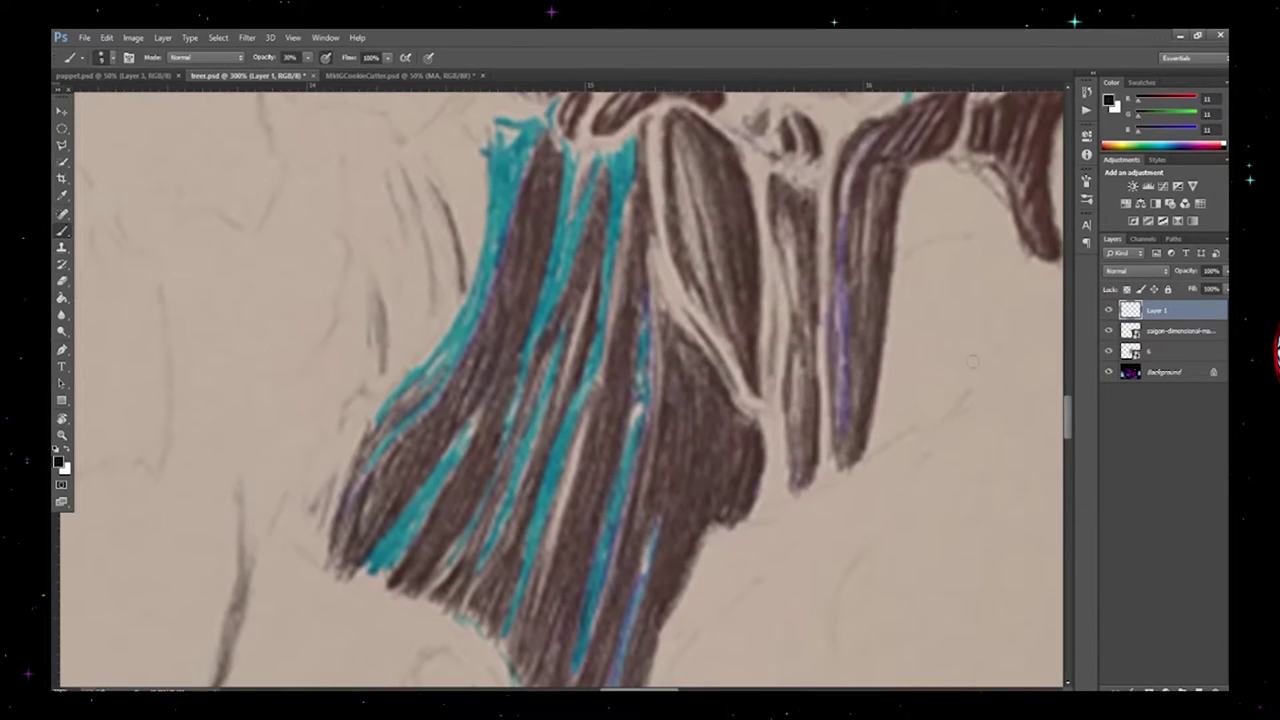
Step: Darken the trunk strands and hanging root gaps with near-black brush strokes, finishing at 20% brush opacity
{"action": "mouse_move", "coordinate": [804, 300]}
{"action": "left_mouse_down"}
{"action": "mouse_move", "coordinate": [716, 200]}
{"action": "mouse_move", "coordinate": [640, 600]}
{"action": "mouse_move", "coordinate": [866, 371]}
{"action": "mouse_move", "coordinate": [1033, 116]}
{"action": "mouse_move", "coordinate": [730, 220]}
{"action": "mouse_move", "coordinate": [760, 125]}
{"action": "left_mouse_up"}
{"action": "mouse_move", "coordinate": [772, 212]}
{"action": "left_mouse_down"}
{"action": "mouse_move", "coordinate": [710, 480]}
{"action": "mouse_move", "coordinate": [560, 300]}
{"action": "mouse_move", "coordinate": [470, 450]}
{"action": "mouse_move", "coordinate": [595, 500]}
{"action": "mouse_move", "coordinate": [625, 280]}
{"action": "mouse_move", "coordinate": [547, 157]}
{"action": "left_mouse_up"}
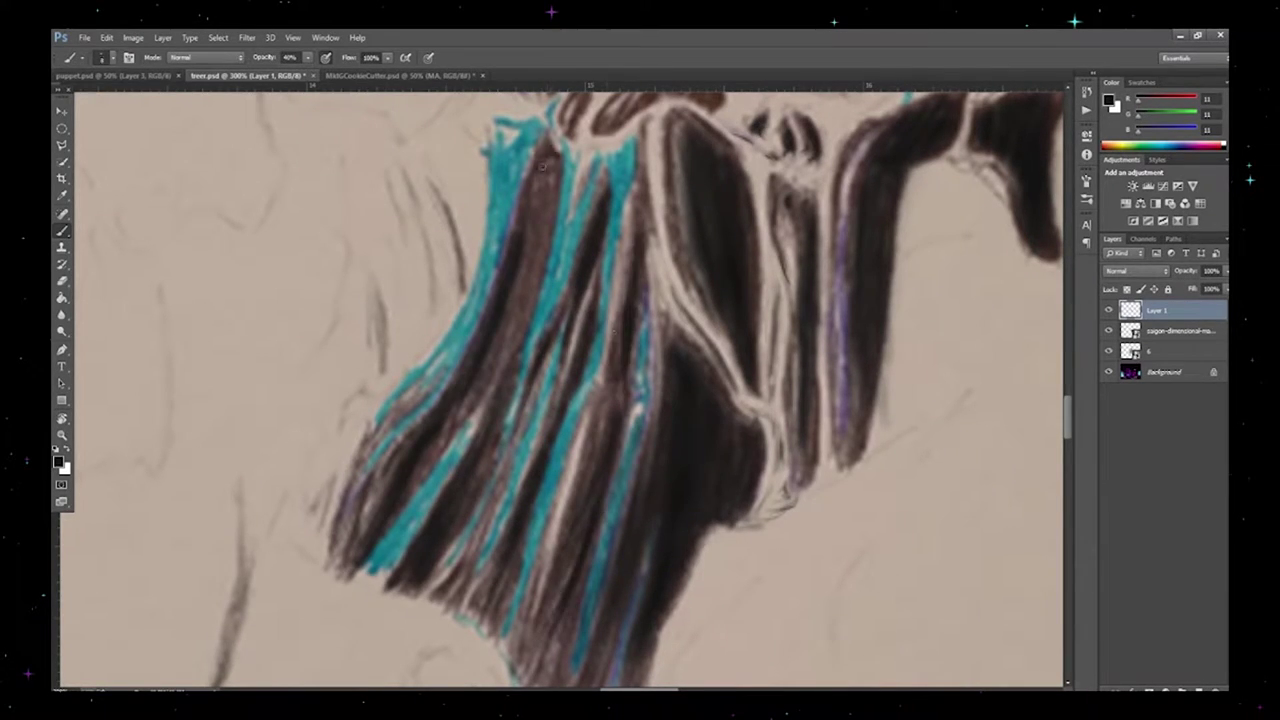
{"action": "left_click_drag", "start_coordinate": [415, 390], "coordinate": [335, 570]}
{"action": "key", "text": "2"}
{"action": "left_click_drag", "start_coordinate": [690, 250], "coordinate": [645, 120]}
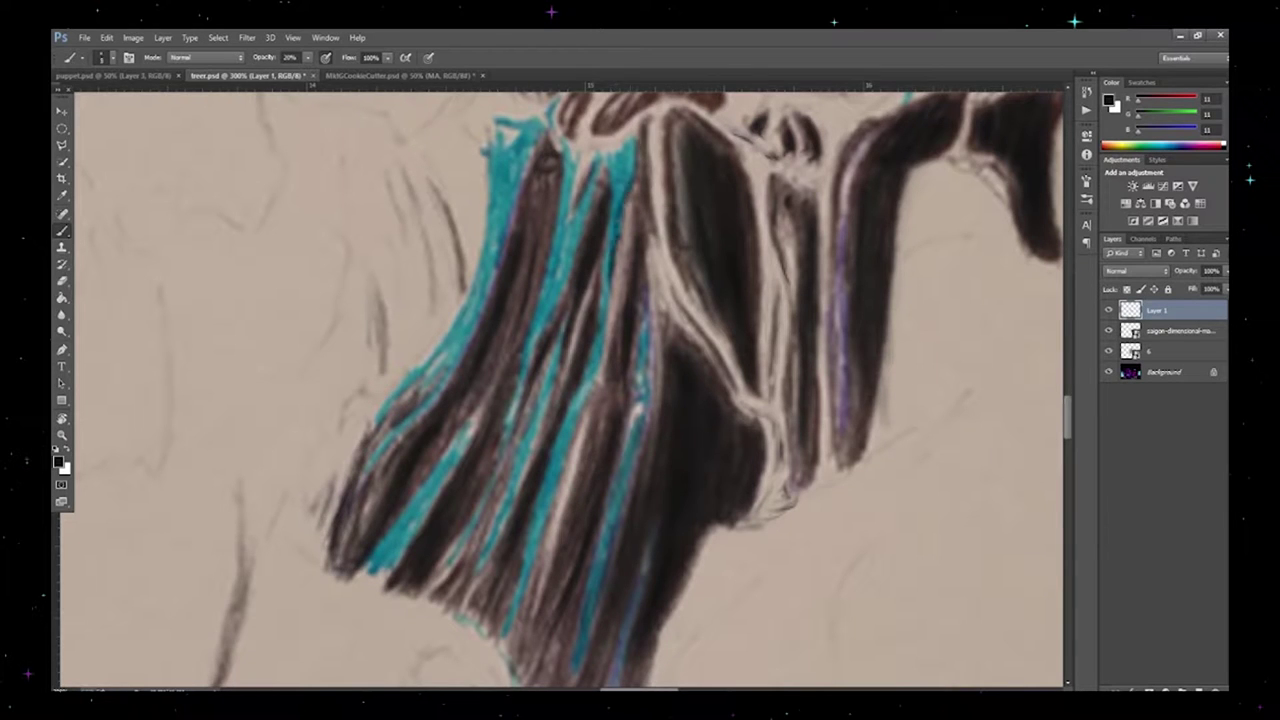
{"action": "mouse_move", "coordinate": [638, 484]}
{"action": "left_mouse_down"}
{"action": "mouse_move", "coordinate": [560, 560]}
{"action": "mouse_move", "coordinate": [500, 450]}
{"action": "mouse_move", "coordinate": [560, 580]}
{"action": "mouse_move", "coordinate": [710, 527]}
{"action": "mouse_move", "coordinate": [815, 395]}
{"action": "mouse_move", "coordinate": [705, 491]}
{"action": "mouse_move", "coordinate": [248, 302]}
{"action": "left_mouse_up"}
Step: Brush soft grey-brown shading over the blank ground and cliffs on both sides of the trunk at 20% opacity
{"action": "key", "text": "z"}
{"action": "key", "text": "b"}
{"action": "mouse_move", "coordinate": [540, 490]}
{"action": "left_mouse_down"}
{"action": "mouse_move", "coordinate": [430, 440]}
{"action": "mouse_move", "coordinate": [394, 523]}
{"action": "mouse_move", "coordinate": [206, 429]}
{"action": "mouse_move", "coordinate": [140, 451]}
{"action": "mouse_move", "coordinate": [160, 330]}
{"action": "mouse_move", "coordinate": [450, 230]}
{"action": "mouse_move", "coordinate": [330, 510]}
{"action": "mouse_move", "coordinate": [950, 330]}
{"action": "mouse_move", "coordinate": [880, 210]}
{"action": "left_mouse_up"}
{"action": "mouse_move", "coordinate": [214, 461]}
{"action": "left_mouse_down"}
{"action": "mouse_move", "coordinate": [240, 480]}
{"action": "mouse_move", "coordinate": [200, 451]}
{"action": "mouse_move", "coordinate": [400, 345]}
{"action": "left_mouse_up"}
{"action": "mouse_move", "coordinate": [1000, 350]}
{"action": "left_mouse_down"}
{"action": "mouse_move", "coordinate": [620, 530]}
{"action": "mouse_move", "coordinate": [100, 550]}
{"action": "mouse_move", "coordinate": [720, 520]}
{"action": "mouse_move", "coordinate": [1050, 530]}
{"action": "left_mouse_up"}
{"action": "mouse_move", "coordinate": [965, 500]}
{"action": "left_mouse_down"}
{"action": "mouse_move", "coordinate": [1000, 187]}
{"action": "mouse_move", "coordinate": [987, 219]}
{"action": "mouse_move", "coordinate": [1003, 298]}
{"action": "mouse_move", "coordinate": [830, 270]}
{"action": "left_mouse_up"}
{"action": "left_click_drag", "start_coordinate": [900, 300], "coordinate": [990, 115]}
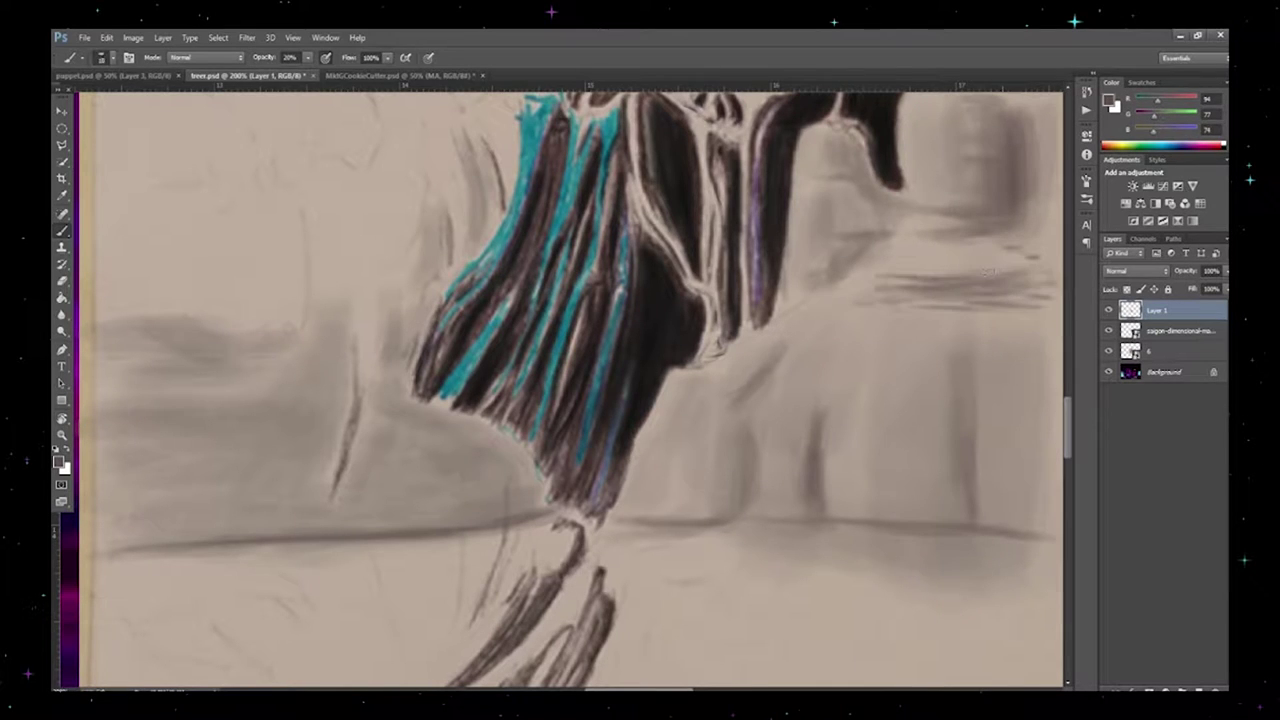
{"action": "left_click_drag", "start_coordinate": [810, 305], "coordinate": [1036, 295]}
Step: Sample a near-black from the trunk and block in the dark background around the dead tree and pillars at 70% opacity
{"action": "left_click", "coordinate": [700, 200], "text": "alt"}
{"action": "key", "text": "7"}
{"action": "left_click_drag", "start_coordinate": [1030, 100], "coordinate": [1040, 220]}
{"action": "mouse_move", "coordinate": [510, 100]}
{"action": "left_mouse_down"}
{"action": "mouse_move", "coordinate": [455, 250]}
{"action": "mouse_move", "coordinate": [390, 195]}
{"action": "left_mouse_up"}
{"action": "mouse_move", "coordinate": [440, 150]}
{"action": "left_mouse_down"}
{"action": "mouse_move", "coordinate": [340, 205]}
{"action": "mouse_move", "coordinate": [370, 225]}
{"action": "mouse_move", "coordinate": [362, 335]}
{"action": "mouse_move", "coordinate": [245, 315]}
{"action": "mouse_move", "coordinate": [228, 145]}
{"action": "mouse_move", "coordinate": [210, 173]}
{"action": "mouse_move", "coordinate": [255, 243]}
{"action": "mouse_move", "coordinate": [125, 207]}
{"action": "mouse_move", "coordinate": [250, 313]}
{"action": "mouse_move", "coordinate": [278, 160]}
{"action": "mouse_move", "coordinate": [400, 185]}
{"action": "left_mouse_up"}
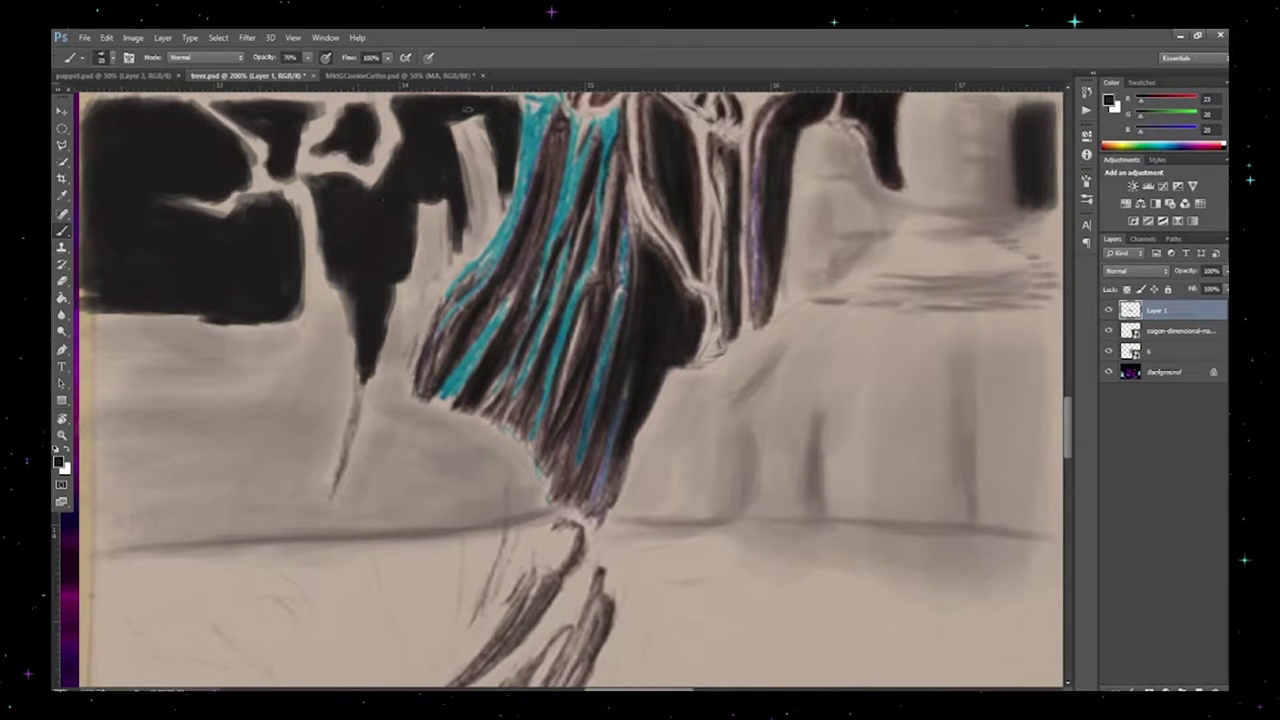
{"action": "left_click_drag", "start_coordinate": [300, 300], "coordinate": [100, 312]}
Step: Switch to the other brush colour at 30% opacity and lay broad horizontal strokes along the shoreline and water
{"action": "key", "text": "x"}
{"action": "key", "text": "3"}
{"action": "mouse_move", "coordinate": [280, 540]}
{"action": "left_mouse_down"}
{"action": "mouse_move", "coordinate": [550, 520]}
{"action": "mouse_move", "coordinate": [940, 532]}
{"action": "left_mouse_up"}
{"action": "left_click_drag", "start_coordinate": [245, 575], "coordinate": [630, 565]}
{"action": "left_click_drag", "start_coordinate": [100, 650], "coordinate": [400, 632]}
Step: Add a new layer and paint long horizontal ripple streaks across the water below the trunk
{"action": "key", "text": "ctrl+shift+alt+n"}
{"action": "left_click_drag", "start_coordinate": [730, 590], "coordinate": [960, 575]}
{"action": "mouse_move", "coordinate": [250, 630]}
{"action": "left_mouse_down"}
{"action": "mouse_move", "coordinate": [630, 612]}
{"action": "mouse_move", "coordinate": [1000, 572]}
{"action": "left_mouse_up"}
{"action": "left_click_drag", "start_coordinate": [640, 638], "coordinate": [1050, 616]}
{"action": "left_click_drag", "start_coordinate": [400, 578], "coordinate": [680, 570]}
{"action": "left_click_drag", "start_coordinate": [260, 575], "coordinate": [900, 562]}
Step: Sample a dark tone from the canvas and paint vertical shadow folds on the cliff right of the trunk
{"action": "left_click", "coordinate": [560, 620], "text": "alt"}
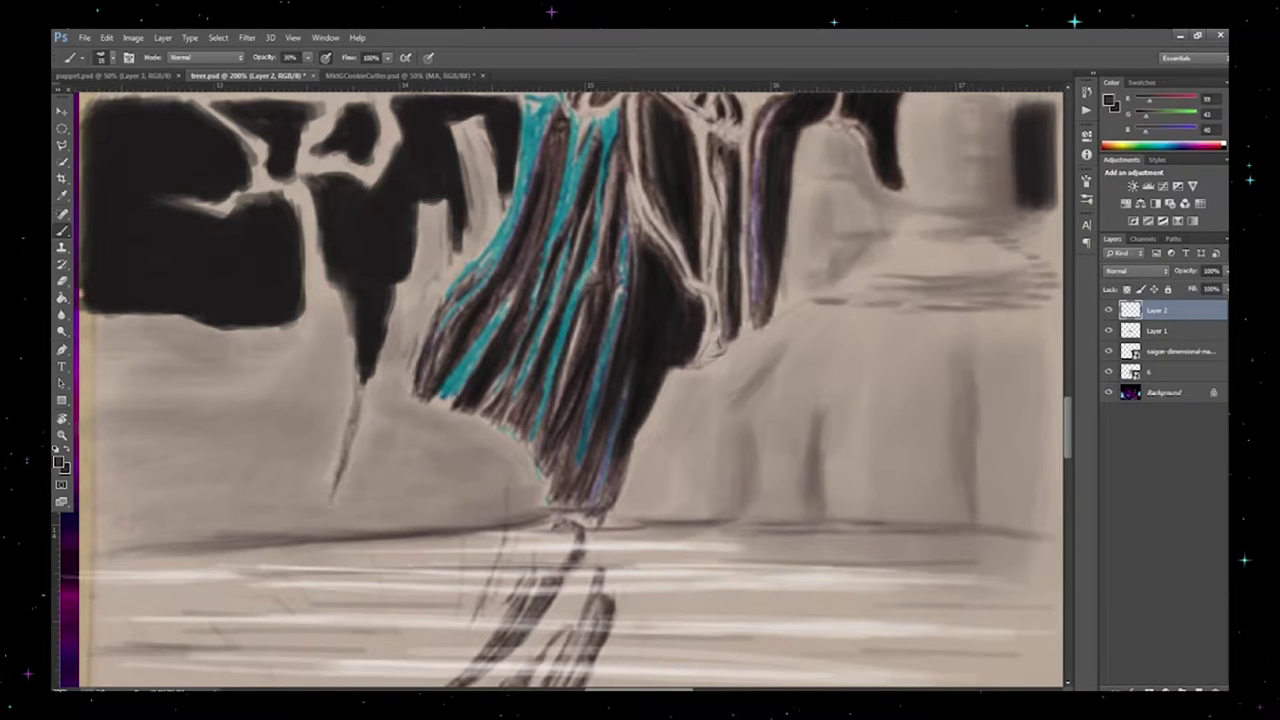
{"action": "key", "text": "0"}
{"action": "left_click_drag", "start_coordinate": [972, 375], "coordinate": [966, 515]}
{"action": "left_click_drag", "start_coordinate": [821, 418], "coordinate": [818, 504]}
{"action": "left_click_drag", "start_coordinate": [740, 438], "coordinate": [738, 482]}
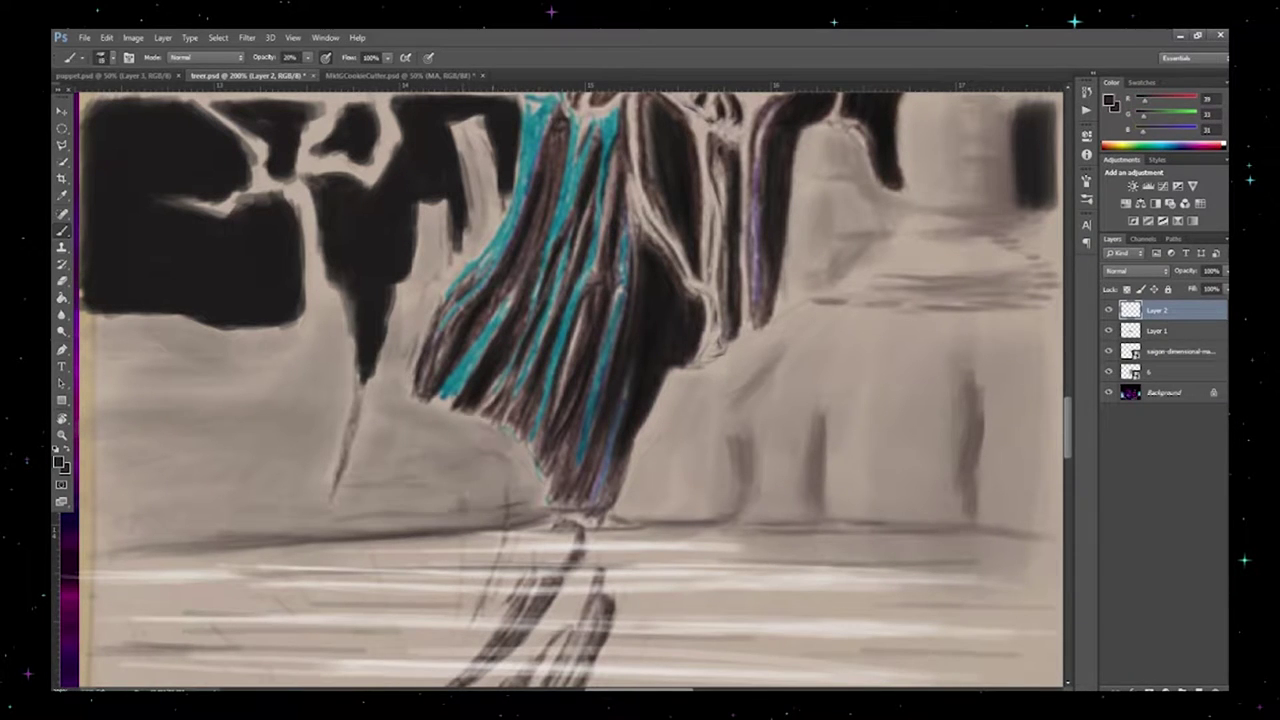
Step: Sketch dark contours on the rock at the trunk's left base and along the top of the left bank
{"action": "left_click_drag", "start_coordinate": [388, 400], "coordinate": [518, 460]}
{"action": "left_click_drag", "start_coordinate": [396, 382], "coordinate": [466, 468]}
{"action": "left_click_drag", "start_coordinate": [384, 320], "coordinate": [404, 368]}
{"action": "left_click_drag", "start_coordinate": [166, 330], "coordinate": [222, 360]}
{"action": "left_click_drag", "start_coordinate": [190, 320], "coordinate": [120, 334]}
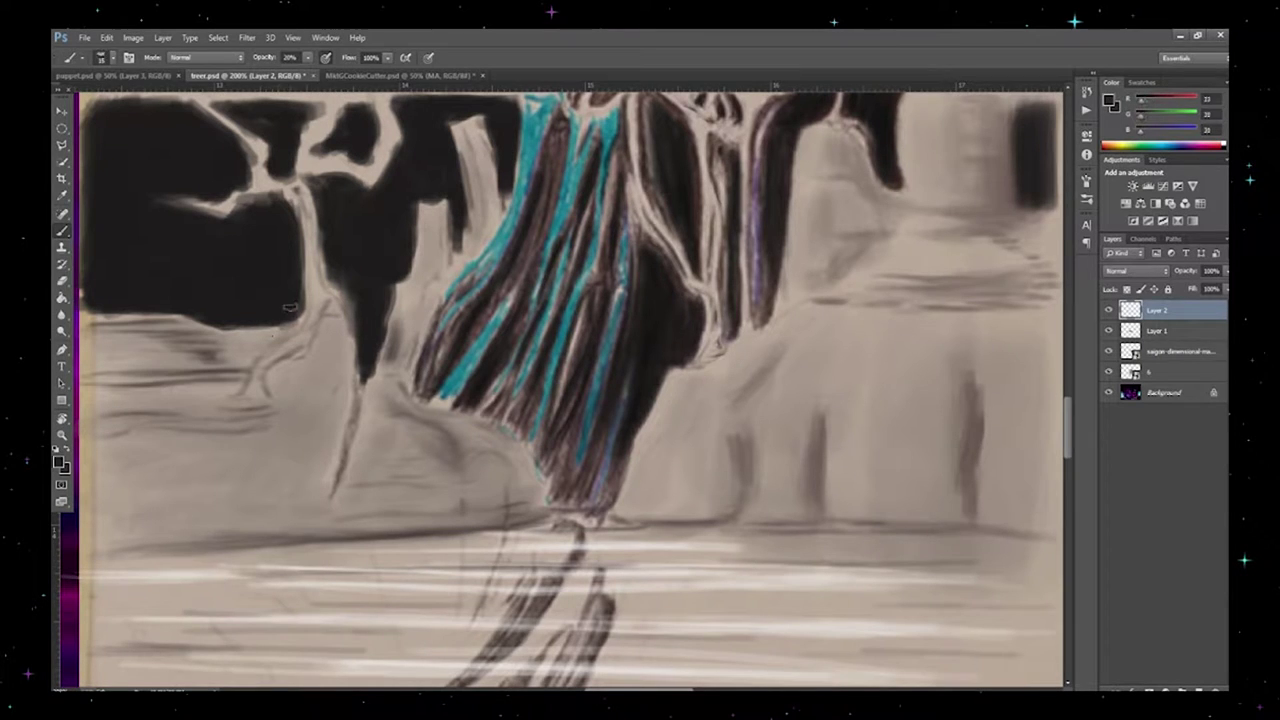
Step: Draw the dead tree's lower root, strata lines on the left bank, and a dark shoreline up to the trunk's base
{"action": "left_click_drag", "start_coordinate": [302, 306], "coordinate": [280, 338]}
{"action": "left_click_drag", "start_coordinate": [312, 362], "coordinate": [274, 396]}
{"action": "left_click_drag", "start_coordinate": [192, 454], "coordinate": [260, 432]}
{"action": "mouse_move", "coordinate": [84, 522]}
{"action": "left_mouse_down"}
{"action": "mouse_move", "coordinate": [448, 516]}
{"action": "mouse_move", "coordinate": [234, 498]}
{"action": "left_mouse_up"}
{"action": "left_click_drag", "start_coordinate": [318, 518], "coordinate": [502, 508]}
{"action": "left_click_drag", "start_coordinate": [384, 522], "coordinate": [620, 500]}
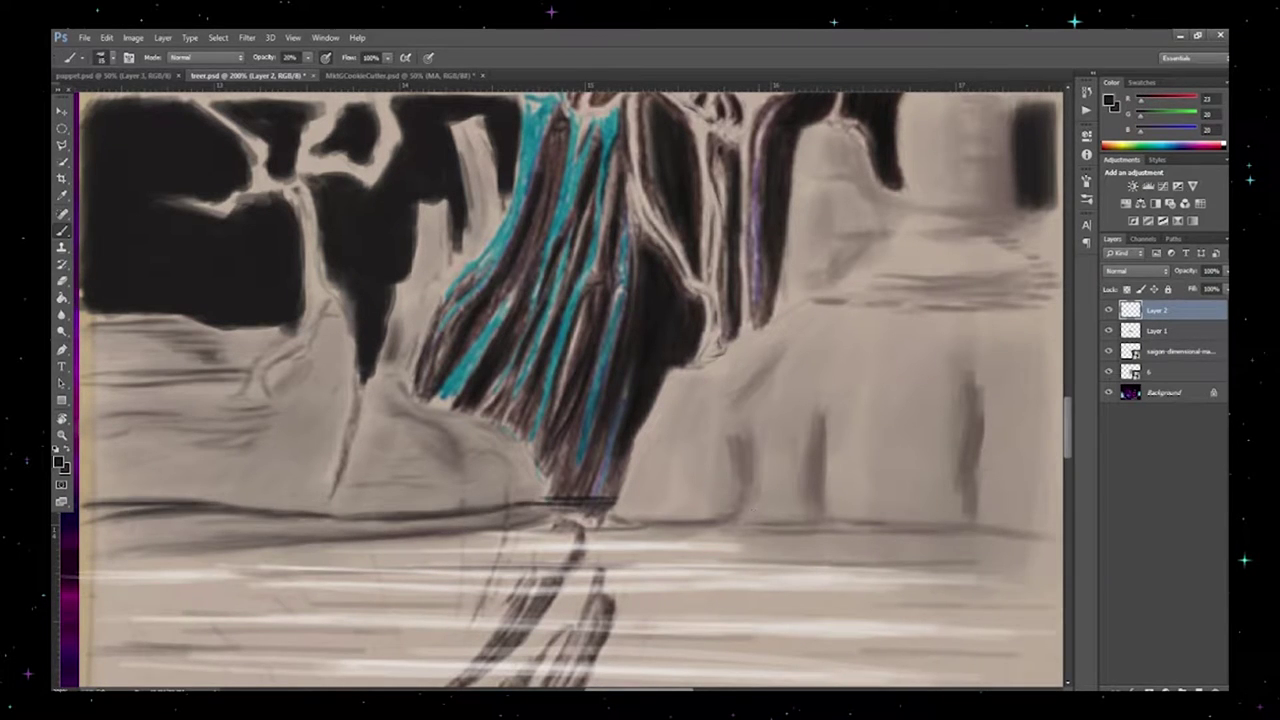
Step: Shade the right cliff with vertical shadow bands and add dark strokes to the ledges above it
{"action": "left_click_drag", "start_coordinate": [760, 330], "coordinate": [810, 378]}
{"action": "left_click_drag", "start_coordinate": [722, 408], "coordinate": [700, 510]}
{"action": "left_click_drag", "start_coordinate": [940, 356], "coordinate": [932, 494]}
{"action": "left_click_drag", "start_coordinate": [1040, 350], "coordinate": [1030, 504]}
{"action": "left_click_drag", "start_coordinate": [978, 228], "coordinate": [1020, 252]}
{"action": "left_click_drag", "start_coordinate": [924, 232], "coordinate": [990, 242]}
Step: Add fine dark strokes along the trunk strands and start filling the two leaning pillars left of the trunk
{"action": "key", "text": "z"}
{"action": "left_click", "coordinate": [663, 400], "text": "alt"}
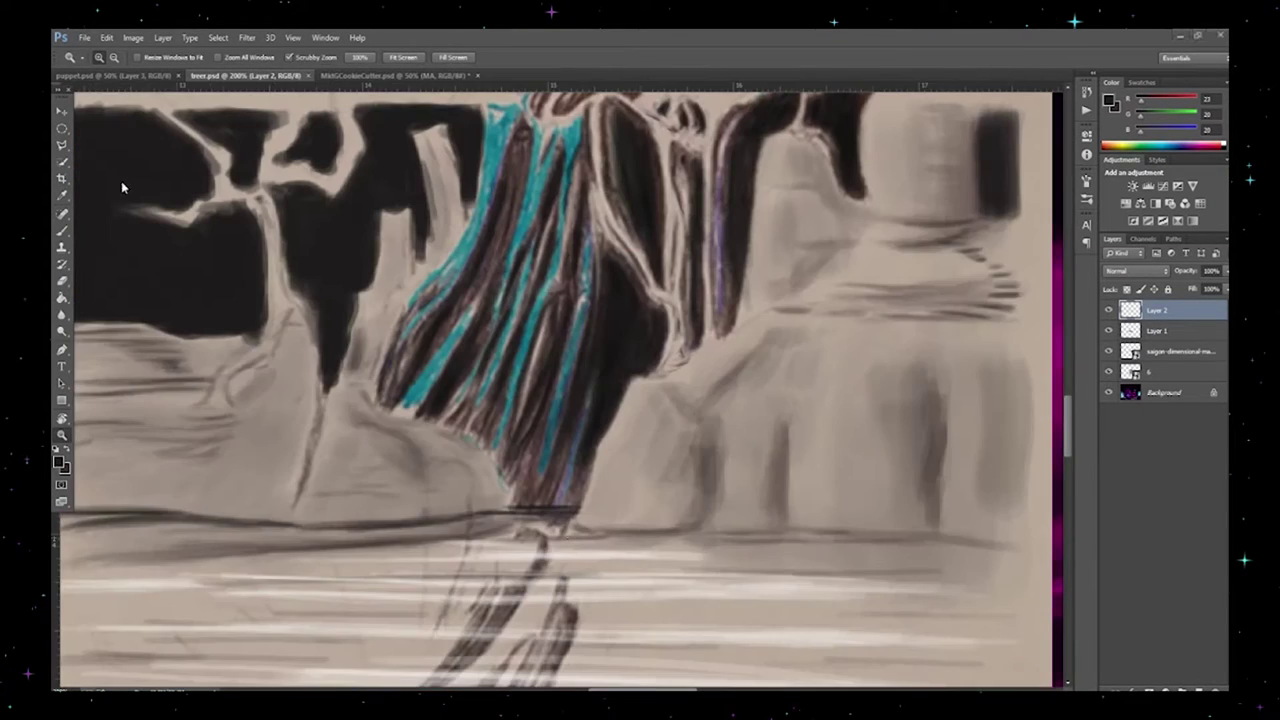
{"action": "key", "text": "b"}
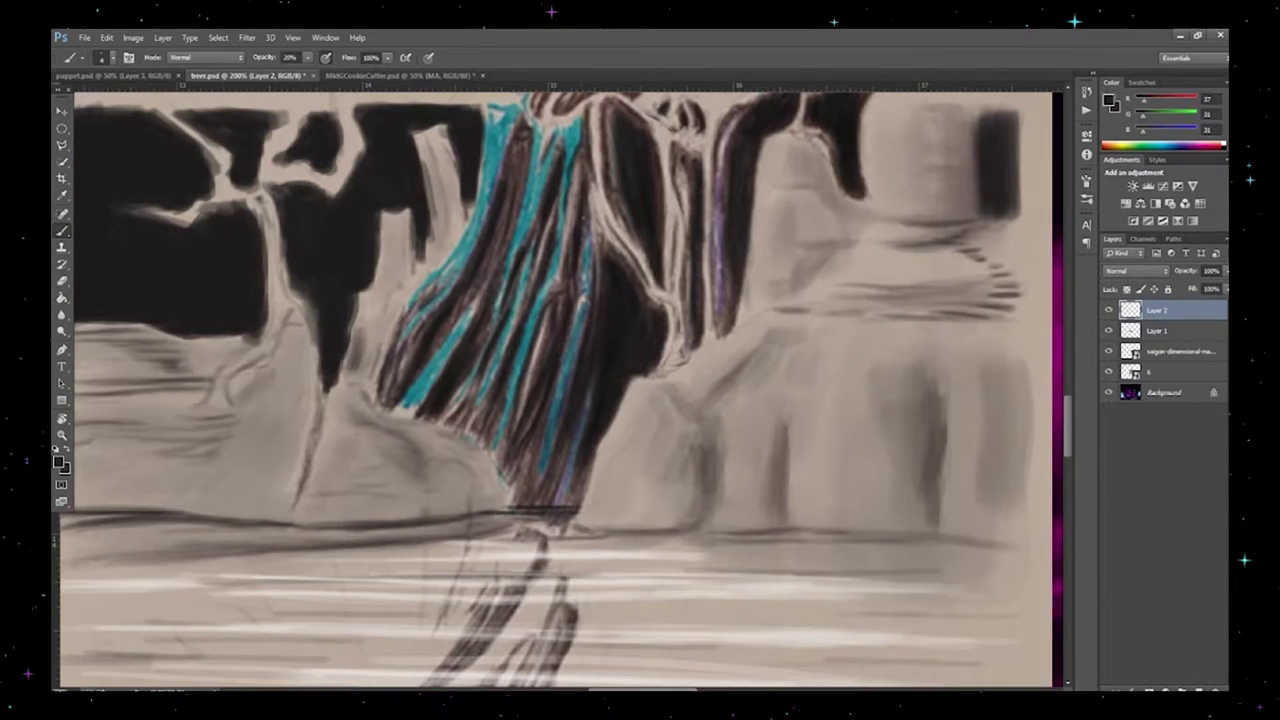
{"action": "left_click_drag", "start_coordinate": [550, 205], "coordinate": [525, 310]}
{"action": "left_click_drag", "start_coordinate": [520, 445], "coordinate": [500, 505]}
{"action": "left_click_drag", "start_coordinate": [470, 380], "coordinate": [445, 440]}
{"action": "left_click_drag", "start_coordinate": [440, 135], "coordinate": [445, 235]}
{"action": "left_click_drag", "start_coordinate": [395, 215], "coordinate": [395, 285]}
Step: At 40% brush opacity, deepen the black areas beside the round tower and the shadows between the lower trunk strands
{"action": "key", "text": "4"}
{"action": "left_click_drag", "start_coordinate": [860, 100], "coordinate": [866, 200]}
{"action": "mouse_move", "coordinate": [995, 98]}
{"action": "left_mouse_down"}
{"action": "mouse_move", "coordinate": [1010, 215]}
{"action": "mouse_move", "coordinate": [1028, 215]}
{"action": "left_mouse_up"}
{"action": "left_click_drag", "start_coordinate": [580, 445], "coordinate": [550, 500]}
{"action": "left_click_drag", "start_coordinate": [540, 400], "coordinate": [505, 498]}
{"action": "left_click_drag", "start_coordinate": [480, 378], "coordinate": [385, 410]}
{"action": "left_click_drag", "start_coordinate": [440, 295], "coordinate": [380, 395]}
{"action": "left_click_drag", "start_coordinate": [525, 142], "coordinate": [520, 215]}
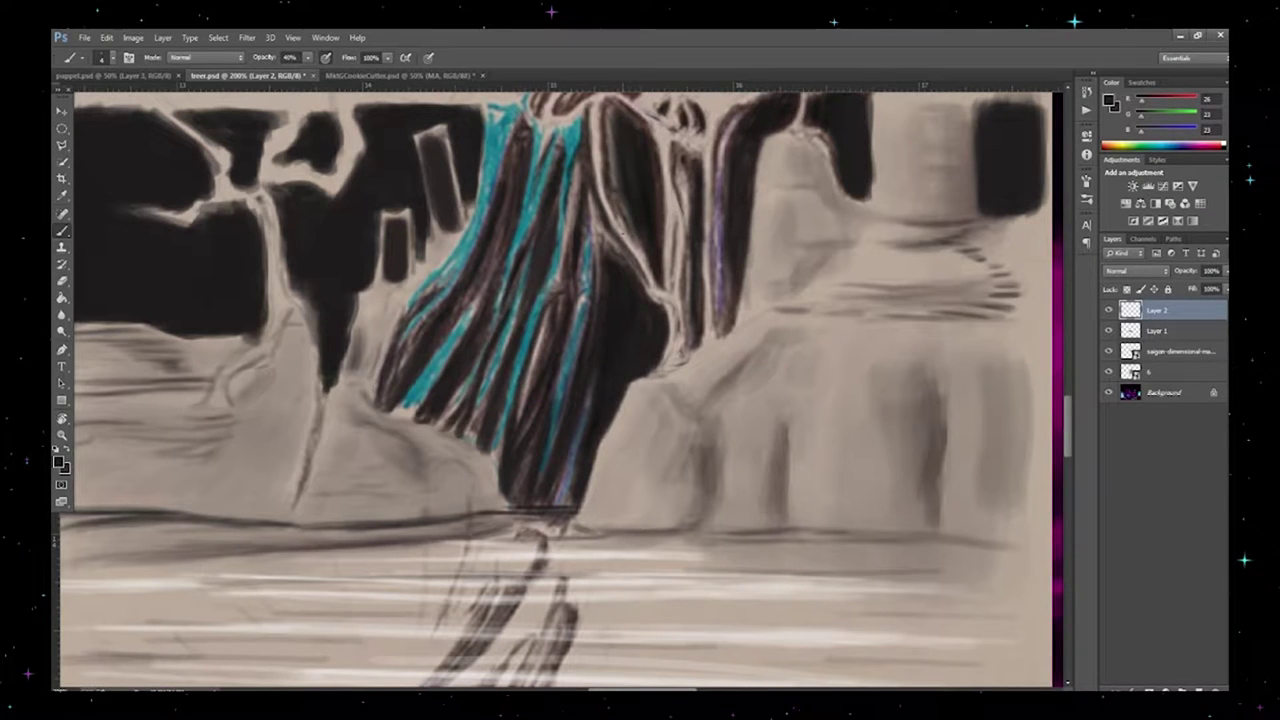
Step: Refine the dead tree's branch and trunk edges with dark strokes, lowering the brush opacity to 20%
{"action": "left_click_drag", "start_coordinate": [180, 104], "coordinate": [340, 145]}
{"action": "key", "text": "2"}
{"action": "left_click_drag", "start_coordinate": [284, 312], "coordinate": [236, 390]}
{"action": "left_click_drag", "start_coordinate": [300, 262], "coordinate": [272, 372]}
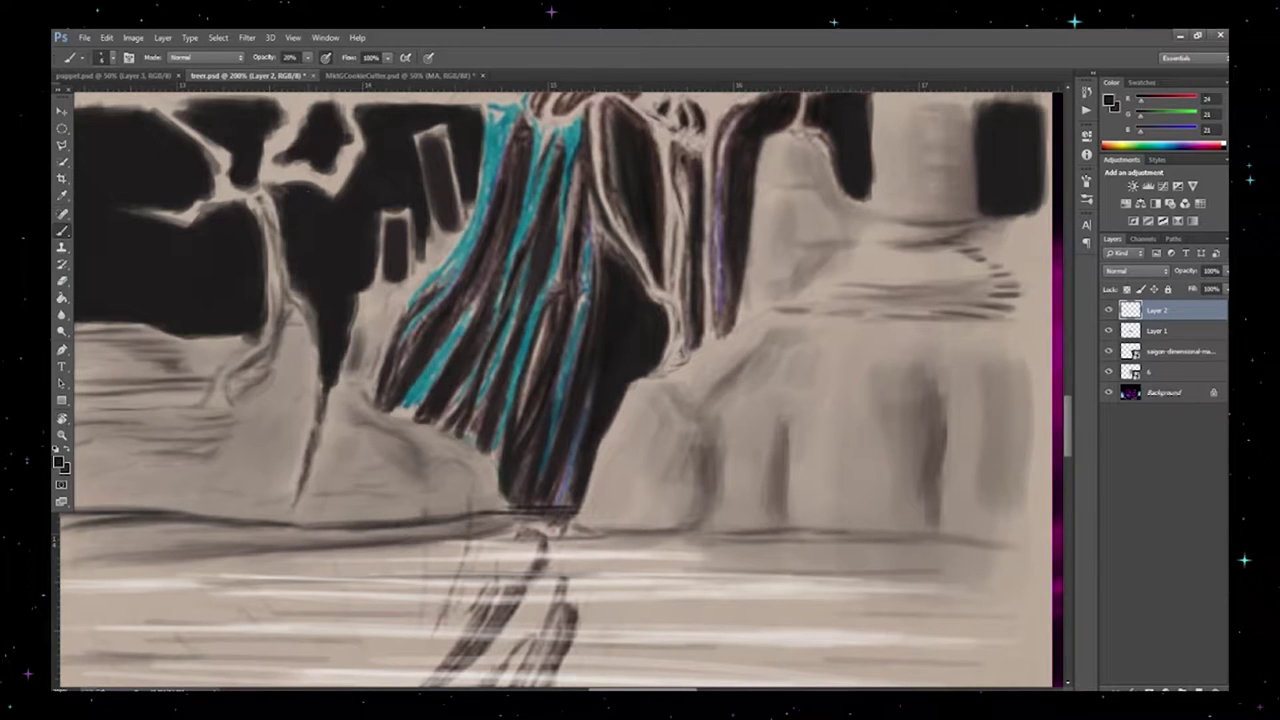
Step: Shade the rocks between the pillars and the trunk's left base with dark contours, and save the file
{"action": "left_click_drag", "start_coordinate": [400, 290], "coordinate": [355, 370]}
{"action": "left_click_drag", "start_coordinate": [470, 205], "coordinate": [350, 415]}
{"action": "mouse_move", "coordinate": [480, 430]}
{"action": "left_mouse_down"}
{"action": "mouse_move", "coordinate": [370, 490]}
{"action": "mouse_move", "coordinate": [420, 505]}
{"action": "left_mouse_up"}
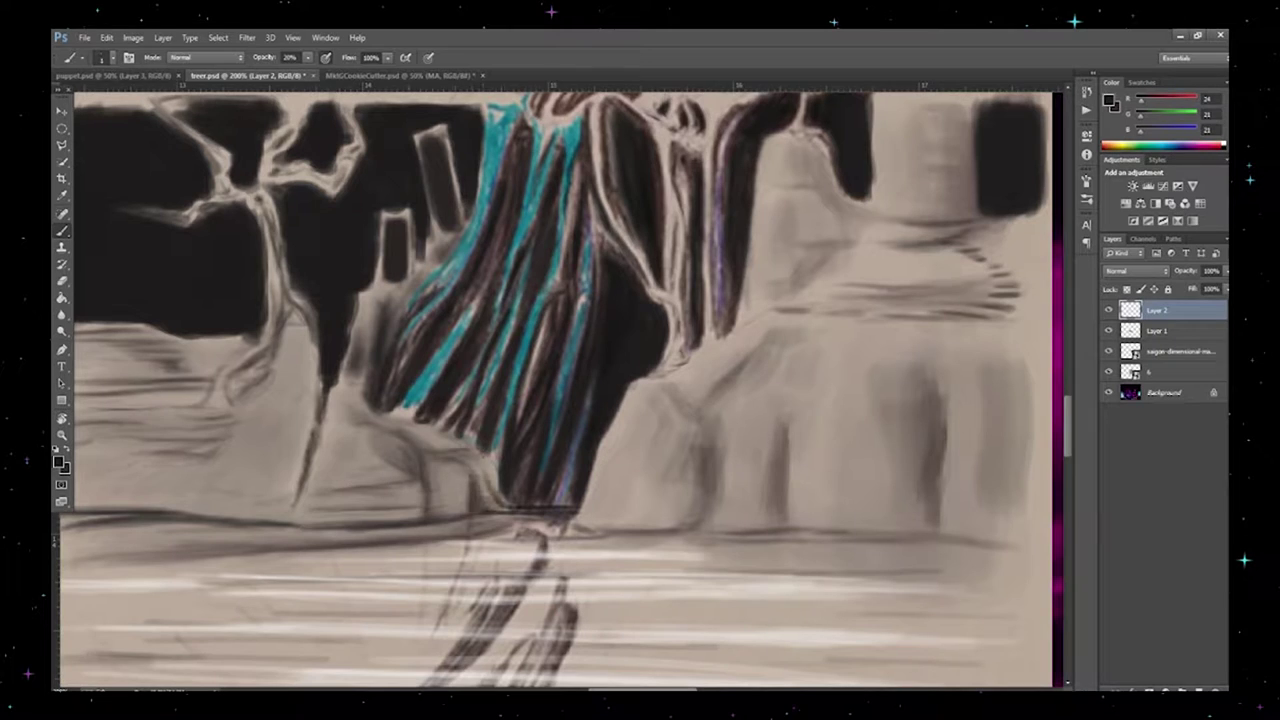
{"action": "left_click_drag", "start_coordinate": [445, 436], "coordinate": [420, 510]}
{"action": "mouse_move", "coordinate": [480, 410]}
{"action": "left_mouse_down"}
{"action": "mouse_move", "coordinate": [360, 500]}
{"action": "mouse_move", "coordinate": [490, 470]}
{"action": "left_mouse_up"}
{"action": "left_click_drag", "start_coordinate": [585, 478], "coordinate": [555, 492]}
{"action": "key", "text": "ctrl+s"}
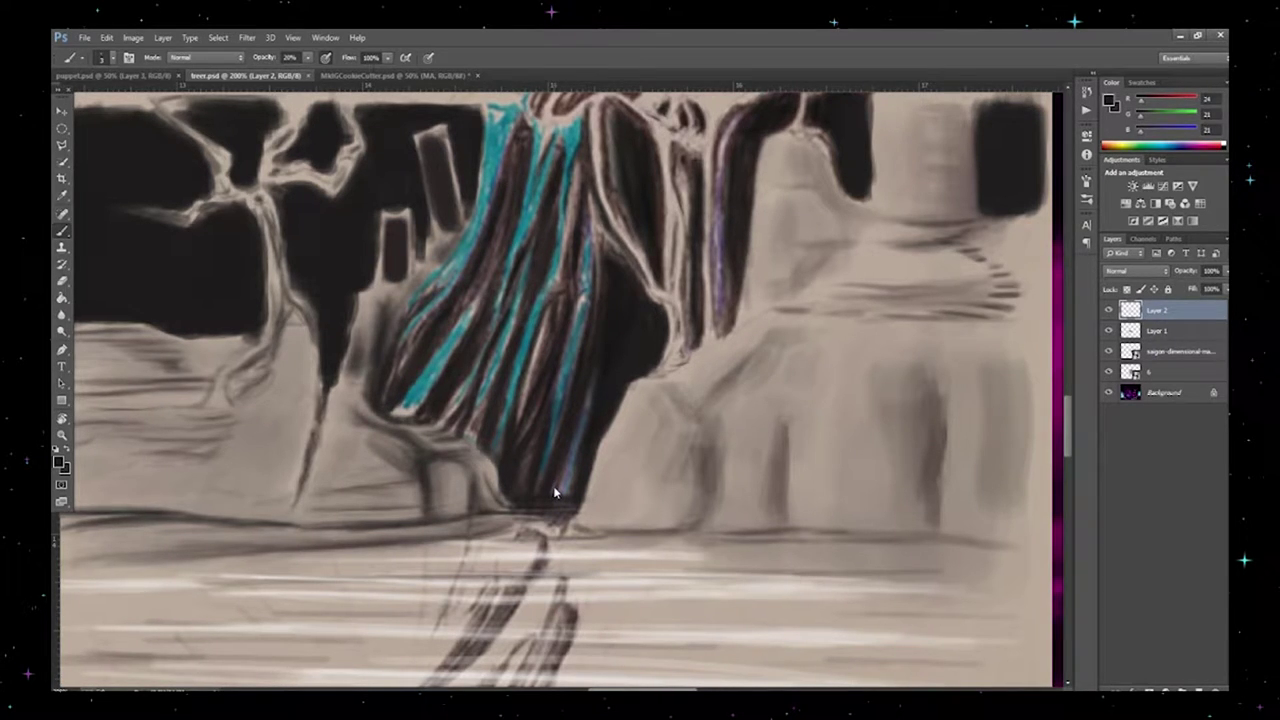
Step: Paint dark strata lines across the left bank and contour the dead tree's base and the neighbouring boulder
{"action": "left_click_drag", "start_coordinate": [272, 355], "coordinate": [90, 412]}
{"action": "mouse_move", "coordinate": [240, 415]}
{"action": "left_mouse_down"}
{"action": "mouse_move", "coordinate": [150, 455]}
{"action": "mouse_move", "coordinate": [95, 452]}
{"action": "left_mouse_up"}
{"action": "left_click_drag", "start_coordinate": [280, 445], "coordinate": [100, 465]}
{"action": "left_click_drag", "start_coordinate": [266, 408], "coordinate": [88, 430]}
{"action": "left_click_drag", "start_coordinate": [312, 422], "coordinate": [296, 488]}
{"action": "left_click_drag", "start_coordinate": [446, 468], "coordinate": [320, 518]}
{"action": "left_click_drag", "start_coordinate": [496, 450], "coordinate": [444, 468]}
{"action": "mouse_move", "coordinate": [362, 418]}
{"action": "left_mouse_down"}
{"action": "mouse_move", "coordinate": [316, 452]}
{"action": "mouse_move", "coordinate": [310, 480]}
{"action": "left_mouse_up"}
Step: At 40% brush opacity, deepen the shadows on the boulder top, around the pillars and between the thin right-hand roots
{"action": "key", "text": "4"}
{"action": "left_click_drag", "start_coordinate": [450, 426], "coordinate": [402, 430]}
{"action": "left_click_drag", "start_coordinate": [430, 276], "coordinate": [390, 320]}
{"action": "left_click_drag", "start_coordinate": [460, 240], "coordinate": [440, 270]}
{"action": "left_click_drag", "start_coordinate": [352, 295], "coordinate": [350, 332]}
{"action": "left_click_drag", "start_coordinate": [700, 195], "coordinate": [702, 314]}
{"action": "left_click_drag", "start_coordinate": [738, 252], "coordinate": [730, 326]}
Step: At 20% brush opacity, define the layered ledges on the right and outline the domed rock above them
{"action": "key", "text": "2"}
{"action": "mouse_move", "coordinate": [980, 310]}
{"action": "left_mouse_down"}
{"action": "mouse_move", "coordinate": [855, 322]}
{"action": "mouse_move", "coordinate": [850, 338]}
{"action": "mouse_move", "coordinate": [782, 322]}
{"action": "left_mouse_up"}
{"action": "left_click_drag", "start_coordinate": [840, 268], "coordinate": [792, 322]}
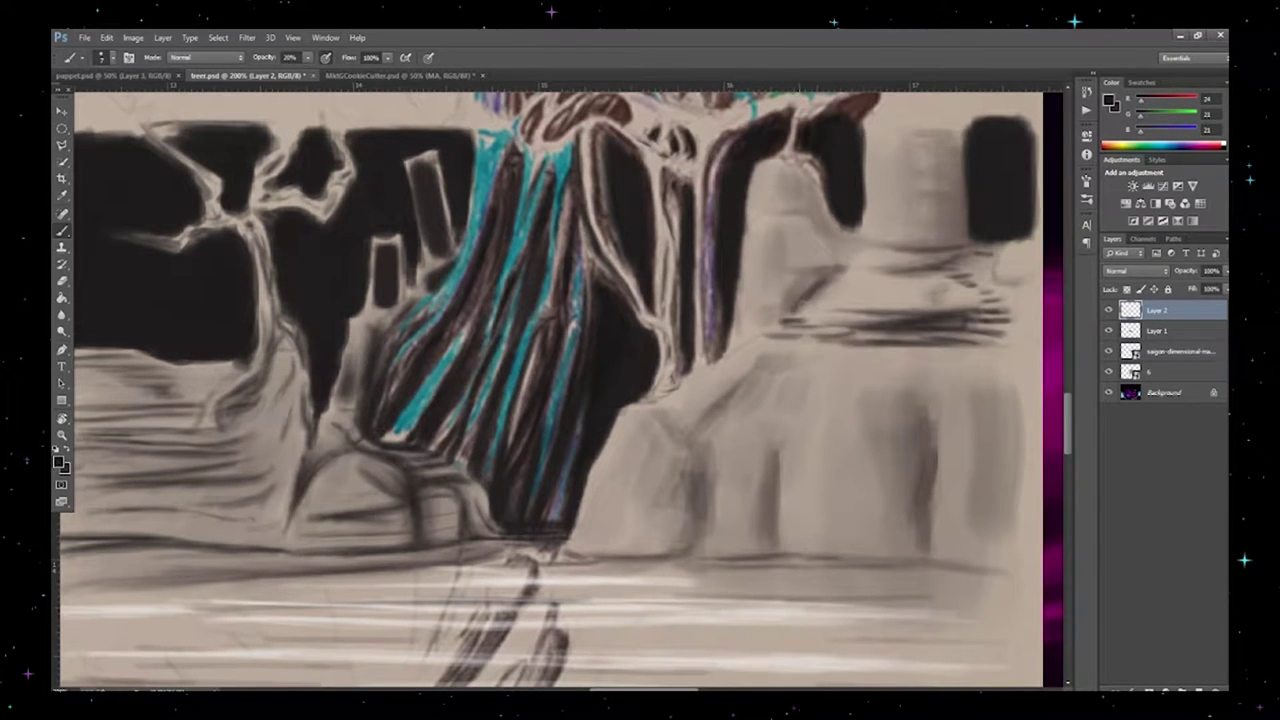
{"action": "left_click_drag", "start_coordinate": [780, 162], "coordinate": [830, 232]}
{"action": "left_click_drag", "start_coordinate": [815, 226], "coordinate": [858, 254]}
{"action": "left_click_drag", "start_coordinate": [780, 160], "coordinate": [815, 224]}
{"action": "left_click_drag", "start_coordinate": [772, 182], "coordinate": [845, 312]}
Step: At 10% brush opacity, build up soft shadow folds and the sloping upper edge of the right cliff
{"action": "key", "text": "1"}
{"action": "mouse_move", "coordinate": [915, 390]}
{"action": "left_mouse_down"}
{"action": "mouse_move", "coordinate": [912, 550]}
{"action": "mouse_move", "coordinate": [600, 556]}
{"action": "left_mouse_up"}
{"action": "left_click_drag", "start_coordinate": [680, 450], "coordinate": [670, 510]}
{"action": "left_click_drag", "start_coordinate": [784, 360], "coordinate": [690, 420]}
{"action": "left_click_drag", "start_coordinate": [690, 415], "coordinate": [670, 505]}
{"action": "left_click_drag", "start_coordinate": [804, 355], "coordinate": [700, 440]}
Step: Shade the domed rock and the ledges beneath it with soft strokes at 10% brush opacity
{"action": "key", "text": "ctrl+minus"}
{"action": "key", "text": "3"}
{"action": "key", "text": "1"}
{"action": "left_click_drag", "start_coordinate": [766, 350], "coordinate": [712, 356]}
{"action": "left_click_drag", "start_coordinate": [756, 262], "coordinate": [750, 328]}
{"action": "left_click_drag", "start_coordinate": [766, 334], "coordinate": [722, 340]}
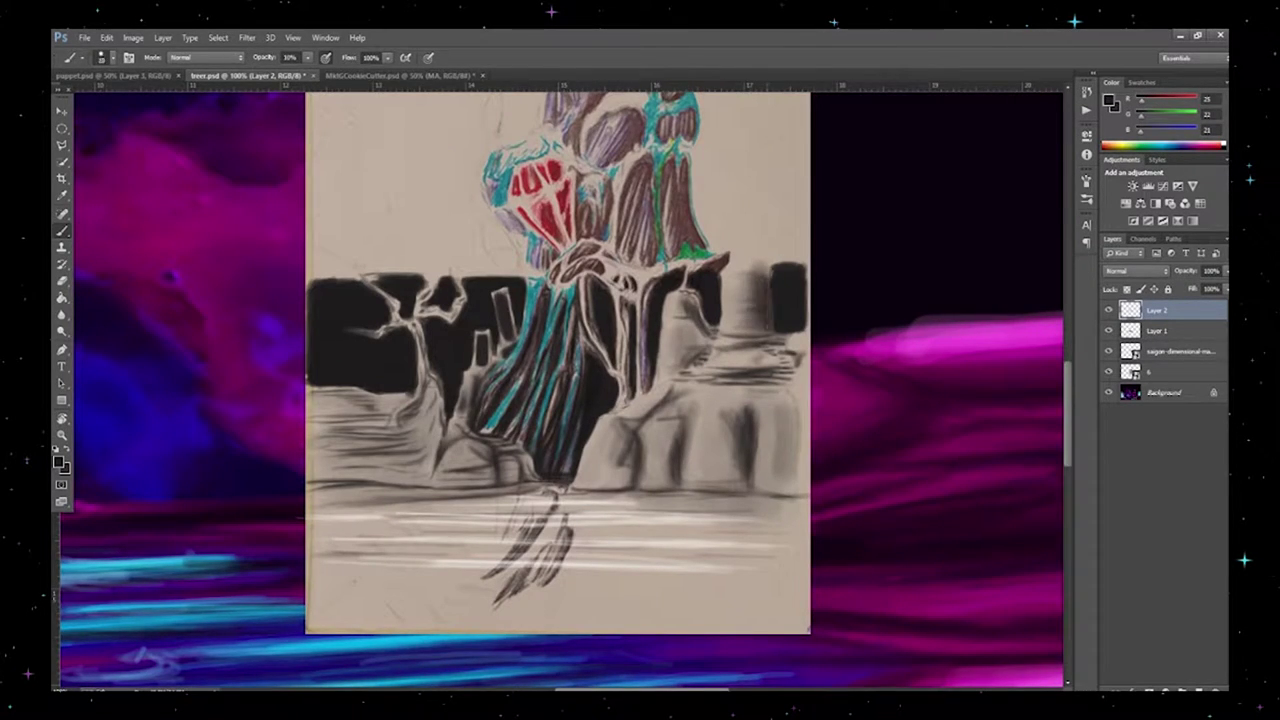
Step: Darken the left bank with repeated horizontal strata strokes from the dead tree out to the sketch's edge
{"action": "left_click_drag", "start_coordinate": [444, 486], "coordinate": [306, 486]}
{"action": "left_click_drag", "start_coordinate": [420, 467], "coordinate": [306, 467]}
{"action": "left_click_drag", "start_coordinate": [400, 450], "coordinate": [304, 442]}
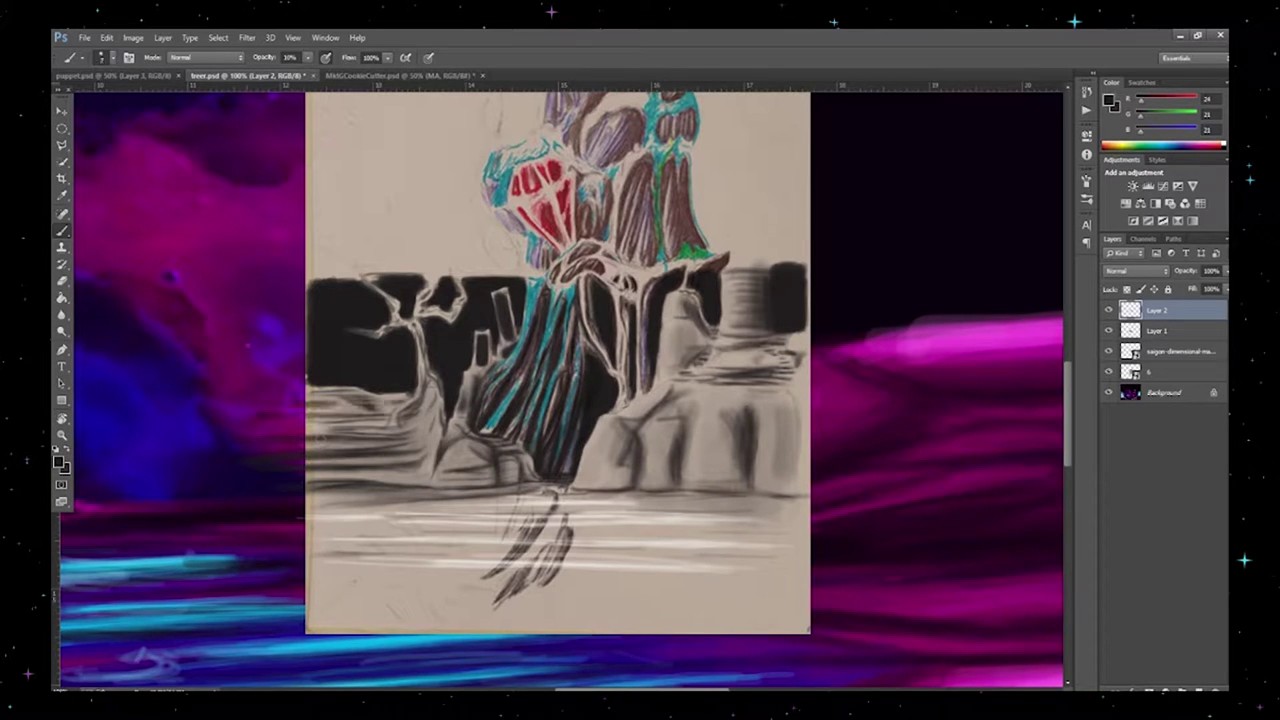
{"action": "left_click_drag", "start_coordinate": [436, 440], "coordinate": [306, 430]}
{"action": "left_click_drag", "start_coordinate": [392, 428], "coordinate": [258, 424]}
{"action": "left_click_drag", "start_coordinate": [416, 470], "coordinate": [306, 468]}
{"action": "left_click_drag", "start_coordinate": [370, 438], "coordinate": [304, 440]}
{"action": "left_click_drag", "start_coordinate": [374, 408], "coordinate": [306, 416]}
Step: Darken the shoreline across the sketch and the curved base of the dead tree
{"action": "left_click_drag", "start_coordinate": [538, 488], "coordinate": [306, 488]}
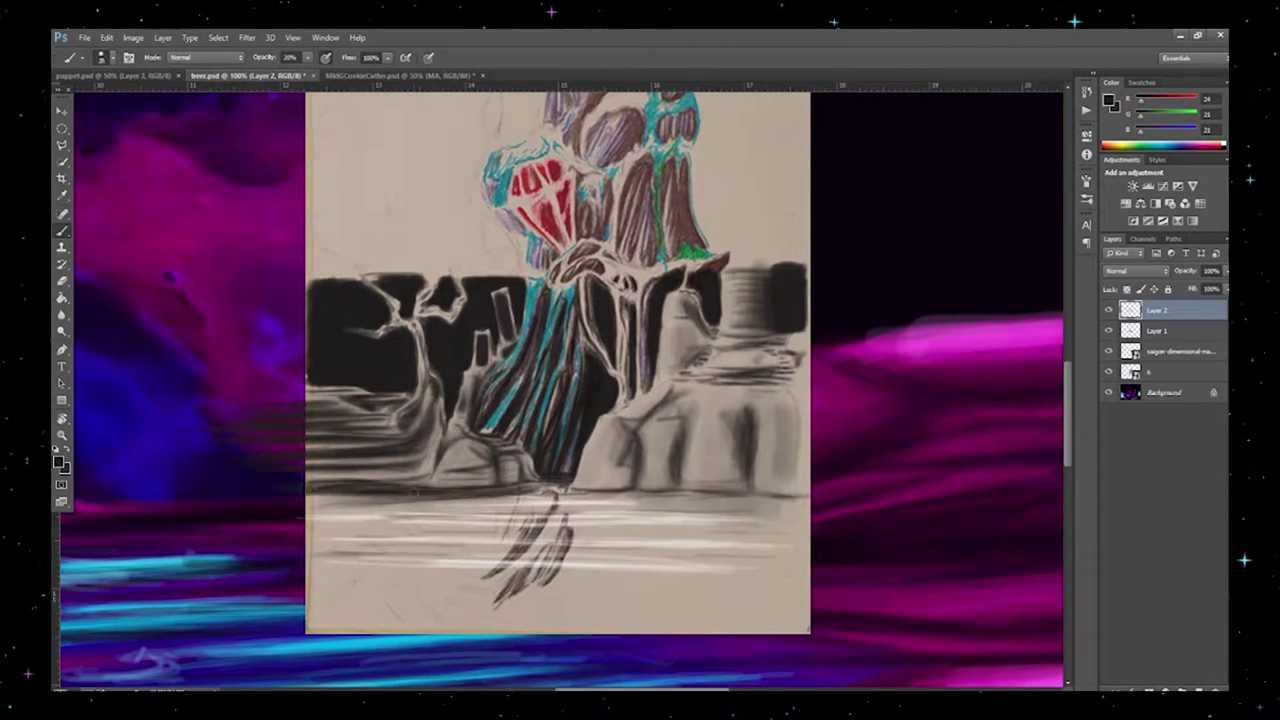
{"action": "left_click_drag", "start_coordinate": [772, 505], "coordinate": [308, 505]}
{"action": "mouse_move", "coordinate": [440, 420]}
{"action": "left_mouse_down"}
{"action": "mouse_move", "coordinate": [566, 490]}
{"action": "mouse_move", "coordinate": [418, 450]}
{"action": "left_mouse_up"}
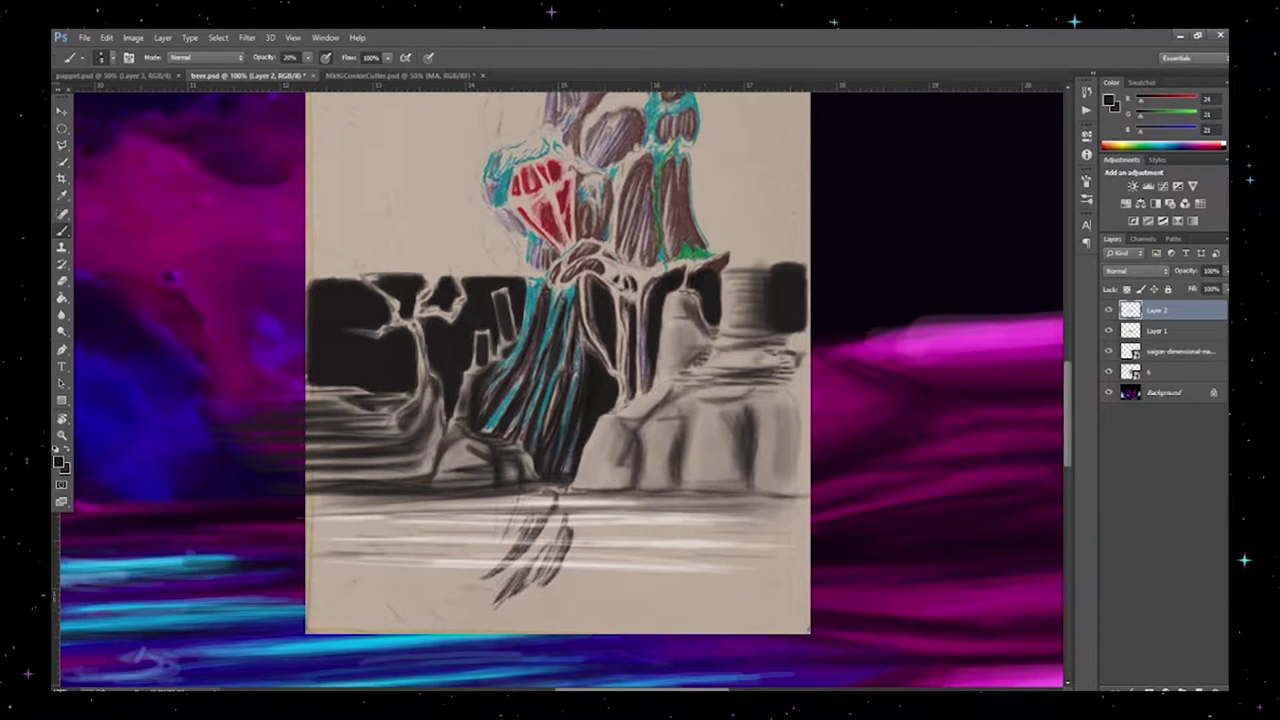
Step: Outline and shade the separate rock columns of the right cliff, including its top and bottom edges
{"action": "left_click_drag", "start_coordinate": [712, 404], "coordinate": [700, 490]}
{"action": "left_click_drag", "start_coordinate": [668, 482], "coordinate": [746, 486]}
{"action": "left_click_drag", "start_coordinate": [680, 396], "coordinate": [806, 394]}
{"action": "mouse_move", "coordinate": [726, 410]}
{"action": "left_mouse_down"}
{"action": "mouse_move", "coordinate": [690, 486]}
{"action": "mouse_move", "coordinate": [716, 488]}
{"action": "left_mouse_up"}
{"action": "left_click_drag", "start_coordinate": [792, 400], "coordinate": [800, 490]}
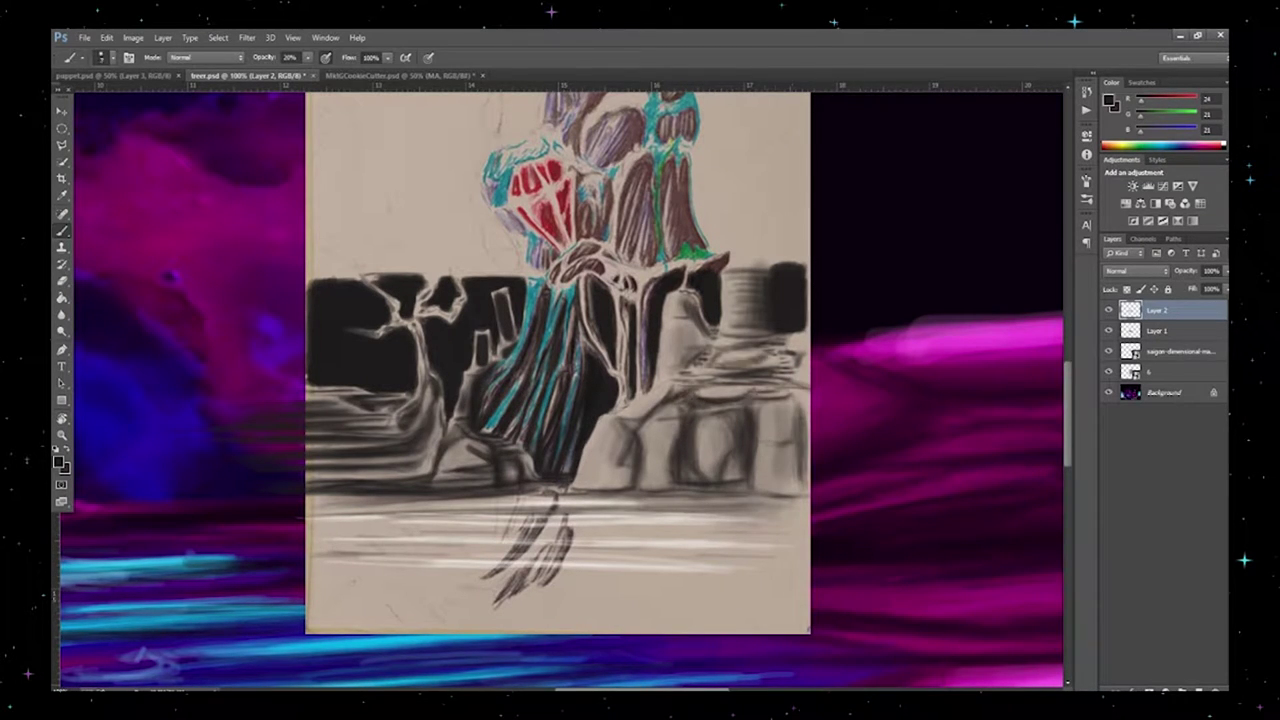
{"action": "left_click_drag", "start_coordinate": [790, 402], "coordinate": [792, 496]}
Step: Darken the waterline across the sketch and shade the boulders immediately right of the trunk
{"action": "left_click_drag", "start_coordinate": [794, 500], "coordinate": [310, 510]}
{"action": "left_click_drag", "start_coordinate": [640, 490], "coordinate": [306, 470]}
{"action": "mouse_move", "coordinate": [612, 424]}
{"action": "left_mouse_down"}
{"action": "mouse_move", "coordinate": [600, 488]}
{"action": "mouse_move", "coordinate": [575, 494]}
{"action": "left_mouse_up"}
{"action": "left_click_drag", "start_coordinate": [670, 400], "coordinate": [640, 480]}
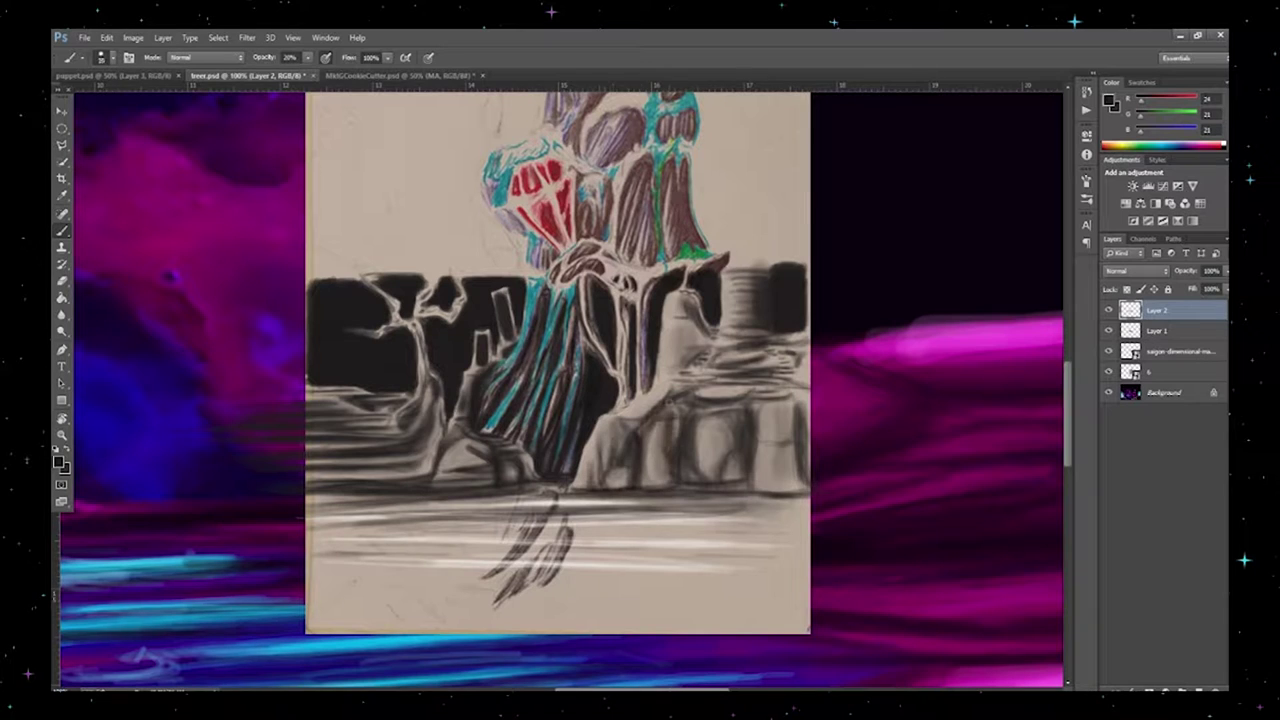
Step: Deepen the shadows on the right cliff's outermost column and ledges, and along the left bank's top edge
{"action": "left_click_drag", "start_coordinate": [795, 390], "coordinate": [790, 488]}
{"action": "left_click_drag", "start_coordinate": [770, 404], "coordinate": [797, 455]}
{"action": "left_click_drag", "start_coordinate": [782, 350], "coordinate": [716, 368]}
{"action": "left_click_drag", "start_coordinate": [362, 396], "coordinate": [310, 406]}
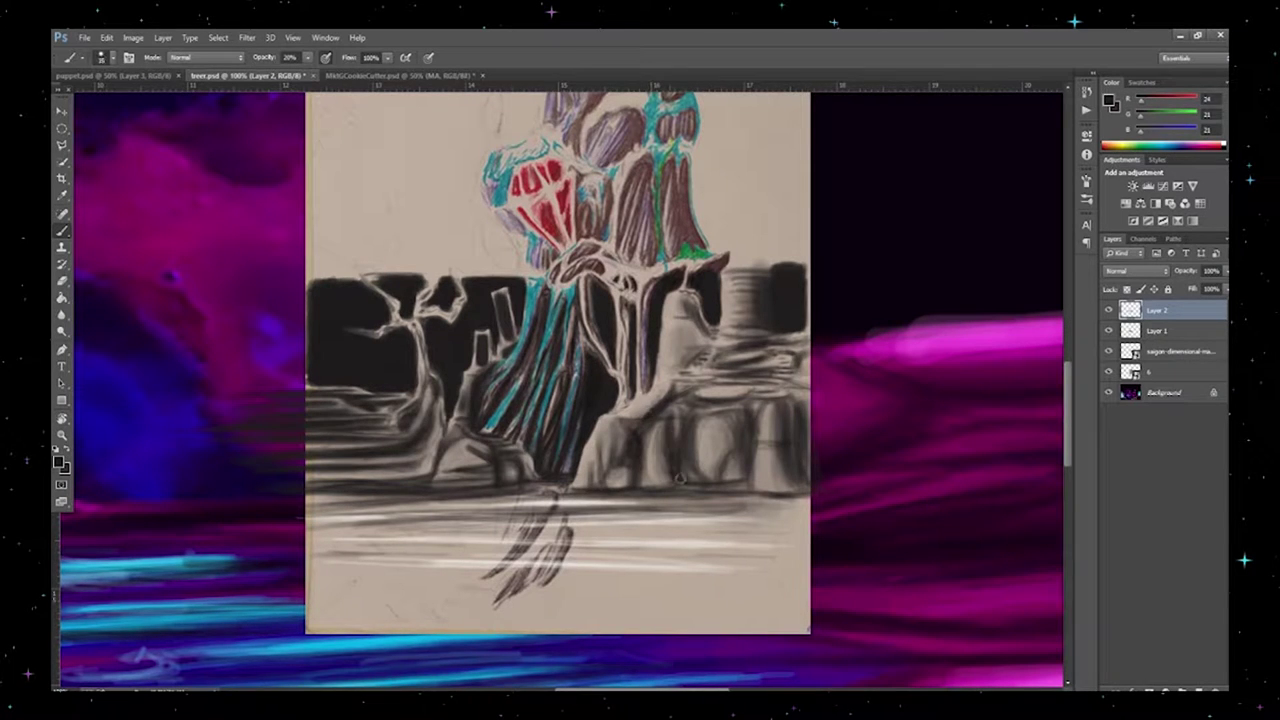
Step: Refine the left bank's strata and the dead tree's branches with fine dark strokes at 20% brush opacity
{"action": "key", "text": "z"}
{"action": "left_click", "coordinate": [681, 362]}
{"action": "key", "text": "b"}
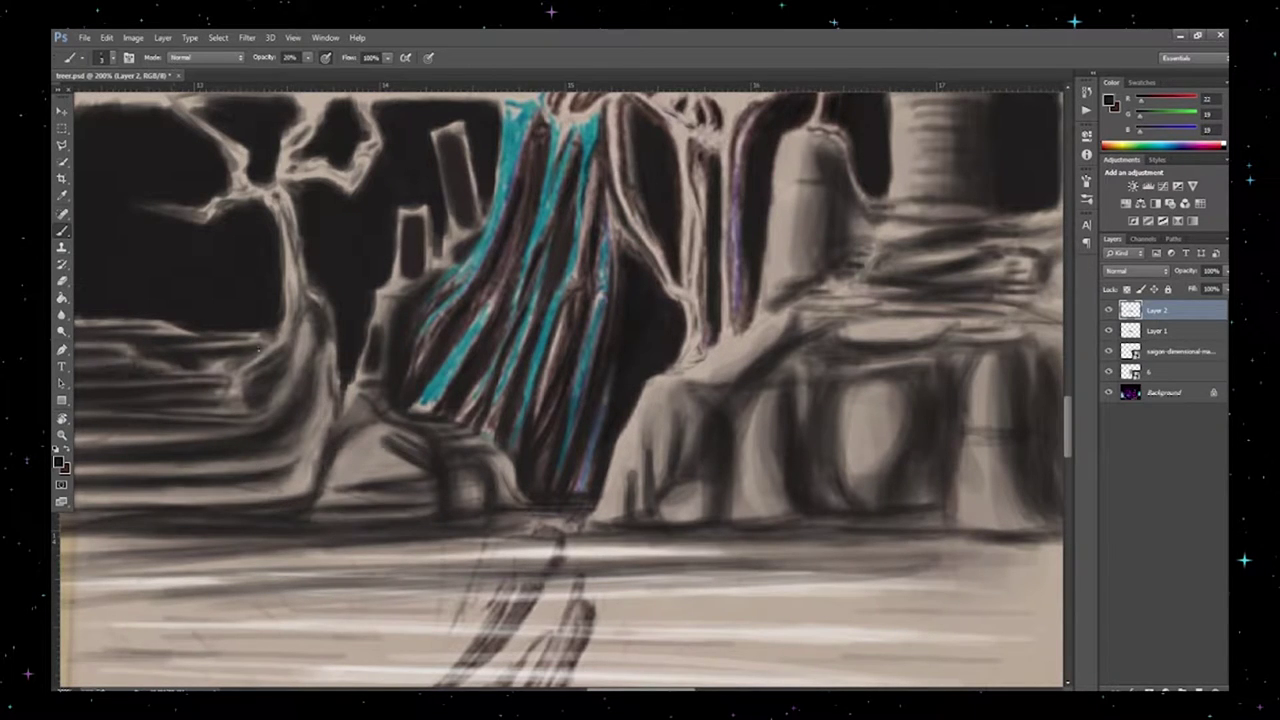
{"action": "left_click_drag", "start_coordinate": [131, 365], "coordinate": [251, 452]}
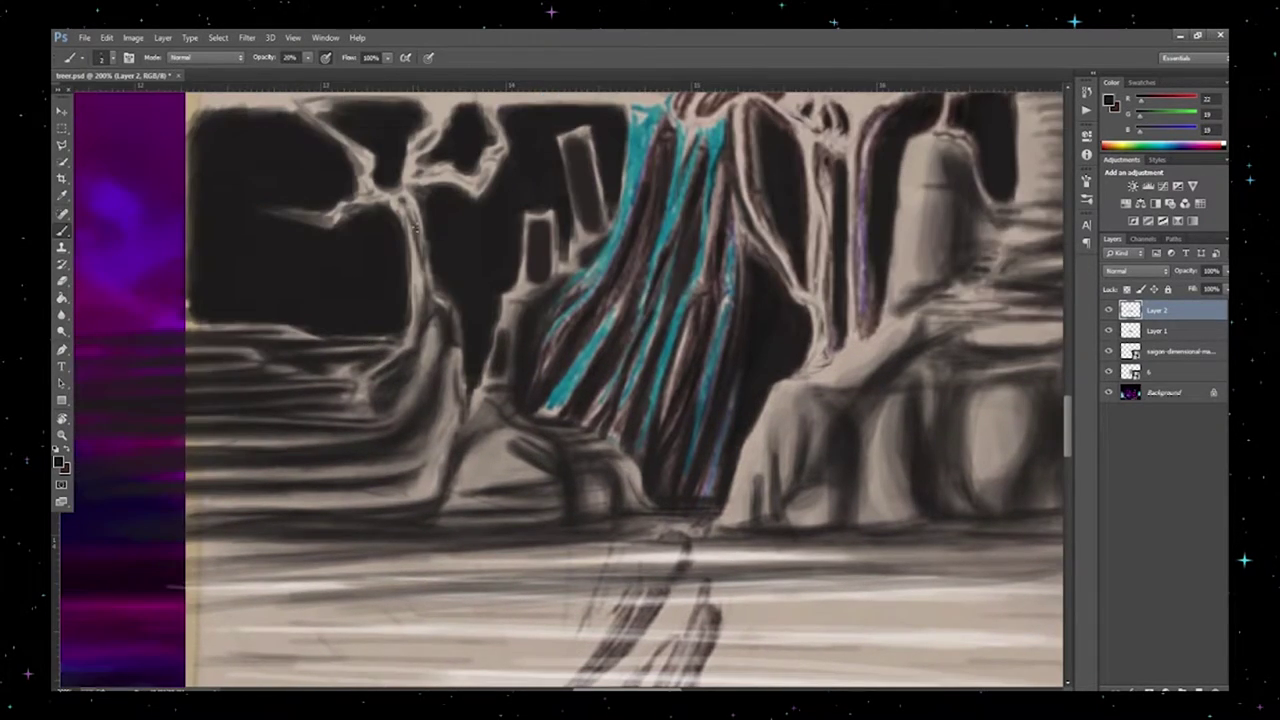
{"action": "left_click_drag", "start_coordinate": [245, 107], "coordinate": [443, 191]}
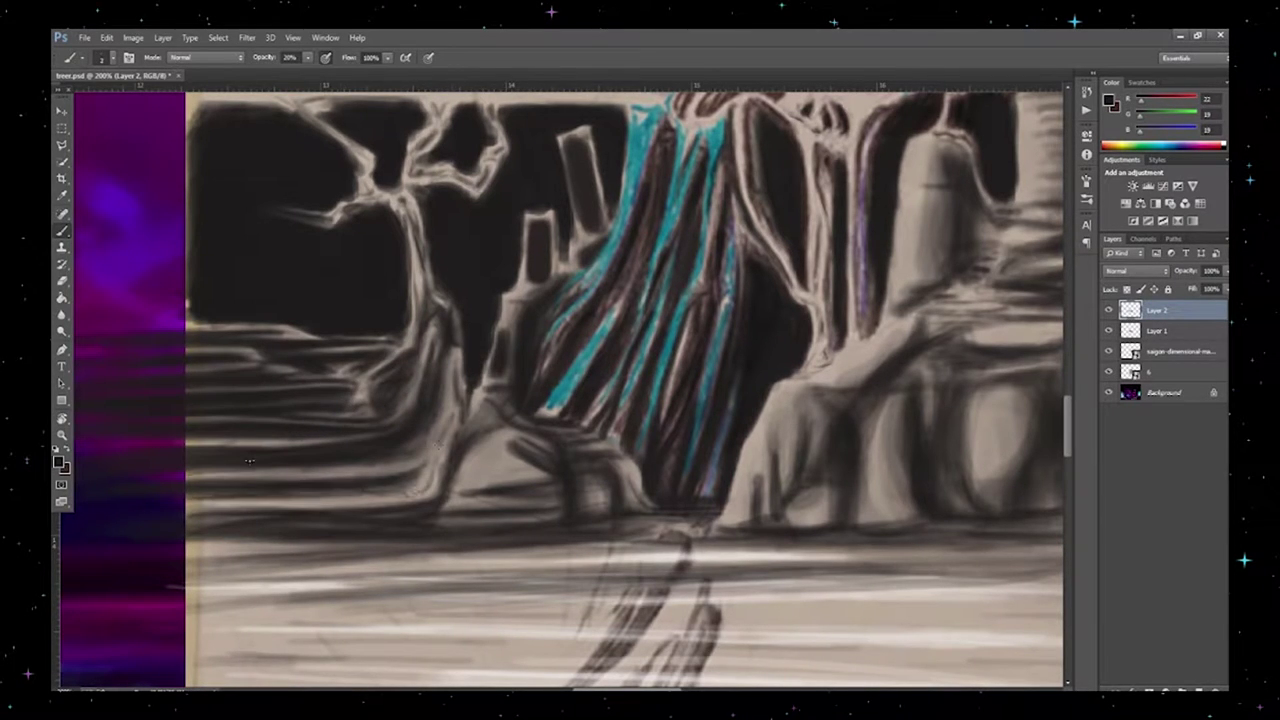
Step: Add fine shading to the boulders on both sides of the trunk and to the right cliff's columns
{"action": "mouse_move", "coordinate": [455, 435]}
{"action": "left_mouse_down"}
{"action": "mouse_move", "coordinate": [500, 500]}
{"action": "mouse_move", "coordinate": [634, 421]}
{"action": "left_mouse_up"}
{"action": "mouse_move", "coordinate": [615, 514]}
{"action": "left_mouse_down"}
{"action": "mouse_move", "coordinate": [630, 590]}
{"action": "mouse_move", "coordinate": [830, 480]}
{"action": "mouse_move", "coordinate": [820, 390]}
{"action": "mouse_move", "coordinate": [954, 451]}
{"action": "left_mouse_up"}
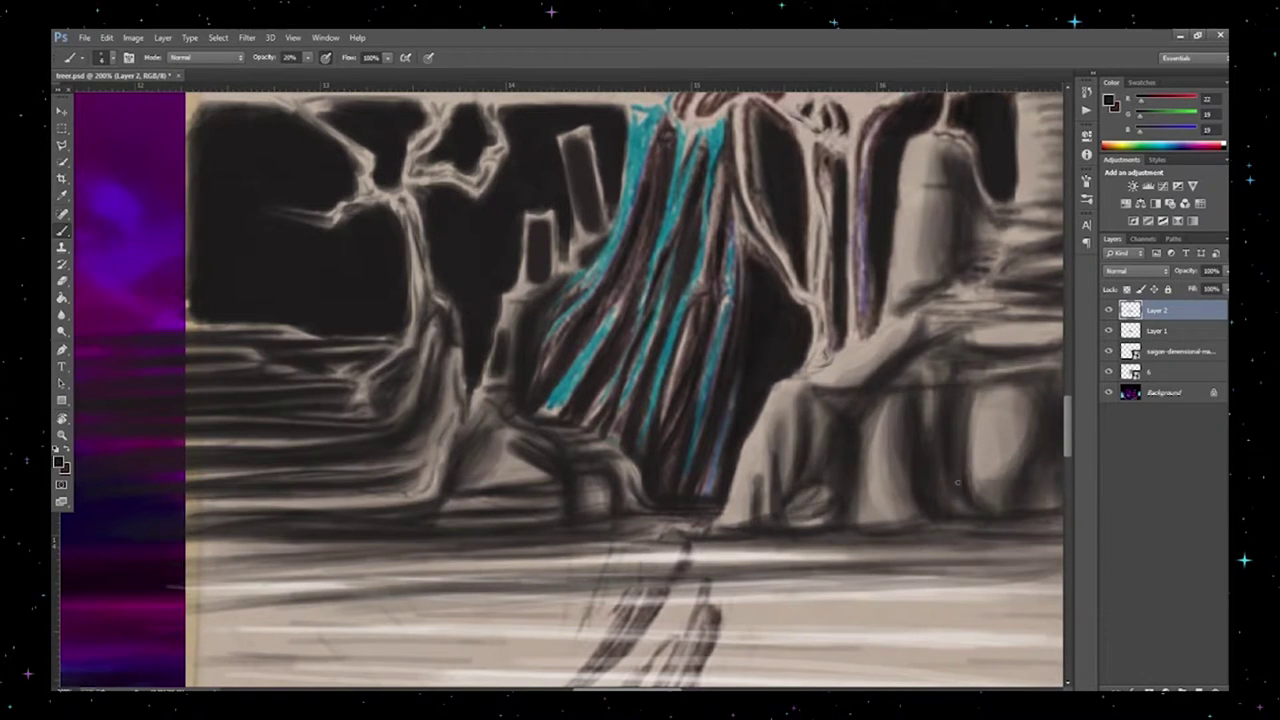
{"action": "key", "text": "ctrl+minus"}
{"action": "scroll", "coordinate": [954, 451], "scroll_direction": "right", "scroll_amount": 3}
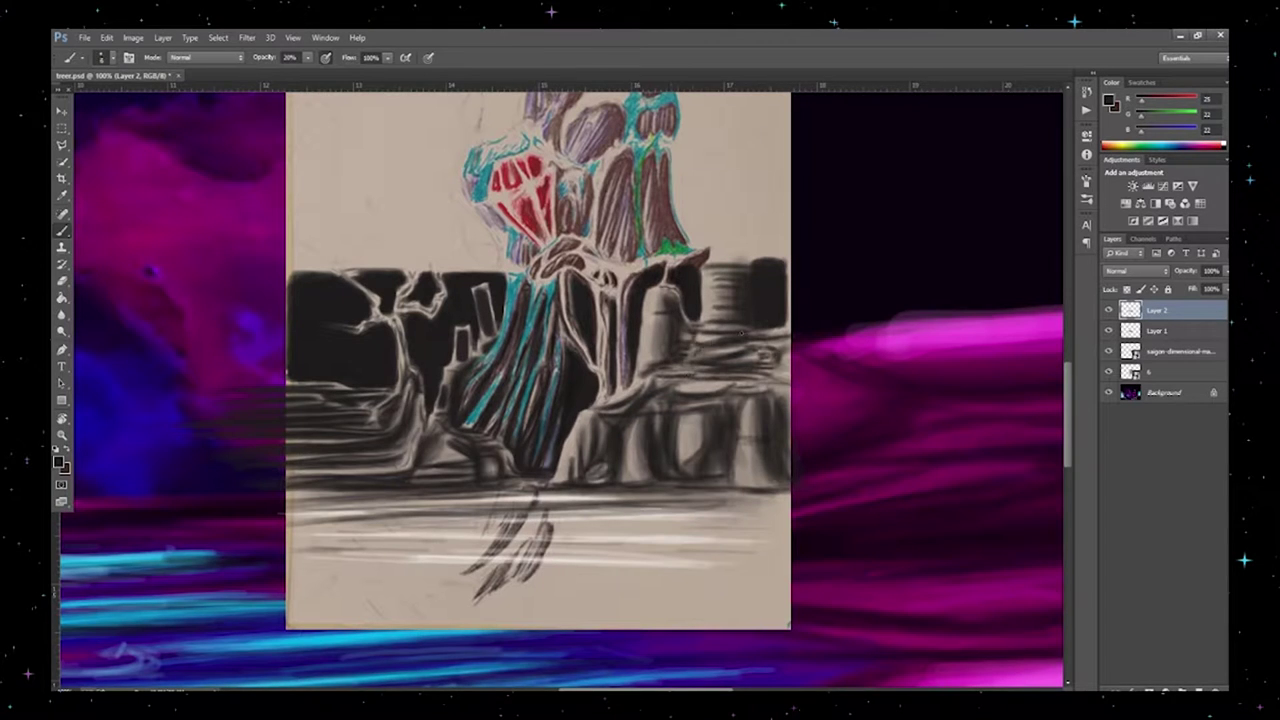
{"action": "left_click_drag", "start_coordinate": [665, 452], "coordinate": [760, 430]}
Step: Add a new layer and paint wide horizontal blue and purple strokes over the water area
{"action": "key", "text": "ctrl+shift+alt+n"}
{"action": "mouse_move", "coordinate": [790, 520]}
{"action": "left_mouse_down"}
{"action": "mouse_move", "coordinate": [290, 530]}
{"action": "mouse_move", "coordinate": [290, 550]}
{"action": "left_mouse_up"}
{"action": "left_click_drag", "start_coordinate": [620, 510], "coordinate": [213, 535]}
{"action": "left_click_drag", "start_coordinate": [790, 528], "coordinate": [263, 523]}
{"action": "left_click_drag", "start_coordinate": [790, 560], "coordinate": [290, 560]}
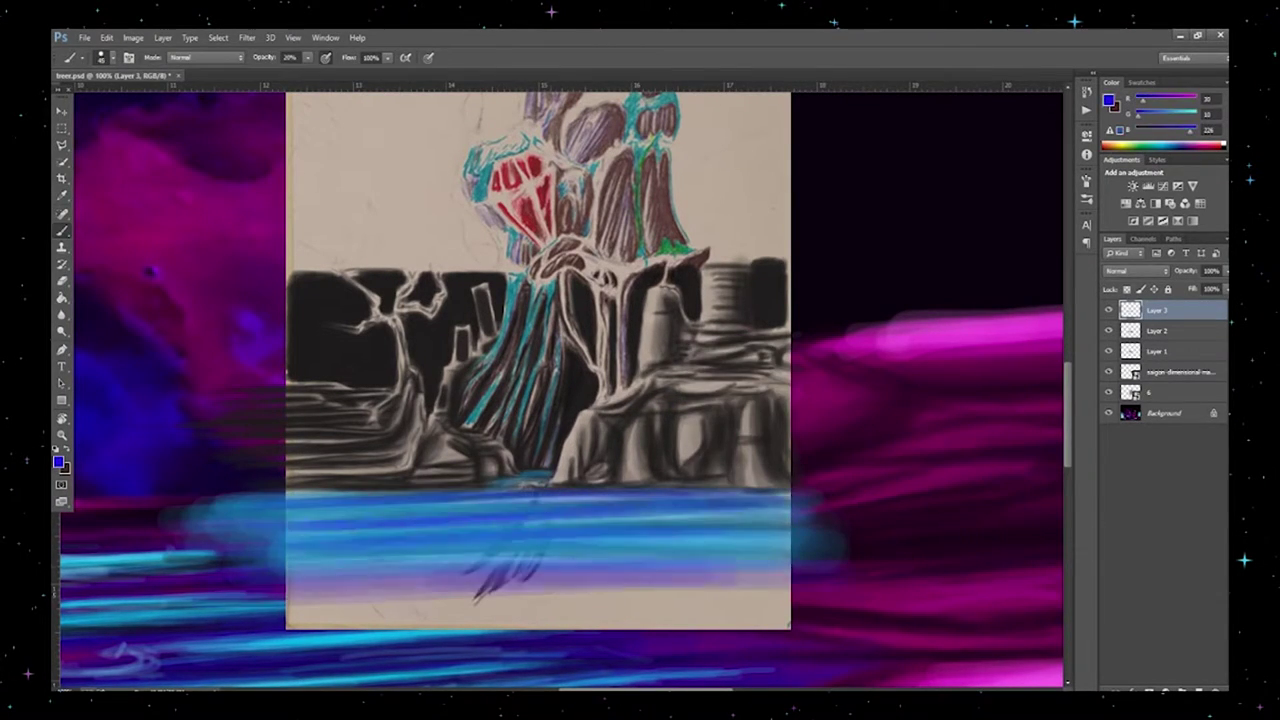
{"action": "left_click_drag", "start_coordinate": [790, 520], "coordinate": [290, 510]}
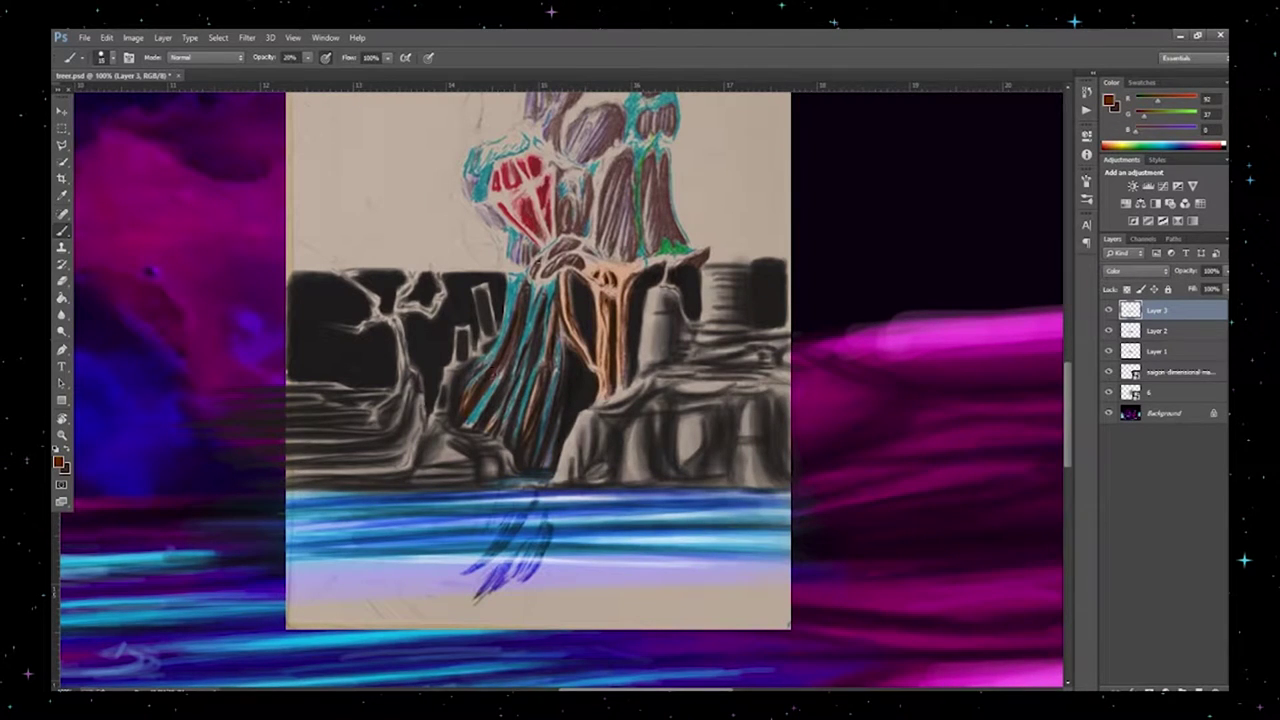
Step: Choose a new foreground colour and merge the active tinting layer down
{"action": "left_click", "coordinate": [1108, 100]}
{"action": "left_click", "coordinate": [986, 366]}
{"action": "key", "text": "ctrl+e"}
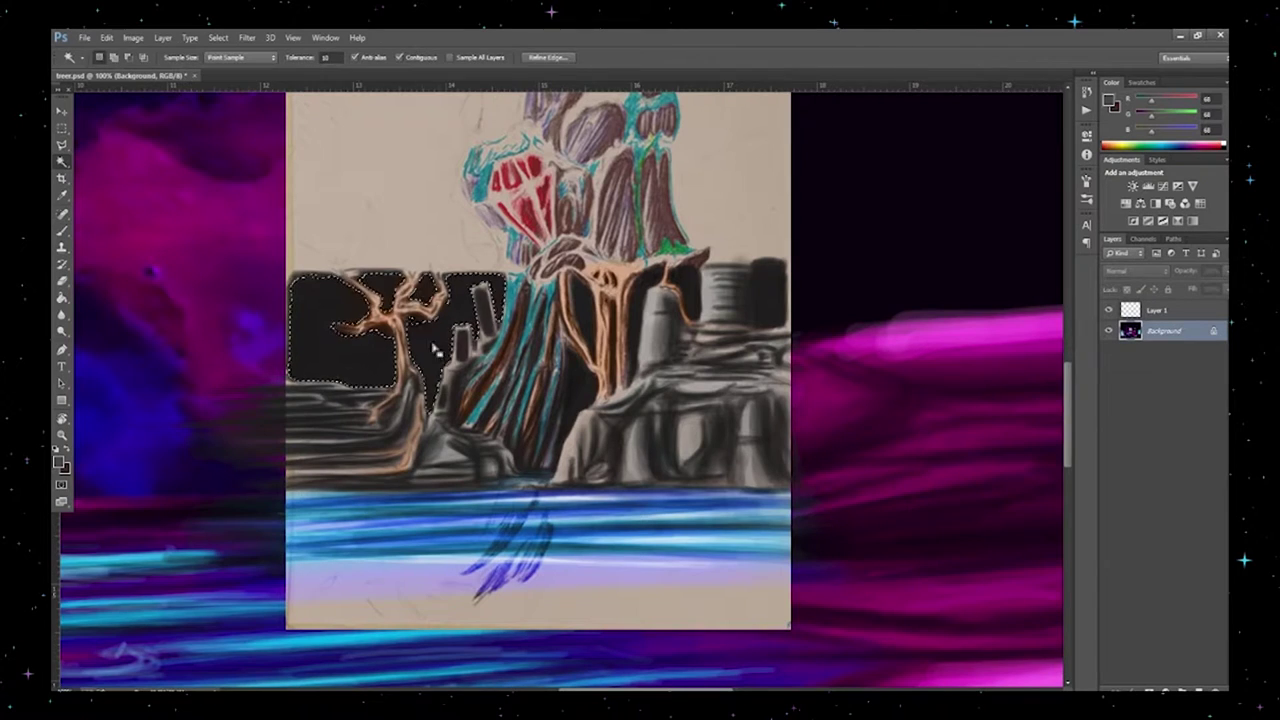
Step: Delete the selected dark areas around the dead tree and make the layer beneath the artwork active
{"action": "key", "text": "Delete"}
{"action": "left_click", "coordinate": [1087, 92]}
{"action": "left_click", "coordinate": [1157, 330]}
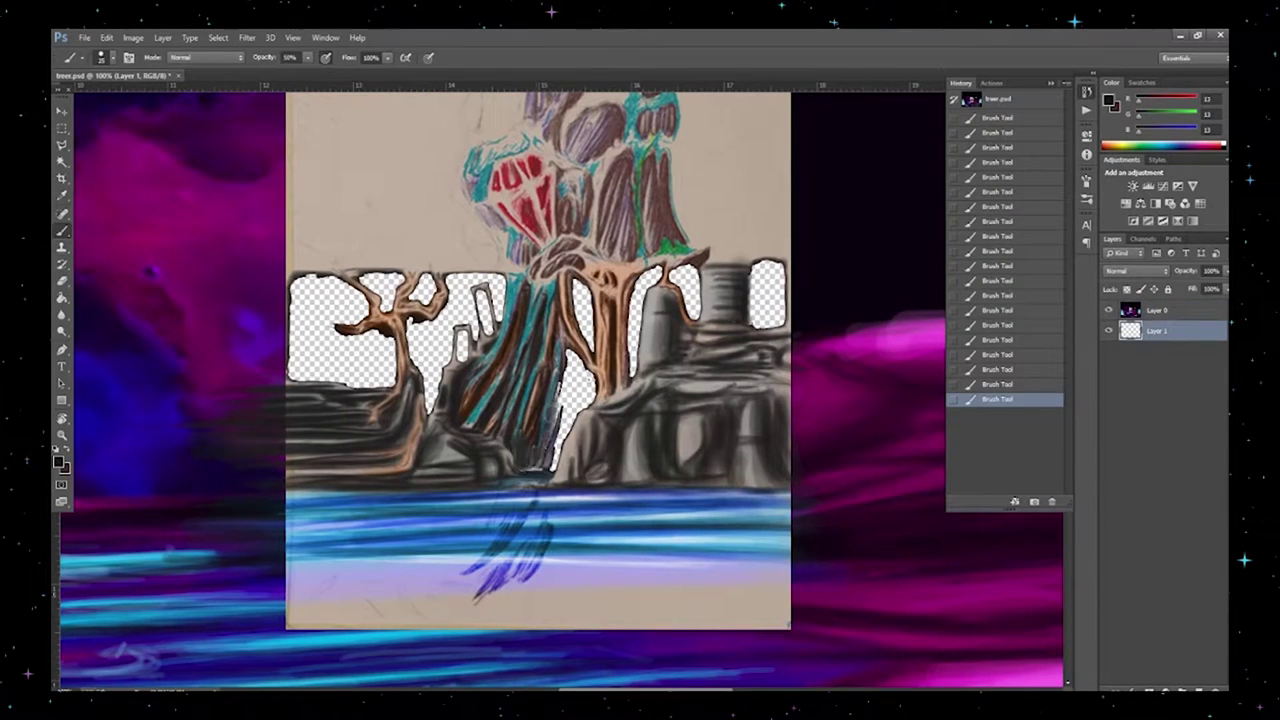
Step: Paint dark magenta streaks behind the cut-out landscape, plus a cyan glow in the ruin windows and beside the orange trunk
{"action": "mouse_move", "coordinate": [320, 320]}
{"action": "left_mouse_down"}
{"action": "mouse_move", "coordinate": [460, 320]}
{"action": "mouse_move", "coordinate": [580, 380]}
{"action": "mouse_move", "coordinate": [455, 340]}
{"action": "left_mouse_up"}
{"action": "key", "text": "d"}
{"action": "mouse_move", "coordinate": [300, 340]}
{"action": "left_mouse_down"}
{"action": "mouse_move", "coordinate": [480, 330]}
{"action": "mouse_move", "coordinate": [345, 382]}
{"action": "left_mouse_up"}
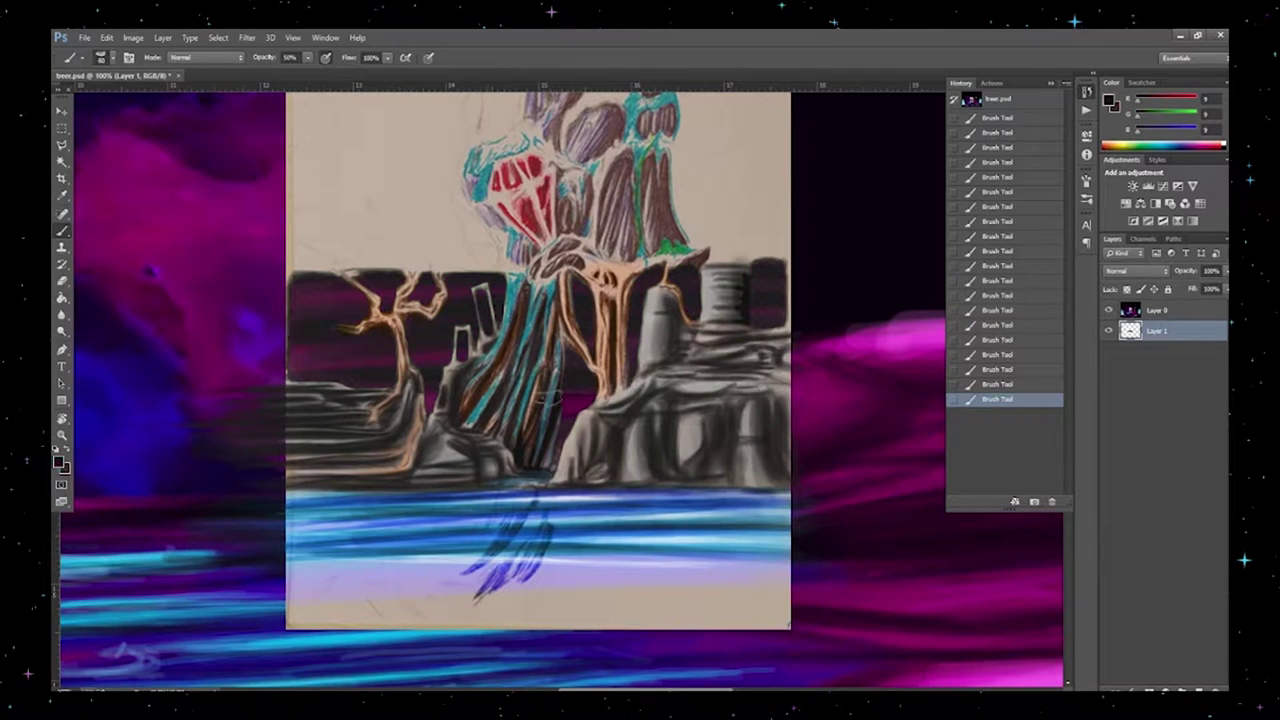
{"action": "left_click", "coordinate": [481, 311], "text": "alt"}
{"action": "left_click_drag", "start_coordinate": [565, 340], "coordinate": [615, 410]}
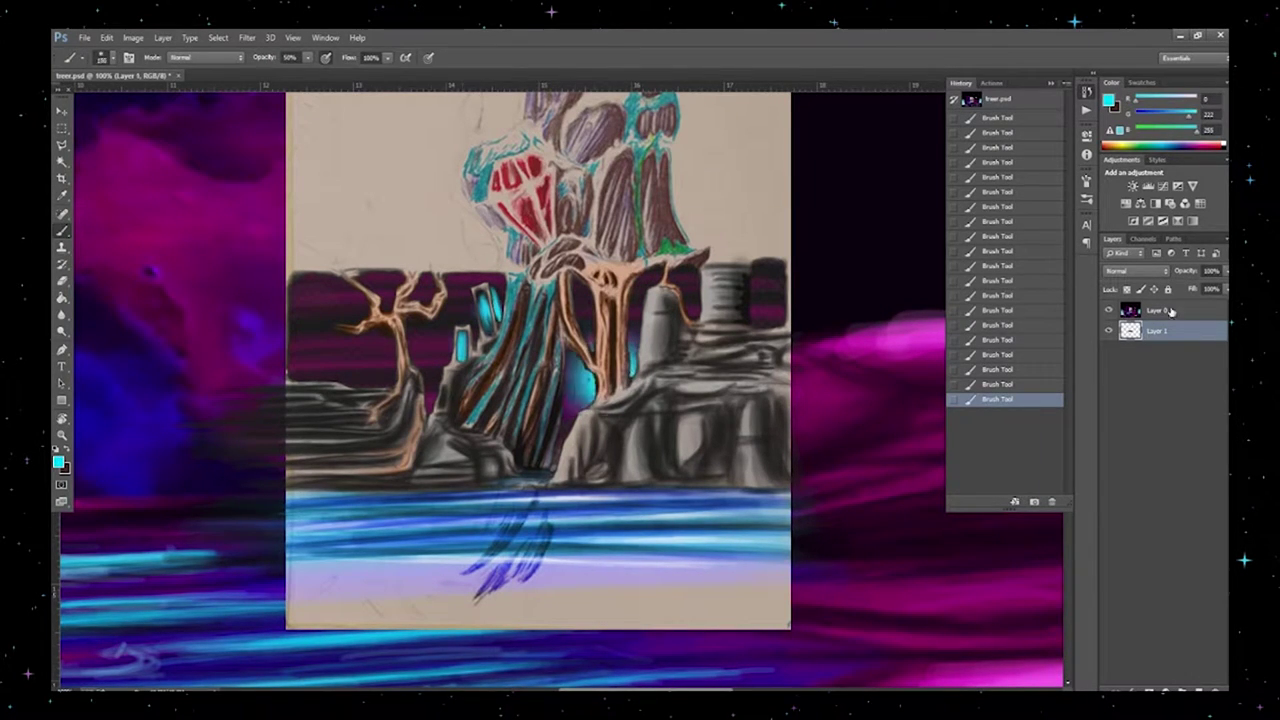
Step: Paint cyan rim light along the tree, rock and column edges on the upper artwork layer
{"action": "left_click", "coordinate": [1155, 310]}
{"action": "left_click", "coordinate": [740, 280], "text": "alt"}
{"action": "mouse_move", "coordinate": [680, 360]}
{"action": "left_mouse_down"}
{"action": "mouse_move", "coordinate": [785, 375]}
{"action": "mouse_move", "coordinate": [650, 395]}
{"action": "left_mouse_up"}
{"action": "left_click", "coordinate": [467, 343], "text": "alt"}
{"action": "left_click", "coordinate": [1130, 310], "text": "ctrl"}
{"action": "right_click", "coordinate": [1130, 310]}
{"action": "key", "text": "ctrl+minus"}
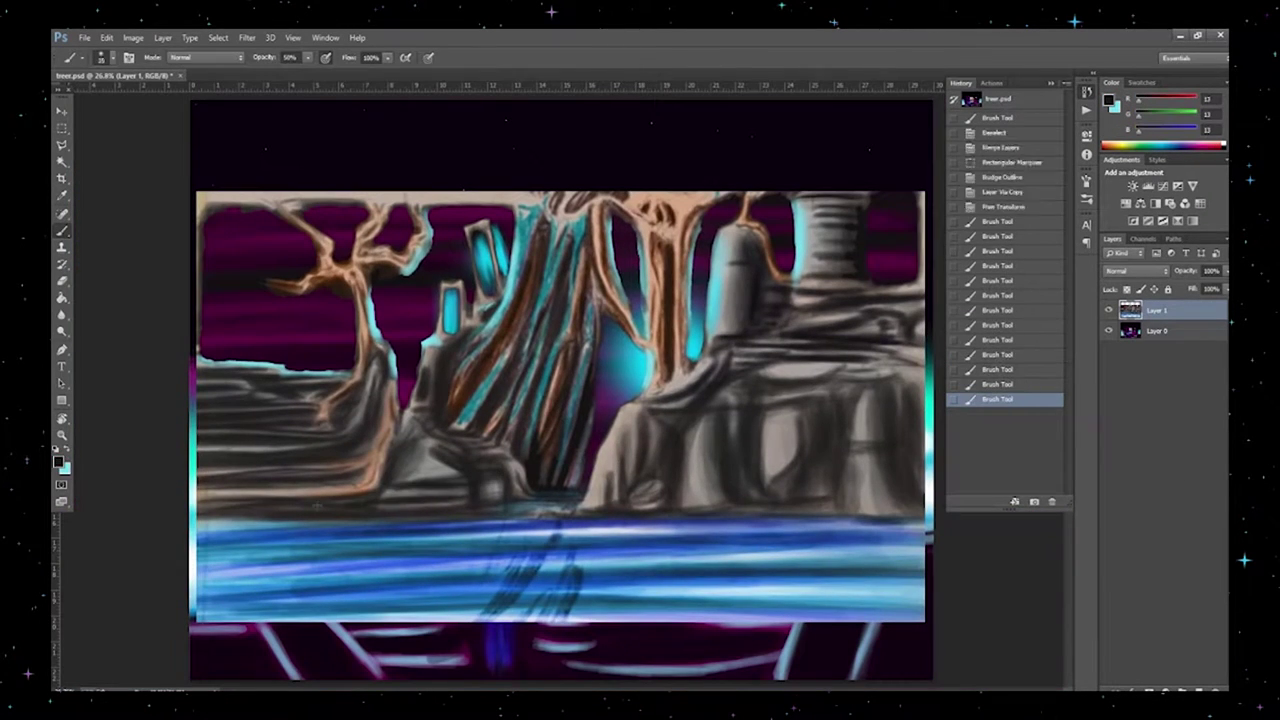
Step: Darken the left shoreline and the right cliff's columns with dark strokes at 30% brush opacity
{"action": "key", "text": "3"}
{"action": "left_click_drag", "start_coordinate": [200, 510], "coordinate": [365, 505]}
{"action": "left_click_drag", "start_coordinate": [700, 410], "coordinate": [682, 500]}
{"action": "left_click_drag", "start_coordinate": [810, 442], "coordinate": [800, 490]}
{"action": "left_click_drag", "start_coordinate": [760, 396], "coordinate": [850, 390]}
{"action": "left_click_drag", "start_coordinate": [660, 405], "coordinate": [662, 470]}
{"action": "left_click_drag", "start_coordinate": [580, 430], "coordinate": [635, 515]}
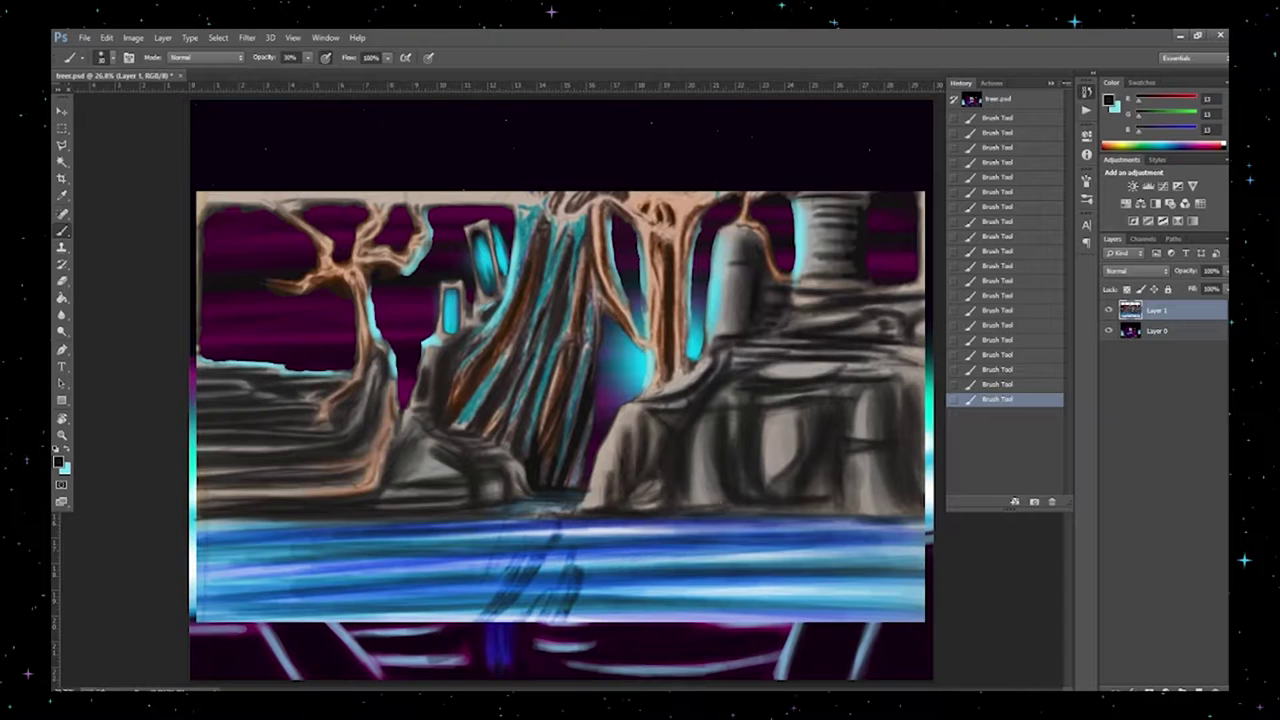
Step: Paint long horizontal strokes of sampled dark and light blues across the water
{"action": "left_click_drag", "start_coordinate": [262, 570], "coordinate": [682, 540]}
{"action": "left_click_drag", "start_coordinate": [196, 605], "coordinate": [934, 545]}
{"action": "left_click", "coordinate": [450, 552], "text": "alt"}
{"action": "left_click_drag", "start_coordinate": [352, 560], "coordinate": [930, 560]}
{"action": "left_click_drag", "start_coordinate": [198, 546], "coordinate": [918, 532]}
{"action": "mouse_move", "coordinate": [214, 590]}
{"action": "left_mouse_down"}
{"action": "mouse_move", "coordinate": [908, 562]}
{"action": "mouse_move", "coordinate": [652, 598]}
{"action": "left_mouse_up"}
{"action": "left_click", "coordinate": [560, 480], "text": "alt"}
{"action": "left_click_drag", "start_coordinate": [186, 600], "coordinate": [928, 600]}
{"action": "left_click_drag", "start_coordinate": [186, 576], "coordinate": [932, 535]}
Step: Deepen the shadows between the right cliff's columns and ledges and across the left bank's strata
{"action": "left_click_drag", "start_coordinate": [810, 400], "coordinate": [815, 495]}
{"action": "left_click_drag", "start_coordinate": [710, 410], "coordinate": [855, 365]}
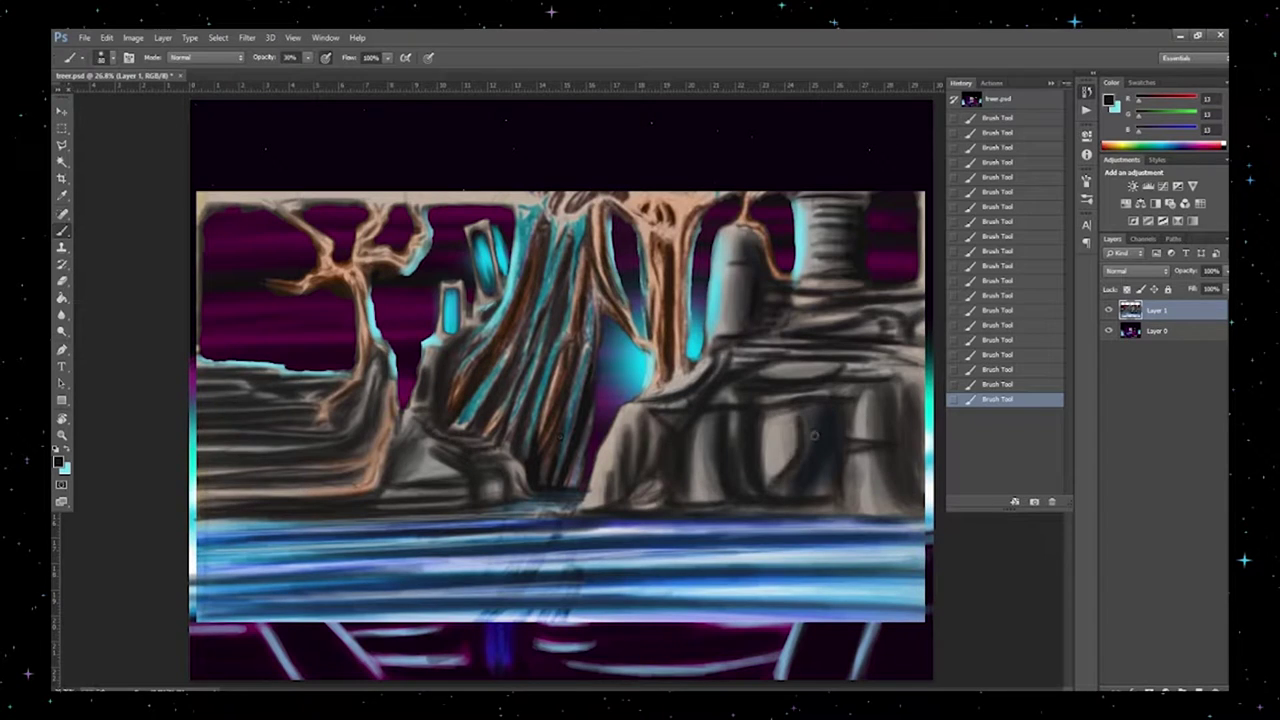
{"action": "left_click_drag", "start_coordinate": [785, 420], "coordinate": [780, 492]}
{"action": "left_click_drag", "start_coordinate": [840, 508], "coordinate": [732, 512]}
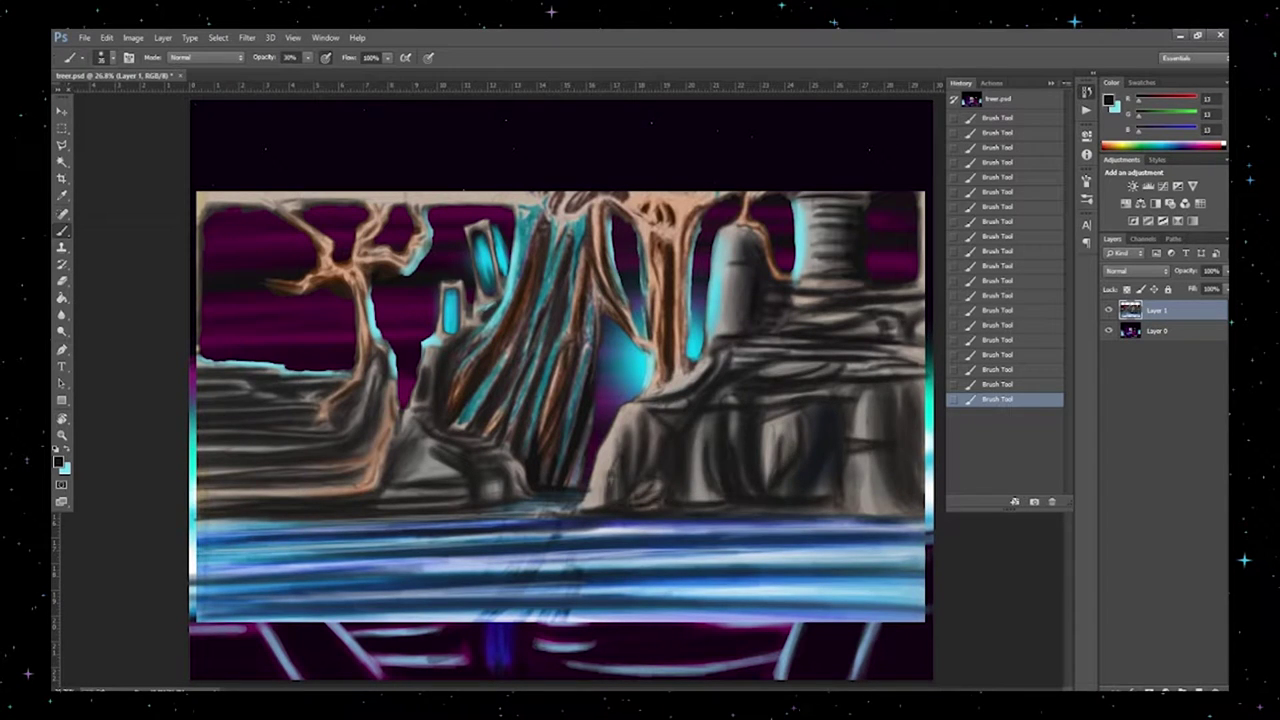
{"action": "left_click_drag", "start_coordinate": [640, 408], "coordinate": [612, 496]}
{"action": "left_click_drag", "start_coordinate": [700, 414], "coordinate": [710, 482]}
{"action": "left_click_drag", "start_coordinate": [760, 406], "coordinate": [804, 430]}
{"action": "left_click_drag", "start_coordinate": [728, 350], "coordinate": [766, 356]}
{"action": "left_click_drag", "start_coordinate": [812, 376], "coordinate": [914, 364]}
{"action": "left_click_drag", "start_coordinate": [328, 468], "coordinate": [188, 450]}
Step: Add dark horizontal strokes through the water and along the base of the right cliff
{"action": "left_click_drag", "start_coordinate": [188, 528], "coordinate": [444, 528]}
{"action": "left_click_drag", "start_coordinate": [188, 580], "coordinate": [926, 580]}
{"action": "left_click_drag", "start_coordinate": [188, 608], "coordinate": [926, 608]}
{"action": "left_click_drag", "start_coordinate": [774, 515], "coordinate": [934, 515]}
Step: Select the painted landscape rectangle, crop the canvas to it and add a new layer for painting
{"action": "key", "text": "m"}
{"action": "left_click_drag", "start_coordinate": [196, 190], "coordinate": [926, 622]}
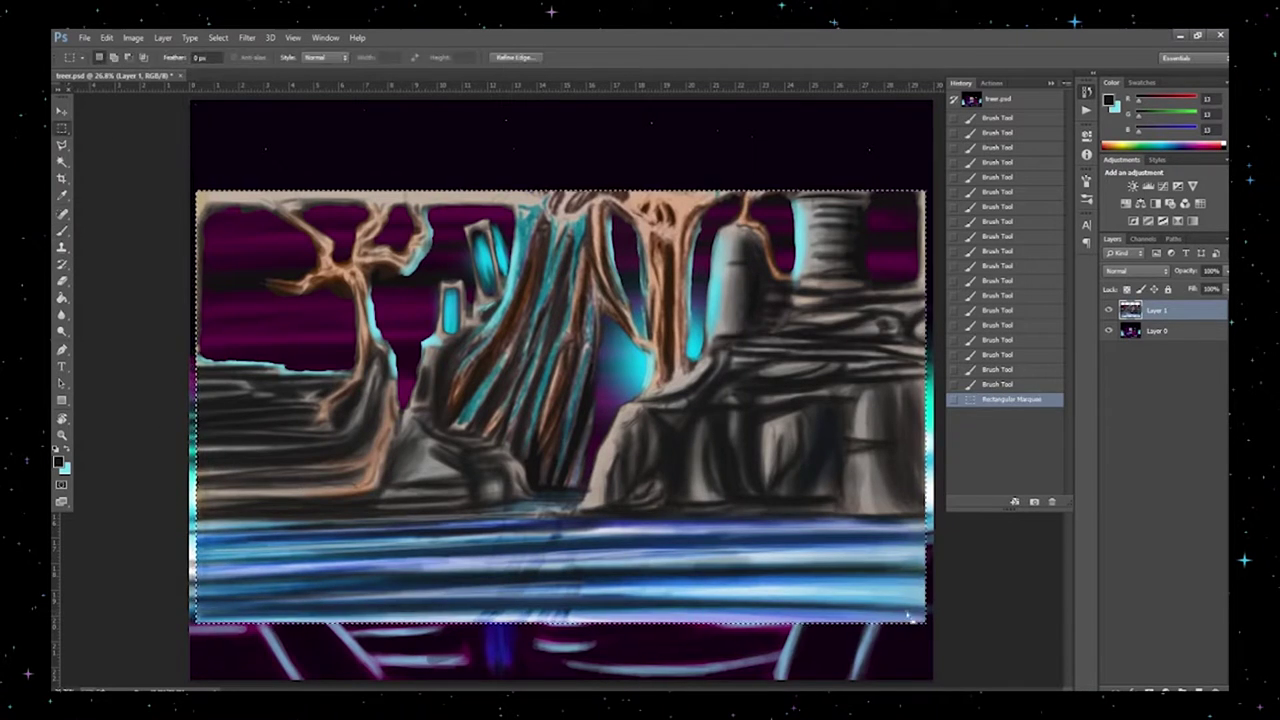
{"action": "left_click", "coordinate": [62, 230]}
{"action": "key", "text": "ctrl+shift+alt+n"}
Step: Shade the right cliff, its upper ledges and the left bank with dark strokes at 40% brush opacity on the new layer
{"action": "left_click_drag", "start_coordinate": [906, 360], "coordinate": [900, 482]}
{"action": "left_click_drag", "start_coordinate": [828, 290], "coordinate": [712, 350]}
{"action": "left_click_drag", "start_coordinate": [864, 266], "coordinate": [792, 284]}
{"action": "left_click_drag", "start_coordinate": [448, 410], "coordinate": [356, 476]}
{"action": "left_click_drag", "start_coordinate": [360, 456], "coordinate": [226, 468]}
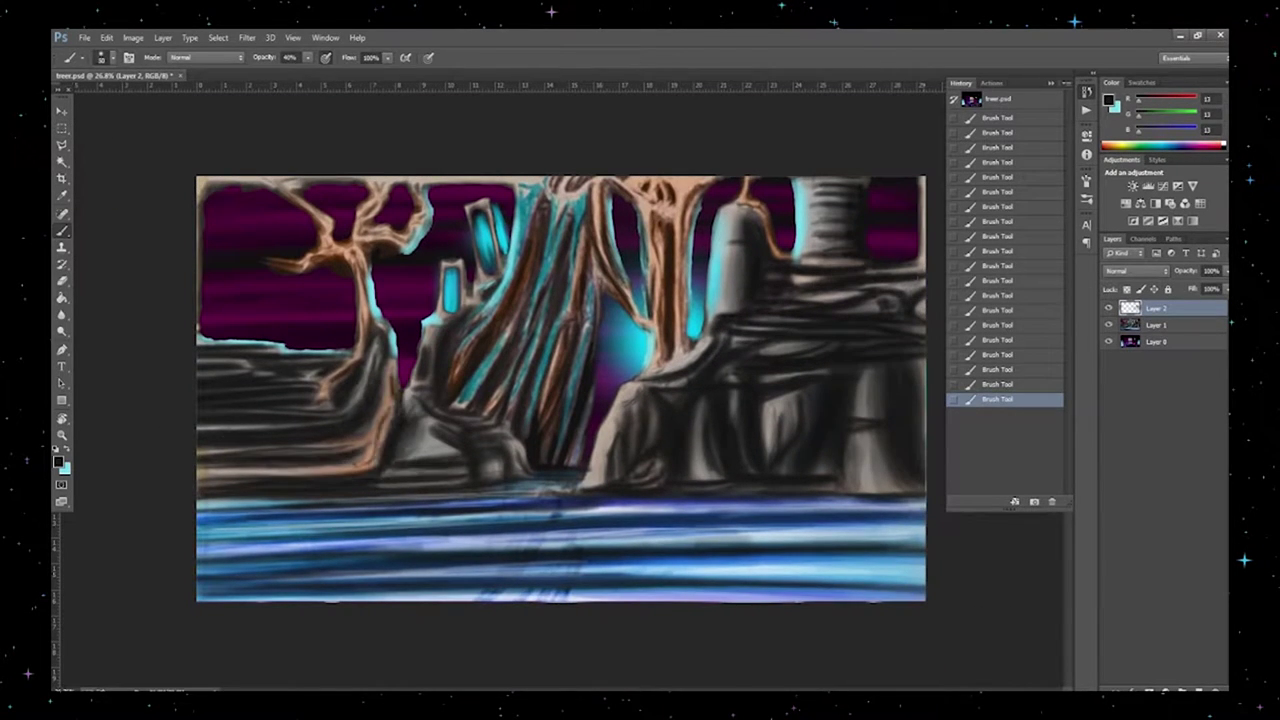
{"action": "left_click_drag", "start_coordinate": [394, 412], "coordinate": [264, 472]}
{"action": "left_click_drag", "start_coordinate": [352, 344], "coordinate": [198, 378]}
{"action": "left_click_drag", "start_coordinate": [468, 456], "coordinate": [372, 478]}
{"action": "left_click_drag", "start_coordinate": [296, 462], "coordinate": [194, 476]}
Step: Streak the water with dark horizontal strokes and reset and swap the brush colours
{"action": "left_click_drag", "start_coordinate": [222, 530], "coordinate": [642, 520]}
{"action": "left_click_drag", "start_coordinate": [350, 592], "coordinate": [926, 592]}
{"action": "left_click_drag", "start_coordinate": [196, 586], "coordinate": [898, 586]}
{"action": "left_click_drag", "start_coordinate": [656, 506], "coordinate": [896, 540]}
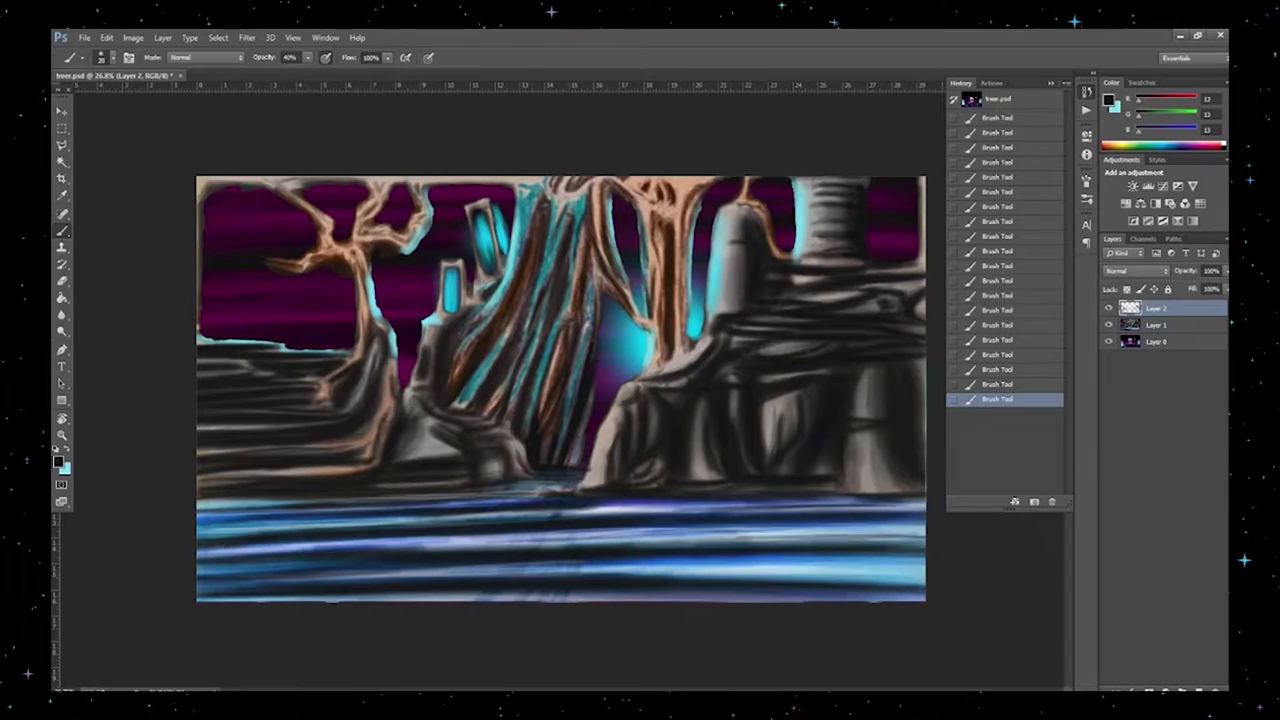
{"action": "left_click_drag", "start_coordinate": [600, 541], "coordinate": [924, 541]}
{"action": "left_click_drag", "start_coordinate": [650, 568], "coordinate": [926, 568]}
{"action": "key", "text": "d"}
{"action": "key", "text": "x"}
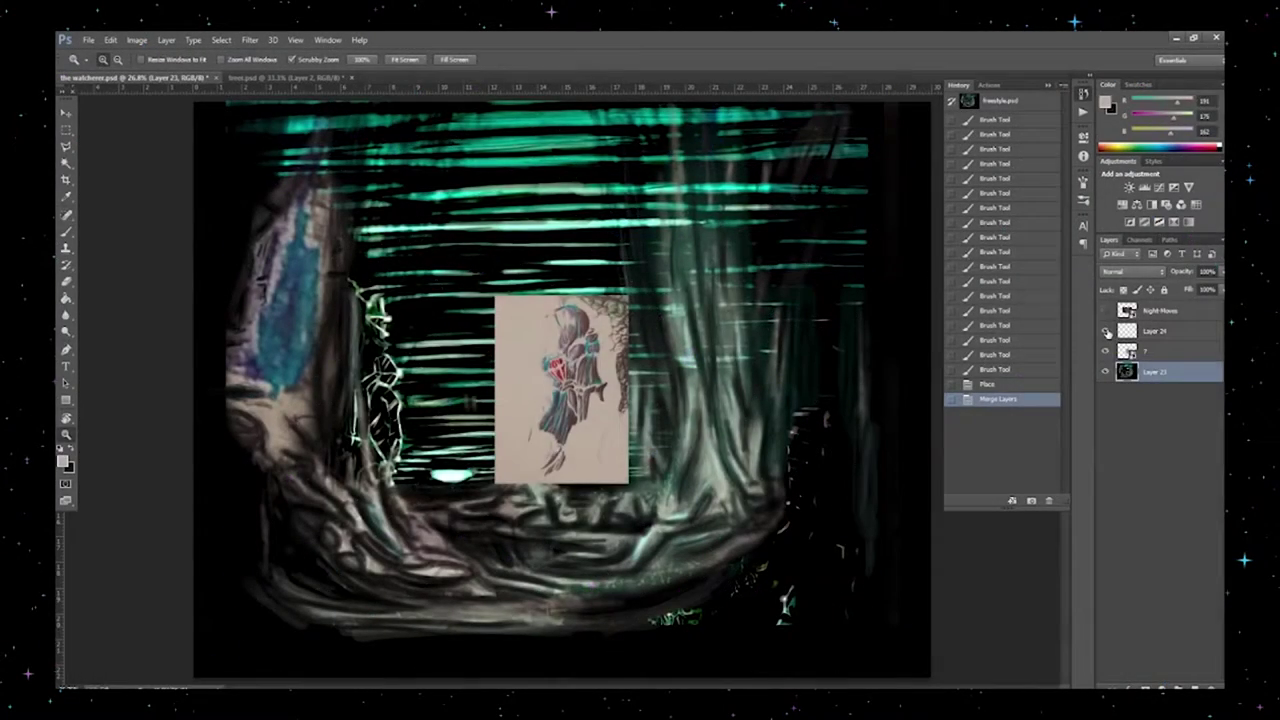
Step: In the watcherer.psd document, show the Night-Moves layer and scale and move it over the scanned sketch
{"action": "left_click", "coordinate": [1105, 311]}
{"action": "left_click", "coordinate": [1160, 311]}
{"action": "key", "text": "ctrl+t"}
{"action": "left_click_drag", "start_coordinate": [749, 282], "coordinate": [607, 460]}
{"action": "left_click", "coordinate": [592, 428]}
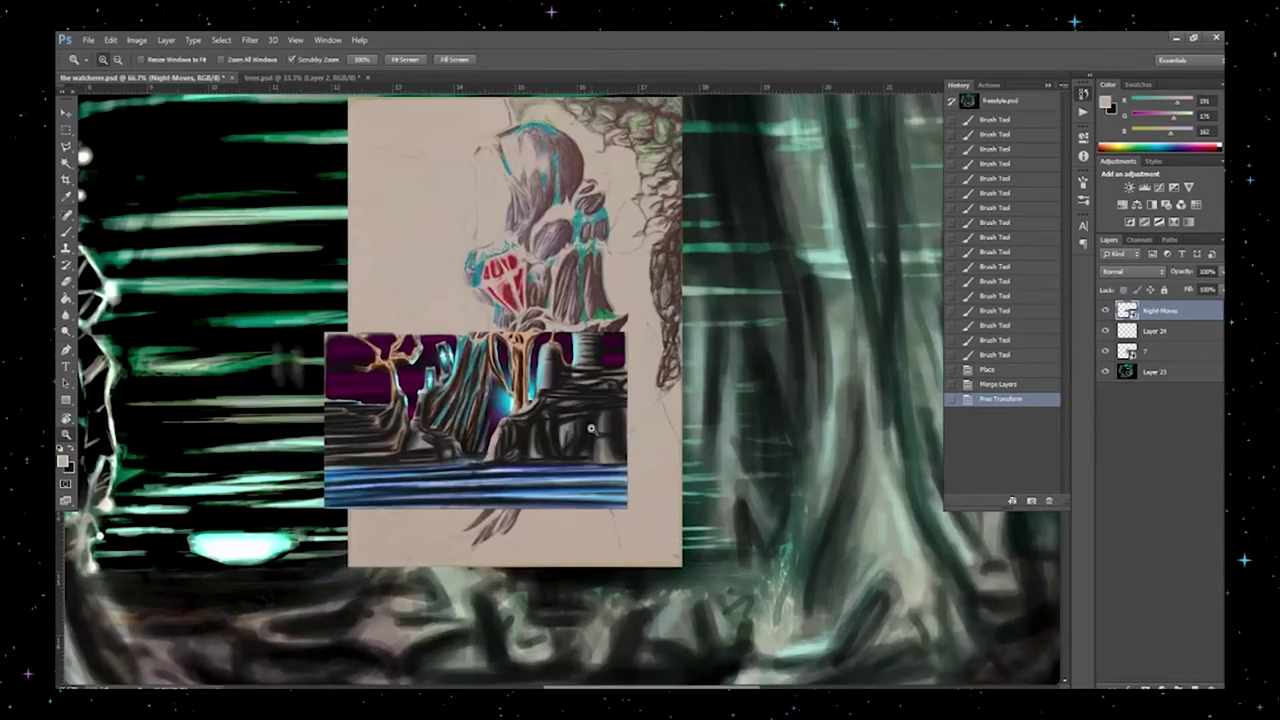
Step: Reposition the Night-Moves landscape beneath the sketch's boulders and set the layer opacity to 100%
{"action": "left_click", "coordinate": [592, 428]}
{"action": "key", "text": "ctrl+t"}
{"action": "left_click_drag", "start_coordinate": [547, 413], "coordinate": [658, 358]}
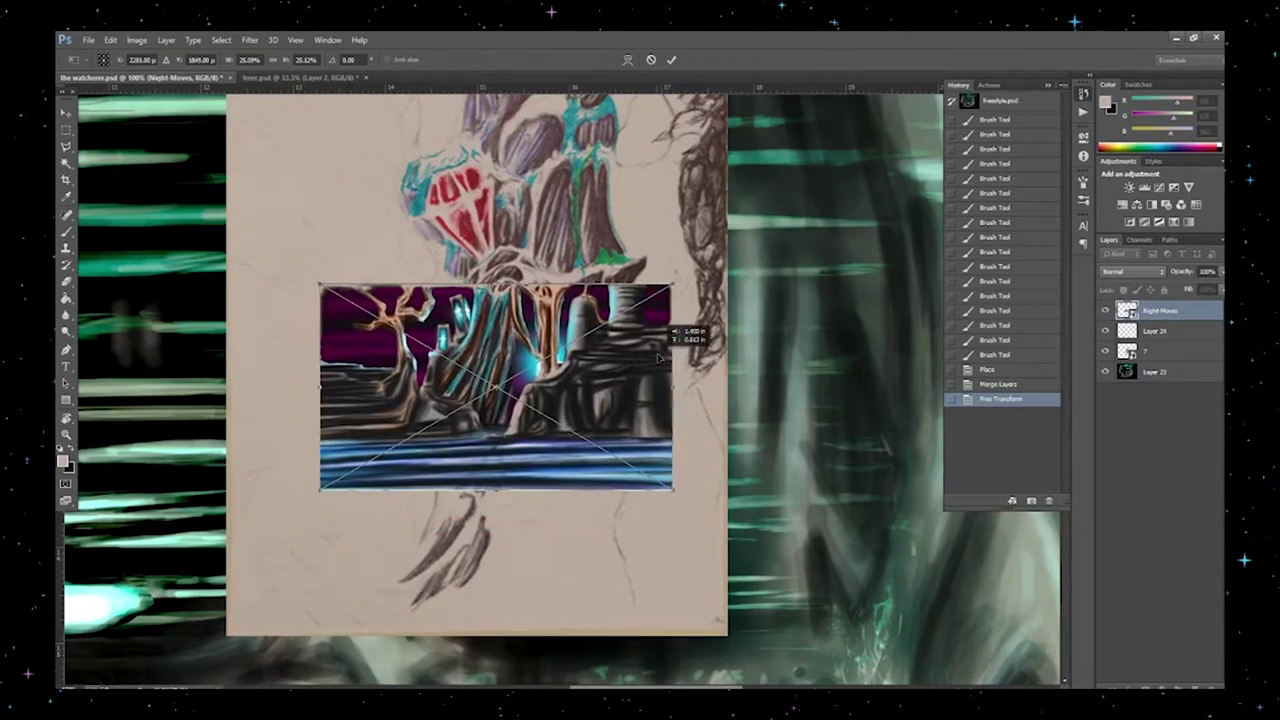
{"action": "key", "text": "Return"}
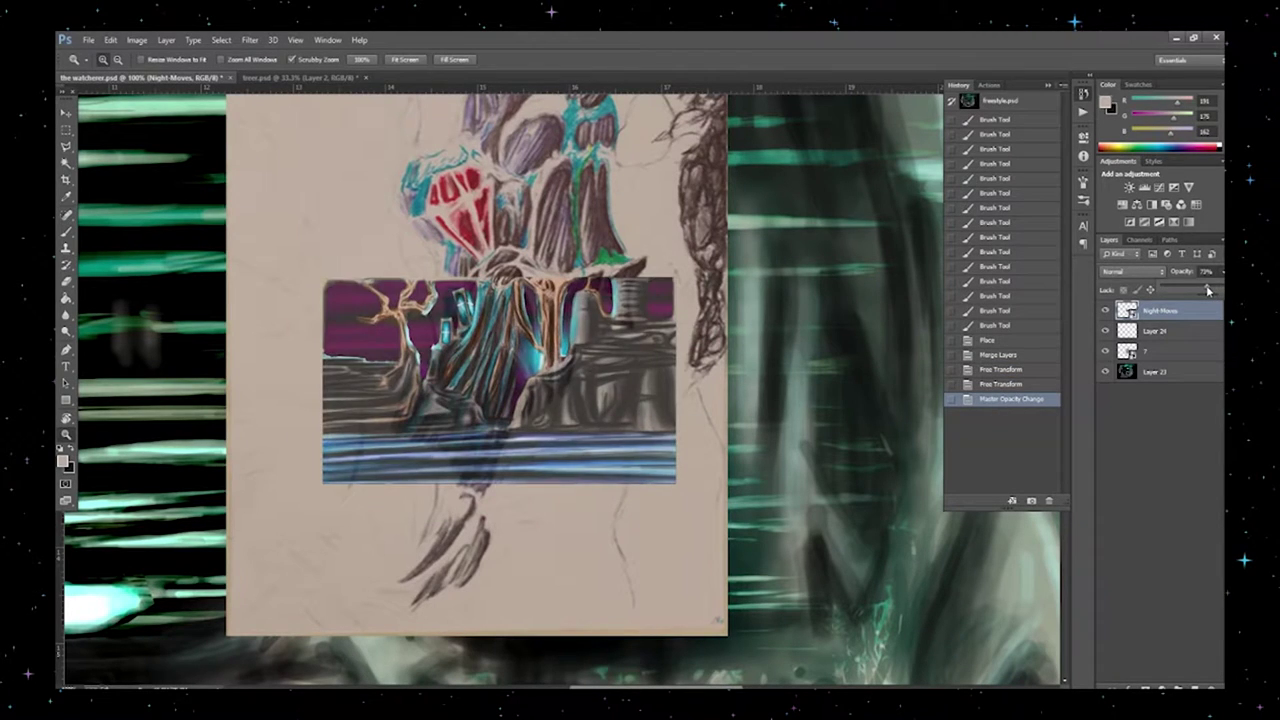
{"action": "left_click_drag", "start_coordinate": [1183, 290], "coordinate": [1222, 288]}
Step: Enlarge the copied boulder fragments of the sketch to cover the left and right sides of the cave scene
{"action": "left_click", "coordinate": [614, 328]}
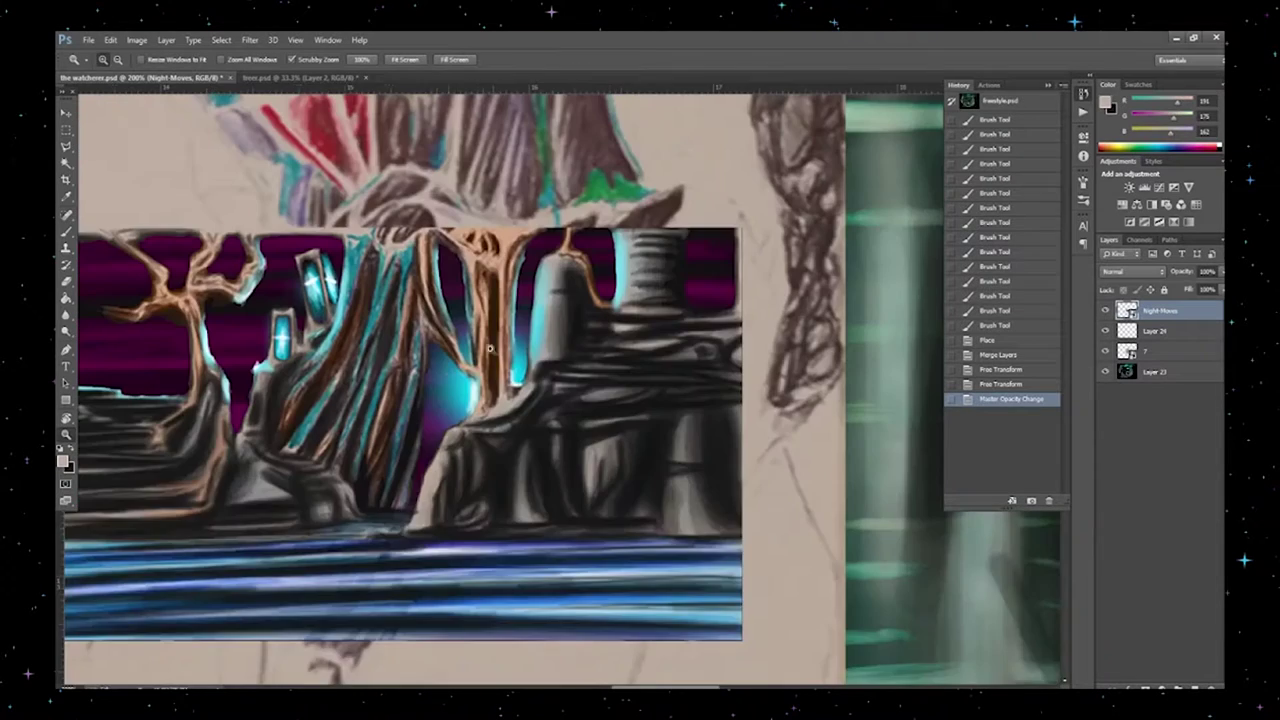
{"action": "scroll", "coordinate": [433, 371], "scroll_direction": "up", "scroll_amount": 10}
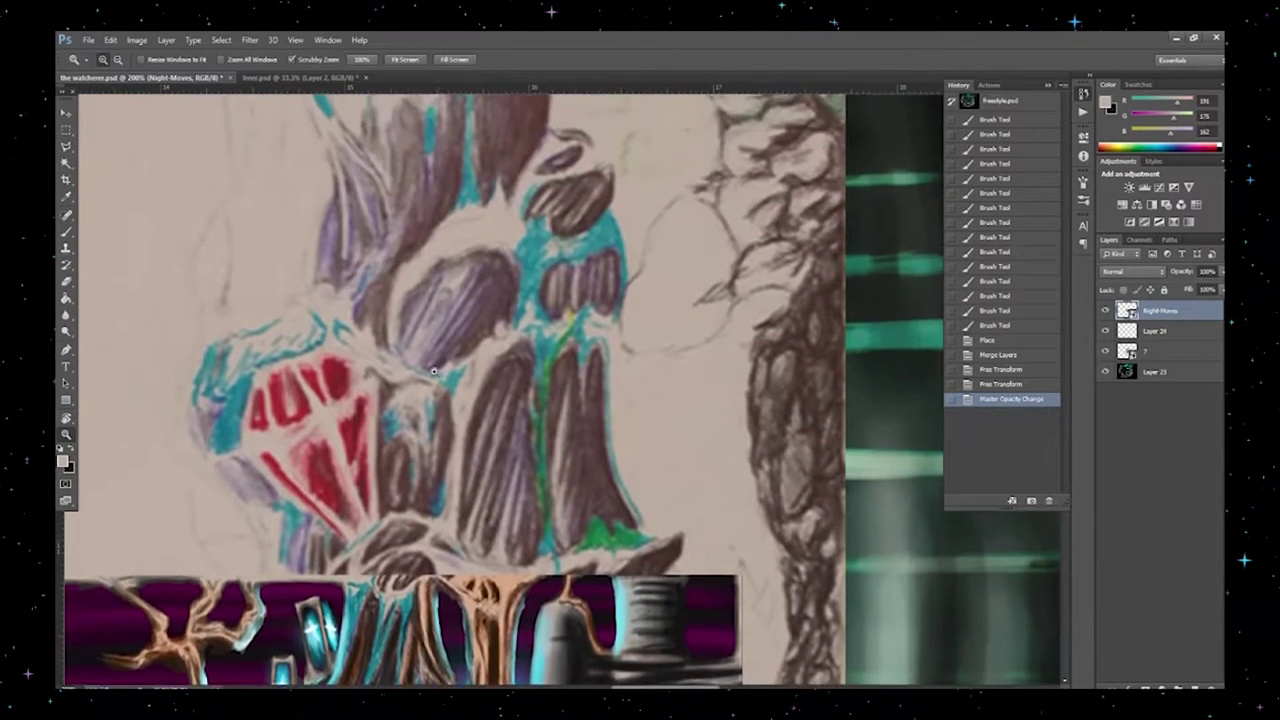
{"action": "left_click", "coordinate": [433, 371]}
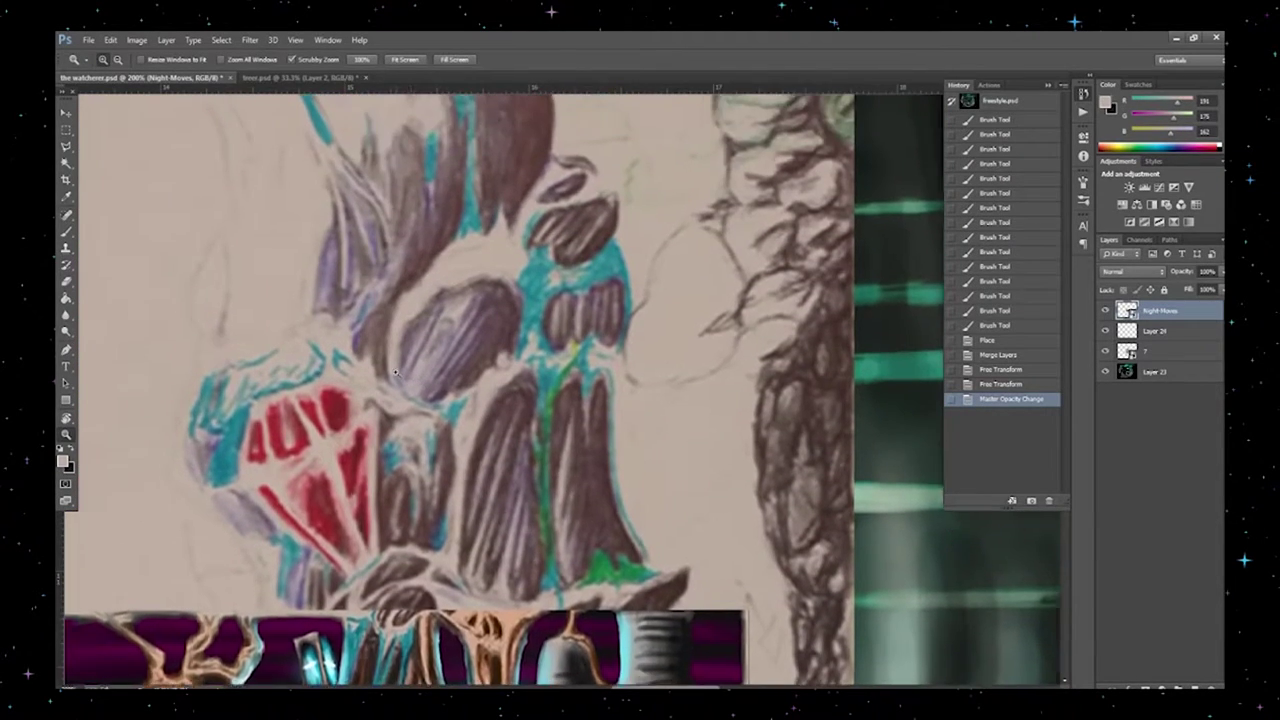
{"action": "left_click", "coordinate": [412, 374]}
{"action": "left_click", "coordinate": [392, 376]}
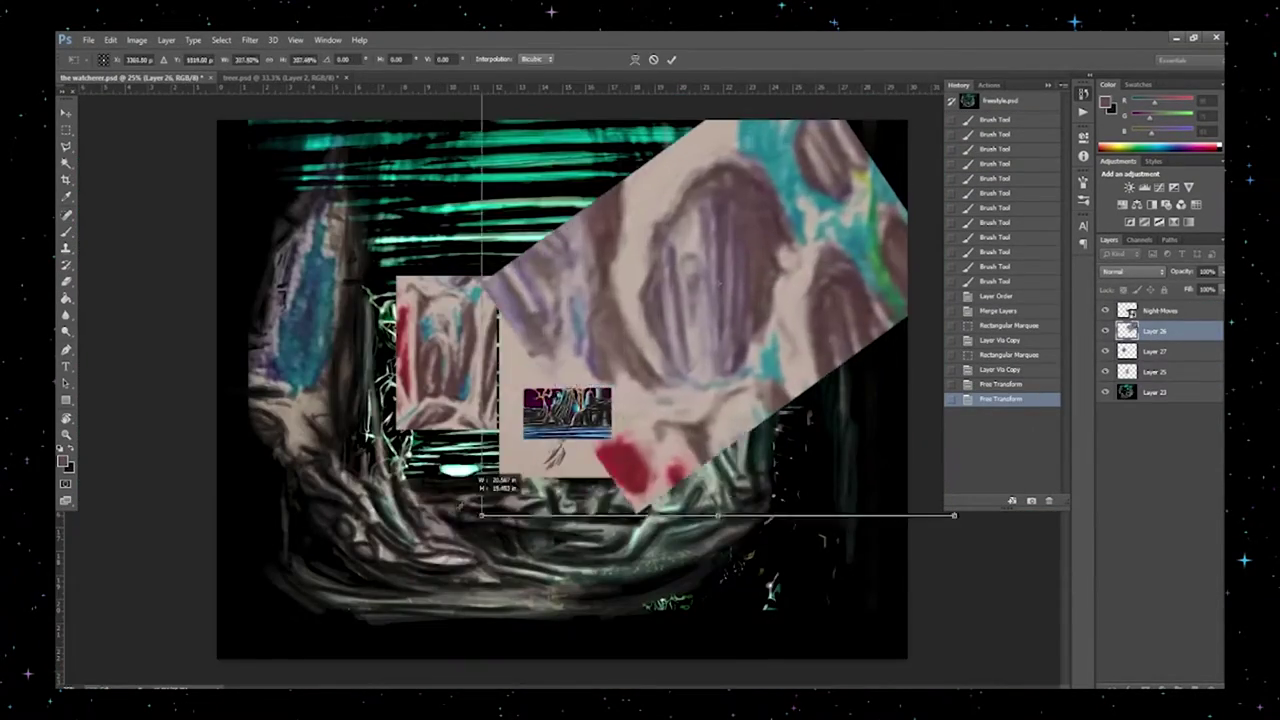
{"action": "left_click_drag", "start_coordinate": [478, 310], "coordinate": [480, 440]}
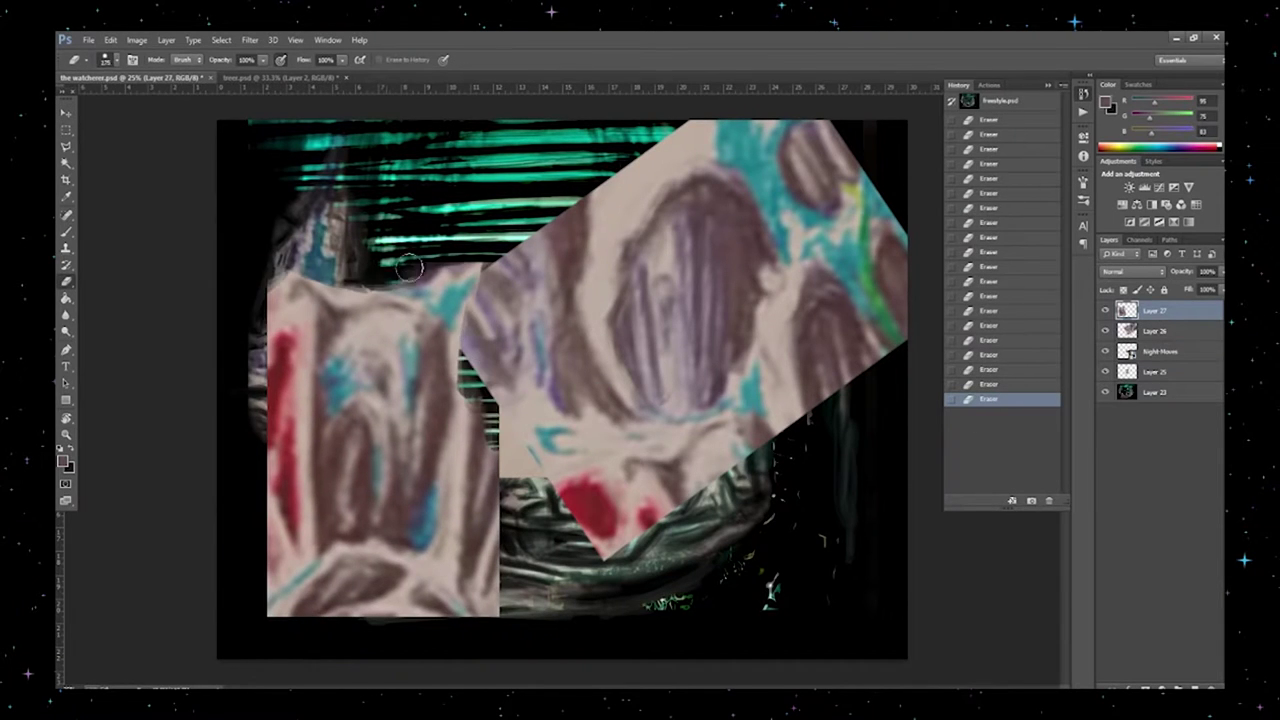
Step: Erase the hard outer edges of the left boulder fragment and add two new layers above it
{"action": "left_click_drag", "start_coordinate": [272, 440], "coordinate": [272, 605]}
{"action": "left_click_drag", "start_coordinate": [276, 290], "coordinate": [259, 563]}
{"action": "left_click", "coordinate": [1196, 688]}
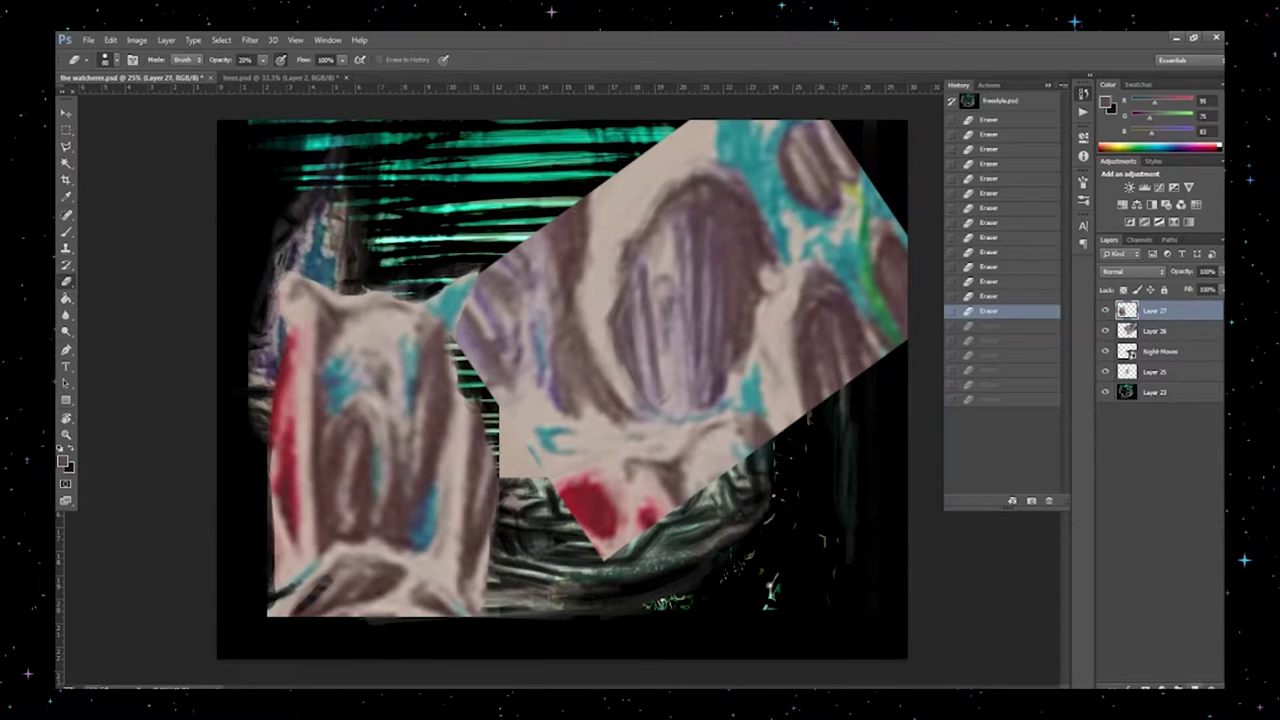
{"action": "left_click", "coordinate": [1196, 688]}
Step: Paint soft white strokes at 40% brush opacity over the gap and red areas between the two boulder fragments
{"action": "key", "text": "2"}
{"action": "key", "text": "b"}
{"action": "left_click", "coordinate": [63, 455]}
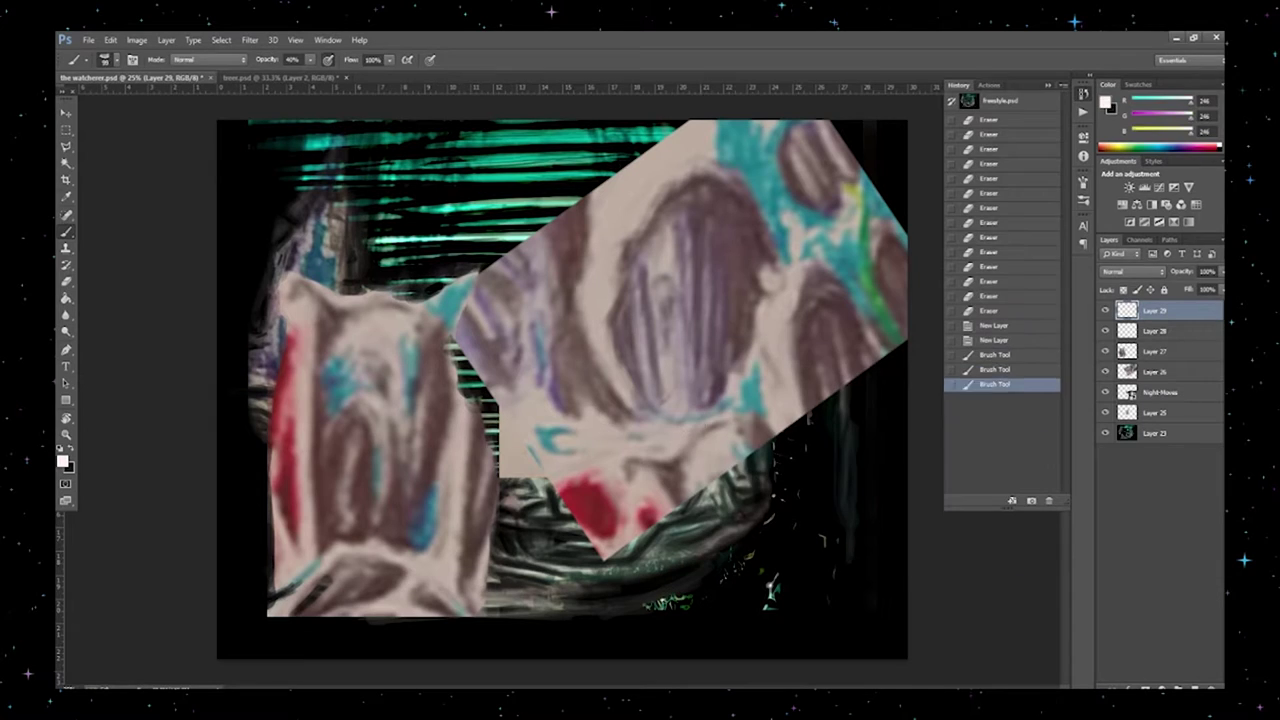
{"action": "left_click_drag", "start_coordinate": [540, 432], "coordinate": [608, 418]}
{"action": "mouse_move", "coordinate": [500, 455]}
{"action": "left_mouse_down"}
{"action": "mouse_move", "coordinate": [652, 447]}
{"action": "mouse_move", "coordinate": [620, 540]}
{"action": "left_mouse_up"}
{"action": "left_click_drag", "start_coordinate": [470, 390], "coordinate": [600, 475]}
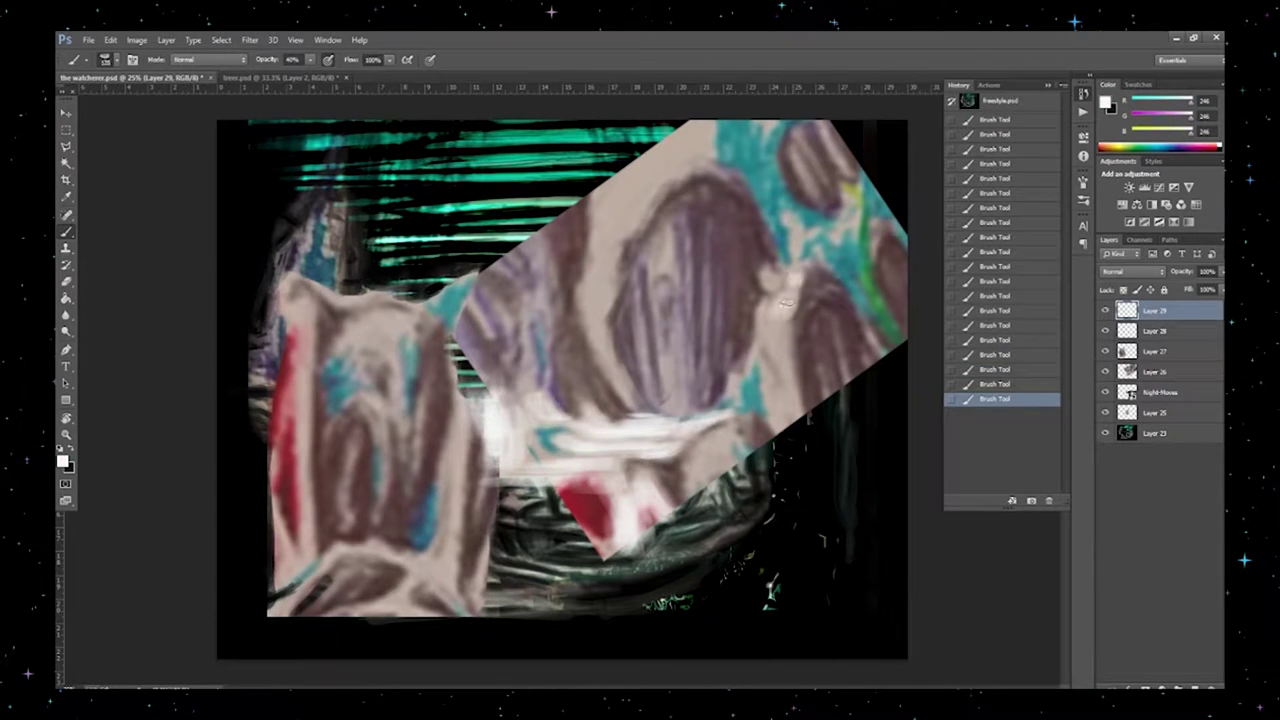
Step: At 80% brush opacity, extend the white water downward and add white highlights to the boulders' edges and base
{"action": "key", "text": "8"}
{"action": "mouse_move", "coordinate": [675, 421]}
{"action": "left_mouse_down"}
{"action": "mouse_move", "coordinate": [720, 530]}
{"action": "mouse_move", "coordinate": [840, 378]}
{"action": "mouse_move", "coordinate": [655, 490]}
{"action": "mouse_move", "coordinate": [508, 480]}
{"action": "mouse_move", "coordinate": [655, 625]}
{"action": "left_mouse_up"}
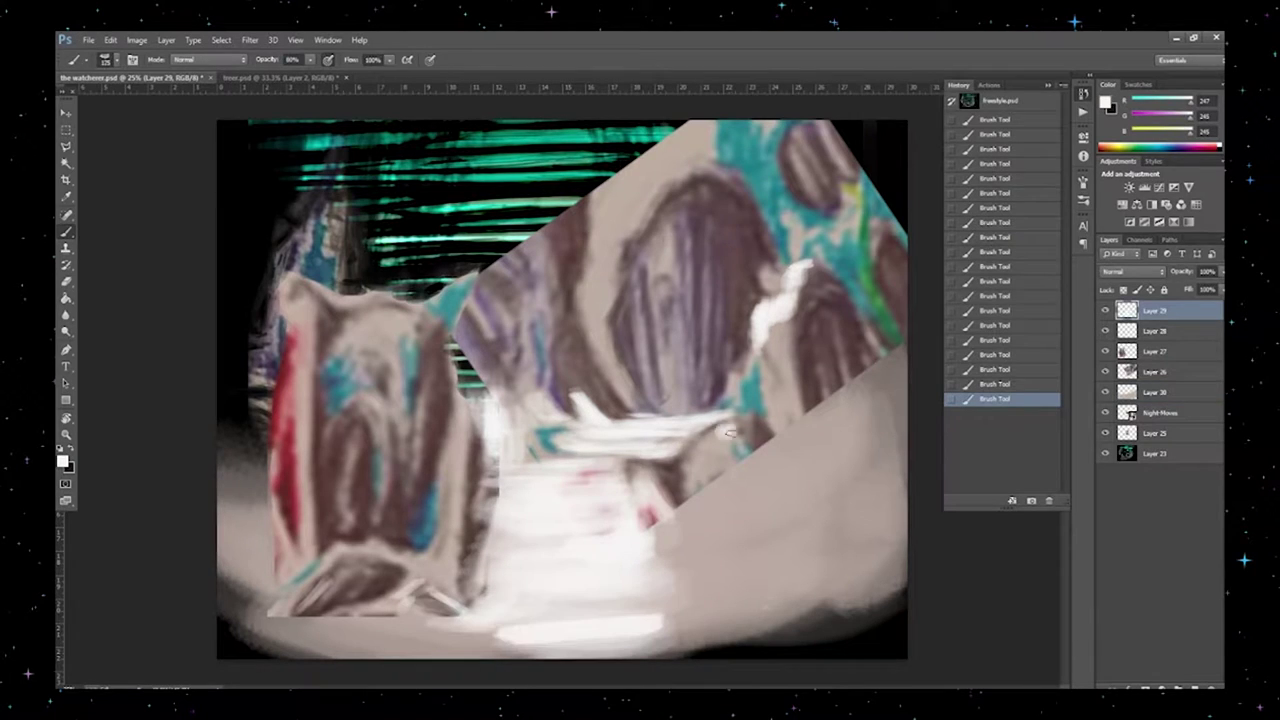
{"action": "left_click_drag", "start_coordinate": [545, 292], "coordinate": [515, 425]}
{"action": "left_click_drag", "start_coordinate": [478, 620], "coordinate": [270, 615]}
{"action": "left_click_drag", "start_coordinate": [300, 295], "coordinate": [388, 335]}
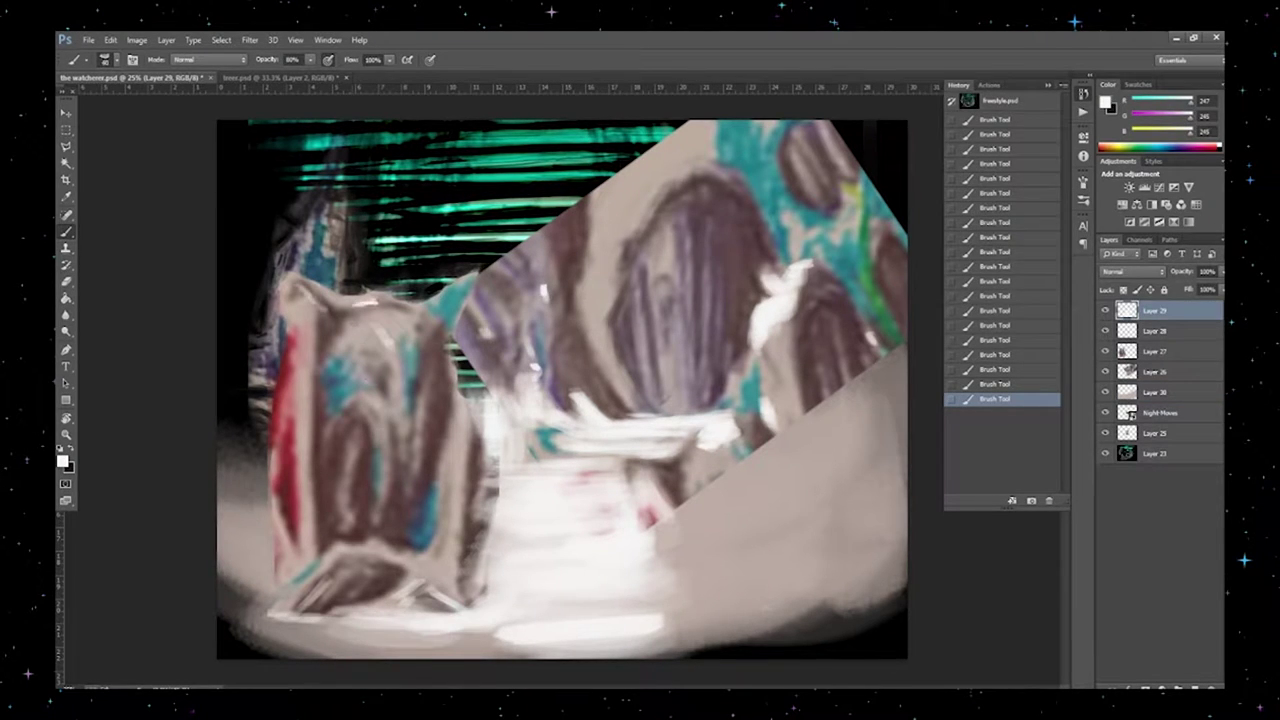
Step: Block in a faceted crystal shape over the left boulder with sampled beige and bright green
{"action": "key", "text": "x"}
{"action": "key", "text": "8"}
{"action": "left_click", "coordinate": [700, 560], "text": "alt"}
{"action": "mouse_move", "coordinate": [485, 230]}
{"action": "left_mouse_down"}
{"action": "mouse_move", "coordinate": [475, 420]}
{"action": "mouse_move", "coordinate": [260, 235]}
{"action": "left_mouse_up"}
{"action": "mouse_move", "coordinate": [240, 310]}
{"action": "left_mouse_down"}
{"action": "mouse_move", "coordinate": [245, 530]}
{"action": "mouse_move", "coordinate": [285, 530]}
{"action": "mouse_move", "coordinate": [470, 255]}
{"action": "mouse_move", "coordinate": [350, 220]}
{"action": "mouse_move", "coordinate": [470, 225]}
{"action": "left_mouse_up"}
{"action": "left_click", "coordinate": [450, 140], "text": "alt"}
{"action": "mouse_move", "coordinate": [340, 297]}
{"action": "left_mouse_down"}
{"action": "mouse_move", "coordinate": [478, 297]}
{"action": "mouse_move", "coordinate": [460, 385]}
{"action": "left_mouse_up"}
Step: Outline the green crystal's cap, sides and base with white strokes
{"action": "key", "text": "ctrl+v"}
{"action": "left_click", "coordinate": [540, 420], "text": "alt"}
{"action": "left_click_drag", "start_coordinate": [340, 222], "coordinate": [488, 298]}
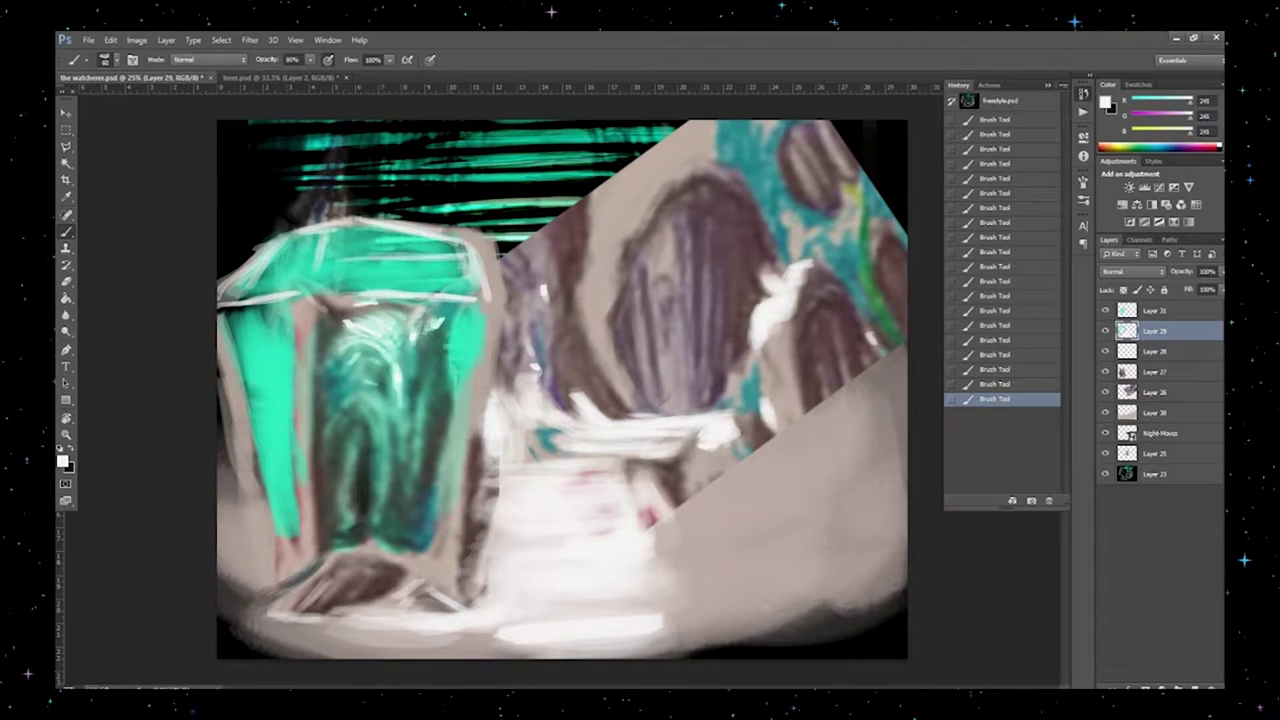
{"action": "left_click_drag", "start_coordinate": [488, 250], "coordinate": [470, 540]}
{"action": "left_click_drag", "start_coordinate": [300, 300], "coordinate": [310, 500]}
{"action": "left_click_drag", "start_coordinate": [222, 310], "coordinate": [280, 570]}
{"action": "left_click_drag", "start_coordinate": [300, 450], "coordinate": [310, 560]}
{"action": "left_click_drag", "start_coordinate": [270, 600], "coordinate": [410, 563]}
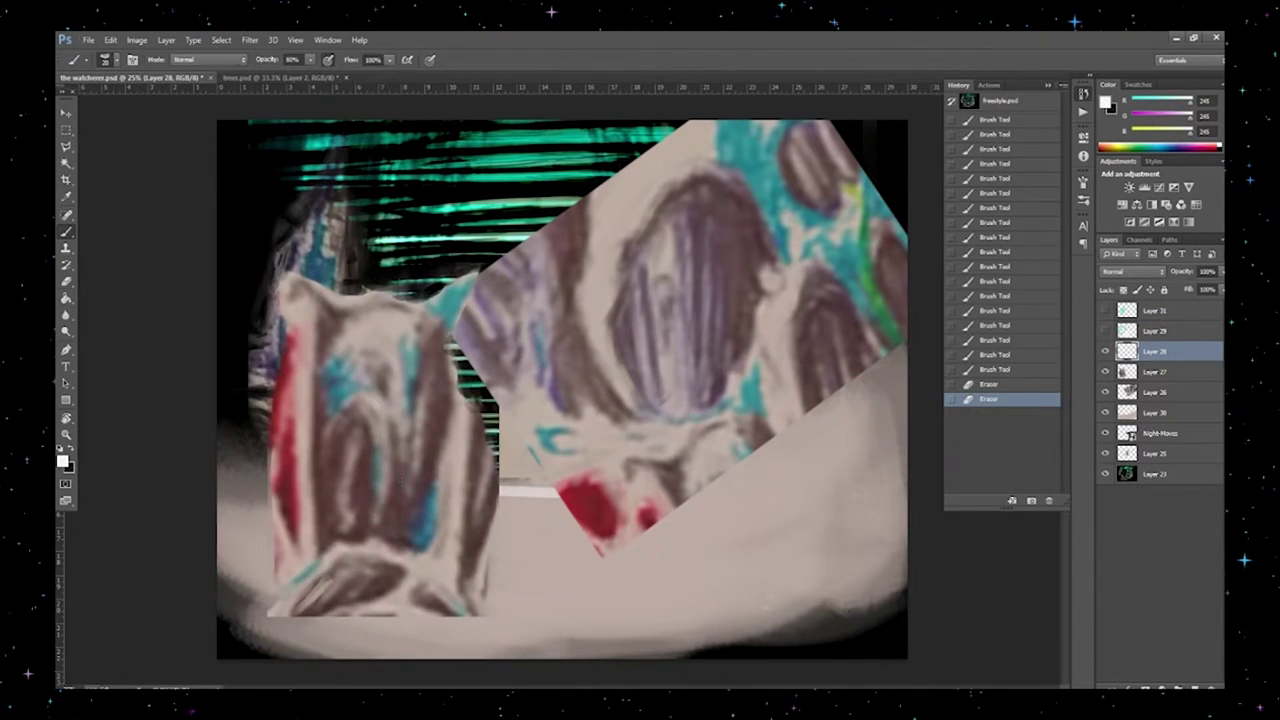
Step: Sample a colour from the left boulder and erase the beige area beside the large central boulder at 20% eraser opacity
{"action": "left_click", "coordinate": [71, 452]}
{"action": "left_click", "coordinate": [345, 482], "text": "alt"}
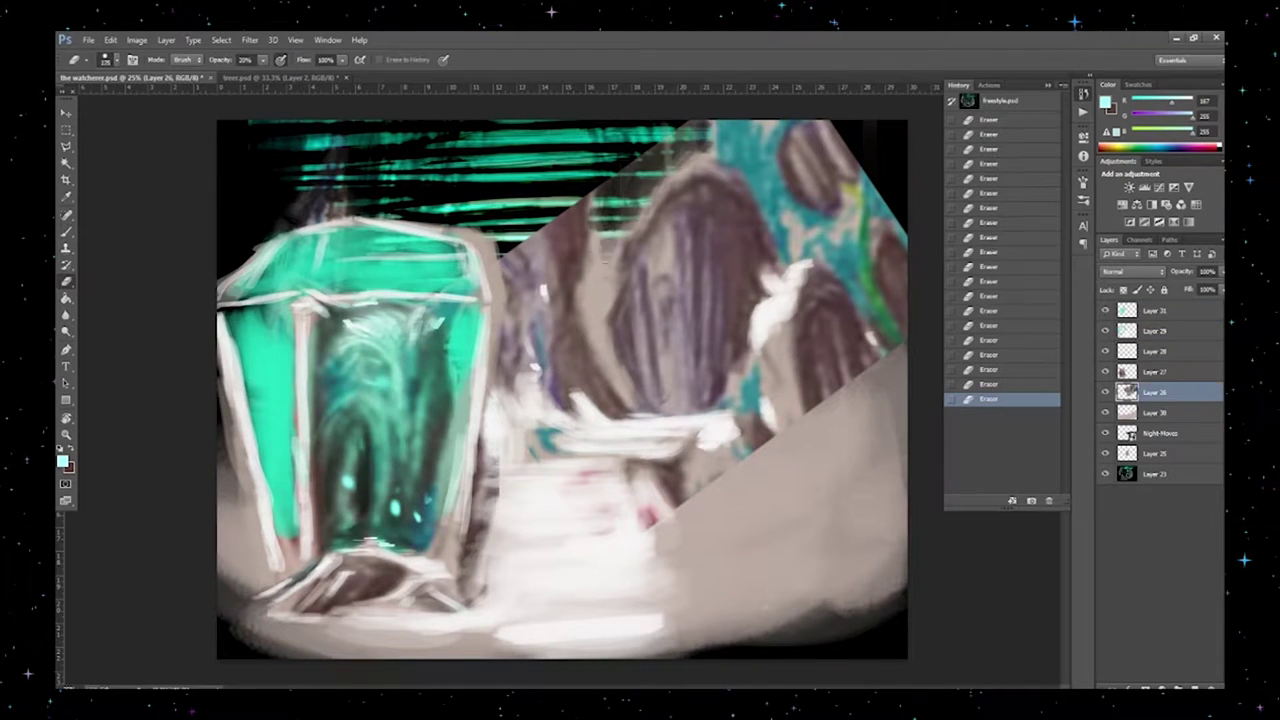
{"action": "left_click_drag", "start_coordinate": [615, 218], "coordinate": [595, 345]}
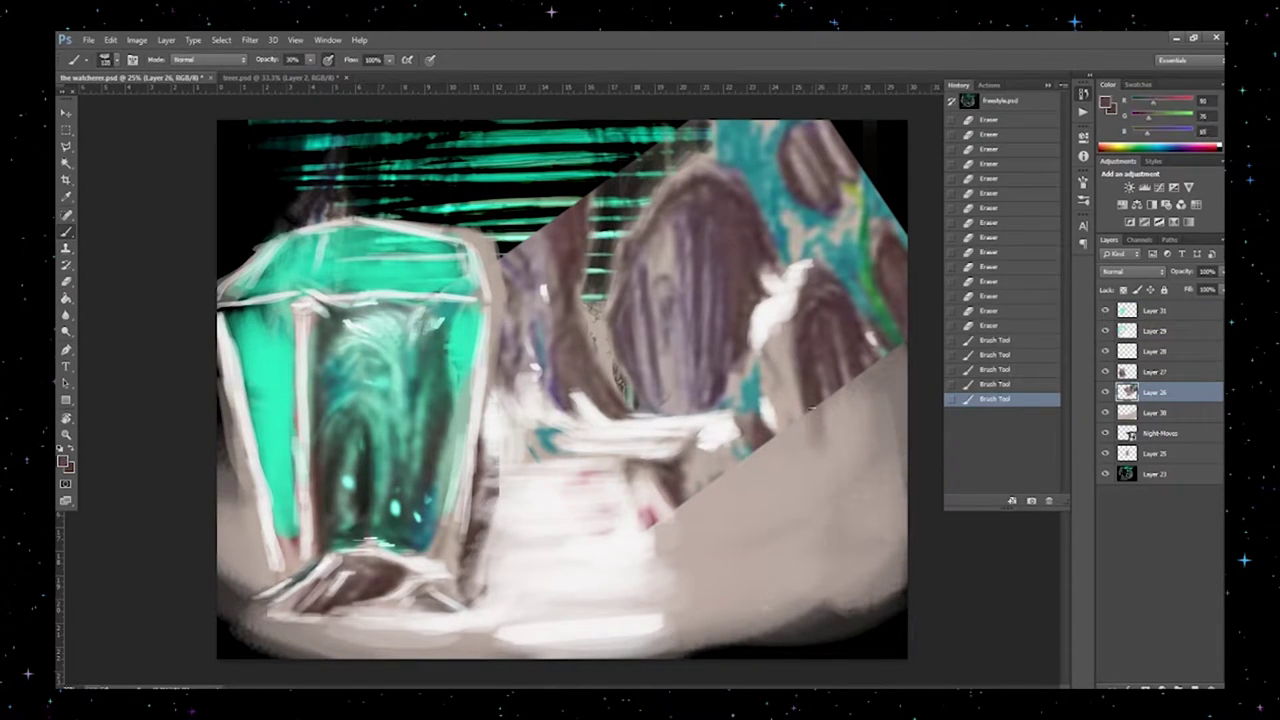
Step: Extend the right-hand boulders below the fragment's diagonal edge with dark brown vertical strokes at 30% brush opacity
{"action": "left_click_drag", "start_coordinate": [812, 400], "coordinate": [835, 496]}
{"action": "left_click_drag", "start_coordinate": [864, 368], "coordinate": [870, 456]}
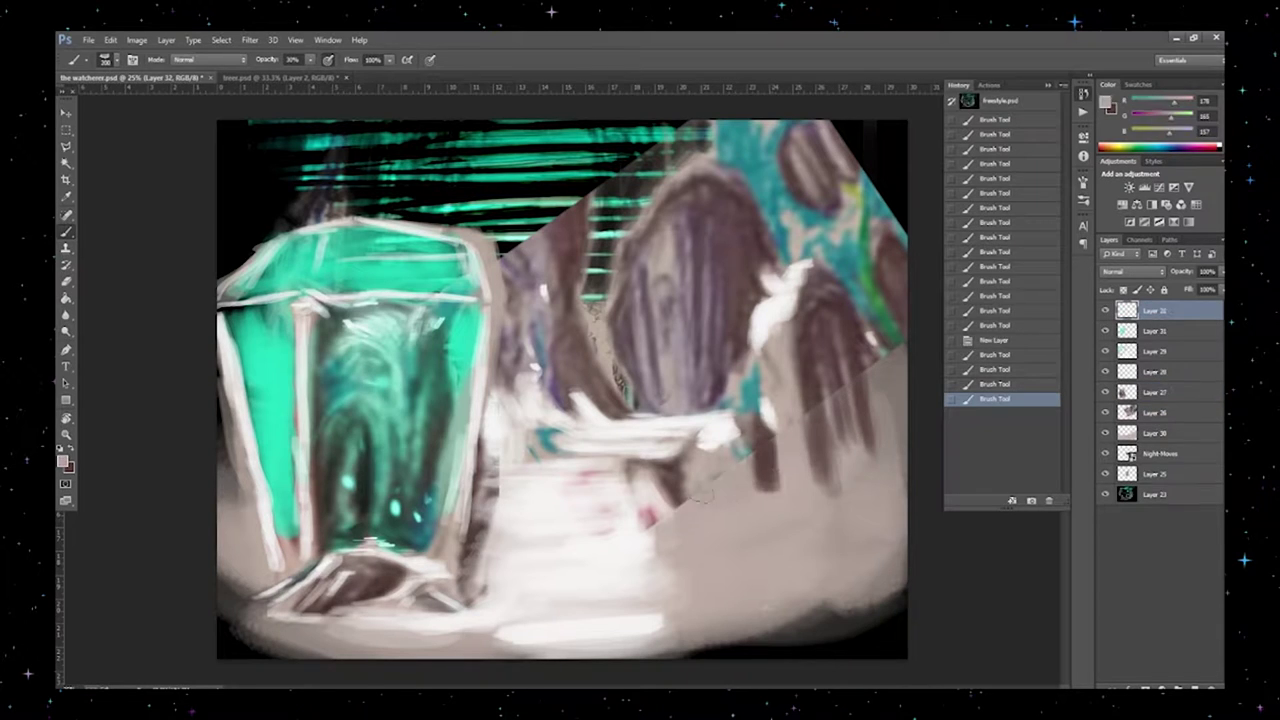
{"action": "left_click_drag", "start_coordinate": [760, 472], "coordinate": [765, 518]}
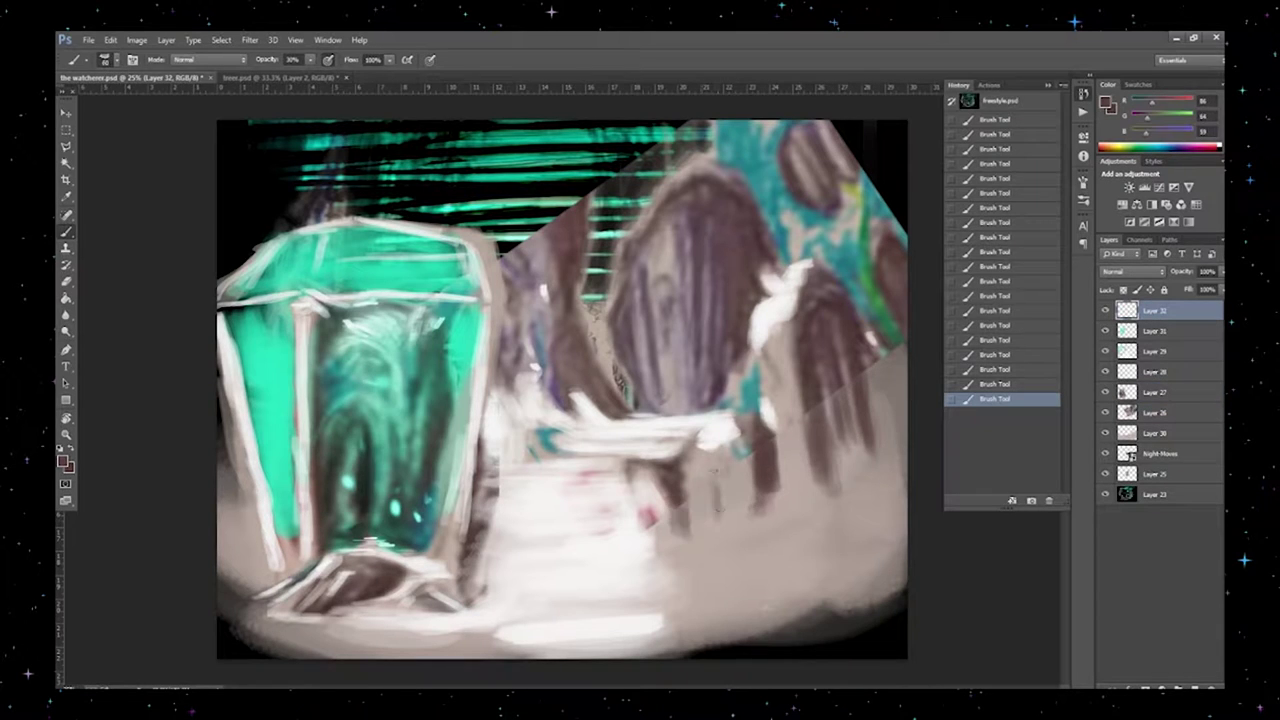
{"action": "left_click_drag", "start_coordinate": [720, 442], "coordinate": [712, 525]}
{"action": "left_click_drag", "start_coordinate": [740, 470], "coordinate": [734, 520]}
{"action": "left_click_drag", "start_coordinate": [836, 386], "coordinate": [824, 462]}
{"action": "left_click_drag", "start_coordinate": [764, 352], "coordinate": [767, 386]}
Step: Paint broad white strokes around the right boulders' bases and across the foreground to form pale water
{"action": "mouse_move", "coordinate": [708, 448]}
{"action": "left_mouse_down"}
{"action": "mouse_move", "coordinate": [700, 488]}
{"action": "mouse_move", "coordinate": [880, 480]}
{"action": "left_mouse_up"}
{"action": "left_click_drag", "start_coordinate": [670, 540], "coordinate": [900, 530]}
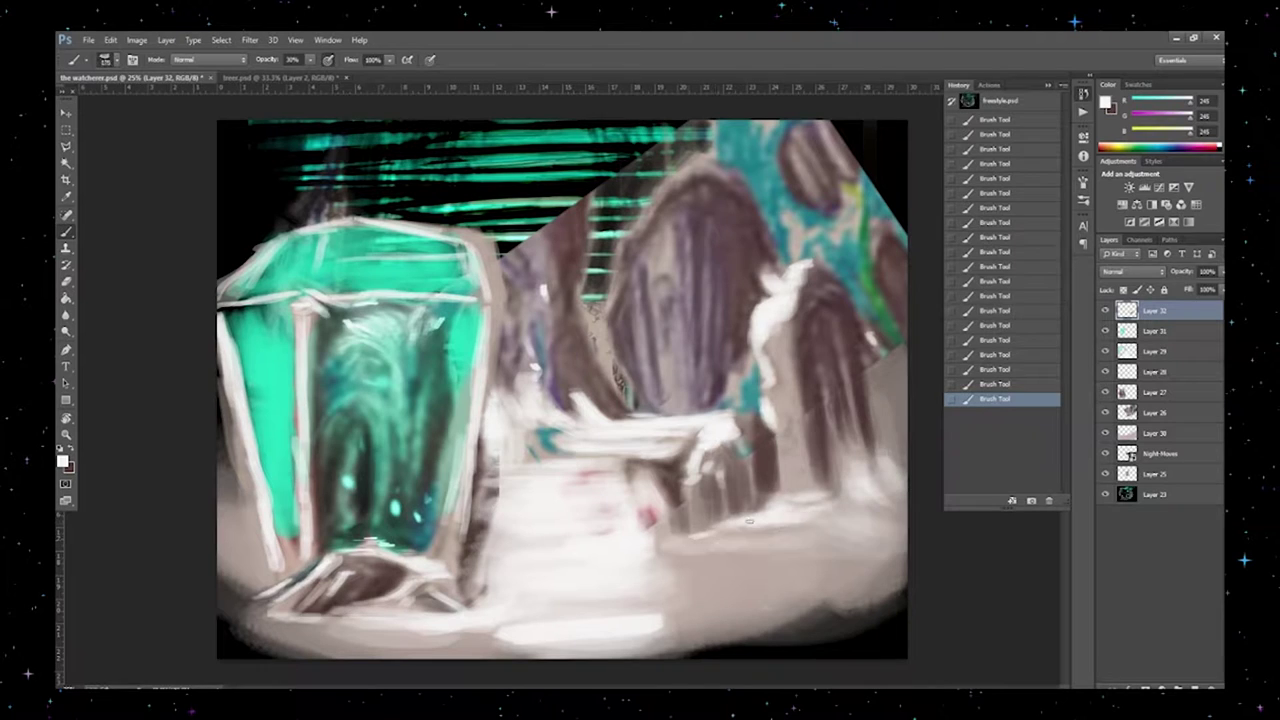
{"action": "left_click_drag", "start_coordinate": [680, 565], "coordinate": [766, 566]}
{"action": "left_click_drag", "start_coordinate": [900, 610], "coordinate": [624, 582]}
{"action": "left_click_drag", "start_coordinate": [230, 635], "coordinate": [790, 640]}
{"action": "left_click_drag", "start_coordinate": [220, 600], "coordinate": [740, 650]}
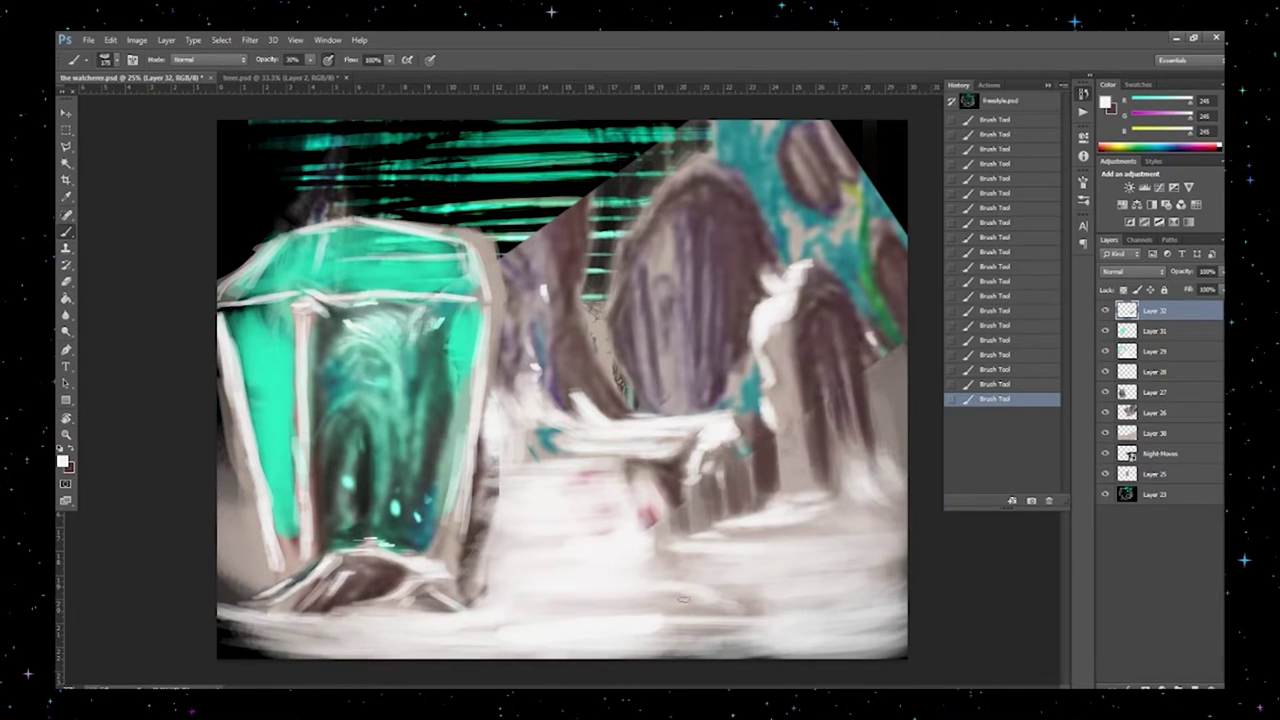
{"action": "left_click_drag", "start_coordinate": [520, 470], "coordinate": [614, 480]}
Step: Add dark shadows along the crystal's right side, its base rocks and the gap behind the white water
{"action": "left_click", "coordinate": [482, 520], "text": "alt"}
{"action": "left_click_drag", "start_coordinate": [490, 465], "coordinate": [458, 602]}
{"action": "left_click_drag", "start_coordinate": [232, 598], "coordinate": [458, 600]}
{"action": "left_click_drag", "start_coordinate": [494, 462], "coordinate": [468, 560]}
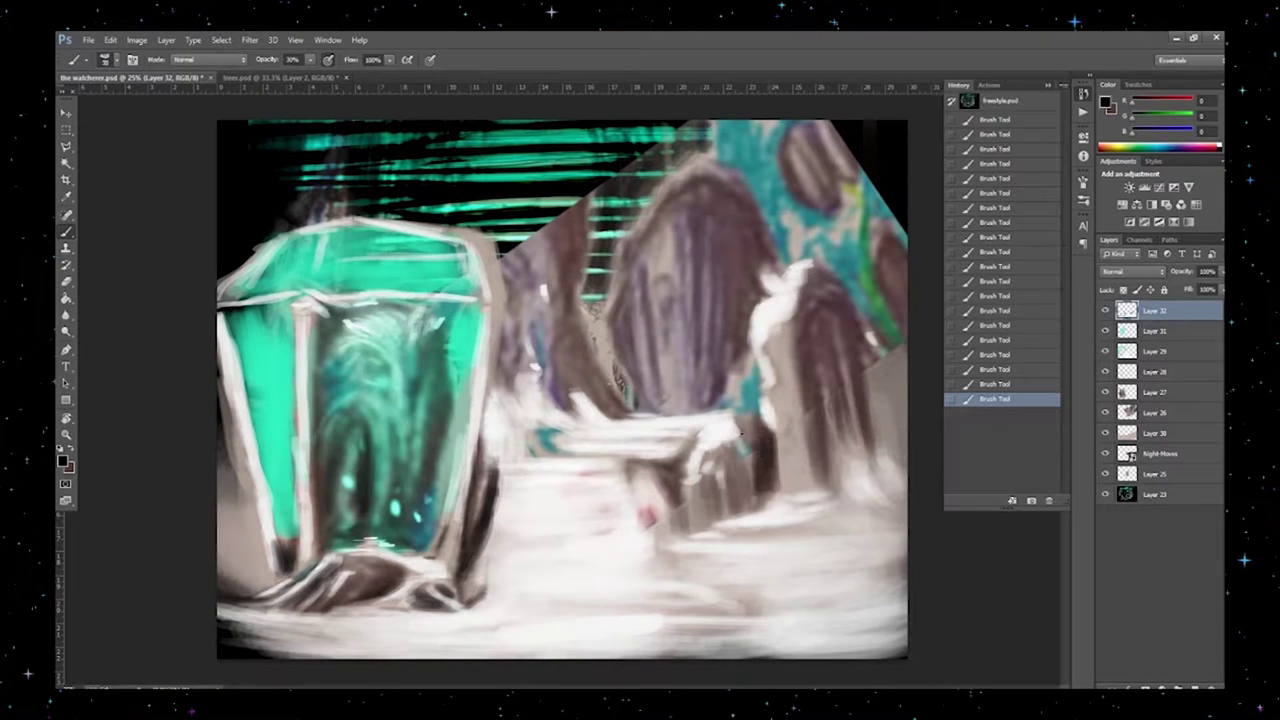
{"action": "left_click_drag", "start_coordinate": [534, 402], "coordinate": [572, 432]}
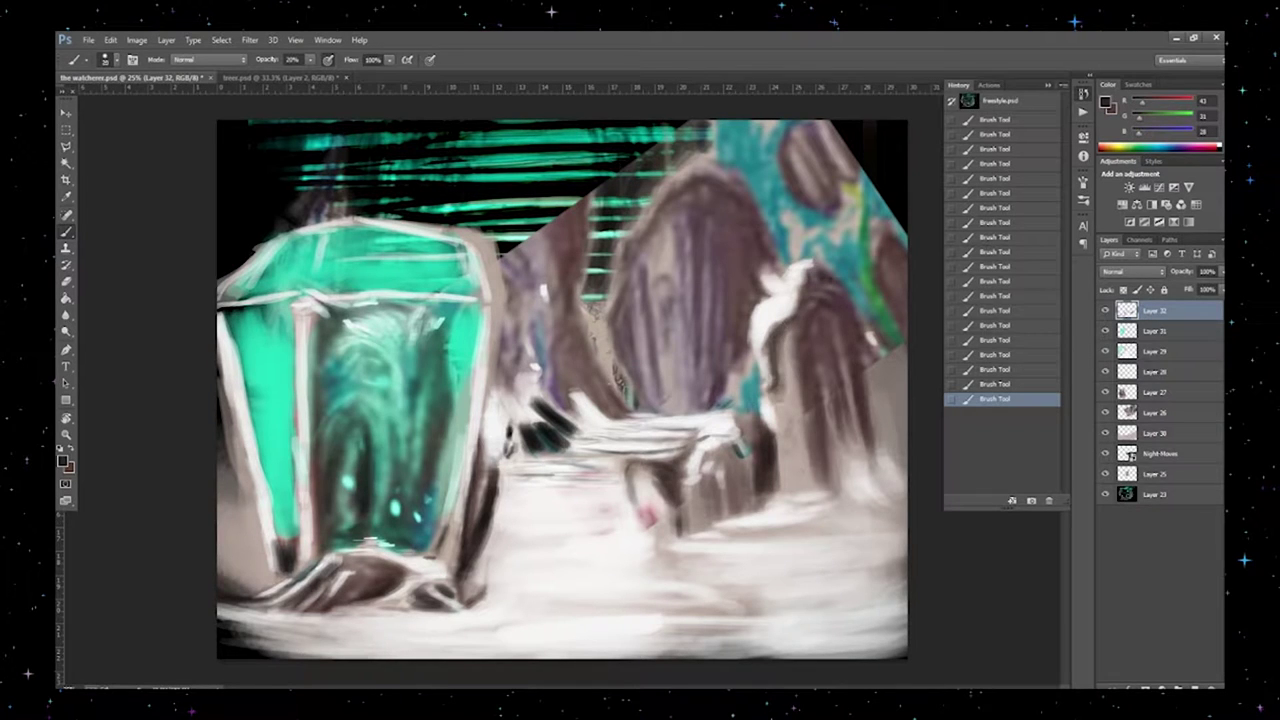
Step: Texture the white water with fine horizontal strokes at 20% brush opacity and touch up the large central boulder
{"action": "left_click_drag", "start_coordinate": [890, 540], "coordinate": [690, 560]}
{"action": "left_click_drag", "start_coordinate": [900, 640], "coordinate": [240, 645]}
{"action": "mouse_move", "coordinate": [640, 615]}
{"action": "left_mouse_down"}
{"action": "mouse_move", "coordinate": [520, 545]}
{"action": "mouse_move", "coordinate": [559, 598]}
{"action": "left_mouse_up"}
{"action": "mouse_move", "coordinate": [904, 508]}
{"action": "left_mouse_down"}
{"action": "mouse_move", "coordinate": [866, 532]}
{"action": "mouse_move", "coordinate": [716, 572]}
{"action": "left_mouse_up"}
{"action": "left_click_drag", "start_coordinate": [670, 238], "coordinate": [652, 290]}
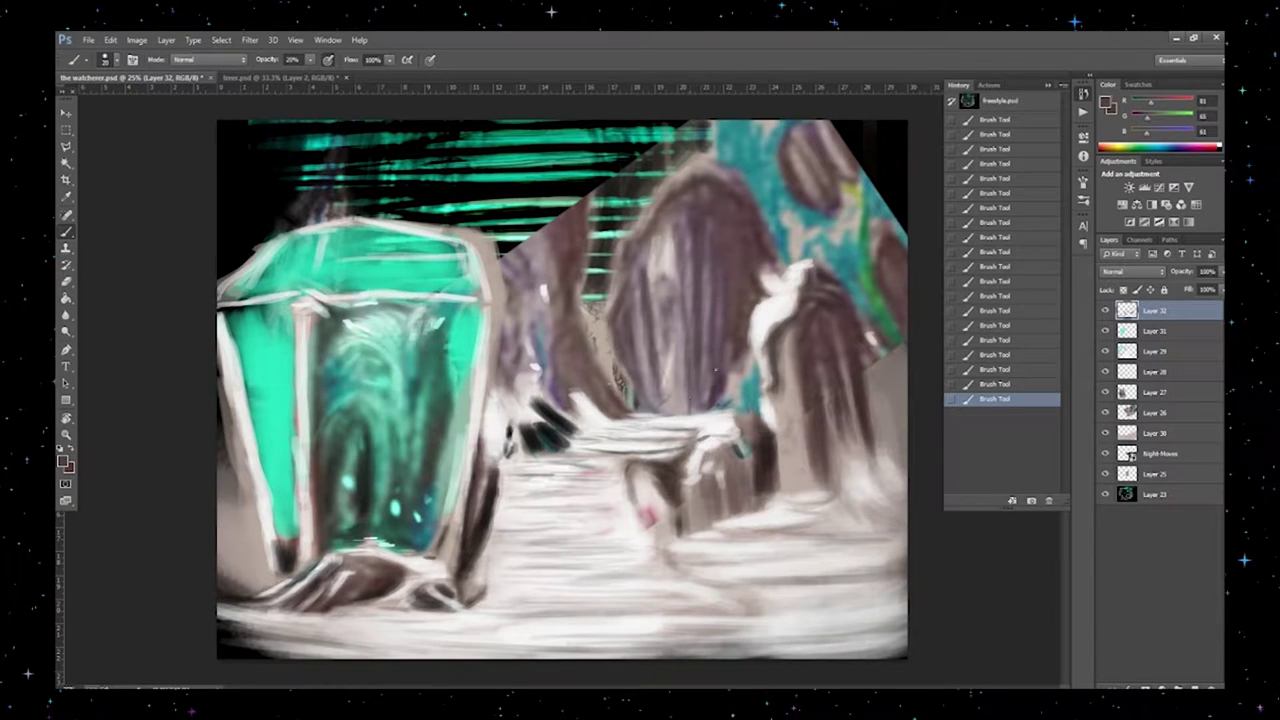
Step: Shade the large central boulder and its edges with dark vertical strokes at 20% brush opacity, and merge the painting layers into Layer 32
{"action": "mouse_move", "coordinate": [700, 150]}
{"action": "left_mouse_down"}
{"action": "mouse_move", "coordinate": [612, 305]}
{"action": "mouse_move", "coordinate": [640, 415]}
{"action": "left_mouse_up"}
{"action": "left_click", "coordinate": [640, 330], "text": "alt"}
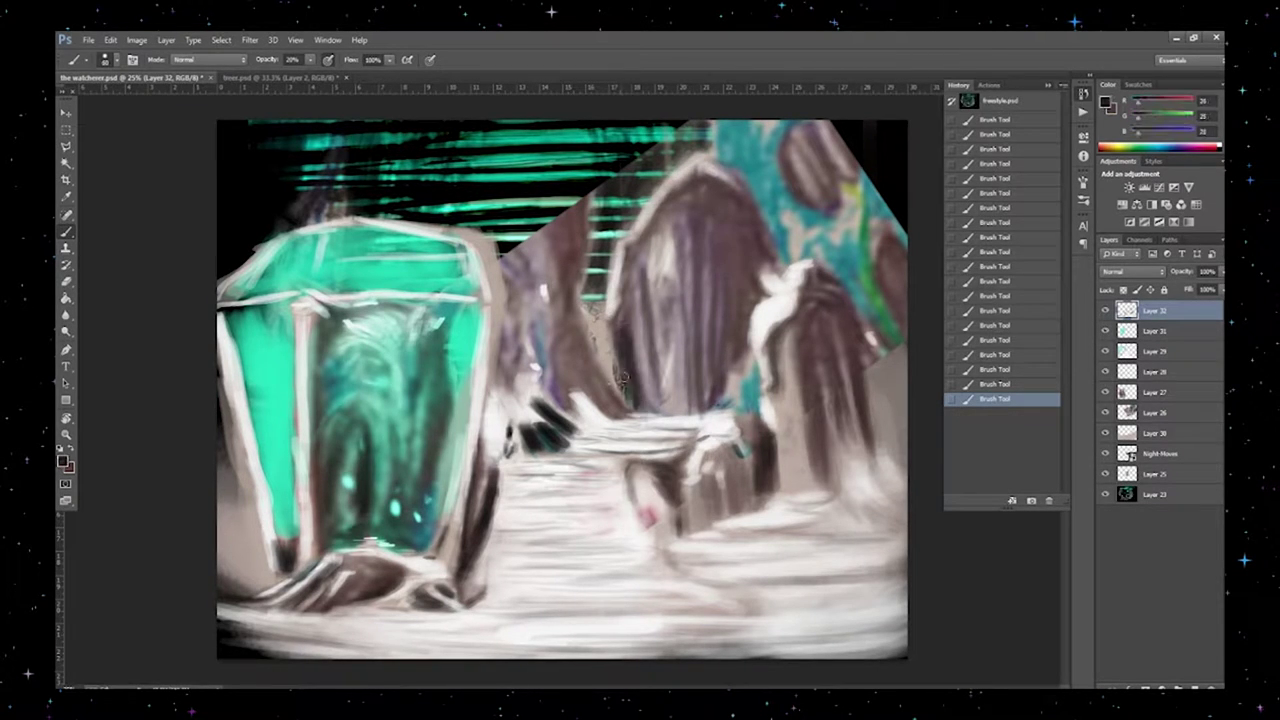
{"action": "left_click_drag", "start_coordinate": [708, 275], "coordinate": [710, 412]}
{"action": "left_click_drag", "start_coordinate": [636, 386], "coordinate": [632, 400]}
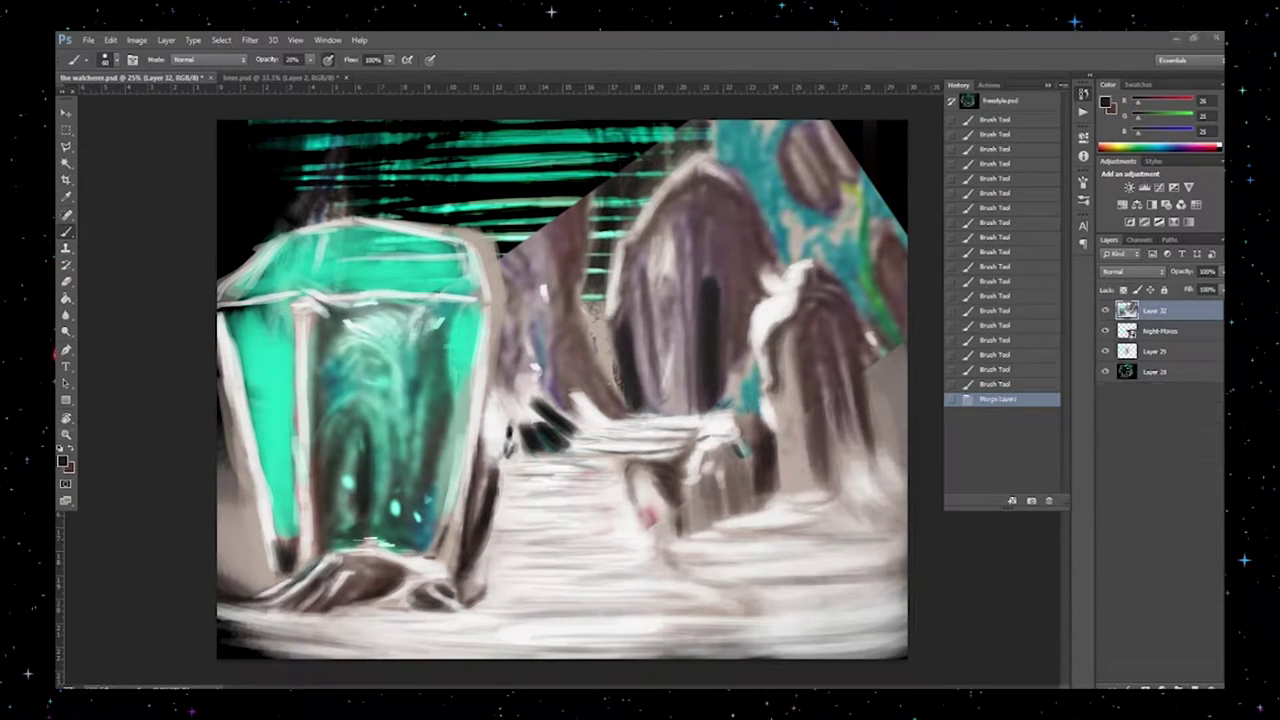
Step: Darken the background beside the crystal's edges and add contour strokes to the neighbouring rock at 40% brush opacity
{"action": "mouse_move", "coordinate": [438, 226]}
{"action": "left_mouse_down"}
{"action": "mouse_move", "coordinate": [494, 246]}
{"action": "mouse_move", "coordinate": [500, 262]}
{"action": "left_mouse_up"}
{"action": "mouse_move", "coordinate": [240, 355]}
{"action": "left_mouse_down"}
{"action": "mouse_move", "coordinate": [236, 458]}
{"action": "mouse_move", "coordinate": [222, 388]}
{"action": "left_mouse_up"}
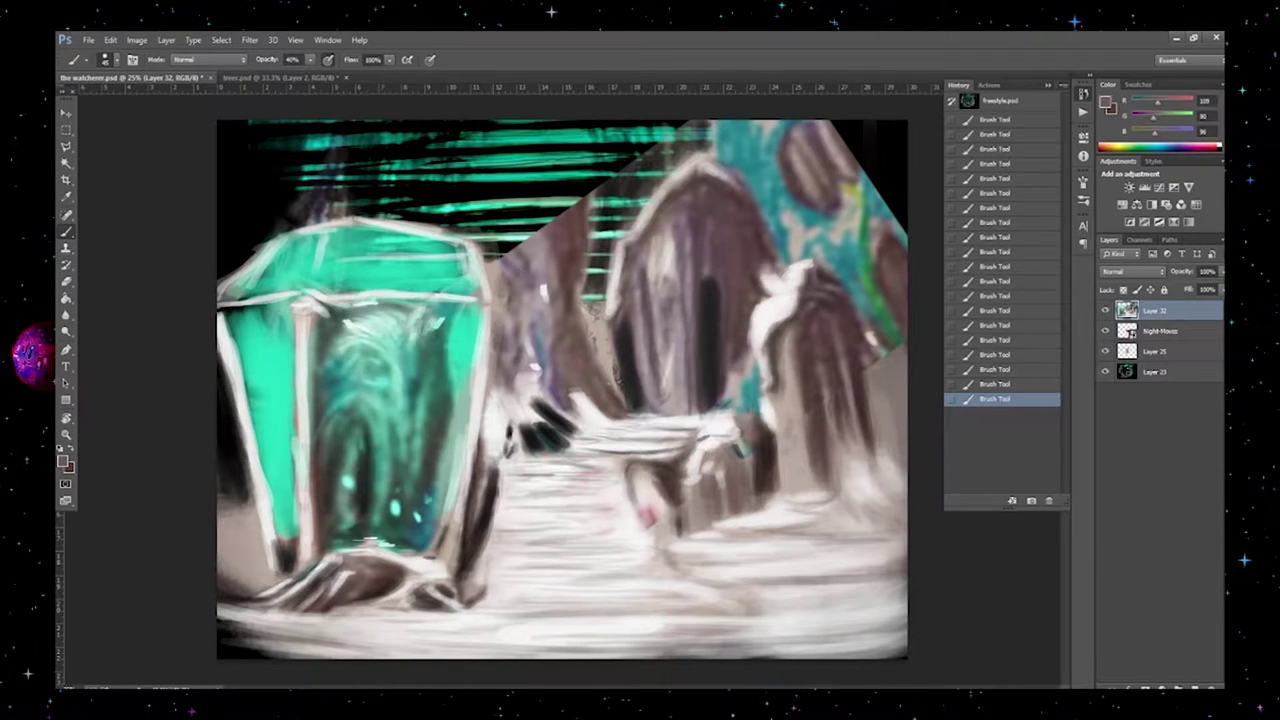
{"action": "left_click_drag", "start_coordinate": [492, 318], "coordinate": [496, 392]}
{"action": "left_click_drag", "start_coordinate": [500, 270], "coordinate": [536, 372]}
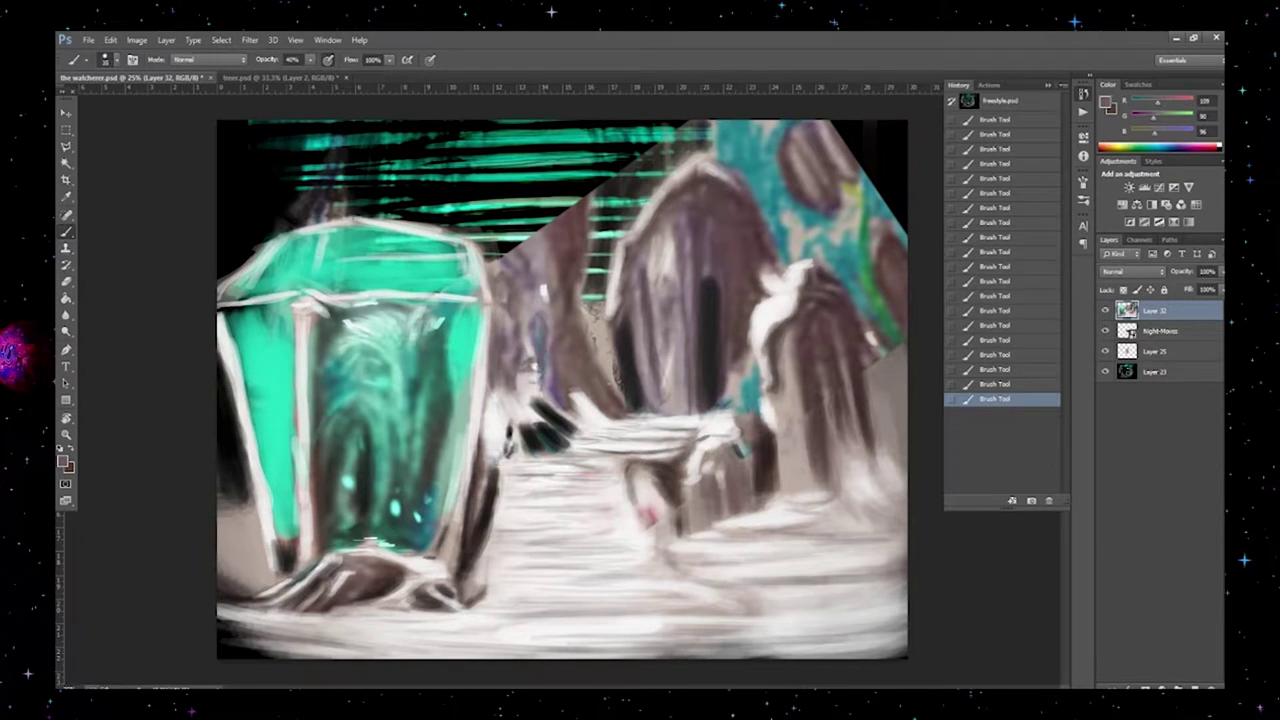
{"action": "left_click", "coordinate": [562, 240], "text": "alt"}
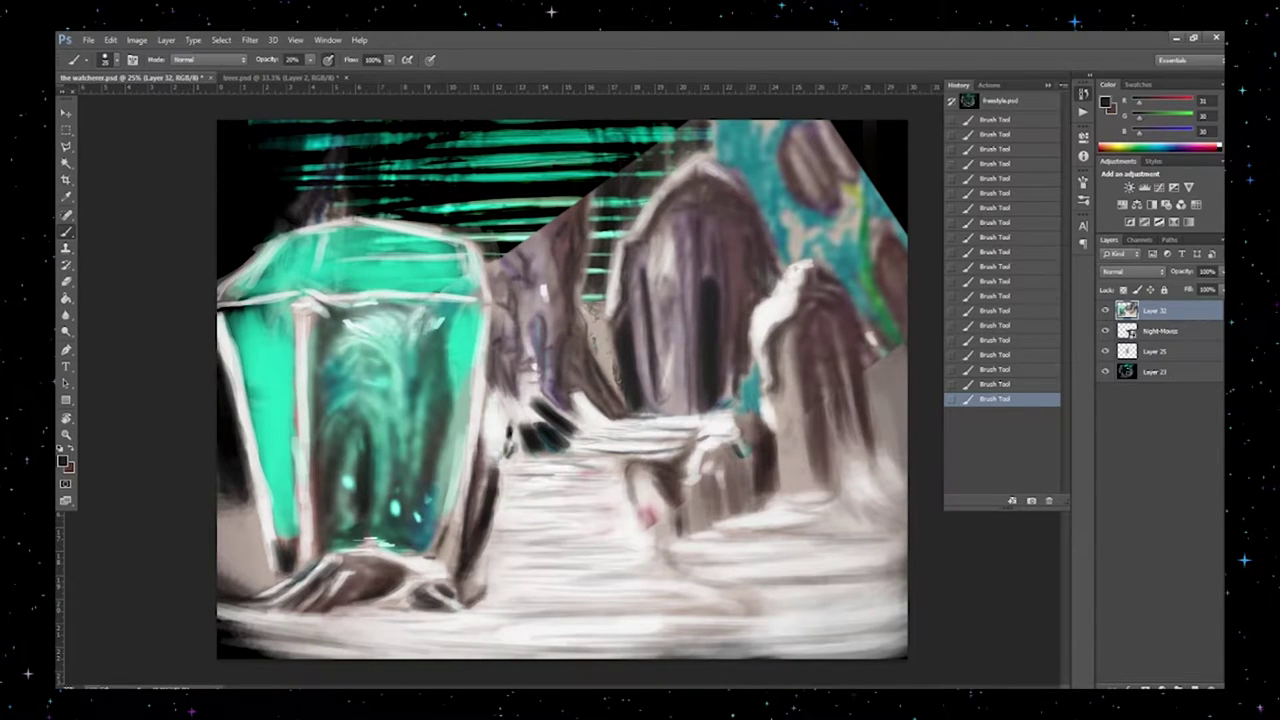
Step: Add thin brown strokes across the water at 20% brush opacity and sample its near-white colour with a larger brush
{"action": "left_click", "coordinate": [667, 507], "text": "alt"}
{"action": "mouse_move", "coordinate": [726, 612]}
{"action": "left_mouse_down"}
{"action": "mouse_move", "coordinate": [496, 640]}
{"action": "mouse_move", "coordinate": [540, 570]}
{"action": "left_mouse_up"}
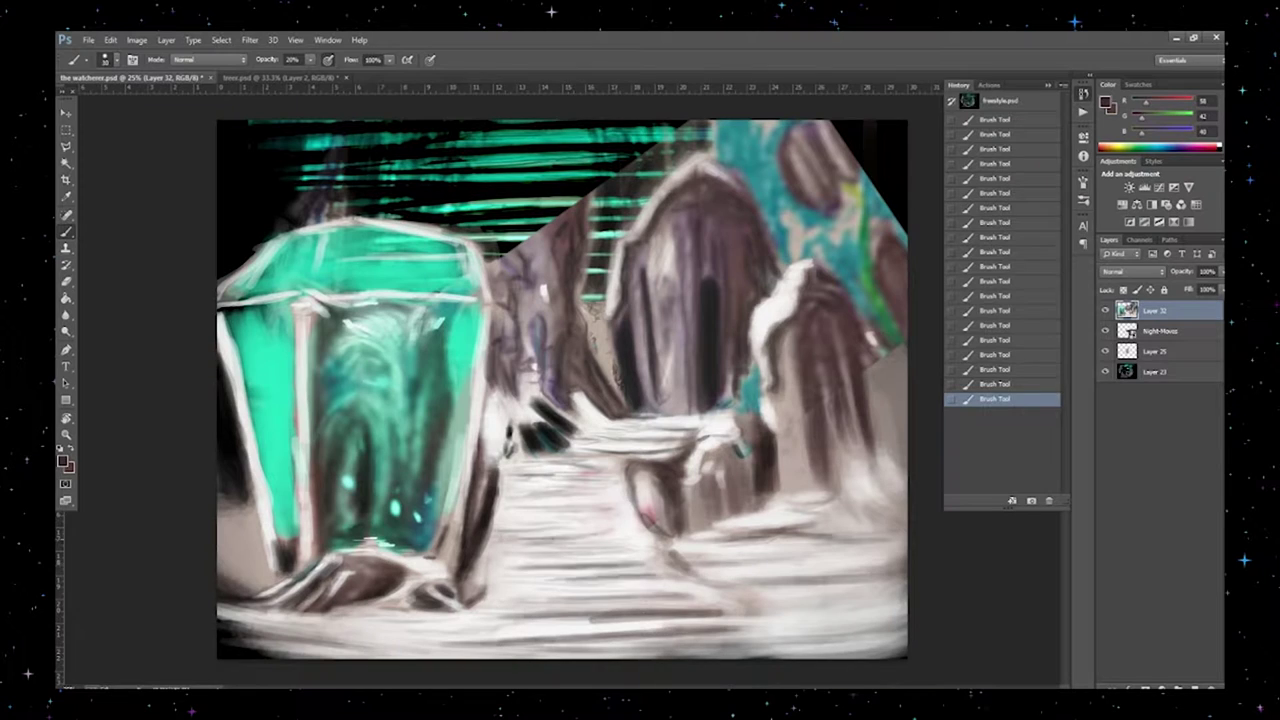
{"action": "key", "text": "ctrl+minus"}
{"action": "key", "text": "ctrl+minus"}
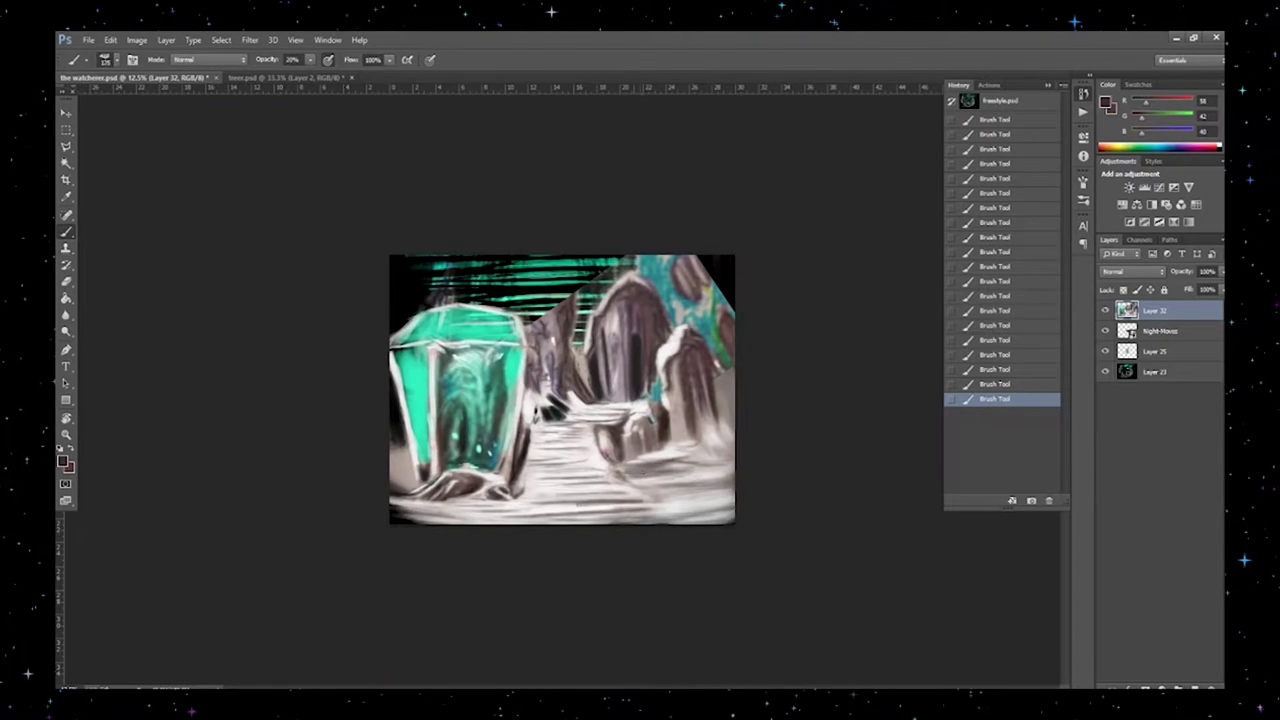
{"action": "left_click", "coordinate": [501, 521], "text": "alt"}
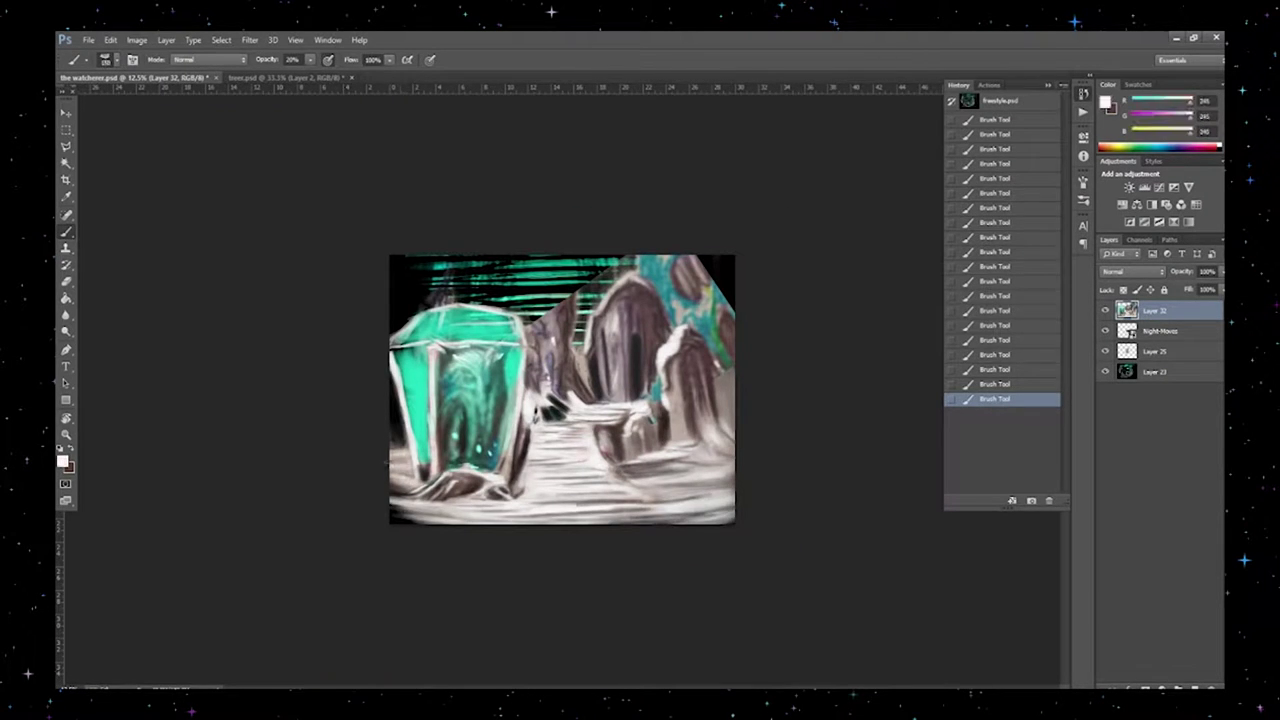
{"action": "key", "text": "bracketright"}
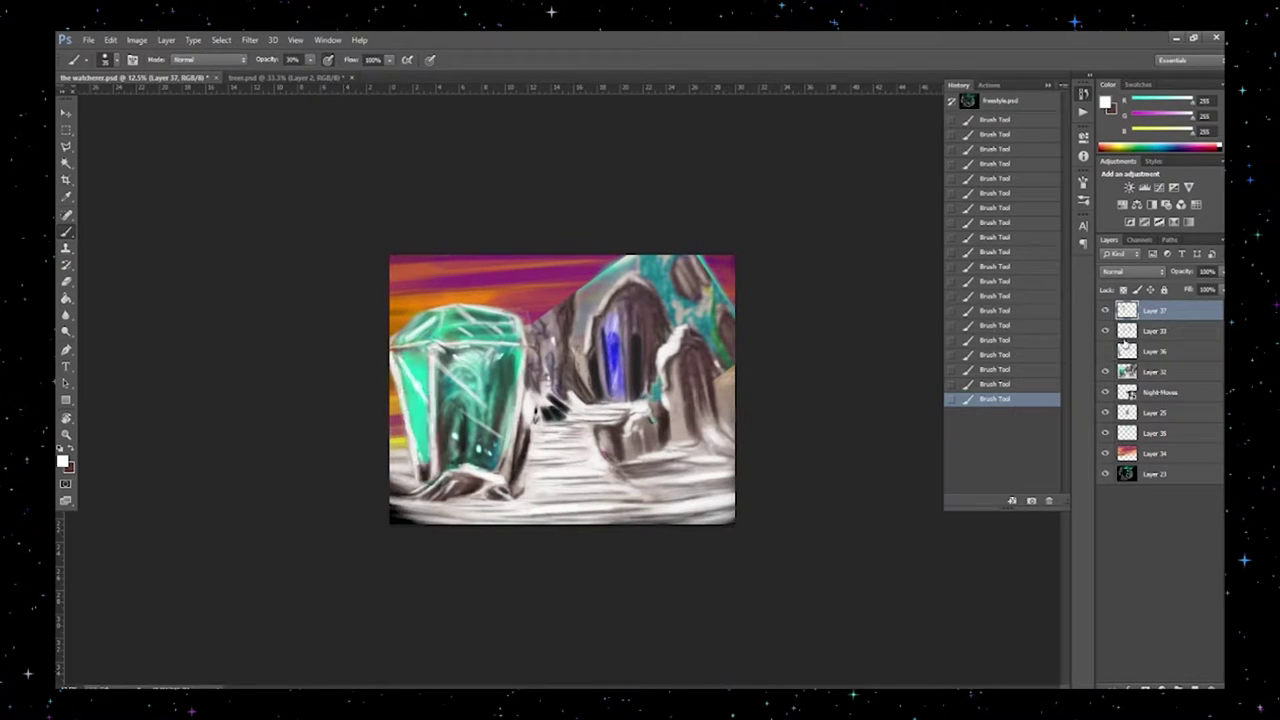
Step: Darken the foreground water and small boulders with dark brown and near-black strokes on Layer 36, starting at 50% brush opacity
{"action": "left_click", "coordinate": [1115, 352]}
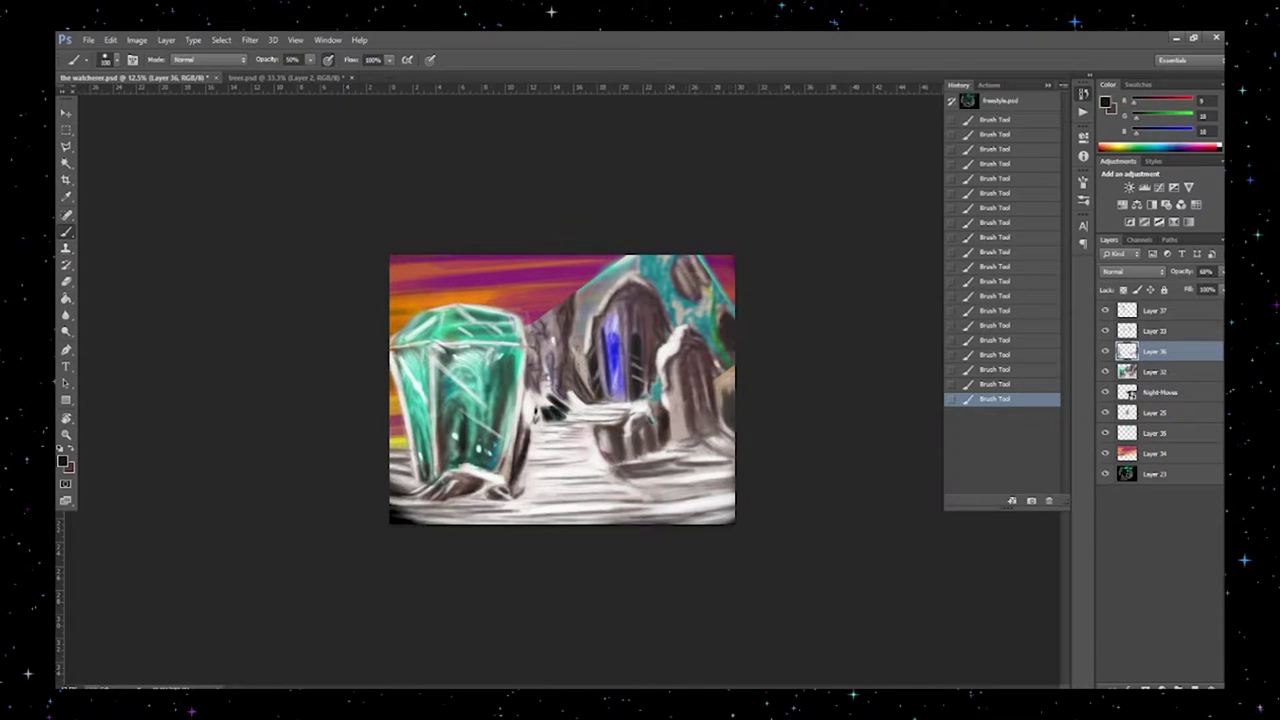
{"action": "key", "text": "bracketleft"}
{"action": "key", "text": "bracketleft"}
{"action": "key", "text": "bracketleft"}
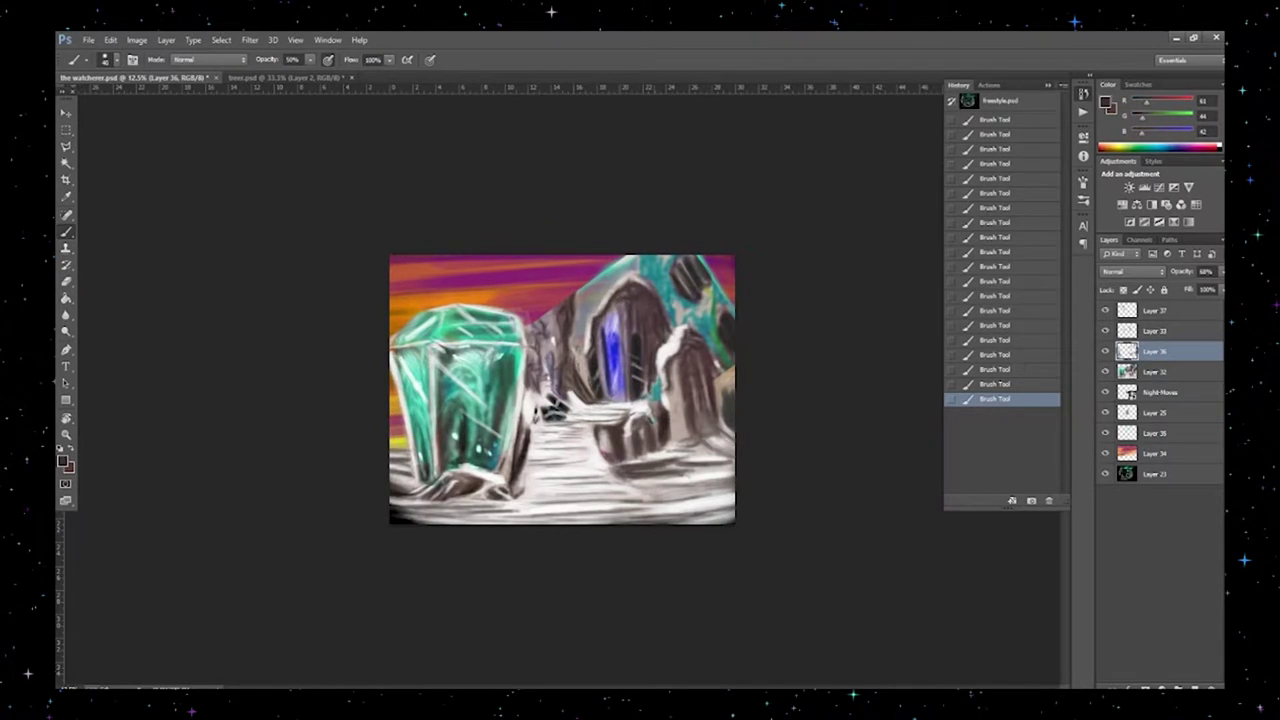
{"action": "mouse_move", "coordinate": [736, 512]}
{"action": "left_mouse_down"}
{"action": "mouse_move", "coordinate": [406, 515]}
{"action": "mouse_move", "coordinate": [614, 512]}
{"action": "mouse_move", "coordinate": [736, 470]}
{"action": "mouse_move", "coordinate": [420, 514]}
{"action": "left_mouse_up"}
{"action": "key", "text": "alt+period"}
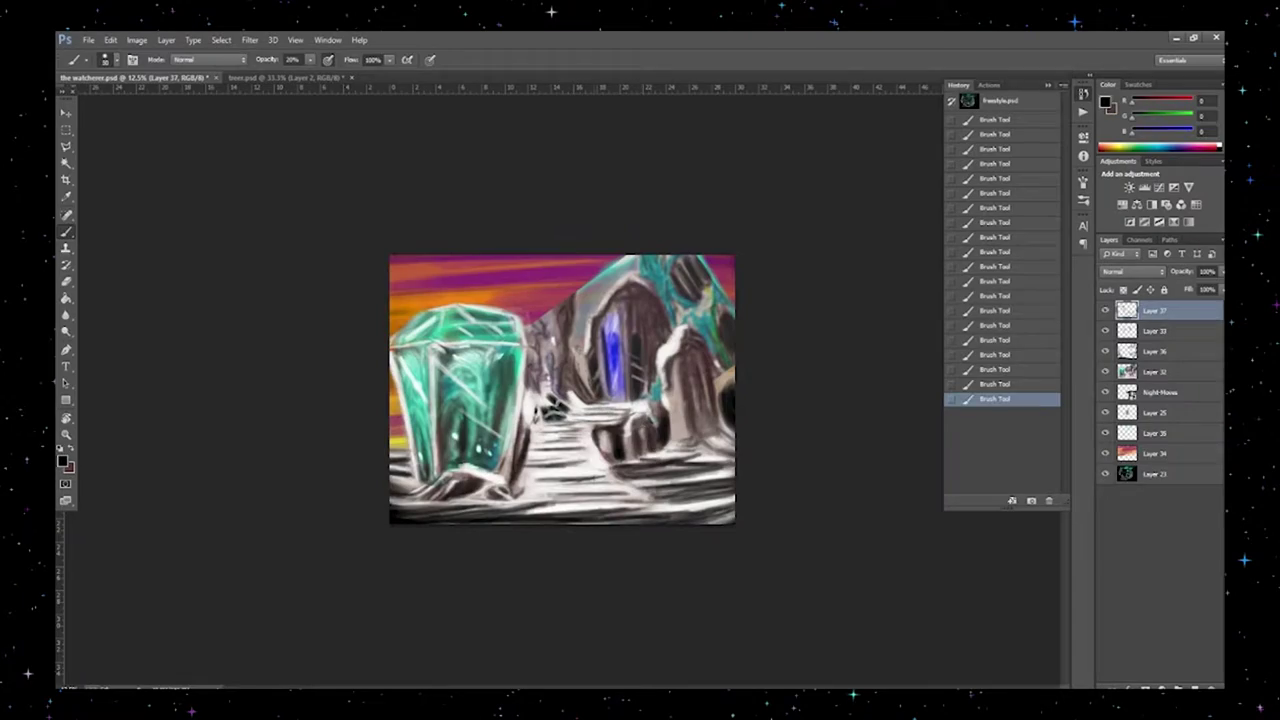
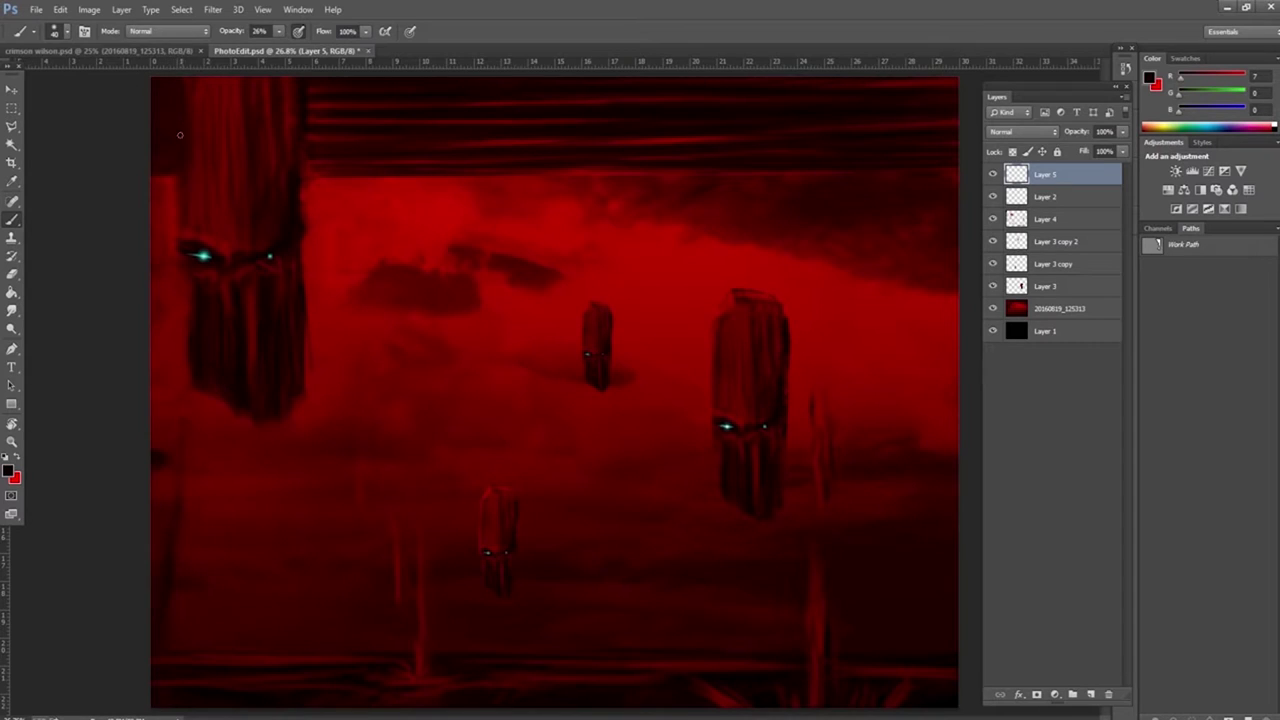
Step: Refine the brow, eye sockets and cheeks of the small lower pillar face on Layer 5 with sampled dark reds at 87% brush opacity
{"action": "right_click", "coordinate": [200, 315]}
{"action": "key", "text": "Escape"}
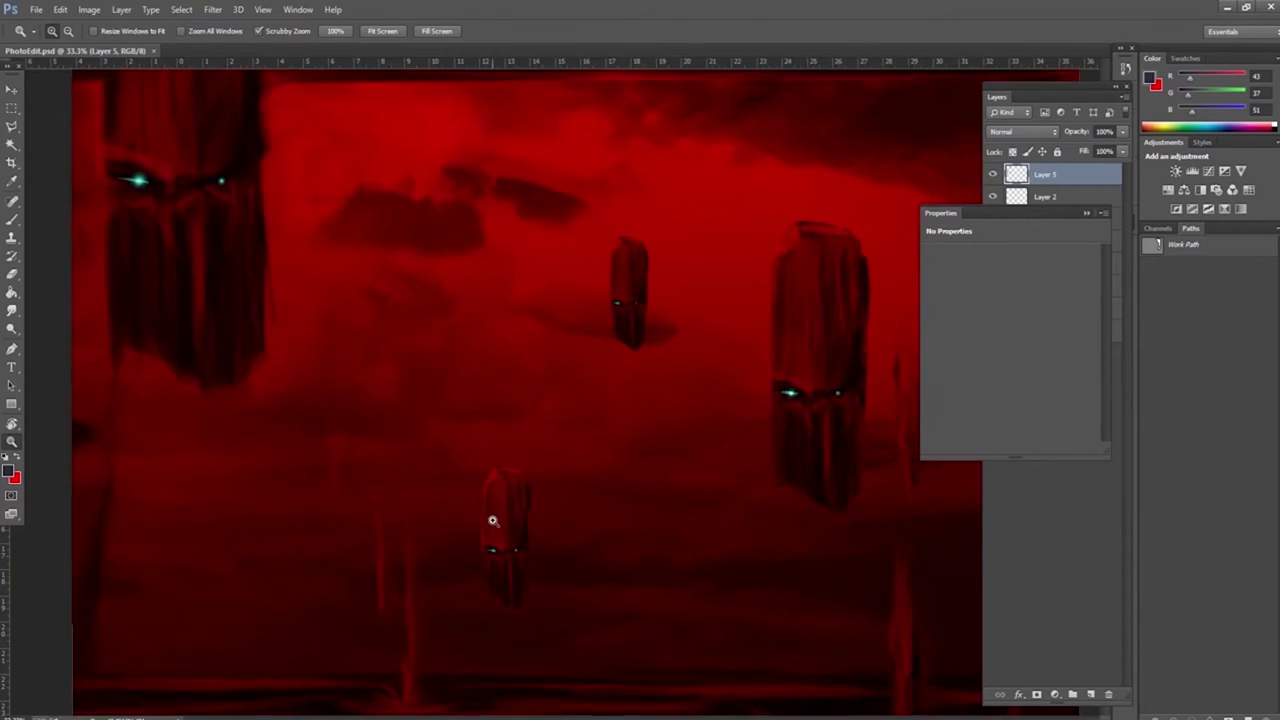
{"action": "left_click", "coordinate": [491, 514]}
{"action": "left_click", "coordinate": [535, 440]}
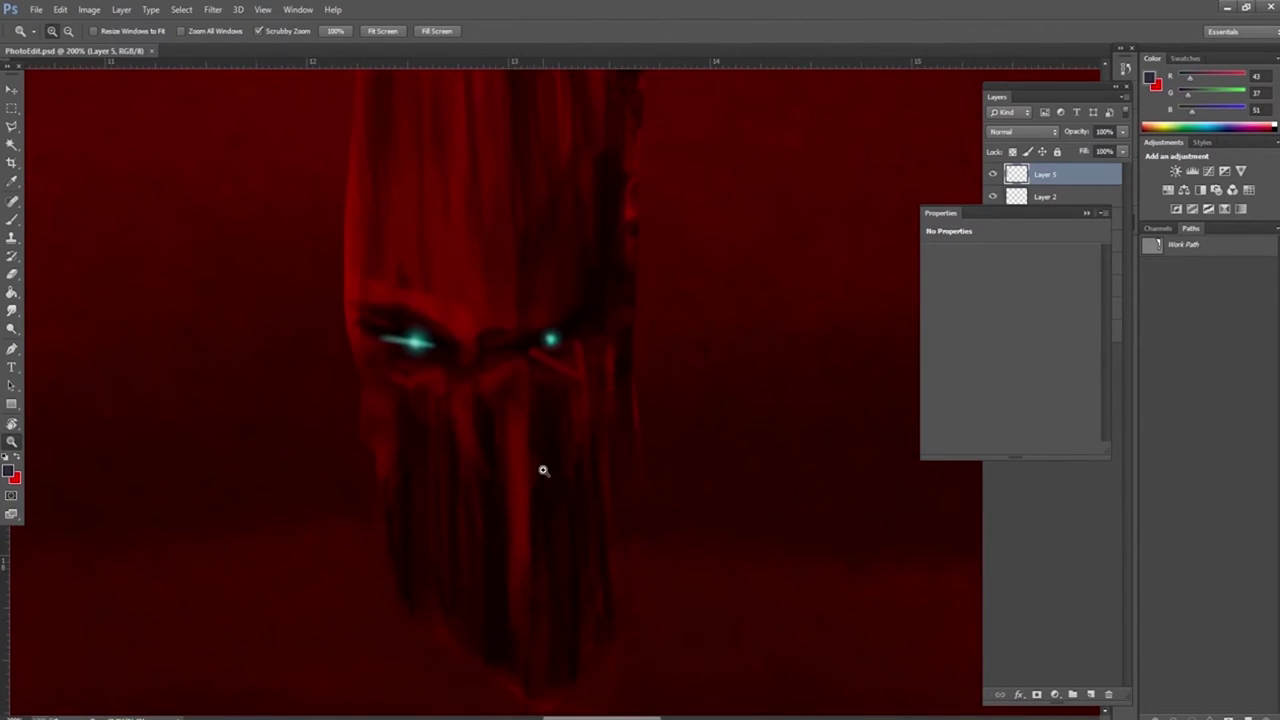
{"action": "key", "text": "b"}
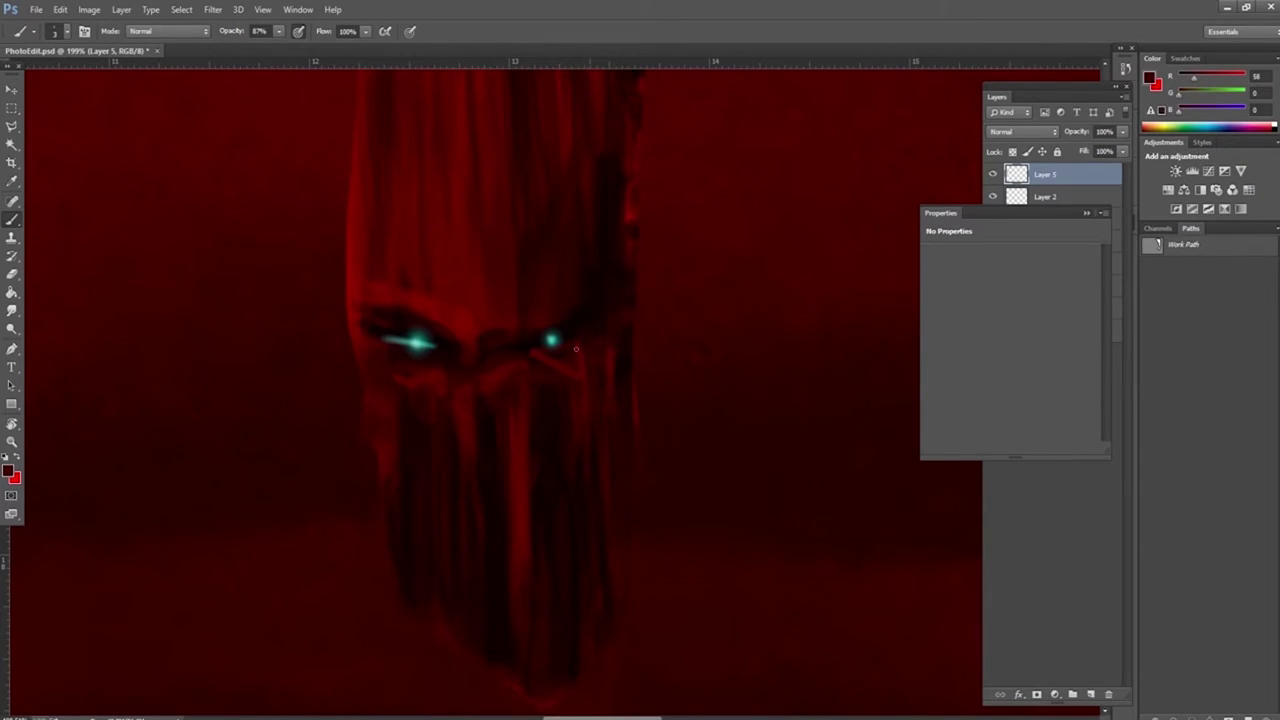
{"action": "left_click", "coordinate": [381, 308], "text": "alt"}
{"action": "left_click", "coordinate": [589, 342], "text": "alt"}
{"action": "left_click", "coordinate": [565, 362], "text": "alt"}
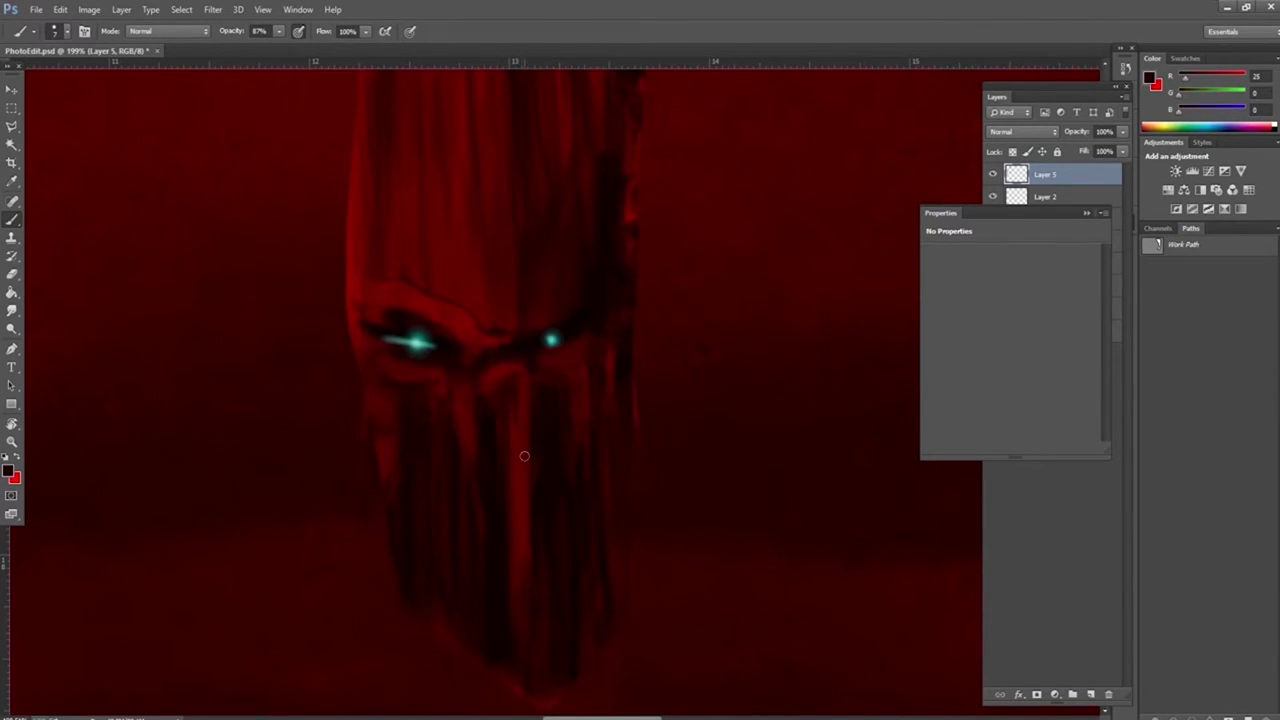
Step: Tint the placed cloud photo purple with a Curves adjustment and put the result beneath Layer 3
{"action": "left_click", "coordinate": [1086, 213]}
{"action": "key", "text": "z"}
{"action": "left_click", "coordinate": [382, 31]}
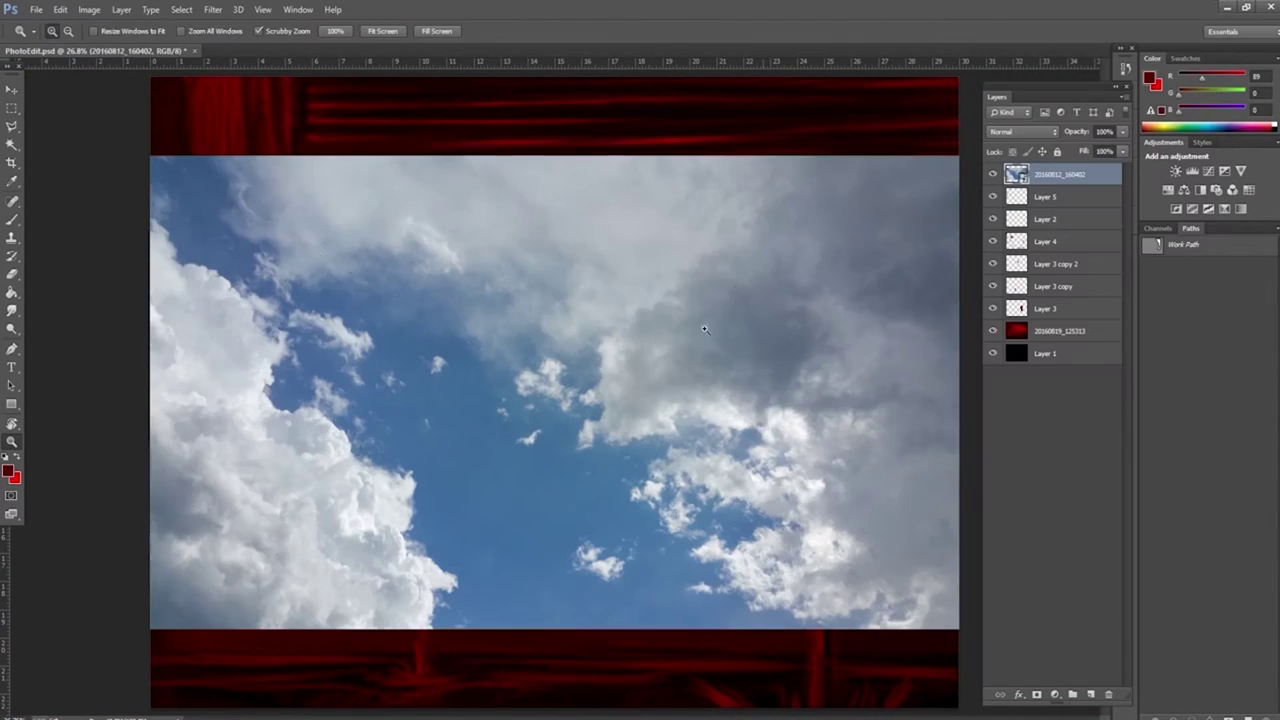
{"action": "left_click", "coordinate": [121, 9]}
{"action": "left_click", "coordinate": [300, 166]}
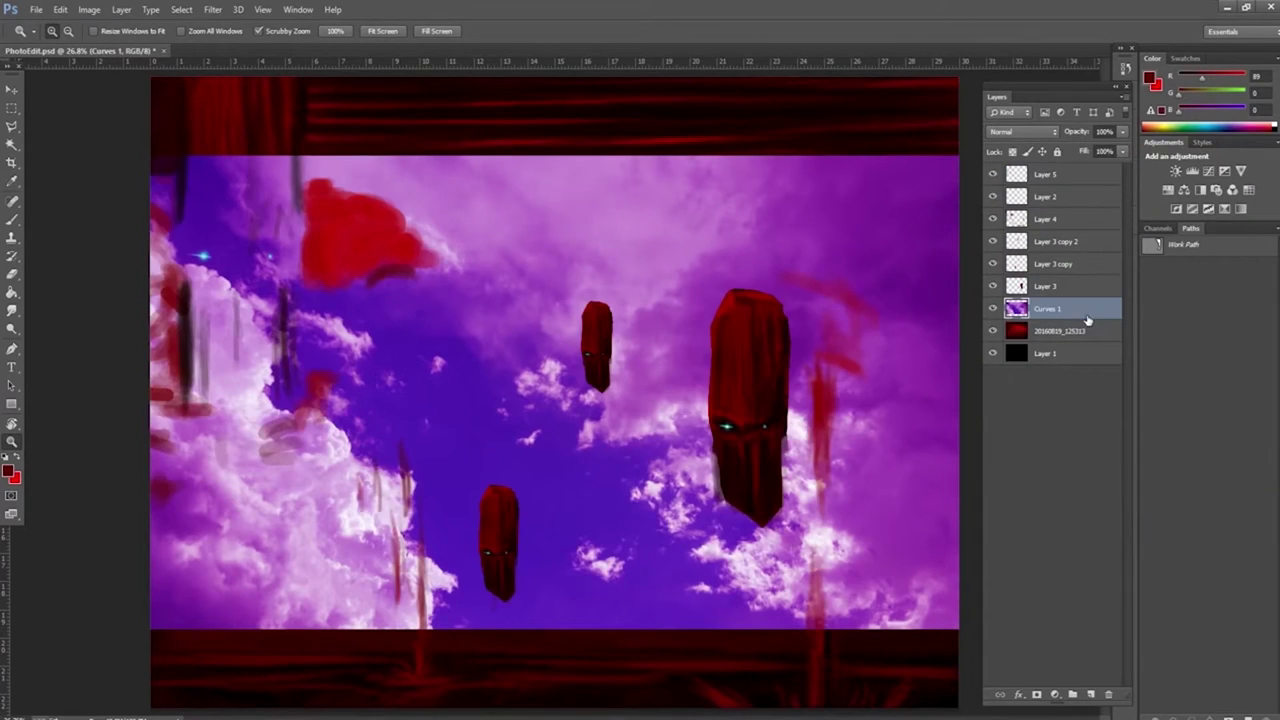
Step: Blend the purple cloud layer in Hard Light mode and move it down about 0.93 in
{"action": "scroll", "coordinate": [1030, 134], "scroll_direction": "down", "scroll_amount": 12}
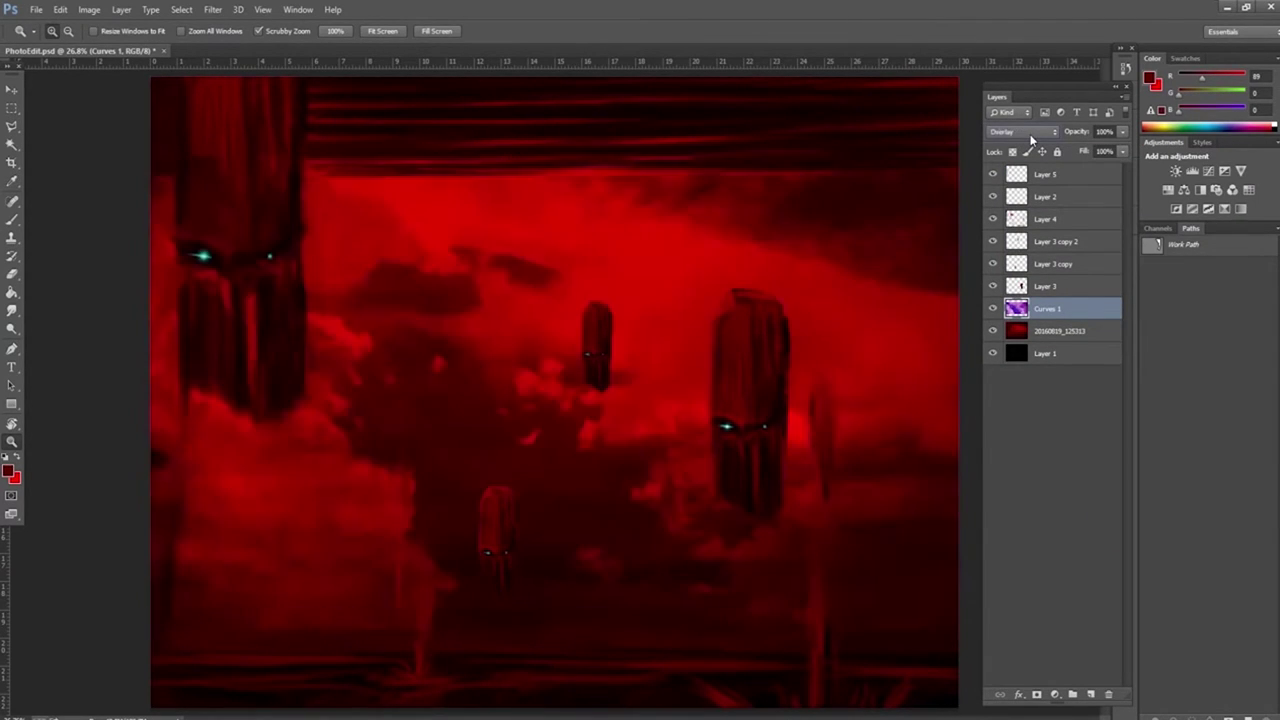
{"action": "scroll", "coordinate": [1030, 134], "scroll_direction": "down", "scroll_amount": 2}
{"action": "key", "text": "ctrl+t"}
{"action": "left_click_drag", "start_coordinate": [514, 309], "coordinate": [514, 343]}
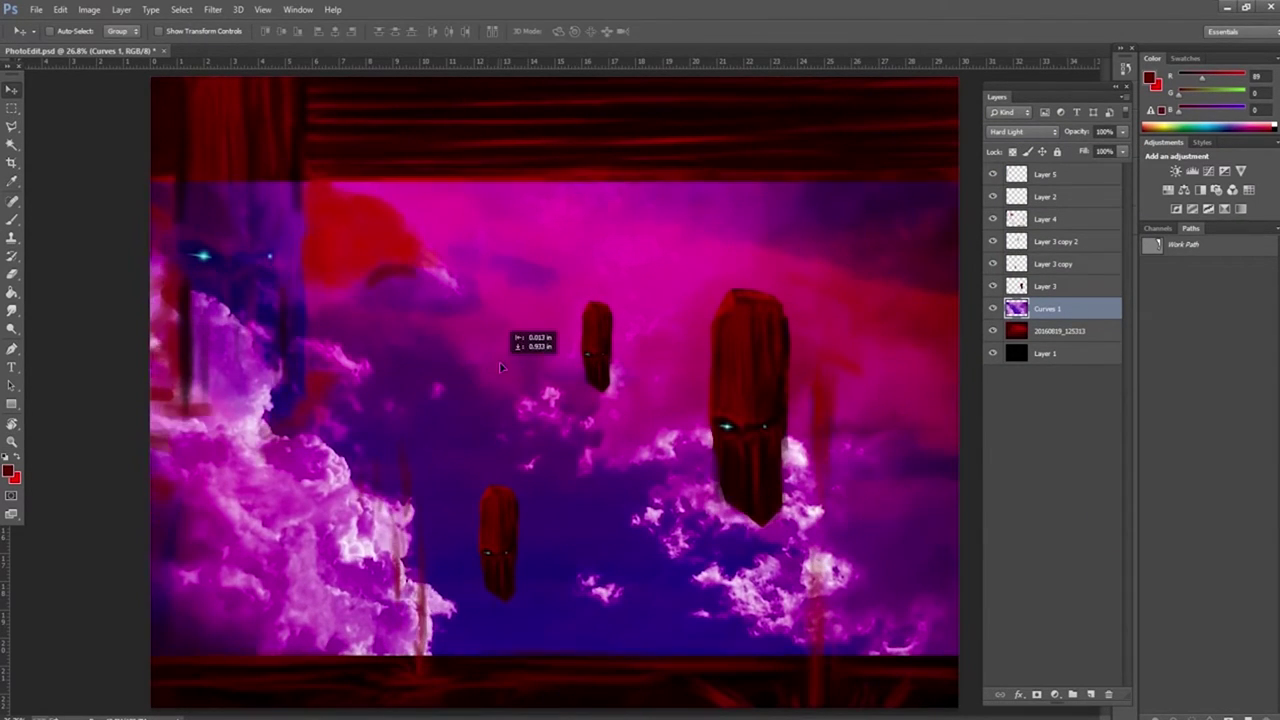
{"action": "key", "text": "Return"}
Step: Lower the cloud layer's opacity to 15% and erase the clouds covering the large pillar face
{"action": "left_click_drag", "start_coordinate": [1122, 131], "coordinate": [1095, 128]}
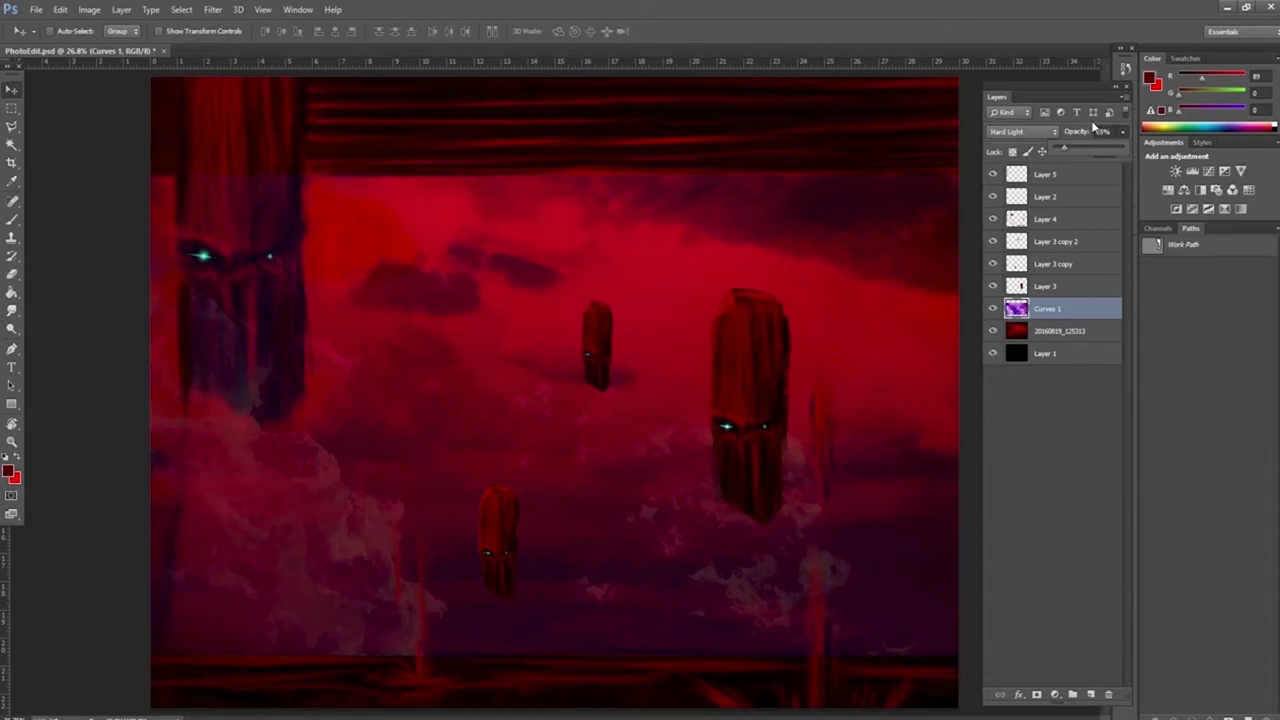
{"action": "key", "text": "b"}
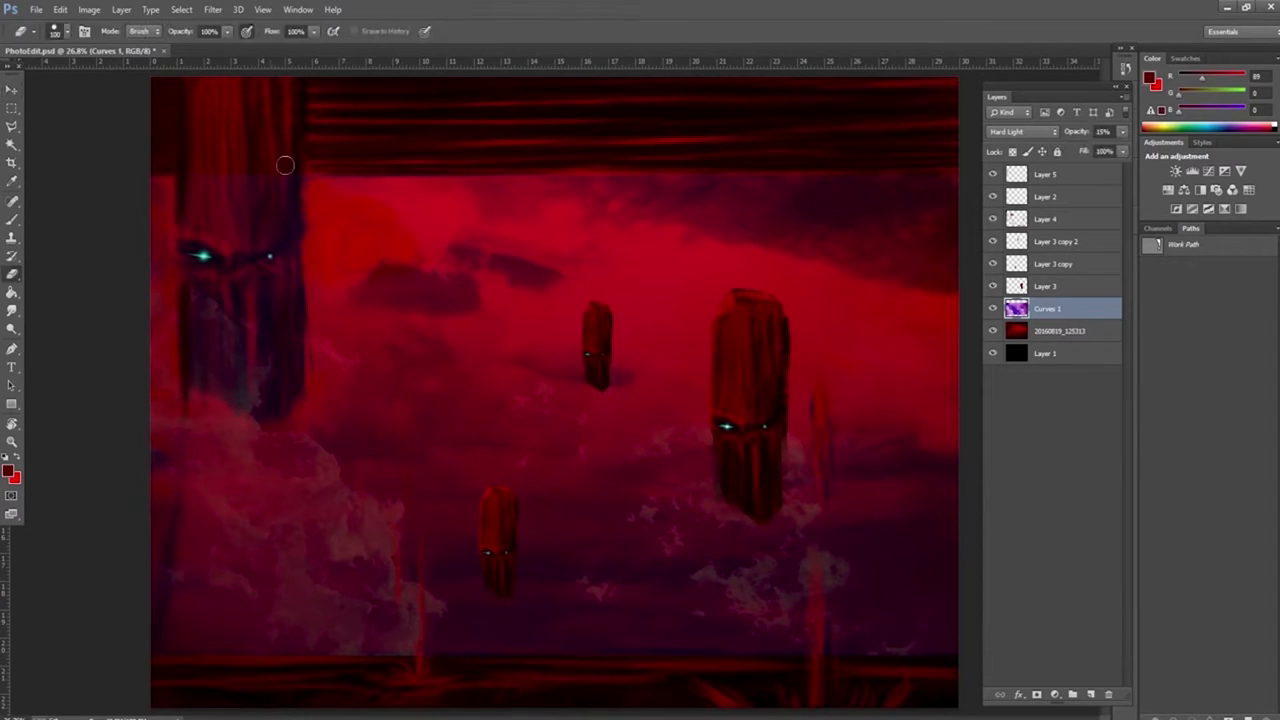
{"action": "mouse_move", "coordinate": [223, 297]}
{"action": "left_mouse_down"}
{"action": "mouse_move", "coordinate": [203, 286]}
{"action": "mouse_move", "coordinate": [272, 414]}
{"action": "left_mouse_up"}
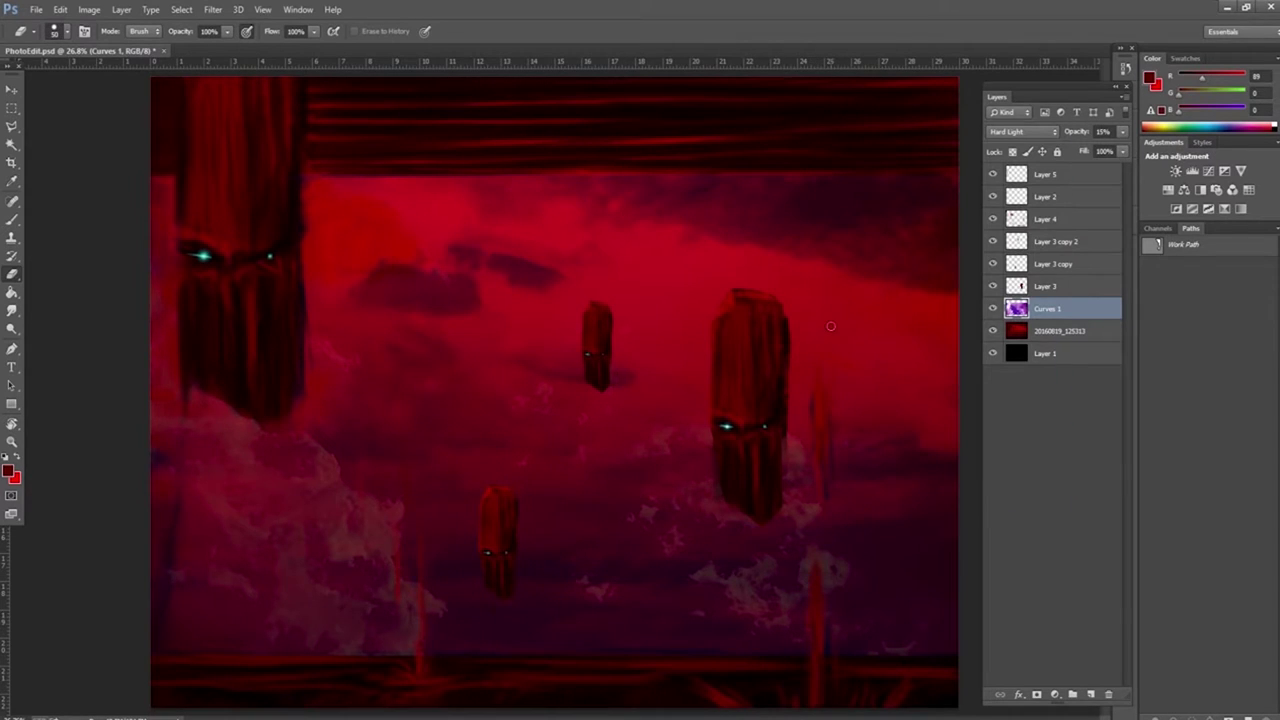
Step: Try the cloud layer in Linear Light mode at 54% opacity and hide it
{"action": "scroll", "coordinate": [1017, 132], "scroll_direction": "down", "scroll_amount": 2}
{"action": "left_click_drag", "start_coordinate": [1076, 131], "coordinate": [1094, 145]}
{"action": "right_click", "coordinate": [335, 168]}
{"action": "key", "text": "Escape"}
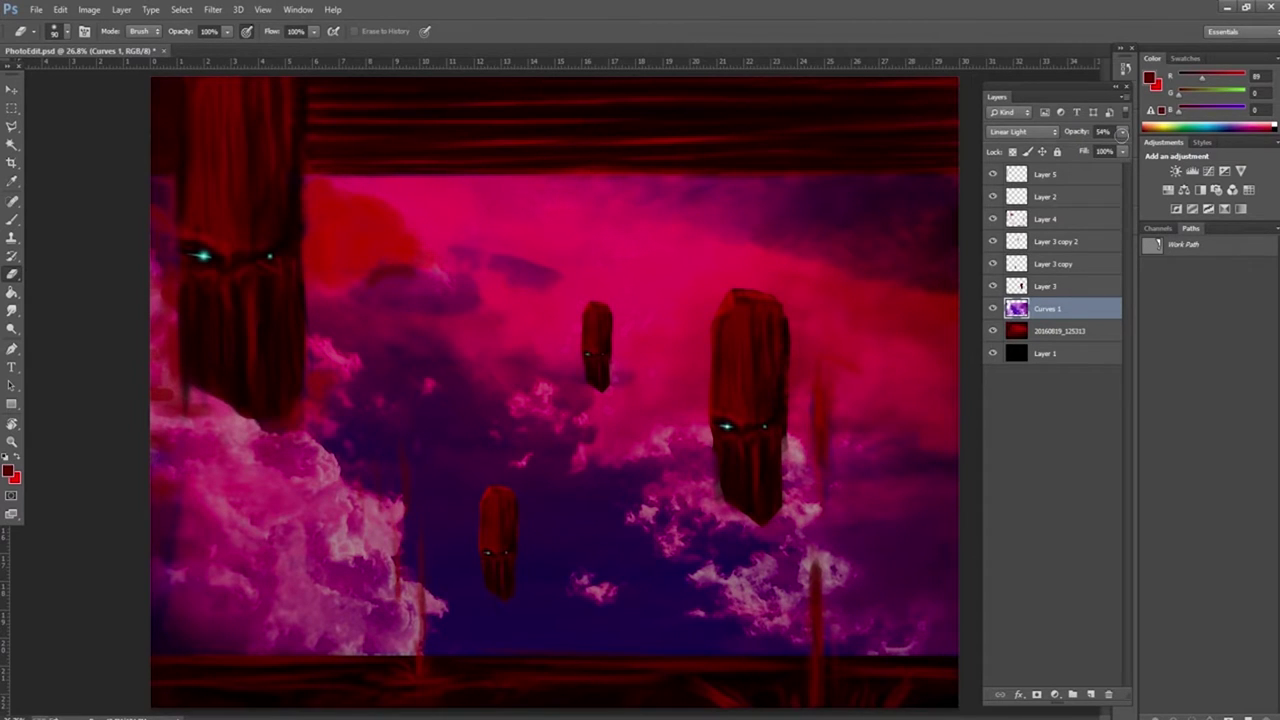
{"action": "left_click", "coordinate": [993, 310]}
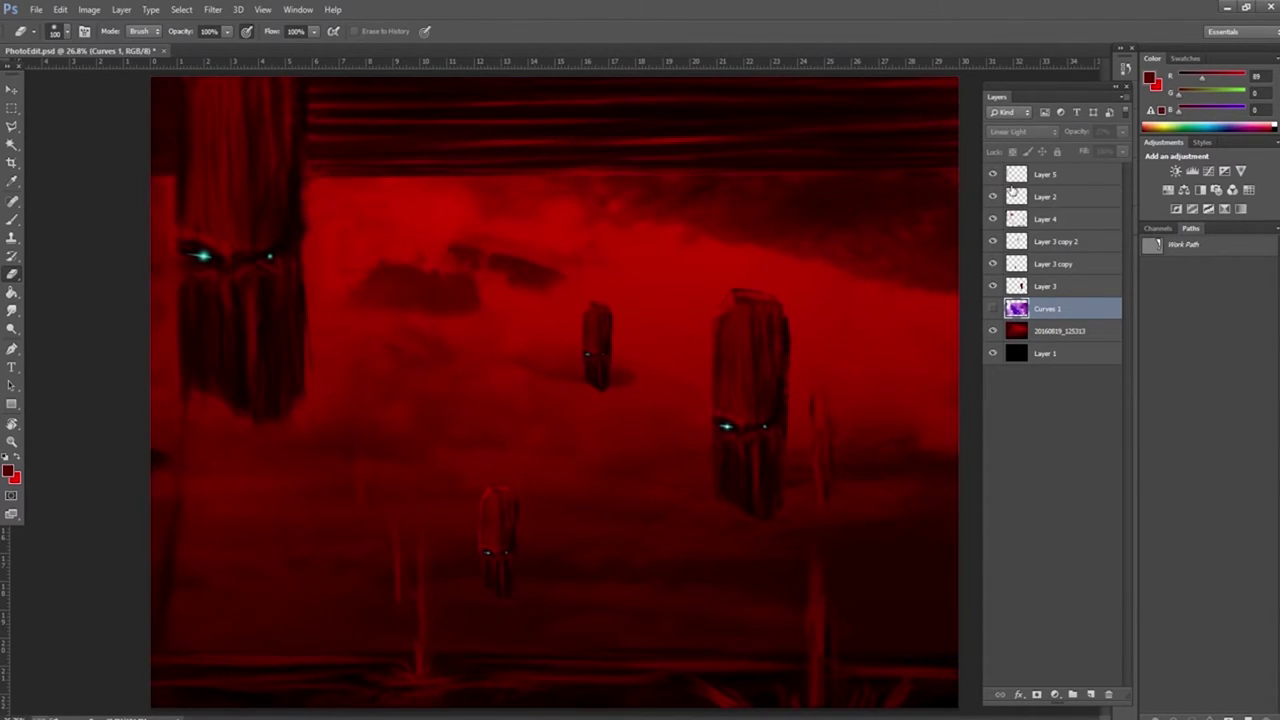
Step: Try painting teal #48abb7 highlights along the waterline on a new layer
{"action": "key", "text": "ctrl+shift+alt+n"}
{"action": "key", "text": "i"}
{"action": "left_click", "coordinate": [8, 471]}
{"action": "left_click", "coordinate": [203, 257]}
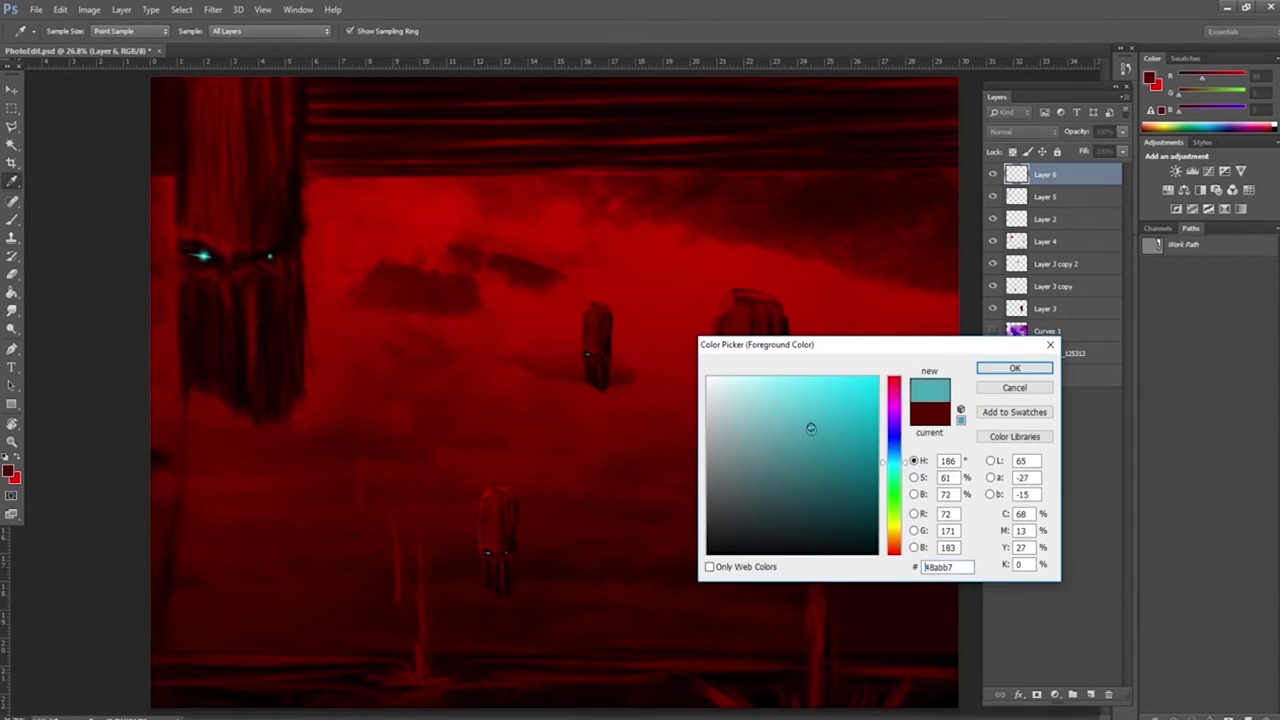
{"action": "key", "text": "Return"}
{"action": "key", "text": "b"}
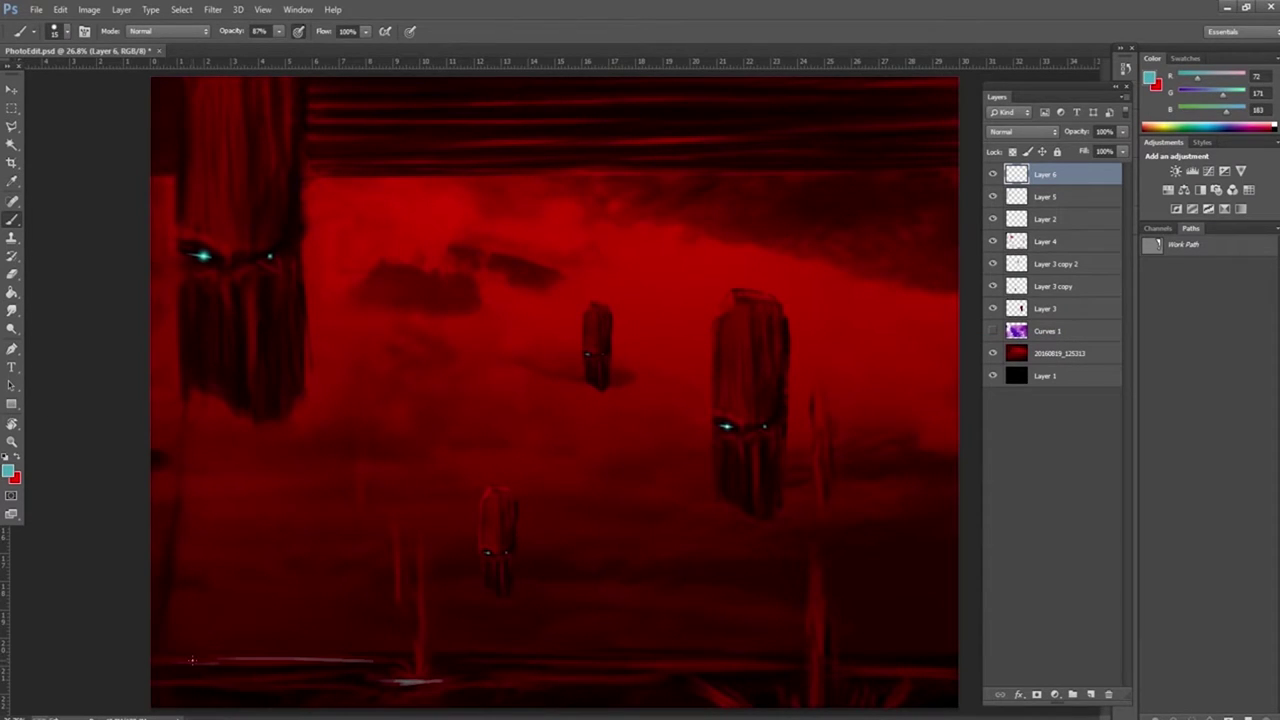
{"action": "key", "text": "ctrl+alt+z"}
{"action": "key", "text": "ctrl+alt+z"}
Step: Paint pinkish-red highlights along the thin falling stream on Layer 5 at 70% brush opacity
{"action": "left_click", "coordinate": [414, 651], "text": "alt"}
{"action": "left_click", "coordinate": [8, 471]}
{"action": "key", "text": "Return"}
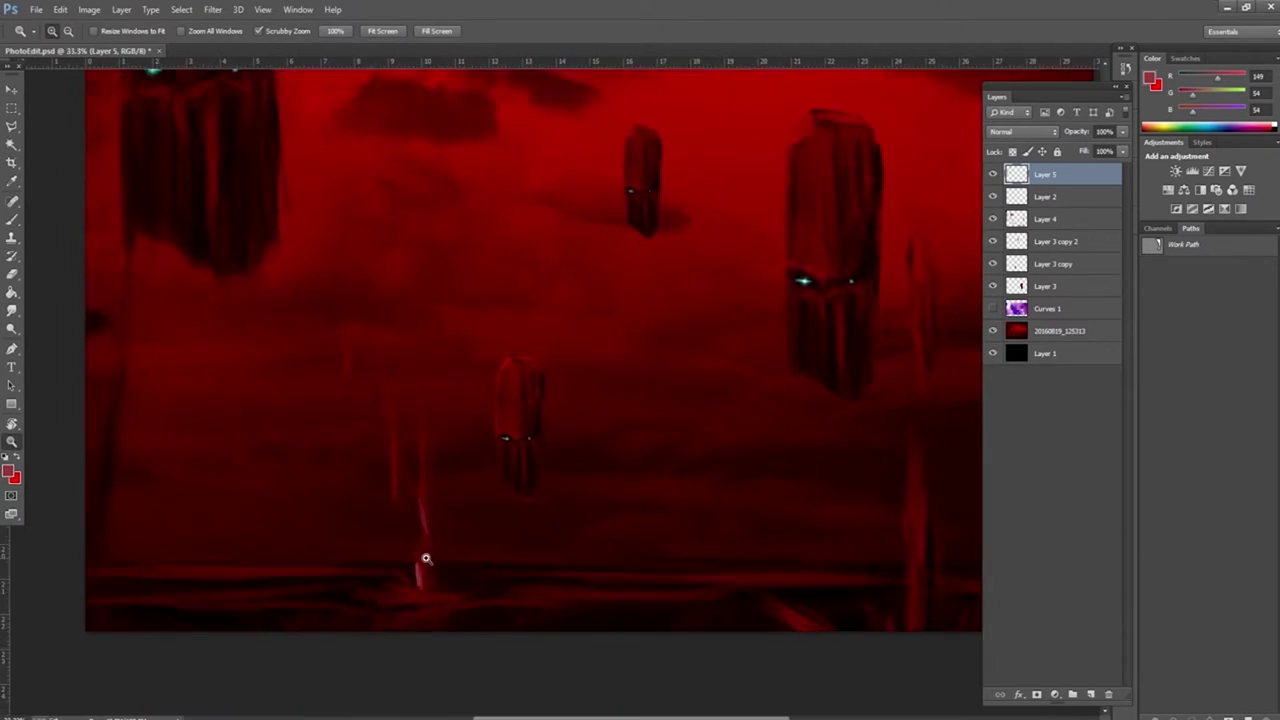
{"action": "scroll", "coordinate": [423, 628], "scroll_direction": "up", "scroll_amount": 5}
{"action": "right_click", "coordinate": [510, 495]}
{"action": "key", "text": "Escape"}
{"action": "left_click_drag", "start_coordinate": [404, 292], "coordinate": [432, 404]}
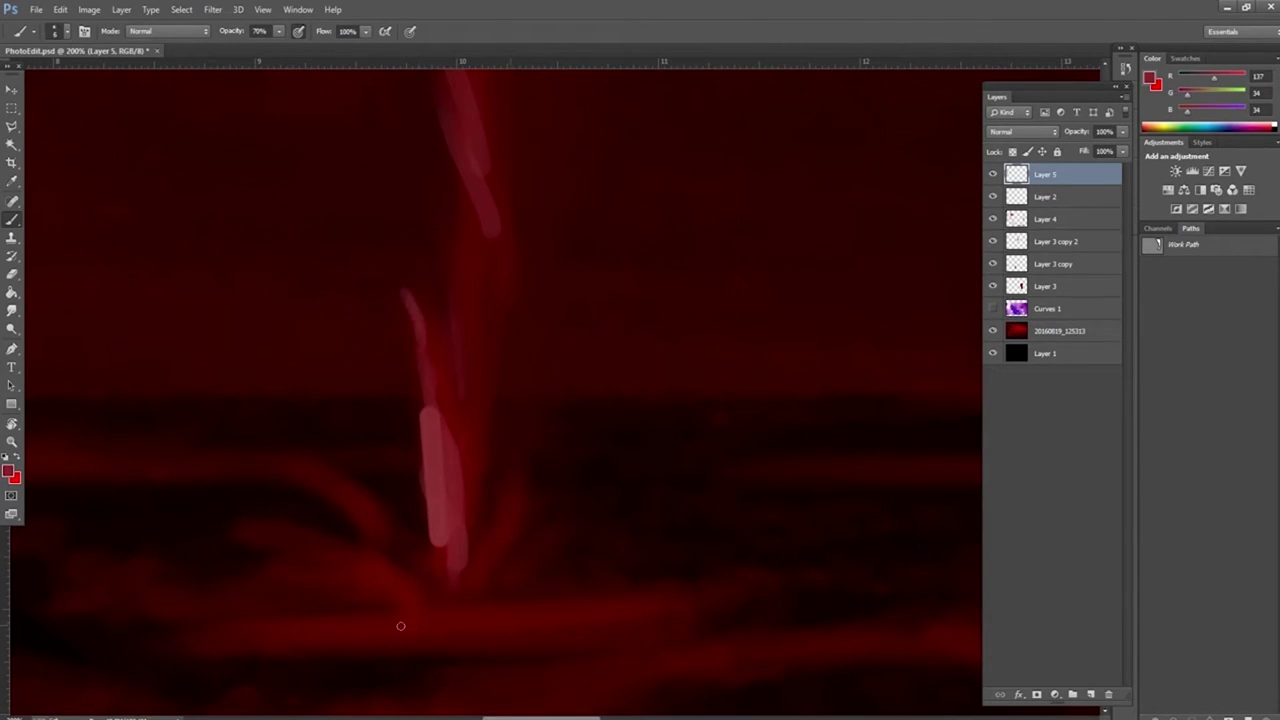
Step: Paint pinkish-red ripples and curved splash strokes around the base of the falling stream
{"action": "left_click_drag", "start_coordinate": [298, 626], "coordinate": [620, 612]}
{"action": "left_click_drag", "start_coordinate": [616, 602], "coordinate": [436, 607]}
{"action": "left_click_drag", "start_coordinate": [320, 548], "coordinate": [395, 592]}
{"action": "left_click_drag", "start_coordinate": [492, 562], "coordinate": [508, 521]}
{"action": "left_click_drag", "start_coordinate": [353, 577], "coordinate": [306, 579]}
Step: Thin the ripple line and blend the stream's lower highlights using sampled dark reds
{"action": "left_click", "coordinate": [646, 611], "text": "alt"}
{"action": "left_click_drag", "start_coordinate": [598, 622], "coordinate": [344, 624]}
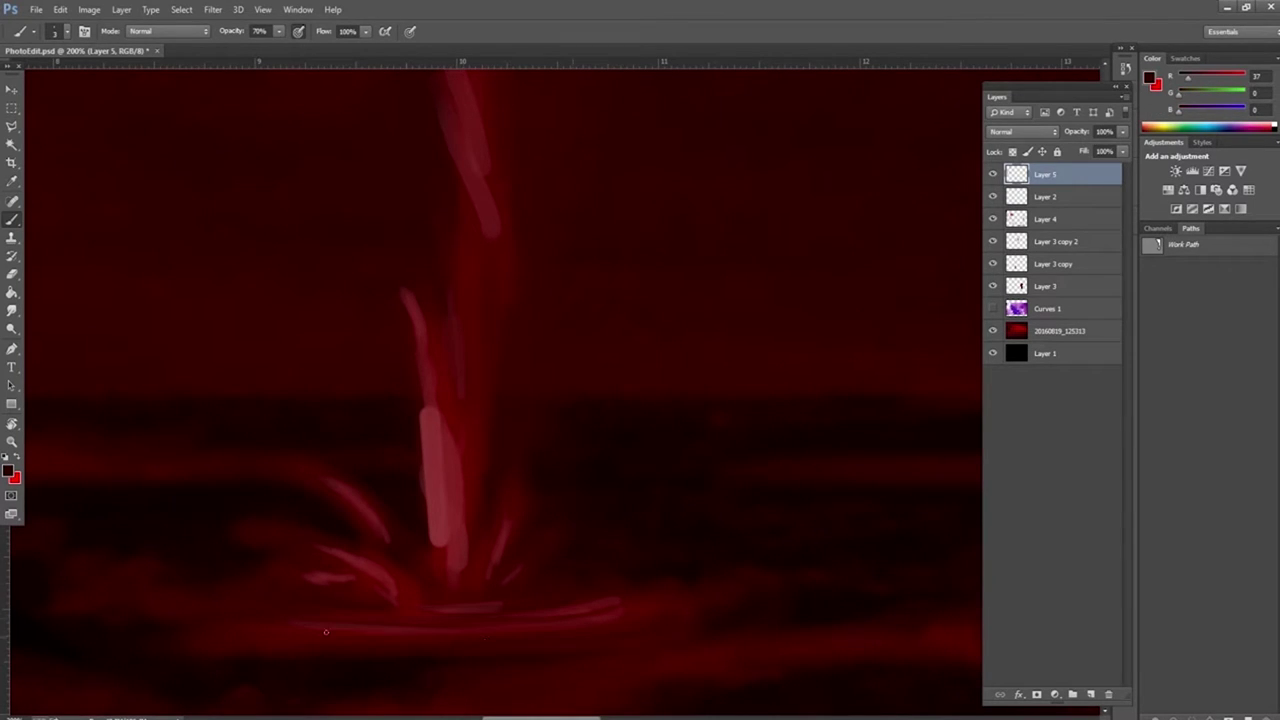
{"action": "left_click_drag", "start_coordinate": [446, 570], "coordinate": [436, 456]}
{"action": "left_click", "coordinate": [440, 480], "text": "alt"}
{"action": "left_click_drag", "start_coordinate": [438, 550], "coordinate": [430, 420]}
{"action": "left_click_drag", "start_coordinate": [432, 500], "coordinate": [404, 301]}
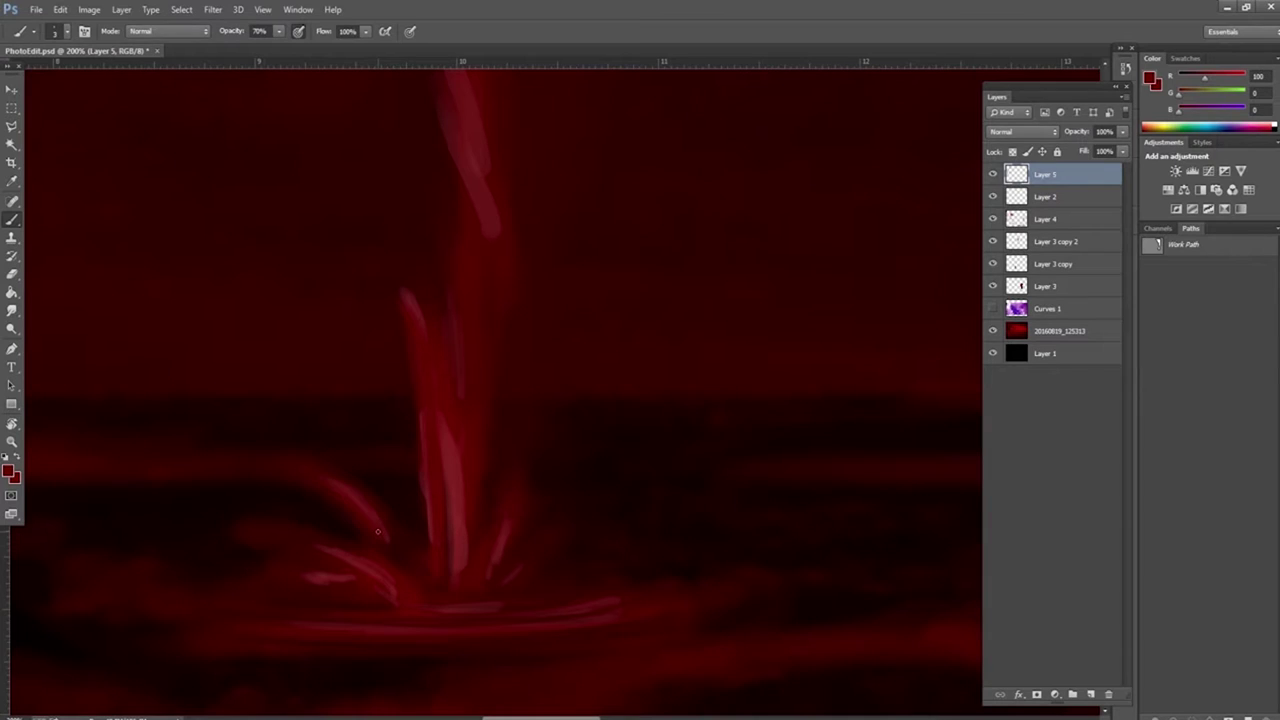
Step: Deepen the dark water and horizon around the splash with sampled dark red and near-black strokes
{"action": "left_click", "coordinate": [257, 531], "text": "alt"}
{"action": "left_click", "coordinate": [253, 583], "text": "alt"}
{"action": "left_click", "coordinate": [217, 400], "text": "alt"}
{"action": "left_click", "coordinate": [567, 571], "text": "alt"}
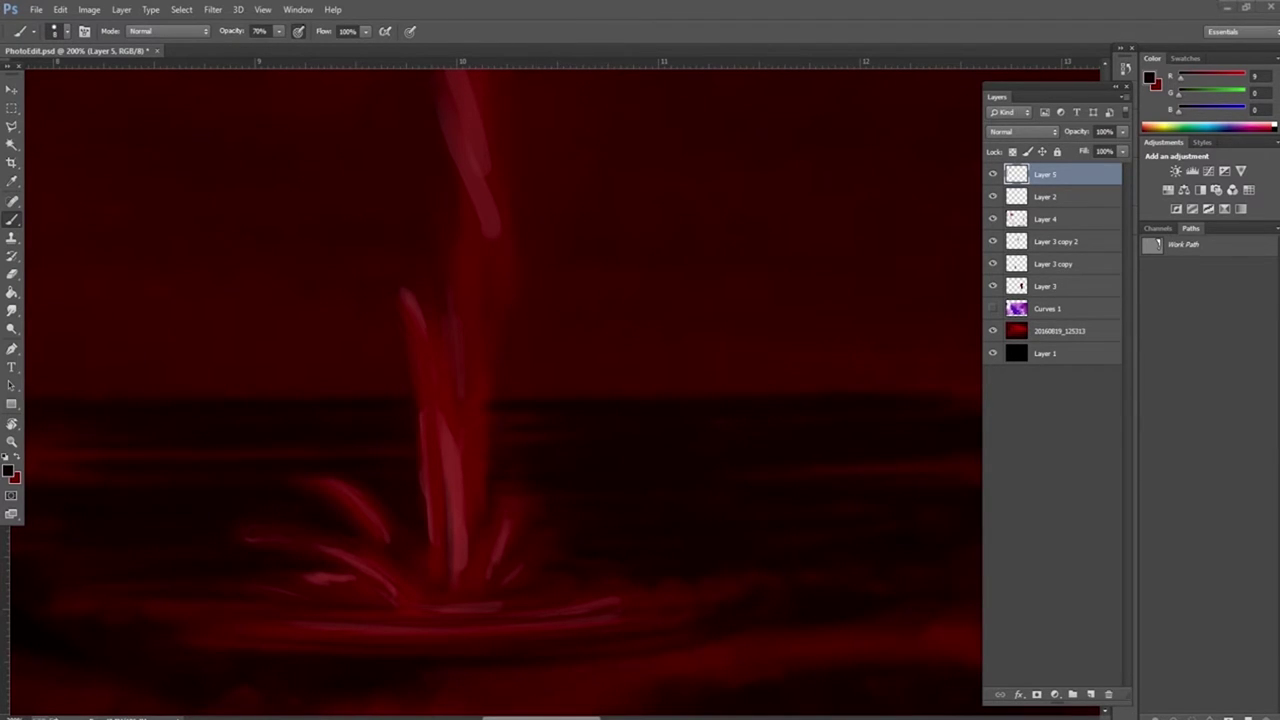
Step: Paint light pink highlights on the stream's base and splash tips at 40% brush opacity
{"action": "left_click", "coordinate": [8, 470]}
{"action": "key", "text": "Return"}
{"action": "right_click", "coordinate": [530, 540]}
{"action": "key", "text": "4"}
{"action": "left_click", "coordinate": [425, 610]}
{"action": "left_click_drag", "start_coordinate": [425, 610], "coordinate": [488, 604]}
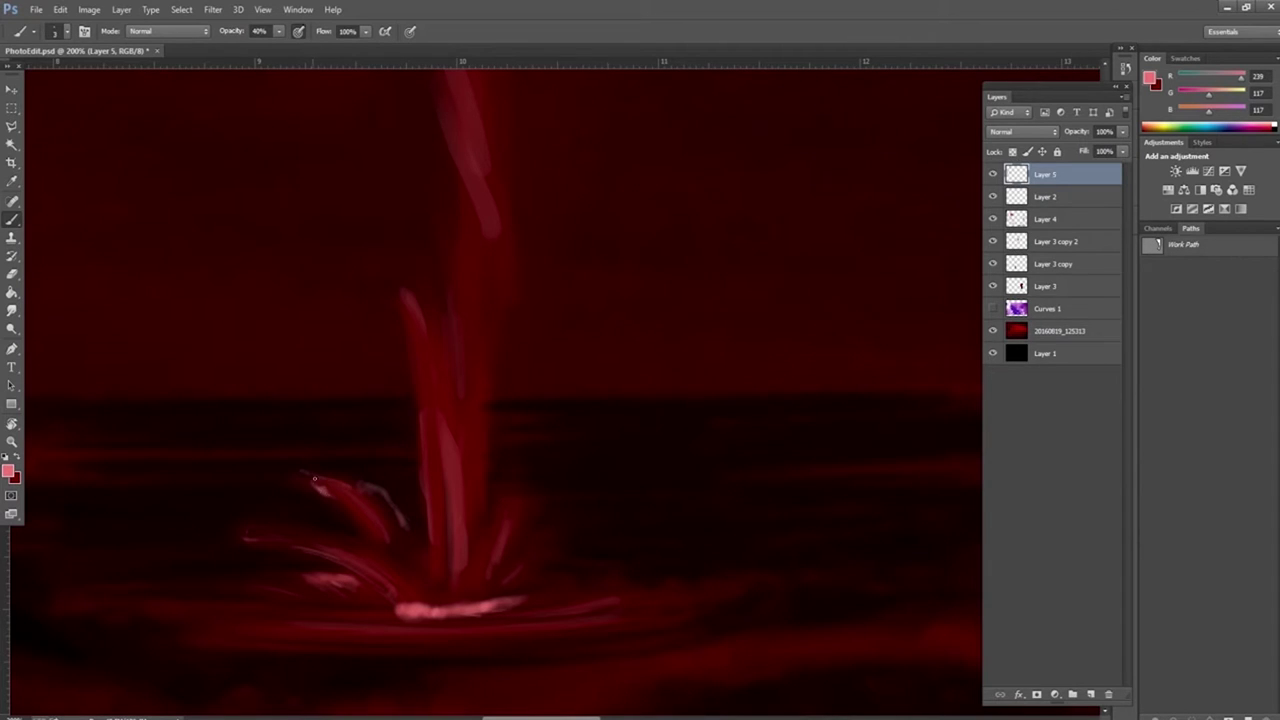
Step: Trim the pink highlight at the stream's base into a thin curve using sampled dark reds
{"action": "left_click", "coordinate": [370, 614], "text": "alt"}
{"action": "mouse_move", "coordinate": [386, 612]}
{"action": "left_mouse_down"}
{"action": "mouse_move", "coordinate": [504, 610]}
{"action": "mouse_move", "coordinate": [445, 618]}
{"action": "left_mouse_up"}
{"action": "left_click", "coordinate": [586, 571], "text": "alt"}
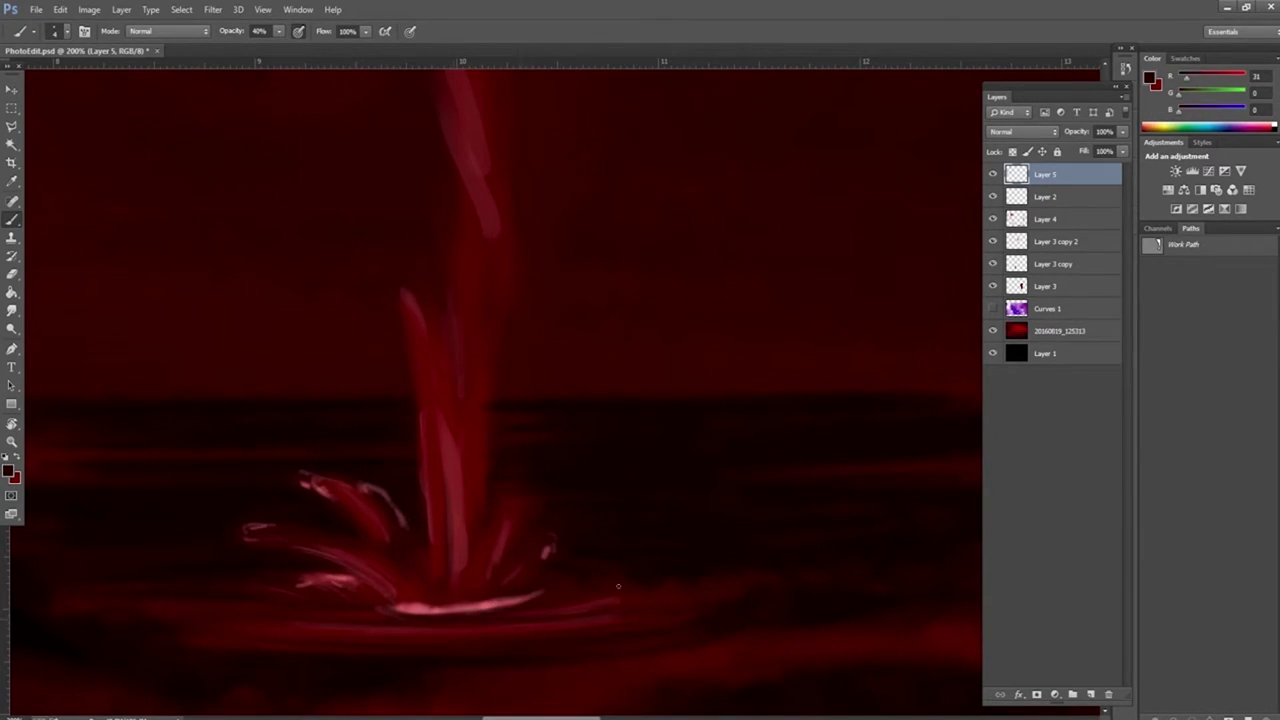
{"action": "left_click", "coordinate": [451, 630], "text": "alt"}
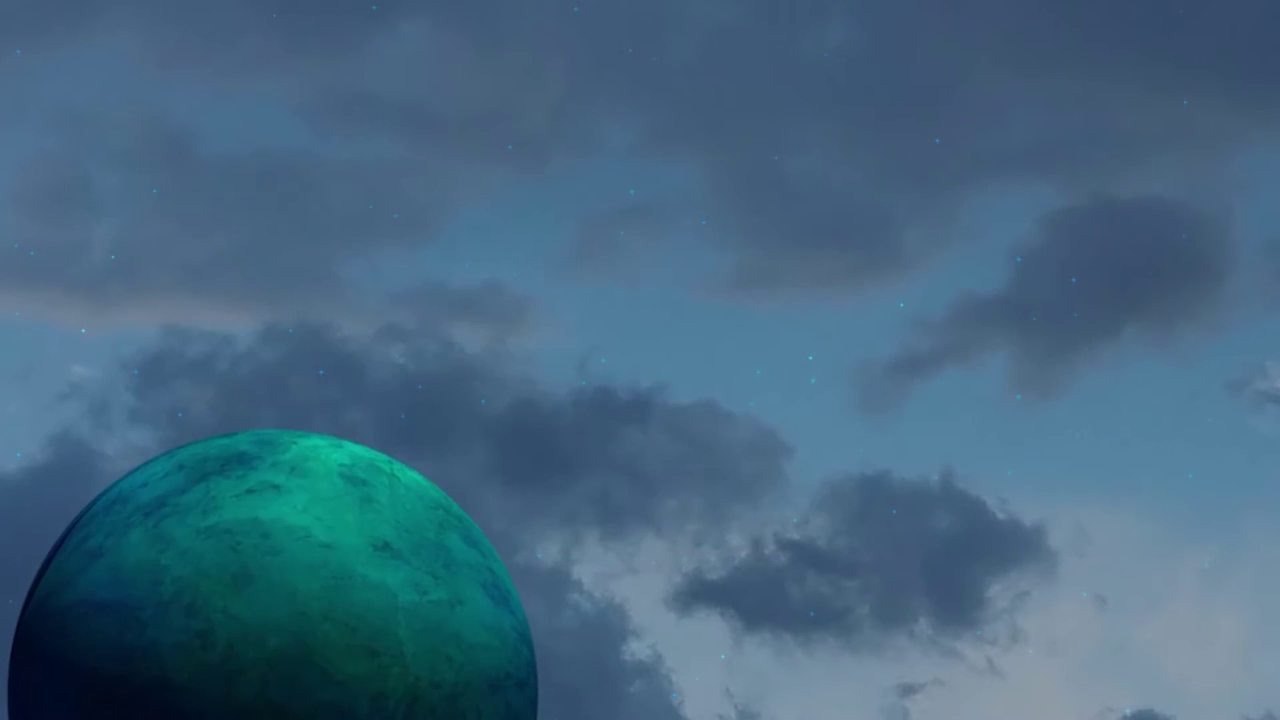
Step: Fill Layer 2 with a radial magenta-to-black gradient, and erase the remaining sky, hills and snow from Layer 0
{"action": "left_click_drag", "start_coordinate": [514, 177], "coordinate": [591, 457]}
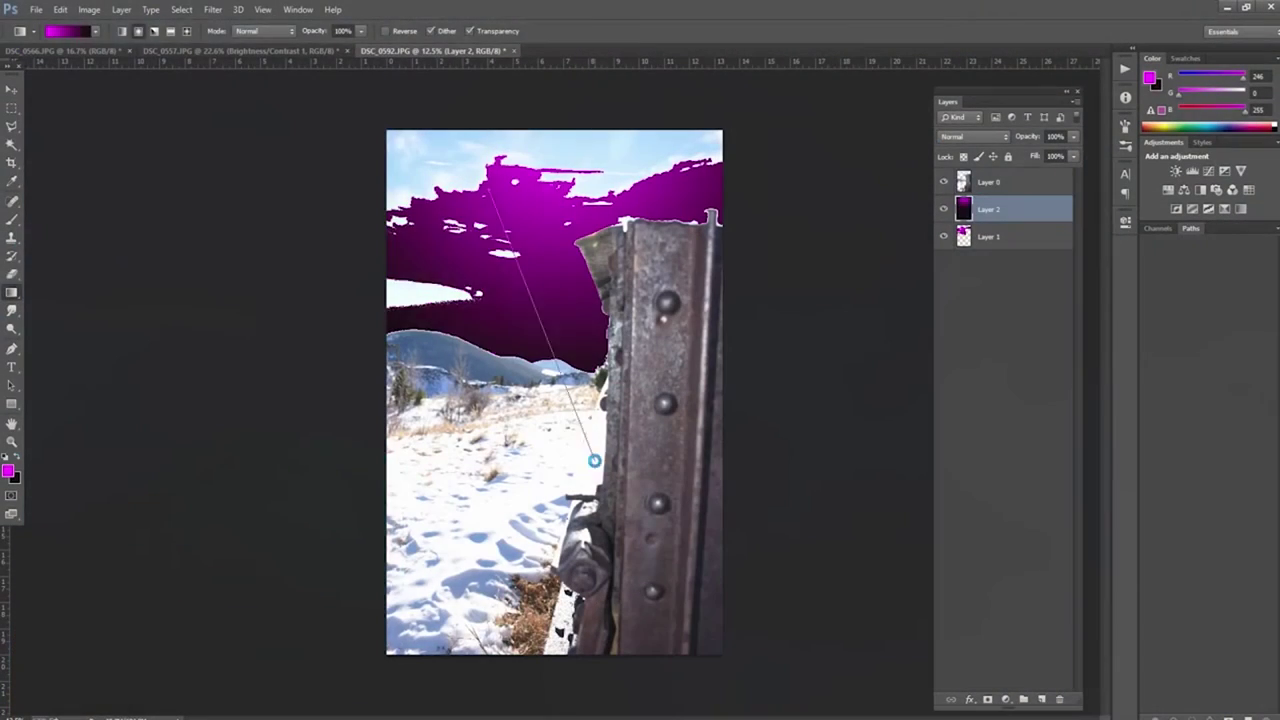
{"action": "left_click", "coordinate": [988, 182]}
{"action": "key", "text": "e"}
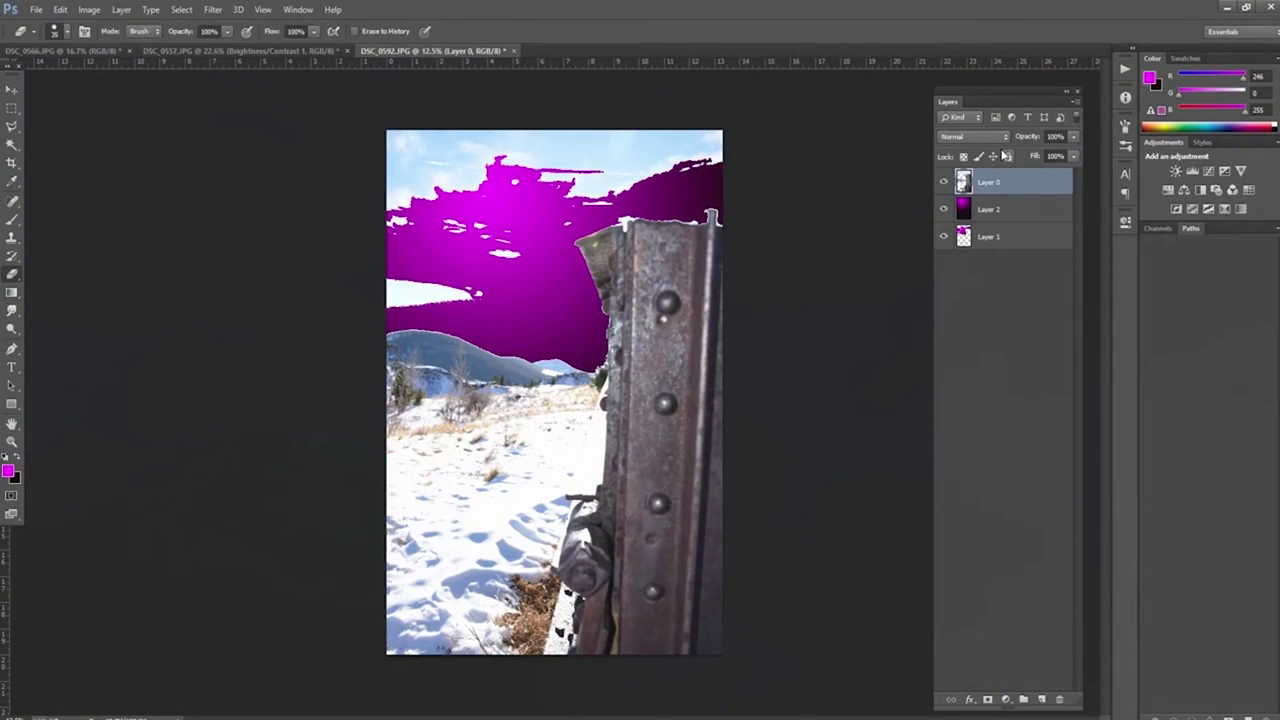
{"action": "mouse_move", "coordinate": [422, 275]}
{"action": "left_mouse_down"}
{"action": "mouse_move", "coordinate": [450, 155]}
{"action": "mouse_move", "coordinate": [560, 160]}
{"action": "mouse_move", "coordinate": [630, 185]}
{"action": "mouse_move", "coordinate": [555, 490]}
{"action": "mouse_move", "coordinate": [480, 600]}
{"action": "mouse_move", "coordinate": [590, 390]}
{"action": "mouse_move", "coordinate": [449, 306]}
{"action": "mouse_move", "coordinate": [633, 300]}
{"action": "left_mouse_up"}
Step: Clean the white fringe off the steel beam's top edge with a larger eraser
{"action": "key", "text": "bracketright"}
{"action": "key", "text": "bracketright"}
{"action": "key", "text": "bracketright"}
{"action": "key", "text": "bracketright"}
{"action": "key", "text": "ctrl+z"}
{"action": "scroll", "coordinate": [645, 290], "scroll_direction": "up", "scroll_amount": 3}
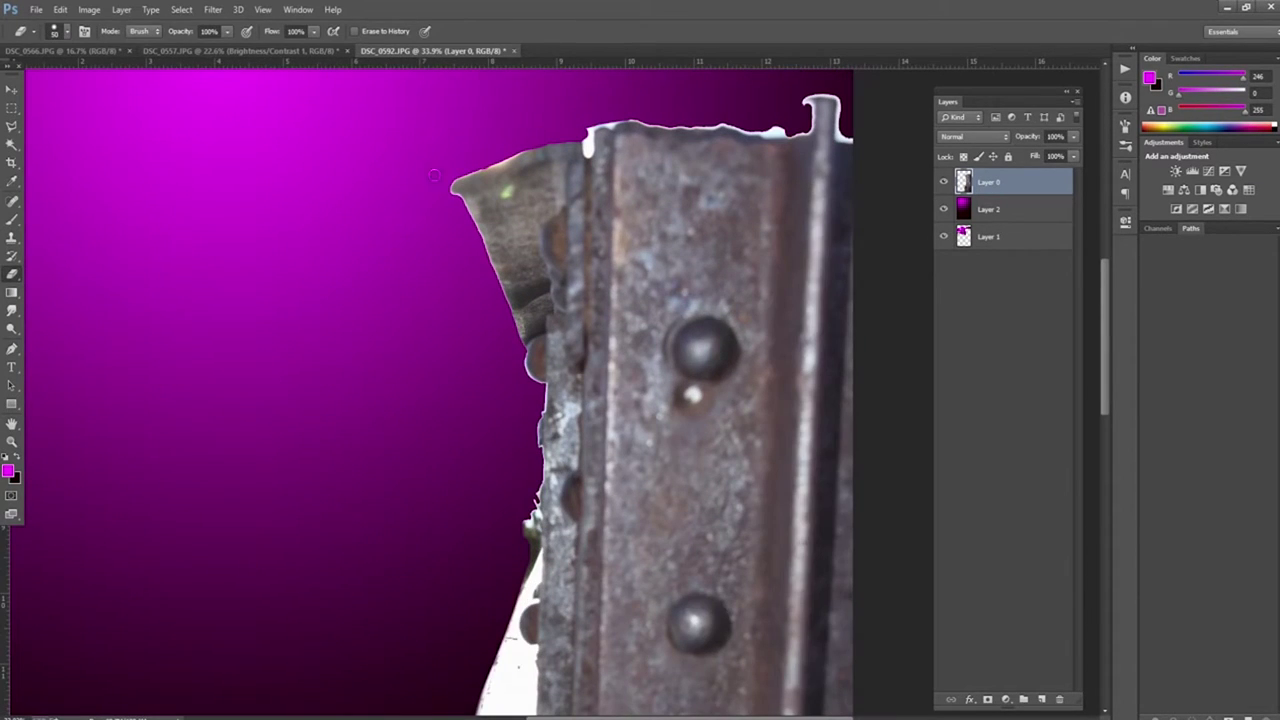
{"action": "left_click_drag", "start_coordinate": [803, 134], "coordinate": [607, 125]}
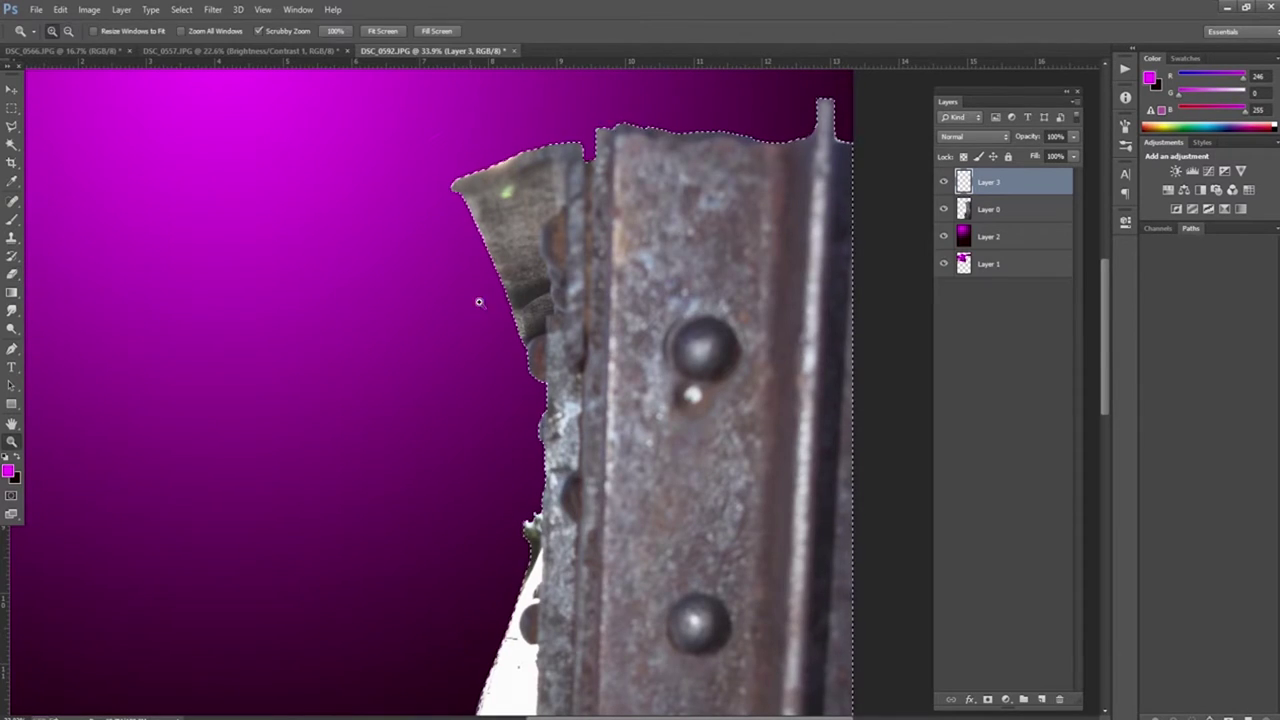
Step: Paint dark grey strokes at 40% opacity on Layer 3 along the seam between the side plate and the beam
{"action": "scroll", "coordinate": [532, 150], "scroll_direction": "up", "scroll_amount": 2}
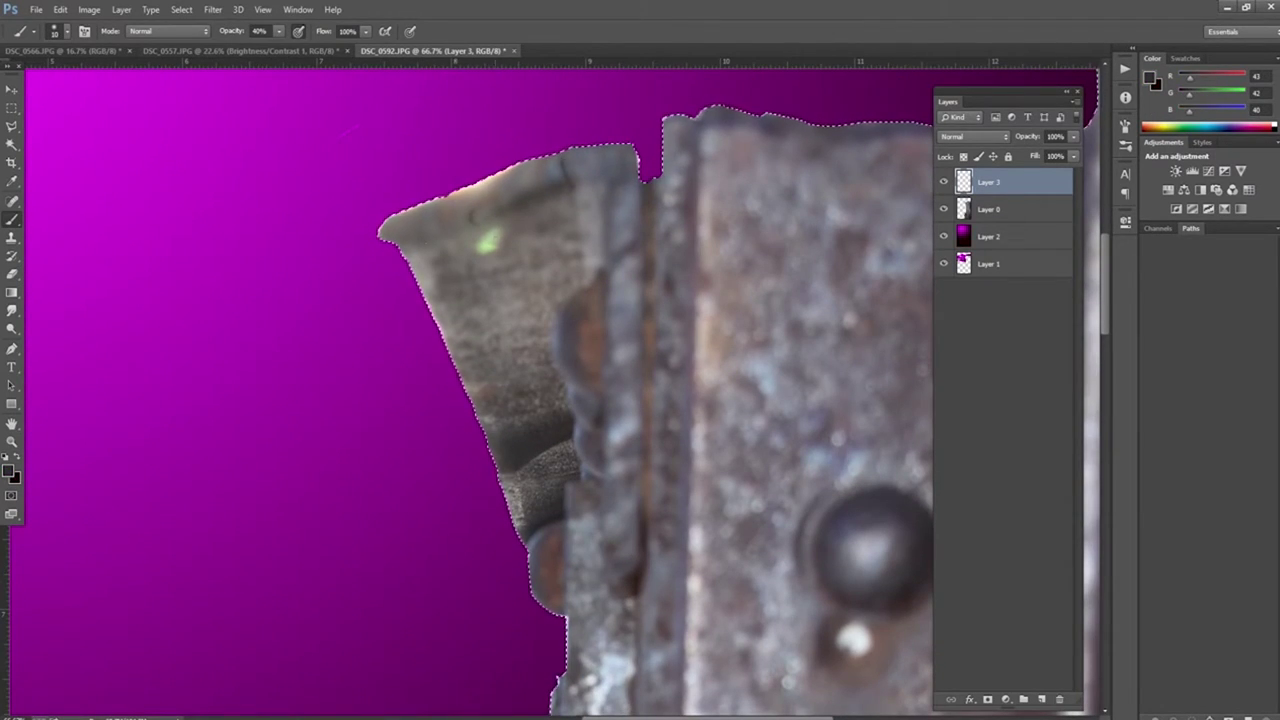
{"action": "key", "text": "ctrl+shift+d"}
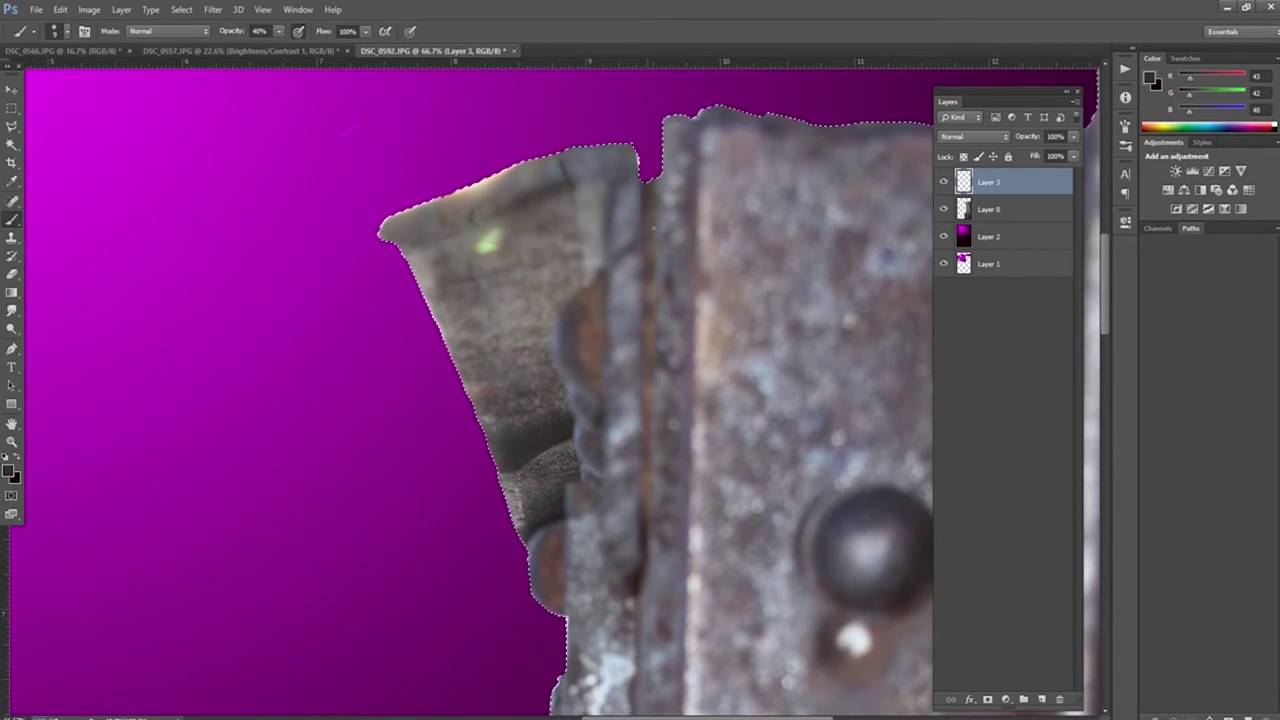
{"action": "mouse_move", "coordinate": [628, 170]}
{"action": "left_mouse_down"}
{"action": "mouse_move", "coordinate": [622, 231]}
{"action": "mouse_move", "coordinate": [605, 245]}
{"action": "mouse_move", "coordinate": [654, 180]}
{"action": "mouse_move", "coordinate": [632, 199]}
{"action": "mouse_move", "coordinate": [657, 229]}
{"action": "mouse_move", "coordinate": [647, 236]}
{"action": "mouse_move", "coordinate": [634, 178]}
{"action": "left_mouse_up"}
{"action": "mouse_move", "coordinate": [598, 508]}
{"action": "left_mouse_down"}
{"action": "mouse_move", "coordinate": [632, 670]}
{"action": "mouse_move", "coordinate": [684, 580]}
{"action": "mouse_move", "coordinate": [647, 532]}
{"action": "mouse_move", "coordinate": [643, 331]}
{"action": "mouse_move", "coordinate": [655, 400]}
{"action": "left_mouse_up"}
Step: Paint light green spots on the side plate's upper part and blend them using colours sampled there
{"action": "left_click", "coordinate": [488, 241], "text": "alt"}
{"action": "mouse_move", "coordinate": [498, 250]}
{"action": "left_mouse_down"}
{"action": "mouse_move", "coordinate": [512, 262]}
{"action": "mouse_move", "coordinate": [425, 282]}
{"action": "left_mouse_up"}
{"action": "left_click", "coordinate": [500, 256], "text": "alt"}
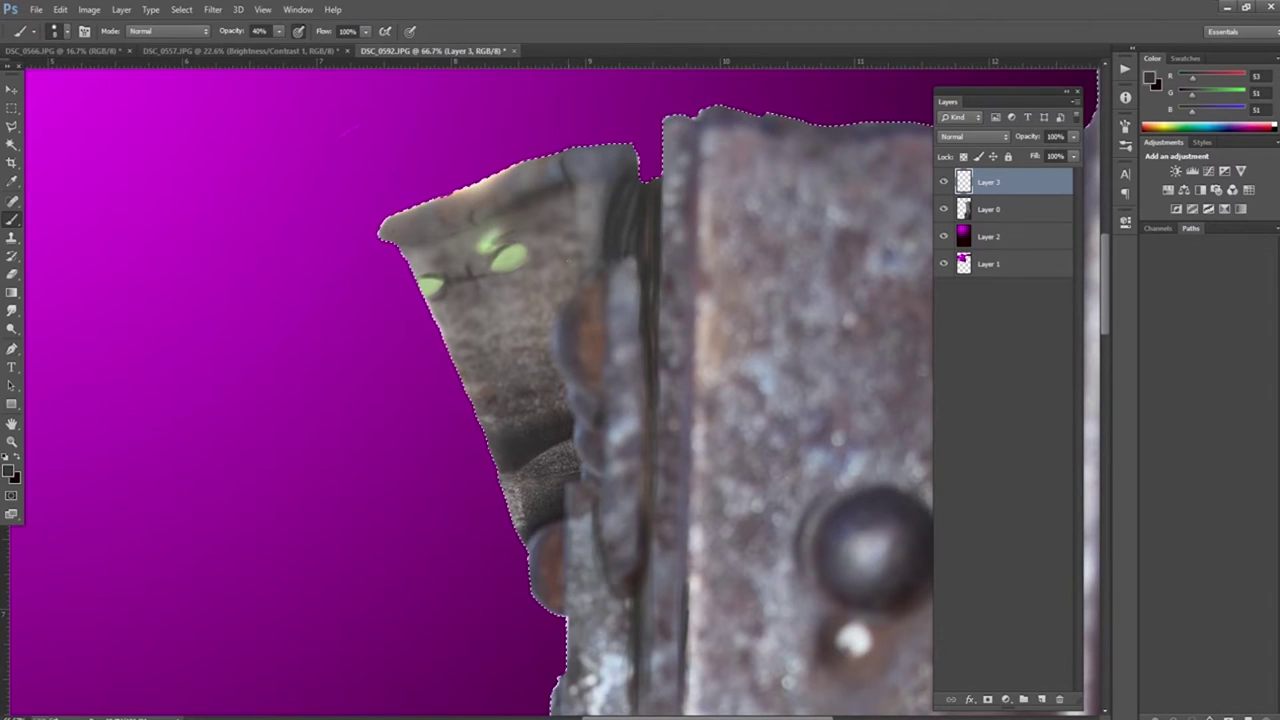
{"action": "left_click", "coordinate": [480, 250], "text": "alt"}
{"action": "left_click_drag", "start_coordinate": [485, 240], "coordinate": [495, 250]}
Step: Sketch cyan guide lines across the beam and gradient at 80% brush opacity
{"action": "key", "text": "z"}
{"action": "scroll", "coordinate": [640, 400], "scroll_direction": "down", "scroll_amount": 3}
{"action": "left_click", "coordinate": [382, 31]}
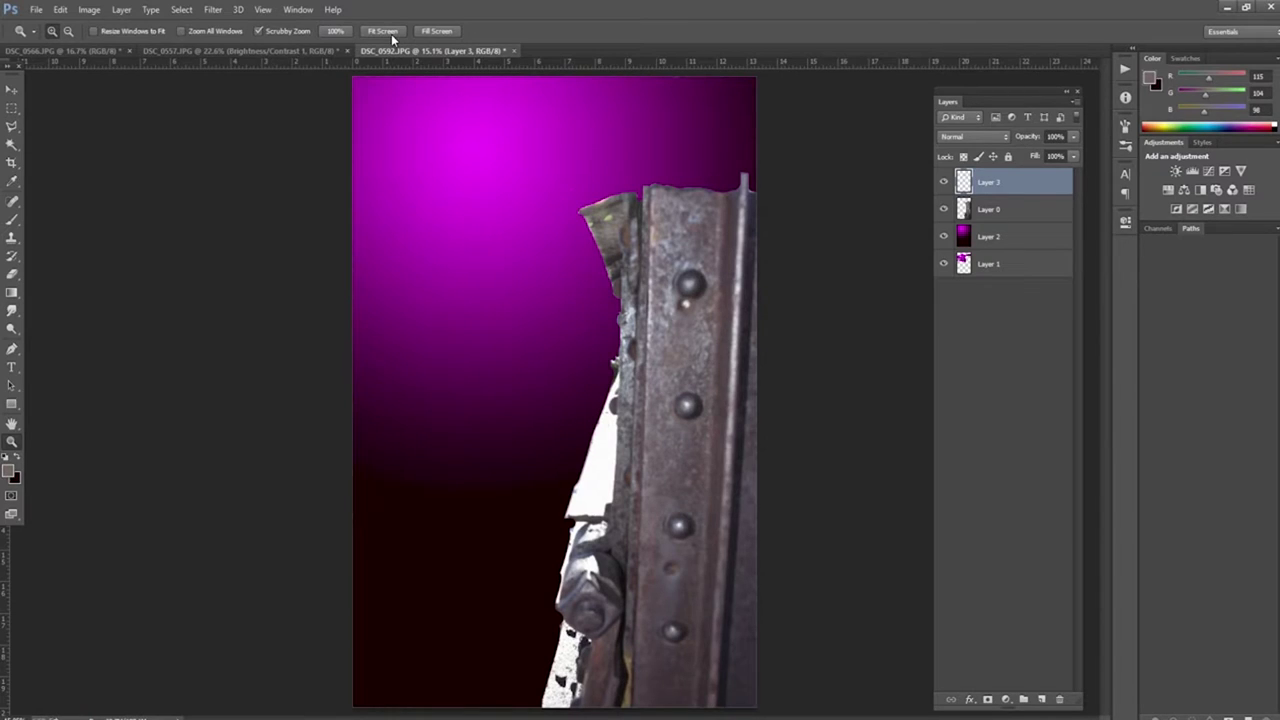
{"action": "key", "text": "b"}
{"action": "left_click_drag", "start_coordinate": [605, 362], "coordinate": [690, 277]}
{"action": "mouse_move", "coordinate": [506, 280]}
{"action": "left_mouse_down"}
{"action": "mouse_move", "coordinate": [576, 306]}
{"action": "mouse_move", "coordinate": [630, 468]}
{"action": "left_mouse_up"}
{"action": "mouse_move", "coordinate": [605, 368]}
{"action": "left_mouse_down"}
{"action": "mouse_move", "coordinate": [702, 290]}
{"action": "mouse_move", "coordinate": [690, 360]}
{"action": "mouse_move", "coordinate": [700, 420]}
{"action": "mouse_move", "coordinate": [590, 456]}
{"action": "left_mouse_up"}
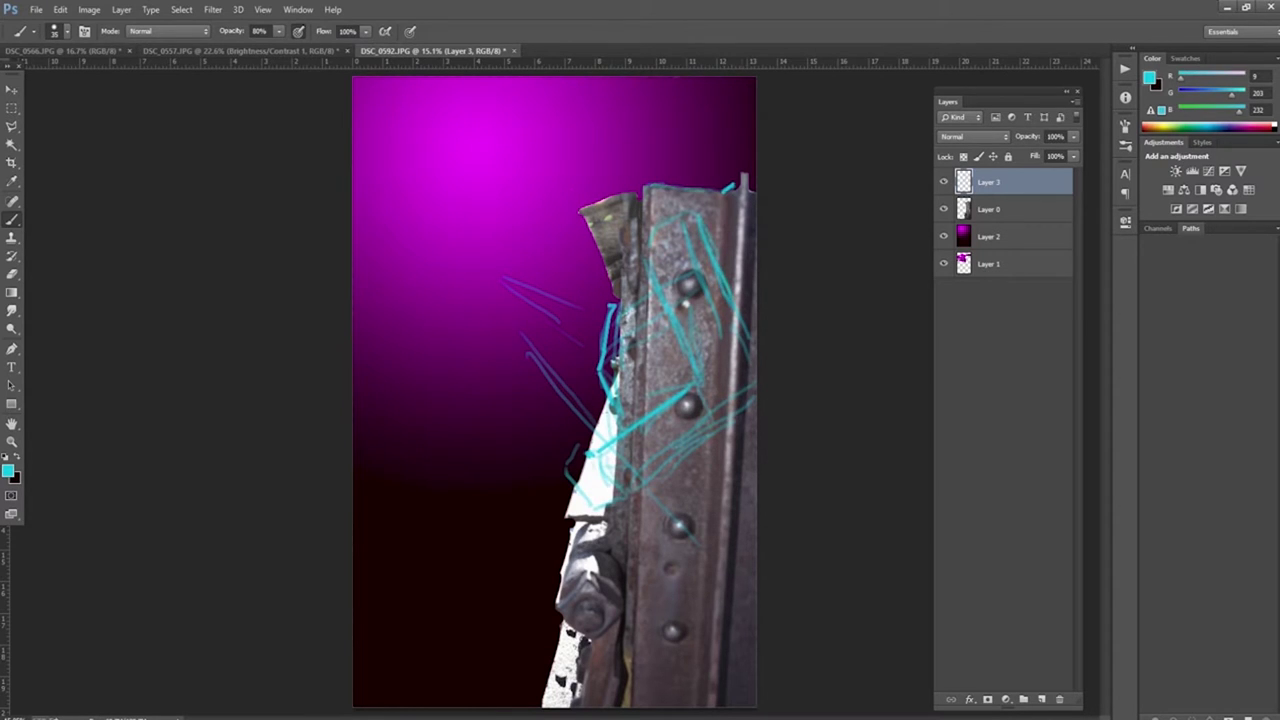
Step: Undo the cyan guide strokes
{"action": "key", "text": "ctrl+alt+z"}
{"action": "key", "text": "ctrl+alt+z"}
{"action": "key", "text": "ctrl+alt+z"}
{"action": "key", "text": "ctrl+alt+z"}
{"action": "key", "text": "ctrl+alt+z"}
Step: Copy a lassoed section of the riveted beam to a new layer and transform it into a smaller, tilted piece
{"action": "key", "text": "l"}
{"action": "mouse_move", "coordinate": [638, 460]}
{"action": "left_mouse_down"}
{"action": "mouse_move", "coordinate": [728, 257]}
{"action": "mouse_move", "coordinate": [714, 300]}
{"action": "mouse_move", "coordinate": [657, 457]}
{"action": "mouse_move", "coordinate": [709, 248]}
{"action": "left_mouse_up"}
{"action": "key", "text": "ctrl+j"}
{"action": "key", "text": "ctrl+t"}
{"action": "key", "text": "Return"}
Step: Scale the copied beam piece on Layer 4 to 152.66% and rotate it 71.18° to cross the upright beam
{"action": "key", "text": "s"}
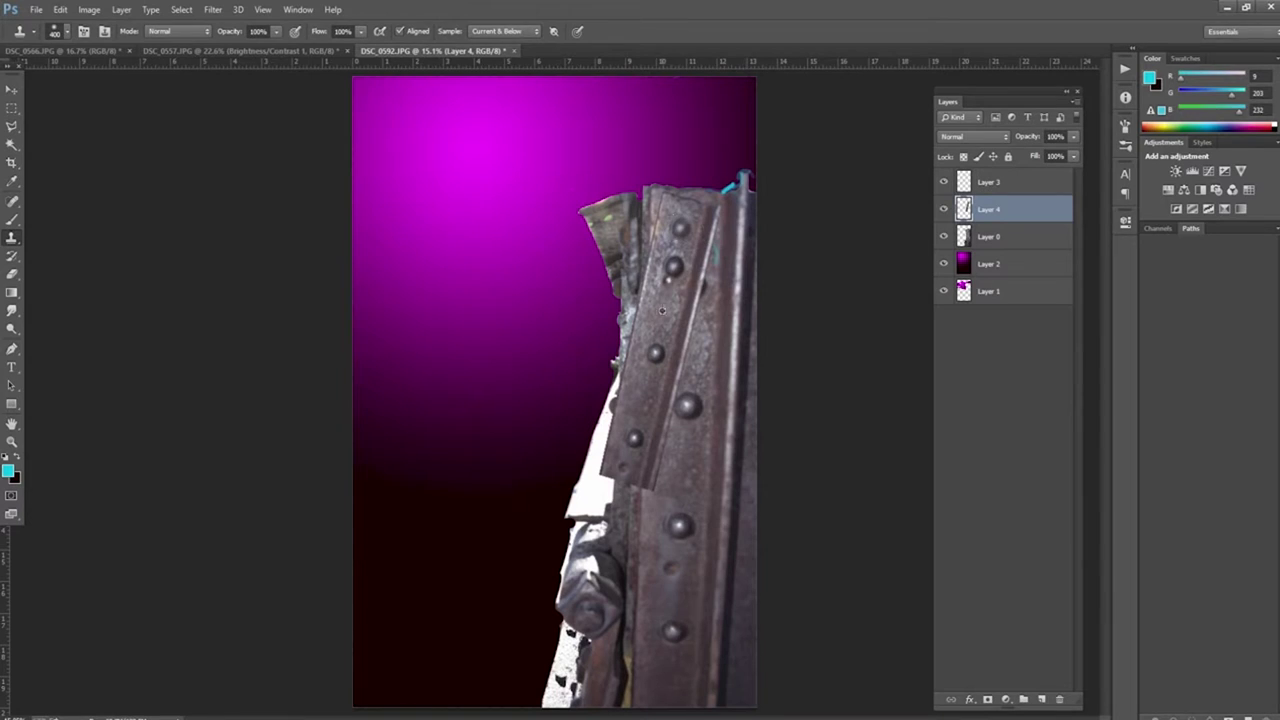
{"action": "key", "text": "alt+bracketleft"}
{"action": "key", "text": "e"}
{"action": "key", "text": "alt+bracketright"}
{"action": "key", "text": "alt+bracketright"}
{"action": "key", "text": "alt+bracketleft"}
{"action": "key", "text": "ctrl+t"}
{"action": "left_click_drag", "start_coordinate": [660, 255], "coordinate": [690, 282]}
{"action": "left_click_drag", "start_coordinate": [770, 275], "coordinate": [584, 406]}
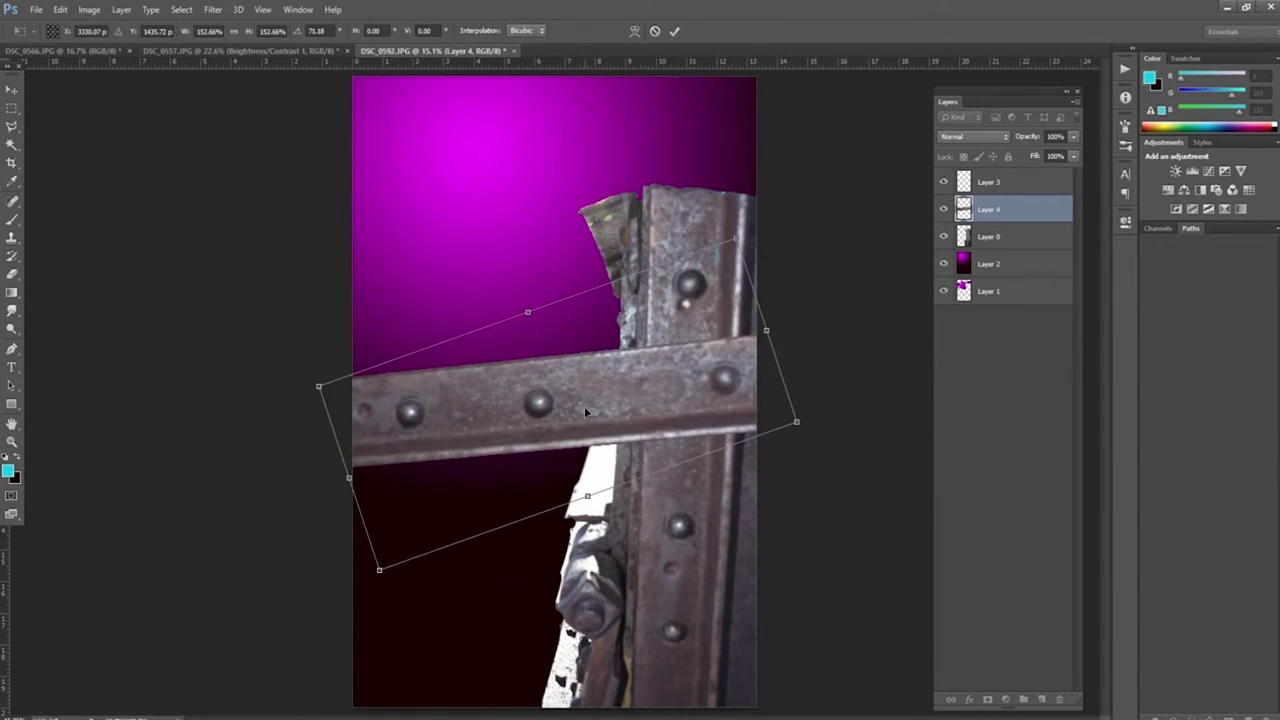
{"action": "key", "text": "Return"}
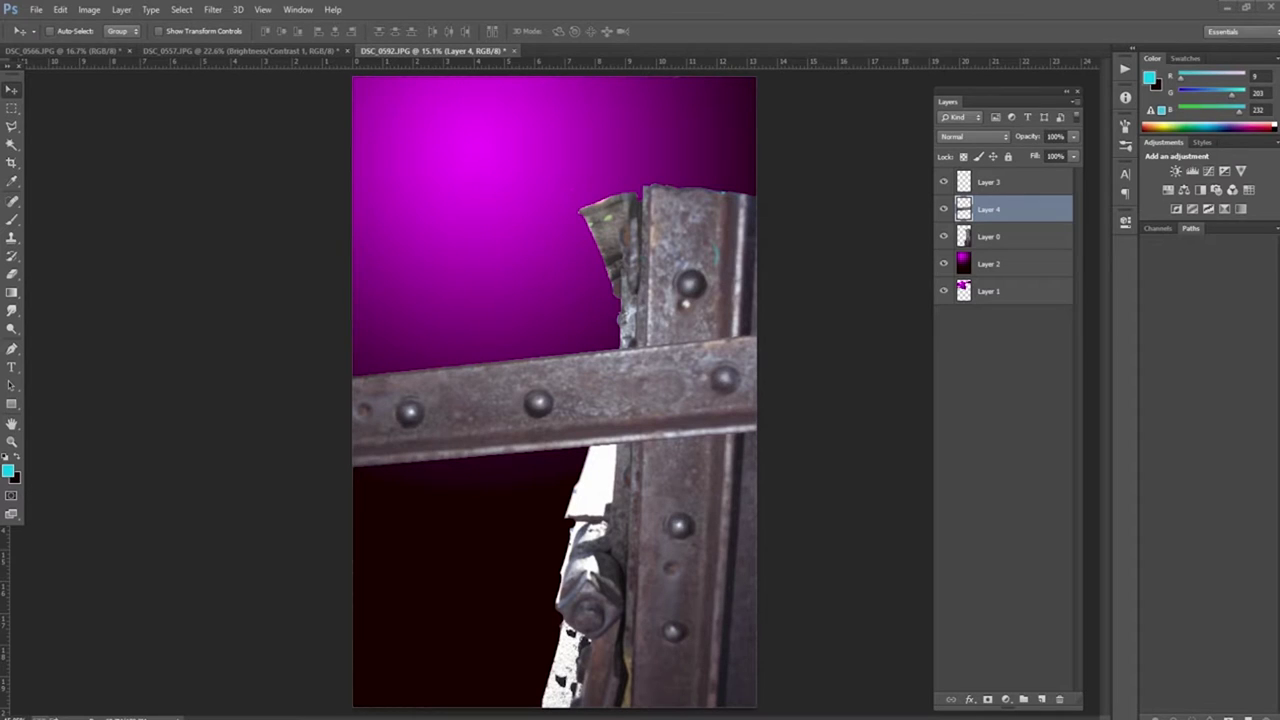
Step: Paste the copied image as a new layer, transform it over the crossing beams and bring it to the front
{"action": "key", "text": "ctrl+v"}
{"action": "key", "text": "ctrl+plus"}
{"action": "key", "text": "ctrl+plus"}
{"action": "key", "text": "ctrl+bracketleft"}
{"action": "key", "text": "ctrl+bracketleft"}
{"action": "key", "text": "ctrl+plus"}
{"action": "key", "text": "ctrl+t"}
{"action": "left_click_drag", "start_coordinate": [438, 445], "coordinate": [630, 295]}
{"action": "key", "text": "Return"}
{"action": "key", "text": "ctrl+shift+bracketright"}
Step: Erase the surplus around the pasted image with a progressively smaller eraser, keeping the dark bow-like piece on the crossbeam
{"action": "key", "text": "e"}
{"action": "mouse_move", "coordinate": [680, 240]}
{"action": "left_mouse_down"}
{"action": "mouse_move", "coordinate": [637, 262]}
{"action": "mouse_move", "coordinate": [555, 467]}
{"action": "mouse_move", "coordinate": [513, 497]}
{"action": "mouse_move", "coordinate": [433, 438]}
{"action": "mouse_move", "coordinate": [394, 373]}
{"action": "mouse_move", "coordinate": [487, 139]}
{"action": "mouse_move", "coordinate": [401, 312]}
{"action": "mouse_move", "coordinate": [436, 346]}
{"action": "mouse_move", "coordinate": [480, 287]}
{"action": "mouse_move", "coordinate": [495, 460]}
{"action": "left_mouse_up"}
{"action": "key", "text": "bracketleft"}
{"action": "key", "text": "bracketleft"}
{"action": "key", "text": "bracketleft"}
{"action": "key", "text": "bracketleft"}
{"action": "mouse_move", "coordinate": [495, 160]}
{"action": "left_mouse_down"}
{"action": "mouse_move", "coordinate": [600, 220]}
{"action": "mouse_move", "coordinate": [592, 313]}
{"action": "mouse_move", "coordinate": [542, 448]}
{"action": "left_mouse_up"}
{"action": "key", "text": "z"}
{"action": "key", "text": "ctrl+minus"}
{"action": "key", "text": "ctrl+minus"}
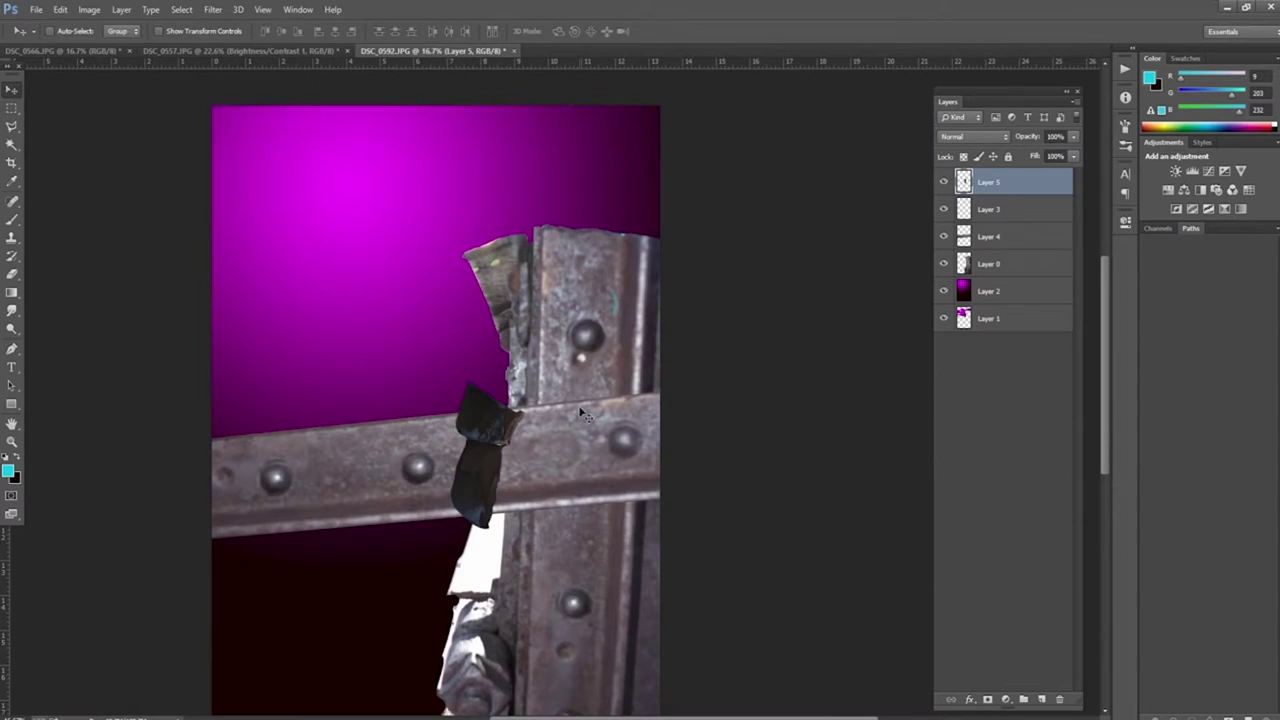
Step: Transform the dark bow-like piece to fit it on the crossbeam
{"action": "key", "text": "ctrl+plus"}
{"action": "key", "text": "ctrl+t"}
{"action": "mouse_move", "coordinate": [440, 325]}
{"action": "left_mouse_down"}
{"action": "mouse_move", "coordinate": [575, 360]}
{"action": "mouse_move", "coordinate": [566, 440]}
{"action": "mouse_move", "coordinate": [540, 425]}
{"action": "mouse_move", "coordinate": [490, 428]}
{"action": "left_mouse_up"}
{"action": "key", "text": "Return"}
{"action": "key", "text": "b"}
{"action": "left_click", "coordinate": [552, 424], "text": "alt"}
{"action": "key", "text": "e"}
Step: Save the layered beam composite
{"action": "left_click", "coordinate": [36, 9]}
{"action": "left_click", "coordinate": [75, 180]}
{"action": "key", "text": "Return"}
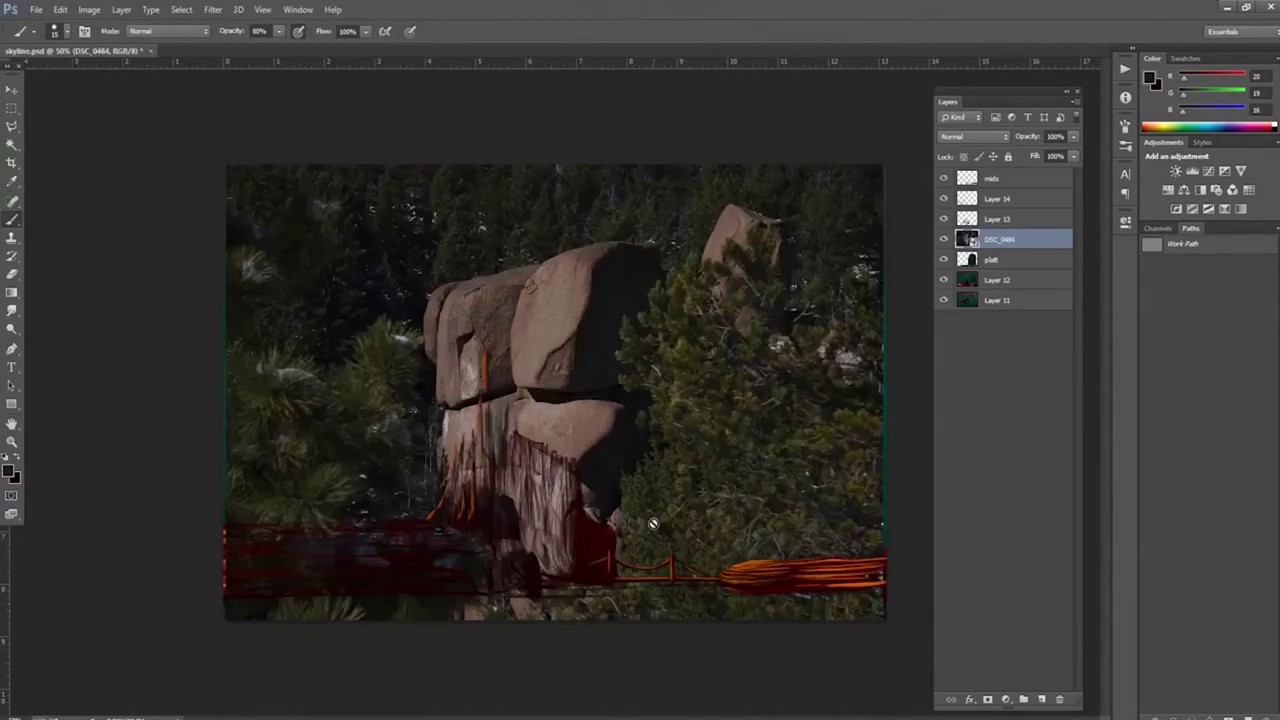
Step: Open a photo as a separate document and save it as fuards.jpg
{"action": "key", "text": "ctrl+o"}
{"action": "key", "text": "Down"}
{"action": "key", "text": "Down"}
{"action": "left_click", "coordinate": [843, 608]}
{"action": "left_click", "coordinate": [36, 9]}
{"action": "left_click", "coordinate": [100, 183]}
{"action": "type", "text": "guards"}
{"action": "key", "text": "Return"}
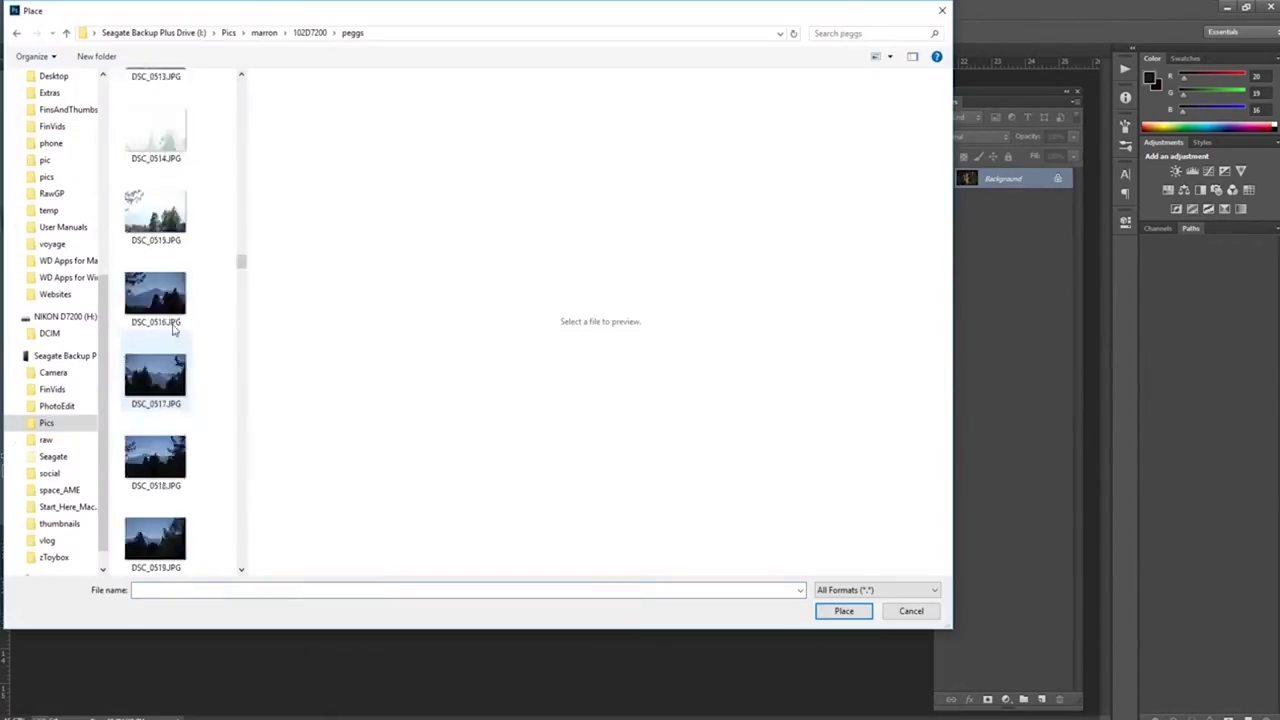
Step: Place the misty mountain photo DSC_0541 as a layer above the background of fuards.jpg
{"action": "left_click", "coordinate": [191, 277]}
{"action": "left_click", "coordinate": [843, 608]}
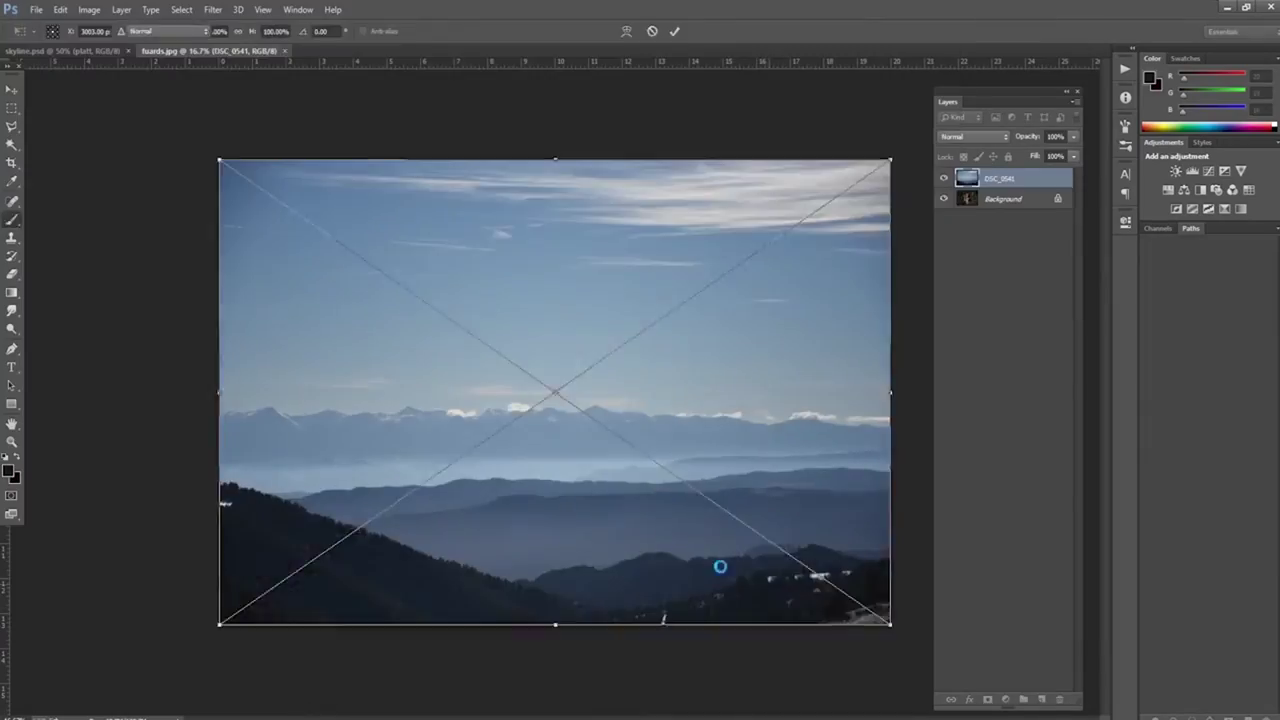
{"action": "key", "text": "Return"}
{"action": "key", "text": "z"}
{"action": "left_click", "coordinate": [578, 449]}
{"action": "left_click", "coordinate": [608, 522]}
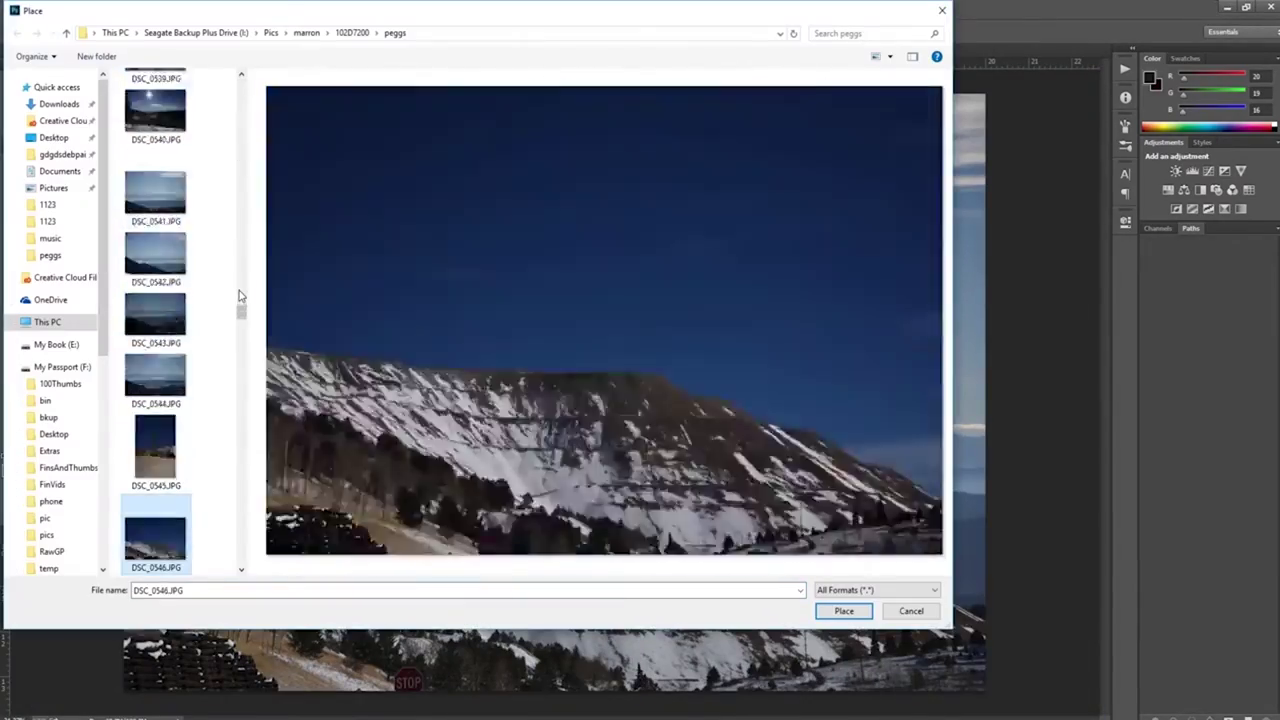
Step: Place the riveted beam photo DSC_0592.JPG into the mountain landscape
{"action": "key", "text": "Down"}
{"action": "key", "text": "Down"}
{"action": "key", "text": "Down"}
{"action": "key", "text": "Down"}
{"action": "key", "text": "Down"}
{"action": "key", "text": "Down"}
{"action": "key", "text": "Down"}
{"action": "key", "text": "Down"}
{"action": "key", "text": "Down"}
{"action": "key", "text": "Down"}
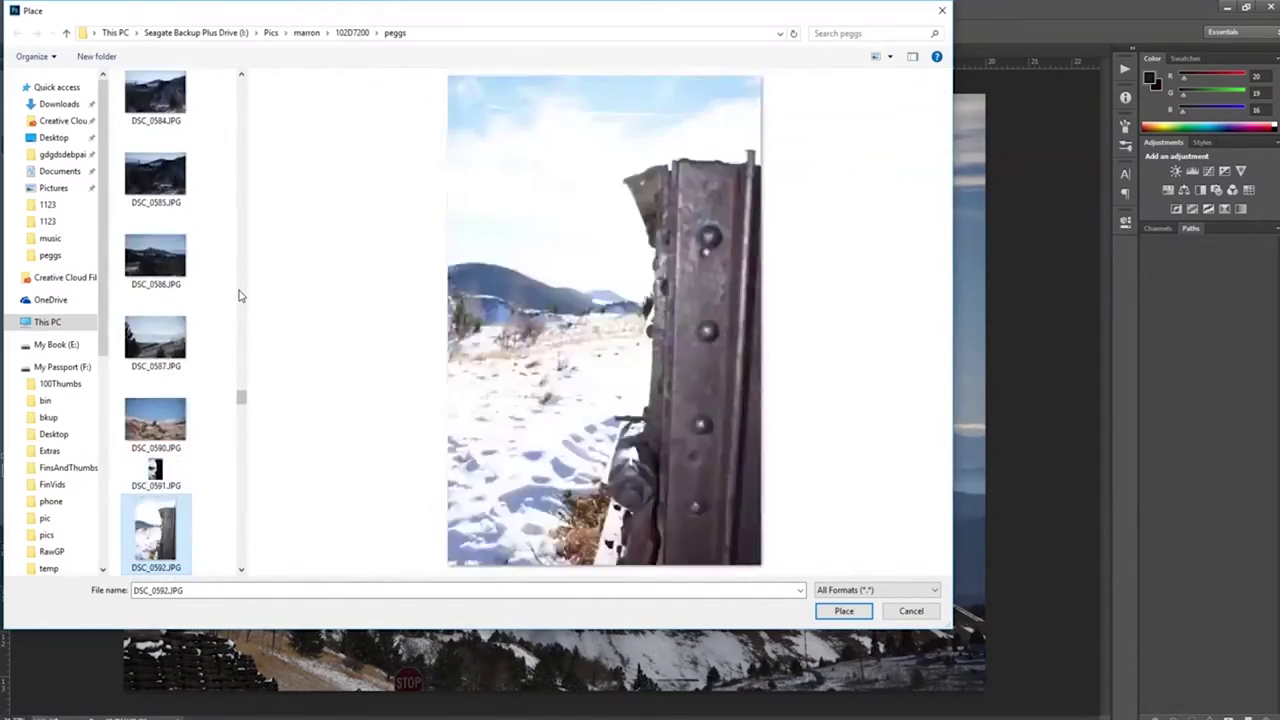
{"action": "key", "text": "Return"}
{"action": "key", "text": "Return"}
Step: Erase the sky and snow around the placed beam, and move the beam down over the mountainside's right end
{"action": "key", "text": "e"}
{"action": "mouse_move", "coordinate": [420, 130]}
{"action": "left_mouse_down"}
{"action": "mouse_move", "coordinate": [480, 150]}
{"action": "mouse_move", "coordinate": [486, 686]}
{"action": "mouse_move", "coordinate": [603, 378]}
{"action": "left_mouse_up"}
{"action": "left_click_drag", "start_coordinate": [580, 435], "coordinate": [545, 660]}
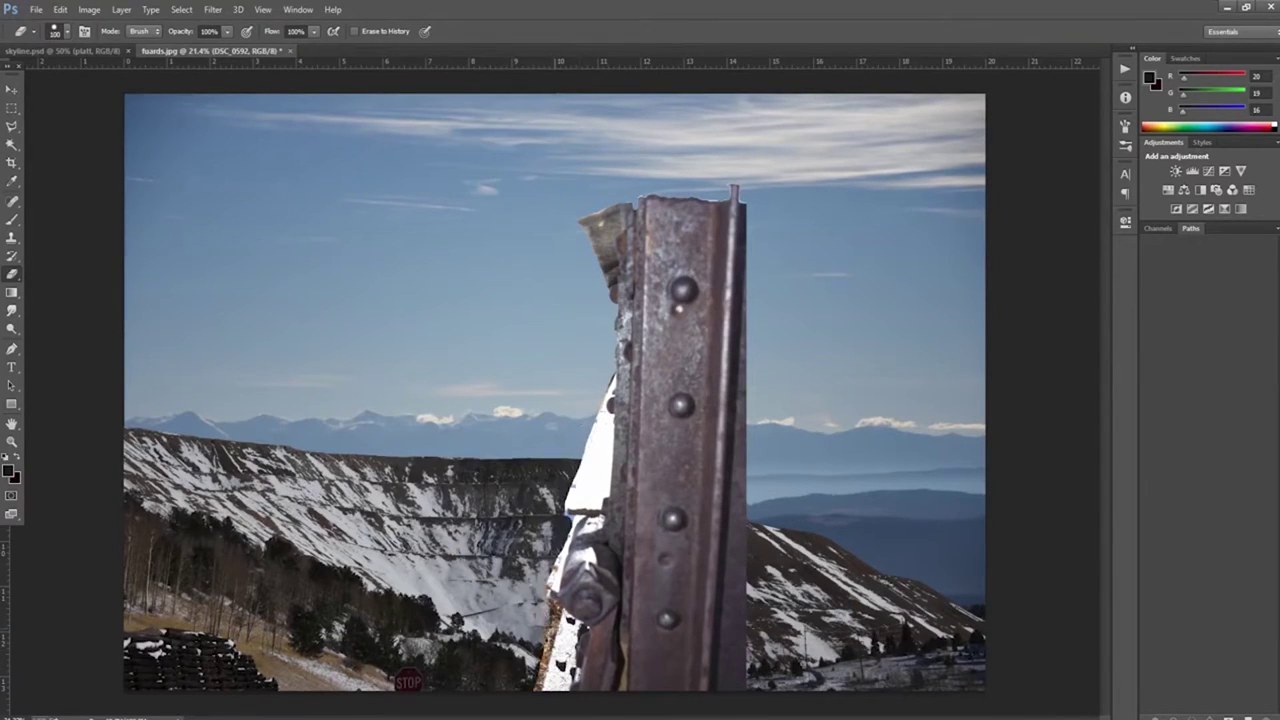
{"action": "left_click_drag", "start_coordinate": [681, 359], "coordinate": [808, 537]}
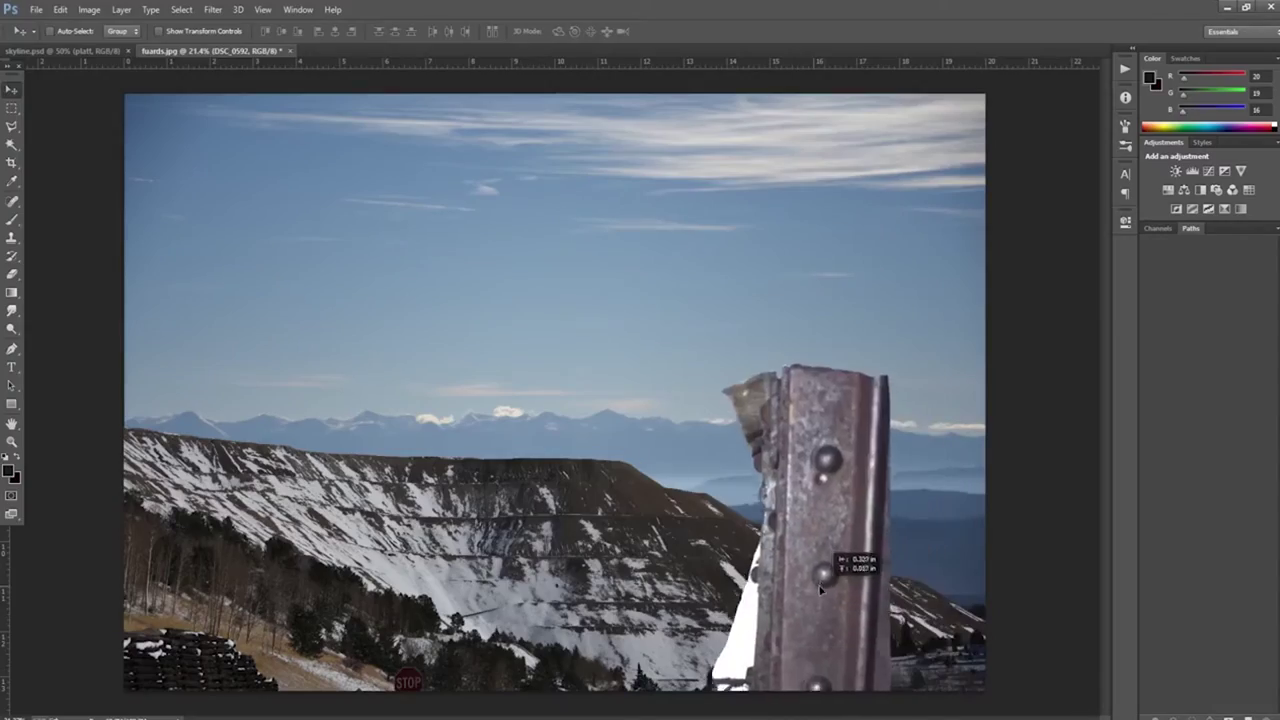
Step: Place the rock formation photo into the landscape and reposition it toward the beam
{"action": "left_click", "coordinate": [35, 9]}
{"action": "left_click", "coordinate": [106, 254]}
{"action": "key", "text": "Down"}
{"action": "key", "text": "Down"}
{"action": "key", "text": "Down"}
{"action": "key", "text": "Down"}
{"action": "key", "text": "Down"}
{"action": "key", "text": "Down"}
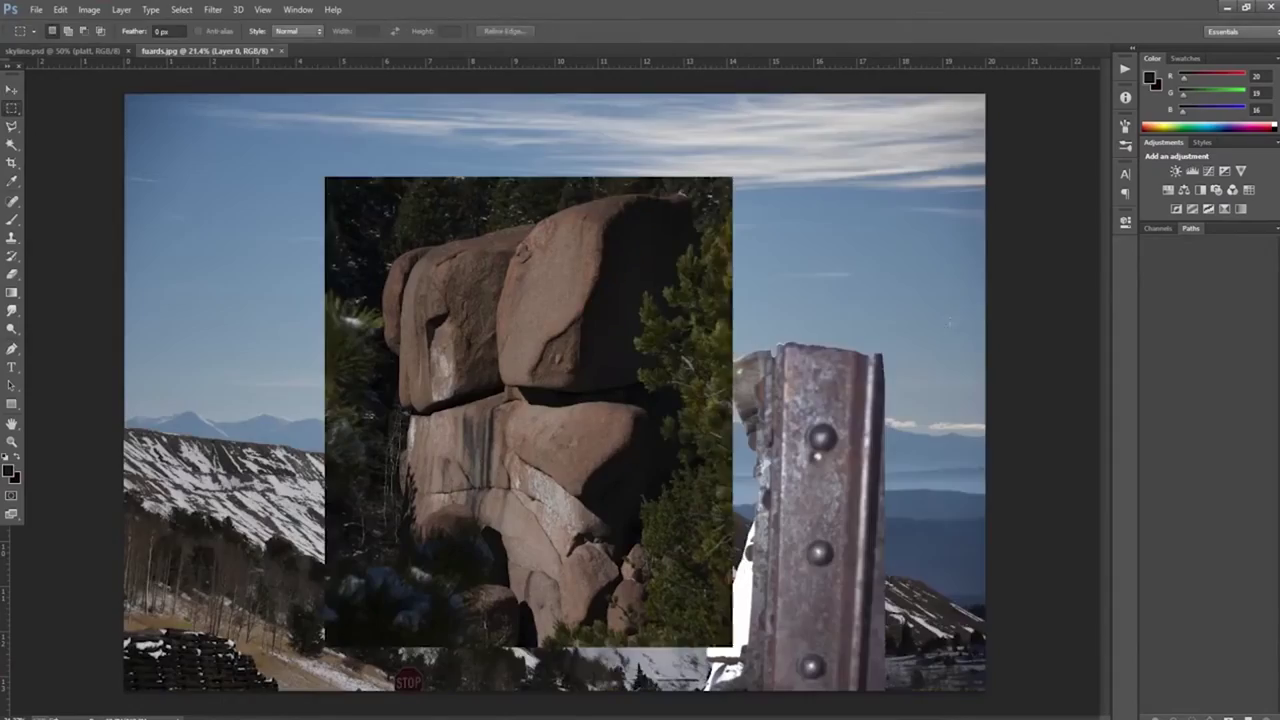
{"action": "left_click_drag", "start_coordinate": [437, 342], "coordinate": [716, 398]}
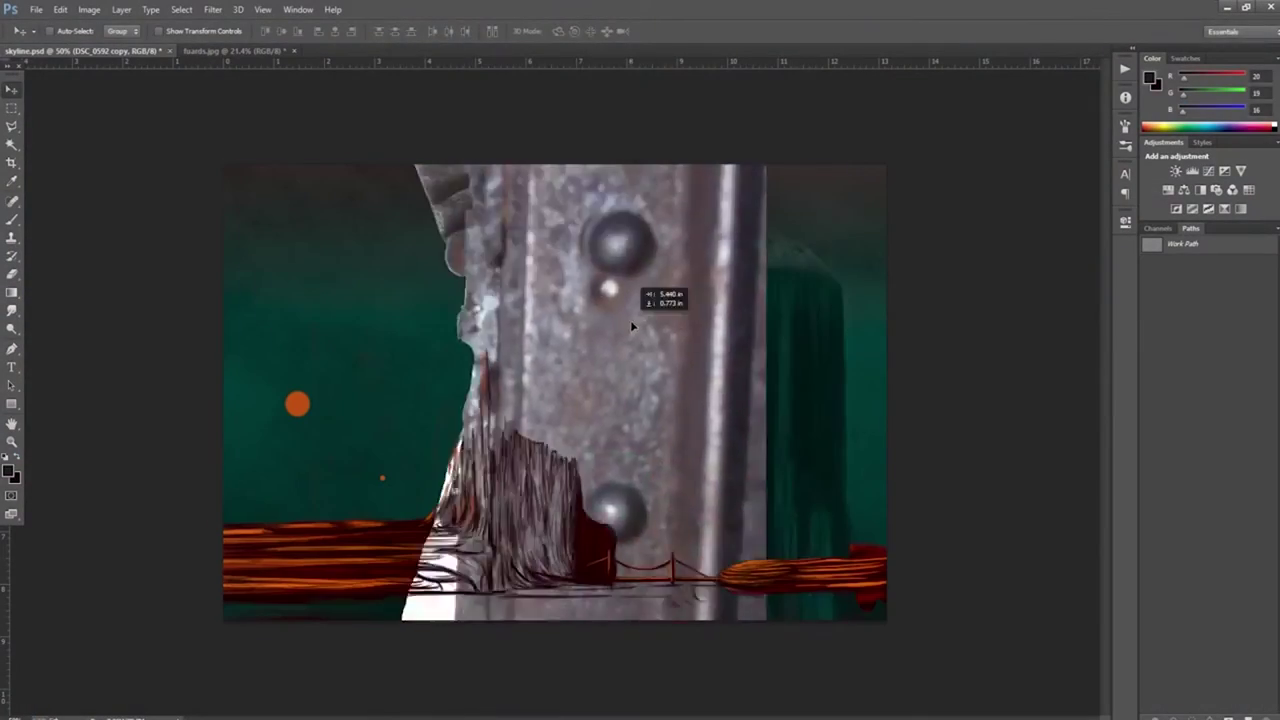
Step: Position the reduced beam and its cut-out riveted strip against the teal tower in skyline.psd
{"action": "left_click_drag", "start_coordinate": [634, 323], "coordinate": [800, 280]}
{"action": "key", "text": "Return"}
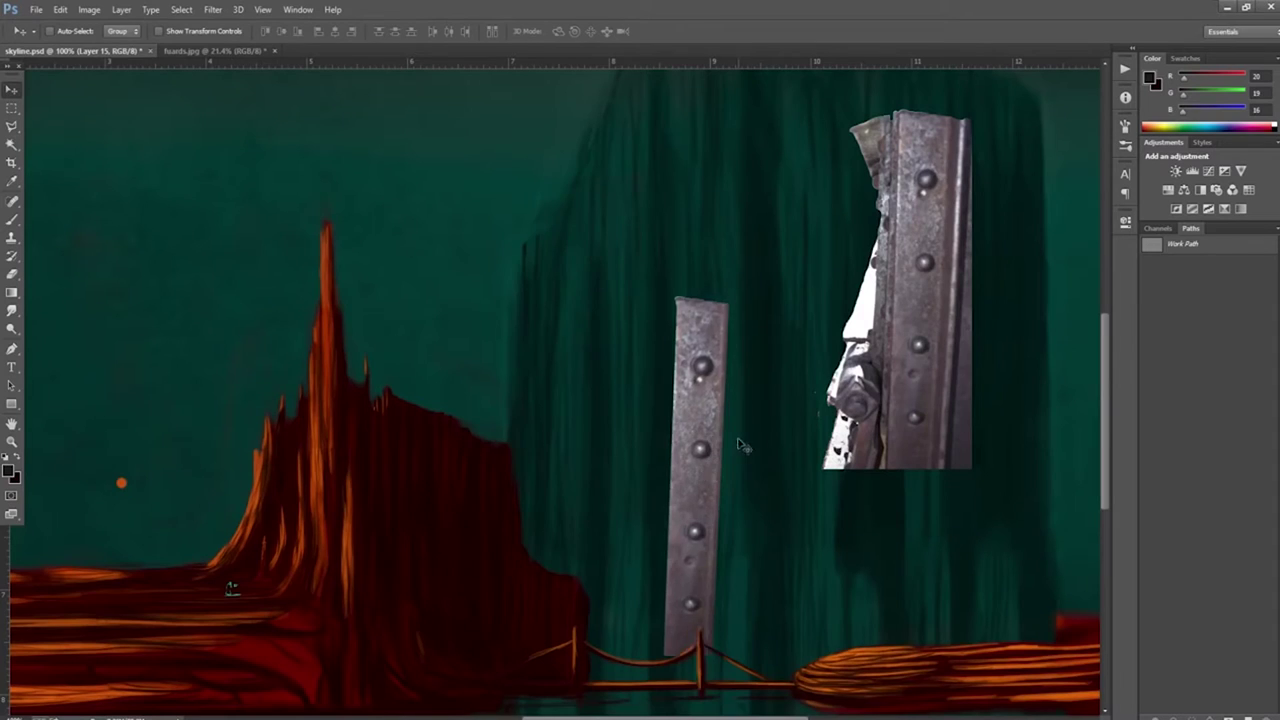
{"action": "left_click_drag", "start_coordinate": [905, 436], "coordinate": [735, 228]}
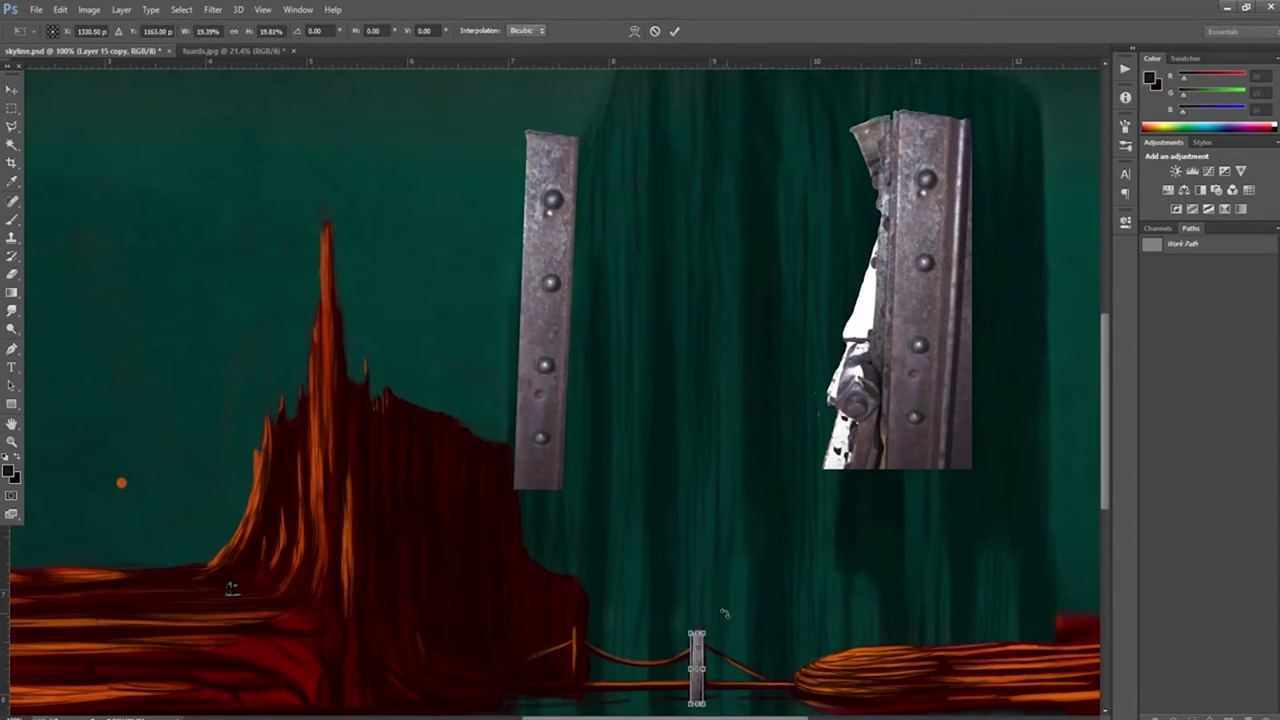
Step: Scale the riveted strip's copy to about 20% and fit it over the bridge's upright post
{"action": "key", "text": "z"}
{"action": "left_click", "coordinate": [700, 560]}
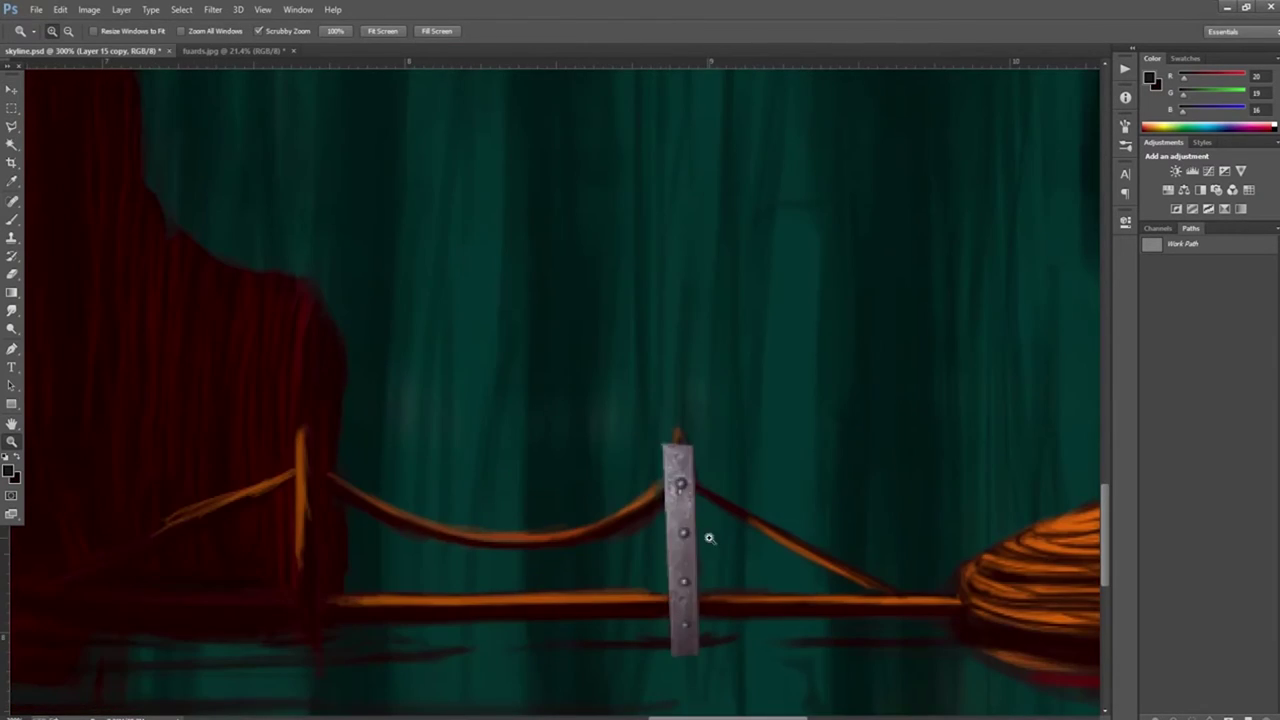
{"action": "left_click", "coordinate": [760, 407]}
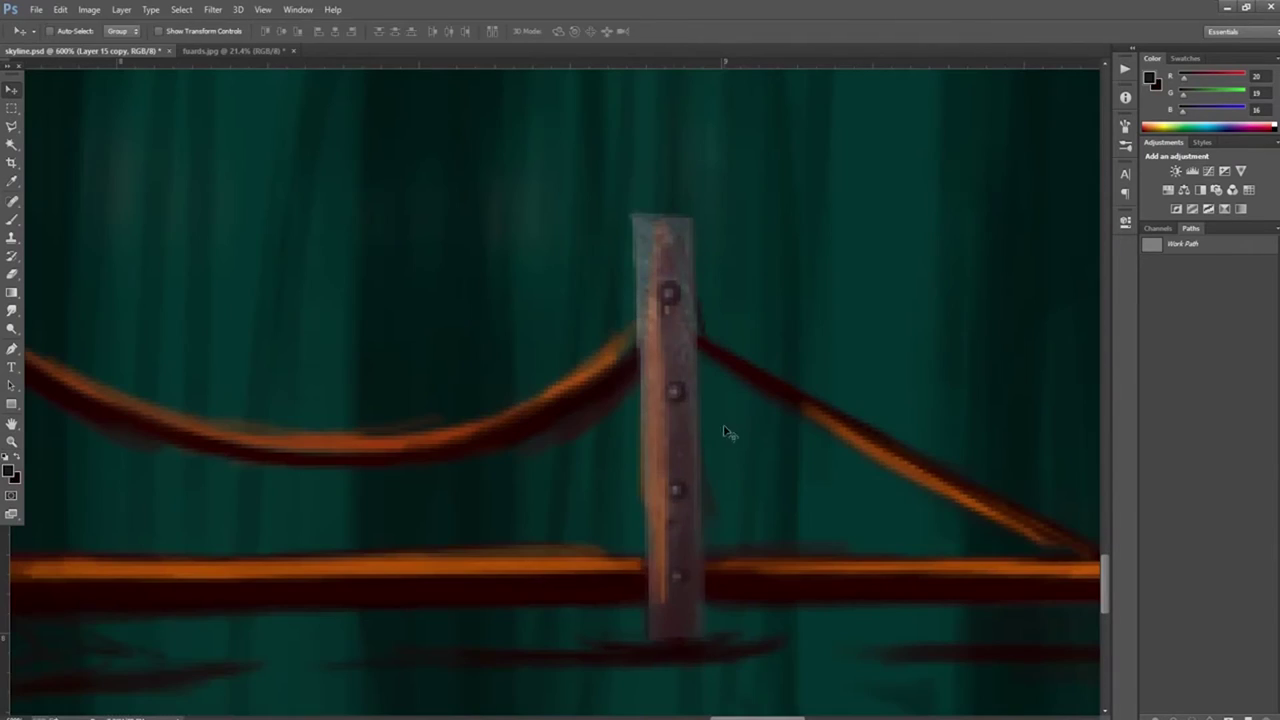
{"action": "key", "text": "ctrl+t"}
{"action": "key", "text": "Return"}
Step: Paint a pointed cap, dark red shading and rivet details on the bridge post with sampled colours at 80% opacity
{"action": "key", "text": "b"}
{"action": "left_click", "coordinate": [664, 218]}
{"action": "left_click", "coordinate": [658, 580], "text": "alt"}
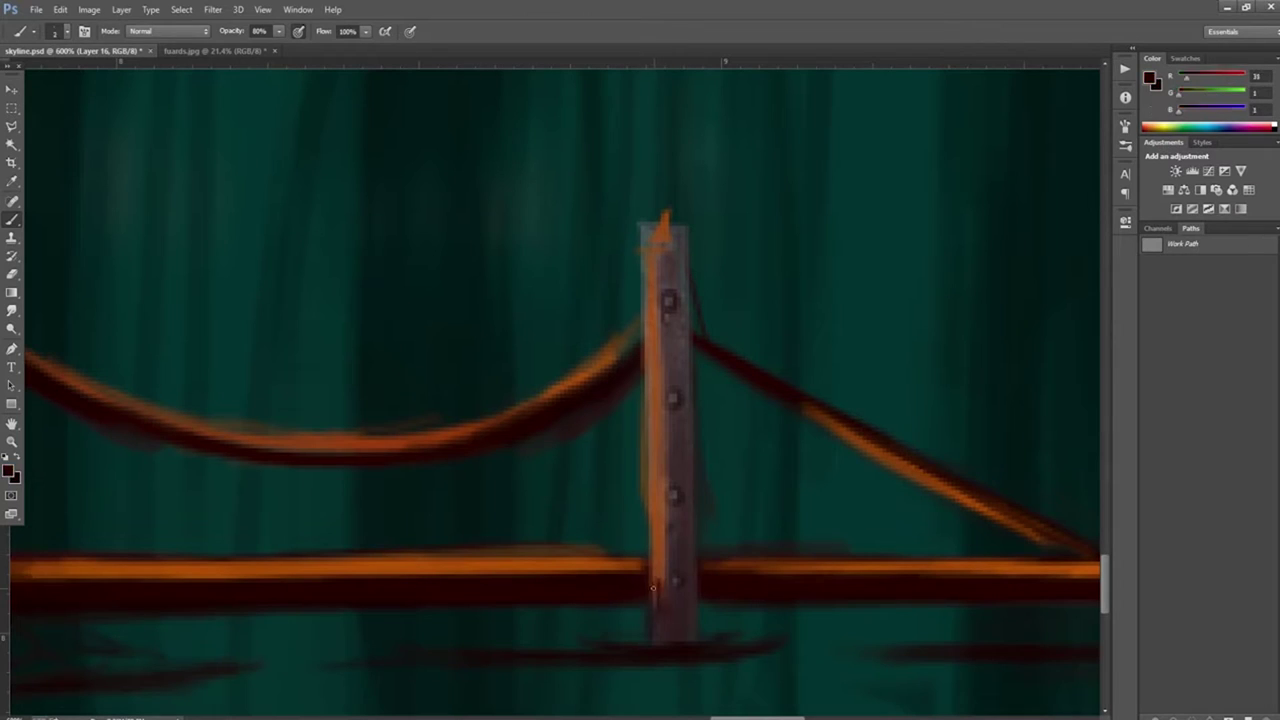
{"action": "left_click_drag", "start_coordinate": [689, 477], "coordinate": [676, 256]}
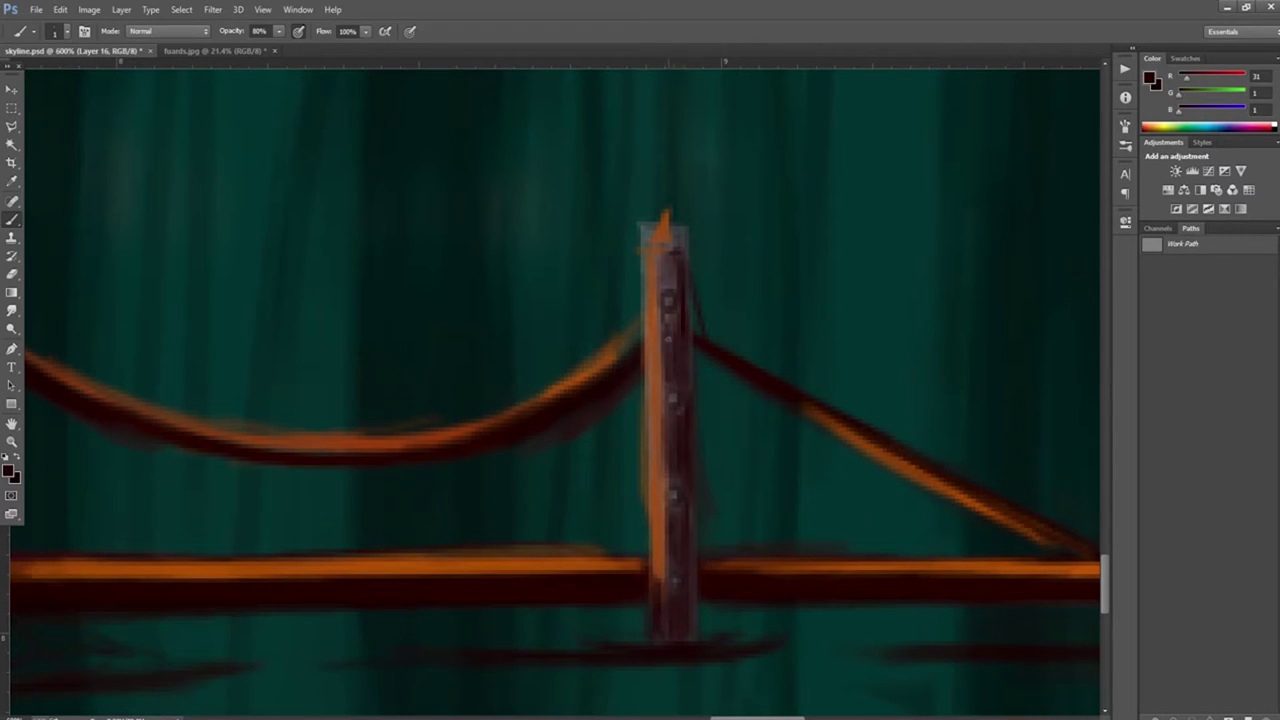
{"action": "left_click", "coordinate": [672, 398]}
{"action": "left_click", "coordinate": [673, 494]}
{"action": "left_click", "coordinate": [673, 494], "text": "alt"}
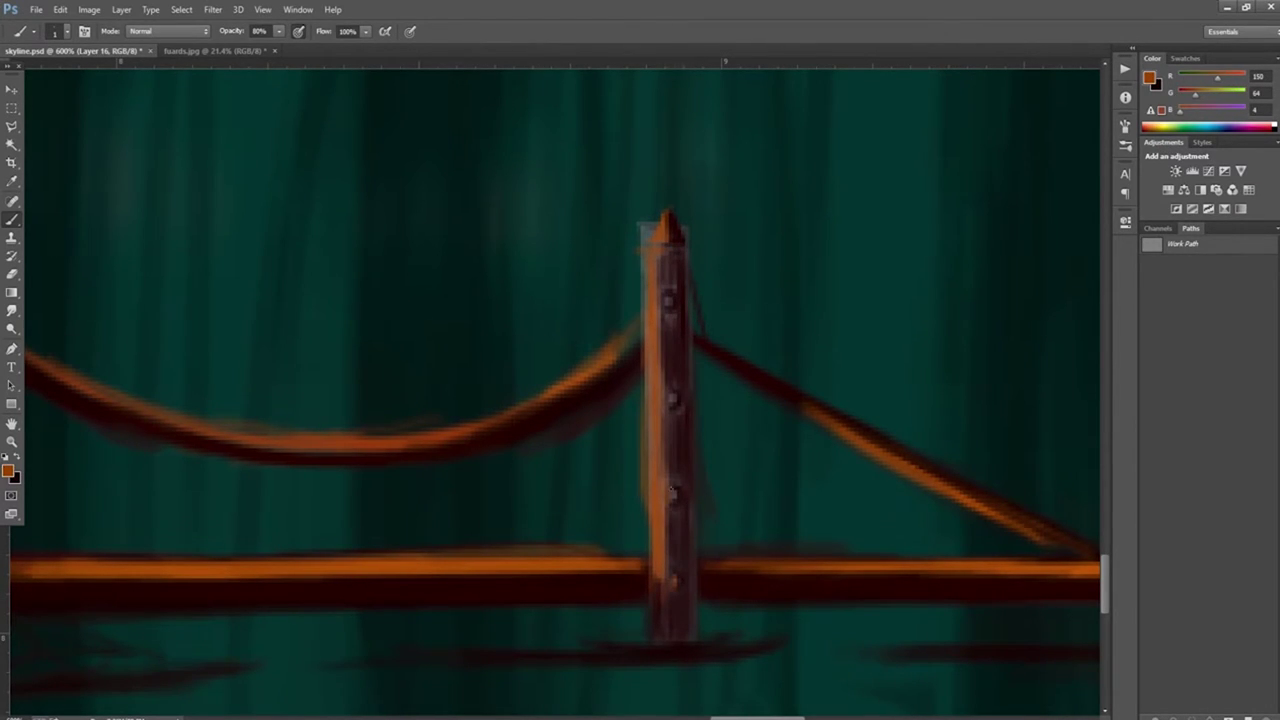
Step: Duplicate the painted bridge post and move the copy to the other end of the curved cable
{"action": "key", "text": "ctrl+j"}
{"action": "scroll", "coordinate": [358, 446], "scroll_direction": "down", "scroll_amount": 3}
{"action": "key", "text": "v"}
{"action": "left_click_drag", "start_coordinate": [514, 420], "coordinate": [135, 420]}
Step: Paint vertical suspender lines in orange and dark red between the straight sloping cable and the bridge deck
{"action": "scroll", "coordinate": [320, 457], "scroll_direction": "left", "scroll_amount": 3}
{"action": "scroll", "coordinate": [669, 354], "scroll_direction": "up", "scroll_amount": 4}
{"action": "key", "text": "b"}
{"action": "left_click_drag", "start_coordinate": [755, 462], "coordinate": [755, 482]}
{"action": "left_click_drag", "start_coordinate": [643, 418], "coordinate": [643, 472]}
{"action": "left_click_drag", "start_coordinate": [603, 394], "coordinate": [603, 472]}
{"action": "left_click_drag", "start_coordinate": [491, 332], "coordinate": [491, 460]}
{"action": "left_click_drag", "start_coordinate": [462, 302], "coordinate": [462, 455]}
{"action": "left_click_drag", "start_coordinate": [429, 340], "coordinate": [429, 426]}
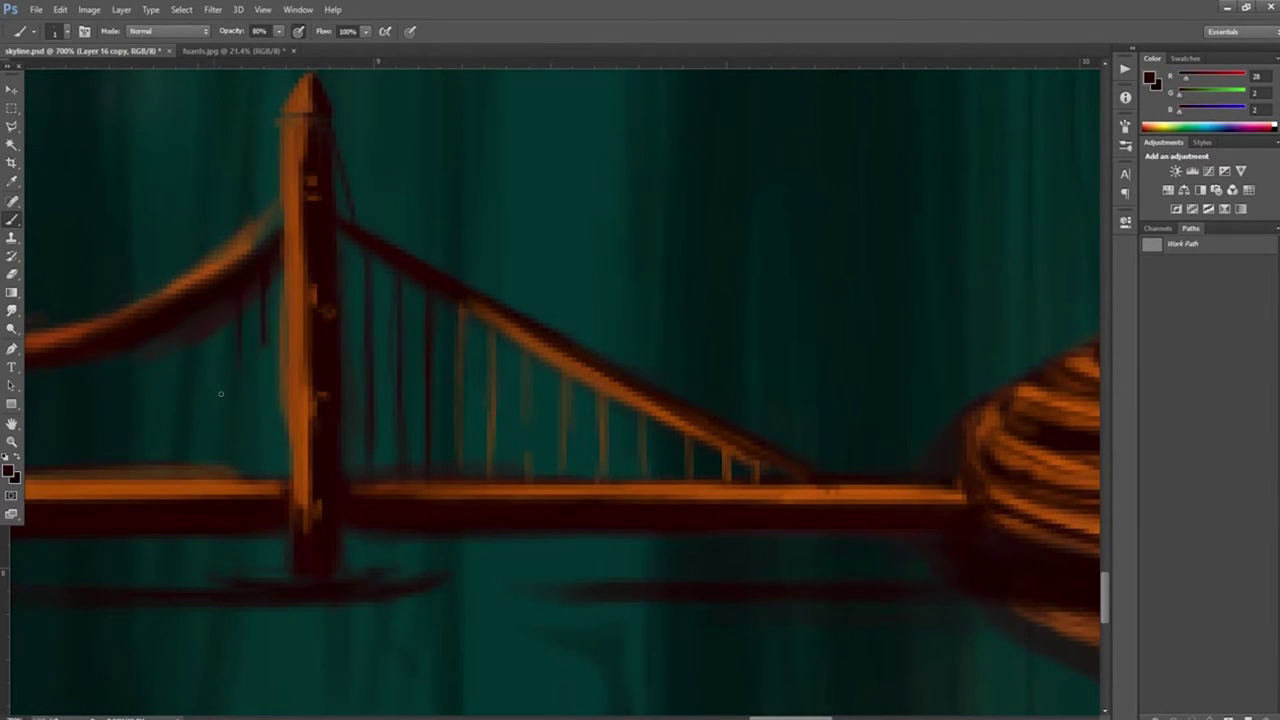
Step: Paint orange vertical suspender lines between the curved cable and the bridge deck
{"action": "left_click_drag", "start_coordinate": [261, 376], "coordinate": [261, 476]}
{"action": "left_click_drag", "start_coordinate": [213, 386], "coordinate": [213, 476]}
{"action": "left_click_drag", "start_coordinate": [161, 382], "coordinate": [161, 470]}
{"action": "left_click_drag", "start_coordinate": [77, 398], "coordinate": [77, 476]}
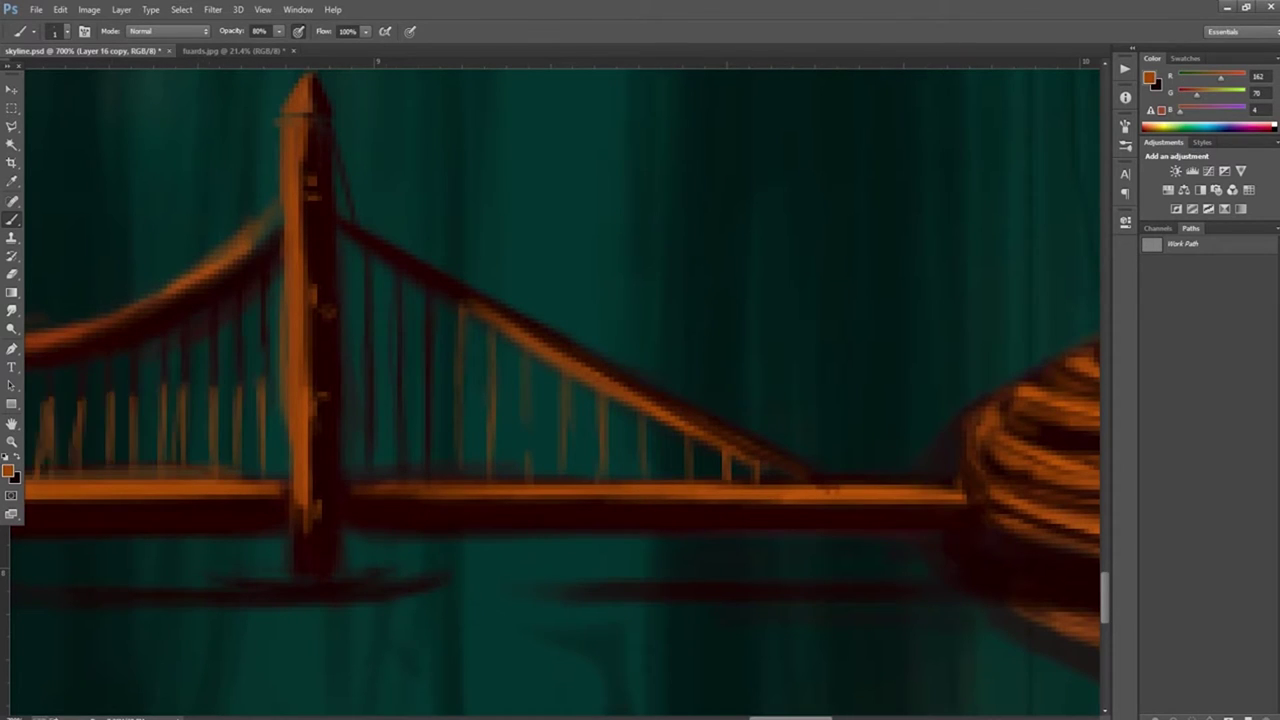
Step: Extend the row of orange suspender lines under the curved cable towards the post in front of the red cliff
{"action": "scroll", "coordinate": [60, 450], "scroll_direction": "left", "scroll_amount": 5}
{"action": "left_click_drag", "start_coordinate": [795, 368], "coordinate": [795, 468]}
{"action": "left_click_drag", "start_coordinate": [736, 372], "coordinate": [736, 474]}
{"action": "left_click_drag", "start_coordinate": [632, 372], "coordinate": [632, 480]}
{"action": "left_click_drag", "start_coordinate": [597, 362], "coordinate": [597, 480]}
{"action": "left_click_drag", "start_coordinate": [560, 358], "coordinate": [560, 484]}
{"action": "left_click_drag", "start_coordinate": [527, 352], "coordinate": [527, 464]}
{"action": "mouse_move", "coordinate": [362, 264]}
{"action": "left_mouse_down"}
{"action": "mouse_move", "coordinate": [510, 337]}
{"action": "mouse_move", "coordinate": [460, 304]}
{"action": "mouse_move", "coordinate": [589, 352]}
{"action": "mouse_move", "coordinate": [758, 354]}
{"action": "mouse_move", "coordinate": [985, 285]}
{"action": "left_mouse_up"}
{"action": "key", "text": "ctrl+z"}
{"action": "left_click_drag", "start_coordinate": [496, 342], "coordinate": [496, 470]}
{"action": "left_click_drag", "start_coordinate": [464, 326], "coordinate": [464, 480]}
{"action": "left_click_drag", "start_coordinate": [422, 310], "coordinate": [422, 480]}
{"action": "left_click_drag", "start_coordinate": [394, 300], "coordinate": [394, 484]}
{"action": "key", "text": "x"}
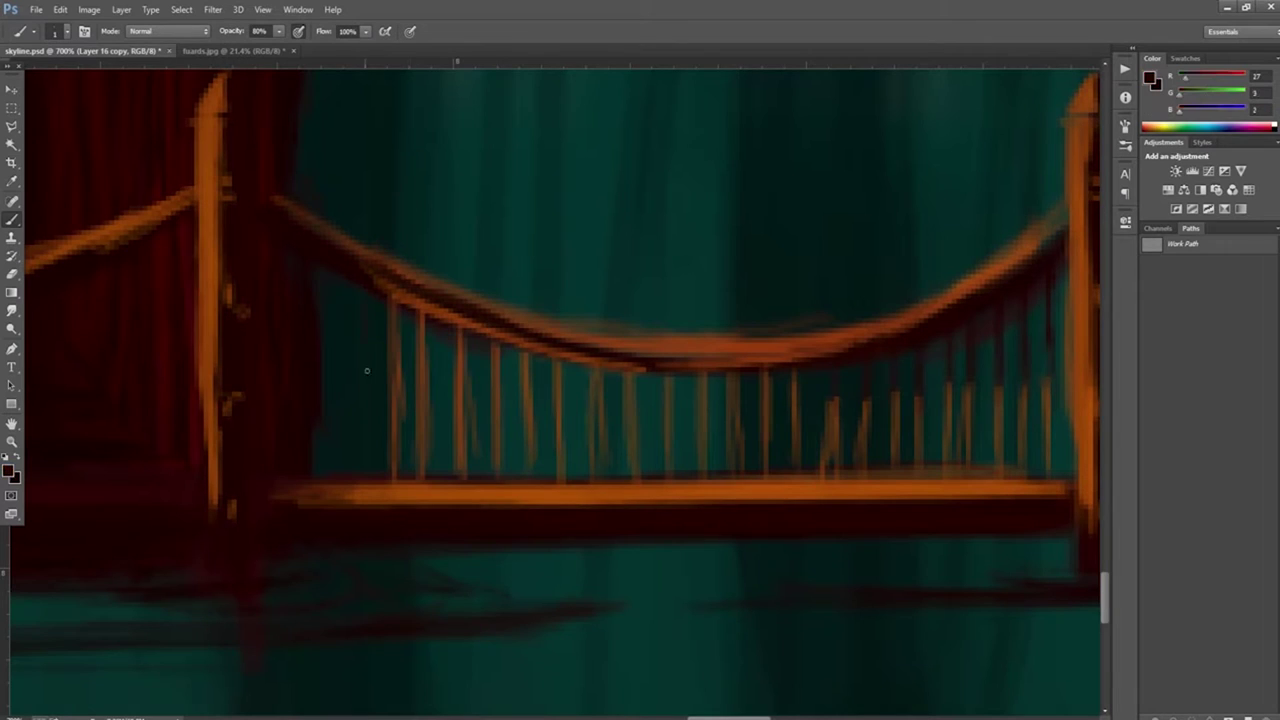
Step: Paint orange suspender lines of decreasing length under the sloping cable in front of the red cliff
{"action": "scroll", "coordinate": [334, 372], "scroll_direction": "left", "scroll_amount": 3}
{"action": "key", "text": "x"}
{"action": "left_click_drag", "start_coordinate": [547, 205], "coordinate": [547, 390]}
{"action": "left_click_drag", "start_coordinate": [509, 222], "coordinate": [509, 362]}
{"action": "left_click_drag", "start_coordinate": [471, 240], "coordinate": [471, 374]}
{"action": "left_click_drag", "start_coordinate": [437, 254], "coordinate": [437, 360]}
{"action": "mouse_move", "coordinate": [412, 274]}
{"action": "left_mouse_down"}
{"action": "mouse_move", "coordinate": [412, 358]}
{"action": "mouse_move", "coordinate": [665, 348]}
{"action": "mouse_move", "coordinate": [638, 470]}
{"action": "left_mouse_up"}
{"action": "key", "text": "x"}
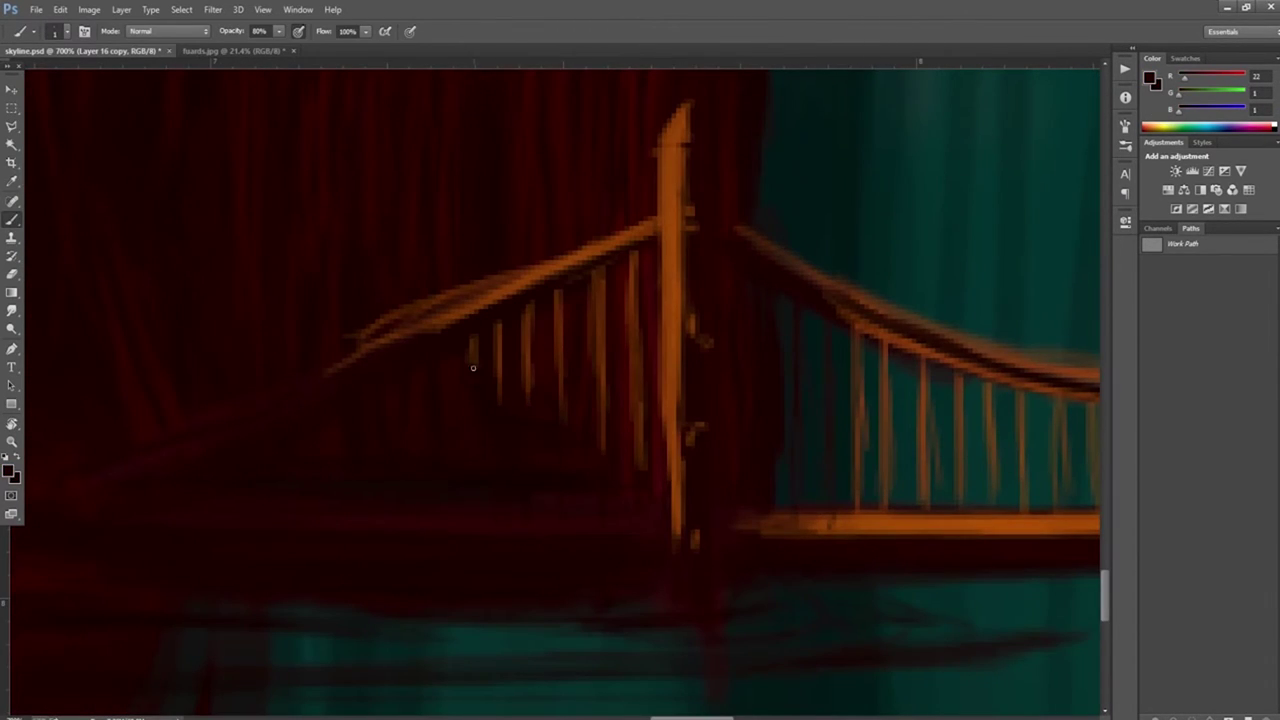
Step: Merge the bridge layer down and erase the blurry excess paint along the upper edge of the curved cable
{"action": "key", "text": "ctrl+e"}
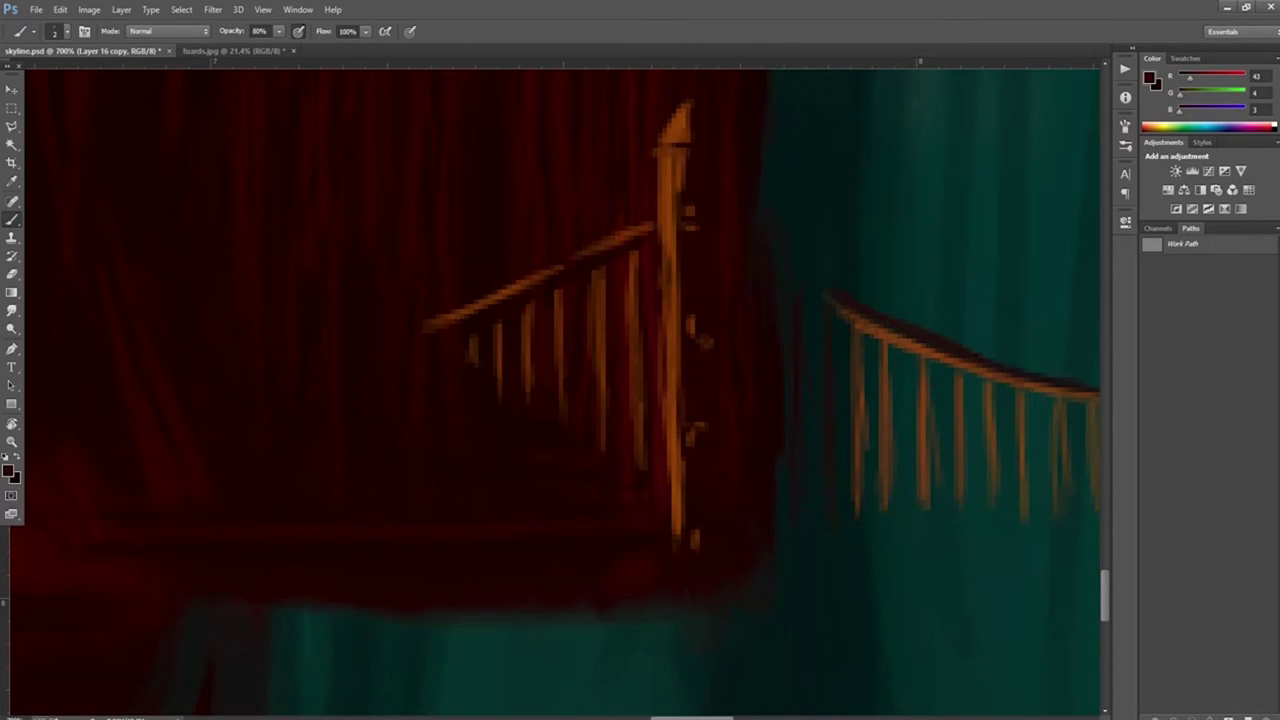
{"action": "key", "text": "e"}
{"action": "scroll", "coordinate": [456, 326], "scroll_direction": "right", "scroll_amount": 5}
{"action": "left_click_drag", "start_coordinate": [456, 326], "coordinate": [749, 371]}
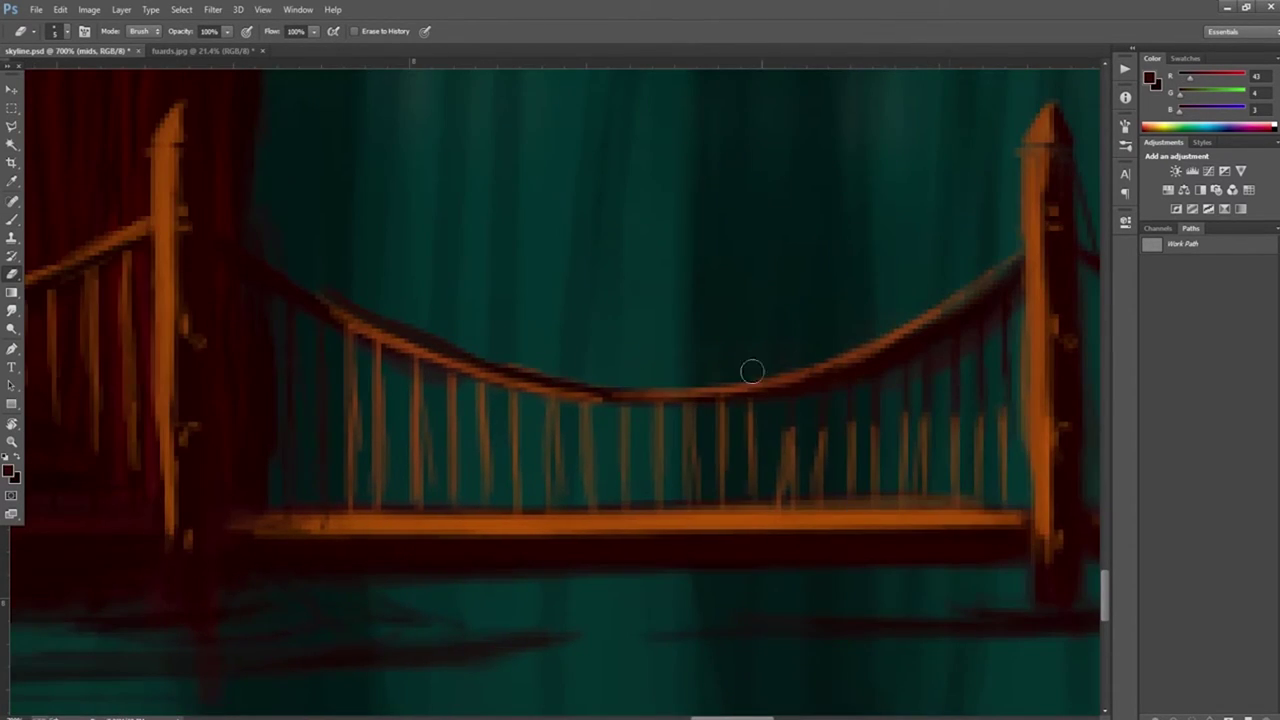
Step: Paint dark shading under the bridge deck and dark reflection streaks in the water with colours sampled from the scene
{"action": "scroll", "coordinate": [760, 350], "scroll_direction": "right", "scroll_amount": 3}
{"action": "scroll", "coordinate": [971, 497], "scroll_direction": "right", "scroll_amount": 5}
{"action": "scroll", "coordinate": [711, 510], "scroll_direction": "right", "scroll_amount": 10}
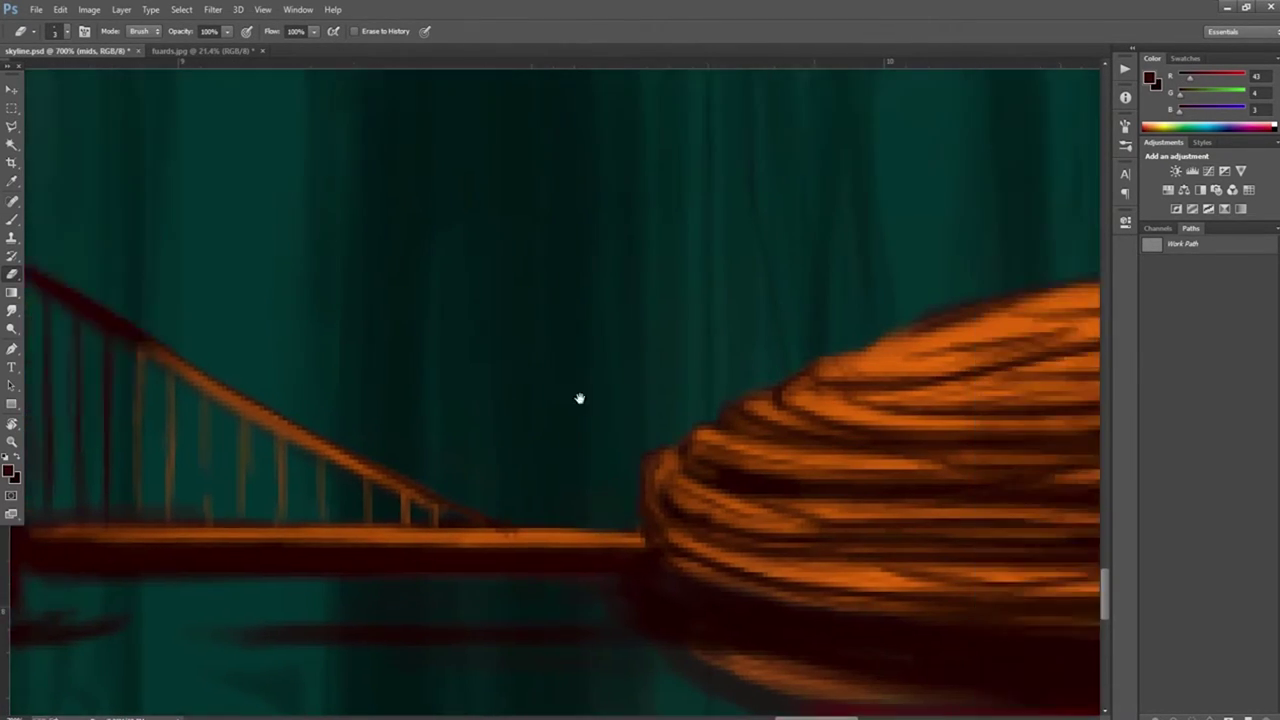
{"action": "scroll", "coordinate": [231, 297], "scroll_direction": "right", "scroll_amount": 5}
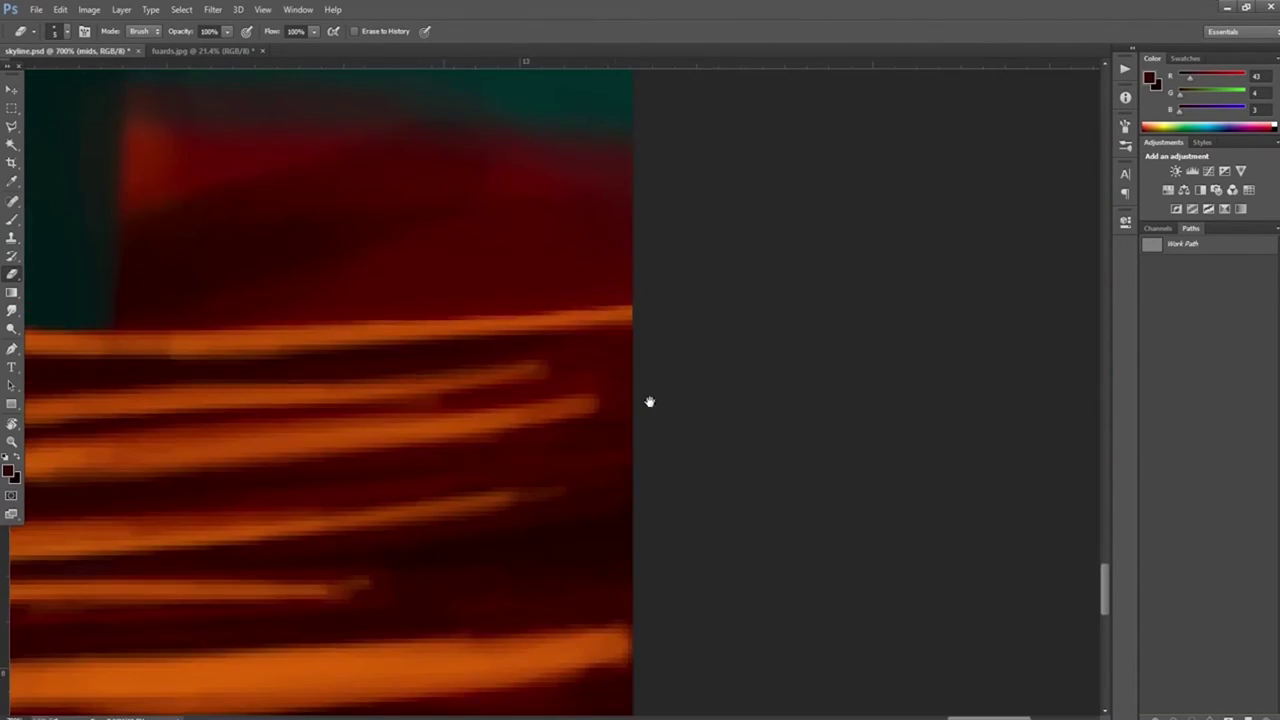
{"action": "key", "text": "b"}
{"action": "scroll", "coordinate": [674, 423], "scroll_direction": "left", "scroll_amount": 15}
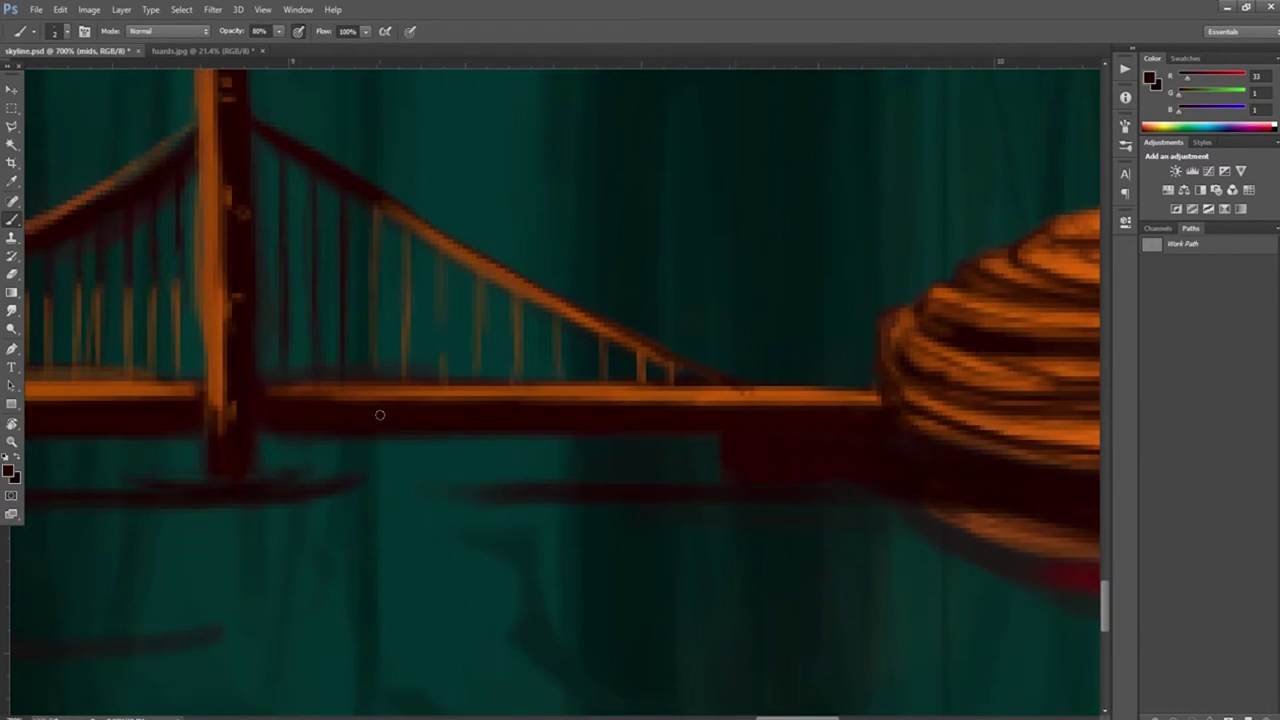
{"action": "scroll", "coordinate": [162, 471], "scroll_direction": "left", "scroll_amount": 10}
{"action": "left_click", "coordinate": [246, 484], "text": "alt"}
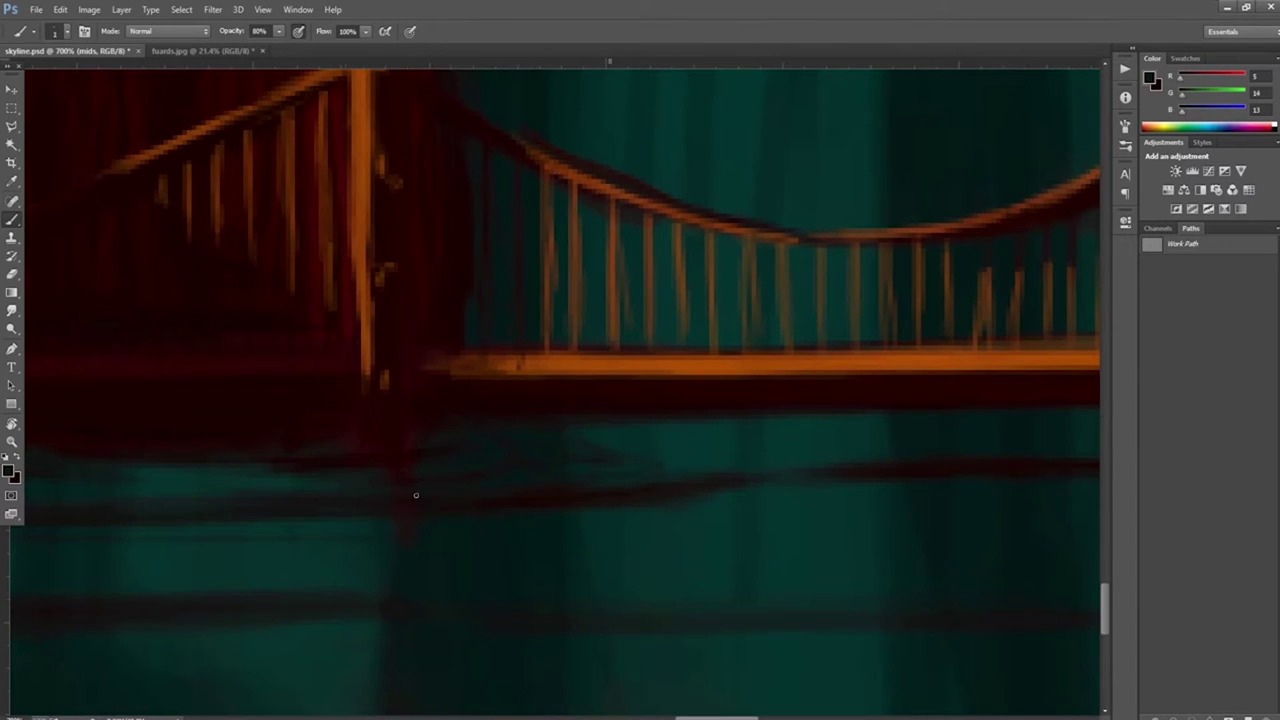
{"action": "left_click", "coordinate": [846, 444], "text": "alt"}
{"action": "scroll", "coordinate": [622, 413], "scroll_direction": "left", "scroll_amount": 5}
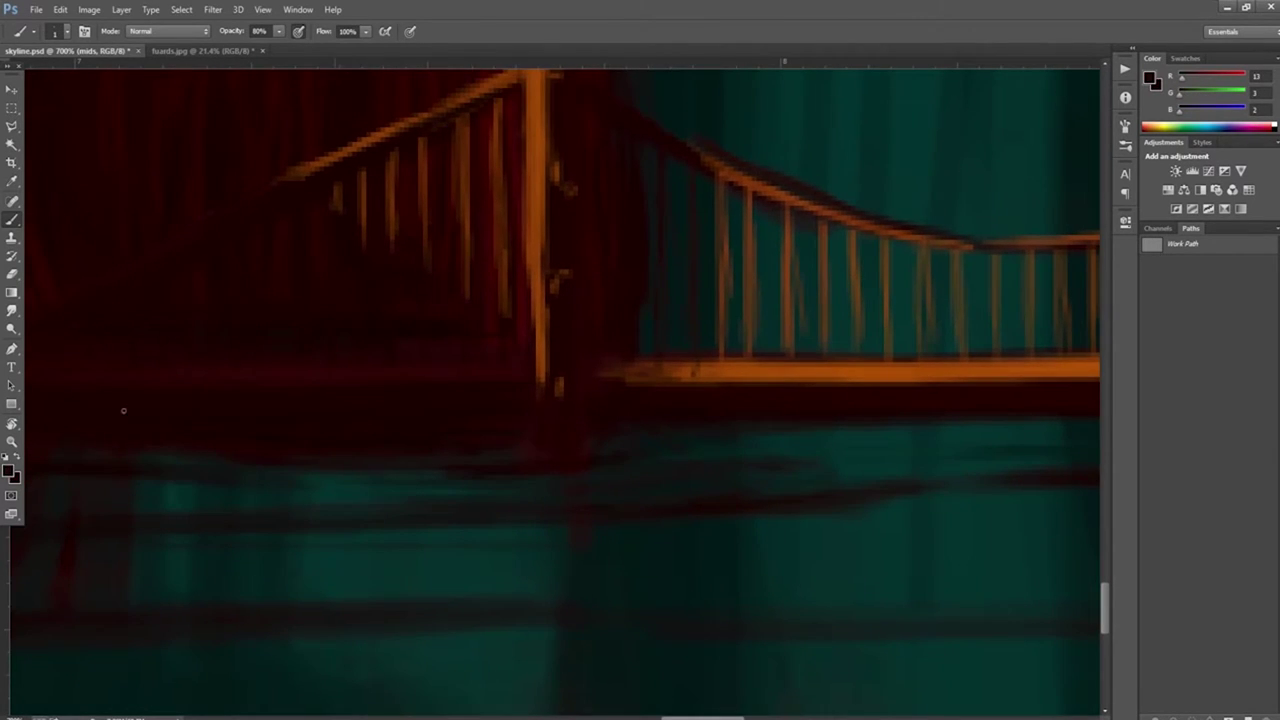
Step: Scale the bridge painting pasted in undrthebridgeskyline.psd to about 328.5% and place it across the middle of the canvas
{"action": "scroll", "coordinate": [416, 391], "scroll_direction": "down", "scroll_amount": 5}
{"action": "key", "text": "z"}
{"action": "left_click", "coordinate": [382, 30]}
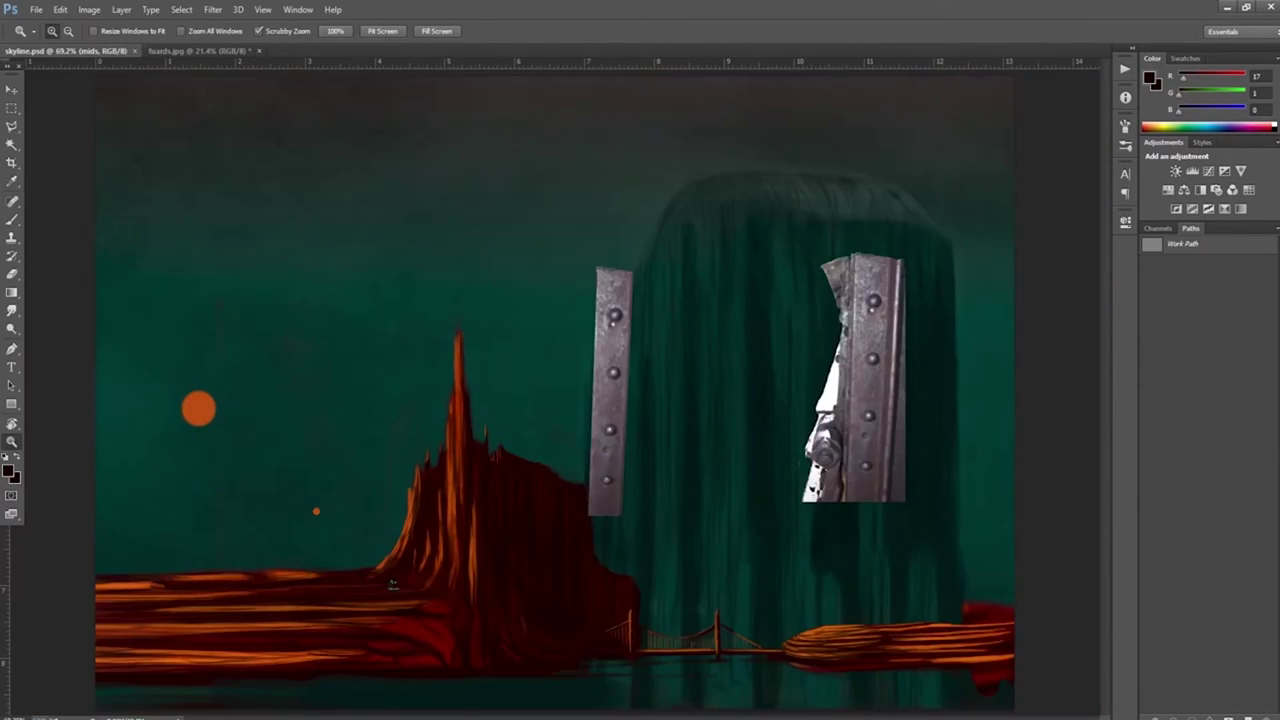
{"action": "key", "text": "ctrl+t"}
{"action": "left_click_drag", "start_coordinate": [457, 694], "coordinate": [86, 429]}
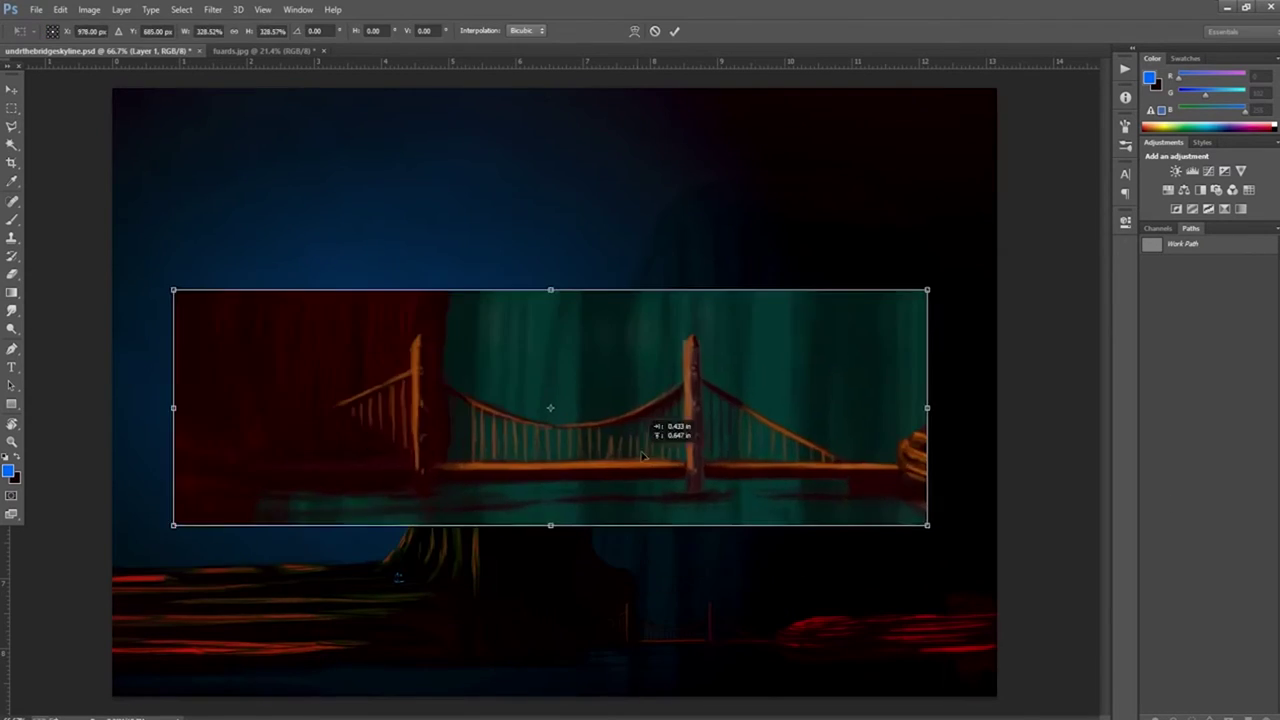
{"action": "key", "text": "Return"}
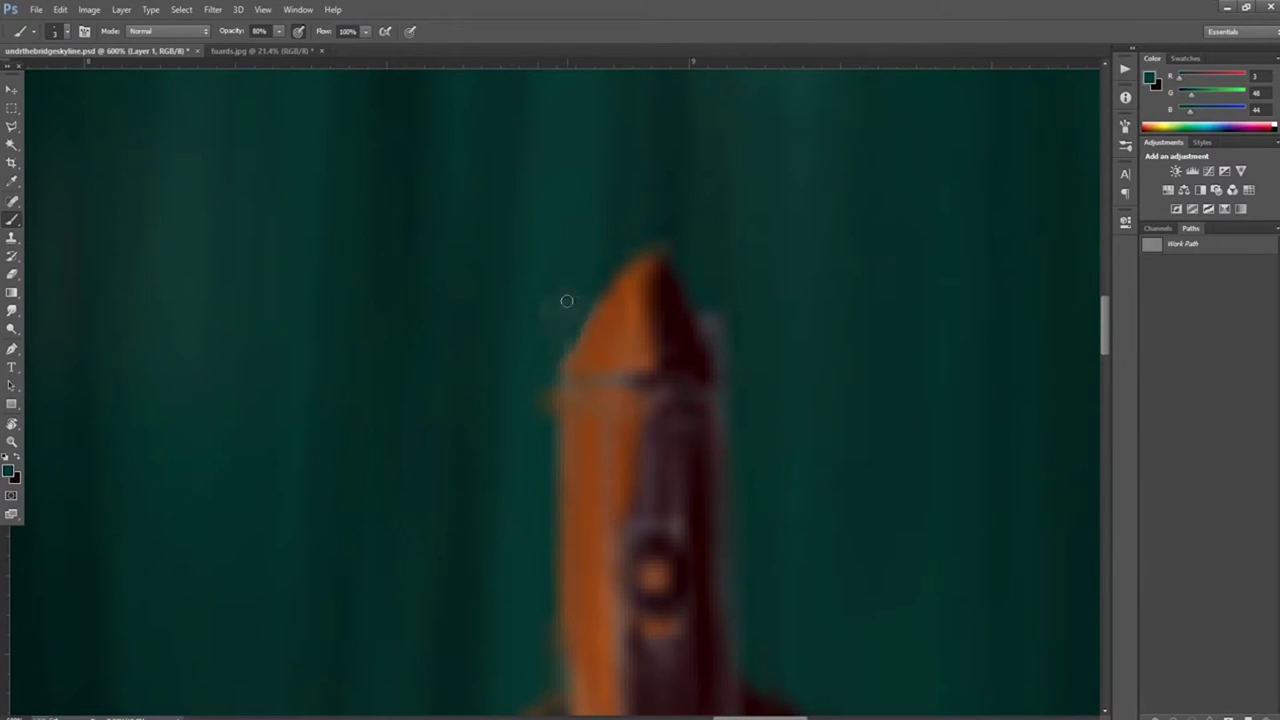
Step: Clean up the outline of the enlarged bridge post in front of the teal background using teal and sampled dark red
{"action": "scroll", "coordinate": [555, 302], "scroll_direction": "down", "scroll_amount": 3}
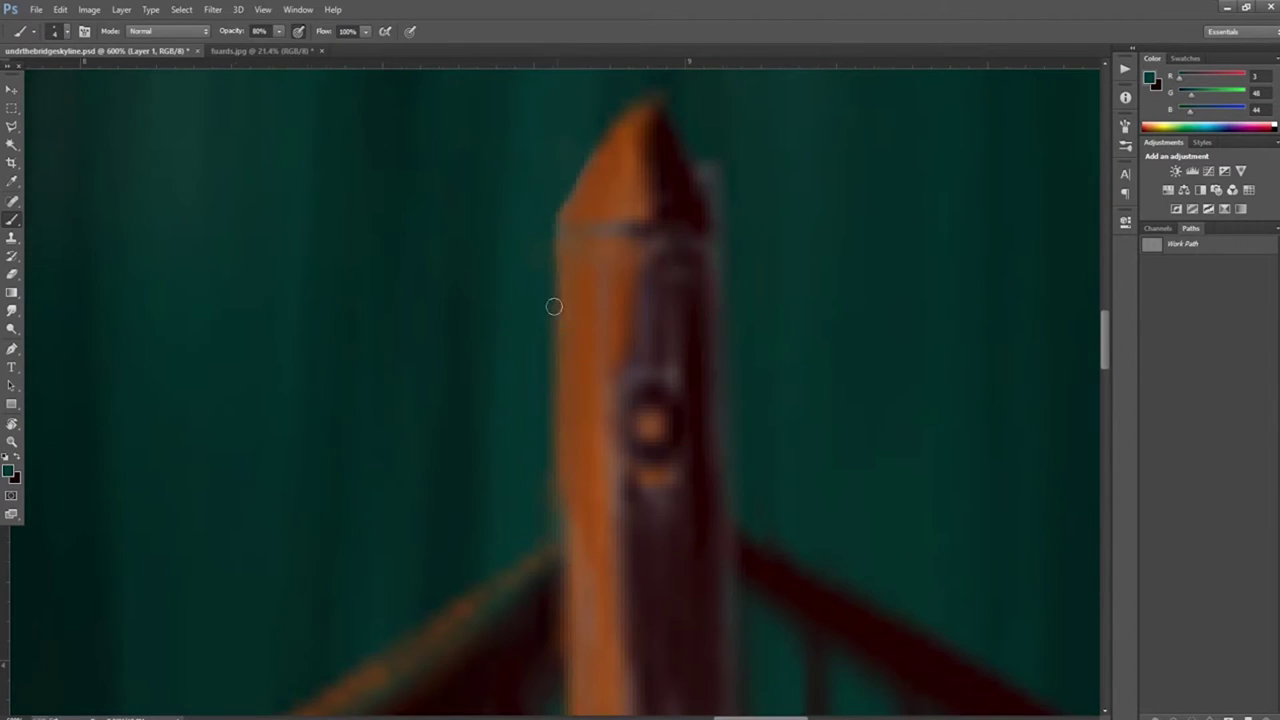
{"action": "scroll", "coordinate": [697, 561], "scroll_direction": "down", "scroll_amount": 10}
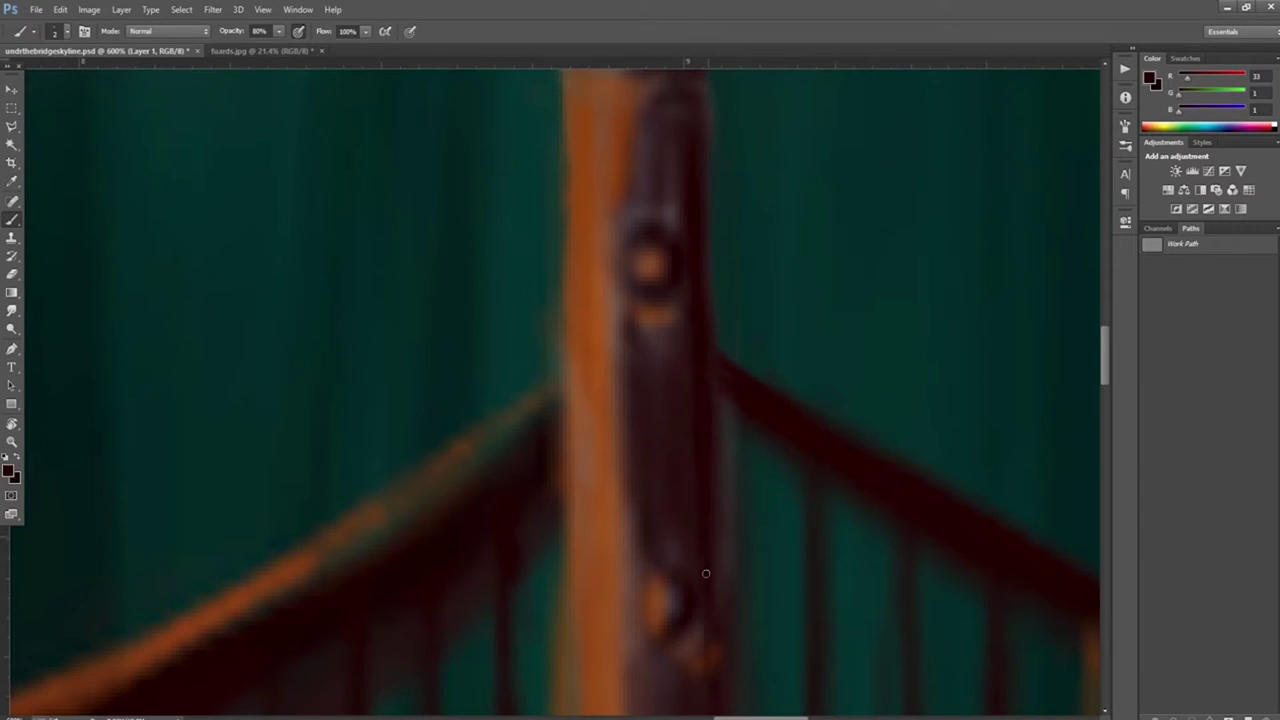
{"action": "left_click", "coordinate": [749, 480], "text": "alt"}
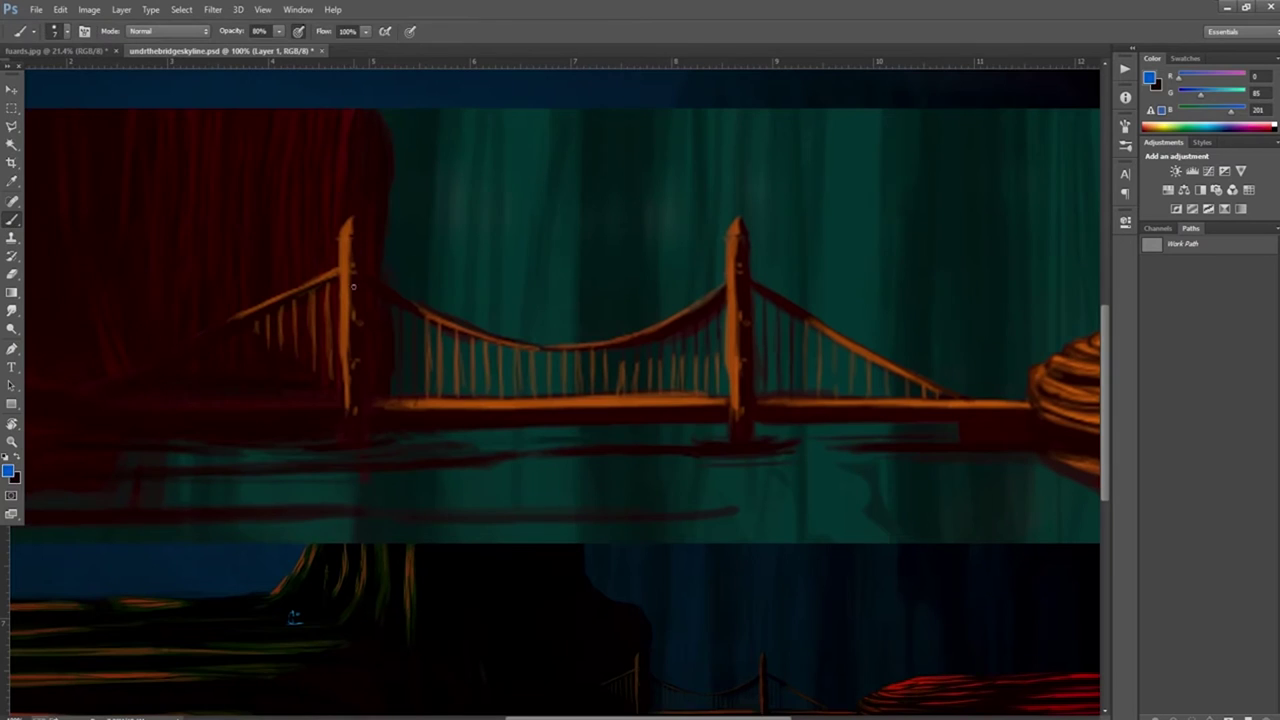
Step: Shade the underside of the deck and the base of the post in front of the red cliff with a near-black red
{"action": "key", "text": "x"}
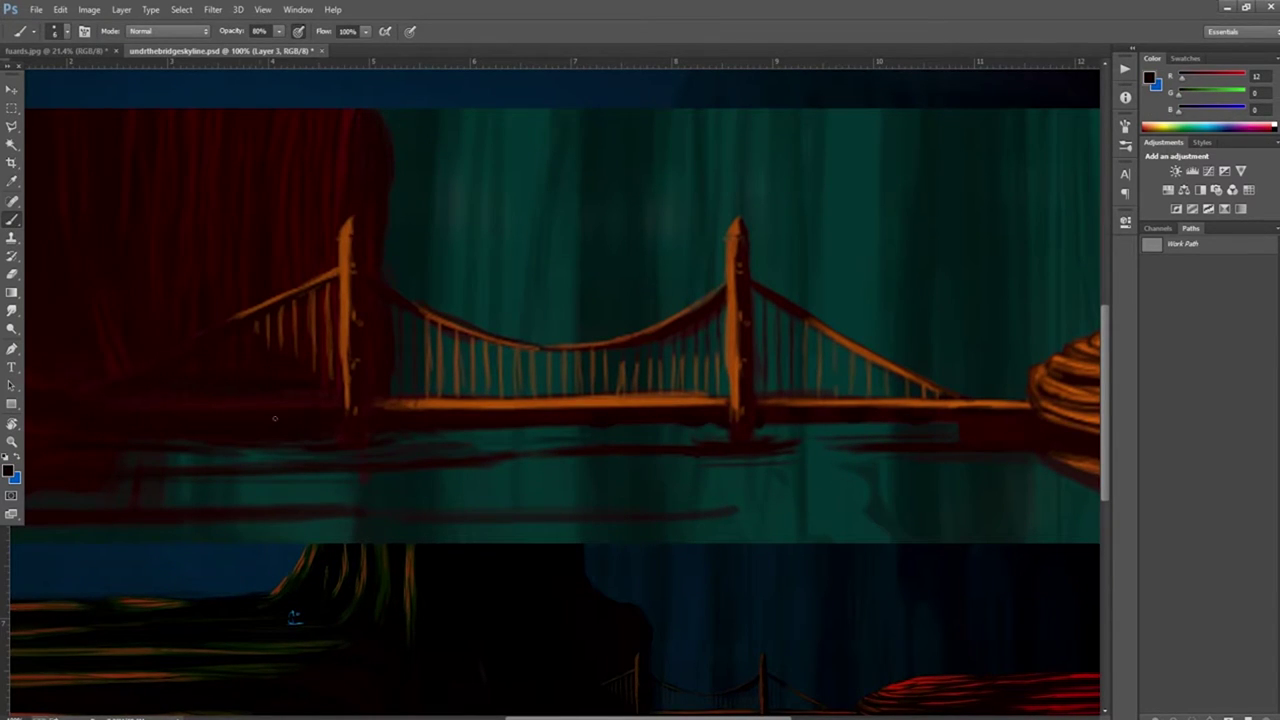
{"action": "scroll", "coordinate": [286, 406], "scroll_direction": "up", "scroll_amount": 1}
{"action": "left_click_drag", "start_coordinate": [286, 406], "coordinate": [550, 473]}
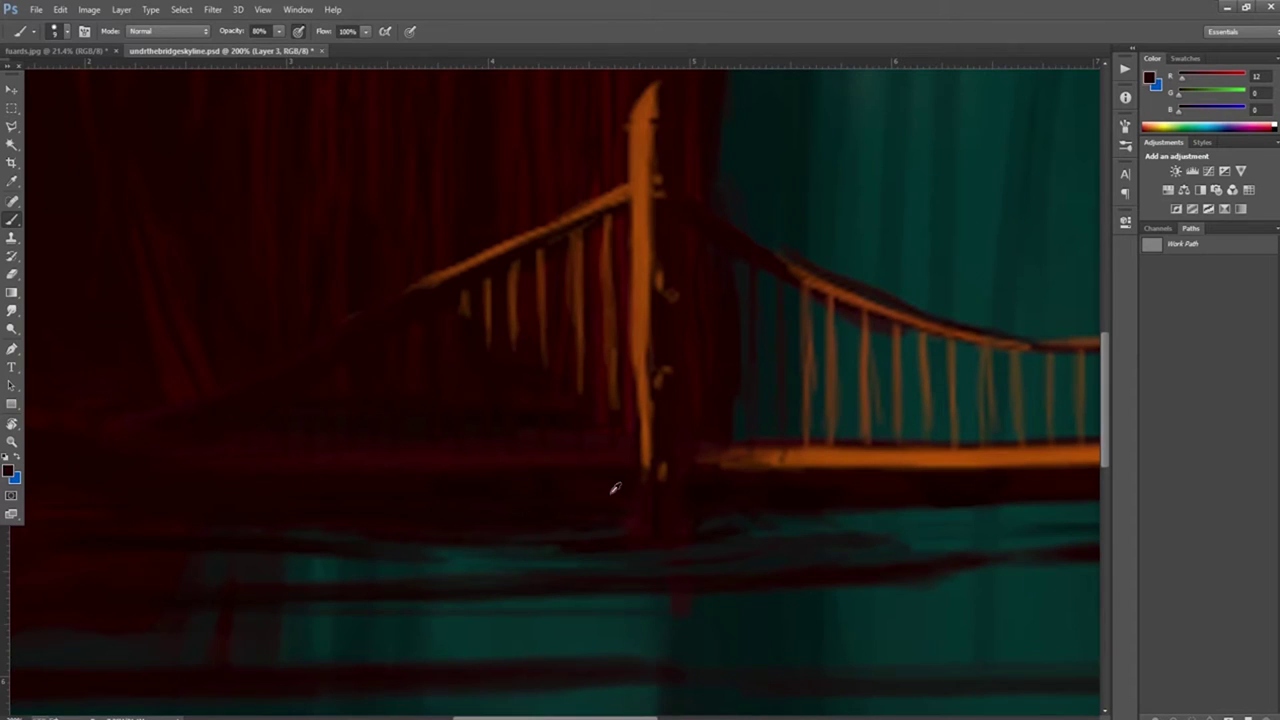
{"action": "scroll", "coordinate": [582, 430], "scroll_direction": "up", "scroll_amount": 1}
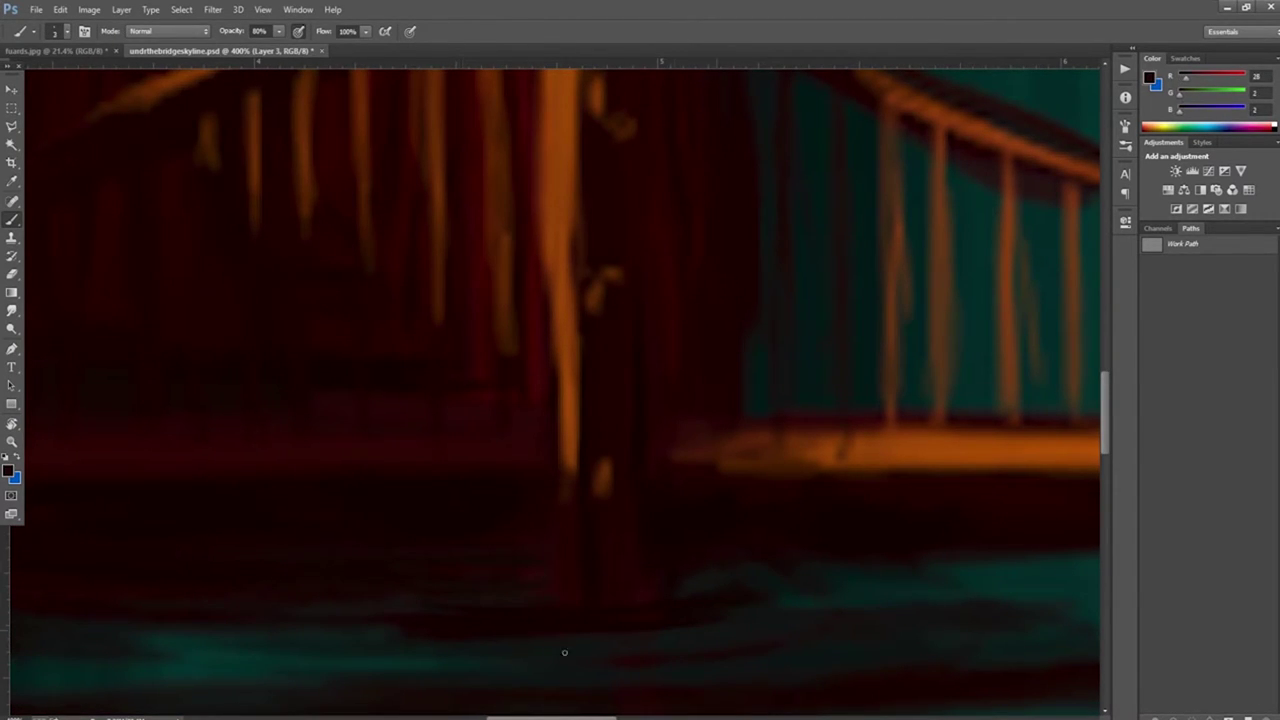
{"action": "mouse_move", "coordinate": [551, 379]}
{"action": "left_mouse_down"}
{"action": "mouse_move", "coordinate": [551, 540]}
{"action": "mouse_move", "coordinate": [520, 294]}
{"action": "mouse_move", "coordinate": [540, 320]}
{"action": "mouse_move", "coordinate": [574, 309]}
{"action": "mouse_move", "coordinate": [587, 610]}
{"action": "left_mouse_up"}
Step: Paint a thin orange line down the shaded edge of the cliff-side post and dark detail strokes on its cap and cable
{"action": "left_click", "coordinate": [537, 571], "text": "alt"}
{"action": "left_click_drag", "start_coordinate": [537, 571], "coordinate": [537, 300]}
{"action": "left_click_drag", "start_coordinate": [566, 430], "coordinate": [571, 104]}
{"action": "left_click_drag", "start_coordinate": [577, 200], "coordinate": [577, 508]}
{"action": "mouse_move", "coordinate": [570, 310]}
{"action": "left_mouse_down"}
{"action": "mouse_move", "coordinate": [570, 142]}
{"action": "mouse_move", "coordinate": [560, 433]}
{"action": "left_mouse_up"}
{"action": "left_click", "coordinate": [600, 240], "text": "alt"}
{"action": "left_click_drag", "start_coordinate": [530, 264], "coordinate": [547, 218]}
{"action": "left_click", "coordinate": [485, 381], "text": "alt"}
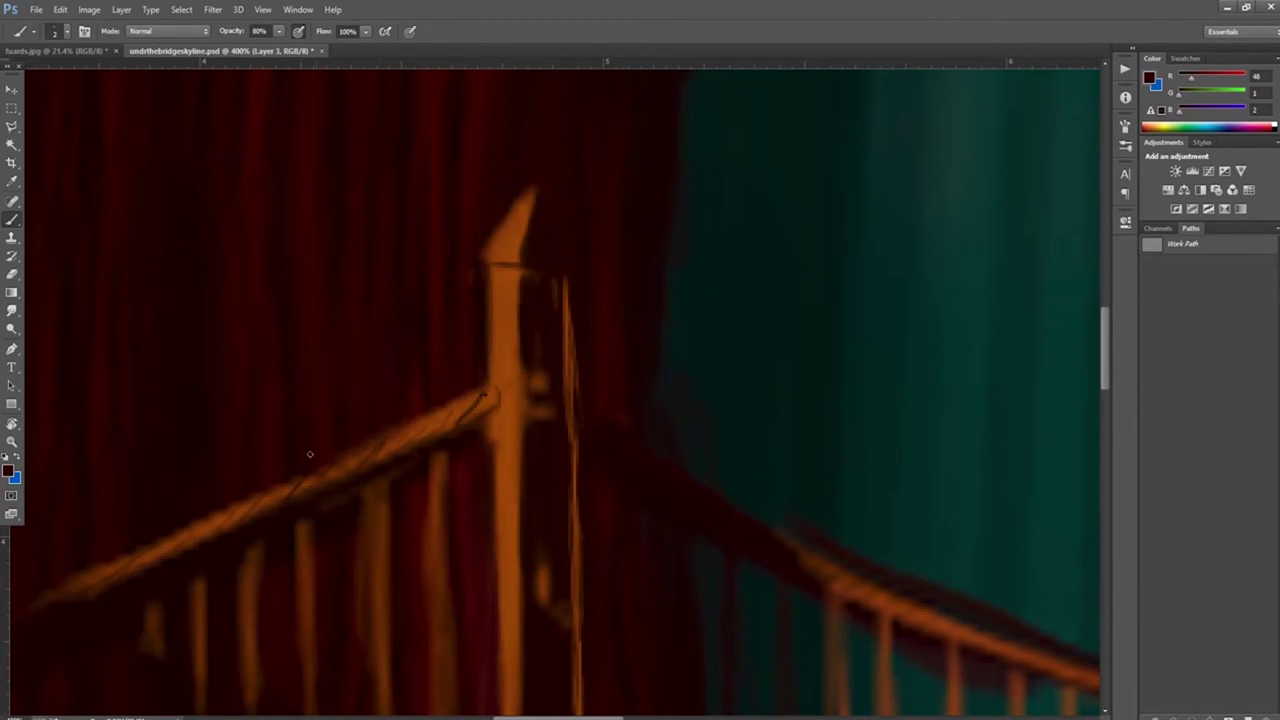
{"action": "left_click", "coordinate": [563, 443], "text": "alt"}
{"action": "left_click_drag", "start_coordinate": [539, 714], "coordinate": [556, 544]}
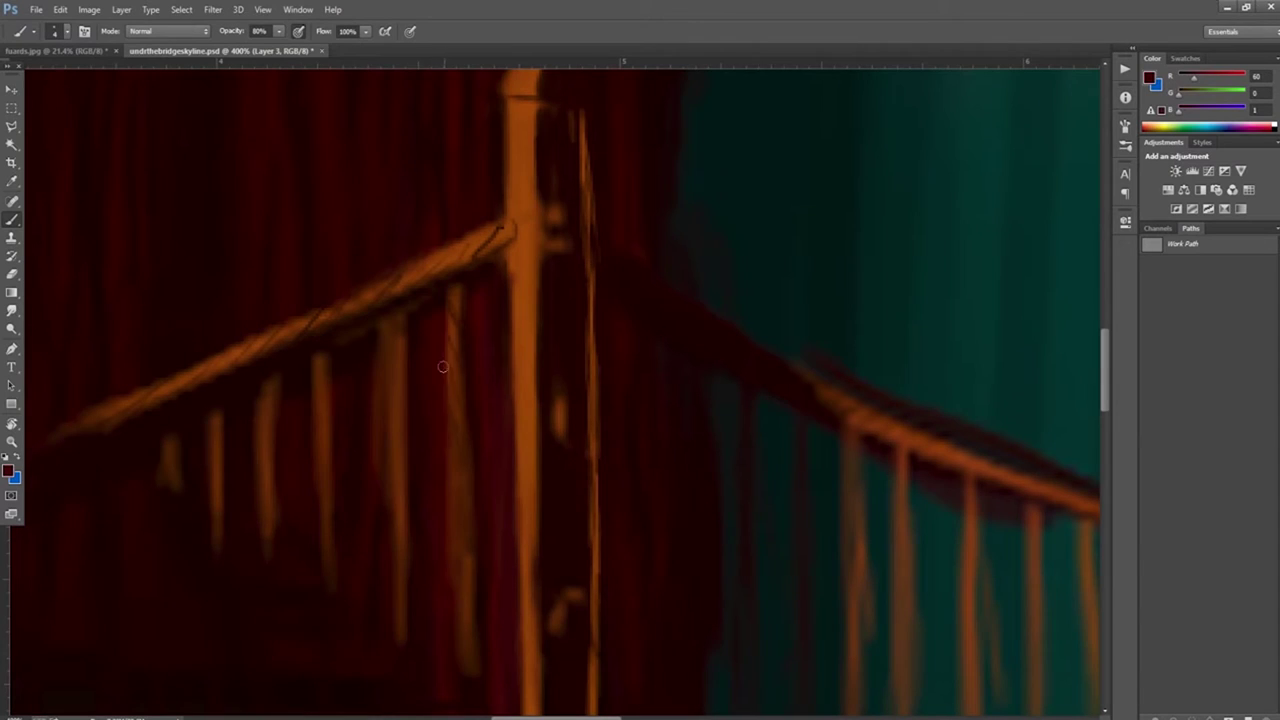
Step: Sharpen the suspenders under the cliff-side sloping cable with sampled orange and dark red strokes
{"action": "scroll", "coordinate": [450, 486], "scroll_direction": "down", "scroll_amount": 2}
{"action": "left_click", "coordinate": [456, 152], "text": "alt"}
{"action": "left_click_drag", "start_coordinate": [456, 152], "coordinate": [456, 562]}
{"action": "scroll", "coordinate": [480, 360], "scroll_direction": "down", "scroll_amount": 2}
{"action": "left_click_drag", "start_coordinate": [438, 356], "coordinate": [440, 520]}
{"action": "left_click", "coordinate": [449, 376], "text": "alt"}
{"action": "left_click", "coordinate": [438, 380], "text": "alt"}
{"action": "mouse_move", "coordinate": [405, 378]}
{"action": "left_mouse_down"}
{"action": "mouse_move", "coordinate": [405, 482]}
{"action": "mouse_move", "coordinate": [377, 470]}
{"action": "left_mouse_up"}
{"action": "left_click_drag", "start_coordinate": [349, 398], "coordinate": [349, 466]}
{"action": "left_click_drag", "start_coordinate": [326, 412], "coordinate": [326, 436]}
{"action": "key", "text": "x"}
{"action": "left_click_drag", "start_coordinate": [452, 589], "coordinate": [533, 457]}
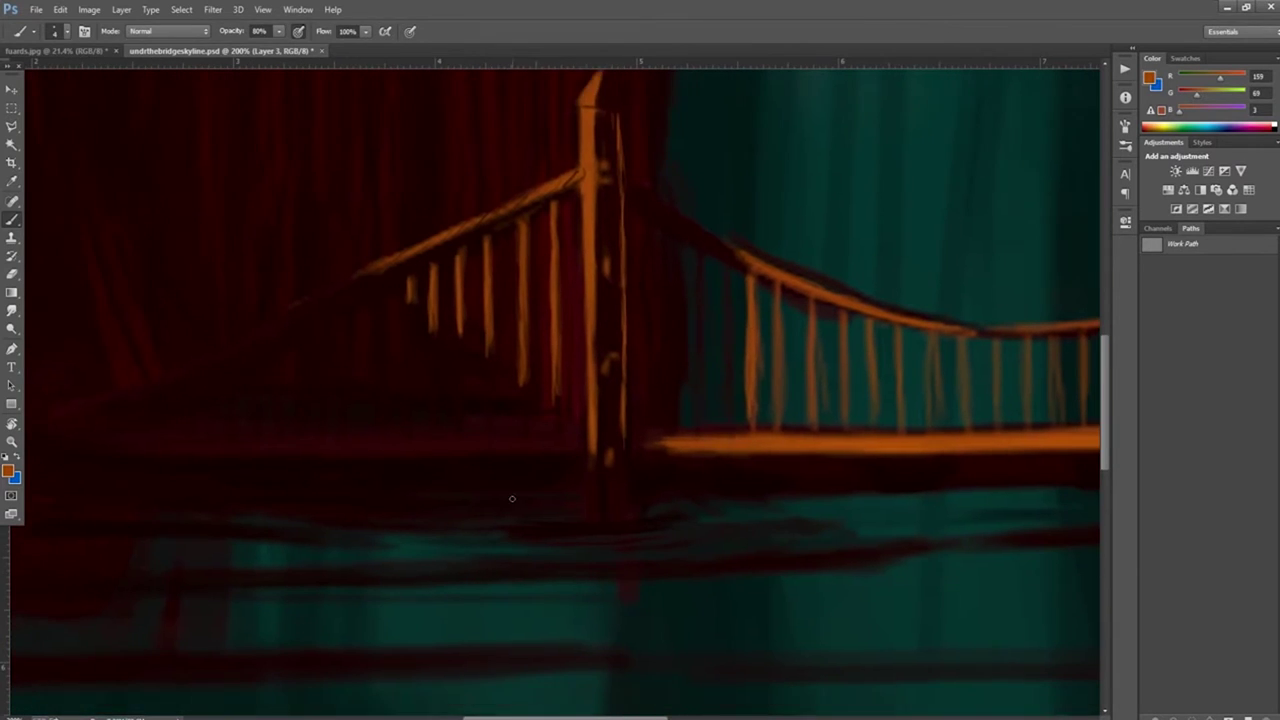
Step: Dot tiny cyan lights along the underside of the bridge deck and at the top of the cliff-side post
{"action": "left_click_drag", "start_coordinate": [520, 717], "coordinate": [449, 716]}
{"action": "key", "text": "z"}
{"action": "left_click", "coordinate": [381, 31]}
{"action": "key", "text": "b"}
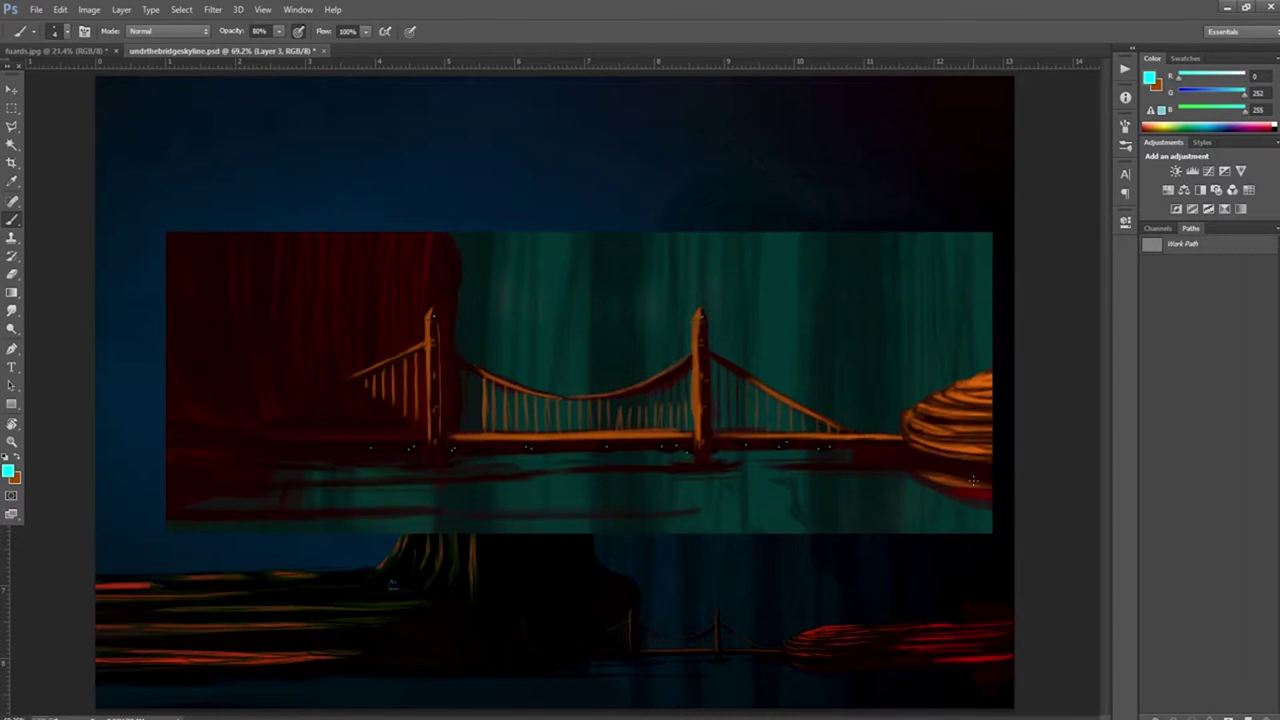
Step: Clean the gaps under the curved cable with sampled background colour and repaint the suspenders closest to the cliff-side post in orange
{"action": "left_click", "coordinate": [183, 537], "text": "alt"}
{"action": "key", "text": "z"}
{"action": "left_click_drag", "start_coordinate": [462, 374], "coordinate": [480, 389]}
{"action": "left_click", "coordinate": [447, 190], "text": "alt"}
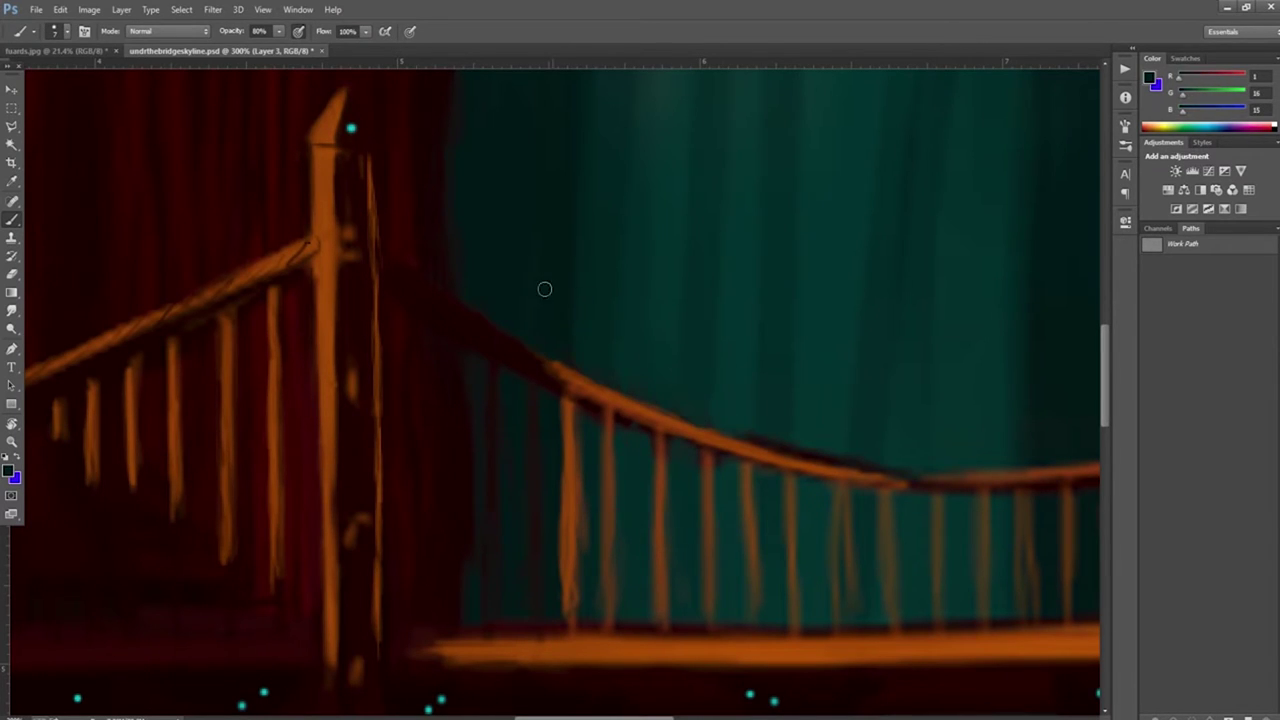
{"action": "left_click_drag", "start_coordinate": [580, 440], "coordinate": [580, 540]}
{"action": "left_click", "coordinate": [580, 540], "text": "alt"}
{"action": "left_click_drag", "start_coordinate": [560, 475], "coordinate": [560, 615]}
{"action": "left_click_drag", "start_coordinate": [623, 500], "coordinate": [623, 605]}
{"action": "left_click_drag", "start_coordinate": [604, 416], "coordinate": [604, 612]}
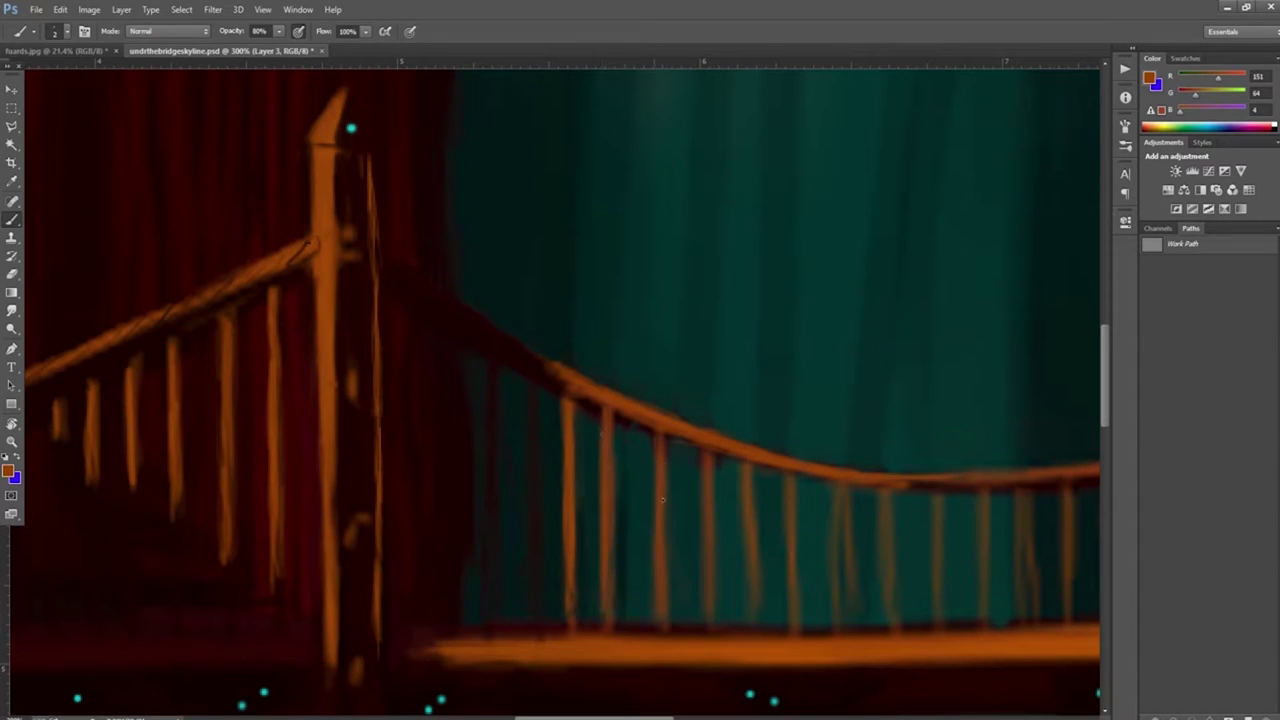
Step: Repaint the remaining suspenders towards the middle of the curved cable as crisp orange lines
{"action": "left_click_drag", "start_coordinate": [747, 558], "coordinate": [747, 614]}
{"action": "left_click_drag", "start_coordinate": [831, 502], "coordinate": [831, 614]}
{"action": "left_click_drag", "start_coordinate": [843, 488], "coordinate": [843, 626]}
{"action": "left_click_drag", "start_coordinate": [884, 484], "coordinate": [884, 620]}
{"action": "left_click_drag", "start_coordinate": [980, 496], "coordinate": [980, 618]}
{"action": "left_click_drag", "start_coordinate": [1017, 494], "coordinate": [1017, 618]}
Step: Refine the curved cable, the deck edges and the cliff-side post with sampled orange and dark red strokes
{"action": "left_click", "coordinate": [1034, 496], "text": "alt"}
{"action": "left_click", "coordinate": [1034, 496], "text": "alt"}
{"action": "mouse_move", "coordinate": [1061, 484]}
{"action": "left_mouse_down"}
{"action": "mouse_move", "coordinate": [1061, 616]}
{"action": "mouse_move", "coordinate": [794, 478]}
{"action": "left_mouse_up"}
{"action": "left_click_drag", "start_coordinate": [410, 641], "coordinate": [738, 664]}
{"action": "left_click", "coordinate": [920, 608], "text": "alt"}
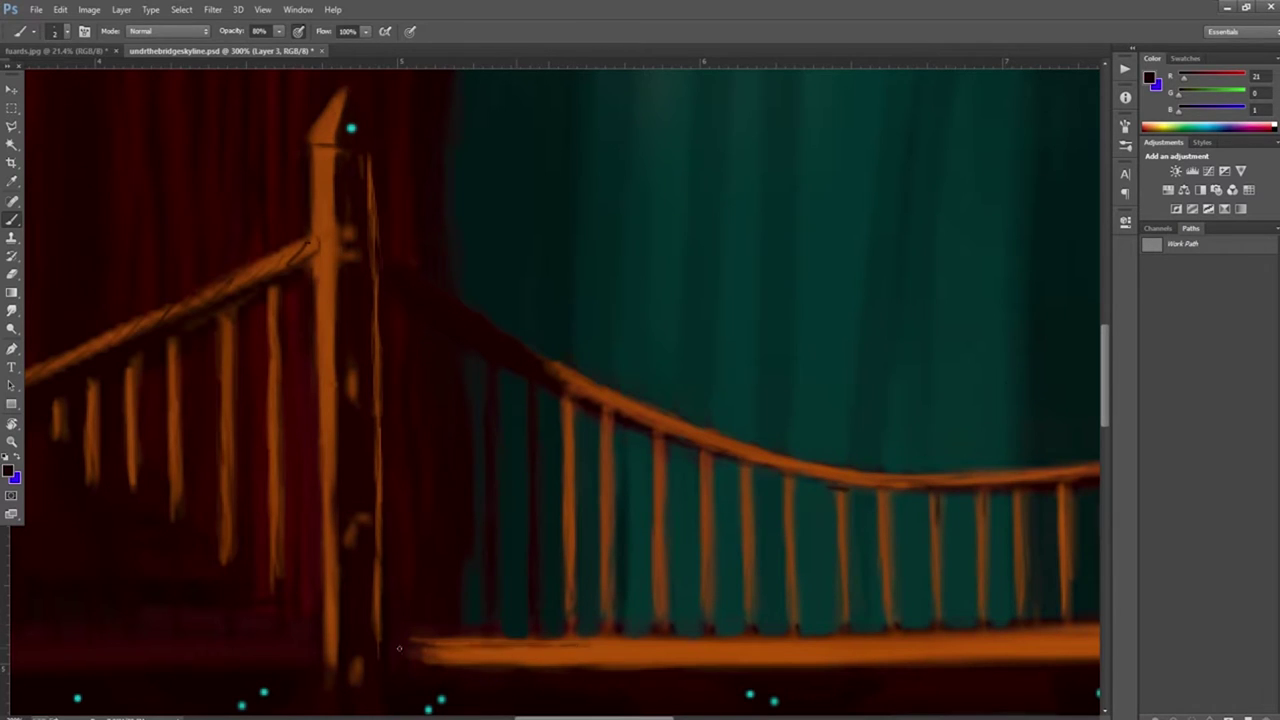
{"action": "mouse_move", "coordinate": [1080, 641]}
{"action": "left_mouse_down"}
{"action": "mouse_move", "coordinate": [651, 672]}
{"action": "mouse_move", "coordinate": [426, 640]}
{"action": "left_mouse_up"}
{"action": "left_click_drag", "start_coordinate": [337, 656], "coordinate": [335, 560]}
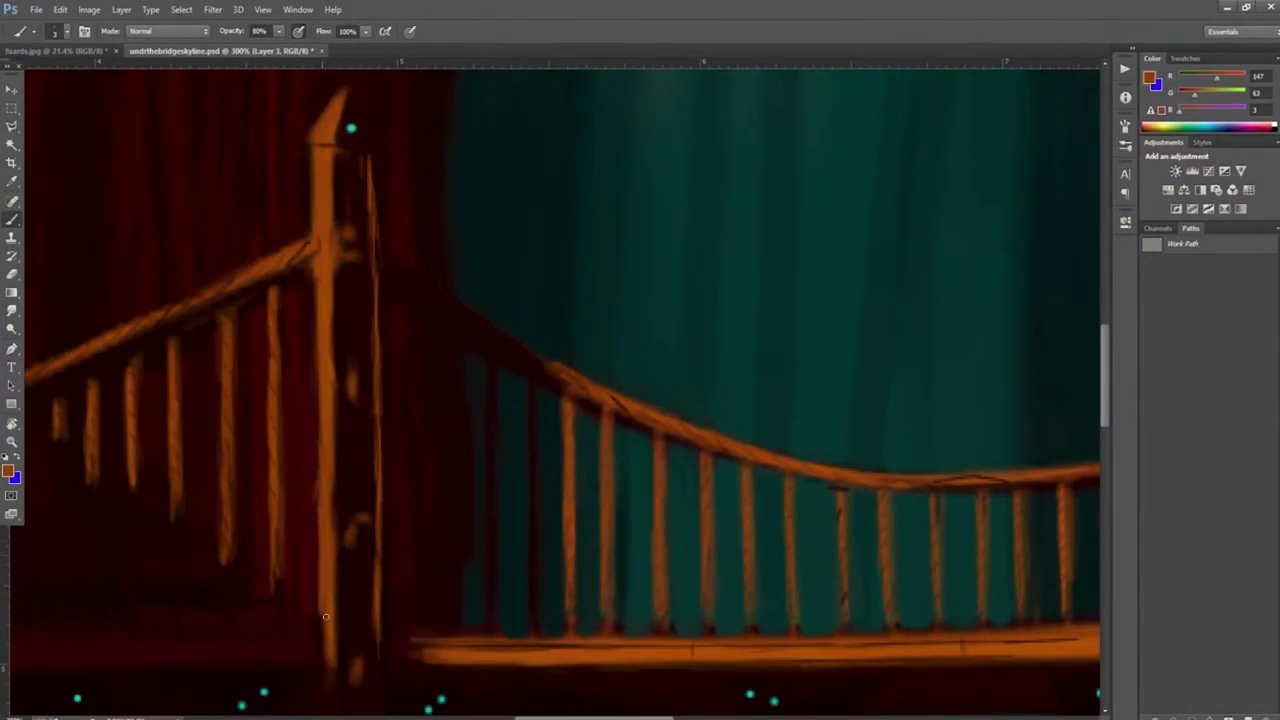
Step: Rotate the canvas view 90° and outline the cliff-side bridge post with its cable using the Polygonal Lasso
{"action": "key", "text": "z"}
{"action": "key", "text": "ctrl+minus"}
{"action": "key", "text": "ctrl+minus"}
{"action": "key", "text": "ctrl+minus"}
{"action": "key", "text": "ctrl+minus"}
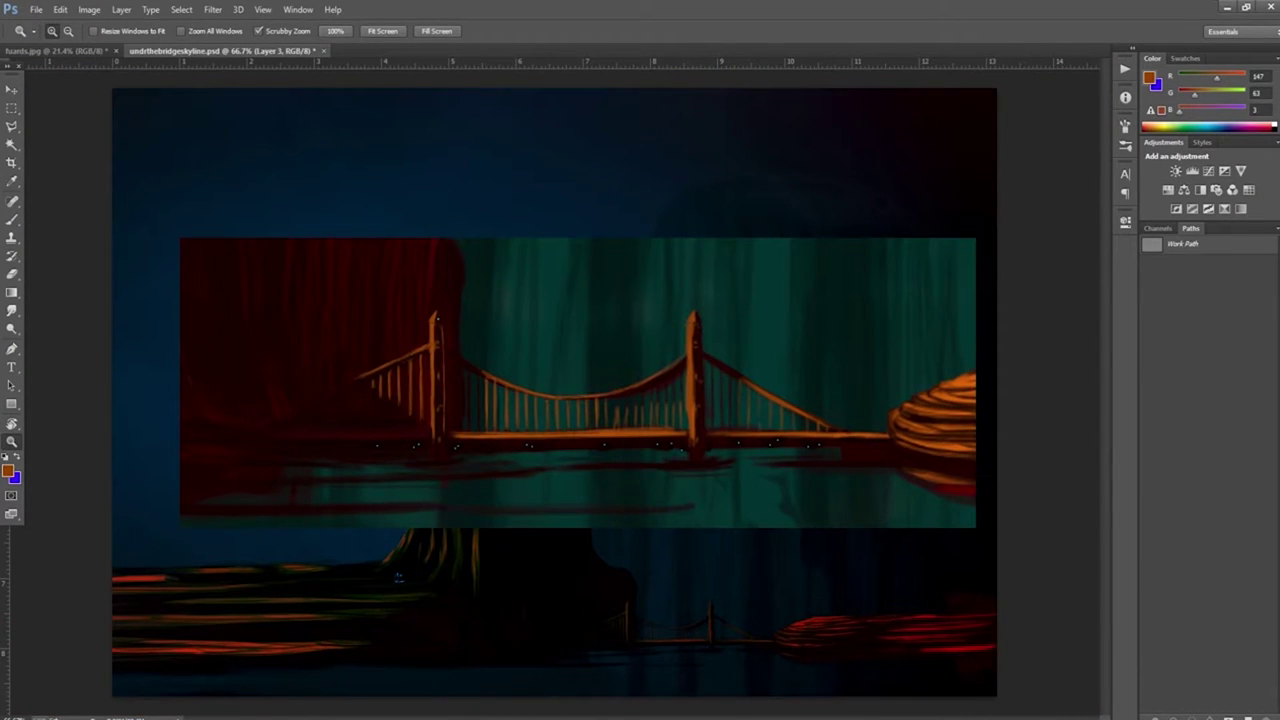
{"action": "key", "text": "r"}
{"action": "mouse_move", "coordinate": [599, 430]}
{"action": "left_mouse_down"}
{"action": "mouse_move", "coordinate": [334, 434]}
{"action": "mouse_move", "coordinate": [466, 329]}
{"action": "left_mouse_up"}
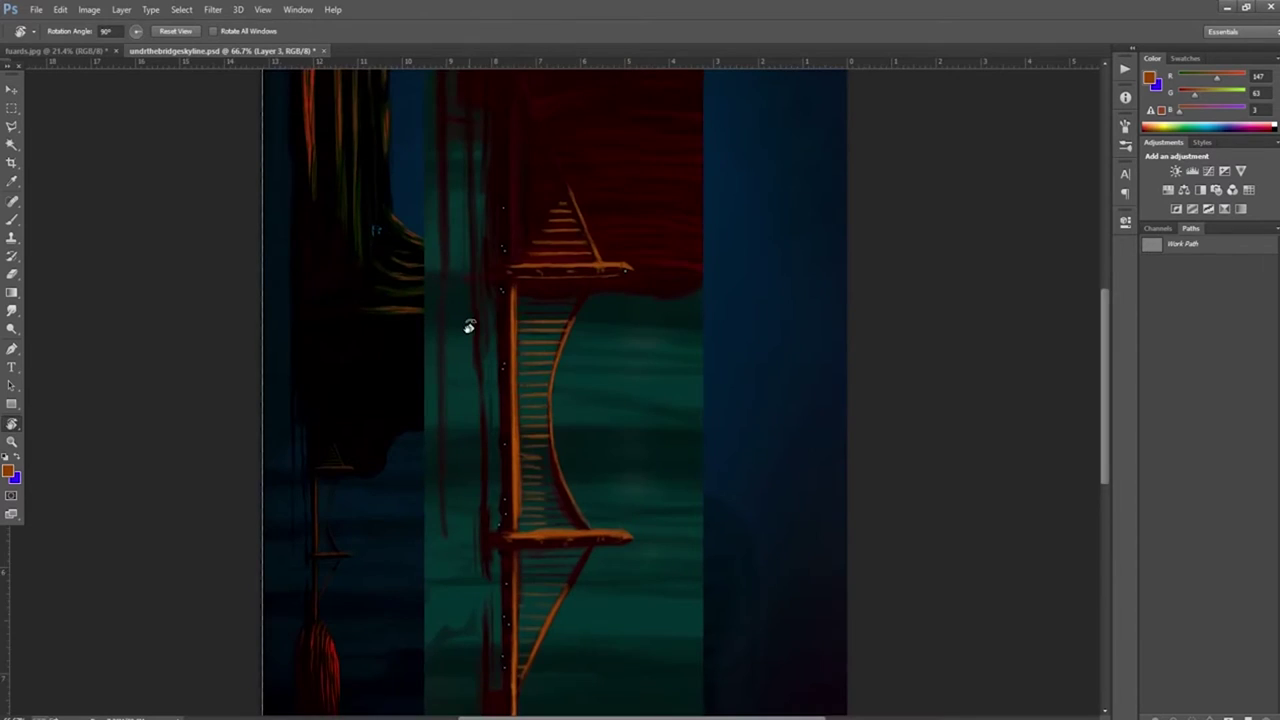
{"action": "key", "text": "l"}
{"action": "left_click", "coordinate": [527, 137]}
{"action": "left_click", "coordinate": [677, 373]}
{"action": "left_click", "coordinate": [414, 286]}
{"action": "left_click", "coordinate": [527, 137]}
{"action": "key", "text": "ctrl+d"}
Step: Reset the canvas view rotation to 0° and save the document as sail.psd with maximum compatibility
{"action": "key", "text": "r"}
{"action": "left_click_drag", "start_coordinate": [586, 371], "coordinate": [734, 374]}
{"action": "key", "text": "Escape"}
{"action": "key", "text": "ctrl+z"}
{"action": "key", "text": "ctrl+z"}
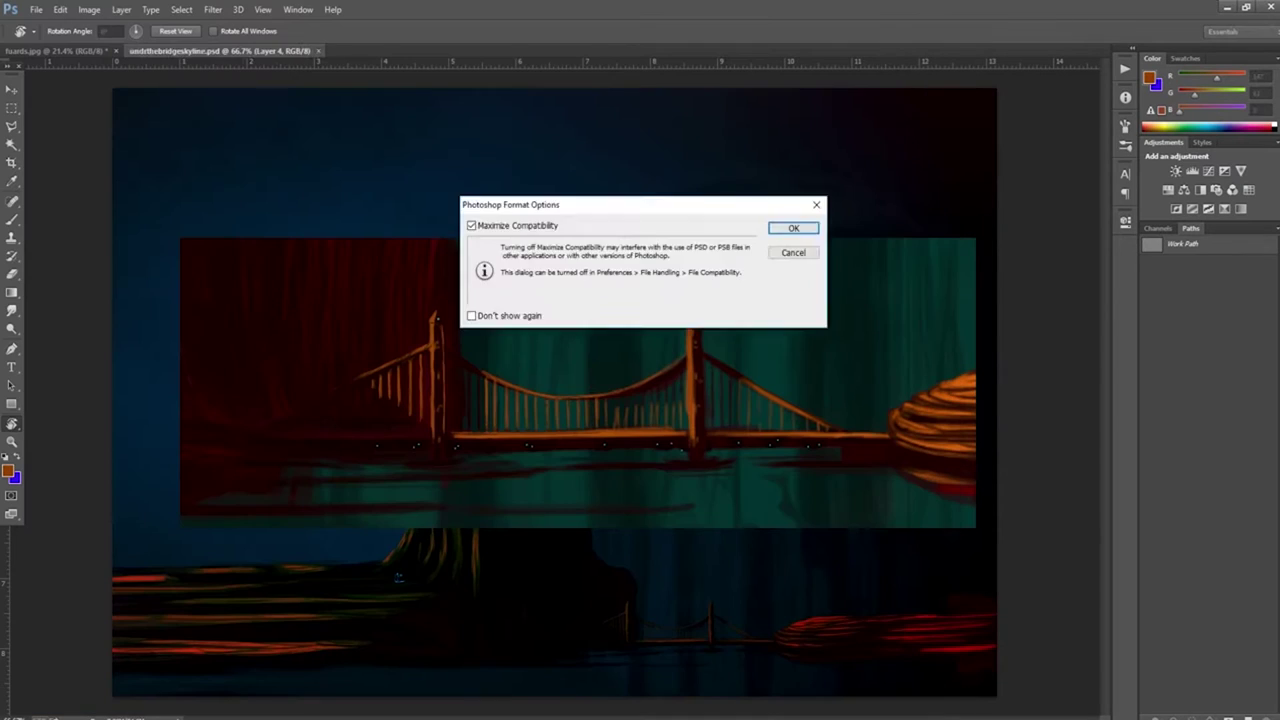
{"action": "key", "text": "Return"}
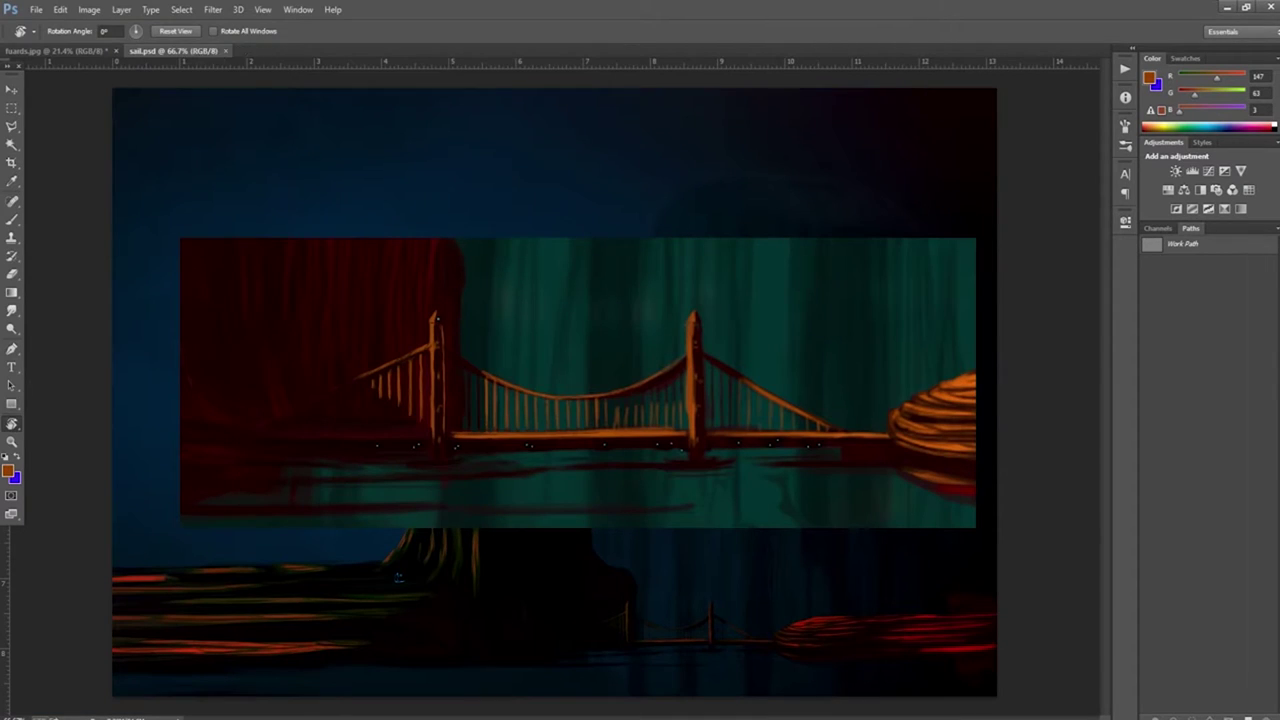
Step: Transform the copied bridge-post piece so the post lies horizontally, and place it enlarged over the middle of the scene
{"action": "key", "text": "l"}
{"action": "left_click", "coordinate": [457, 286]}
{"action": "key", "text": "Escape"}
{"action": "key", "text": "ctrl+t"}
{"action": "mouse_move", "coordinate": [357, 380]}
{"action": "left_mouse_down"}
{"action": "mouse_move", "coordinate": [640, 360]}
{"action": "mouse_move", "coordinate": [617, 395]}
{"action": "left_mouse_up"}
{"action": "key", "text": "Return"}
Step: Trim the rotated piece to a pointed red sail by erasing its surroundings with the 99 px textured eraser brush
{"action": "key", "text": "e"}
{"action": "left_click", "coordinate": [68, 32]}
{"action": "scroll", "coordinate": [100, 175], "scroll_direction": "down", "scroll_amount": 3}
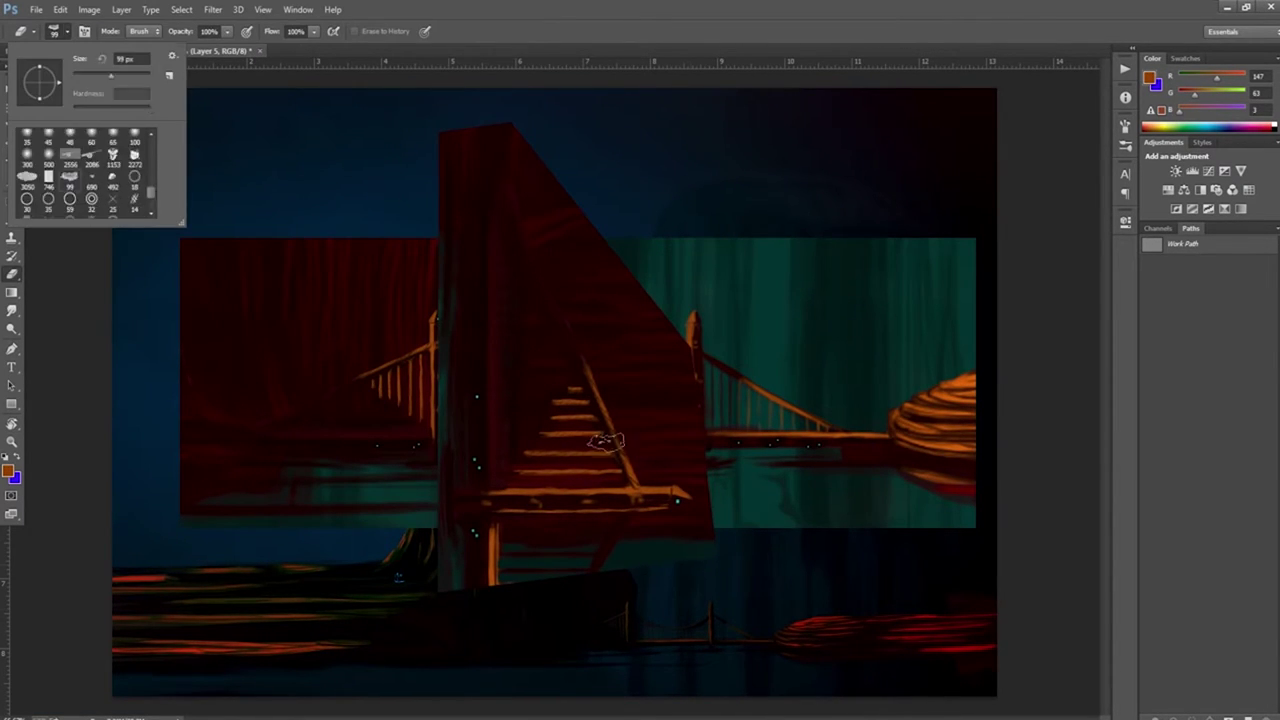
{"action": "key", "text": "Return"}
{"action": "key", "text": "ctrl+z"}
{"action": "mouse_move", "coordinate": [688, 515]}
{"action": "left_mouse_down"}
{"action": "mouse_move", "coordinate": [571, 277]}
{"action": "mouse_move", "coordinate": [623, 283]}
{"action": "mouse_move", "coordinate": [529, 123]}
{"action": "mouse_move", "coordinate": [444, 280]}
{"action": "mouse_move", "coordinate": [457, 614]}
{"action": "left_mouse_up"}
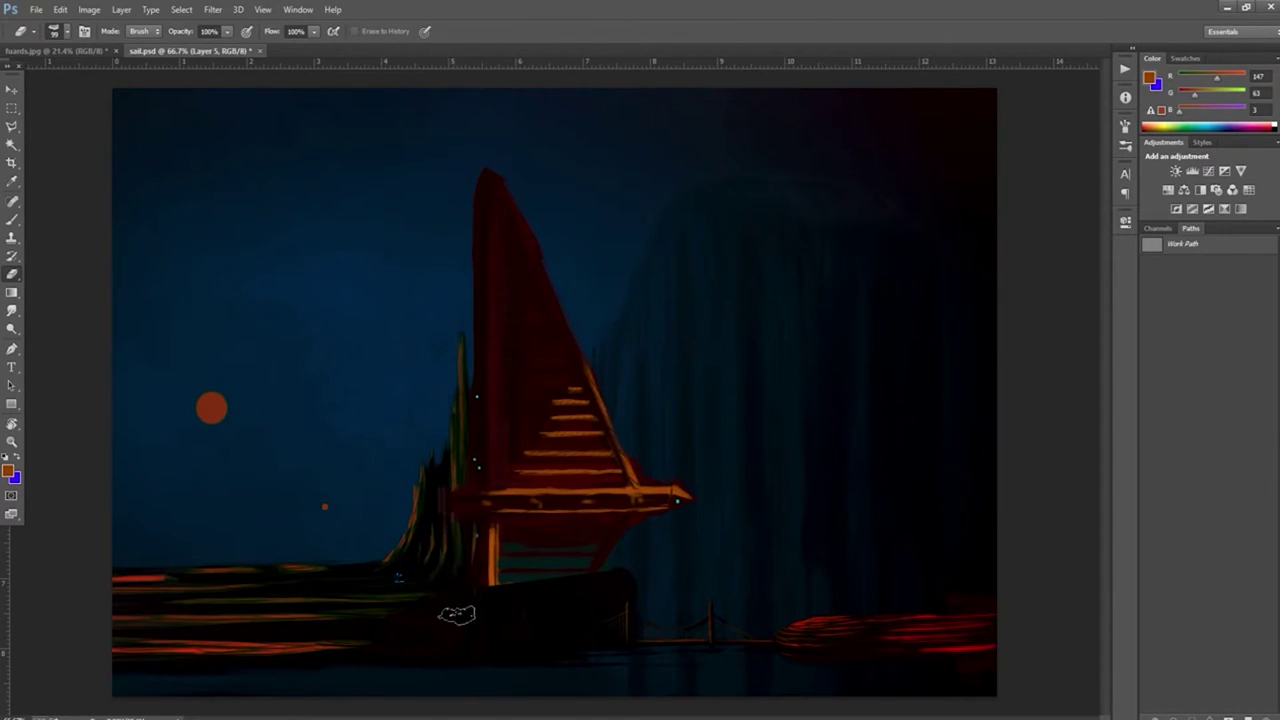
{"action": "left_click_drag", "start_coordinate": [459, 280], "coordinate": [580, 260]}
{"action": "mouse_move", "coordinate": [480, 575]}
{"action": "left_mouse_down"}
{"action": "mouse_move", "coordinate": [600, 538]}
{"action": "mouse_move", "coordinate": [586, 580]}
{"action": "left_mouse_up"}
Step: Duplicate the sail, flip the copy vertically and join it beneath the original as a mirror image
{"action": "left_click", "coordinate": [61, 9]}
{"action": "mouse_move", "coordinate": [140, 282]}
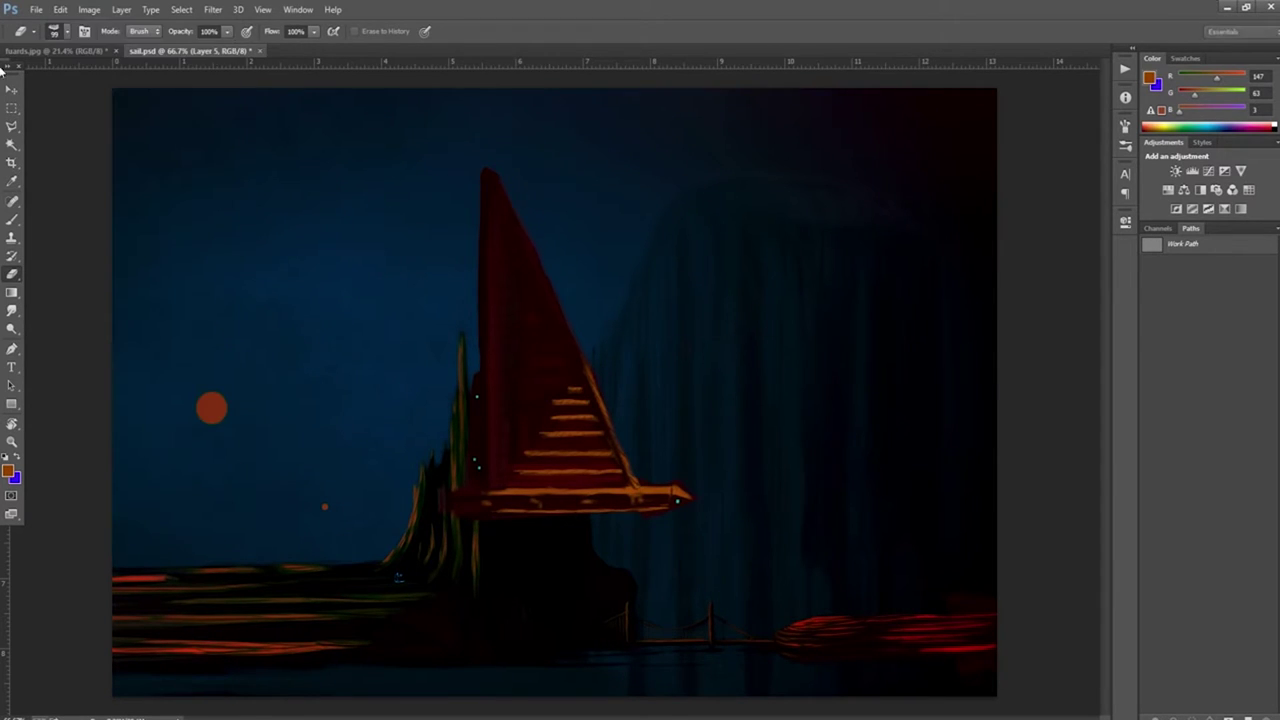
{"action": "key", "text": "Return"}
{"action": "left_click", "coordinate": [263, 447]}
{"action": "key", "text": "v"}
{"action": "left_click_drag", "start_coordinate": [675, 300], "coordinate": [640, 556]}
Step: Scale the mirrored sail shape to about 58.3% and move it into the sky between the orange sun and the rock spire
{"action": "key", "text": "ctrl+t"}
{"action": "left_click_drag", "start_coordinate": [655, 110], "coordinate": [590, 290]}
{"action": "left_click_drag", "start_coordinate": [474, 483], "coordinate": [388, 314]}
{"action": "left_click_drag", "start_coordinate": [495, 122], "coordinate": [440, 235]}
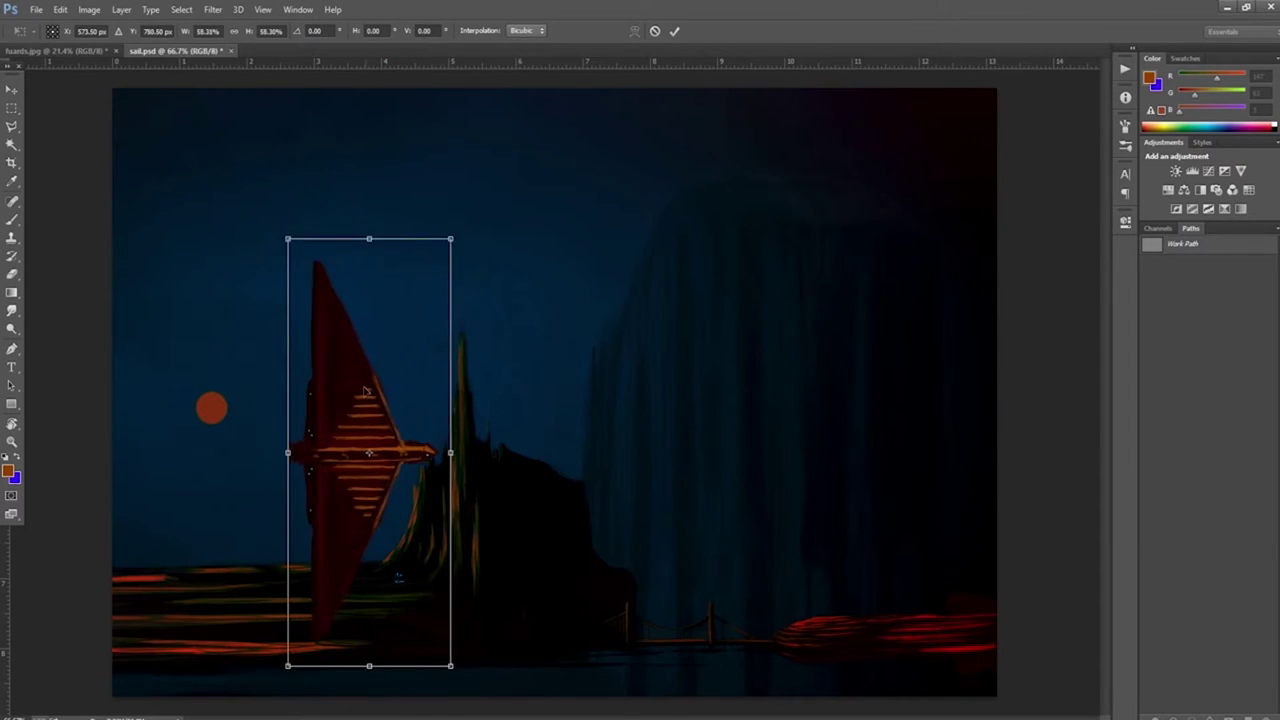
{"action": "key", "text": "Return"}
Step: Paint bright cyan (0, 255, 246) engine-glow strokes behind the craft's tail with a fine 20% opacity brush
{"action": "key", "text": "z"}
{"action": "key", "text": "ctrl+1"}
{"action": "key", "text": "b"}
{"action": "left_click", "coordinate": [8, 470]}
{"action": "left_click", "coordinate": [1006, 372]}
{"action": "left_click", "coordinate": [60, 31]}
{"action": "left_click", "coordinate": [106, 397]}
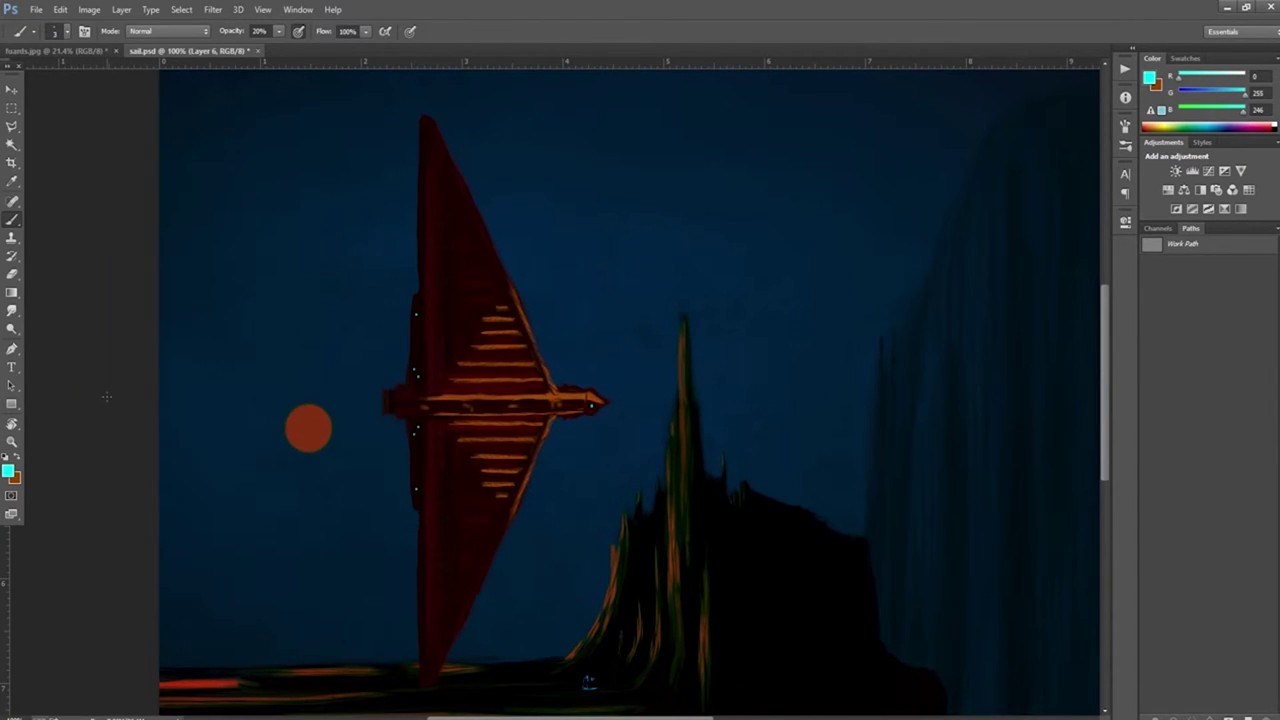
{"action": "key", "text": "bracketleft"}
{"action": "mouse_move", "coordinate": [380, 441]}
{"action": "left_mouse_down"}
{"action": "mouse_move", "coordinate": [381, 410]}
{"action": "mouse_move", "coordinate": [376, 444]}
{"action": "left_mouse_up"}
{"action": "mouse_move", "coordinate": [358, 350]}
{"action": "left_mouse_down"}
{"action": "mouse_move", "coordinate": [356, 456]}
{"action": "mouse_move", "coordinate": [363, 424]}
{"action": "left_mouse_up"}
{"action": "left_click_drag", "start_coordinate": [333, 372], "coordinate": [333, 436]}
Step: Add a white exhaust core trailing from the craft's tail on a separate layer, and pick a colour for further detailing
{"action": "right_click", "coordinate": [381, 400], "text": "alt+shift"}
{"action": "key", "text": "ctrl+shift+alt+n"}
{"action": "key", "text": "bracketright"}
{"action": "mouse_move", "coordinate": [345, 375]}
{"action": "left_mouse_down"}
{"action": "mouse_move", "coordinate": [360, 420]}
{"action": "mouse_move", "coordinate": [350, 380]}
{"action": "mouse_move", "coordinate": [339, 401]}
{"action": "mouse_move", "coordinate": [287, 402]}
{"action": "left_mouse_up"}
{"action": "key", "text": "ctrl+shift+alt+n"}
{"action": "right_click", "coordinate": [490, 455], "text": "alt+shift"}
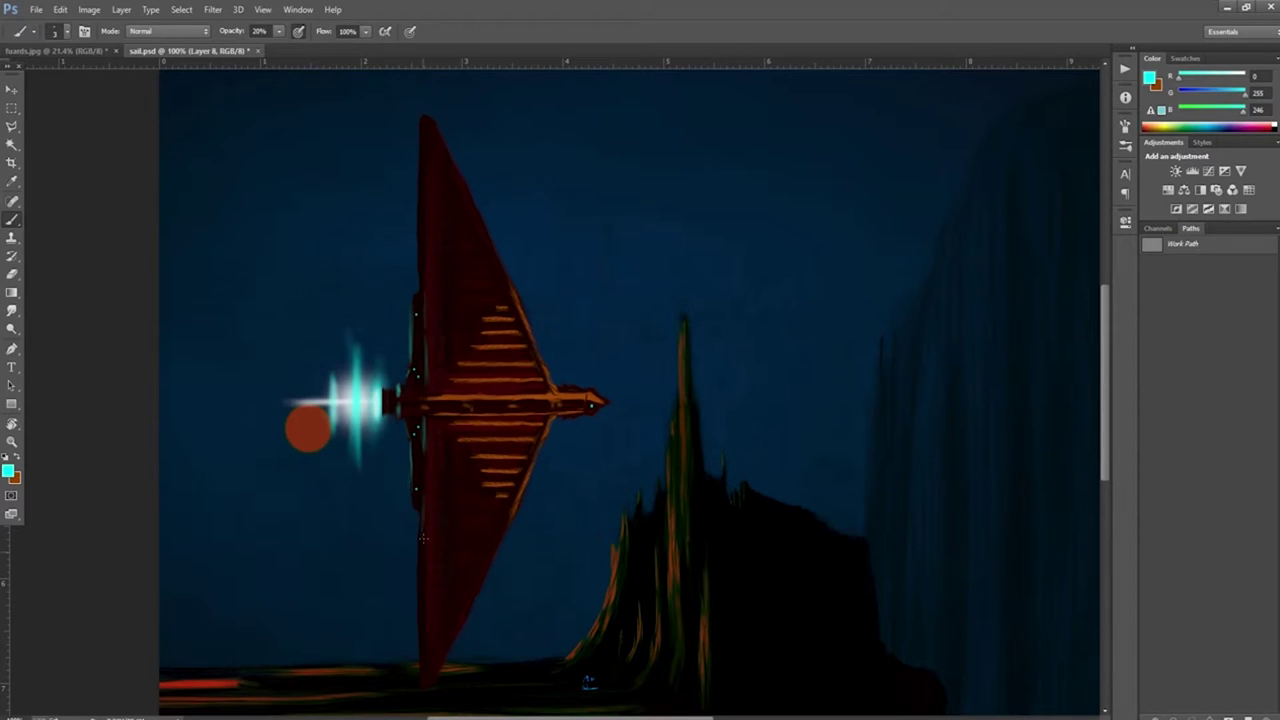
Step: Rotate the craft so its nose points upward and its exhaust trails below, and group its layers
{"action": "key", "text": "ctrl+t"}
{"action": "left_click_drag", "start_coordinate": [277, 151], "coordinate": [196, 568]}
{"action": "key", "text": "Return"}
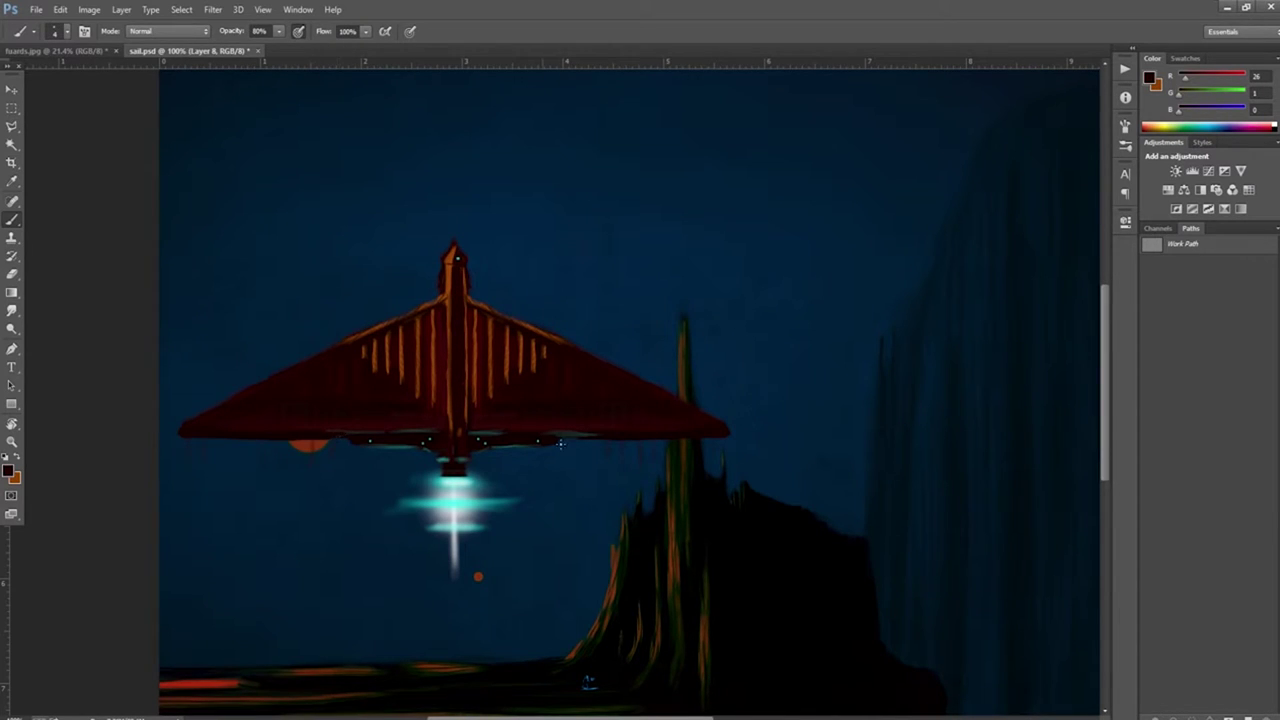
{"action": "key", "text": "ctrl+g"}
{"action": "key", "text": "Return"}
Step: Copy the region with the sun and rock spire to a new layer, enlarge it to about 119%, and shift it inward
{"action": "scroll", "coordinate": [325, 348], "scroll_direction": "down", "scroll_amount": 3}
{"action": "key", "text": "m"}
{"action": "left_click_drag", "start_coordinate": [166, 160], "coordinate": [751, 557]}
{"action": "key", "text": "ctrl+j"}
{"action": "key", "text": "ctrl+t"}
{"action": "left_click_drag", "start_coordinate": [572, 535], "coordinate": [886, 366]}
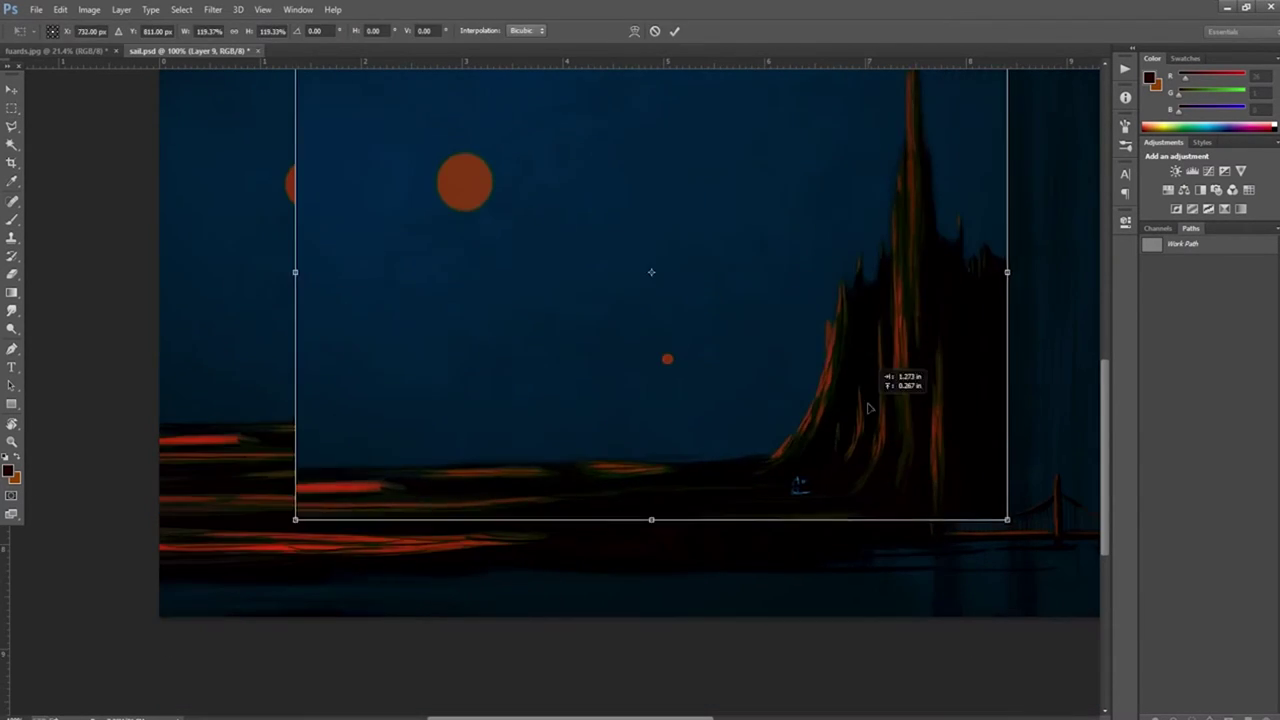
{"action": "key", "text": "Return"}
{"action": "key", "text": "ctrl+d"}
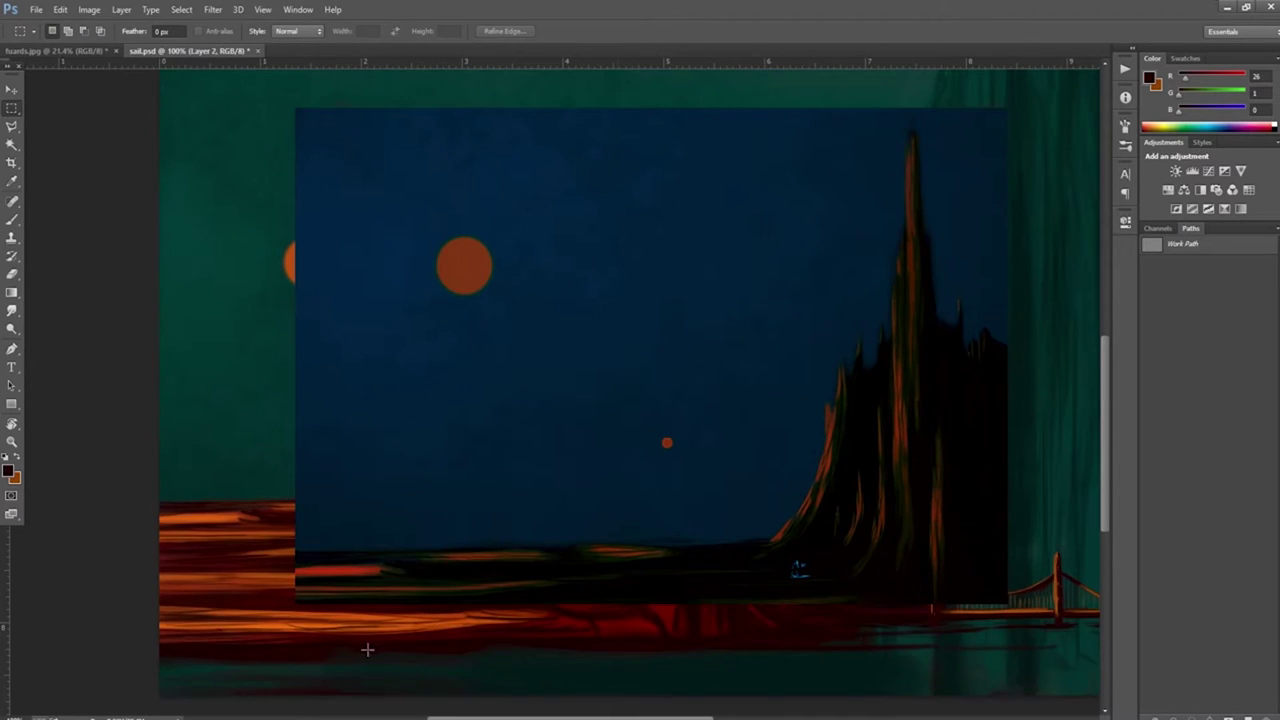
Step: Fill a new layer with a radial black-to-dark-red gradient and place it beneath the copied scene panel as a dark surround
{"action": "left_click", "coordinate": [11, 292]}
{"action": "left_click", "coordinate": [8, 470]}
{"action": "left_click", "coordinate": [997, 366]}
{"action": "key", "text": "ctrl+shift+alt+n"}
{"action": "left_click_drag", "start_coordinate": [630, 380], "coordinate": [222, 228]}
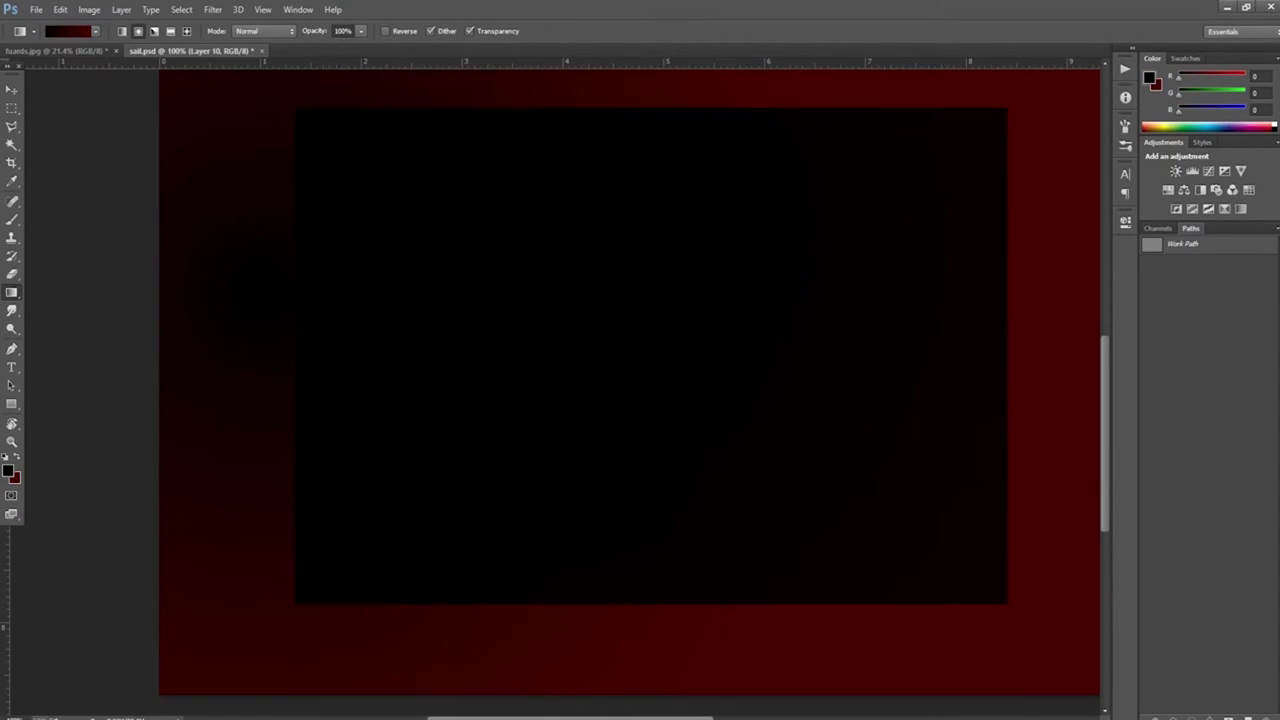
{"action": "key", "text": "ctrl+["}
{"action": "key", "text": "alt+]"}
{"action": "left_click_drag", "start_coordinate": [630, 210], "coordinate": [740, 460]}
Step: Resize the ship and centre it in the framed sky with a small duplicate beneath it
{"action": "key", "text": "ctrl+t"}
{"action": "left_click_drag", "start_coordinate": [840, 325], "coordinate": [598, 442]}
{"action": "left_click_drag", "start_coordinate": [560, 485], "coordinate": [627, 485]}
{"action": "key", "text": "Return"}
{"action": "left_click_drag", "start_coordinate": [478, 228], "coordinate": [620, 265]}
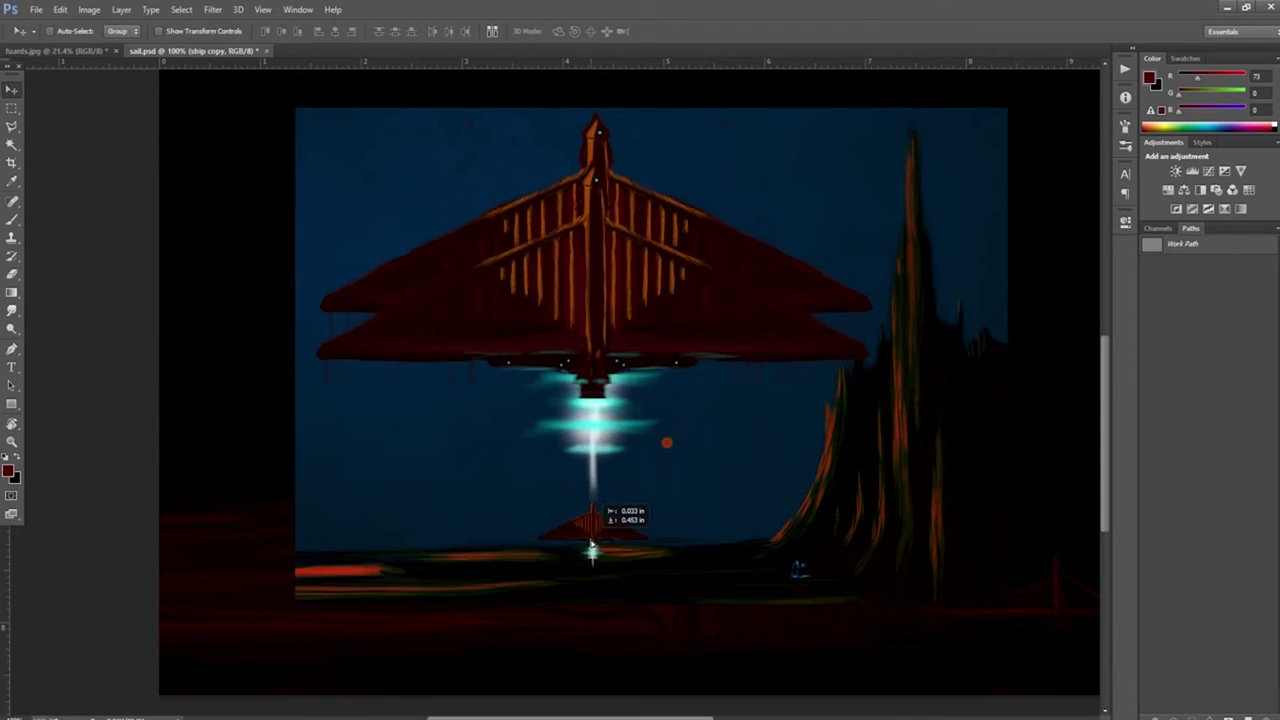
Step: Duplicate the ship again, shrink the copy to about 14%, and line it up below the other ships
{"action": "left_click", "coordinate": [761, 230]}
{"action": "key", "text": "ctrl+t"}
{"action": "left_click_drag", "start_coordinate": [869, 310], "coordinate": [623, 543]}
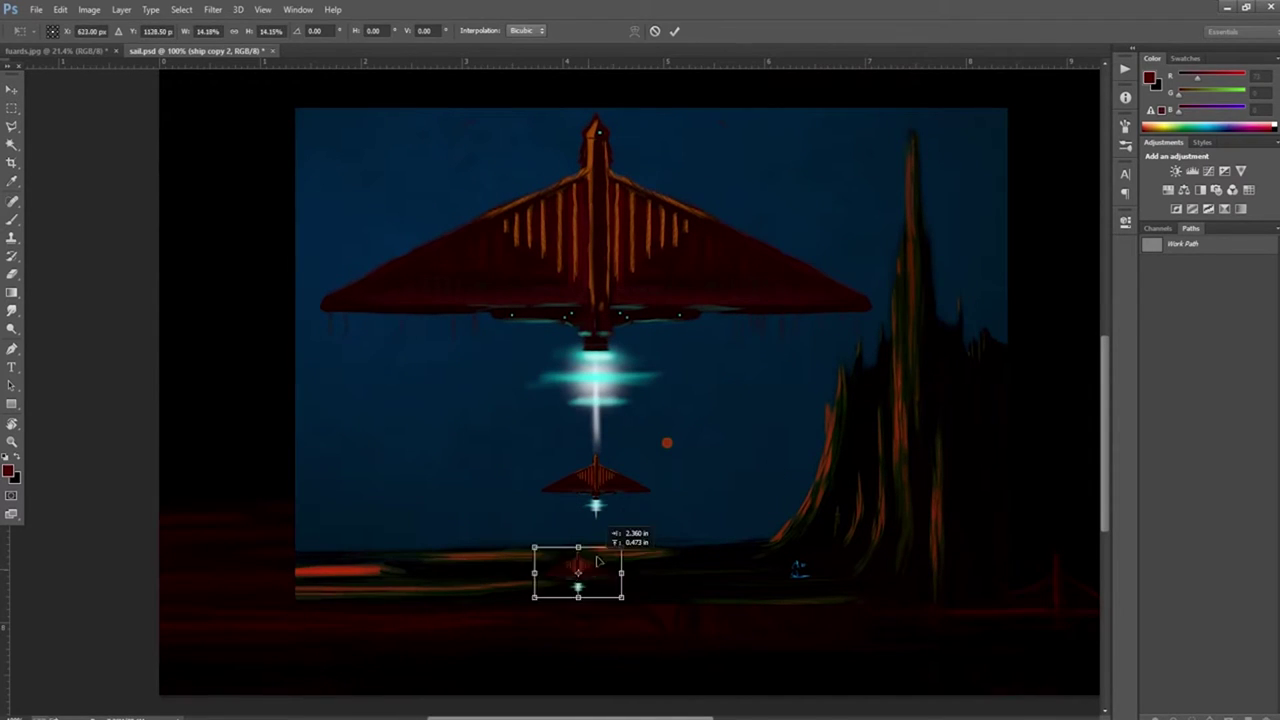
{"action": "key", "text": "Return"}
{"action": "left_click_drag", "start_coordinate": [597, 300], "coordinate": [597, 308]}
{"action": "key", "text": "ctrl+t"}
{"action": "left_click_drag", "start_coordinate": [652, 455], "coordinate": [622, 486]}
{"action": "key", "text": "Return"}
Step: Cycle the smaller ship copies through layer blending modes to give them a faint, translucent look
{"action": "key", "text": "shift+plus"}
{"action": "key", "text": "shift+plus"}
{"action": "key", "text": "shift+plus"}
{"action": "key", "text": "shift+plus"}
{"action": "key", "text": "shift+plus"}
{"action": "key", "text": "shift+plus"}
{"action": "key", "text": "shift+plus"}
{"action": "key", "text": "shift+plus"}
{"action": "key", "text": "alt+bracketleft"}
{"action": "key", "text": "shift+plus"}
{"action": "key", "text": "shift+minus"}
{"action": "key", "text": "alt+bracketleft"}
{"action": "key", "text": "shift+plus"}
{"action": "key", "text": "shift+plus"}
Step: Scale down the stack of ships and position it in the sky between the large sun and the small orange planet
{"action": "key", "text": "ctrl+t"}
{"action": "left_click_drag", "start_coordinate": [905, 58], "coordinate": [571, 308]}
{"action": "left_click_drag", "start_coordinate": [429, 409], "coordinate": [578, 404]}
{"action": "left_click_drag", "start_coordinate": [720, 509], "coordinate": [671, 480]}
{"action": "key", "text": "Return"}
Step: Paint horizontal dark blue water strokes along the horizon on a new layer using a colour sampled from the scene
{"action": "key", "text": "ctrl+shift+alt+n"}
{"action": "key", "text": "b"}
{"action": "left_click", "coordinate": [540, 548], "text": "alt"}
{"action": "mouse_move", "coordinate": [281, 564]}
{"action": "left_mouse_down"}
{"action": "mouse_move", "coordinate": [361, 575]}
{"action": "mouse_move", "coordinate": [631, 540]}
{"action": "left_mouse_up"}
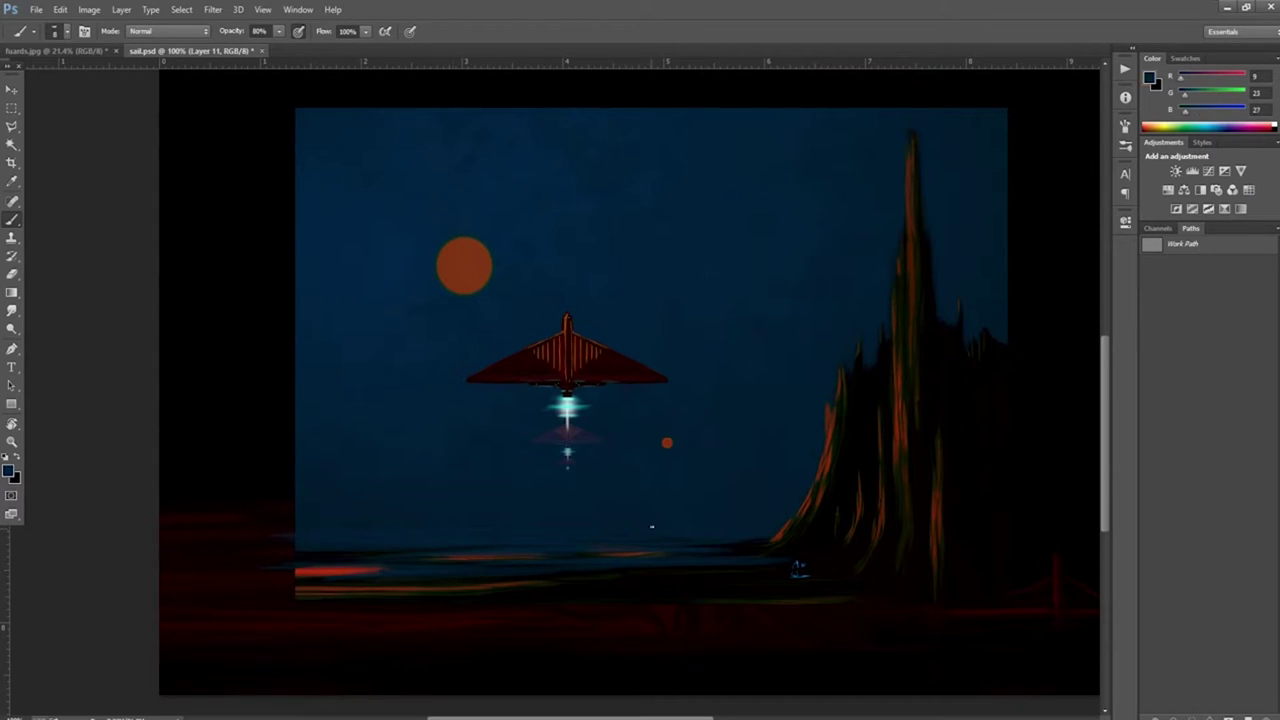
{"action": "left_click_drag", "start_coordinate": [708, 530], "coordinate": [642, 528]}
Step: Paint pale cyan exhaust reflections, a dark mist bank and red streaks across the water below the ship
{"action": "left_click", "coordinate": [567, 408], "text": "alt"}
{"action": "mouse_move", "coordinate": [544, 538]}
{"action": "left_mouse_down"}
{"action": "mouse_move", "coordinate": [588, 538]}
{"action": "mouse_move", "coordinate": [510, 540]}
{"action": "mouse_move", "coordinate": [660, 540]}
{"action": "mouse_move", "coordinate": [530, 538]}
{"action": "left_mouse_up"}
{"action": "mouse_move", "coordinate": [620, 540]}
{"action": "left_mouse_down"}
{"action": "mouse_move", "coordinate": [547, 546]}
{"action": "mouse_move", "coordinate": [603, 554]}
{"action": "mouse_move", "coordinate": [590, 566]}
{"action": "mouse_move", "coordinate": [638, 543]}
{"action": "mouse_move", "coordinate": [452, 540]}
{"action": "left_mouse_up"}
{"action": "left_click", "coordinate": [637, 543], "text": "alt"}
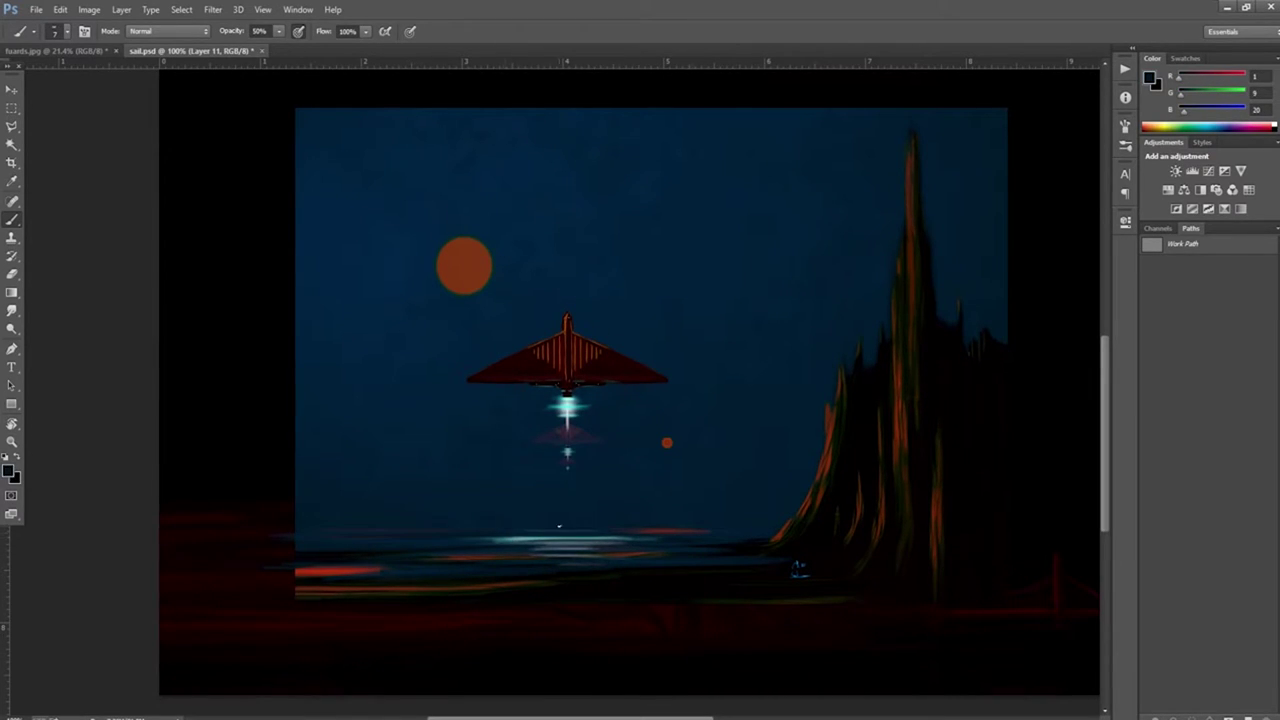
{"action": "left_click_drag", "start_coordinate": [306, 493], "coordinate": [266, 468]}
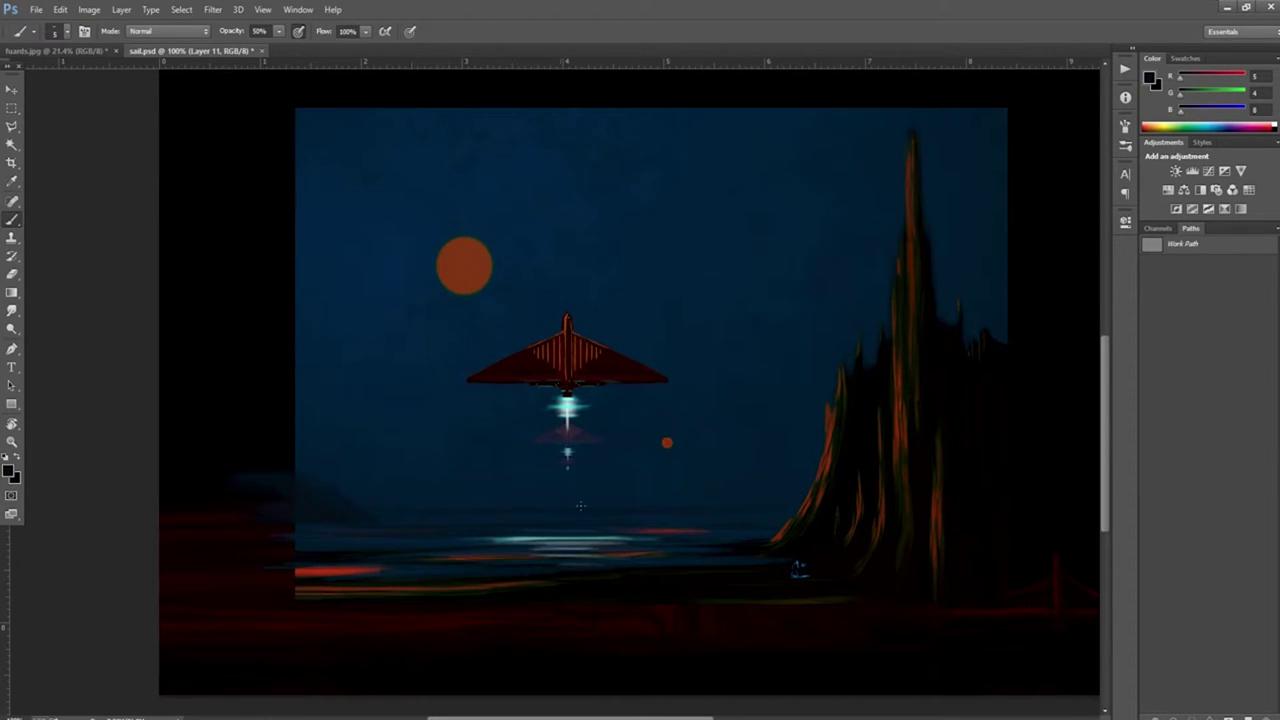
{"action": "left_click", "coordinate": [667, 442], "text": "alt"}
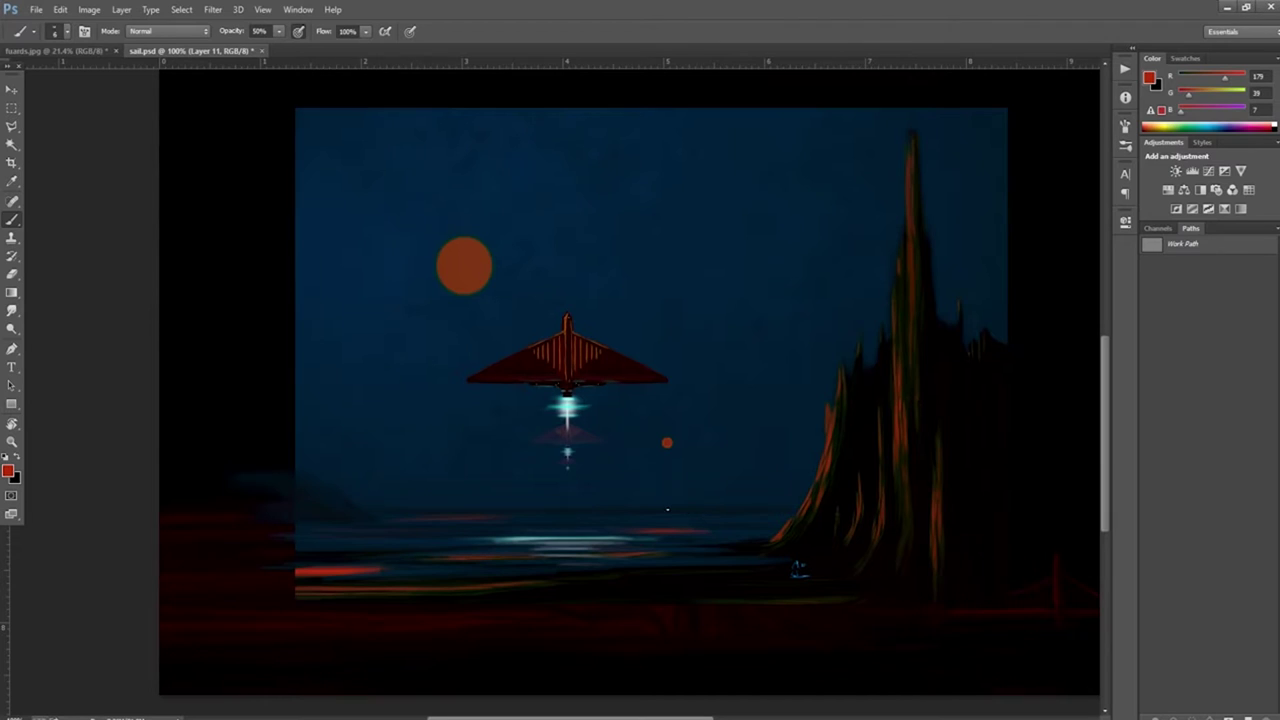
Step: Clear the paint spilling outside the framed scene, deselect, and enlarge the framed scene over the dark backdrop
{"action": "left_click", "coordinate": [181, 9]}
{"action": "left_click", "coordinate": [185, 22]}
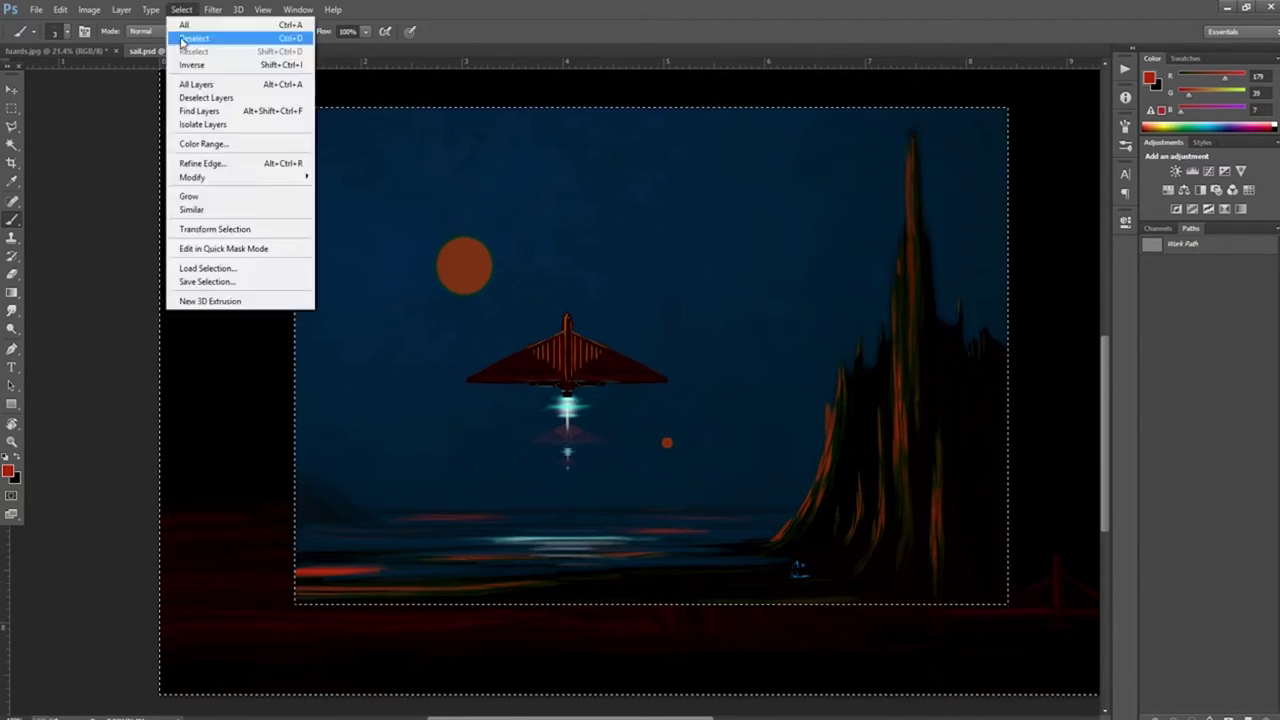
{"action": "left_click", "coordinate": [11, 441]}
{"action": "left_click", "coordinate": [706, 426], "text": "alt"}
{"action": "key", "text": "ctrl+t"}
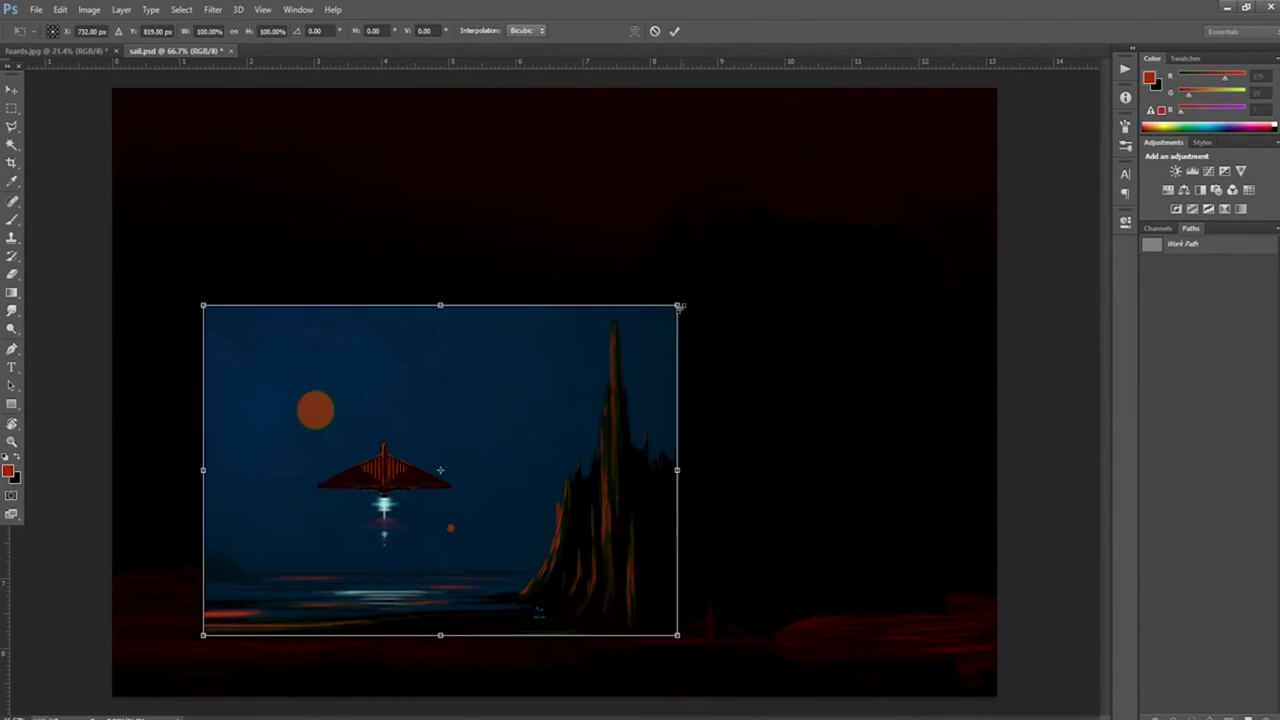
{"action": "left_click_drag", "start_coordinate": [677, 306], "coordinate": [943, 120]}
{"action": "left_click_drag", "start_coordinate": [186, 651], "coordinate": [356, 678]}
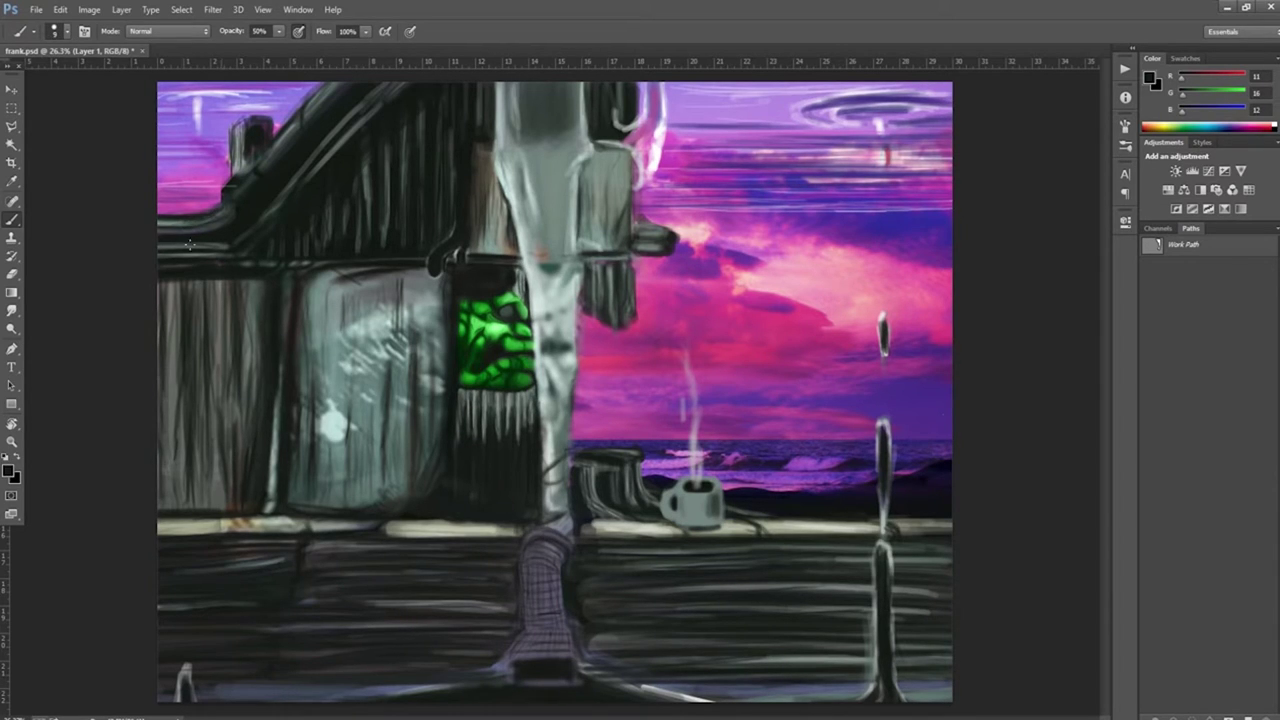
Step: Paint thin near-black vertical grain strokes down the wooden wall at the far left of the house
{"action": "left_click_drag", "start_coordinate": [196, 282], "coordinate": [196, 368]}
{"action": "left_click_drag", "start_coordinate": [198, 392], "coordinate": [200, 476]}
{"action": "left_click_drag", "start_coordinate": [200, 366], "coordinate": [204, 508]}
{"action": "left_click_drag", "start_coordinate": [220, 286], "coordinate": [222, 478]}
{"action": "left_click_drag", "start_coordinate": [234, 378], "coordinate": [236, 456]}
{"action": "left_click_drag", "start_coordinate": [244, 402], "coordinate": [248, 464]}
{"action": "left_click_drag", "start_coordinate": [252, 306], "coordinate": [250, 390]}
{"action": "left_click_drag", "start_coordinate": [248, 414], "coordinate": [248, 452]}
{"action": "left_click_drag", "start_coordinate": [172, 280], "coordinate": [170, 432]}
{"action": "left_click_drag", "start_coordinate": [164, 384], "coordinate": [162, 490]}
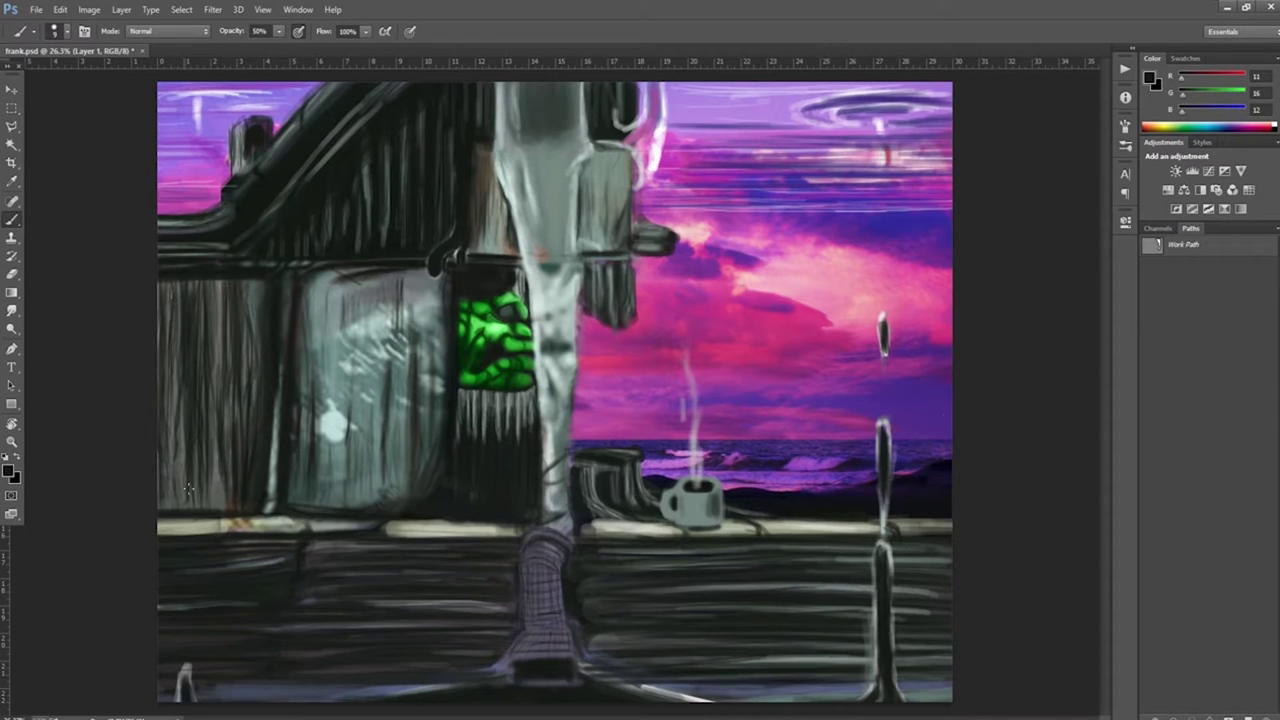
Step: Darken the edge of the pale ledge and the upper planks beneath the left wall with a 50% opacity brush
{"action": "left_click_drag", "start_coordinate": [304, 550], "coordinate": [444, 538]}
{"action": "left_click_drag", "start_coordinate": [178, 532], "coordinate": [268, 532]}
{"action": "left_click_drag", "start_coordinate": [418, 520], "coordinate": [448, 520]}
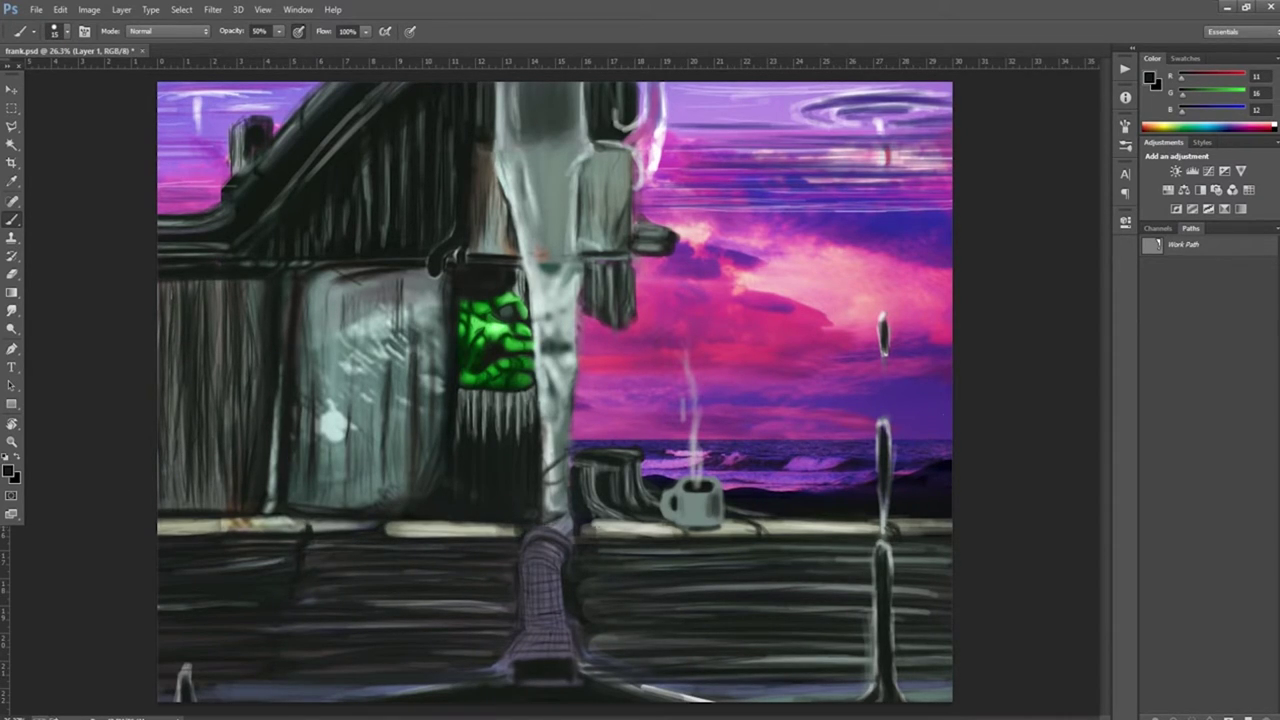
Step: Shade the right side of the woven pipe and darken the bluish ground strip to the left of its base
{"action": "left_click_drag", "start_coordinate": [586, 556], "coordinate": [584, 620]}
{"action": "left_click_drag", "start_coordinate": [572, 576], "coordinate": [575, 668]}
{"action": "left_click_drag", "start_coordinate": [500, 685], "coordinate": [386, 687]}
{"action": "left_click_drag", "start_coordinate": [370, 674], "coordinate": [290, 673]}
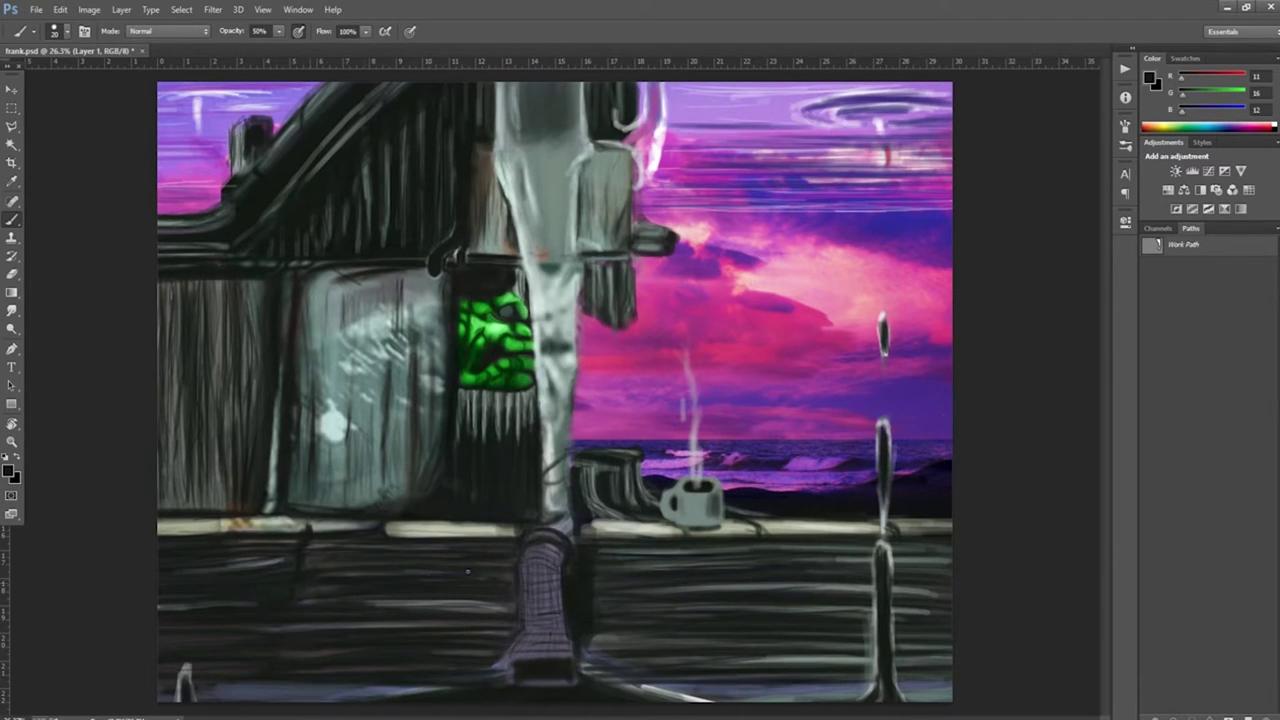
Step: Add near-black horizontal strokes under the pale ledge and across the planks on both sides of the pipe
{"action": "left_click_drag", "start_coordinate": [510, 525], "coordinate": [388, 523]}
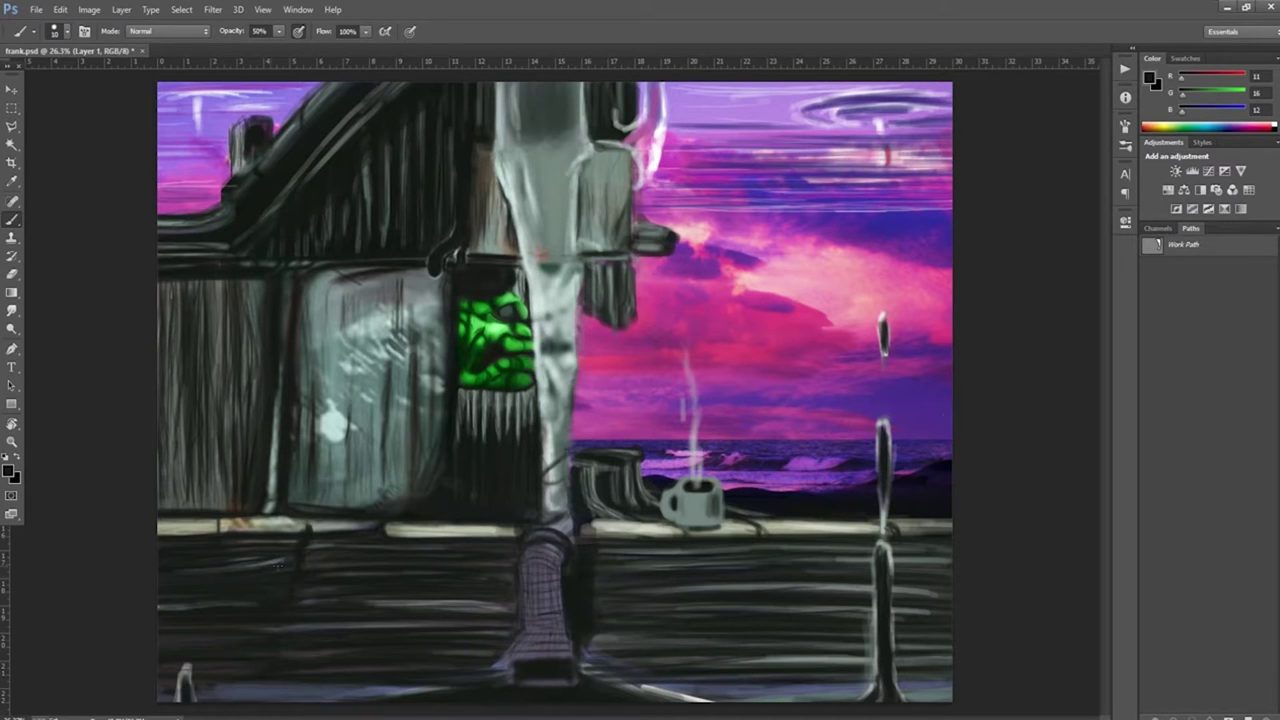
{"action": "left_click_drag", "start_coordinate": [649, 561], "coordinate": [742, 563]}
{"action": "left_click_drag", "start_coordinate": [646, 550], "coordinate": [614, 550]}
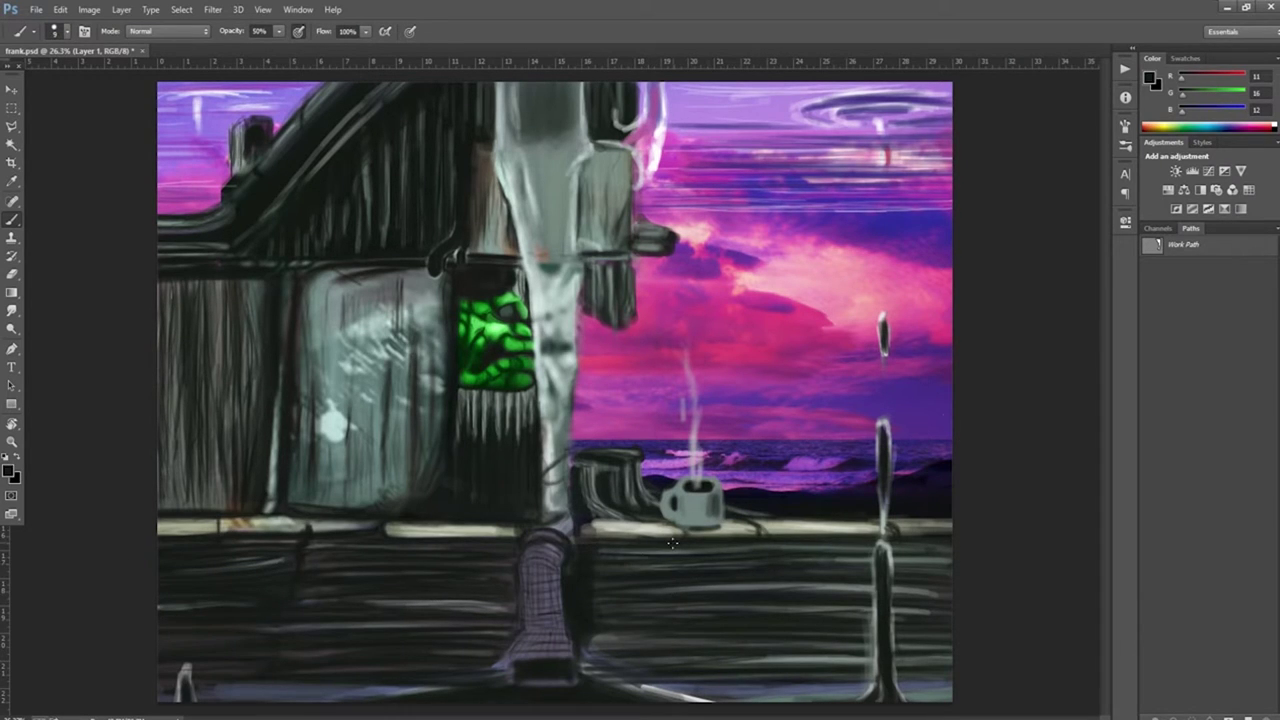
{"action": "left_click_drag", "start_coordinate": [718, 605], "coordinate": [632, 605]}
{"action": "left_click_drag", "start_coordinate": [846, 548], "coordinate": [782, 548]}
Step: Save the painting under the file name shockthemonkey.psd
{"action": "key", "text": "z"}
{"action": "left_click_drag", "start_coordinate": [370, 361], "coordinate": [450, 361]}
{"action": "left_click", "coordinate": [35, 9]}
{"action": "left_click", "coordinate": [55, 165]}
{"action": "key", "text": "Return"}
Step: Blend sampled grey-green tones into the blurry window figure around its hand and the left edge of its head
{"action": "key", "text": "b"}
{"action": "left_click", "coordinate": [340, 360], "text": "alt"}
{"action": "left_click", "coordinate": [300, 428], "text": "alt"}
{"action": "key", "text": "bracketleft"}
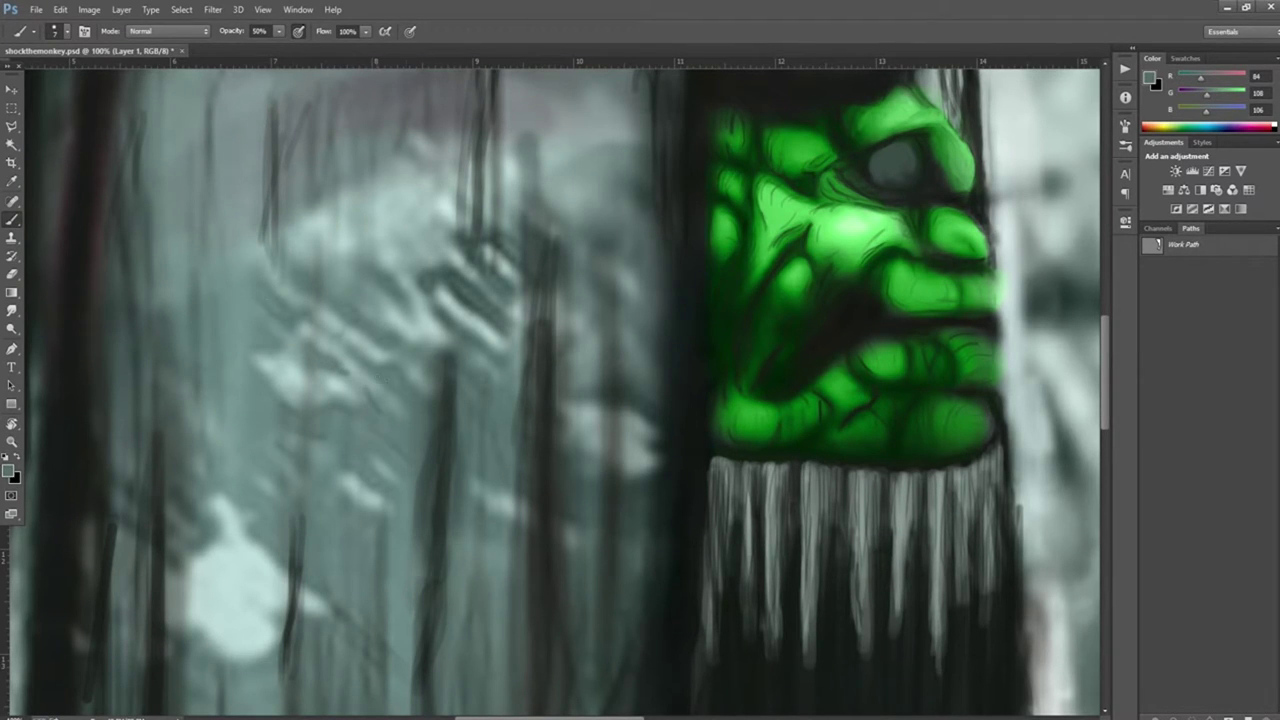
{"action": "left_click", "coordinate": [166, 485], "text": "alt"}
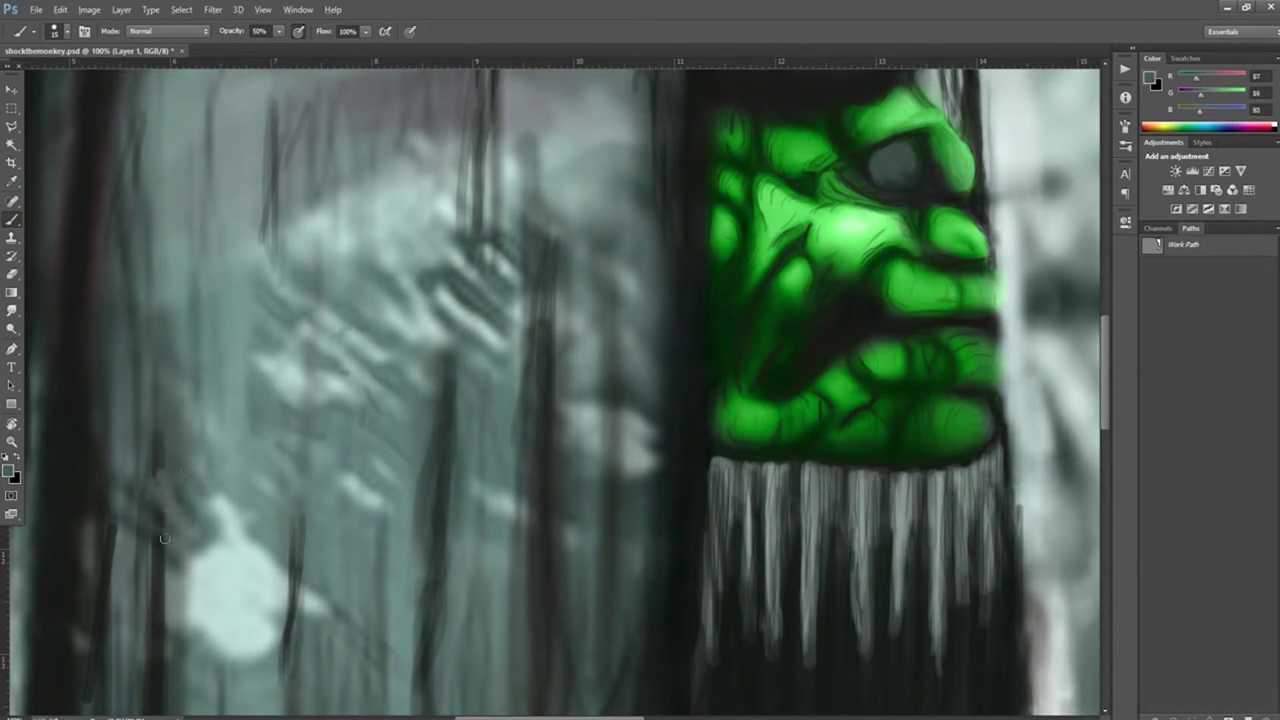
{"action": "left_click", "coordinate": [280, 272], "text": "alt"}
{"action": "left_click", "coordinate": [306, 316], "text": "alt"}
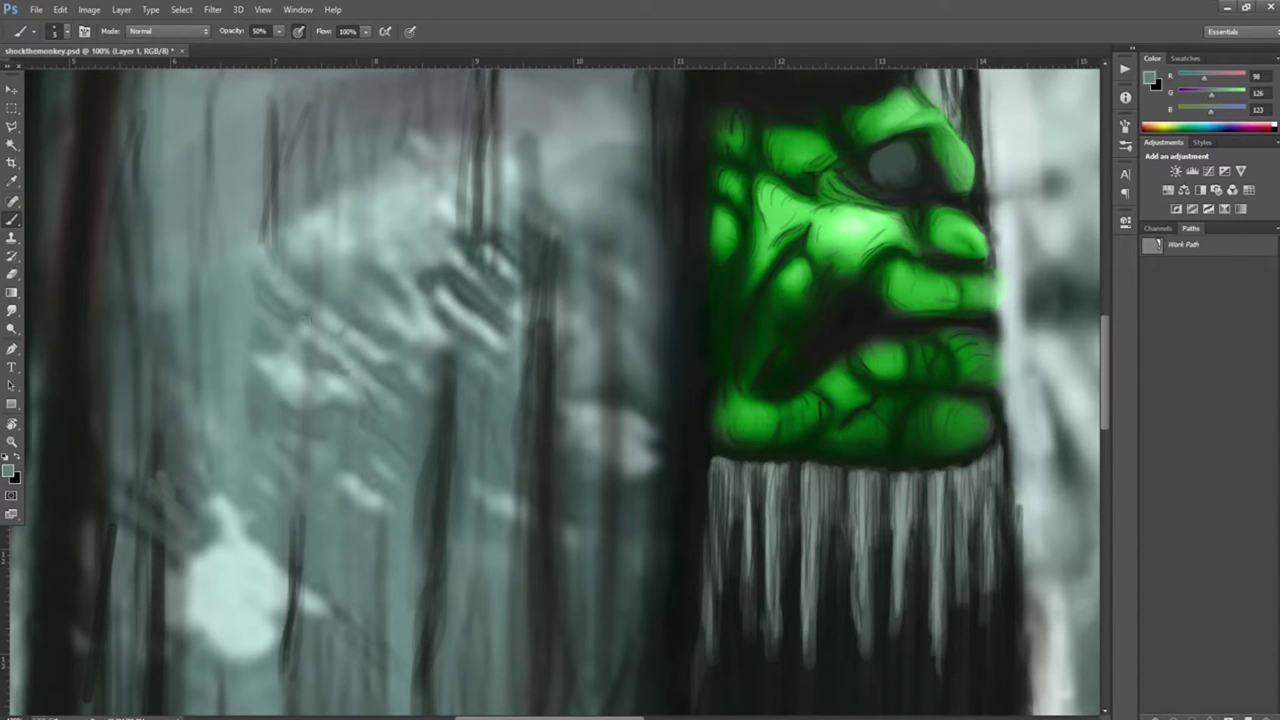
{"action": "left_click_drag", "start_coordinate": [222, 432], "coordinate": [236, 327]}
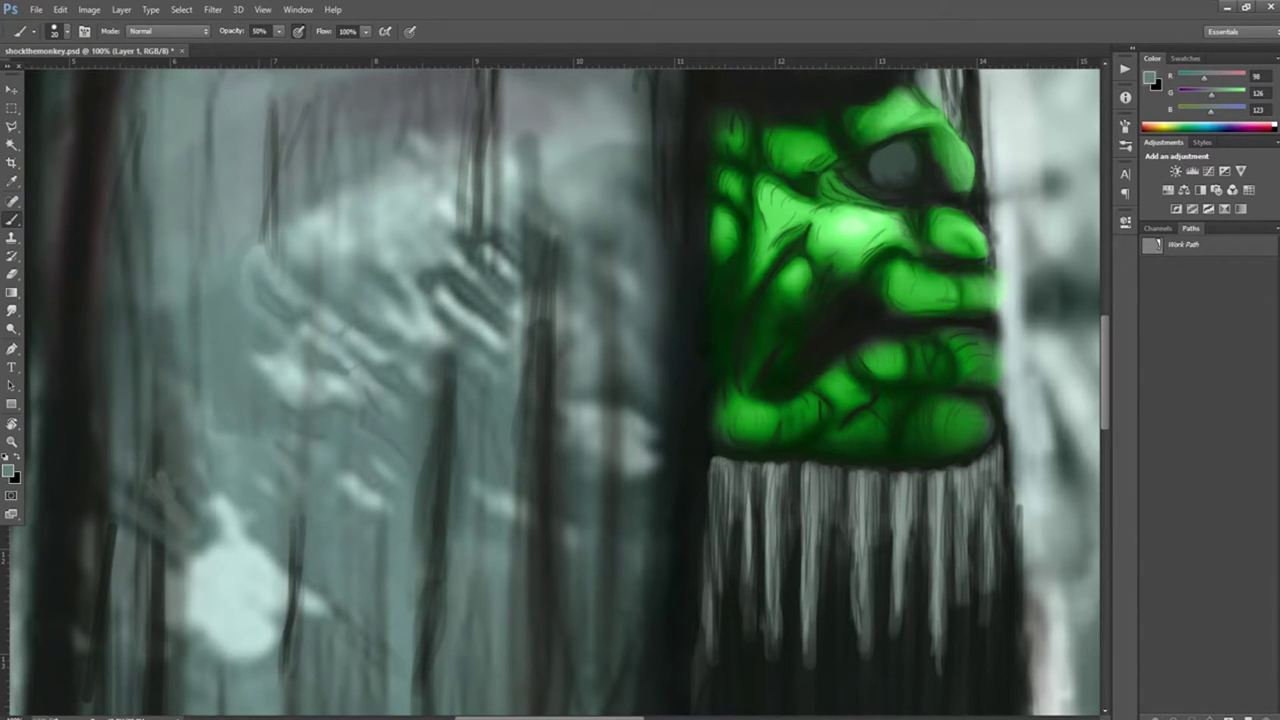
Step: Paint over the dark vertical streaks above the figure's pale head with lighter grey-green sampled from the glass
{"action": "left_click", "coordinate": [337, 170], "text": "alt"}
{"action": "left_click", "coordinate": [304, 118], "text": "alt"}
{"action": "left_click_drag", "start_coordinate": [331, 186], "coordinate": [331, 92]}
{"action": "left_click_drag", "start_coordinate": [303, 200], "coordinate": [285, 118]}
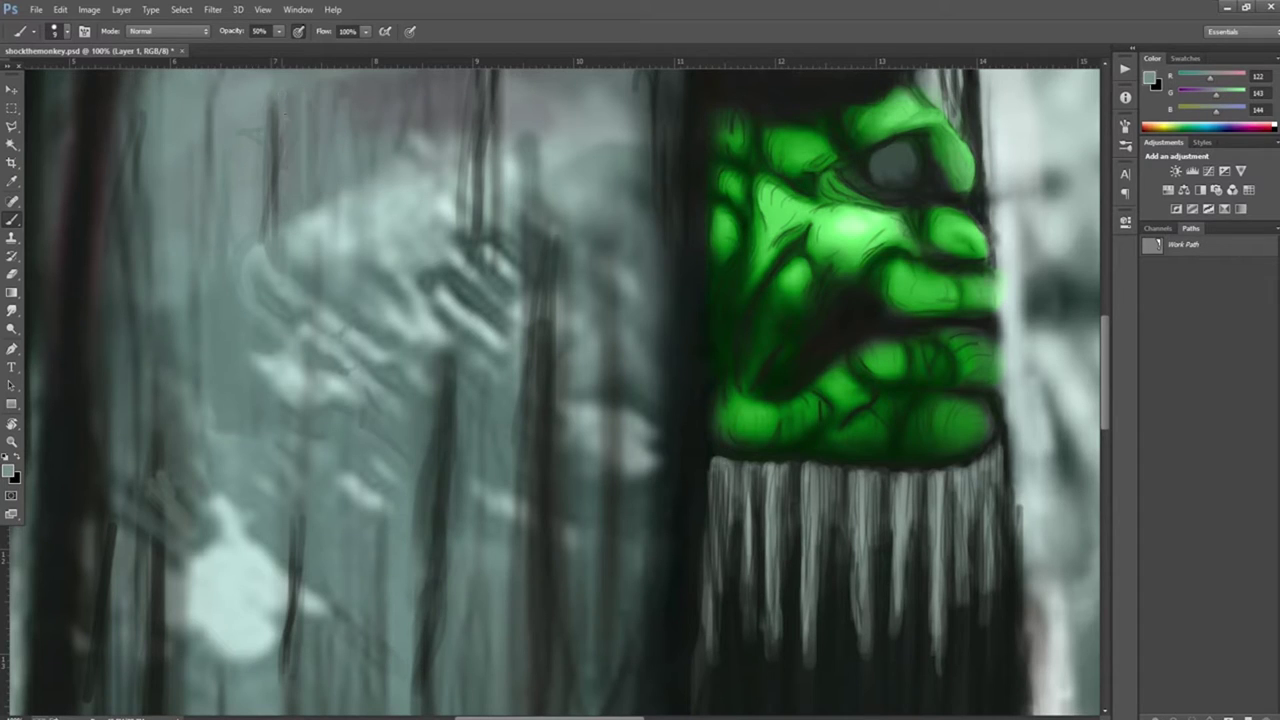
{"action": "left_click_drag", "start_coordinate": [282, 172], "coordinate": [284, 118]}
{"action": "left_click_drag", "start_coordinate": [267, 224], "coordinate": [268, 138]}
{"action": "left_click_drag", "start_coordinate": [291, 156], "coordinate": [292, 104]}
Step: Set the brush opacity to 70%, smooth the pale head, and block in a dark grey-green shape around its outline
{"action": "key", "text": "7"}
{"action": "left_click", "coordinate": [420, 215], "text": "alt"}
{"action": "mouse_move", "coordinate": [432, 328]}
{"action": "left_mouse_down"}
{"action": "mouse_move", "coordinate": [420, 260]}
{"action": "mouse_move", "coordinate": [360, 205]}
{"action": "left_mouse_up"}
{"action": "mouse_move", "coordinate": [310, 272]}
{"action": "left_mouse_down"}
{"action": "mouse_move", "coordinate": [293, 207]}
{"action": "mouse_move", "coordinate": [214, 295]}
{"action": "mouse_move", "coordinate": [262, 432]}
{"action": "mouse_move", "coordinate": [240, 222]}
{"action": "mouse_move", "coordinate": [210, 106]}
{"action": "left_mouse_up"}
{"action": "left_click", "coordinate": [272, 200], "text": "alt"}
{"action": "left_click_drag", "start_coordinate": [290, 212], "coordinate": [345, 182]}
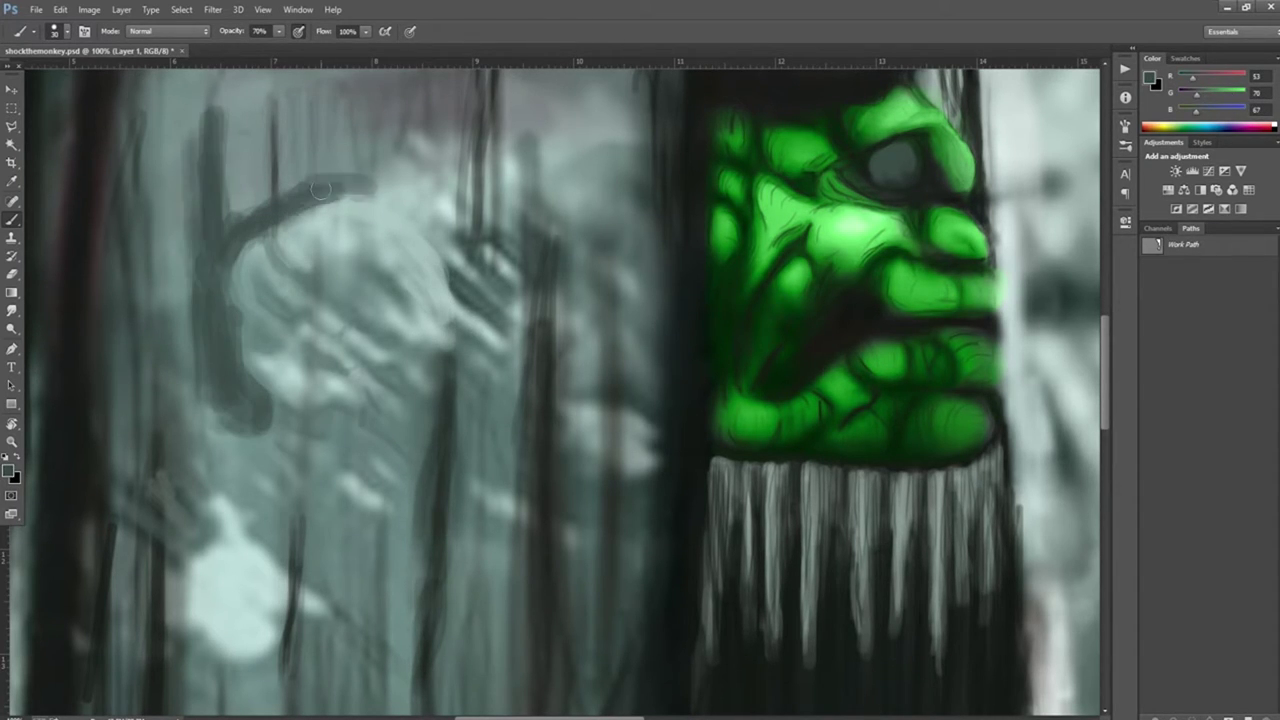
{"action": "left_click_drag", "start_coordinate": [440, 232], "coordinate": [300, 168]}
{"action": "mouse_move", "coordinate": [445, 140]}
{"action": "left_mouse_down"}
{"action": "mouse_move", "coordinate": [234, 166]}
{"action": "mouse_move", "coordinate": [470, 210]}
{"action": "mouse_move", "coordinate": [455, 238]}
{"action": "left_mouse_up"}
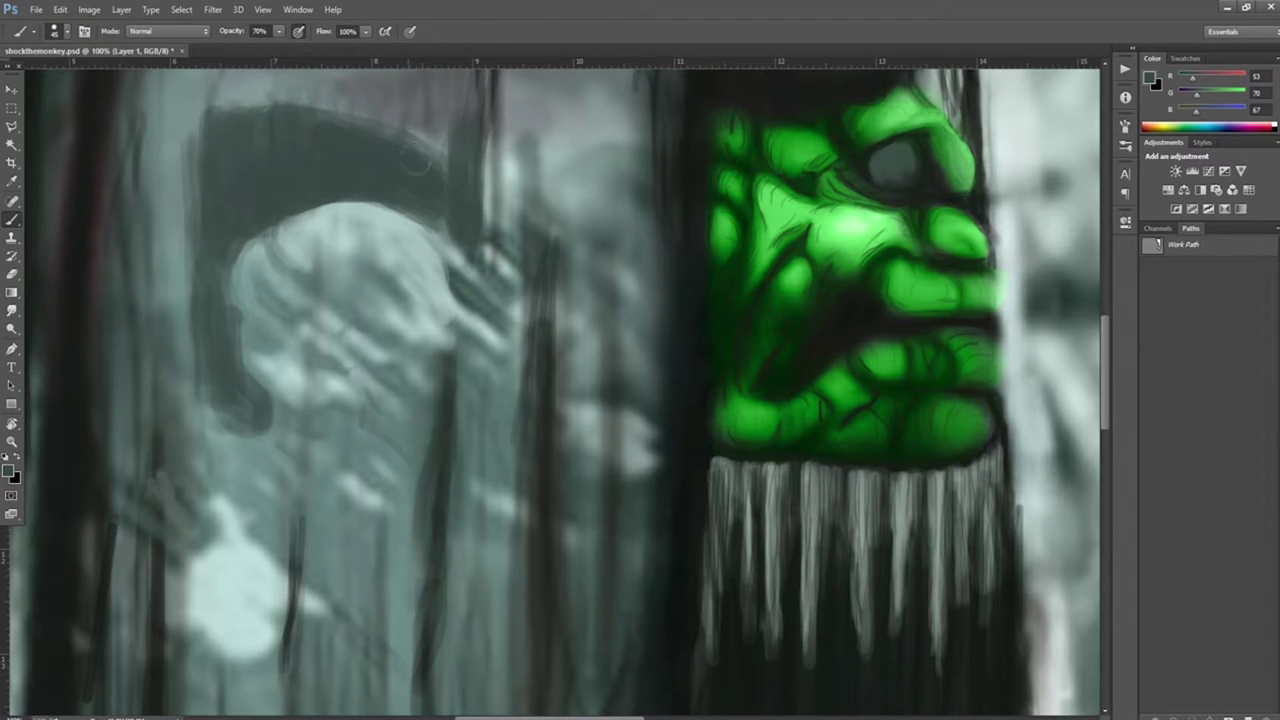
Step: Extend the dark grey-green shape into a solid block above and left of the head, refining its outer edges
{"action": "left_click_drag", "start_coordinate": [300, 150], "coordinate": [460, 110]}
{"action": "left_click_drag", "start_coordinate": [460, 200], "coordinate": [380, 250]}
{"action": "key", "text": "["}
{"action": "key", "text": "["}
{"action": "left_click_drag", "start_coordinate": [184, 125], "coordinate": [184, 418]}
{"action": "mouse_move", "coordinate": [270, 260]}
{"action": "left_mouse_down"}
{"action": "mouse_move", "coordinate": [215, 355]}
{"action": "mouse_move", "coordinate": [250, 425]}
{"action": "left_mouse_up"}
{"action": "left_click_drag", "start_coordinate": [215, 112], "coordinate": [148, 410]}
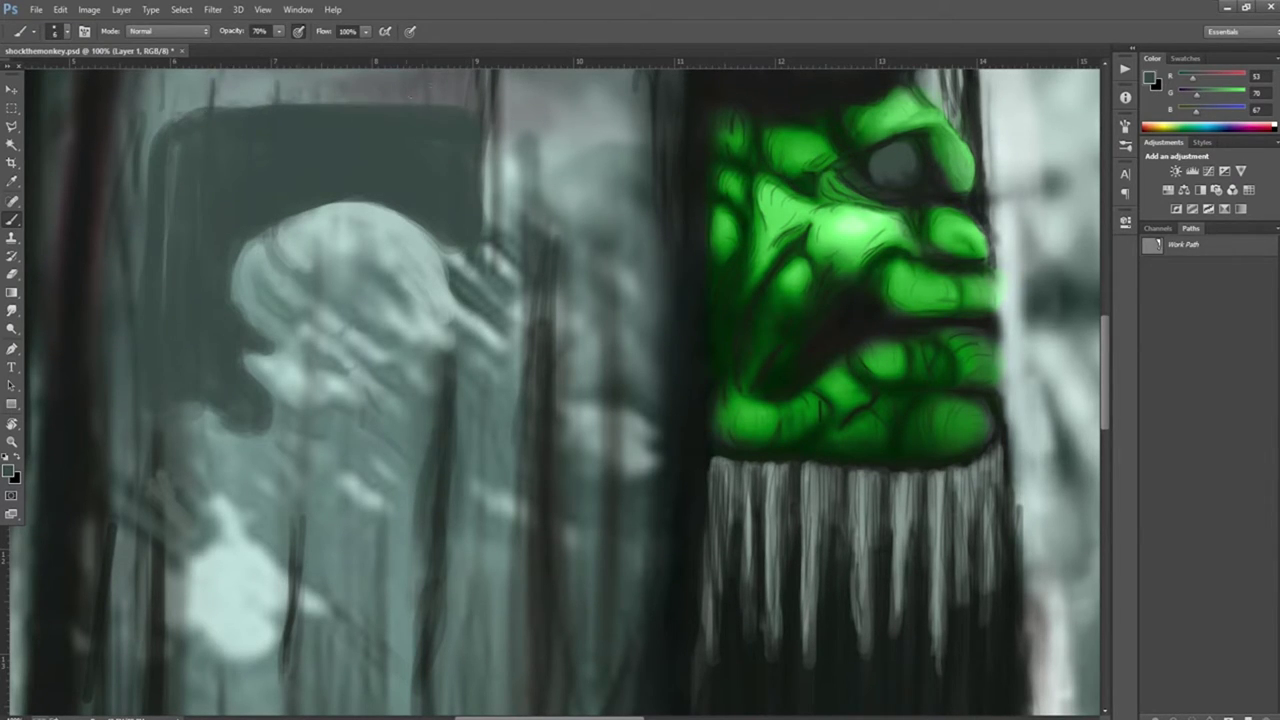
{"action": "left_click_drag", "start_coordinate": [138, 212], "coordinate": [120, 462]}
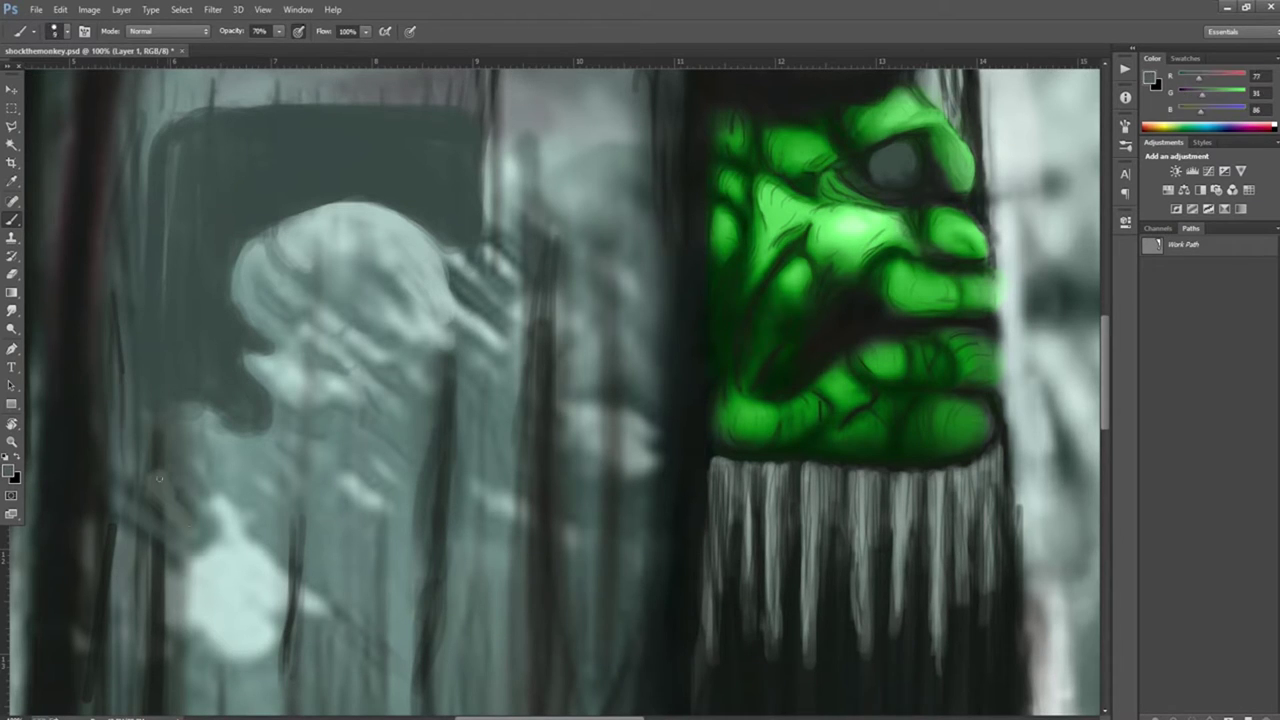
Step: Paint dark fingers at the lower left and carve the white blob beside them into a hand with sampled grey-green tones
{"action": "left_click", "coordinate": [157, 471], "text": "alt"}
{"action": "left_click_drag", "start_coordinate": [150, 554], "coordinate": [166, 566]}
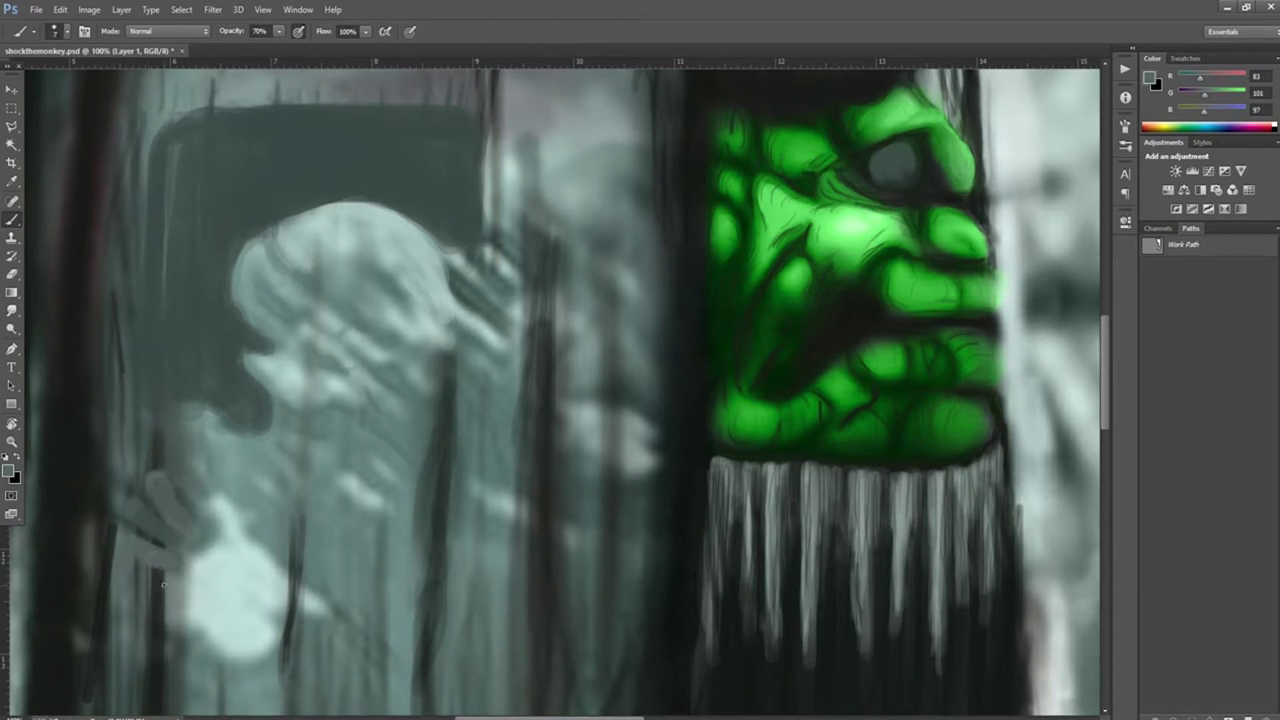
{"action": "left_click", "coordinate": [200, 530], "text": "alt"}
{"action": "left_click_drag", "start_coordinate": [185, 490], "coordinate": [318, 605]}
{"action": "mouse_move", "coordinate": [255, 560]}
{"action": "left_mouse_down"}
{"action": "mouse_move", "coordinate": [214, 632]}
{"action": "mouse_move", "coordinate": [295, 575]}
{"action": "mouse_move", "coordinate": [300, 608]}
{"action": "mouse_move", "coordinate": [325, 628]}
{"action": "left_mouse_up"}
{"action": "left_click", "coordinate": [290, 590], "text": "alt"}
{"action": "left_click_drag", "start_coordinate": [255, 610], "coordinate": [290, 632]}
{"action": "left_click_drag", "start_coordinate": [232, 590], "coordinate": [288, 640]}
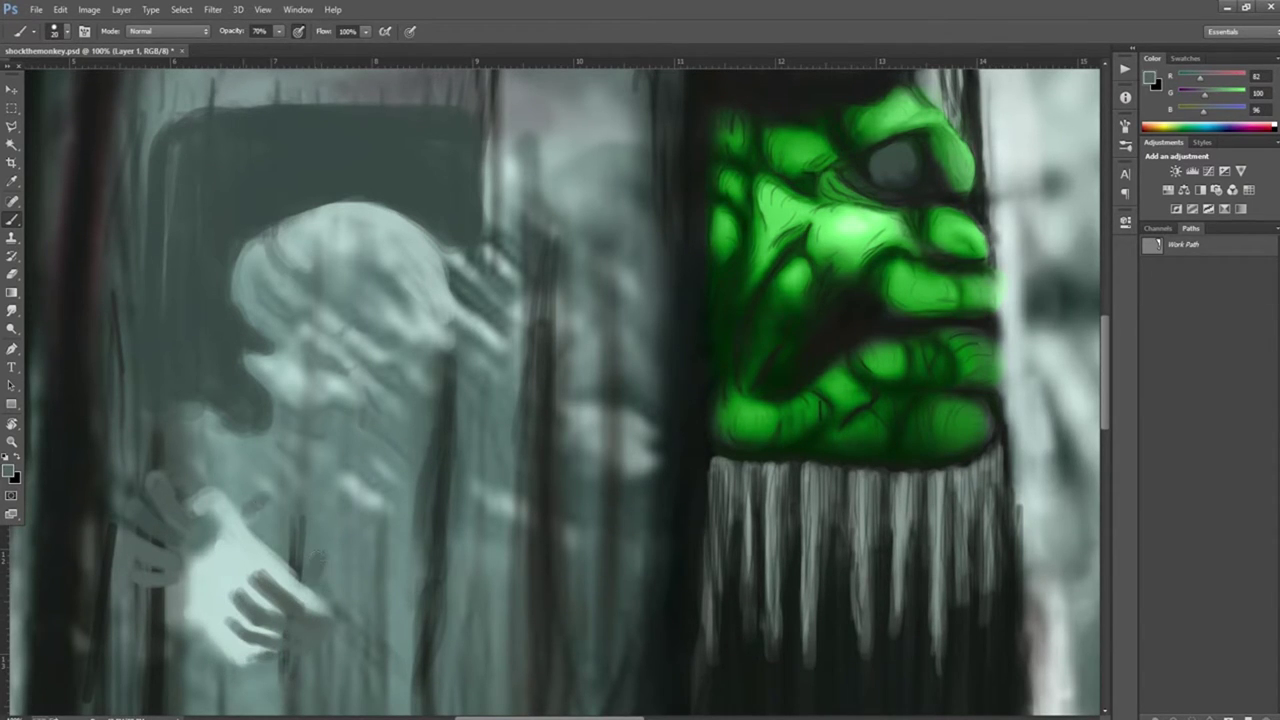
Step: Paint over the dark streaks beside the figure's head with sampled grey-green tones to form its jaw, shoulder and arm
{"action": "left_click_drag", "start_coordinate": [420, 620], "coordinate": [533, 480]}
{"action": "left_click_drag", "start_coordinate": [548, 536], "coordinate": [536, 598]}
{"action": "left_click_drag", "start_coordinate": [475, 548], "coordinate": [504, 574]}
{"action": "left_click_drag", "start_coordinate": [344, 280], "coordinate": [380, 292]}
{"action": "left_click", "coordinate": [556, 262], "text": "alt"}
{"action": "left_click_drag", "start_coordinate": [476, 278], "coordinate": [530, 336]}
{"action": "left_click_drag", "start_coordinate": [546, 270], "coordinate": [535, 338]}
{"action": "mouse_move", "coordinate": [480, 278]}
{"action": "left_mouse_down"}
{"action": "mouse_move", "coordinate": [540, 340]}
{"action": "mouse_move", "coordinate": [560, 448]}
{"action": "left_mouse_up"}
{"action": "left_click_drag", "start_coordinate": [556, 392], "coordinate": [552, 670]}
{"action": "left_click", "coordinate": [470, 341], "text": "alt"}
{"action": "left_click_drag", "start_coordinate": [458, 336], "coordinate": [482, 358]}
{"action": "left_click_drag", "start_coordinate": [486, 314], "coordinate": [514, 334]}
{"action": "mouse_move", "coordinate": [352, 306]}
{"action": "left_mouse_down"}
{"action": "mouse_move", "coordinate": [370, 310]}
{"action": "mouse_move", "coordinate": [380, 284]}
{"action": "left_mouse_up"}
Step: Extend the sampled grey-green tones down the glass beside the figure's body and arm
{"action": "left_click", "coordinate": [522, 330], "text": "alt"}
{"action": "mouse_move", "coordinate": [522, 330]}
{"action": "left_mouse_down"}
{"action": "mouse_move", "coordinate": [548, 430]}
{"action": "mouse_move", "coordinate": [552, 548]}
{"action": "left_mouse_up"}
{"action": "left_click", "coordinate": [562, 600], "text": "alt"}
{"action": "left_click_drag", "start_coordinate": [504, 398], "coordinate": [498, 522]}
{"action": "left_click_drag", "start_coordinate": [516, 594], "coordinate": [520, 710]}
{"action": "left_click_drag", "start_coordinate": [562, 580], "coordinate": [556, 596]}
{"action": "left_click_drag", "start_coordinate": [560, 345], "coordinate": [562, 405]}
Step: Darken the background around the figure's face, jaw and shoulder with near-black sampled from the dark frame area
{"action": "left_click", "coordinate": [263, 557], "text": "alt"}
{"action": "left_click_drag", "start_coordinate": [280, 515], "coordinate": [270, 650]}
{"action": "mouse_move", "coordinate": [318, 248]}
{"action": "left_mouse_down"}
{"action": "mouse_move", "coordinate": [354, 258]}
{"action": "mouse_move", "coordinate": [262, 266]}
{"action": "left_mouse_up"}
{"action": "mouse_move", "coordinate": [330, 250]}
{"action": "left_mouse_down"}
{"action": "mouse_move", "coordinate": [306, 103]}
{"action": "mouse_move", "coordinate": [280, 240]}
{"action": "left_mouse_up"}
{"action": "left_click_drag", "start_coordinate": [480, 322], "coordinate": [534, 289]}
{"action": "left_click_drag", "start_coordinate": [520, 240], "coordinate": [560, 300]}
{"action": "left_click_drag", "start_coordinate": [556, 314], "coordinate": [558, 500]}
{"action": "left_click_drag", "start_coordinate": [690, 467], "coordinate": [670, 547]}
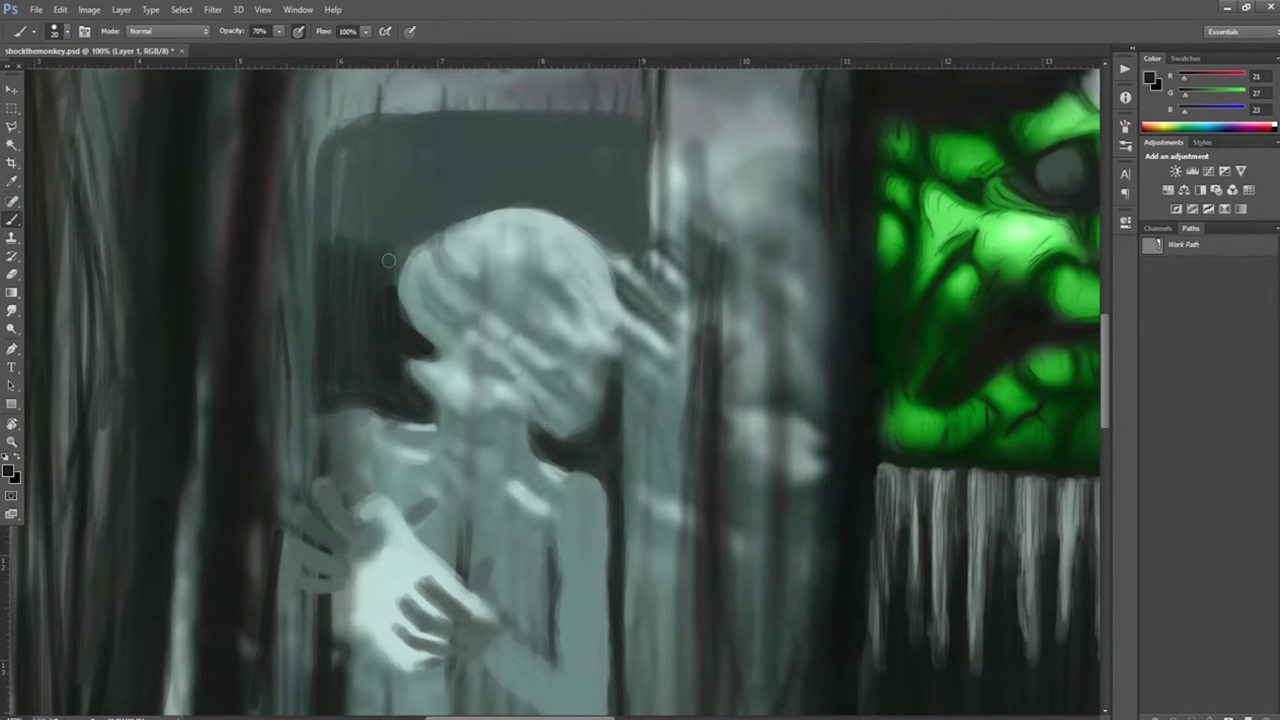
Step: Fill the block behind the figure's head with near-black and continue the dark tone along its arm
{"action": "left_click_drag", "start_coordinate": [395, 170], "coordinate": [343, 251]}
{"action": "mouse_move", "coordinate": [390, 130]}
{"action": "left_mouse_down"}
{"action": "mouse_move", "coordinate": [590, 215]}
{"action": "mouse_move", "coordinate": [614, 157]}
{"action": "mouse_move", "coordinate": [391, 194]}
{"action": "mouse_move", "coordinate": [340, 240]}
{"action": "left_mouse_up"}
{"action": "left_click_drag", "start_coordinate": [346, 349], "coordinate": [386, 219]}
{"action": "mouse_move", "coordinate": [576, 698]}
{"action": "left_mouse_down"}
{"action": "mouse_move", "coordinate": [590, 580]}
{"action": "mouse_move", "coordinate": [528, 500]}
{"action": "left_mouse_up"}
{"action": "mouse_move", "coordinate": [622, 306]}
{"action": "left_mouse_down"}
{"action": "mouse_move", "coordinate": [639, 408]}
{"action": "mouse_move", "coordinate": [614, 381]}
{"action": "mouse_move", "coordinate": [610, 456]}
{"action": "left_mouse_up"}
{"action": "left_click_drag", "start_coordinate": [644, 398], "coordinate": [648, 522]}
{"action": "left_click_drag", "start_coordinate": [598, 412], "coordinate": [608, 490]}
{"action": "mouse_move", "coordinate": [546, 462]}
{"action": "left_mouse_down"}
{"action": "mouse_move", "coordinate": [522, 486]}
{"action": "mouse_move", "coordinate": [534, 504]}
{"action": "left_mouse_up"}
Step: Outline the figure's arm, wrist and fingers with thin dark lines
{"action": "left_click_drag", "start_coordinate": [546, 456], "coordinate": [596, 506]}
{"action": "mouse_move", "coordinate": [586, 492]}
{"action": "left_mouse_down"}
{"action": "mouse_move", "coordinate": [606, 510]}
{"action": "mouse_move", "coordinate": [610, 560]}
{"action": "left_mouse_up"}
{"action": "left_click_drag", "start_coordinate": [506, 498], "coordinate": [456, 488]}
{"action": "left_click_drag", "start_coordinate": [490, 468], "coordinate": [462, 470]}
{"action": "left_click_drag", "start_coordinate": [540, 440], "coordinate": [478, 446]}
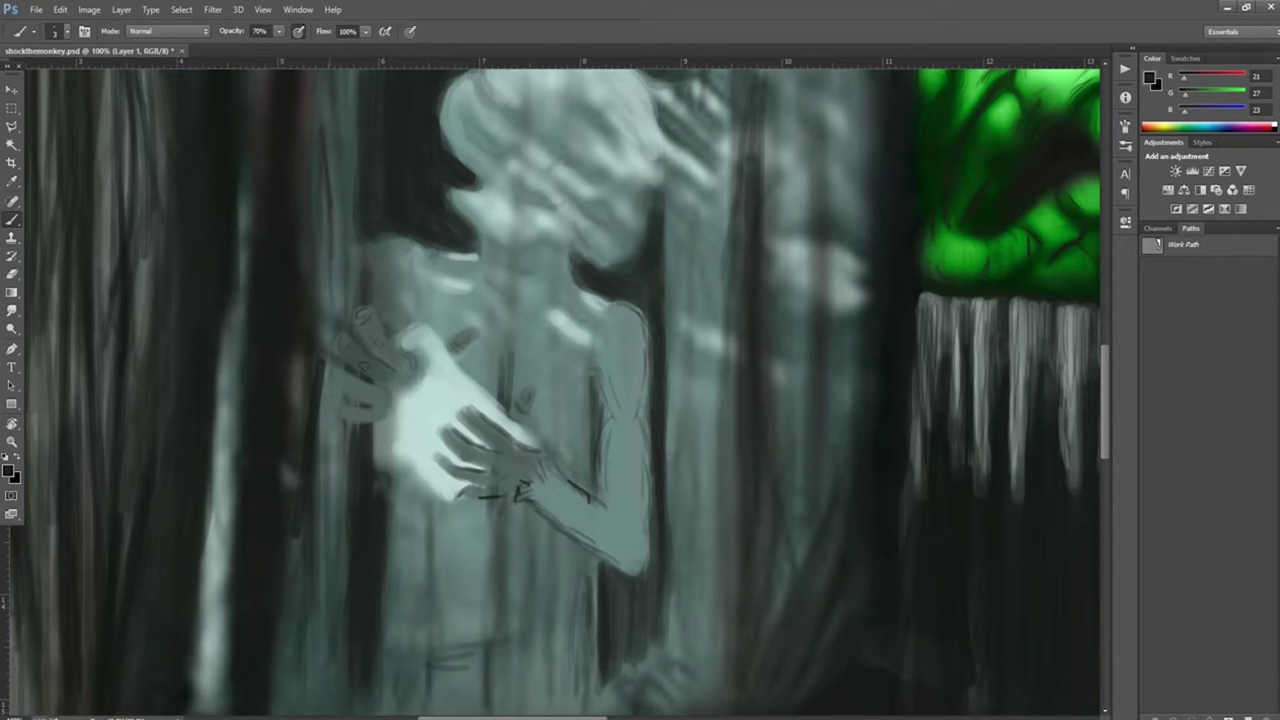
Step: Paint an open mouth with teeth and a lower jaw on the figure, then mark its neck and collarbones
{"action": "left_click", "coordinate": [495, 231], "text": "alt"}
{"action": "left_click_drag", "start_coordinate": [502, 304], "coordinate": [540, 306]}
{"action": "mouse_move", "coordinate": [492, 266]}
{"action": "left_mouse_down"}
{"action": "mouse_move", "coordinate": [492, 282]}
{"action": "mouse_move", "coordinate": [520, 296]}
{"action": "left_mouse_up"}
{"action": "left_click_drag", "start_coordinate": [518, 250], "coordinate": [534, 262]}
{"action": "left_click_drag", "start_coordinate": [524, 278], "coordinate": [534, 292]}
{"action": "left_click_drag", "start_coordinate": [496, 244], "coordinate": [528, 270]}
{"action": "left_click_drag", "start_coordinate": [514, 186], "coordinate": [542, 202]}
{"action": "left_click_drag", "start_coordinate": [520, 198], "coordinate": [536, 206]}
{"action": "key", "text": "bracketleft"}
{"action": "left_click_drag", "start_coordinate": [588, 256], "coordinate": [568, 296]}
{"action": "left_click_drag", "start_coordinate": [476, 256], "coordinate": [440, 264]}
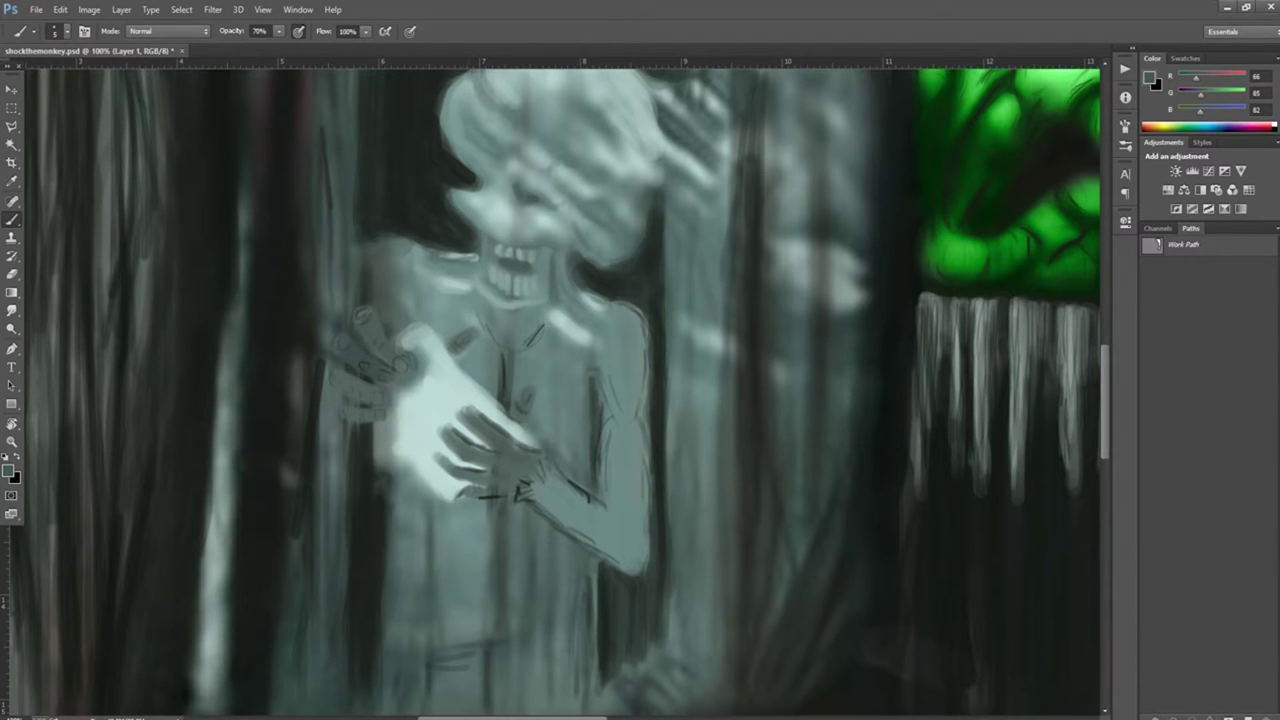
Step: Shape the figure's shoulders, neck and collarbones with grey-green tones sampled from the body
{"action": "left_click", "coordinate": [376, 250], "text": "alt"}
{"action": "left_click_drag", "start_coordinate": [370, 240], "coordinate": [362, 290]}
{"action": "left_click", "coordinate": [570, 330], "text": "alt"}
{"action": "left_click_drag", "start_coordinate": [552, 320], "coordinate": [590, 344]}
{"action": "left_click", "coordinate": [480, 305], "text": "alt"}
{"action": "left_click_drag", "start_coordinate": [482, 302], "coordinate": [478, 318]}
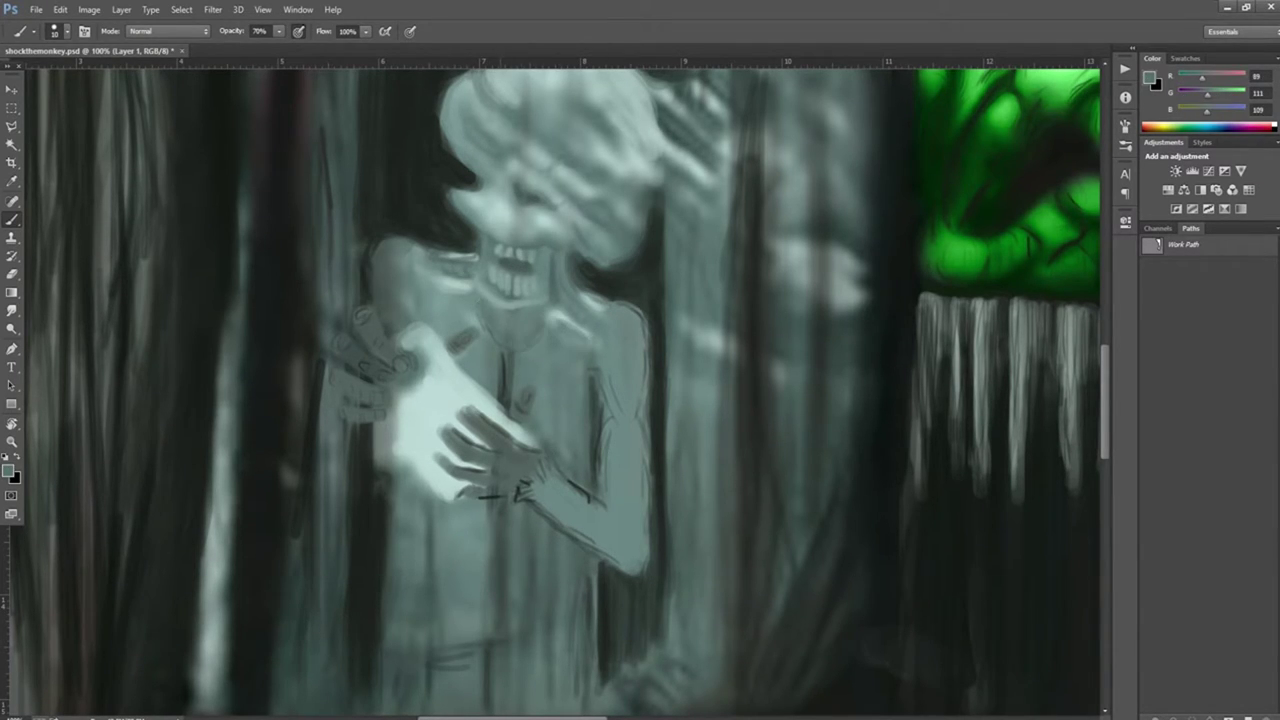
{"action": "left_click", "coordinate": [490, 238], "text": "alt"}
{"action": "mouse_move", "coordinate": [490, 238]}
{"action": "left_mouse_down"}
{"action": "mouse_move", "coordinate": [492, 274]}
{"action": "mouse_move", "coordinate": [540, 286]}
{"action": "mouse_move", "coordinate": [485, 342]}
{"action": "mouse_move", "coordinate": [434, 262]}
{"action": "left_mouse_up"}
{"action": "left_click_drag", "start_coordinate": [472, 266], "coordinate": [426, 282]}
{"action": "left_click_drag", "start_coordinate": [584, 310], "coordinate": [561, 270]}
{"action": "left_click_drag", "start_coordinate": [588, 334], "coordinate": [558, 282]}
Step: Darken the edges around the raised hand and shoulder and add dark vertical streaks to the glass beside them
{"action": "left_click", "coordinate": [375, 290], "text": "alt"}
{"action": "left_click_drag", "start_coordinate": [370, 264], "coordinate": [368, 286]}
{"action": "left_click_drag", "start_coordinate": [362, 242], "coordinate": [364, 260]}
{"action": "left_click_drag", "start_coordinate": [354, 394], "coordinate": [332, 428]}
{"action": "left_click_drag", "start_coordinate": [364, 330], "coordinate": [352, 350]}
{"action": "left_click_drag", "start_coordinate": [390, 528], "coordinate": [376, 700]}
{"action": "mouse_move", "coordinate": [322, 322]}
{"action": "left_mouse_down"}
{"action": "mouse_move", "coordinate": [308, 376]}
{"action": "mouse_move", "coordinate": [316, 194]}
{"action": "left_mouse_up"}
{"action": "left_click_drag", "start_coordinate": [333, 294], "coordinate": [333, 178]}
{"action": "left_click_drag", "start_coordinate": [348, 270], "coordinate": [340, 130]}
{"action": "left_click_drag", "start_coordinate": [351, 196], "coordinate": [351, 100]}
Step: Paint near-black vertical folds down the figure's lower body and dark accents beside its arms
{"action": "left_click", "coordinate": [298, 412], "text": "alt"}
{"action": "left_click_drag", "start_coordinate": [302, 542], "coordinate": [308, 668]}
{"action": "left_click_drag", "start_coordinate": [500, 500], "coordinate": [504, 622]}
{"action": "left_click_drag", "start_coordinate": [524, 510], "coordinate": [528, 652]}
{"action": "left_click_drag", "start_coordinate": [560, 558], "coordinate": [562, 668]}
{"action": "left_click_drag", "start_coordinate": [430, 502], "coordinate": [430, 628]}
{"action": "left_click_drag", "start_coordinate": [584, 556], "coordinate": [586, 640]}
{"action": "left_click_drag", "start_coordinate": [414, 276], "coordinate": [394, 320]}
{"action": "left_click_drag", "start_coordinate": [358, 428], "coordinate": [360, 464]}
{"action": "left_click_drag", "start_coordinate": [596, 388], "coordinate": [600, 482]}
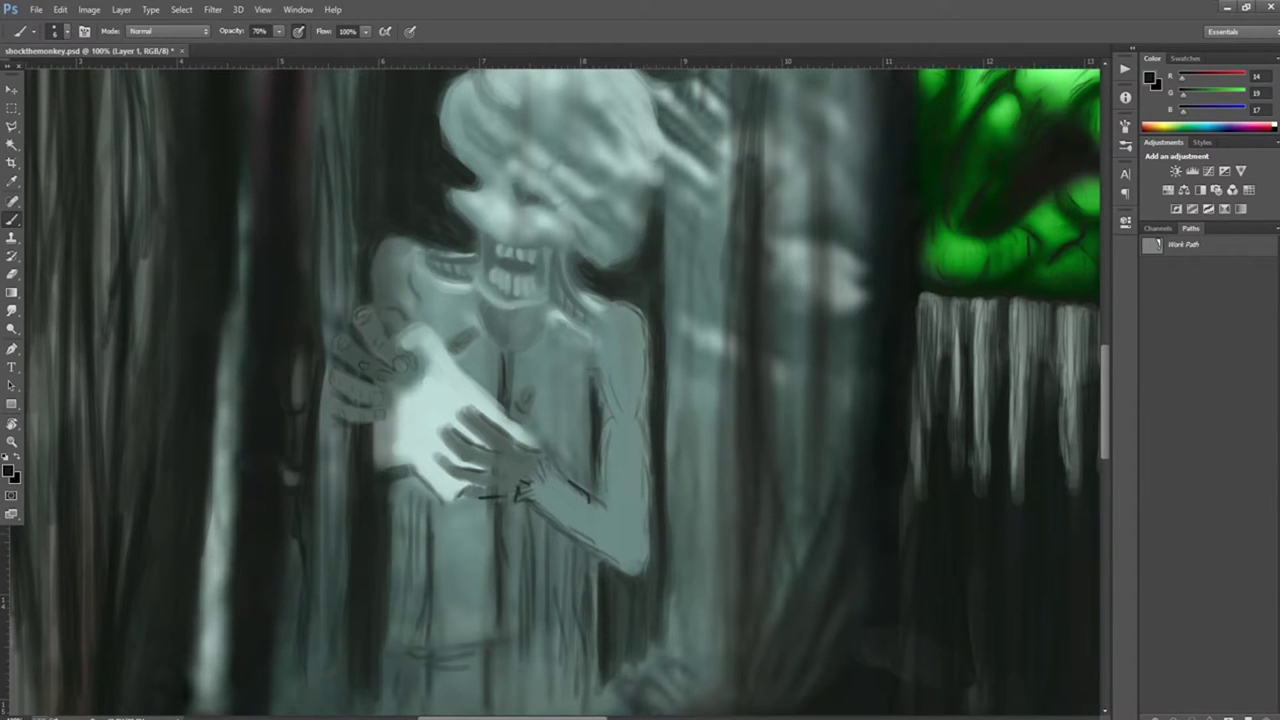
Step: Sharpen the edges of the pale shape in the figure's hands with its own sampled near-white
{"action": "left_click", "coordinate": [430, 420], "text": "alt"}
{"action": "mouse_move", "coordinate": [490, 440]}
{"action": "left_mouse_down"}
{"action": "mouse_move", "coordinate": [540, 406]}
{"action": "mouse_move", "coordinate": [510, 378]}
{"action": "left_mouse_up"}
{"action": "left_click_drag", "start_coordinate": [420, 378], "coordinate": [466, 328]}
{"action": "left_click_drag", "start_coordinate": [416, 454], "coordinate": [467, 437]}
{"action": "left_click", "coordinate": [467, 437], "text": "alt"}
Step: Sharpen the outline of the head and shoulder with near-black sampled from the background
{"action": "left_click", "coordinate": [423, 123], "text": "alt"}
{"action": "mouse_move", "coordinate": [442, 98]}
{"action": "left_mouse_down"}
{"action": "mouse_move", "coordinate": [446, 136]}
{"action": "mouse_move", "coordinate": [429, 173]}
{"action": "left_mouse_up"}
{"action": "left_click_drag", "start_coordinate": [470, 130], "coordinate": [535, 92]}
{"action": "left_click_drag", "start_coordinate": [585, 322], "coordinate": [651, 308]}
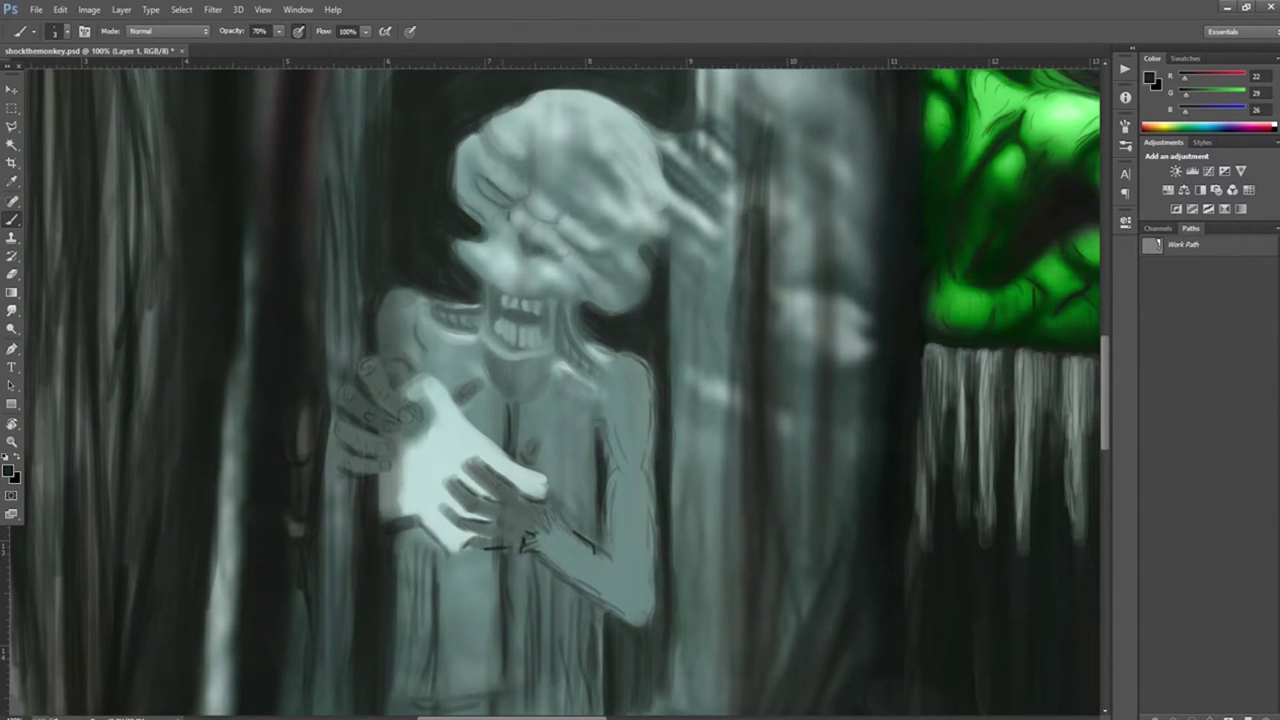
Step: Refine the figure's fingers, the edges of the pale shape and the facial features with thin dark strokes
{"action": "left_click_drag", "start_coordinate": [336, 449], "coordinate": [339, 465]}
{"action": "left_click_drag", "start_coordinate": [376, 452], "coordinate": [392, 478]}
{"action": "left_click_drag", "start_coordinate": [466, 514], "coordinate": [498, 484]}
{"action": "mouse_move", "coordinate": [484, 494]}
{"action": "left_mouse_down"}
{"action": "mouse_move", "coordinate": [528, 464]}
{"action": "mouse_move", "coordinate": [546, 468]}
{"action": "left_mouse_up"}
{"action": "mouse_move", "coordinate": [418, 406]}
{"action": "left_mouse_down"}
{"action": "mouse_move", "coordinate": [430, 376]}
{"action": "mouse_move", "coordinate": [398, 376]}
{"action": "left_mouse_up"}
{"action": "left_click_drag", "start_coordinate": [546, 312], "coordinate": [546, 334]}
{"action": "mouse_move", "coordinate": [490, 292]}
{"action": "left_mouse_down"}
{"action": "mouse_move", "coordinate": [500, 324]}
{"action": "mouse_move", "coordinate": [588, 376]}
{"action": "left_mouse_up"}
{"action": "mouse_move", "coordinate": [448, 308]}
{"action": "left_mouse_down"}
{"action": "mouse_move", "coordinate": [480, 334]}
{"action": "mouse_move", "coordinate": [500, 384]}
{"action": "left_mouse_up"}
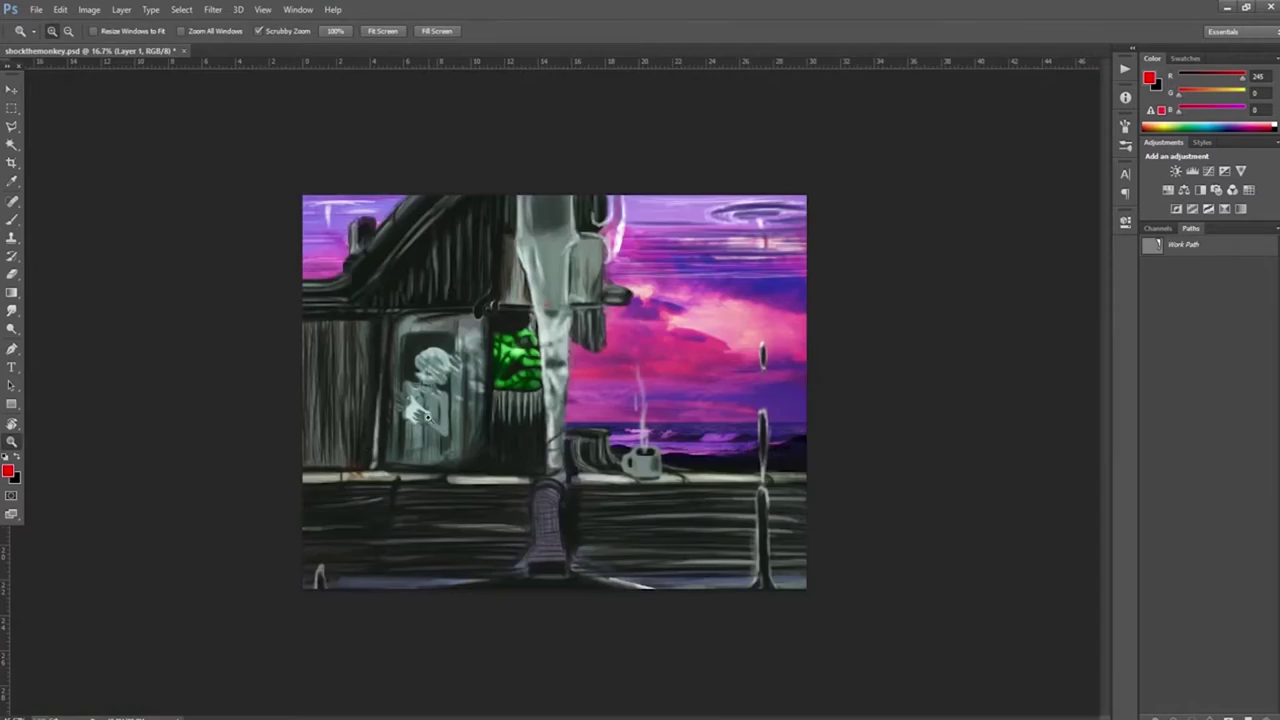
Step: Paint uniform epaulettes on the figure's shoulders with tones sampled from its body
{"action": "key", "text": "ctrl+plus"}
{"action": "key", "text": "ctrl+plus"}
{"action": "key", "text": "ctrl+plus"}
{"action": "key", "text": "ctrl+plus"}
{"action": "left_click_drag", "start_coordinate": [640, 240], "coordinate": [640, 455]}
{"action": "mouse_move", "coordinate": [594, 434]}
{"action": "left_mouse_down"}
{"action": "mouse_move", "coordinate": [604, 512]}
{"action": "mouse_move", "coordinate": [560, 536]}
{"action": "left_mouse_up"}
{"action": "left_click", "coordinate": [552, 510], "text": "alt"}
{"action": "left_click", "coordinate": [592, 385], "text": "alt"}
{"action": "left_click_drag", "start_coordinate": [582, 398], "coordinate": [620, 424]}
{"action": "left_click_drag", "start_coordinate": [456, 368], "coordinate": [482, 366]}
{"action": "left_click_drag", "start_coordinate": [586, 398], "coordinate": [622, 409]}
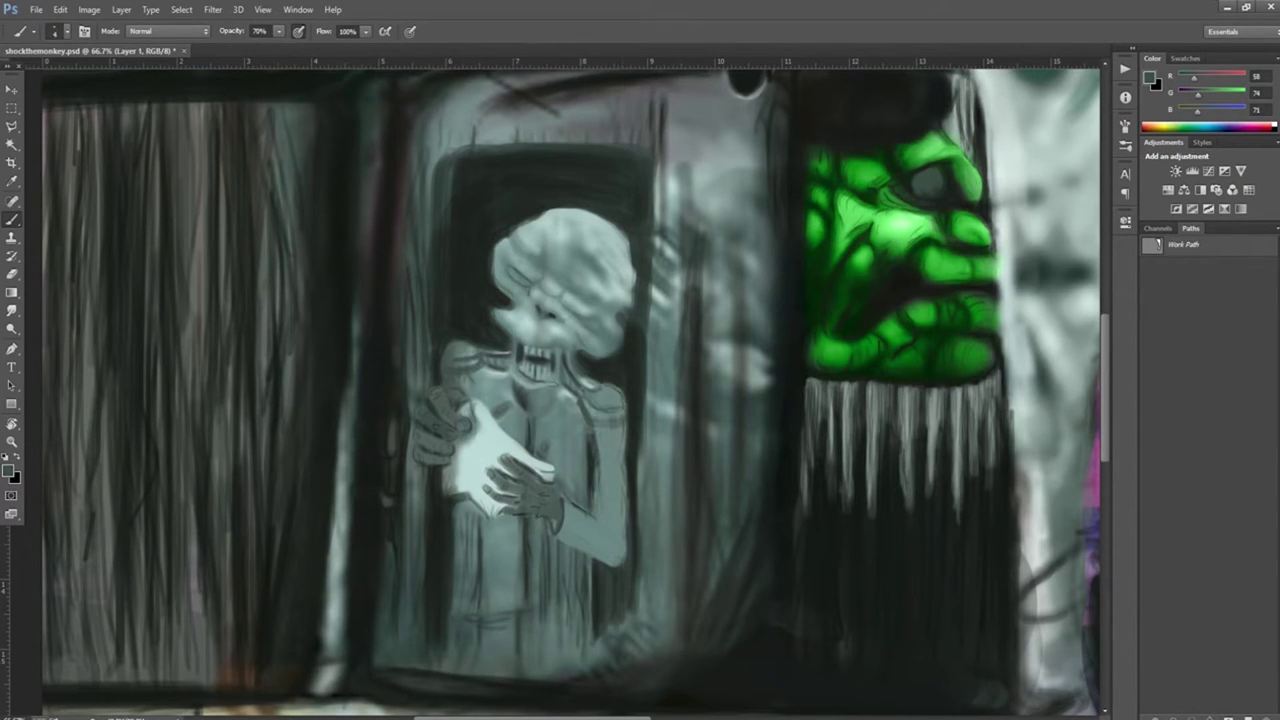
Step: Refine the collar and epaulette edges and add small dark insignia marks to the figure's chest
{"action": "left_click", "coordinate": [575, 372], "text": "alt"}
{"action": "left_click_drag", "start_coordinate": [562, 360], "coordinate": [592, 384]}
{"action": "left_click_drag", "start_coordinate": [488, 350], "coordinate": [574, 366]}
{"action": "left_click", "coordinate": [566, 360], "text": "alt"}
{"action": "left_click_drag", "start_coordinate": [562, 414], "coordinate": [574, 426]}
{"action": "mouse_move", "coordinate": [560, 432]}
{"action": "left_mouse_down"}
{"action": "mouse_move", "coordinate": [574, 438]}
{"action": "mouse_move", "coordinate": [608, 556]}
{"action": "left_mouse_up"}
Step: Create a new layer and paint the figure's sleeve, jacket and lower garment in deep blue (0, 52, 146)
{"action": "key", "text": "ctrl+shift+n"}
{"action": "key", "text": "Return"}
{"action": "left_click_drag", "start_coordinate": [560, 510], "coordinate": [620, 558]}
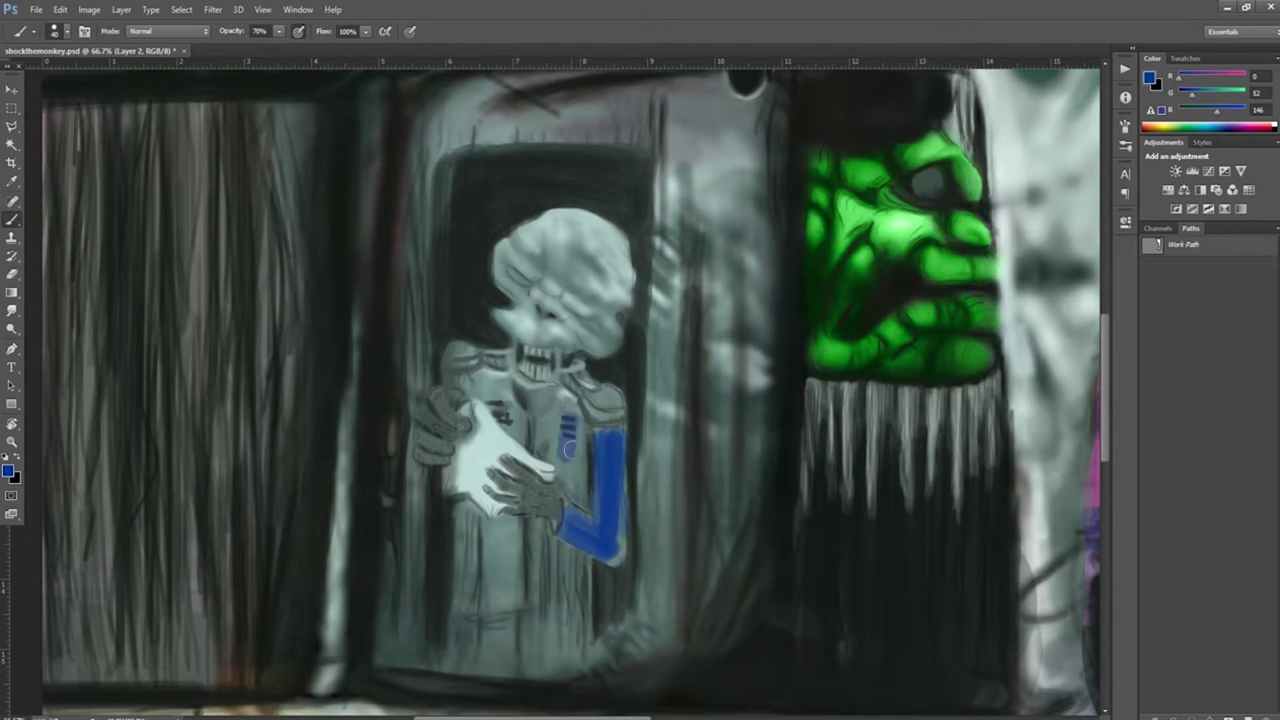
{"action": "left_click_drag", "start_coordinate": [540, 400], "coordinate": [575, 490]}
{"action": "left_click_drag", "start_coordinate": [455, 375], "coordinate": [510, 440]}
{"action": "left_click_drag", "start_coordinate": [505, 525], "coordinate": [505, 585]}
{"action": "left_click_drag", "start_coordinate": [470, 512], "coordinate": [495, 660]}
{"action": "left_click_drag", "start_coordinate": [560, 525], "coordinate": [575, 650]}
{"action": "left_click_drag", "start_coordinate": [462, 505], "coordinate": [468, 610]}
{"action": "left_click_drag", "start_coordinate": [515, 380], "coordinate": [560, 500]}
{"action": "left_click_drag", "start_coordinate": [470, 375], "coordinate": [520, 440]}
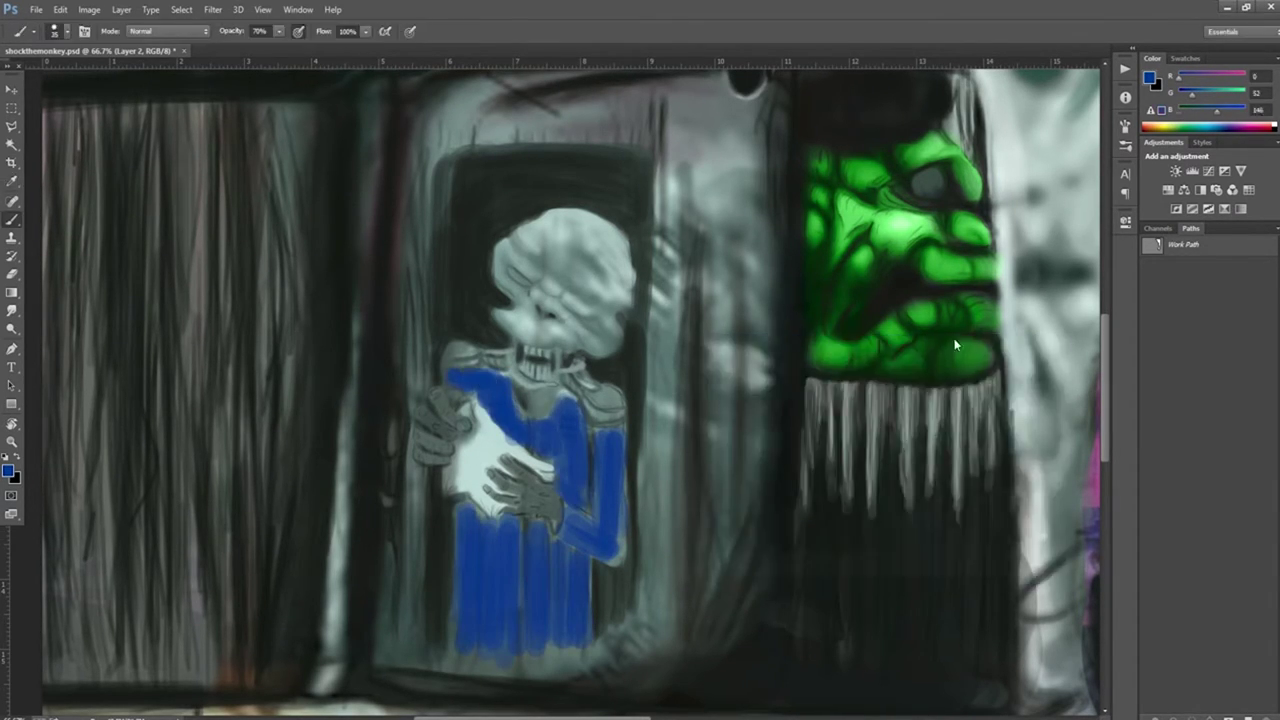
Step: Color the tops of the figure's epaulettes red and their trim and collar edge gold
{"action": "left_click_drag", "start_coordinate": [592, 392], "coordinate": [620, 404]}
{"action": "left_click_drag", "start_coordinate": [446, 350], "coordinate": [478, 350]}
{"action": "left_click", "coordinate": [8, 470]}
{"action": "left_click", "coordinate": [870, 380]}
{"action": "left_click", "coordinate": [1000, 366]}
{"action": "mouse_move", "coordinate": [600, 405]}
{"action": "left_mouse_down"}
{"action": "mouse_move", "coordinate": [620, 435]}
{"action": "mouse_move", "coordinate": [622, 420]}
{"action": "left_mouse_up"}
{"action": "left_click_drag", "start_coordinate": [565, 384], "coordinate": [578, 395]}
{"action": "left_click_drag", "start_coordinate": [446, 362], "coordinate": [472, 360]}
{"action": "left_click_drag", "start_coordinate": [478, 350], "coordinate": [508, 362]}
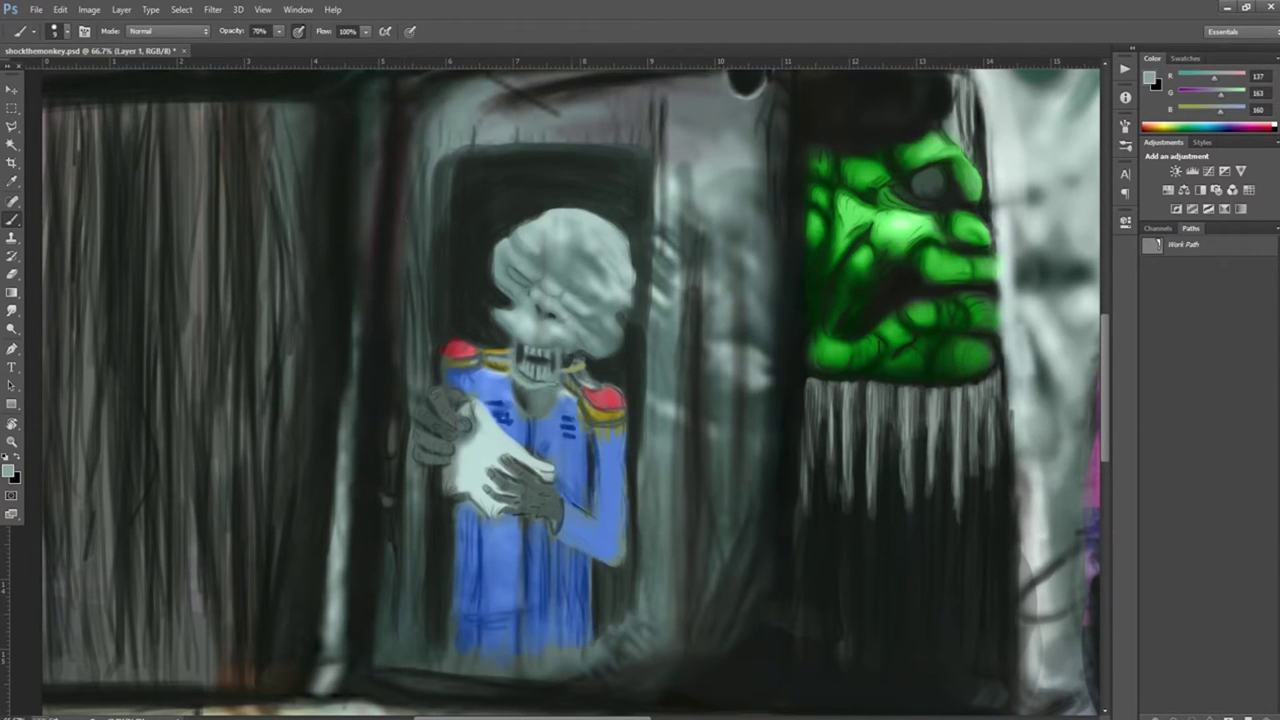
Step: Paint pale eyes and highlights on the figure's face and forehead on Layer 1 with a sampled light grey
{"action": "left_click", "coordinate": [500, 415], "text": "alt"}
{"action": "left_click_drag", "start_coordinate": [510, 270], "coordinate": [526, 283]}
{"action": "left_click_drag", "start_coordinate": [588, 322], "coordinate": [603, 334]}
{"action": "left_click_drag", "start_coordinate": [570, 274], "coordinate": [588, 287]}
{"action": "left_click_drag", "start_coordinate": [544, 255], "coordinate": [547, 267]}
{"action": "mouse_move", "coordinate": [528, 236]}
{"action": "left_mouse_down"}
{"action": "mouse_move", "coordinate": [550, 270]}
{"action": "mouse_move", "coordinate": [562, 264]}
{"action": "left_mouse_up"}
{"action": "mouse_move", "coordinate": [580, 255]}
{"action": "left_mouse_down"}
{"action": "mouse_move", "coordinate": [612, 276]}
{"action": "mouse_move", "coordinate": [620, 240]}
{"action": "mouse_move", "coordinate": [540, 220]}
{"action": "left_mouse_up"}
Step: Create a new layer and paint the wood around the figure's window orange-brown (141, 80, 0) at 100% brush opacity
{"action": "key", "text": "ctrl+shift+alt+n"}
{"action": "right_click", "coordinate": [880, 460], "text": "alt+shift"}
{"action": "left_click_drag", "start_coordinate": [718, 130], "coordinate": [715, 590]}
{"action": "left_click_drag", "start_coordinate": [365, 160], "coordinate": [362, 310]}
{"action": "key", "text": "ctrl+z"}
{"action": "key", "text": "0"}
{"action": "mouse_move", "coordinate": [770, 110]}
{"action": "left_mouse_down"}
{"action": "mouse_move", "coordinate": [420, 100]}
{"action": "mouse_move", "coordinate": [410, 350]}
{"action": "left_mouse_up"}
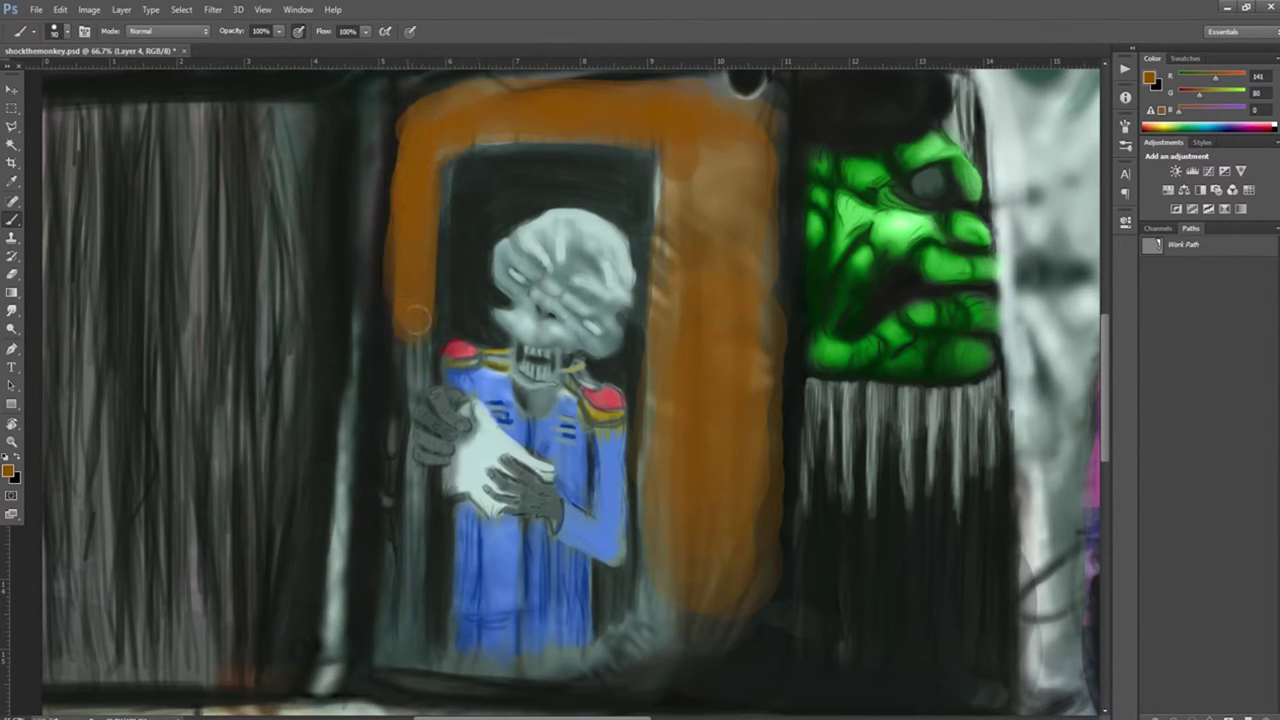
{"action": "left_click_drag", "start_coordinate": [415, 470], "coordinate": [420, 610]}
{"action": "left_click_drag", "start_coordinate": [770, 120], "coordinate": [690, 620]}
Step: Tint the figure's head, neck and hands green, sampling the color from the green face in the neighboring window
{"action": "left_click", "coordinate": [898, 318], "text": "alt"}
{"action": "mouse_move", "coordinate": [560, 235]}
{"action": "left_mouse_down"}
{"action": "mouse_move", "coordinate": [600, 340]}
{"action": "mouse_move", "coordinate": [520, 280]}
{"action": "mouse_move", "coordinate": [620, 300]}
{"action": "left_mouse_up"}
{"action": "mouse_move", "coordinate": [620, 220]}
{"action": "left_mouse_down"}
{"action": "mouse_move", "coordinate": [543, 230]}
{"action": "mouse_move", "coordinate": [510, 290]}
{"action": "mouse_move", "coordinate": [560, 340]}
{"action": "mouse_move", "coordinate": [520, 410]}
{"action": "left_mouse_up"}
{"action": "mouse_move", "coordinate": [545, 485]}
{"action": "left_mouse_down"}
{"action": "mouse_move", "coordinate": [515, 495]}
{"action": "mouse_move", "coordinate": [440, 400]}
{"action": "mouse_move", "coordinate": [420, 460]}
{"action": "left_mouse_up"}
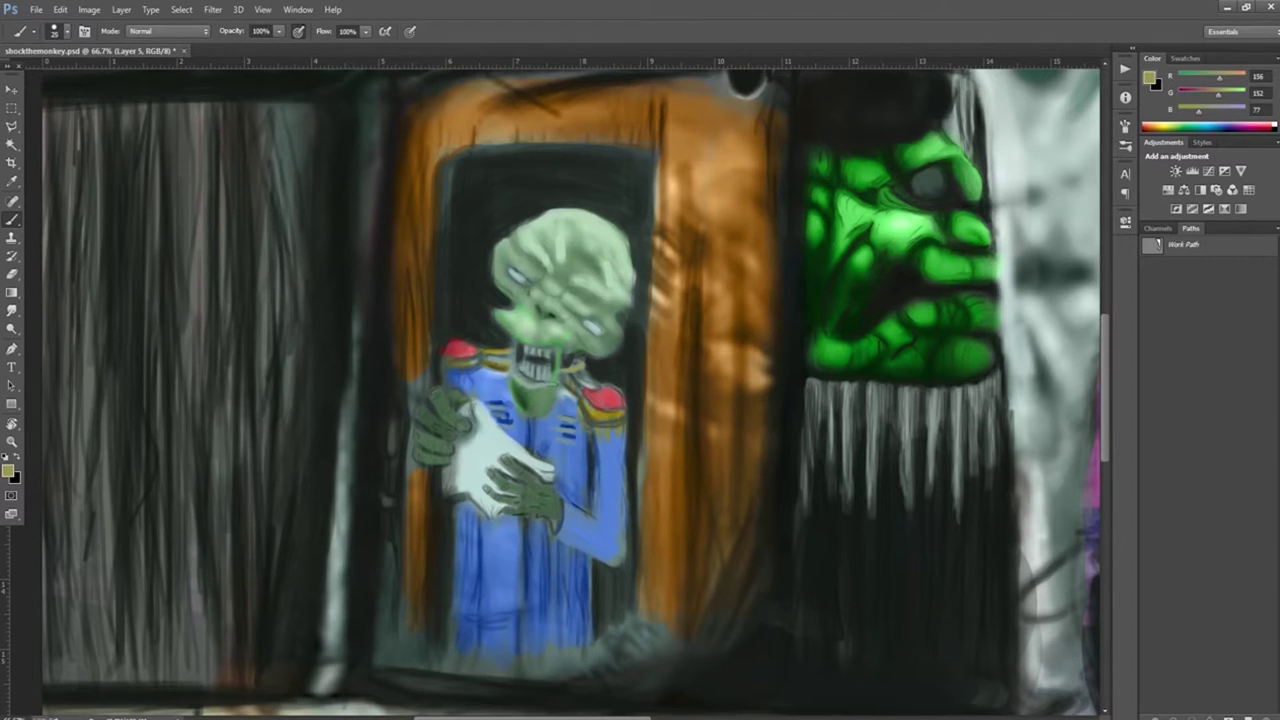
Step: Smooth and lighten the figure's head with sampled pale greens at 70% brush opacity
{"action": "key", "text": "7"}
{"action": "left_click", "coordinate": [557, 240], "text": "alt"}
{"action": "mouse_move", "coordinate": [545, 230]}
{"action": "left_mouse_down"}
{"action": "mouse_move", "coordinate": [535, 265]}
{"action": "mouse_move", "coordinate": [595, 262]}
{"action": "mouse_move", "coordinate": [605, 275]}
{"action": "left_mouse_up"}
{"action": "left_click", "coordinate": [570, 245], "text": "alt"}
Step: Paint the grey edge at the bottom of the figure's window brown (106, 69, 15) with a sampled color
{"action": "left_click", "coordinate": [416, 470], "text": "alt"}
{"action": "left_click_drag", "start_coordinate": [572, 665], "coordinate": [630, 650]}
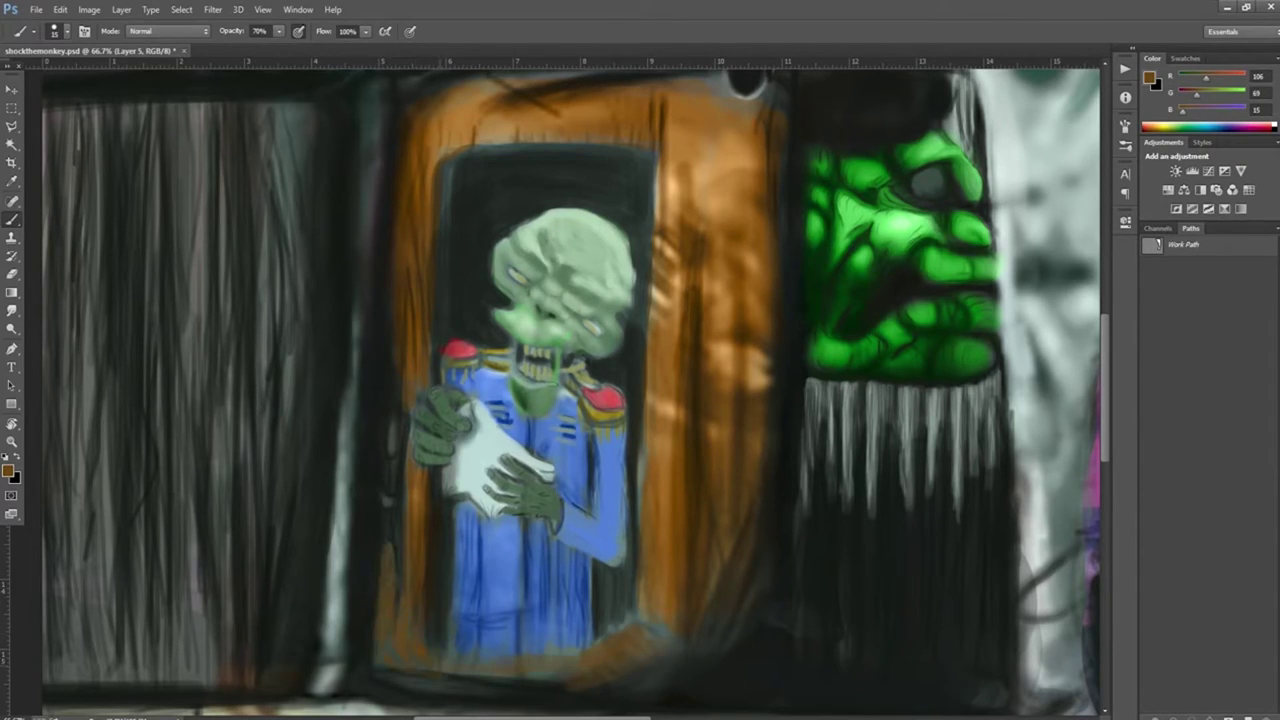
{"action": "key", "text": "z"}
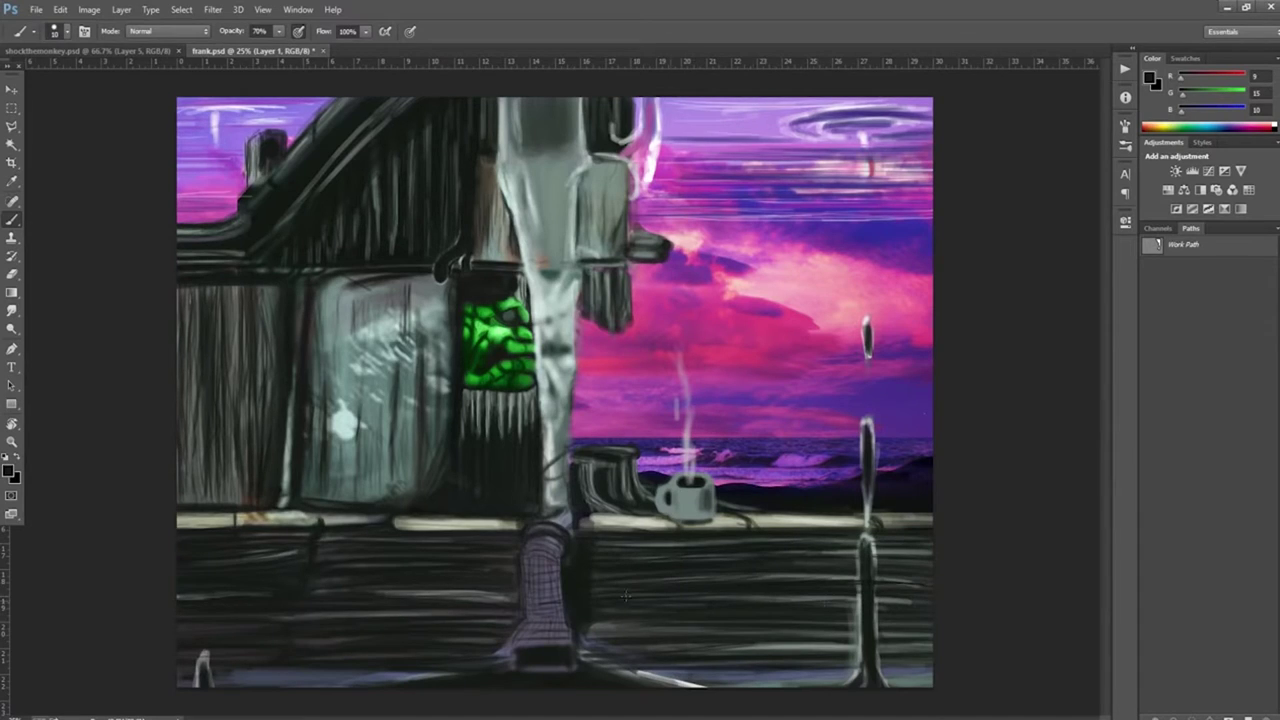
Step: In frank.psd, darken the gaps between the planks of the lower wall with near-black (9, 15, 10)
{"action": "mouse_move", "coordinate": [860, 604]}
{"action": "left_mouse_down"}
{"action": "mouse_move", "coordinate": [803, 622]}
{"action": "mouse_move", "coordinate": [610, 633]}
{"action": "mouse_move", "coordinate": [900, 650]}
{"action": "mouse_move", "coordinate": [620, 672]}
{"action": "mouse_move", "coordinate": [422, 566]}
{"action": "left_mouse_up"}
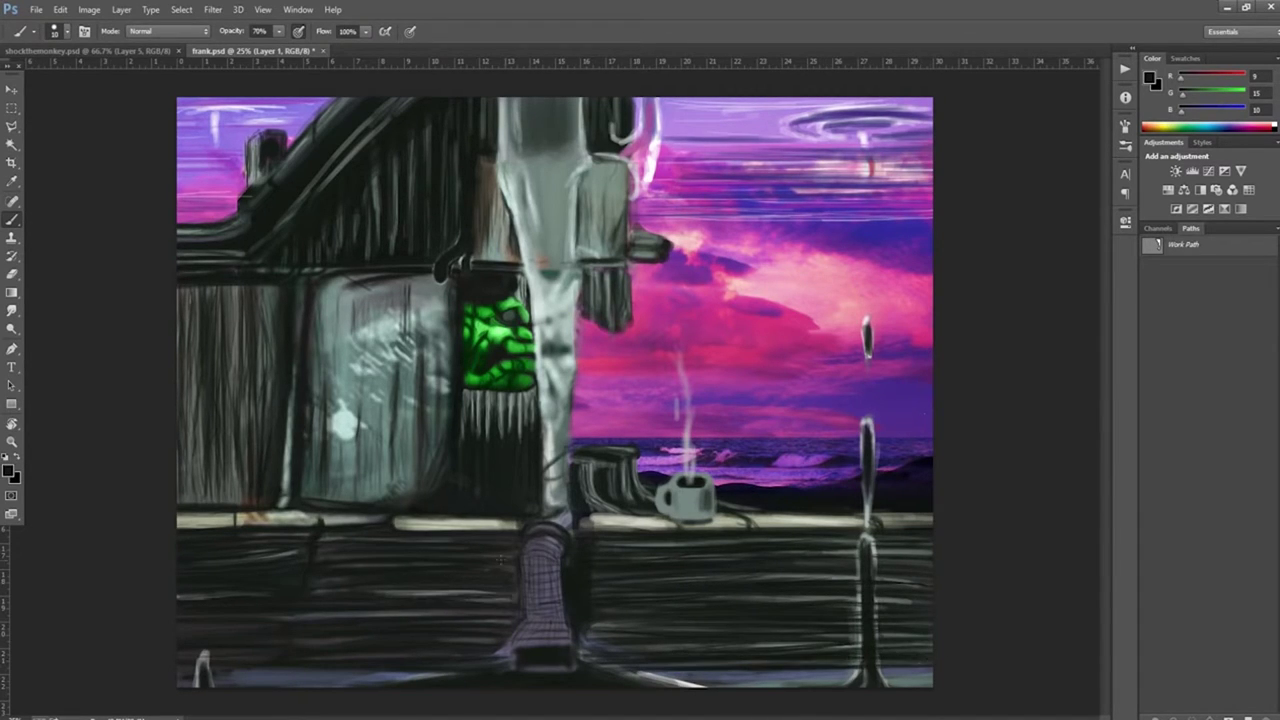
{"action": "mouse_move", "coordinate": [264, 630]}
{"action": "left_mouse_down"}
{"action": "mouse_move", "coordinate": [180, 632]}
{"action": "mouse_move", "coordinate": [238, 668]}
{"action": "left_mouse_up"}
{"action": "left_click_drag", "start_coordinate": [898, 569], "coordinate": [818, 564]}
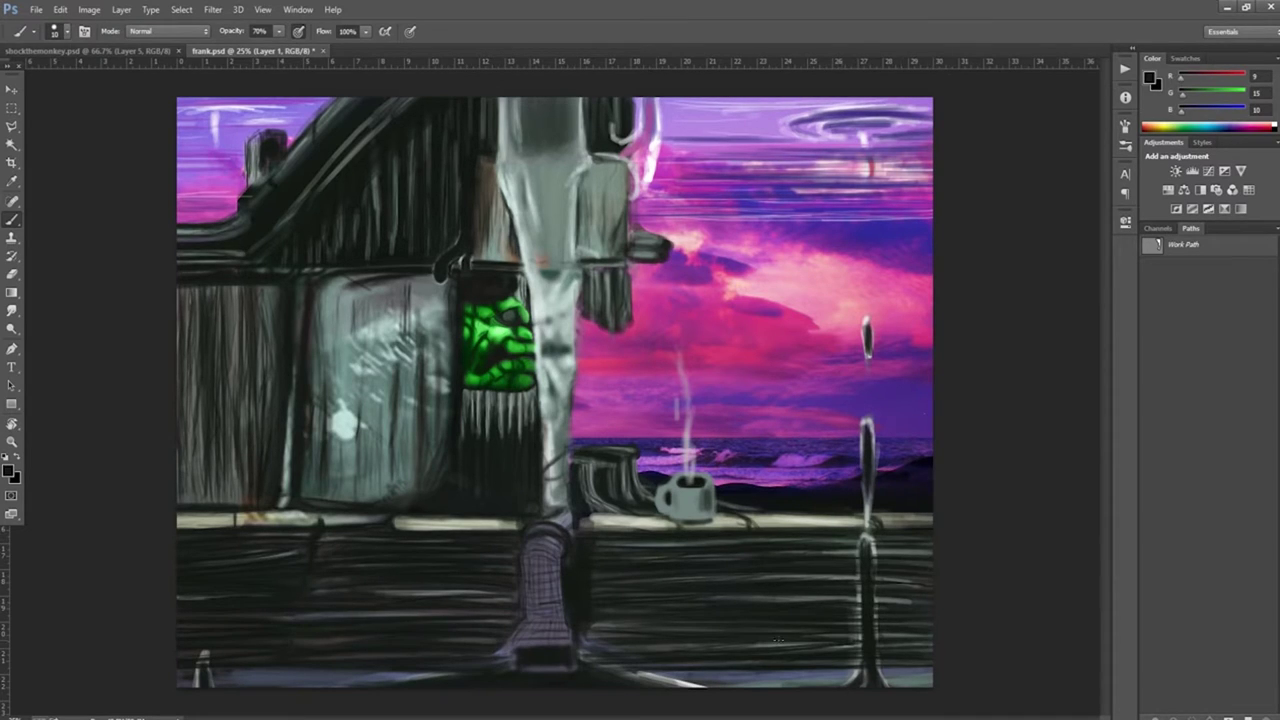
Step: Define the base of the coffee mug and the ledge beneath it using tones sampled from the mug and stump
{"action": "left_click", "coordinate": [693, 487], "text": "alt"}
{"action": "left_click", "coordinate": [661, 494], "text": "alt"}
{"action": "left_click", "coordinate": [585, 510], "text": "alt"}
{"action": "left_click", "coordinate": [590, 514], "text": "alt"}
{"action": "mouse_move", "coordinate": [595, 516]}
{"action": "left_mouse_down"}
{"action": "mouse_move", "coordinate": [625, 500]}
{"action": "mouse_move", "coordinate": [640, 470]}
{"action": "mouse_move", "coordinate": [622, 494]}
{"action": "mouse_move", "coordinate": [684, 512]}
{"action": "left_mouse_up"}
{"action": "left_click_drag", "start_coordinate": [632, 520], "coordinate": [686, 520]}
Step: Paint the foot of the purple pipe and the ground lines running outward along the bottom of the scene
{"action": "mouse_move", "coordinate": [550, 540]}
{"action": "left_mouse_down"}
{"action": "mouse_move", "coordinate": [540, 620]}
{"action": "mouse_move", "coordinate": [485, 650]}
{"action": "left_mouse_up"}
{"action": "left_click_drag", "start_coordinate": [376, 672], "coordinate": [214, 676]}
{"action": "left_click_drag", "start_coordinate": [792, 628], "coordinate": [660, 646]}
{"action": "left_click_drag", "start_coordinate": [932, 668], "coordinate": [636, 676]}
{"action": "left_click", "coordinate": [690, 684], "text": "alt"}
{"action": "left_click_drag", "start_coordinate": [622, 664], "coordinate": [268, 688]}
{"action": "left_click_drag", "start_coordinate": [530, 658], "coordinate": [676, 670]}
{"action": "left_click_drag", "start_coordinate": [280, 688], "coordinate": [210, 688]}
{"action": "mouse_move", "coordinate": [460, 670]}
{"action": "left_mouse_down"}
{"action": "mouse_move", "coordinate": [592, 672]}
{"action": "mouse_move", "coordinate": [316, 682]}
{"action": "left_mouse_up"}
Step: Refine the coffee mug's body and handle side, sampling tones around it
{"action": "mouse_move", "coordinate": [710, 480]}
{"action": "left_mouse_down"}
{"action": "mouse_move", "coordinate": [700, 516]}
{"action": "mouse_move", "coordinate": [712, 514]}
{"action": "mouse_move", "coordinate": [632, 518]}
{"action": "left_mouse_up"}
{"action": "left_click", "coordinate": [708, 513], "text": "alt"}
{"action": "left_click", "coordinate": [708, 518], "text": "alt"}
Step: Add dark vertical wood-grain strokes below the green face and across the pale wall panel
{"action": "left_click_drag", "start_coordinate": [527, 392], "coordinate": [518, 424]}
{"action": "mouse_move", "coordinate": [492, 392]}
{"action": "left_mouse_down"}
{"action": "mouse_move", "coordinate": [492, 412]}
{"action": "mouse_move", "coordinate": [470, 412]}
{"action": "left_mouse_up"}
{"action": "left_click_drag", "start_coordinate": [506, 390], "coordinate": [506, 436]}
{"action": "left_click_drag", "start_coordinate": [334, 322], "coordinate": [334, 374]}
{"action": "left_click_drag", "start_coordinate": [365, 314], "coordinate": [365, 364]}
{"action": "left_click_drag", "start_coordinate": [408, 306], "coordinate": [408, 334]}
{"action": "left_click_drag", "start_coordinate": [435, 346], "coordinate": [435, 418]}
Step: Deepen the wood grain of the house's outer wall, eave, chimney and gable with dark strokes
{"action": "left_click_drag", "start_coordinate": [247, 292], "coordinate": [247, 368]}
{"action": "mouse_move", "coordinate": [217, 286]}
{"action": "left_mouse_down"}
{"action": "mouse_move", "coordinate": [217, 404]}
{"action": "mouse_move", "coordinate": [185, 346]}
{"action": "left_mouse_up"}
{"action": "left_click_drag", "start_coordinate": [179, 306], "coordinate": [179, 378]}
{"action": "left_click_drag", "start_coordinate": [246, 232], "coordinate": [178, 230]}
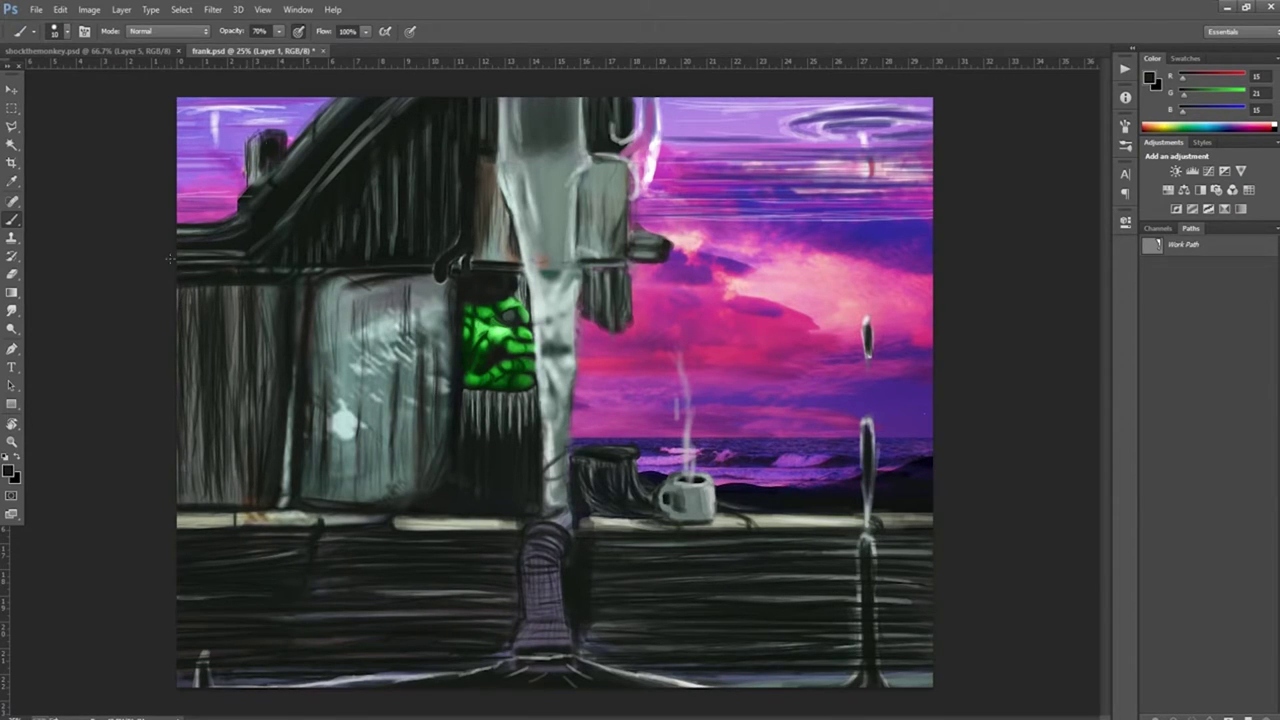
{"action": "left_click_drag", "start_coordinate": [262, 136], "coordinate": [264, 184]}
{"action": "left_click_drag", "start_coordinate": [342, 222], "coordinate": [342, 246]}
{"action": "left_click_drag", "start_coordinate": [370, 204], "coordinate": [370, 256]}
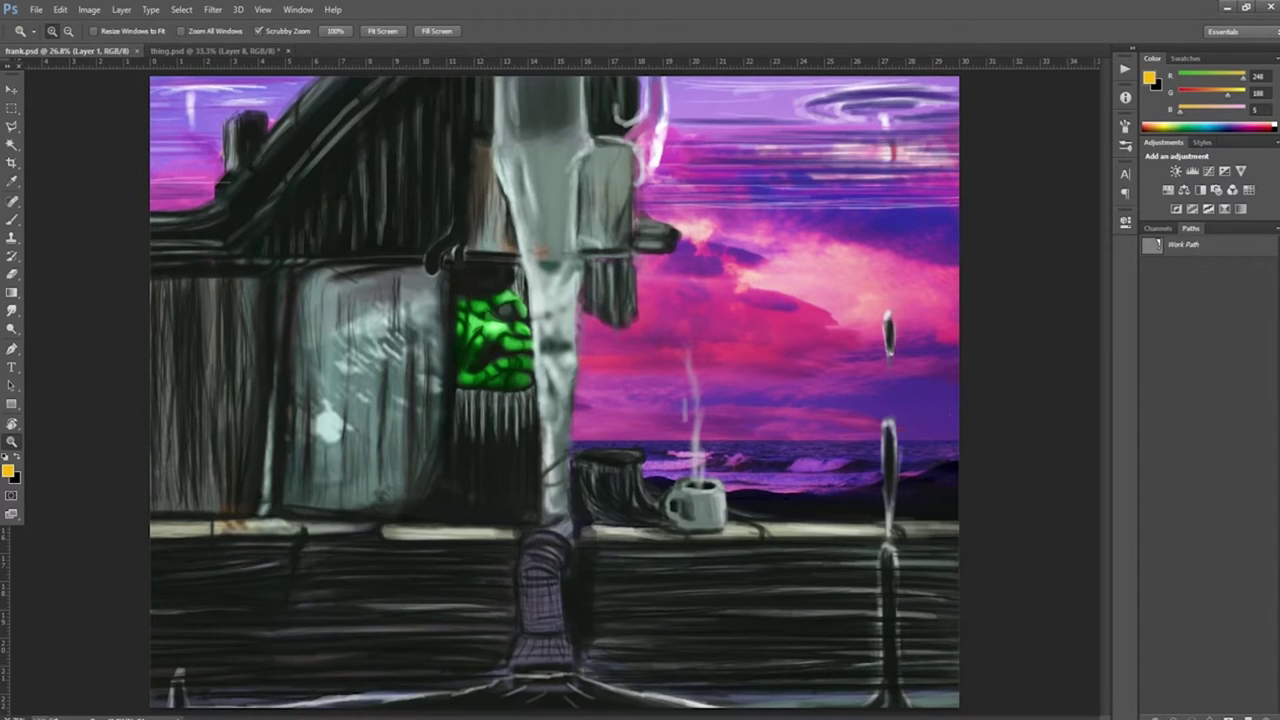
Step: Darken the lower wall's planks near the thin post with a sampled near-black brush at 60% opacity
{"action": "key", "text": "b"}
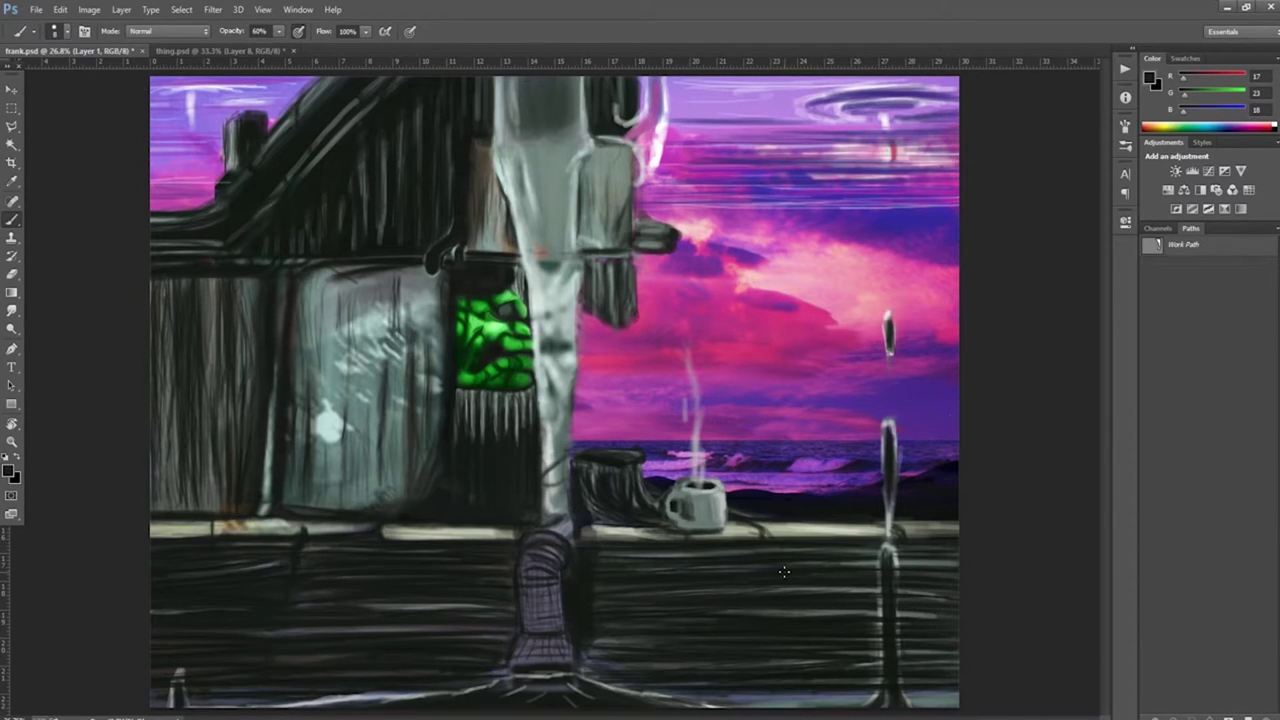
{"action": "left_click_drag", "start_coordinate": [852, 560], "coordinate": [958, 561]}
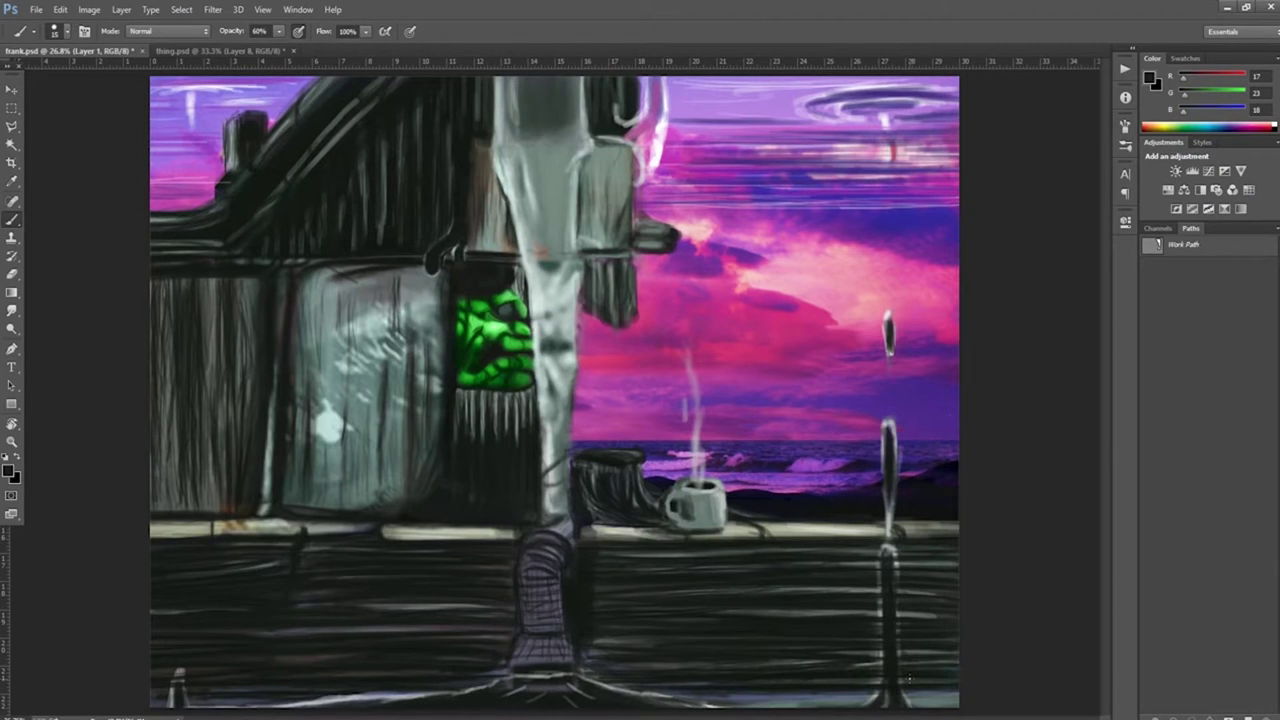
{"action": "left_click", "coordinate": [862, 557], "text": "alt"}
{"action": "left_click", "coordinate": [865, 556], "text": "alt"}
Step: Paint further dark vertical strokes under the green face and on the pale wall panel
{"action": "left_click_drag", "start_coordinate": [486, 394], "coordinate": [486, 420]}
{"action": "mouse_move", "coordinate": [499, 398]}
{"action": "left_mouse_down"}
{"action": "mouse_move", "coordinate": [499, 426]}
{"action": "mouse_move", "coordinate": [525, 442]}
{"action": "left_mouse_up"}
{"action": "left_click_drag", "start_coordinate": [466, 388], "coordinate": [466, 427]}
{"action": "left_click_drag", "start_coordinate": [300, 324], "coordinate": [300, 396]}
{"action": "left_click_drag", "start_coordinate": [345, 437], "coordinate": [345, 479]}
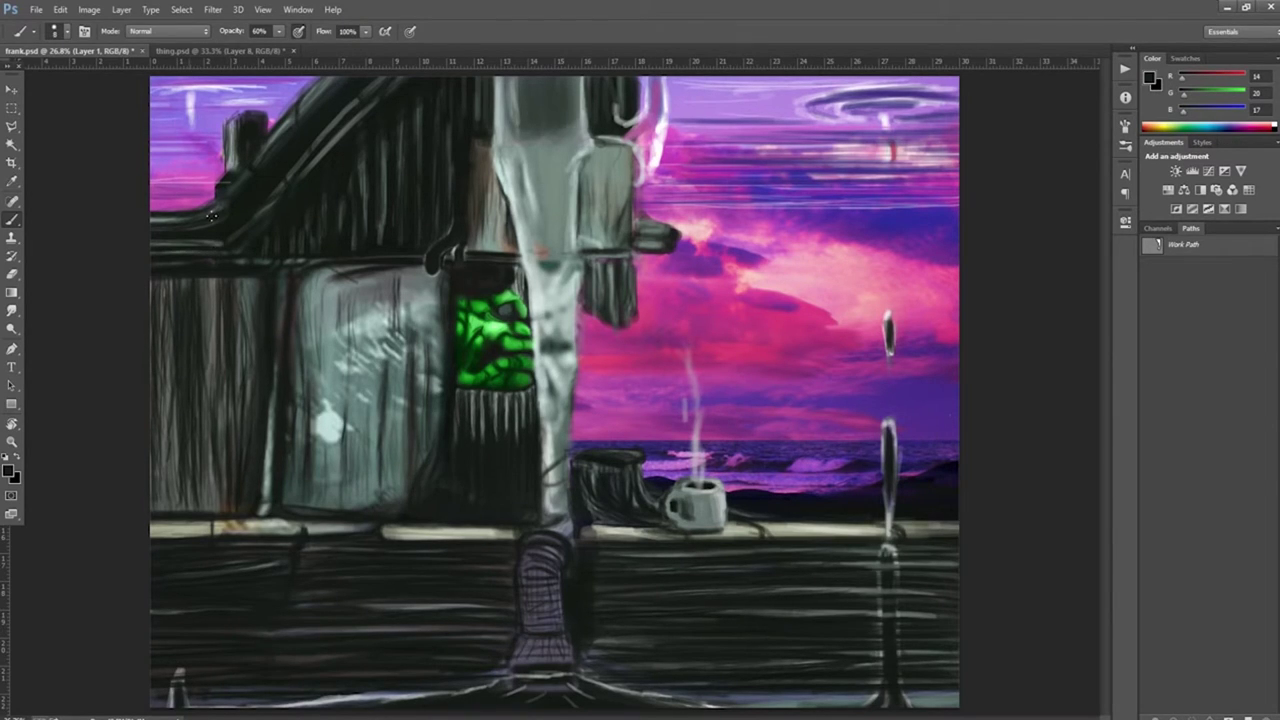
Step: Darken the lower planks, the top of the thin post's base and the ground edge with color (14, 20, 17)
{"action": "left_click_drag", "start_coordinate": [354, 606], "coordinate": [474, 605]}
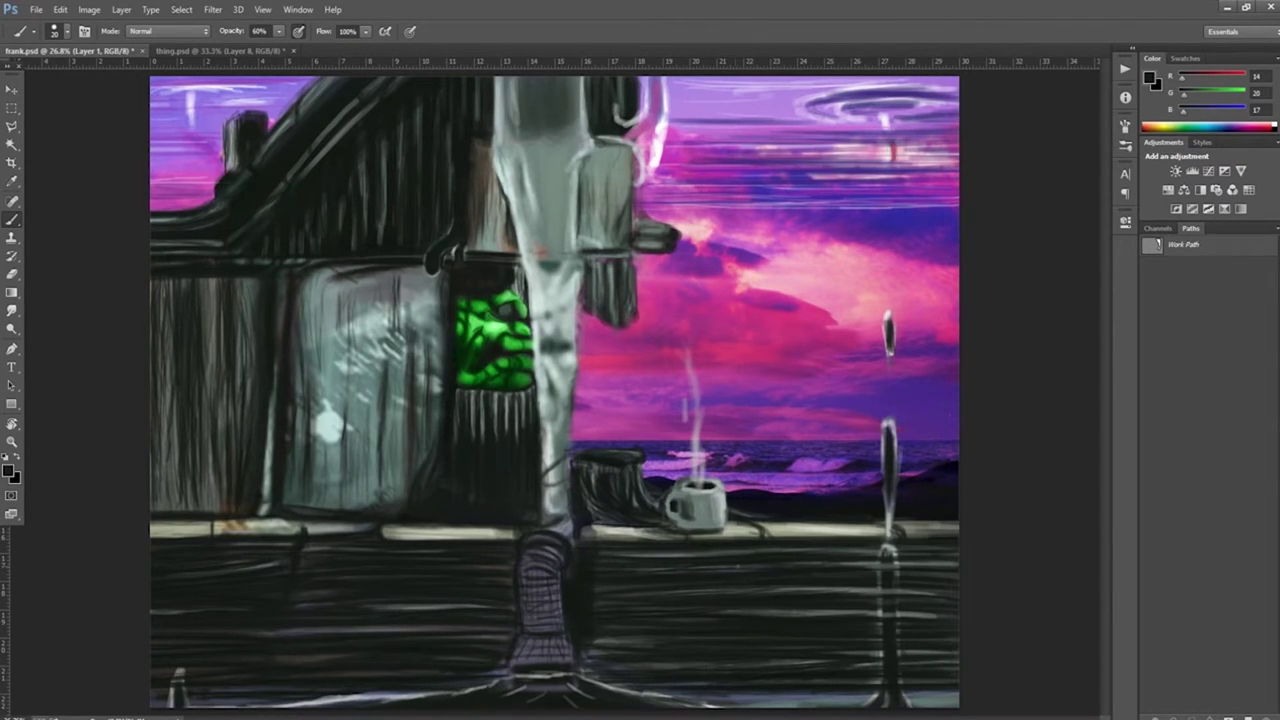
{"action": "mouse_move", "coordinate": [848, 570]}
{"action": "left_mouse_down"}
{"action": "mouse_move", "coordinate": [928, 570]}
{"action": "mouse_move", "coordinate": [882, 563]}
{"action": "left_mouse_up"}
{"action": "left_click_drag", "start_coordinate": [892, 560], "coordinate": [958, 560]}
{"action": "left_click_drag", "start_coordinate": [880, 544], "coordinate": [902, 544]}
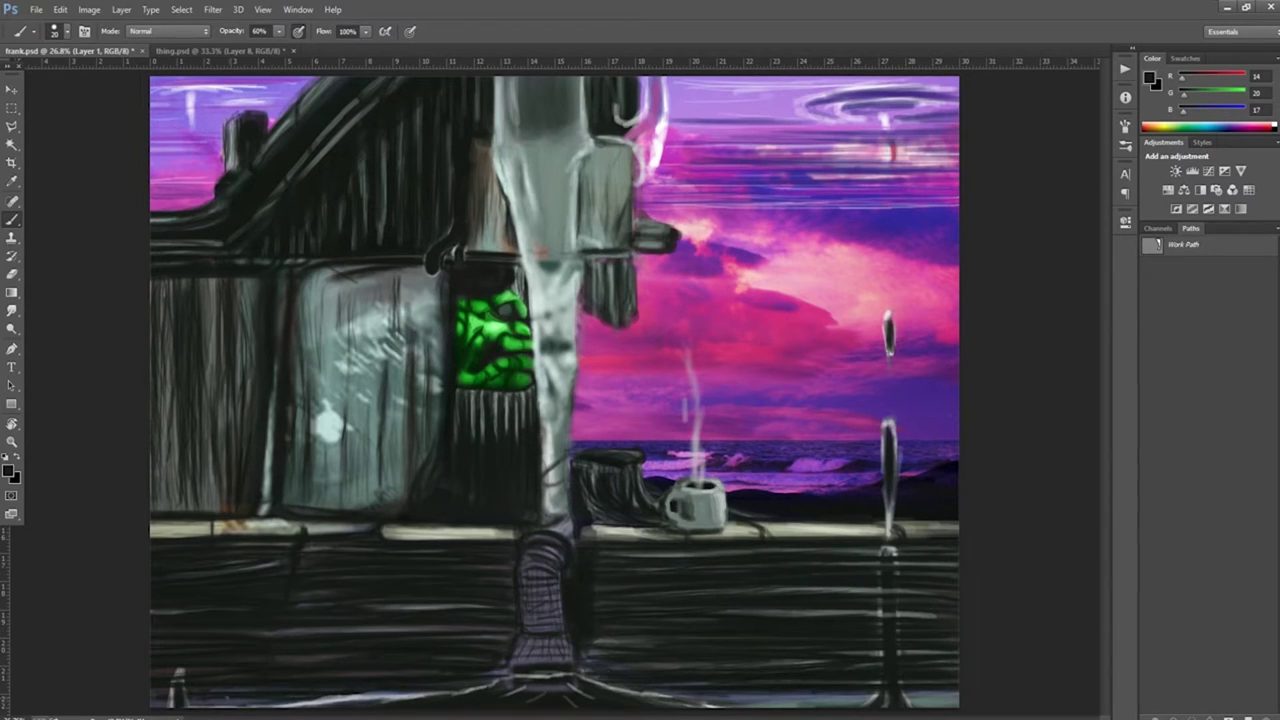
{"action": "left_click_drag", "start_coordinate": [184, 699], "coordinate": [250, 699]}
Step: Shade the front of the stump beside the mug with vertical grey strokes
{"action": "scroll", "coordinate": [612, 552], "scroll_direction": "up", "scroll_amount": 3}
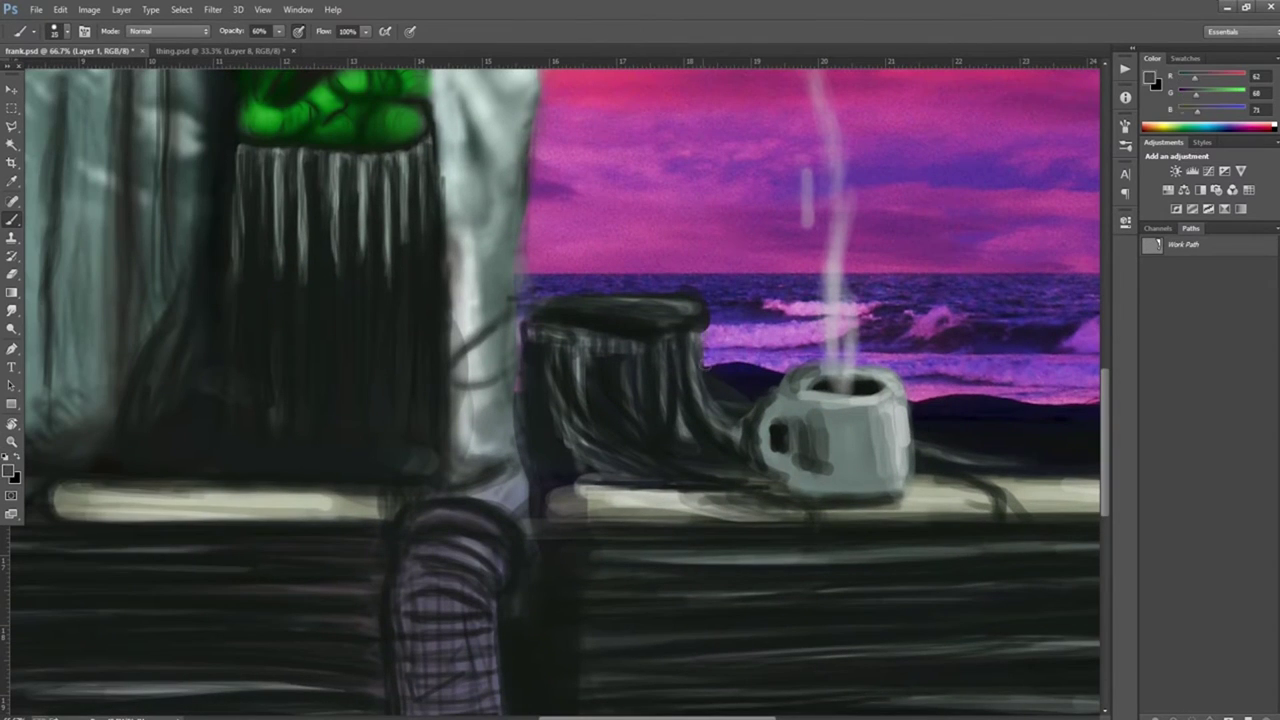
{"action": "mouse_move", "coordinate": [686, 320]}
{"action": "left_mouse_down"}
{"action": "mouse_move", "coordinate": [561, 312]}
{"action": "mouse_move", "coordinate": [660, 314]}
{"action": "left_mouse_up"}
{"action": "left_click", "coordinate": [571, 373], "text": "alt"}
{"action": "mouse_move", "coordinate": [540, 332]}
{"action": "left_mouse_down"}
{"action": "mouse_move", "coordinate": [600, 318]}
{"action": "mouse_move", "coordinate": [580, 415]}
{"action": "left_mouse_up"}
{"action": "left_click_drag", "start_coordinate": [556, 338], "coordinate": [556, 412]}
{"action": "left_click_drag", "start_coordinate": [625, 345], "coordinate": [625, 392]}
{"action": "left_click_drag", "start_coordinate": [600, 336], "coordinate": [613, 356]}
Step: Define the stump's rim, outer edge and root toward the mug with sampled tones
{"action": "left_click", "coordinate": [725, 420], "text": "alt"}
{"action": "mouse_move", "coordinate": [712, 330]}
{"action": "left_mouse_down"}
{"action": "mouse_move", "coordinate": [725, 415]}
{"action": "mouse_move", "coordinate": [700, 396]}
{"action": "left_mouse_up"}
{"action": "mouse_move", "coordinate": [708, 390]}
{"action": "left_mouse_down"}
{"action": "mouse_move", "coordinate": [750, 426]}
{"action": "mouse_move", "coordinate": [740, 434]}
{"action": "left_mouse_up"}
{"action": "left_click_drag", "start_coordinate": [612, 342], "coordinate": [628, 392]}
{"action": "left_click_drag", "start_coordinate": [550, 326], "coordinate": [672, 318]}
{"action": "left_click_drag", "start_coordinate": [527, 430], "coordinate": [527, 465]}
Step: Shade the edge of the pale post and the purple pipe below it with sampled tones
{"action": "left_click", "coordinate": [495, 478], "text": "alt"}
{"action": "left_click", "coordinate": [470, 400], "text": "alt"}
{"action": "left_click_drag", "start_coordinate": [458, 400], "coordinate": [465, 458]}
{"action": "left_click_drag", "start_coordinate": [464, 352], "coordinate": [462, 384]}
{"action": "left_click_drag", "start_coordinate": [460, 312], "coordinate": [462, 350]}
{"action": "mouse_move", "coordinate": [475, 255]}
{"action": "left_mouse_down"}
{"action": "mouse_move", "coordinate": [478, 300]}
{"action": "mouse_move", "coordinate": [458, 350]}
{"action": "left_mouse_up"}
{"action": "mouse_move", "coordinate": [460, 358]}
{"action": "left_mouse_down"}
{"action": "mouse_move", "coordinate": [442, 476]}
{"action": "mouse_move", "coordinate": [410, 516]}
{"action": "left_mouse_up"}
{"action": "mouse_move", "coordinate": [470, 500]}
{"action": "left_mouse_down"}
{"action": "mouse_move", "coordinate": [492, 518]}
{"action": "mouse_move", "coordinate": [492, 665]}
{"action": "left_mouse_up"}
{"action": "left_click_drag", "start_coordinate": [455, 316], "coordinate": [459, 450]}
Step: Paint long vertical strokes along both sides of the pale post to strengthen its form
{"action": "left_click_drag", "start_coordinate": [476, 380], "coordinate": [468, 540]}
{"action": "left_click_drag", "start_coordinate": [436, 384], "coordinate": [436, 434]}
{"action": "left_click_drag", "start_coordinate": [431, 290], "coordinate": [434, 376]}
{"action": "left_click_drag", "start_coordinate": [404, 92], "coordinate": [420, 236]}
{"action": "left_click_drag", "start_coordinate": [556, 188], "coordinate": [546, 238]}
{"action": "left_click_drag", "start_coordinate": [560, 150], "coordinate": [543, 250]}
{"action": "left_click_drag", "start_coordinate": [558, 134], "coordinate": [545, 410]}
{"action": "left_click_drag", "start_coordinate": [455, 110], "coordinate": [484, 254]}
{"action": "left_click_drag", "start_coordinate": [586, 130], "coordinate": [580, 284]}
{"action": "left_click_drag", "start_coordinate": [382, 96], "coordinate": [382, 144]}
Step: Choose a new foreground color and add a vertical stroke along the post
{"action": "left_click", "coordinate": [8, 469]}
{"action": "left_click", "coordinate": [714, 403]}
{"action": "left_click", "coordinate": [994, 366]}
{"action": "left_click_drag", "start_coordinate": [460, 358], "coordinate": [460, 460]}
{"action": "key", "text": "z"}
{"action": "key", "text": "ctrl+0"}
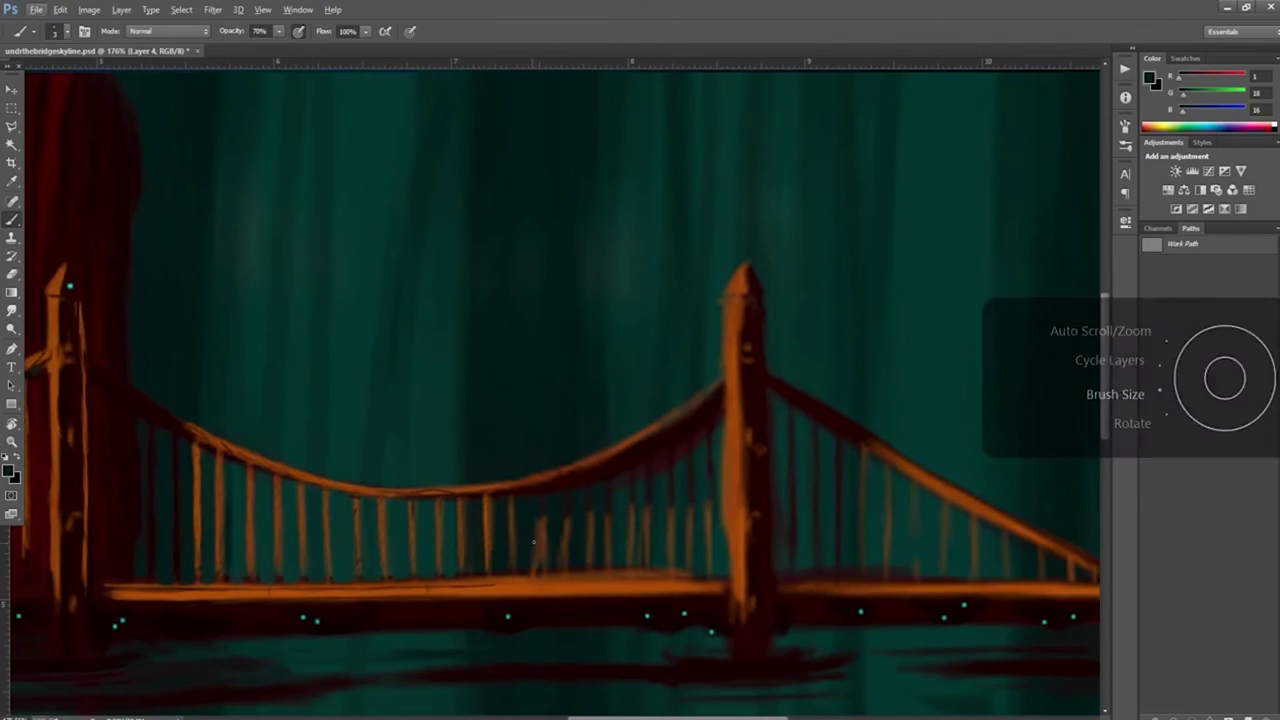
Step: In undrthebridgeskyline.psd, clean the inner edge of the main bridge tower with sampled dark teal
{"action": "scroll", "coordinate": [566, 640], "scroll_direction": "up", "scroll_amount": 3}
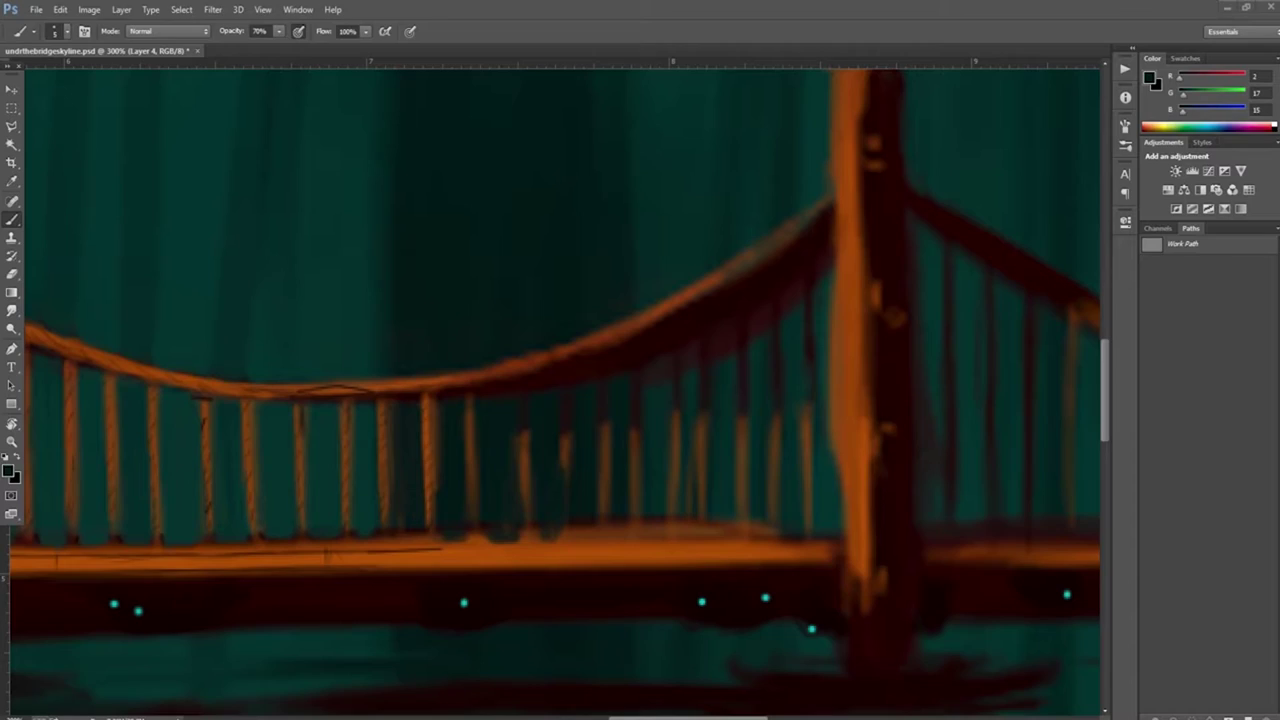
{"action": "left_click", "coordinate": [409, 540], "text": "alt"}
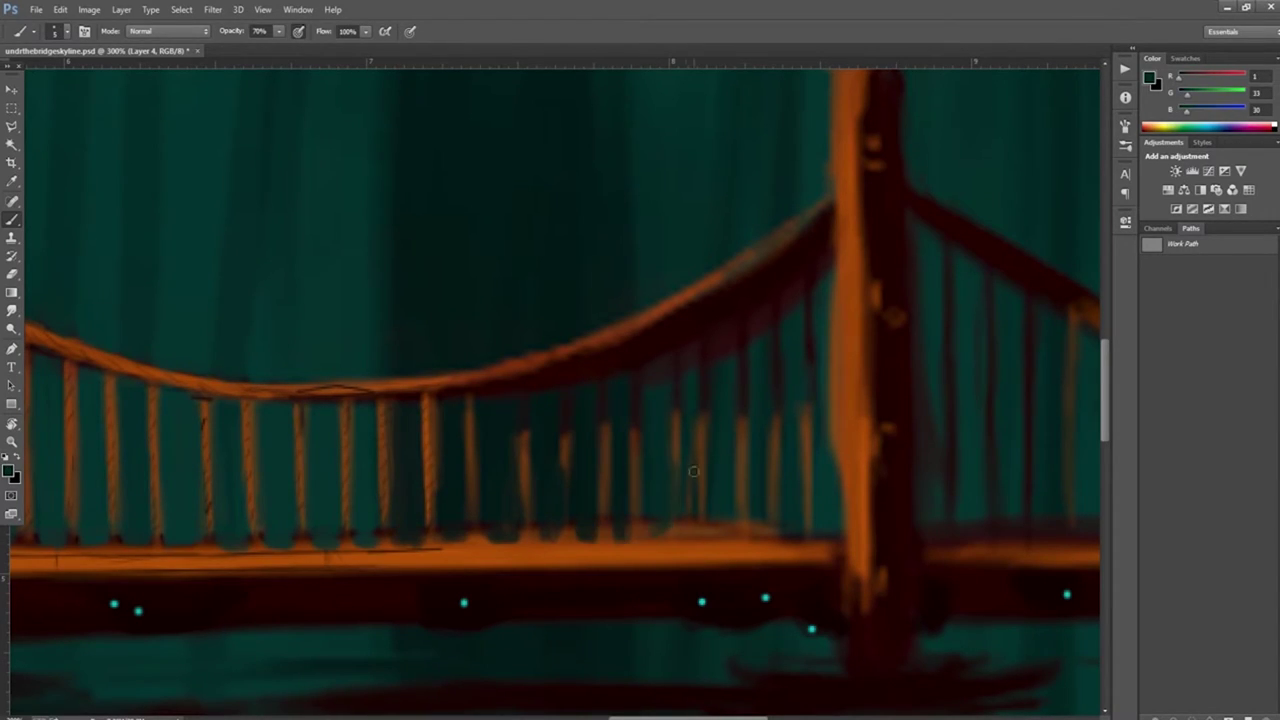
{"action": "left_click_drag", "start_coordinate": [835, 300], "coordinate": [826, 457]}
{"action": "left_click", "coordinate": [826, 457], "text": "alt"}
Step: Refine the vertical hangers of the central span with strokes between the main cable and the deck
{"action": "left_click_drag", "start_coordinate": [472, 430], "coordinate": [474, 530]}
{"action": "left_click_drag", "start_coordinate": [524, 420], "coordinate": [524, 520]}
{"action": "left_click_drag", "start_coordinate": [560, 445], "coordinate": [560, 528]}
{"action": "left_click_drag", "start_coordinate": [604, 432], "coordinate": [604, 530]}
{"action": "left_click_drag", "start_coordinate": [636, 436], "coordinate": [636, 520]}
{"action": "left_click_drag", "start_coordinate": [678, 428], "coordinate": [678, 526]}
{"action": "left_click_drag", "start_coordinate": [705, 424], "coordinate": [705, 528]}
{"action": "left_click_drag", "start_coordinate": [743, 438], "coordinate": [743, 524]}
{"action": "mouse_move", "coordinate": [778, 422]}
{"action": "left_mouse_down"}
{"action": "mouse_move", "coordinate": [778, 526]}
{"action": "mouse_move", "coordinate": [811, 530]}
{"action": "left_mouse_up"}
Step: Sharpen the underside of the central span's cable and the edges of the bridge deck
{"action": "mouse_move", "coordinate": [560, 352]}
{"action": "left_mouse_down"}
{"action": "mouse_move", "coordinate": [830, 198]}
{"action": "mouse_move", "coordinate": [440, 382]}
{"action": "left_mouse_up"}
{"action": "left_click", "coordinate": [531, 521], "text": "alt"}
{"action": "left_click_drag", "start_coordinate": [440, 550], "coordinate": [832, 548]}
{"action": "left_click_drag", "start_coordinate": [226, 555], "coordinate": [84, 556]}
Step: Straighten the main tower's outline from its base upward with sampled color strokes
{"action": "left_click_drag", "start_coordinate": [884, 561], "coordinate": [863, 621]}
{"action": "left_click", "coordinate": [855, 300], "text": "alt"}
{"action": "left_click_drag", "start_coordinate": [838, 372], "coordinate": [838, 498]}
{"action": "left_click_drag", "start_coordinate": [834, 256], "coordinate": [834, 422]}
{"action": "left_click_drag", "start_coordinate": [820, 444], "coordinate": [820, 590]}
{"action": "left_click_drag", "start_coordinate": [822, 286], "coordinate": [822, 416]}
{"action": "left_click_drag", "start_coordinate": [815, 128], "coordinate": [815, 246]}
Step: Touch up the hanger next to the tower, the deck's underside and the tower base with sampled colors
{"action": "left_click", "coordinate": [503, 442], "text": "alt"}
{"action": "left_click_drag", "start_coordinate": [788, 384], "coordinate": [788, 468]}
{"action": "left_click_drag", "start_coordinate": [580, 614], "coordinate": [408, 614]}
{"action": "left_click_drag", "start_coordinate": [843, 564], "coordinate": [843, 644]}
{"action": "left_click", "coordinate": [910, 655], "text": "alt"}
Step: Paint long vertical strokes on the main tower to define its lit face and side edge
{"action": "left_click_drag", "start_coordinate": [880, 420], "coordinate": [870, 555]}
{"action": "mouse_move", "coordinate": [819, 300]}
{"action": "left_mouse_down"}
{"action": "mouse_move", "coordinate": [819, 402]}
{"action": "mouse_move", "coordinate": [837, 392]}
{"action": "left_mouse_up"}
{"action": "left_click", "coordinate": [840, 240], "text": "alt"}
{"action": "left_click_drag", "start_coordinate": [836, 256], "coordinate": [834, 616]}
{"action": "scroll", "coordinate": [850, 400], "scroll_direction": "down", "scroll_amount": 3}
{"action": "left_click_drag", "start_coordinate": [850, 500], "coordinate": [850, 602]}
Step: Crisp up the deck edge and the hangers of the span beyond the main tower
{"action": "scroll", "coordinate": [913, 553], "scroll_direction": "right", "scroll_amount": 5}
{"action": "mouse_move", "coordinate": [902, 550]}
{"action": "left_mouse_down"}
{"action": "mouse_move", "coordinate": [1080, 550]}
{"action": "mouse_move", "coordinate": [600, 553]}
{"action": "left_mouse_up"}
{"action": "left_click_drag", "start_coordinate": [610, 312], "coordinate": [610, 448]}
{"action": "left_click_drag", "start_coordinate": [655, 332], "coordinate": [655, 512]}
{"action": "left_click_drag", "start_coordinate": [754, 392], "coordinate": [754, 514]}
Step: Clean the edges of the main cable near the tower with a sampled background color
{"action": "mouse_move", "coordinate": [700, 400]}
{"action": "left_mouse_down"}
{"action": "mouse_move", "coordinate": [580, 380]}
{"action": "mouse_move", "coordinate": [661, 218]}
{"action": "left_mouse_up"}
{"action": "left_click", "coordinate": [661, 218], "text": "alt"}
{"action": "mouse_move", "coordinate": [645, 300]}
{"action": "left_mouse_down"}
{"action": "mouse_move", "coordinate": [645, 336]}
{"action": "mouse_move", "coordinate": [660, 318]}
{"action": "left_mouse_up"}
{"action": "mouse_move", "coordinate": [600, 330]}
{"action": "left_mouse_down"}
{"action": "mouse_move", "coordinate": [650, 331]}
{"action": "mouse_move", "coordinate": [632, 362]}
{"action": "left_mouse_up"}
{"action": "mouse_move", "coordinate": [607, 346]}
{"action": "left_mouse_down"}
{"action": "mouse_move", "coordinate": [607, 382]}
{"action": "mouse_move", "coordinate": [563, 388]}
{"action": "left_mouse_up"}
{"action": "left_click_drag", "start_coordinate": [585, 358], "coordinate": [585, 380]}
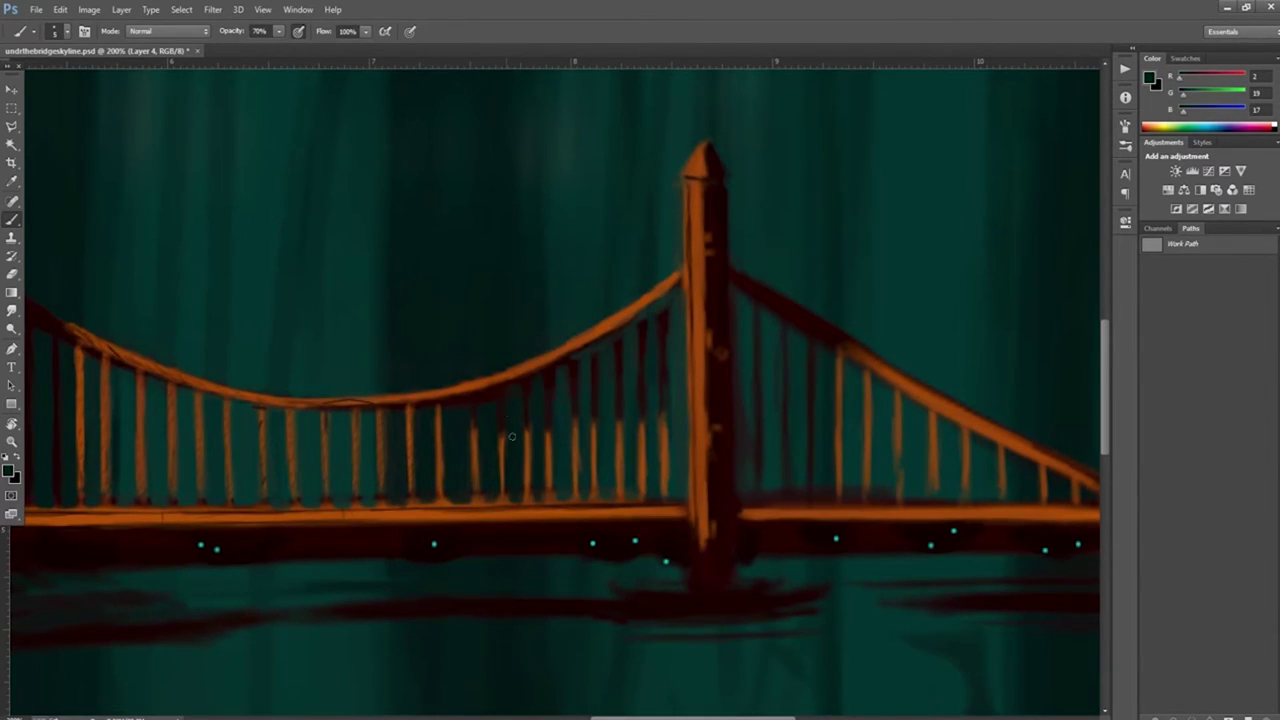
Step: Separate the shadowed hangers beside the tower and clean the top edge of the deck below them
{"action": "left_click_drag", "start_coordinate": [641, 309], "coordinate": [645, 322]}
{"action": "left_click_drag", "start_coordinate": [758, 302], "coordinate": [758, 404]}
{"action": "left_click_drag", "start_coordinate": [786, 324], "coordinate": [786, 430]}
{"action": "left_click_drag", "start_coordinate": [814, 398], "coordinate": [814, 452]}
{"action": "left_click", "coordinate": [800, 470], "text": "alt"}
{"action": "left_click_drag", "start_coordinate": [770, 497], "coordinate": [895, 500]}
{"action": "left_click_drag", "start_coordinate": [906, 502], "coordinate": [953, 493]}
Step: Redefine the orange hangers on the side span beyond the tower, sampling colors from the hangers and deck
{"action": "left_click", "coordinate": [866, 372], "text": "alt"}
{"action": "left_click_drag", "start_coordinate": [866, 372], "coordinate": [866, 474]}
{"action": "left_click_drag", "start_coordinate": [897, 390], "coordinate": [897, 490]}
{"action": "left_click_drag", "start_coordinate": [931, 412], "coordinate": [931, 480]}
{"action": "mouse_move", "coordinate": [1001, 446]}
{"action": "left_mouse_down"}
{"action": "mouse_move", "coordinate": [1001, 494]}
{"action": "mouse_move", "coordinate": [740, 451]}
{"action": "left_mouse_up"}
{"action": "mouse_move", "coordinate": [784, 424]}
{"action": "left_mouse_down"}
{"action": "mouse_move", "coordinate": [896, 464]}
{"action": "mouse_move", "coordinate": [1040, 460]}
{"action": "left_mouse_up"}
{"action": "left_click", "coordinate": [869, 513], "text": "alt"}
{"action": "scroll", "coordinate": [555, 447], "scroll_direction": "left", "scroll_amount": 5}
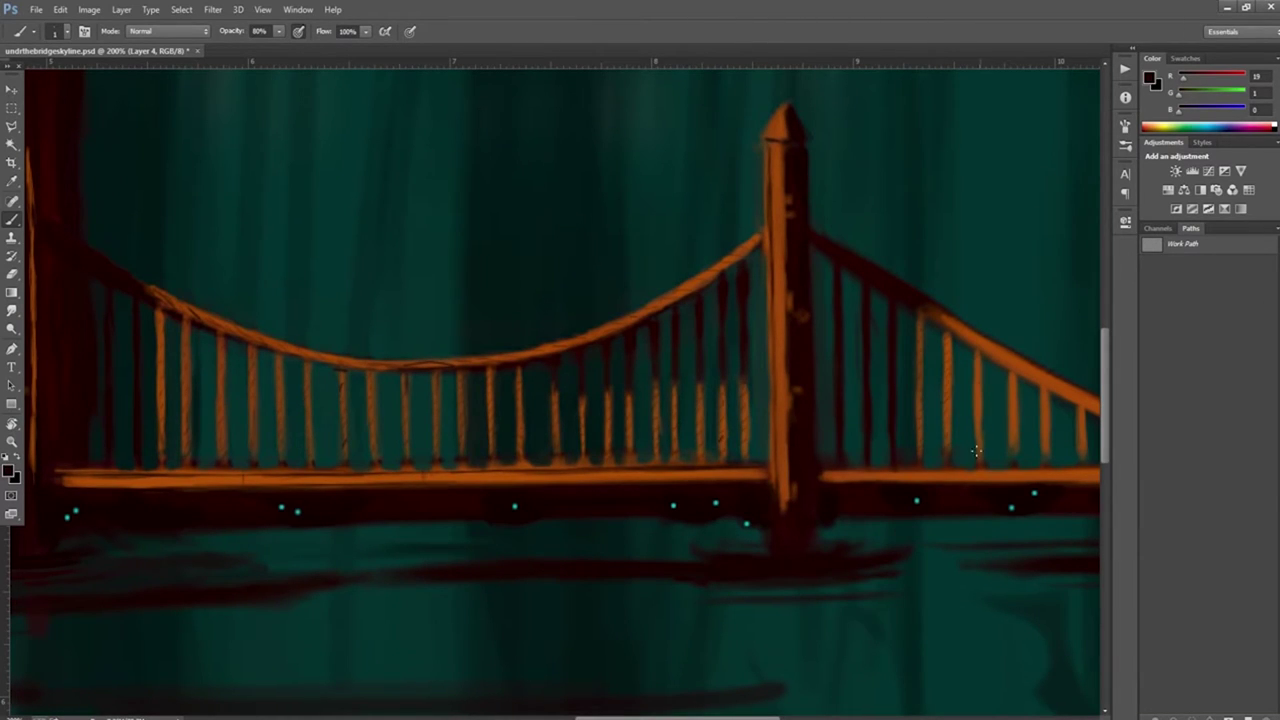
Step: Darken the edge of the side span's deck toward its far end, sampling the deck shadow and background teal
{"action": "scroll", "coordinate": [1079, 437], "scroll_direction": "right", "scroll_amount": 5}
{"action": "left_click_drag", "start_coordinate": [1088, 480], "coordinate": [856, 474]}
{"action": "left_click", "coordinate": [856, 470], "text": "alt"}
{"action": "left_click", "coordinate": [755, 490], "text": "alt"}
{"action": "scroll", "coordinate": [634, 357], "scroll_direction": "up", "scroll_amount": 3}
{"action": "scroll", "coordinate": [634, 357], "scroll_direction": "left", "scroll_amount": 1}
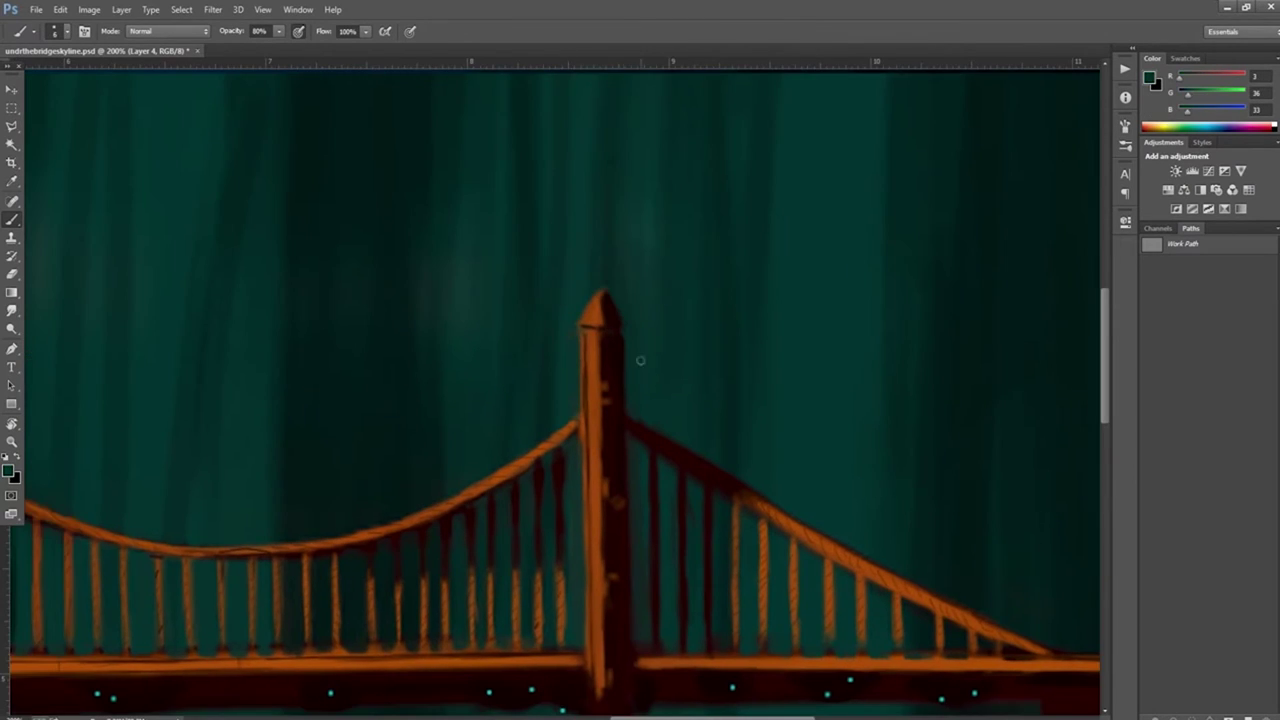
Step: Paint thin teal and dark streaks into the water below the side span's deck
{"action": "scroll", "coordinate": [400, 450], "scroll_direction": "down", "scroll_amount": 4}
{"action": "scroll", "coordinate": [400, 450], "scroll_direction": "left", "scroll_amount": 2}
{"action": "scroll", "coordinate": [400, 497], "scroll_direction": "right", "scroll_amount": 9}
{"action": "left_click", "coordinate": [475, 535], "text": "alt"}
{"action": "scroll", "coordinate": [600, 450], "scroll_direction": "right", "scroll_amount": 6}
{"action": "left_click_drag", "start_coordinate": [448, 456], "coordinate": [628, 442]}
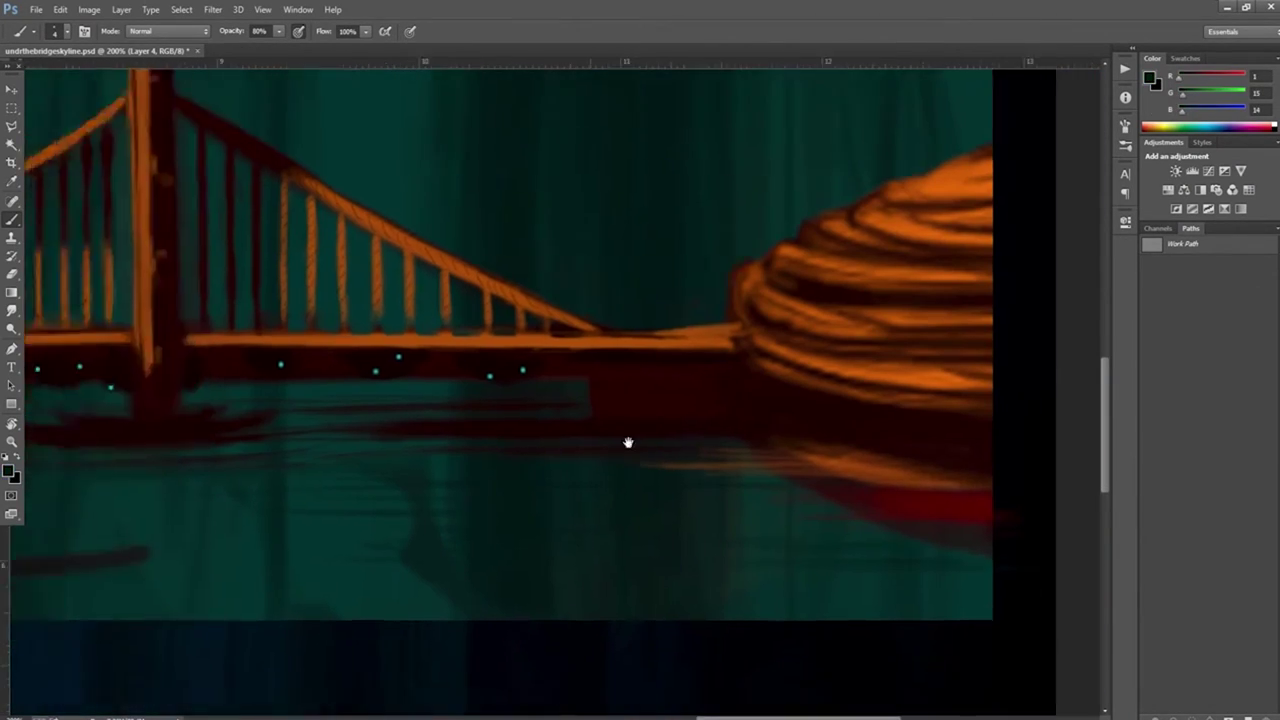
Step: Break up the dark water reflections beside the shadowed red bank with sampled teal
{"action": "scroll", "coordinate": [628, 442], "scroll_direction": "down", "scroll_amount": 3}
{"action": "scroll", "coordinate": [628, 442], "scroll_direction": "left", "scroll_amount": 11}
{"action": "left_click", "coordinate": [600, 350], "text": "alt"}
{"action": "scroll", "coordinate": [481, 480], "scroll_direction": "left", "scroll_amount": 5}
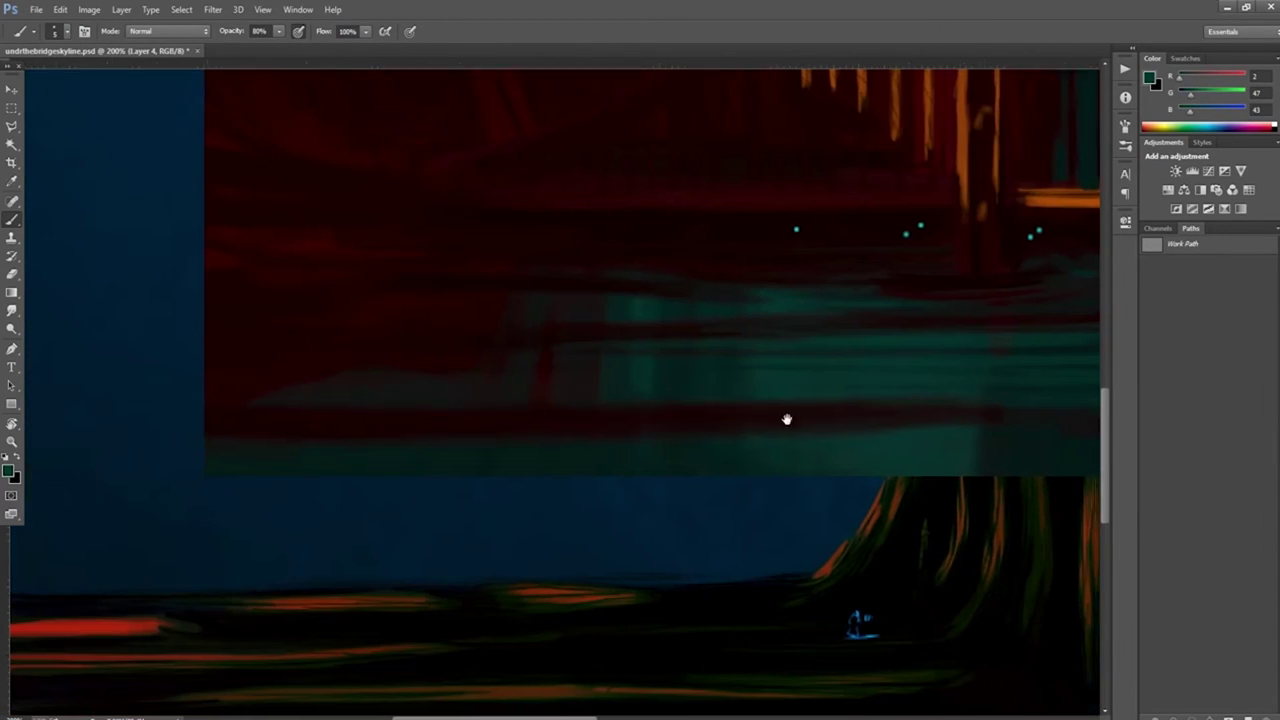
{"action": "left_click", "coordinate": [760, 370], "text": "alt"}
{"action": "scroll", "coordinate": [230, 337], "scroll_direction": "right", "scroll_amount": 7}
Step: Add fine dark red ripple lines across the open water below the second tower and the round orange rock
{"action": "left_click", "coordinate": [615, 316], "text": "alt"}
{"action": "scroll", "coordinate": [668, 332], "scroll_direction": "right", "scroll_amount": 10}
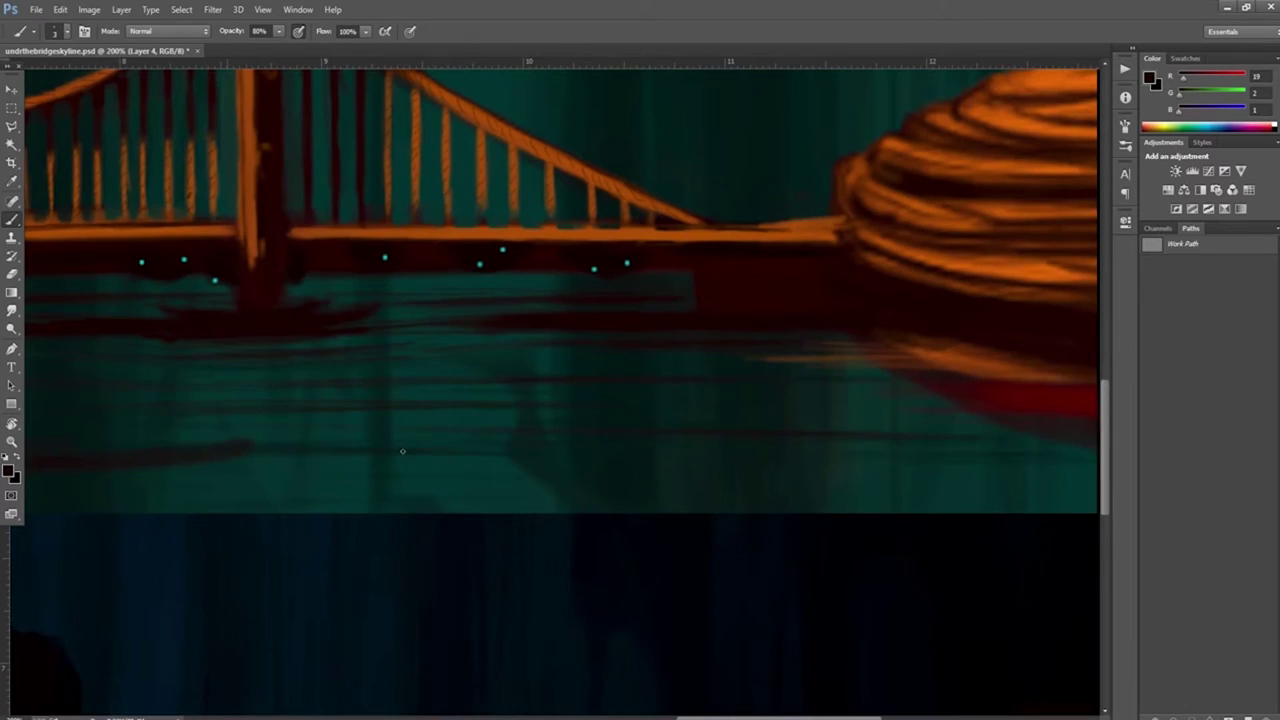
{"action": "scroll", "coordinate": [668, 332], "scroll_direction": "up", "scroll_amount": 1}
{"action": "mouse_move", "coordinate": [720, 367]}
{"action": "left_mouse_down"}
{"action": "mouse_move", "coordinate": [740, 330]}
{"action": "mouse_move", "coordinate": [560, 300]}
{"action": "mouse_move", "coordinate": [700, 295]}
{"action": "left_mouse_up"}
Step: Place a copy of the bridge layer turned upside down over the lower canvas and erase part of it
{"action": "key", "text": "z"}
{"action": "key", "text": "ctrl+0"}
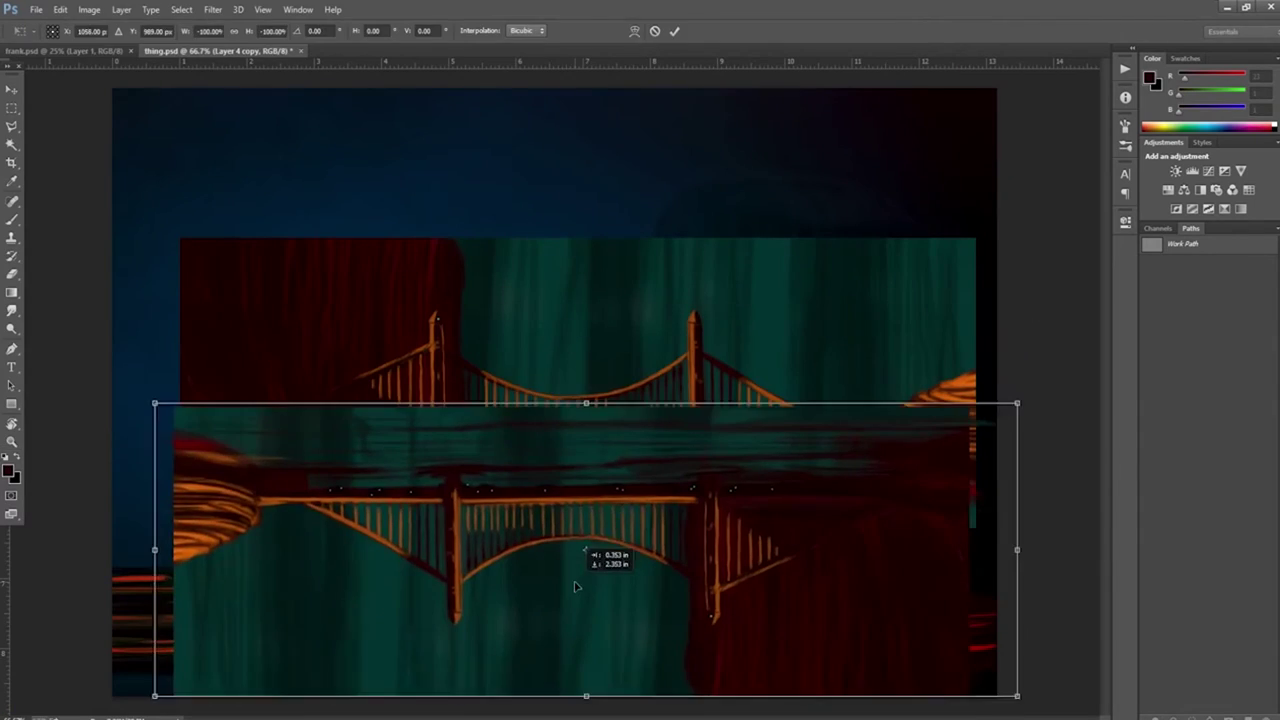
{"action": "key", "text": "Return"}
{"action": "key", "text": "e"}
{"action": "mouse_move", "coordinate": [640, 412]}
{"action": "left_mouse_down"}
{"action": "mouse_move", "coordinate": [246, 444]}
{"action": "mouse_move", "coordinate": [407, 600]}
{"action": "mouse_move", "coordinate": [633, 579]}
{"action": "mouse_move", "coordinate": [182, 573]}
{"action": "mouse_move", "coordinate": [606, 583]}
{"action": "mouse_move", "coordinate": [690, 657]}
{"action": "mouse_move", "coordinate": [755, 425]}
{"action": "left_mouse_up"}
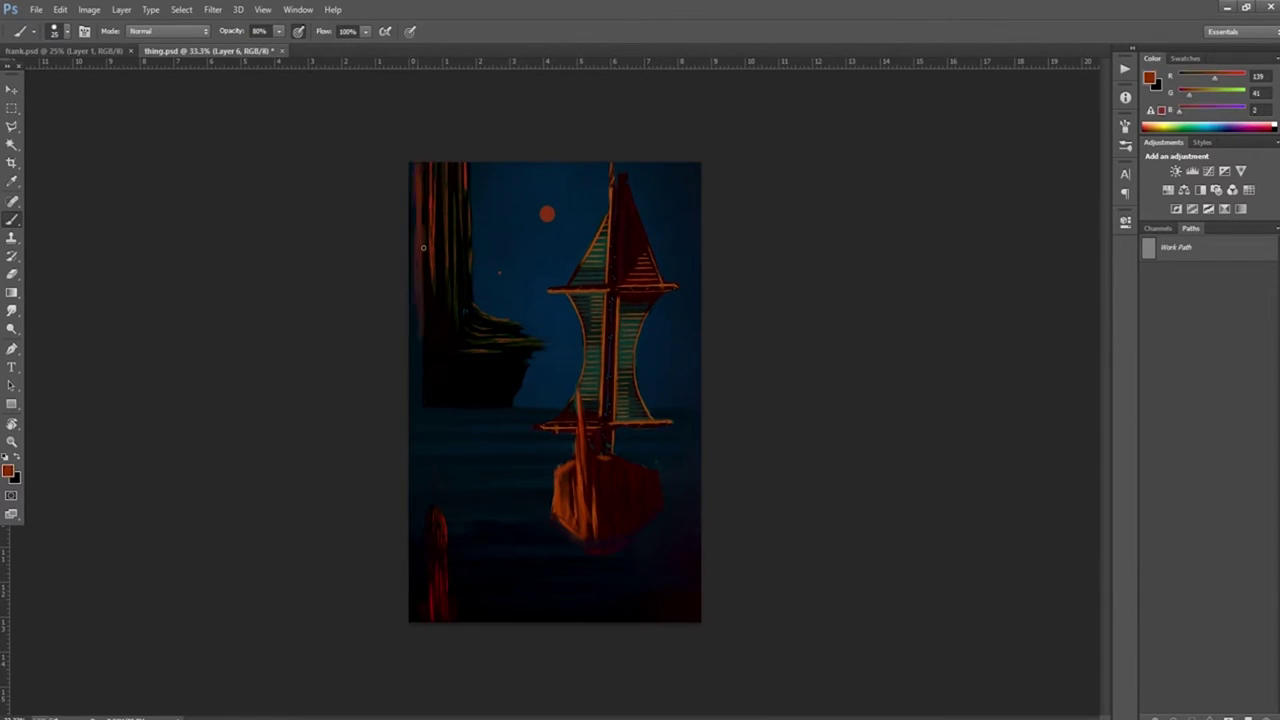
Step: Paint orange highlights at the cliff base and low-opacity orange reflections across the water around the ship
{"action": "mouse_move", "coordinate": [442, 416]}
{"action": "left_mouse_down"}
{"action": "mouse_move", "coordinate": [418, 310]}
{"action": "mouse_move", "coordinate": [418, 200]}
{"action": "mouse_move", "coordinate": [416, 400]}
{"action": "left_mouse_up"}
{"action": "key", "text": "2"}
{"action": "left_click", "coordinate": [585, 480], "text": "alt"}
{"action": "left_click", "coordinate": [8, 470]}
{"action": "left_click", "coordinate": [1006, 374]}
{"action": "left_click_drag", "start_coordinate": [572, 544], "coordinate": [460, 542]}
{"action": "left_click_drag", "start_coordinate": [548, 468], "coordinate": [410, 470]}
{"action": "key", "text": "5"}
{"action": "left_click", "coordinate": [693, 513], "text": "alt"}
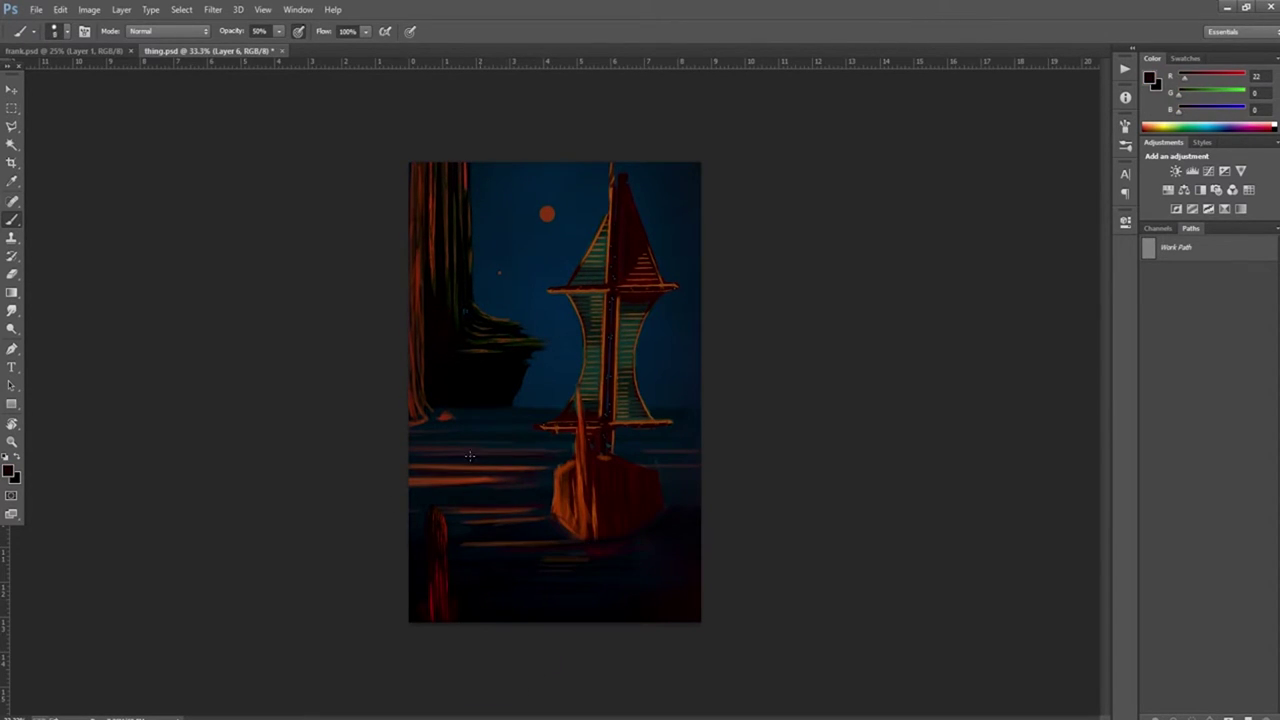
Step: Brighten the ship's bow and lit hull side with orange at 80% opacity and touch up the shaded hull
{"action": "left_click", "coordinate": [592, 511], "text": "alt"}
{"action": "left_click", "coordinate": [8, 470]}
{"action": "left_click", "coordinate": [1006, 374]}
{"action": "key", "text": "8"}
{"action": "mouse_move", "coordinate": [578, 420]}
{"action": "left_mouse_down"}
{"action": "mouse_move", "coordinate": [562, 515]}
{"action": "mouse_move", "coordinate": [585, 500]}
{"action": "left_mouse_up"}
{"action": "left_click", "coordinate": [613, 509], "text": "alt"}
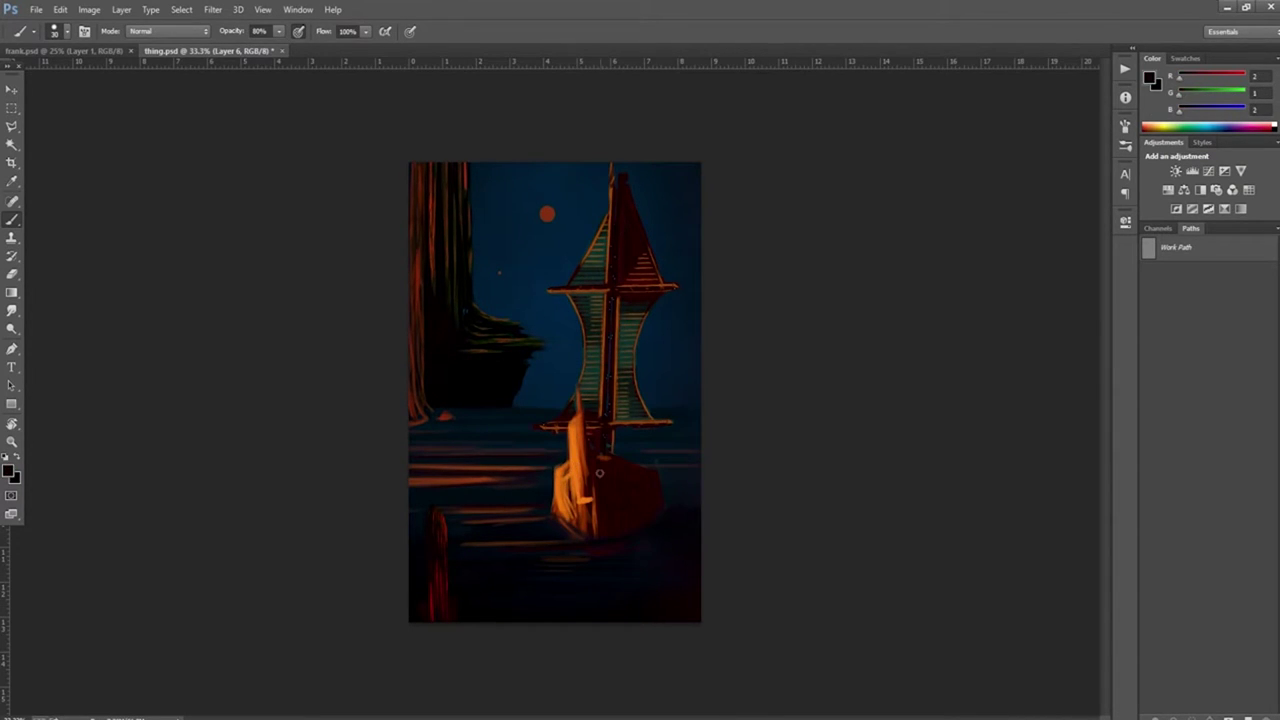
{"action": "left_click", "coordinate": [585, 510], "text": "alt"}
Step: Paint out the foreground post and deepen the cliff's outer edge with a sampled near-black at 80% opacity
{"action": "left_click", "coordinate": [494, 513], "text": "alt"}
{"action": "left_click_drag", "start_coordinate": [412, 268], "coordinate": [411, 418]}
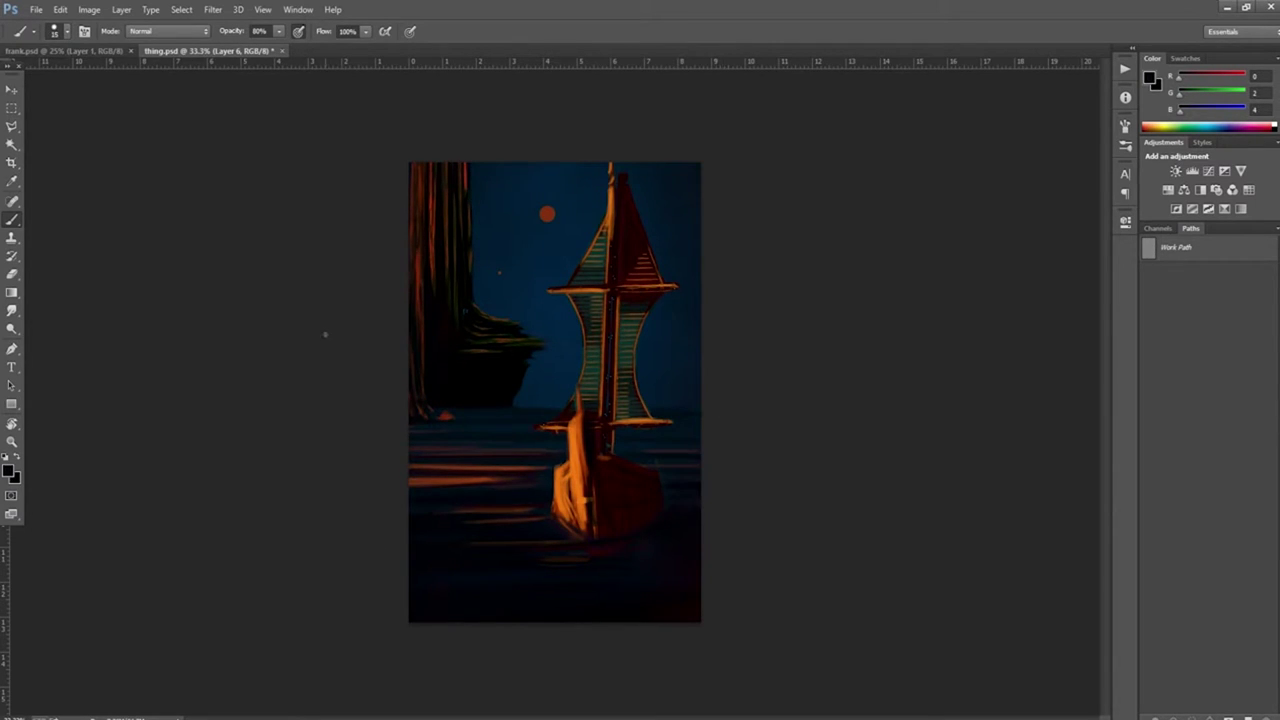
{"action": "key", "text": "8"}
Step: Shade the lower sail and paint long bright orange rigging lines from the masthead down to the bow
{"action": "left_click_drag", "start_coordinate": [622, 320], "coordinate": [628, 396]}
{"action": "left_click", "coordinate": [582, 502], "text": "alt"}
{"action": "left_click_drag", "start_coordinate": [606, 198], "coordinate": [580, 390]}
{"action": "left_click_drag", "start_coordinate": [606, 220], "coordinate": [580, 390]}
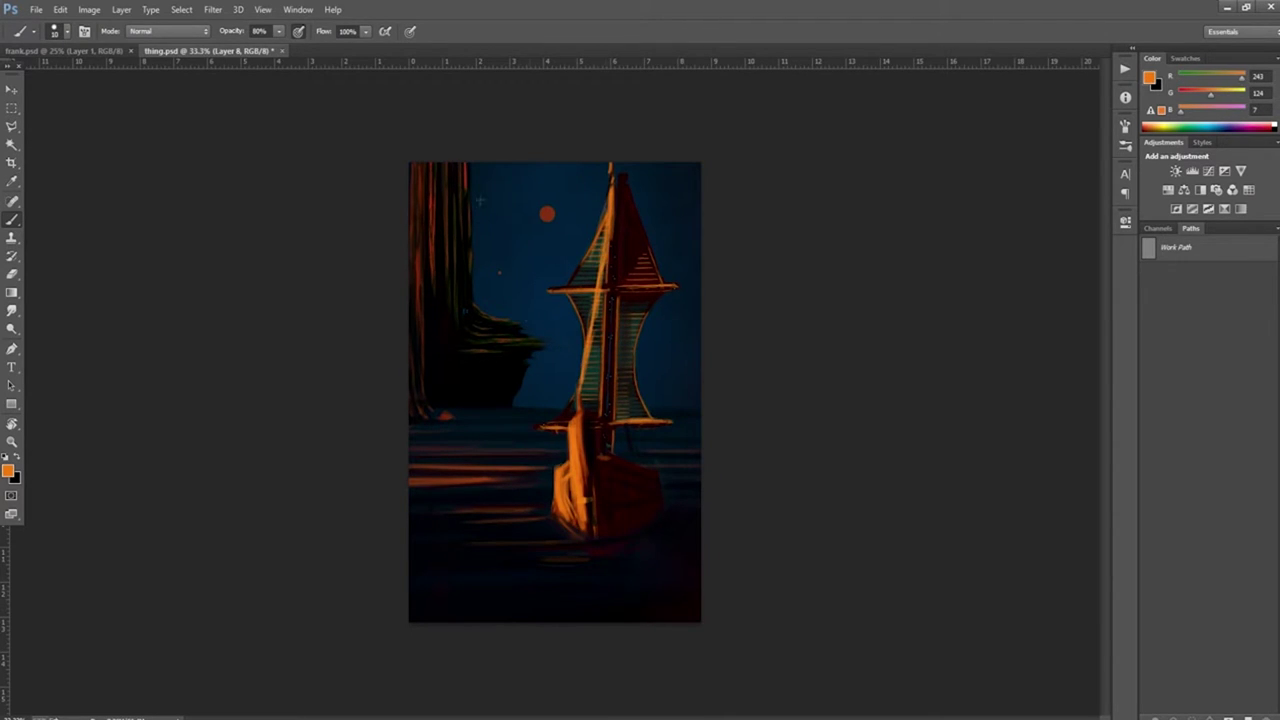
Step: Extend the ship's upper spar, add diagonal braces beneath it and paint an orange crossband around the mid-mast
{"action": "left_click", "coordinate": [651, 244], "text": "alt"}
{"action": "left_click", "coordinate": [612, 354], "text": "alt"}
{"action": "left_click", "coordinate": [626, 357], "text": "alt"}
{"action": "left_click", "coordinate": [623, 355], "text": "alt"}
{"action": "mouse_move", "coordinate": [588, 358]}
{"action": "left_mouse_down"}
{"action": "mouse_move", "coordinate": [612, 356]}
{"action": "mouse_move", "coordinate": [593, 414]}
{"action": "left_mouse_up"}
{"action": "left_click", "coordinate": [622, 364], "text": "alt"}
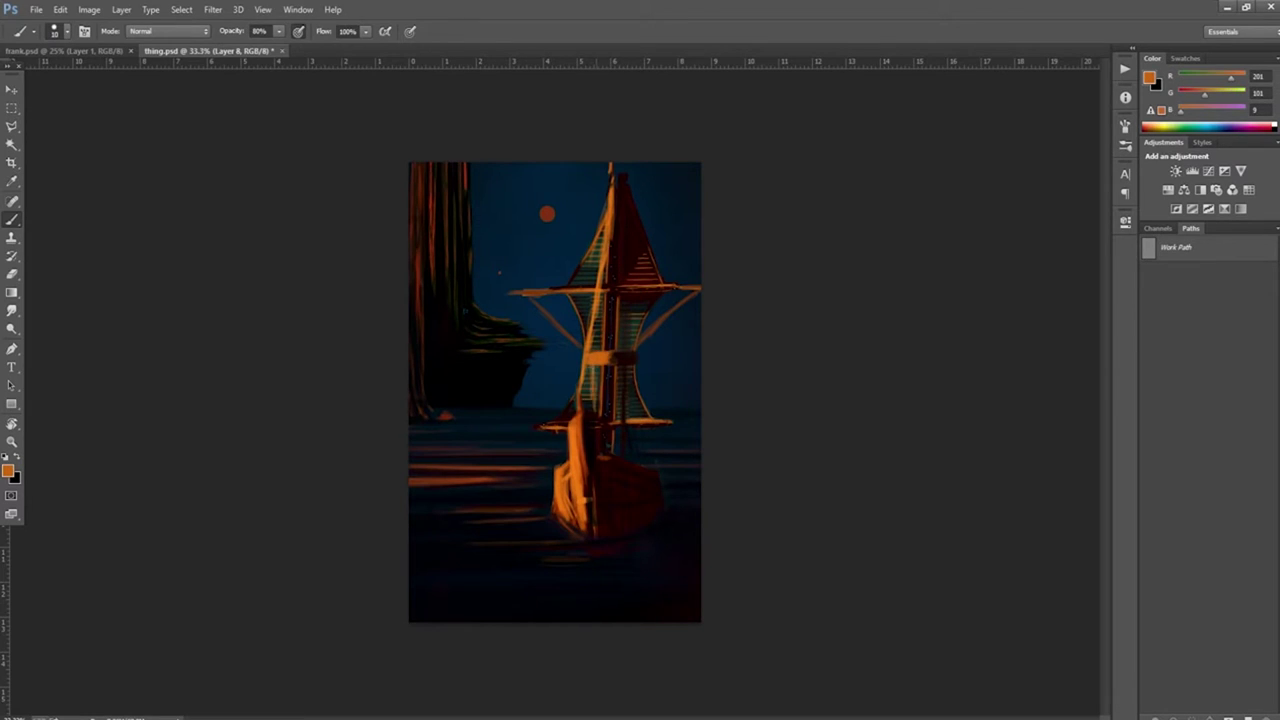
{"action": "left_click_drag", "start_coordinate": [593, 364], "coordinate": [593, 420]}
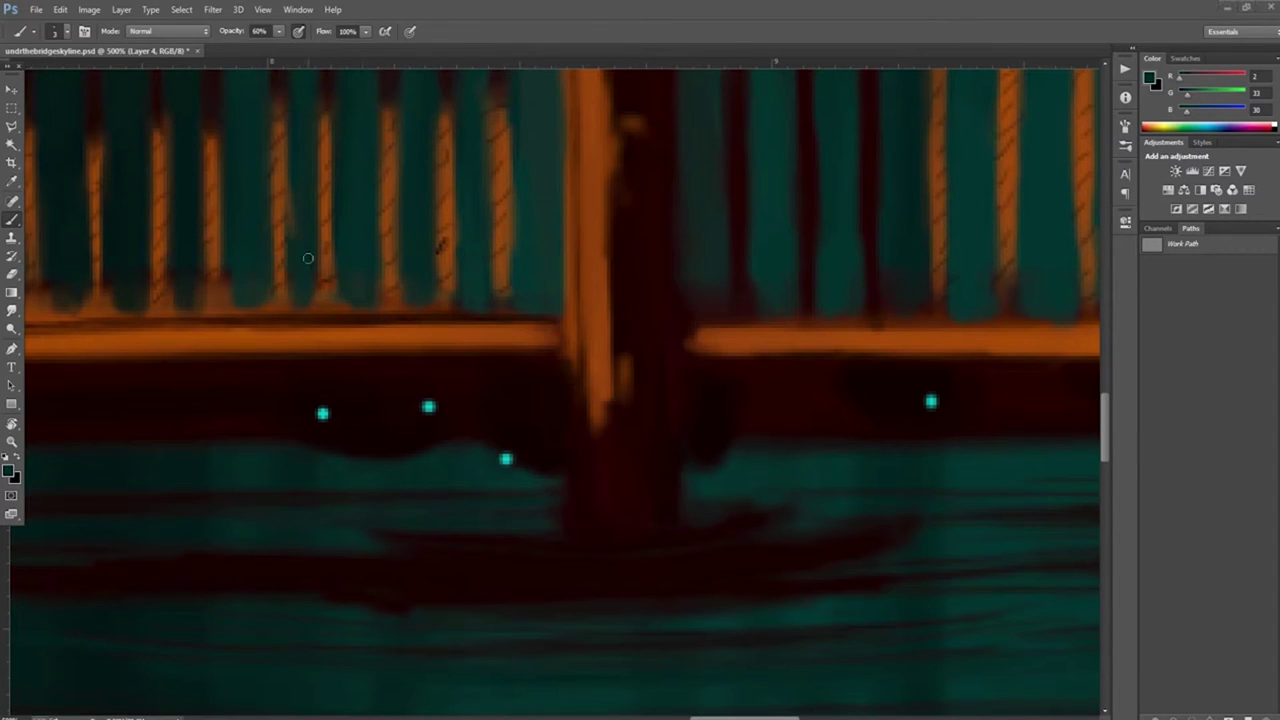
Step: Clean the gaps at the hanger bases and darken the deck's upper edge on both sides of the second tower
{"action": "left_click", "coordinate": [222, 272], "text": "alt"}
{"action": "left_click_drag", "start_coordinate": [75, 297], "coordinate": [88, 296]}
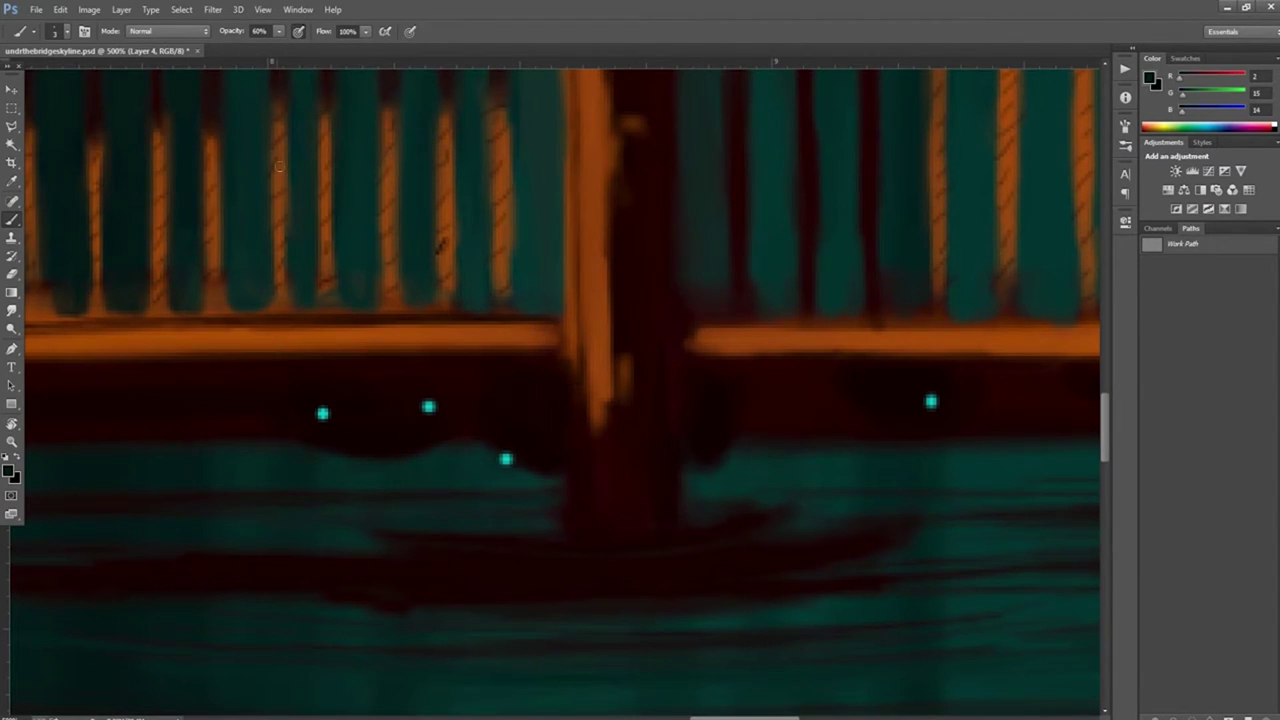
{"action": "left_click", "coordinate": [560, 380], "text": "alt"}
{"action": "left_click_drag", "start_coordinate": [560, 316], "coordinate": [90, 318]}
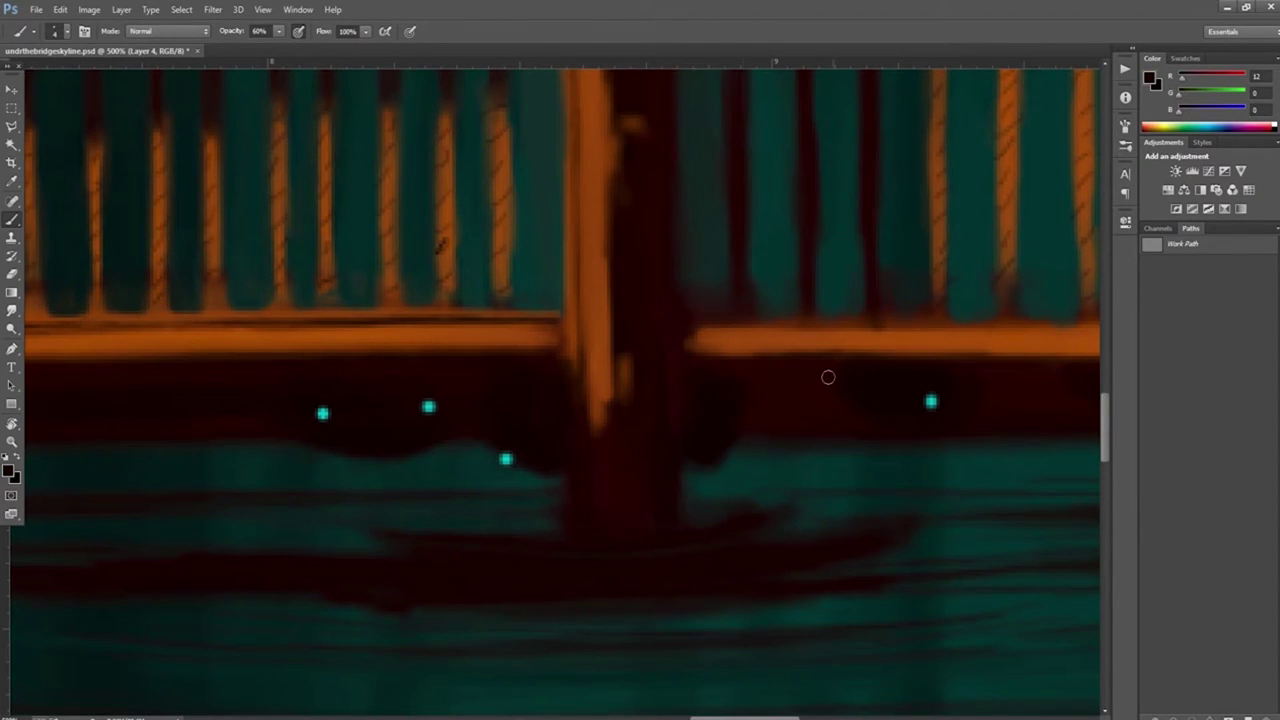
{"action": "left_click_drag", "start_coordinate": [777, 321], "coordinate": [1031, 320]}
{"action": "scroll", "coordinate": [754, 449], "scroll_direction": "up", "scroll_amount": 2}
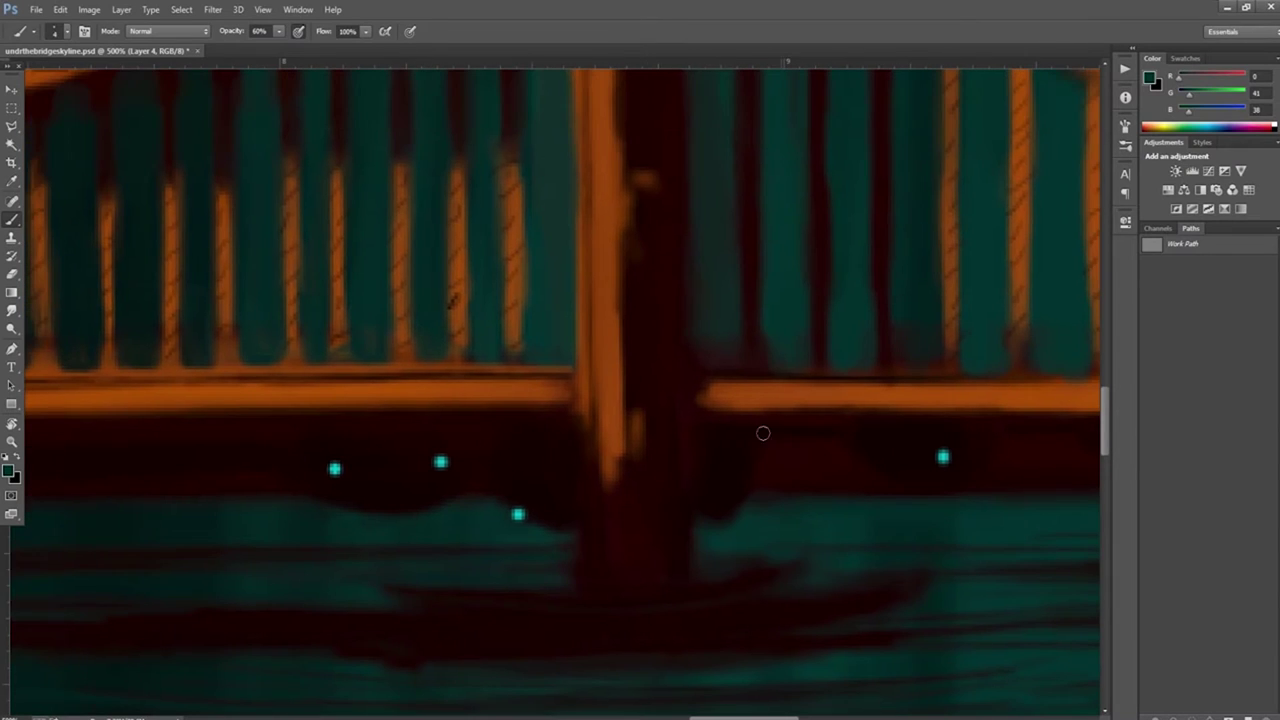
Step: Tidy the water edge and the hanger gaps beside the second tower with sampled teal
{"action": "left_click", "coordinate": [439, 572], "text": "alt"}
{"action": "left_click", "coordinate": [688, 298], "text": "alt"}
{"action": "scroll", "coordinate": [688, 298], "scroll_direction": "up", "scroll_amount": 5}
{"action": "left_click", "coordinate": [707, 459], "text": "alt"}
Step: Draw thin dark grain and outline strokes along the second tower's orange face and the deck with a smaller brush
{"action": "left_click", "coordinate": [679, 500], "text": "alt"}
{"action": "key", "text": "["}
{"action": "key", "text": "["}
{"action": "key", "text": "["}
{"action": "left_click_drag", "start_coordinate": [604, 410], "coordinate": [610, 535]}
{"action": "left_click_drag", "start_coordinate": [528, 555], "coordinate": [244, 556]}
{"action": "left_click_drag", "start_coordinate": [572, 556], "coordinate": [570, 200]}
{"action": "left_click_drag", "start_coordinate": [46, 532], "coordinate": [466, 520]}
{"action": "left_click_drag", "start_coordinate": [938, 524], "coordinate": [1057, 521]}
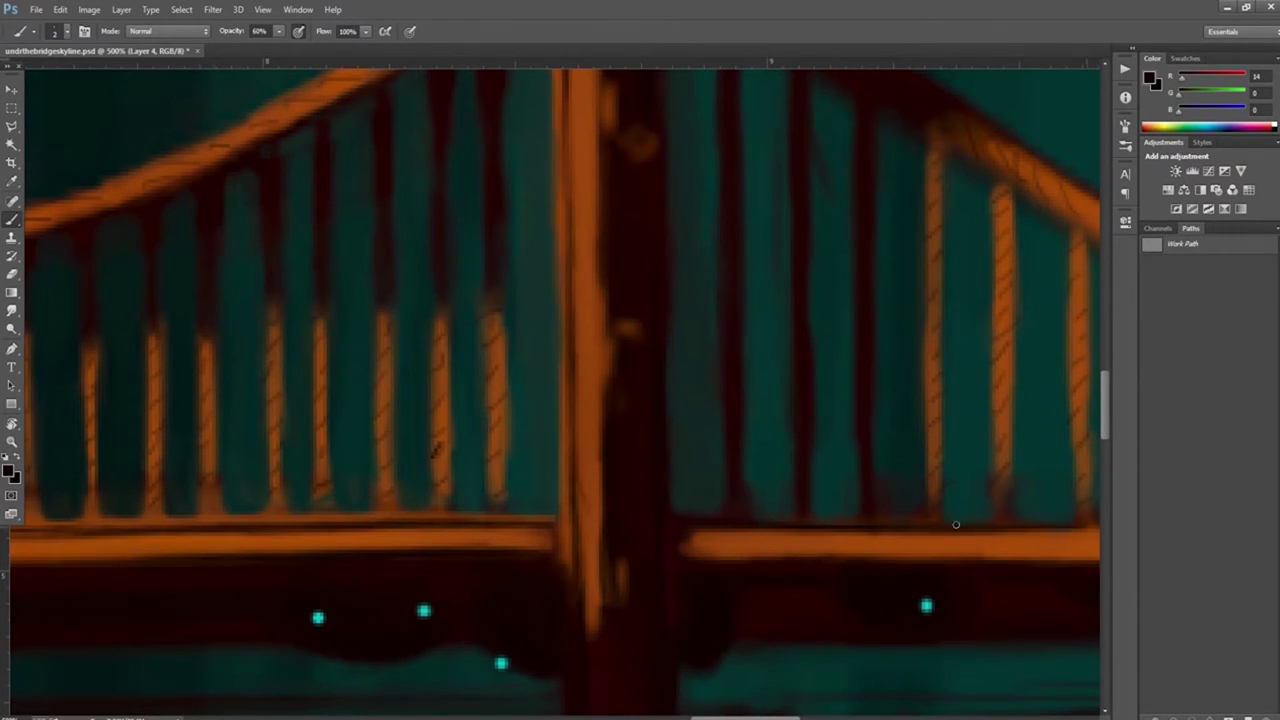
Step: Sharpen the second tower's sides and pointed cap and the adjoining cable edge with sampled background teal
{"action": "scroll", "coordinate": [660, 591], "scroll_direction": "up", "scroll_amount": 5}
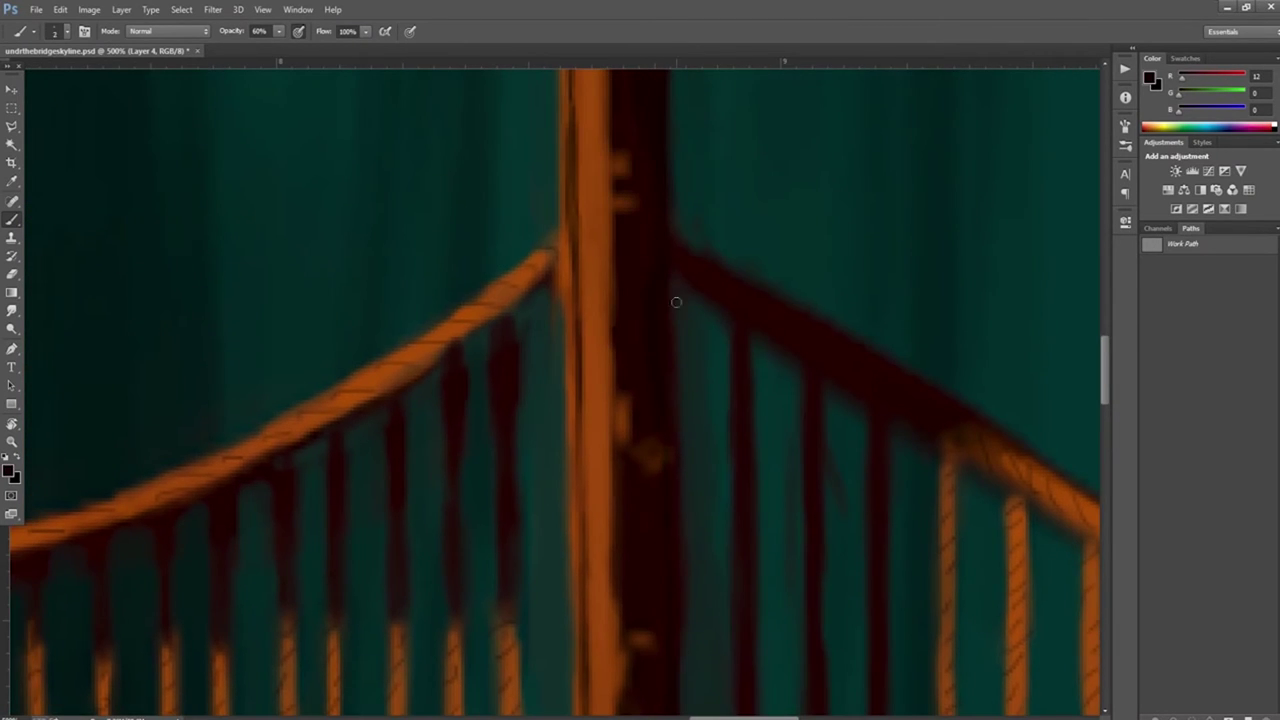
{"action": "scroll", "coordinate": [746, 306], "scroll_direction": "up", "scroll_amount": 4}
{"action": "left_click", "coordinate": [757, 404], "text": "alt"}
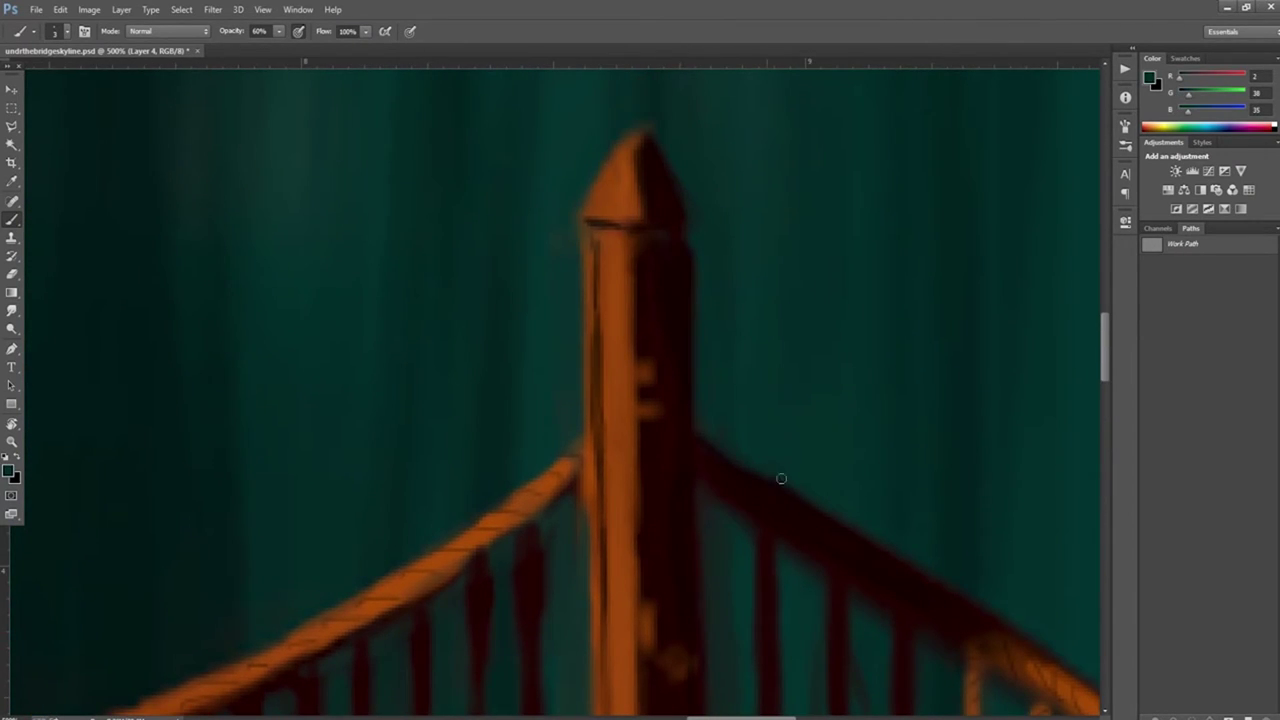
{"action": "left_click", "coordinate": [659, 139], "text": "alt"}
{"action": "left_click_drag", "start_coordinate": [614, 150], "coordinate": [580, 199]}
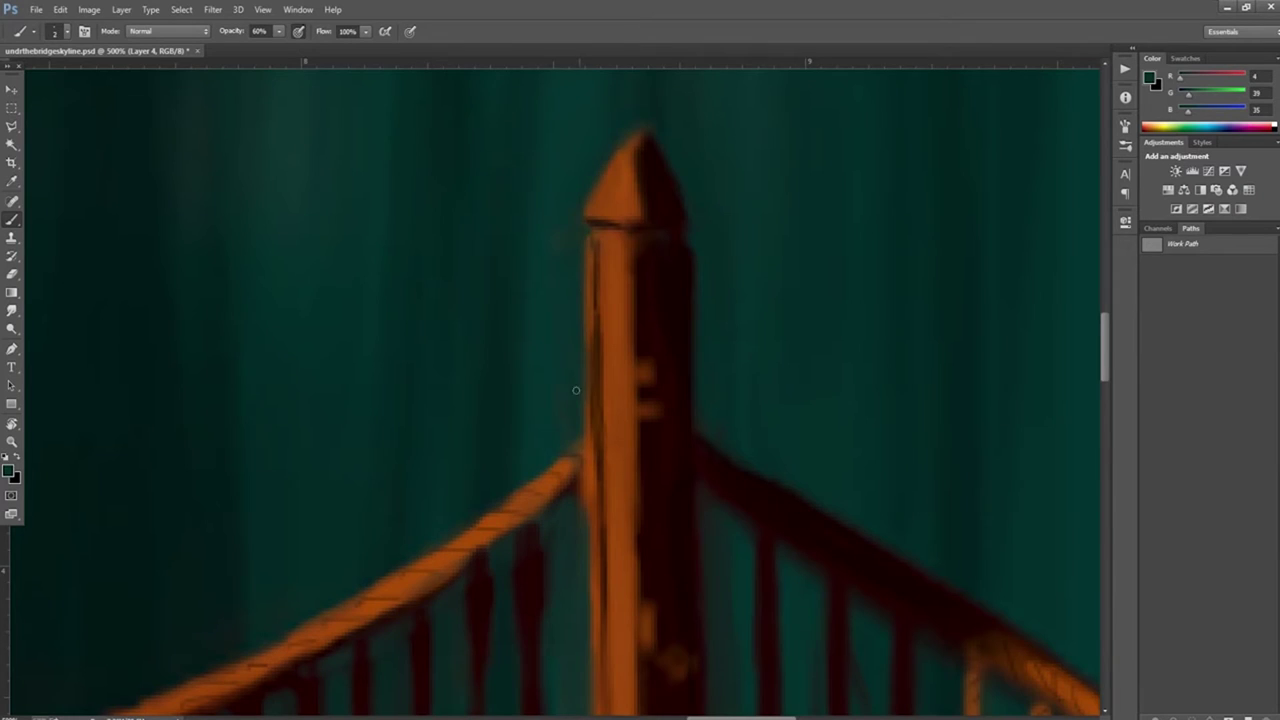
Step: Examine the whole painting, and view the second tower's base with the canvas view rotated 180°
{"action": "key", "text": "z"}
{"action": "key", "text": "ctrl+minus"}
{"action": "key", "text": "ctrl+minus"}
{"action": "key", "text": "ctrl+minus"}
{"action": "key", "text": "ctrl+minus"}
{"action": "key", "text": "ctrl+minus"}
{"action": "key", "text": "ctrl+minus"}
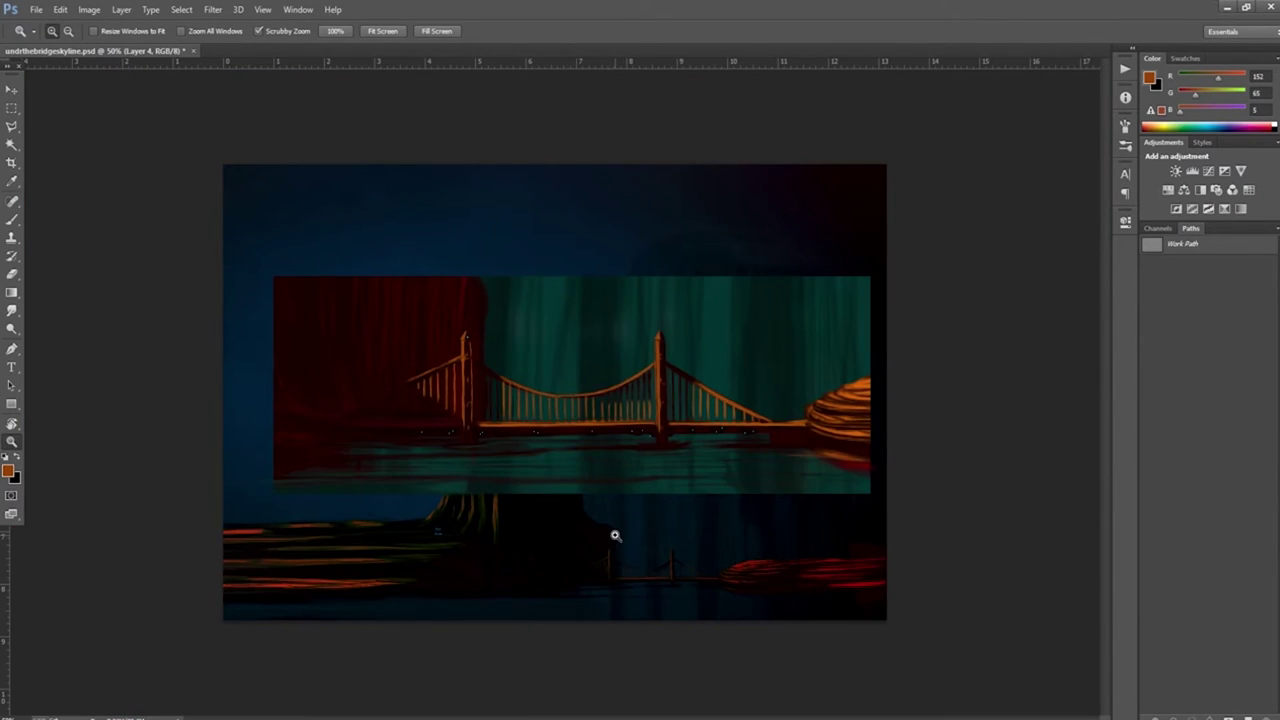
{"action": "scroll", "coordinate": [664, 436], "scroll_direction": "up", "scroll_amount": 6}
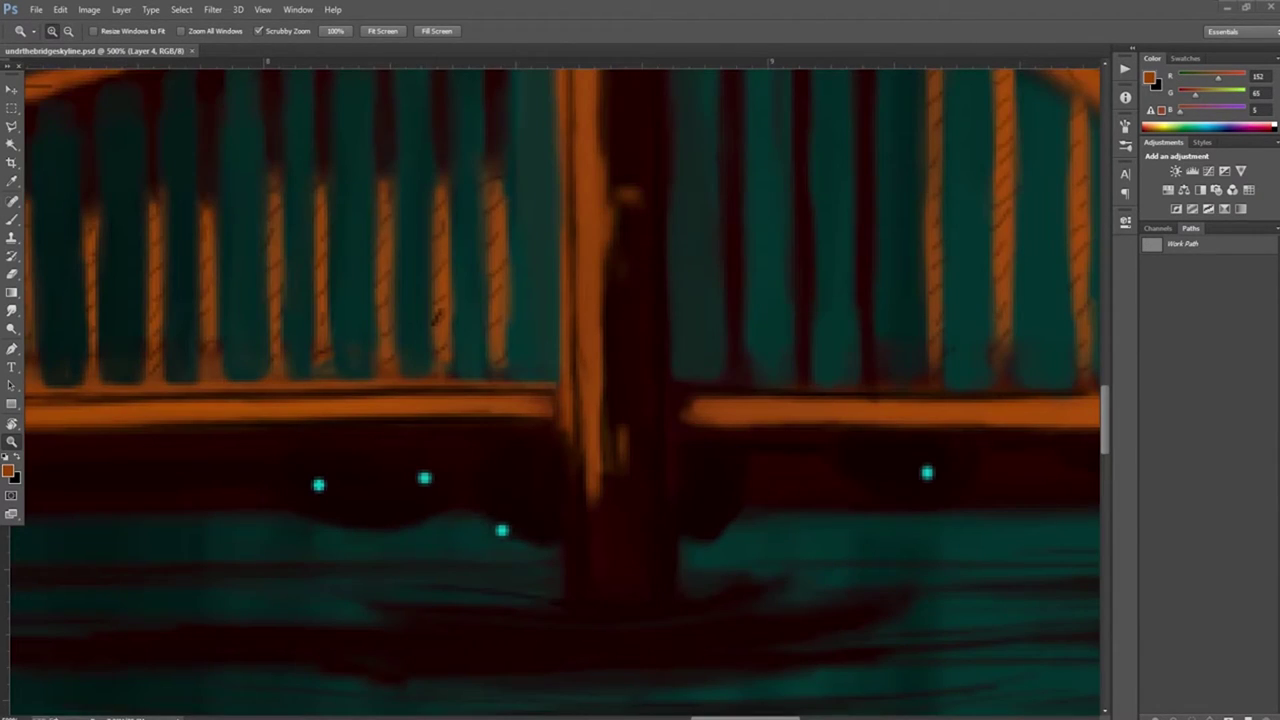
{"action": "scroll", "coordinate": [420, 312], "scroll_direction": "up", "scroll_amount": 8}
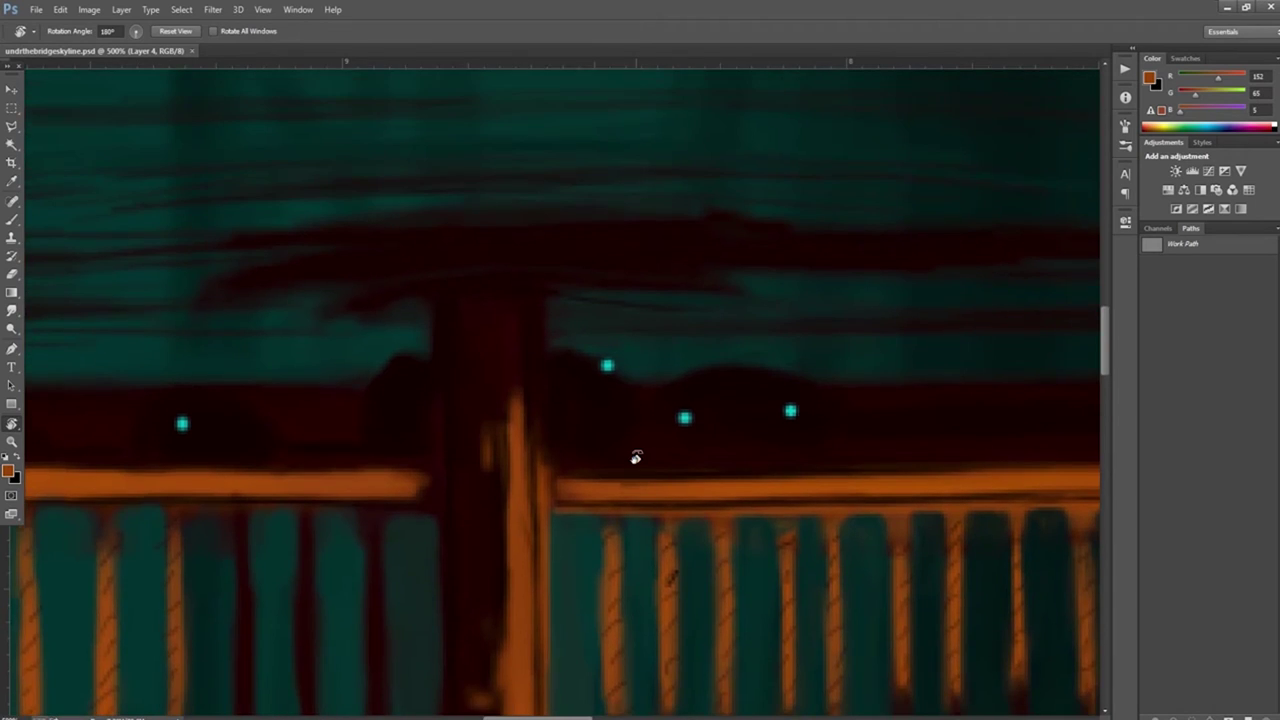
Step: Reshape the dark water reflection at the tower's base into separate ripple strokes with sampled dark red and teal
{"action": "left_click", "coordinate": [14, 220]}
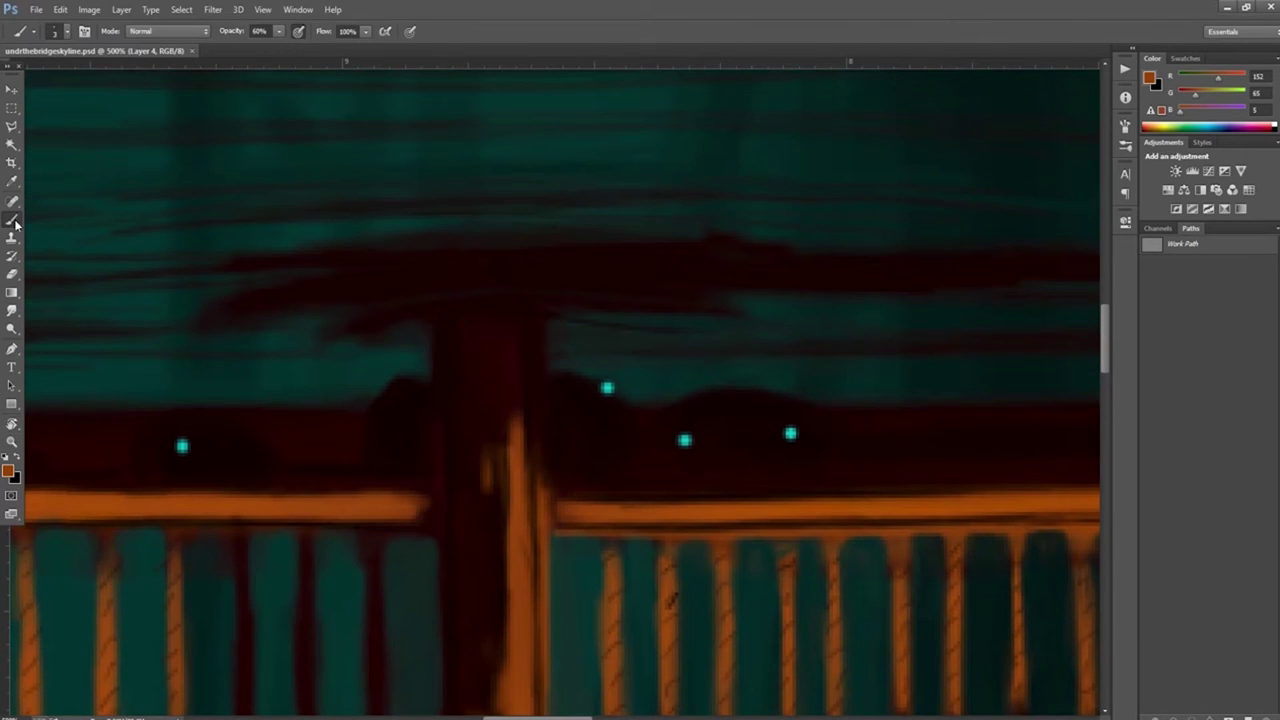
{"action": "left_click", "coordinate": [849, 301], "text": "alt"}
{"action": "key", "text": "bracketleft"}
{"action": "key", "text": "bracketleft"}
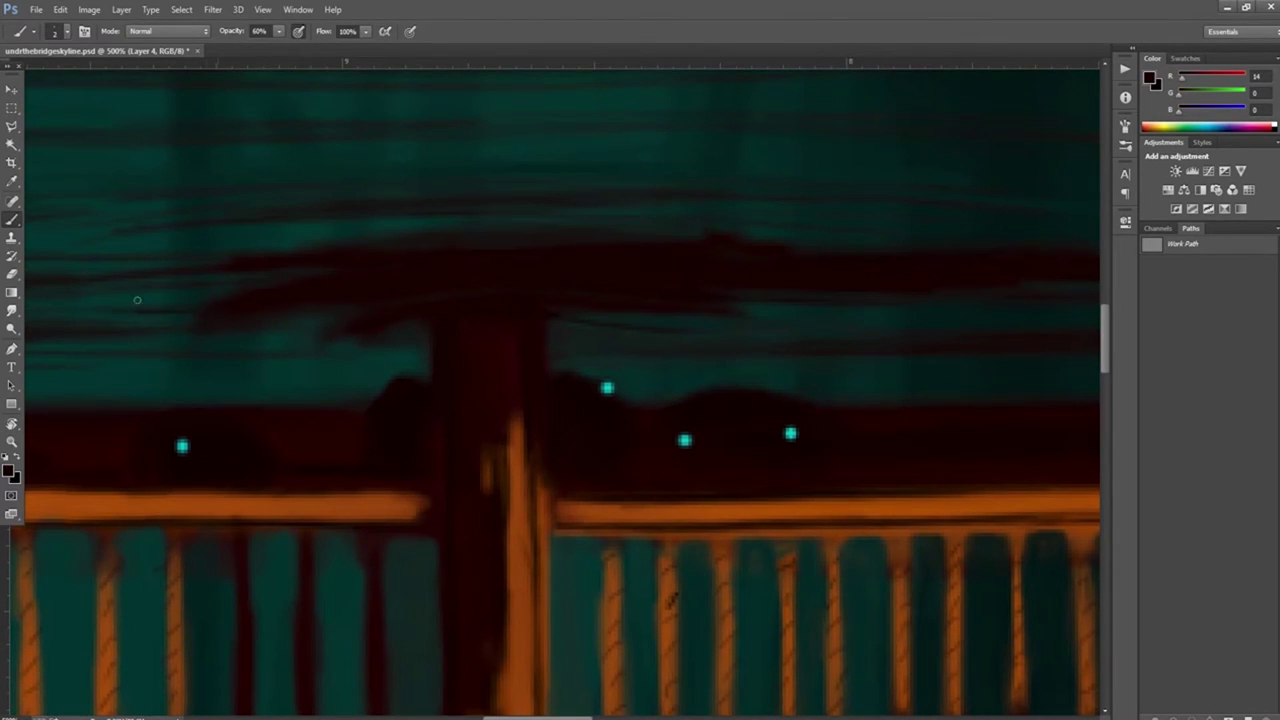
{"action": "left_click_drag", "start_coordinate": [722, 224], "coordinate": [296, 230]}
{"action": "left_click", "coordinate": [421, 353], "text": "alt"}
{"action": "left_click_drag", "start_coordinate": [390, 301], "coordinate": [604, 289]}
{"action": "left_click_drag", "start_coordinate": [691, 234], "coordinate": [924, 255]}
{"action": "left_click_drag", "start_coordinate": [944, 290], "coordinate": [326, 275]}
{"action": "key", "text": "bracketright"}
{"action": "left_click", "coordinate": [388, 457], "text": "alt"}
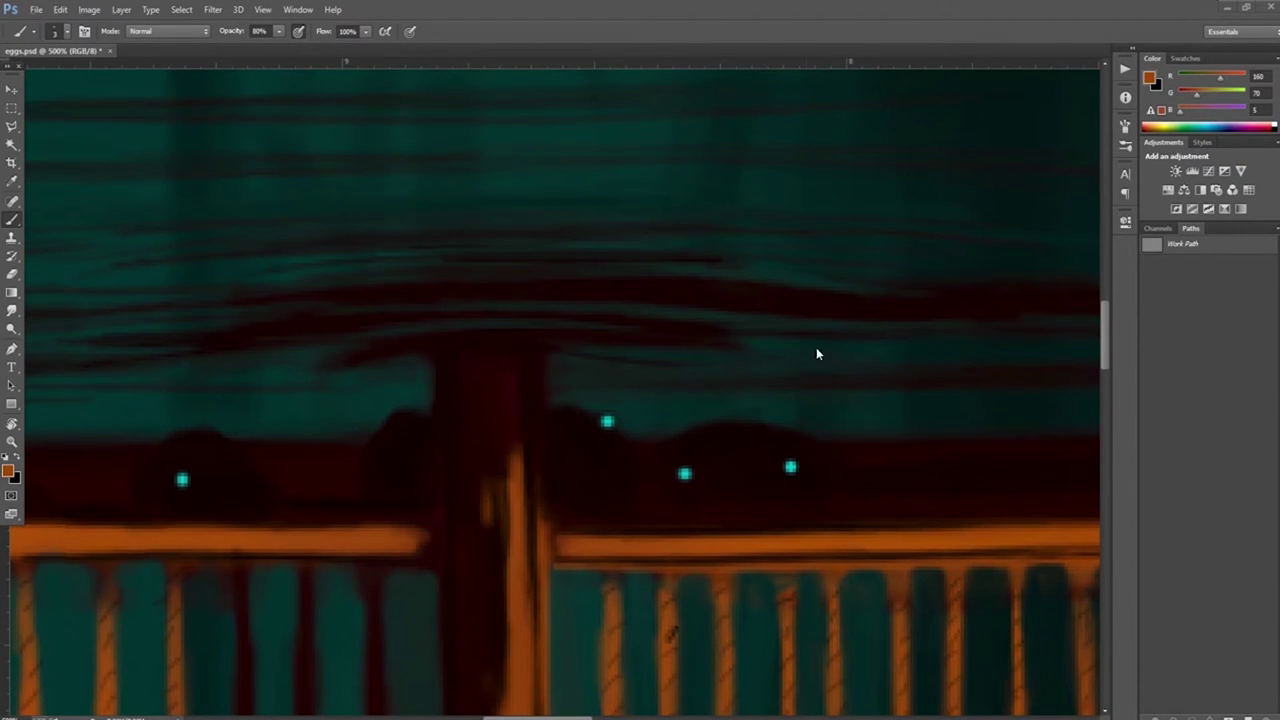
Step: Thin out the dark ripples around the tower's base with sampled teal strokes at 80% opacity
{"action": "left_click", "coordinate": [816, 353], "text": "alt"}
{"action": "mouse_move", "coordinate": [760, 330]}
{"action": "left_mouse_down"}
{"action": "mouse_move", "coordinate": [314, 297]}
{"action": "mouse_move", "coordinate": [424, 364]}
{"action": "left_mouse_up"}
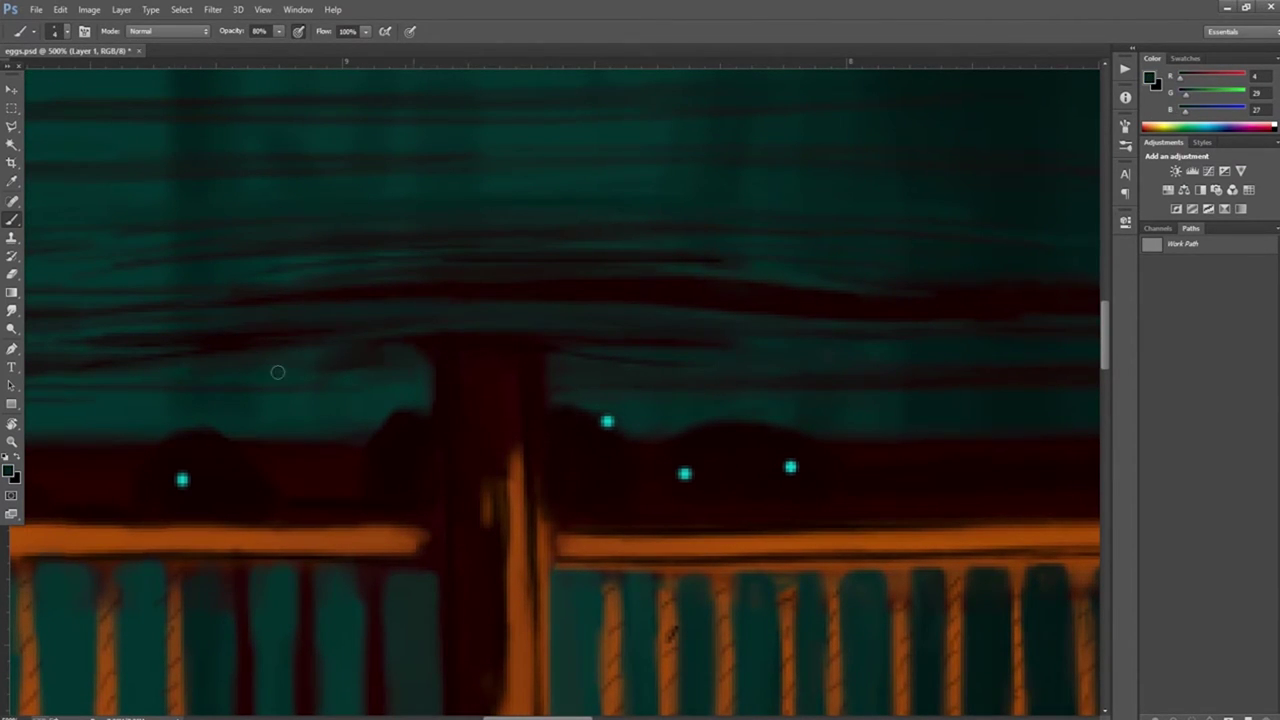
{"action": "left_click", "coordinate": [629, 317], "text": "alt"}
{"action": "left_click_drag", "start_coordinate": [629, 317], "coordinate": [562, 264]}
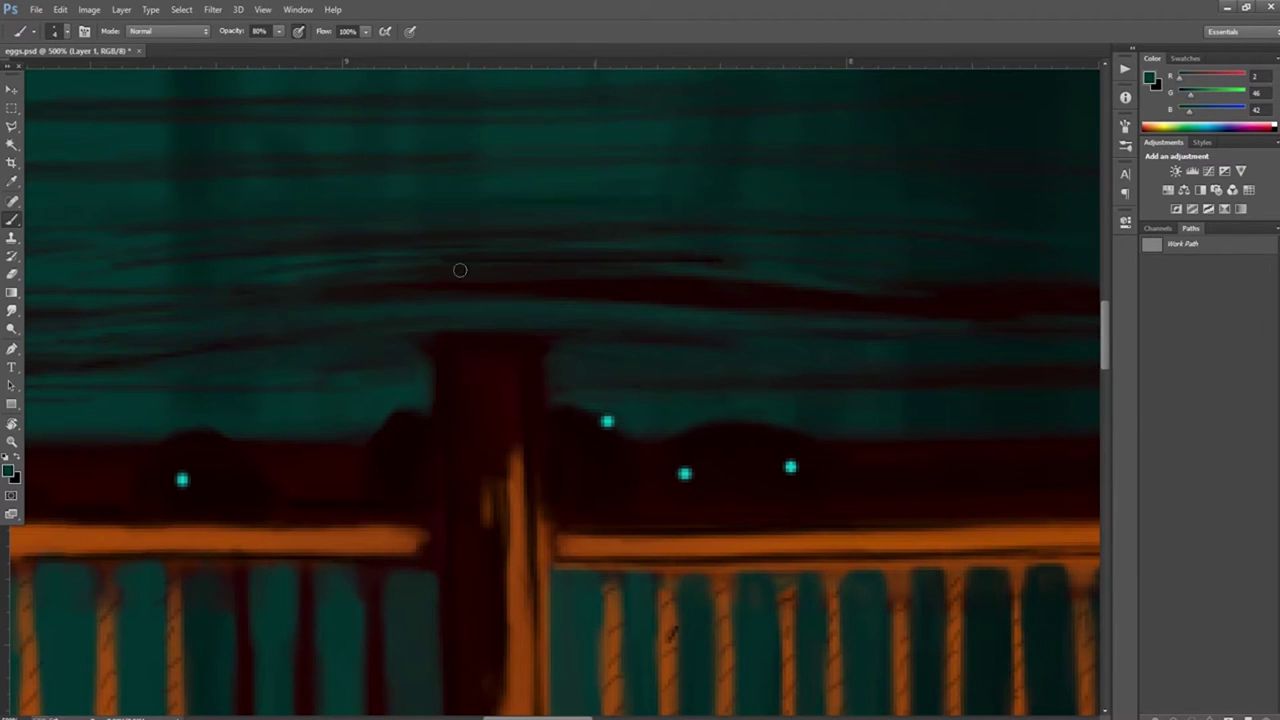
{"action": "scroll", "coordinate": [498, 303], "scroll_direction": "up", "scroll_amount": 3}
{"action": "scroll", "coordinate": [501, 484], "scroll_direction": "left", "scroll_amount": 4}
{"action": "key", "text": "bracketright"}
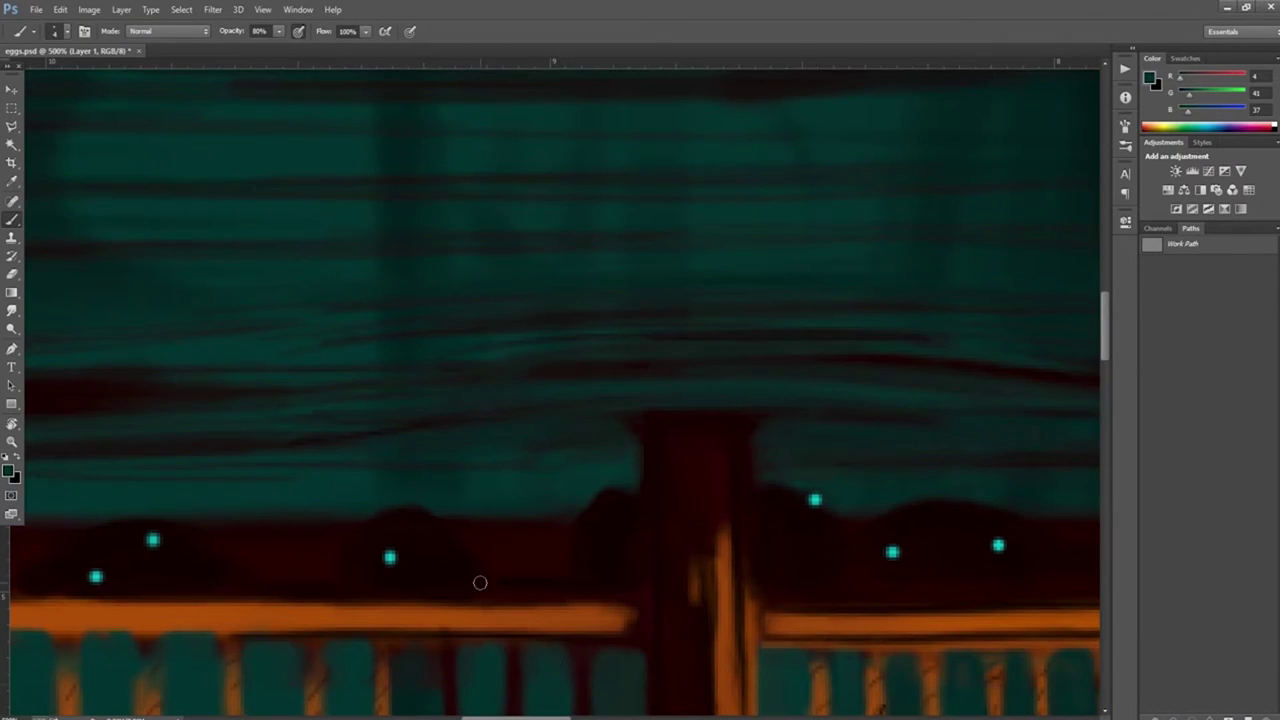
Step: Define the rounded dark shapes with glowing eyes under the deck and clean the deck's water-side edge between them
{"action": "left_click", "coordinate": [357, 685], "text": "alt"}
{"action": "left_click", "coordinate": [140, 519], "text": "alt"}
{"action": "right_click", "coordinate": [137, 497]}
{"action": "left_click_drag", "start_coordinate": [120, 496], "coordinate": [186, 534]}
{"action": "left_click", "coordinate": [175, 500], "text": "alt"}
{"action": "mouse_move", "coordinate": [466, 524]}
{"action": "left_mouse_down"}
{"action": "mouse_move", "coordinate": [566, 517]}
{"action": "mouse_move", "coordinate": [249, 522]}
{"action": "left_mouse_up"}
Step: Draw thin dark wood-grain lines along the tower's orange face and the orange deck beam
{"action": "left_click", "coordinate": [696, 460], "text": "alt"}
{"action": "left_click_drag", "start_coordinate": [720, 528], "coordinate": [724, 678]}
{"action": "mouse_move", "coordinate": [716, 505]}
{"action": "left_mouse_down"}
{"action": "mouse_move", "coordinate": [514, 612]}
{"action": "mouse_move", "coordinate": [106, 612]}
{"action": "left_mouse_up"}
{"action": "left_click_drag", "start_coordinate": [1088, 622], "coordinate": [976, 618]}
{"action": "left_click_drag", "start_coordinate": [580, 616], "coordinate": [400, 614]}
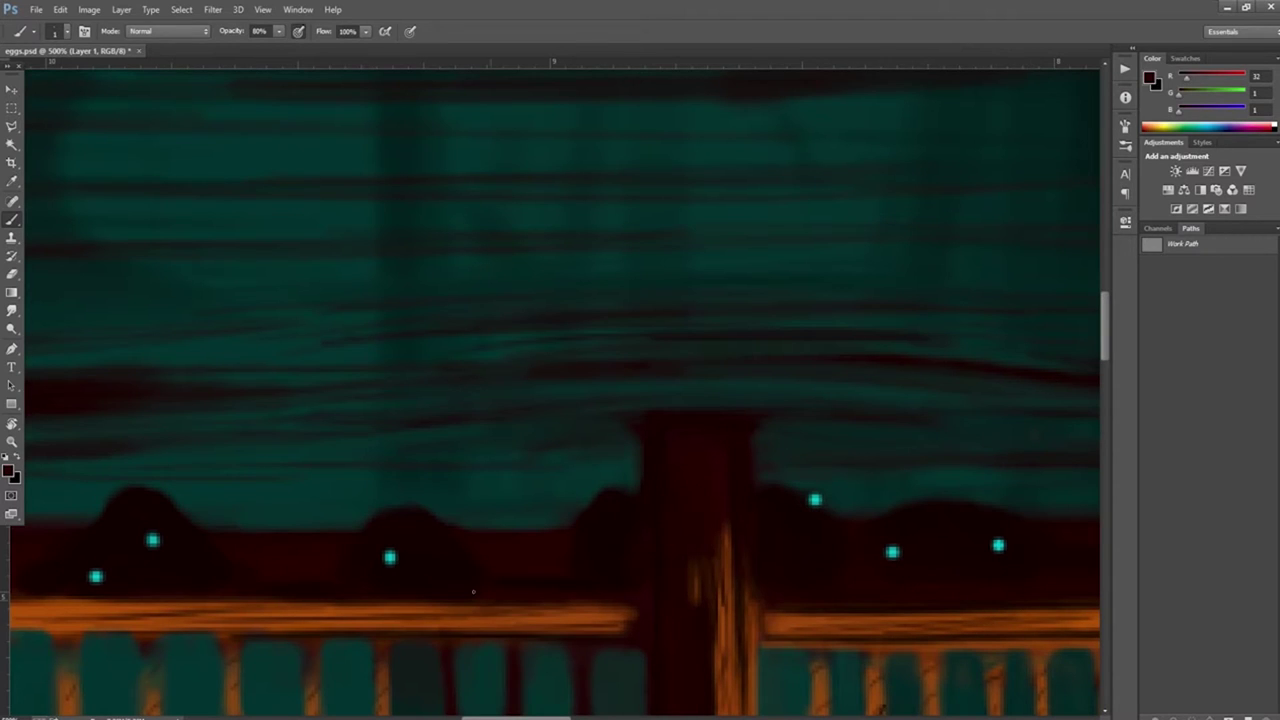
Step: Add fine orange wood-grain strokes to the tower's shadowed side and small orange glints at its waterline
{"action": "left_click", "coordinate": [726, 548], "text": "alt"}
{"action": "left_click_drag", "start_coordinate": [692, 464], "coordinate": [690, 558]}
{"action": "left_click_drag", "start_coordinate": [686, 698], "coordinate": [694, 640]}
{"action": "left_click", "coordinate": [248, 616], "text": "alt"}
{"action": "left_click", "coordinate": [486, 594], "text": "alt"}
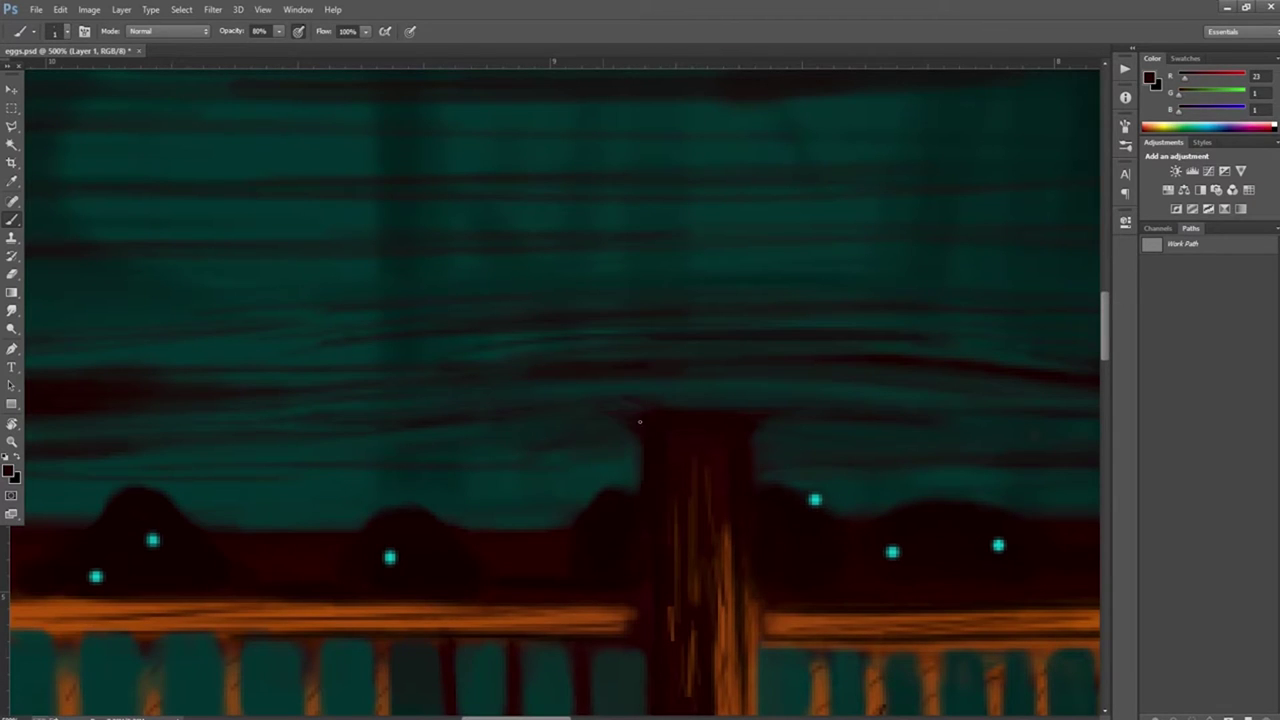
{"action": "left_click", "coordinate": [726, 617], "text": "alt"}
{"action": "left_click_drag", "start_coordinate": [664, 632], "coordinate": [672, 690]}
Step: Smooth the water around the tower's base with sampled teal and add broad dark red ripple bands farther out
{"action": "left_click", "coordinate": [950, 382], "text": "alt"}
{"action": "left_click", "coordinate": [313, 375], "text": "alt"}
{"action": "left_click_drag", "start_coordinate": [824, 320], "coordinate": [323, 340]}
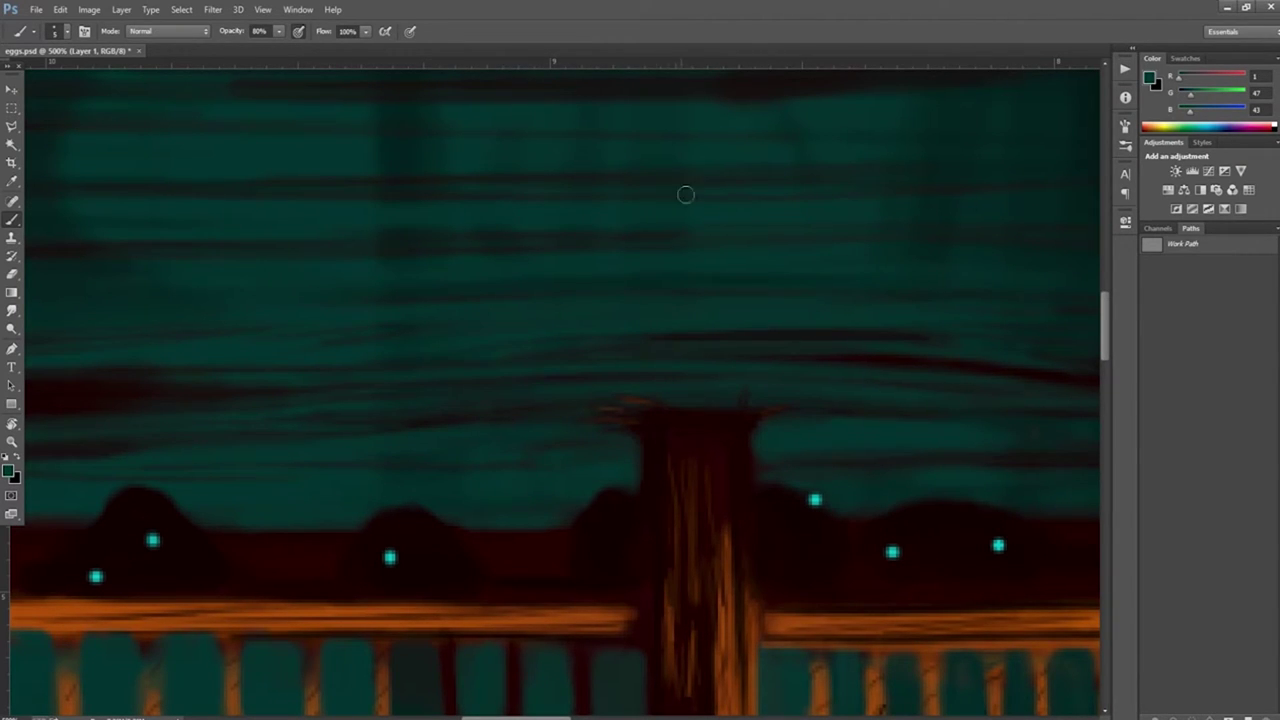
{"action": "left_click", "coordinate": [924, 358], "text": "alt"}
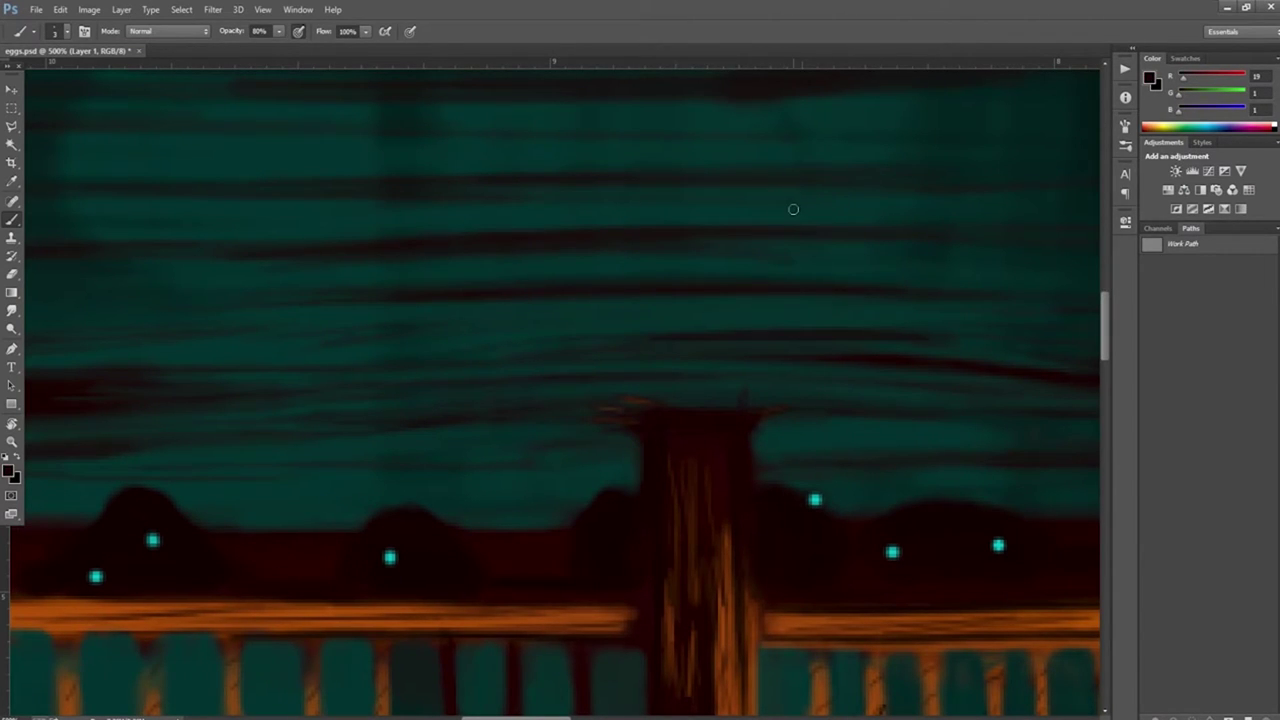
Step: Enlarge the close-up layer of the upside-down bridge with Free Transform to fill most of the canvas
{"action": "key", "text": "ctrl+0"}
{"action": "key", "text": "ctrl+t"}
{"action": "left_click_drag", "start_coordinate": [751, 343], "coordinate": [834, 449]}
{"action": "key", "text": "Return"}
{"action": "key", "text": "r"}
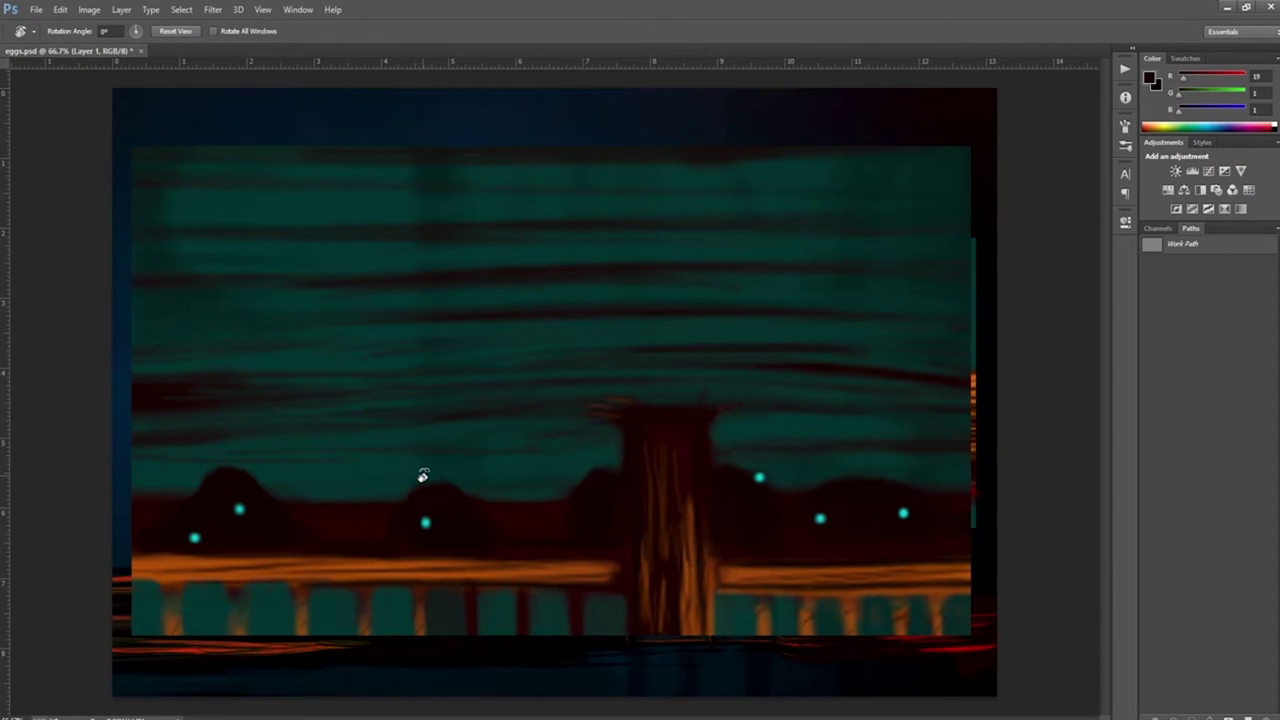
Step: Save the enlarged bridge close-up using Save As
{"action": "left_click", "coordinate": [36, 9]}
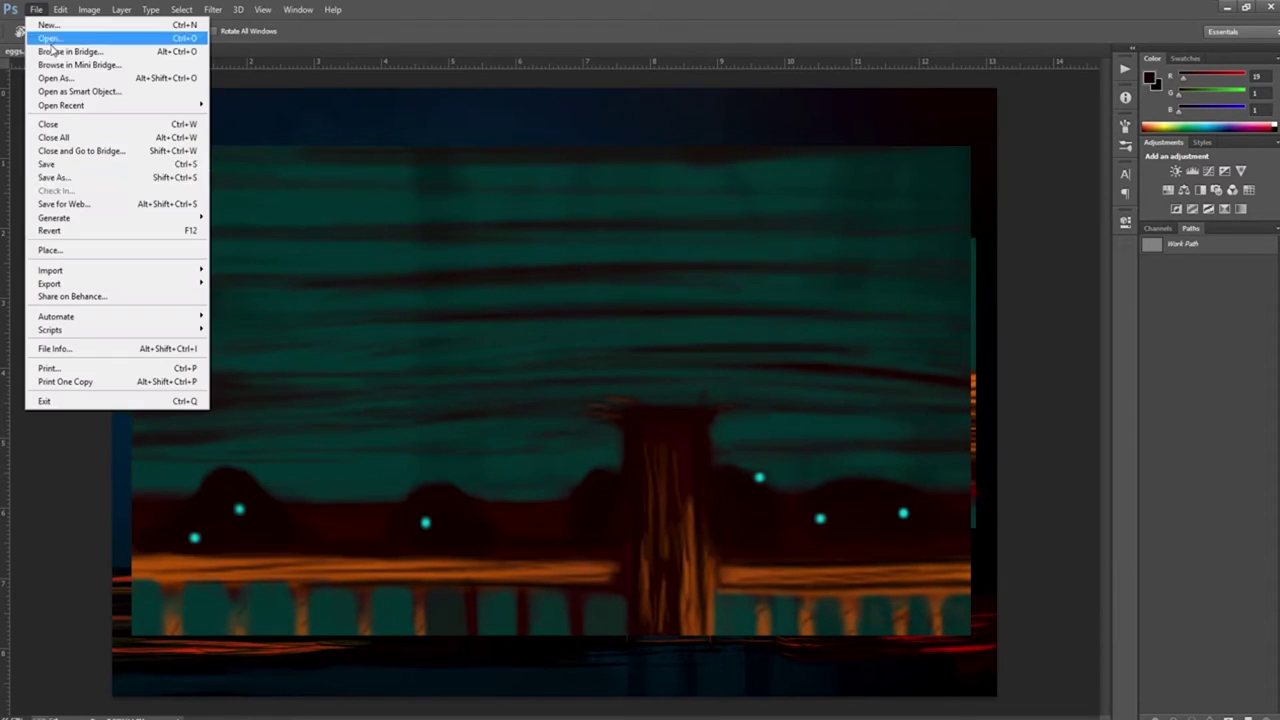
{"action": "left_click", "coordinate": [88, 182]}
{"action": "key", "text": "Return"}
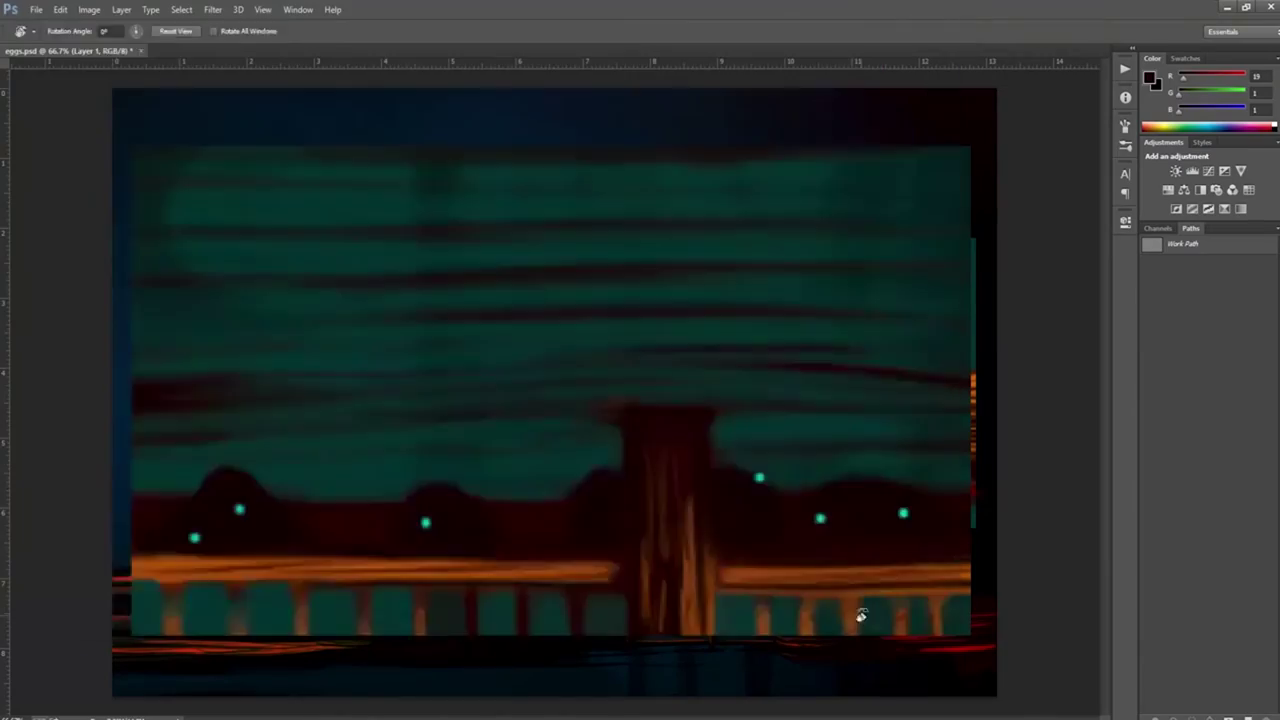
Step: Place the round textured moon in the teal sky, change its blend mode, and enlarge it slightly with Free Transform
{"action": "key", "text": "Return"}
{"action": "key", "text": "m"}
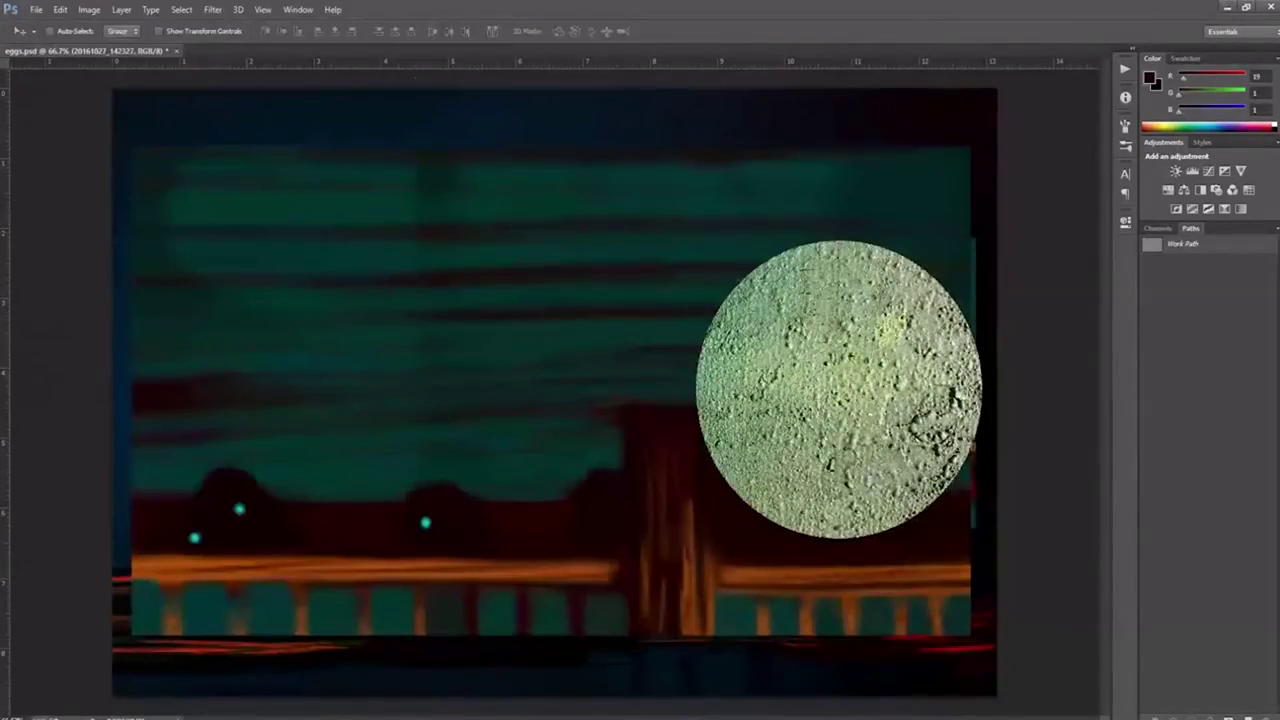
{"action": "mouse_move", "coordinate": [857, 371]}
{"action": "left_mouse_down"}
{"action": "mouse_move", "coordinate": [714, 337]}
{"action": "mouse_move", "coordinate": [709, 372]}
{"action": "mouse_move", "coordinate": [346, 334]}
{"action": "mouse_move", "coordinate": [360, 517]}
{"action": "mouse_move", "coordinate": [398, 382]}
{"action": "mouse_move", "coordinate": [435, 362]}
{"action": "left_mouse_up"}
{"action": "key", "text": "shift+plus"}
{"action": "key", "text": "g"}
{"action": "key", "text": "ctrl+t"}
{"action": "left_click", "coordinate": [60, 9]}
{"action": "left_click", "coordinate": [290, 440]}
{"action": "left_click_drag", "start_coordinate": [574, 371], "coordinate": [556, 497]}
{"action": "key", "text": "Return"}
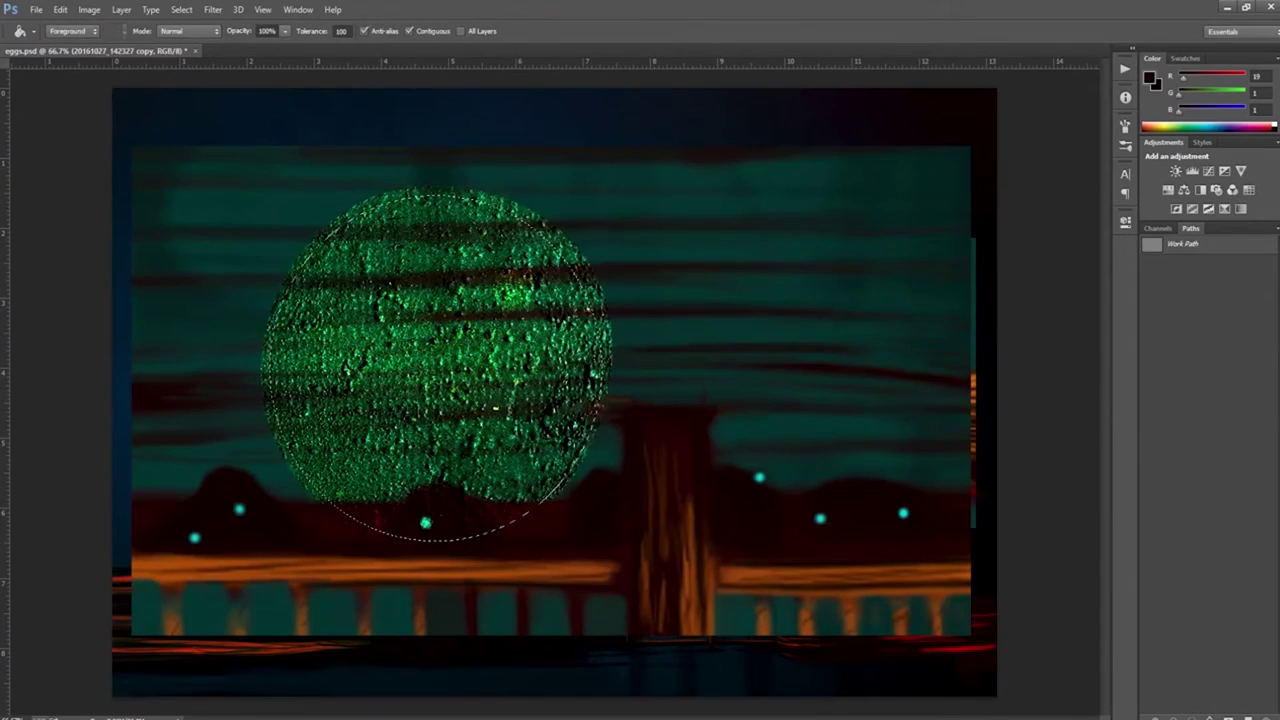
Step: Shade the moon's left edge with a soft black brush at 20% opacity on a separate layer
{"action": "key", "text": "ctrl+j"}
{"action": "key", "text": "b"}
{"action": "key", "text": "2"}
{"action": "mouse_move", "coordinate": [251, 301]}
{"action": "left_mouse_down"}
{"action": "mouse_move", "coordinate": [315, 329]}
{"action": "mouse_move", "coordinate": [316, 509]}
{"action": "mouse_move", "coordinate": [342, 323]}
{"action": "mouse_move", "coordinate": [372, 537]}
{"action": "mouse_move", "coordinate": [335, 423]}
{"action": "mouse_move", "coordinate": [314, 455]}
{"action": "left_mouse_up"}
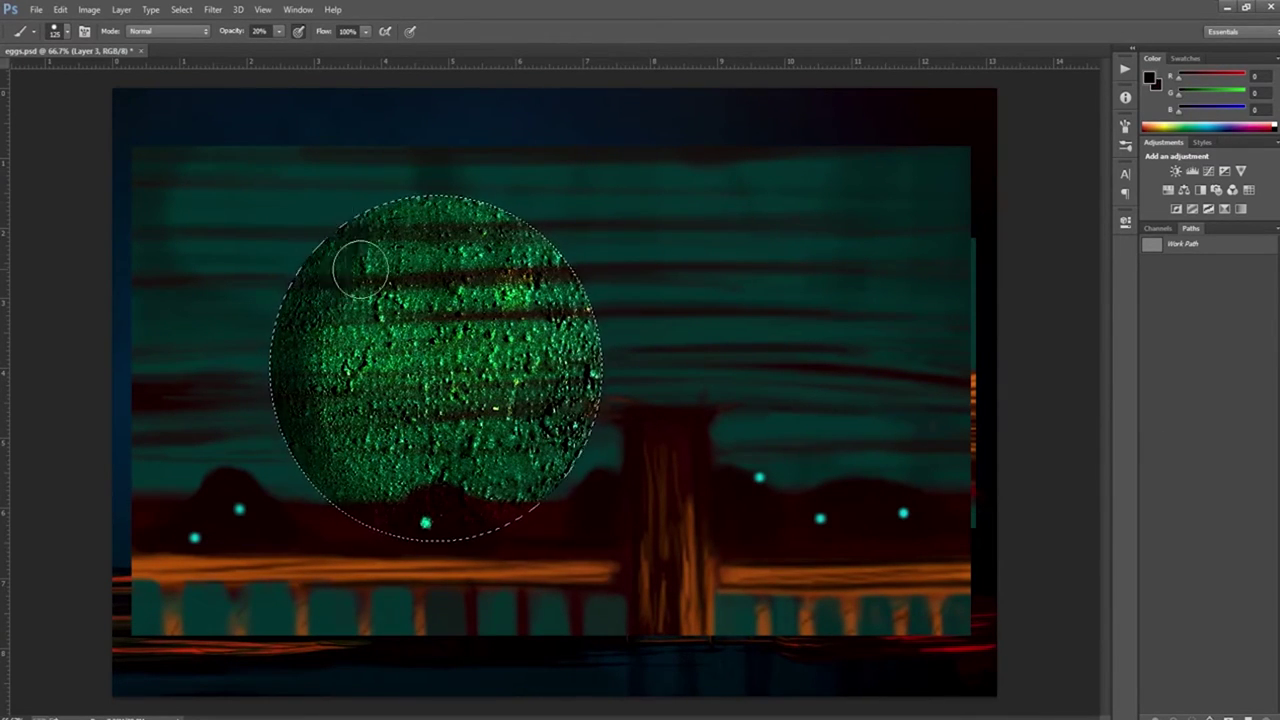
Step: Choose near-white as the painting color and brighten the moon's right edge
{"action": "left_click", "coordinate": [1150, 78]}
{"action": "left_click", "coordinate": [710, 377]}
{"action": "left_click", "coordinate": [994, 363]}
{"action": "mouse_move", "coordinate": [585, 225]}
{"action": "left_mouse_down"}
{"action": "mouse_move", "coordinate": [563, 522]}
{"action": "mouse_move", "coordinate": [571, 397]}
{"action": "mouse_move", "coordinate": [617, 400]}
{"action": "left_mouse_up"}
{"action": "key", "text": "alt+BackSpace"}
{"action": "key", "text": "ctrl+BackSpace"}
{"action": "key", "text": "ctrl+shift+alt+v"}
Step: Move the moon down behind the shoreline and erase the part overlapping the dark shore and orange beam
{"action": "key", "text": "v"}
{"action": "left_click_drag", "start_coordinate": [449, 302], "coordinate": [399, 412]}
{"action": "key", "text": "e"}
{"action": "mouse_move", "coordinate": [510, 565]}
{"action": "left_mouse_down"}
{"action": "mouse_move", "coordinate": [374, 534]}
{"action": "mouse_move", "coordinate": [503, 529]}
{"action": "mouse_move", "coordinate": [400, 523]}
{"action": "mouse_move", "coordinate": [376, 545]}
{"action": "mouse_move", "coordinate": [373, 520]}
{"action": "left_mouse_up"}
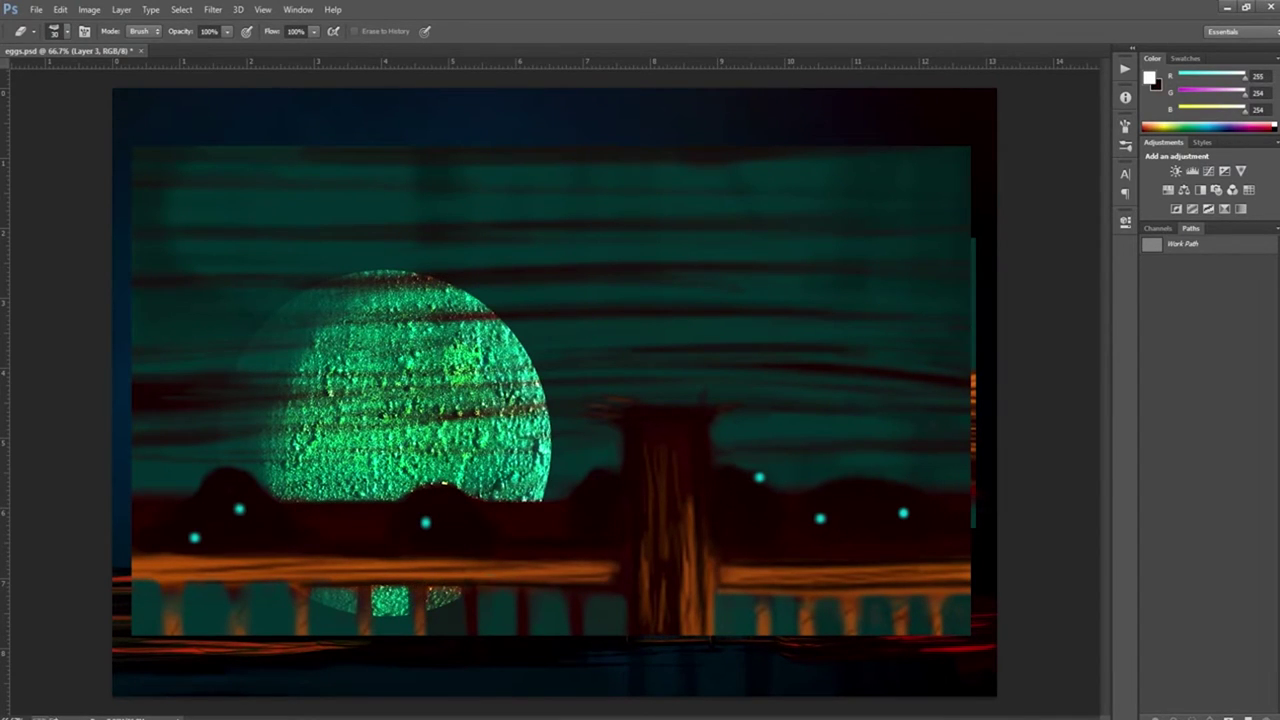
Step: Create a new layer and paint thin dark cloud streaks across the moon at 80% opacity
{"action": "key", "text": "b"}
{"action": "key", "text": "ctrl+shift+alt+n"}
{"action": "key", "text": "x"}
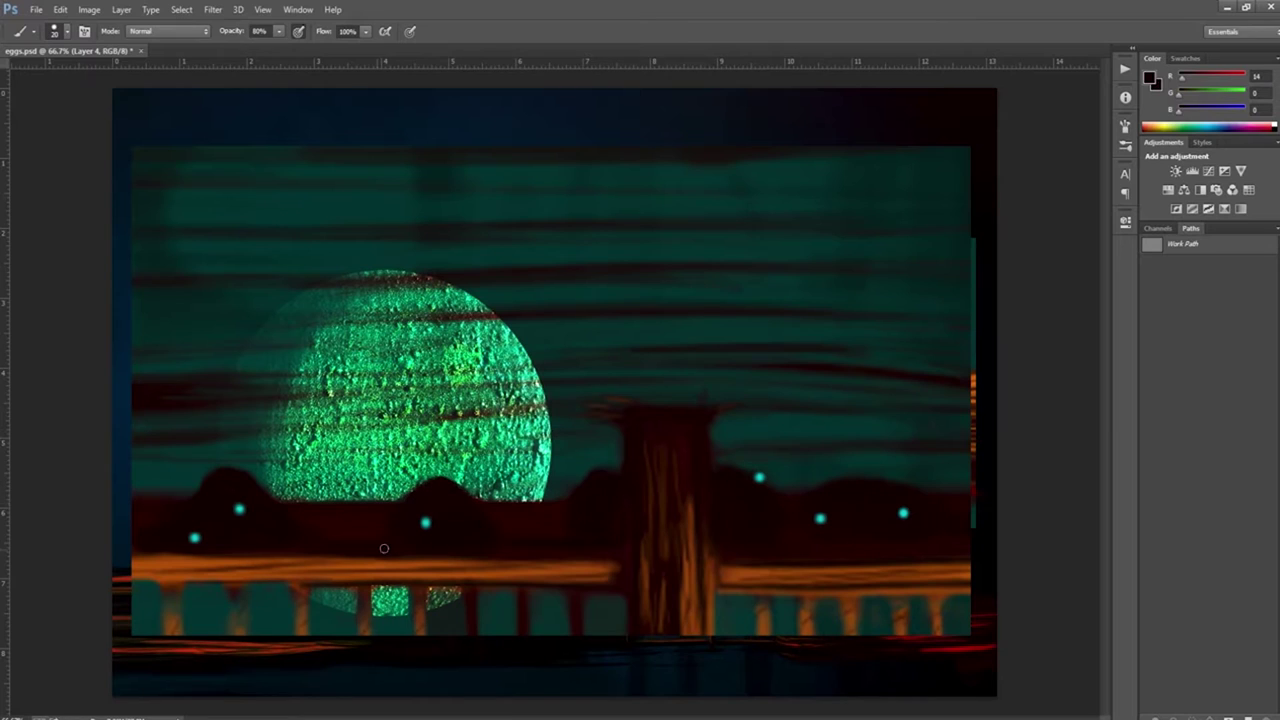
{"action": "left_click_drag", "start_coordinate": [548, 408], "coordinate": [258, 394]}
{"action": "left_click_drag", "start_coordinate": [394, 390], "coordinate": [278, 394]}
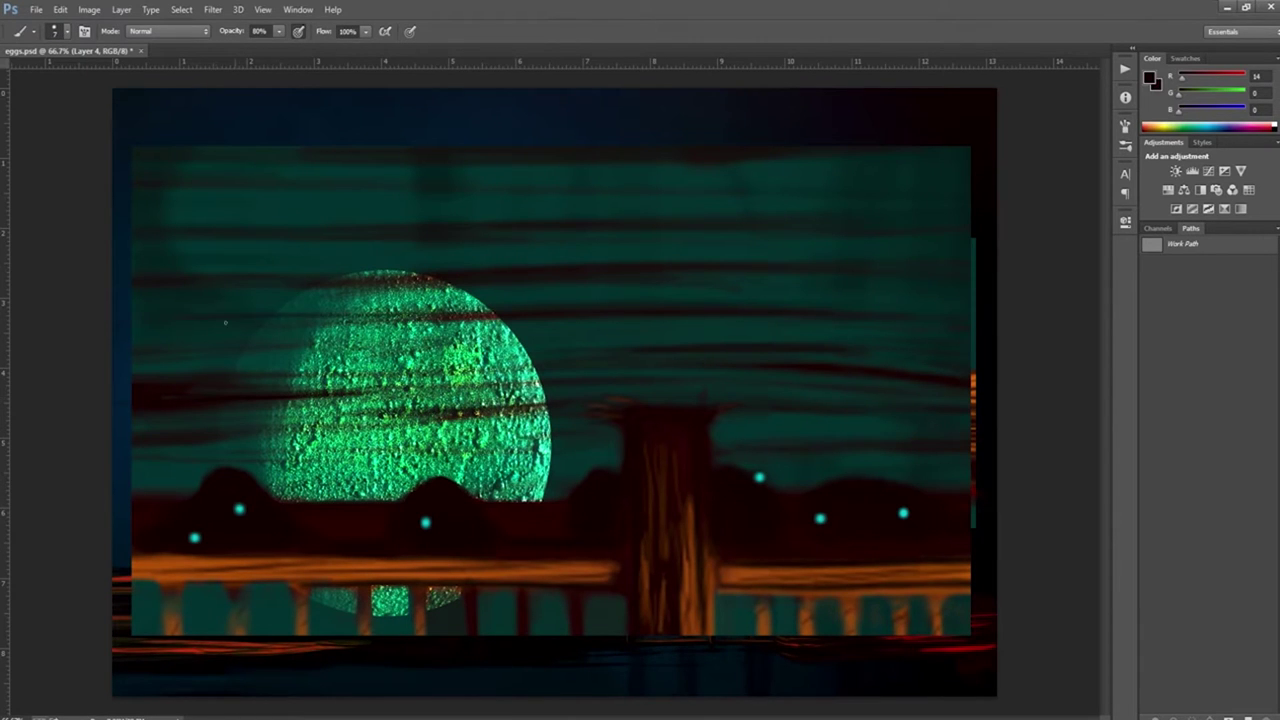
Step: Darken the openings below the orange beam and extend the tower to the canvas bottom with orange and dark wood grain
{"action": "mouse_move", "coordinate": [570, 604]}
{"action": "left_mouse_down"}
{"action": "mouse_move", "coordinate": [394, 586]}
{"action": "mouse_move", "coordinate": [253, 599]}
{"action": "mouse_move", "coordinate": [548, 617]}
{"action": "left_mouse_up"}
{"action": "mouse_move", "coordinate": [720, 612]}
{"action": "left_mouse_down"}
{"action": "mouse_move", "coordinate": [950, 615]}
{"action": "mouse_move", "coordinate": [712, 600]}
{"action": "mouse_move", "coordinate": [800, 612]}
{"action": "left_mouse_up"}
{"action": "left_click", "coordinate": [690, 590], "text": "alt"}
{"action": "left_click_drag", "start_coordinate": [710, 555], "coordinate": [710, 655]}
{"action": "mouse_move", "coordinate": [640, 580]}
{"action": "left_mouse_down"}
{"action": "mouse_move", "coordinate": [690, 650]}
{"action": "mouse_move", "coordinate": [705, 560]}
{"action": "mouse_move", "coordinate": [663, 449]}
{"action": "mouse_move", "coordinate": [707, 522]}
{"action": "mouse_move", "coordinate": [686, 563]}
{"action": "mouse_move", "coordinate": [690, 610]}
{"action": "mouse_move", "coordinate": [700, 600]}
{"action": "mouse_move", "coordinate": [660, 537]}
{"action": "left_mouse_up"}
{"action": "left_click", "coordinate": [686, 563], "text": "alt"}
{"action": "left_click_drag", "start_coordinate": [696, 680], "coordinate": [696, 568]}
{"action": "left_click_drag", "start_coordinate": [653, 524], "coordinate": [644, 455]}
{"action": "left_click_drag", "start_coordinate": [673, 516], "coordinate": [681, 491]}
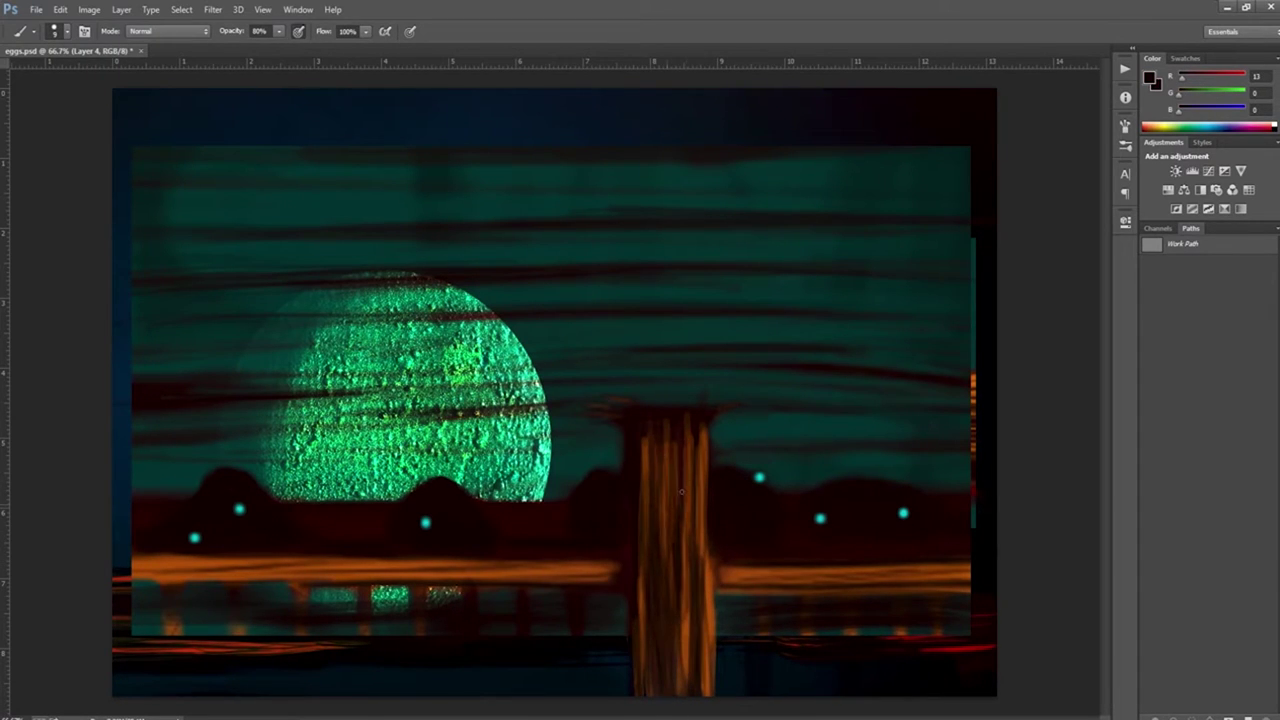
{"action": "left_click_drag", "start_coordinate": [700, 544], "coordinate": [700, 438]}
Step: Paint thin dark grain lines along the orange beams and water, and streak dark clouds across the upper sky
{"action": "mouse_move", "coordinate": [610, 575]}
{"action": "left_mouse_down"}
{"action": "mouse_move", "coordinate": [362, 575]}
{"action": "mouse_move", "coordinate": [409, 580]}
{"action": "left_mouse_up"}
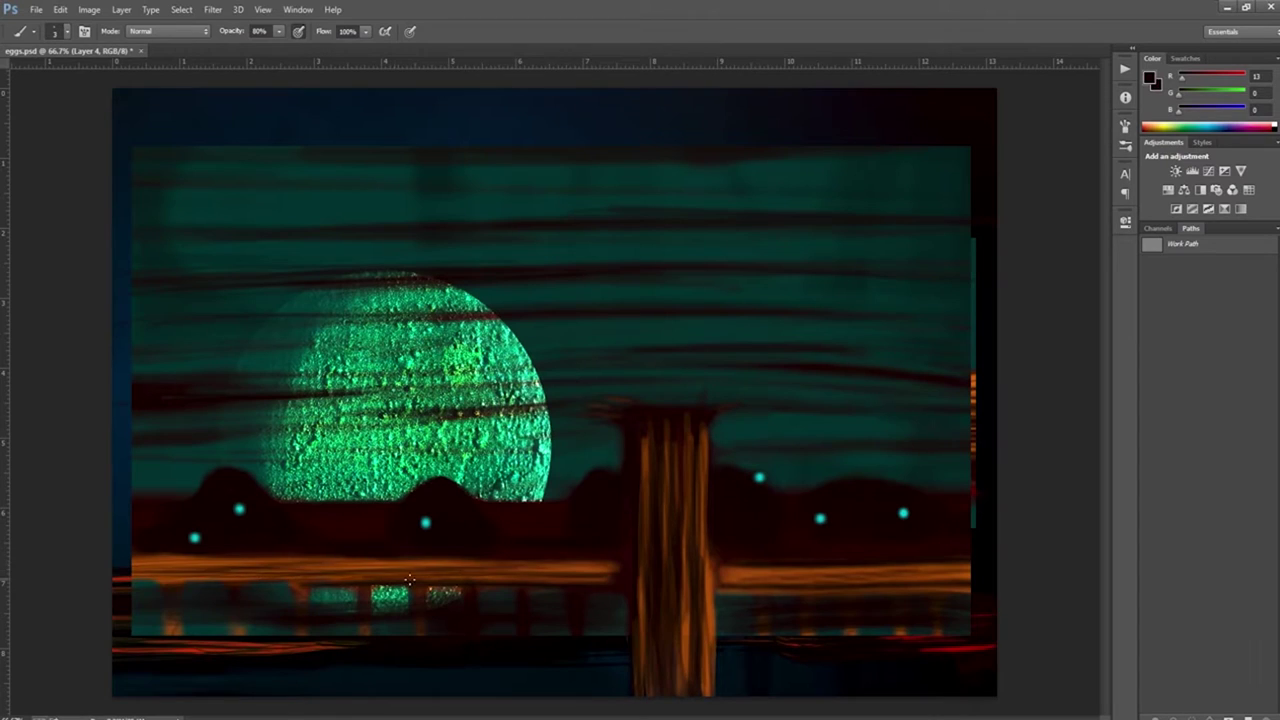
{"action": "left_click_drag", "start_coordinate": [955, 577], "coordinate": [718, 582]}
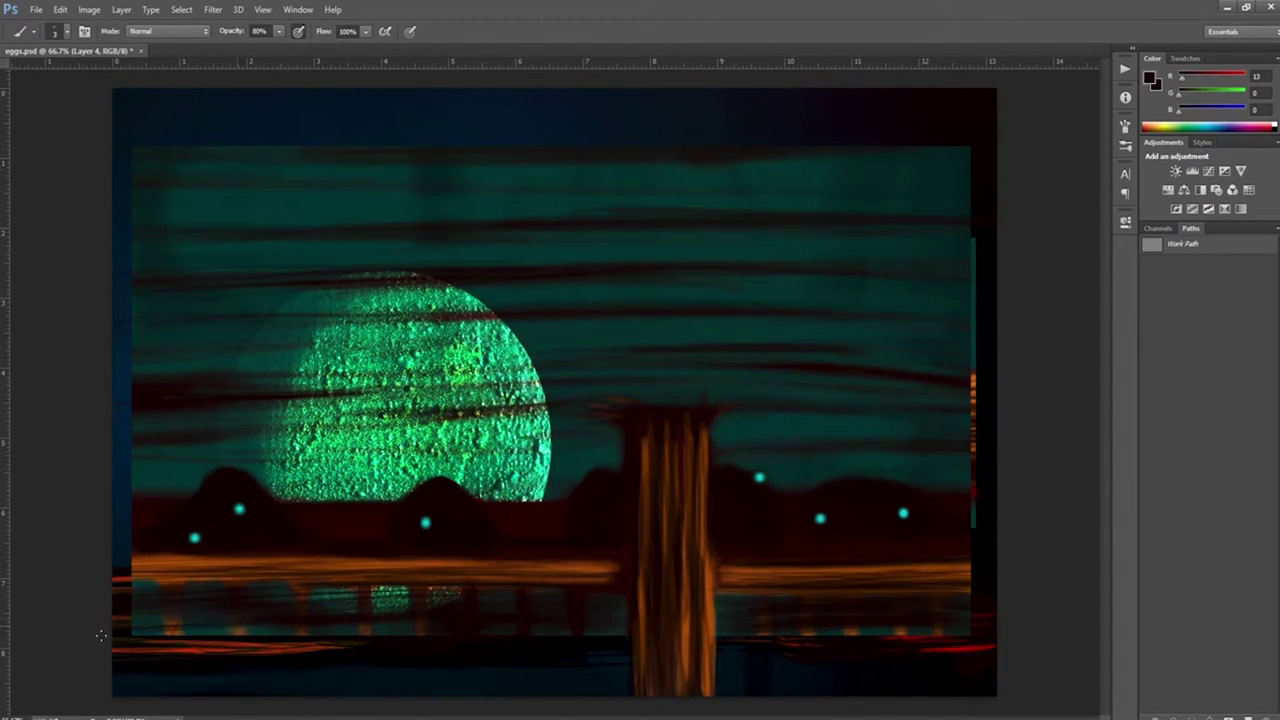
{"action": "left_click_drag", "start_coordinate": [357, 627], "coordinate": [215, 619]}
{"action": "left_click_drag", "start_coordinate": [172, 189], "coordinate": [418, 180]}
{"action": "left_click_drag", "start_coordinate": [812, 240], "coordinate": [472, 238]}
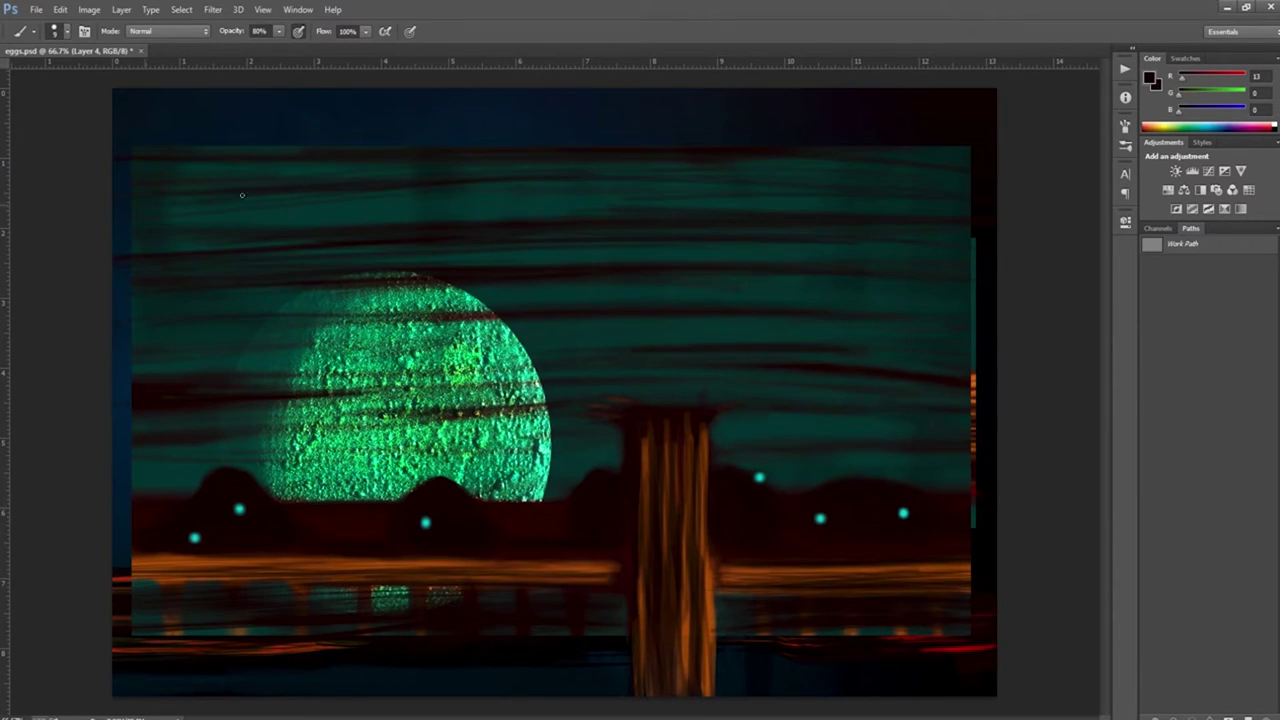
Step: Add sampled cyan flecks around the glowing eyes and cyan reflections across the beam and water at 50% opacity
{"action": "left_click", "coordinate": [428, 522], "text": "alt"}
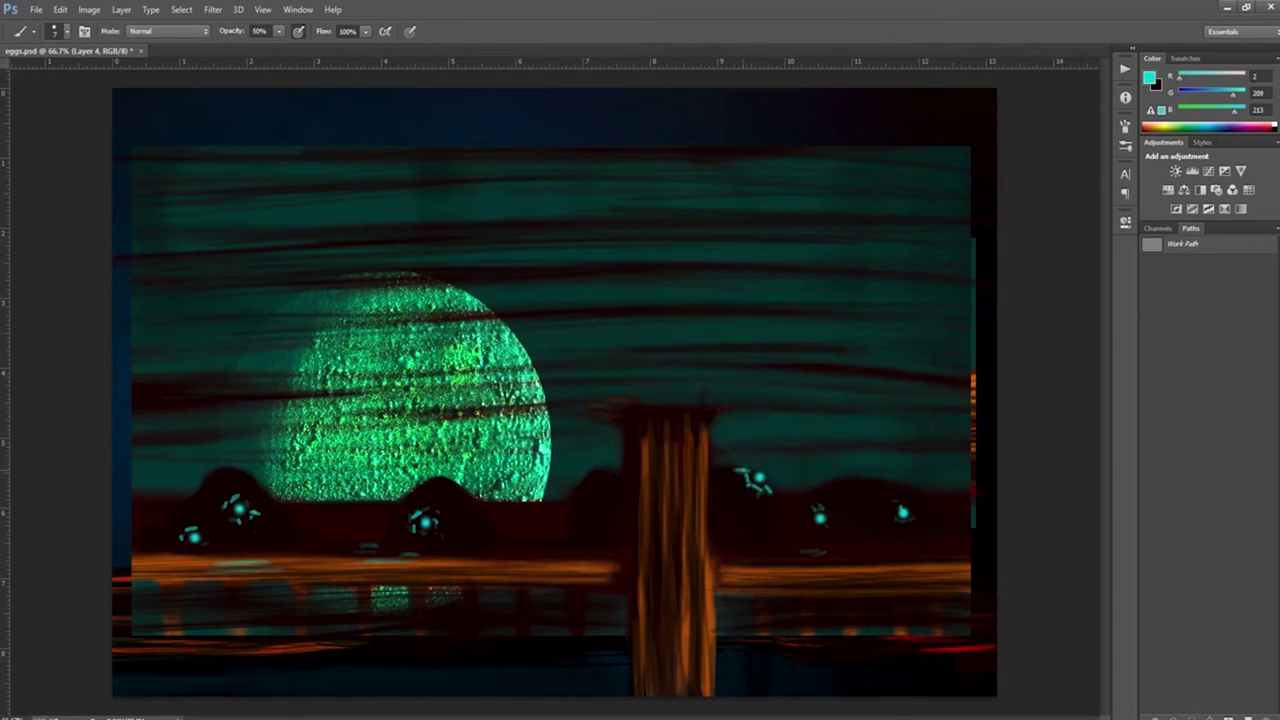
{"action": "left_click_drag", "start_coordinate": [201, 587], "coordinate": [500, 586]}
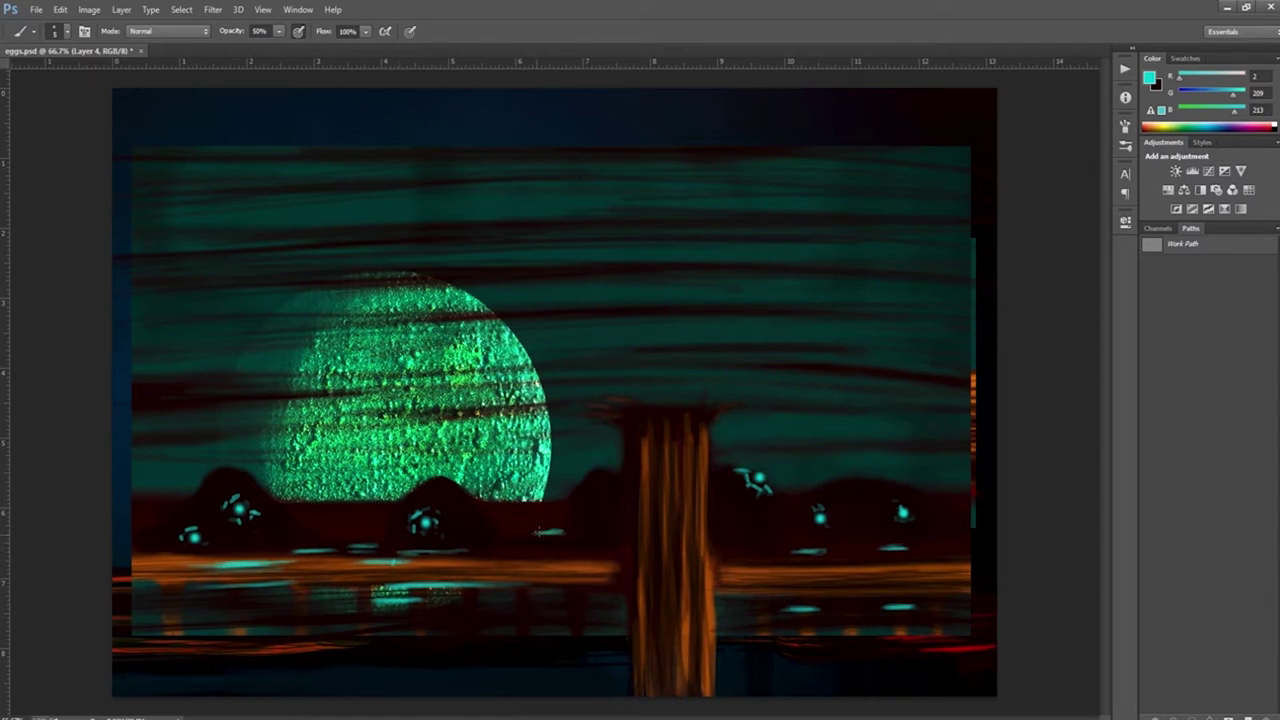
{"action": "left_click_drag", "start_coordinate": [310, 585], "coordinate": [532, 585]}
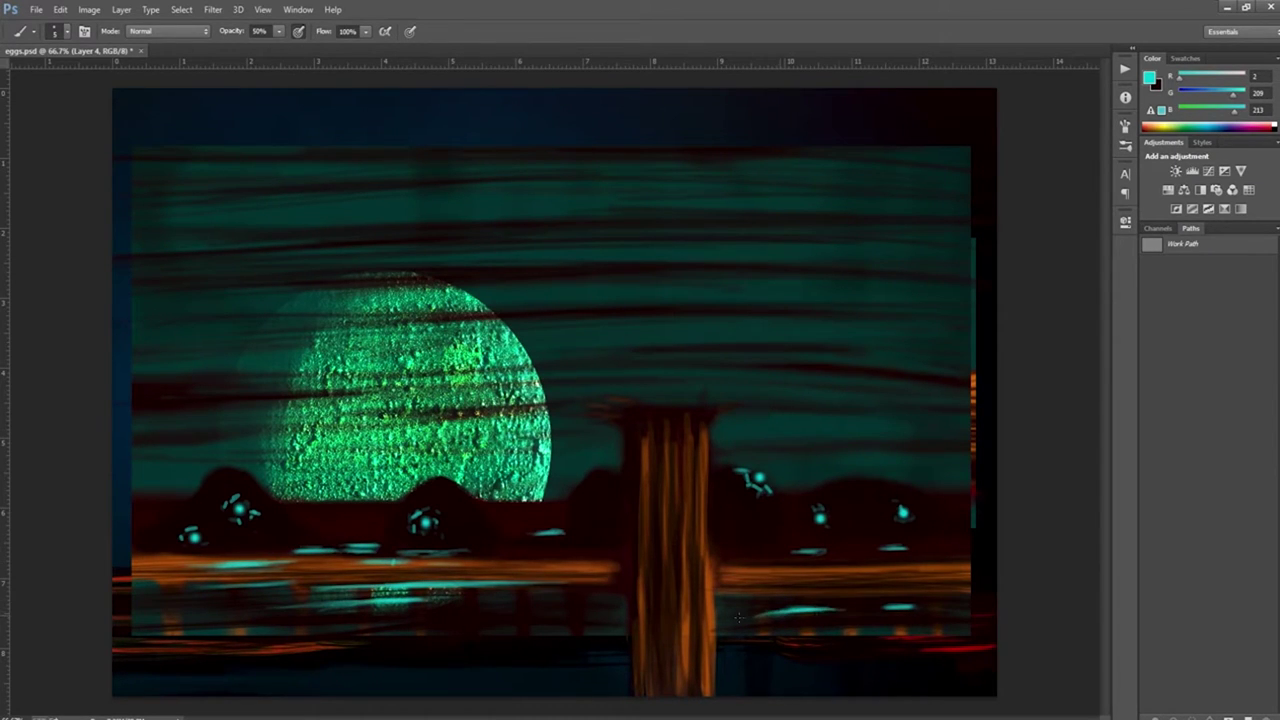
Step: Cover the leftover teal and orange strip beside the close-up's right edge with black at 80% opacity
{"action": "left_click", "coordinate": [131, 565], "text": "alt"}
{"action": "key", "text": "d"}
{"action": "key", "text": "8"}
{"action": "mouse_move", "coordinate": [973, 228]}
{"action": "left_mouse_down"}
{"action": "mouse_move", "coordinate": [966, 243]}
{"action": "mouse_move", "coordinate": [986, 274]}
{"action": "left_mouse_up"}
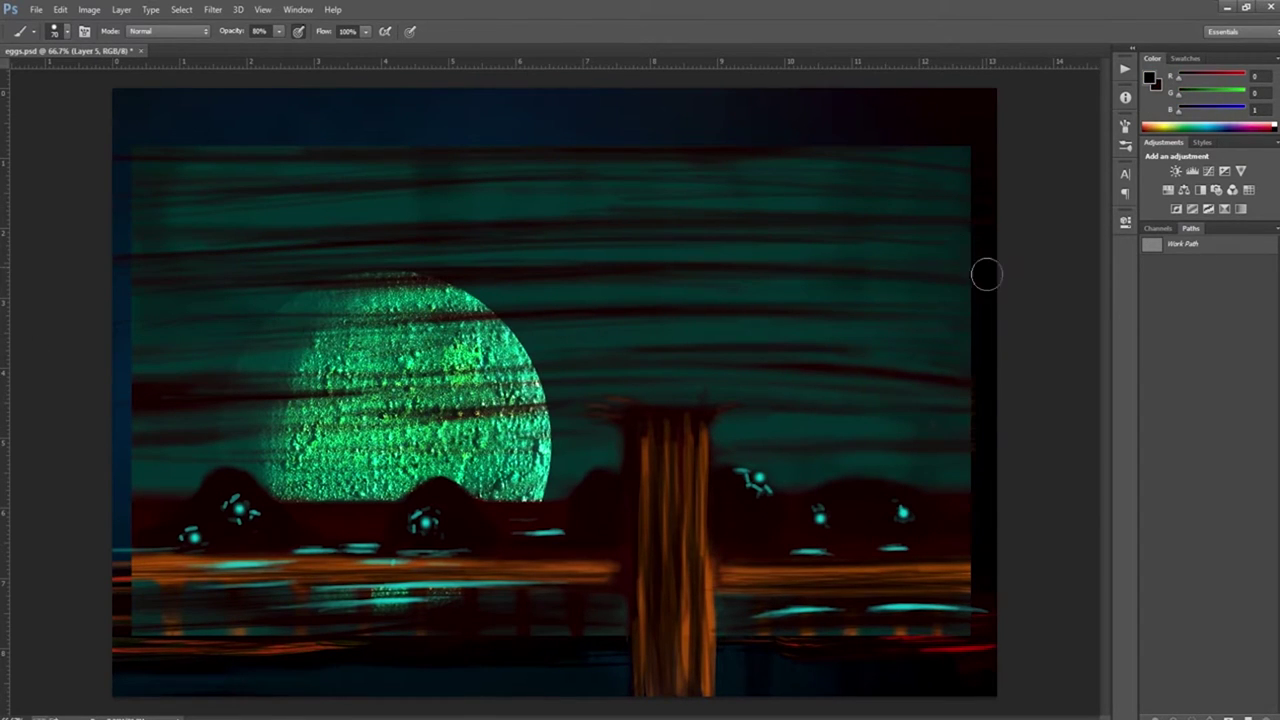
Step: Adjust the teal suspension bridge layer's placement slightly with Free Transform
{"action": "key", "text": "e"}
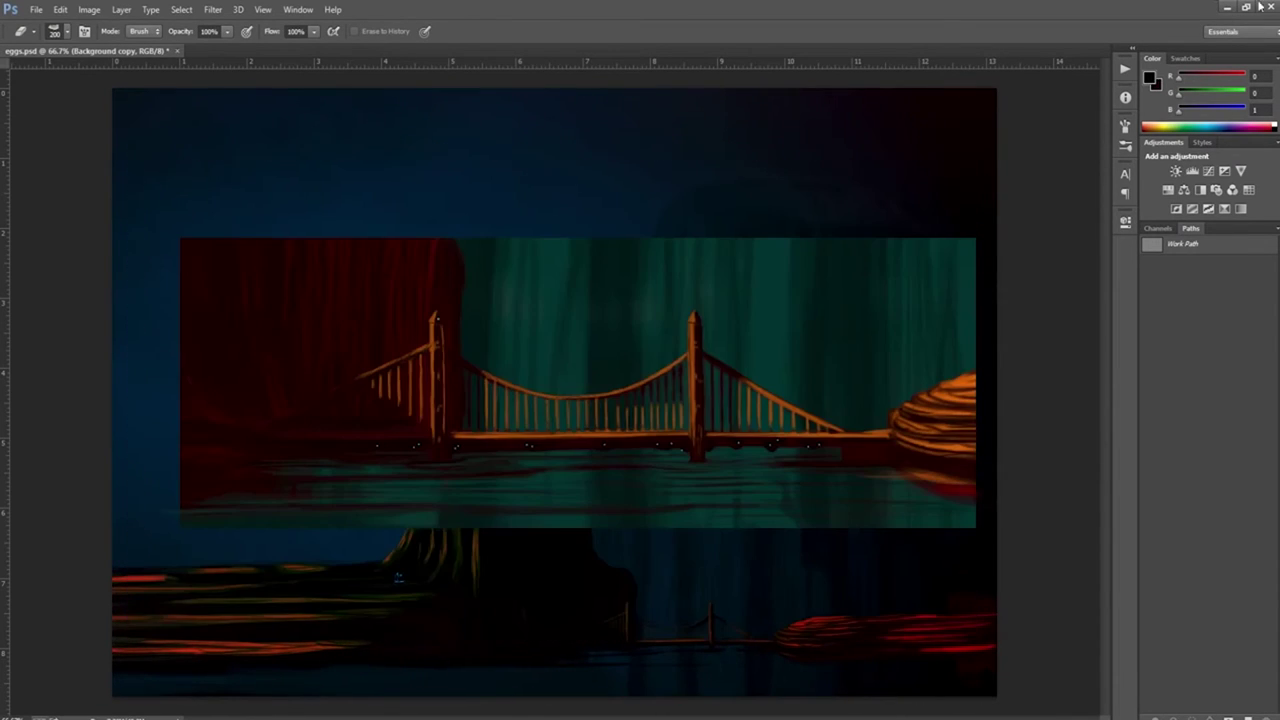
{"action": "key", "text": "ctrl+t"}
{"action": "left_click_drag", "start_coordinate": [819, 265], "coordinate": [824, 270]}
{"action": "key", "text": "Return"}
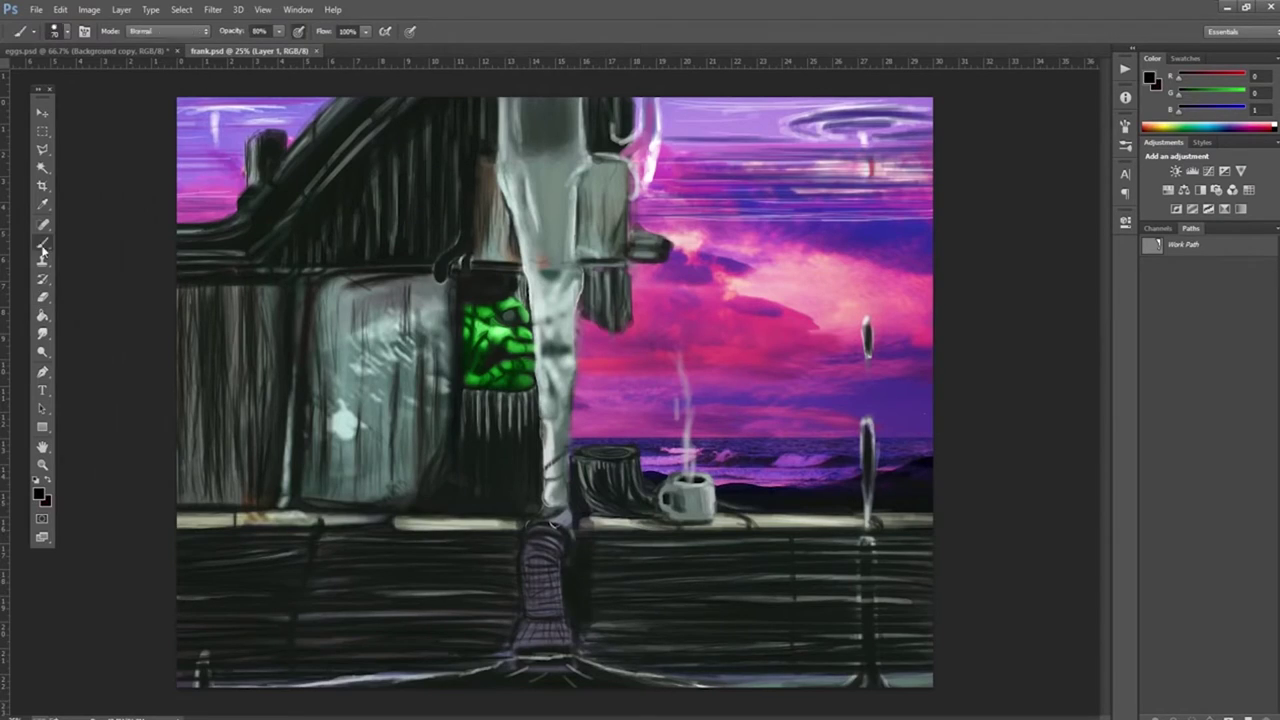
Step: Paint sampled grey-green growth rings around the top surface of the tree stump in tenn.psd
{"action": "scroll", "coordinate": [205, 289], "scroll_direction": "up", "scroll_amount": 3}
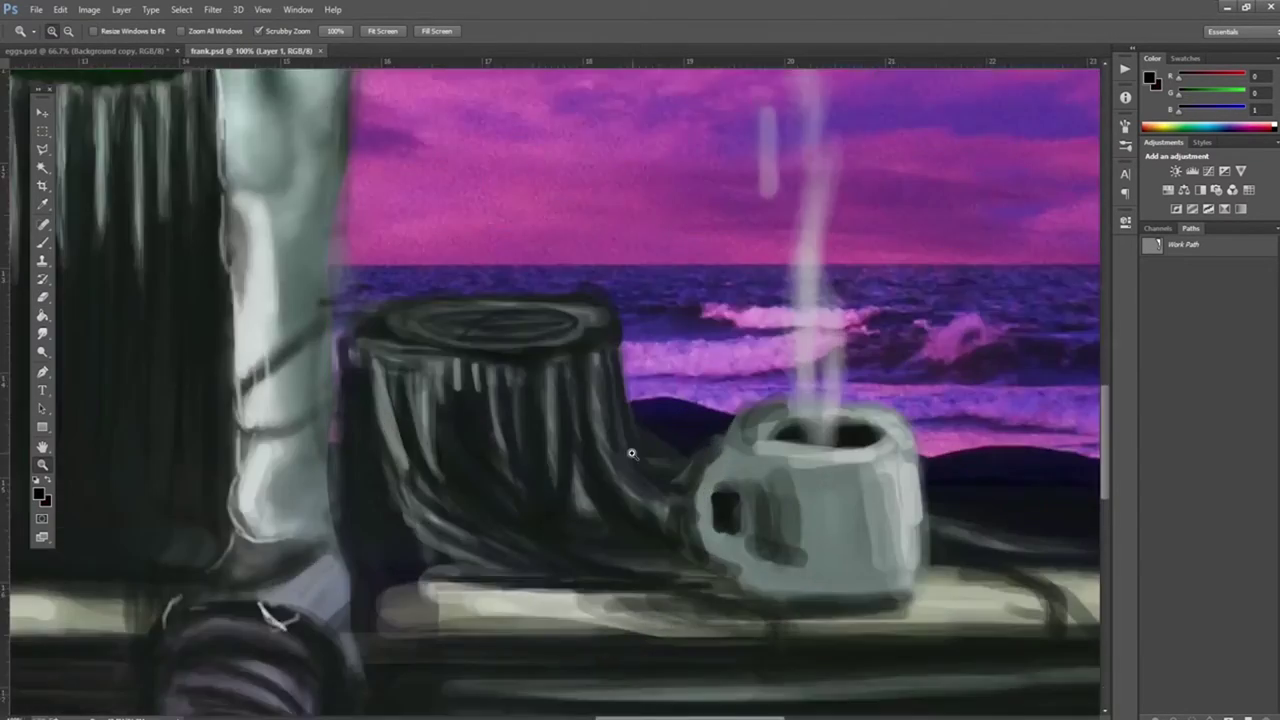
{"action": "left_click", "coordinate": [457, 494], "text": "alt"}
{"action": "mouse_move", "coordinate": [457, 494]}
{"action": "left_mouse_down"}
{"action": "mouse_move", "coordinate": [191, 423]}
{"action": "mouse_move", "coordinate": [280, 430]}
{"action": "mouse_move", "coordinate": [200, 240]}
{"action": "mouse_move", "coordinate": [650, 215]}
{"action": "left_mouse_up"}
{"action": "left_click_drag", "start_coordinate": [230, 260], "coordinate": [705, 290]}
{"action": "left_click_drag", "start_coordinate": [230, 295], "coordinate": [520, 325]}
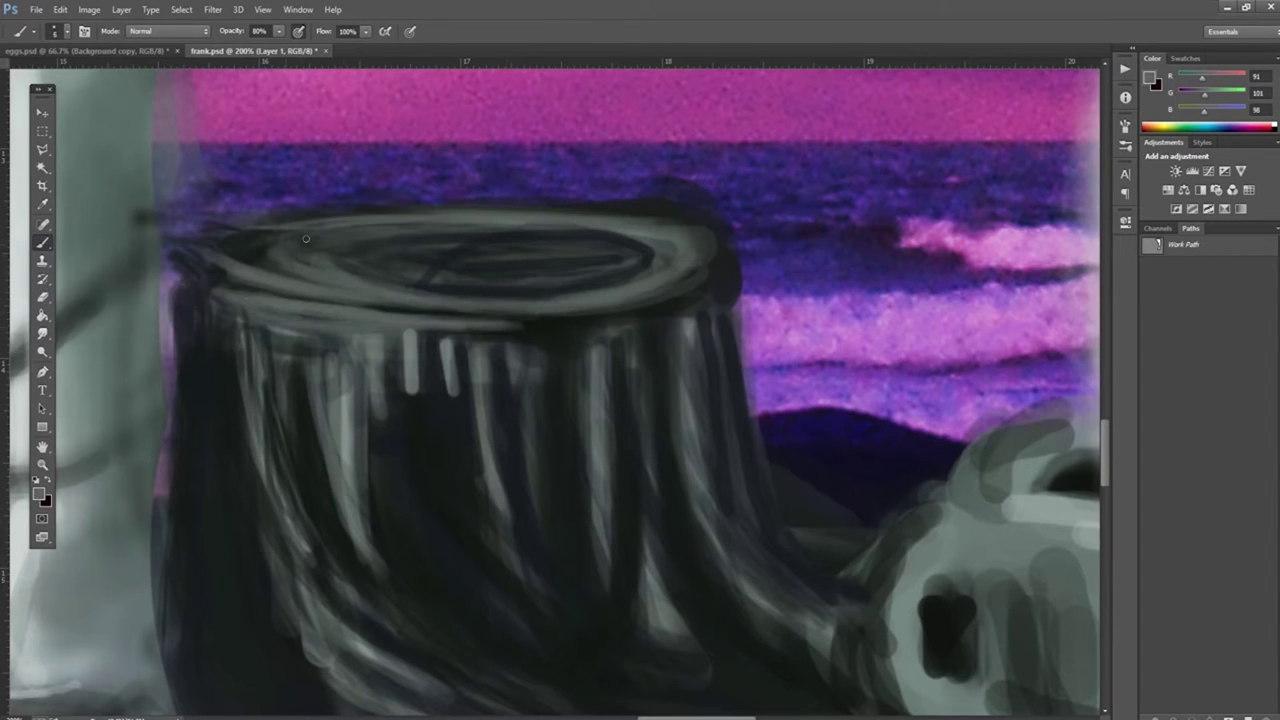
Step: Smooth the mug's left contour beside the stump root with sampled grey-green
{"action": "left_click_drag", "start_coordinate": [885, 640], "coordinate": [928, 490]}
{"action": "left_click", "coordinate": [928, 490], "text": "alt"}
{"action": "left_click_drag", "start_coordinate": [900, 540], "coordinate": [885, 584]}
{"action": "left_click_drag", "start_coordinate": [870, 700], "coordinate": [848, 577]}
Step: Paint fine dark bark lines down the stump's right side and root with a much smaller brush
{"action": "key", "text": "bracketleft"}
{"action": "key", "text": "bracketleft"}
{"action": "key", "text": "bracketleft"}
{"action": "key", "text": "bracketleft"}
{"action": "key", "text": "bracketleft"}
{"action": "key", "text": "bracketleft"}
{"action": "left_click", "coordinate": [885, 520], "text": "alt"}
{"action": "left_click_drag", "start_coordinate": [736, 290], "coordinate": [762, 500]}
{"action": "left_click_drag", "start_coordinate": [716, 340], "coordinate": [724, 414]}
{"action": "left_click_drag", "start_coordinate": [707, 310], "coordinate": [707, 440]}
{"action": "left_click_drag", "start_coordinate": [760, 590], "coordinate": [840, 640]}
{"action": "left_click_drag", "start_coordinate": [735, 570], "coordinate": [839, 661]}
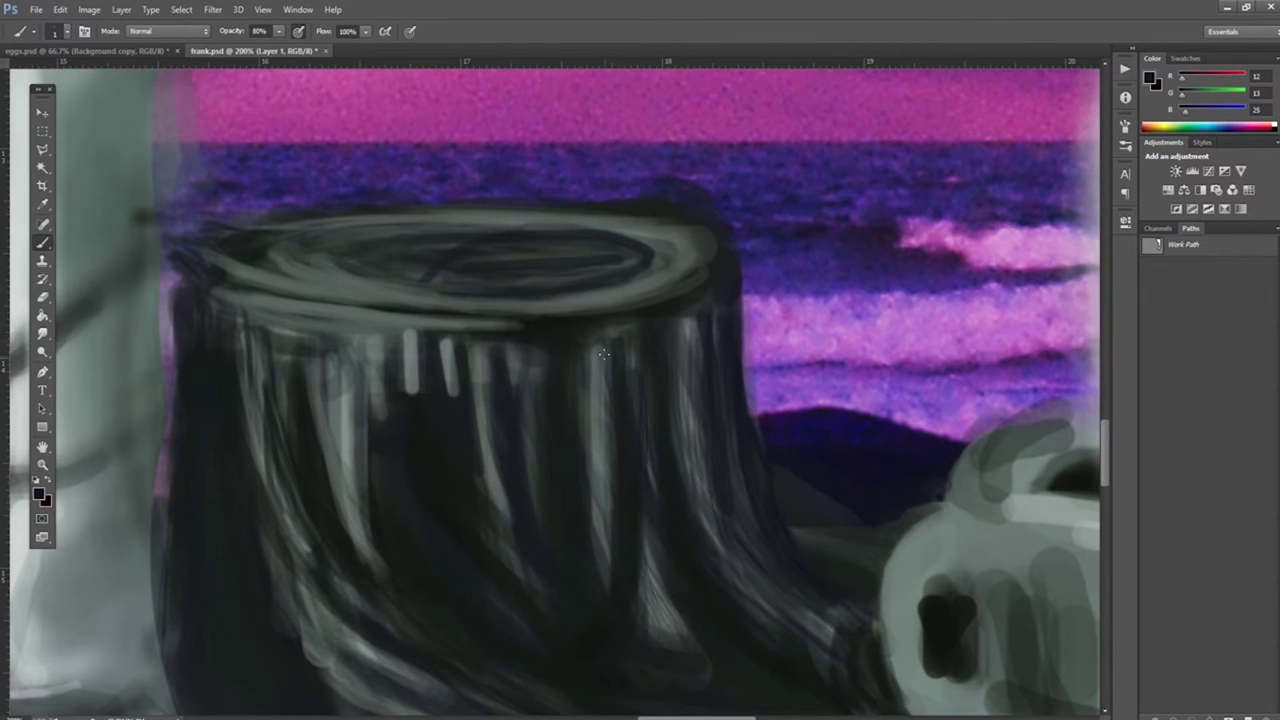
Step: Add thin dark bark lines through the light strips on the stump's middle, left side and left root
{"action": "left_click_drag", "start_coordinate": [482, 354], "coordinate": [486, 472]}
{"action": "left_click_drag", "start_coordinate": [448, 340], "coordinate": [452, 394]}
{"action": "left_click_drag", "start_coordinate": [368, 342], "coordinate": [374, 414]}
{"action": "left_click_drag", "start_coordinate": [350, 364], "coordinate": [340, 494]}
{"action": "left_click_drag", "start_coordinate": [330, 368], "coordinate": [316, 484]}
{"action": "left_click_drag", "start_coordinate": [329, 621], "coordinate": [398, 670]}
{"action": "left_click_drag", "start_coordinate": [305, 628], "coordinate": [425, 684]}
{"action": "left_click_drag", "start_coordinate": [473, 451], "coordinate": [423, 361]}
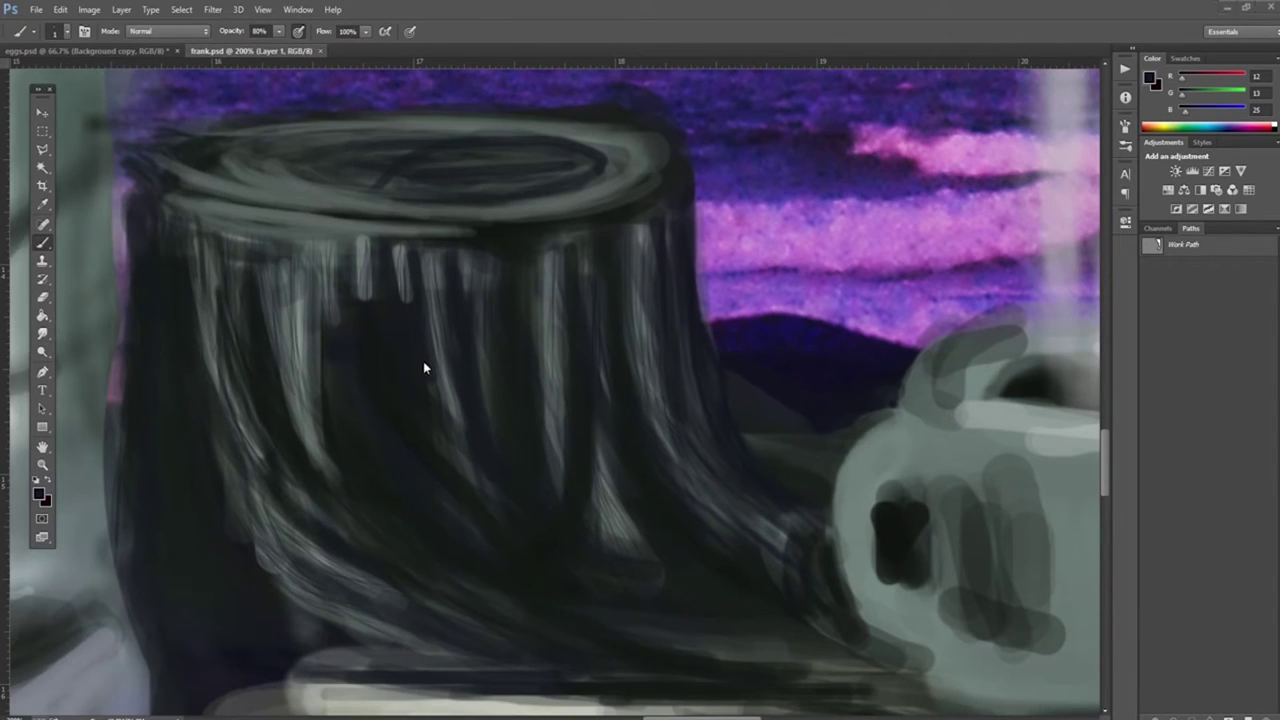
Step: Refine the stump's top rings with thin dark curves and break up the bark strips just below the rim
{"action": "left_click_drag", "start_coordinate": [287, 300], "coordinate": [291, 392]}
{"action": "left_click_drag", "start_coordinate": [577, 205], "coordinate": [222, 190]}
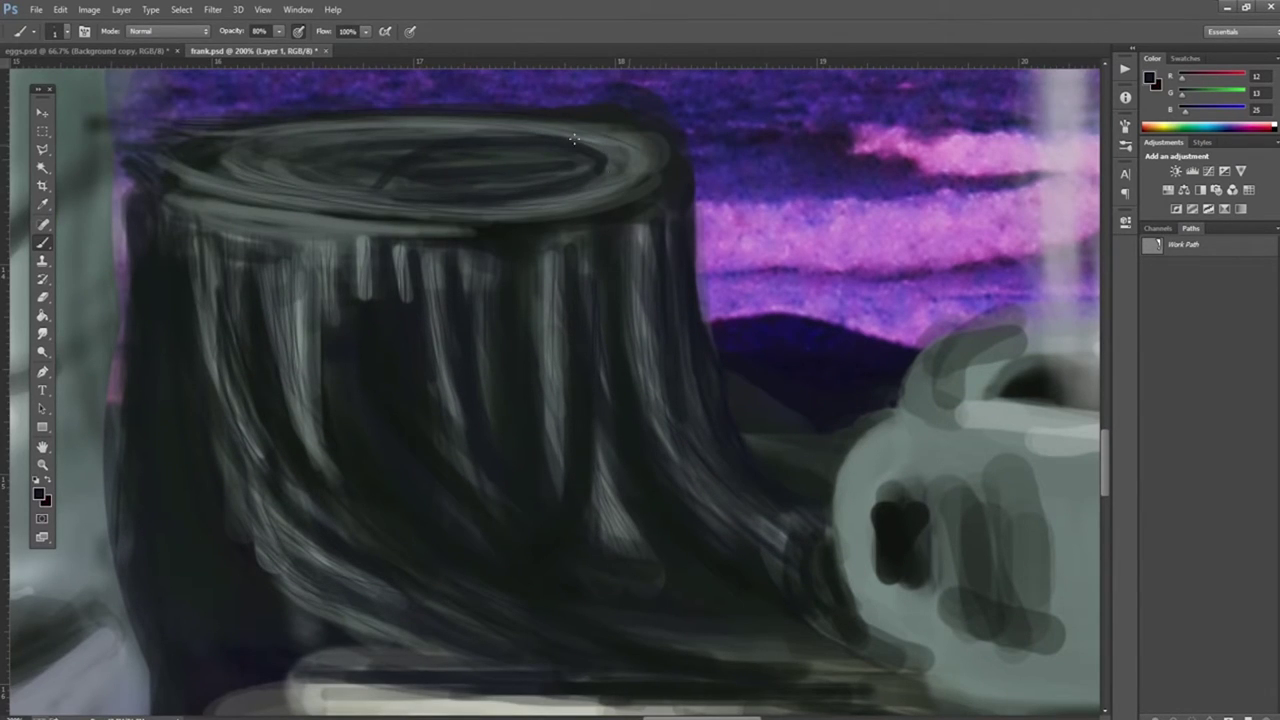
{"action": "left_click_drag", "start_coordinate": [396, 143], "coordinate": [260, 140]}
{"action": "left_click_drag", "start_coordinate": [346, 230], "coordinate": [338, 280]}
{"action": "left_click_drag", "start_coordinate": [368, 226], "coordinate": [371, 298]}
{"action": "left_click_drag", "start_coordinate": [479, 310], "coordinate": [477, 262]}
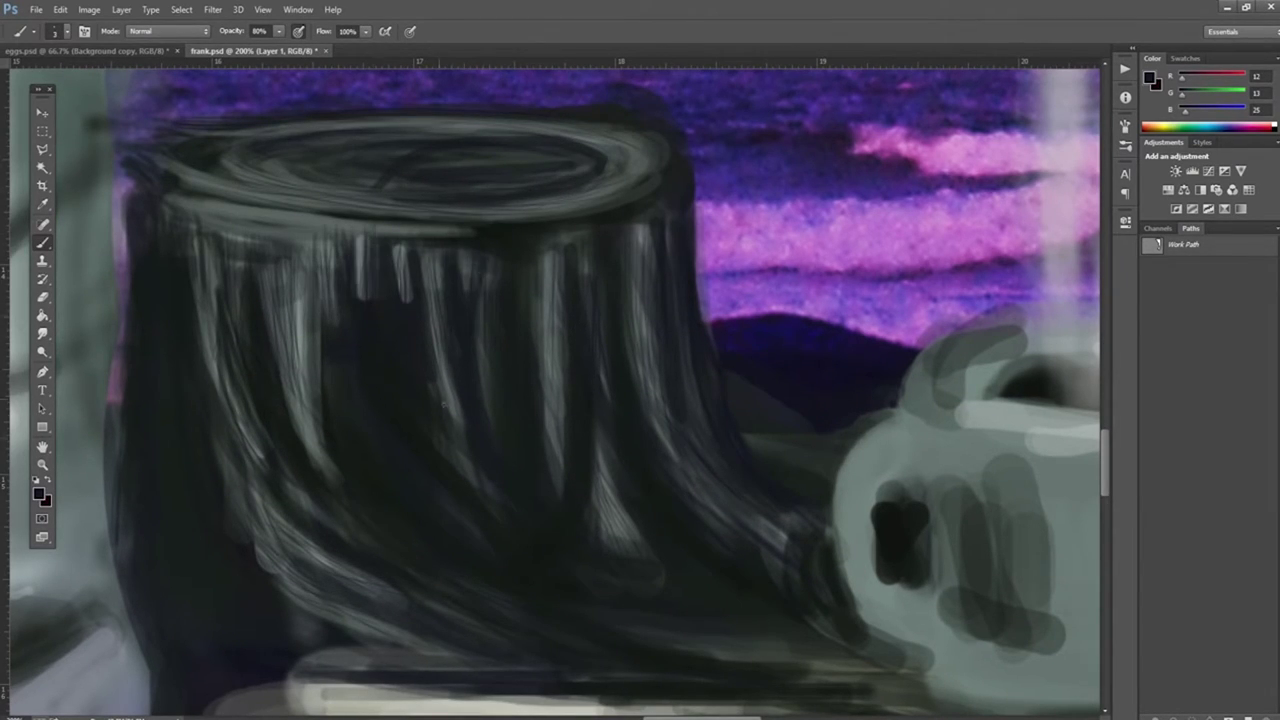
Step: Paint dark grain along the stump's left bark and lower roots, and darken the shadow where it meets the ledge
{"action": "mouse_move", "coordinate": [318, 328]}
{"action": "left_mouse_down"}
{"action": "mouse_move", "coordinate": [334, 480]}
{"action": "mouse_move", "coordinate": [282, 470]}
{"action": "left_mouse_up"}
{"action": "left_click_drag", "start_coordinate": [220, 358], "coordinate": [245, 425]}
{"action": "left_click_drag", "start_coordinate": [305, 496], "coordinate": [400, 610]}
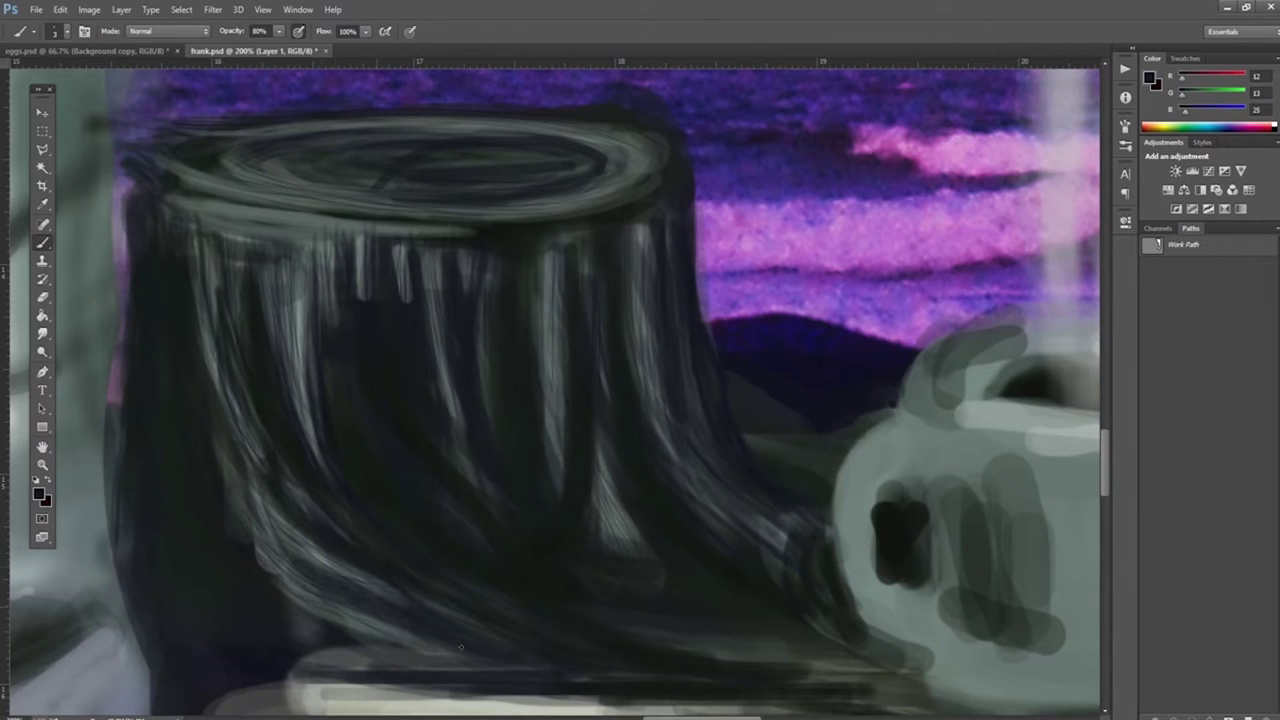
{"action": "left_click_drag", "start_coordinate": [472, 626], "coordinate": [322, 658]}
{"action": "left_click_drag", "start_coordinate": [445, 662], "coordinate": [233, 627]}
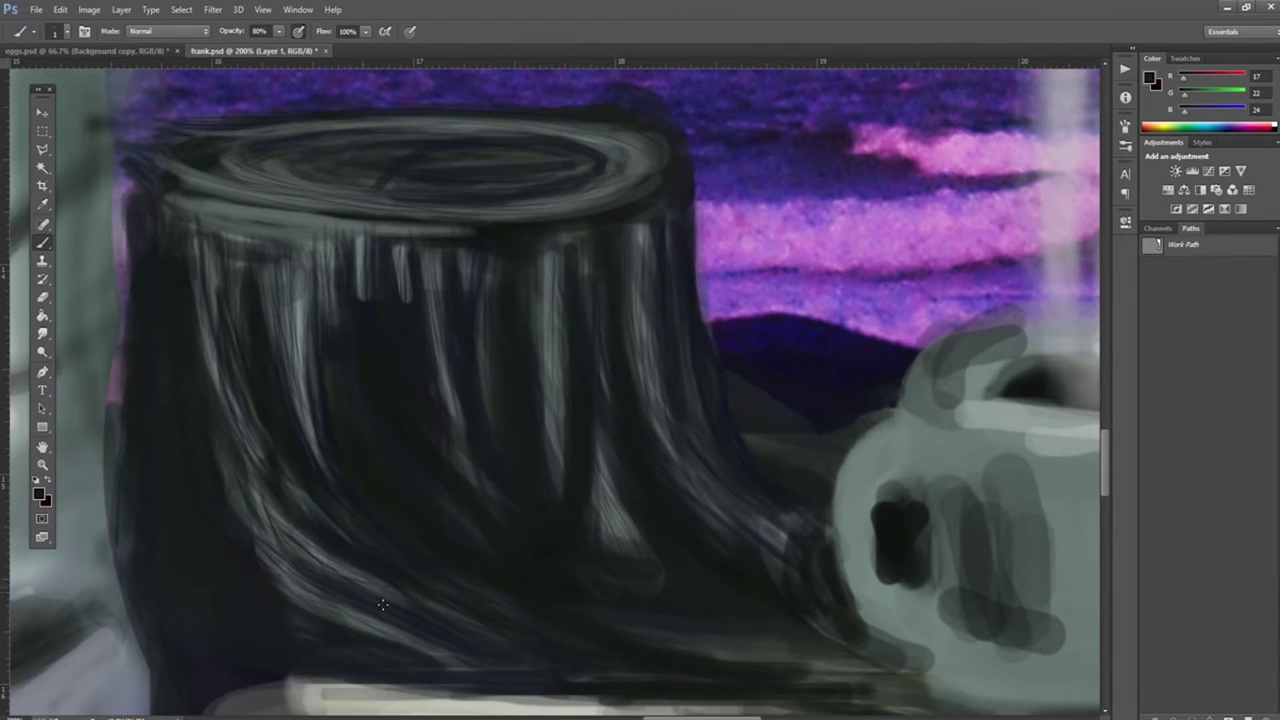
{"action": "mouse_move", "coordinate": [240, 690]}
{"action": "left_mouse_down"}
{"action": "mouse_move", "coordinate": [910, 692]}
{"action": "mouse_move", "coordinate": [800, 706]}
{"action": "left_mouse_up"}
Step: Paint sampled grey-green bars and curved bands through the dark opening of the mug's handle
{"action": "scroll", "coordinate": [820, 449], "scroll_direction": "up", "scroll_amount": 1}
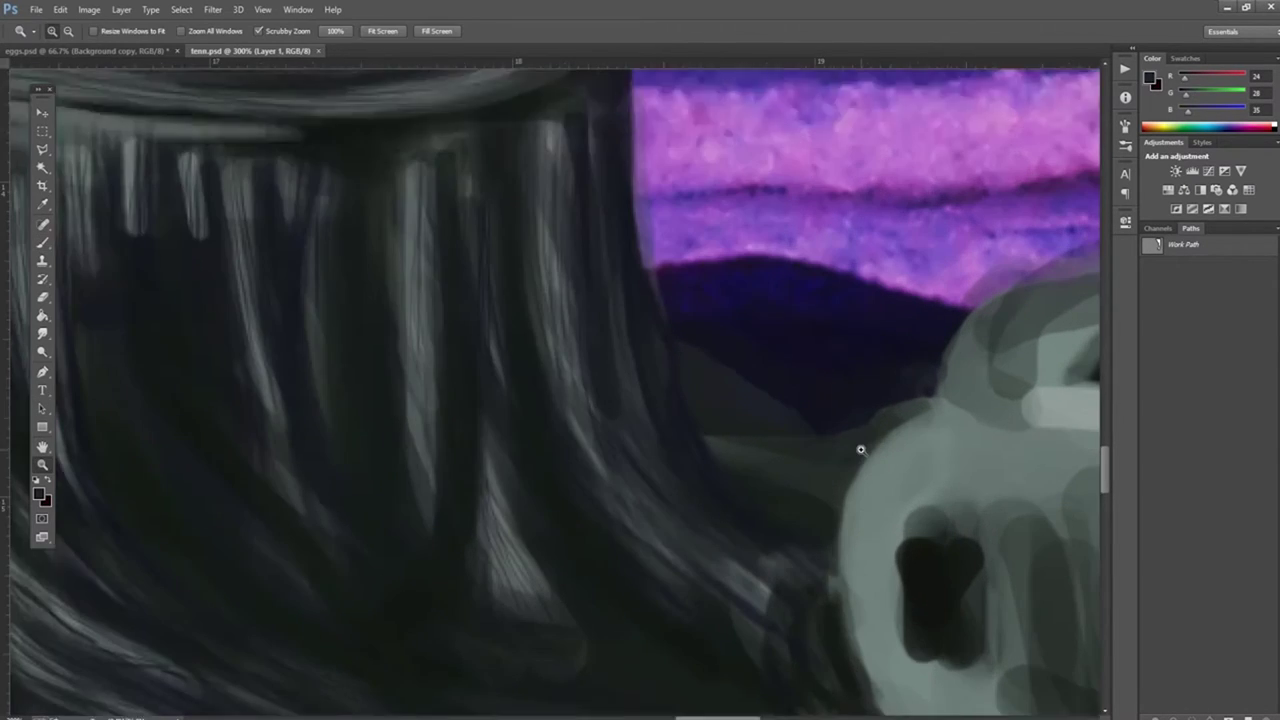
{"action": "left_click", "coordinate": [900, 396], "text": "alt"}
{"action": "left_click_drag", "start_coordinate": [943, 442], "coordinate": [943, 538]}
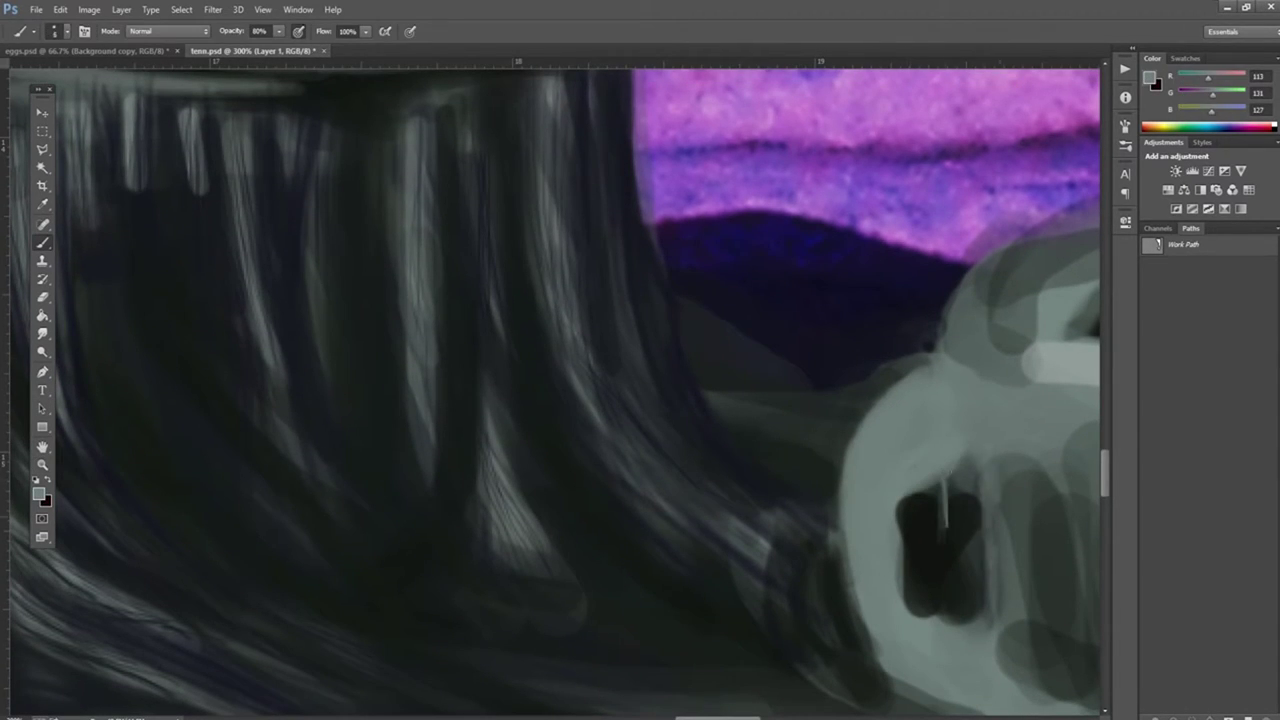
{"action": "left_click_drag", "start_coordinate": [988, 458], "coordinate": [975, 636]}
{"action": "left_click_drag", "start_coordinate": [1066, 528], "coordinate": [1062, 652]}
{"action": "left_click_drag", "start_coordinate": [1020, 462], "coordinate": [1057, 623]}
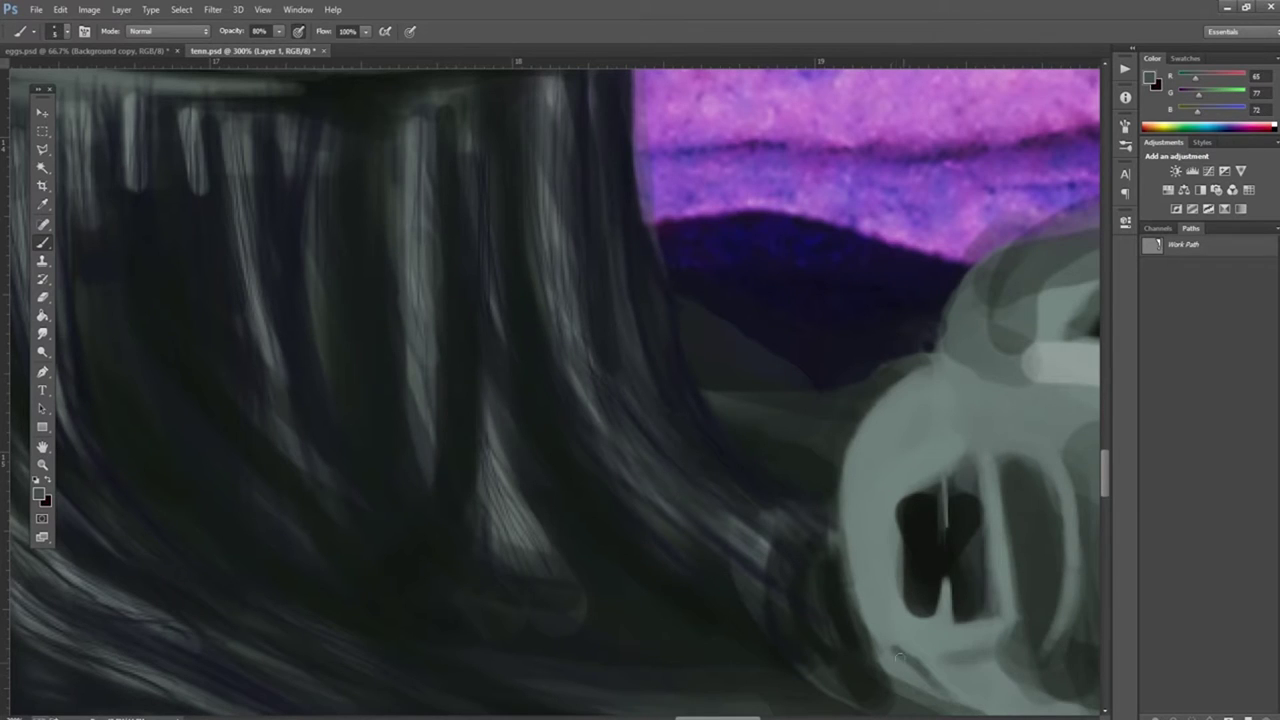
Step: Define the mug's lower edge and upper rim with dark grey shading and a lighter sampled band
{"action": "left_click_drag", "start_coordinate": [900, 665], "coordinate": [1080, 700]}
{"action": "left_click_drag", "start_coordinate": [935, 380], "coordinate": [1070, 405]}
{"action": "left_click_drag", "start_coordinate": [1040, 205], "coordinate": [1085, 320]}
{"action": "left_click_drag", "start_coordinate": [950, 265], "coordinate": [1048, 366]}
{"action": "left_click", "coordinate": [1048, 366], "text": "alt"}
{"action": "left_click_drag", "start_coordinate": [945, 345], "coordinate": [1040, 372]}
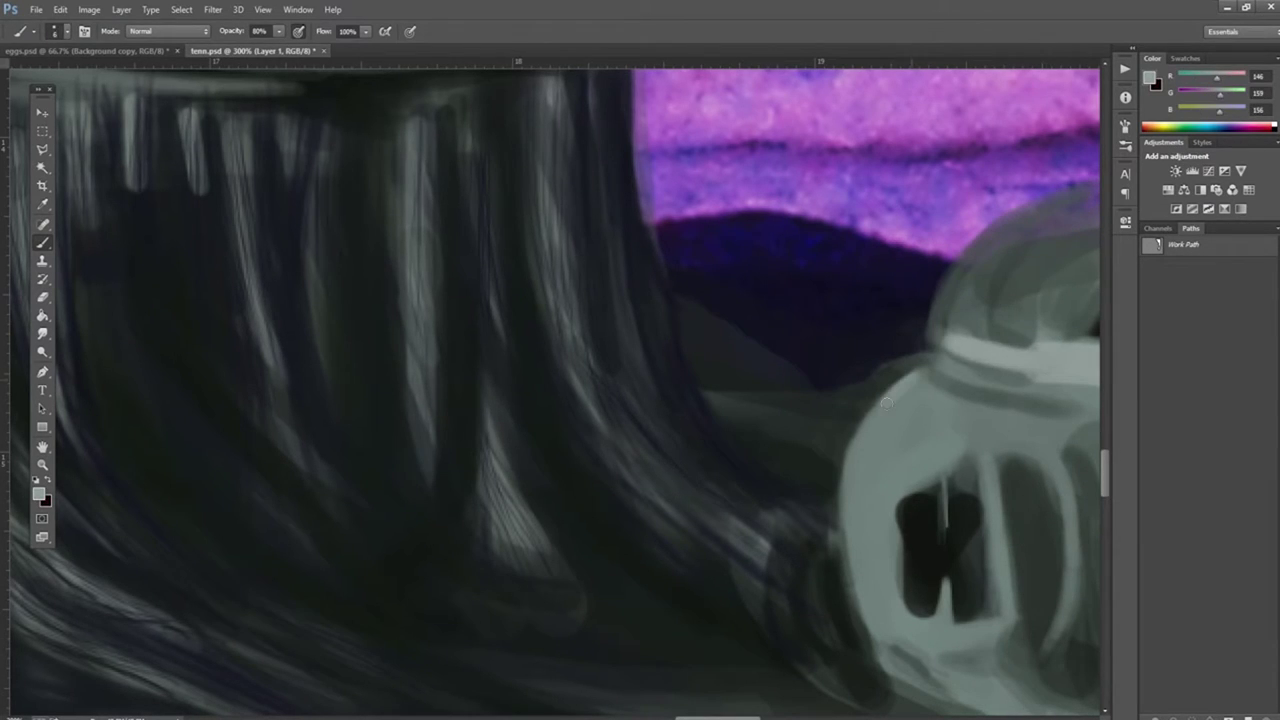
Step: Paint light grey highlights along the mug's upper-left contour, neck crease and domed rim
{"action": "left_click_drag", "start_coordinate": [915, 372], "coordinate": [860, 455]}
{"action": "left_click_drag", "start_coordinate": [945, 362], "coordinate": [1025, 392]}
{"action": "left_click_drag", "start_coordinate": [912, 380], "coordinate": [858, 452]}
{"action": "mouse_move", "coordinate": [1066, 184]}
{"action": "left_mouse_down"}
{"action": "mouse_move", "coordinate": [940, 340]}
{"action": "mouse_move", "coordinate": [938, 305]}
{"action": "left_mouse_up"}
{"action": "left_click_drag", "start_coordinate": [850, 428], "coordinate": [858, 470]}
Step: Shade inside the mug's handle opening and highlight its bars, curved edge and the mug's left side
{"action": "left_click", "coordinate": [960, 560], "text": "alt"}
{"action": "left_click_drag", "start_coordinate": [1014, 490], "coordinate": [1014, 520]}
{"action": "left_click", "coordinate": [1050, 500], "text": "alt"}
{"action": "left_click_drag", "start_coordinate": [1055, 455], "coordinate": [1060, 550]}
{"action": "left_click_drag", "start_coordinate": [850, 460], "coordinate": [845, 600]}
{"action": "left_click_drag", "start_coordinate": [985, 460], "coordinate": [990, 615]}
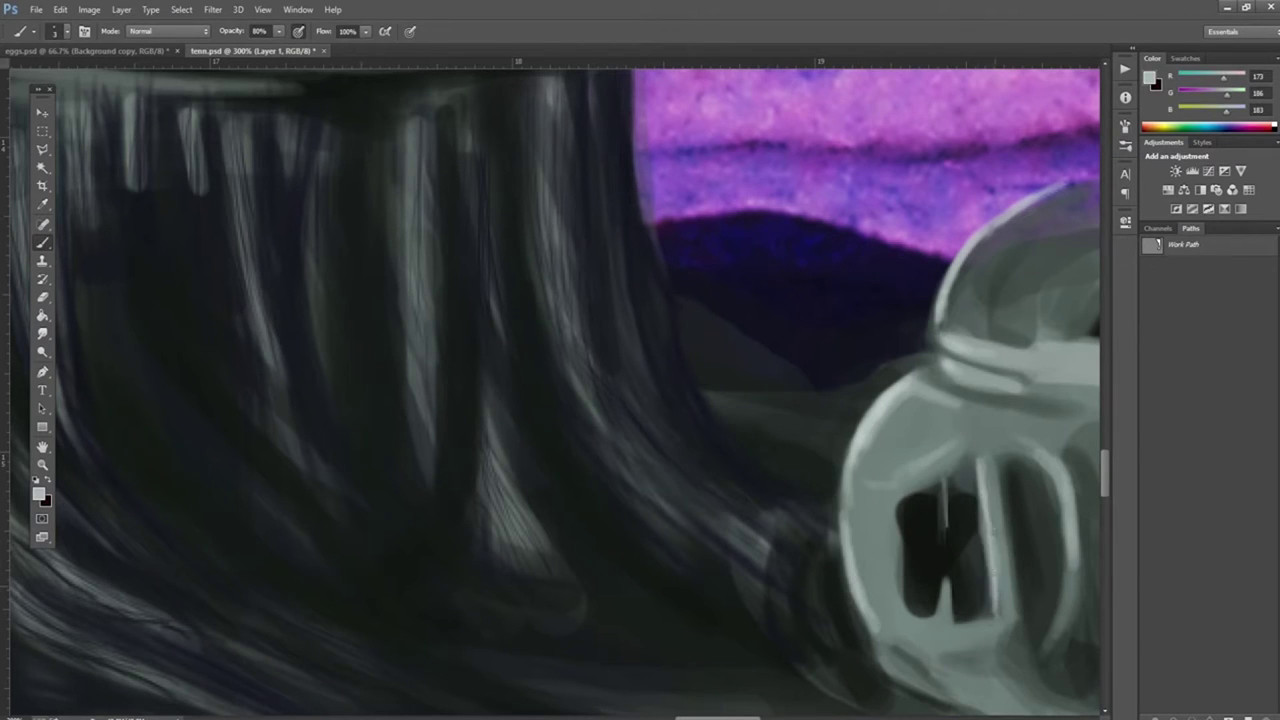
{"action": "left_click_drag", "start_coordinate": [888, 530], "coordinate": [890, 575]}
Step: Add fine light grey grain lines to the stump's right root and vertical bark ridges
{"action": "left_click_drag", "start_coordinate": [760, 515], "coordinate": [725, 545]}
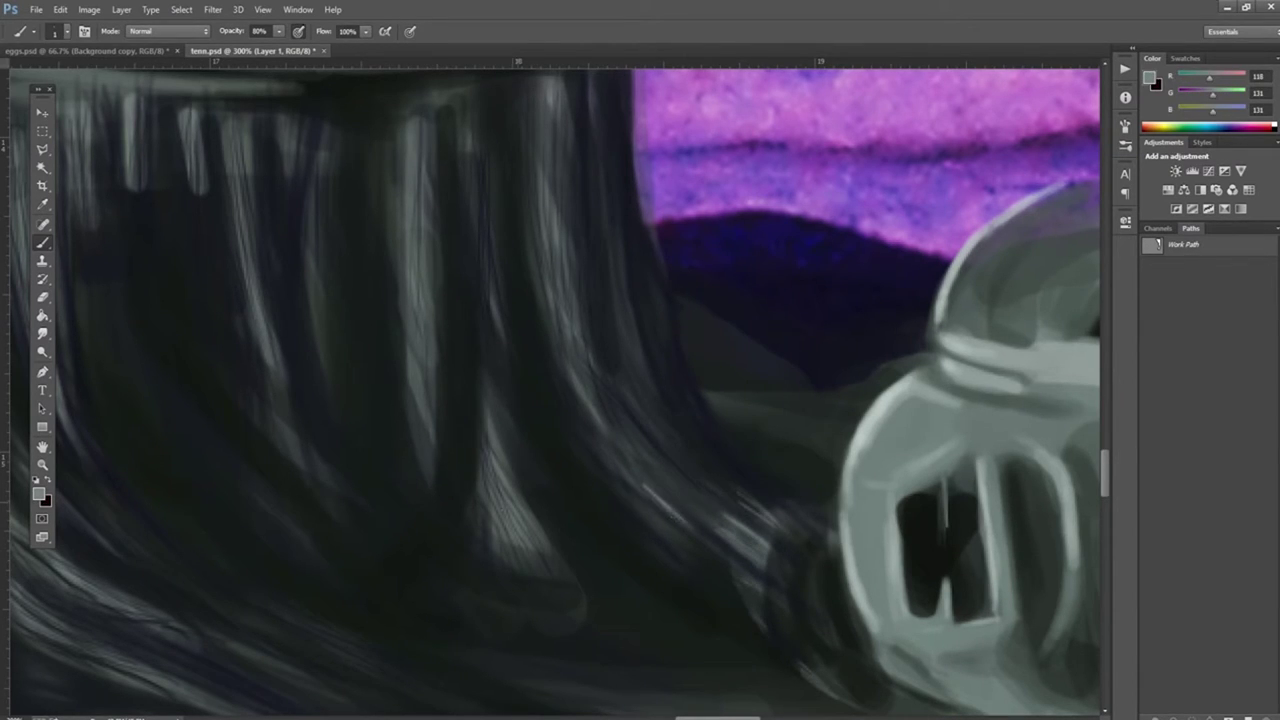
{"action": "left_click_drag", "start_coordinate": [420, 128], "coordinate": [428, 290]}
{"action": "mouse_move", "coordinate": [548, 214]}
{"action": "left_mouse_down"}
{"action": "mouse_move", "coordinate": [585, 366]}
{"action": "mouse_move", "coordinate": [581, 350]}
{"action": "left_mouse_up"}
{"action": "left_click_drag", "start_coordinate": [558, 60], "coordinate": [548, 258]}
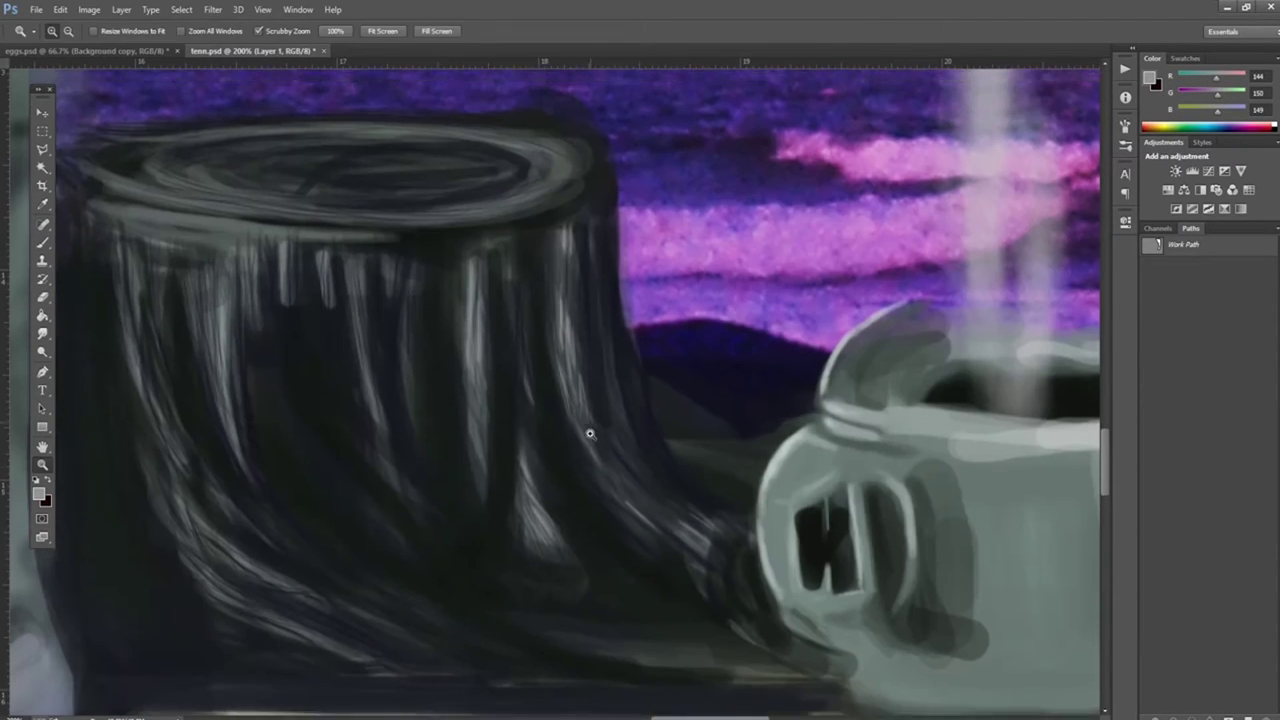
Step: Copy the stump and mug area to a new layer and enlarge it to about 779% over the canvas
{"action": "right_click", "coordinate": [744, 206]}
{"action": "left_click", "coordinate": [808, 253]}
{"action": "key", "text": "z"}
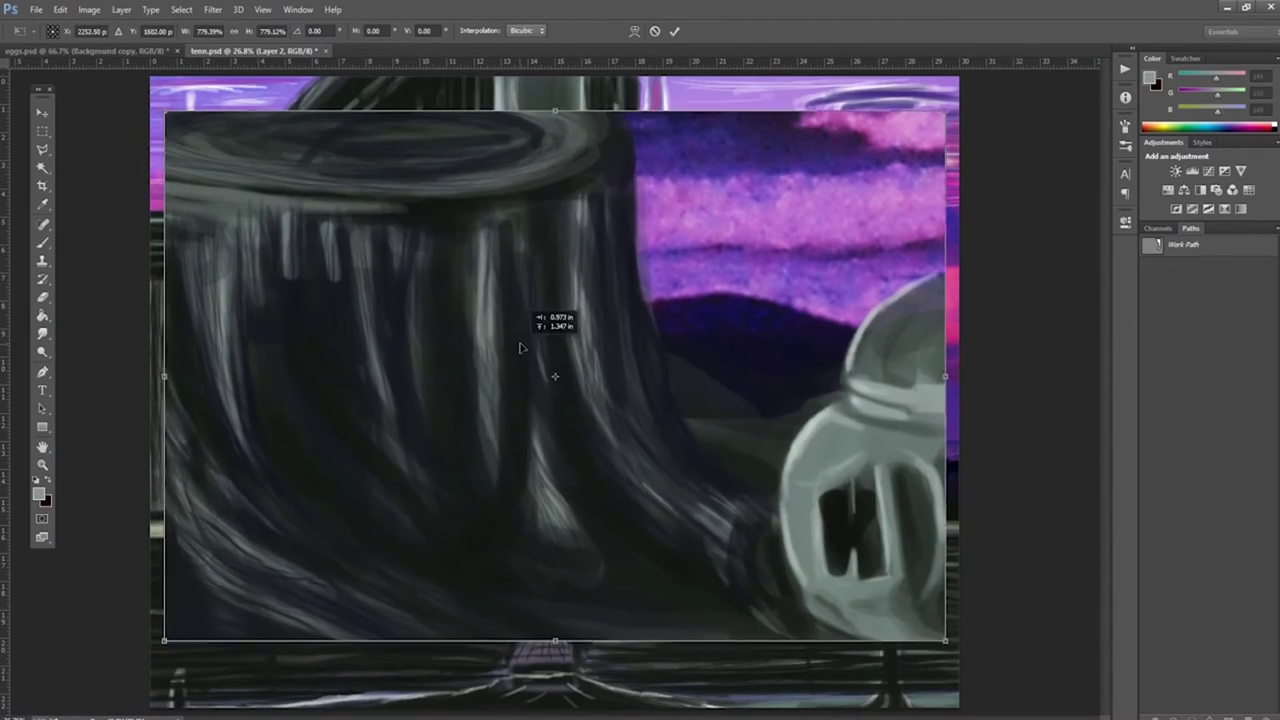
{"action": "key", "text": "Return"}
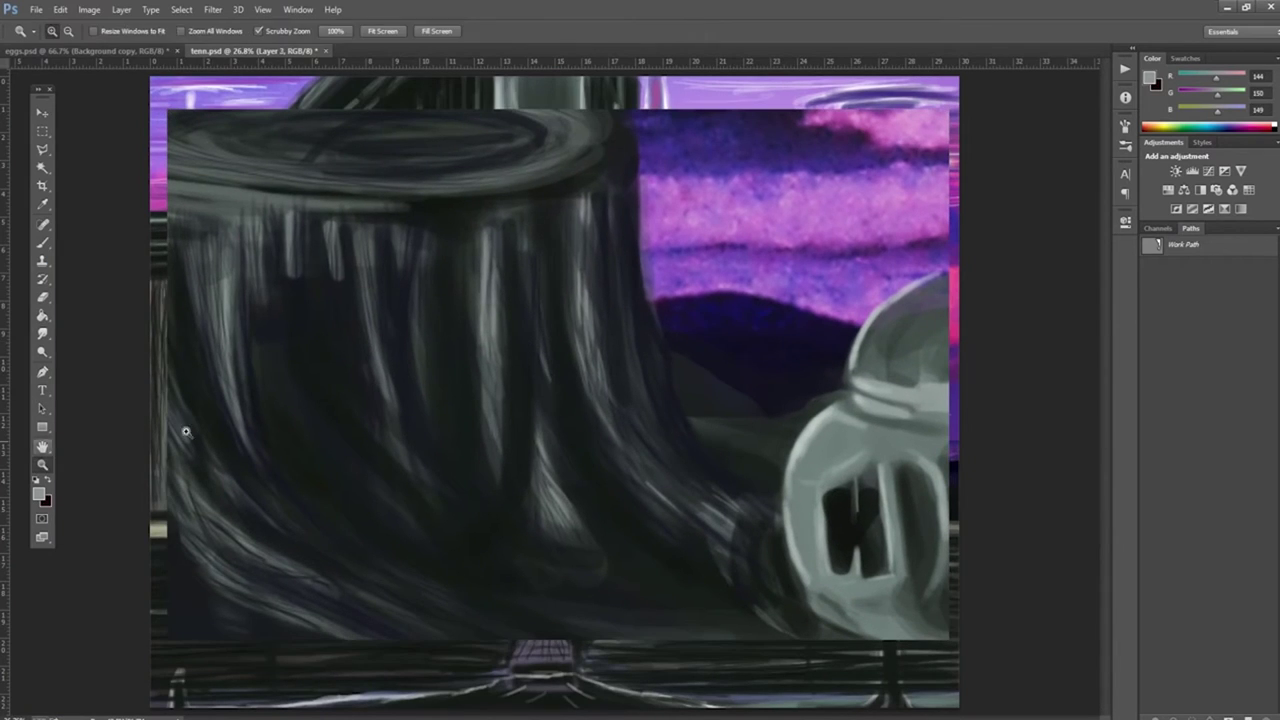
Step: Paint over the enlarged stump's ringed top with dark bark so the trunk extends to the canvas top
{"action": "key", "text": "b"}
{"action": "mouse_move", "coordinate": [578, 185]}
{"action": "left_mouse_down"}
{"action": "mouse_move", "coordinate": [531, 134]}
{"action": "mouse_move", "coordinate": [330, 120]}
{"action": "mouse_move", "coordinate": [443, 166]}
{"action": "mouse_move", "coordinate": [585, 99]}
{"action": "mouse_move", "coordinate": [345, 190]}
{"action": "mouse_move", "coordinate": [214, 154]}
{"action": "mouse_move", "coordinate": [192, 199]}
{"action": "left_mouse_up"}
{"action": "key", "text": "bracketleft"}
{"action": "key", "text": "bracketleft"}
{"action": "key", "text": "bracketleft"}
{"action": "key", "text": "bracketleft"}
{"action": "key", "text": "bracketleft"}
{"action": "key", "text": "bracketleft"}
{"action": "key", "text": "bracketleft"}
{"action": "key", "text": "bracketleft"}
{"action": "key", "text": "bracketleft"}
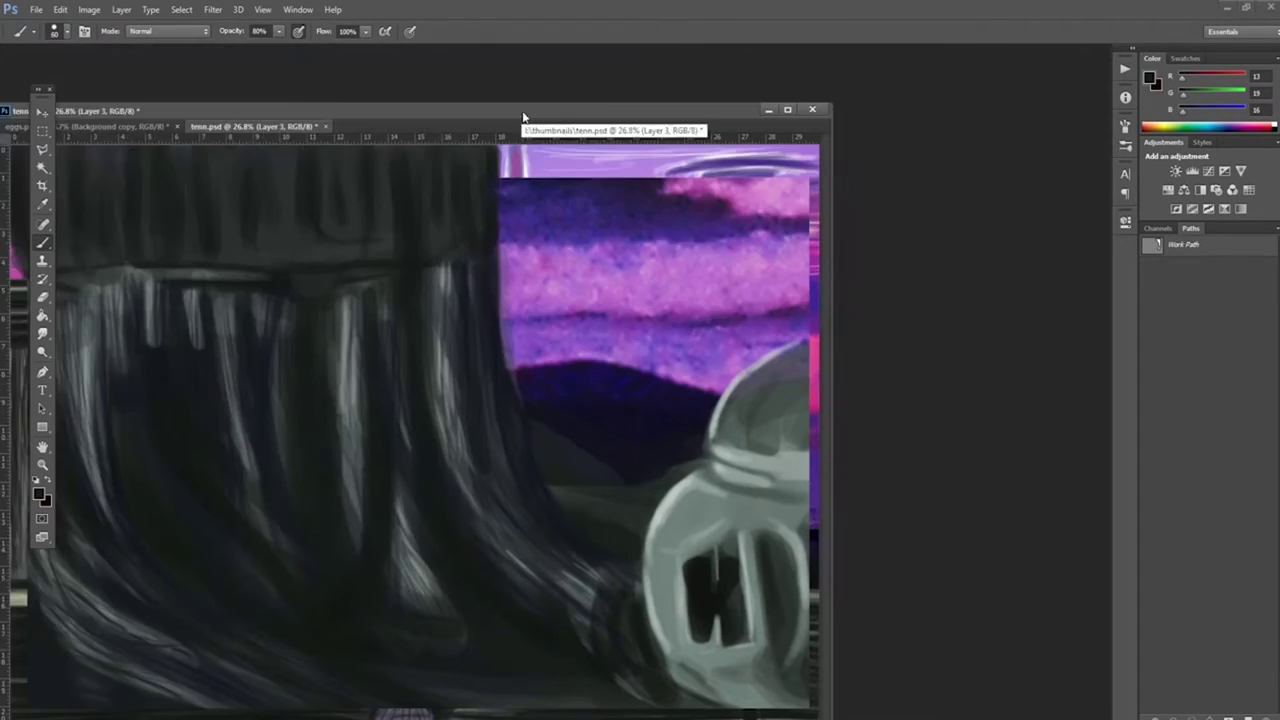
Step: Add vertical grey and dark grain lines across the extended upper trunk and darken the seam at its left end
{"action": "key", "text": "ctrl+plus"}
{"action": "left_click_drag", "start_coordinate": [196, 401], "coordinate": [62, 405]}
{"action": "left_click_drag", "start_coordinate": [184, 256], "coordinate": [174, 396]}
{"action": "left_click_drag", "start_coordinate": [110, 256], "coordinate": [110, 392]}
{"action": "left_click", "coordinate": [596, 395], "text": "alt"}
{"action": "left_click_drag", "start_coordinate": [521, 256], "coordinate": [538, 394]}
{"action": "left_click_drag", "start_coordinate": [605, 290], "coordinate": [596, 396]}
{"action": "left_click_drag", "start_coordinate": [419, 304], "coordinate": [419, 394]}
{"action": "left_click_drag", "start_coordinate": [401, 256], "coordinate": [401, 352]}
{"action": "left_click_drag", "start_coordinate": [373, 282], "coordinate": [373, 380]}
{"action": "left_click_drag", "start_coordinate": [401, 324], "coordinate": [401, 392]}
{"action": "left_click_drag", "start_coordinate": [336, 320], "coordinate": [336, 400]}
{"action": "left_click_drag", "start_coordinate": [372, 332], "coordinate": [372, 394]}
{"action": "left_click_drag", "start_coordinate": [284, 316], "coordinate": [288, 398]}
Step: Add grey grain lines to the upper trunk and paint magenta streaks along the dark horizontal seam
{"action": "left_click", "coordinate": [66, 410], "text": "alt"}
{"action": "left_click_drag", "start_coordinate": [66, 410], "coordinate": [116, 410]}
{"action": "left_click", "coordinate": [67, 374], "text": "alt"}
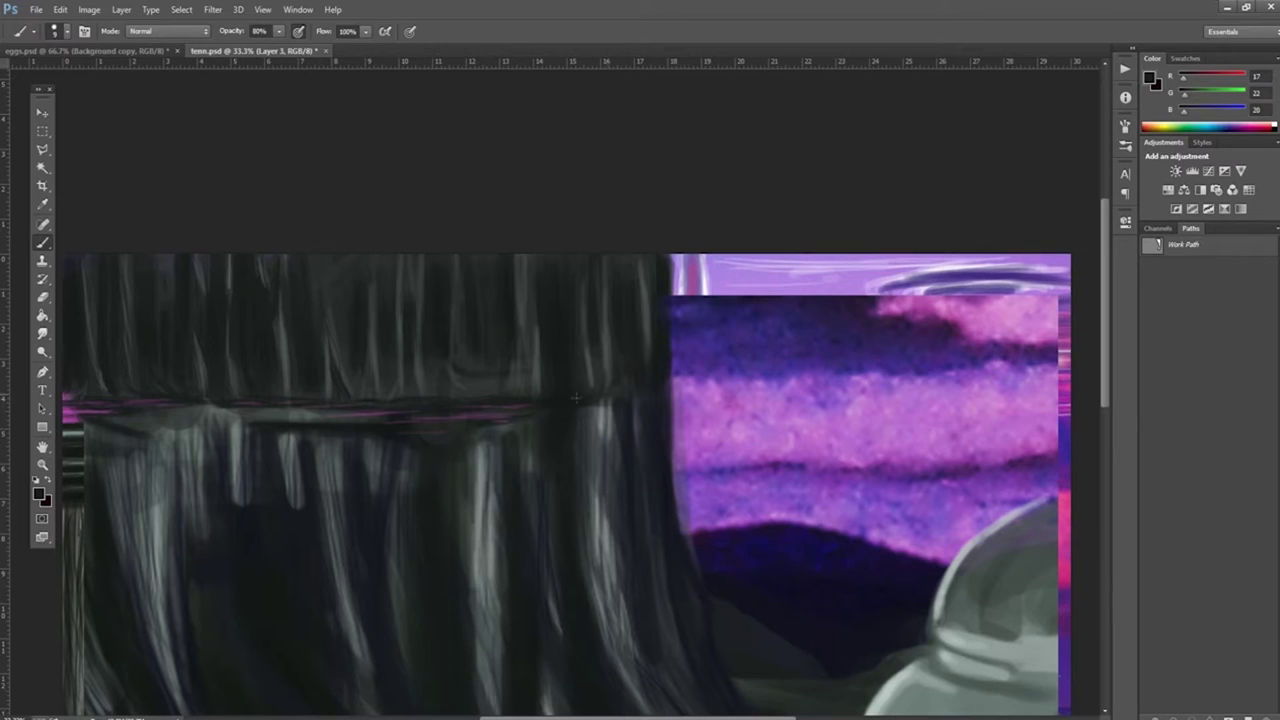
{"action": "left_click", "coordinate": [438, 431], "text": "alt"}
Step: Choose a bright cyan (0, 252, 225) and use it to tint the mug turquoise
{"action": "left_click", "coordinate": [38, 492]}
{"action": "scroll", "coordinate": [535, 566], "scroll_direction": "down", "scroll_amount": 5}
{"action": "left_click", "coordinate": [814, 506]}
{"action": "key", "text": "Return"}
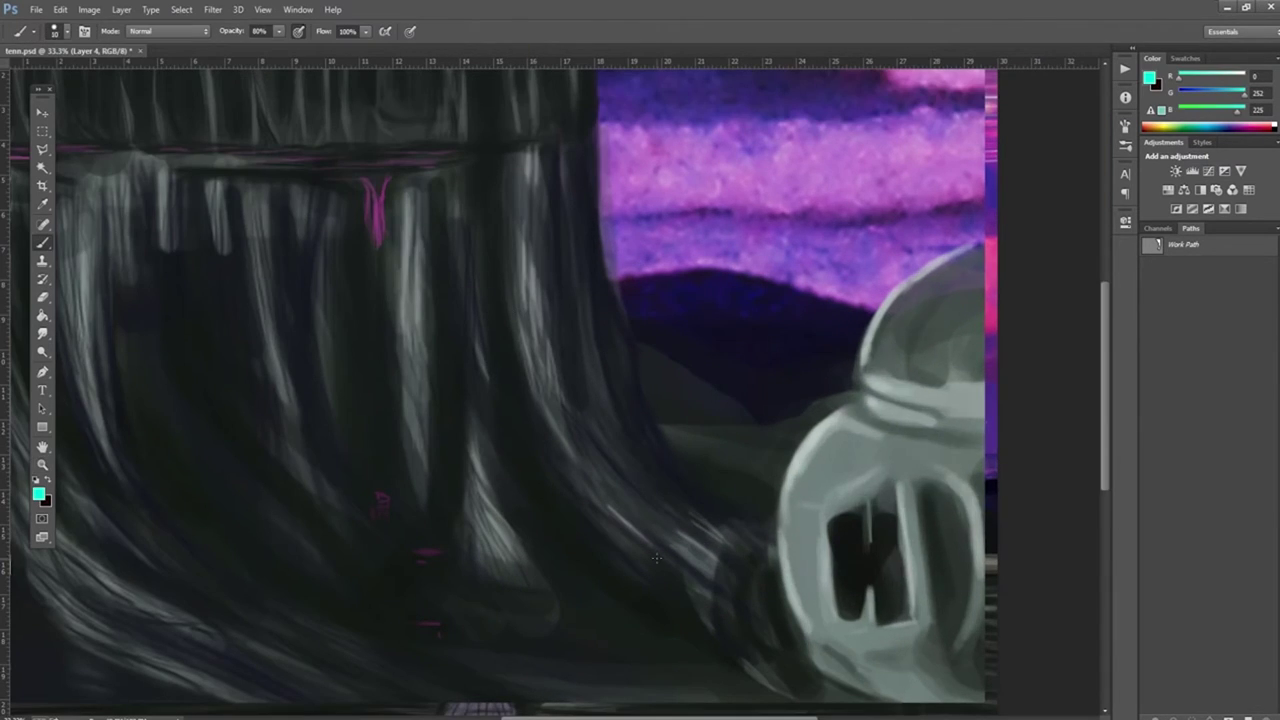
{"action": "key", "text": "alt+shift+BackSpace"}
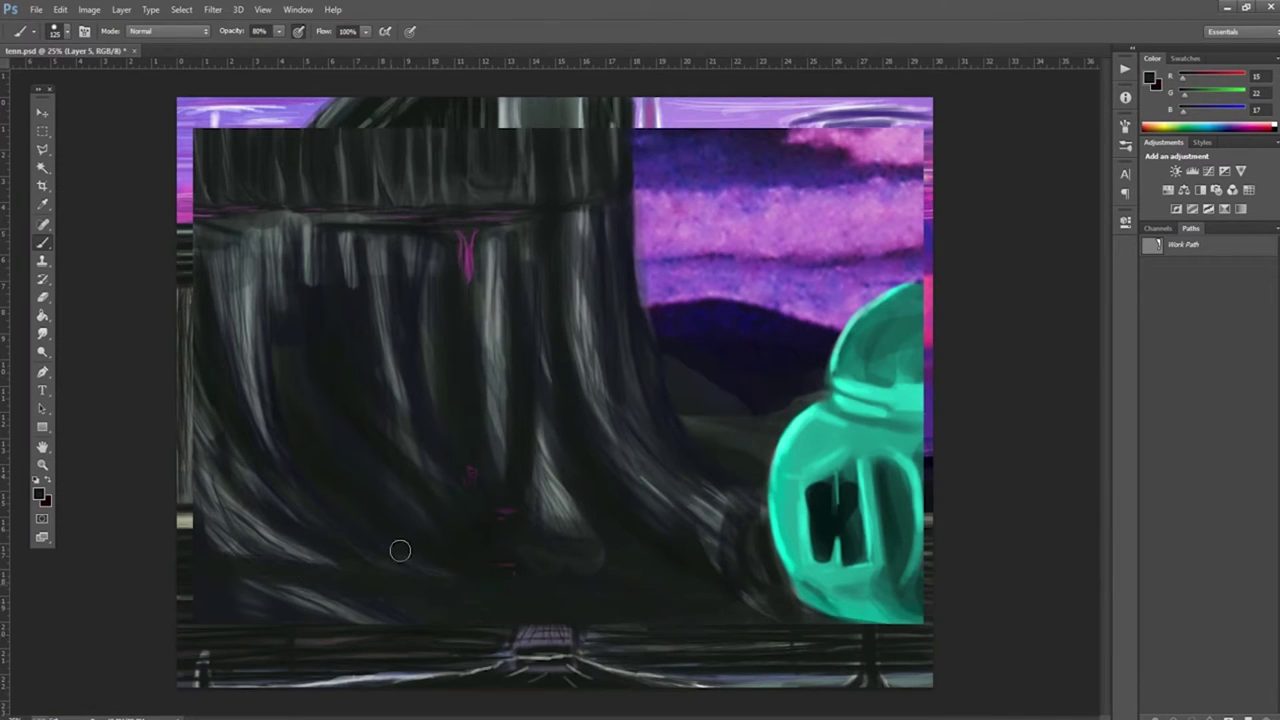
Step: Paint a curved grey ledge with turquoise streaks across the foreground and extend the mug's base over it
{"action": "mouse_move", "coordinate": [400, 550]}
{"action": "left_mouse_down"}
{"action": "mouse_move", "coordinate": [560, 600]}
{"action": "mouse_move", "coordinate": [608, 583]}
{"action": "mouse_move", "coordinate": [729, 646]}
{"action": "left_mouse_up"}
{"action": "mouse_move", "coordinate": [558, 575]}
{"action": "left_mouse_down"}
{"action": "mouse_move", "coordinate": [943, 614]}
{"action": "mouse_move", "coordinate": [282, 601]}
{"action": "mouse_move", "coordinate": [800, 650]}
{"action": "mouse_move", "coordinate": [700, 684]}
{"action": "mouse_move", "coordinate": [420, 684]}
{"action": "left_mouse_up"}
{"action": "mouse_move", "coordinate": [800, 600]}
{"action": "left_mouse_down"}
{"action": "mouse_move", "coordinate": [368, 568]}
{"action": "mouse_move", "coordinate": [680, 588]}
{"action": "mouse_move", "coordinate": [920, 632]}
{"action": "left_mouse_up"}
{"action": "left_click_drag", "start_coordinate": [182, 576], "coordinate": [280, 576]}
{"action": "left_click_drag", "start_coordinate": [806, 650], "coordinate": [922, 630]}
{"action": "left_click", "coordinate": [880, 620], "text": "alt"}
{"action": "left_click_drag", "start_coordinate": [830, 630], "coordinate": [930, 605]}
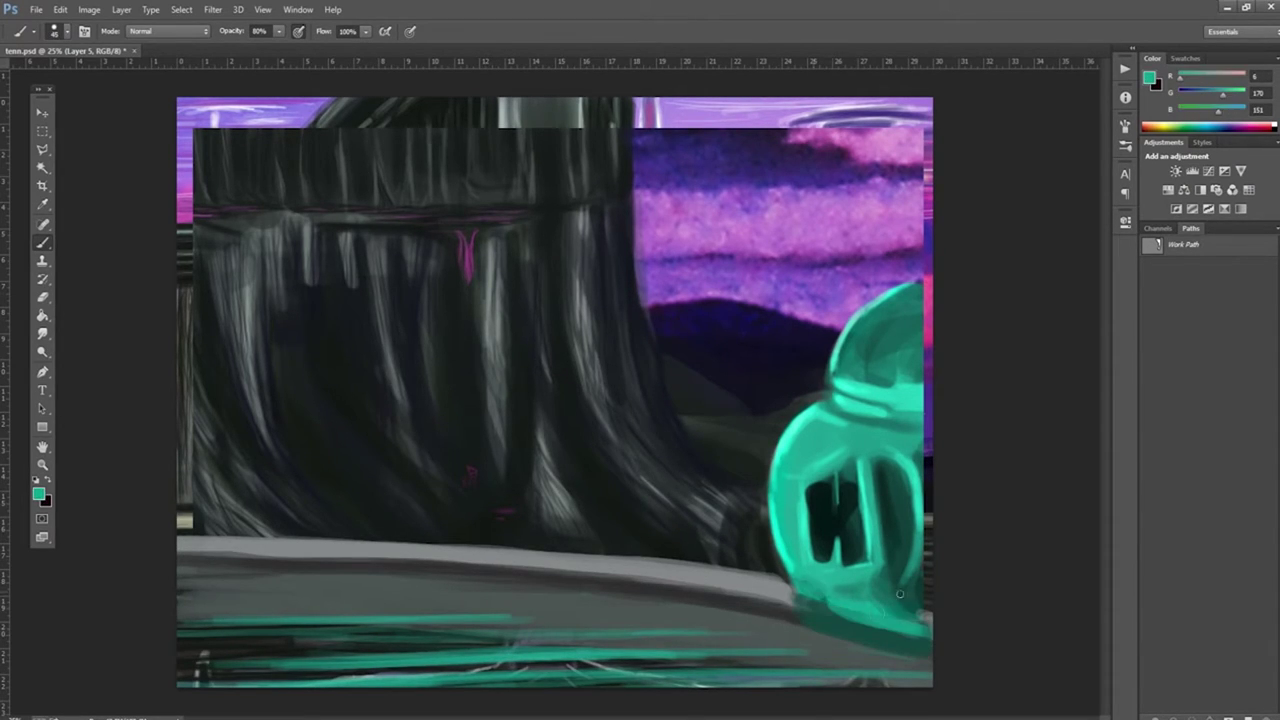
Step: Turn the mug's lid into a clear dome with turquoise rims, and darken the ledge under its light edge
{"action": "mouse_move", "coordinate": [925, 445]}
{"action": "left_mouse_down"}
{"action": "mouse_move", "coordinate": [930, 500]}
{"action": "mouse_move", "coordinate": [935, 420]}
{"action": "mouse_move", "coordinate": [850, 408]}
{"action": "mouse_move", "coordinate": [905, 395]}
{"action": "left_mouse_up"}
{"action": "left_click_drag", "start_coordinate": [790, 575], "coordinate": [920, 630]}
{"action": "left_click", "coordinate": [925, 300], "text": "alt"}
{"action": "left_click_drag", "start_coordinate": [860, 330], "coordinate": [920, 310]}
{"action": "left_click", "coordinate": [880, 360], "text": "alt"}
{"action": "left_click_drag", "start_coordinate": [840, 370], "coordinate": [930, 350]}
{"action": "left_click", "coordinate": [835, 510], "text": "alt"}
{"action": "mouse_move", "coordinate": [920, 650]}
{"action": "left_mouse_down"}
{"action": "mouse_move", "coordinate": [480, 575]}
{"action": "mouse_move", "coordinate": [180, 552]}
{"action": "left_mouse_up"}
Step: Add a magenta-to-black gradient behind the picture and paint the dark opening and sky colours inside the dome
{"action": "key", "text": "g"}
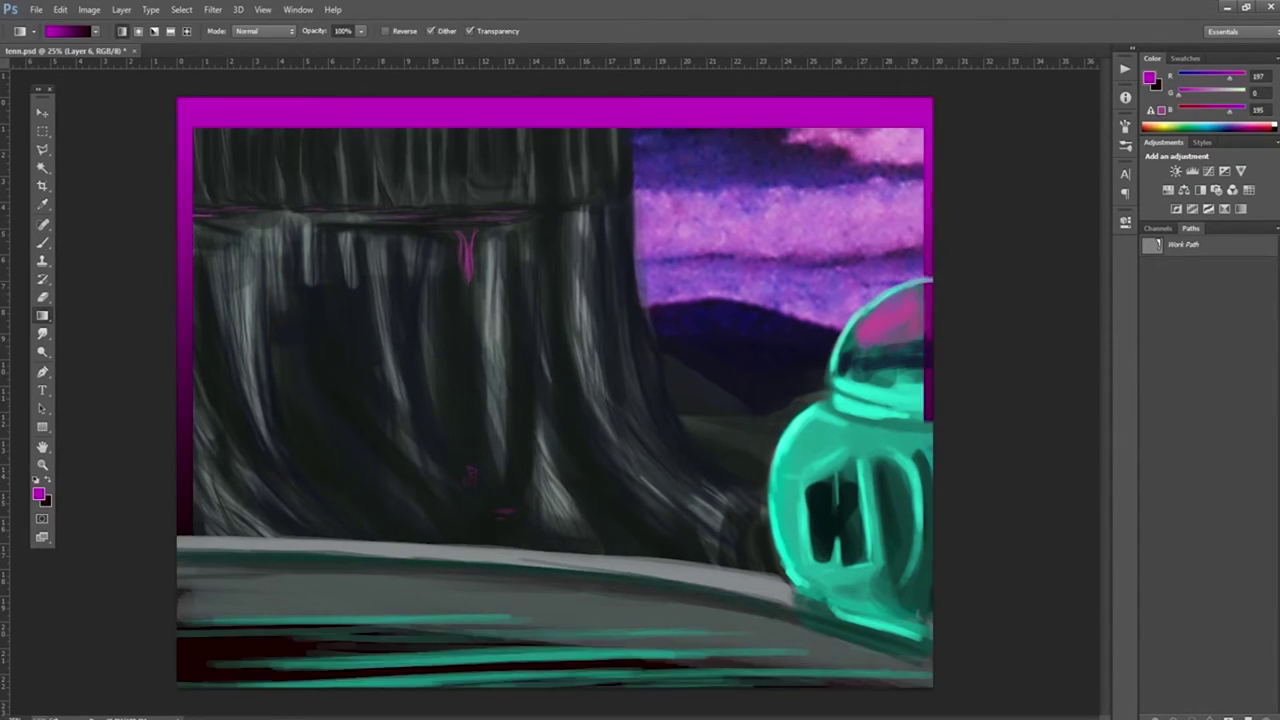
{"action": "key", "text": "b"}
{"action": "left_click", "coordinate": [930, 379], "text": "alt"}
{"action": "left_click_drag", "start_coordinate": [860, 384], "coordinate": [930, 392]}
{"action": "left_click", "coordinate": [900, 318], "text": "alt"}
{"action": "left_click", "coordinate": [760, 340], "text": "alt"}
{"action": "left_click", "coordinate": [722, 492], "text": "alt"}
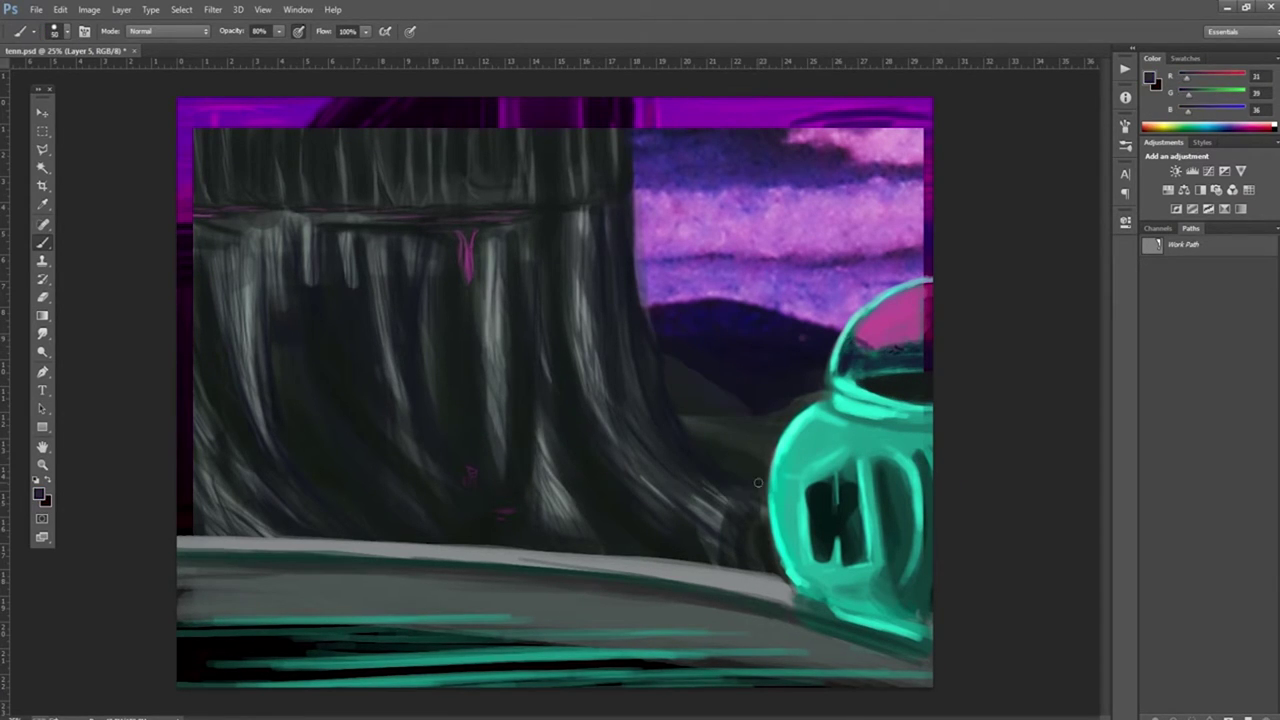
Step: Paint over the dark ground beside the mug and strengthen the magenta streaks along the trunk's seam
{"action": "left_click", "coordinate": [755, 418], "text": "alt"}
{"action": "left_click", "coordinate": [467, 240], "text": "alt"}
{"action": "left_click_drag", "start_coordinate": [500, 216], "coordinate": [360, 208]}
{"action": "left_click", "coordinate": [651, 176], "text": "alt"}
Step: Add a soft turquoise glow with a white core at the left end of the black foreground strip
{"action": "left_click", "coordinate": [39, 492]}
{"action": "left_click", "coordinate": [1014, 368]}
{"action": "left_click", "coordinate": [55, 31]}
{"action": "left_click", "coordinate": [230, 660]}
{"action": "left_click", "coordinate": [39, 492]}
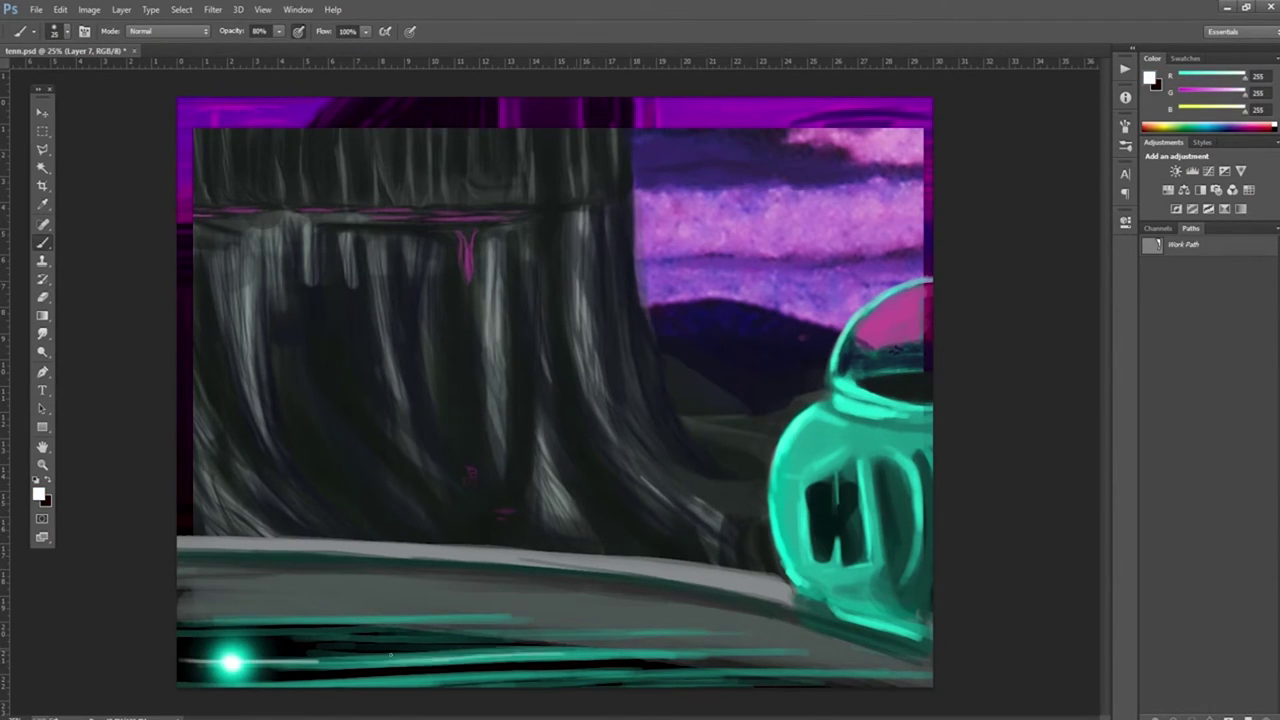
Step: Add white highlights and glowing spots to the magenta seam and the drip below it
{"action": "left_click", "coordinate": [467, 216], "text": "alt"}
{"action": "mouse_move", "coordinate": [522, 212]}
{"action": "left_mouse_down"}
{"action": "mouse_move", "coordinate": [467, 216]}
{"action": "mouse_move", "coordinate": [466, 262]}
{"action": "left_mouse_up"}
{"action": "left_click", "coordinate": [466, 261]}
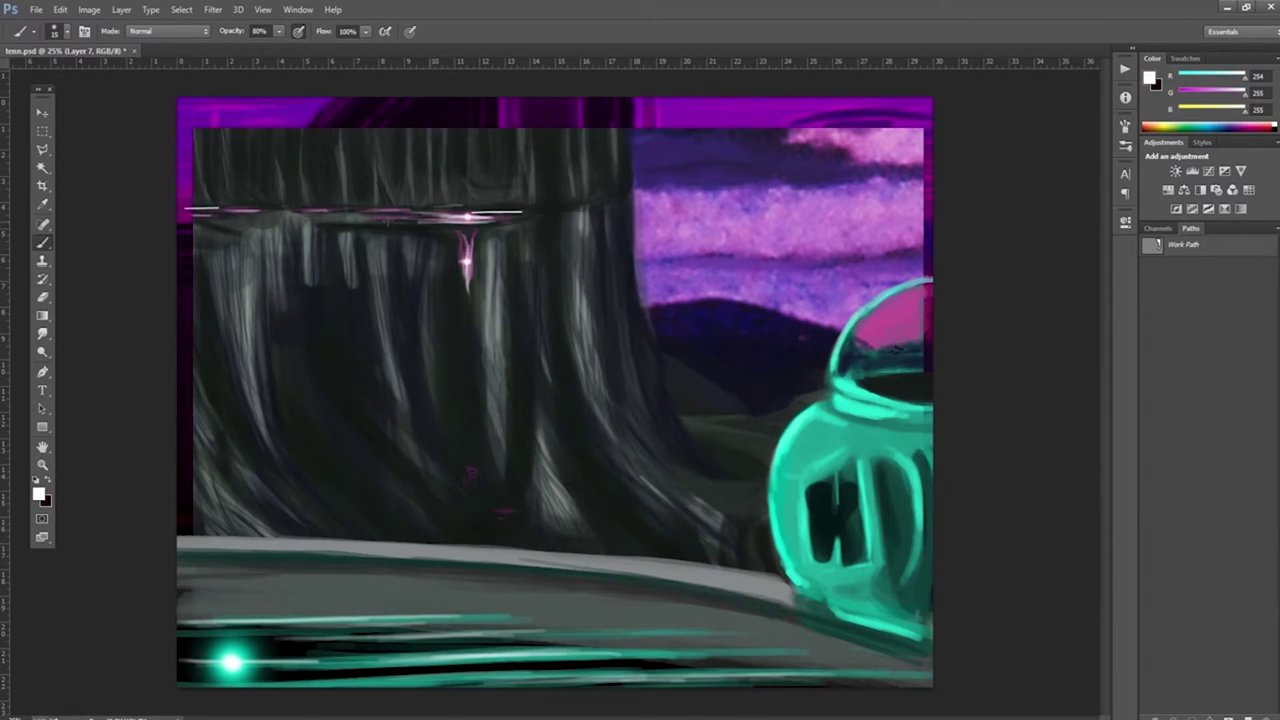
Step: Shade the mug's body dark, leaving a turquoise outline around its window panel, and continue the dark tone along the ledge
{"action": "left_click", "coordinate": [830, 510], "text": "alt"}
{"action": "left_click_drag", "start_coordinate": [880, 465], "coordinate": [905, 585]}
{"action": "mouse_move", "coordinate": [785, 470]}
{"action": "left_mouse_down"}
{"action": "mouse_move", "coordinate": [925, 430]}
{"action": "mouse_move", "coordinate": [785, 560]}
{"action": "mouse_move", "coordinate": [900, 610]}
{"action": "left_mouse_up"}
{"action": "left_click_drag", "start_coordinate": [928, 585], "coordinate": [928, 480]}
{"action": "mouse_move", "coordinate": [930, 650]}
{"action": "left_mouse_down"}
{"action": "mouse_move", "coordinate": [470, 565]}
{"action": "mouse_move", "coordinate": [180, 548]}
{"action": "left_mouse_up"}
Step: Paint dark and grey streaks across the foreground ledge and sketch a small turquoise shape near its right end
{"action": "left_click", "coordinate": [900, 680], "text": "alt"}
{"action": "left_click_drag", "start_coordinate": [744, 632], "coordinate": [552, 614]}
{"action": "left_click_drag", "start_coordinate": [428, 598], "coordinate": [175, 596]}
{"action": "left_click_drag", "start_coordinate": [540, 604], "coordinate": [432, 600]}
{"action": "left_click_drag", "start_coordinate": [546, 582], "coordinate": [194, 584]}
{"action": "left_click", "coordinate": [740, 656], "text": "alt"}
{"action": "mouse_move", "coordinate": [742, 656]}
{"action": "left_mouse_down"}
{"action": "mouse_move", "coordinate": [896, 665]}
{"action": "mouse_move", "coordinate": [757, 600]}
{"action": "mouse_move", "coordinate": [427, 567]}
{"action": "mouse_move", "coordinate": [301, 580]}
{"action": "mouse_move", "coordinate": [770, 612]}
{"action": "left_mouse_up"}
{"action": "left_click", "coordinate": [752, 680], "text": "alt"}
{"action": "left_click_drag", "start_coordinate": [830, 680], "coordinate": [930, 600]}
Step: Recolour the ledge's light upper edge turquoise from the mug to the left side of the canvas
{"action": "key", "text": "i"}
{"action": "left_click", "coordinate": [593, 571]}
{"action": "key", "text": "b"}
{"action": "left_click", "coordinate": [795, 575], "text": "alt"}
{"action": "left_click_drag", "start_coordinate": [790, 565], "coordinate": [180, 545]}
{"action": "left_click", "coordinate": [240, 668], "text": "alt"}
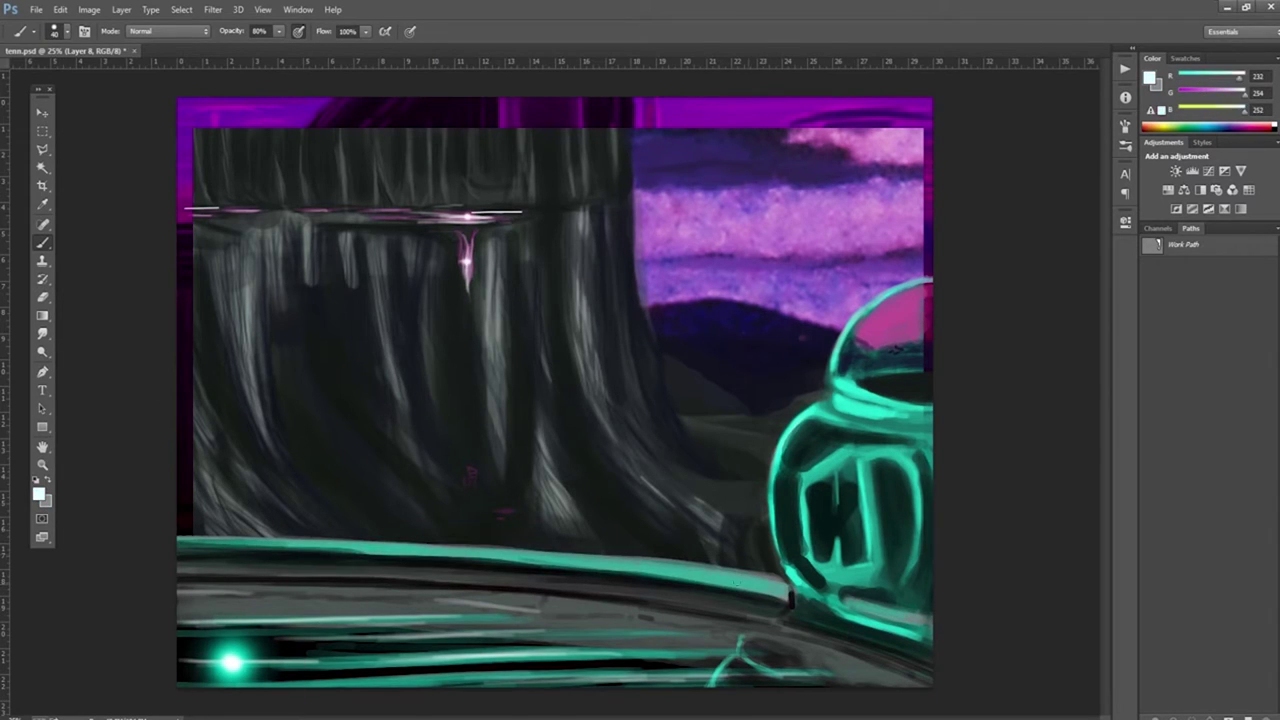
Step: Add white sparkles and glowing lights to the mug's rim and dome opening, and darken its window panel
{"action": "left_click", "coordinate": [240, 668], "text": "alt"}
{"action": "left_click", "coordinate": [786, 522]}
{"action": "key", "text": "bracketright"}
{"action": "left_click", "coordinate": [913, 388]}
{"action": "left_click", "coordinate": [877, 389]}
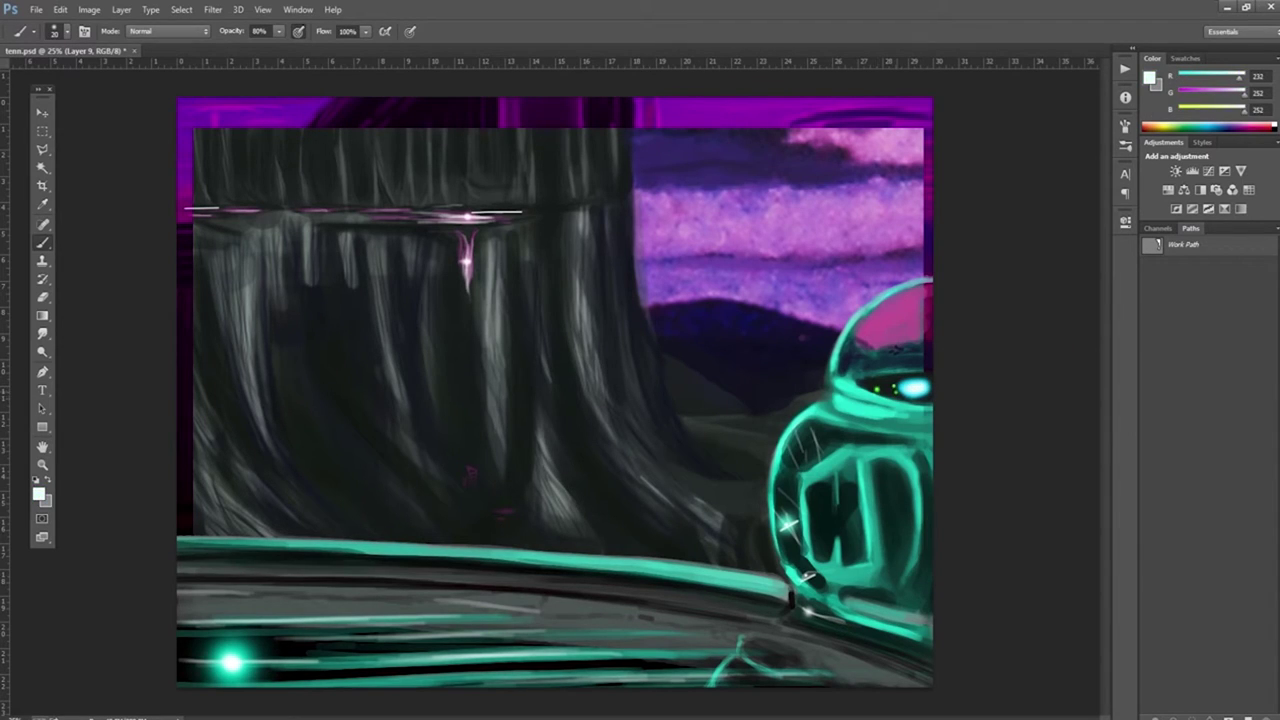
{"action": "left_click", "coordinate": [880, 470], "text": "alt"}
{"action": "mouse_move", "coordinate": [855, 465]}
{"action": "left_mouse_down"}
{"action": "mouse_move", "coordinate": [853, 572]}
{"action": "mouse_move", "coordinate": [920, 630]}
{"action": "left_mouse_up"}
Step: Cover the foreground ledge with dark turquoise strokes and add a near-white highlight along its upper edge
{"action": "key", "text": "bracketright"}
{"action": "key", "text": "bracketright"}
{"action": "left_click_drag", "start_coordinate": [690, 620], "coordinate": [236, 598]}
{"action": "left_click_drag", "start_coordinate": [304, 620], "coordinate": [760, 580]}
{"action": "left_click_drag", "start_coordinate": [320, 575], "coordinate": [590, 586]}
{"action": "left_click", "coordinate": [230, 660], "text": "alt"}
{"action": "left_click_drag", "start_coordinate": [180, 540], "coordinate": [790, 580]}
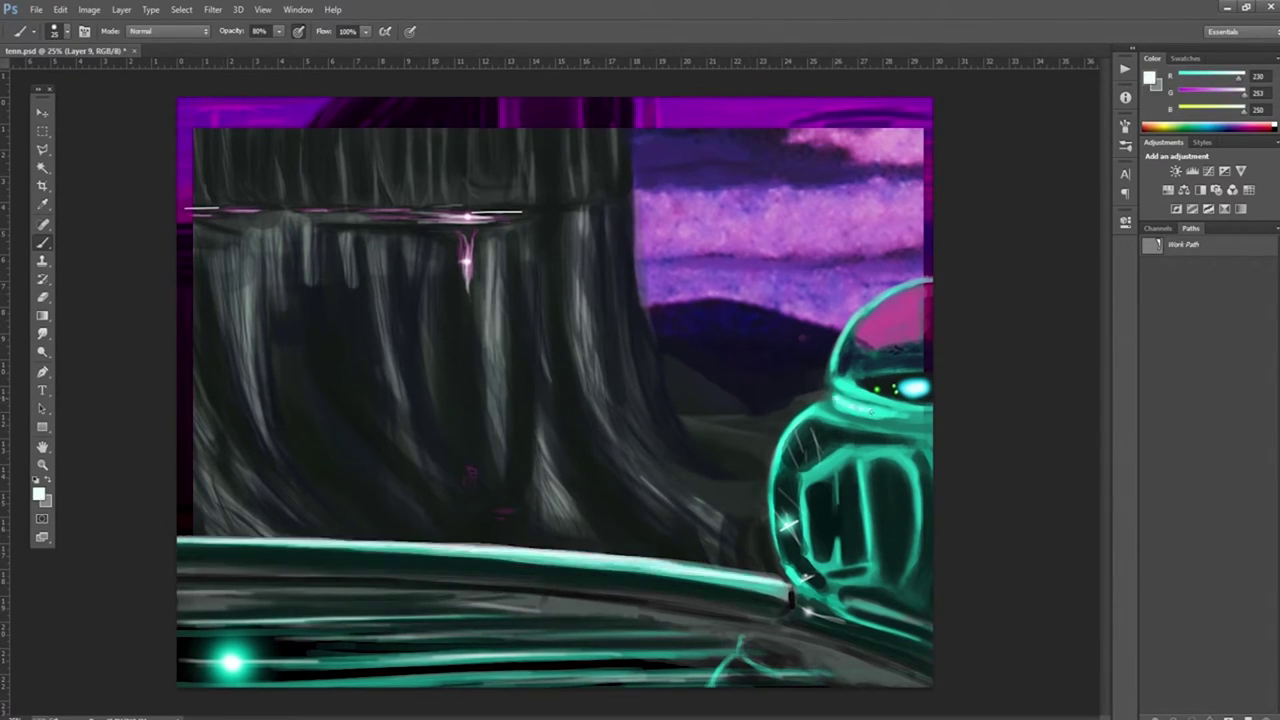
Step: Add short white highlight strokes across the mug's left rim
{"action": "left_click", "coordinate": [39, 494]}
{"action": "left_click", "coordinate": [997, 366]}
{"action": "left_click_drag", "start_coordinate": [850, 420], "coordinate": [785, 470]}
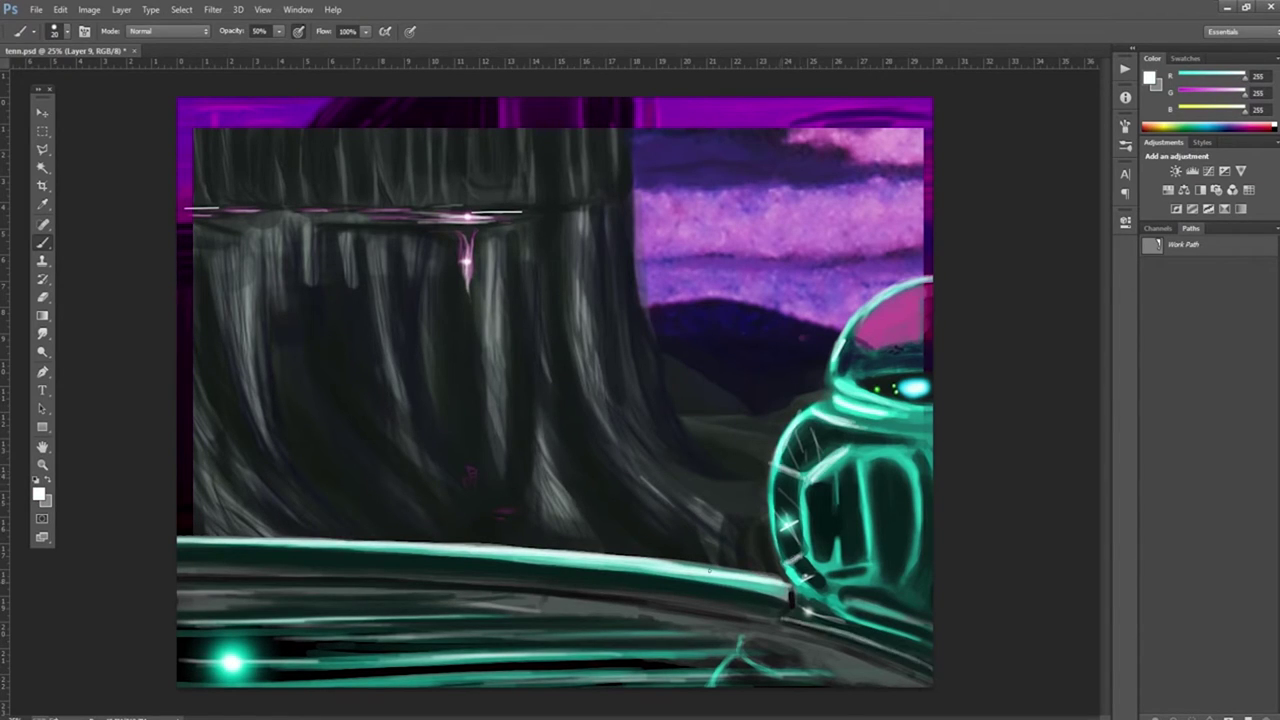
Step: Paint glowing pink spots and thin magenta vertical lines down the trunk below the drip
{"action": "left_click", "coordinate": [466, 262], "text": "alt"}
{"action": "left_click", "coordinate": [464, 308]}
{"action": "left_click", "coordinate": [463, 392]}
{"action": "left_click", "coordinate": [55, 31]}
{"action": "key", "text": "Return"}
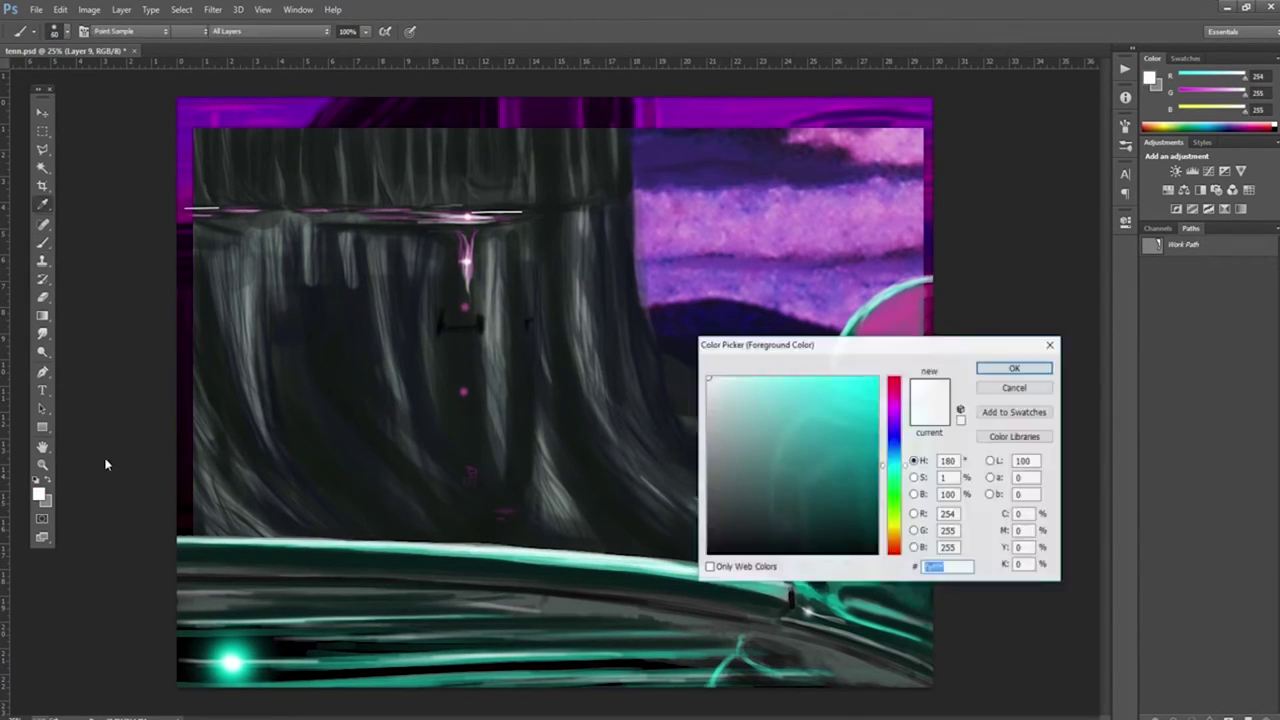
{"action": "left_click", "coordinate": [466, 262], "text": "alt"}
{"action": "left_click_drag", "start_coordinate": [442, 236], "coordinate": [450, 302]}
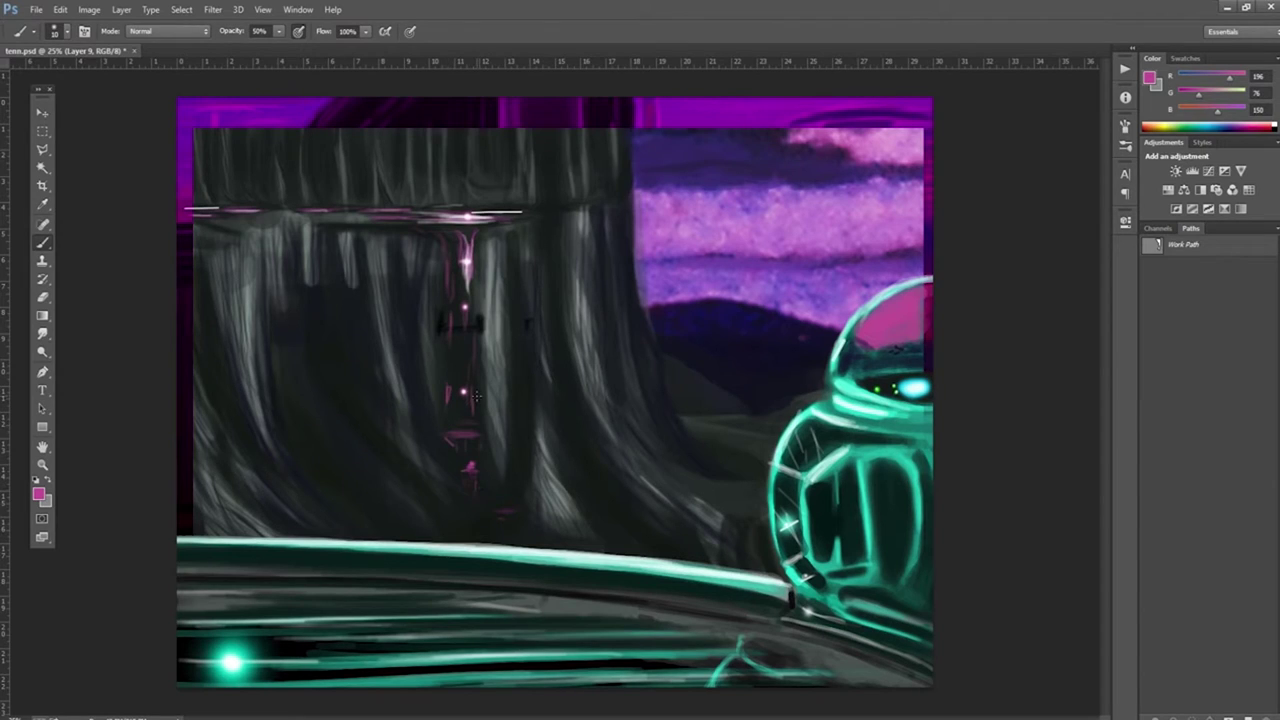
Step: Paint small magenta marks on dark ledges in the trunk's centre and left recesses
{"action": "key", "text": "3"}
{"action": "left_click", "coordinate": [456, 322], "text": "alt"}
{"action": "left_click", "coordinate": [462, 324], "text": "alt"}
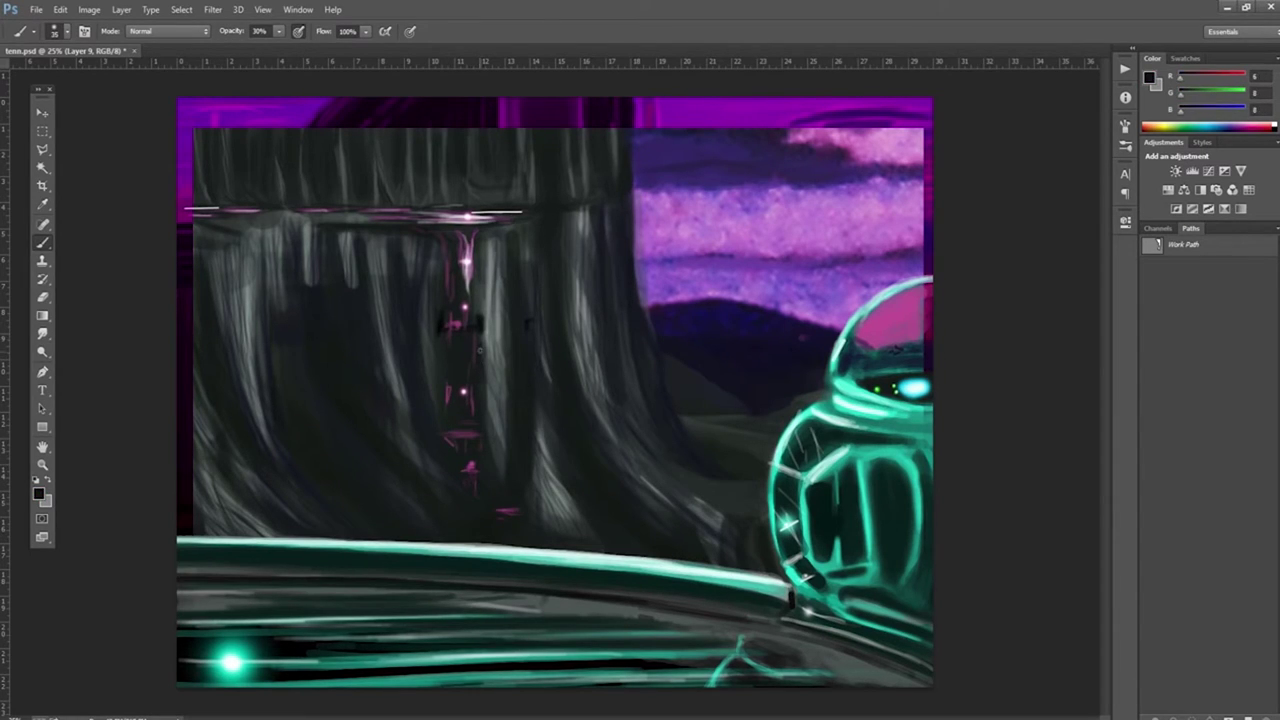
{"action": "left_click", "coordinate": [456, 322], "text": "alt"}
{"action": "left_click", "coordinate": [318, 323]}
{"action": "left_click", "coordinate": [277, 320], "text": "alt"}
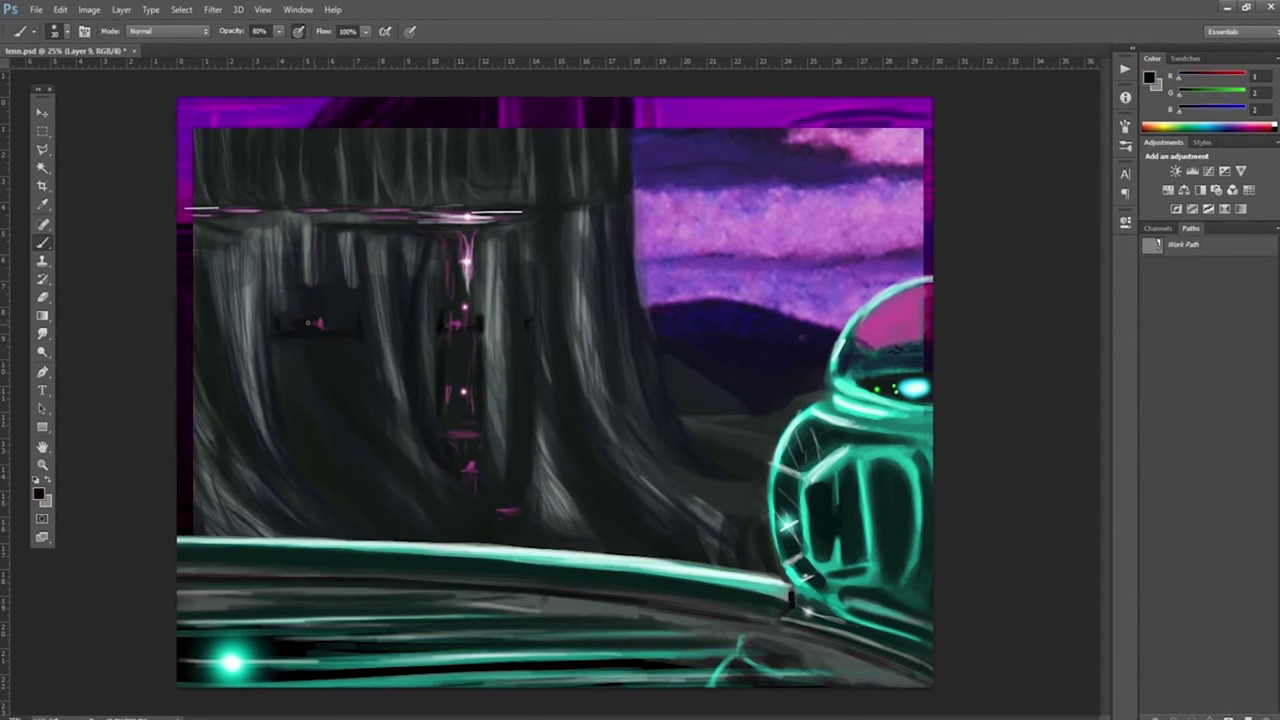
Step: Deepen the dark grain between the bark ridges around the trunk's left recess
{"action": "left_click_drag", "start_coordinate": [202, 337], "coordinate": [280, 470]}
{"action": "left_click_drag", "start_coordinate": [310, 372], "coordinate": [430, 500]}
{"action": "left_click_drag", "start_coordinate": [335, 236], "coordinate": [360, 320]}
{"action": "left_click", "coordinate": [343, 218], "text": "alt"}
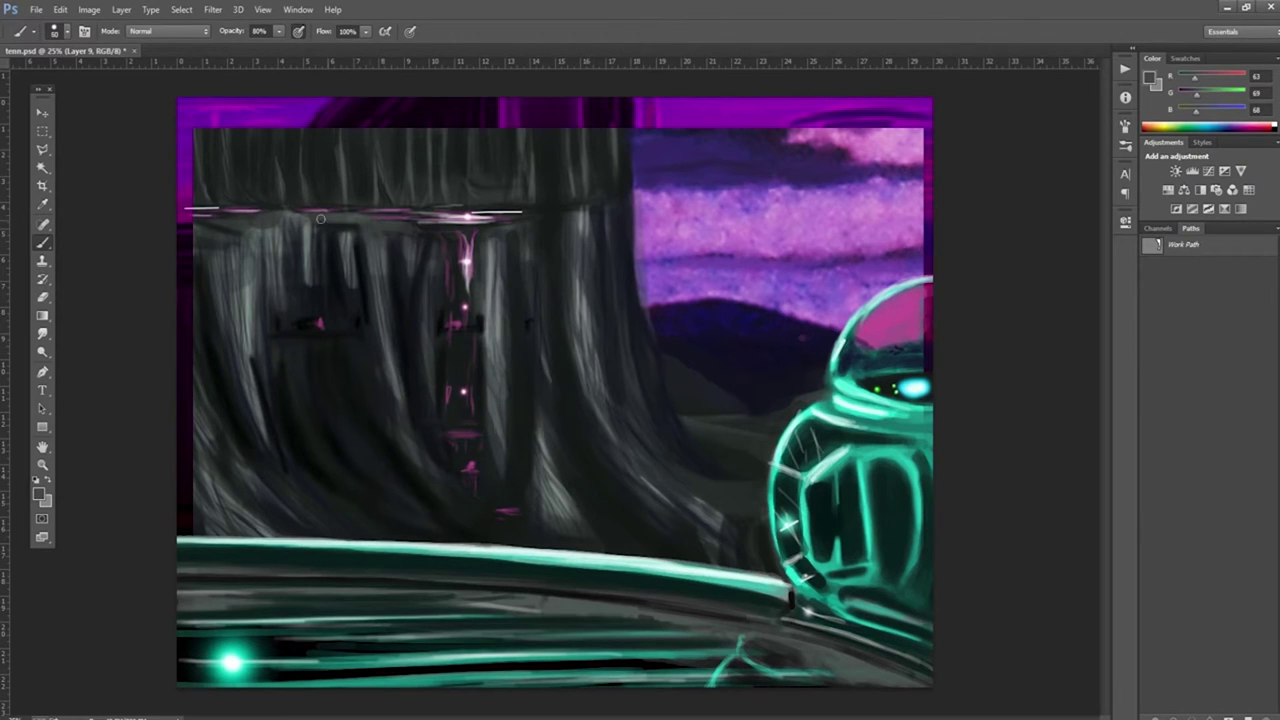
Step: Extend the bark below the seam to the canvas's left edge with grey tones and dark grain lines
{"action": "left_click_drag", "start_coordinate": [210, 323], "coordinate": [195, 470]}
{"action": "mouse_move", "coordinate": [190, 245]}
{"action": "left_mouse_down"}
{"action": "mouse_move", "coordinate": [195, 530]}
{"action": "mouse_move", "coordinate": [285, 215]}
{"action": "left_mouse_up"}
{"action": "left_click", "coordinate": [186, 222], "text": "alt"}
{"action": "left_click", "coordinate": [188, 250], "text": "alt"}
{"action": "left_click_drag", "start_coordinate": [190, 256], "coordinate": [203, 494]}
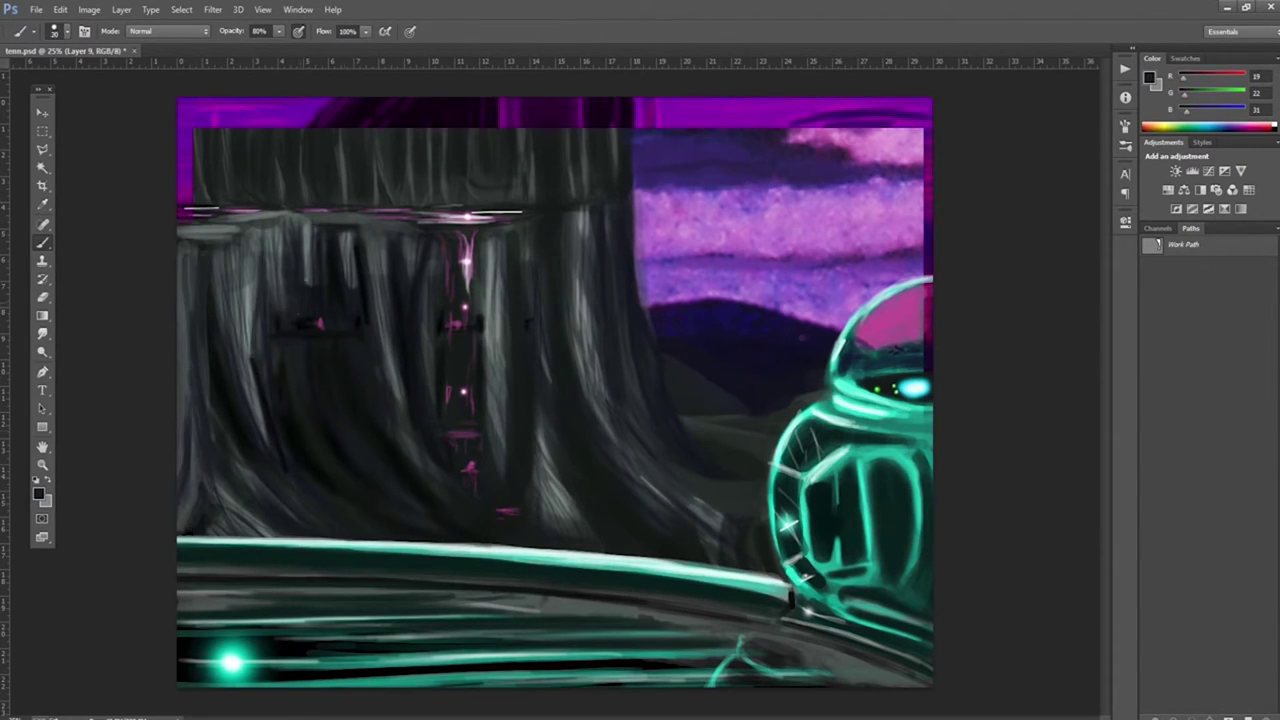
{"action": "left_click_drag", "start_coordinate": [237, 250], "coordinate": [240, 335]}
Step: Deepen the mug's window panel and the shadow under the ledge's bright edge with near-black strokes
{"action": "left_click", "coordinate": [890, 365], "text": "alt"}
{"action": "mouse_move", "coordinate": [830, 405]}
{"action": "left_mouse_down"}
{"action": "mouse_move", "coordinate": [932, 398]}
{"action": "mouse_move", "coordinate": [932, 428]}
{"action": "mouse_move", "coordinate": [860, 550]}
{"action": "left_mouse_up"}
{"action": "left_click_drag", "start_coordinate": [848, 465], "coordinate": [930, 610]}
{"action": "left_click_drag", "start_coordinate": [930, 610], "coordinate": [780, 660]}
{"action": "left_click_drag", "start_coordinate": [760, 598], "coordinate": [180, 566]}
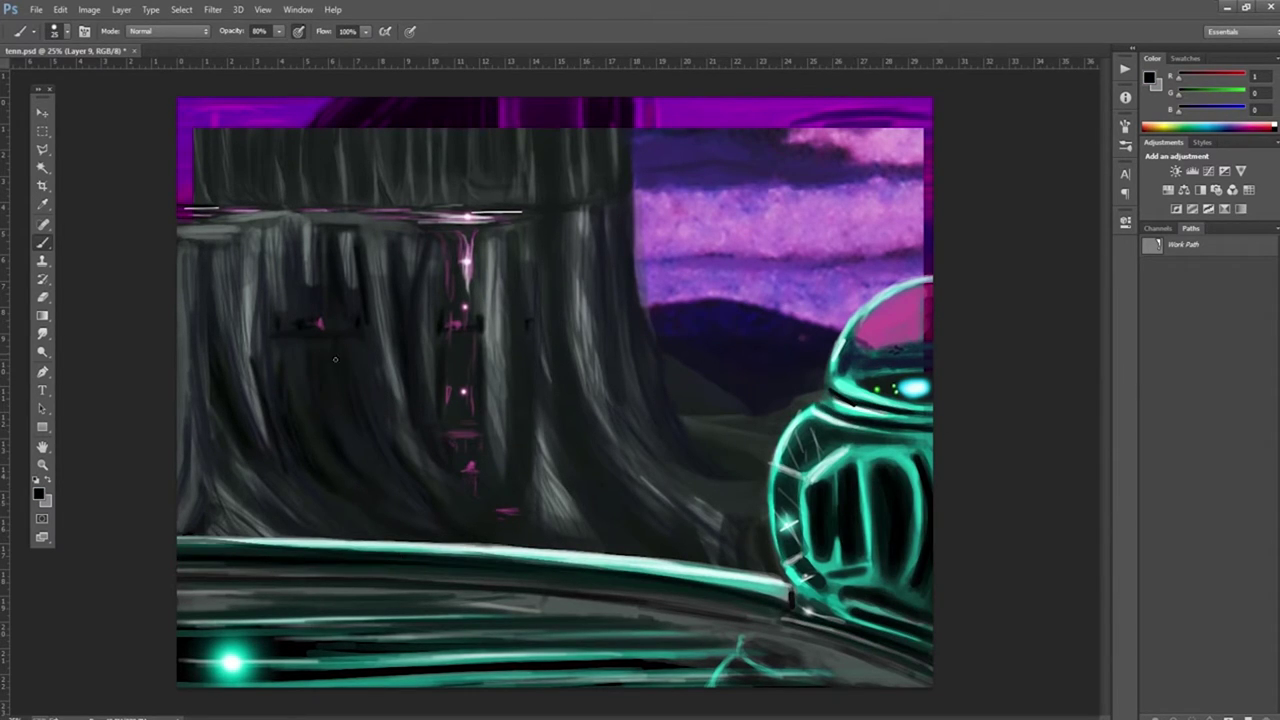
Step: Blend the right root's end into the dark ground and paint a soft magenta glow over the trunk's lower cascade
{"action": "mouse_move", "coordinate": [685, 500]}
{"action": "left_mouse_down"}
{"action": "mouse_move", "coordinate": [745, 532]}
{"action": "mouse_move", "coordinate": [762, 570]}
{"action": "left_mouse_up"}
{"action": "key", "text": "x"}
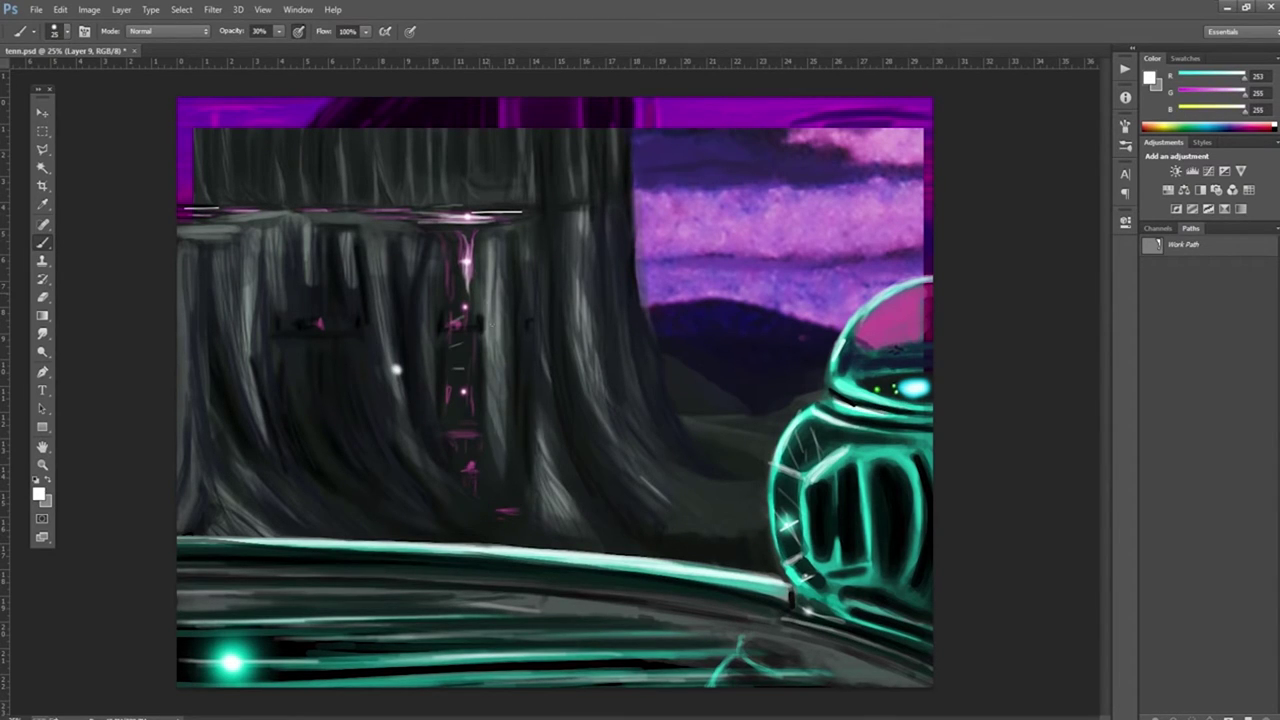
{"action": "right_click", "coordinate": [720, 360], "text": "alt+shift"}
{"action": "key", "text": "1"}
{"action": "mouse_move", "coordinate": [465, 426]}
{"action": "left_mouse_down"}
{"action": "mouse_move", "coordinate": [417, 423]}
{"action": "mouse_move", "coordinate": [462, 405]}
{"action": "left_mouse_up"}
{"action": "right_click", "coordinate": [462, 405], "text": "alt+shift"}
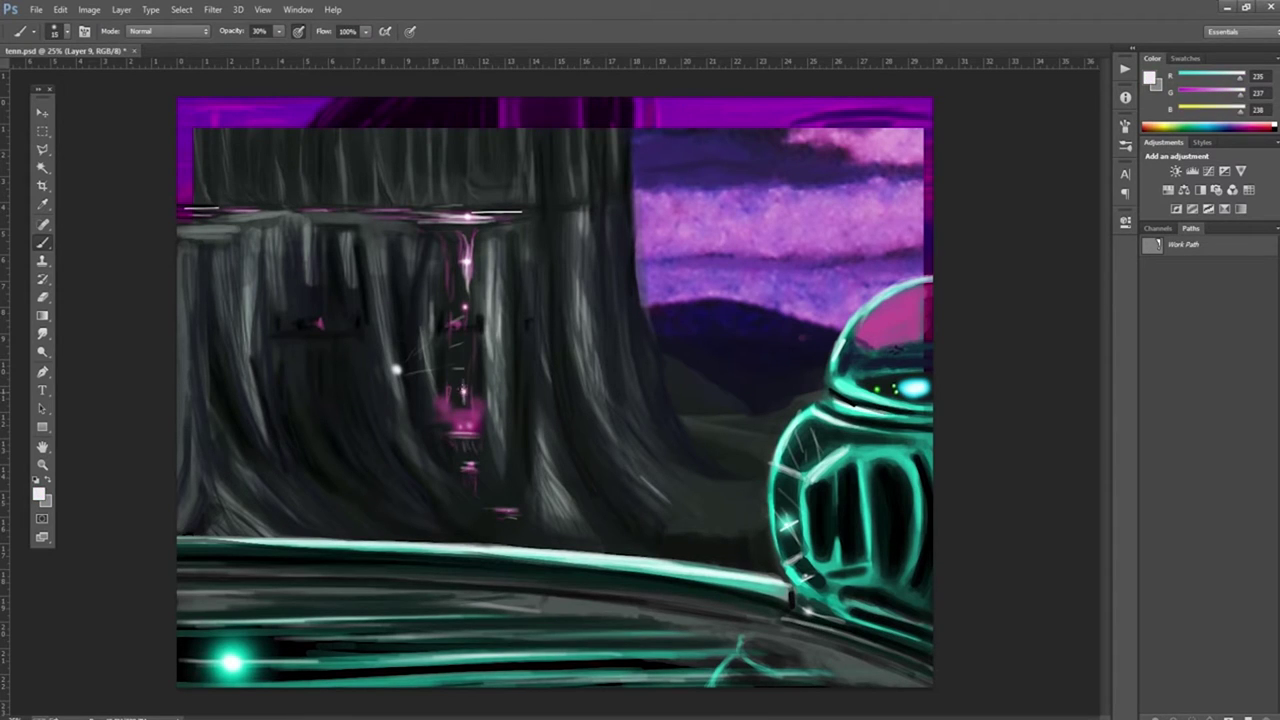
Step: Paint purple tints between the turquoise streaks of the foreground strip at 80% opacity
{"action": "key", "text": "8"}
{"action": "left_click", "coordinate": [361, 304], "text": "alt"}
{"action": "key", "text": "bracketleft"}
{"action": "key", "text": "bracketleft"}
{"action": "key", "text": "bracketleft"}
{"action": "key", "text": "bracketleft"}
{"action": "key", "text": "bracketleft"}
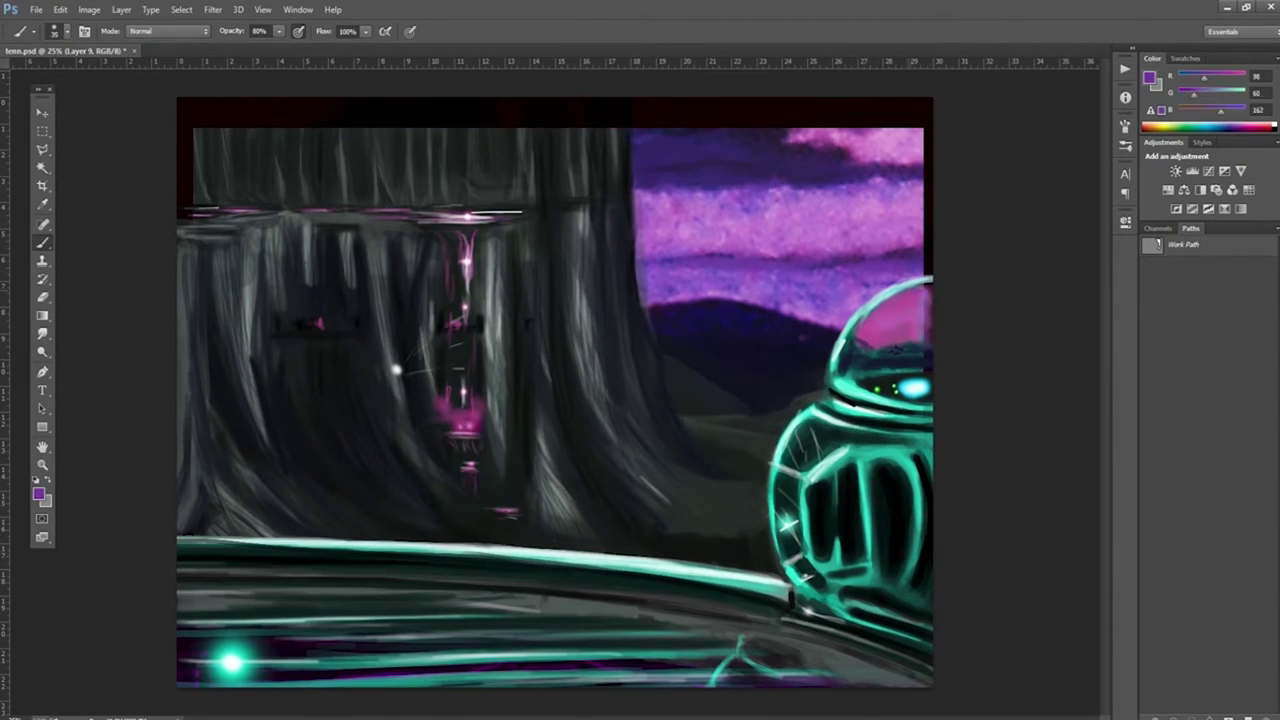
Step: Extend the trunk's right section in dark grey to the canvas top and add light edges, grain and a white spot
{"action": "left_click", "coordinate": [881, 348], "text": "alt"}
{"action": "left_click_drag", "start_coordinate": [637, 174], "coordinate": [638, 262]}
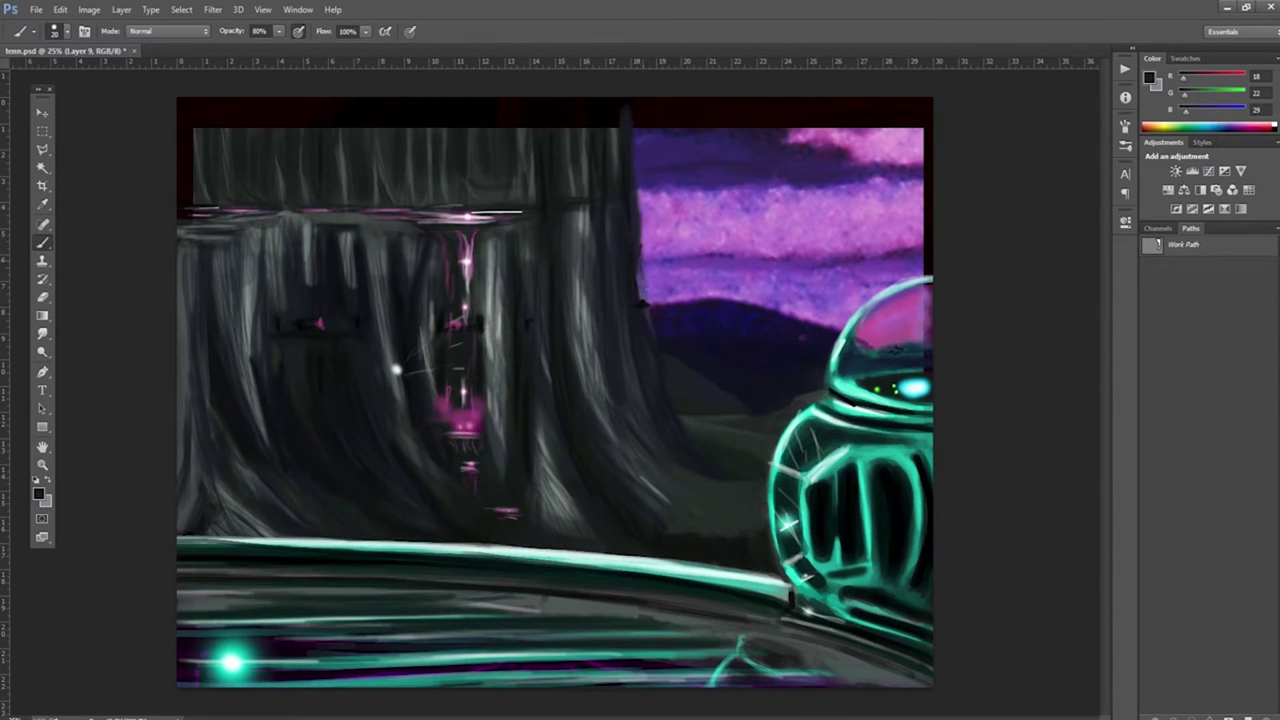
{"action": "left_click", "coordinate": [200, 228], "text": "alt"}
{"action": "mouse_move", "coordinate": [556, 225]}
{"action": "left_mouse_down"}
{"action": "mouse_move", "coordinate": [535, 127]}
{"action": "mouse_move", "coordinate": [555, 94]}
{"action": "mouse_move", "coordinate": [610, 111]}
{"action": "left_mouse_up"}
{"action": "left_click", "coordinate": [533, 150], "text": "alt"}
{"action": "left_click_drag", "start_coordinate": [530, 100], "coordinate": [535, 250]}
{"action": "left_click_drag", "start_coordinate": [572, 100], "coordinate": [604, 145]}
{"action": "left_click", "coordinate": [548, 366]}
{"action": "mouse_move", "coordinate": [583, 290]}
{"action": "left_mouse_down"}
{"action": "mouse_move", "coordinate": [583, 366]}
{"action": "mouse_move", "coordinate": [522, 392]}
{"action": "left_mouse_up"}
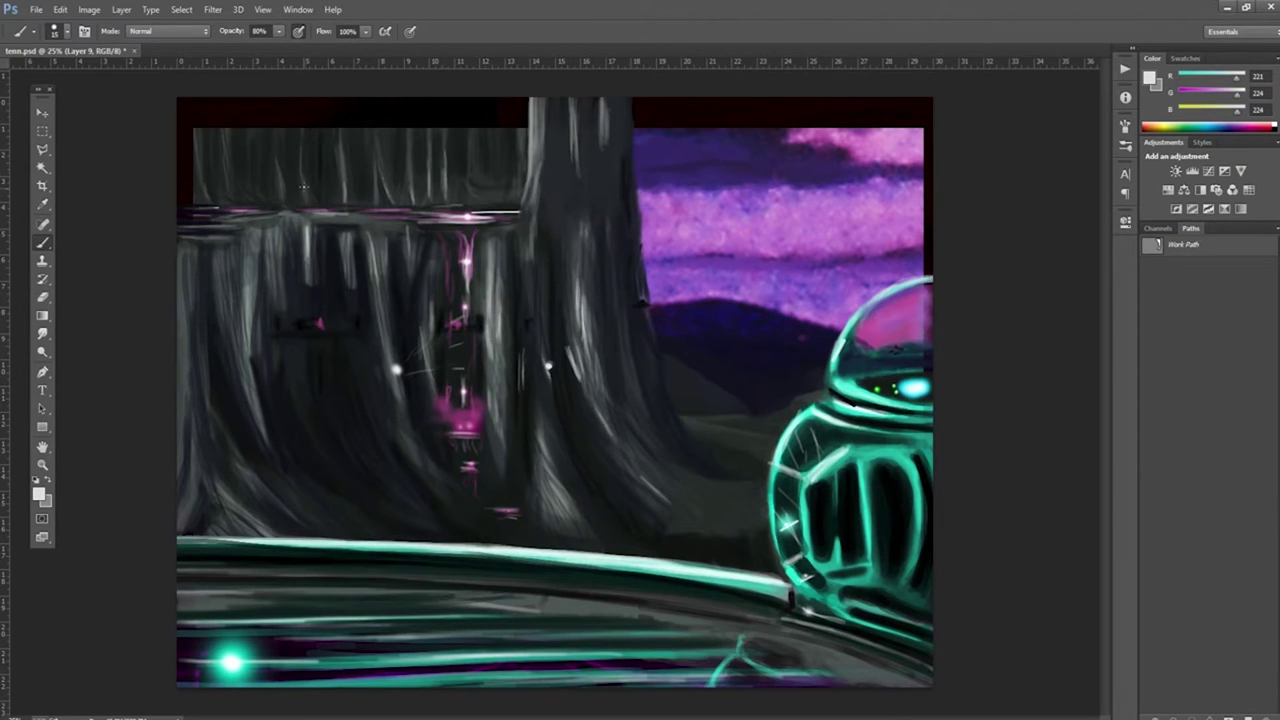
Step: Add white glints along the trunk's seam and thin white strands in the magenta cascade
{"action": "left_click_drag", "start_coordinate": [180, 212], "coordinate": [490, 209]}
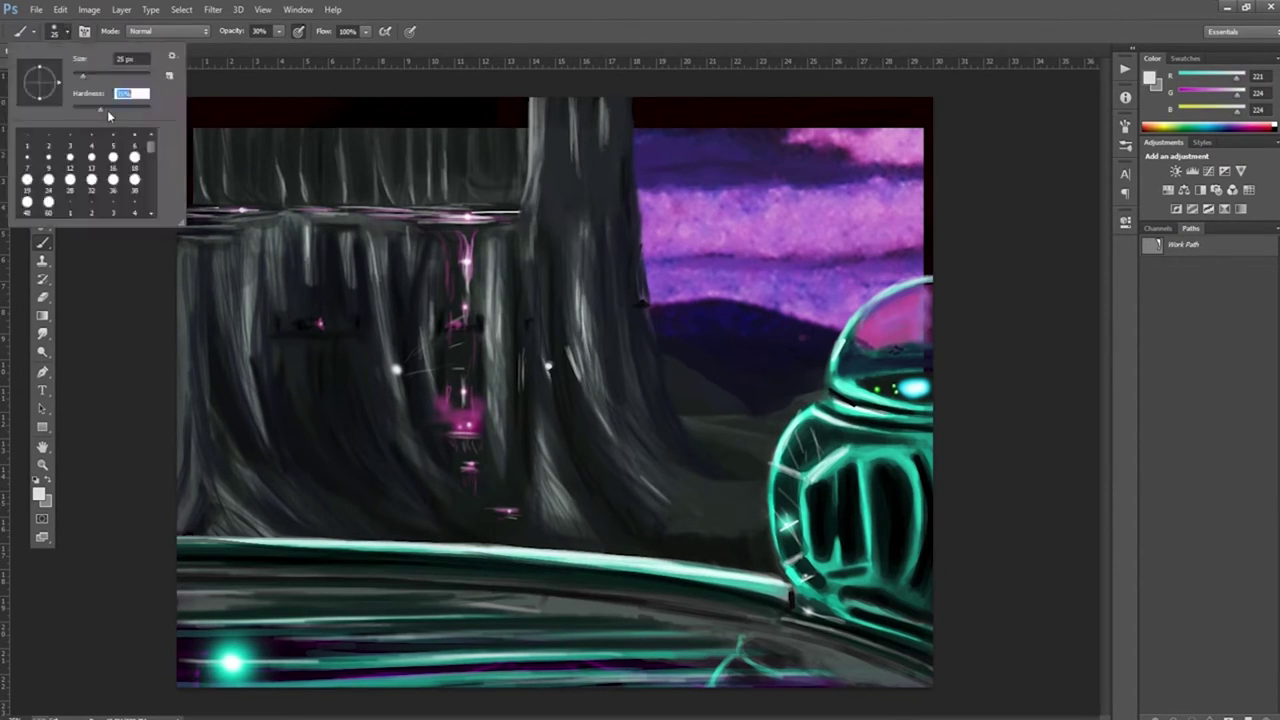
{"action": "left_click", "coordinate": [397, 370], "text": "alt"}
{"action": "left_click_drag", "start_coordinate": [448, 288], "coordinate": [448, 312]}
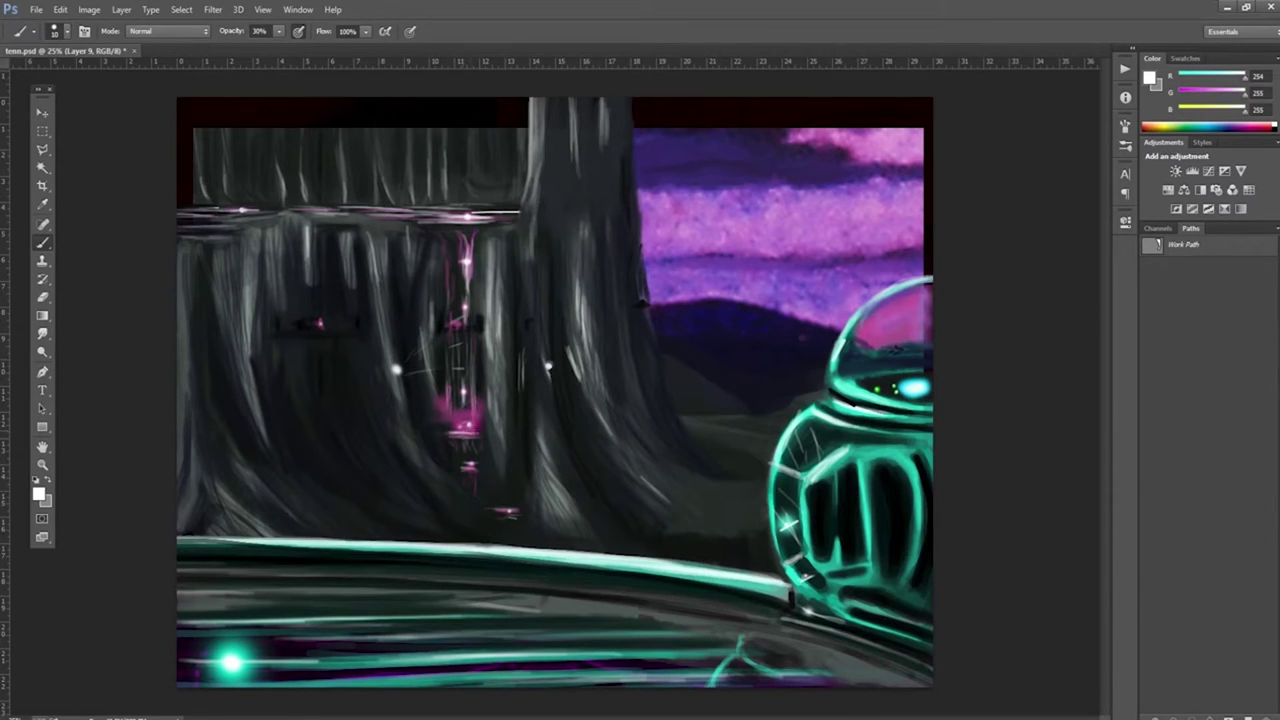
Step: Shade the trunk's bark with soft dark tones at 30% opacity
{"action": "left_click", "coordinate": [690, 541], "text": "alt"}
{"action": "key", "text": "bracketleft"}
{"action": "left_click_drag", "start_coordinate": [268, 230], "coordinate": [268, 305]}
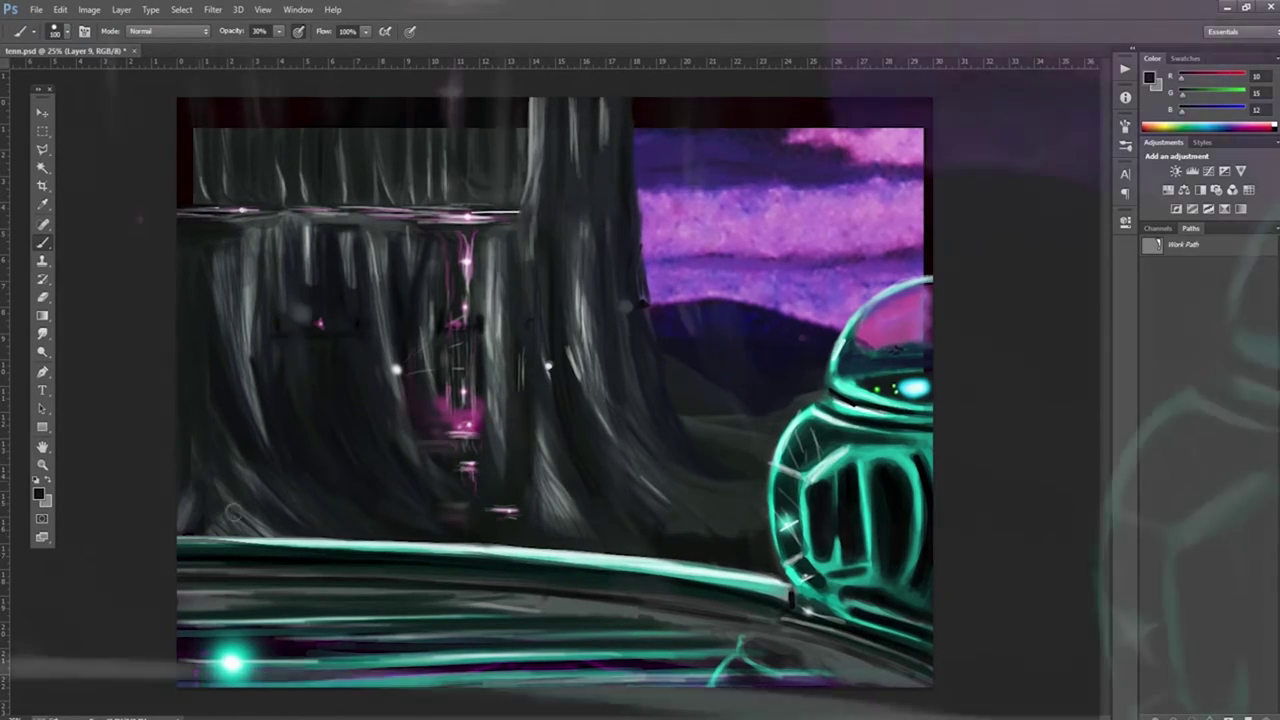
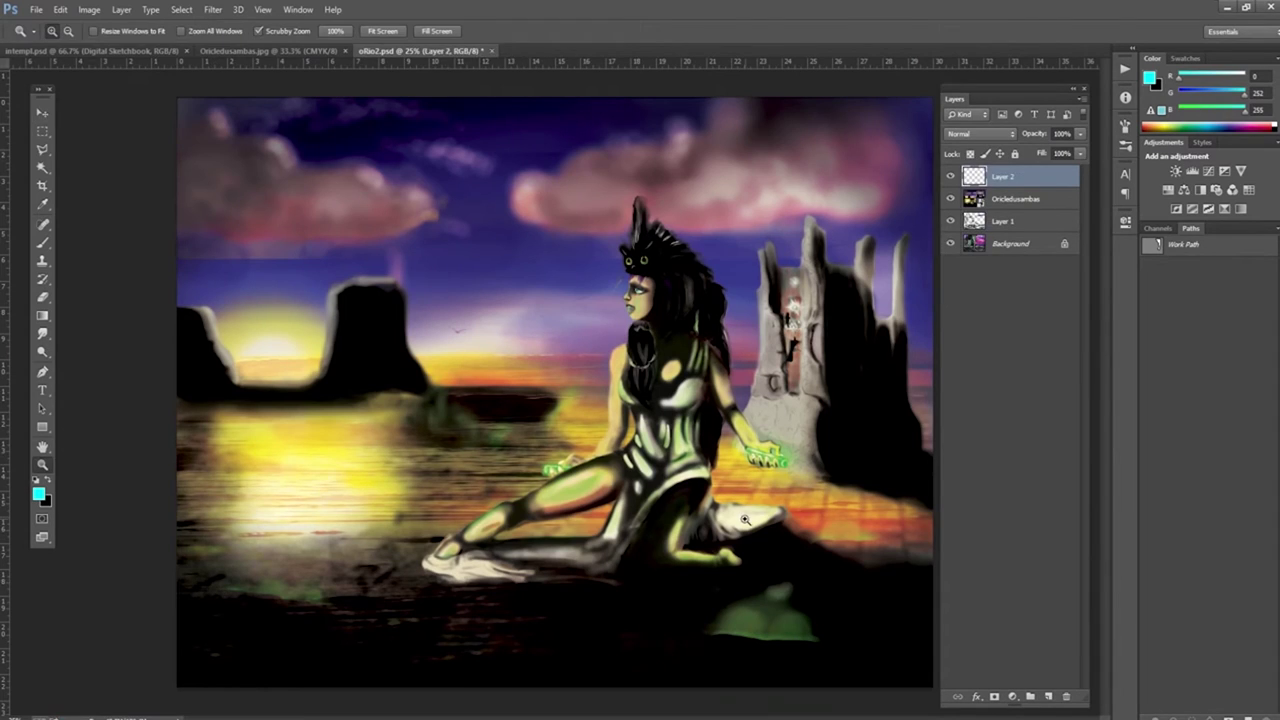
Step: Smooth the woman's face, neck and bare shoulder with sampled skin tones at 70% opacity
{"action": "key", "text": "ctrl+plus"}
{"action": "key", "text": "ctrl+plus"}
{"action": "key", "text": "ctrl+plus"}
{"action": "key", "text": "ctrl+plus"}
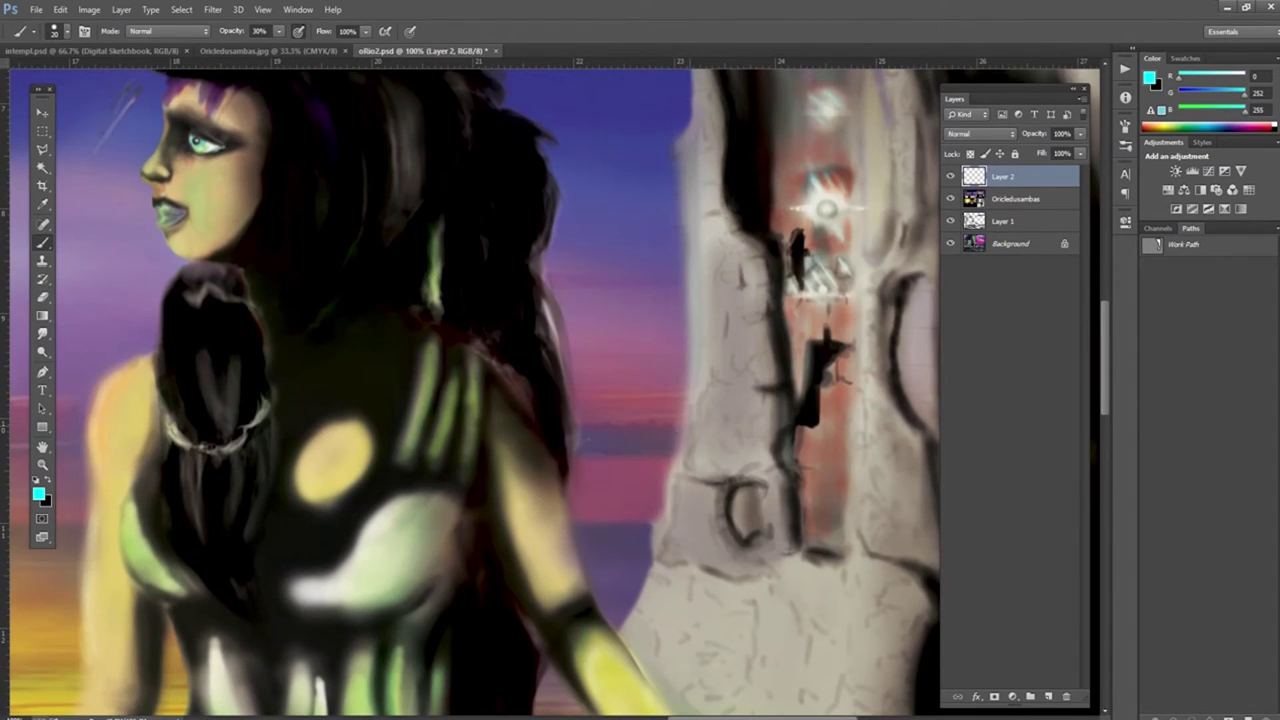
{"action": "key", "text": "b"}
{"action": "left_click", "coordinate": [686, 300], "text": "alt"}
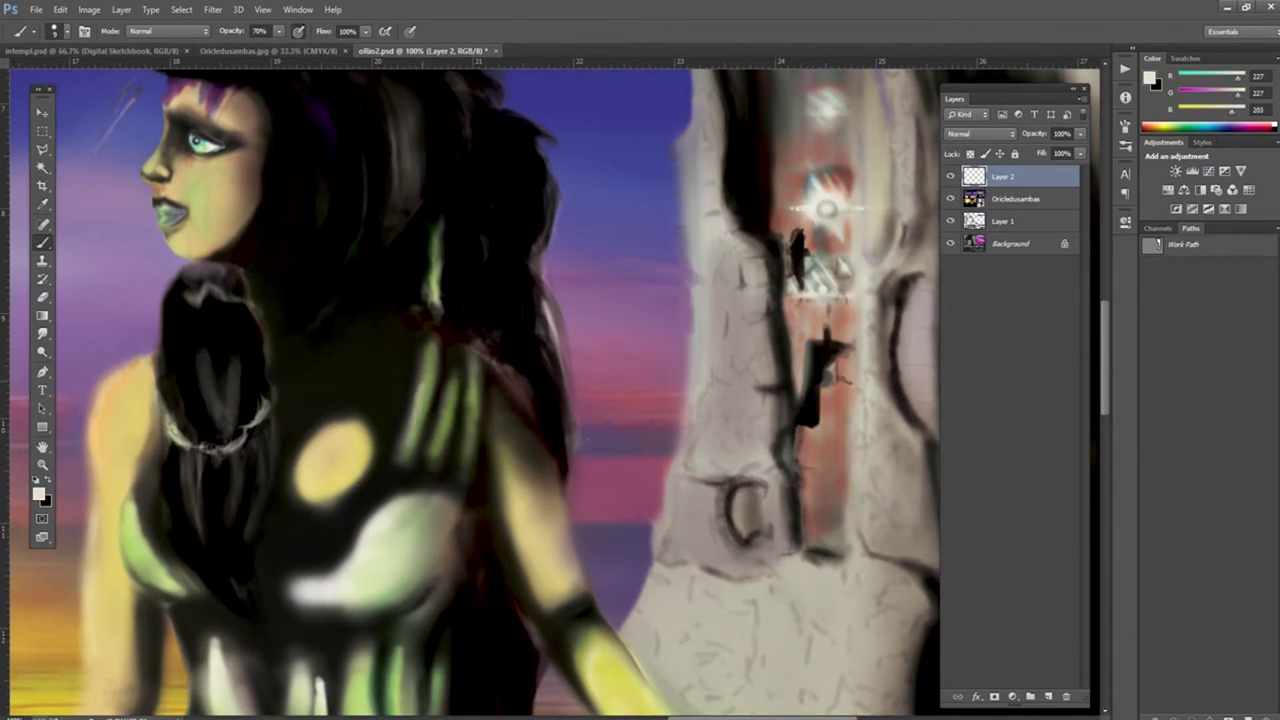
{"action": "left_click", "coordinate": [196, 229], "text": "alt"}
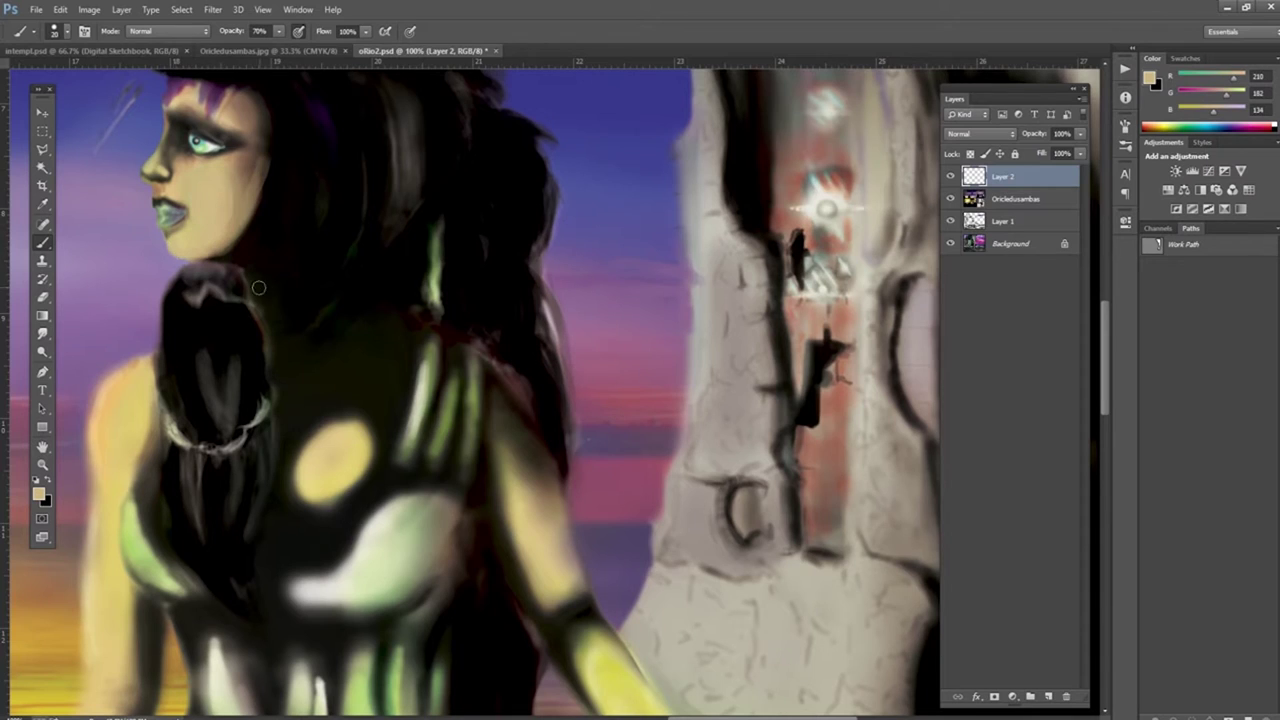
{"action": "left_click_drag", "start_coordinate": [256, 280], "coordinate": [258, 315]}
{"action": "left_click_drag", "start_coordinate": [312, 345], "coordinate": [340, 336]}
{"action": "left_click_drag", "start_coordinate": [164, 82], "coordinate": [162, 120]}
{"action": "left_click", "coordinate": [120, 400], "text": "alt"}
{"action": "right_click", "coordinate": [132, 390]}
{"action": "mouse_move", "coordinate": [112, 360]}
{"action": "left_mouse_down"}
{"action": "mouse_move", "coordinate": [130, 450]}
{"action": "mouse_move", "coordinate": [106, 600]}
{"action": "left_mouse_up"}
Step: Brighten the glossy stripes and highlights on the woman's chest with off-white strokes, and retouch the yellow skin opening
{"action": "left_click", "coordinate": [528, 426], "text": "alt"}
{"action": "left_click_drag", "start_coordinate": [470, 352], "coordinate": [470, 436]}
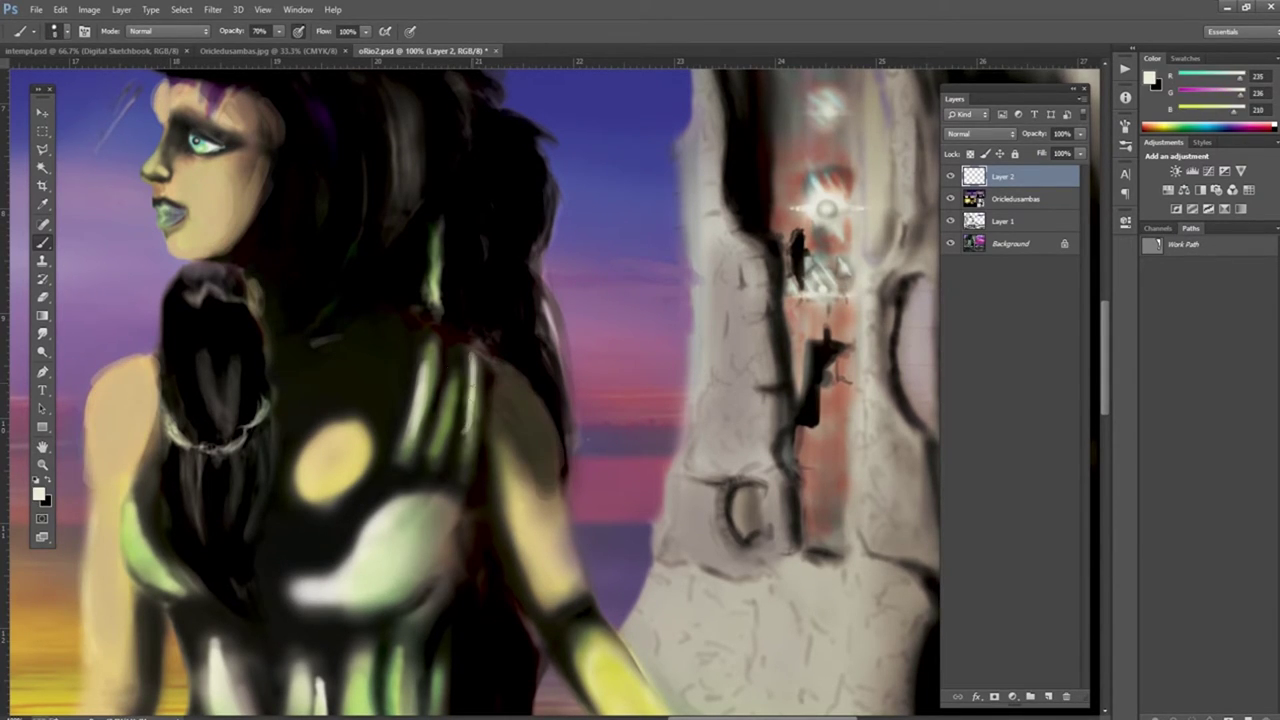
{"action": "left_click_drag", "start_coordinate": [446, 392], "coordinate": [446, 446]}
{"action": "left_click_drag", "start_coordinate": [418, 350], "coordinate": [418, 460]}
{"action": "left_click_drag", "start_coordinate": [444, 390], "coordinate": [444, 450]}
{"action": "left_click_drag", "start_coordinate": [410, 410], "coordinate": [410, 460]}
{"action": "left_click_drag", "start_coordinate": [320, 480], "coordinate": [400, 575]}
{"action": "left_click_drag", "start_coordinate": [365, 415], "coordinate": [365, 495]}
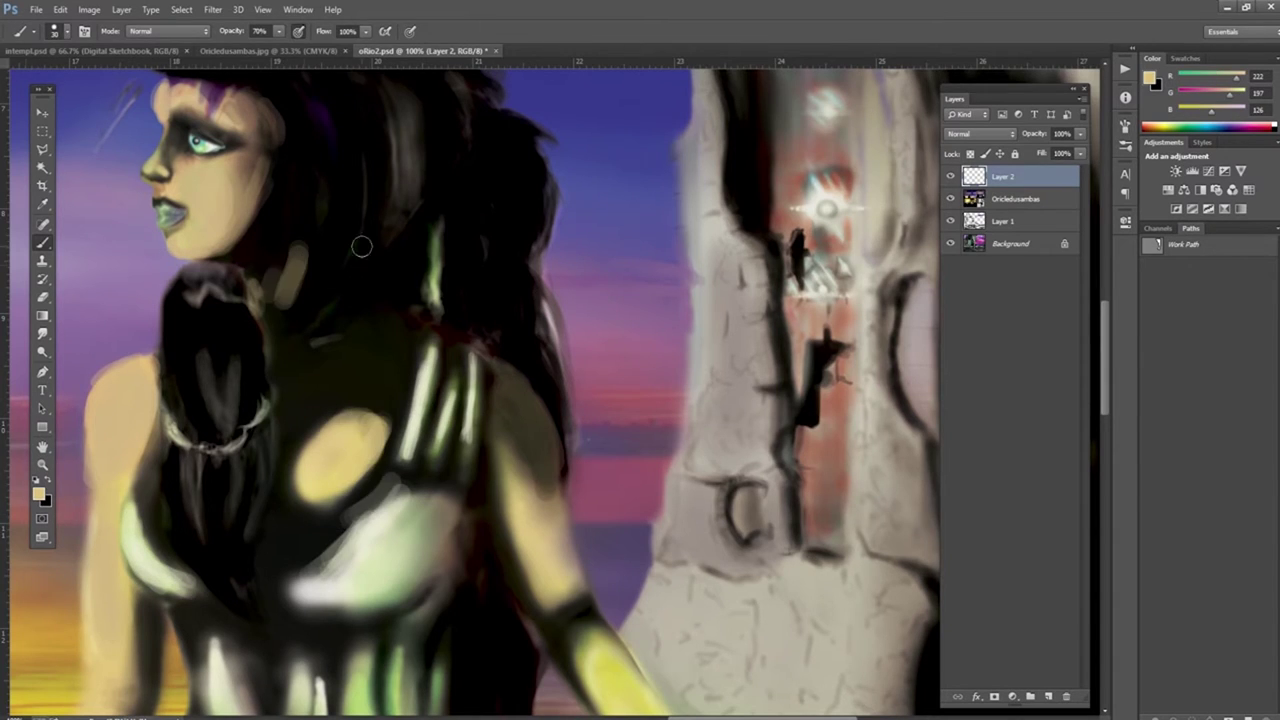
Step: Paint near-black vertical grooves in the tower's pale bark beside the glowing spots
{"action": "key", "text": "z"}
{"action": "left_click", "coordinate": [180, 270], "text": "alt"}
{"action": "left_click", "coordinate": [564, 208]}
{"action": "key", "text": "b"}
{"action": "left_click", "coordinate": [494, 397], "text": "alt"}
{"action": "left_click_drag", "start_coordinate": [500, 130], "coordinate": [505, 276]}
{"action": "left_click", "coordinate": [470, 458], "text": "alt"}
{"action": "left_click_drag", "start_coordinate": [456, 500], "coordinate": [456, 580]}
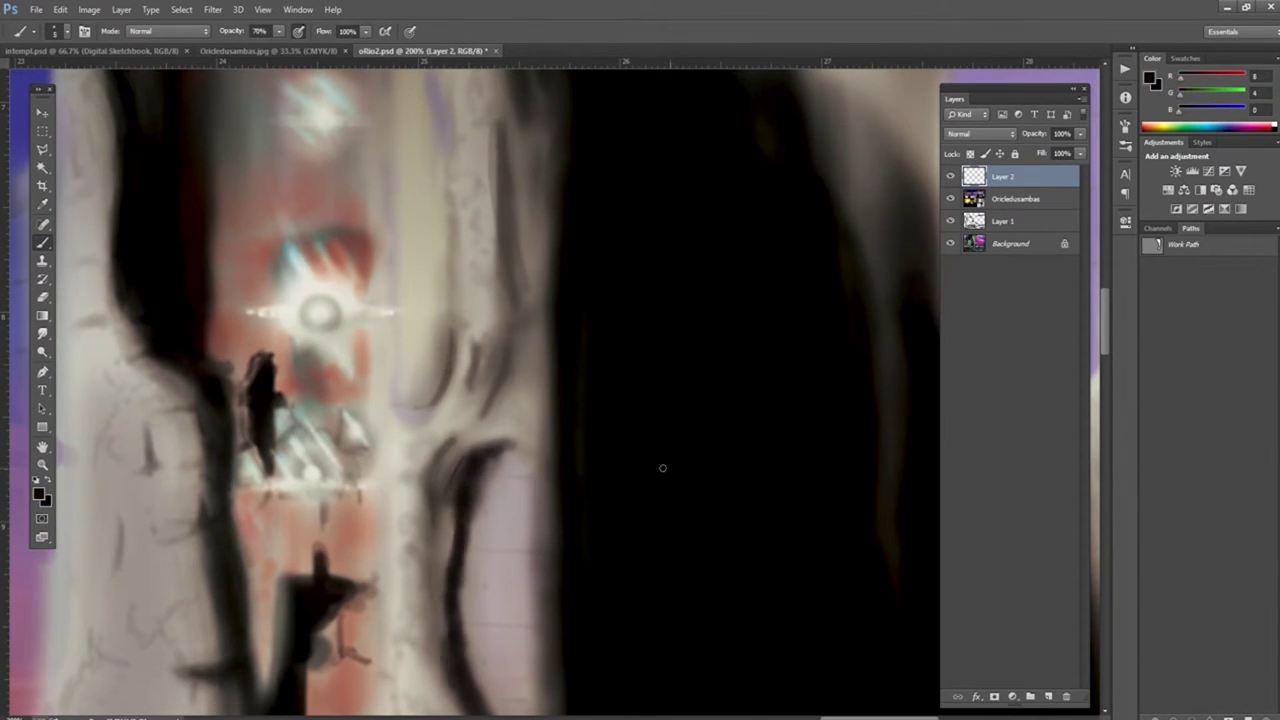
{"action": "left_click_drag", "start_coordinate": [503, 155], "coordinate": [508, 355]}
Step: Paint layered light grey and beige strokes forming a rounded frame around the tower's glowing orb at 70% opacity
{"action": "left_click", "coordinate": [360, 360], "text": "alt"}
{"action": "mouse_move", "coordinate": [255, 340]}
{"action": "left_mouse_down"}
{"action": "mouse_move", "coordinate": [360, 400]}
{"action": "mouse_move", "coordinate": [350, 385]}
{"action": "left_mouse_up"}
{"action": "left_click_drag", "start_coordinate": [230, 175], "coordinate": [258, 283]}
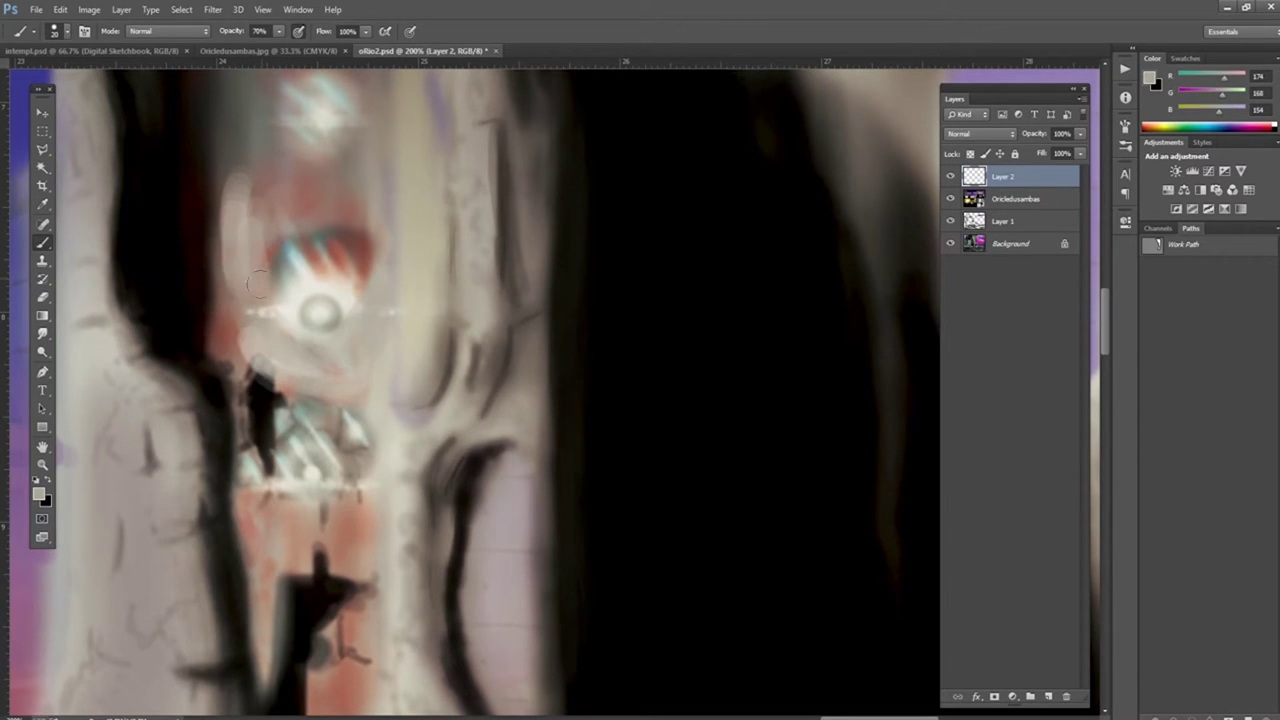
{"action": "left_click", "coordinate": [258, 338], "text": "alt"}
{"action": "left_click_drag", "start_coordinate": [250, 115], "coordinate": [245, 340]}
{"action": "left_click_drag", "start_coordinate": [240, 290], "coordinate": [390, 330]}
{"action": "left_click_drag", "start_coordinate": [228, 290], "coordinate": [290, 360]}
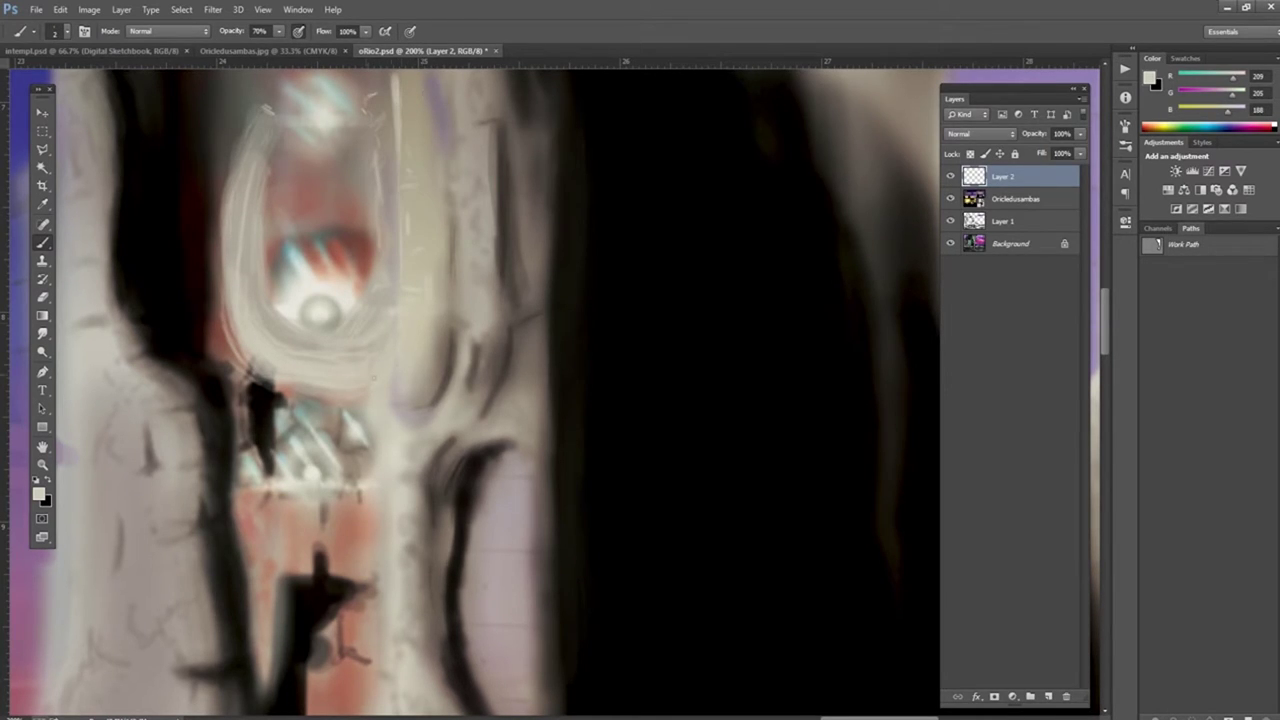
{"action": "left_click_drag", "start_coordinate": [215, 280], "coordinate": [370, 385]}
{"action": "mouse_move", "coordinate": [205, 195]}
{"action": "left_mouse_down"}
{"action": "mouse_move", "coordinate": [220, 370]}
{"action": "mouse_move", "coordinate": [275, 395]}
{"action": "left_mouse_up"}
Step: Outline the gap below the orb's frame in near-black and shade the frame's edges at 10% and 50% opacity
{"action": "left_click", "coordinate": [243, 401], "text": "alt"}
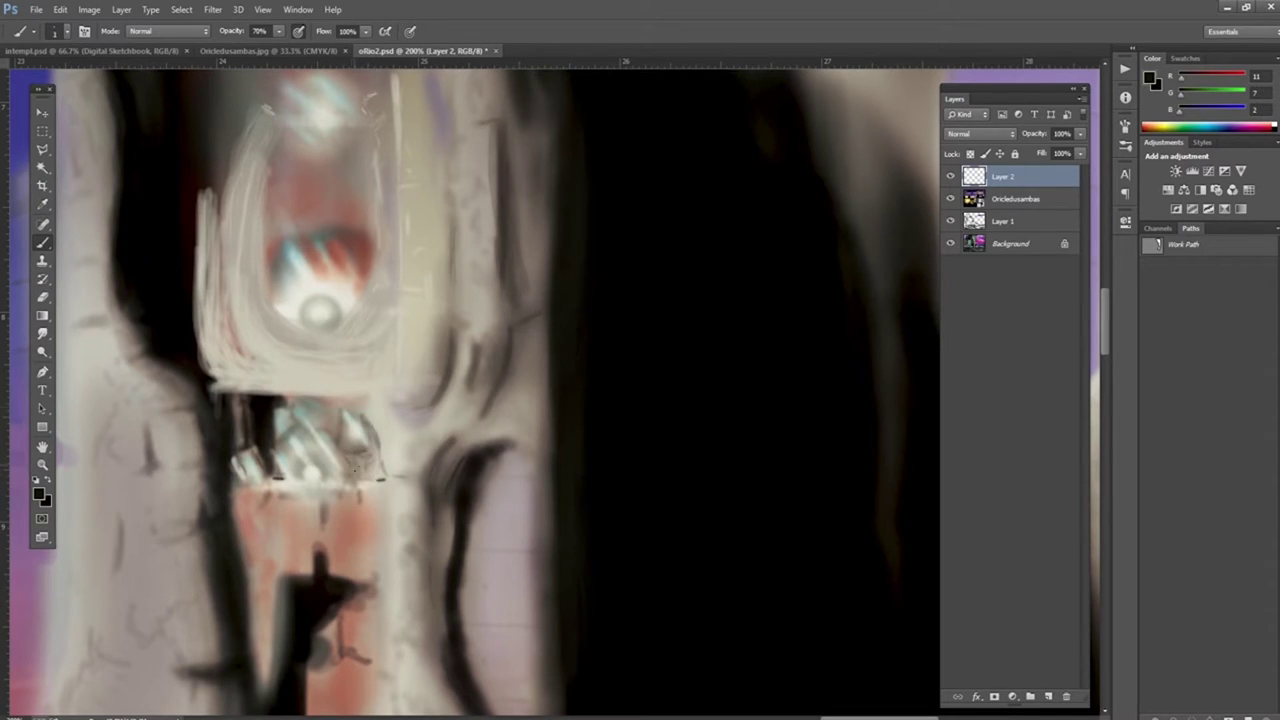
{"action": "left_click_drag", "start_coordinate": [290, 392], "coordinate": [245, 120]}
{"action": "key", "text": "1"}
{"action": "left_click", "coordinate": [178, 212], "text": "alt"}
{"action": "left_click_drag", "start_coordinate": [178, 212], "coordinate": [186, 370]}
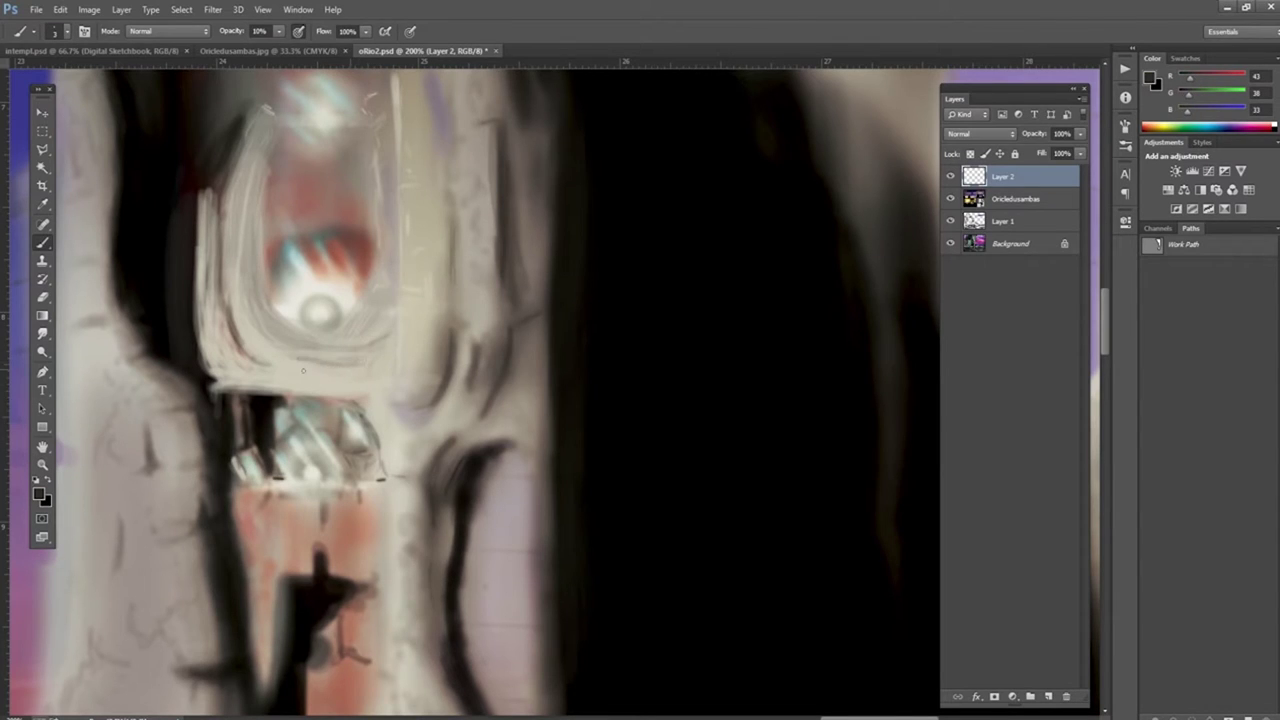
{"action": "left_click", "coordinate": [399, 323], "text": "alt"}
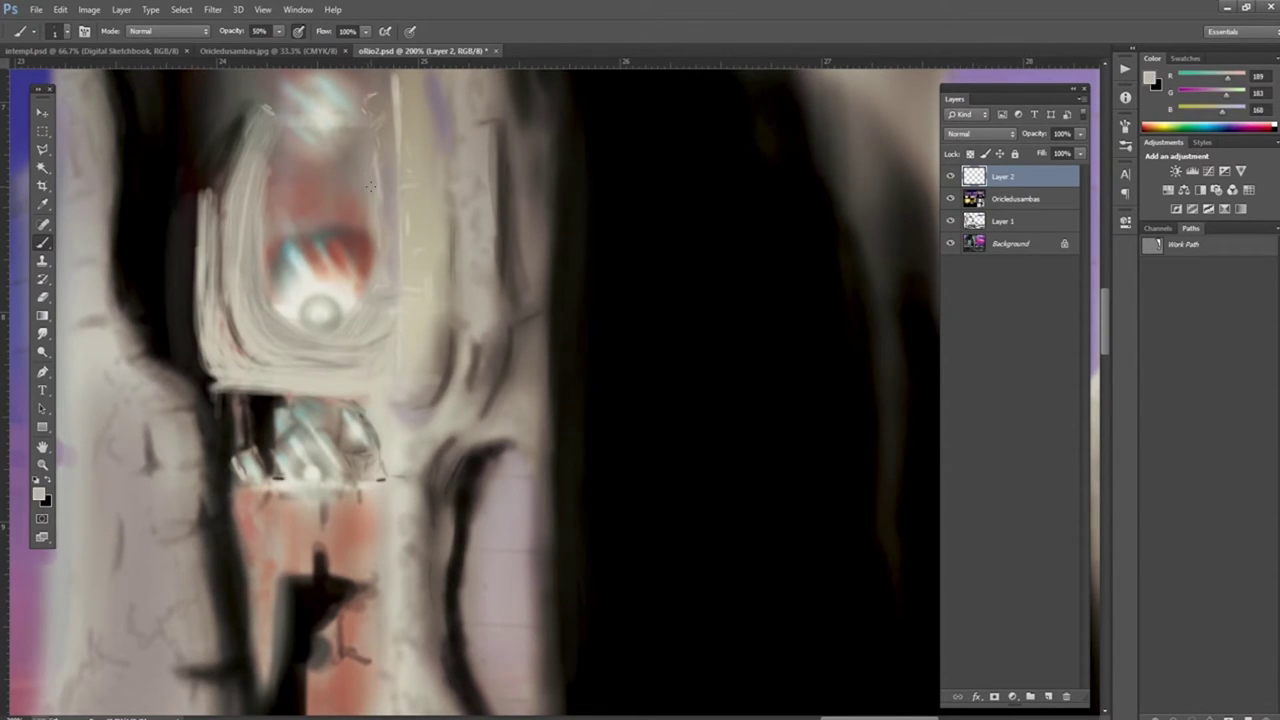
{"action": "left_click", "coordinate": [236, 196], "text": "alt"}
{"action": "left_click_drag", "start_coordinate": [240, 194], "coordinate": [230, 274]}
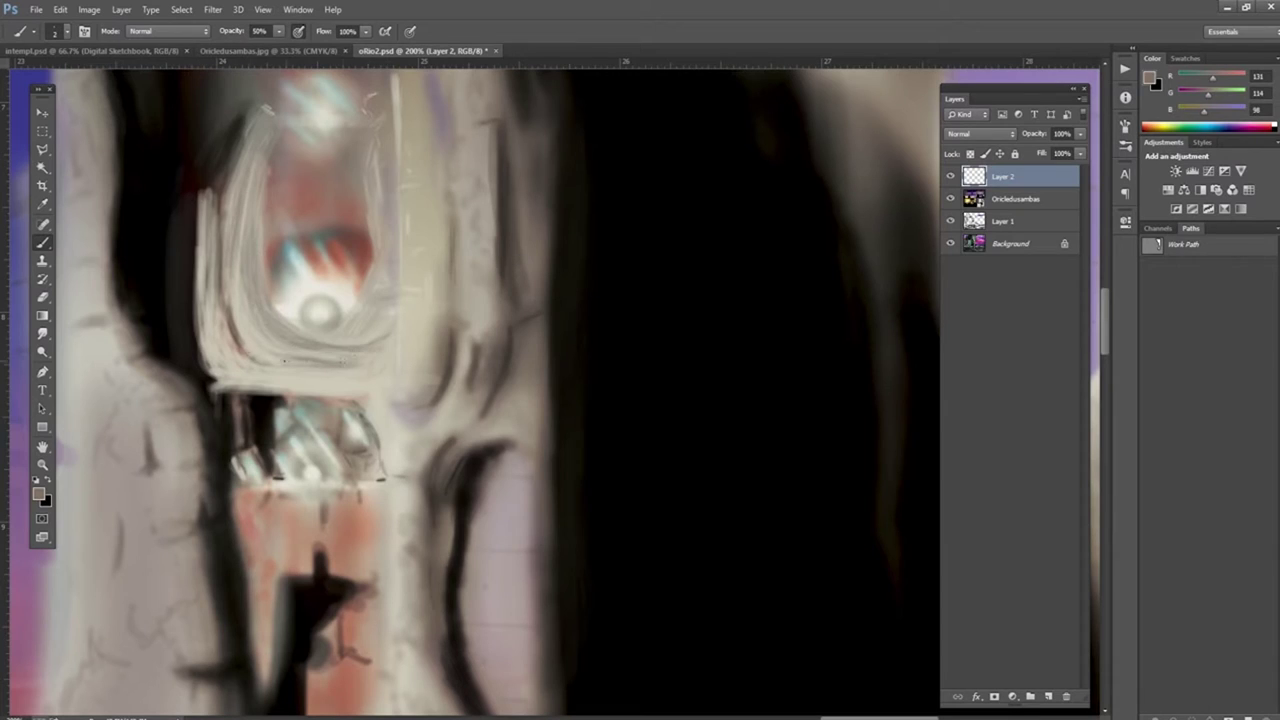
Step: Add thin brown and dark grooves along the pale column beside the orb's frame
{"action": "left_click_drag", "start_coordinate": [450, 78], "coordinate": [452, 278]}
{"action": "left_click", "coordinate": [452, 200], "text": "alt"}
{"action": "left_click_drag", "start_coordinate": [448, 220], "coordinate": [450, 300]}
{"action": "left_click_drag", "start_coordinate": [452, 76], "coordinate": [454, 170]}
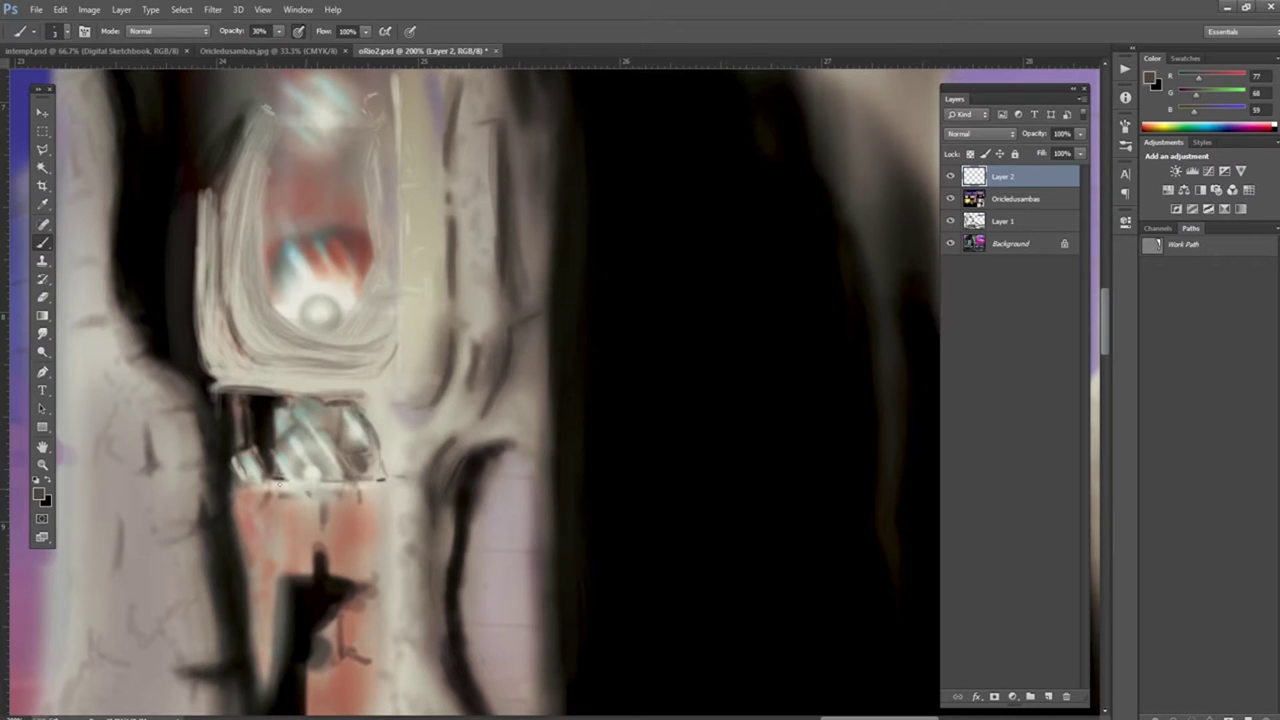
{"action": "left_click", "coordinate": [322, 422], "text": "alt"}
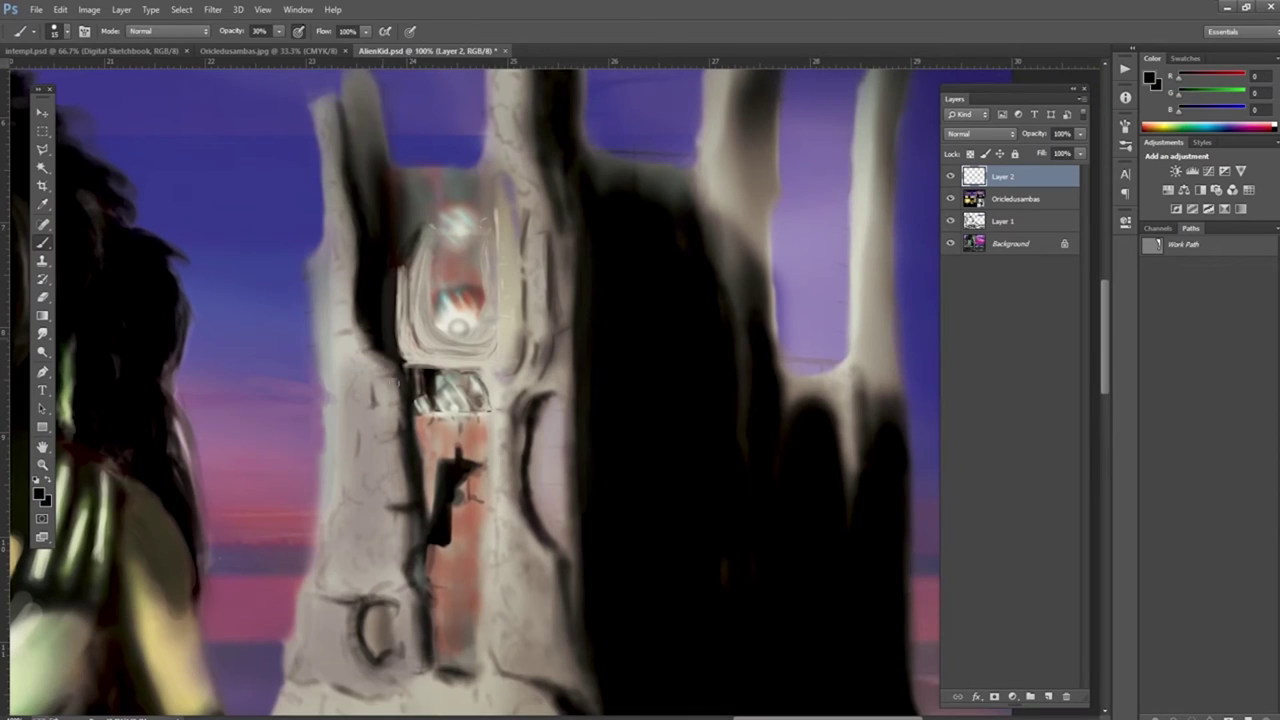
Step: Paint black around the tower's centre at 80% opacity to carve out an arched head above a square ledge
{"action": "left_click_drag", "start_coordinate": [392, 345], "coordinate": [398, 490]}
{"action": "mouse_move", "coordinate": [403, 387]}
{"action": "left_mouse_down"}
{"action": "mouse_move", "coordinate": [409, 491]}
{"action": "mouse_move", "coordinate": [380, 531]}
{"action": "mouse_move", "coordinate": [360, 397]}
{"action": "mouse_move", "coordinate": [365, 517]}
{"action": "mouse_move", "coordinate": [346, 208]}
{"action": "mouse_move", "coordinate": [568, 205]}
{"action": "mouse_move", "coordinate": [560, 480]}
{"action": "mouse_move", "coordinate": [538, 451]}
{"action": "mouse_move", "coordinate": [563, 214]}
{"action": "mouse_move", "coordinate": [408, 200]}
{"action": "left_mouse_up"}
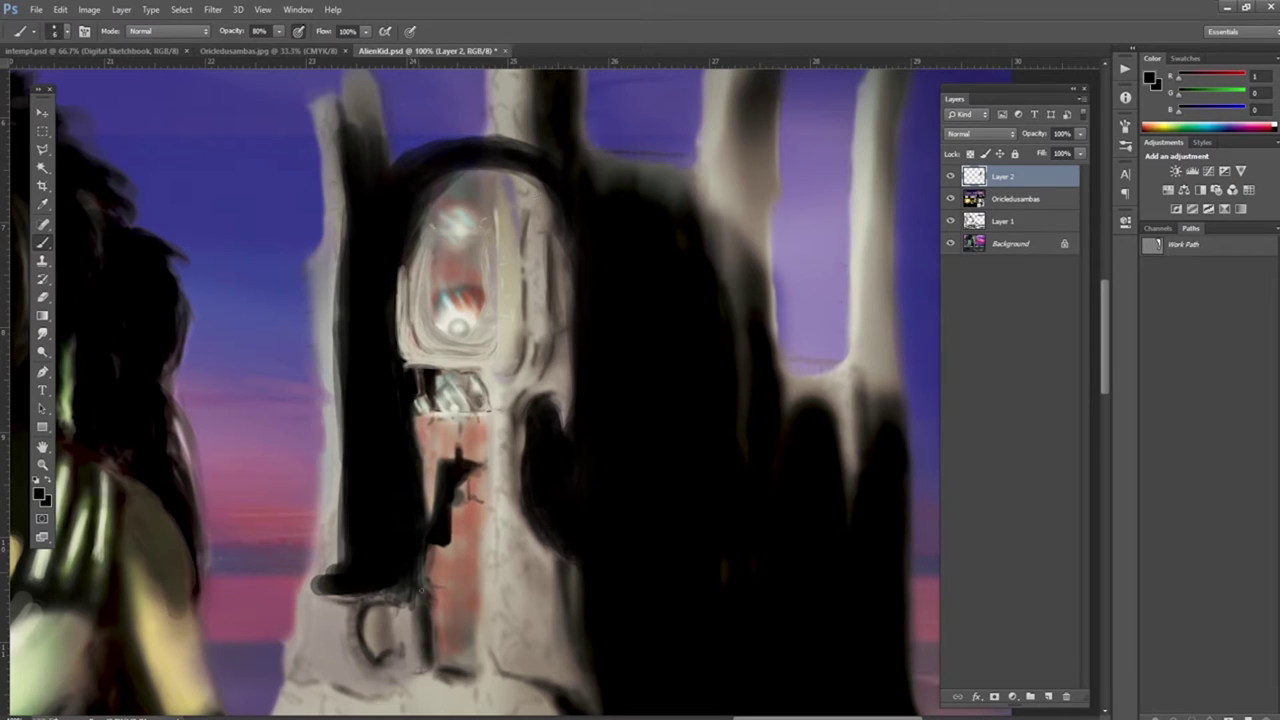
{"action": "left_click_drag", "start_coordinate": [410, 560], "coordinate": [295, 601]}
{"action": "mouse_move", "coordinate": [380, 320]}
{"action": "left_mouse_down"}
{"action": "mouse_move", "coordinate": [337, 374]}
{"action": "mouse_move", "coordinate": [334, 314]}
{"action": "mouse_move", "coordinate": [314, 477]}
{"action": "mouse_move", "coordinate": [280, 126]}
{"action": "mouse_move", "coordinate": [583, 129]}
{"action": "mouse_move", "coordinate": [677, 177]}
{"action": "mouse_move", "coordinate": [593, 347]}
{"action": "mouse_move", "coordinate": [557, 371]}
{"action": "mouse_move", "coordinate": [535, 420]}
{"action": "left_mouse_up"}
Step: Add a reddish oval patch beside the figure's neck and extend the black over the surrounding tower, sky and woman
{"action": "left_click", "coordinate": [486, 555], "text": "alt"}
{"action": "mouse_move", "coordinate": [527, 470]}
{"action": "left_mouse_down"}
{"action": "mouse_move", "coordinate": [565, 525]}
{"action": "mouse_move", "coordinate": [559, 505]}
{"action": "left_mouse_up"}
{"action": "left_click", "coordinate": [559, 512], "text": "alt"}
{"action": "left_click", "coordinate": [585, 480], "text": "alt"}
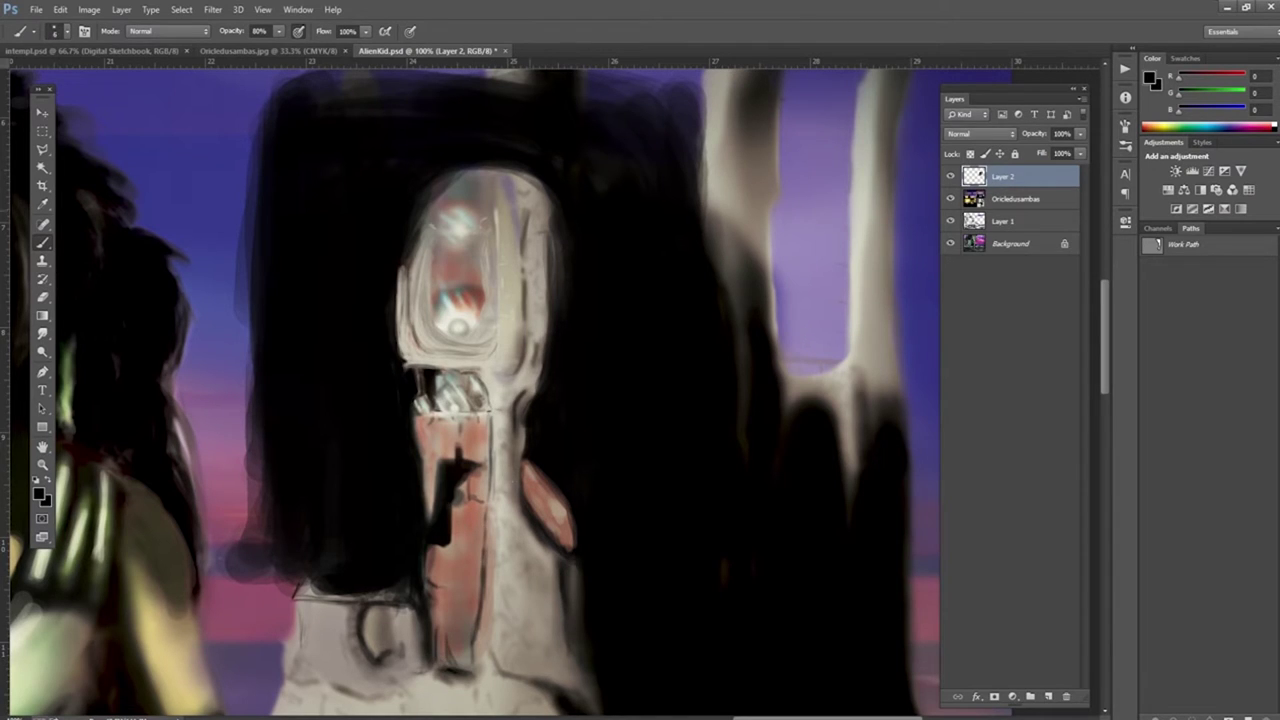
{"action": "mouse_move", "coordinate": [300, 575]}
{"action": "left_mouse_down"}
{"action": "mouse_move", "coordinate": [205, 530]}
{"action": "mouse_move", "coordinate": [229, 157]}
{"action": "mouse_move", "coordinate": [357, 166]}
{"action": "mouse_move", "coordinate": [768, 452]}
{"action": "mouse_move", "coordinate": [274, 131]}
{"action": "mouse_move", "coordinate": [277, 526]}
{"action": "mouse_move", "coordinate": [223, 560]}
{"action": "mouse_move", "coordinate": [277, 96]}
{"action": "mouse_move", "coordinate": [665, 437]}
{"action": "left_mouse_up"}
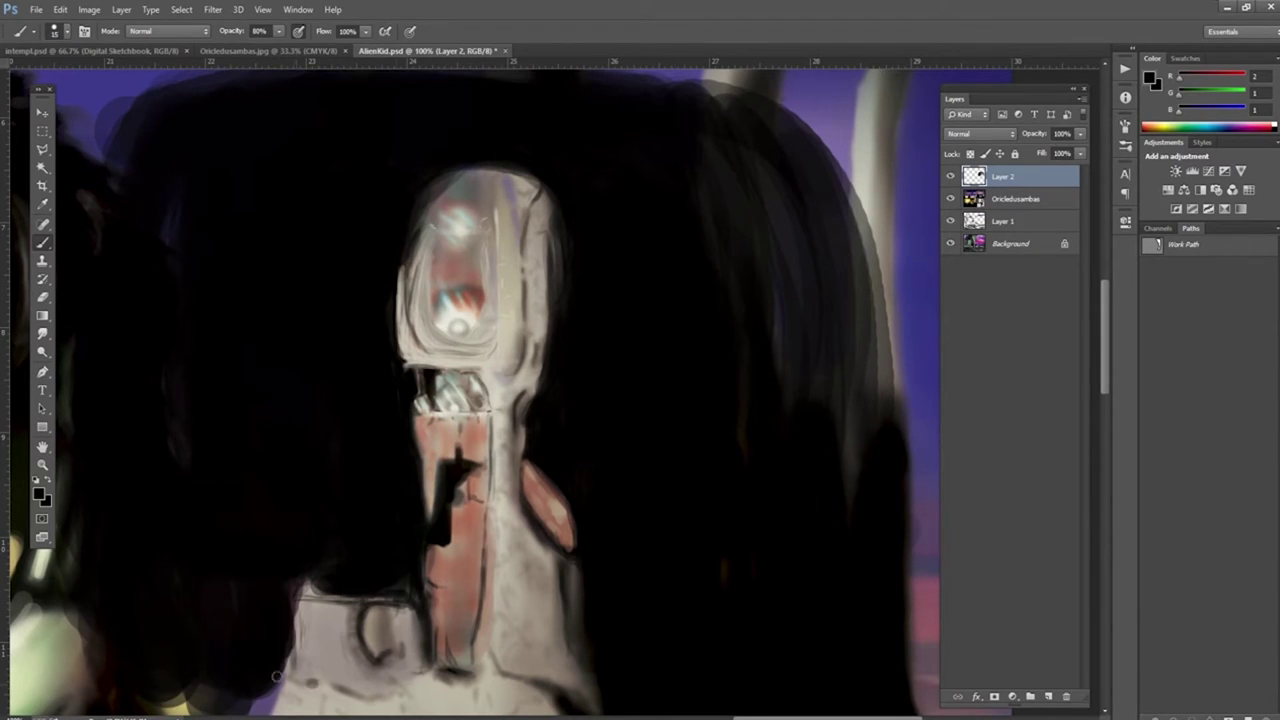
{"action": "left_click_drag", "start_coordinate": [150, 700], "coordinate": [362, 625]}
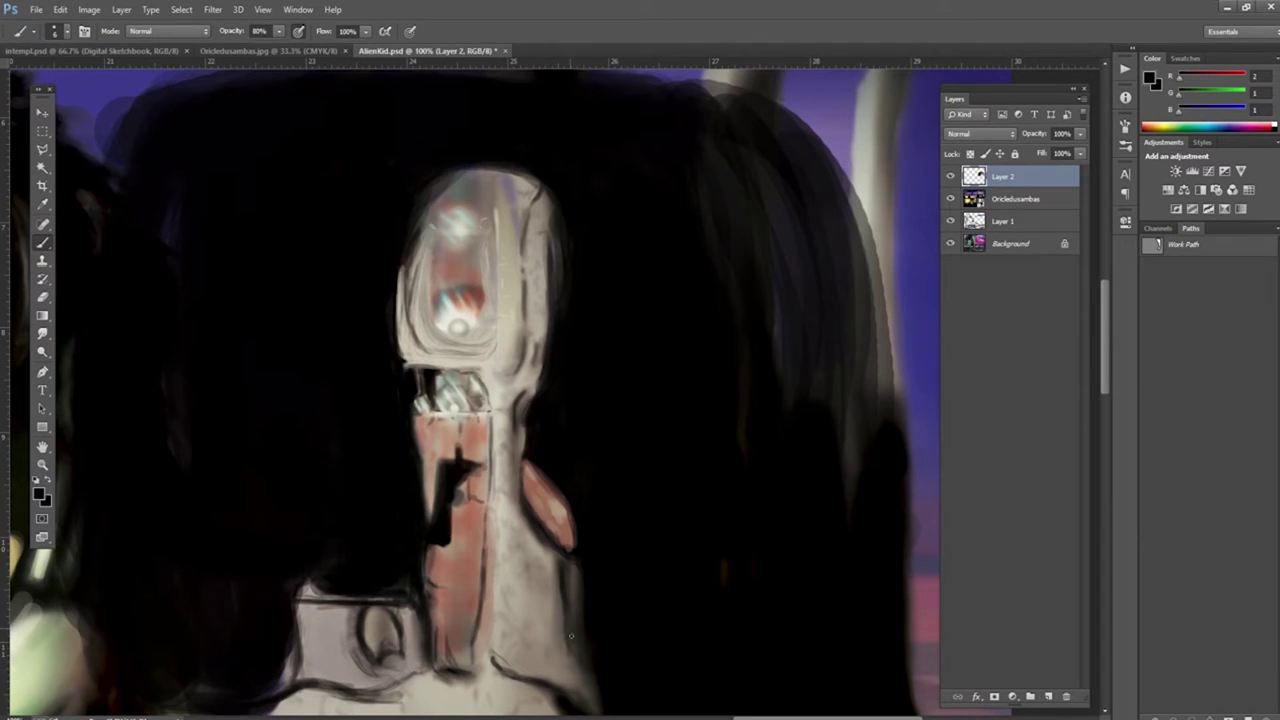
Step: Define the red neck strip and the small box at the figure's shoulder with dark shading at 40% opacity
{"action": "left_click_drag", "start_coordinate": [475, 508], "coordinate": [478, 662]}
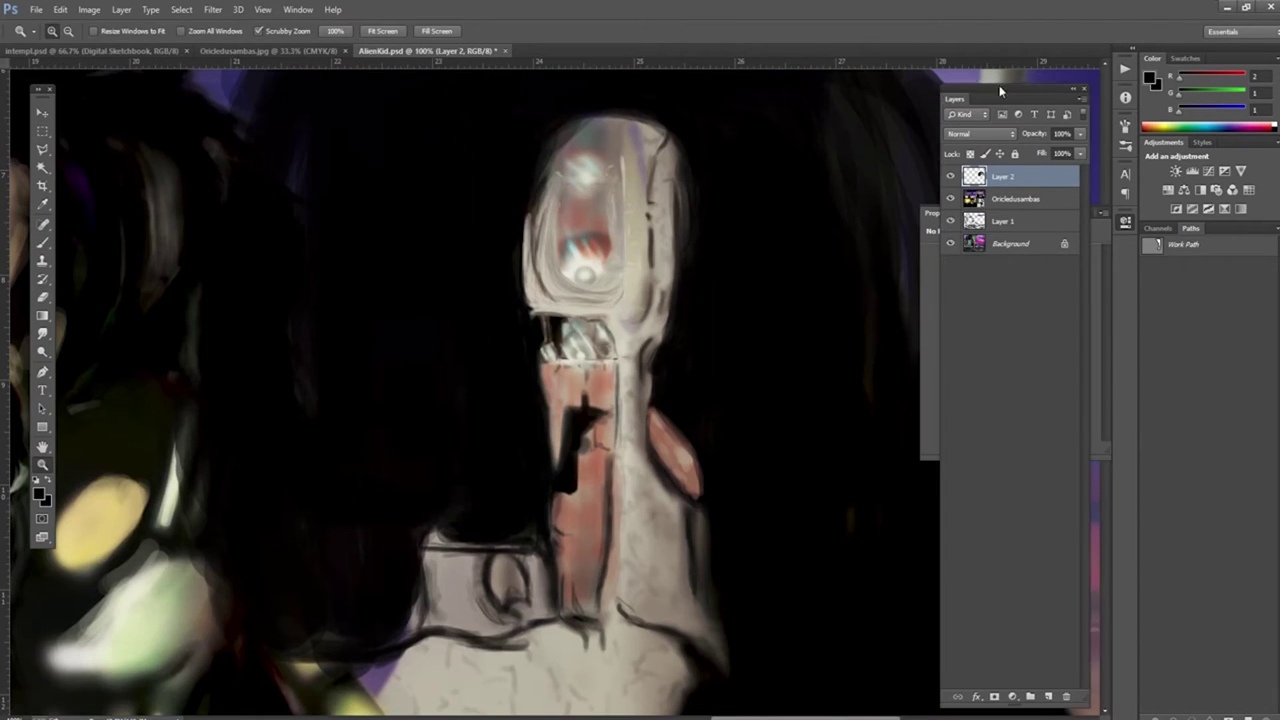
{"action": "left_click_drag", "start_coordinate": [448, 565], "coordinate": [515, 600]}
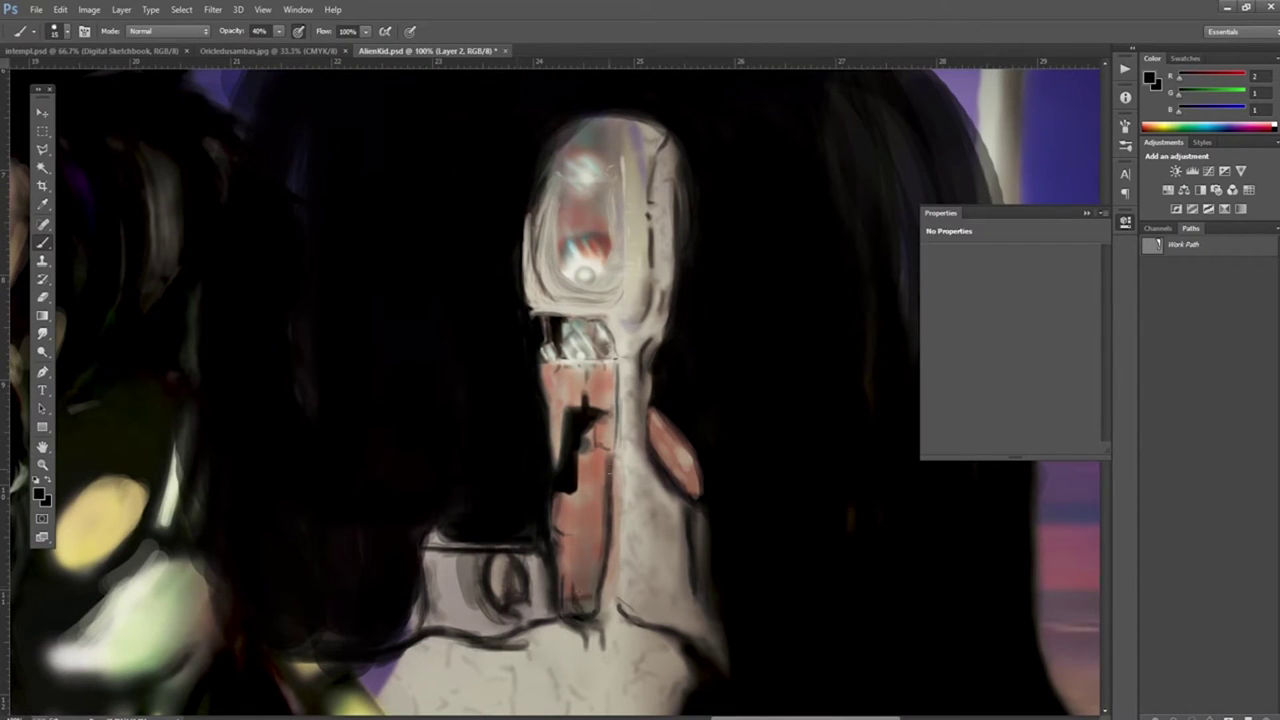
{"action": "left_click_drag", "start_coordinate": [594, 460], "coordinate": [594, 610]}
{"action": "key", "text": "["}
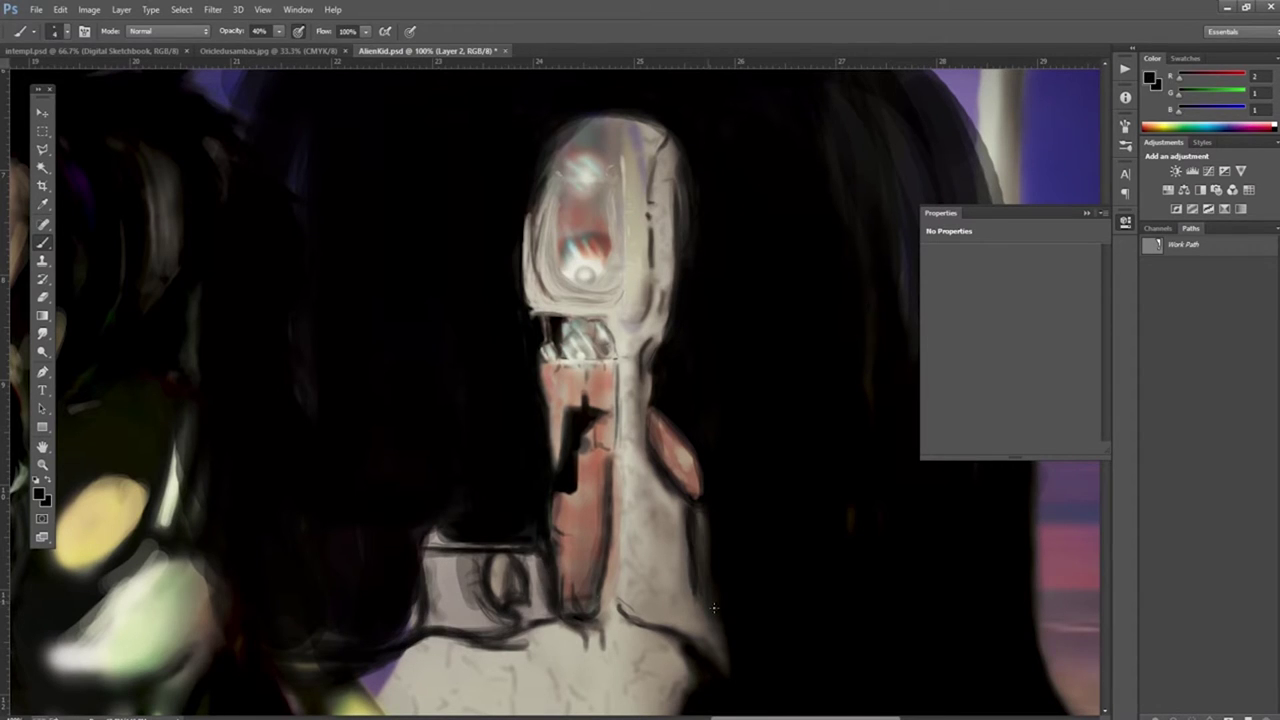
Step: Cover more of the sky and the woman around the alien figure with black at 80% opacity
{"action": "key", "text": "8"}
{"action": "mouse_move", "coordinate": [200, 540]}
{"action": "left_mouse_down"}
{"action": "mouse_move", "coordinate": [180, 620]}
{"action": "mouse_move", "coordinate": [163, 477]}
{"action": "mouse_move", "coordinate": [157, 614]}
{"action": "mouse_move", "coordinate": [100, 660]}
{"action": "left_mouse_up"}
{"action": "left_click", "coordinate": [1086, 214]}
{"action": "mouse_move", "coordinate": [1040, 120]}
{"action": "left_mouse_down"}
{"action": "mouse_move", "coordinate": [1000, 650]}
{"action": "mouse_move", "coordinate": [997, 346]}
{"action": "left_mouse_up"}
{"action": "left_click_drag", "start_coordinate": [440, 550], "coordinate": [430, 625]}
{"action": "left_click_drag", "start_coordinate": [410, 650], "coordinate": [346, 678]}
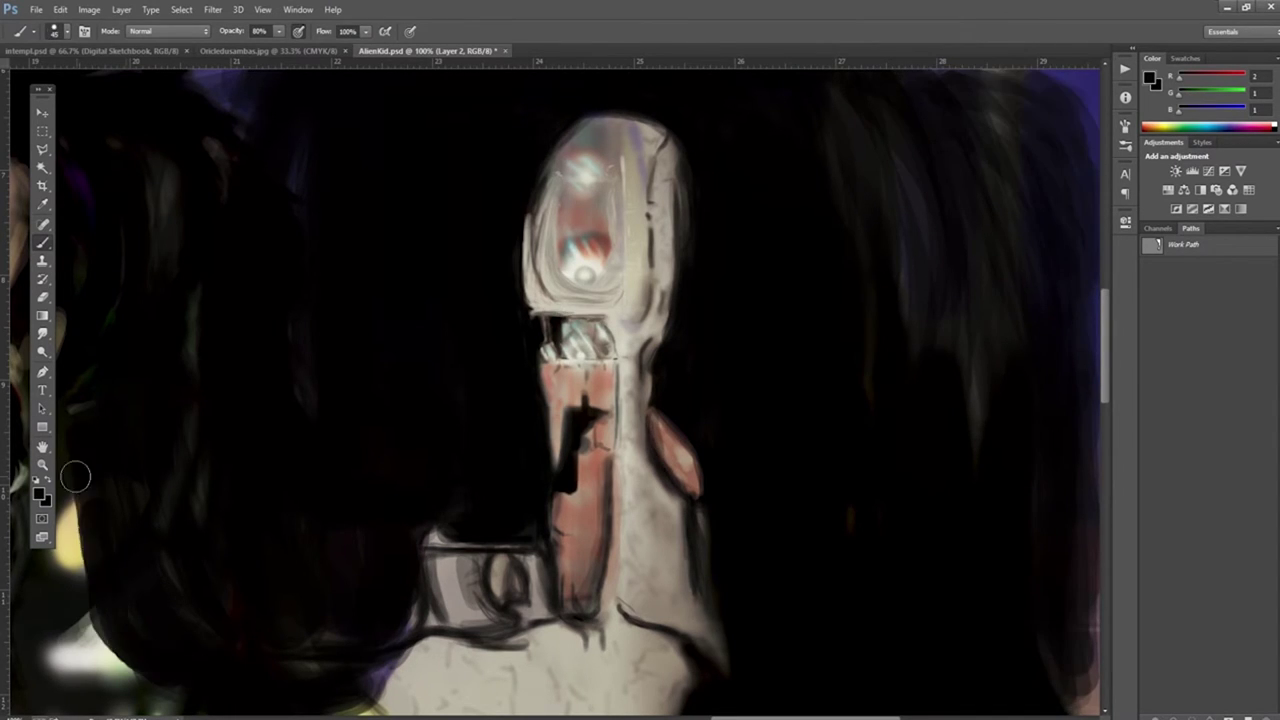
Step: Merge the painted layer down and scale the alien figure to about 358%
{"action": "key", "text": "ctrl+e"}
{"action": "key", "text": "ctrl+t"}
{"action": "key", "text": "ctrl+minus"}
{"action": "key", "text": "ctrl+0"}
{"action": "left_click_drag", "start_coordinate": [736, 310], "coordinate": [794, 537]}
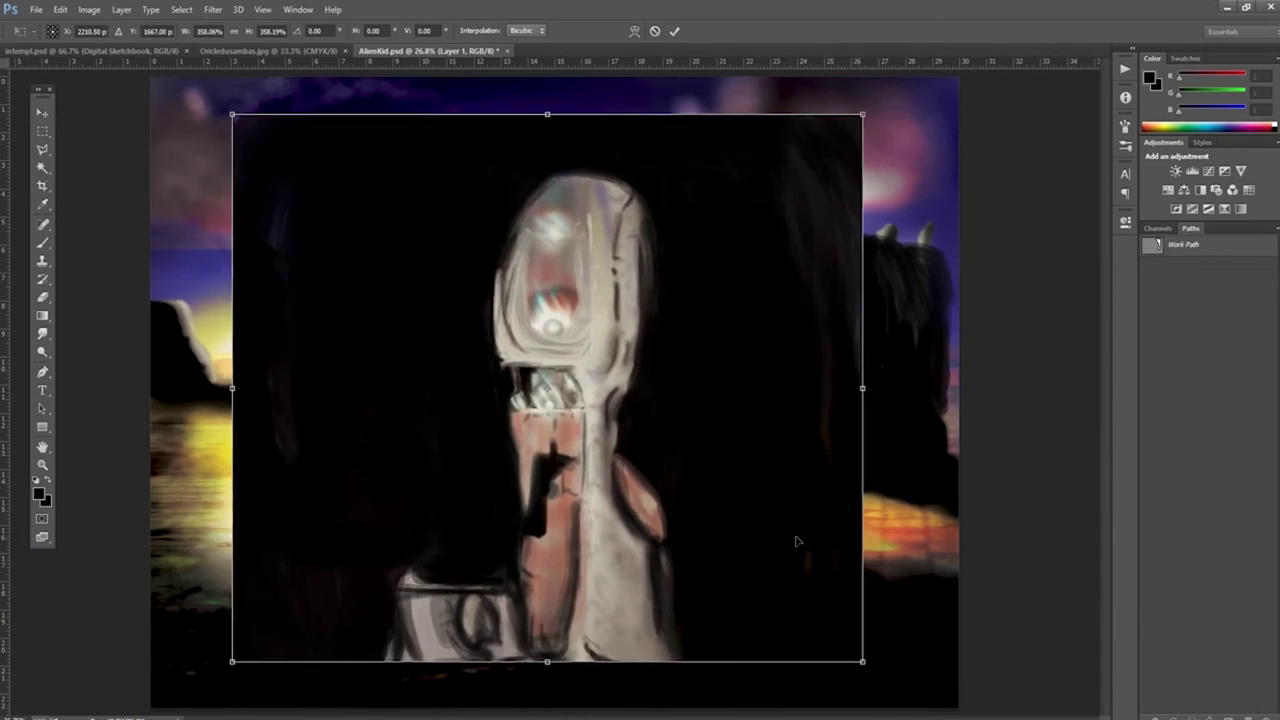
{"action": "key", "text": "Return"}
Step: Add a Curves adjustment over the enlarged alien figure and shape its tonal curve
{"action": "left_click", "coordinate": [1208, 171]}
{"action": "left_click", "coordinate": [1003, 273]}
{"action": "left_click", "coordinate": [1023, 357]}
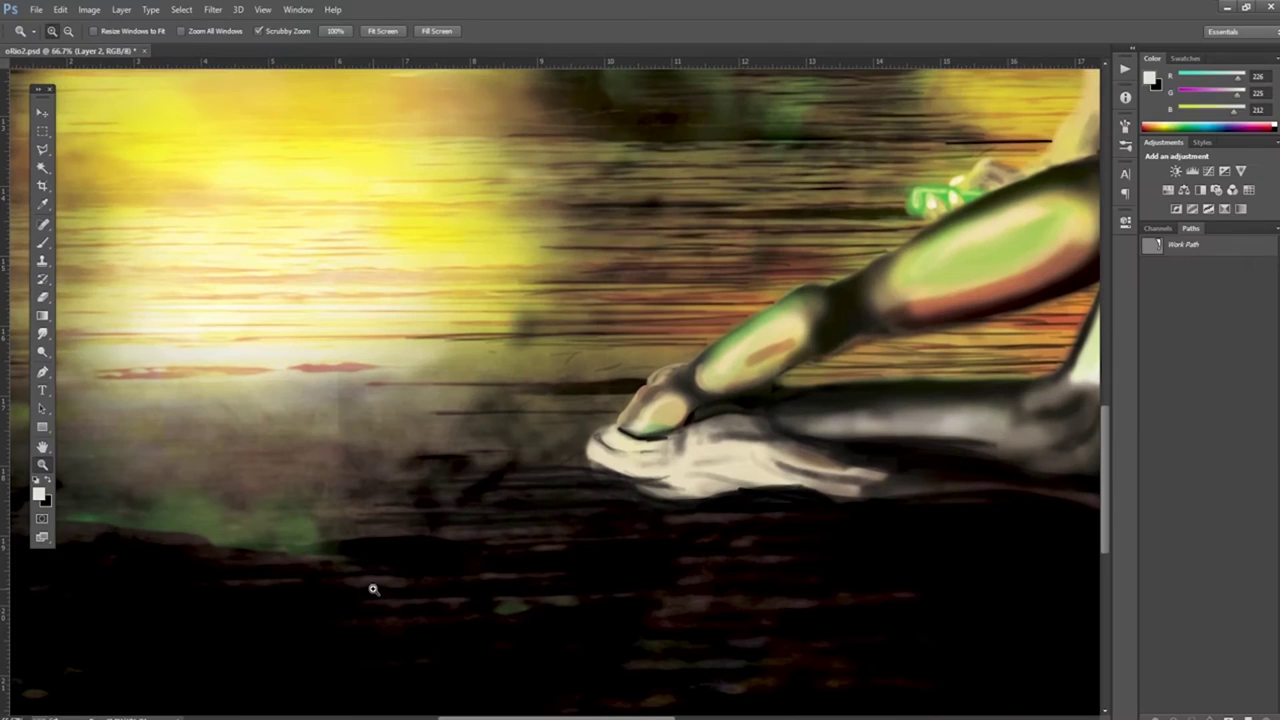
Step: Paint thin black lines across the water and small bright lime-green marks along the dark shoreline
{"action": "left_click", "coordinate": [365, 539], "text": "alt"}
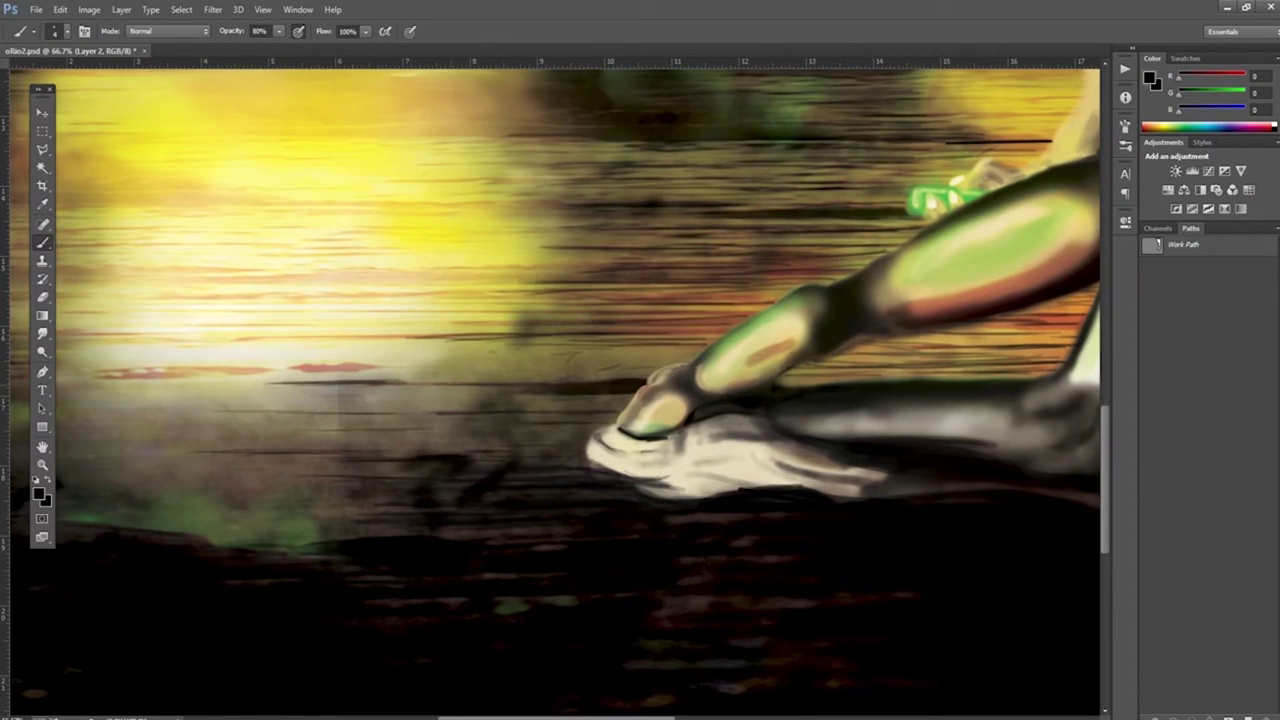
{"action": "left_click", "coordinate": [1168, 127]}
{"action": "left_click_drag", "start_coordinate": [448, 569], "coordinate": [352, 569]}
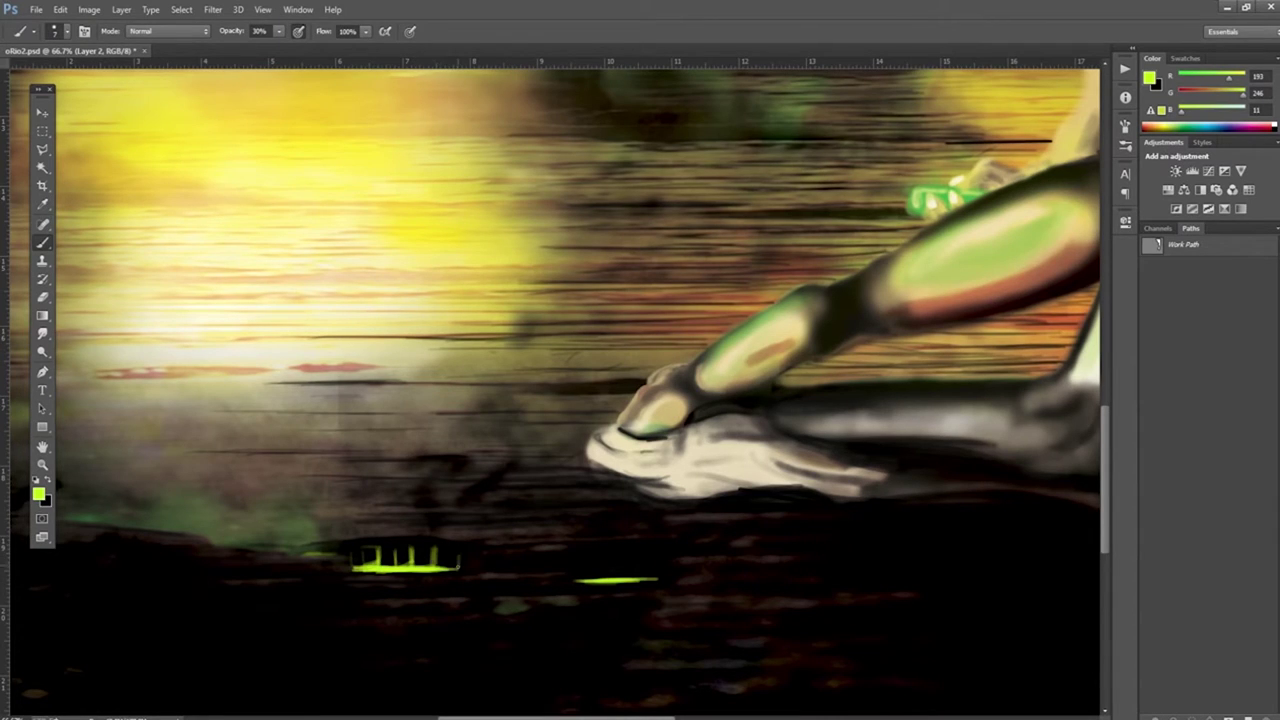
{"action": "left_click_drag", "start_coordinate": [328, 551], "coordinate": [296, 551]}
{"action": "left_click", "coordinate": [296, 551], "text": "alt"}
Step: Darken the water near the shore and the edge beneath the white drape with strokes at 40% opacity
{"action": "left_click_drag", "start_coordinate": [332, 390], "coordinate": [204, 390]}
{"action": "left_click", "coordinate": [204, 390], "text": "alt"}
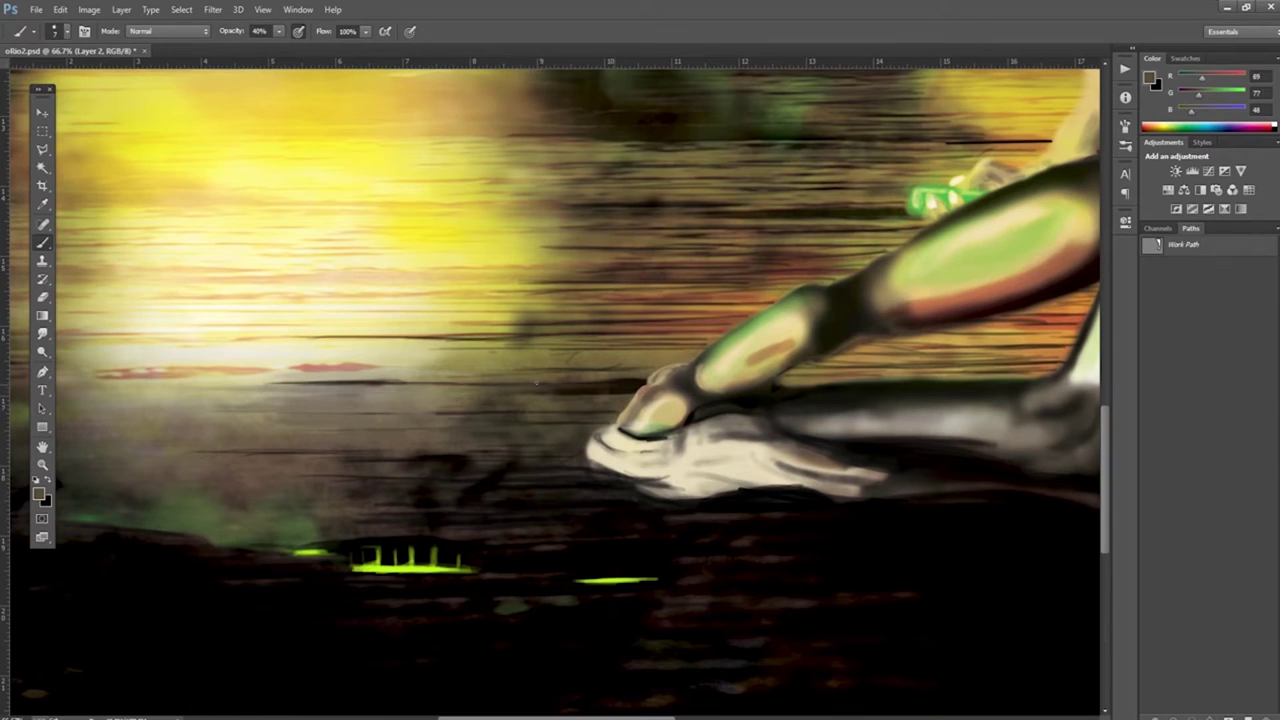
{"action": "left_click", "coordinate": [362, 468], "text": "alt"}
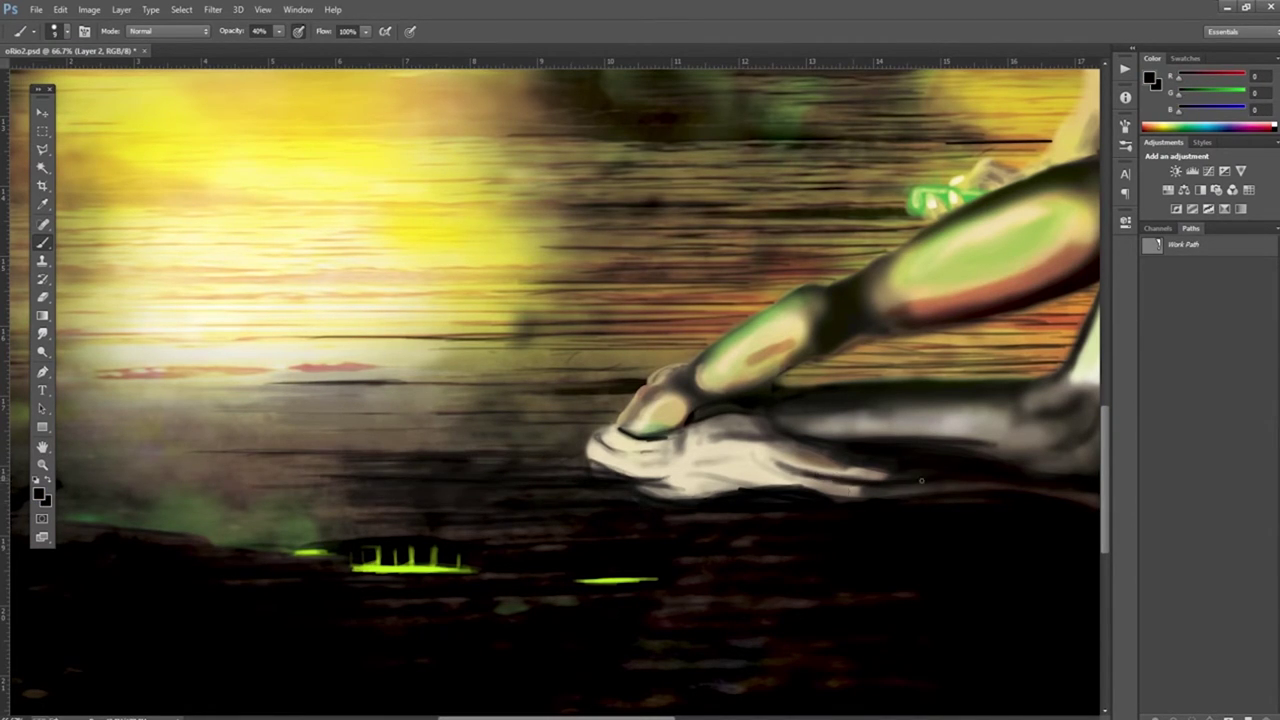
{"action": "left_click_drag", "start_coordinate": [866, 497], "coordinate": [824, 497]}
Step: Paint cream highlights along the woman's white drape from her foot towards her hip at 70% opacity
{"action": "key", "text": "7"}
{"action": "left_click", "coordinate": [759, 480], "text": "alt"}
{"action": "left_click_drag", "start_coordinate": [1000, 425], "coordinate": [810, 428]}
{"action": "left_click_drag", "start_coordinate": [932, 488], "coordinate": [770, 485]}
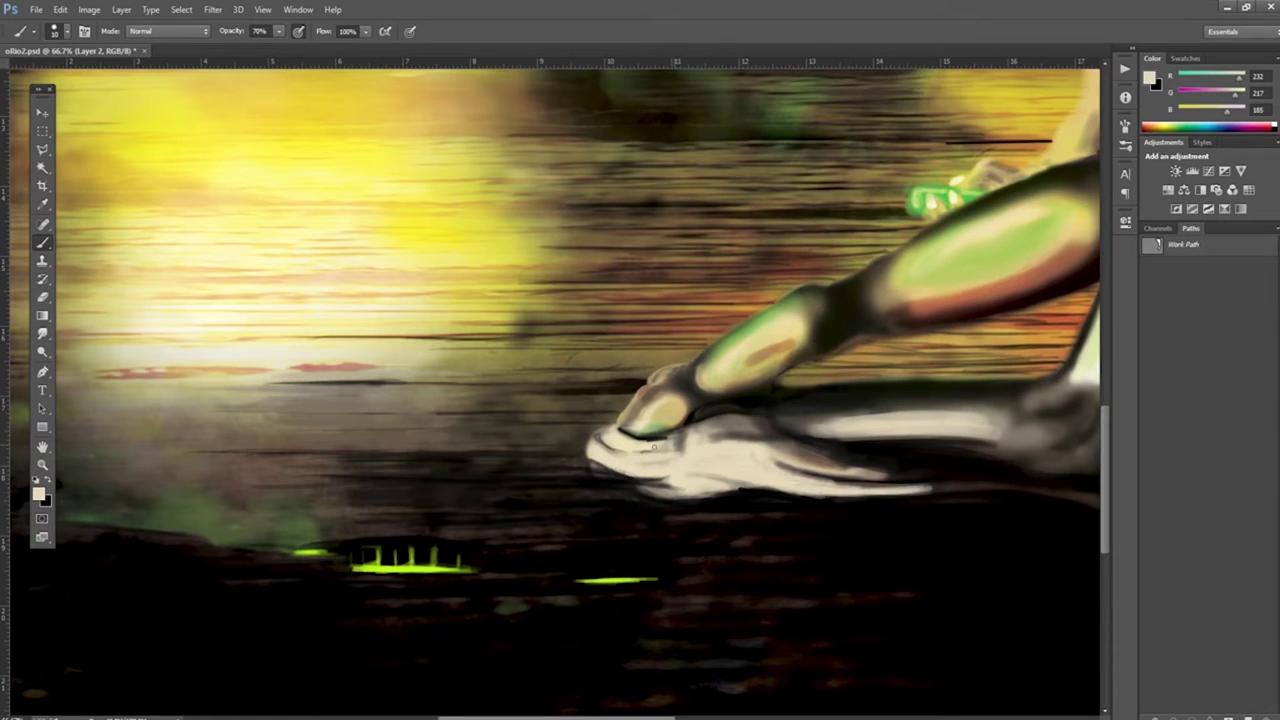
{"action": "left_click_drag", "start_coordinate": [1000, 420], "coordinate": [400, 545]}
{"action": "key", "text": "space"}
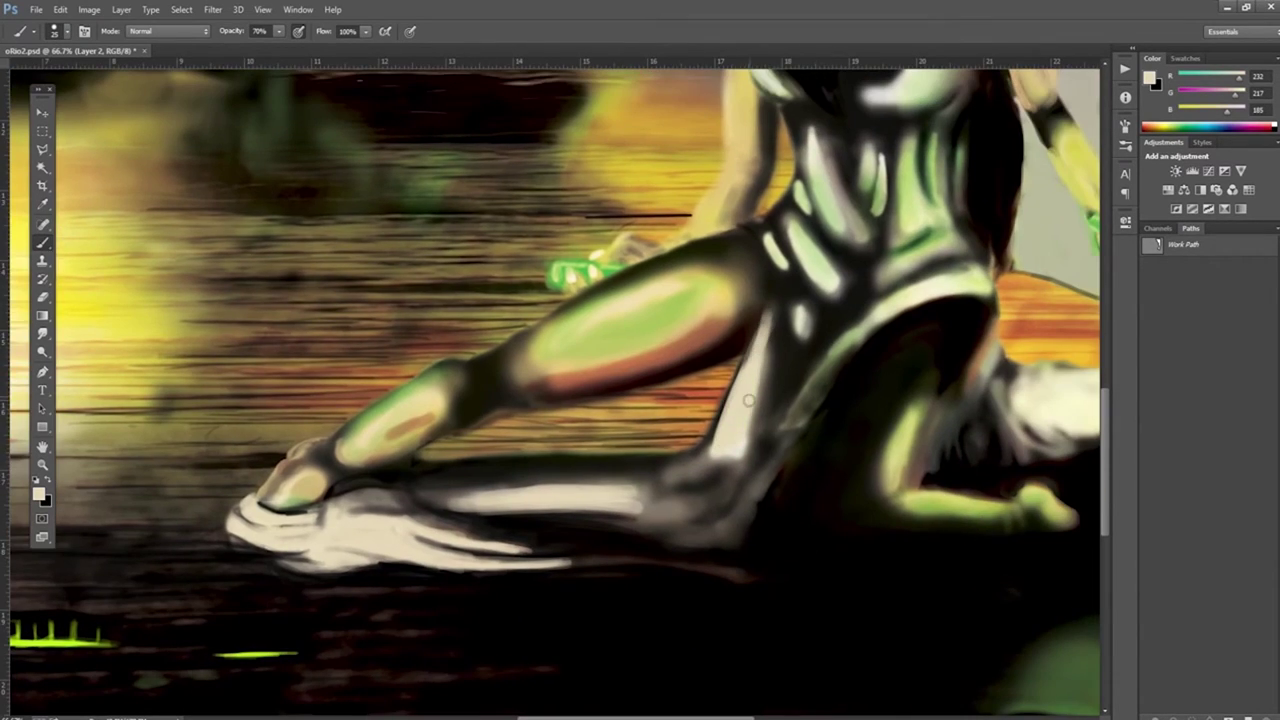
Step: Paint cream folds where the drape bends below the woman's hip and a thin highlight along its lower edge
{"action": "left_click_drag", "start_coordinate": [700, 505], "coordinate": [640, 485]}
{"action": "left_click_drag", "start_coordinate": [716, 450], "coordinate": [590, 490]}
{"action": "mouse_move", "coordinate": [730, 428]}
{"action": "left_mouse_down"}
{"action": "mouse_move", "coordinate": [694, 463]}
{"action": "mouse_move", "coordinate": [473, 500]}
{"action": "left_mouse_up"}
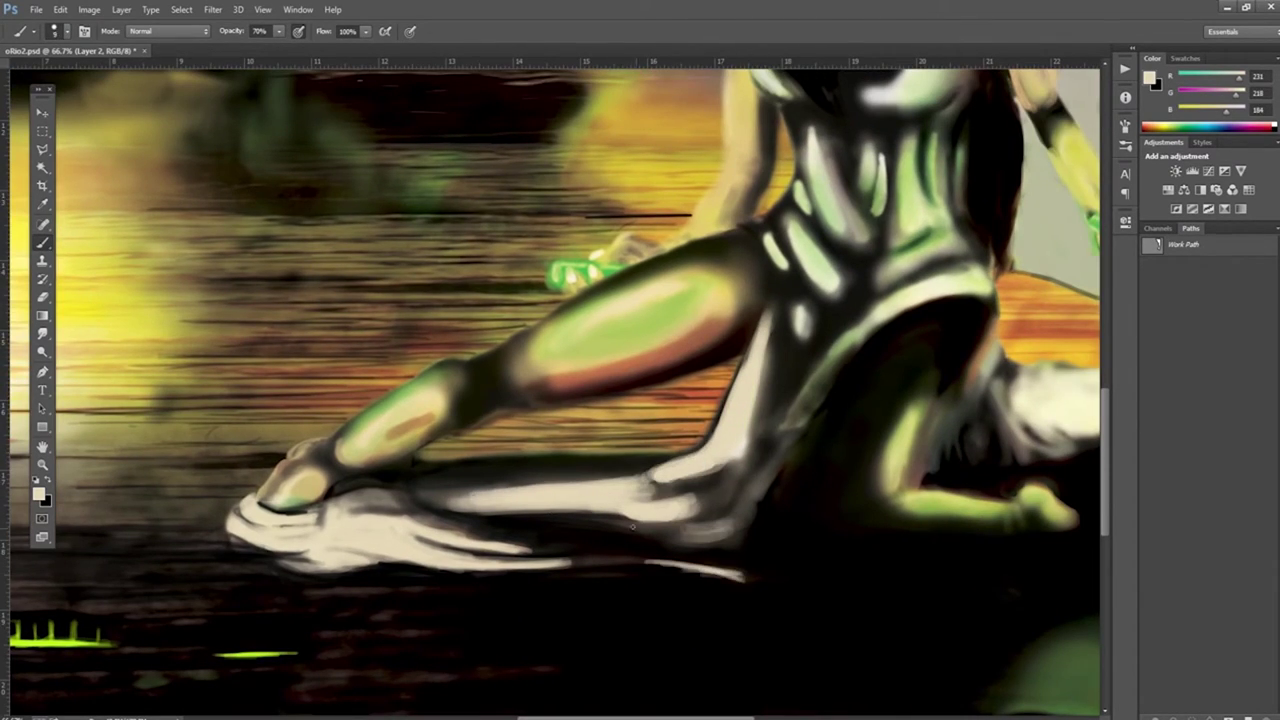
{"action": "key", "text": "space"}
{"action": "left_click_drag", "start_coordinate": [830, 330], "coordinate": [715, 430]}
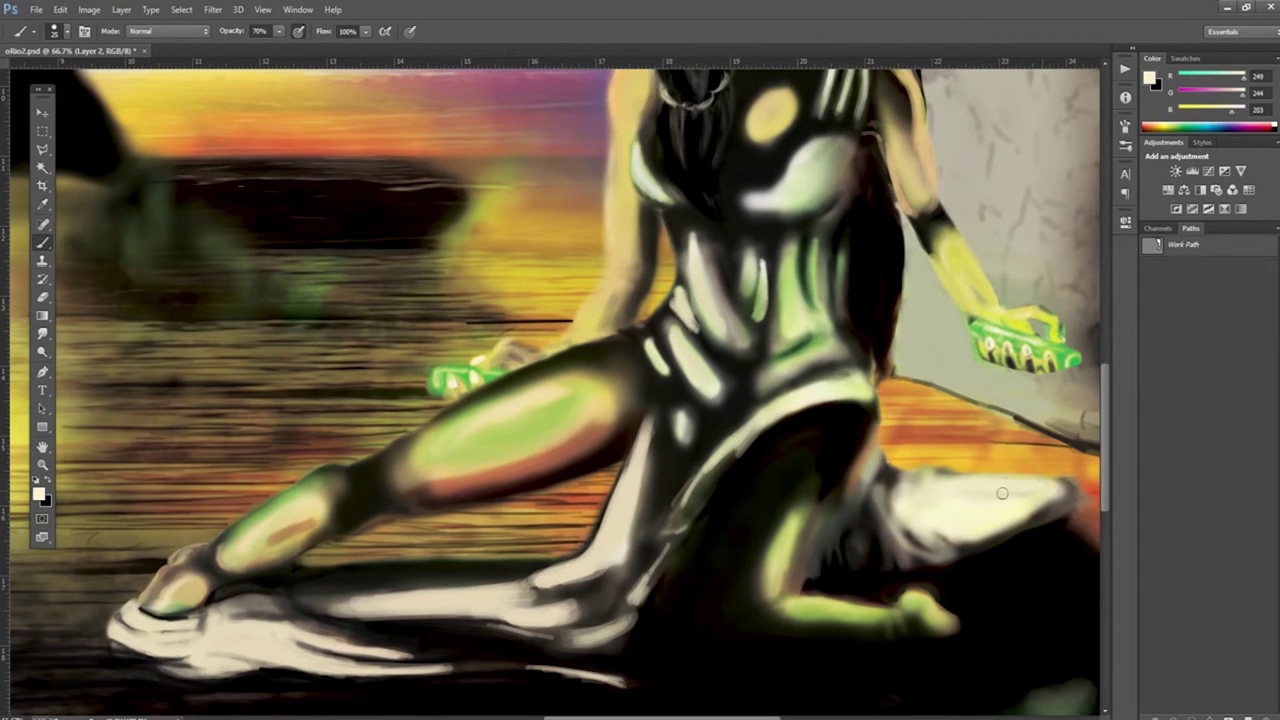
Step: Paint pale highlights on the dress's torso, sample a tan skin tone, and paint it onto the woman's knees and lower leg
{"action": "left_click_drag", "start_coordinate": [822, 350], "coordinate": [797, 322]}
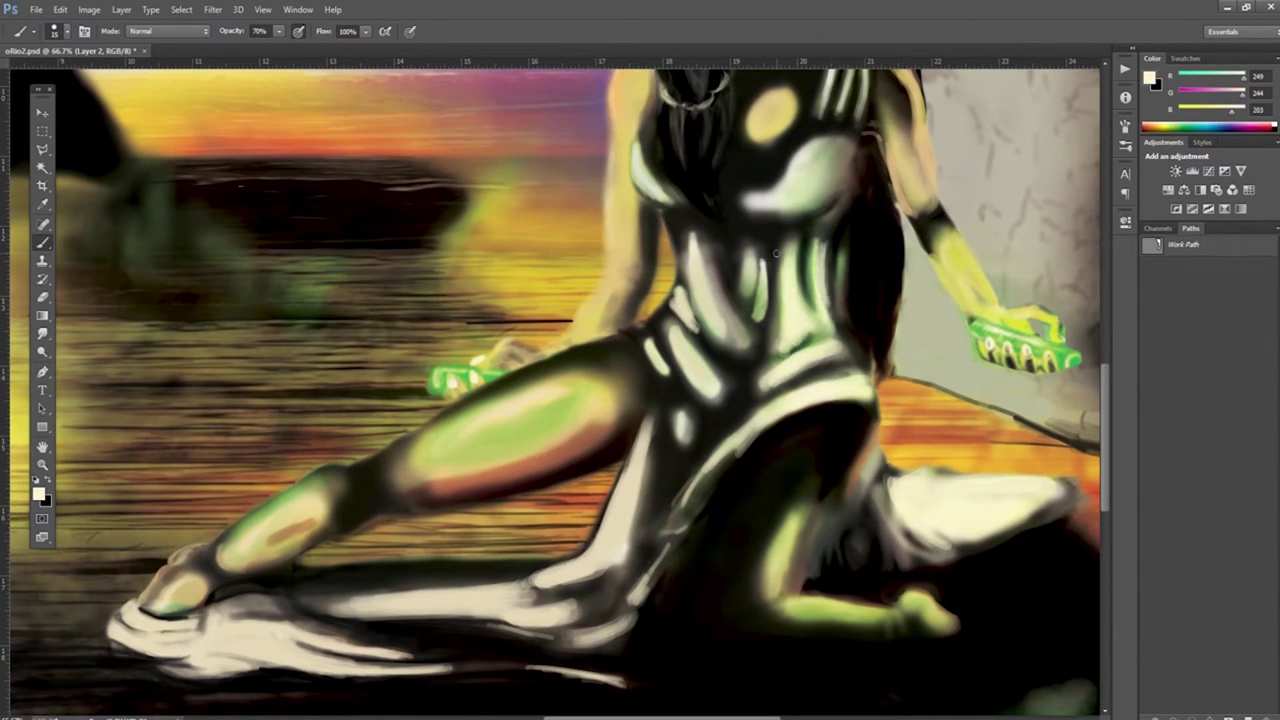
{"action": "left_click", "coordinate": [189, 593], "text": "alt"}
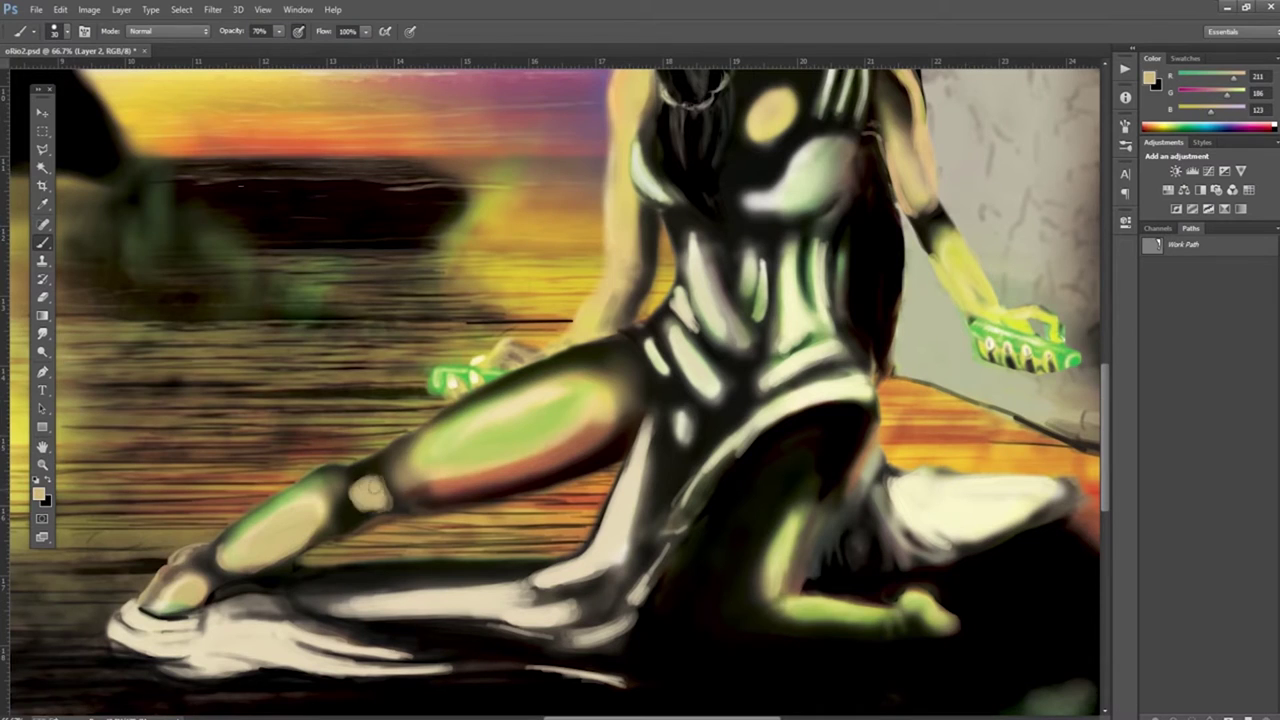
{"action": "mouse_move", "coordinate": [815, 478]}
{"action": "left_mouse_down"}
{"action": "mouse_move", "coordinate": [800, 580]}
{"action": "mouse_move", "coordinate": [782, 507]}
{"action": "mouse_move", "coordinate": [740, 585]}
{"action": "left_mouse_up"}
Step: Open a recently used document
{"action": "key", "text": "z"}
{"action": "key", "text": "ctrl+0"}
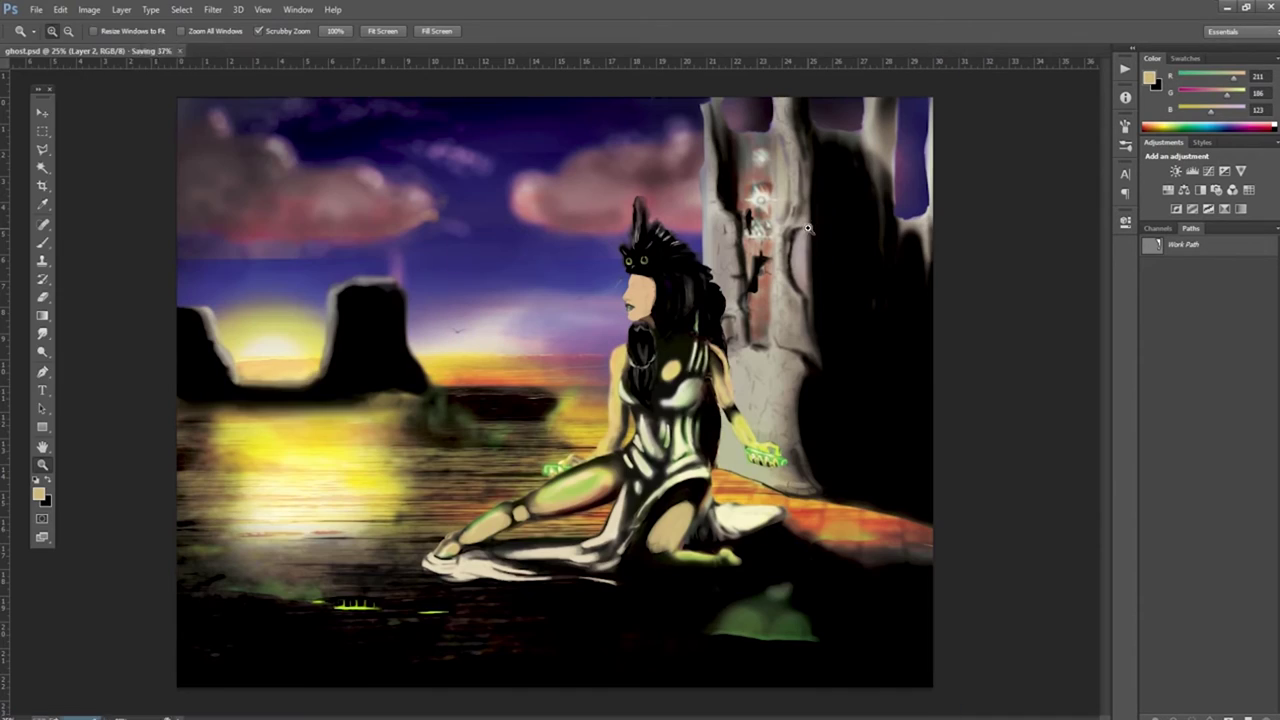
{"action": "left_click", "coordinate": [36, 9]}
{"action": "mouse_move", "coordinate": [80, 103]}
{"action": "left_click", "coordinate": [290, 126]}
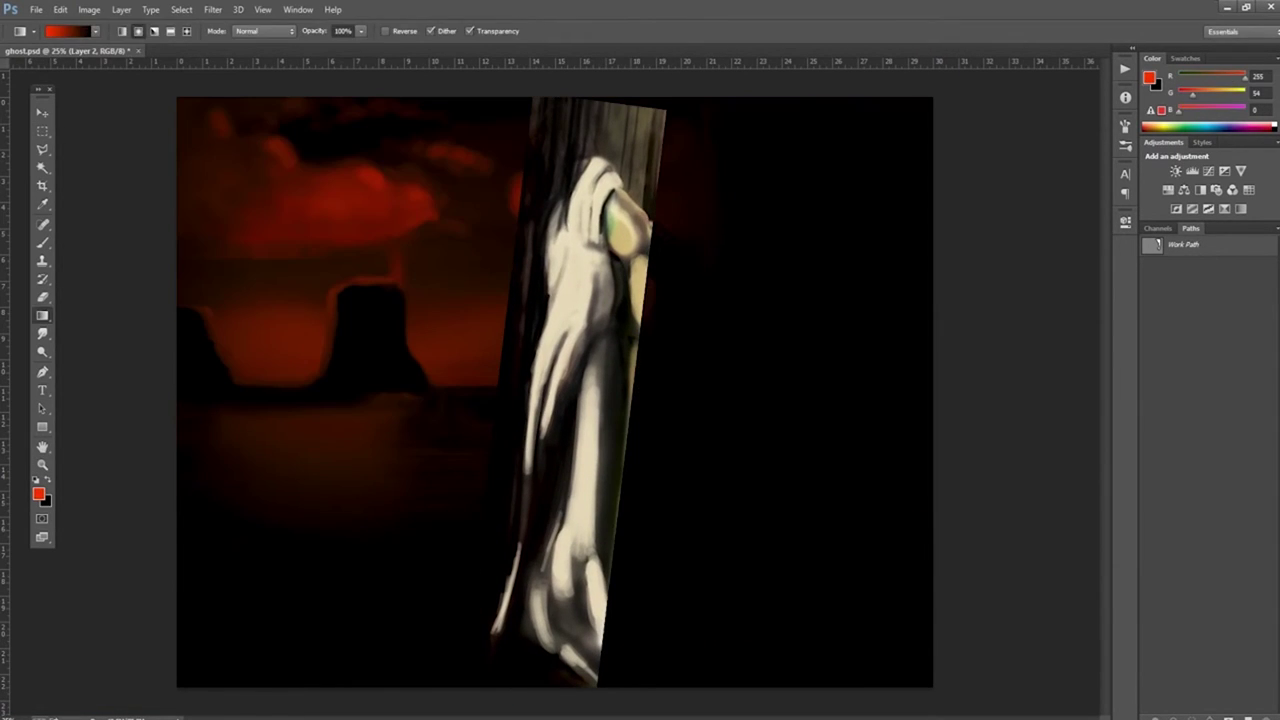
Step: Erase the leftover background strip around the hooded white figure so only the robe shows over the red landscape
{"action": "key", "text": "e"}
{"action": "mouse_move", "coordinate": [625, 210]}
{"action": "left_mouse_down"}
{"action": "mouse_move", "coordinate": [615, 120]}
{"action": "mouse_move", "coordinate": [509, 286]}
{"action": "mouse_move", "coordinate": [657, 449]}
{"action": "mouse_move", "coordinate": [500, 480]}
{"action": "mouse_move", "coordinate": [538, 682]}
{"action": "left_mouse_up"}
{"action": "key", "text": "bracketleft"}
{"action": "key", "text": "bracketleft"}
{"action": "key", "text": "bracketleft"}
{"action": "key", "text": "bracketleft"}
{"action": "key", "text": "bracketleft"}
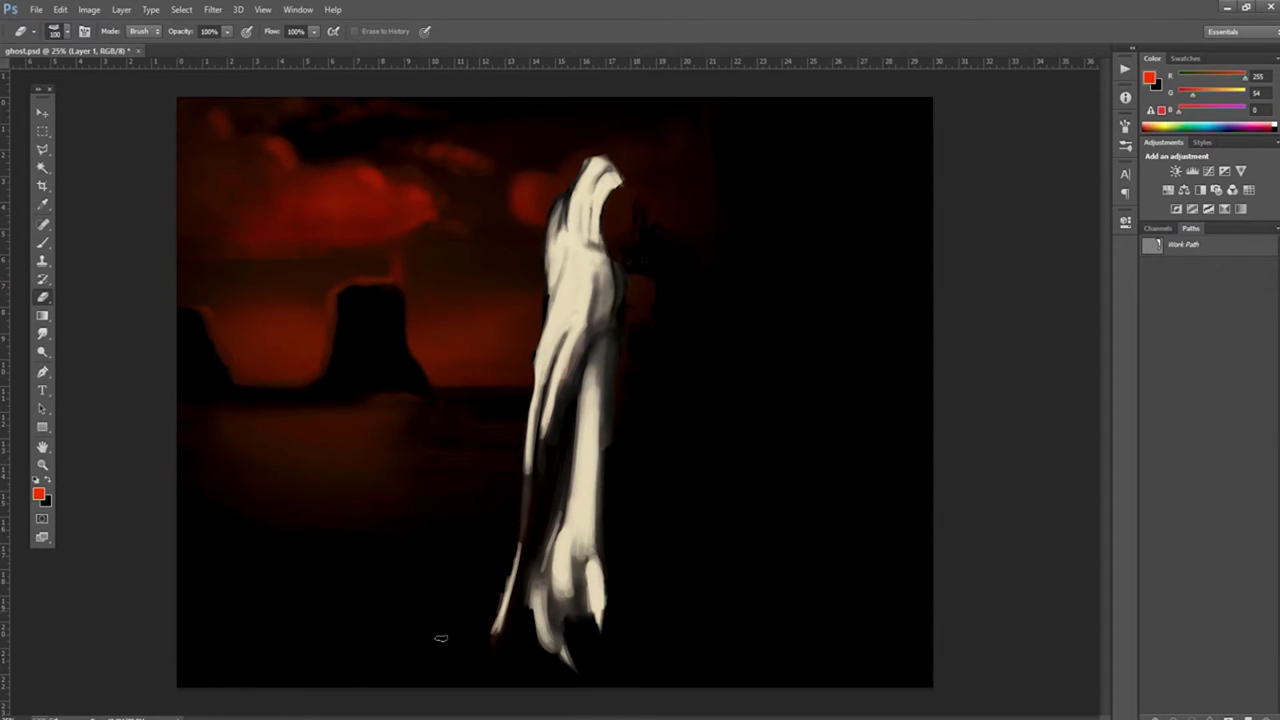
Step: Using cream sampled from the robe, sketch curved guide strokes for both outstretched arms and the sweeping robe hem
{"action": "key", "text": "b"}
{"action": "left_click", "coordinate": [560, 520], "text": "alt"}
{"action": "left_click_drag", "start_coordinate": [505, 625], "coordinate": [340, 553]}
{"action": "mouse_move", "coordinate": [607, 557]}
{"action": "left_mouse_down"}
{"action": "mouse_move", "coordinate": [447, 557]}
{"action": "mouse_move", "coordinate": [815, 365]}
{"action": "left_mouse_up"}
{"action": "left_click", "coordinate": [460, 257], "text": "alt"}
{"action": "left_click_drag", "start_coordinate": [470, 310], "coordinate": [640, 335]}
{"action": "mouse_move", "coordinate": [400, 268]}
{"action": "left_mouse_down"}
{"action": "mouse_move", "coordinate": [300, 330]}
{"action": "mouse_move", "coordinate": [210, 315]}
{"action": "left_mouse_up"}
{"action": "mouse_move", "coordinate": [646, 320]}
{"action": "left_mouse_down"}
{"action": "mouse_move", "coordinate": [645, 292]}
{"action": "mouse_move", "coordinate": [495, 362]}
{"action": "left_mouse_up"}
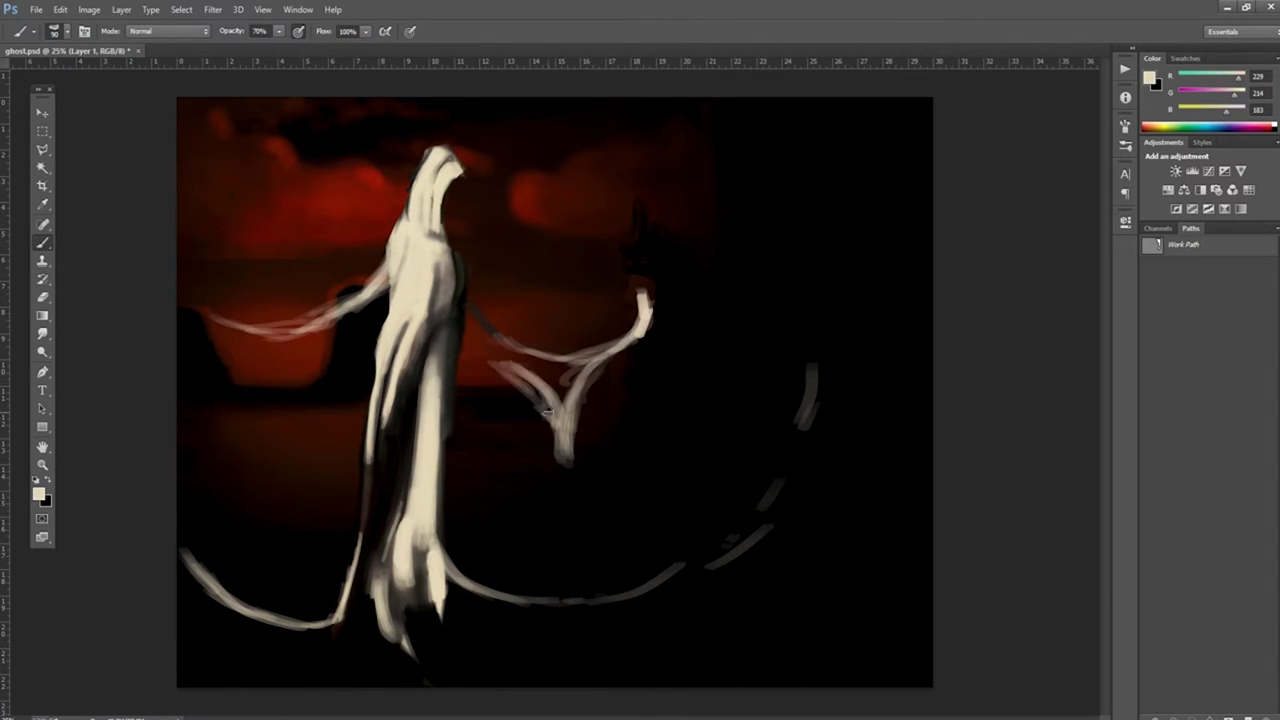
Step: Build up the figure's left-side arm into a thick cream sleeve with an upturned, curled end
{"action": "left_click_drag", "start_coordinate": [300, 335], "coordinate": [220, 320]}
{"action": "left_click_drag", "start_coordinate": [232, 278], "coordinate": [240, 395]}
{"action": "left_click_drag", "start_coordinate": [220, 322], "coordinate": [390, 275]}
{"action": "left_click_drag", "start_coordinate": [300, 338], "coordinate": [400, 245]}
{"action": "left_click_drag", "start_coordinate": [390, 290], "coordinate": [280, 258]}
Step: Paint tattered cloth strands hanging from both sleeves and strengthen the curl of the right-side sleeve
{"action": "left_click_drag", "start_coordinate": [495, 345], "coordinate": [585, 372]}
{"action": "left_click_drag", "start_coordinate": [245, 332], "coordinate": [258, 445]}
{"action": "left_click_drag", "start_coordinate": [298, 330], "coordinate": [298, 405]}
{"action": "mouse_move", "coordinate": [335, 320]}
{"action": "left_mouse_down"}
{"action": "mouse_move", "coordinate": [330, 405]}
{"action": "mouse_move", "coordinate": [360, 410]}
{"action": "left_mouse_up"}
{"action": "left_click_drag", "start_coordinate": [327, 360], "coordinate": [325, 455]}
{"action": "left_click_drag", "start_coordinate": [282, 265], "coordinate": [222, 330]}
{"action": "mouse_move", "coordinate": [602, 286]}
{"action": "left_mouse_down"}
{"action": "mouse_move", "coordinate": [648, 305]}
{"action": "mouse_move", "coordinate": [618, 452]}
{"action": "left_mouse_up"}
{"action": "left_click_drag", "start_coordinate": [604, 362], "coordinate": [574, 470]}
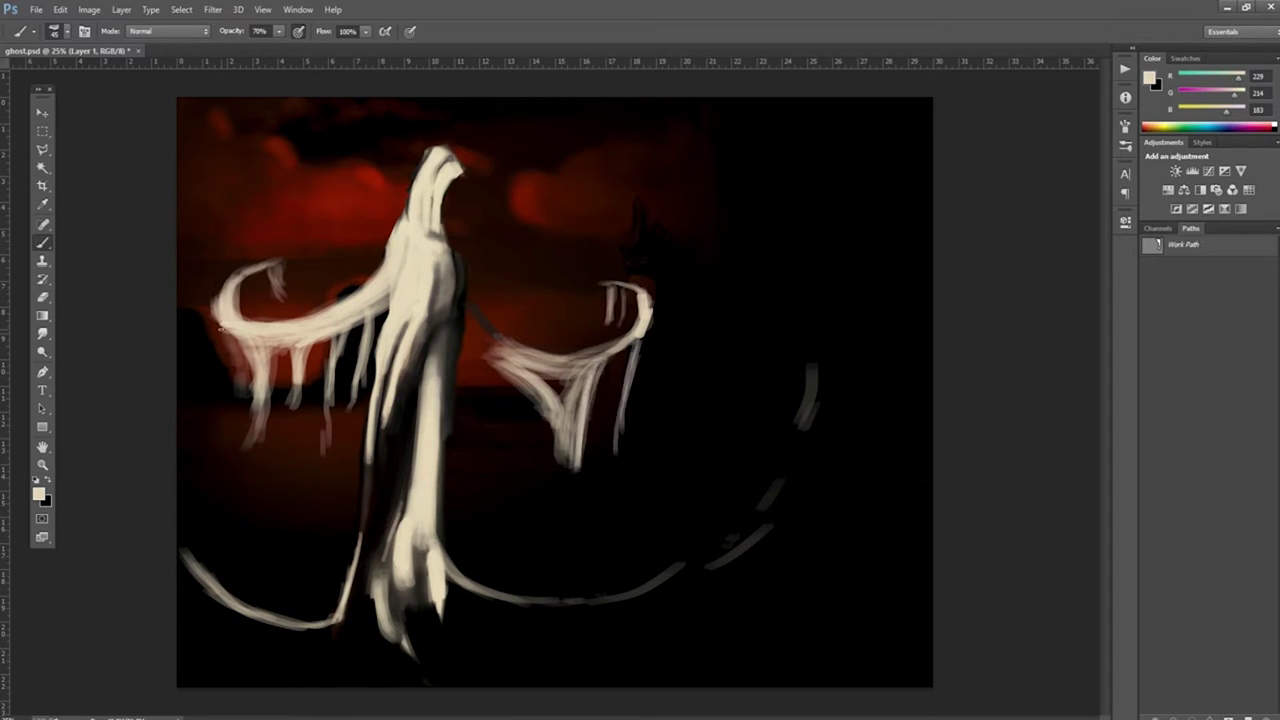
Step: Lengthen the left sleeve's outer strands and thicken the right sleeve and its hanging cloth in cream
{"action": "left_click_drag", "start_coordinate": [238, 332], "coordinate": [220, 486]}
{"action": "left_click_drag", "start_coordinate": [268, 320], "coordinate": [246, 478]}
{"action": "left_click_drag", "start_coordinate": [495, 348], "coordinate": [640, 332]}
{"action": "left_click_drag", "start_coordinate": [576, 380], "coordinate": [564, 462]}
{"action": "left_click_drag", "start_coordinate": [600, 288], "coordinate": [650, 322]}
{"action": "mouse_move", "coordinate": [490, 345]}
{"action": "left_mouse_down"}
{"action": "mouse_move", "coordinate": [605, 340]}
{"action": "mouse_move", "coordinate": [565, 480]}
{"action": "left_mouse_up"}
Step: Paint thick cream strokes along the robe body and hem, sweeping left and up in a large arc on the right
{"action": "mouse_move", "coordinate": [410, 335]}
{"action": "left_mouse_down"}
{"action": "mouse_move", "coordinate": [385, 540]}
{"action": "mouse_move", "coordinate": [180, 555]}
{"action": "left_mouse_up"}
{"action": "left_click_drag", "start_coordinate": [392, 620], "coordinate": [185, 580]}
{"action": "mouse_move", "coordinate": [440, 605]}
{"action": "left_mouse_down"}
{"action": "mouse_move", "coordinate": [680, 570]}
{"action": "mouse_move", "coordinate": [815, 385]}
{"action": "mouse_move", "coordinate": [660, 600]}
{"action": "left_mouse_up"}
{"action": "mouse_move", "coordinate": [822, 410]}
{"action": "left_mouse_down"}
{"action": "mouse_move", "coordinate": [775, 203]}
{"action": "mouse_move", "coordinate": [668, 580]}
{"action": "left_mouse_up"}
{"action": "left_click_drag", "start_coordinate": [600, 615], "coordinate": [830, 320]}
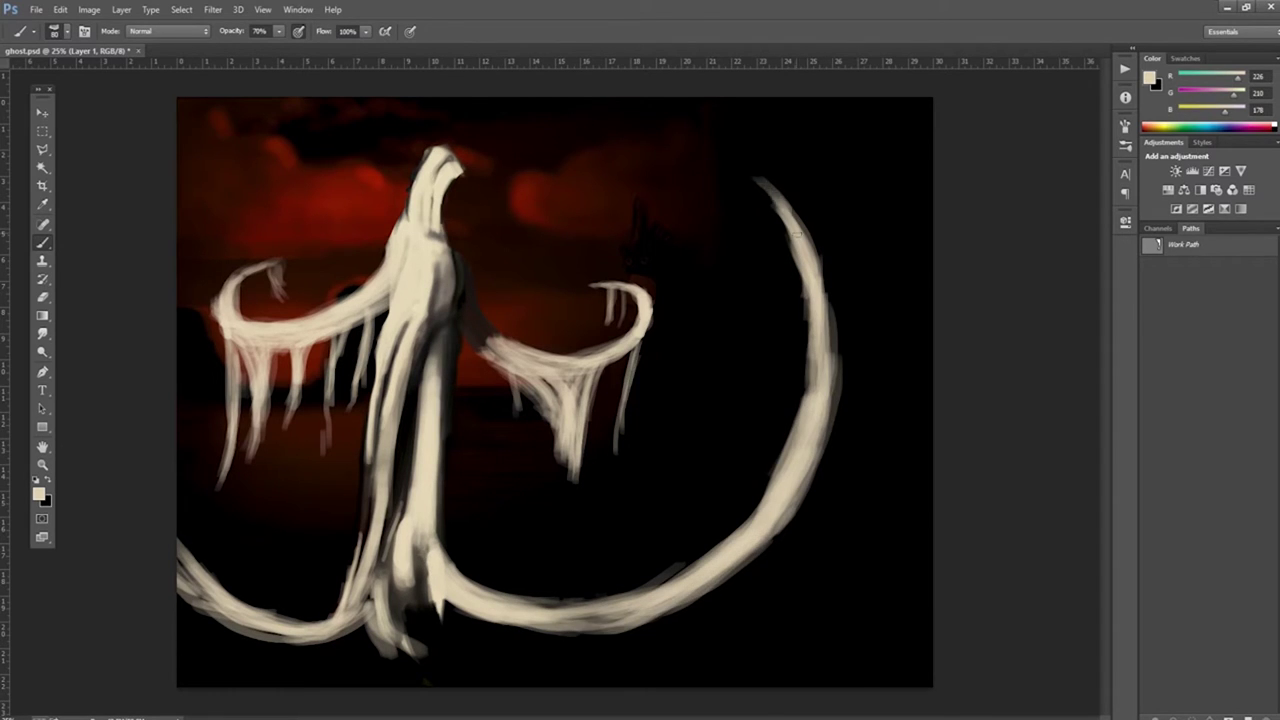
Step: Extend the hem arc to a pointed tip, widen its folds across the base, and add curls at the left side and upper-left corner
{"action": "left_click_drag", "start_coordinate": [680, 145], "coordinate": [818, 300]}
{"action": "left_click_drag", "start_coordinate": [790, 520], "coordinate": [540, 630]}
{"action": "left_click_drag", "start_coordinate": [736, 575], "coordinate": [424, 625]}
{"action": "left_click_drag", "start_coordinate": [616, 668], "coordinate": [362, 650]}
{"action": "mouse_move", "coordinate": [687, 657]}
{"action": "left_mouse_down"}
{"action": "mouse_move", "coordinate": [200, 640]}
{"action": "mouse_move", "coordinate": [790, 645]}
{"action": "mouse_move", "coordinate": [808, 617]}
{"action": "mouse_move", "coordinate": [441, 598]}
{"action": "mouse_move", "coordinate": [840, 400]}
{"action": "mouse_move", "coordinate": [500, 615]}
{"action": "mouse_move", "coordinate": [665, 130]}
{"action": "left_mouse_up"}
{"action": "mouse_move", "coordinate": [340, 592]}
{"action": "left_mouse_down"}
{"action": "mouse_move", "coordinate": [268, 482]}
{"action": "mouse_move", "coordinate": [325, 600]}
{"action": "left_mouse_up"}
{"action": "left_click_drag", "start_coordinate": [182, 500], "coordinate": [320, 610]}
{"action": "left_click_drag", "start_coordinate": [178, 128], "coordinate": [240, 110]}
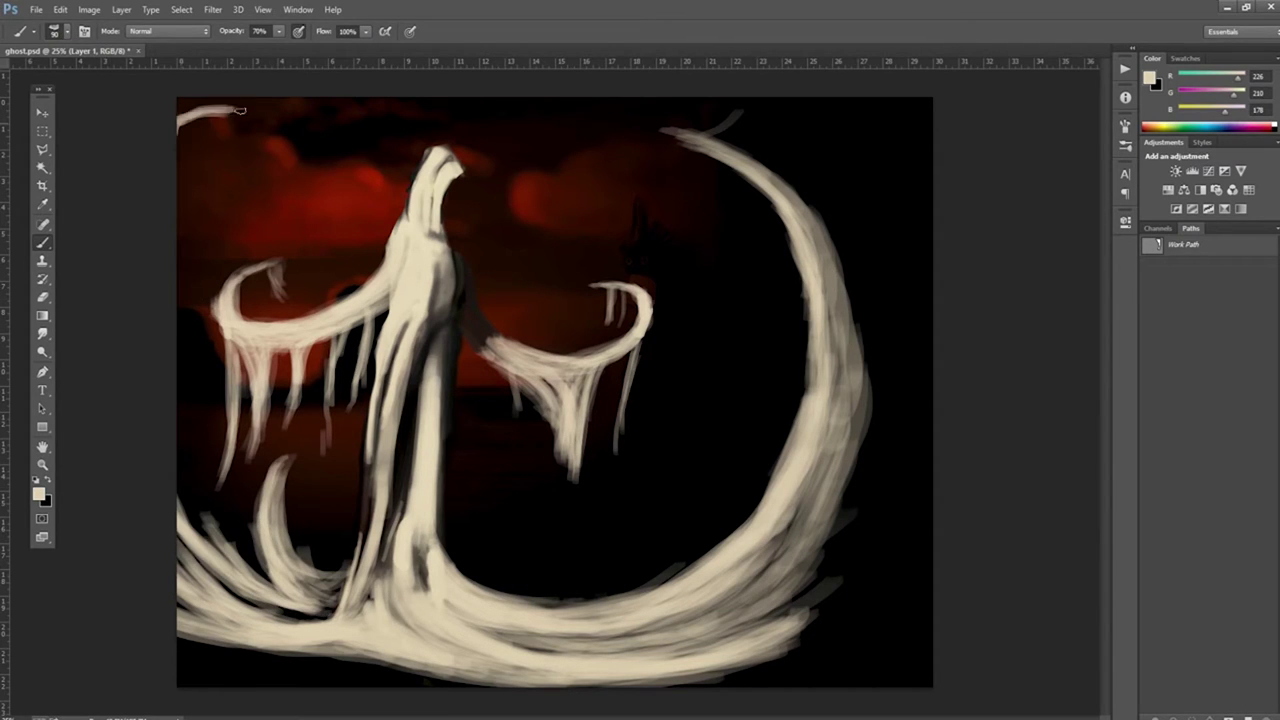
Step: Paint a second outer arc of robe cloth along the canvas's right edge with a larger brush and sampled tones
{"action": "mouse_move", "coordinate": [520, 352]}
{"action": "left_mouse_down"}
{"action": "mouse_move", "coordinate": [580, 465]}
{"action": "mouse_move", "coordinate": [800, 300]}
{"action": "mouse_move", "coordinate": [818, 600]}
{"action": "mouse_move", "coordinate": [830, 222]}
{"action": "mouse_move", "coordinate": [865, 240]}
{"action": "mouse_move", "coordinate": [895, 520]}
{"action": "left_mouse_up"}
{"action": "key", "text": "bracketright"}
{"action": "left_click", "coordinate": [910, 543], "text": "alt"}
{"action": "left_click_drag", "start_coordinate": [912, 405], "coordinate": [912, 476]}
{"action": "left_click", "coordinate": [914, 623], "text": "alt"}
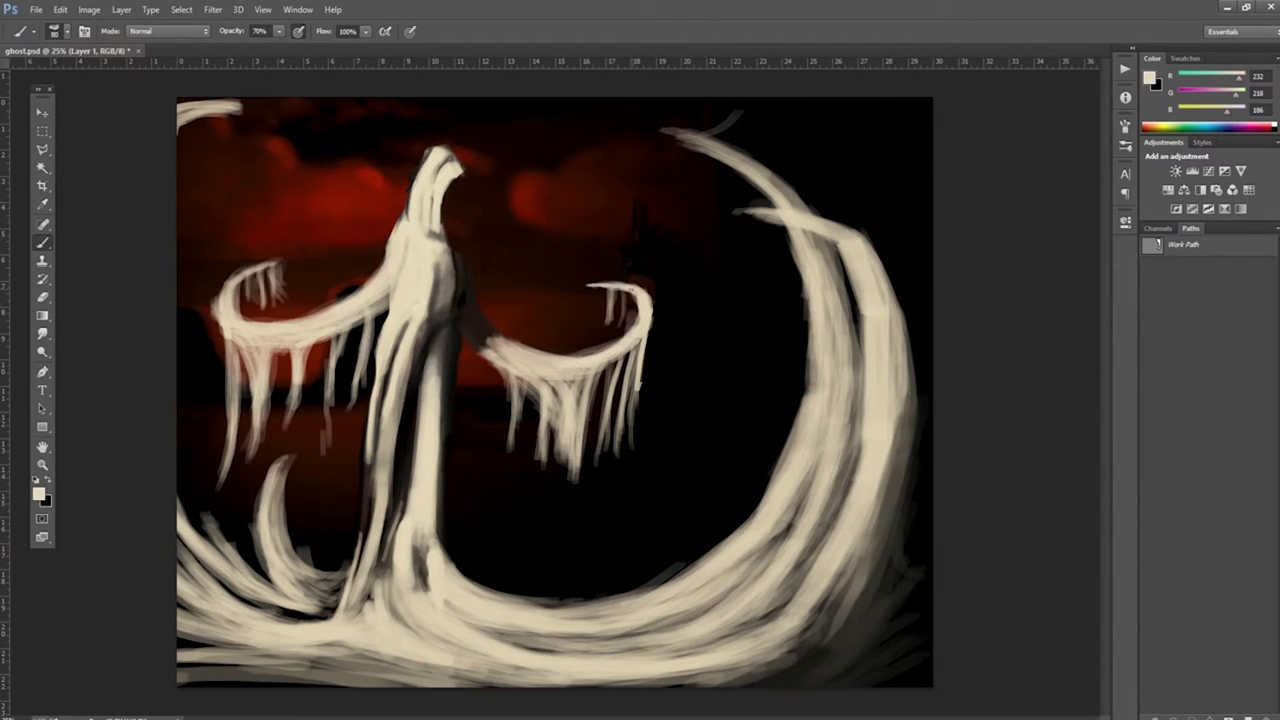
Step: Thicken the cream strands under the left sleeve and strengthen the curling hem folds below it
{"action": "left_click_drag", "start_coordinate": [226, 330], "coordinate": [226, 484]}
{"action": "left_click_drag", "start_coordinate": [250, 340], "coordinate": [250, 422]}
{"action": "left_click_drag", "start_coordinate": [252, 374], "coordinate": [252, 464]}
{"action": "left_click_drag", "start_coordinate": [290, 346], "coordinate": [290, 432]}
{"action": "mouse_move", "coordinate": [330, 332]}
{"action": "left_mouse_down"}
{"action": "mouse_move", "coordinate": [330, 450]}
{"action": "mouse_move", "coordinate": [265, 575]}
{"action": "left_mouse_up"}
{"action": "left_click_drag", "start_coordinate": [210, 515], "coordinate": [260, 590]}
Step: Sample the dark hood tone and paint shadows along the crescent curl and the left hem folds
{"action": "left_click", "coordinate": [452, 200], "text": "alt"}
{"action": "left_click_drag", "start_coordinate": [285, 470], "coordinate": [300, 605]}
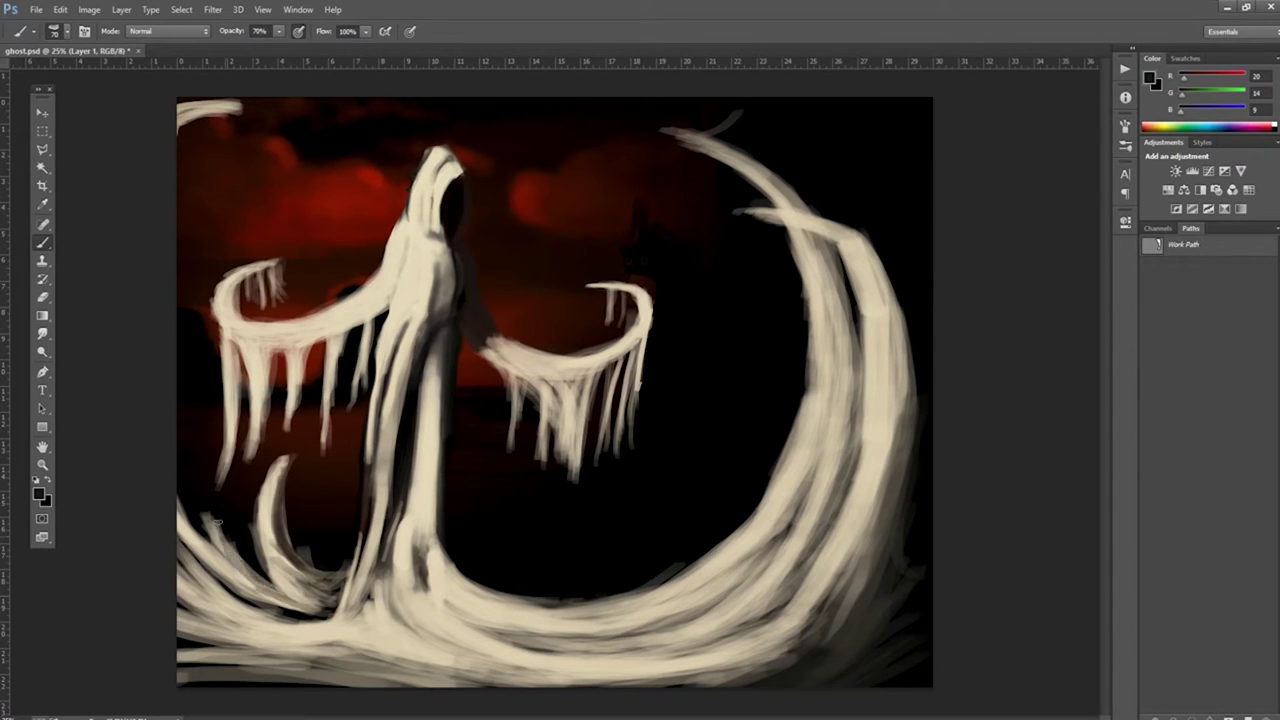
{"action": "left_click_drag", "start_coordinate": [320, 510], "coordinate": [185, 600]}
{"action": "left_click_drag", "start_coordinate": [300, 460], "coordinate": [290, 585]}
Step: Paint dark fold lines through the sweeping hem on the right, across the base, and between the left folds
{"action": "left_click_drag", "start_coordinate": [420, 545], "coordinate": [775, 575]}
{"action": "left_click_drag", "start_coordinate": [470, 612], "coordinate": [790, 600]}
{"action": "left_click_drag", "start_coordinate": [415, 575], "coordinate": [677, 690]}
{"action": "left_click_drag", "start_coordinate": [180, 676], "coordinate": [405, 670]}
{"action": "left_click_drag", "start_coordinate": [330, 495], "coordinate": [280, 580]}
{"action": "left_click_drag", "start_coordinate": [180, 565], "coordinate": [255, 612]}
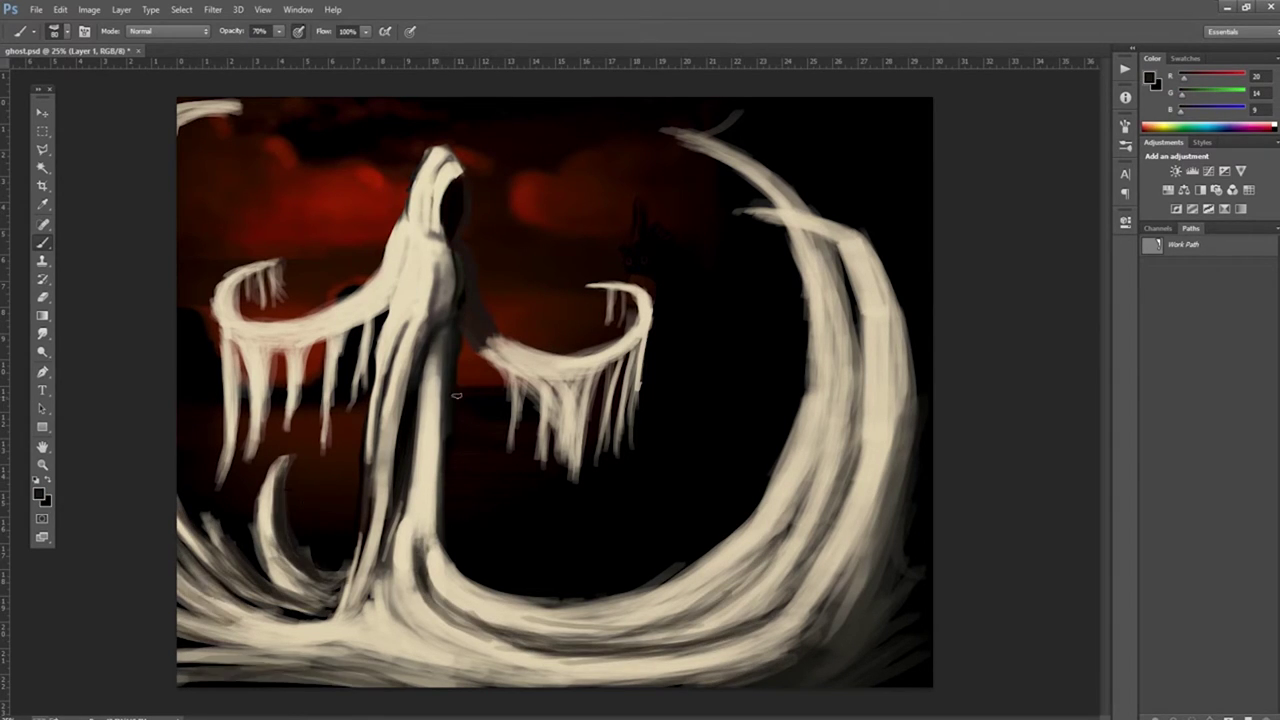
Step: Shade the robe's central column, upper body and right sleeve with sampled robe tones
{"action": "left_click_drag", "start_coordinate": [435, 355], "coordinate": [430, 550]}
{"action": "left_click", "coordinate": [449, 275], "text": "alt"}
{"action": "left_click_drag", "start_coordinate": [436, 258], "coordinate": [436, 314]}
{"action": "left_click_drag", "start_coordinate": [495, 352], "coordinate": [600, 345]}
Step: Set the foreground colour to near-white (252, 252, 252) and highlight the left shoulder, sleeve and hanging strands
{"action": "left_click", "coordinate": [38, 493]}
{"action": "left_click", "coordinate": [716, 379]}
{"action": "left_click", "coordinate": [994, 366]}
{"action": "mouse_move", "coordinate": [400, 225]}
{"action": "left_mouse_down"}
{"action": "mouse_move", "coordinate": [290, 320]}
{"action": "mouse_move", "coordinate": [385, 285]}
{"action": "left_mouse_up"}
{"action": "mouse_move", "coordinate": [270, 265]}
{"action": "left_mouse_down"}
{"action": "mouse_move", "coordinate": [212, 318]}
{"action": "mouse_move", "coordinate": [230, 480]}
{"action": "left_mouse_up"}
{"action": "left_click_drag", "start_coordinate": [262, 365], "coordinate": [258, 450]}
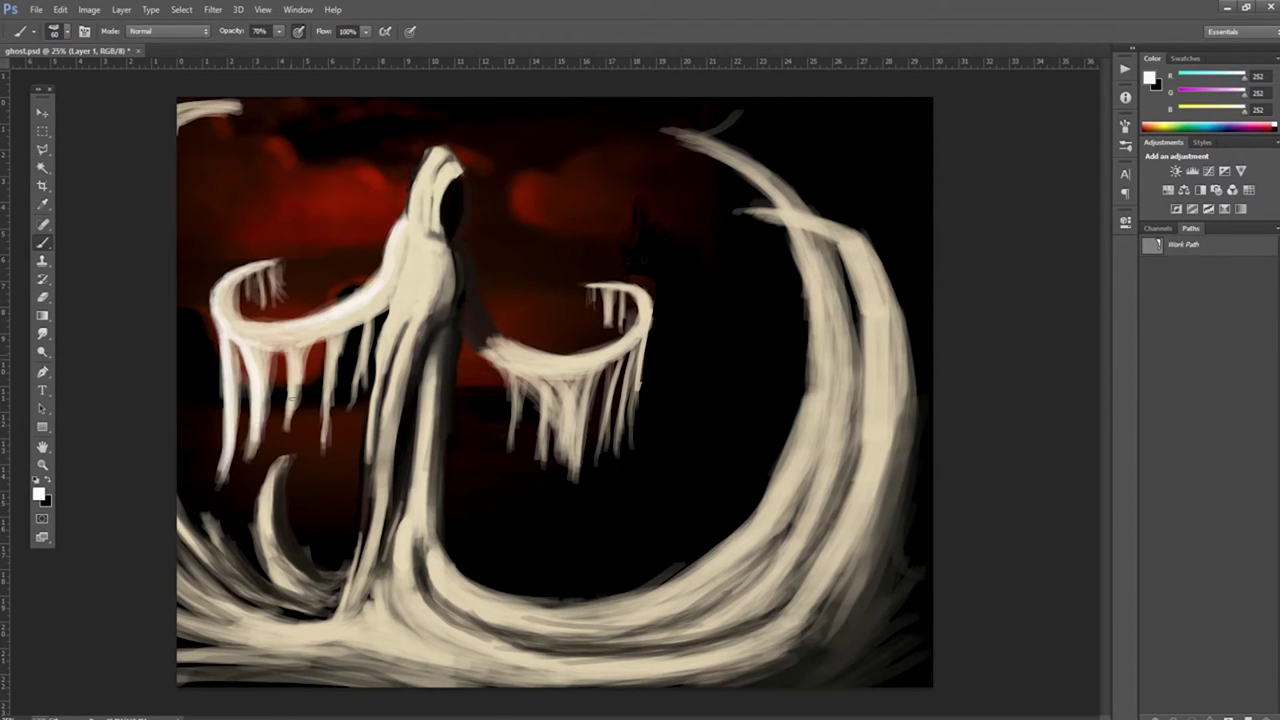
Step: Add near-white highlights down the hood, the robe's front folds and the crescent curl
{"action": "left_click_drag", "start_coordinate": [405, 235], "coordinate": [385, 430]}
{"action": "mouse_move", "coordinate": [432, 150]}
{"action": "left_mouse_down"}
{"action": "mouse_move", "coordinate": [415, 435]}
{"action": "mouse_move", "coordinate": [340, 610]}
{"action": "left_mouse_up"}
{"action": "left_click_drag", "start_coordinate": [280, 455], "coordinate": [265, 575]}
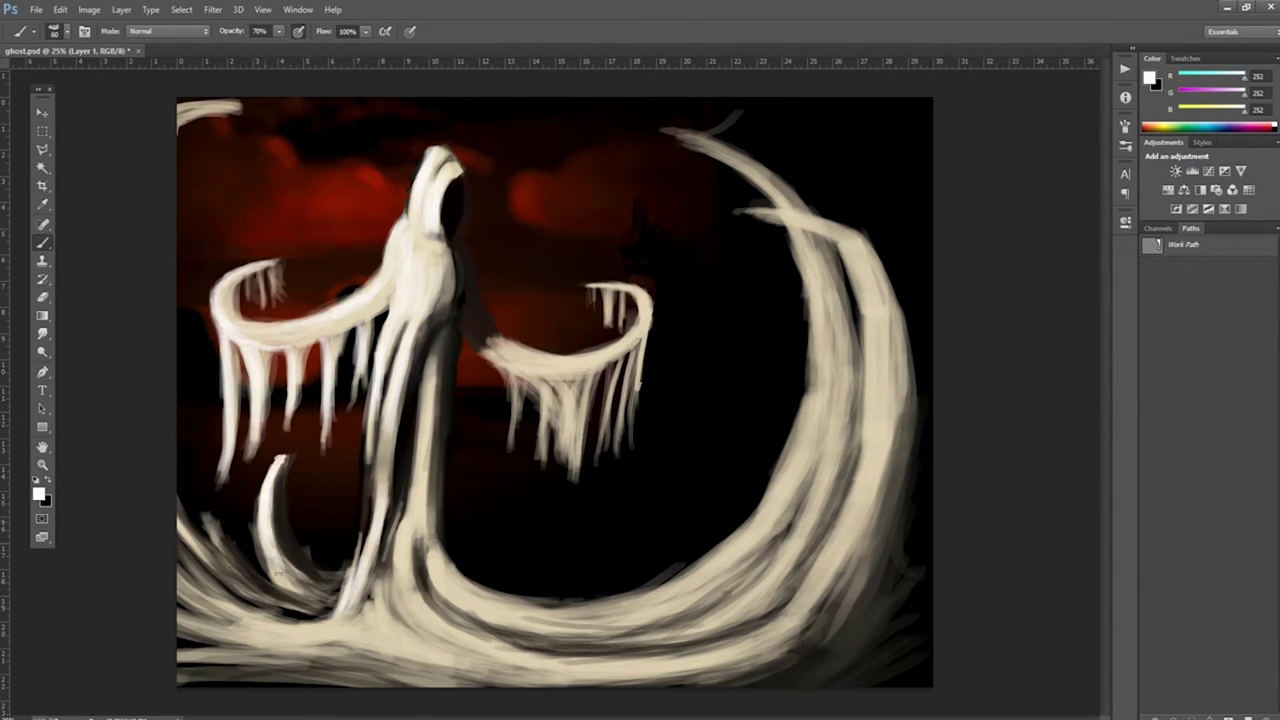
Step: Paint near-white highlights along the left hem folds, the base and both large arcs on the right
{"action": "left_click_drag", "start_coordinate": [190, 510], "coordinate": [270, 585]}
{"action": "left_click_drag", "start_coordinate": [375, 600], "coordinate": [280, 622]}
{"action": "left_click_drag", "start_coordinate": [180, 665], "coordinate": [335, 630]}
{"action": "left_click_drag", "start_coordinate": [525, 675], "coordinate": [860, 530]}
{"action": "left_click_drag", "start_coordinate": [860, 290], "coordinate": [800, 610]}
{"action": "left_click_drag", "start_coordinate": [750, 212], "coordinate": [885, 320]}
{"action": "left_click_drag", "start_coordinate": [605, 618], "coordinate": [815, 410]}
{"action": "left_click_drag", "start_coordinate": [835, 228], "coordinate": [795, 455]}
{"action": "left_click_drag", "start_coordinate": [670, 632], "coordinate": [828, 405]}
{"action": "mouse_move", "coordinate": [815, 490]}
{"action": "left_mouse_down"}
{"action": "mouse_move", "coordinate": [790, 208]}
{"action": "mouse_move", "coordinate": [670, 132]}
{"action": "left_mouse_up"}
Step: Highlight the right sleeve's curl and its hanging strands in near-white
{"action": "left_click_drag", "start_coordinate": [648, 295], "coordinate": [510, 355]}
{"action": "left_click_drag", "start_coordinate": [635, 335], "coordinate": [625, 435]}
{"action": "left_click_drag", "start_coordinate": [610, 360], "coordinate": [570, 460]}
{"action": "left_click_drag", "start_coordinate": [545, 375], "coordinate": [510, 445]}
{"action": "left_click_drag", "start_coordinate": [600, 345], "coordinate": [495, 375]}
Step: Brighten the left sleeve, the crescent curl and the lower-left hem with near-white strokes
{"action": "mouse_move", "coordinate": [378, 280]}
{"action": "left_mouse_down"}
{"action": "mouse_move", "coordinate": [285, 322]}
{"action": "mouse_move", "coordinate": [225, 285]}
{"action": "left_mouse_up"}
{"action": "left_click_drag", "start_coordinate": [265, 505], "coordinate": [258, 585]}
{"action": "mouse_move", "coordinate": [258, 585]}
{"action": "left_mouse_down"}
{"action": "mouse_move", "coordinate": [331, 607]}
{"action": "mouse_move", "coordinate": [185, 660]}
{"action": "left_mouse_up"}
{"action": "left_click_drag", "start_coordinate": [182, 672], "coordinate": [350, 648]}
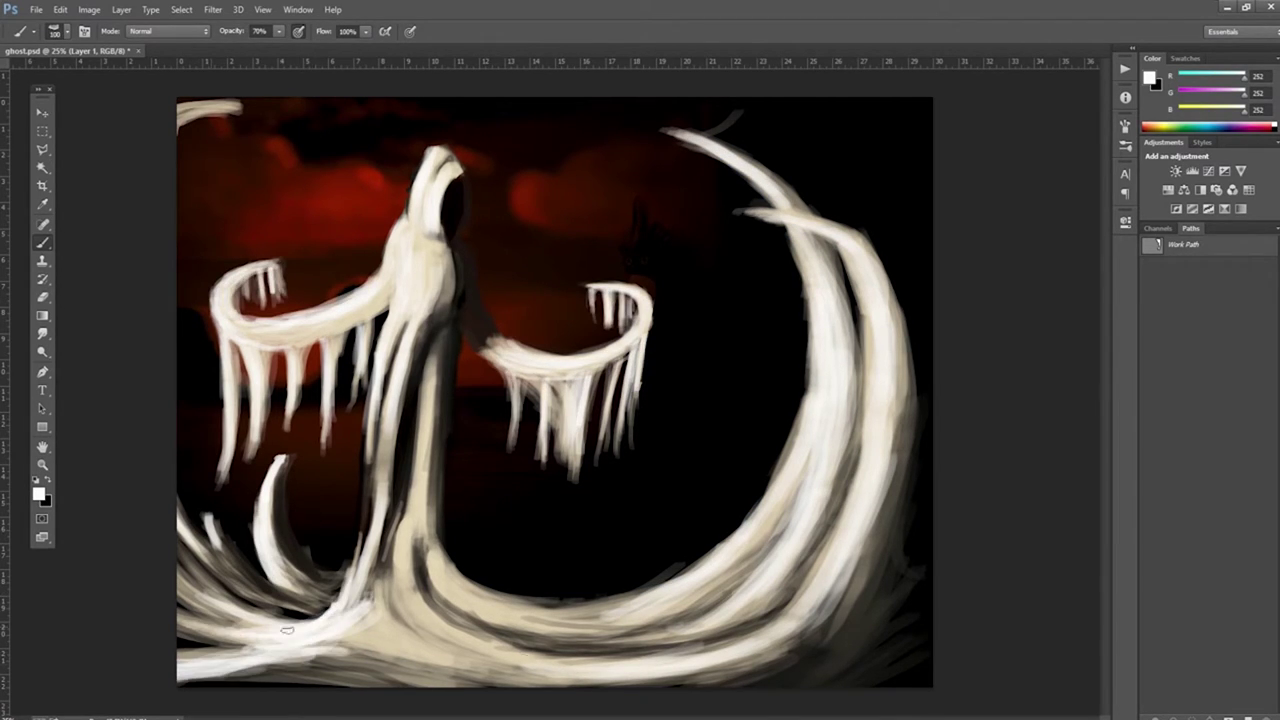
Step: Layer near-white highlights along the lower hem sweeps, the left folds and the robe's central column
{"action": "left_click_drag", "start_coordinate": [525, 662], "coordinate": [758, 632]}
{"action": "left_click_drag", "start_coordinate": [502, 645], "coordinate": [698, 598]}
{"action": "left_click_drag", "start_coordinate": [455, 605], "coordinate": [650, 578]}
{"action": "mouse_move", "coordinate": [452, 660]}
{"action": "left_mouse_down"}
{"action": "mouse_move", "coordinate": [655, 630]}
{"action": "mouse_move", "coordinate": [782, 642]}
{"action": "left_mouse_up"}
{"action": "mouse_move", "coordinate": [905, 480]}
{"action": "left_mouse_down"}
{"action": "mouse_move", "coordinate": [893, 357]}
{"action": "mouse_move", "coordinate": [830, 640]}
{"action": "left_mouse_up"}
{"action": "mouse_move", "coordinate": [728, 545]}
{"action": "left_mouse_down"}
{"action": "mouse_move", "coordinate": [614, 600]}
{"action": "mouse_move", "coordinate": [522, 610]}
{"action": "left_mouse_up"}
{"action": "left_click_drag", "start_coordinate": [180, 510], "coordinate": [320, 590]}
{"action": "left_click_drag", "start_coordinate": [490, 610], "coordinate": [304, 668]}
{"action": "left_click_drag", "start_coordinate": [428, 385], "coordinate": [400, 620]}
Step: Sample black from the background and clean up the inner hem edge, the right arc's outer edge and the underside of the base
{"action": "left_click", "coordinate": [480, 500], "text": "alt"}
{"action": "left_click_drag", "start_coordinate": [510, 585], "coordinate": [415, 600]}
{"action": "left_click_drag", "start_coordinate": [859, 442], "coordinate": [920, 503]}
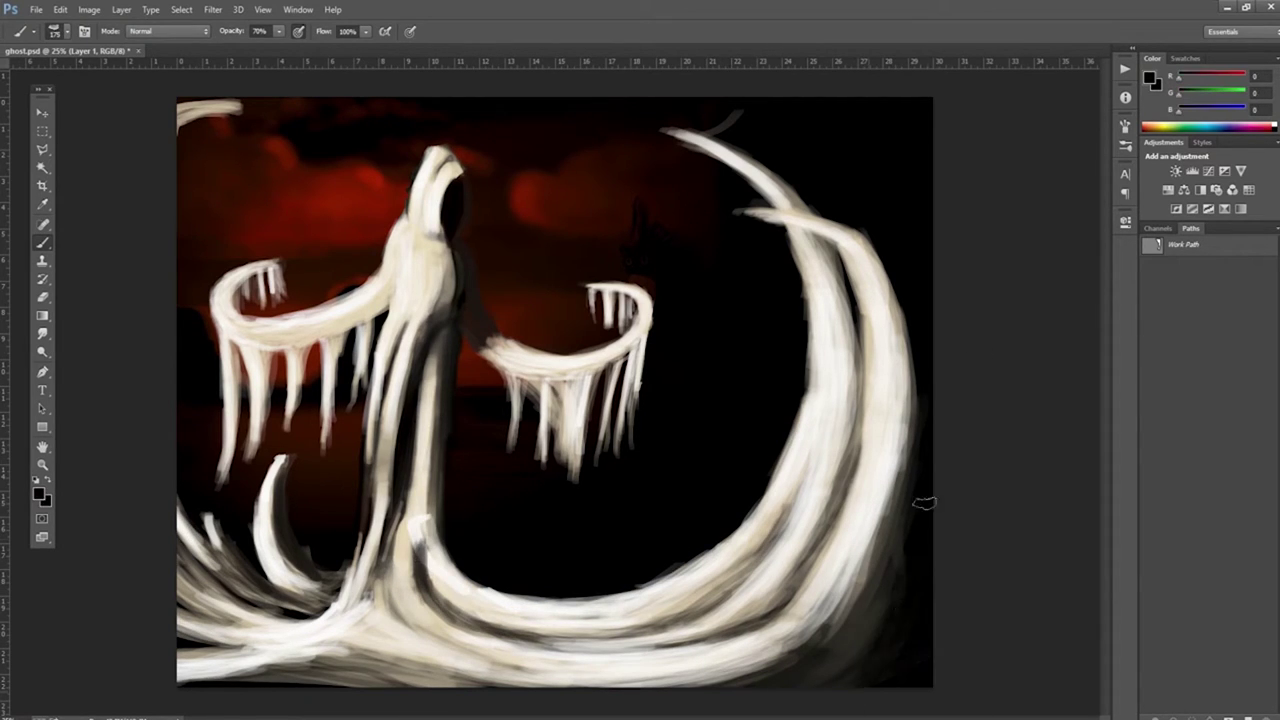
{"action": "left_click_drag", "start_coordinate": [915, 400], "coordinate": [870, 680]}
{"action": "left_click_drag", "start_coordinate": [530, 670], "coordinate": [240, 685]}
Step: Sample cream from the robe and blend it into the right hem folds and the lower-left folds
{"action": "left_click", "coordinate": [425, 505], "text": "alt"}
{"action": "left_click_drag", "start_coordinate": [790, 510], "coordinate": [600, 640]}
{"action": "left_click_drag", "start_coordinate": [640, 590], "coordinate": [420, 645]}
{"action": "left_click_drag", "start_coordinate": [180, 590], "coordinate": [250, 645]}
{"action": "left_click_drag", "start_coordinate": [320, 600], "coordinate": [185, 565]}
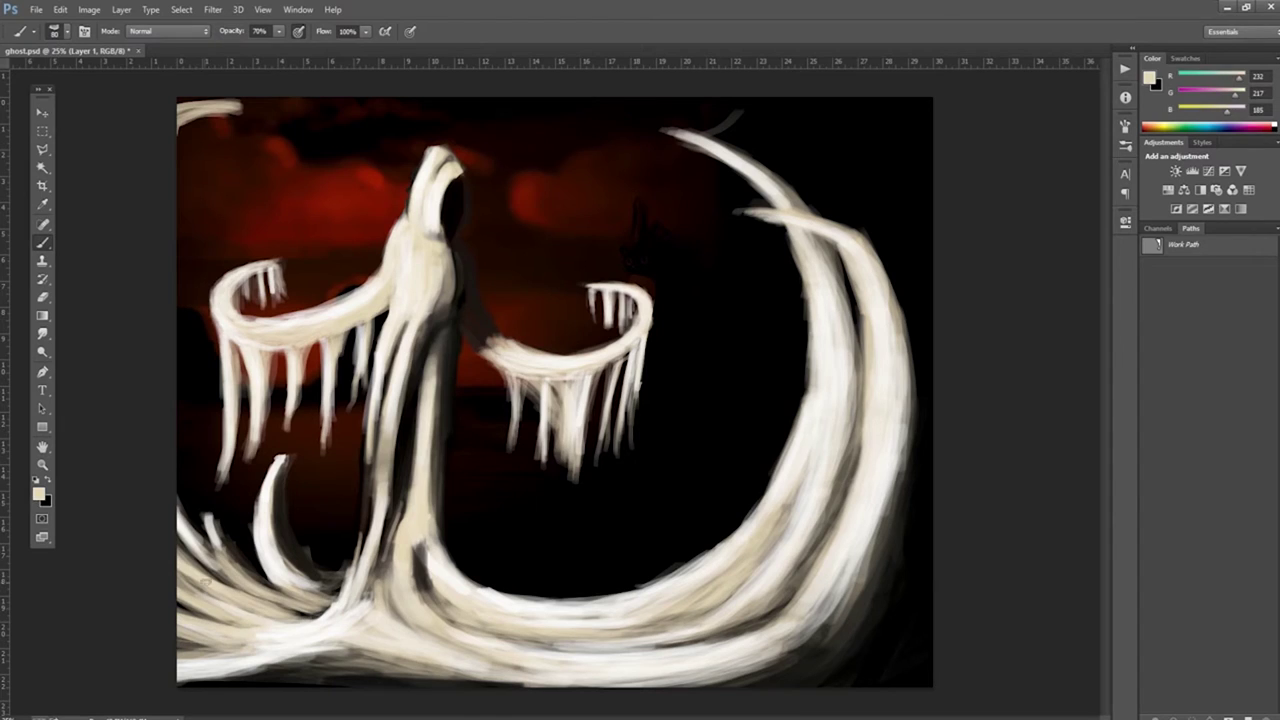
Step: Using beige tones sampled from the image, fill in extra hanging strands beneath the left and right sleeves
{"action": "left_click", "coordinate": [300, 420], "text": "alt"}
{"action": "left_click_drag", "start_coordinate": [300, 348], "coordinate": [298, 400]}
{"action": "left_click_drag", "start_coordinate": [235, 340], "coordinate": [236, 400]}
{"action": "left_click_drag", "start_coordinate": [266, 345], "coordinate": [266, 404]}
{"action": "left_click", "coordinate": [320, 328], "text": "alt"}
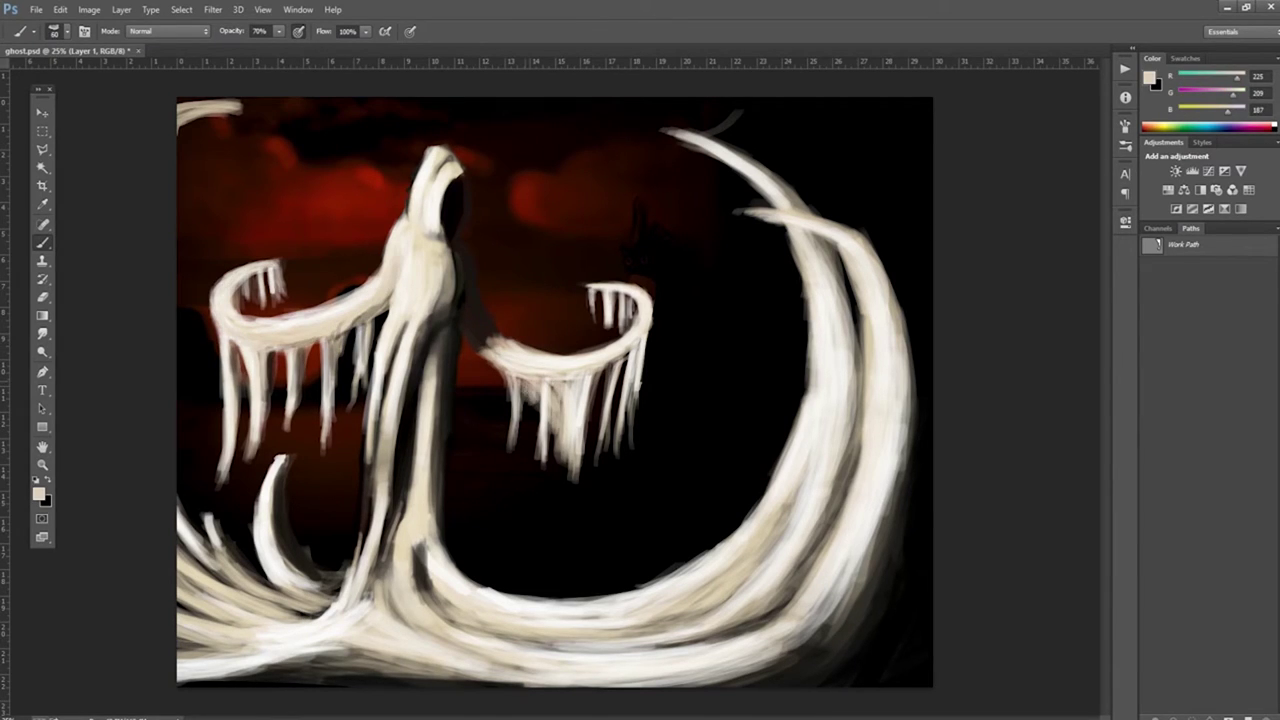
{"action": "left_click_drag", "start_coordinate": [314, 338], "coordinate": [314, 390]}
{"action": "left_click_drag", "start_coordinate": [277, 348], "coordinate": [277, 418]}
{"action": "left_click_drag", "start_coordinate": [497, 364], "coordinate": [497, 432]}
{"action": "left_click_drag", "start_coordinate": [530, 380], "coordinate": [532, 454]}
Step: Sample black beside the robe and paint thin dark gaps between the right sleeve's hanging strands
{"action": "left_click", "coordinate": [464, 300], "text": "alt"}
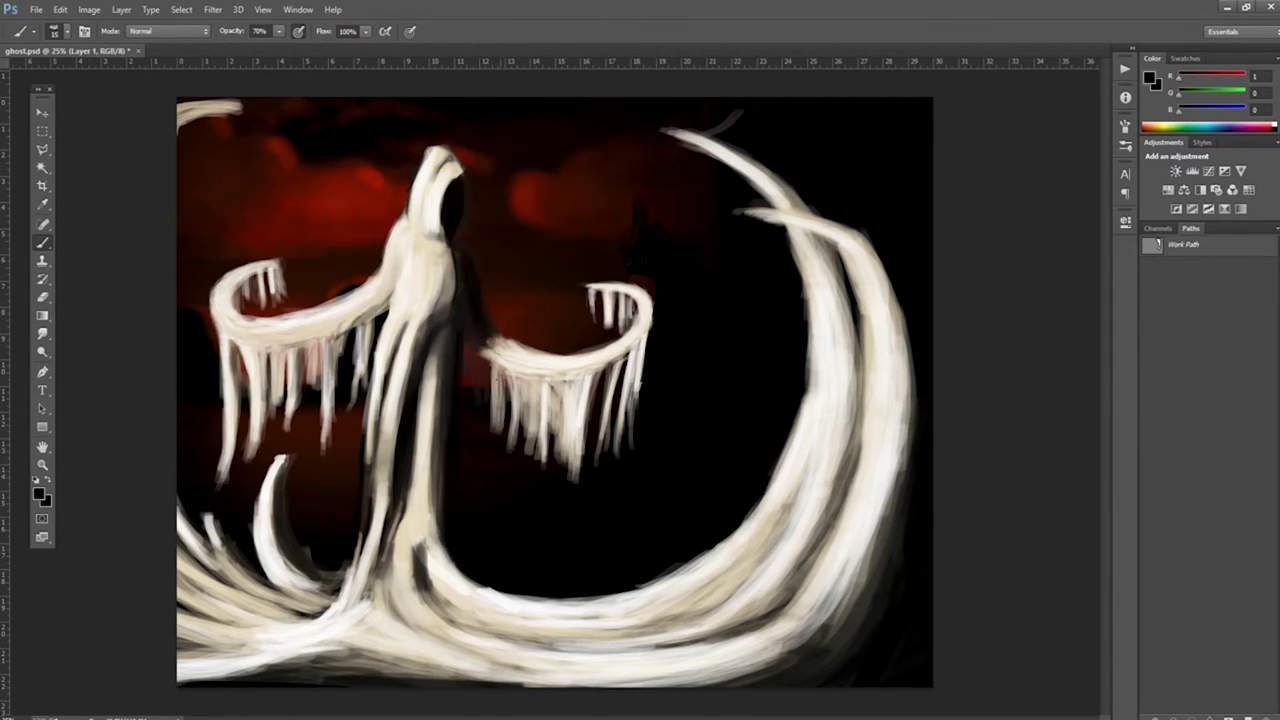
{"action": "left_click_drag", "start_coordinate": [537, 384], "coordinate": [537, 432]}
{"action": "left_click_drag", "start_coordinate": [557, 386], "coordinate": [557, 462]}
{"action": "left_click_drag", "start_coordinate": [586, 372], "coordinate": [586, 468]}
{"action": "left_click_drag", "start_coordinate": [625, 360], "coordinate": [625, 430]}
{"action": "left_click_drag", "start_coordinate": [631, 332], "coordinate": [631, 434]}
Step: Sample off-white from the sleeve, touch up the right sleeve's curl, and add fine strands under the left sleeve
{"action": "left_click", "coordinate": [630, 300], "text": "alt"}
{"action": "mouse_move", "coordinate": [640, 294]}
{"action": "left_mouse_down"}
{"action": "mouse_move", "coordinate": [640, 362]}
{"action": "mouse_move", "coordinate": [646, 300]}
{"action": "left_mouse_up"}
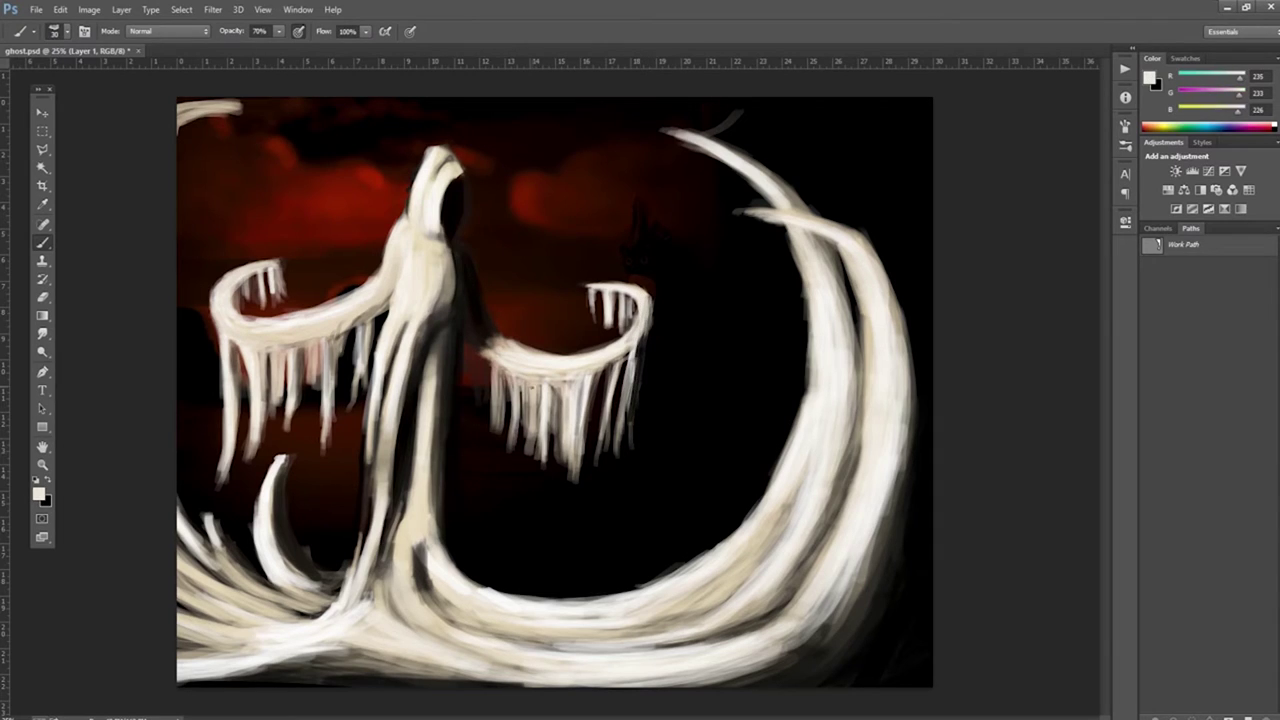
{"action": "left_click_drag", "start_coordinate": [241, 340], "coordinate": [220, 490]}
{"action": "mouse_move", "coordinate": [278, 350]}
{"action": "left_mouse_down"}
{"action": "mouse_move", "coordinate": [250, 466]}
{"action": "mouse_move", "coordinate": [288, 426]}
{"action": "left_mouse_up"}
{"action": "left_click_drag", "start_coordinate": [317, 332], "coordinate": [317, 404]}
{"action": "left_click_drag", "start_coordinate": [350, 324], "coordinate": [350, 382]}
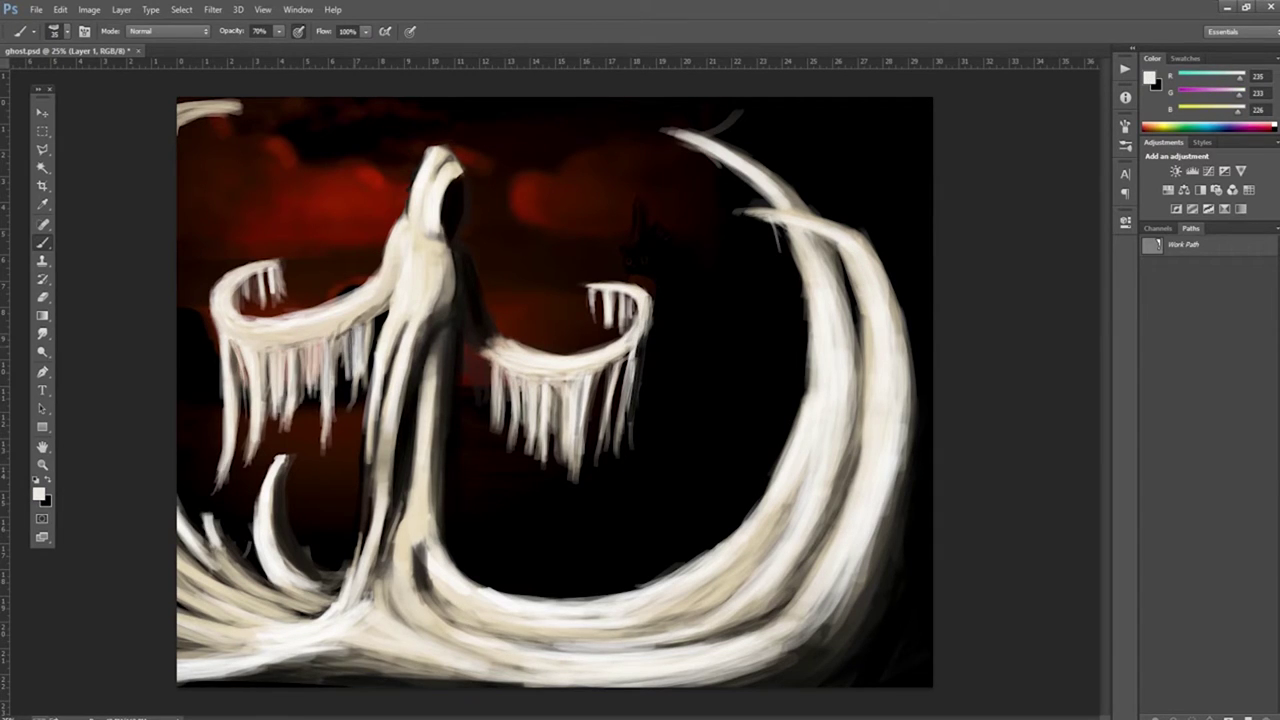
Step: Smooth the base, the lower hem folds and the right arcs with broad off-white strokes
{"action": "left_click_drag", "start_coordinate": [180, 560], "coordinate": [310, 620]}
{"action": "left_click_drag", "start_coordinate": [410, 540], "coordinate": [566, 640]}
{"action": "left_click_drag", "start_coordinate": [290, 670], "coordinate": [505, 650]}
{"action": "left_click_drag", "start_coordinate": [720, 670], "coordinate": [870, 550]}
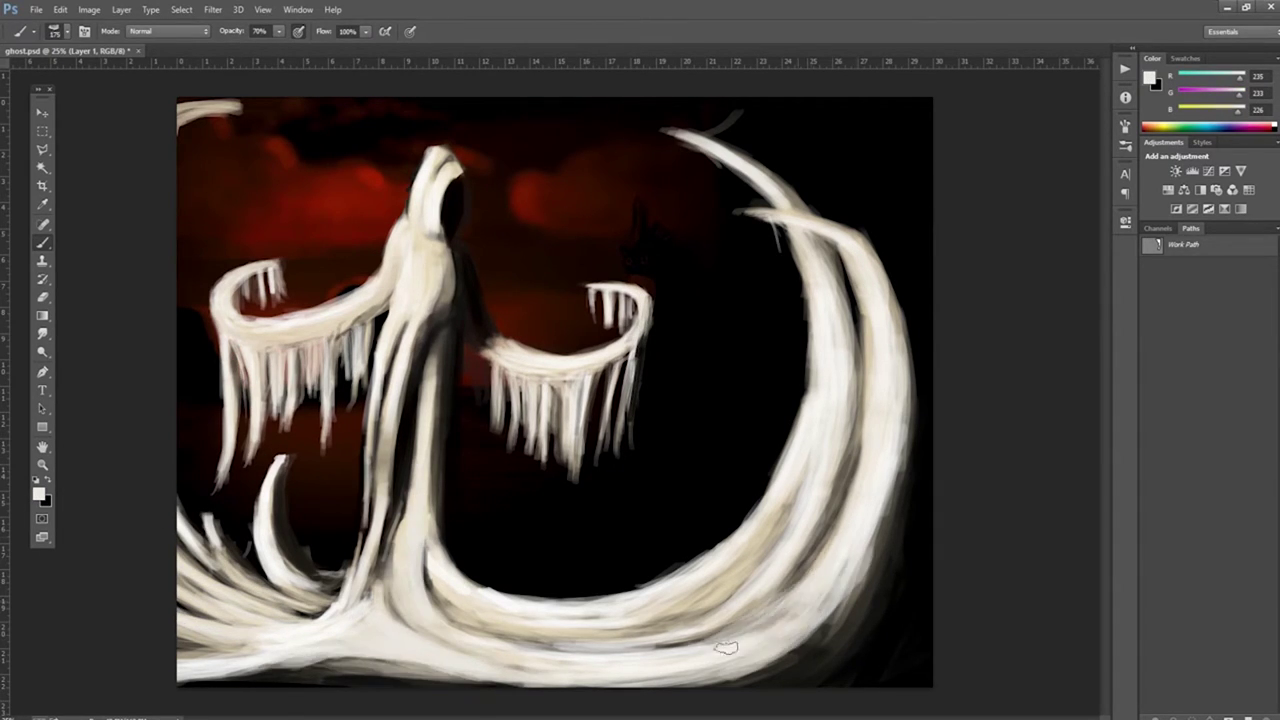
{"action": "left_click_drag", "start_coordinate": [690, 640], "coordinate": [845, 565]}
{"action": "left_click_drag", "start_coordinate": [870, 265], "coordinate": [870, 410]}
{"action": "left_click_drag", "start_coordinate": [790, 500], "coordinate": [726, 590]}
Step: Paint a glowing cyan face inside the hood and add matching cyan (119, 246, 239) reflections along the hem folds
{"action": "left_click_drag", "start_coordinate": [452, 192], "coordinate": [451, 220]}
{"action": "left_click", "coordinate": [453, 210], "text": "alt"}
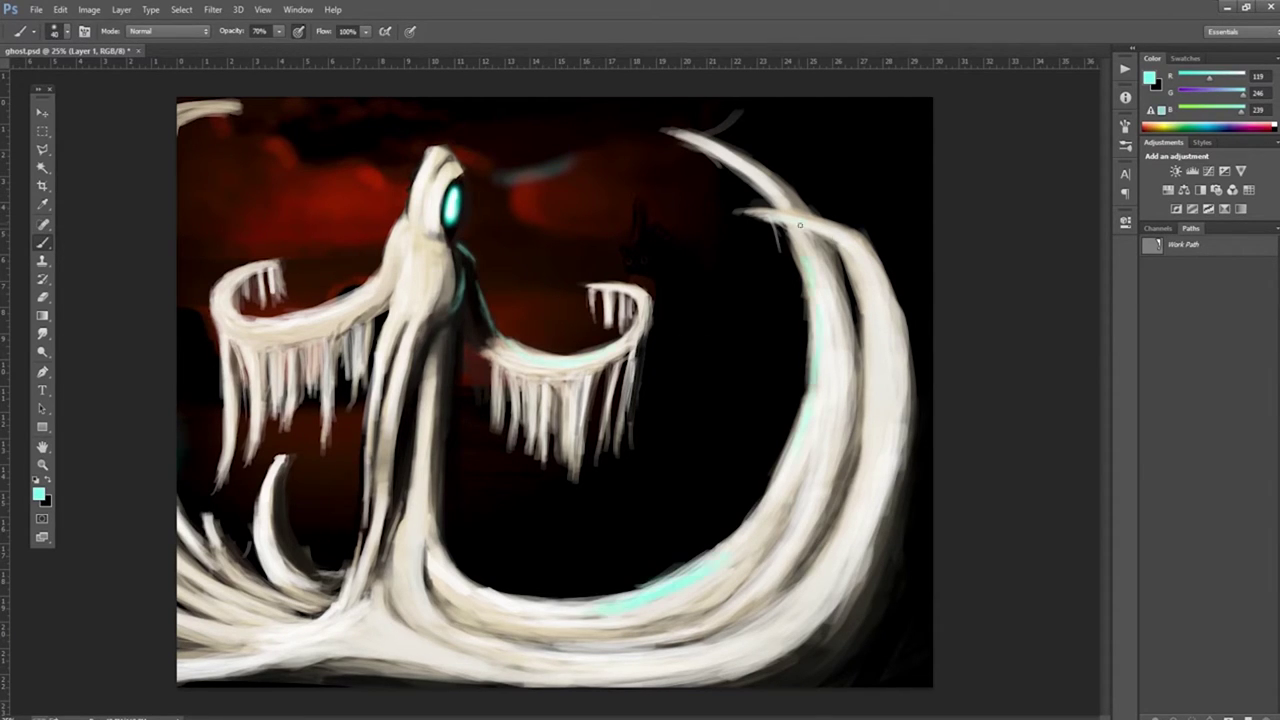
{"action": "left_click_drag", "start_coordinate": [726, 632], "coordinate": [494, 598]}
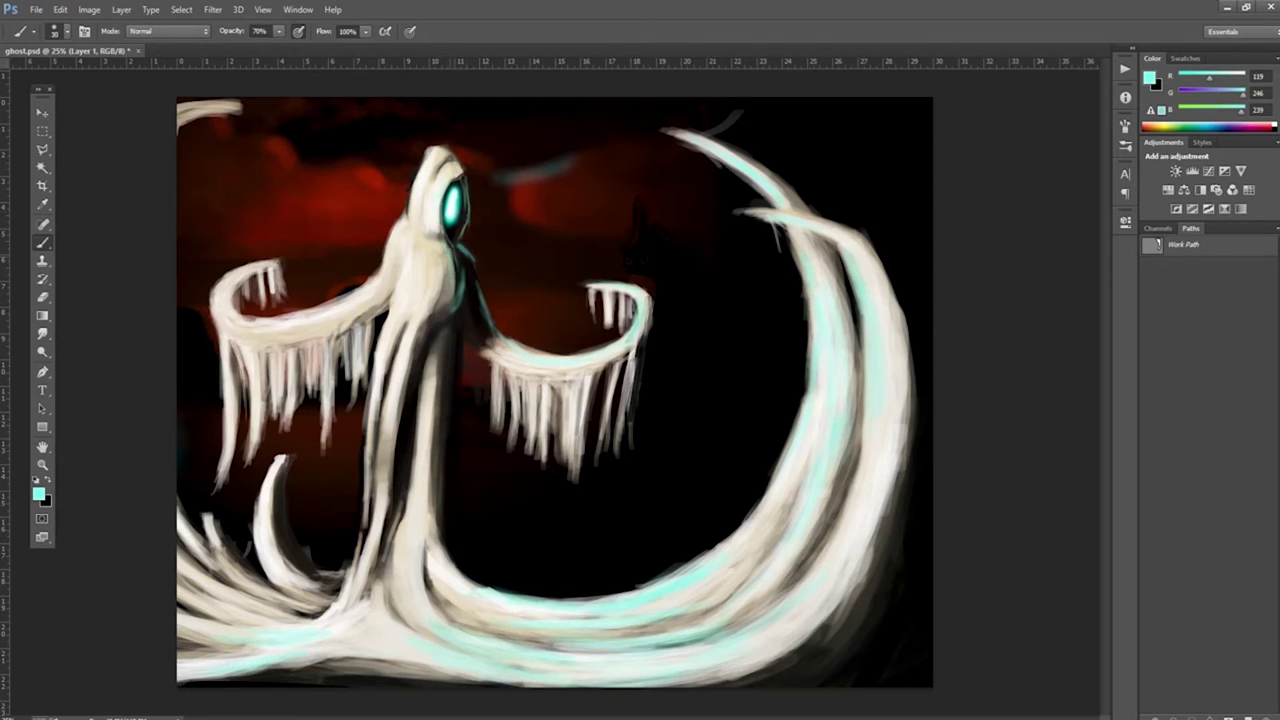
Step: Sample dark brown-gray (54, 46, 39) and brush shading across the right arc's inner bend and the robe's folds
{"action": "left_click", "coordinate": [800, 420], "text": "alt"}
{"action": "mouse_move", "coordinate": [830, 415]}
{"action": "left_mouse_down"}
{"action": "mouse_move", "coordinate": [775, 490]}
{"action": "mouse_move", "coordinate": [735, 495]}
{"action": "left_mouse_up"}
{"action": "left_click_drag", "start_coordinate": [815, 445], "coordinate": [772, 530]}
{"action": "key", "text": "e"}
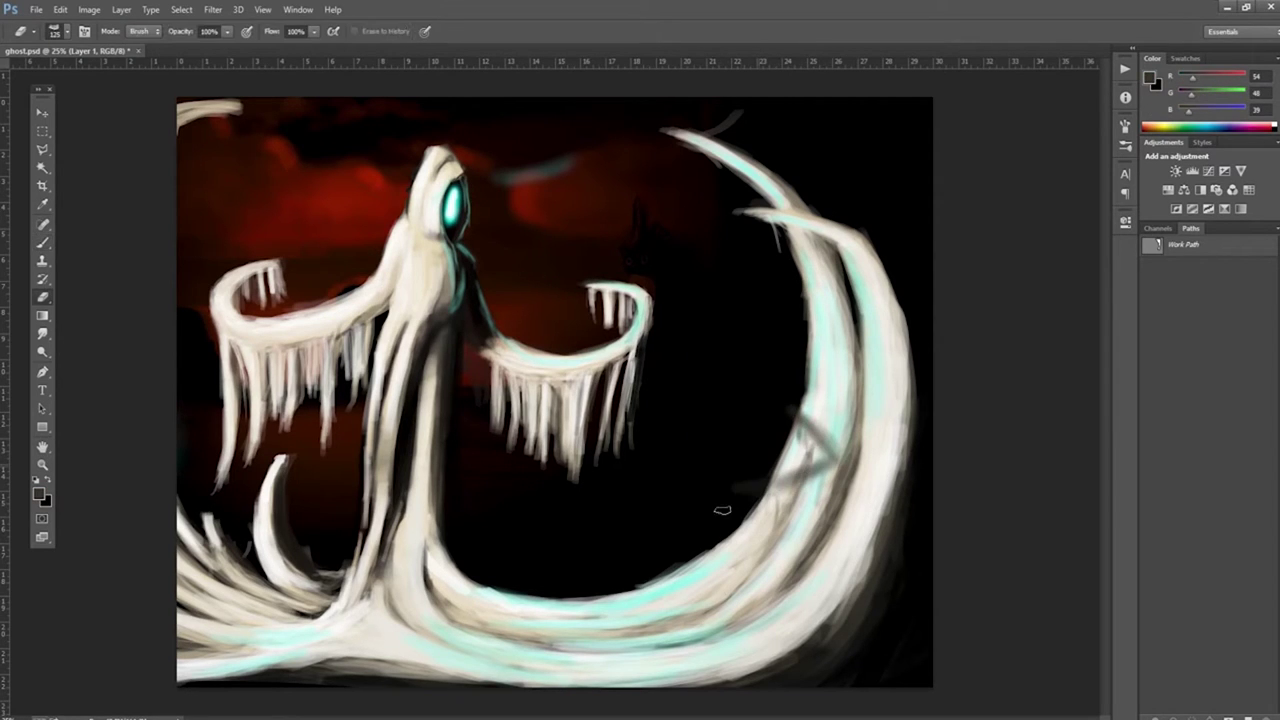
{"action": "key", "text": "b"}
{"action": "left_click_drag", "start_coordinate": [400, 450], "coordinate": [430, 248]}
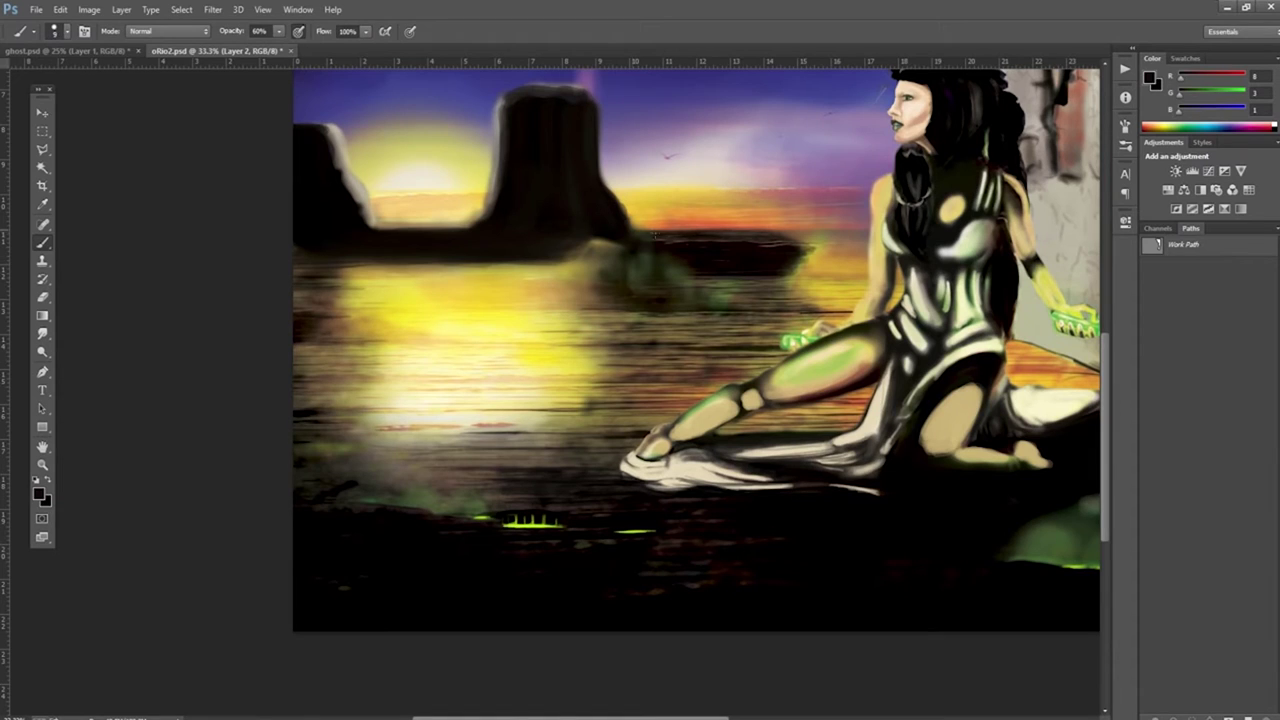
Step: Paint black shadows along the kneeling woman's lower leg, beneath her foot and under the white cloth
{"action": "key", "text": "z"}
{"action": "left_click_drag", "start_coordinate": [578, 488], "coordinate": [520, 490]}
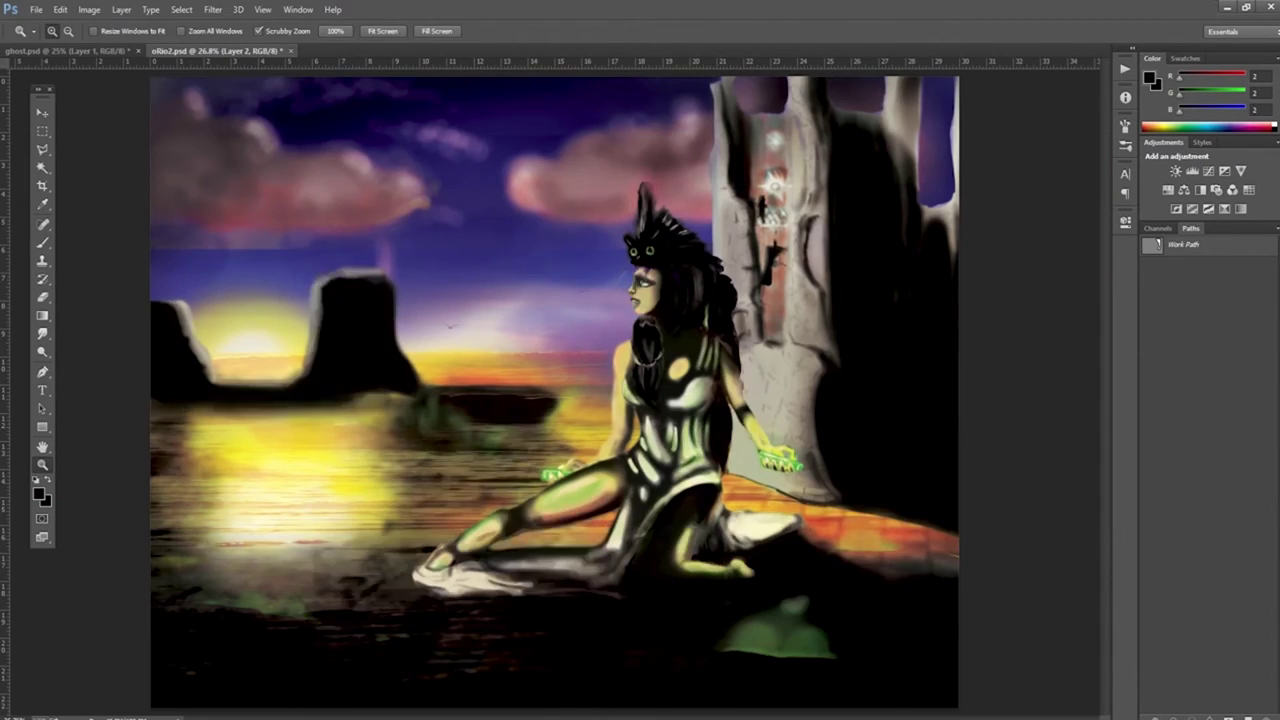
{"action": "left_click_drag", "start_coordinate": [737, 571], "coordinate": [820, 572]}
{"action": "key", "text": "b"}
{"action": "mouse_move", "coordinate": [700, 500]}
{"action": "left_mouse_down"}
{"action": "mouse_move", "coordinate": [790, 475]}
{"action": "mouse_move", "coordinate": [700, 470]}
{"action": "left_mouse_up"}
{"action": "left_click_drag", "start_coordinate": [380, 510], "coordinate": [660, 540]}
{"action": "left_click_drag", "start_coordinate": [750, 580], "coordinate": [873, 620]}
{"action": "left_click_drag", "start_coordinate": [860, 405], "coordinate": [700, 385]}
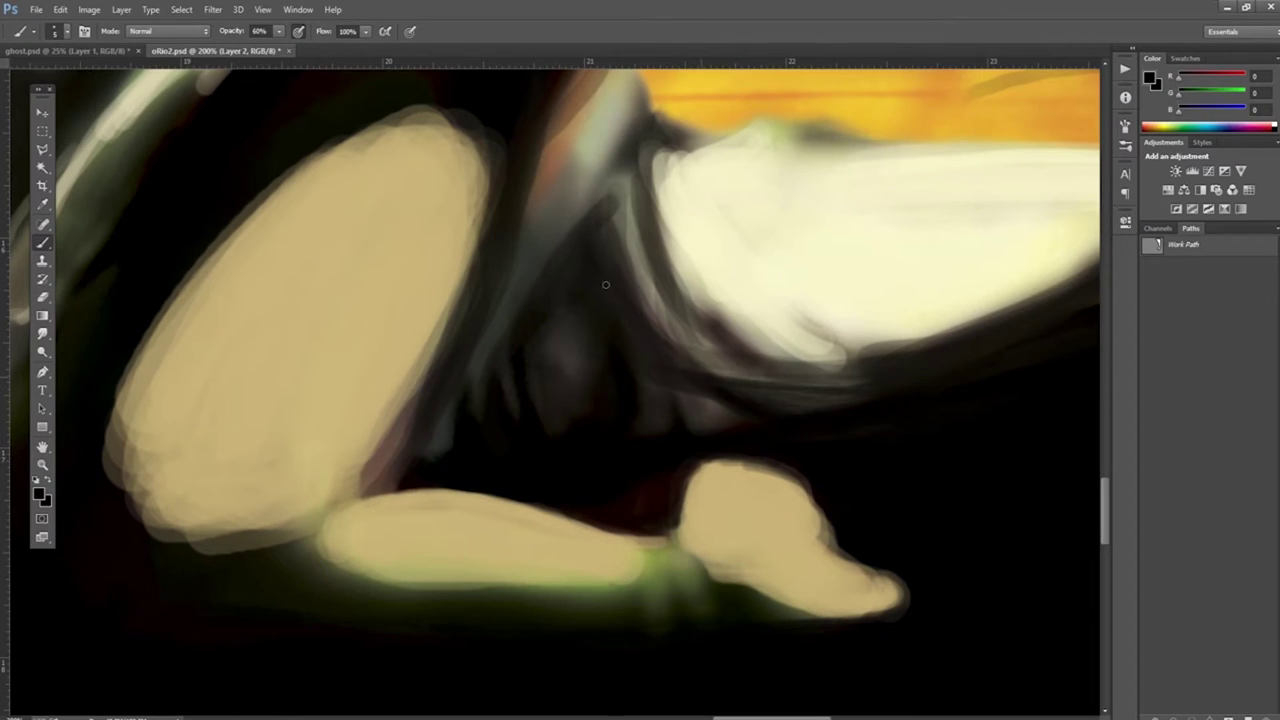
Step: Darken the thigh's inner edge, sample the drape's gray to blend its folds, and smooth the white cloth's edges
{"action": "left_click_drag", "start_coordinate": [505, 130], "coordinate": [370, 500]}
{"action": "left_click", "coordinate": [566, 206], "text": "alt"}
{"action": "left_click_drag", "start_coordinate": [570, 206], "coordinate": [510, 340]}
{"action": "left_click_drag", "start_coordinate": [605, 70], "coordinate": [560, 140]}
{"action": "left_click_drag", "start_coordinate": [570, 80], "coordinate": [615, 290]}
{"action": "mouse_move", "coordinate": [660, 180]}
{"action": "left_mouse_down"}
{"action": "mouse_move", "coordinate": [786, 329]}
{"action": "mouse_move", "coordinate": [1060, 300]}
{"action": "left_mouse_up"}
{"action": "left_click_drag", "start_coordinate": [760, 130], "coordinate": [1090, 250]}
Step: Refine the thigh's outer edge with sampled dark, and fill the underside of the lower leg with skin tan (204, 182, 136)
{"action": "left_click", "coordinate": [86, 512], "text": "alt"}
{"action": "left_click_drag", "start_coordinate": [130, 510], "coordinate": [150, 370]}
{"action": "left_click", "coordinate": [309, 449], "text": "alt"}
{"action": "left_click_drag", "start_coordinate": [420, 585], "coordinate": [580, 569]}
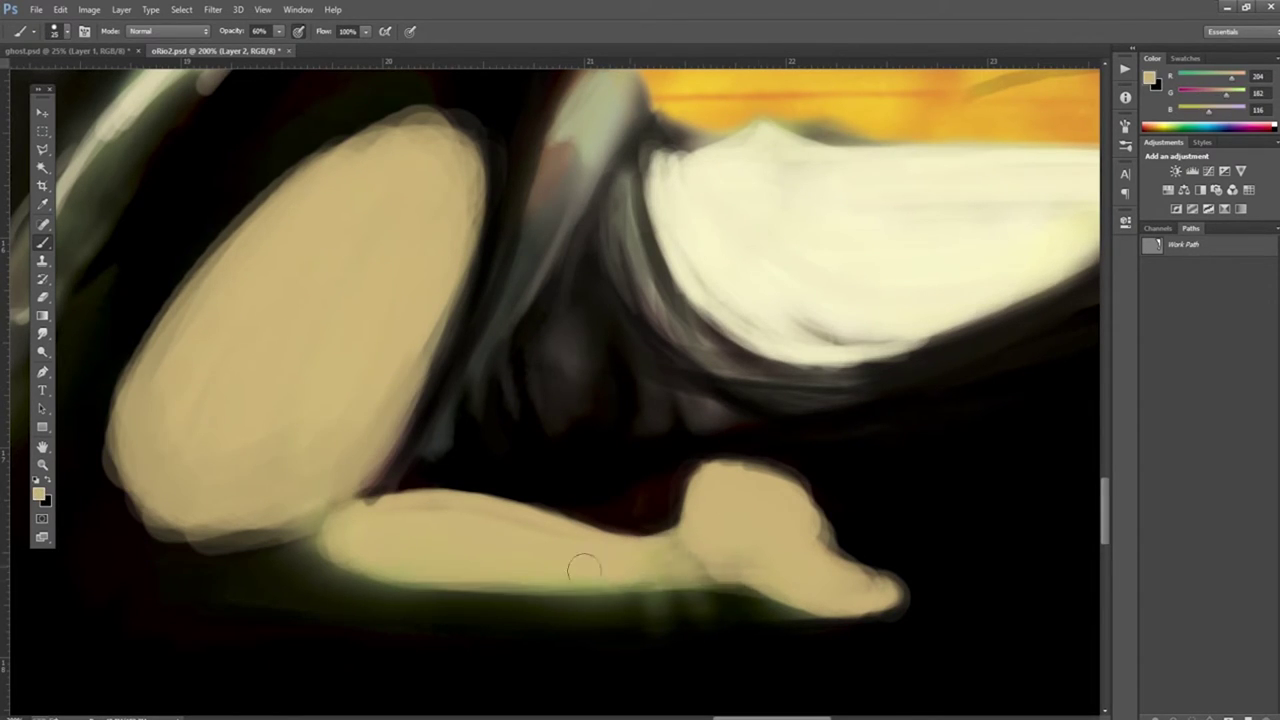
{"action": "left_click_drag", "start_coordinate": [320, 560], "coordinate": [890, 605]}
Step: Sample black and trim the heel, the underside of the white cloth and the edges of the hanging drape
{"action": "left_click", "coordinate": [860, 470], "text": "alt"}
{"action": "mouse_move", "coordinate": [700, 462]}
{"action": "left_mouse_down"}
{"action": "mouse_move", "coordinate": [856, 498]}
{"action": "mouse_move", "coordinate": [700, 465]}
{"action": "left_mouse_up"}
{"action": "mouse_move", "coordinate": [900, 372]}
{"action": "left_mouse_down"}
{"action": "mouse_move", "coordinate": [740, 390]}
{"action": "mouse_move", "coordinate": [820, 362]}
{"action": "left_mouse_up"}
{"action": "left_click_drag", "start_coordinate": [620, 215], "coordinate": [760, 380]}
{"action": "left_click_drag", "start_coordinate": [620, 150], "coordinate": [545, 290]}
Step: Sample gray and paint thin vertical fold highlights down the hanging drape between the thigh and cloth
{"action": "left_click", "coordinate": [487, 379], "text": "alt"}
{"action": "left_click_drag", "start_coordinate": [460, 375], "coordinate": [415, 462]}
{"action": "left_click_drag", "start_coordinate": [555, 130], "coordinate": [518, 240]}
{"action": "left_click_drag", "start_coordinate": [512, 322], "coordinate": [540, 420]}
{"action": "left_click_drag", "start_coordinate": [645, 350], "coordinate": [652, 410]}
Step: Sample a dark tone and deepen the gaps between the drape folds, below the cloth and behind the heel
{"action": "left_click", "coordinate": [690, 440], "text": "alt"}
{"action": "left_click_drag", "start_coordinate": [630, 330], "coordinate": [680, 378]}
{"action": "left_click_drag", "start_coordinate": [896, 350], "coordinate": [740, 368]}
{"action": "left_click_drag", "start_coordinate": [700, 462], "coordinate": [835, 492]}
Step: Sample the skin tan and join the knee, lower leg and ankle into one smooth rounded shape
{"action": "left_click", "coordinate": [760, 540], "text": "alt"}
{"action": "left_click_drag", "start_coordinate": [120, 470], "coordinate": [320, 575]}
{"action": "left_click_drag", "start_coordinate": [180, 560], "coordinate": [720, 615]}
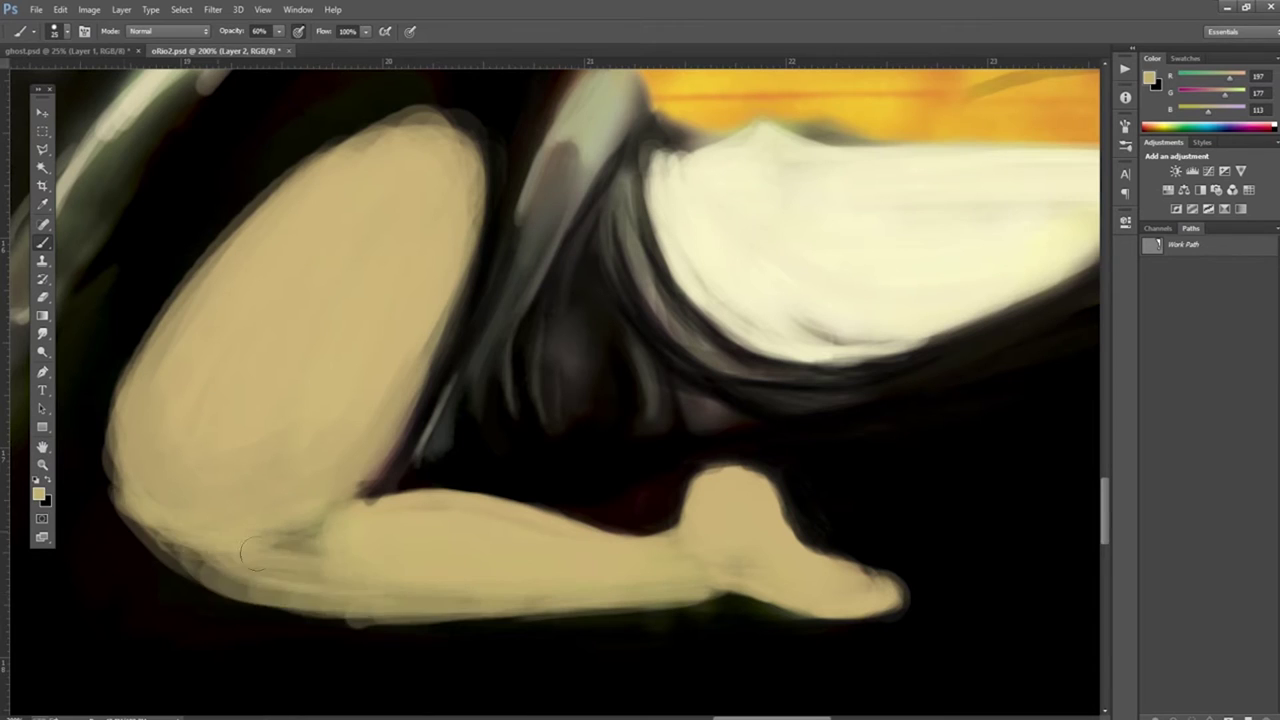
{"action": "left_click_drag", "start_coordinate": [130, 500], "coordinate": [750, 620]}
{"action": "mouse_move", "coordinate": [180, 530]}
{"action": "left_mouse_down"}
{"action": "mouse_move", "coordinate": [908, 598]}
{"action": "mouse_move", "coordinate": [220, 615]}
{"action": "left_mouse_up"}
{"action": "left_click_drag", "start_coordinate": [110, 440], "coordinate": [250, 610]}
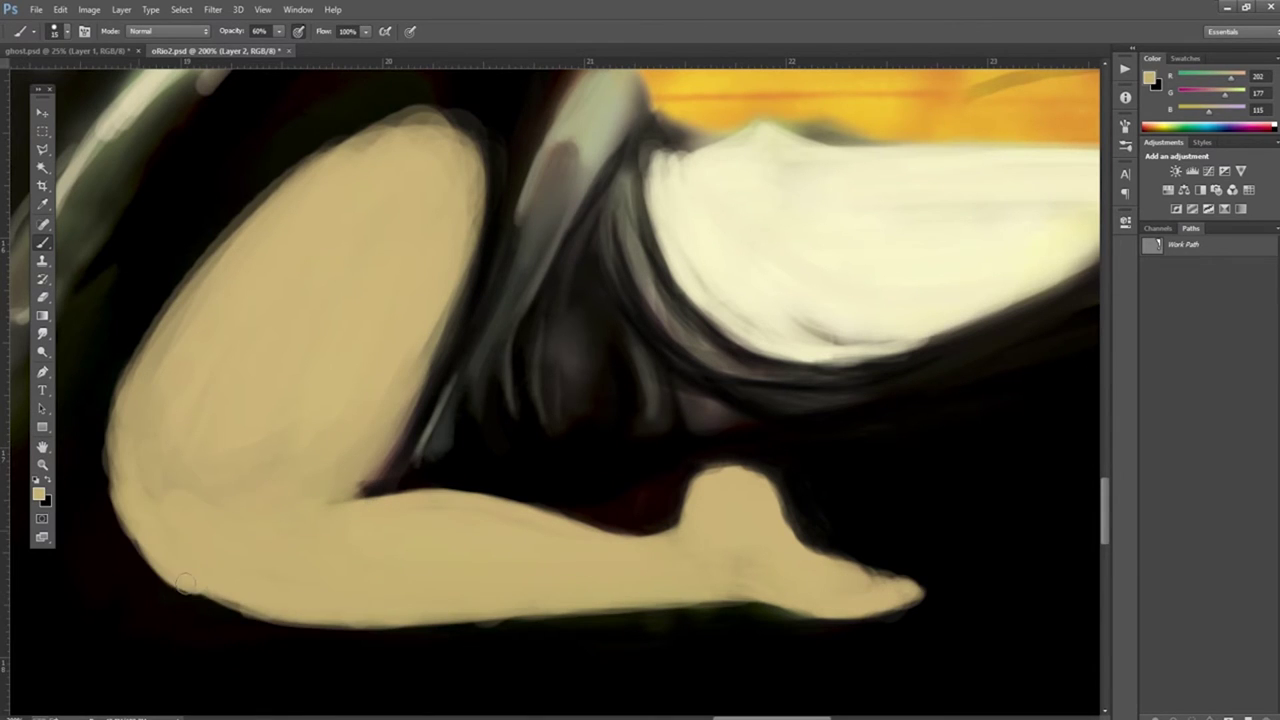
{"action": "left_click_drag", "start_coordinate": [140, 560], "coordinate": [580, 620]}
Step: Sample black and clean up the cloth's lower edge, the heel, the thigh's inner contour and the drape folds
{"action": "left_click", "coordinate": [1040, 334], "text": "alt"}
{"action": "left_click_drag", "start_coordinate": [1010, 350], "coordinate": [910, 365]}
{"action": "left_click_drag", "start_coordinate": [750, 460], "coordinate": [710, 468]}
{"action": "left_click_drag", "start_coordinate": [650, 140], "coordinate": [600, 233]}
{"action": "scroll", "coordinate": [599, 233], "scroll_direction": "up", "scroll_amount": 1}
{"action": "scroll", "coordinate": [599, 233], "scroll_direction": "down", "scroll_amount": 2}
{"action": "left_click_drag", "start_coordinate": [372, 446], "coordinate": [422, 358]}
{"action": "left_click_drag", "start_coordinate": [388, 406], "coordinate": [440, 318]}
{"action": "left_click_drag", "start_coordinate": [580, 224], "coordinate": [540, 112]}
{"action": "left_click_drag", "start_coordinate": [556, 152], "coordinate": [517, 96]}
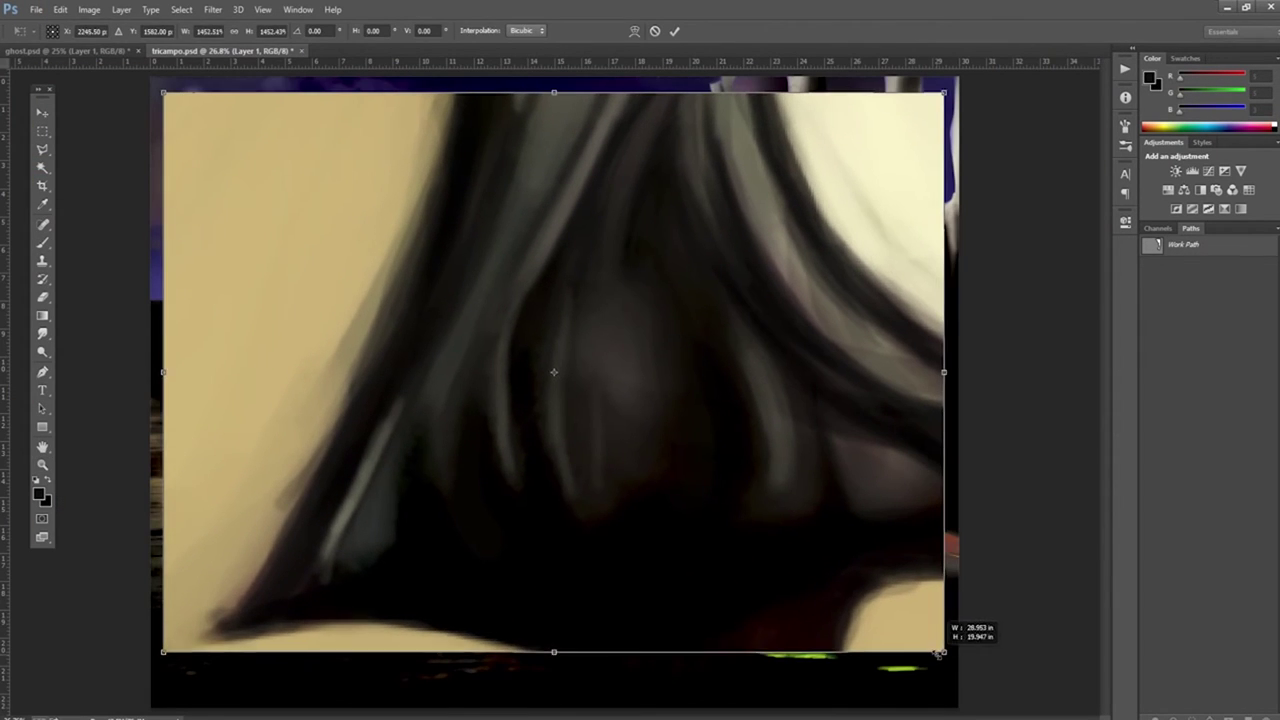
Step: Apply the enlargement of the pasted drape close-up, and paint dark strokes along the thigh edge and cloth fold
{"action": "key", "text": "Return"}
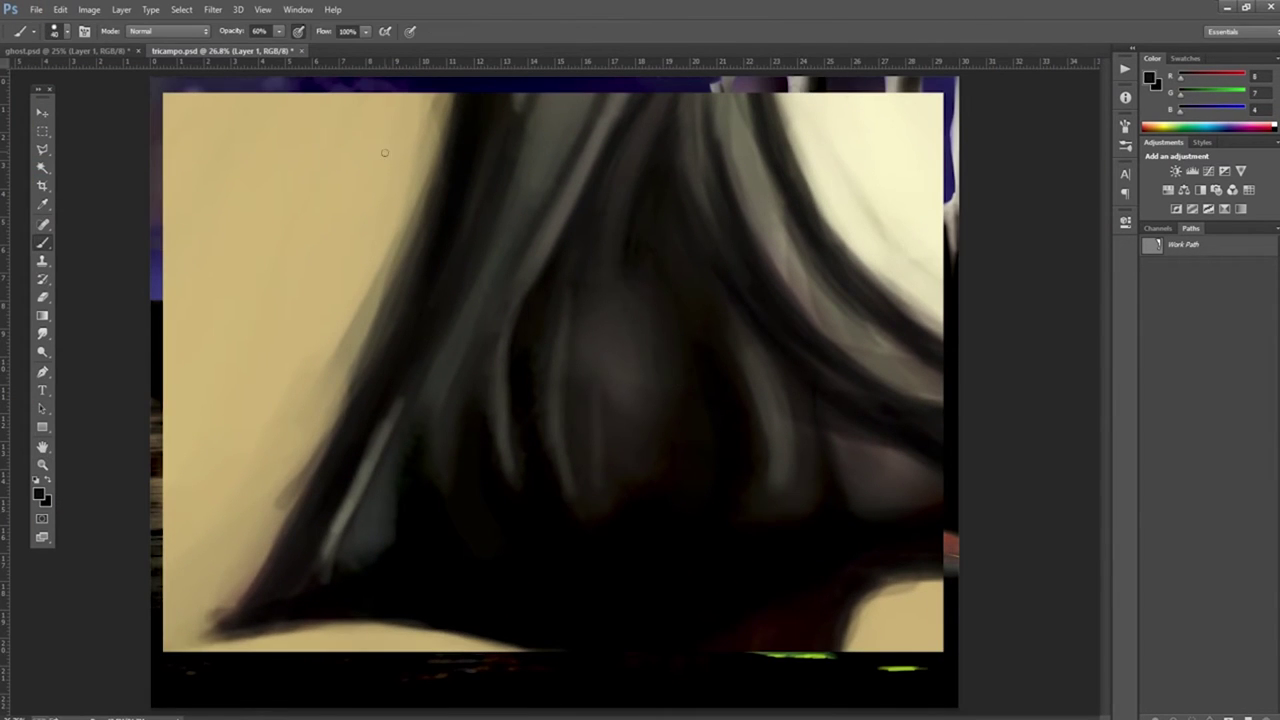
{"action": "left_click_drag", "start_coordinate": [445, 96], "coordinate": [255, 420]}
{"action": "left_click_drag", "start_coordinate": [440, 130], "coordinate": [200, 630]}
{"action": "left_click_drag", "start_coordinate": [770, 95], "coordinate": [863, 291]}
Step: Enlarge the brush and paint a dark curved band across the cream cloth and a dark rim along the bottom skin area
{"action": "key", "text": "bracketright"}
{"action": "key", "text": "bracketright"}
{"action": "key", "text": "bracketright"}
{"action": "left_click", "coordinate": [900, 200], "text": "alt"}
{"action": "mouse_move", "coordinate": [880, 130]}
{"action": "left_mouse_down"}
{"action": "mouse_move", "coordinate": [851, 206]}
{"action": "mouse_move", "coordinate": [930, 250]}
{"action": "left_mouse_up"}
{"action": "left_click", "coordinate": [976, 255], "text": "alt"}
{"action": "left_click_drag", "start_coordinate": [820, 95], "coordinate": [945, 250]}
{"action": "left_click_drag", "start_coordinate": [240, 604], "coordinate": [490, 640]}
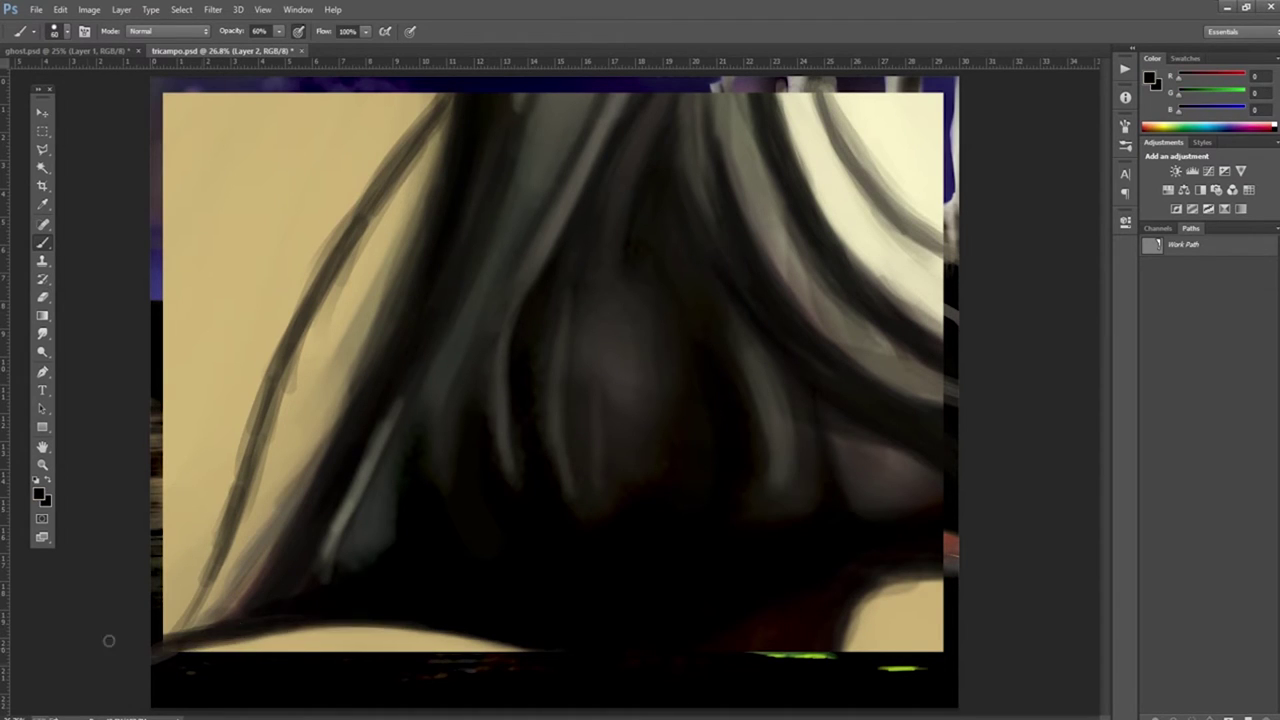
{"action": "left_click_drag", "start_coordinate": [165, 640], "coordinate": [515, 632]}
Step: Shrink the brush and paint dark curved stripes down the tan area at 30% opacity
{"action": "key", "text": "bracketleft"}
{"action": "key", "text": "bracketleft"}
{"action": "key", "text": "bracketleft"}
{"action": "key", "text": "3"}
{"action": "left_click_drag", "start_coordinate": [440, 100], "coordinate": [340, 260]}
{"action": "left_click_drag", "start_coordinate": [300, 95], "coordinate": [160, 340]}
{"action": "left_click_drag", "start_coordinate": [235, 180], "coordinate": [160, 450]}
{"action": "left_click_drag", "start_coordinate": [305, 95], "coordinate": [180, 230]}
{"action": "mouse_move", "coordinate": [398, 94]}
{"action": "left_mouse_down"}
{"action": "mouse_move", "coordinate": [168, 540]}
{"action": "mouse_move", "coordinate": [156, 636]}
{"action": "left_mouse_up"}
{"action": "left_click_drag", "start_coordinate": [262, 268], "coordinate": [152, 540]}
{"action": "left_click_drag", "start_coordinate": [440, 200], "coordinate": [362, 402]}
{"action": "mouse_move", "coordinate": [280, 540]}
{"action": "left_mouse_down"}
{"action": "mouse_move", "coordinate": [145, 636]}
{"action": "mouse_move", "coordinate": [230, 610]}
{"action": "left_mouse_up"}
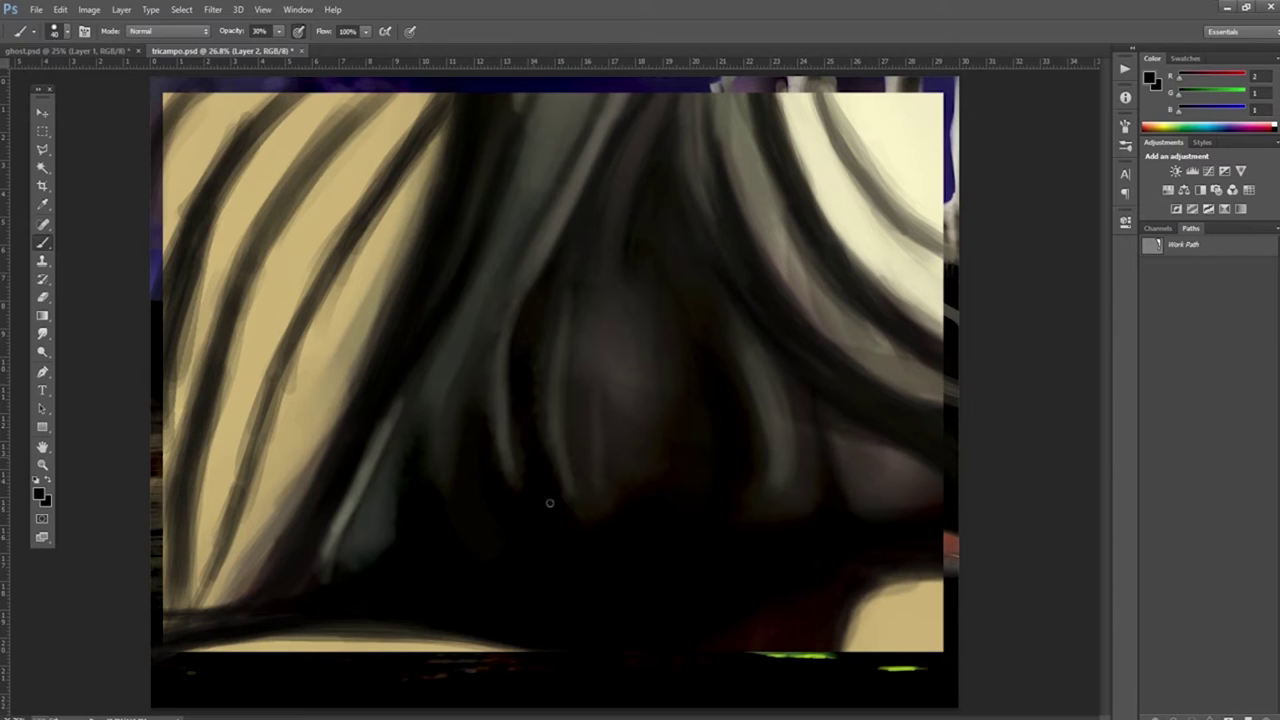
Step: Overlay a radial gradient from turquoise (0, 255, 216) to black, and brush sampled color down the tan stripes at 40% opacity
{"action": "key", "text": "g"}
{"action": "left_click_drag", "start_coordinate": [545, 171], "coordinate": [563, 640]}
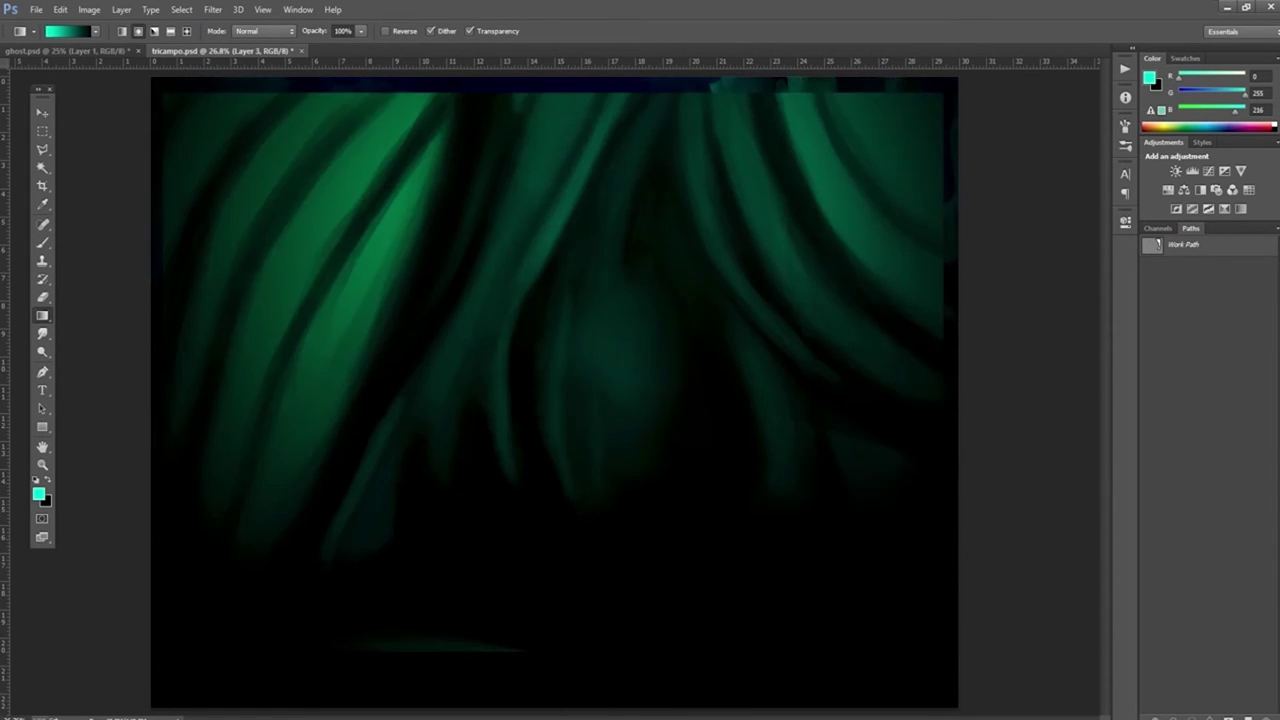
{"action": "key", "text": "b"}
{"action": "key", "text": "4"}
{"action": "left_click", "coordinate": [298, 265], "text": "alt"}
{"action": "mouse_move", "coordinate": [320, 197]}
{"action": "left_mouse_down"}
{"action": "mouse_move", "coordinate": [228, 480]}
{"action": "mouse_move", "coordinate": [218, 588]}
{"action": "left_mouse_up"}
Step: Sample a dark tone and touch up the leftmost stripe and the upper-left corner at 70% opacity
{"action": "left_click", "coordinate": [240, 620], "text": "alt"}
{"action": "key", "text": "7"}
{"action": "left_click_drag", "start_coordinate": [175, 340], "coordinate": [165, 478]}
{"action": "left_click_drag", "start_coordinate": [235, 95], "coordinate": [185, 125]}
Step: Sample tones from the painting and brush highlights along the green drape fold and the central folds
{"action": "left_click", "coordinate": [282, 452], "text": "alt"}
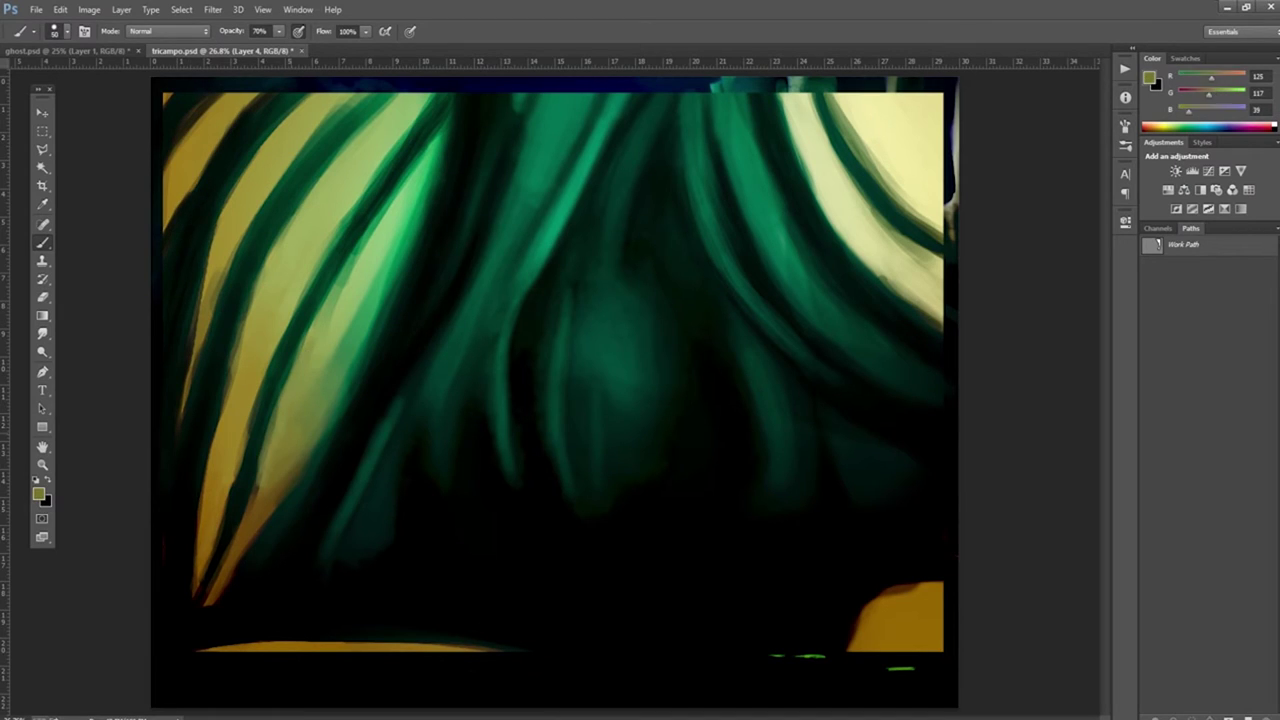
{"action": "left_click_drag", "start_coordinate": [580, 125], "coordinate": [468, 355]}
{"action": "left_click", "coordinate": [760, 391], "text": "alt"}
{"action": "left_click_drag", "start_coordinate": [565, 292], "coordinate": [565, 382]}
{"action": "left_click_drag", "start_coordinate": [598, 410], "coordinate": [598, 480]}
Step: Extend the cream bands to the canvas edge with sampled cream, and paint an ochre slab along the lower-left foreground
{"action": "left_click", "coordinate": [880, 160], "text": "alt"}
{"action": "left_click_drag", "start_coordinate": [850, 190], "coordinate": [950, 330]}
{"action": "left_click_drag", "start_coordinate": [830, 80], "coordinate": [943, 270]}
{"action": "left_click", "coordinate": [894, 600], "text": "alt"}
{"action": "mouse_move", "coordinate": [504, 652]}
{"action": "left_mouse_down"}
{"action": "mouse_move", "coordinate": [226, 656]}
{"action": "mouse_move", "coordinate": [457, 669]}
{"action": "mouse_move", "coordinate": [210, 695]}
{"action": "left_mouse_up"}
Step: Sample black and paint tower silhouettes against the green glow, with thin dark lines between the green and cream folds
{"action": "left_click", "coordinate": [485, 445], "text": "alt"}
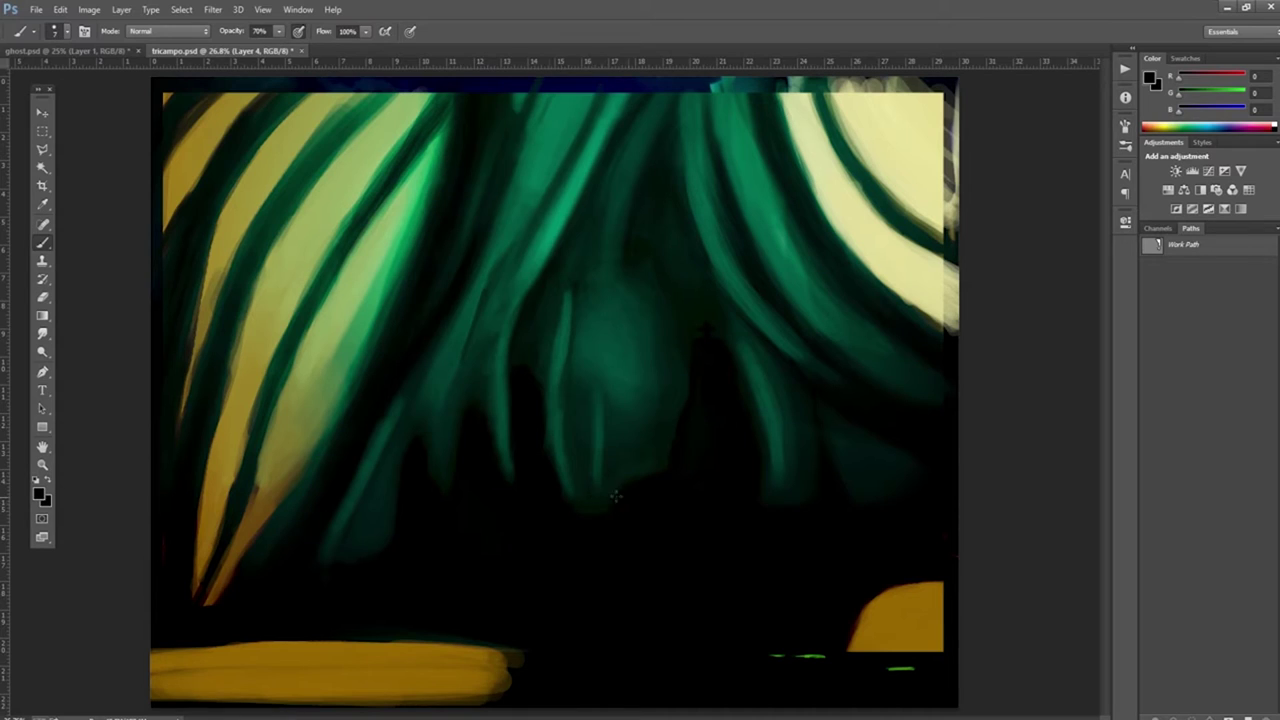
{"action": "left_click_drag", "start_coordinate": [784, 334], "coordinate": [930, 200]}
{"action": "left_click_drag", "start_coordinate": [760, 80], "coordinate": [770, 175]}
{"action": "left_click_drag", "start_coordinate": [705, 80], "coordinate": [715, 250]}
{"action": "left_click_drag", "start_coordinate": [870, 260], "coordinate": [950, 325]}
{"action": "left_click_drag", "start_coordinate": [590, 90], "coordinate": [496, 265]}
Step: Streak the lower-left slab with a dark line, and extend the lower-right ochre rock to the canvas edge
{"action": "mouse_move", "coordinate": [150, 667]}
{"action": "left_mouse_down"}
{"action": "mouse_move", "coordinate": [495, 668]}
{"action": "mouse_move", "coordinate": [505, 656]}
{"action": "mouse_move", "coordinate": [500, 685]}
{"action": "mouse_move", "coordinate": [490, 662]}
{"action": "left_mouse_up"}
{"action": "left_click", "coordinate": [946, 649], "text": "alt"}
{"action": "mouse_move", "coordinate": [946, 649]}
{"action": "left_mouse_down"}
{"action": "mouse_move", "coordinate": [735, 700]}
{"action": "mouse_move", "coordinate": [945, 590]}
{"action": "left_mouse_up"}
Step: Sample black and paint thin strata lines across both ochre foreground rocks
{"action": "left_click", "coordinate": [600, 560], "text": "alt"}
{"action": "left_click_drag", "start_coordinate": [150, 662], "coordinate": [362, 668]}
{"action": "left_click_drag", "start_coordinate": [206, 688], "coordinate": [481, 695]}
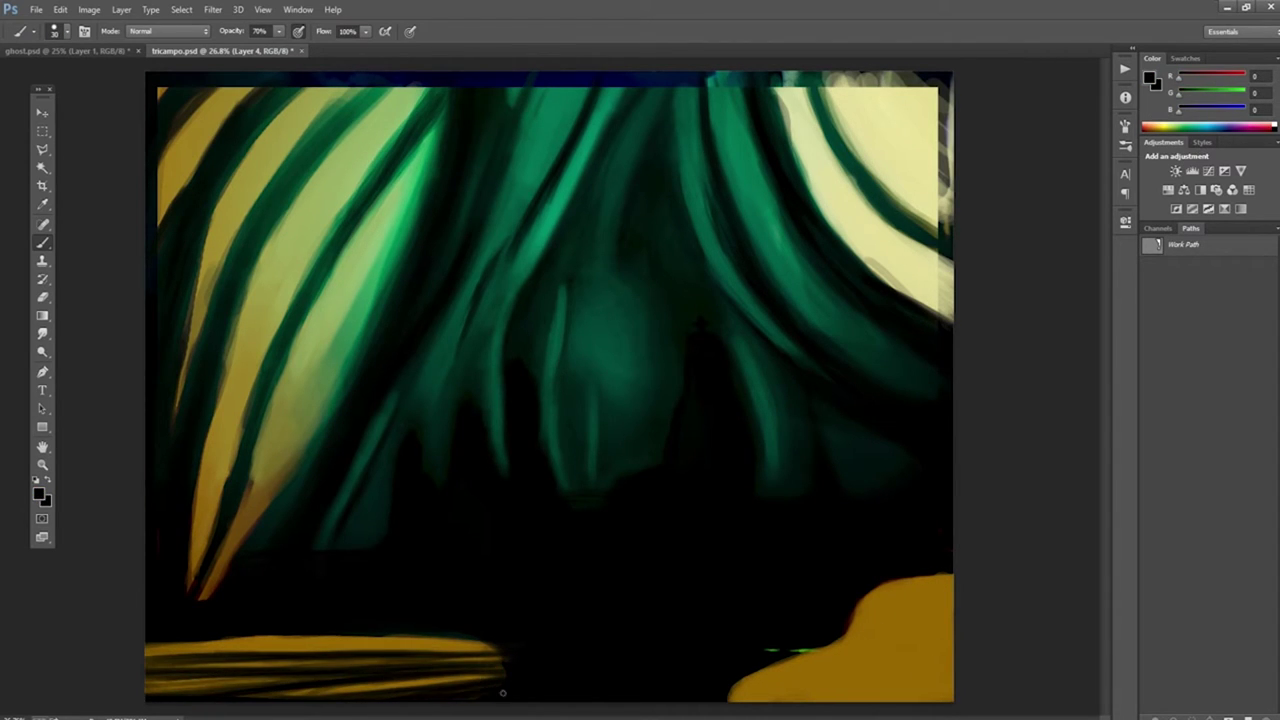
{"action": "mouse_move", "coordinate": [698, 701]}
{"action": "left_mouse_down"}
{"action": "mouse_move", "coordinate": [945, 630]}
{"action": "mouse_move", "coordinate": [745, 690]}
{"action": "mouse_move", "coordinate": [945, 660]}
{"action": "mouse_move", "coordinate": [909, 570]}
{"action": "mouse_move", "coordinate": [800, 690]}
{"action": "mouse_move", "coordinate": [945, 660]}
{"action": "left_mouse_up"}
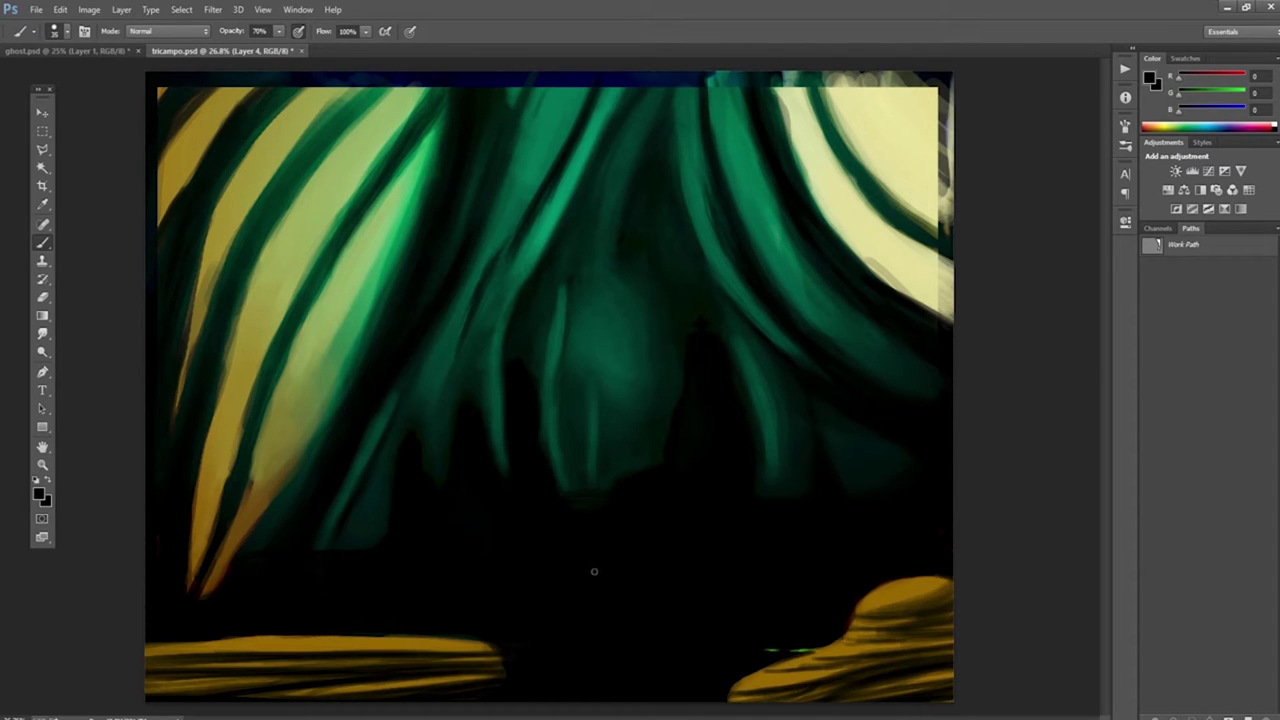
Step: Darken both foreground rocks with further black streaks, leaving narrower ochre highlights
{"action": "key", "text": "ctrl+minus"}
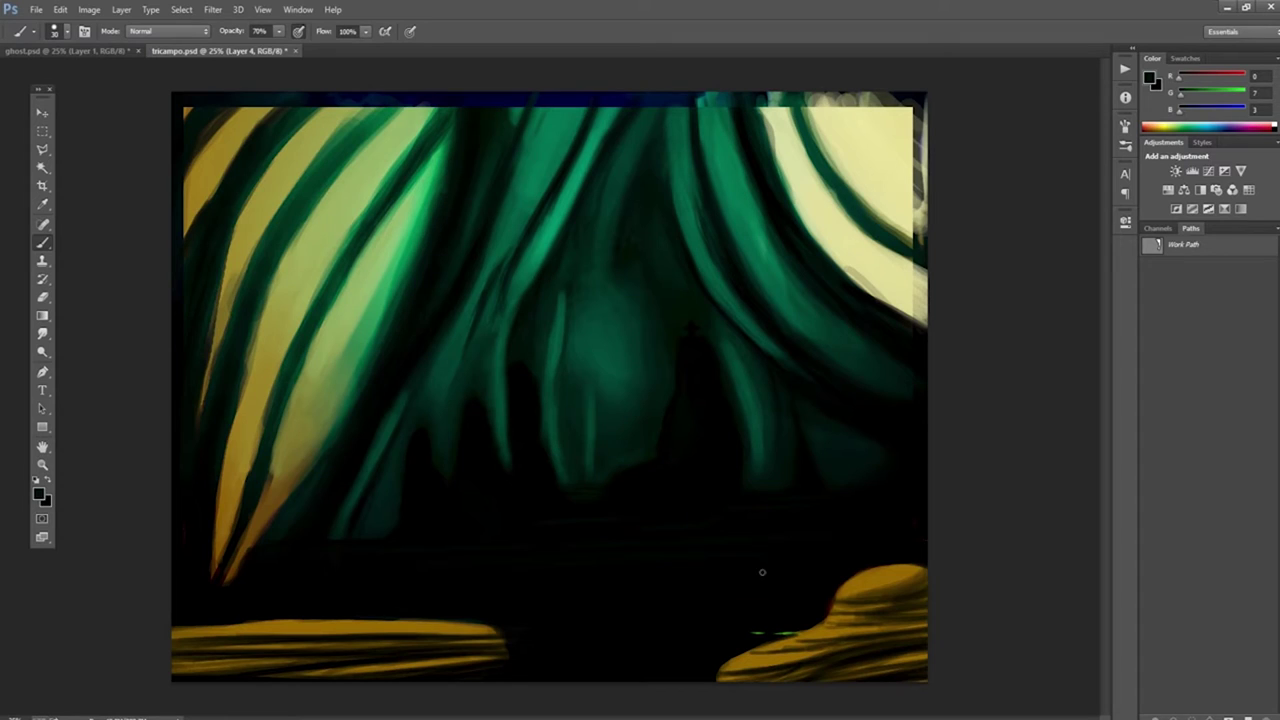
{"action": "mouse_move", "coordinate": [334, 600]}
{"action": "left_mouse_down"}
{"action": "mouse_move", "coordinate": [500, 640]}
{"action": "mouse_move", "coordinate": [407, 651]}
{"action": "mouse_move", "coordinate": [480, 633]}
{"action": "left_mouse_up"}
{"action": "mouse_move", "coordinate": [860, 580]}
{"action": "left_mouse_down"}
{"action": "mouse_move", "coordinate": [946, 625]}
{"action": "mouse_move", "coordinate": [809, 683]}
{"action": "mouse_move", "coordinate": [817, 647]}
{"action": "left_mouse_up"}
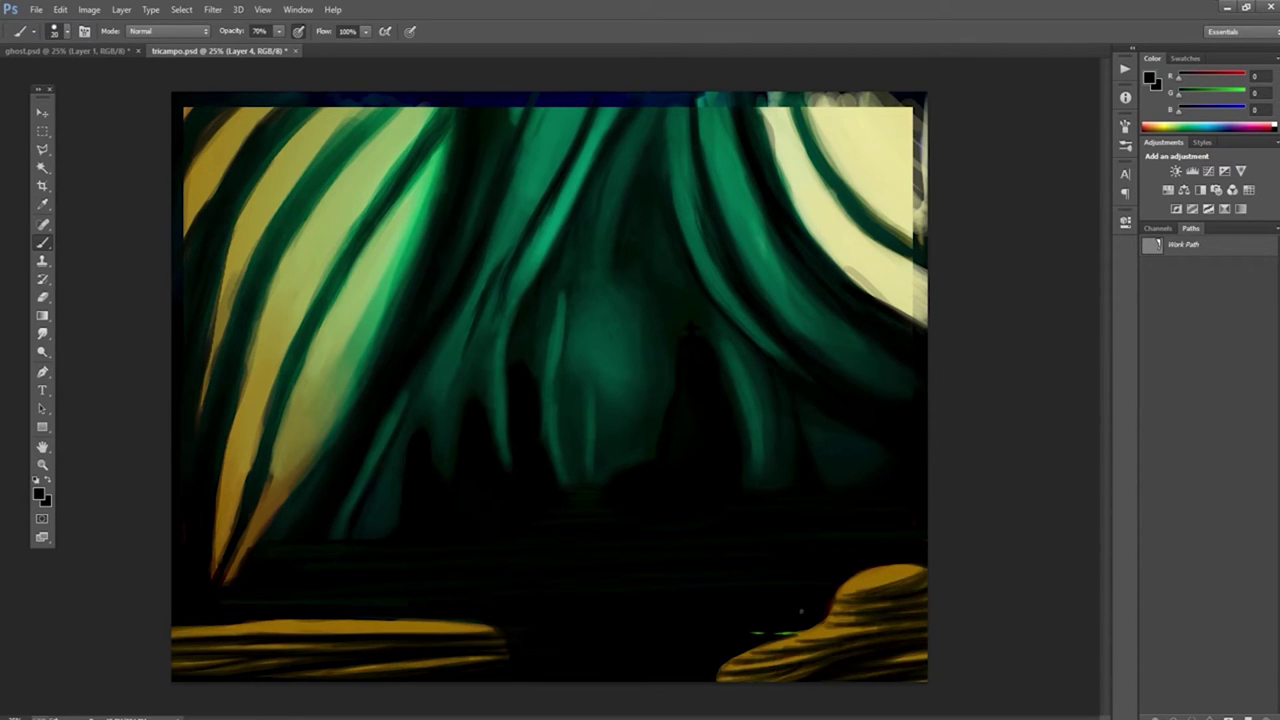
{"action": "left_click_drag", "start_coordinate": [868, 590], "coordinate": [760, 662]}
{"action": "left_click_drag", "start_coordinate": [366, 645], "coordinate": [314, 646]}
{"action": "left_click_drag", "start_coordinate": [214, 630], "coordinate": [368, 626]}
{"action": "left_click_drag", "start_coordinate": [887, 642], "coordinate": [705, 686]}
{"action": "left_click_drag", "start_coordinate": [830, 645], "coordinate": [700, 690]}
Step: Paint a bright green light in the central glow, and highlight the fold beside the tower in green (15, 186, 129)
{"action": "left_click", "coordinate": [470, 551], "text": "alt"}
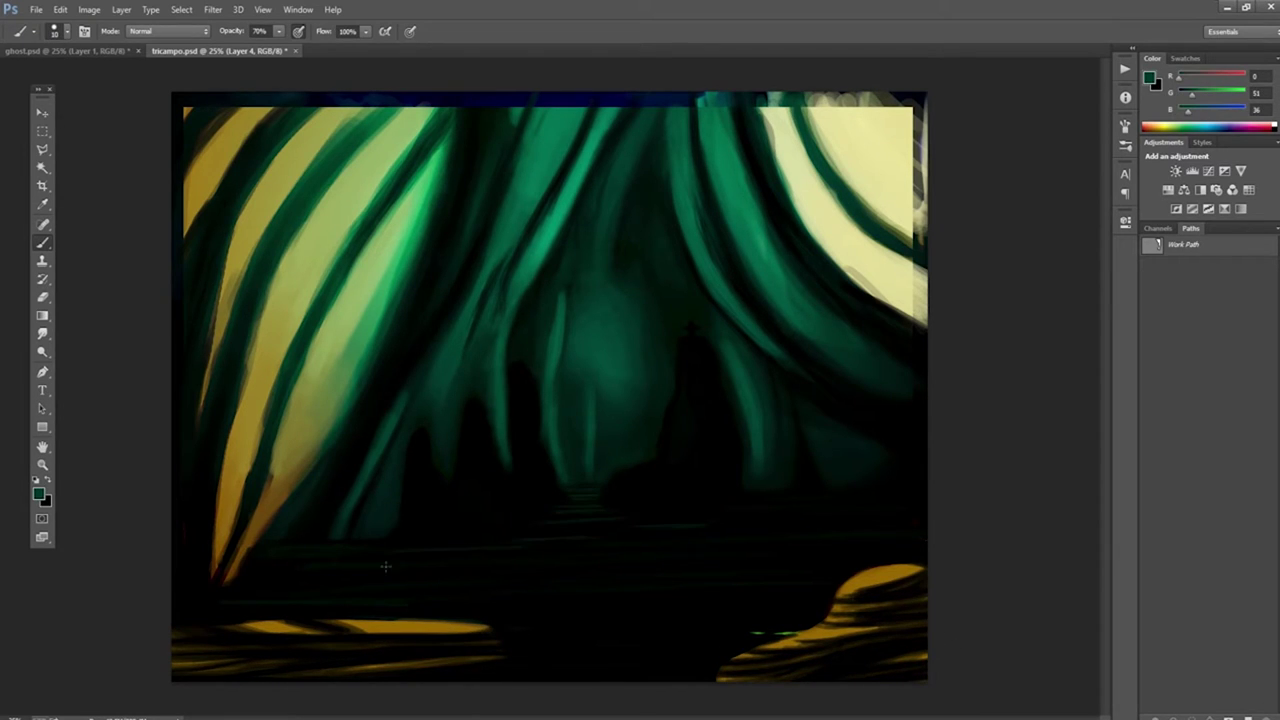
{"action": "left_click", "coordinate": [688, 386], "text": "alt"}
{"action": "left_click_drag", "start_coordinate": [594, 348], "coordinate": [595, 350]}
{"action": "left_click", "coordinate": [38, 493]}
{"action": "left_click", "coordinate": [997, 366]}
{"action": "left_click_drag", "start_coordinate": [740, 360], "coordinate": [765, 458]}
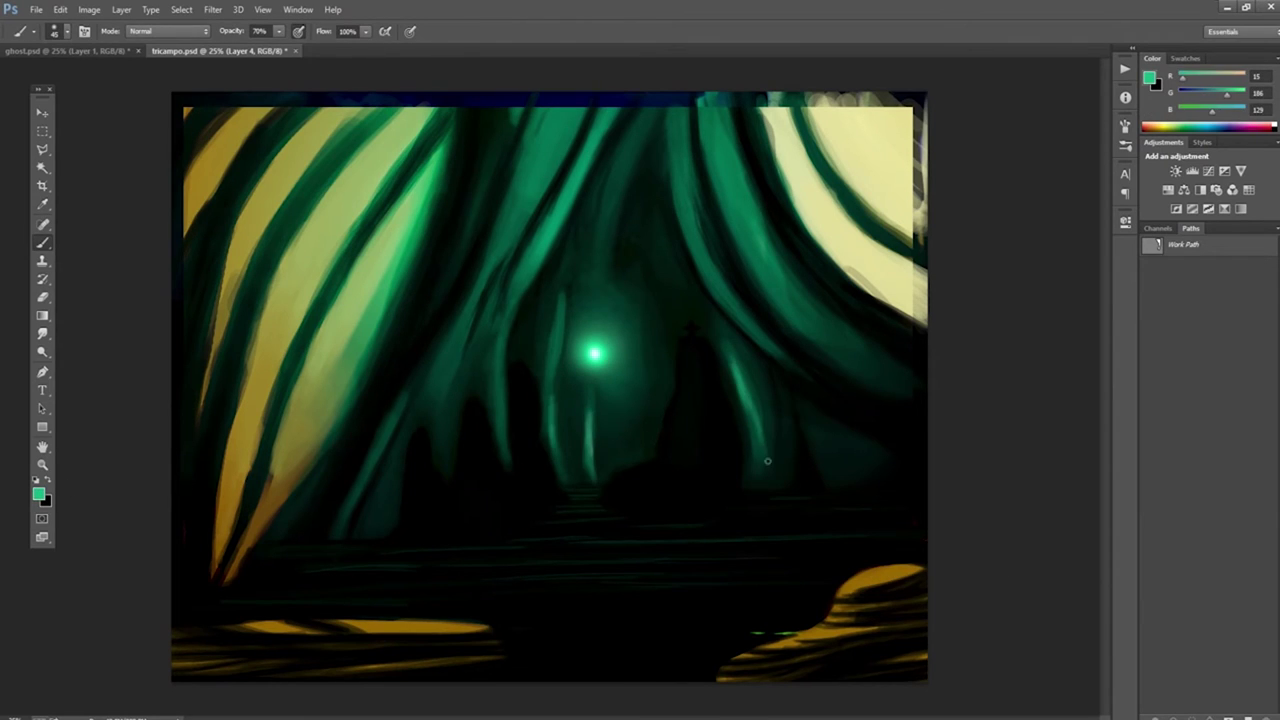
Step: Paint thin bright green highlights on the folds surrounding and above the central light
{"action": "left_click_drag", "start_coordinate": [560, 302], "coordinate": [556, 450]}
{"action": "left_click_drag", "start_coordinate": [590, 400], "coordinate": [588, 478]}
{"action": "left_click_drag", "start_coordinate": [612, 284], "coordinate": [606, 202]}
{"action": "left_click_drag", "start_coordinate": [637, 326], "coordinate": [645, 452]}
Step: Sample dark green (0, 16, 10), paint ripples across the dark water, and tone down the ochre rocks
{"action": "left_click", "coordinate": [506, 389], "text": "alt"}
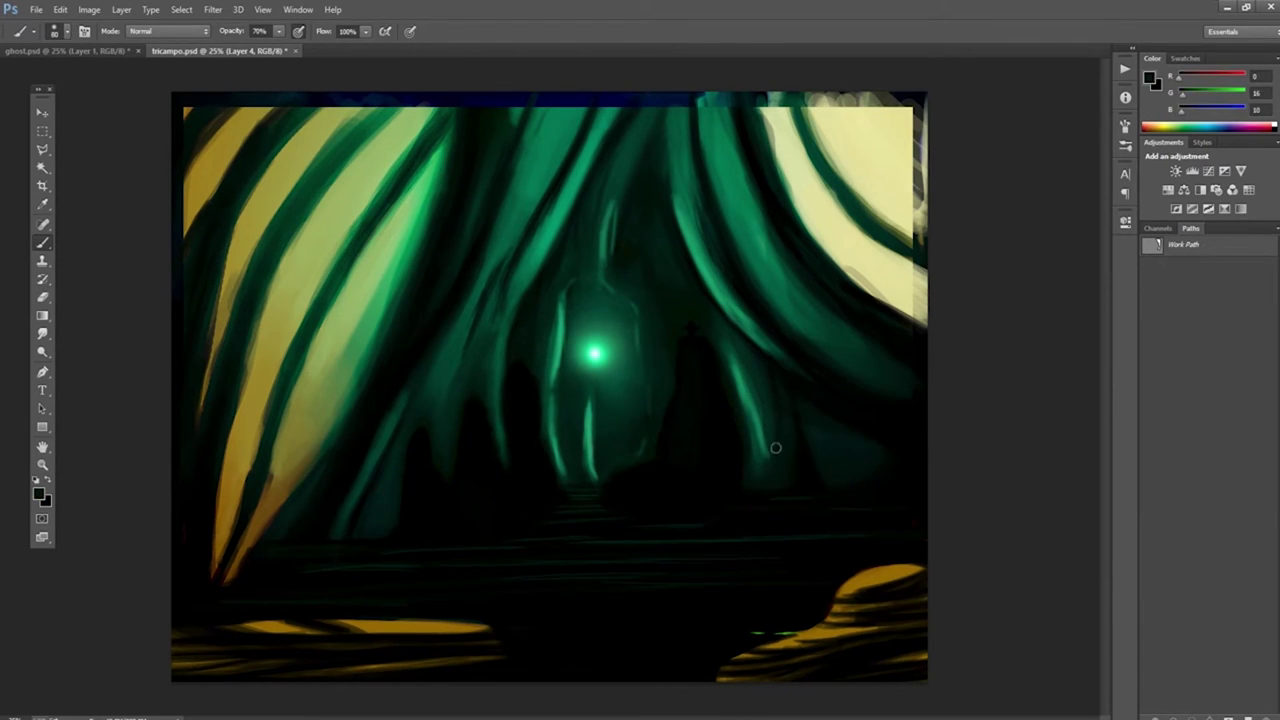
{"action": "left_click", "coordinate": [282, 555], "text": "alt"}
{"action": "left_click_drag", "start_coordinate": [566, 550], "coordinate": [672, 546]}
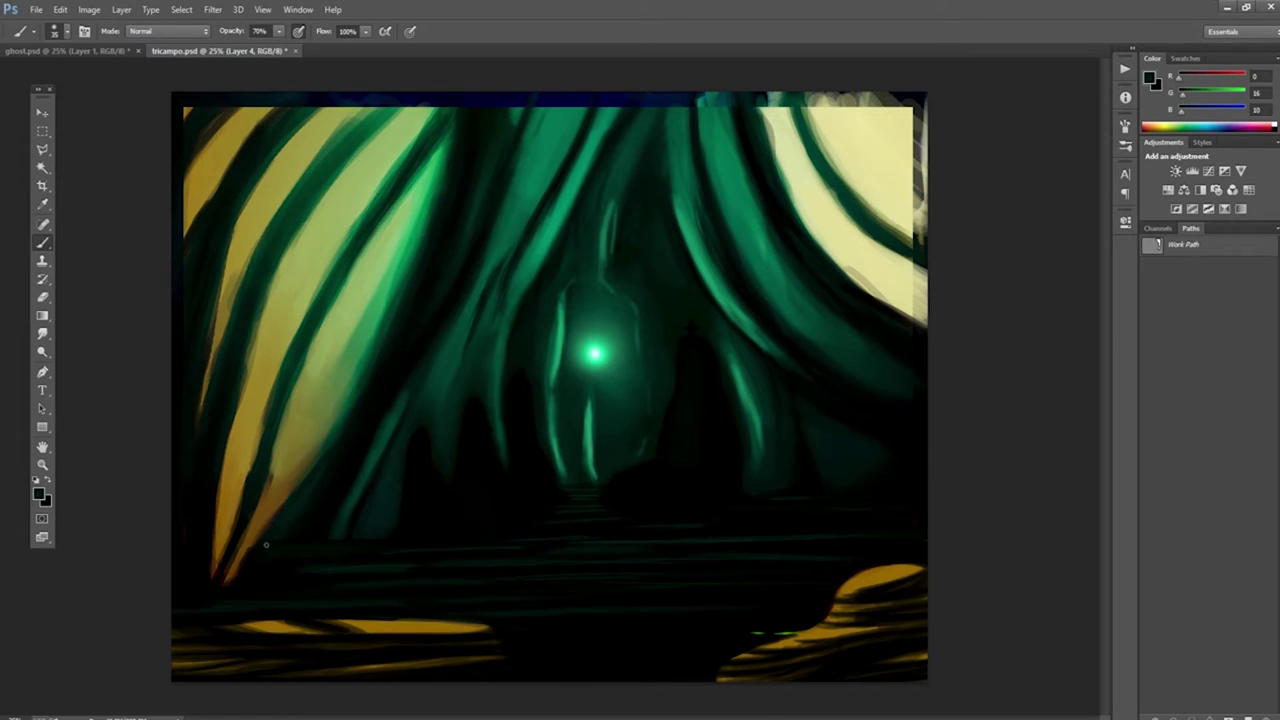
{"action": "left_click_drag", "start_coordinate": [484, 627], "coordinate": [250, 628]}
{"action": "left_click_drag", "start_coordinate": [910, 570], "coordinate": [716, 679]}
Step: Choose a bright green and paint glowing horizontal glints on the water between the foreground rocks
{"action": "left_click", "coordinate": [38, 493]}
{"action": "left_click", "coordinate": [857, 386]}
{"action": "left_click", "coordinate": [997, 366]}
{"action": "left_click_drag", "start_coordinate": [527, 650], "coordinate": [604, 650]}
Step: Sample black, select the border strip around the inner picture area, and paint over it at 100% opacity
{"action": "left_click", "coordinate": [687, 323], "text": "alt"}
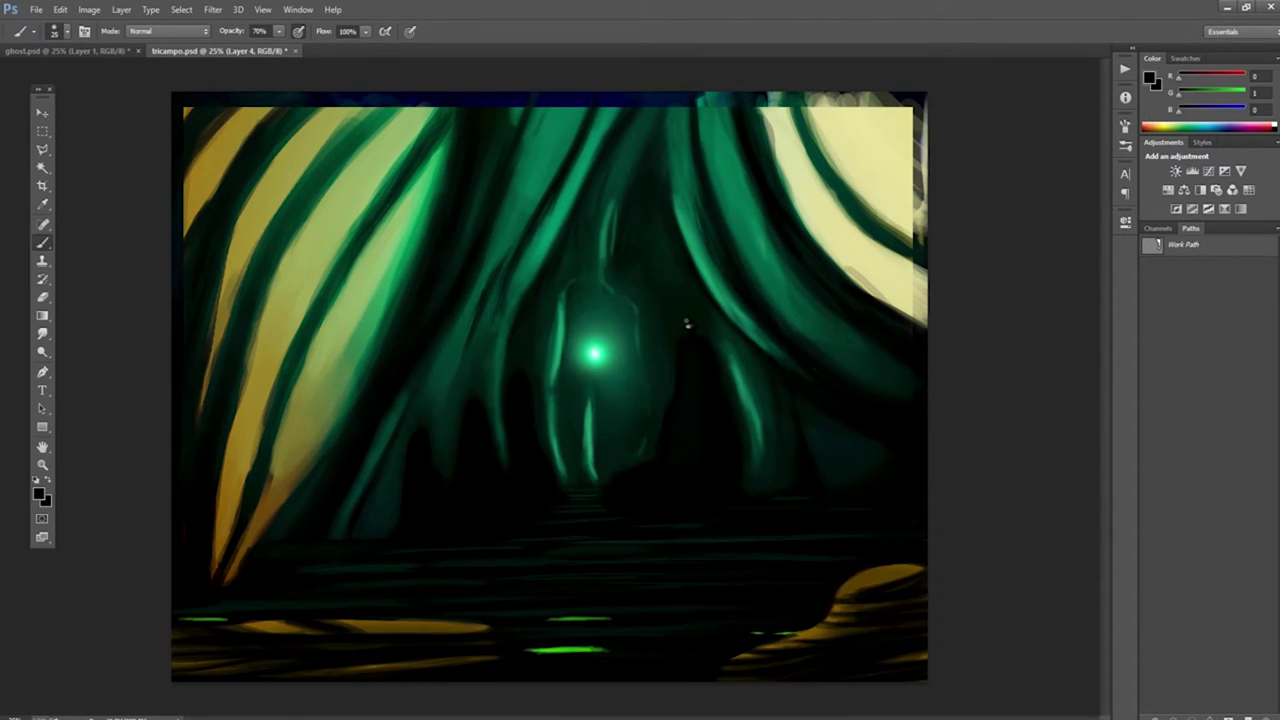
{"action": "key", "text": "ctrl+a"}
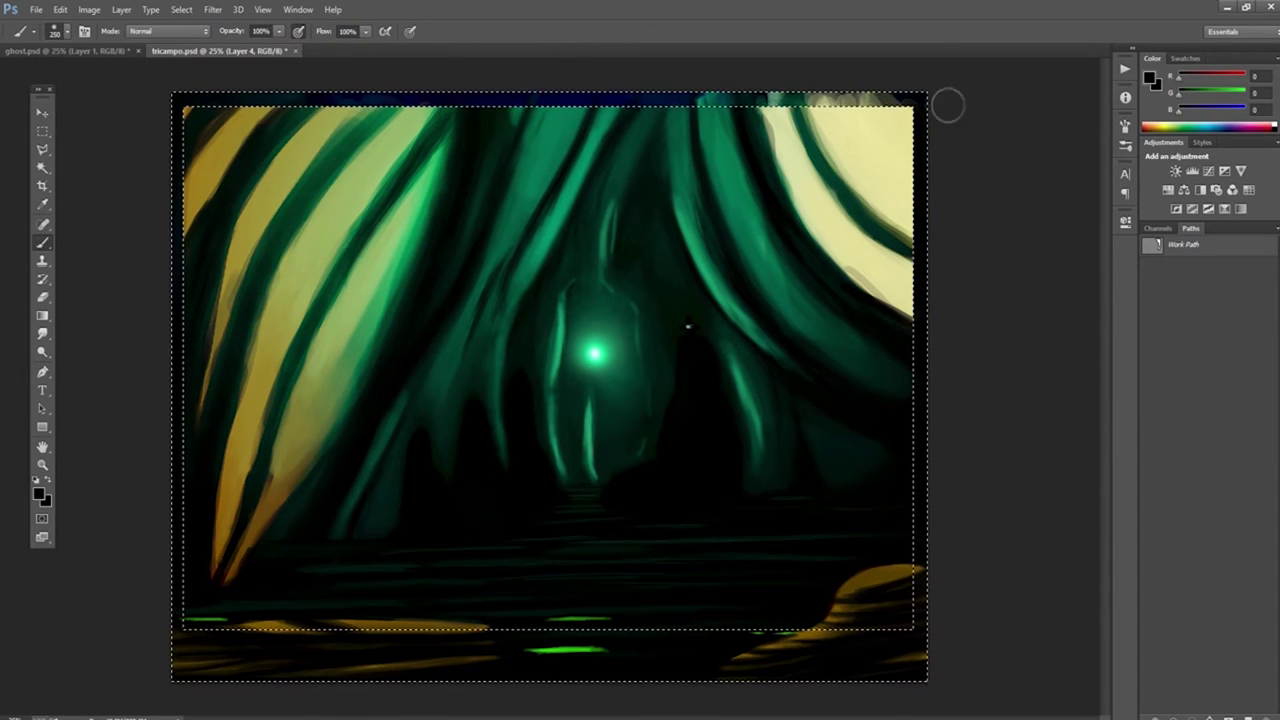
{"action": "key", "text": "m"}
{"action": "key", "text": "ctrl+v"}
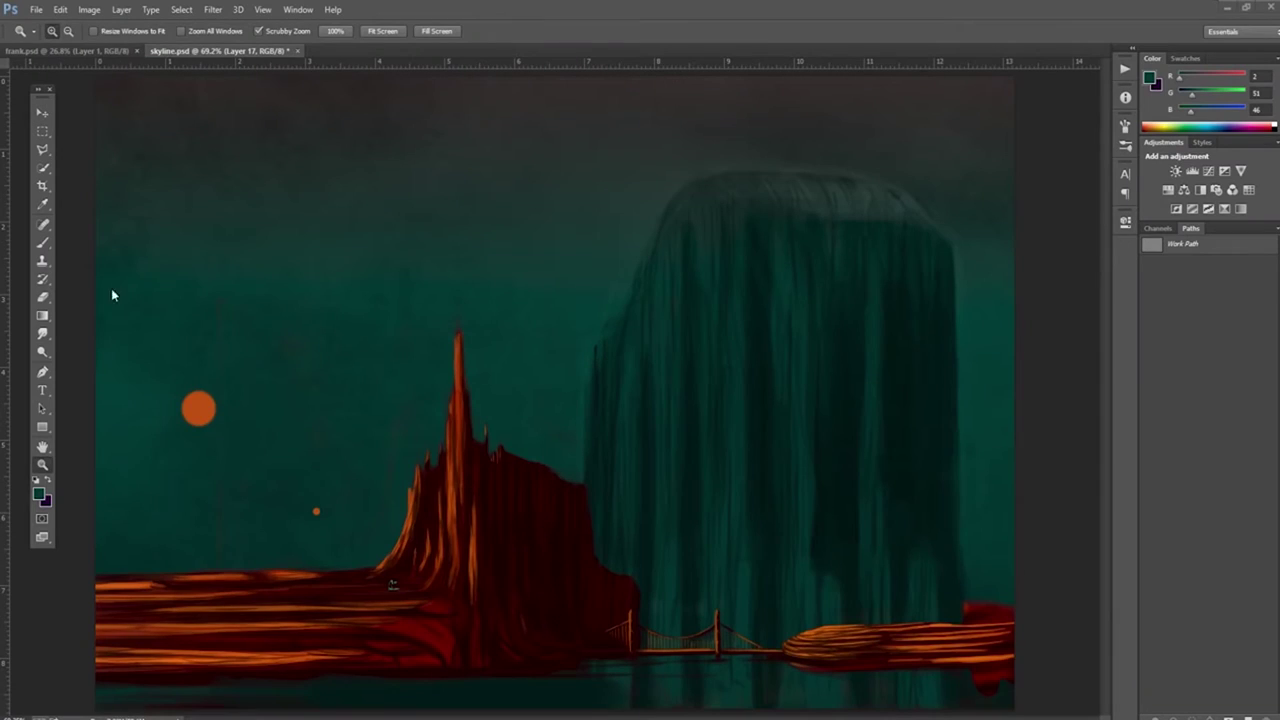
Step: Sample dark red from the right shore and shade its orange streaks, lowering the brush opacity to 20%
{"action": "key", "text": "b"}
{"action": "left_click", "coordinate": [1003, 645], "text": "alt"}
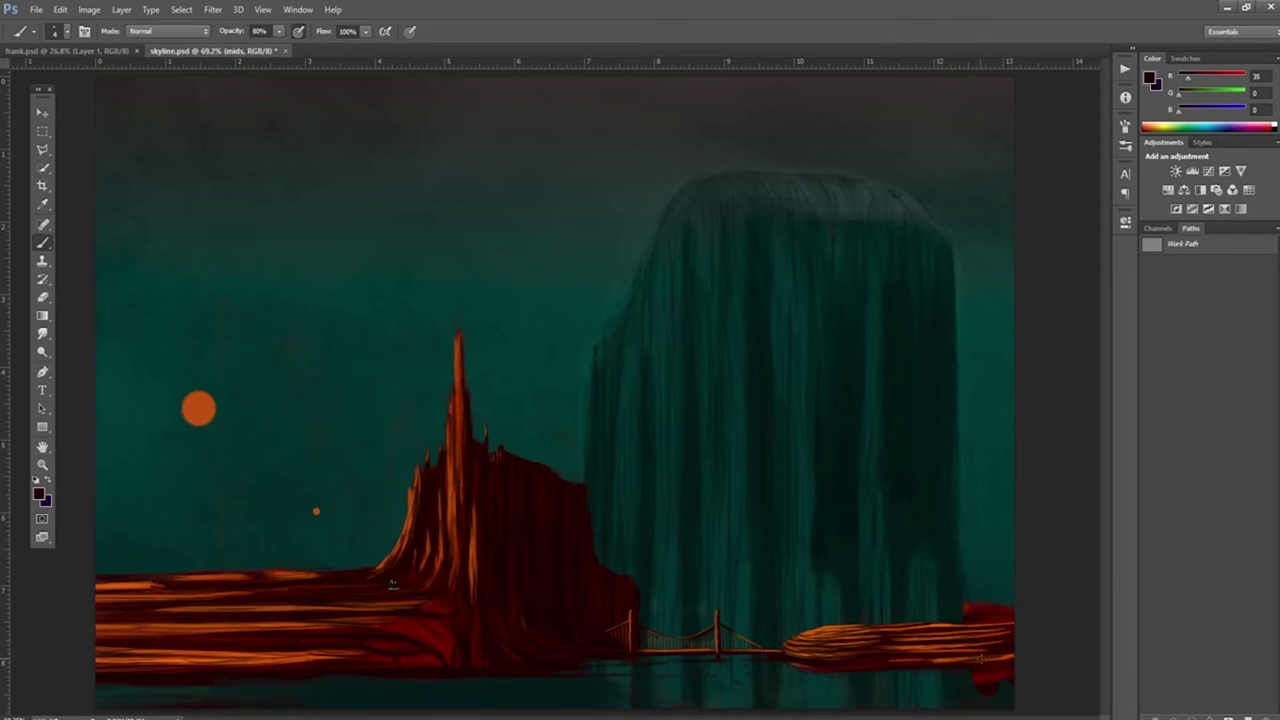
{"action": "key", "text": "2"}
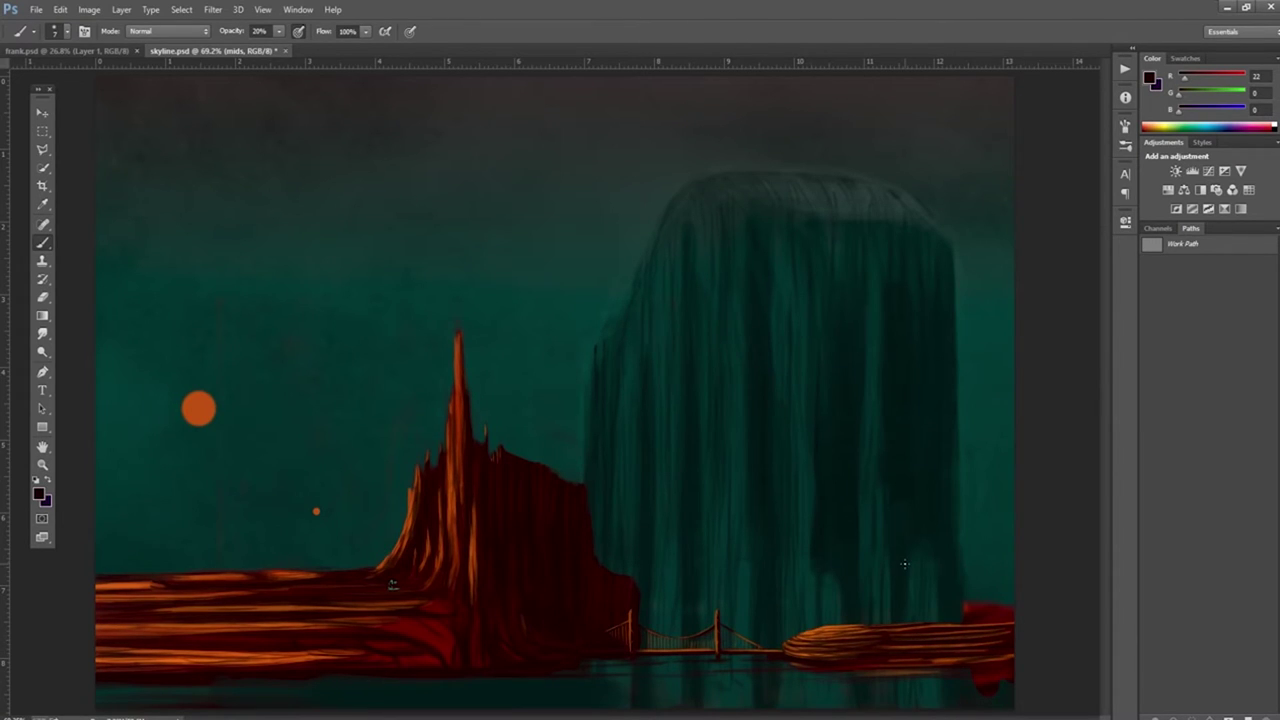
Step: Add a new layer and paint dark red strokes over the orange strata of the left shore
{"action": "key", "text": "ctrl+shift+alt+n"}
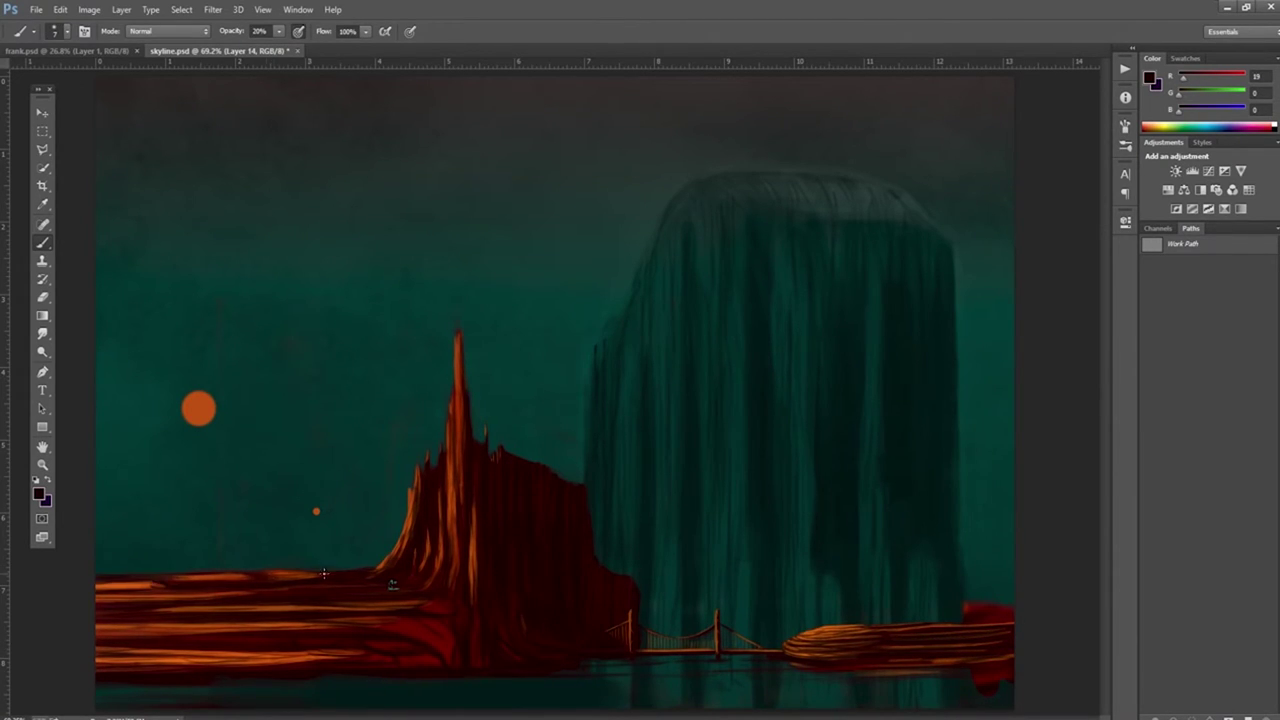
{"action": "left_click_drag", "start_coordinate": [305, 629], "coordinate": [98, 630]}
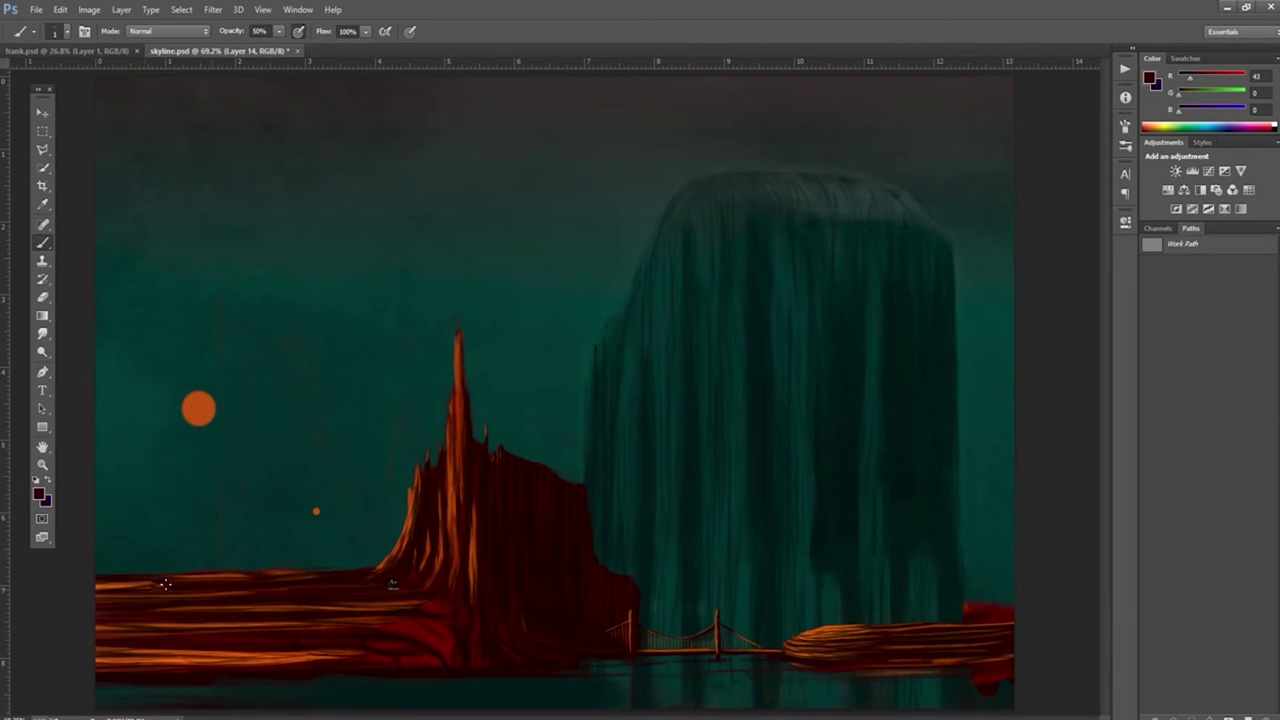
{"action": "left_click_drag", "start_coordinate": [310, 658], "coordinate": [96, 650]}
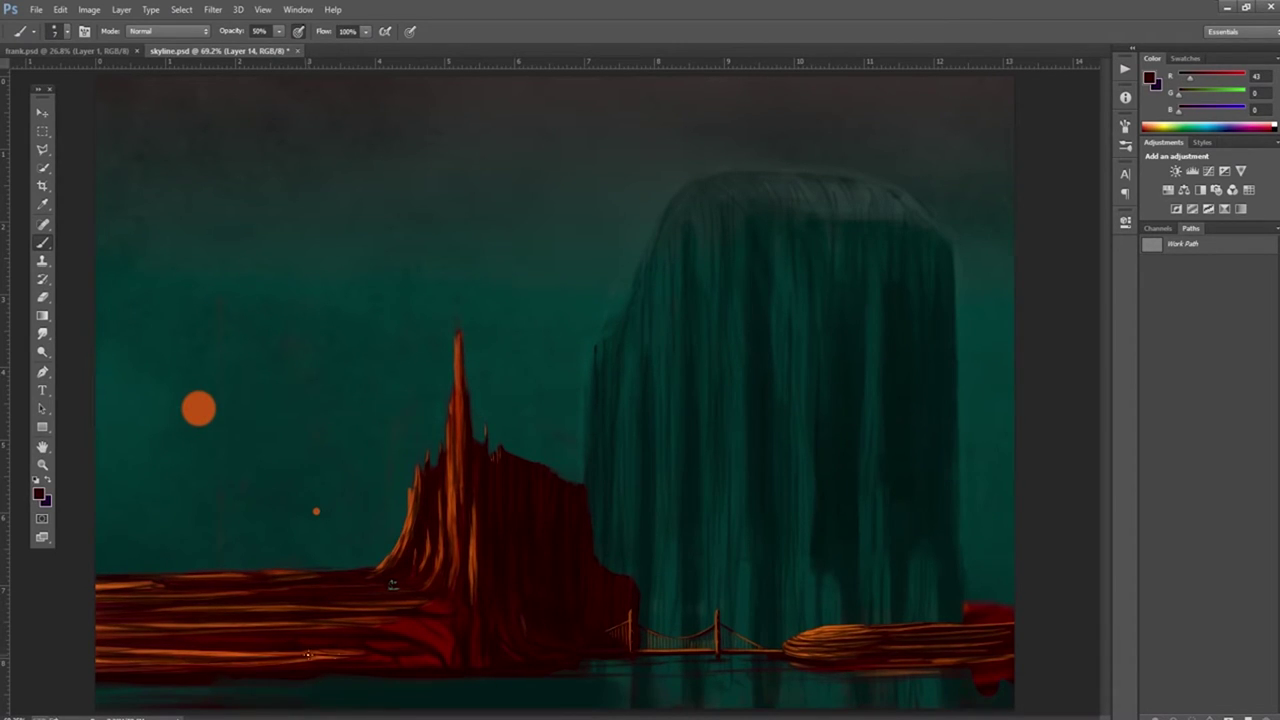
Step: Sample dark red and paint fine lines through the left shore's strata and the cliff's vertical orange highlight at 80% opacity
{"action": "right_click", "coordinate": [180, 655]}
{"action": "left_click", "coordinate": [560, 604], "text": "alt"}
{"action": "mouse_move", "coordinate": [224, 586]}
{"action": "left_mouse_down"}
{"action": "mouse_move", "coordinate": [420, 591]}
{"action": "mouse_move", "coordinate": [469, 569]}
{"action": "left_mouse_up"}
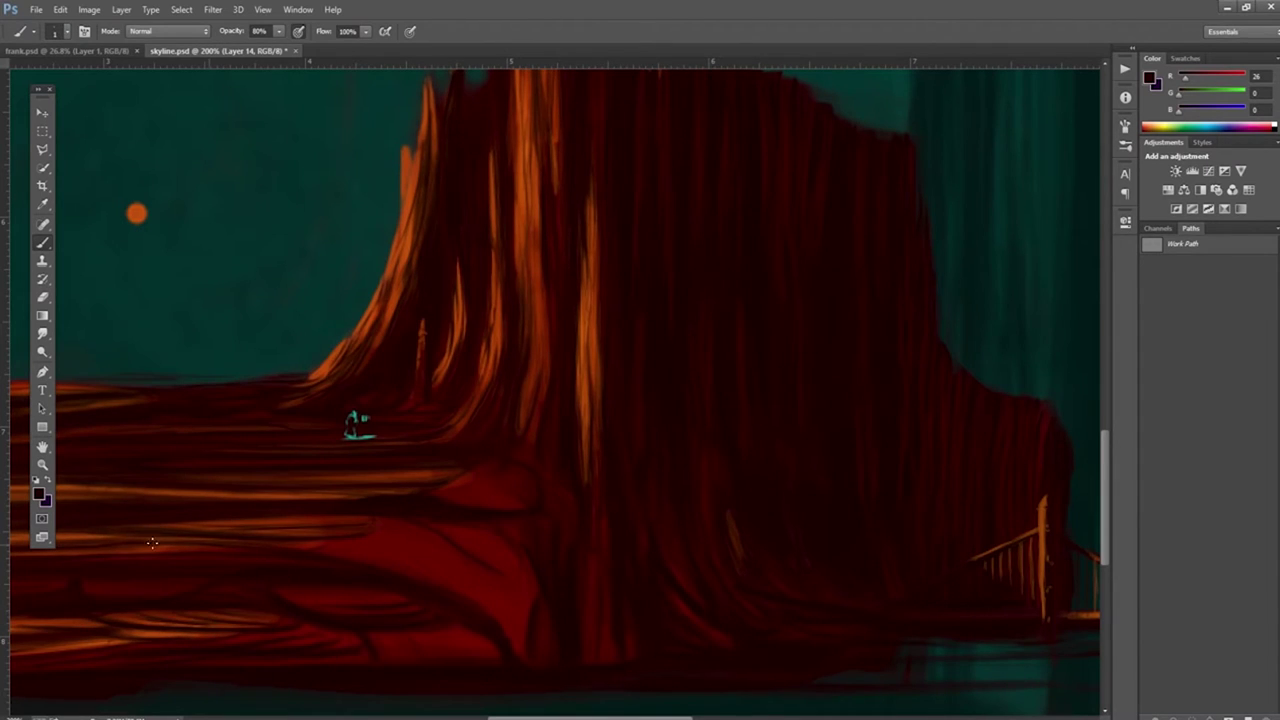
{"action": "left_click_drag", "start_coordinate": [385, 499], "coordinate": [184, 481]}
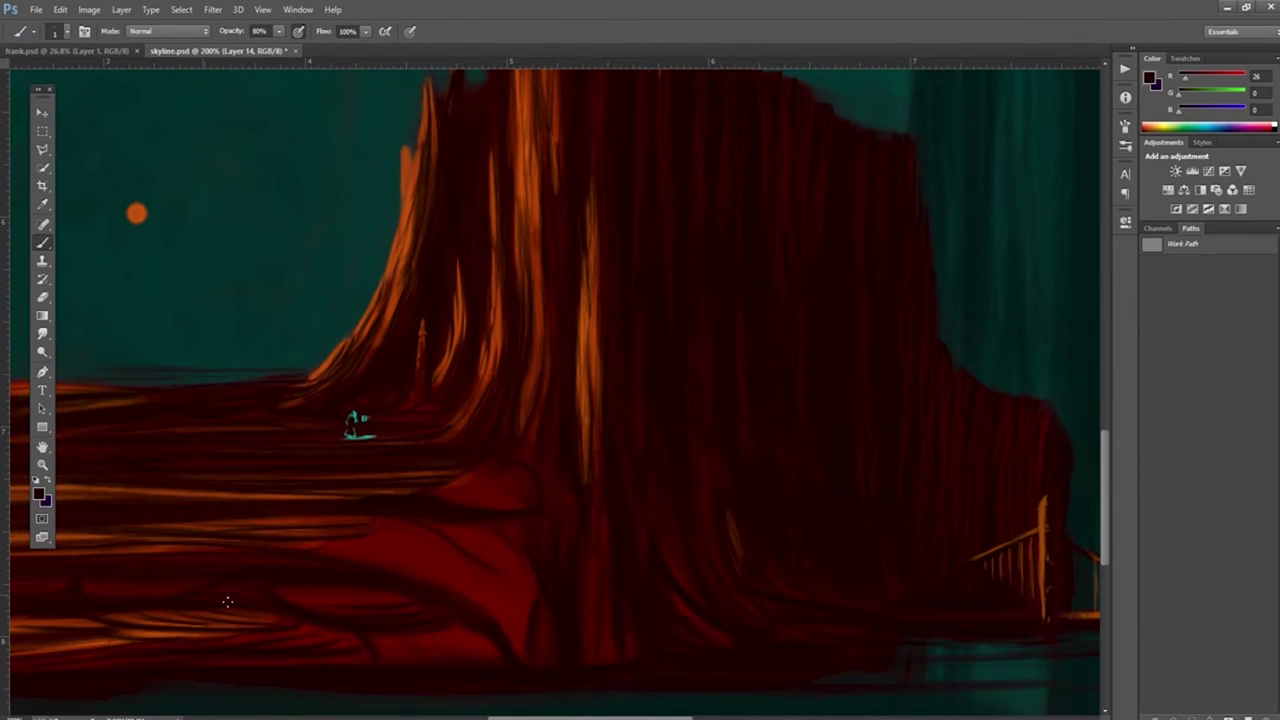
{"action": "left_click", "coordinate": [372, 534], "text": "alt"}
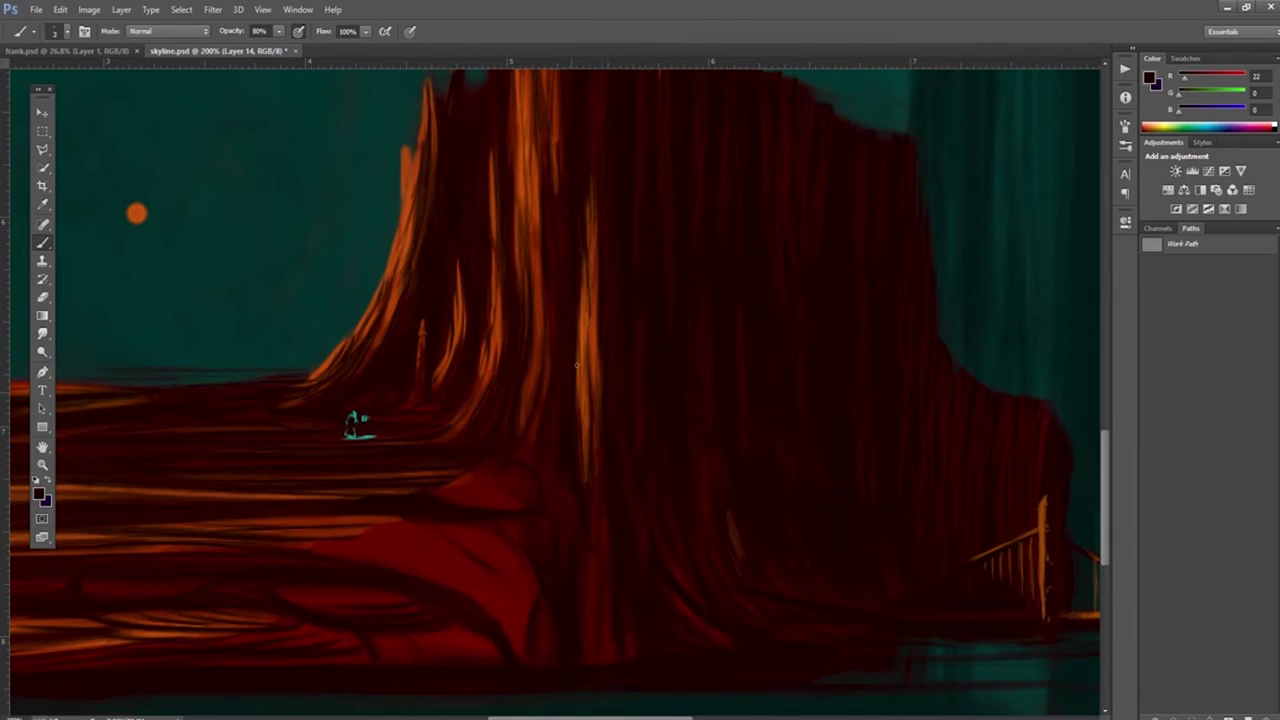
{"action": "left_click_drag", "start_coordinate": [577, 365], "coordinate": [596, 397]}
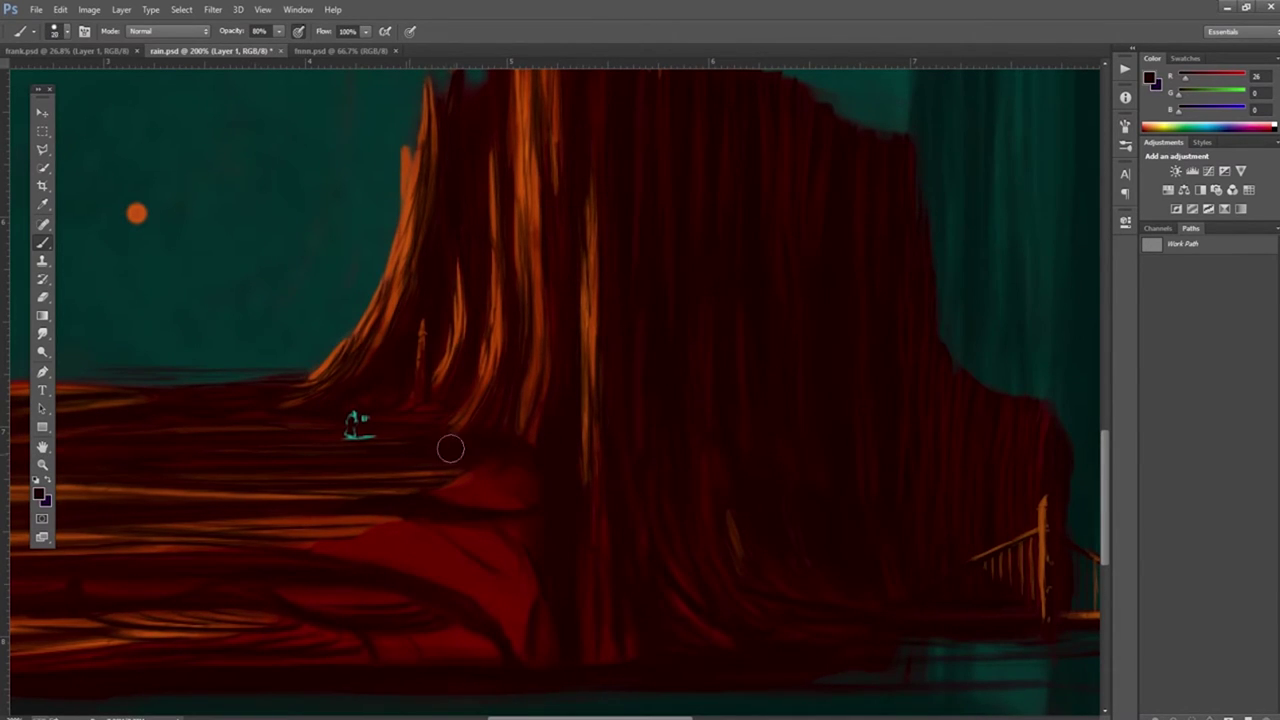
Step: Paint over the cliff's left half and the adjoining sky and shore with very dark red, leaving the red rock shape uncovered
{"action": "mouse_move", "coordinate": [450, 449]}
{"action": "left_mouse_down"}
{"action": "mouse_move", "coordinate": [303, 523]}
{"action": "mouse_move", "coordinate": [317, 520]}
{"action": "mouse_move", "coordinate": [206, 500]}
{"action": "mouse_move", "coordinate": [248, 415]}
{"action": "mouse_move", "coordinate": [477, 184]}
{"action": "mouse_move", "coordinate": [531, 403]}
{"action": "mouse_move", "coordinate": [443, 209]}
{"action": "mouse_move", "coordinate": [281, 288]}
{"action": "mouse_move", "coordinate": [286, 386]}
{"action": "mouse_move", "coordinate": [374, 151]}
{"action": "mouse_move", "coordinate": [165, 140]}
{"action": "left_mouse_up"}
{"action": "key", "text": "bracketleft"}
{"action": "key", "text": "bracketleft"}
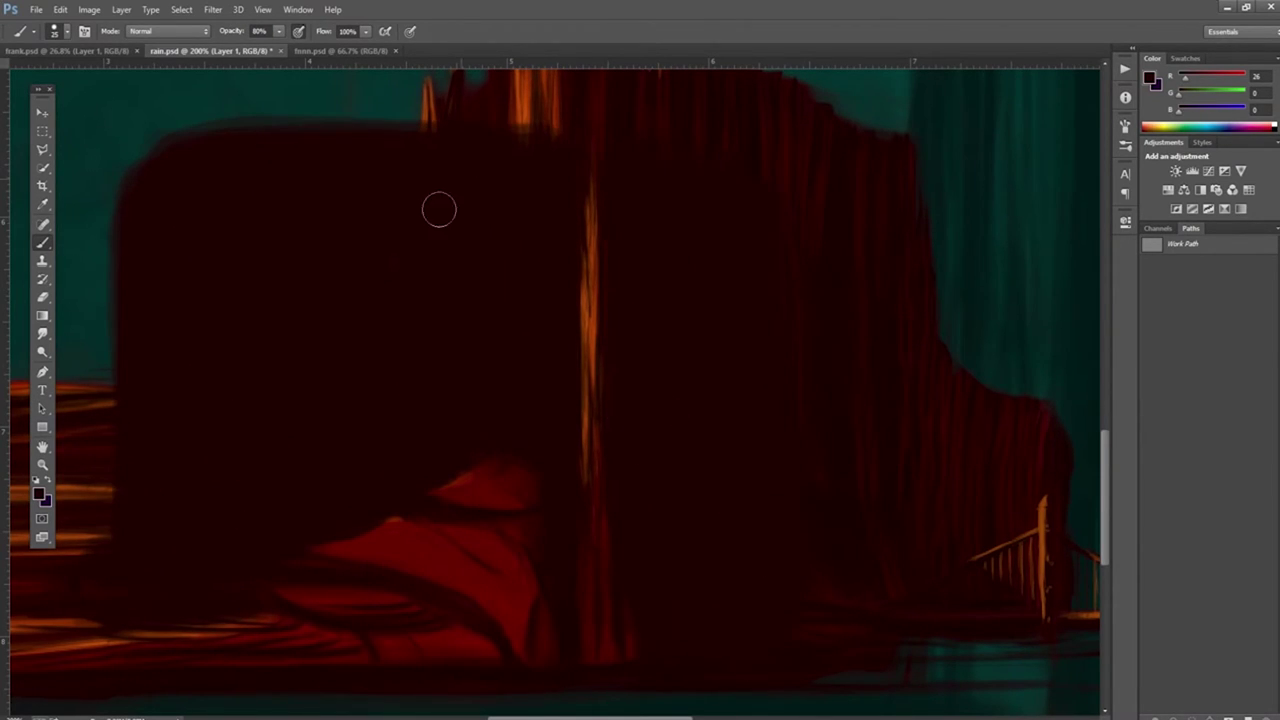
Step: Finish darkening the cliff around its vertical orange highlight and shift that highlight to the right
{"action": "left_click_drag", "start_coordinate": [580, 126], "coordinate": [580, 128]}
{"action": "key", "text": "ctrl+shift+Right"}
{"action": "key", "text": "ctrl+shift+Right"}
{"action": "key", "text": "ctrl+shift+Right"}
{"action": "key", "text": "ctrl+shift+Right"}
{"action": "key", "text": "ctrl+shift+Right"}
{"action": "key", "text": "ctrl+shift+Right"}
{"action": "key", "text": "ctrl+shift+Right"}
{"action": "key", "text": "ctrl+shift+Right"}
{"action": "key", "text": "ctrl+shift+Right"}
{"action": "key", "text": "ctrl+shift+Right"}
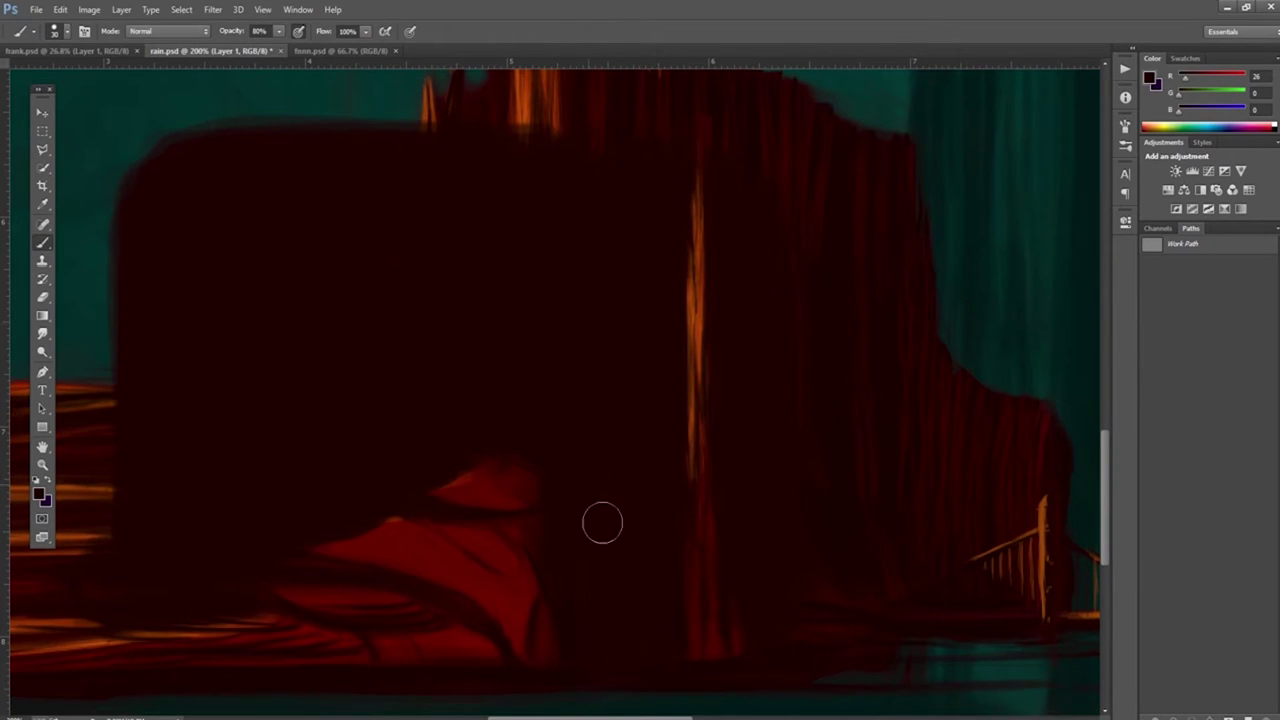
Step: Carve the red rock shape into a hat-wearing figure, and paint sampled orange highlights on its hat, shoulder and back at 70% opacity
{"action": "mouse_move", "coordinate": [337, 528]}
{"action": "left_mouse_down"}
{"action": "mouse_move", "coordinate": [449, 657]}
{"action": "mouse_move", "coordinate": [346, 594]}
{"action": "mouse_move", "coordinate": [174, 657]}
{"action": "mouse_move", "coordinate": [239, 621]}
{"action": "left_mouse_up"}
{"action": "left_click_drag", "start_coordinate": [366, 664], "coordinate": [316, 657]}
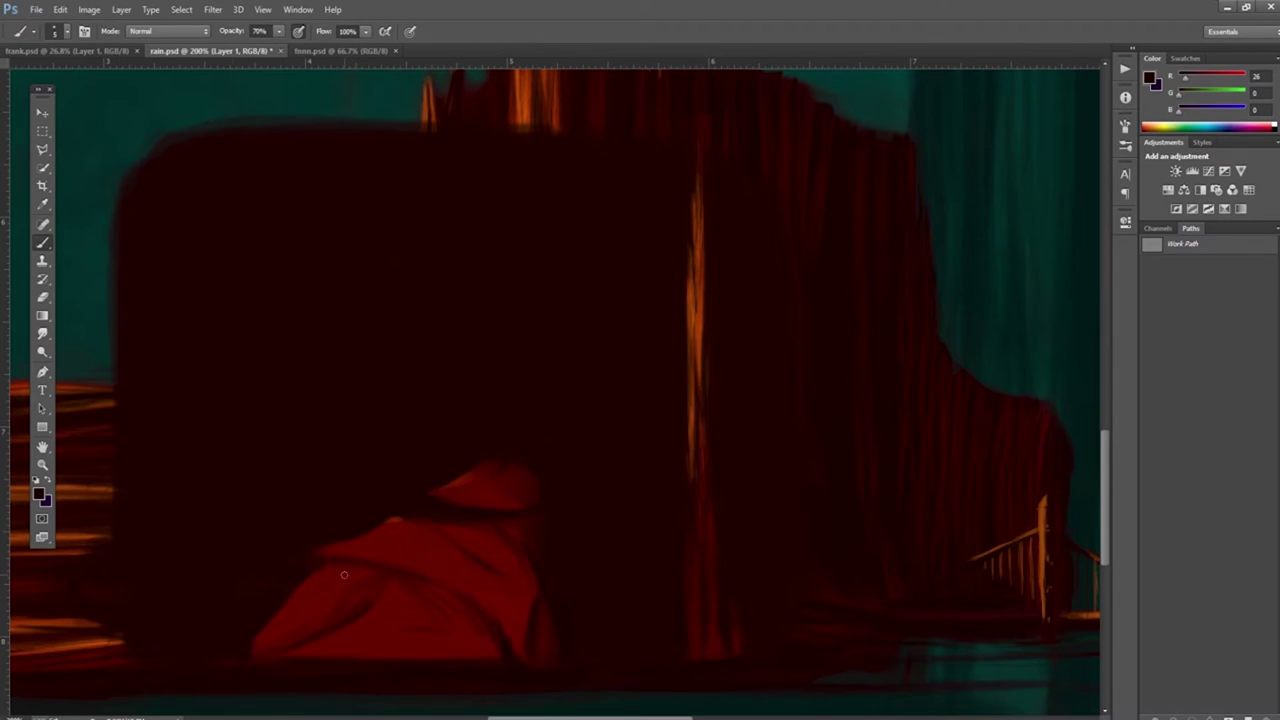
{"action": "left_click", "coordinate": [530, 533], "text": "alt"}
{"action": "left_click_drag", "start_coordinate": [370, 606], "coordinate": [307, 632]}
{"action": "right_click", "coordinate": [308, 566], "text": "alt+shift"}
{"action": "mouse_move", "coordinate": [312, 552]}
{"action": "left_mouse_down"}
{"action": "mouse_move", "coordinate": [374, 530]}
{"action": "mouse_move", "coordinate": [258, 636]}
{"action": "left_mouse_up"}
{"action": "left_click_drag", "start_coordinate": [440, 500], "coordinate": [505, 480]}
{"action": "left_click_drag", "start_coordinate": [315, 555], "coordinate": [455, 537]}
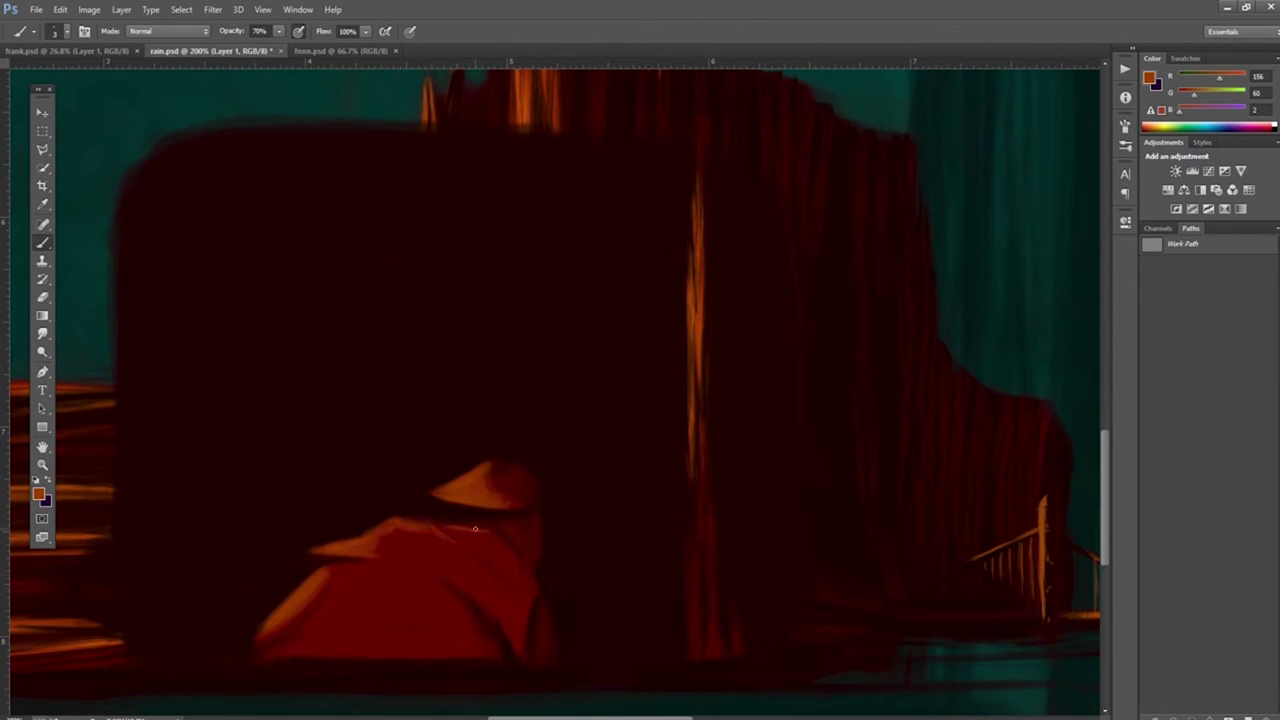
Step: Transform the vertical orange highlight into a smaller, lower pillar away from the figure
{"action": "key", "text": "v"}
{"action": "key", "text": "ctrl+t"}
{"action": "left_click_drag", "start_coordinate": [707, 232], "coordinate": [690, 290]}
{"action": "key", "text": "Return"}
Step: Select a rectangle around the figure, invert the selection, and darken the surroundings with a gradient on a new layer
{"action": "key", "text": "m"}
{"action": "left_click_drag", "start_coordinate": [146, 167], "coordinate": [767, 674]}
{"action": "key", "text": "ctrl+shift+n"}
{"action": "key", "text": "ctrl+shift+i"}
{"action": "key", "text": "g"}
{"action": "left_click_drag", "start_coordinate": [780, 315], "coordinate": [790, 350]}
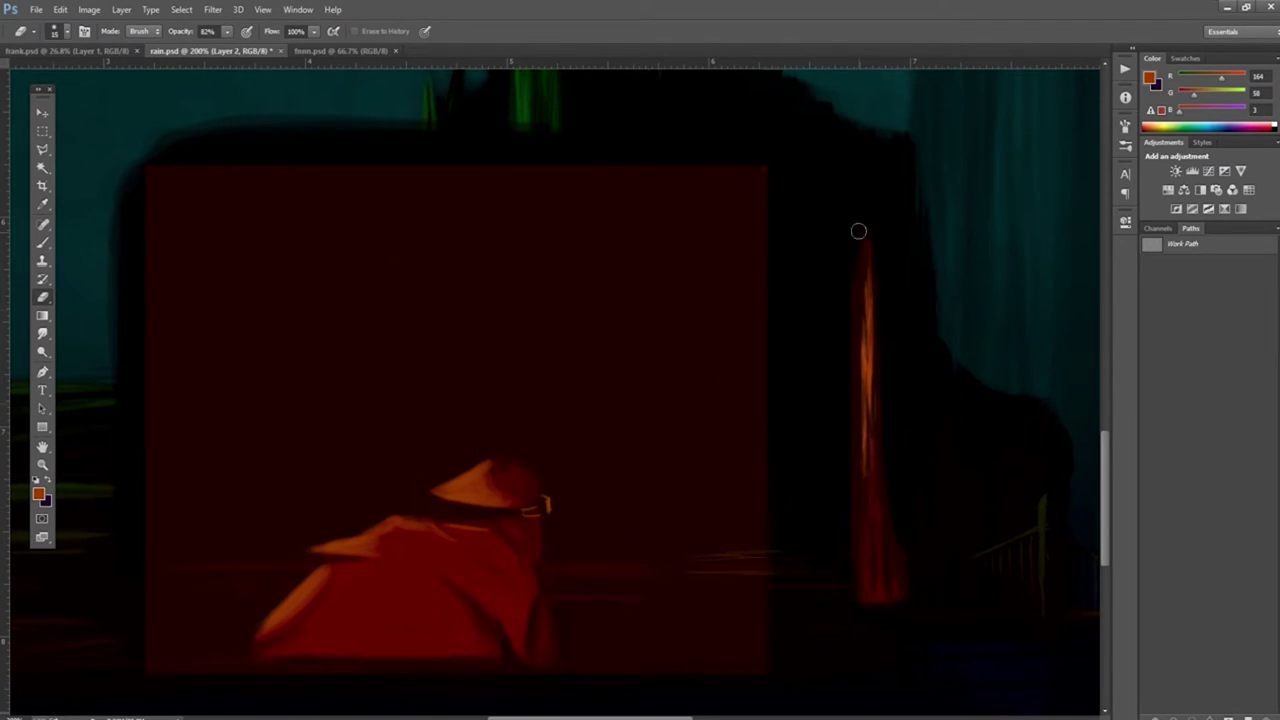
Step: Move the orange pillar inside the rectangle to the figure's right and place a copy of it on the figure's left
{"action": "mouse_move", "coordinate": [858, 231]}
{"action": "left_mouse_down"}
{"action": "mouse_move", "coordinate": [686, 437]}
{"action": "mouse_move", "coordinate": [686, 486]}
{"action": "left_mouse_up"}
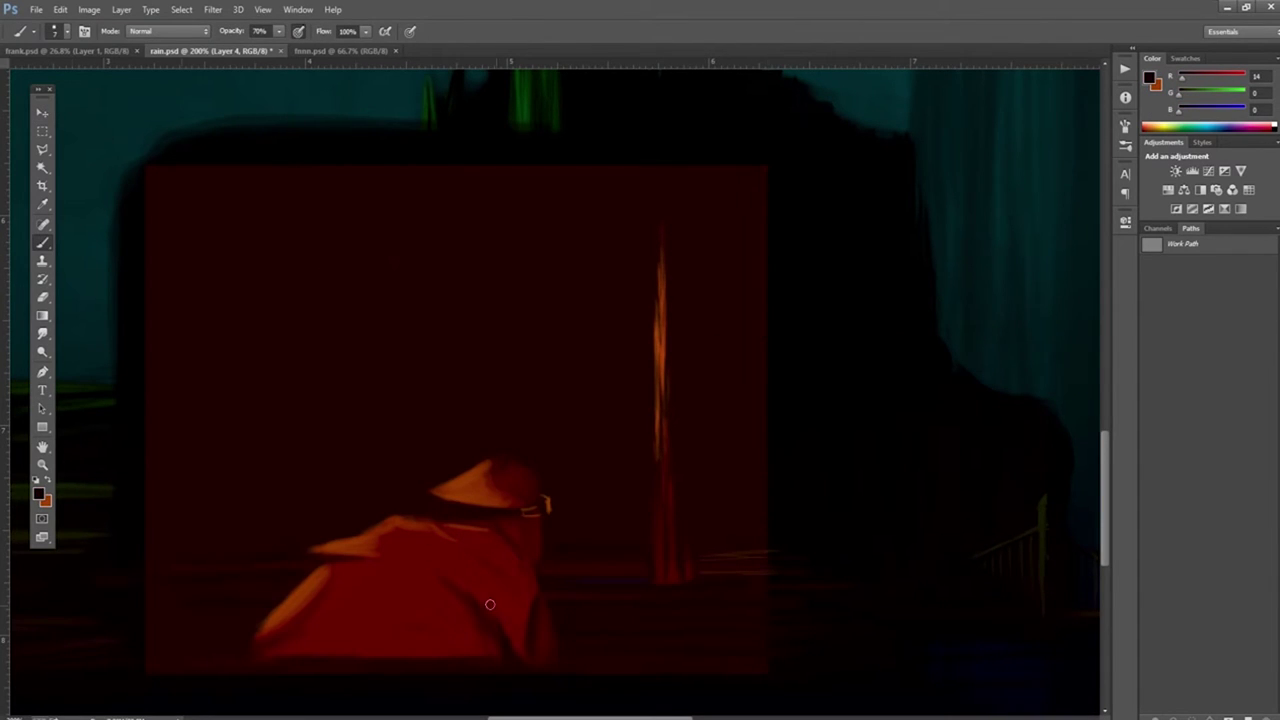
{"action": "key", "text": "v"}
{"action": "left_click_drag", "start_coordinate": [656, 429], "coordinate": [226, 429]}
{"action": "key", "text": "b"}
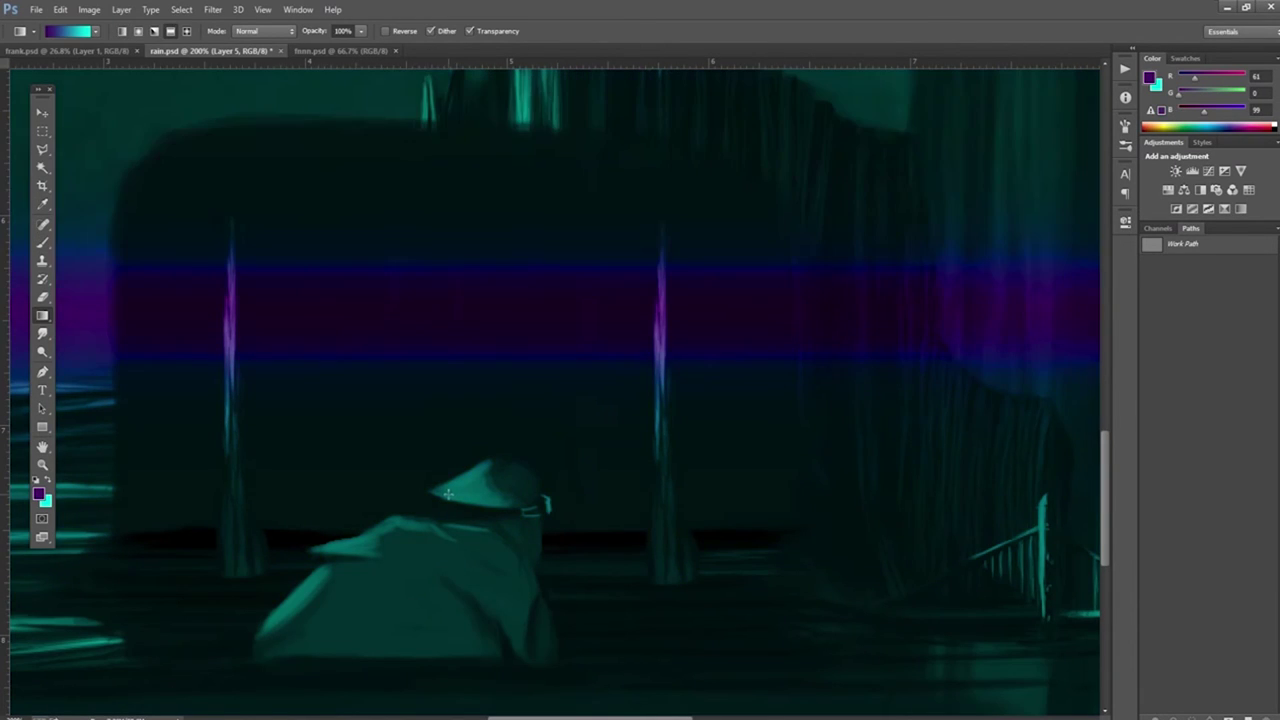
Step: Draw a radial purple-to-cyan gradient in the sky beside the left pillar and add a glowing star at its centre
{"action": "left_click_drag", "start_coordinate": [448, 493], "coordinate": [428, 432]}
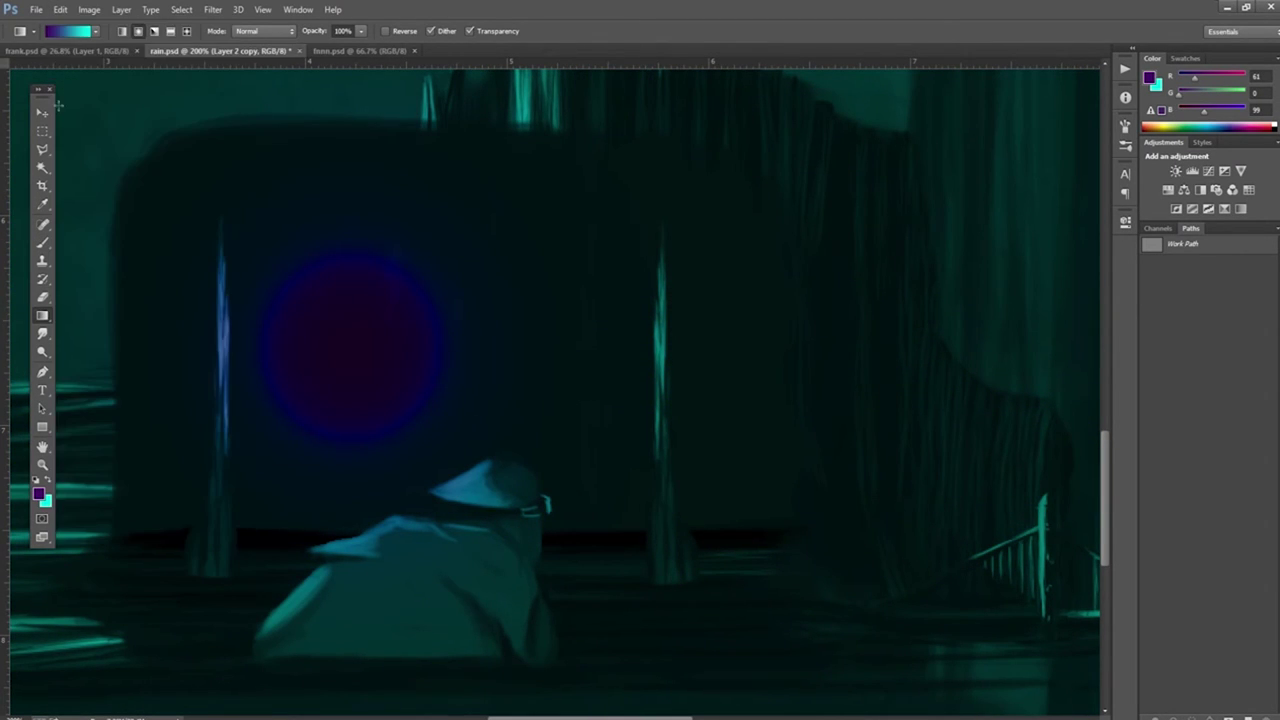
{"action": "key", "text": "b"}
{"action": "key", "text": "x"}
{"action": "left_click", "coordinate": [353, 351]}
{"action": "key", "text": "ctrl+shift+alt+n"}
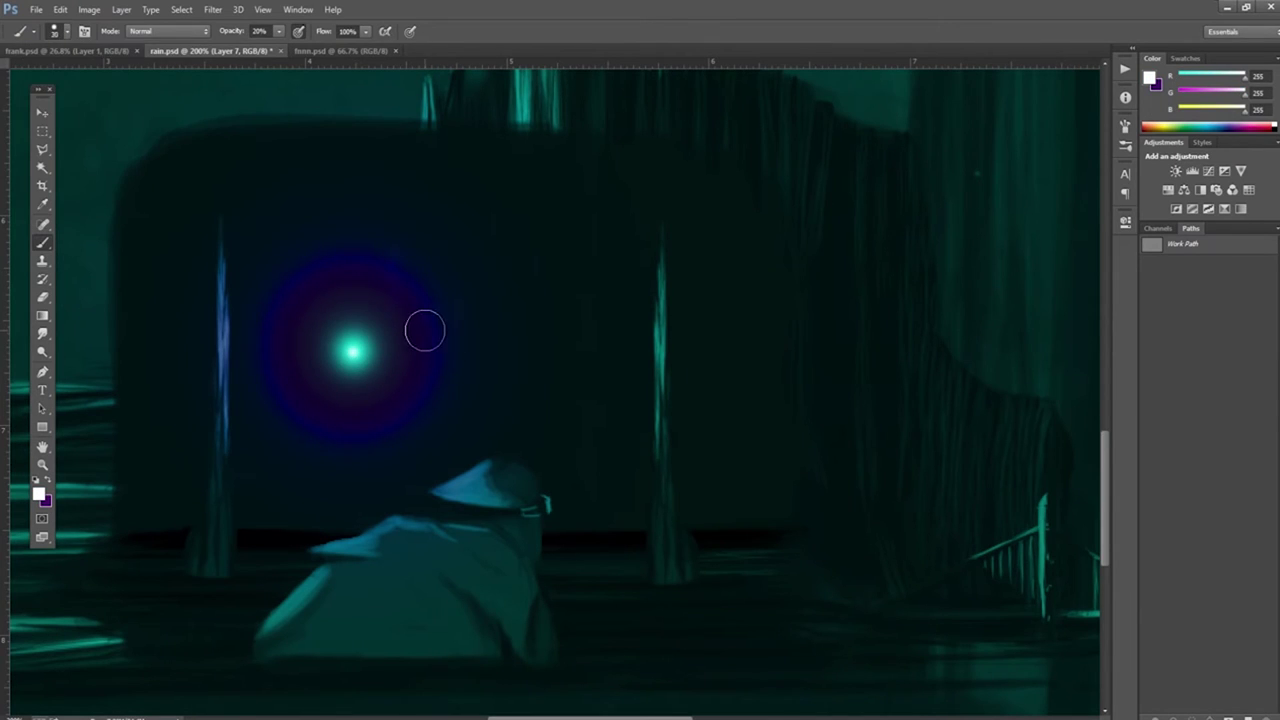
Step: Pick bright cyan and paint highlights on the figure's hat and shoulders, the pillars and the water ripples at 40% opacity
{"action": "left_click", "coordinate": [41, 492]}
{"action": "left_click", "coordinate": [878, 377]}
{"action": "key", "text": "Return"}
{"action": "key", "text": "b"}
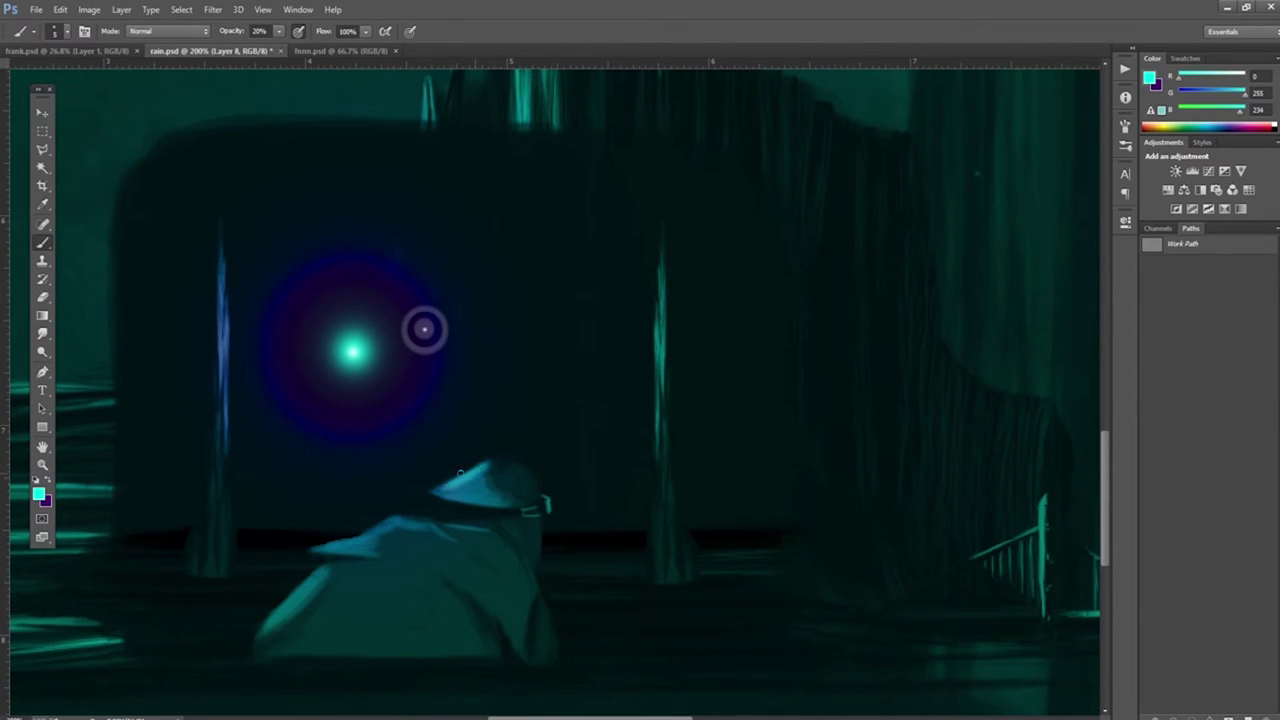
{"action": "left_click", "coordinate": [320, 578], "text": "alt"}
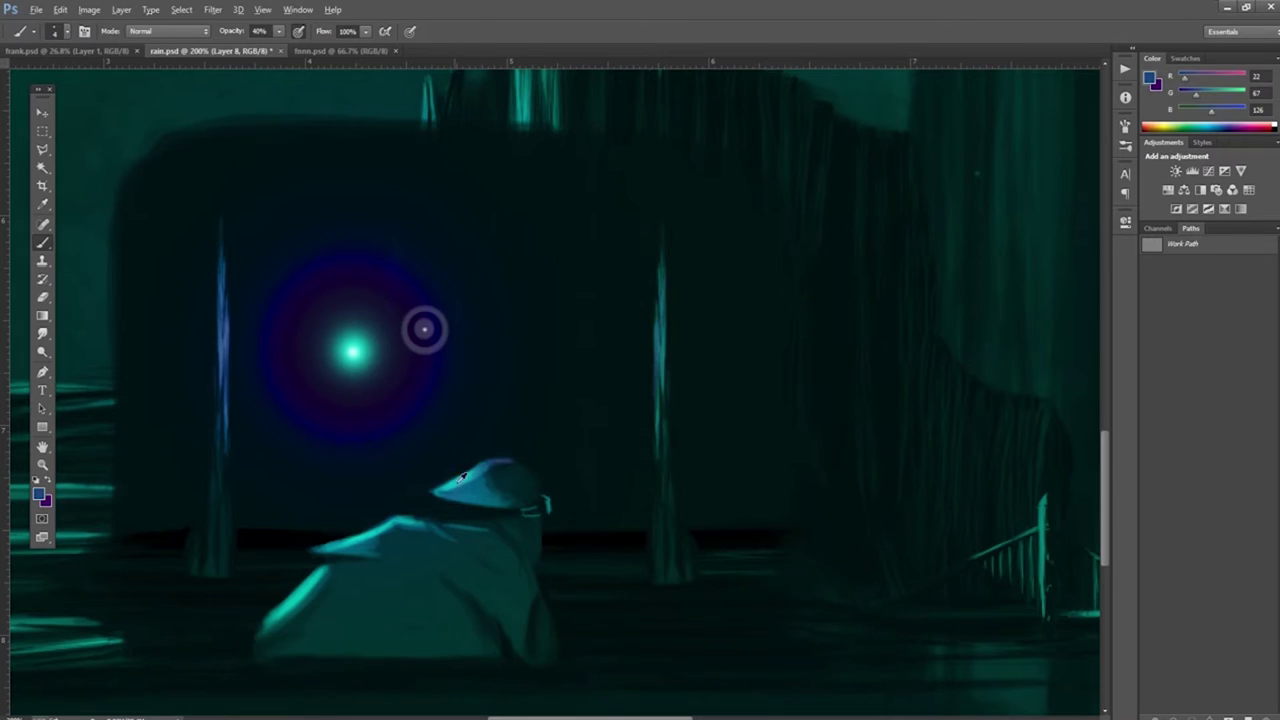
{"action": "key", "text": "Return"}
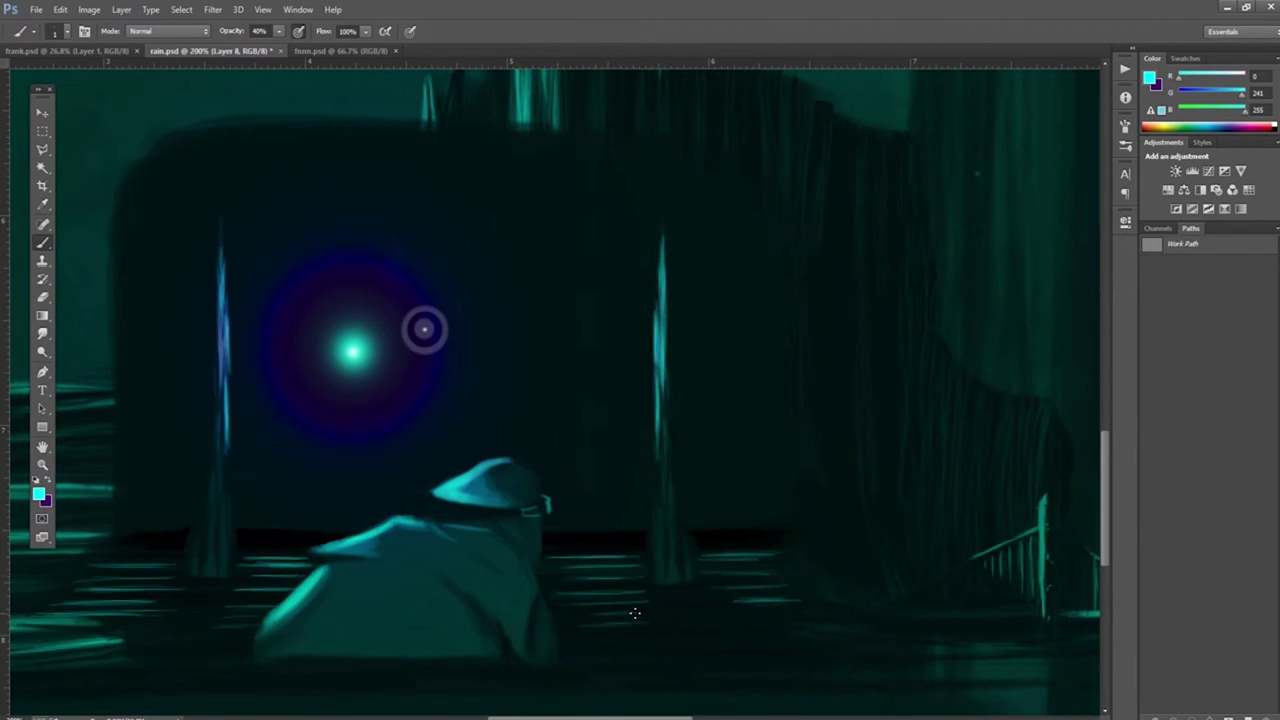
{"action": "left_click", "coordinate": [106, 563], "text": "alt"}
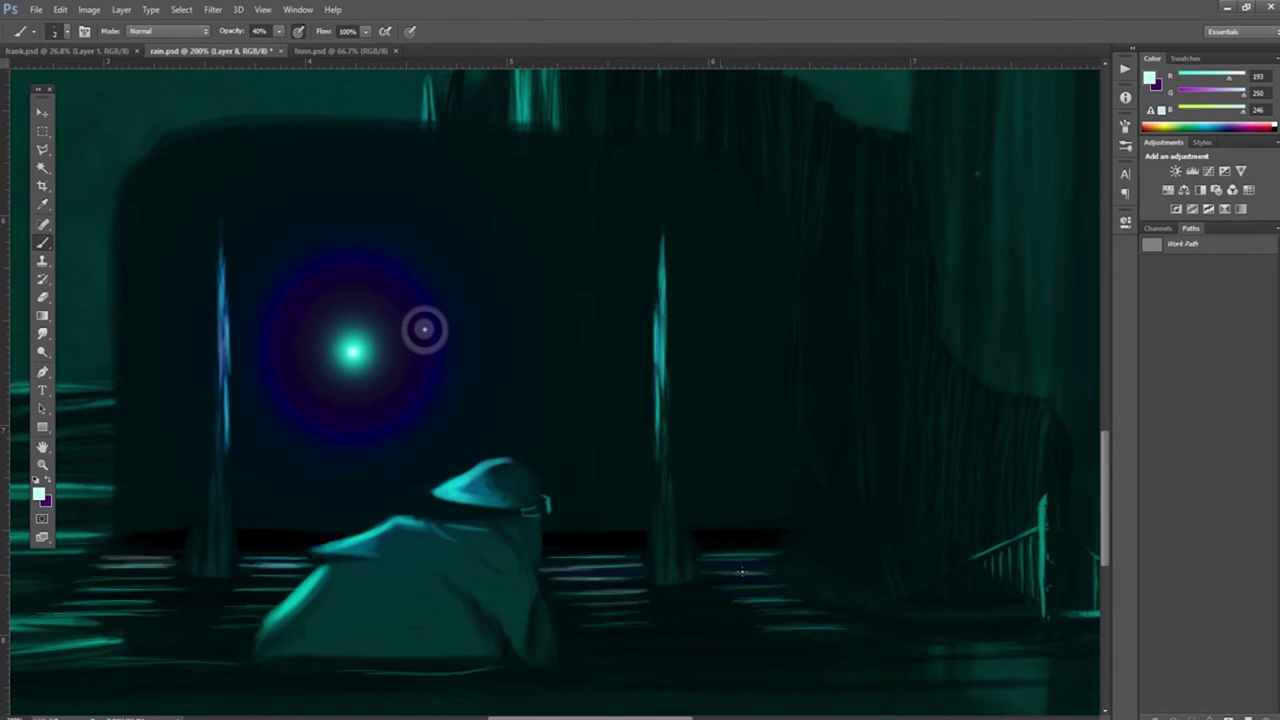
{"action": "key", "text": "ctrl+0"}
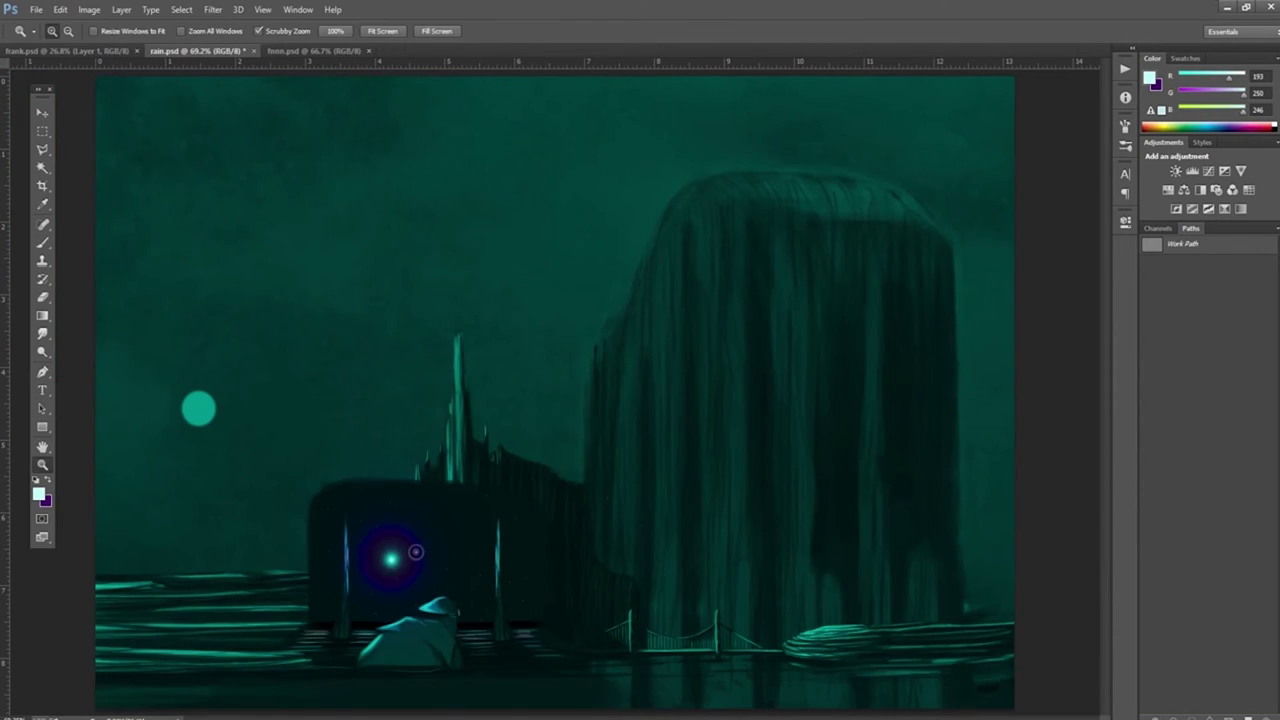
Step: Select the dark scene with the figure, star and pillars, and enlarge it to fill the canvas height
{"action": "key", "text": "m"}
{"action": "left_click_drag", "start_coordinate": [304, 478], "coordinate": [563, 665]}
{"action": "key", "text": "ctrl+t"}
{"action": "left_click_drag", "start_coordinate": [563, 478], "coordinate": [724, 339]}
{"action": "key", "text": "Return"}
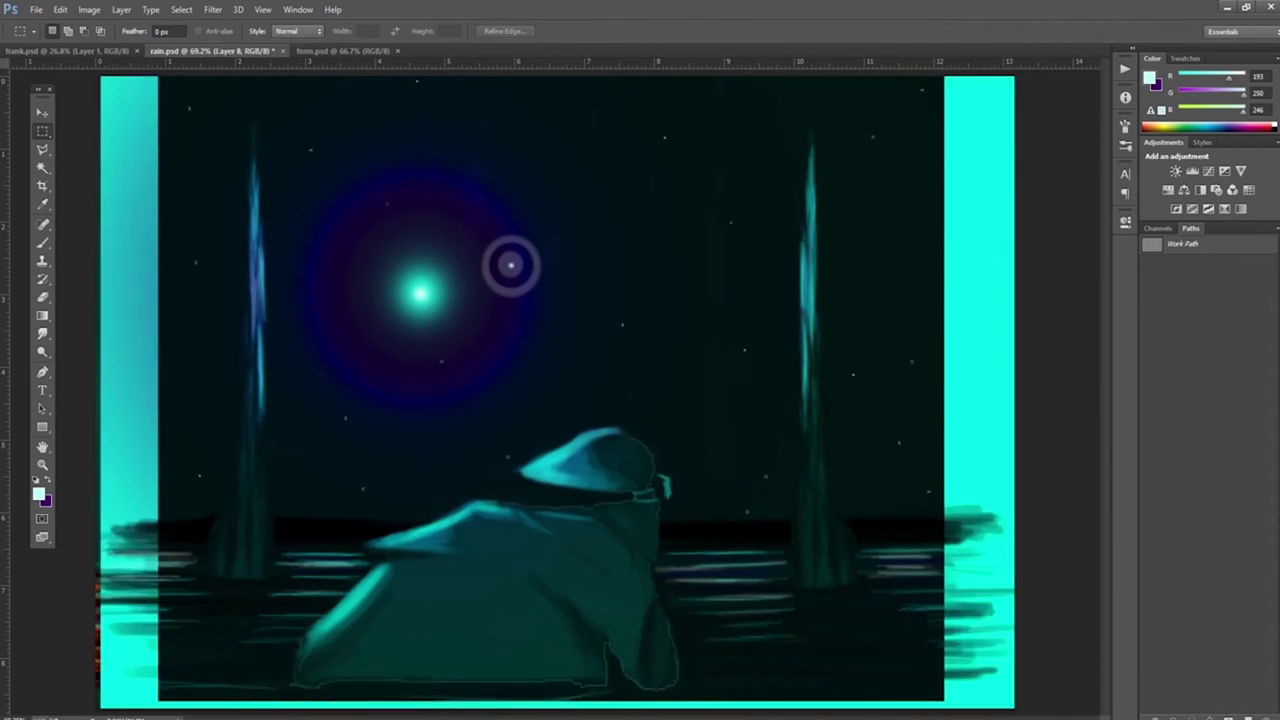
Step: Invert the selection and delete the layer's content outside the enlarged scene
{"action": "key", "text": "ctrl+shift+i"}
{"action": "key", "text": "Delete"}
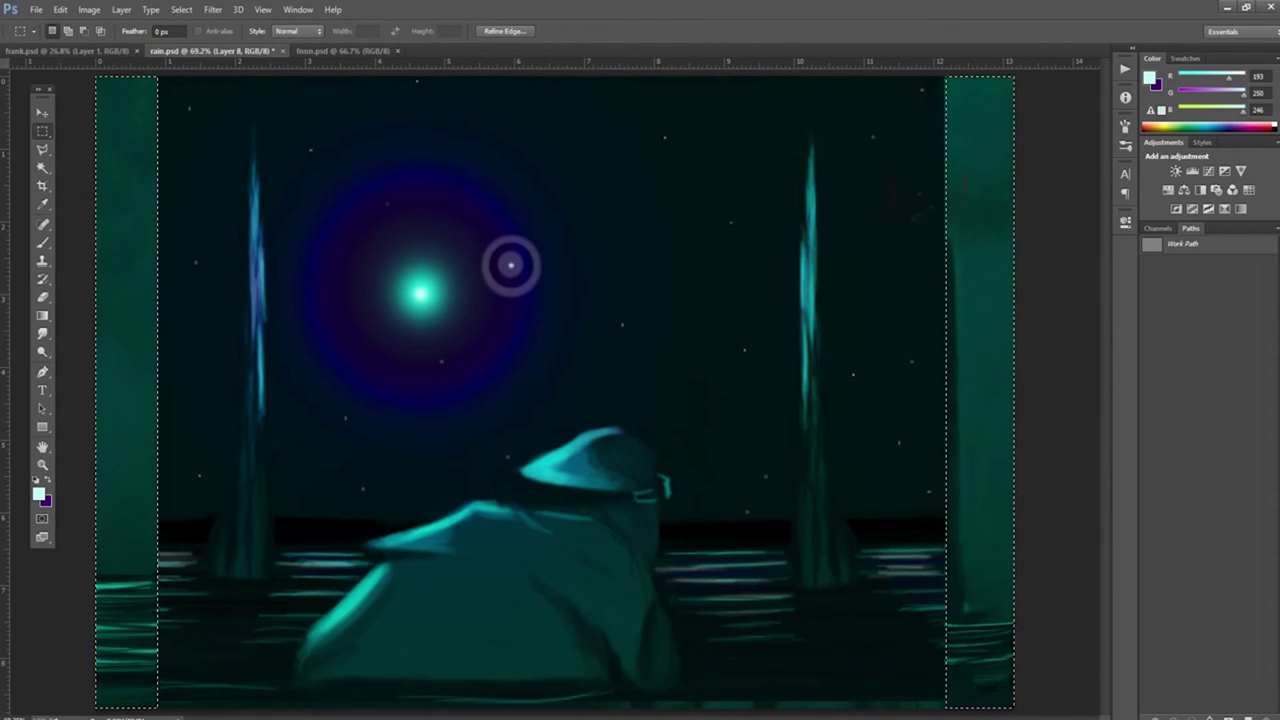
{"action": "left_click", "coordinate": [121, 9]}
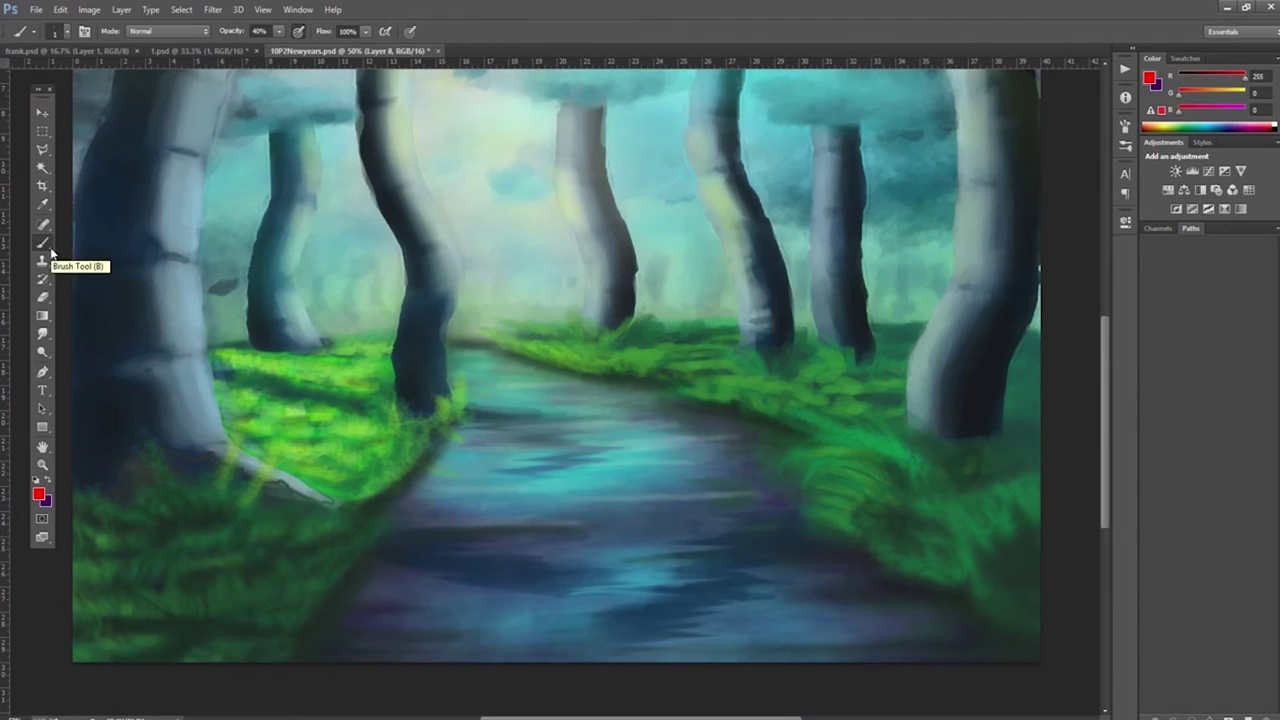
Step: In 10P2Newyears.psd, sample greens from the foreground bank and paint grass strokes over it at 40% opacity
{"action": "left_click_drag", "start_coordinate": [500, 495], "coordinate": [678, 495]}
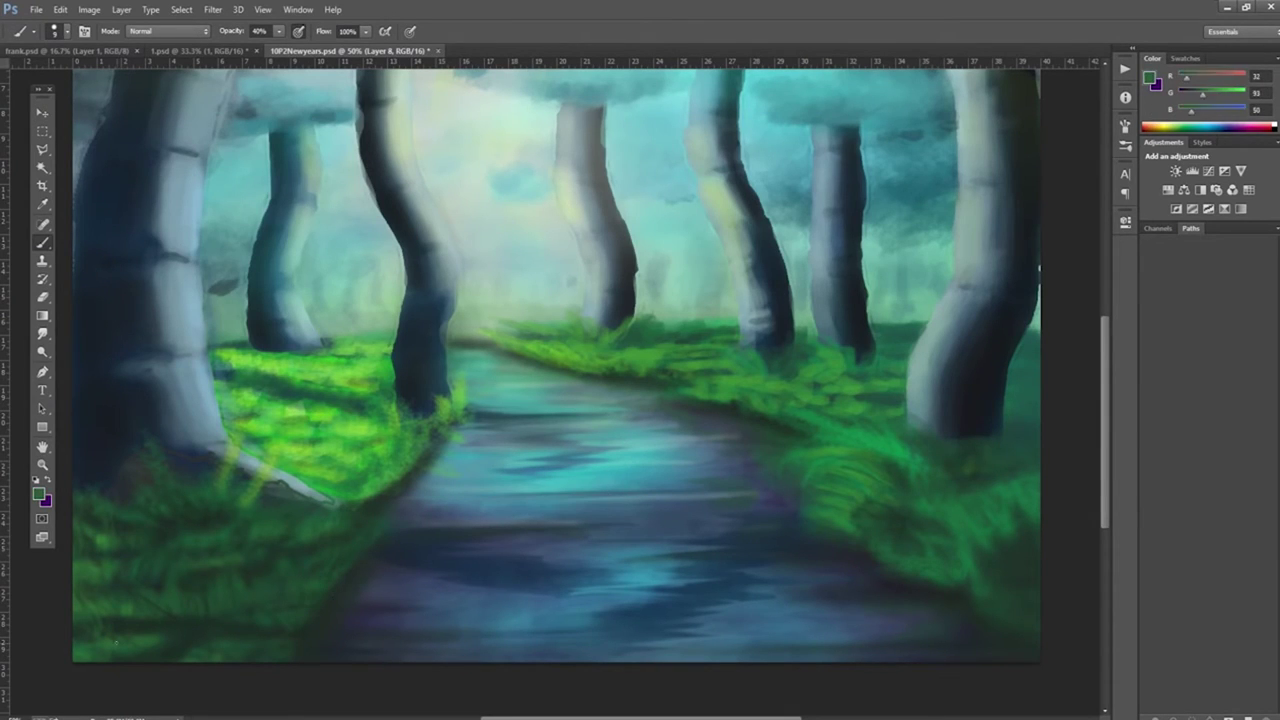
{"action": "left_click", "coordinate": [219, 627], "text": "alt"}
{"action": "left_click", "coordinate": [145, 628], "text": "alt"}
Step: Sample dark blue from the trunk beside the stream and repaint both of its ragged edges at 70% opacity
{"action": "scroll", "coordinate": [423, 371], "scroll_direction": "up", "scroll_amount": 3}
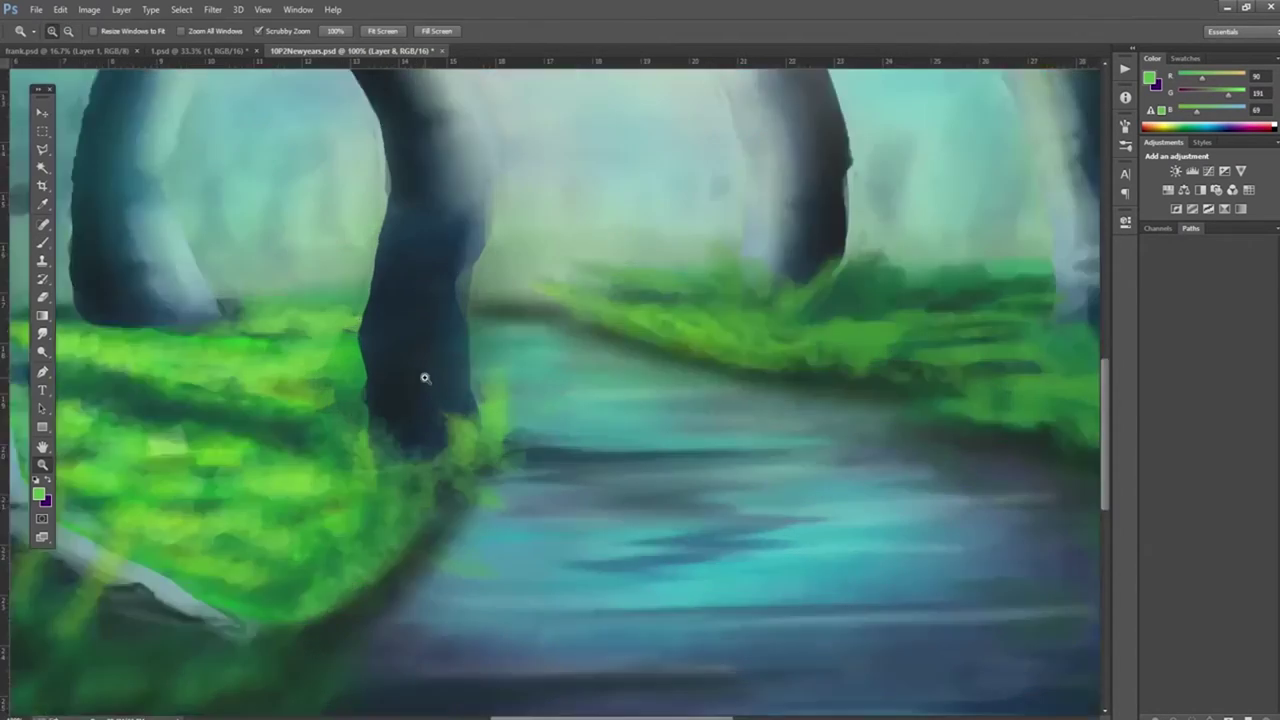
{"action": "scroll", "coordinate": [695, 483], "scroll_direction": "up", "scroll_amount": 3}
{"action": "mouse_move", "coordinate": [550, 250]}
{"action": "left_mouse_down"}
{"action": "mouse_move", "coordinate": [525, 660]}
{"action": "mouse_move", "coordinate": [545, 370]}
{"action": "left_mouse_up"}
{"action": "left_click", "coordinate": [420, 350], "text": "alt"}
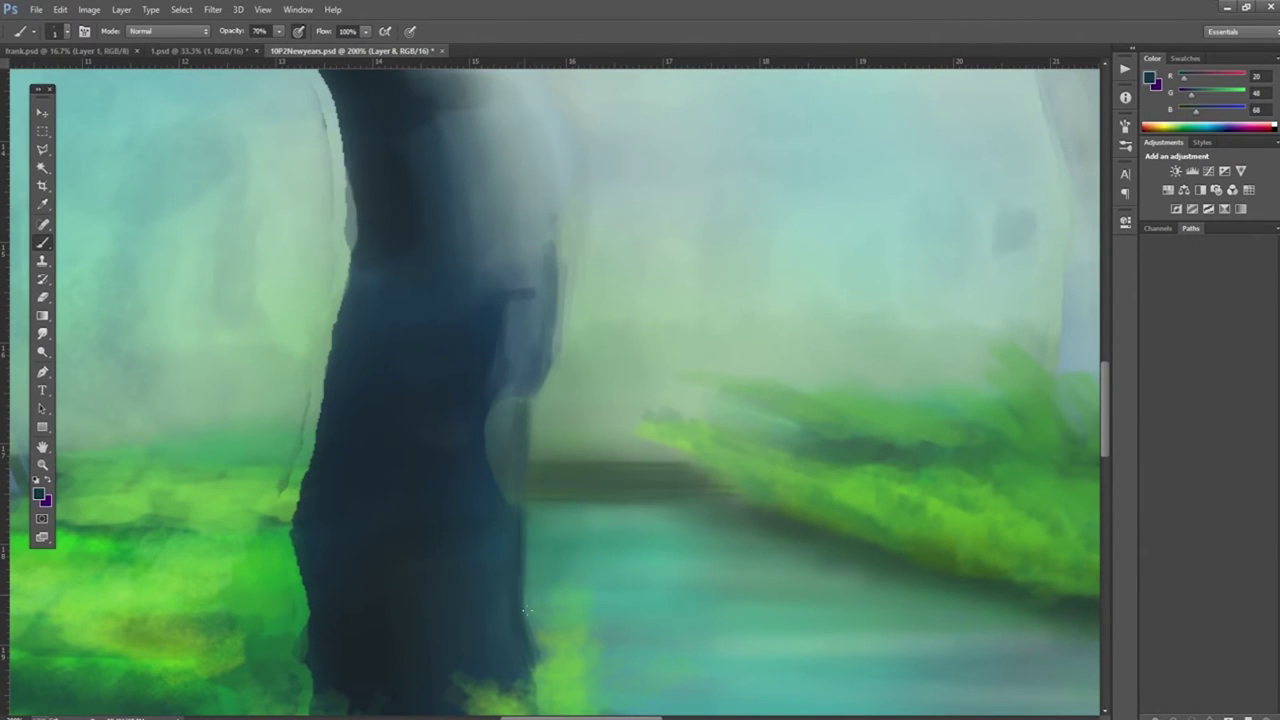
{"action": "left_click_drag", "start_coordinate": [300, 400], "coordinate": [295, 620]}
{"action": "left_click_drag", "start_coordinate": [300, 445], "coordinate": [349, 209]}
{"action": "left_click", "coordinate": [400, 354], "text": "alt"}
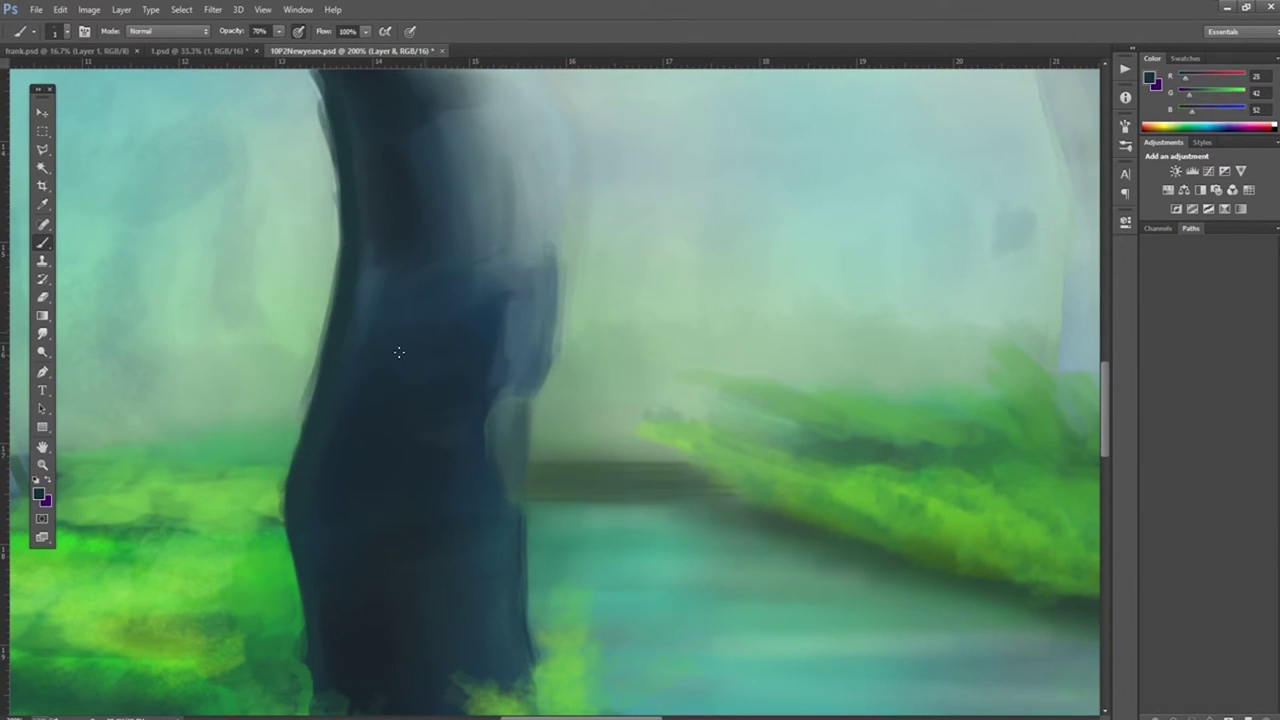
Step: Sample dark and pale tones from the painting and paint fine horizontal ripples across the stream
{"action": "scroll", "coordinate": [400, 354], "scroll_direction": "down", "scroll_amount": 3}
{"action": "left_click_drag", "start_coordinate": [724, 476], "coordinate": [572, 478]}
{"action": "left_click", "coordinate": [706, 458], "text": "alt"}
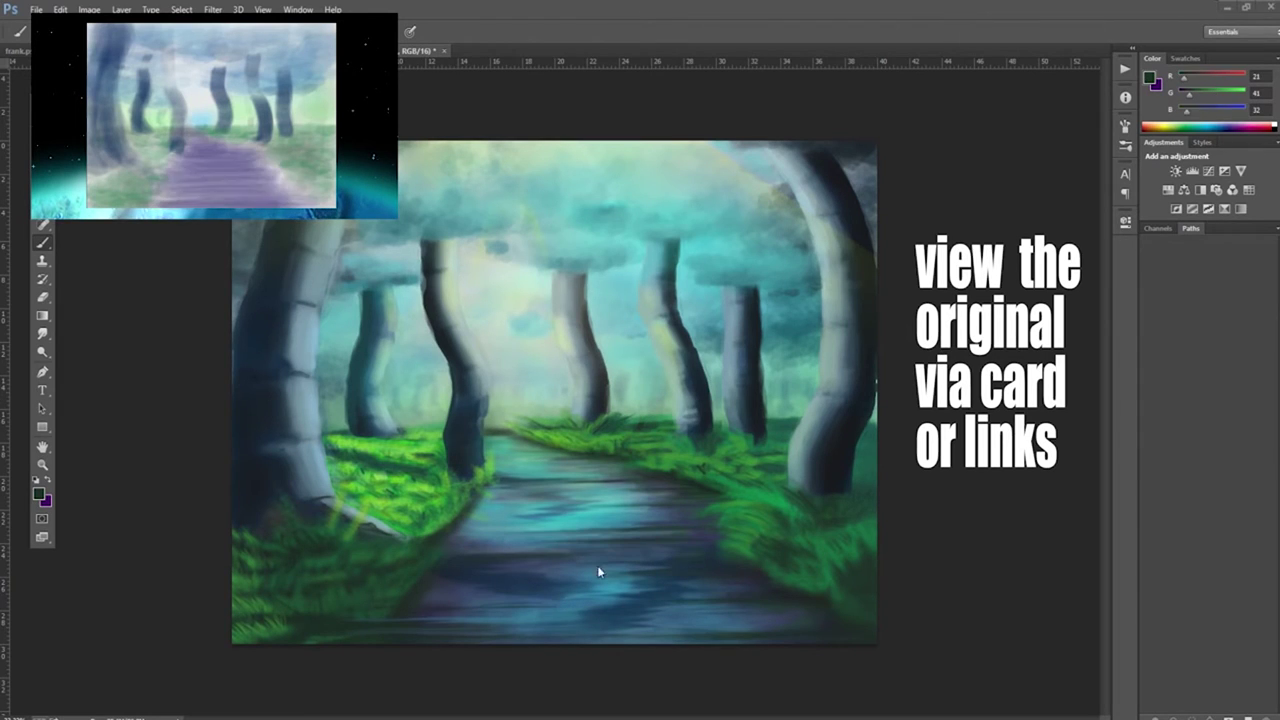
{"action": "left_click", "coordinate": [624, 546], "text": "alt"}
{"action": "left_click", "coordinate": [498, 452], "text": "alt"}
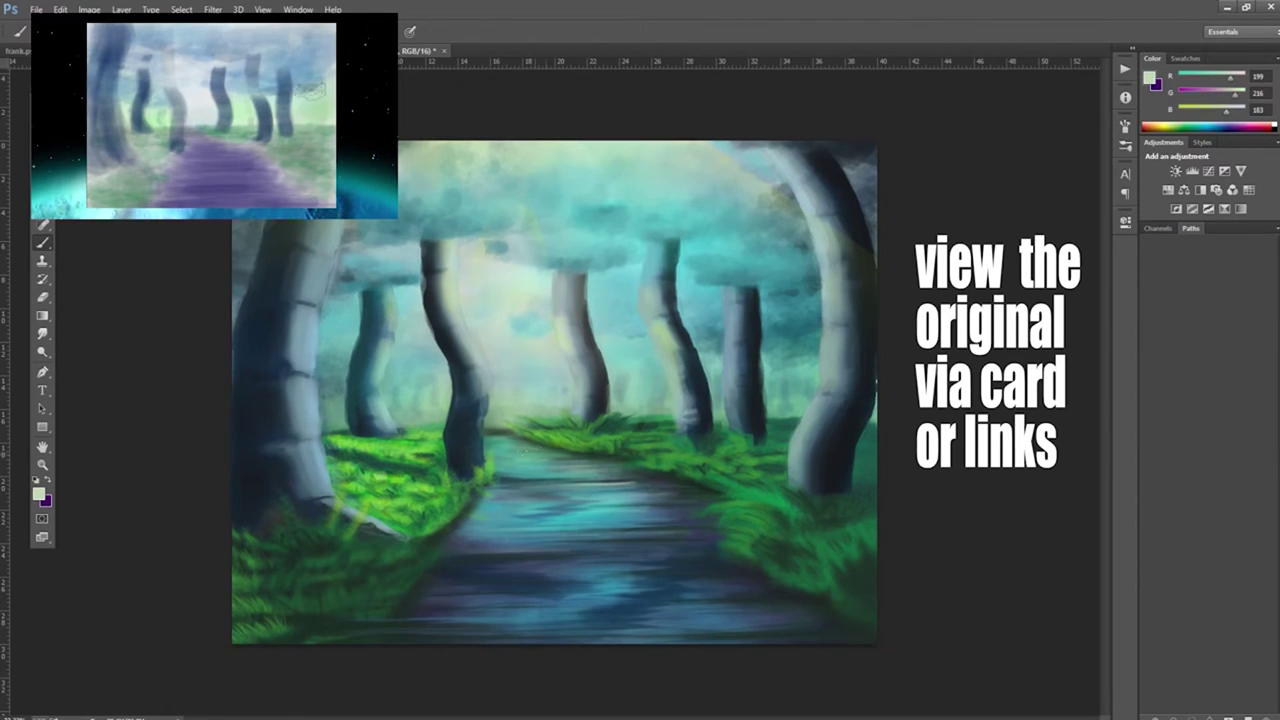
{"action": "left_click", "coordinate": [313, 503], "text": "alt"}
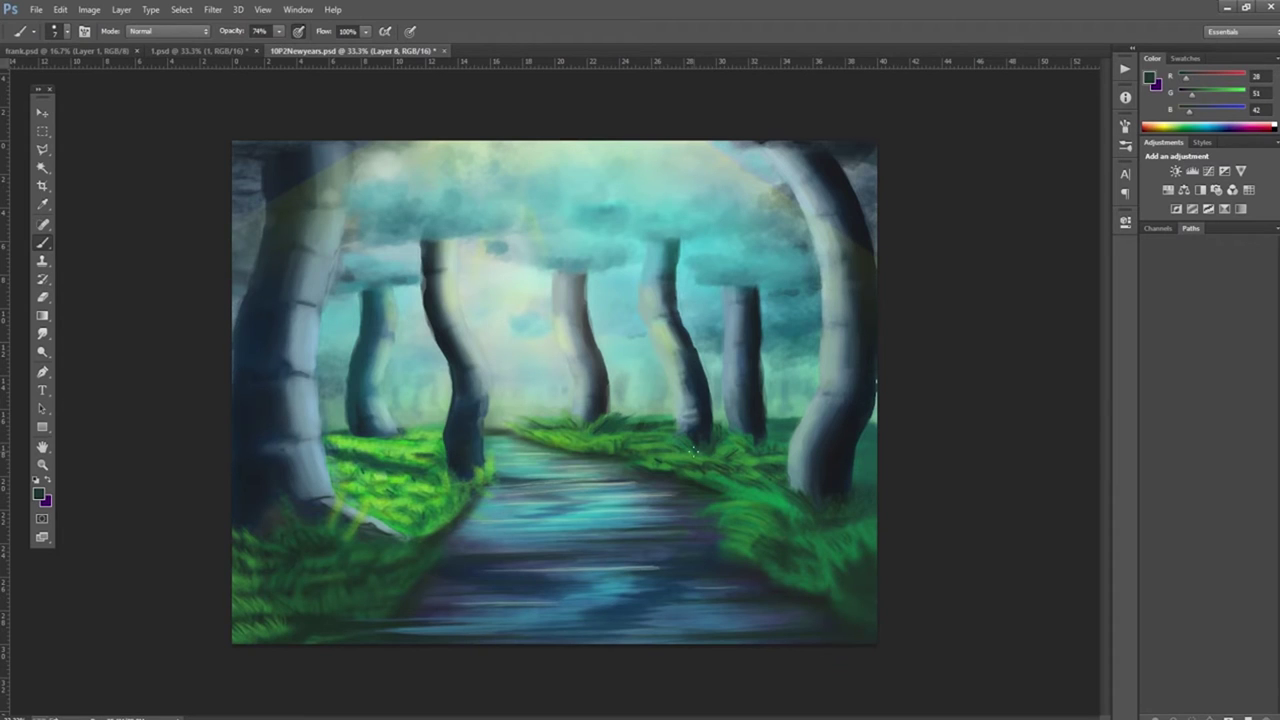
Step: Sample bright green and paint grass blades around the tree bases, adding a dark bark line to the trunk on the far bank at 74% opacity
{"action": "scroll", "coordinate": [440, 462], "scroll_direction": "up", "scroll_amount": 4}
{"action": "left_click", "coordinate": [440, 462], "text": "alt"}
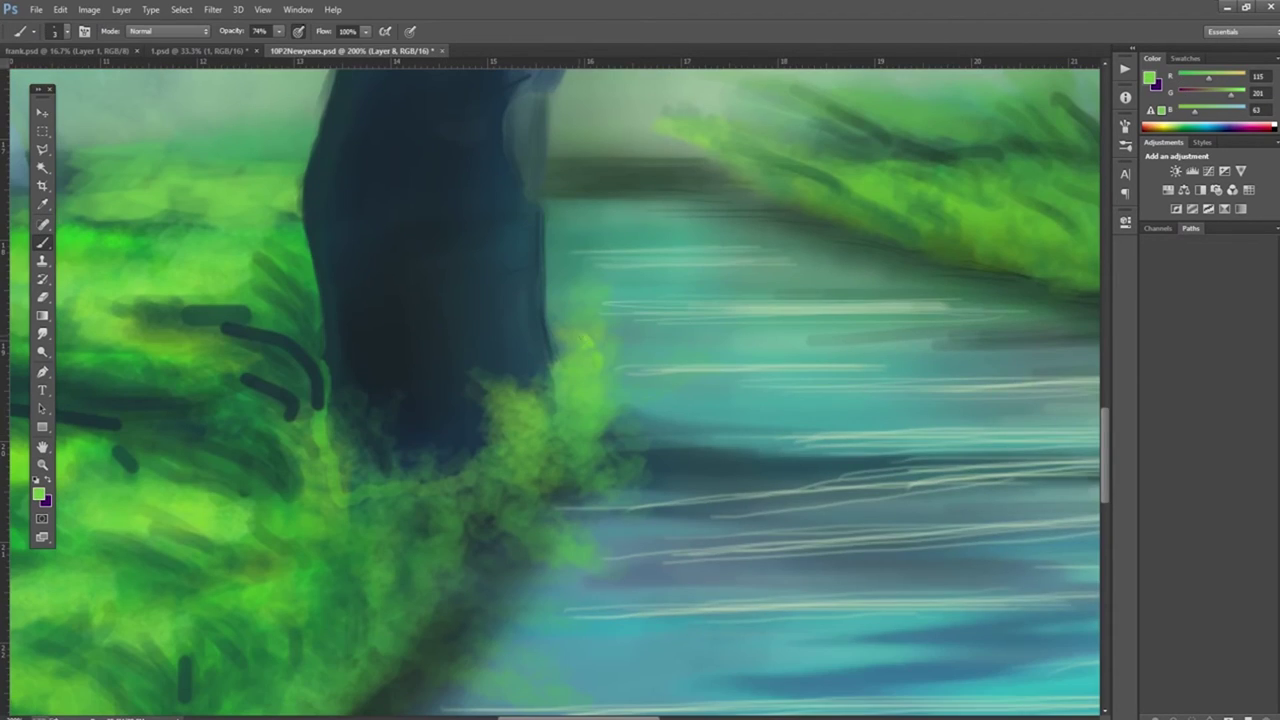
{"action": "scroll", "coordinate": [429, 393], "scroll_direction": "down", "scroll_amount": 4}
{"action": "scroll", "coordinate": [484, 473], "scroll_direction": "up", "scroll_amount": 2}
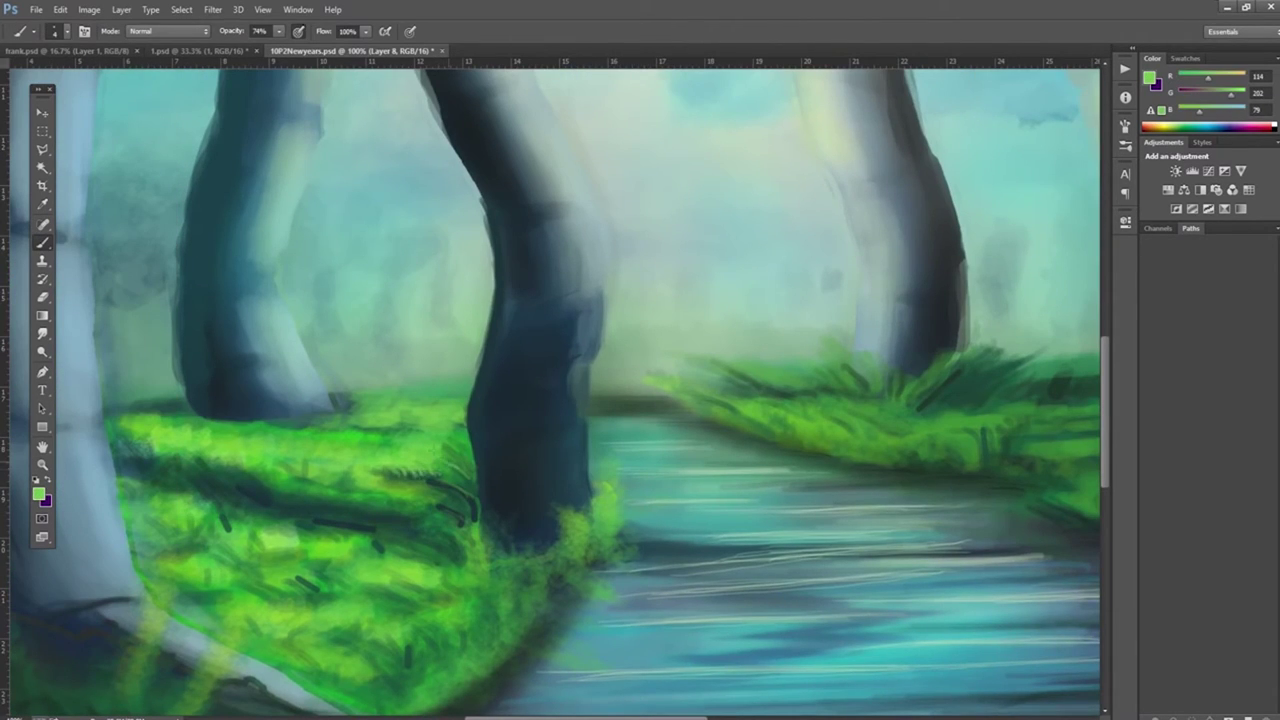
{"action": "left_click", "coordinate": [849, 360], "text": "alt"}
{"action": "left_click_drag", "start_coordinate": [894, 302], "coordinate": [918, 304]}
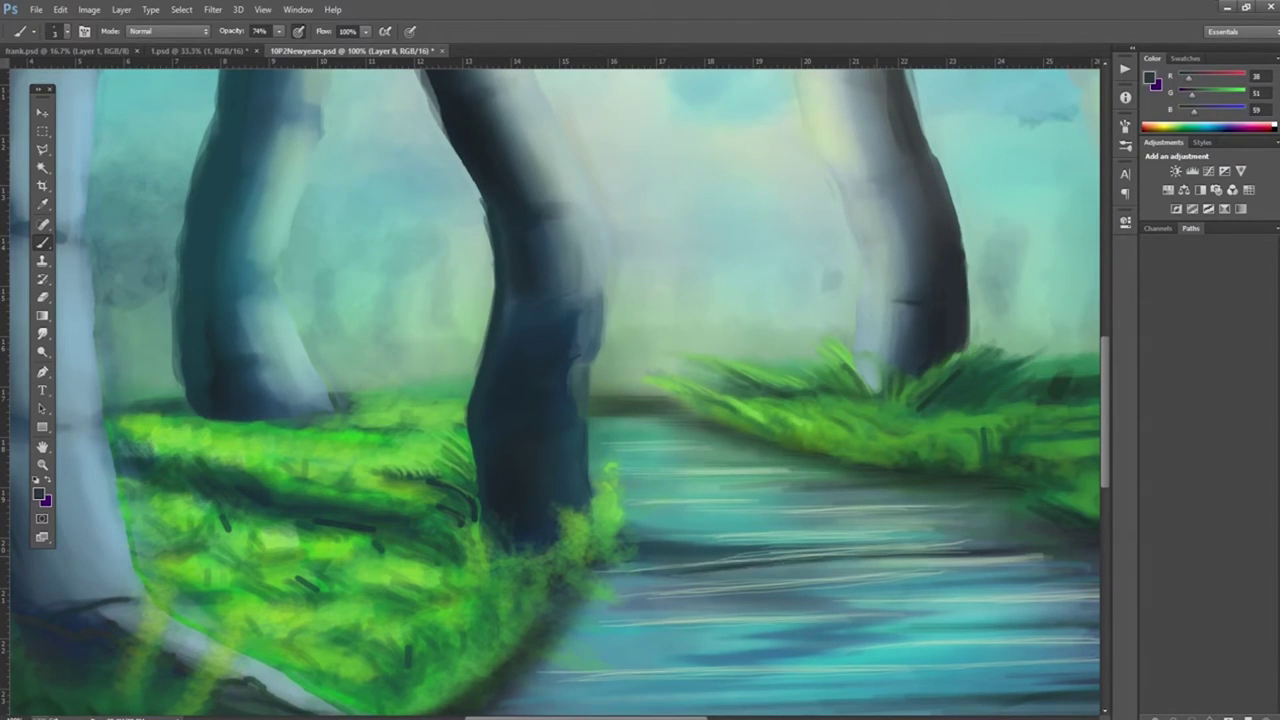
Step: Paint dark ripples across the stream and sample dark greens to shade the left bank's water edge
{"action": "left_click_drag", "start_coordinate": [640, 556], "coordinate": [945, 542]}
{"action": "left_click", "coordinate": [645, 512], "text": "alt"}
{"action": "left_click", "coordinate": [885, 469], "text": "alt"}
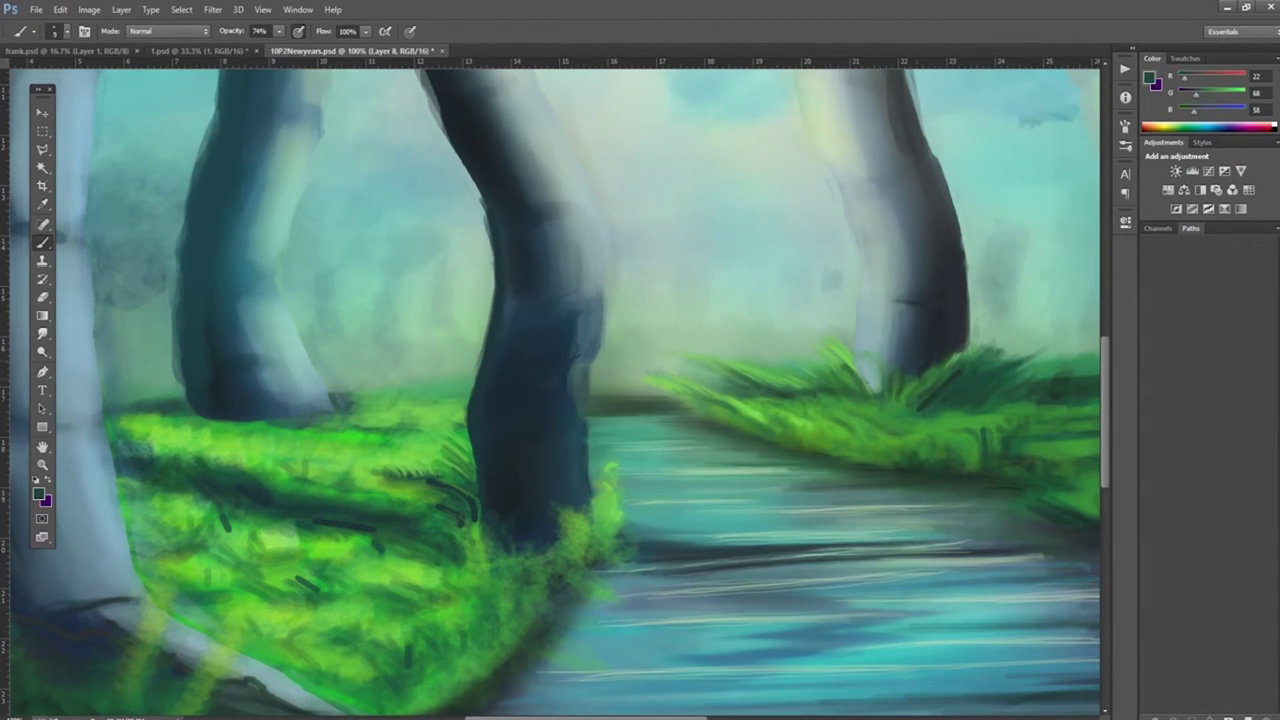
{"action": "left_click", "coordinate": [560, 657], "text": "alt"}
{"action": "left_click_drag", "start_coordinate": [551, 598], "coordinate": [571, 550]}
{"action": "left_click", "coordinate": [571, 550], "text": "alt"}
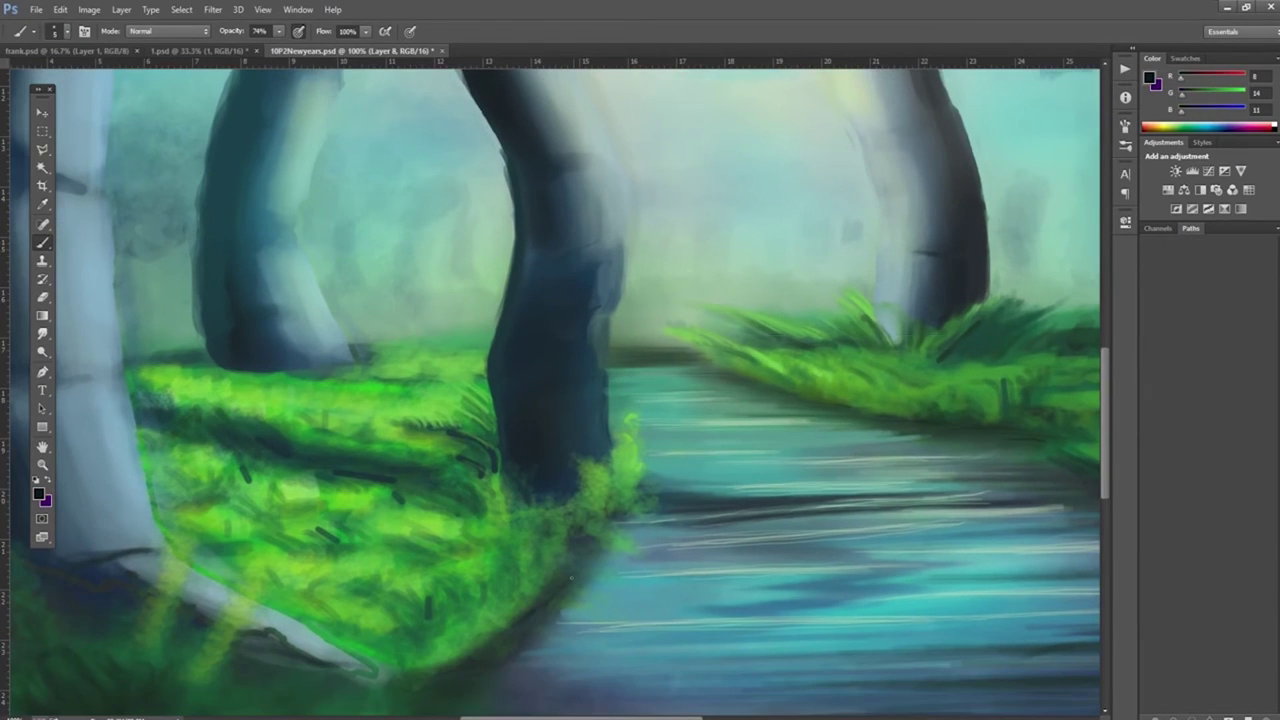
{"action": "key", "text": "ctrl+0"}
{"action": "left_click", "coordinate": [928, 584], "text": "alt"}
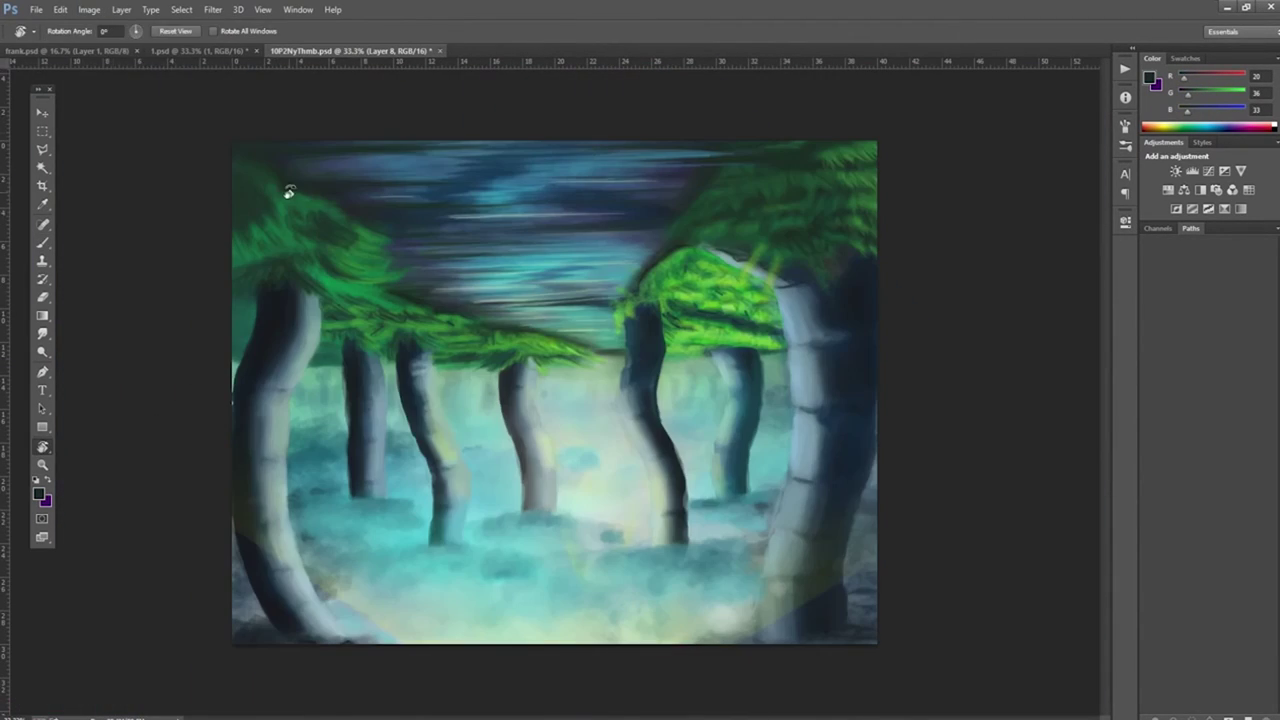
Step: In 10P2NyThmb.psd, choose a textured brush, sample teal from the mist, and raise the opacity to 100% and the brush size
{"action": "key", "text": "b"}
{"action": "left_click", "coordinate": [65, 30]}
{"action": "key", "text": "F5"}
{"action": "left_click", "coordinate": [1030, 190]}
{"action": "key", "text": "F5"}
{"action": "left_click", "coordinate": [820, 510], "text": "alt"}
{"action": "key", "text": "0"}
{"action": "key", "text": "bracketright"}
{"action": "key", "text": "bracketright"}
{"action": "key", "text": "bracketright"}
{"action": "key", "text": "bracketright"}
{"action": "key", "text": "bracketright"}
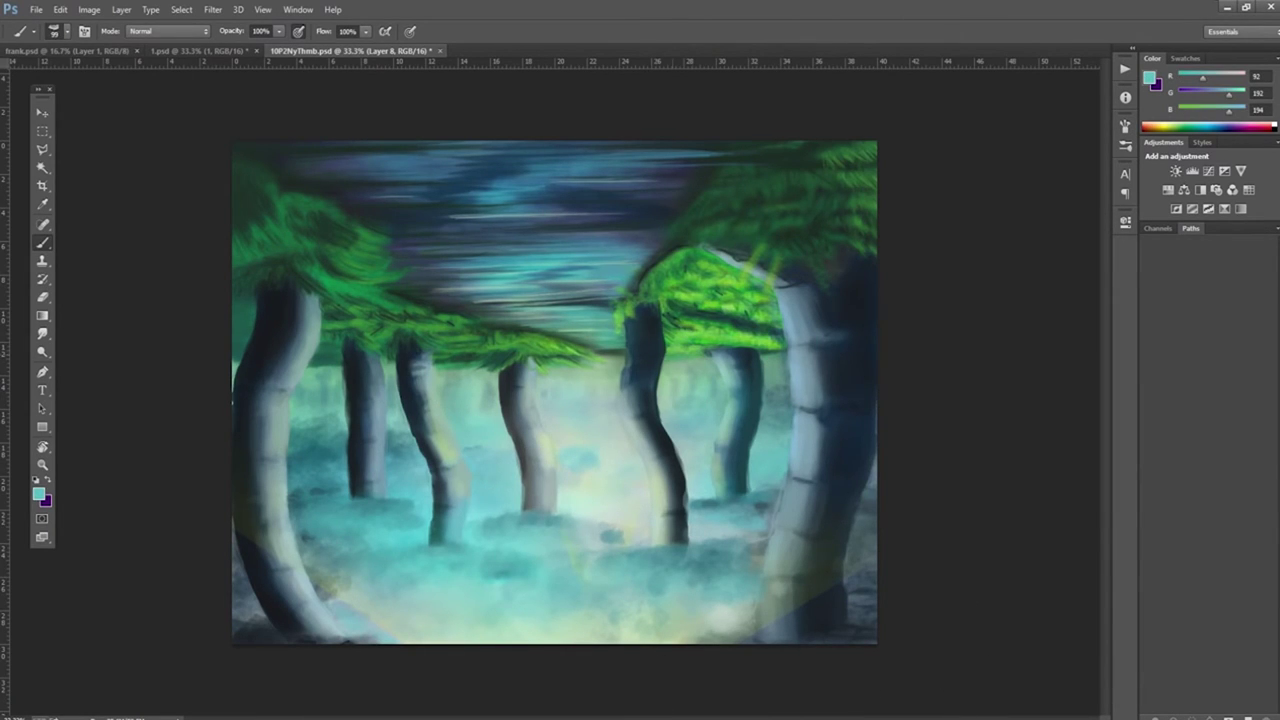
Step: Cover the green areas above the upside-down trees with pale teal foliage, enlarging the textured brush to 400
{"action": "left_click_drag", "start_coordinate": [700, 240], "coordinate": [894, 200]}
{"action": "mouse_move", "coordinate": [260, 170]}
{"action": "left_mouse_down"}
{"action": "mouse_move", "coordinate": [380, 262]}
{"action": "mouse_move", "coordinate": [520, 330]}
{"action": "mouse_move", "coordinate": [300, 320]}
{"action": "left_mouse_up"}
{"action": "left_click", "coordinate": [260, 240], "text": "alt"}
{"action": "key", "text": "bracketright"}
{"action": "key", "text": "bracketright"}
{"action": "key", "text": "bracketright"}
{"action": "mouse_move", "coordinate": [400, 320]}
{"action": "left_mouse_down"}
{"action": "mouse_move", "coordinate": [700, 290]}
{"action": "mouse_move", "coordinate": [735, 180]}
{"action": "mouse_move", "coordinate": [800, 200]}
{"action": "mouse_move", "coordinate": [666, 129]}
{"action": "left_mouse_up"}
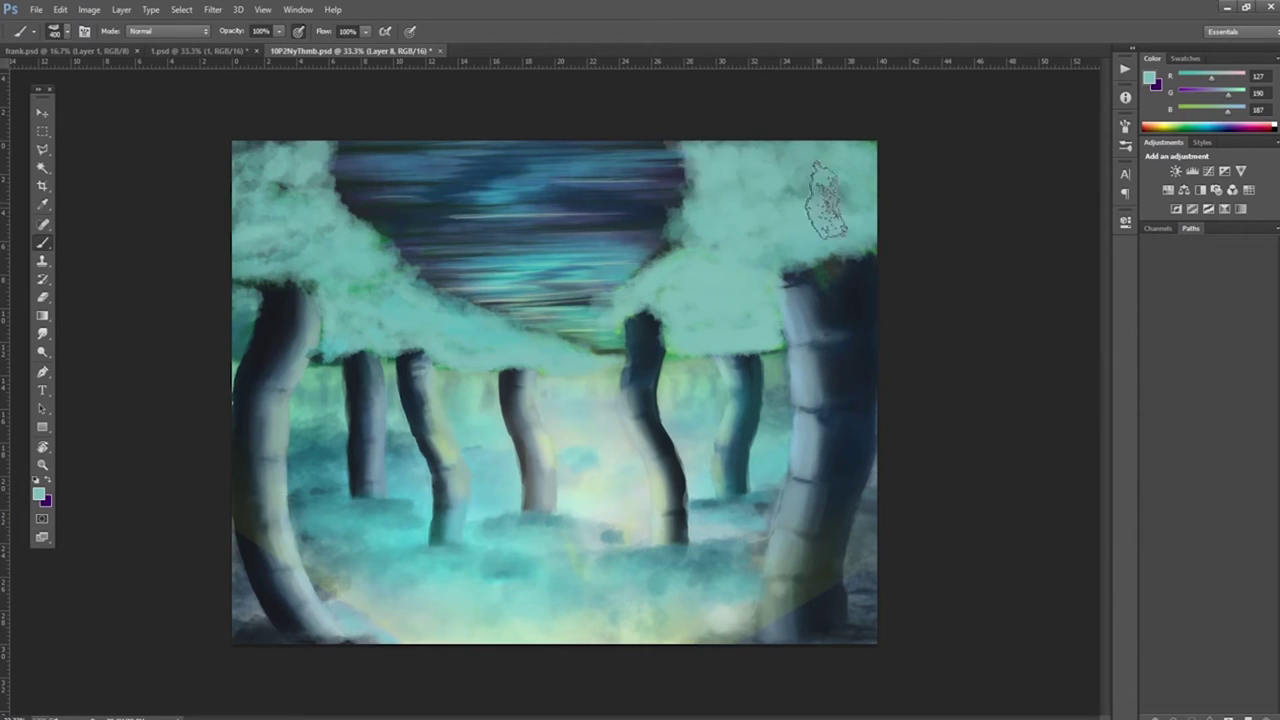
Step: Sample dark blue-grey and paint fine horizontal bark lines down the tree trunks with a small brush at 66% opacity
{"action": "right_click", "coordinate": [462, 374]}
{"action": "key", "text": "Escape"}
{"action": "key", "text": "2"}
{"action": "key", "text": "8"}
{"action": "left_click", "coordinate": [270, 298], "text": "alt"}
{"action": "left_click_drag", "start_coordinate": [270, 298], "coordinate": [252, 467]}
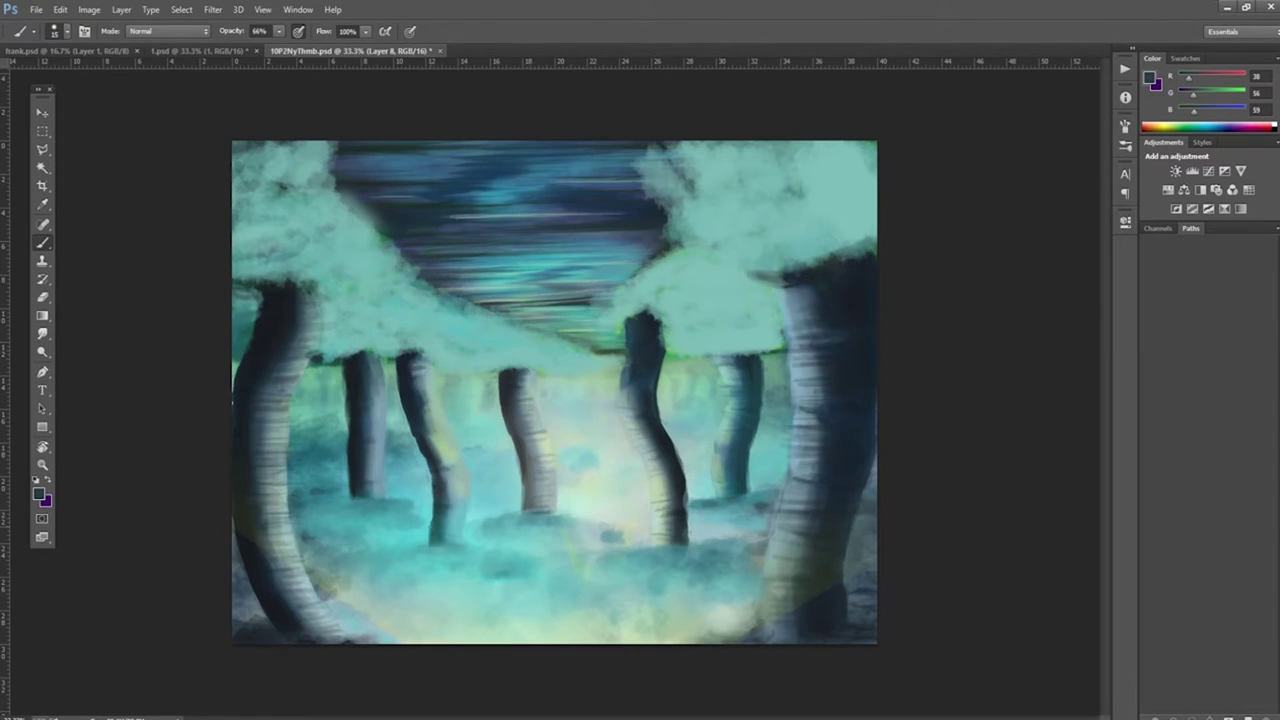
Step: Sample dark teal and shade the pale foliage on both sides of the canopy with a size 500 textured brush at 73% opacity
{"action": "key", "text": "bracketright"}
{"action": "key", "text": "bracketright"}
{"action": "key", "text": "bracketright"}
{"action": "key", "text": "bracketright"}
{"action": "key", "text": "bracketright"}
{"action": "key", "text": "bracketright"}
{"action": "key", "text": "bracketright"}
{"action": "key", "text": "bracketright"}
{"action": "key", "text": "bracketright"}
{"action": "key", "text": "2"}
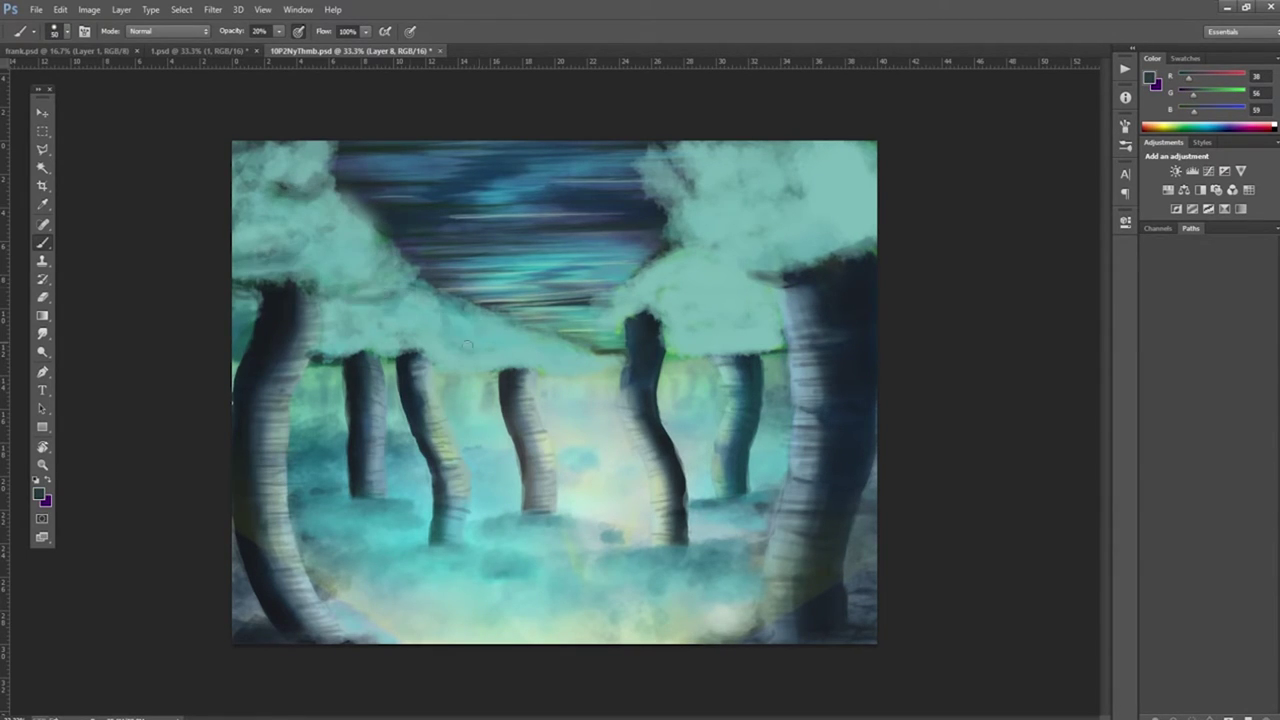
{"action": "left_click", "coordinate": [675, 190], "text": "alt"}
{"action": "left_click", "coordinate": [1125, 125]}
{"action": "left_click", "coordinate": [1090, 118]}
{"action": "left_click_drag", "start_coordinate": [300, 190], "coordinate": [400, 250]}
{"action": "left_click_drag", "start_coordinate": [760, 200], "coordinate": [829, 286]}
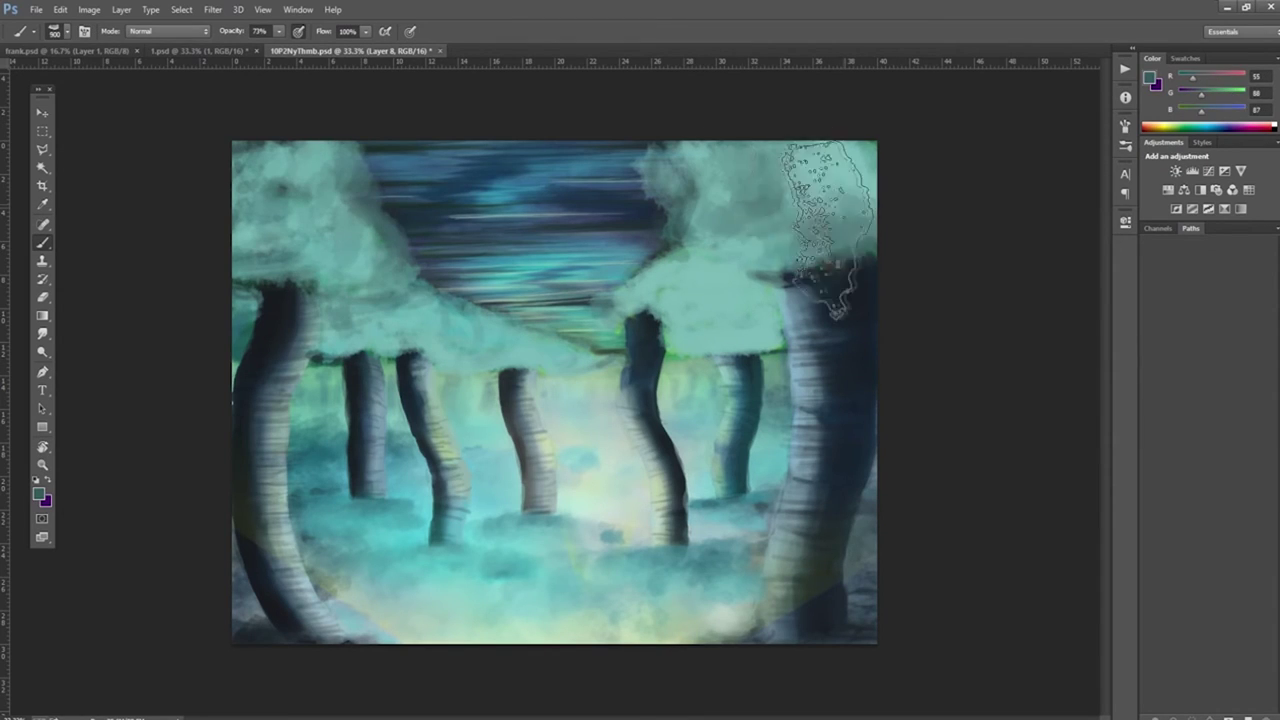
Step: Shade the foliage above the right trunk, then sample pale teal and build up light leafy highlights across the tree canopy
{"action": "left_click_drag", "start_coordinate": [840, 200], "coordinate": [860, 290]}
{"action": "left_click_drag", "start_coordinate": [371, 214], "coordinate": [520, 340]}
{"action": "left_click_drag", "start_coordinate": [680, 170], "coordinate": [740, 230]}
{"action": "left_click_drag", "start_coordinate": [660, 260], "coordinate": [600, 320]}
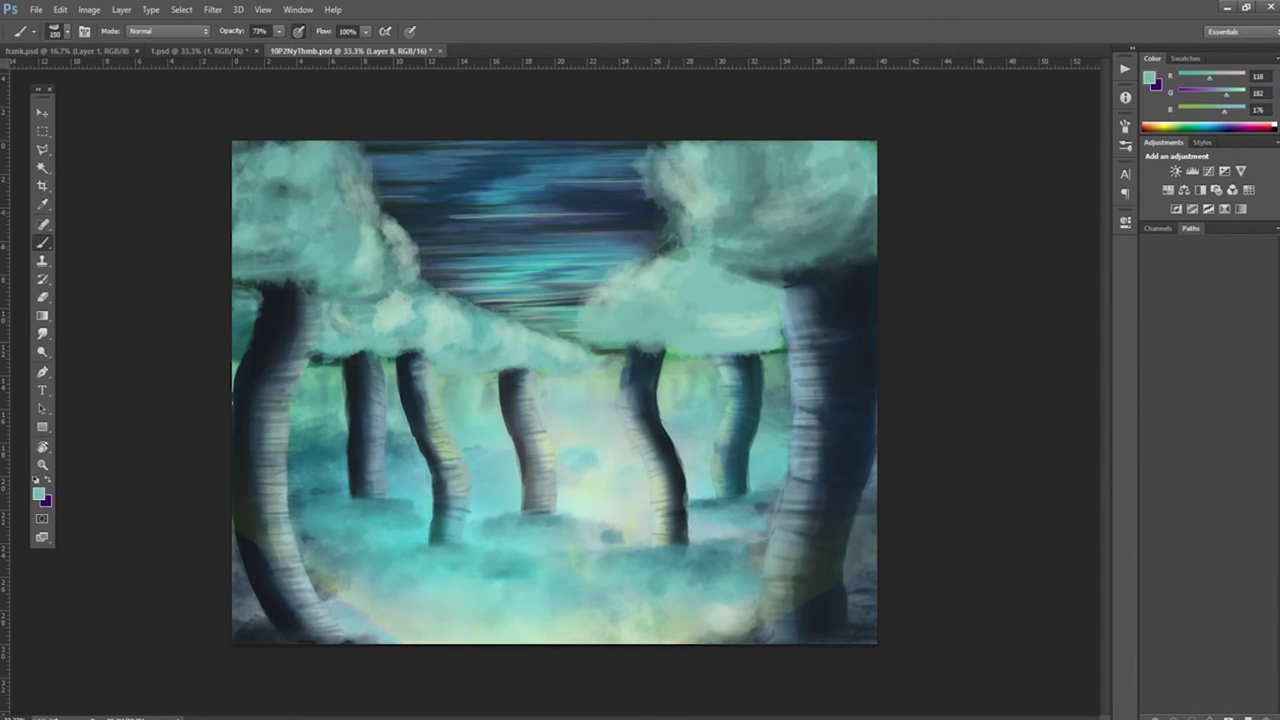
{"action": "left_click_drag", "start_coordinate": [820, 200], "coordinate": [570, 170]}
{"action": "left_click_drag", "start_coordinate": [594, 372], "coordinate": [700, 270]}
{"action": "mouse_move", "coordinate": [660, 200]}
{"action": "left_mouse_down"}
{"action": "mouse_move", "coordinate": [571, 126]}
{"action": "mouse_move", "coordinate": [300, 150]}
{"action": "left_mouse_up"}
{"action": "left_click_drag", "start_coordinate": [400, 200], "coordinate": [620, 230]}
{"action": "mouse_move", "coordinate": [656, 327]}
{"action": "left_mouse_down"}
{"action": "mouse_move", "coordinate": [400, 200]}
{"action": "mouse_move", "coordinate": [571, 186]}
{"action": "mouse_move", "coordinate": [666, 300]}
{"action": "mouse_move", "coordinate": [260, 165]}
{"action": "left_mouse_up"}
Step: Try a vertical gradient and then a foreground-colour fill reshaped with Free Transform on a new layer
{"action": "key", "text": "ctrl+shift+alt+n"}
{"action": "key", "text": "g"}
{"action": "mouse_move", "coordinate": [555, 145]}
{"action": "left_mouse_down"}
{"action": "mouse_move", "coordinate": [555, 640]}
{"action": "mouse_move", "coordinate": [555, 145]}
{"action": "mouse_move", "coordinate": [548, 584]}
{"action": "left_mouse_up"}
{"action": "key", "text": "ctrl+z"}
{"action": "key", "text": "alt+BackSpace"}
{"action": "key", "text": "ctrl+t"}
{"action": "left_click_drag", "start_coordinate": [535, 190], "coordinate": [330, 245]}
{"action": "key", "text": "Return"}
{"action": "key", "text": "Delete"}
{"action": "key", "text": "ctrl+d"}
Step: On a new layer, paint a glowing white streak curving across the sky opening and a smaller one near the upper edge
{"action": "key", "text": "ctrl+shift+alt+n"}
{"action": "key", "text": "b"}
{"action": "mouse_move", "coordinate": [483, 247]}
{"action": "left_mouse_down"}
{"action": "mouse_move", "coordinate": [625, 352]}
{"action": "mouse_move", "coordinate": [563, 317]}
{"action": "left_mouse_up"}
{"action": "right_click", "coordinate": [545, 250]}
{"action": "key", "text": "Escape"}
{"action": "key", "text": "e"}
{"action": "left_click_drag", "start_coordinate": [600, 350], "coordinate": [600, 415]}
{"action": "left_click_drag", "start_coordinate": [658, 145], "coordinate": [575, 178]}
{"action": "left_click_drag", "start_coordinate": [520, 300], "coordinate": [610, 340]}
Step: Sample a colour from the misty ground and extend the blue foliage across the canopy around the sky opening
{"action": "key", "text": "b"}
{"action": "left_click", "coordinate": [570, 555], "text": "alt"}
{"action": "left_click_drag", "start_coordinate": [250, 280], "coordinate": [330, 270]}
{"action": "mouse_move", "coordinate": [450, 305]}
{"action": "left_mouse_down"}
{"action": "mouse_move", "coordinate": [560, 355]}
{"action": "mouse_move", "coordinate": [645, 295]}
{"action": "left_mouse_up"}
{"action": "mouse_move", "coordinate": [520, 245]}
{"action": "left_mouse_down"}
{"action": "mouse_move", "coordinate": [405, 262]}
{"action": "mouse_move", "coordinate": [470, 330]}
{"action": "left_mouse_up"}
Step: Darken the sky along the image's upper edge and deepen the canopy's folds with colours sampled from the scene
{"action": "left_click", "coordinate": [491, 337], "text": "alt"}
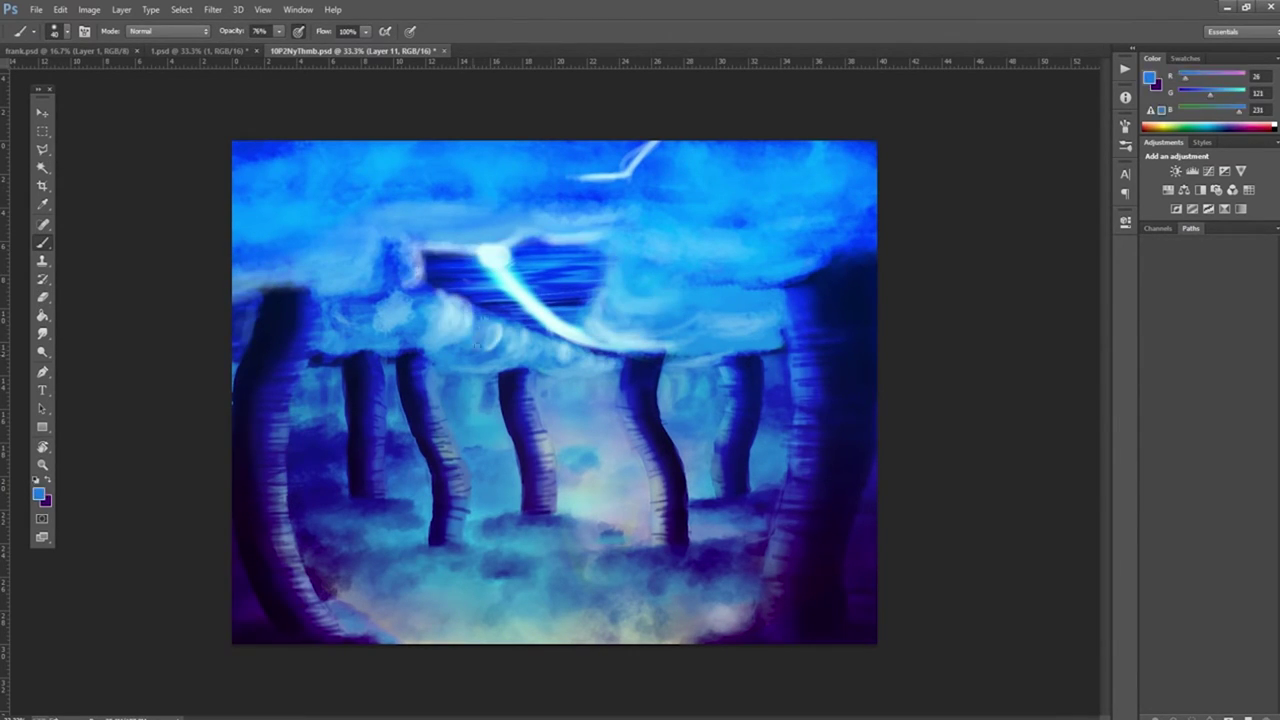
{"action": "mouse_move", "coordinate": [660, 150]}
{"action": "left_mouse_down"}
{"action": "mouse_move", "coordinate": [223, 186]}
{"action": "mouse_move", "coordinate": [223, 163]}
{"action": "mouse_move", "coordinate": [290, 290]}
{"action": "left_mouse_up"}
{"action": "mouse_move", "coordinate": [330, 640]}
{"action": "left_mouse_down"}
{"action": "mouse_move", "coordinate": [757, 660]}
{"action": "mouse_move", "coordinate": [510, 635]}
{"action": "left_mouse_up"}
{"action": "left_click", "coordinate": [495, 262], "text": "alt"}
{"action": "left_click_drag", "start_coordinate": [400, 290], "coordinate": [410, 320]}
{"action": "mouse_move", "coordinate": [510, 350]}
{"action": "left_mouse_down"}
{"action": "mouse_move", "coordinate": [580, 380]}
{"action": "mouse_move", "coordinate": [430, 370]}
{"action": "left_mouse_up"}
{"action": "left_click_drag", "start_coordinate": [390, 305], "coordinate": [240, 290]}
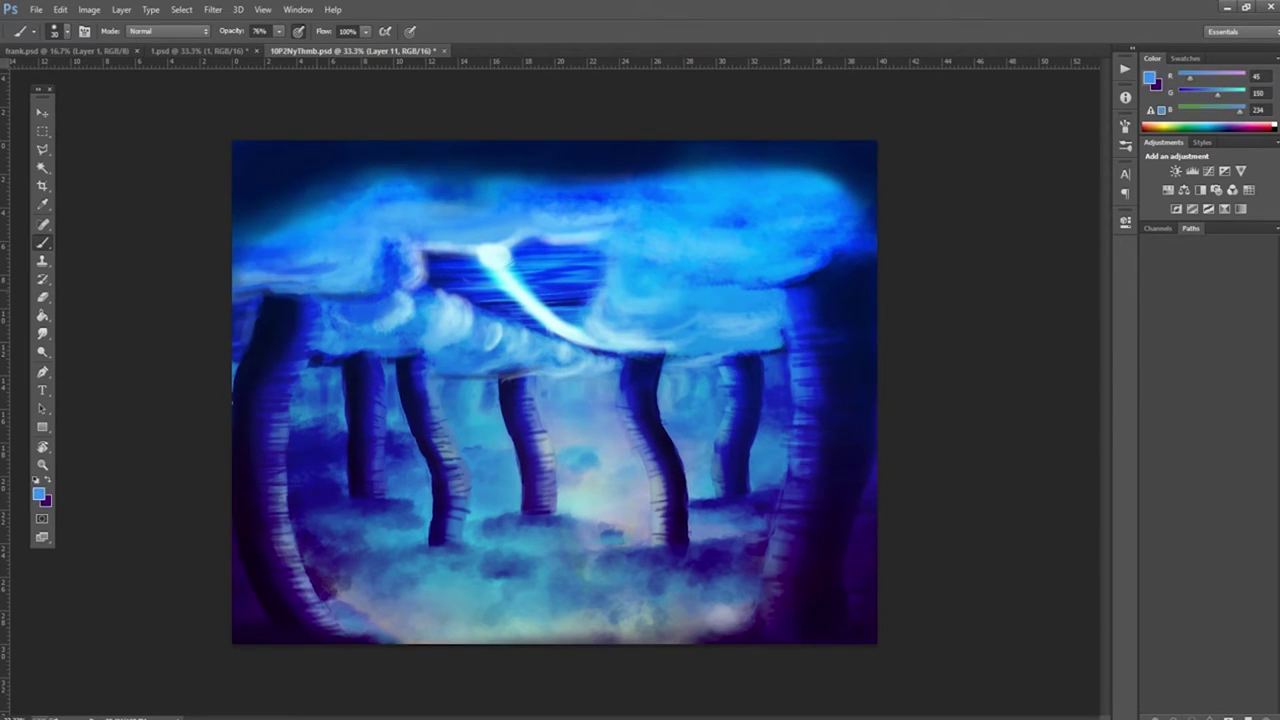
Step: Choose another brush for the upper canopy, then reduce its size and add fine highlights sampled from the white streak
{"action": "left_click", "coordinate": [380, 300], "text": "alt"}
{"action": "left_click", "coordinate": [55, 31]}
{"action": "double_click", "coordinate": [100, 180]}
{"action": "left_click_drag", "start_coordinate": [560, 175], "coordinate": [830, 150]}
{"action": "key", "text": "bracketleft"}
{"action": "key", "text": "bracketleft"}
{"action": "key", "text": "bracketleft"}
{"action": "key", "text": "bracketleft"}
{"action": "key", "text": "bracketleft"}
{"action": "key", "text": "bracketleft"}
{"action": "key", "text": "bracketleft"}
{"action": "key", "text": "bracketleft"}
{"action": "key", "text": "bracketleft"}
{"action": "left_click", "coordinate": [495, 258], "text": "alt"}
{"action": "mouse_move", "coordinate": [410, 255]}
{"action": "left_mouse_down"}
{"action": "mouse_move", "coordinate": [700, 230]}
{"action": "mouse_move", "coordinate": [300, 200]}
{"action": "mouse_move", "coordinate": [380, 320]}
{"action": "mouse_move", "coordinate": [563, 222]}
{"action": "mouse_move", "coordinate": [830, 200]}
{"action": "mouse_move", "coordinate": [660, 350]}
{"action": "mouse_move", "coordinate": [420, 260]}
{"action": "mouse_move", "coordinate": [460, 590]}
{"action": "left_mouse_up"}
Step: Set the brush size to 25 and paint curved near-white highlights over the canopy's folds
{"action": "key", "text": "bracketright"}
{"action": "key", "text": "bracketright"}
{"action": "key", "text": "bracketright"}
{"action": "key", "text": "bracketright"}
{"action": "key", "text": "bracketright"}
{"action": "key", "text": "bracketright"}
{"action": "key", "text": "bracketright"}
{"action": "key", "text": "bracketright"}
{"action": "left_click", "coordinate": [598, 508], "text": "alt"}
{"action": "left_click", "coordinate": [54, 31]}
{"action": "type", "text": "25"}
{"action": "key", "text": "Return"}
{"action": "left_click", "coordinate": [603, 323], "text": "alt"}
{"action": "mouse_move", "coordinate": [603, 323]}
{"action": "left_mouse_down"}
{"action": "mouse_move", "coordinate": [829, 134]}
{"action": "mouse_move", "coordinate": [643, 143]}
{"action": "mouse_move", "coordinate": [340, 200]}
{"action": "left_mouse_up"}
Step: Blend sampled mist and ground colours around the tree bases, then darken the lower-left ground with deep purple
{"action": "left_click", "coordinate": [389, 512], "text": "alt"}
{"action": "left_click_drag", "start_coordinate": [440, 556], "coordinate": [585, 528]}
{"action": "left_click", "coordinate": [585, 528], "text": "alt"}
{"action": "left_click_drag", "start_coordinate": [505, 525], "coordinate": [575, 530]}
{"action": "left_click", "coordinate": [575, 530], "text": "alt"}
{"action": "left_click_drag", "start_coordinate": [470, 545], "coordinate": [380, 495]}
{"action": "left_click", "coordinate": [420, 540], "text": "alt"}
{"action": "left_click_drag", "start_coordinate": [630, 550], "coordinate": [700, 550]}
{"action": "left_click", "coordinate": [734, 627], "text": "alt"}
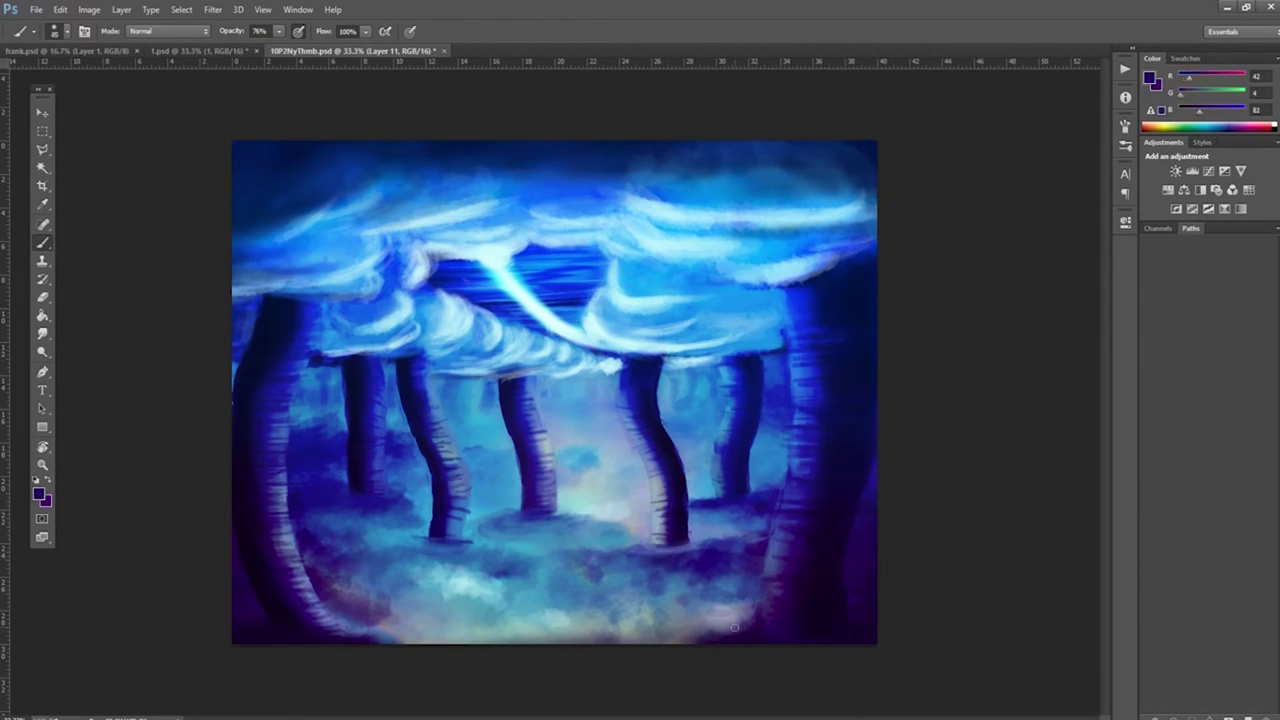
{"action": "left_click_drag", "start_coordinate": [410, 628], "coordinate": [270, 632]}
Step: Sample near-white and paint faint horizontal bark highlights on the two large foreground trunks
{"action": "left_click", "coordinate": [247, 293], "text": "alt"}
{"action": "left_click", "coordinate": [582, 300], "text": "alt"}
{"action": "key", "text": "6"}
{"action": "key", "text": "3"}
{"action": "mouse_move", "coordinate": [840, 385]}
{"action": "left_mouse_down"}
{"action": "mouse_move", "coordinate": [800, 425]}
{"action": "mouse_move", "coordinate": [770, 550]}
{"action": "left_mouse_up"}
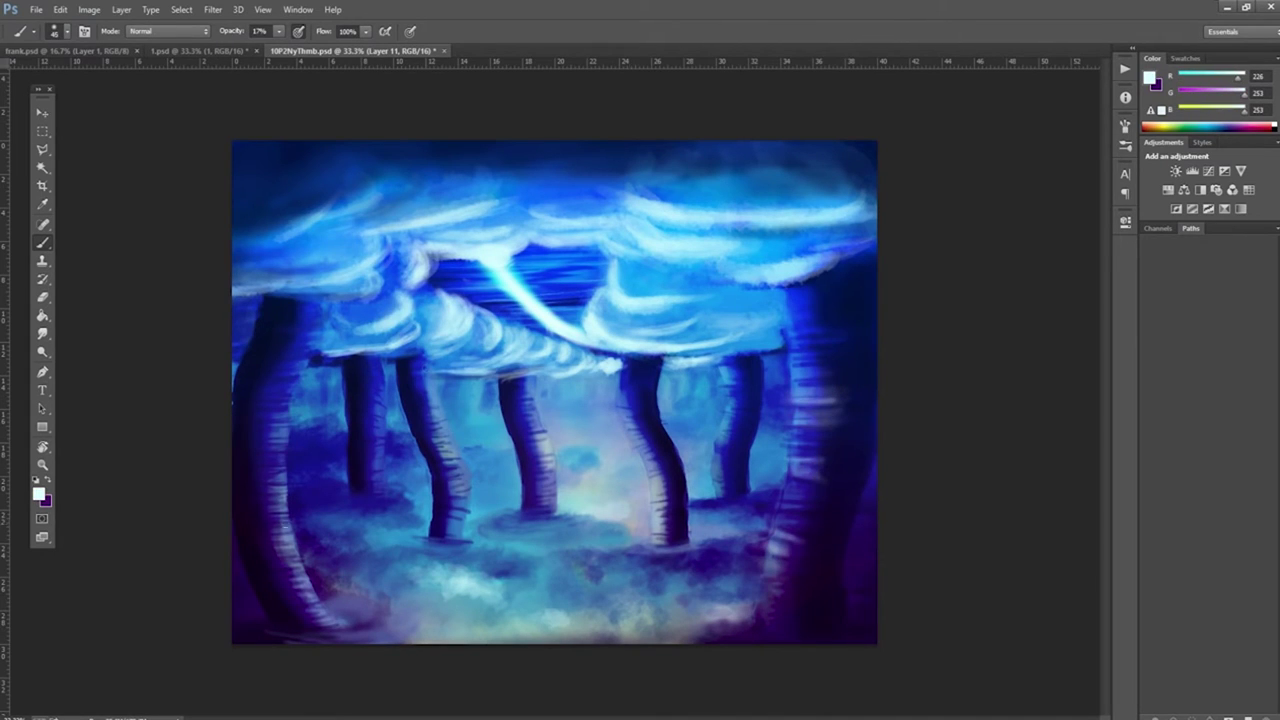
{"action": "left_click_drag", "start_coordinate": [300, 480], "coordinate": [290, 590]}
Step: Touch up the canopy, the lower-left ground and a middle trunk with sampled colours, and save the document
{"action": "mouse_move", "coordinate": [330, 190]}
{"action": "left_mouse_down"}
{"action": "mouse_move", "coordinate": [860, 225]}
{"action": "mouse_move", "coordinate": [620, 230]}
{"action": "mouse_move", "coordinate": [410, 190]}
{"action": "left_mouse_up"}
{"action": "left_click", "coordinate": [560, 270], "text": "alt"}
{"action": "left_click_drag", "start_coordinate": [410, 630], "coordinate": [330, 635]}
{"action": "left_click_drag", "start_coordinate": [660, 360], "coordinate": [670, 480]}
{"action": "left_click_drag", "start_coordinate": [830, 240], "coordinate": [450, 250]}
{"action": "key", "text": "ctrl+s"}
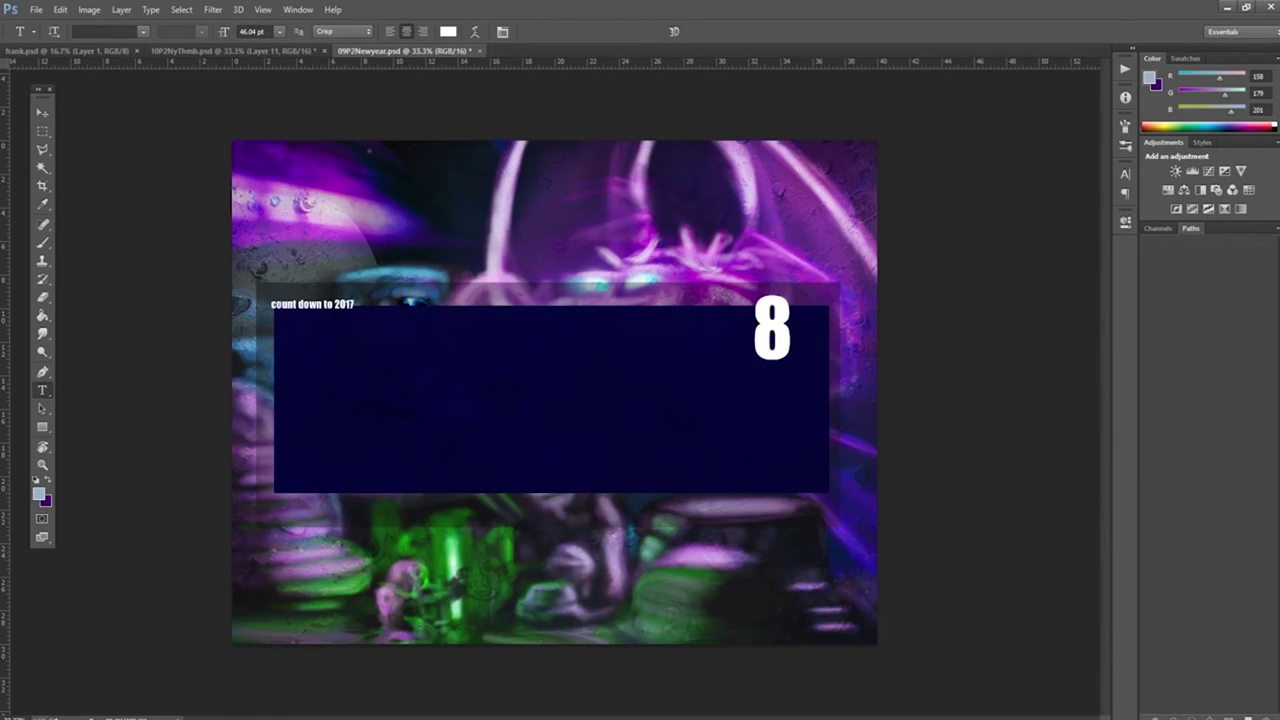
Step: In 09P2Newyear.psd, sample dark purple and paint over the dragon's wings and the area around the smoke loops
{"action": "key", "text": "b"}
{"action": "key", "text": "ctrl+plus"}
{"action": "right_click", "coordinate": [885, 445]}
{"action": "key", "text": "Escape"}
{"action": "left_click_drag", "start_coordinate": [1046, 400], "coordinate": [900, 290]}
{"action": "left_click_drag", "start_coordinate": [880, 140], "coordinate": [840, 280]}
{"action": "left_click", "coordinate": [700, 230], "text": "alt"}
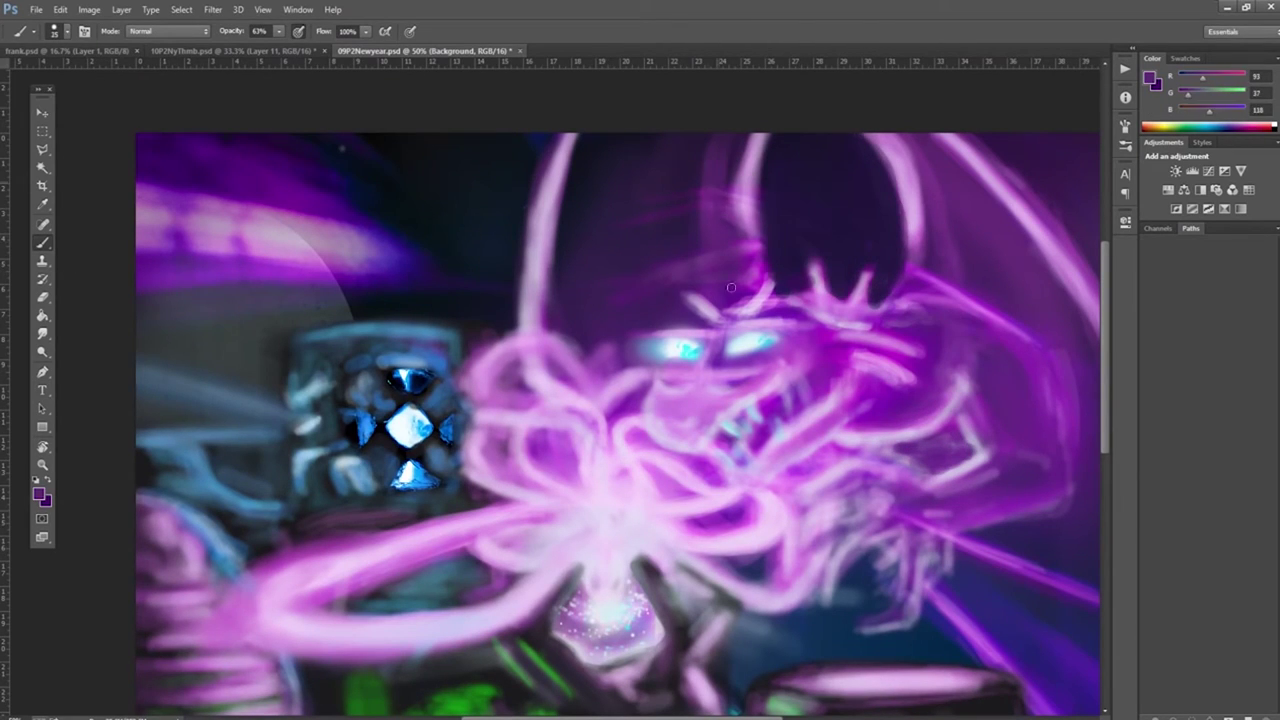
{"action": "left_click_drag", "start_coordinate": [575, 340], "coordinate": [571, 243]}
{"action": "mouse_move", "coordinate": [610, 360]}
{"action": "left_mouse_down"}
{"action": "mouse_move", "coordinate": [676, 218]}
{"action": "mouse_move", "coordinate": [610, 298]}
{"action": "mouse_move", "coordinate": [408, 294]}
{"action": "left_mouse_up"}
Step: Sample the dark background and smooth the areas behind the stone block and between the dragon's wings
{"action": "left_click", "coordinate": [443, 220], "text": "alt"}
{"action": "left_click_drag", "start_coordinate": [400, 380], "coordinate": [330, 150]}
{"action": "left_click_drag", "start_coordinate": [556, 246], "coordinate": [680, 130]}
{"action": "mouse_move", "coordinate": [890, 140]}
{"action": "left_mouse_down"}
{"action": "mouse_move", "coordinate": [720, 290]}
{"action": "mouse_move", "coordinate": [814, 324]}
{"action": "left_mouse_up"}
{"action": "left_click_drag", "start_coordinate": [304, 366], "coordinate": [334, 160]}
{"action": "key", "text": "ctrl+minus"}
Step: Sample near-black and draw fine outlines around the small smoke loop, the stone block and the ledge beside it
{"action": "left_click", "coordinate": [45, 247]}
{"action": "left_click", "coordinate": [545, 395], "text": "alt"}
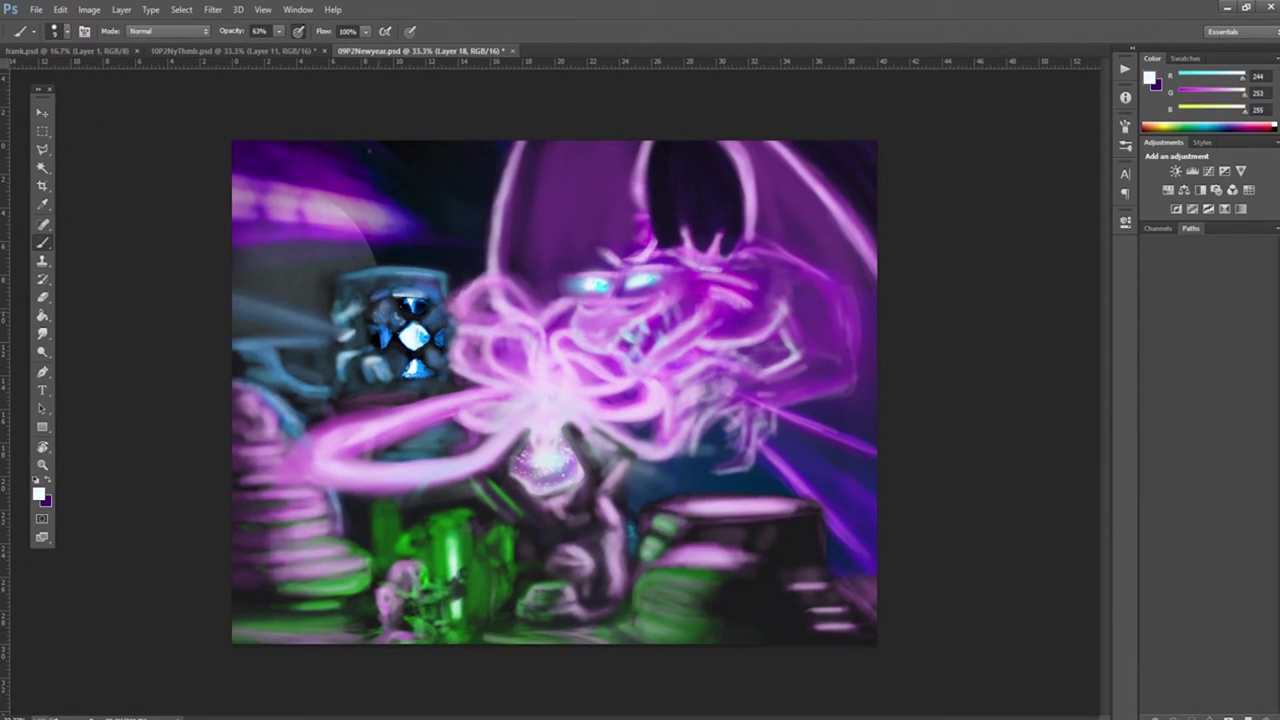
{"action": "left_click", "coordinate": [355, 283], "text": "alt"}
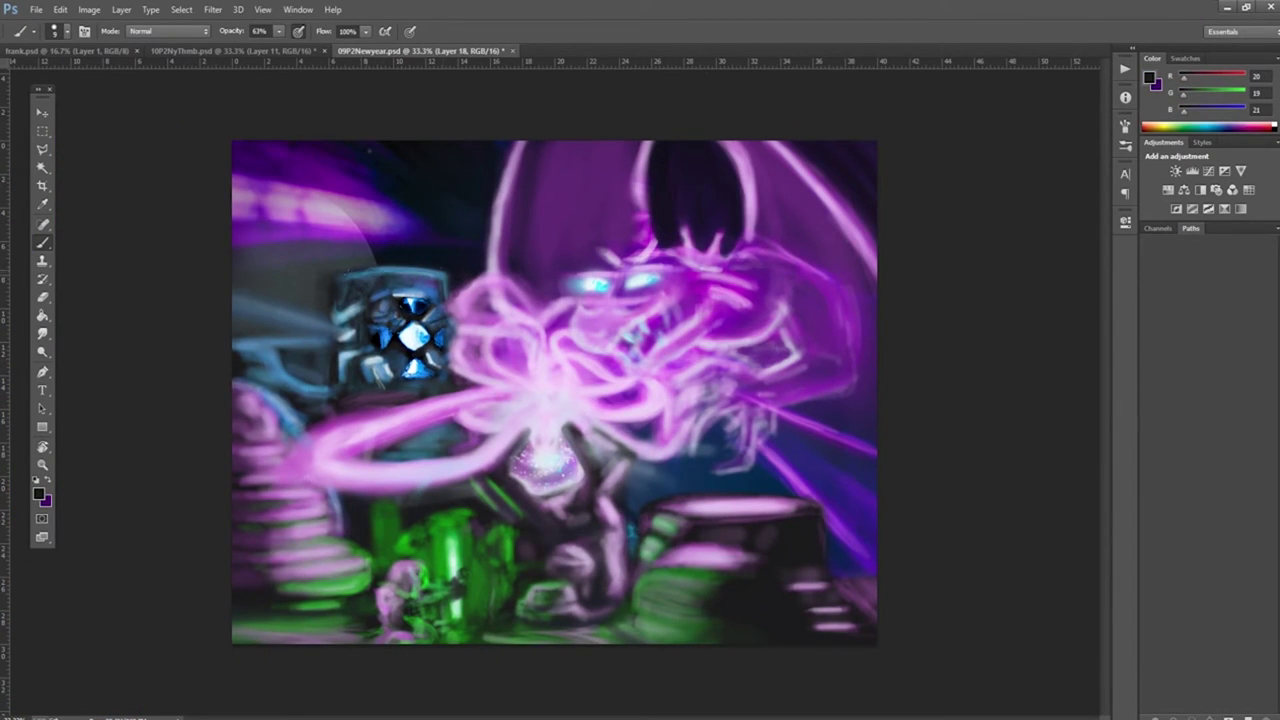
{"action": "left_click_drag", "start_coordinate": [470, 292], "coordinate": [478, 310]}
{"action": "left_click", "coordinate": [478, 310], "text": "alt"}
{"action": "left_click", "coordinate": [342, 324], "text": "alt"}
{"action": "mouse_move", "coordinate": [331, 370]}
{"action": "left_mouse_down"}
{"action": "mouse_move", "coordinate": [330, 430]}
{"action": "mouse_move", "coordinate": [290, 420]}
{"action": "left_mouse_up"}
{"action": "left_click_drag", "start_coordinate": [285, 375], "coordinate": [322, 354]}
{"action": "left_click", "coordinate": [322, 354], "text": "alt"}
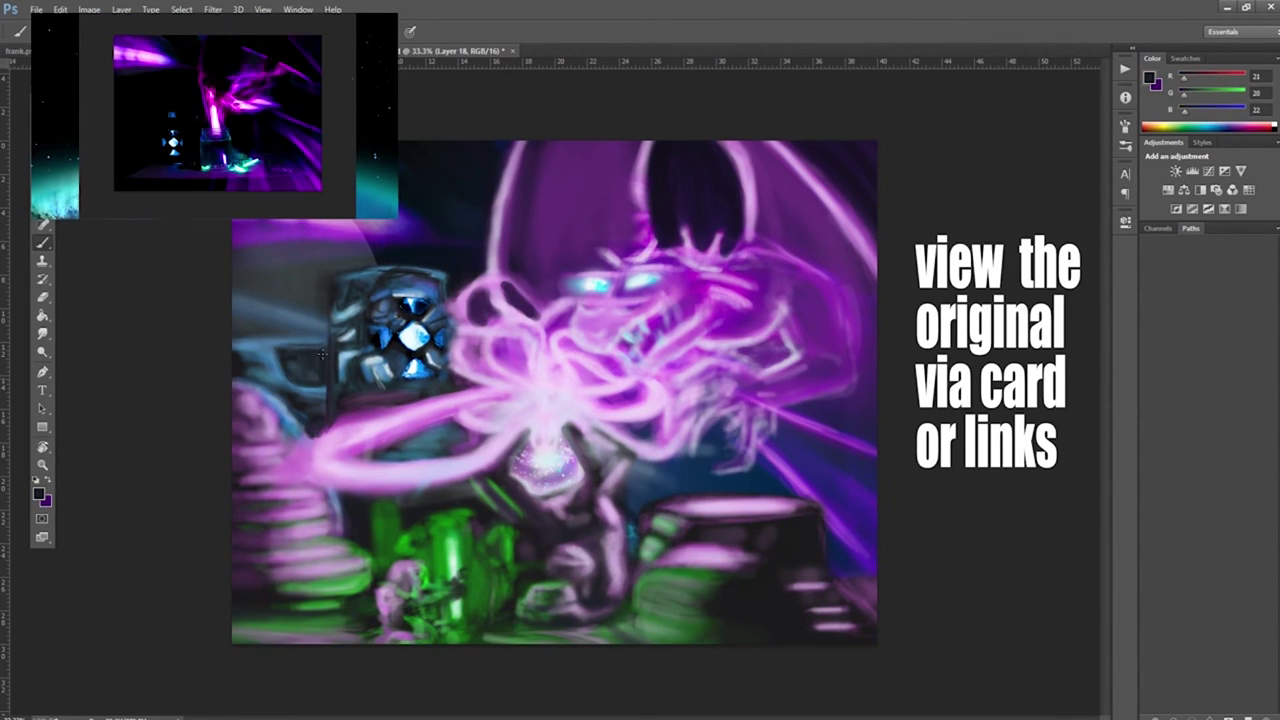
Step: Draw dark contour lines across the stacked rock at the scene's left edge to separate its layers
{"action": "left_click_drag", "start_coordinate": [300, 440], "coordinate": [260, 390]}
{"action": "left_click", "coordinate": [336, 510], "text": "alt"}
{"action": "left_click_drag", "start_coordinate": [290, 575], "coordinate": [362, 588]}
{"action": "mouse_move", "coordinate": [262, 558]}
{"action": "left_mouse_down"}
{"action": "mouse_move", "coordinate": [306, 562]}
{"action": "mouse_move", "coordinate": [213, 460]}
{"action": "left_mouse_up"}
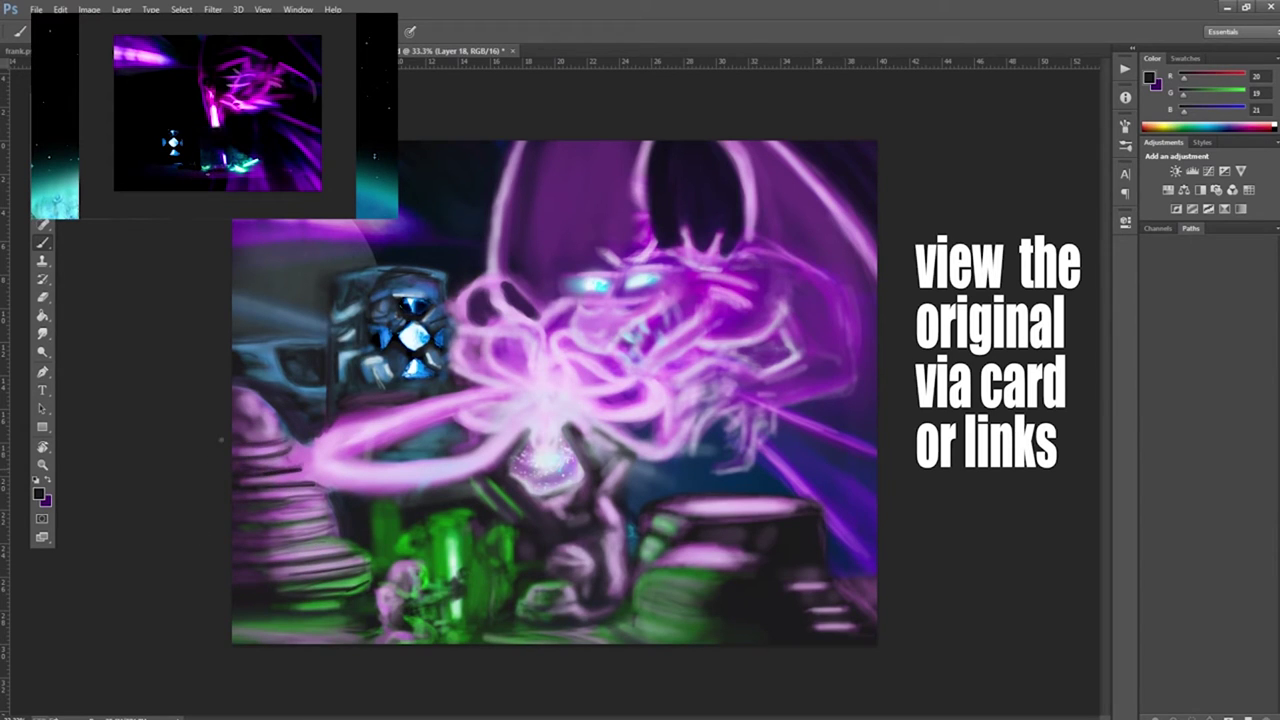
Step: Outline the green crystals and the arms holding the glowing orb with near-black strokes
{"action": "mouse_move", "coordinate": [393, 521]}
{"action": "left_mouse_down"}
{"action": "mouse_move", "coordinate": [430, 545]}
{"action": "mouse_move", "coordinate": [422, 566]}
{"action": "left_mouse_up"}
{"action": "left_click_drag", "start_coordinate": [474, 578], "coordinate": [472, 616]}
{"action": "left_click_drag", "start_coordinate": [460, 534], "coordinate": [460, 566]}
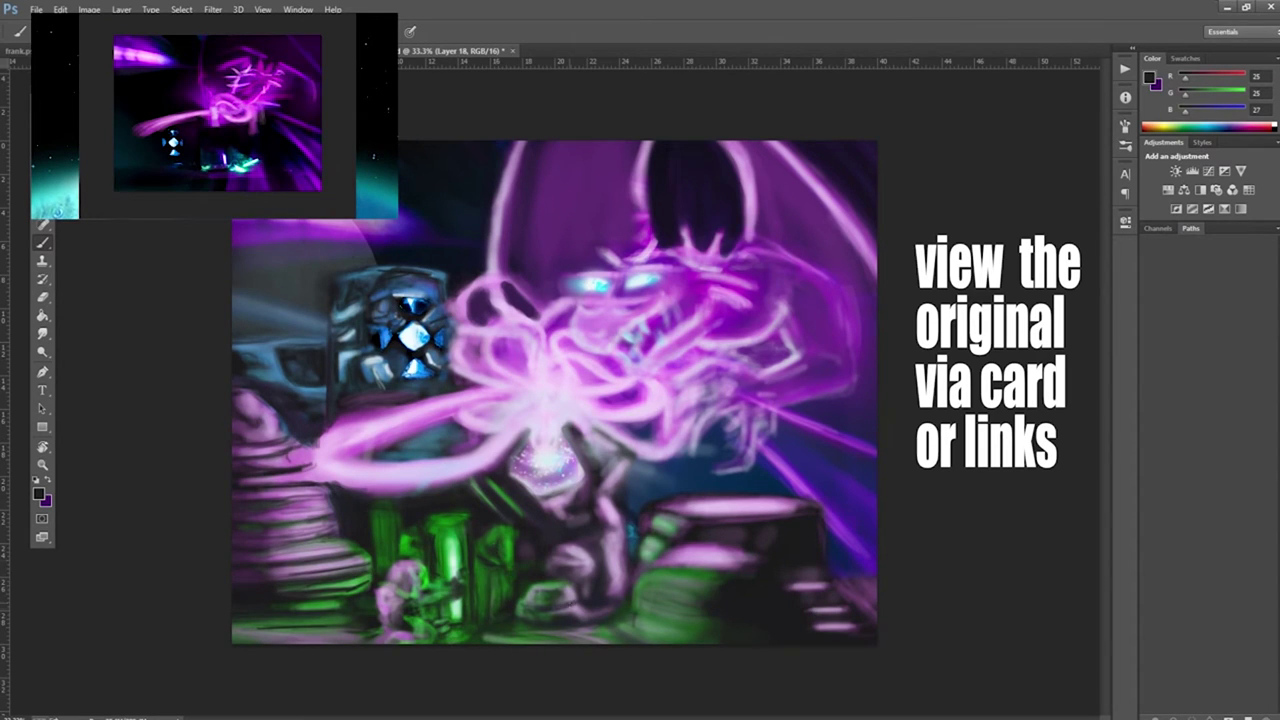
{"action": "left_click_drag", "start_coordinate": [600, 426], "coordinate": [604, 515]}
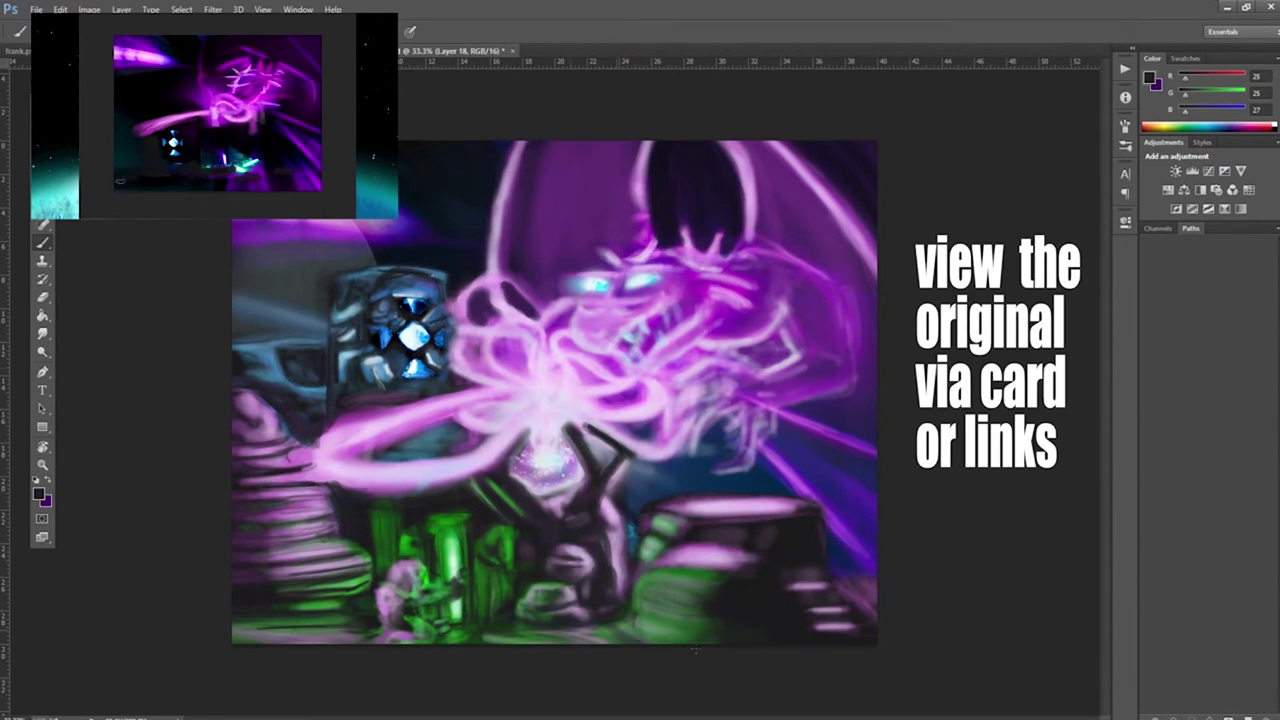
Step: Draw dark contour lines around the right-hand rock stacks and across the ground beside them
{"action": "left_click_drag", "start_coordinate": [588, 636], "coordinate": [702, 610]}
{"action": "left_click_drag", "start_coordinate": [664, 568], "coordinate": [750, 566]}
{"action": "left_click_drag", "start_coordinate": [674, 514], "coordinate": [798, 514]}
{"action": "left_click_drag", "start_coordinate": [756, 566], "coordinate": [664, 558]}
{"action": "mouse_move", "coordinate": [698, 516]}
{"action": "left_mouse_down"}
{"action": "mouse_move", "coordinate": [656, 520]}
{"action": "mouse_move", "coordinate": [634, 590]}
{"action": "left_mouse_up"}
{"action": "left_click_drag", "start_coordinate": [794, 578], "coordinate": [876, 588]}
Step: Resample near-black, darken the left edge of the right-hand rock stack, and pick a size 15 brush
{"action": "left_click", "coordinate": [700, 506], "text": "alt"}
{"action": "left_click", "coordinate": [700, 506], "text": "alt"}
{"action": "left_click_drag", "start_coordinate": [636, 574], "coordinate": [640, 622]}
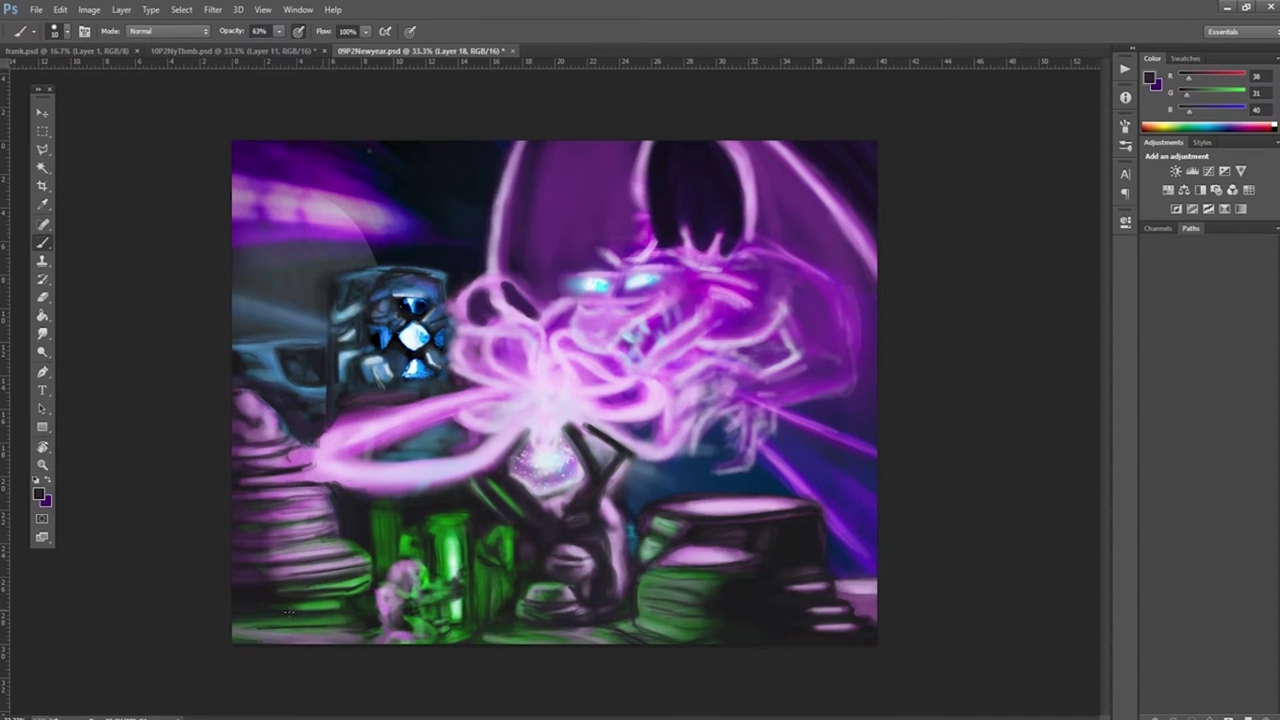
{"action": "left_click", "coordinate": [630, 545], "text": "alt"}
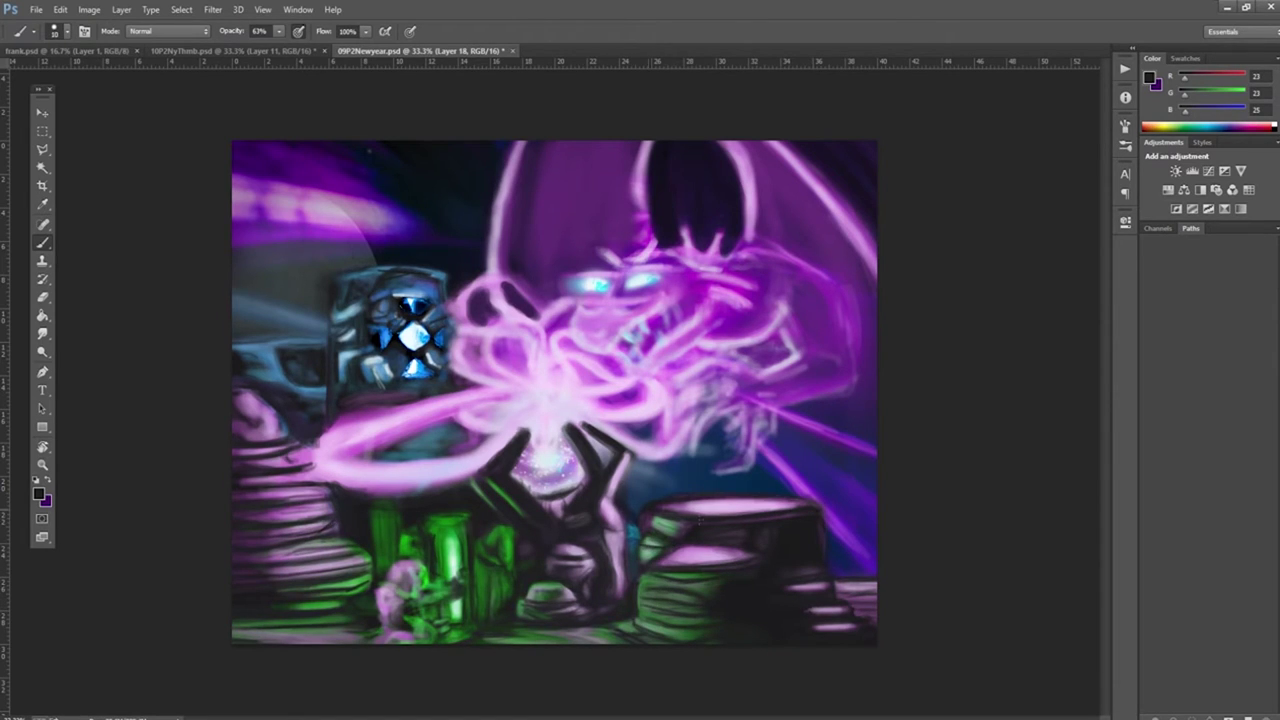
{"action": "right_click", "coordinate": [655, 506]}
{"action": "double_click", "coordinate": [767, 567]}
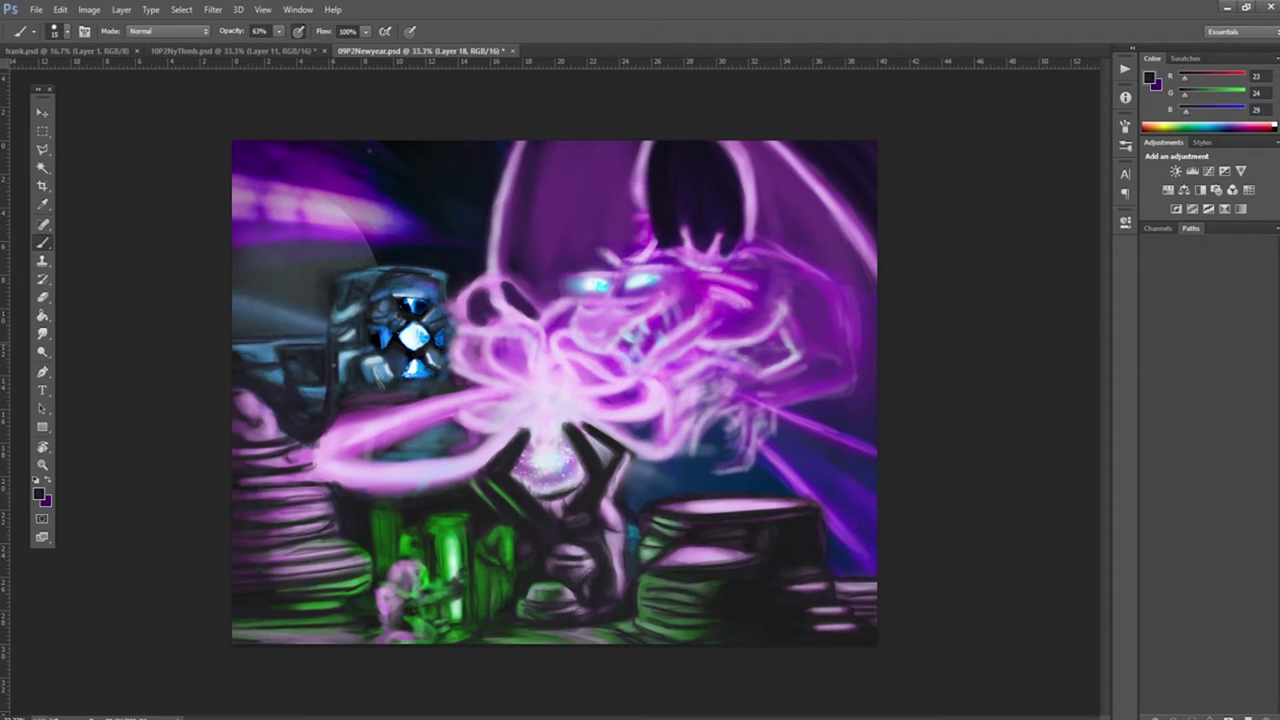
Step: Sample near-white from the orb and trace bright highlights along the smoke tendrils and the dragon's claws and horns
{"action": "left_click", "coordinate": [550, 460], "text": "alt"}
{"action": "mouse_move", "coordinate": [490, 470]}
{"action": "left_mouse_down"}
{"action": "mouse_move", "coordinate": [345, 455]}
{"action": "mouse_move", "coordinate": [490, 410]}
{"action": "mouse_move", "coordinate": [520, 340]}
{"action": "left_mouse_up"}
{"action": "mouse_move", "coordinate": [600, 452]}
{"action": "left_mouse_down"}
{"action": "mouse_move", "coordinate": [668, 397]}
{"action": "mouse_move", "coordinate": [755, 362]}
{"action": "left_mouse_up"}
{"action": "left_click_drag", "start_coordinate": [752, 416], "coordinate": [775, 450]}
{"action": "left_click_drag", "start_coordinate": [686, 250], "coordinate": [684, 226]}
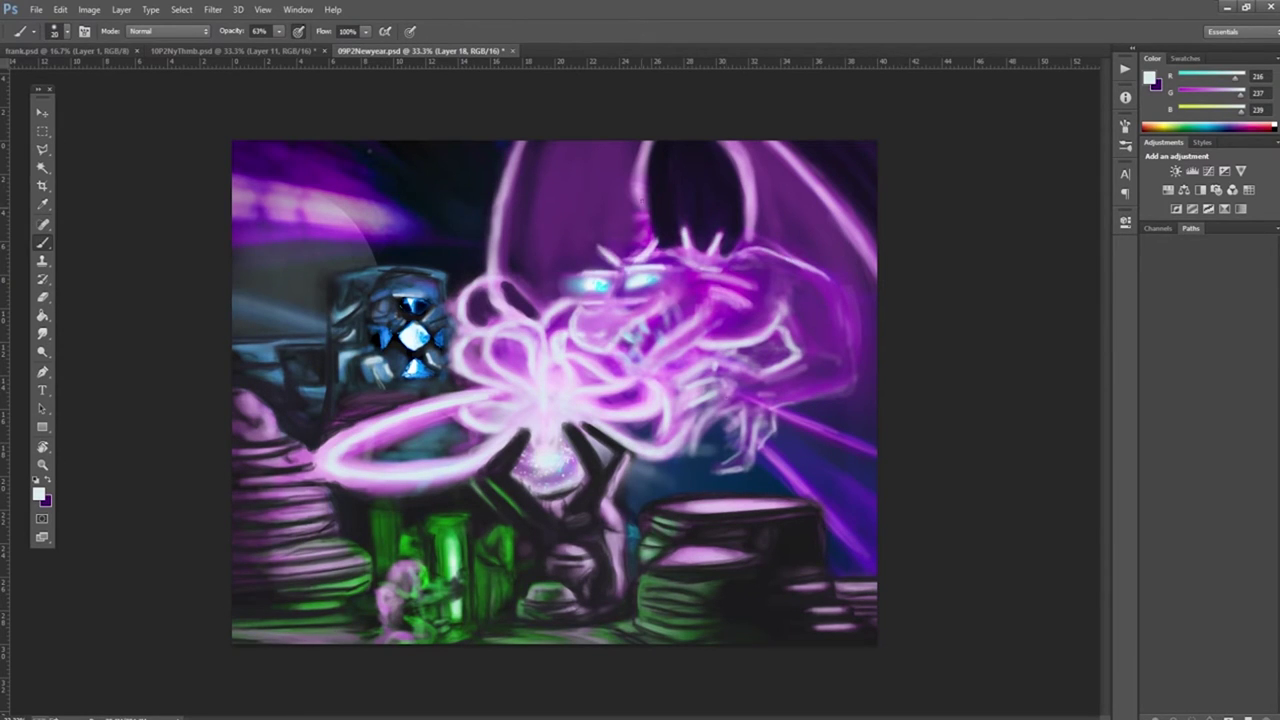
Step: Highlight both outer wing edges in near-white, then sample near-black and clean up the outside of the long smoke loop
{"action": "left_click_drag", "start_coordinate": [790, 150], "coordinate": [860, 265]}
{"action": "left_click_drag", "start_coordinate": [520, 145], "coordinate": [495, 300]}
{"action": "left_click", "coordinate": [330, 480], "text": "alt"}
{"action": "left_click_drag", "start_coordinate": [445, 495], "coordinate": [311, 450]}
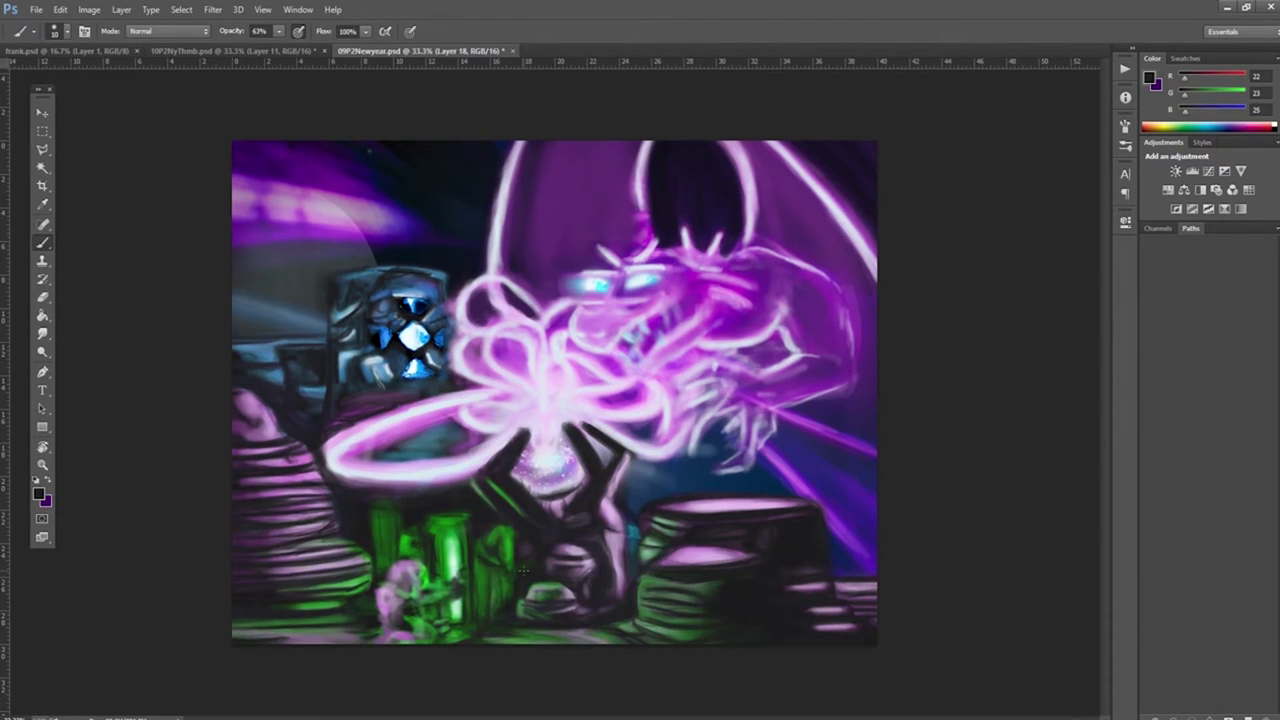
Step: Sample dark blue and black at 73% opacity and draw thin outlines around the stone block's blue diamond shapes
{"action": "left_click_drag", "start_coordinate": [406, 338], "coordinate": [470, 340]}
{"action": "left_click", "coordinate": [420, 367], "text": "alt"}
{"action": "left_click", "coordinate": [373, 407], "text": "alt"}
{"action": "key", "text": "7"}
{"action": "key", "text": "3"}
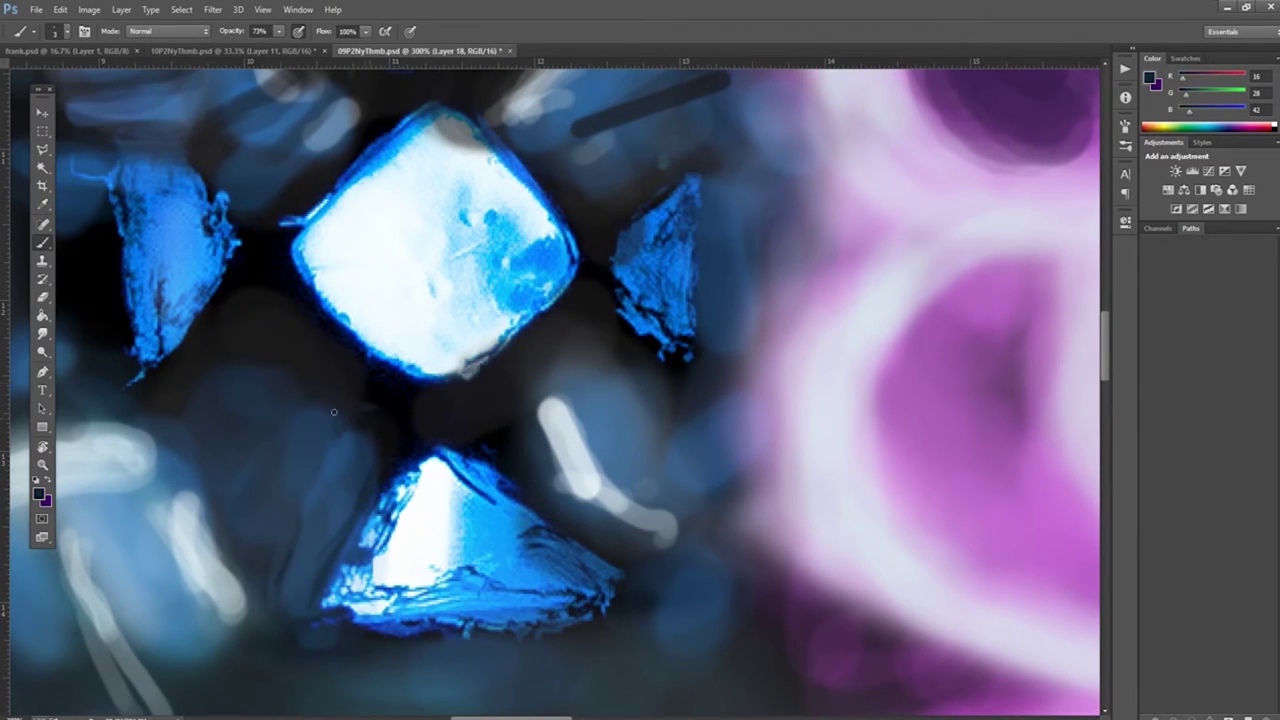
{"action": "left_click_drag", "start_coordinate": [131, 416], "coordinate": [86, 318]}
{"action": "left_click_drag", "start_coordinate": [240, 570], "coordinate": [313, 665]}
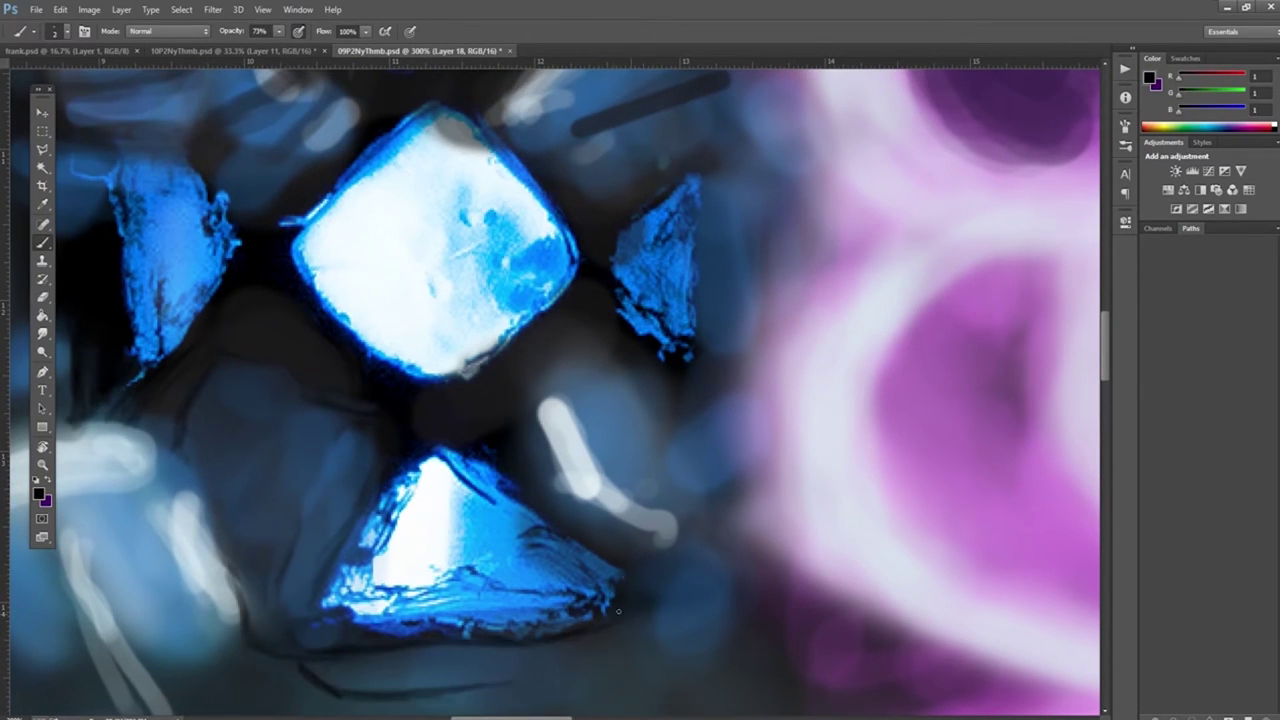
Step: Outline the oval and small stones on the right of the lower triangular gem in black, deepening the gaps between them
{"action": "left_click_drag", "start_coordinate": [647, 664], "coordinate": [745, 560]}
{"action": "mouse_move", "coordinate": [600, 420]}
{"action": "left_mouse_down"}
{"action": "mouse_move", "coordinate": [657, 349]}
{"action": "mouse_move", "coordinate": [700, 480]}
{"action": "left_mouse_up"}
{"action": "left_click_drag", "start_coordinate": [560, 500], "coordinate": [680, 530]}
{"action": "left_click_drag", "start_coordinate": [457, 447], "coordinate": [430, 380]}
{"action": "left_click_drag", "start_coordinate": [600, 290], "coordinate": [620, 345]}
{"action": "left_click_drag", "start_coordinate": [520, 290], "coordinate": [580, 360]}
{"action": "left_click_drag", "start_coordinate": [530, 350], "coordinate": [530, 410]}
Step: Outline the dark and pale stones on the left of the lower gem and draw a black base line beneath the block
{"action": "left_click_drag", "start_coordinate": [185, 430], "coordinate": [195, 495]}
{"action": "left_click_drag", "start_coordinate": [90, 705], "coordinate": [240, 690]}
{"action": "mouse_move", "coordinate": [90, 440]}
{"action": "left_mouse_down"}
{"action": "mouse_move", "coordinate": [204, 540]}
{"action": "mouse_move", "coordinate": [250, 620]}
{"action": "left_mouse_up"}
{"action": "left_click_drag", "start_coordinate": [150, 460], "coordinate": [60, 395]}
{"action": "left_click_drag", "start_coordinate": [320, 600], "coordinate": [376, 495]}
{"action": "left_click_drag", "start_coordinate": [617, 658], "coordinate": [60, 705]}
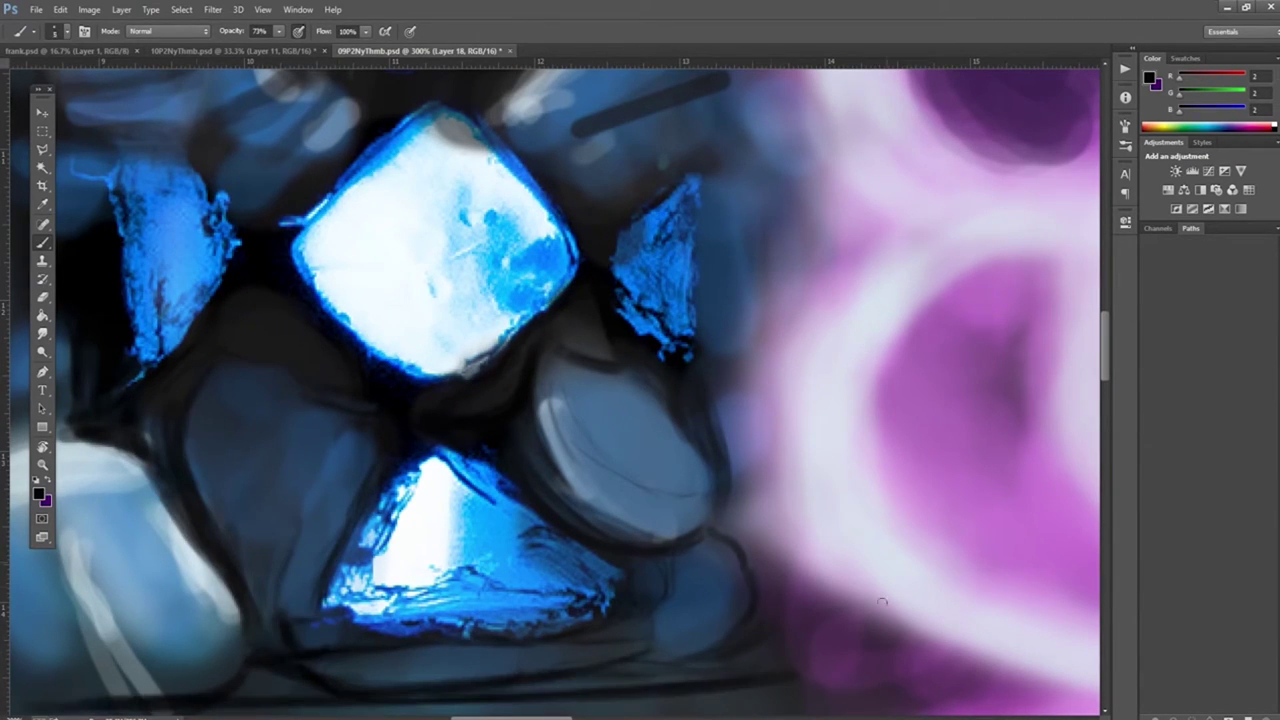
Step: Cover the pink smoke beside the stone block's right edge with broad black strokes
{"action": "left_click_drag", "start_coordinate": [720, 520], "coordinate": [860, 665]}
{"action": "left_click_drag", "start_coordinate": [760, 600], "coordinate": [780, 120]}
{"action": "mouse_move", "coordinate": [850, 120]}
{"action": "left_mouse_down"}
{"action": "mouse_move", "coordinate": [943, 471]}
{"action": "mouse_move", "coordinate": [1028, 615]}
{"action": "mouse_move", "coordinate": [900, 137]}
{"action": "left_mouse_up"}
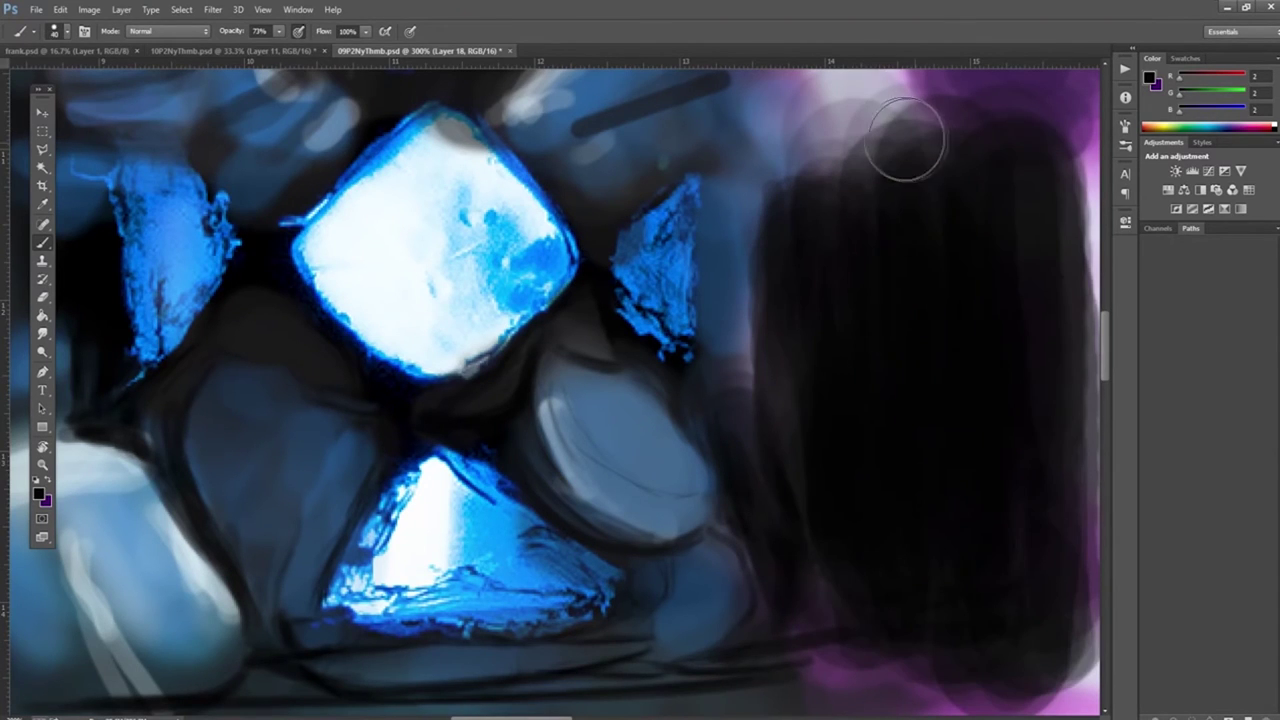
Step: Sample near-black and clean up the edges of the central diamond and the stones around its upper half
{"action": "scroll", "coordinate": [676, 251], "scroll_direction": "up", "scroll_amount": 2}
{"action": "left_click_drag", "start_coordinate": [368, 192], "coordinate": [262, 290]}
{"action": "left_click", "coordinate": [455, 225], "text": "alt"}
{"action": "left_click_drag", "start_coordinate": [440, 240], "coordinate": [480, 215]}
{"action": "left_click", "coordinate": [464, 198], "text": "alt"}
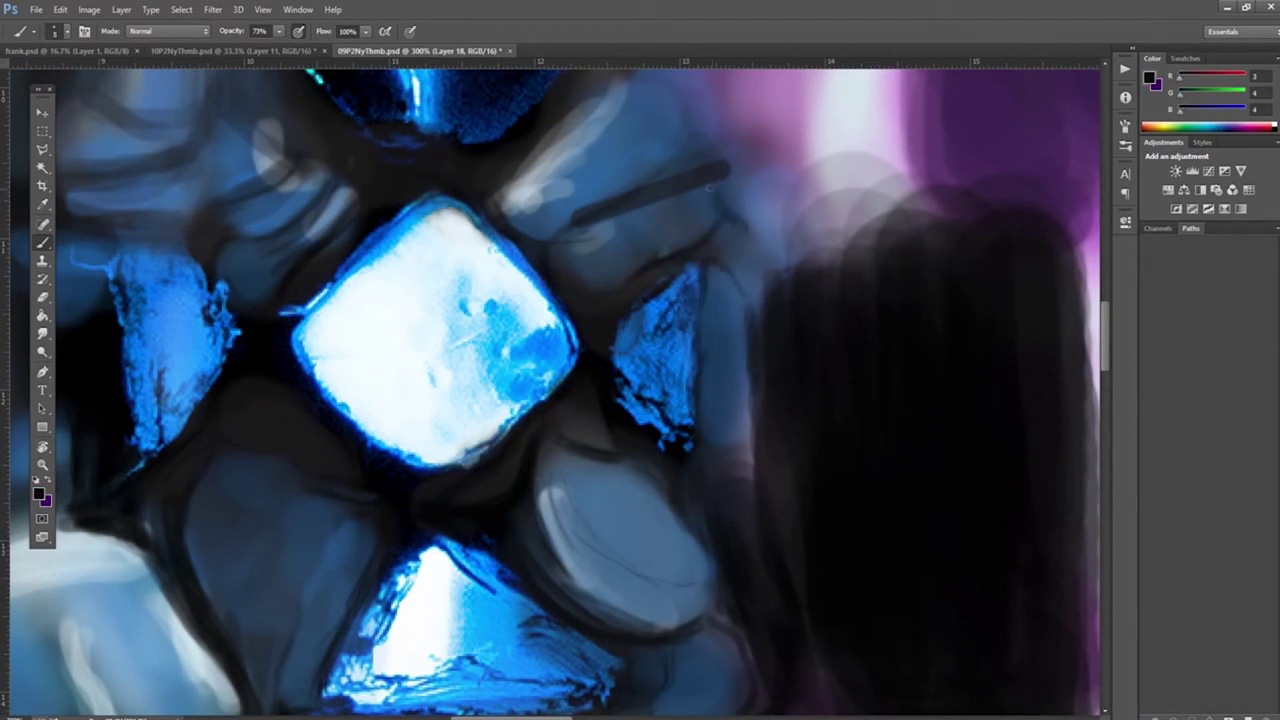
{"action": "scroll", "coordinate": [400, 300], "scroll_direction": "up", "scroll_amount": 3}
{"action": "mouse_move", "coordinate": [100, 320]}
{"action": "left_mouse_down"}
{"action": "mouse_move", "coordinate": [252, 255]}
{"action": "mouse_move", "coordinate": [85, 285]}
{"action": "left_mouse_up"}
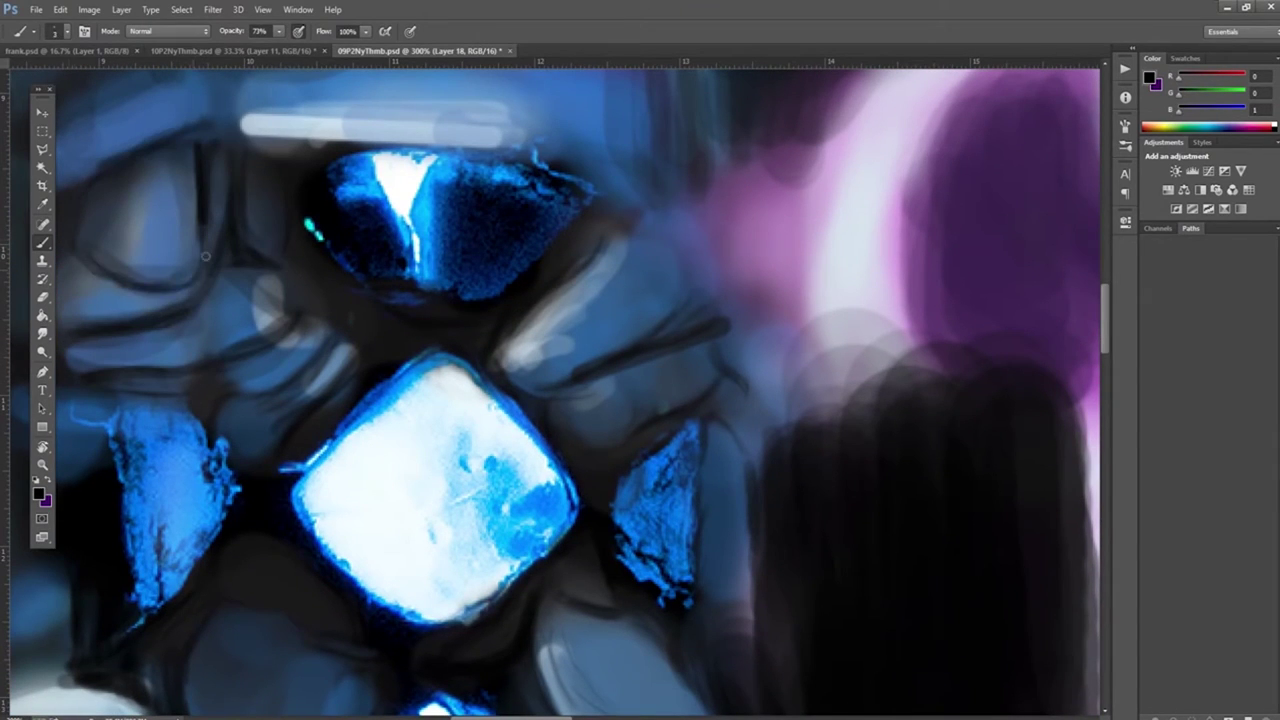
Step: Draw dark outlines around the top gem, the upper stones and the block's right edge
{"action": "left_click_drag", "start_coordinate": [295, 245], "coordinate": [340, 310]}
{"action": "left_click_drag", "start_coordinate": [600, 250], "coordinate": [570, 150]}
{"action": "mouse_move", "coordinate": [600, 150]}
{"action": "left_mouse_down"}
{"action": "mouse_move", "coordinate": [220, 100]}
{"action": "mouse_move", "coordinate": [350, 200]}
{"action": "left_mouse_up"}
{"action": "left_click_drag", "start_coordinate": [197, 302], "coordinate": [180, 360]}
{"action": "mouse_move", "coordinate": [700, 230]}
{"action": "left_mouse_down"}
{"action": "mouse_move", "coordinate": [680, 330]}
{"action": "mouse_move", "coordinate": [770, 380]}
{"action": "left_mouse_up"}
{"action": "left_click_drag", "start_coordinate": [700, 600], "coordinate": [705, 685]}
Step: Extend the black line beneath the block and reshape the pale stone at its lower-left corner
{"action": "scroll", "coordinate": [806, 360], "scroll_direction": "down", "scroll_amount": 5}
{"action": "mouse_move", "coordinate": [652, 605]}
{"action": "left_mouse_down"}
{"action": "mouse_move", "coordinate": [861, 594]}
{"action": "mouse_move", "coordinate": [40, 612]}
{"action": "left_mouse_up"}
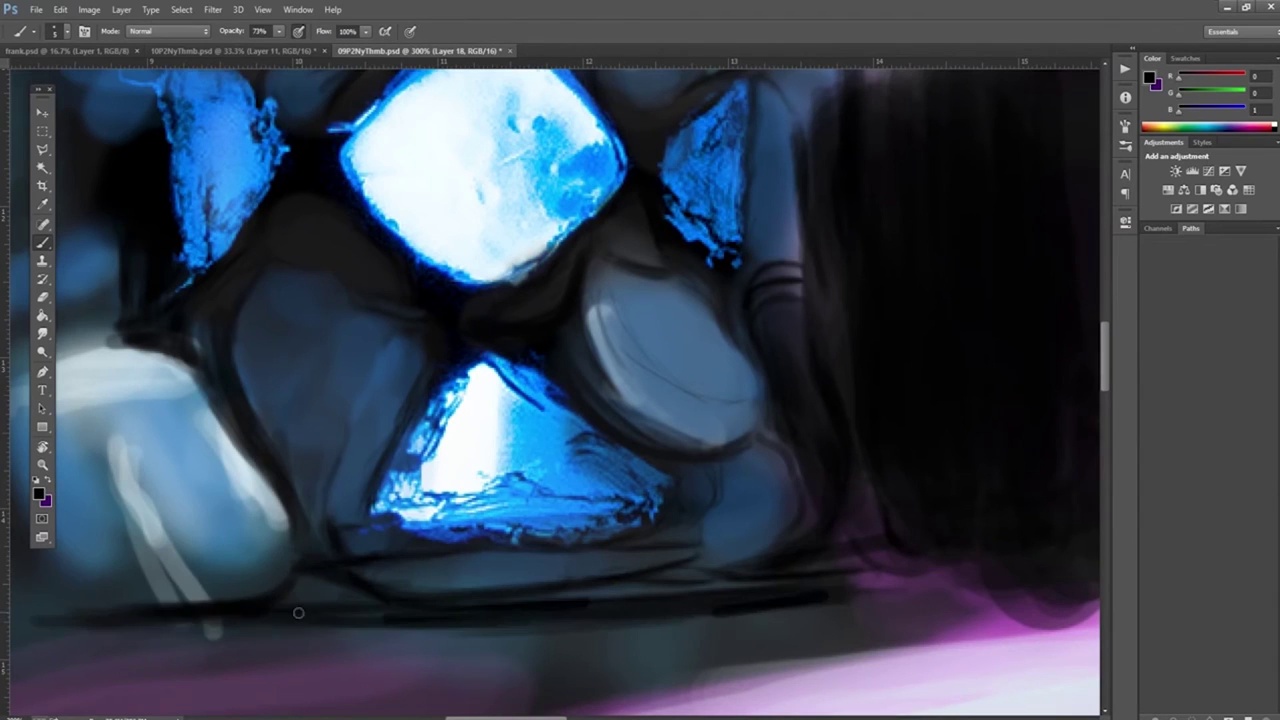
{"action": "left_click_drag", "start_coordinate": [280, 500], "coordinate": [130, 605]}
{"action": "left_click_drag", "start_coordinate": [240, 470], "coordinate": [140, 570]}
{"action": "left_click_drag", "start_coordinate": [210, 380], "coordinate": [240, 490]}
{"action": "mouse_move", "coordinate": [410, 635]}
{"action": "left_mouse_down"}
{"action": "mouse_move", "coordinate": [111, 643]}
{"action": "mouse_move", "coordinate": [940, 630]}
{"action": "mouse_move", "coordinate": [80, 680]}
{"action": "mouse_move", "coordinate": [418, 670]}
{"action": "left_mouse_up"}
Step: Add dark strokes beneath the lower gem and sharpen the outlines of the pale stones at the block's lower-left corner
{"action": "left_click_drag", "start_coordinate": [690, 575], "coordinate": [445, 595]}
{"action": "left_click_drag", "start_coordinate": [540, 555], "coordinate": [385, 550]}
{"action": "left_click_drag", "start_coordinate": [315, 550], "coordinate": [280, 505]}
{"action": "left_click_drag", "start_coordinate": [240, 365], "coordinate": [159, 312]}
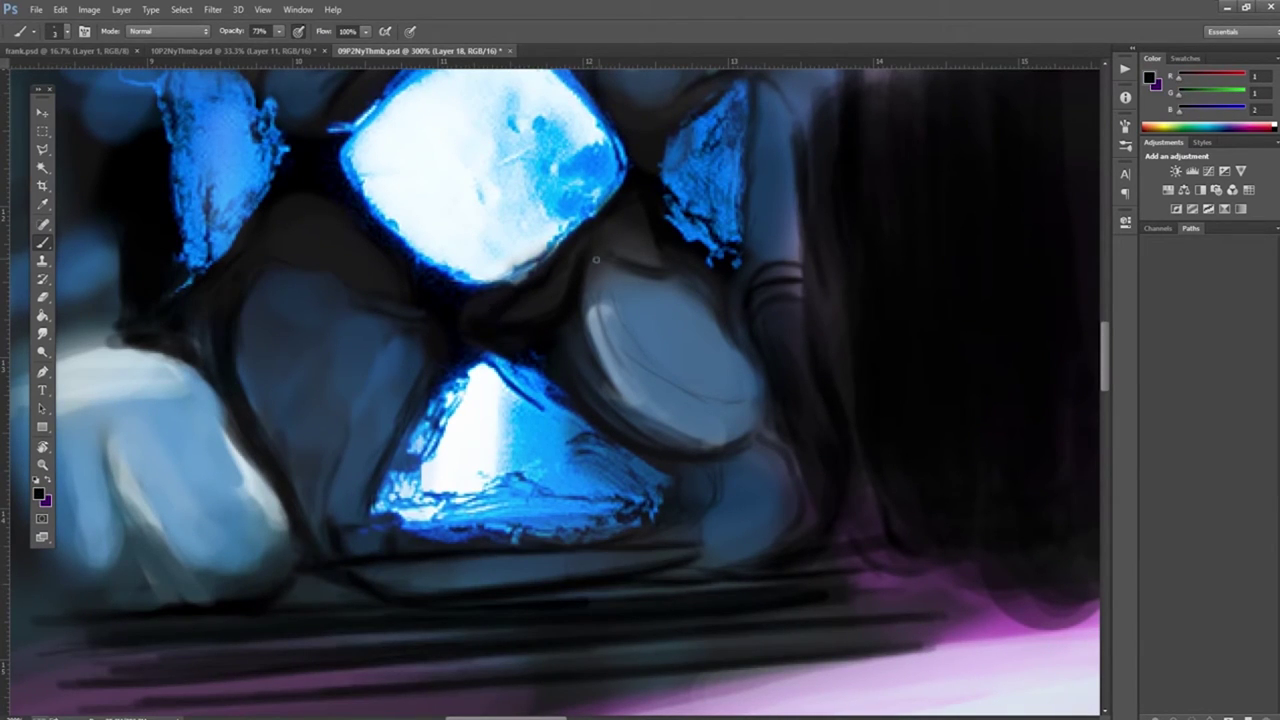
{"action": "left_click_drag", "start_coordinate": [485, 545], "coordinate": [360, 522]}
{"action": "left_click_drag", "start_coordinate": [214, 552], "coordinate": [112, 606]}
{"action": "left_click_drag", "start_coordinate": [184, 535], "coordinate": [64, 610]}
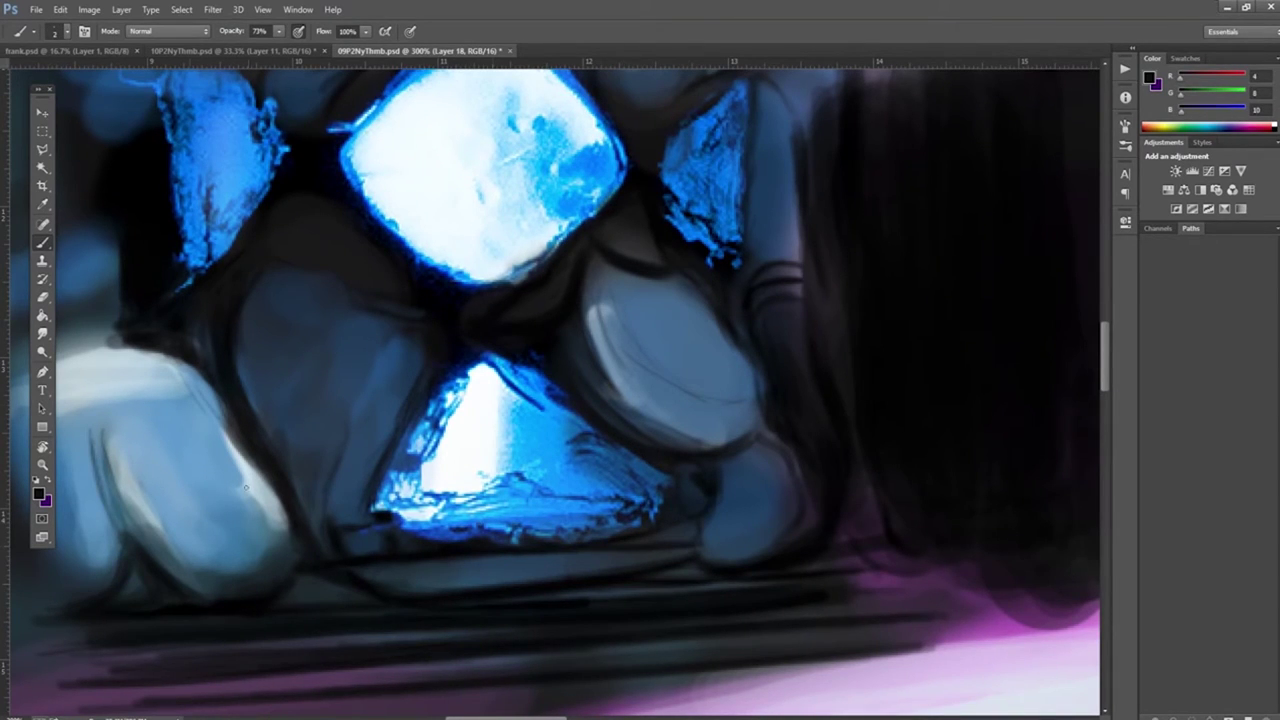
Step: Show the whole painting and darken the left and lower edges of the stone block
{"action": "key", "text": "z"}
{"action": "left_click", "coordinate": [403, 33]}
{"action": "key", "text": "ctrl+z"}
{"action": "key", "text": "b"}
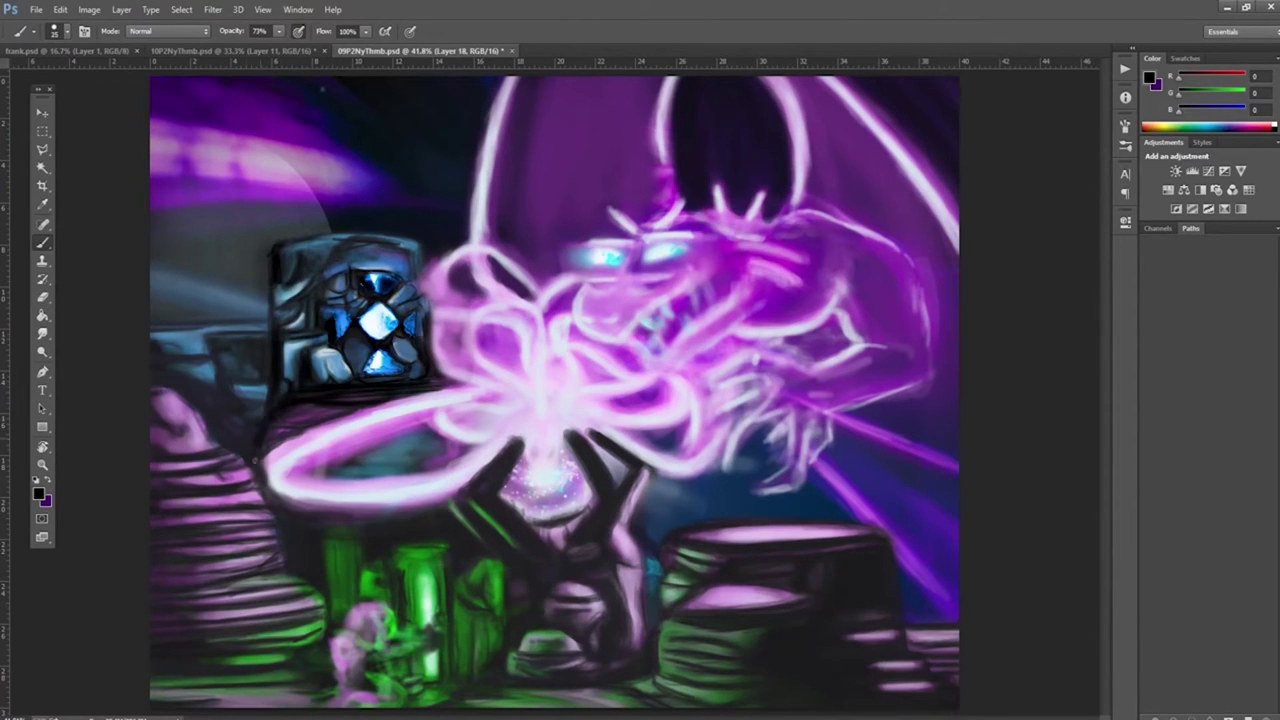
{"action": "left_click_drag", "start_coordinate": [312, 285], "coordinate": [288, 346]}
{"action": "left_click_drag", "start_coordinate": [345, 396], "coordinate": [435, 391]}
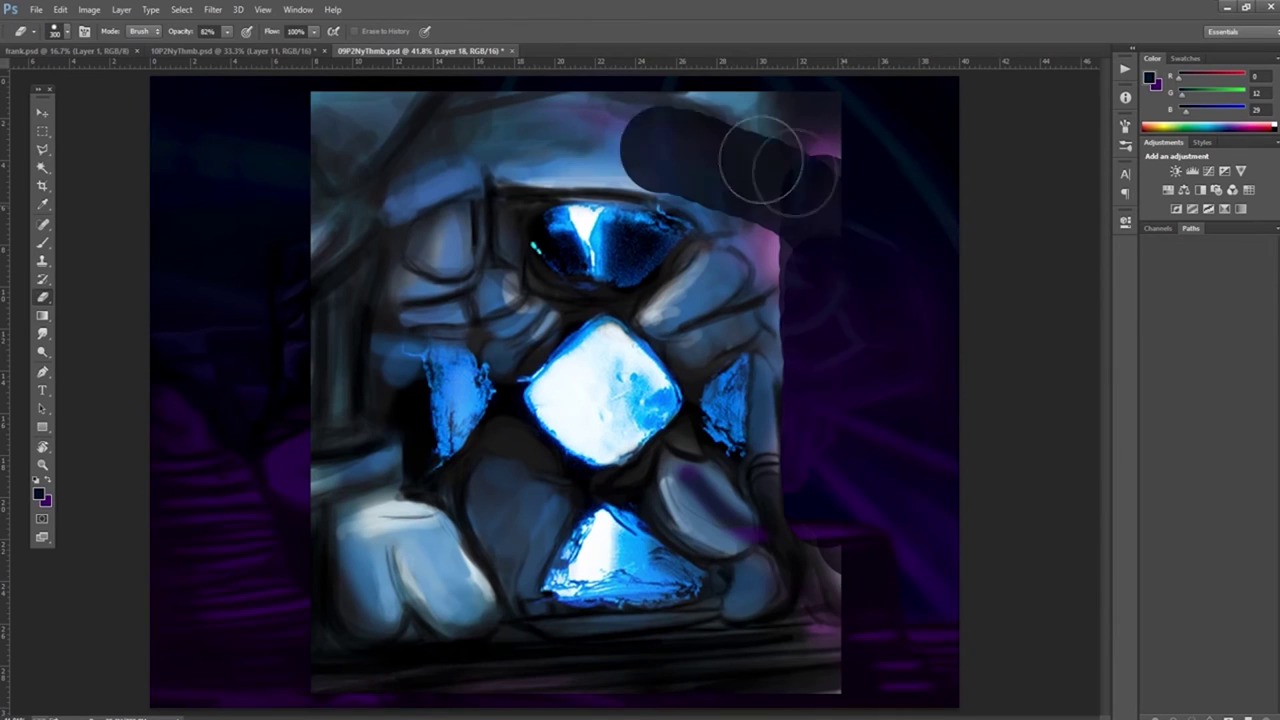
Step: Erase parts of the enlarged block copy, then lasso its gem pieces and move them into a fish shape
{"action": "mouse_move", "coordinate": [760, 165]}
{"action": "left_mouse_down"}
{"action": "mouse_move", "coordinate": [366, 371]}
{"action": "mouse_move", "coordinate": [663, 629]}
{"action": "mouse_move", "coordinate": [729, 214]}
{"action": "mouse_move", "coordinate": [442, 219]}
{"action": "mouse_move", "coordinate": [394, 510]}
{"action": "mouse_move", "coordinate": [766, 600]}
{"action": "mouse_move", "coordinate": [672, 440]}
{"action": "mouse_move", "coordinate": [690, 222]}
{"action": "left_mouse_up"}
{"action": "left_click", "coordinate": [42, 113]}
{"action": "left_click_drag", "start_coordinate": [728, 405], "coordinate": [571, 400]}
{"action": "left_click", "coordinate": [42, 149]}
{"action": "left_click", "coordinate": [480, 600]}
{"action": "left_click", "coordinate": [651, 491]}
{"action": "left_click", "coordinate": [777, 571]}
{"action": "left_click_drag", "start_coordinate": [610, 560], "coordinate": [490, 390]}
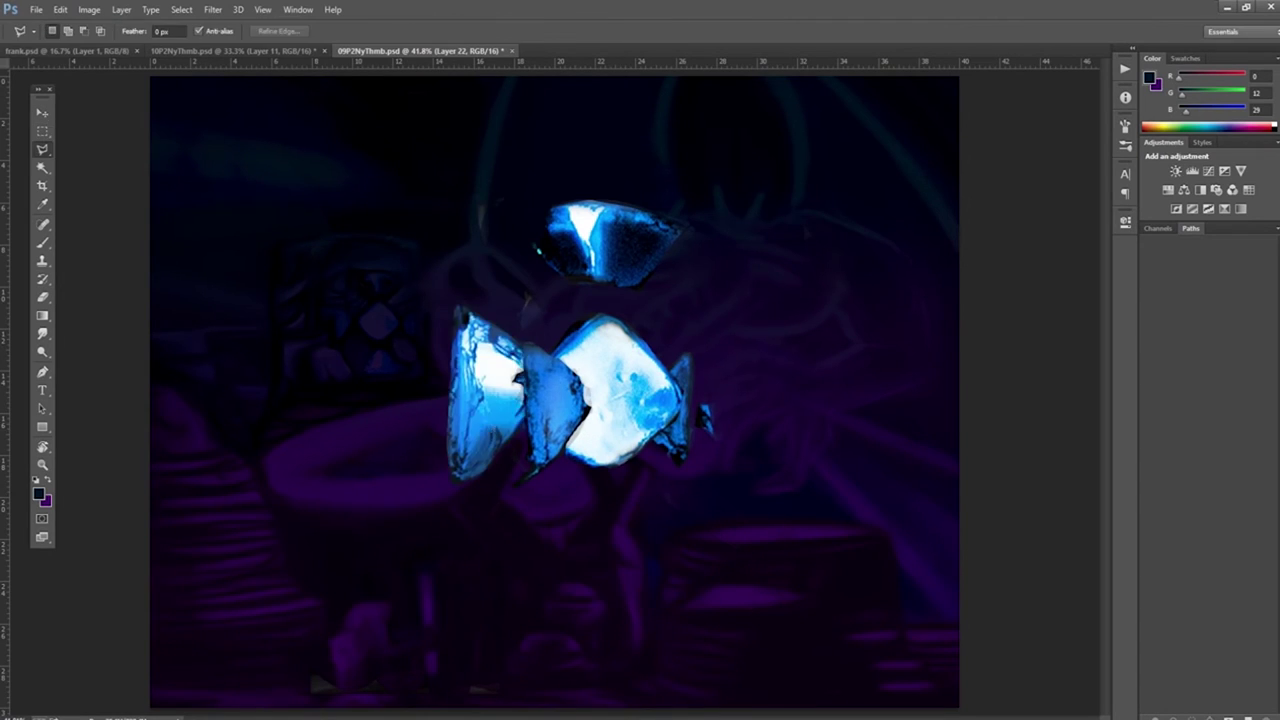
Step: Transform the top gem piece into the fish's tail, then sample near-white and paint highlights along the tail fin
{"action": "key", "text": "ctrl+t"}
{"action": "left_click_drag", "start_coordinate": [700, 200], "coordinate": [640, 150]}
{"action": "left_click_drag", "start_coordinate": [610, 250], "coordinate": [495, 390]}
{"action": "key", "text": "Return"}
{"action": "key", "text": "b"}
{"action": "left_click", "coordinate": [475, 330], "text": "alt"}
{"action": "left_click_drag", "start_coordinate": [468, 310], "coordinate": [464, 460]}
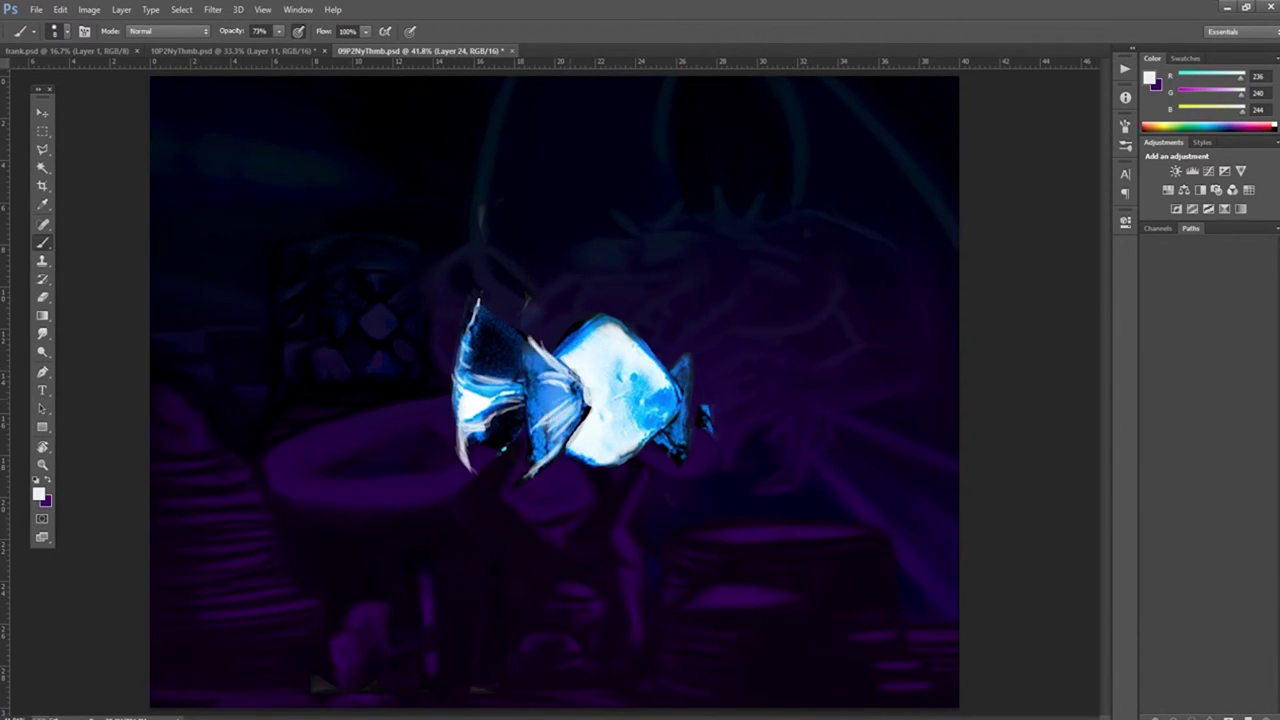
Step: Erase the dark excess around the fish's fins and extend the tail fin with long near-white strokes
{"action": "key", "text": "e"}
{"action": "left_click_drag", "start_coordinate": [500, 330], "coordinate": [540, 420]}
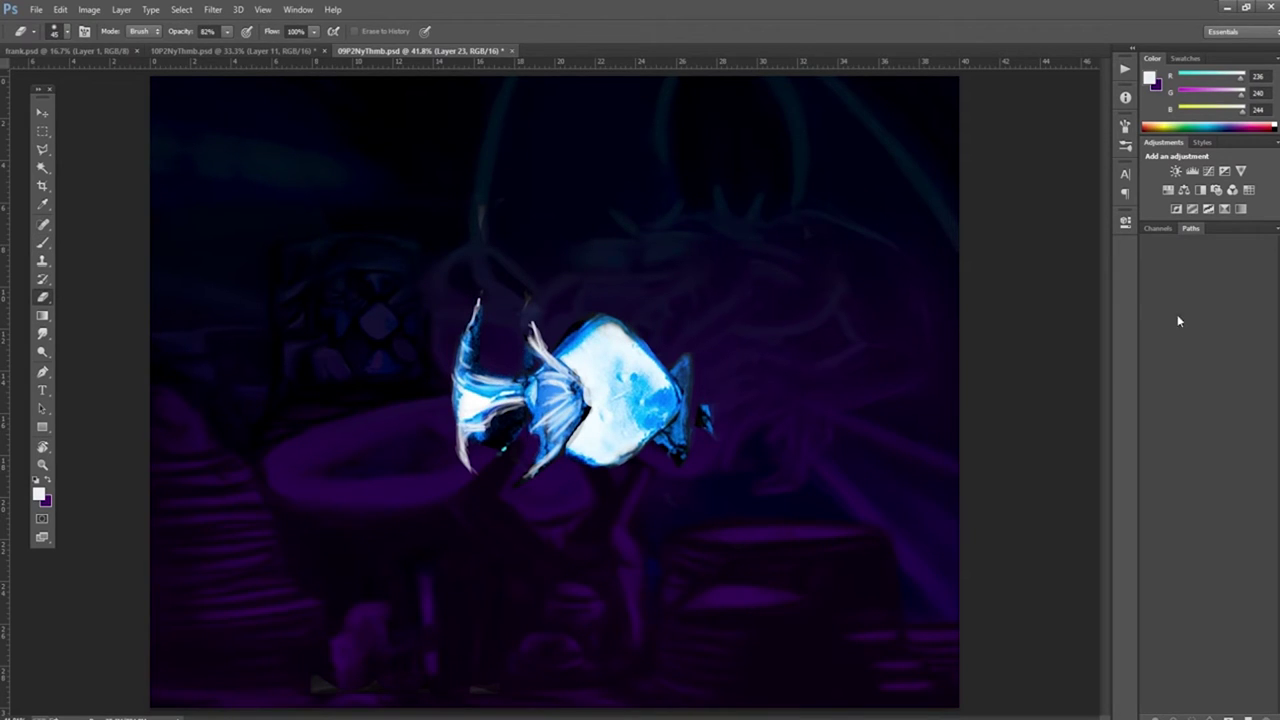
{"action": "mouse_move", "coordinate": [527, 287]}
{"action": "left_mouse_down"}
{"action": "mouse_move", "coordinate": [685, 370]}
{"action": "mouse_move", "coordinate": [705, 425]}
{"action": "left_mouse_up"}
{"action": "key", "text": "b"}
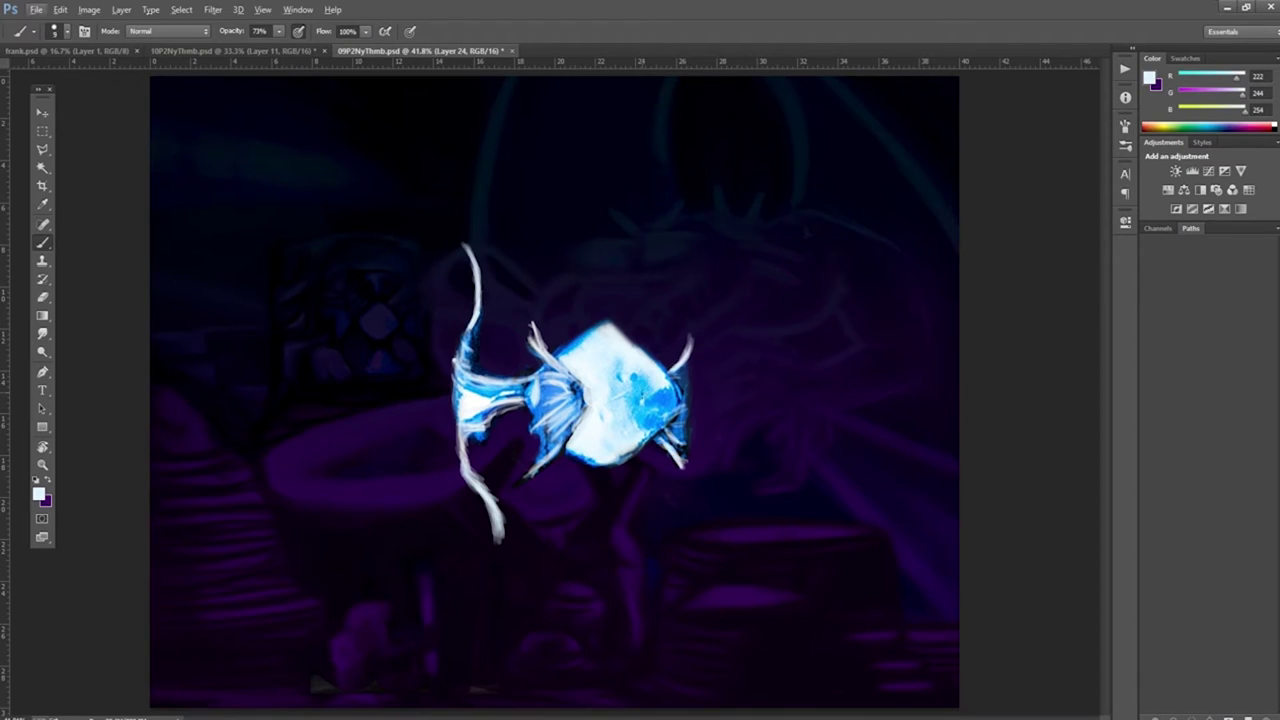
{"action": "key", "text": "e"}
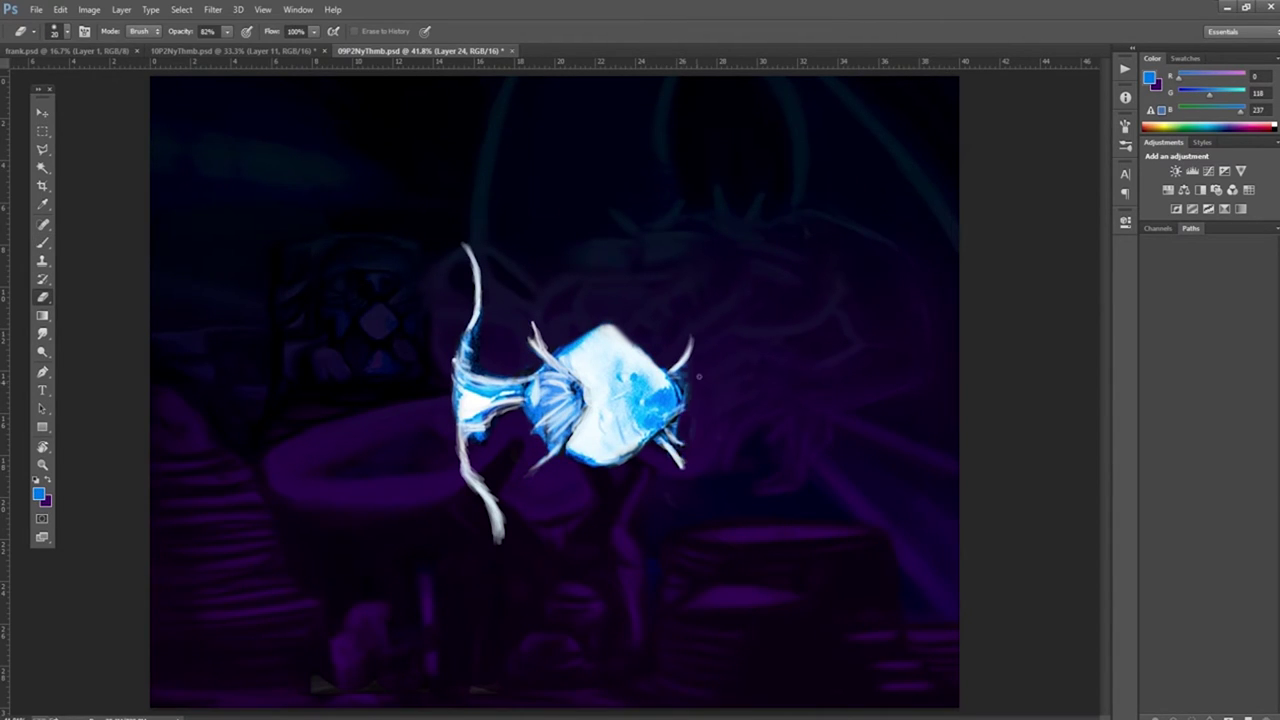
Step: Paint long curved near-white spines above and below the fish's body and streak its side fin
{"action": "key", "text": "b"}
{"action": "left_click_drag", "start_coordinate": [532, 345], "coordinate": [530, 270]}
{"action": "left_click_drag", "start_coordinate": [688, 352], "coordinate": [684, 264]}
{"action": "left_click_drag", "start_coordinate": [686, 462], "coordinate": [692, 528]}
{"action": "left_click_drag", "start_coordinate": [534, 462], "coordinate": [524, 572]}
{"action": "left_click_drag", "start_coordinate": [578, 372], "coordinate": [540, 440]}
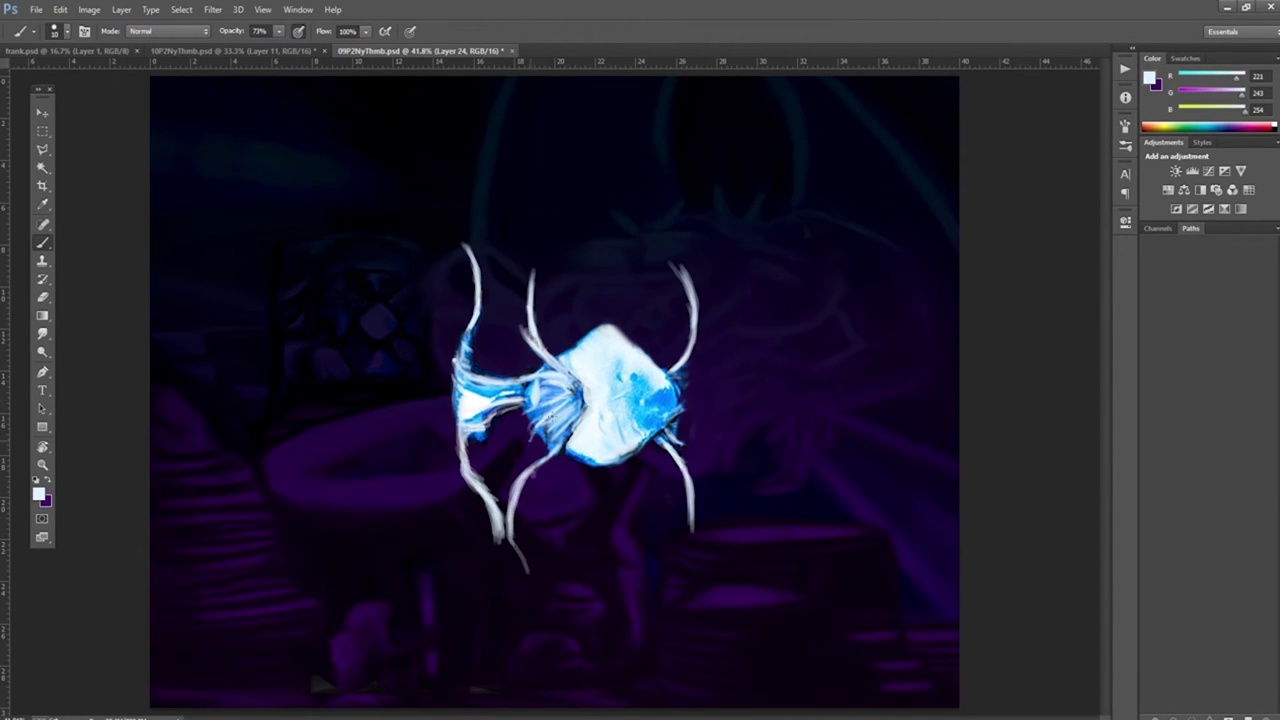
{"action": "left_click_drag", "start_coordinate": [528, 345], "coordinate": [541, 242]}
{"action": "left_click_drag", "start_coordinate": [690, 445], "coordinate": [684, 530]}
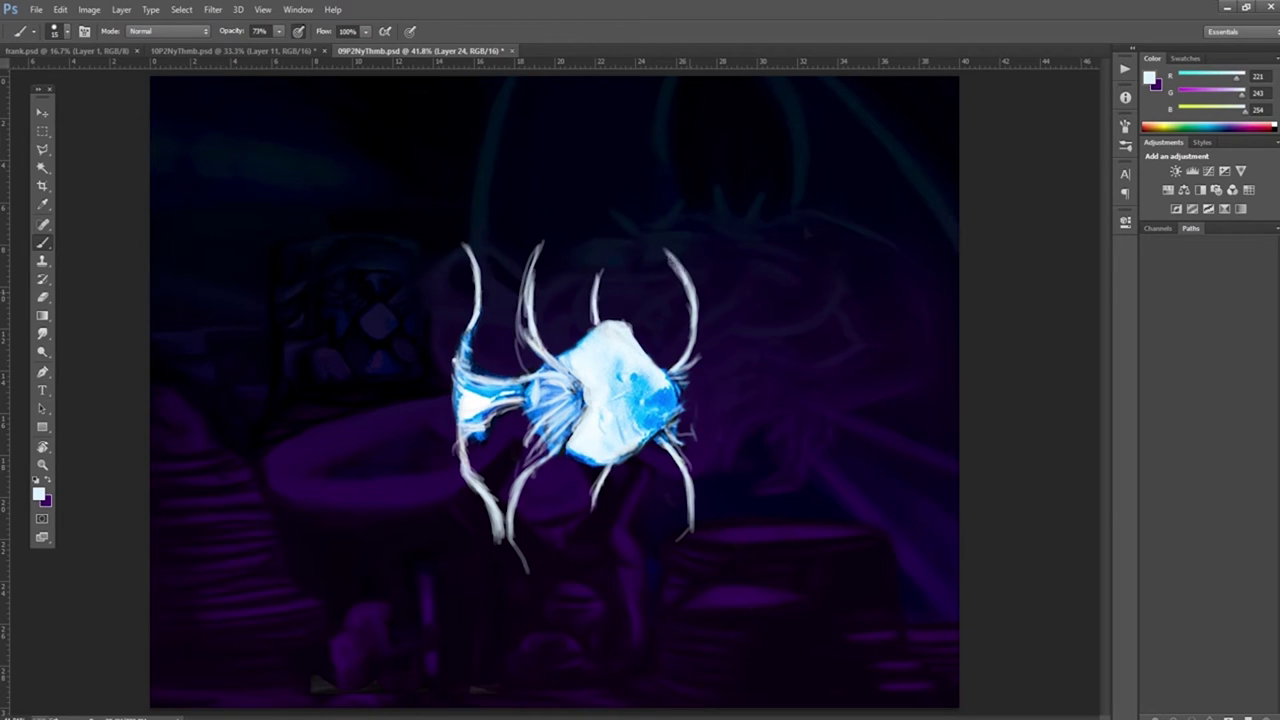
Step: Zoom in on the fish's head, sample its blues and paint the eye and mouth details at 50% opacity
{"action": "left_click", "coordinate": [650, 395], "text": "alt"}
{"action": "scroll", "coordinate": [628, 387], "scroll_direction": "up", "scroll_amount": 4}
{"action": "left_click_drag", "start_coordinate": [700, 445], "coordinate": [765, 462]}
{"action": "left_click_drag", "start_coordinate": [612, 330], "coordinate": [626, 356]}
{"action": "left_click", "coordinate": [720, 430], "text": "alt"}
{"action": "key", "text": "5"}
{"action": "mouse_move", "coordinate": [700, 450]}
{"action": "left_mouse_down"}
{"action": "mouse_move", "coordinate": [740, 455]}
{"action": "mouse_move", "coordinate": [770, 440]}
{"action": "left_mouse_up"}
Step: Sample a colour from the fish's tail and add strokes to its side fin, tail and lower spines
{"action": "left_click", "coordinate": [330, 420], "text": "alt"}
{"action": "left_click_drag", "start_coordinate": [525, 530], "coordinate": [560, 630]}
{"action": "left_click_drag", "start_coordinate": [280, 380], "coordinate": [385, 425]}
{"action": "left_click_drag", "start_coordinate": [300, 470], "coordinate": [380, 451]}
{"action": "left_click_drag", "start_coordinate": [190, 420], "coordinate": [375, 345]}
Step: Show the whole canvas and darken the scene behind the fish with a gradient and a size 1200 brush
{"action": "key", "text": "ctrl+0"}
{"action": "key", "text": "g"}
{"action": "left_click_drag", "start_coordinate": [555, 120], "coordinate": [555, 600]}
{"action": "key", "text": "b"}
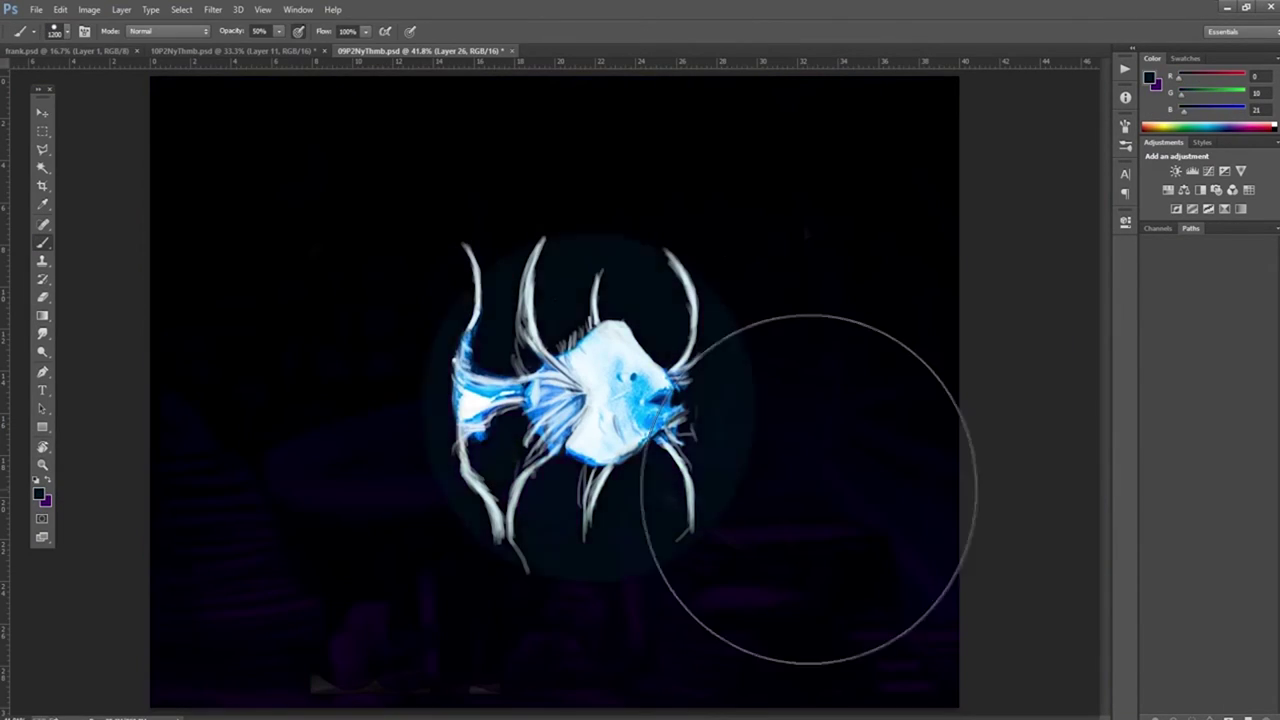
Step: Erase the darkness over the fish, select an ellipse around it, invert the selection and paint the surroundings
{"action": "key", "text": "e"}
{"action": "left_click", "coordinate": [586, 400]}
{"action": "key", "text": "m"}
{"action": "left_click_drag", "start_coordinate": [577, 398], "coordinate": [795, 580]}
{"action": "key", "text": "ctrl+shift+i"}
{"action": "key", "text": "b"}
{"action": "mouse_move", "coordinate": [765, 290]}
{"action": "left_mouse_down"}
{"action": "mouse_move", "coordinate": [780, 360]}
{"action": "mouse_move", "coordinate": [700, 255]}
{"action": "mouse_move", "coordinate": [420, 450]}
{"action": "left_mouse_up"}
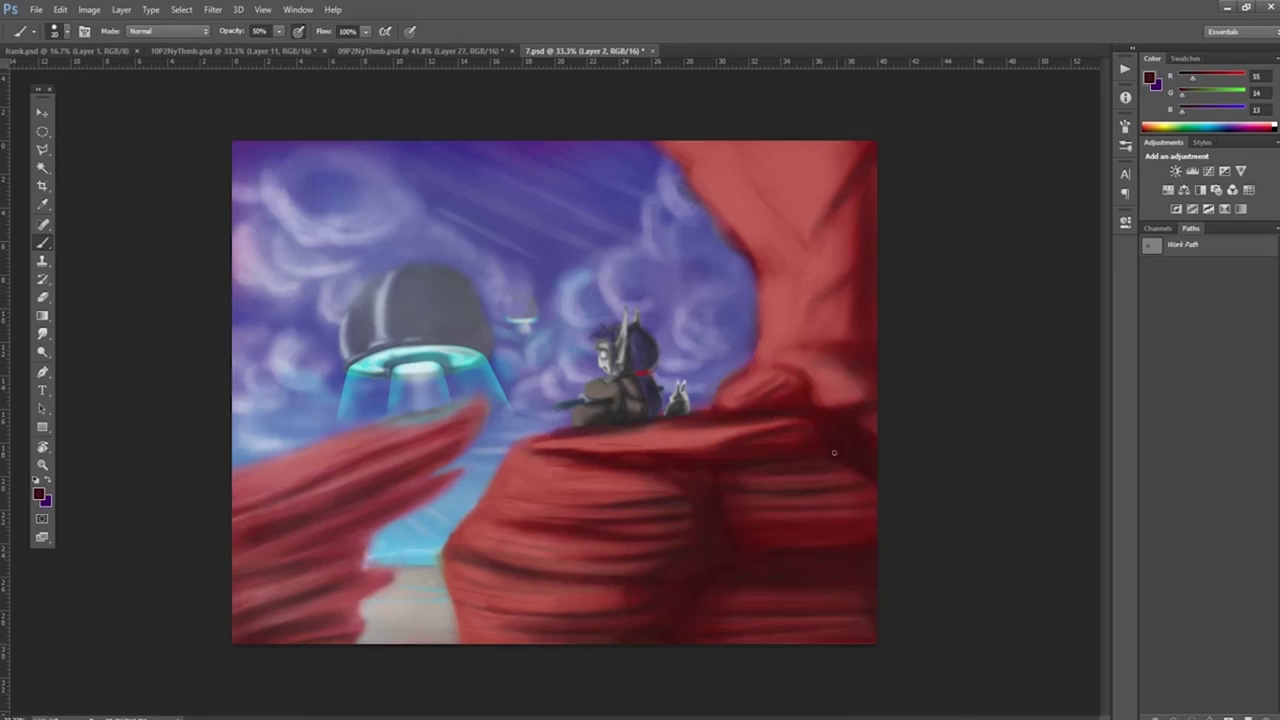
Step: In 7.psd, sample reds from the rock and paint layered dark crevices across the right-hand ledge at 50% opacity
{"action": "mouse_move", "coordinate": [648, 579]}
{"action": "left_mouse_down"}
{"action": "mouse_move", "coordinate": [660, 620]}
{"action": "mouse_move", "coordinate": [520, 505]}
{"action": "mouse_move", "coordinate": [650, 465]}
{"action": "mouse_move", "coordinate": [600, 430]}
{"action": "left_mouse_up"}
{"action": "mouse_move", "coordinate": [697, 526]}
{"action": "left_mouse_down"}
{"action": "mouse_move", "coordinate": [860, 510]}
{"action": "mouse_move", "coordinate": [740, 598]}
{"action": "mouse_move", "coordinate": [870, 636]}
{"action": "left_mouse_up"}
{"action": "left_click", "coordinate": [824, 404], "text": "alt"}
{"action": "left_click", "coordinate": [762, 404], "text": "alt"}
{"action": "left_click_drag", "start_coordinate": [470, 528], "coordinate": [560, 610]}
{"action": "mouse_move", "coordinate": [350, 640]}
{"action": "left_mouse_down"}
{"action": "mouse_move", "coordinate": [240, 600]}
{"action": "mouse_move", "coordinate": [400, 495]}
{"action": "left_mouse_up"}
Step: Paint dark red crevices along the left rock spur and rework the edge of the red arch
{"action": "left_click_drag", "start_coordinate": [455, 430], "coordinate": [277, 501]}
{"action": "left_click_drag", "start_coordinate": [390, 470], "coordinate": [236, 600]}
{"action": "left_click_drag", "start_coordinate": [870, 175], "coordinate": [700, 240]}
{"action": "mouse_move", "coordinate": [700, 180]}
{"action": "left_mouse_down"}
{"action": "mouse_move", "coordinate": [770, 330]}
{"action": "mouse_move", "coordinate": [870, 355]}
{"action": "mouse_move", "coordinate": [765, 275]}
{"action": "left_mouse_up"}
{"action": "left_click", "coordinate": [1014, 368]}
{"action": "key", "text": "b"}
{"action": "mouse_move", "coordinate": [404, 438]}
{"action": "left_mouse_down"}
{"action": "mouse_move", "coordinate": [337, 442]}
{"action": "mouse_move", "coordinate": [260, 550]}
{"action": "left_mouse_up"}
{"action": "left_click", "coordinate": [260, 550], "text": "alt"}
{"action": "left_click_drag", "start_coordinate": [460, 445], "coordinate": [386, 524]}
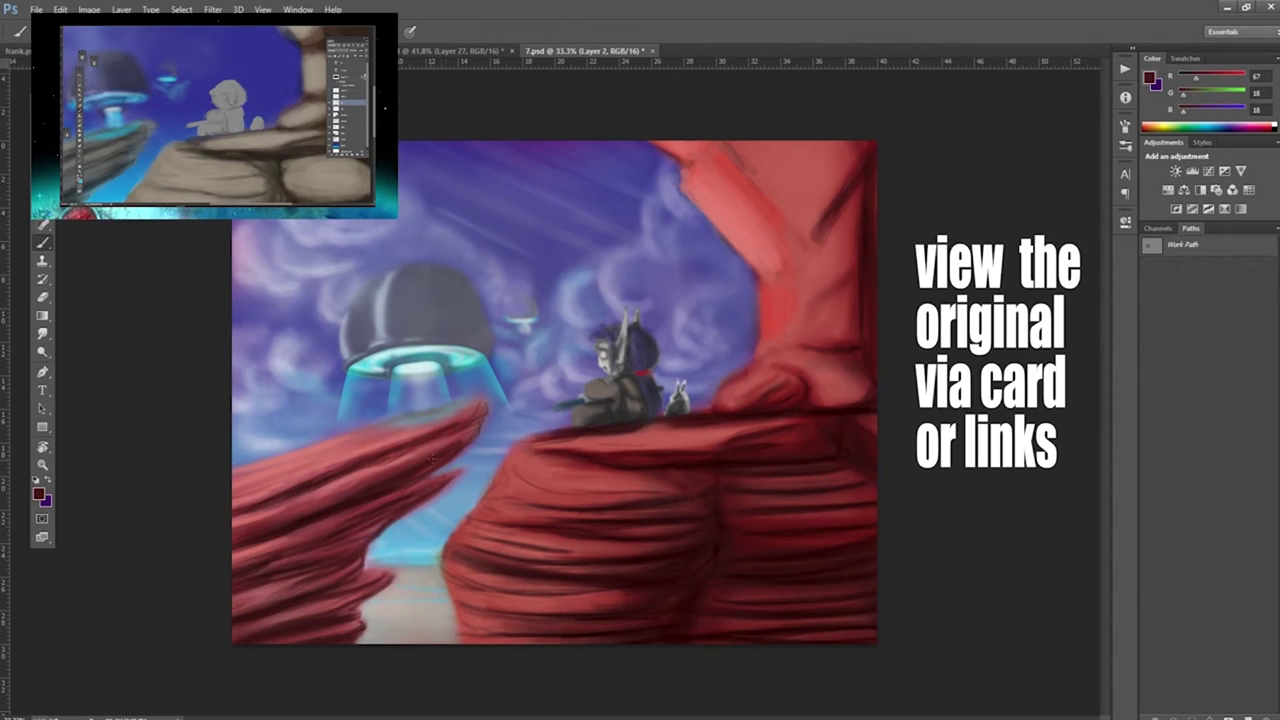
Step: Smooth the arch's face with sampled light red and draw a dark crack down its upper part
{"action": "left_click_drag", "start_coordinate": [773, 212], "coordinate": [826, 266]}
{"action": "mouse_move", "coordinate": [760, 170]}
{"action": "left_mouse_down"}
{"action": "mouse_move", "coordinate": [720, 260]}
{"action": "mouse_move", "coordinate": [700, 255]}
{"action": "left_mouse_up"}
{"action": "mouse_move", "coordinate": [770, 195]}
{"action": "left_mouse_down"}
{"action": "mouse_move", "coordinate": [798, 322]}
{"action": "mouse_move", "coordinate": [850, 372]}
{"action": "left_mouse_up"}
{"action": "left_click", "coordinate": [757, 369], "text": "alt"}
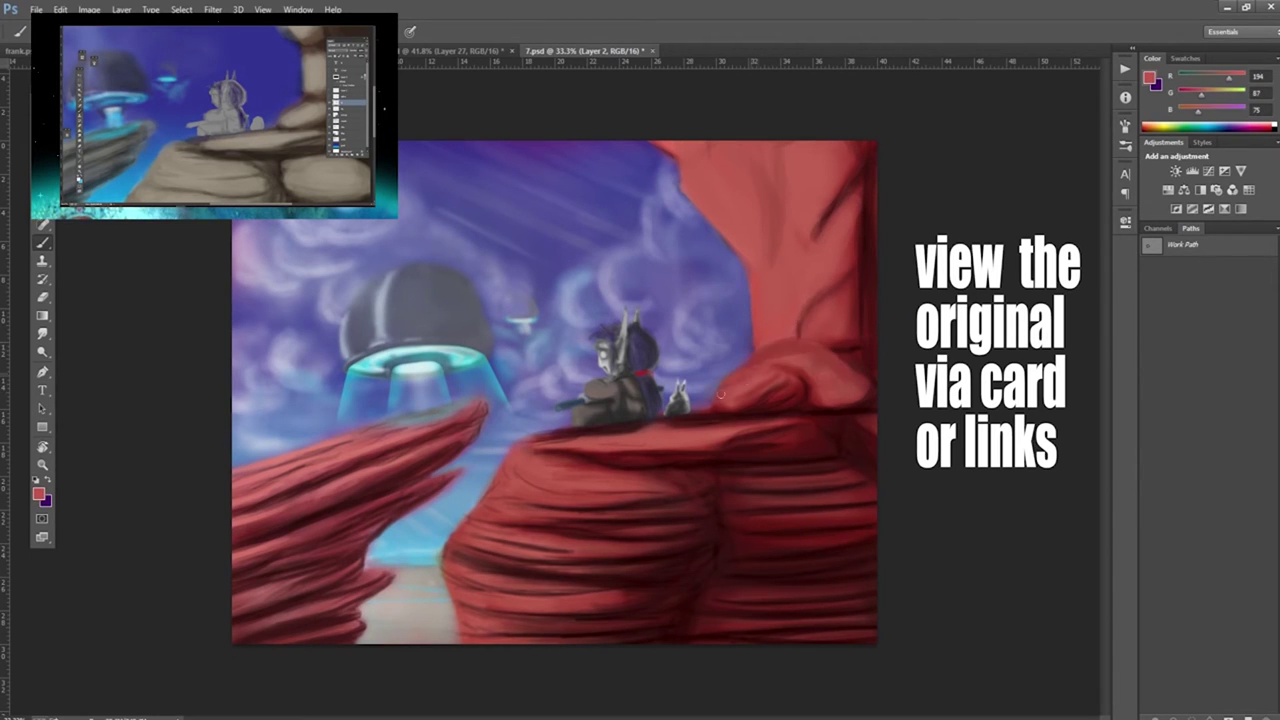
{"action": "left_click_drag", "start_coordinate": [700, 145], "coordinate": [780, 160]}
{"action": "mouse_move", "coordinate": [770, 160]}
{"action": "left_mouse_down"}
{"action": "mouse_move", "coordinate": [765, 270]}
{"action": "mouse_move", "coordinate": [780, 255]}
{"action": "mouse_move", "coordinate": [820, 335]}
{"action": "left_mouse_up"}
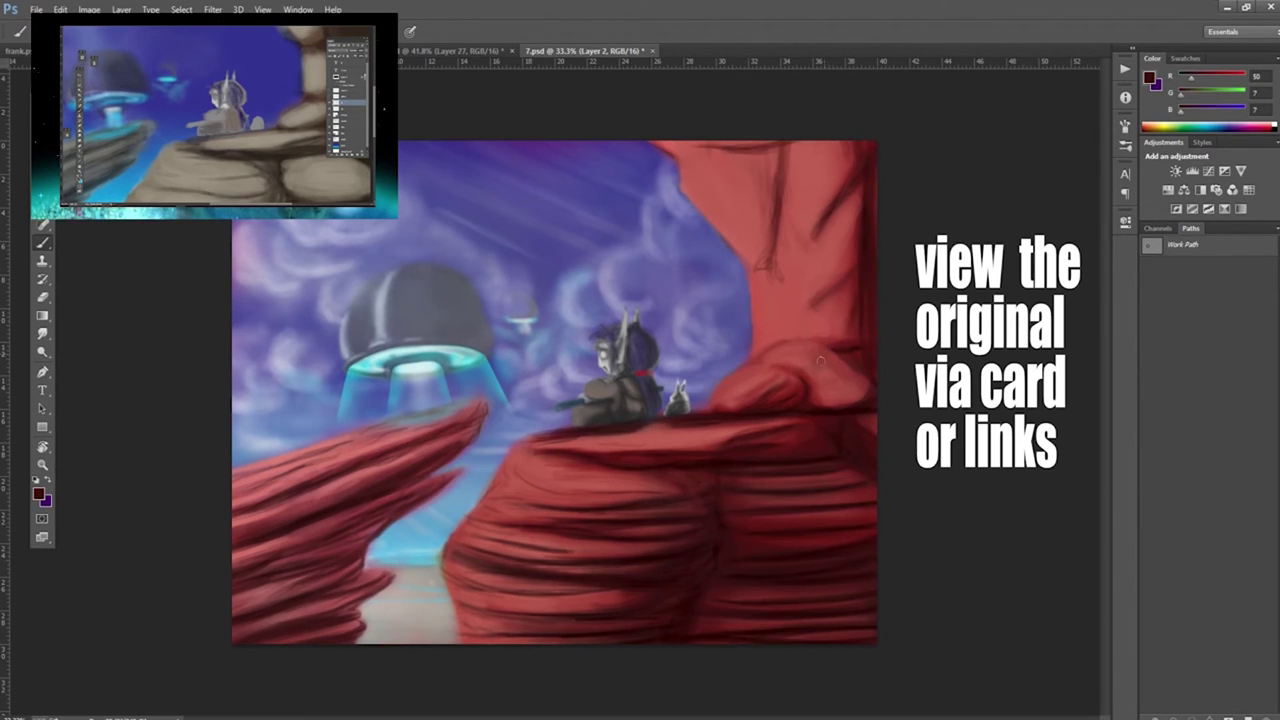
Step: Deepen the crevices and shadows on the right-hand ledge and around the boulder with very dark red
{"action": "mouse_move", "coordinate": [636, 502]}
{"action": "left_mouse_down"}
{"action": "mouse_move", "coordinate": [723, 503]}
{"action": "mouse_move", "coordinate": [714, 589]}
{"action": "mouse_move", "coordinate": [590, 494]}
{"action": "mouse_move", "coordinate": [520, 530]}
{"action": "left_mouse_up"}
{"action": "left_click_drag", "start_coordinate": [470, 612], "coordinate": [590, 640]}
{"action": "mouse_move", "coordinate": [870, 345]}
{"action": "left_mouse_down"}
{"action": "mouse_move", "coordinate": [870, 145]}
{"action": "mouse_move", "coordinate": [730, 400]}
{"action": "left_mouse_up"}
{"action": "left_click_drag", "start_coordinate": [520, 440], "coordinate": [775, 432]}
{"action": "left_click_drag", "start_coordinate": [535, 460], "coordinate": [595, 455]}
Step: Paint dark red streaks down the arch's inner side and strengthen the upper lines of the left rock spur
{"action": "left_click_drag", "start_coordinate": [765, 150], "coordinate": [785, 270]}
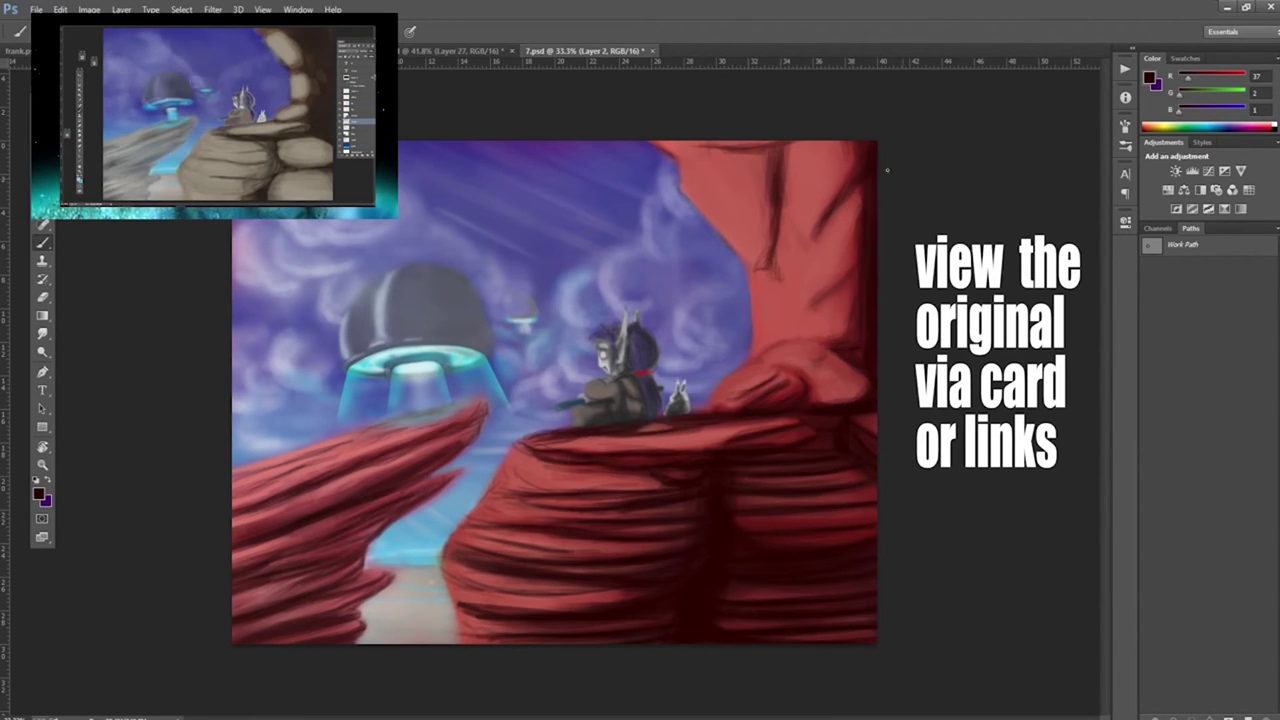
{"action": "left_click_drag", "start_coordinate": [736, 157], "coordinate": [770, 320]}
{"action": "left_click_drag", "start_coordinate": [700, 145], "coordinate": [772, 300]}
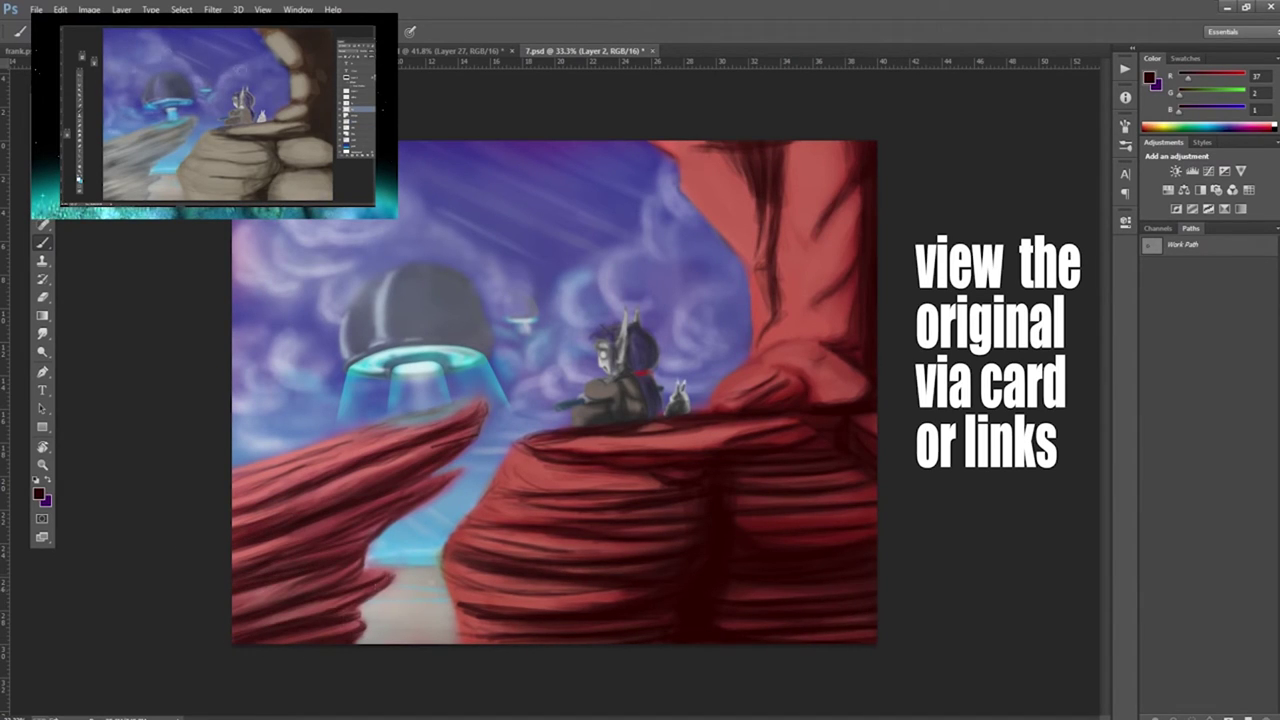
{"action": "left_click_drag", "start_coordinate": [272, 470], "coordinate": [455, 420]}
{"action": "left_click_drag", "start_coordinate": [740, 150], "coordinate": [765, 345]}
{"action": "left_click_drag", "start_coordinate": [660, 145], "coordinate": [770, 240]}
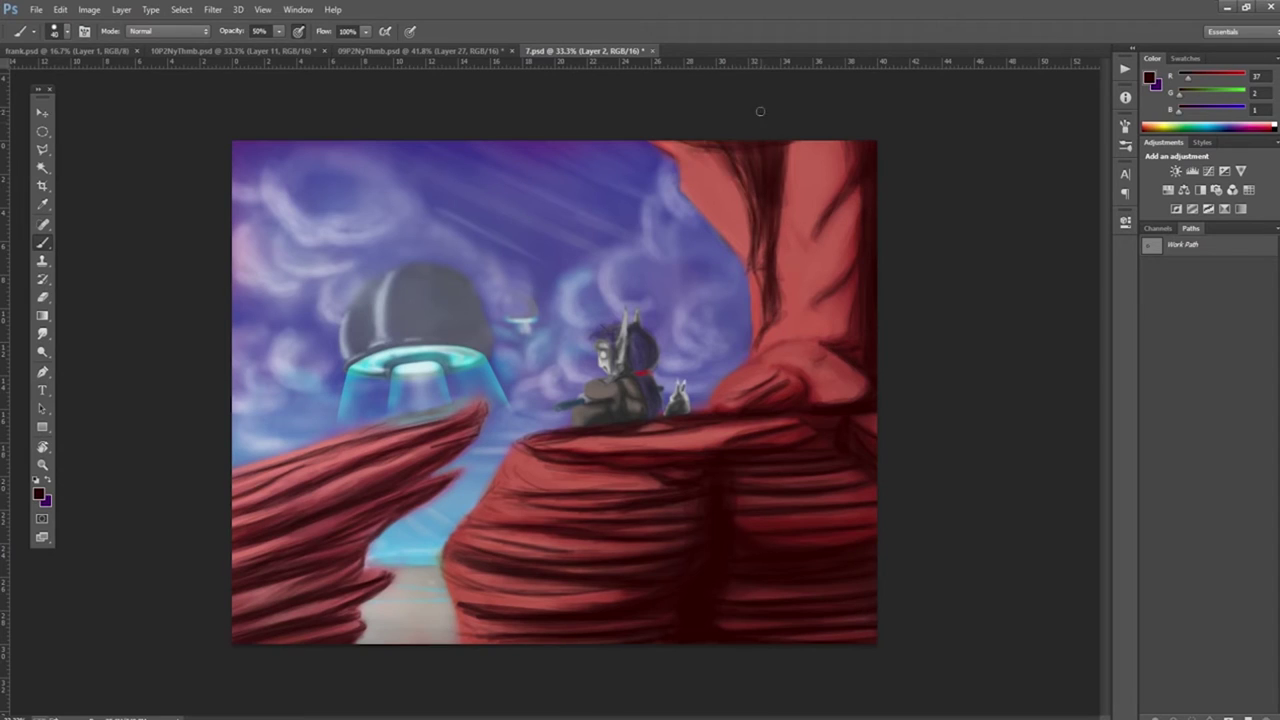
Step: Darken the lower right-hand ledge's crevices, the left spur's lines and the shadow on the arch's column
{"action": "mouse_move", "coordinate": [870, 530]}
{"action": "left_mouse_down"}
{"action": "mouse_move", "coordinate": [450, 590]}
{"action": "mouse_move", "coordinate": [625, 585]}
{"action": "left_mouse_up"}
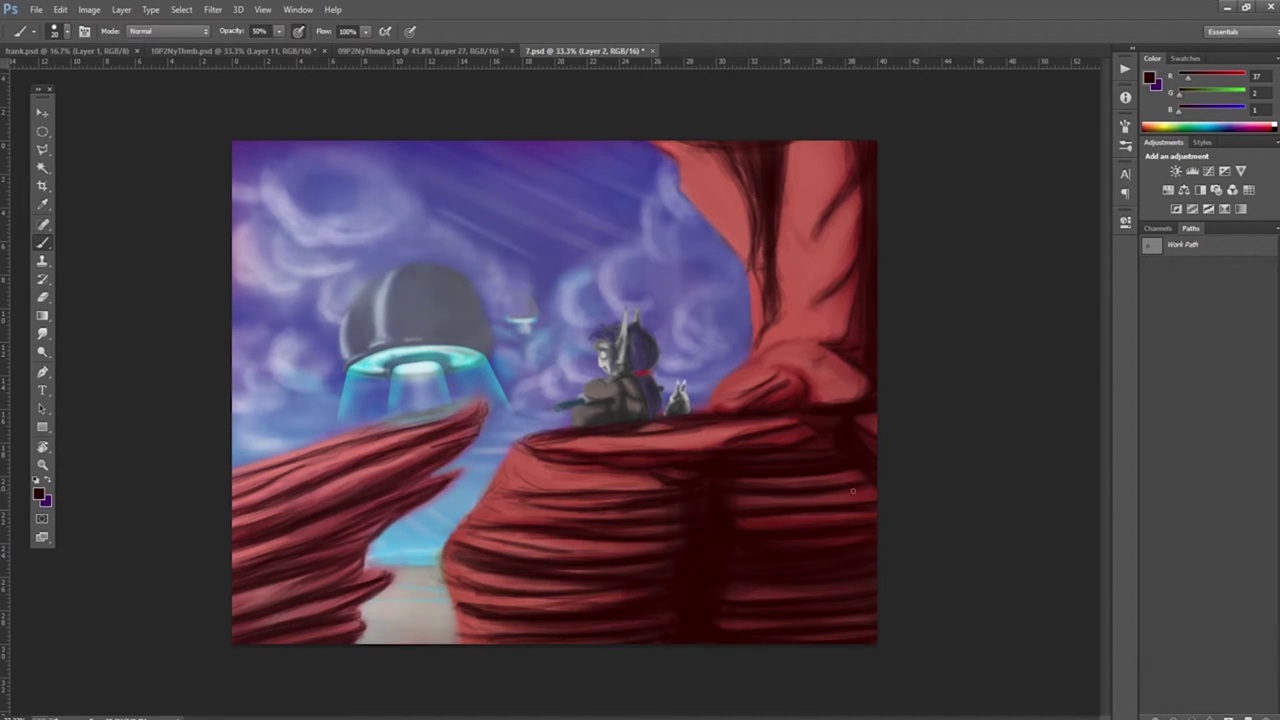
{"action": "mouse_move", "coordinate": [640, 495]}
{"action": "left_mouse_down"}
{"action": "mouse_move", "coordinate": [455, 595]}
{"action": "mouse_move", "coordinate": [622, 588]}
{"action": "left_mouse_up"}
{"action": "left_click_drag", "start_coordinate": [362, 440], "coordinate": [440, 458]}
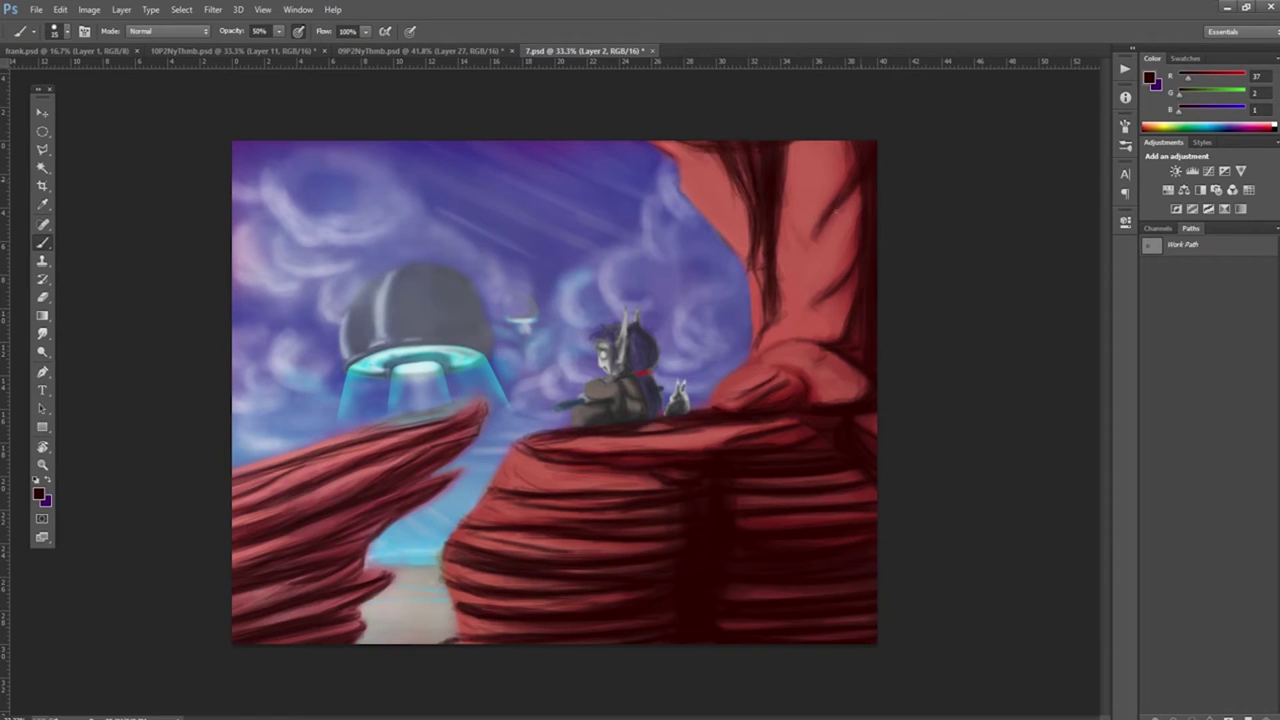
{"action": "left_click_drag", "start_coordinate": [836, 212], "coordinate": [839, 366]}
Step: Sample light blue and greys from the scene and clean up the spaceship dome's edge and highlight
{"action": "left_click", "coordinate": [405, 550], "text": "alt"}
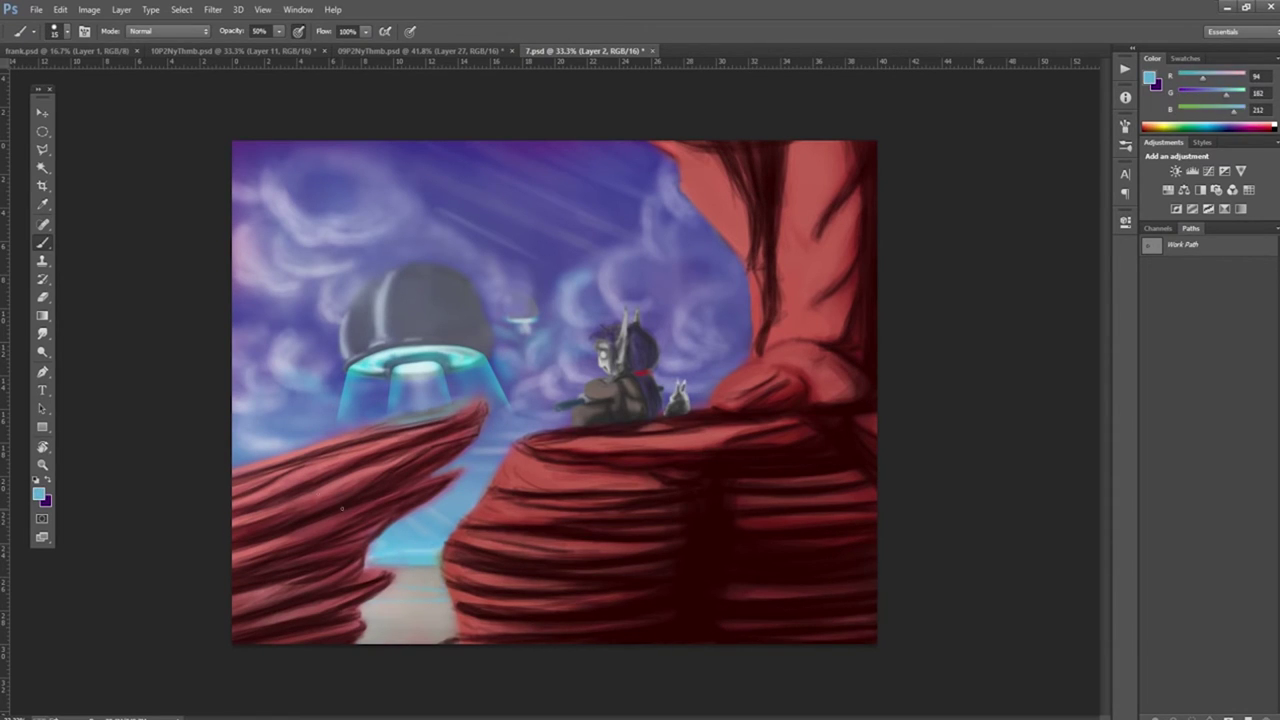
{"action": "left_click", "coordinate": [491, 340], "text": "alt"}
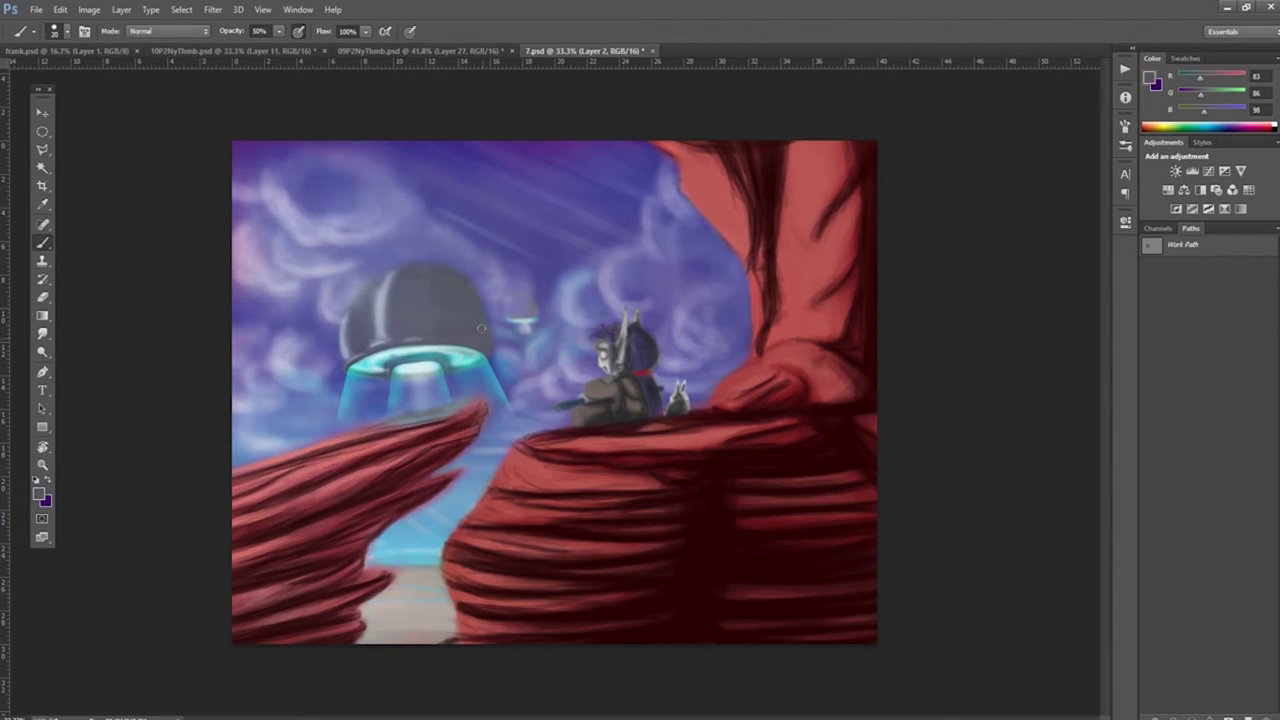
{"action": "left_click", "coordinate": [350, 316], "text": "alt"}
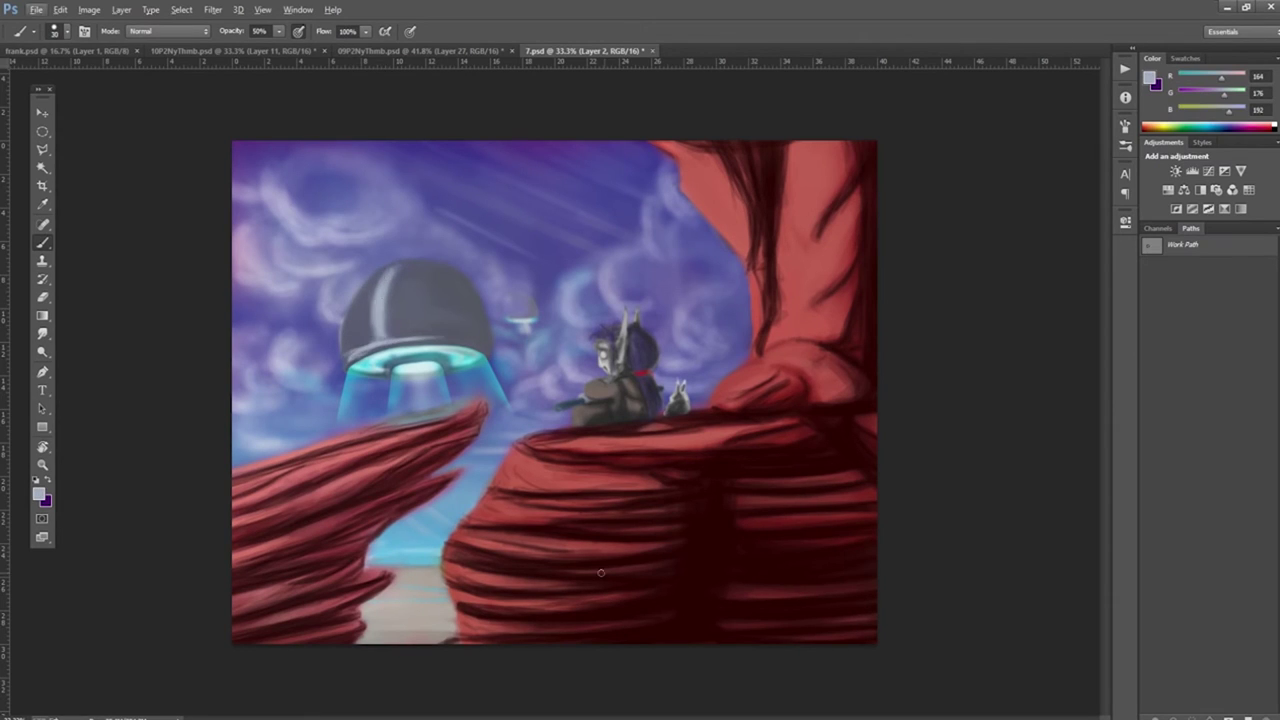
Step: Zoom in on the seated figure and refine the face, ear and ponytail with sampled dark tones
{"action": "scroll", "coordinate": [655, 362], "scroll_direction": "up", "scroll_amount": 3}
{"action": "left_click_drag", "start_coordinate": [502, 481], "coordinate": [550, 430]}
{"action": "left_click_drag", "start_coordinate": [655, 430], "coordinate": [665, 505]}
{"action": "mouse_move", "coordinate": [488, 271]}
{"action": "left_mouse_down"}
{"action": "mouse_move", "coordinate": [468, 312]}
{"action": "mouse_move", "coordinate": [502, 312]}
{"action": "mouse_move", "coordinate": [490, 308]}
{"action": "left_mouse_up"}
{"action": "left_click", "coordinate": [495, 338], "text": "alt"}
{"action": "left_click_drag", "start_coordinate": [565, 200], "coordinate": [562, 340]}
{"action": "left_click", "coordinate": [489, 312], "text": "alt"}
{"action": "left_click", "coordinate": [536, 240], "text": "alt"}
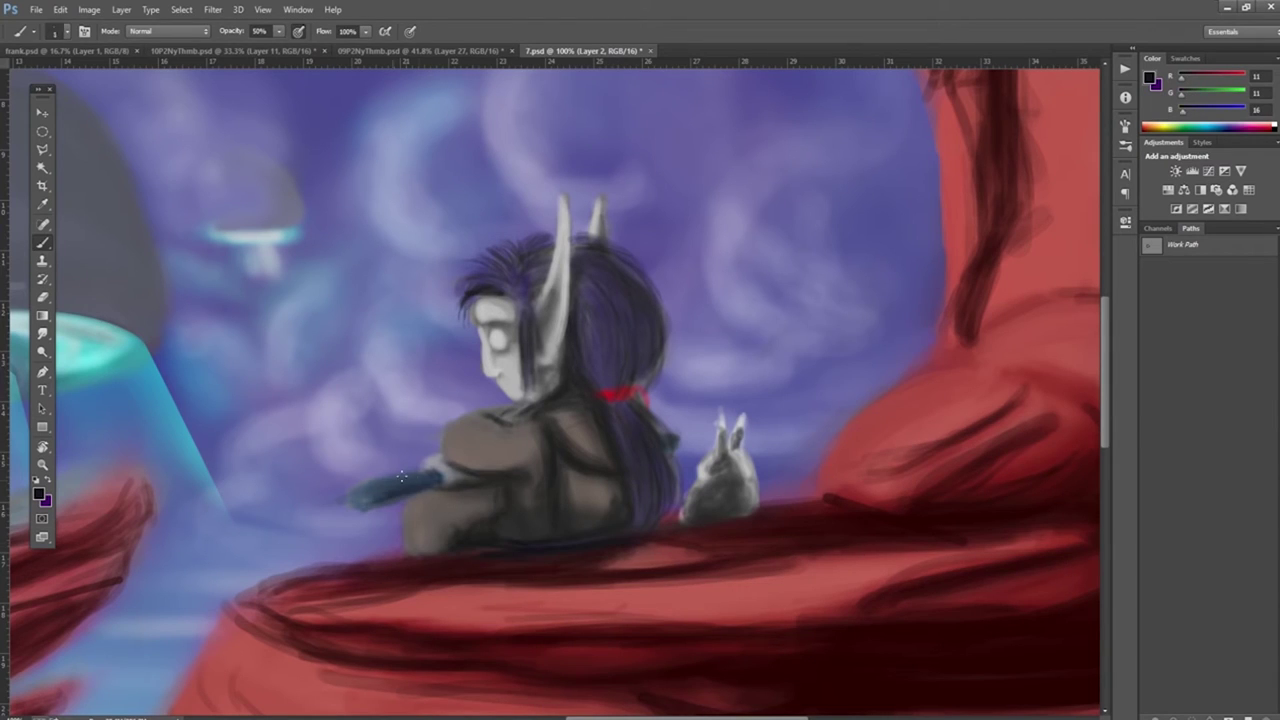
Step: Sample dark red for the left spur's edge, then sample near-black and define the figure's ear and coat folds
{"action": "left_click", "coordinate": [116, 558], "text": "alt"}
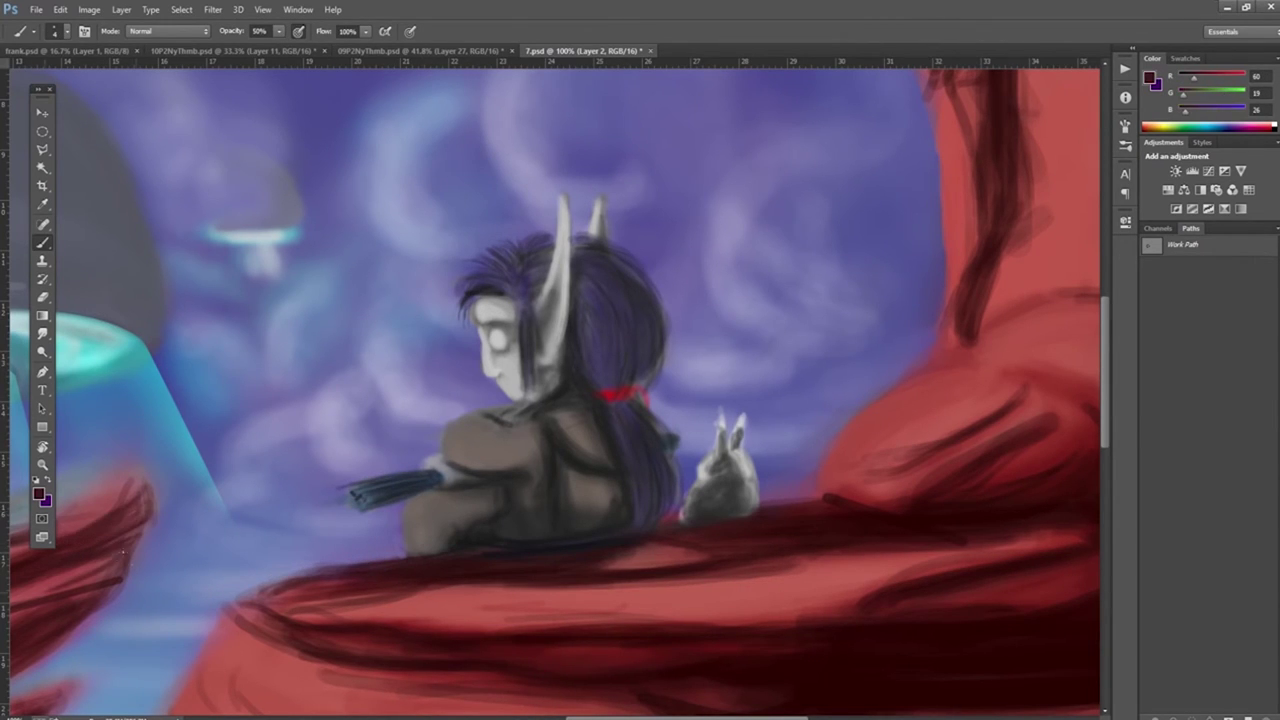
{"action": "left_click", "coordinate": [540, 330], "text": "alt"}
{"action": "left_click_drag", "start_coordinate": [548, 284], "coordinate": [548, 340]}
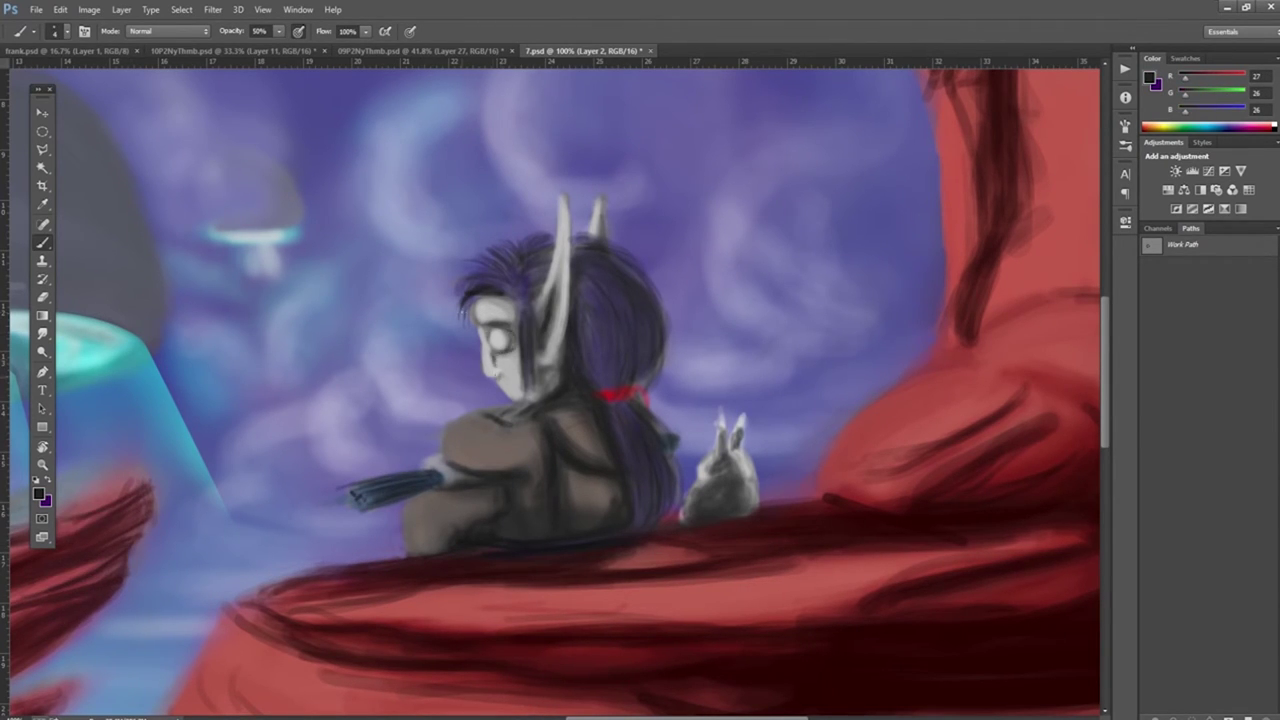
{"action": "left_click_drag", "start_coordinate": [544, 420], "coordinate": [600, 462]}
Step: Save the painting as 08p2NyThumb.psd, then sample dark red and paint shadow lines into the figure's coat folds
{"action": "key", "text": "z"}
{"action": "key", "text": "ctrl+0"}
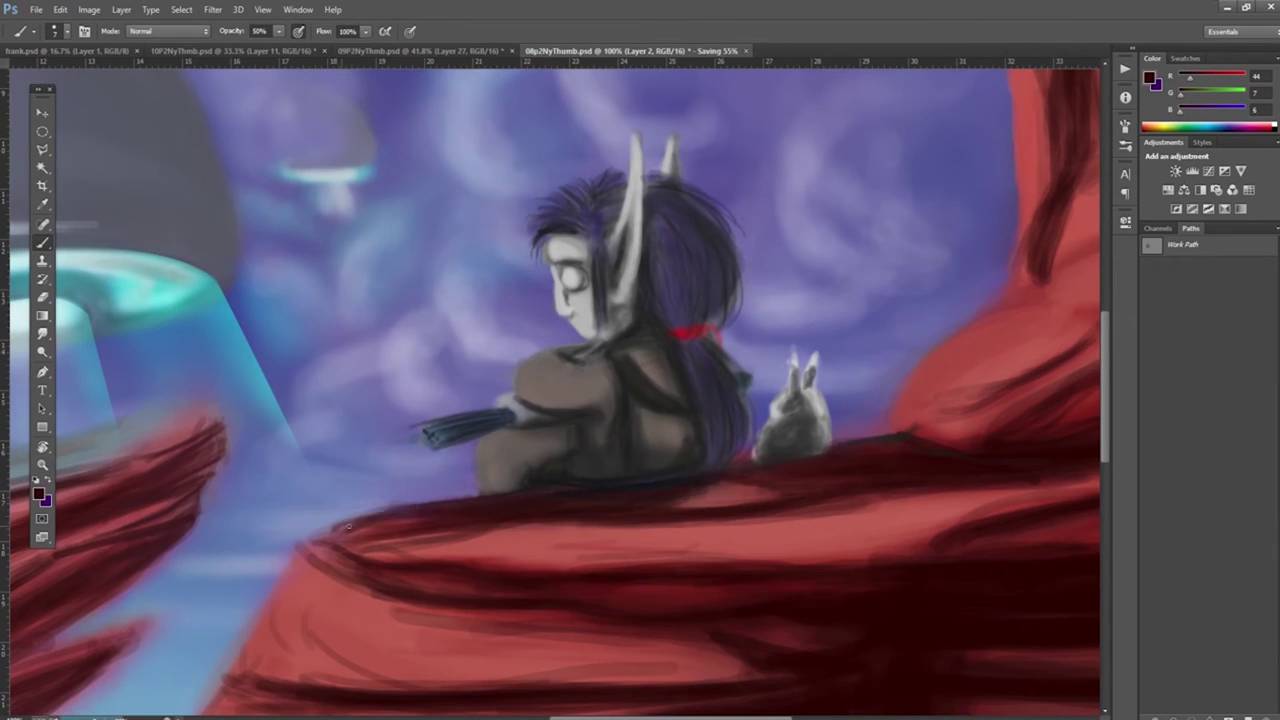
{"action": "left_click", "coordinate": [600, 498], "text": "alt"}
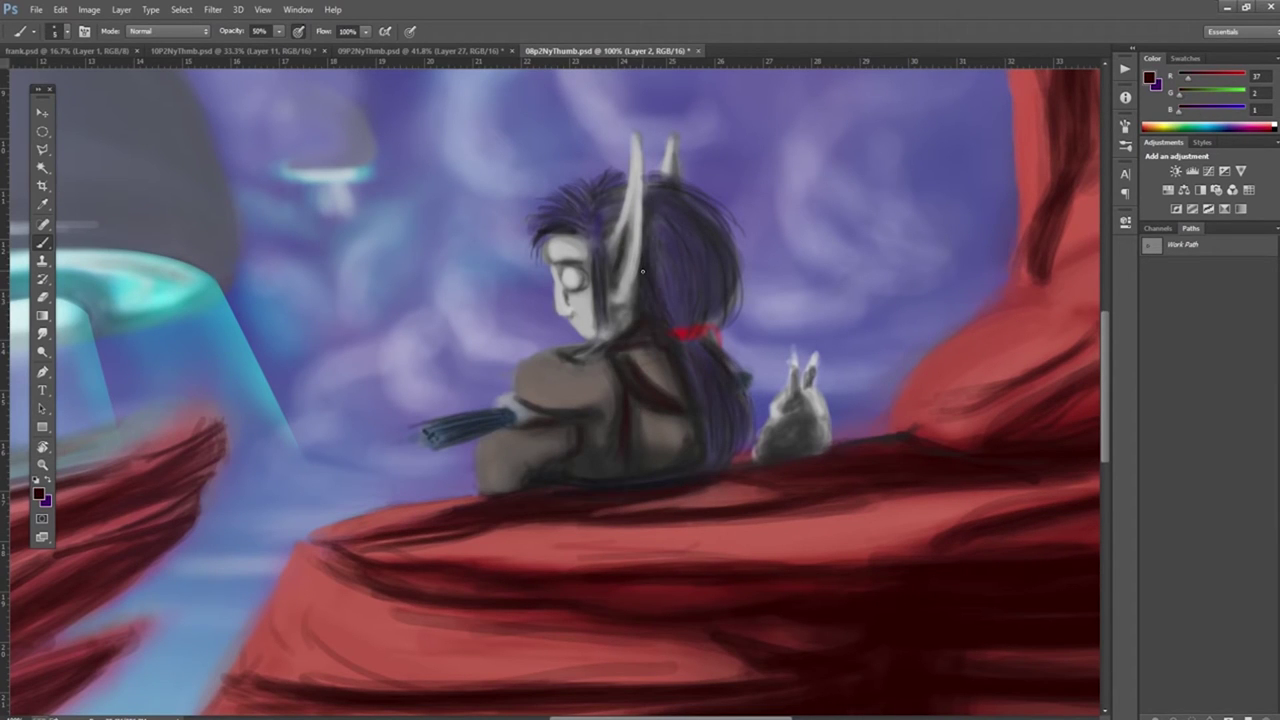
{"action": "left_click_drag", "start_coordinate": [577, 438], "coordinate": [530, 470]}
{"action": "key", "text": "ctrl+alt+shift+r"}
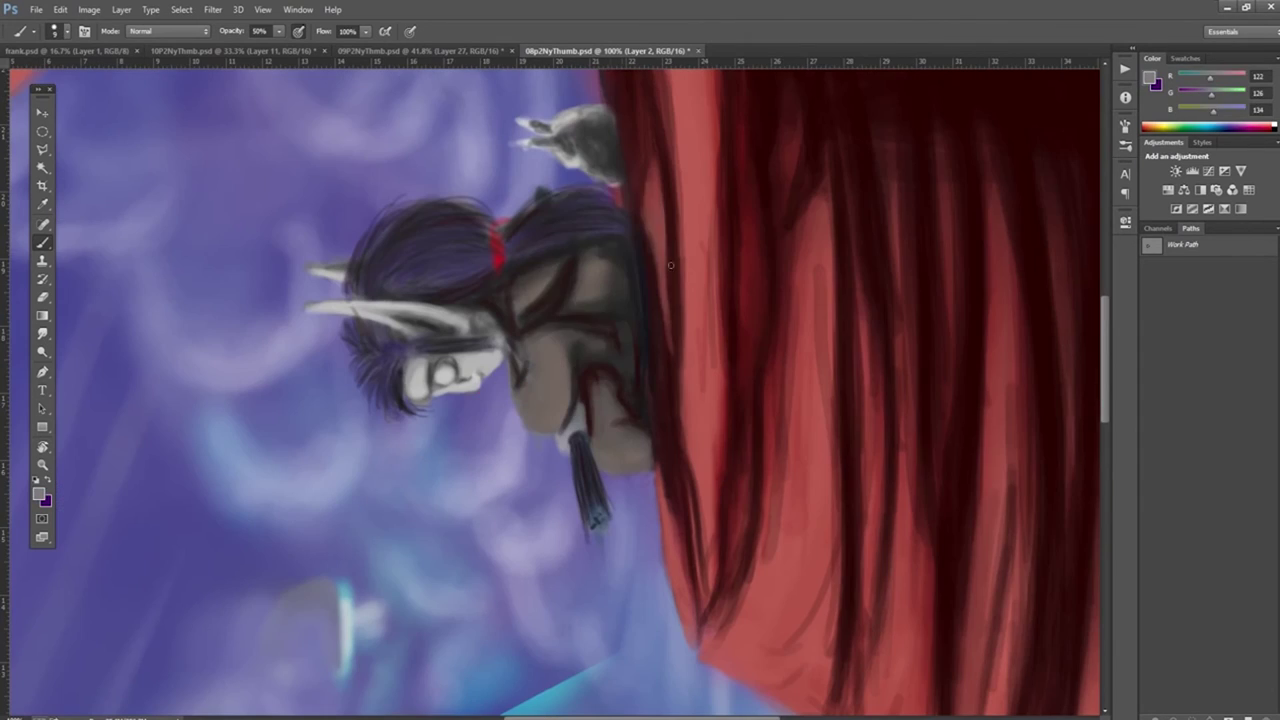
Step: Paint grey into the seated figure's coat, then sample white and highlight the long ears and face
{"action": "left_click_drag", "start_coordinate": [600, 390], "coordinate": [565, 258]}
{"action": "left_click", "coordinate": [341, 307], "text": "alt"}
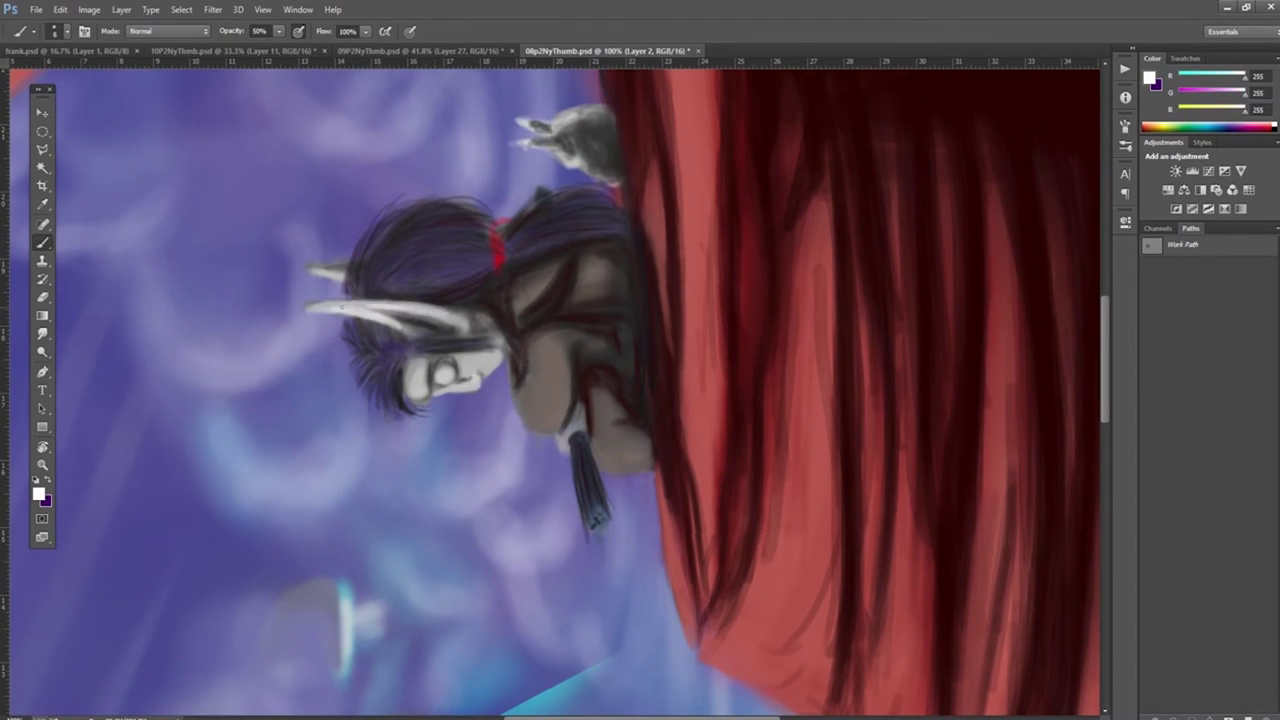
{"action": "mouse_move", "coordinate": [330, 300]}
{"action": "left_mouse_down"}
{"action": "mouse_move", "coordinate": [455, 325]}
{"action": "mouse_move", "coordinate": [400, 390]}
{"action": "mouse_move", "coordinate": [470, 330]}
{"action": "left_mouse_up"}
{"action": "left_click_drag", "start_coordinate": [375, 312], "coordinate": [478, 338]}
{"action": "left_click_drag", "start_coordinate": [420, 398], "coordinate": [340, 428]}
Step: Sample a tone from the figure's face and refine the cheek, hair edge and ear with it
{"action": "left_click", "coordinate": [483, 368], "text": "alt"}
{"action": "left_click_drag", "start_coordinate": [466, 380], "coordinate": [434, 396]}
{"action": "left_click_drag", "start_coordinate": [390, 352], "coordinate": [396, 392]}
{"action": "left_click_drag", "start_coordinate": [428, 404], "coordinate": [344, 426]}
{"action": "left_click_drag", "start_coordinate": [460, 308], "coordinate": [324, 340]}
{"action": "left_click_drag", "start_coordinate": [398, 356], "coordinate": [486, 326]}
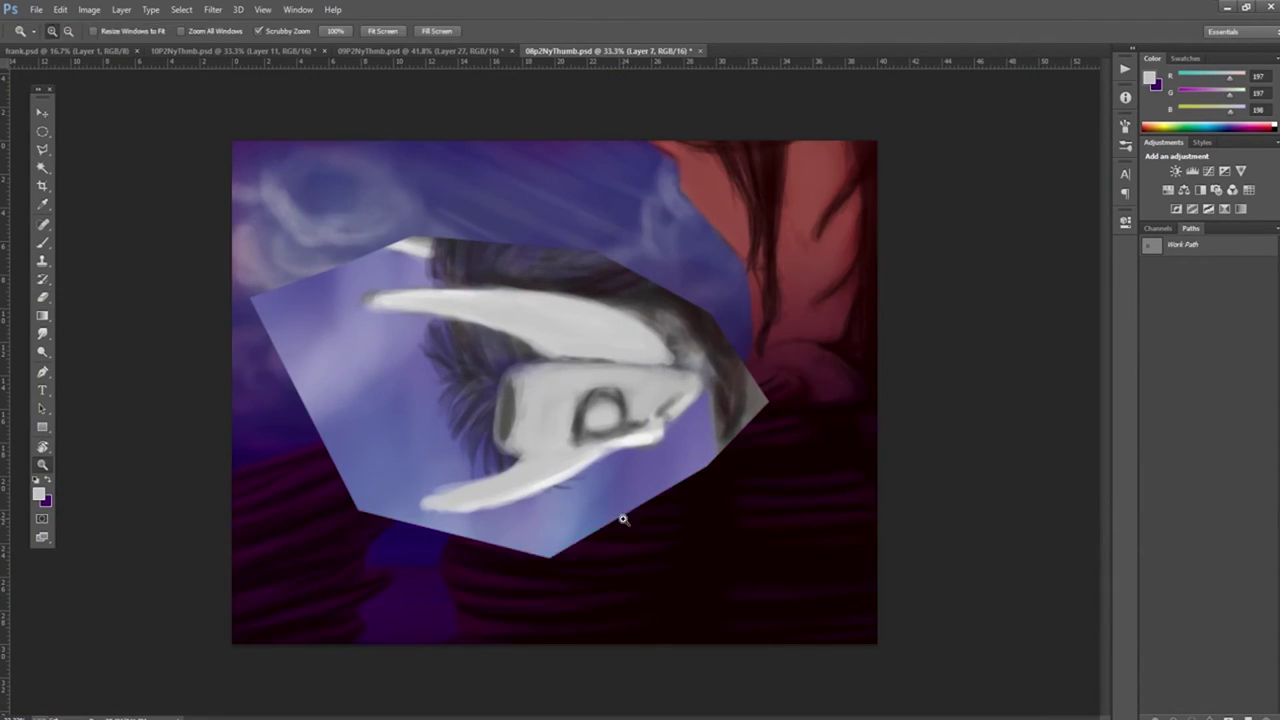
Step: Clear the sky and hair surrounding the enlarged head cut-out, keeping only the pale horned shape
{"action": "mouse_move", "coordinate": [617, 517]}
{"action": "left_mouse_down"}
{"action": "mouse_move", "coordinate": [654, 451]}
{"action": "mouse_move", "coordinate": [328, 319]}
{"action": "mouse_move", "coordinate": [408, 486]}
{"action": "left_mouse_up"}
{"action": "left_click_drag", "start_coordinate": [320, 300], "coordinate": [540, 262]}
{"action": "left_click_drag", "start_coordinate": [470, 300], "coordinate": [409, 506]}
Step: Paint near-white edges along the horned shape's upper fin and nose, and touch up its round window
{"action": "key", "text": "b"}
{"action": "left_click_drag", "start_coordinate": [390, 296], "coordinate": [560, 292]}
{"action": "left_click_drag", "start_coordinate": [440, 300], "coordinate": [666, 350]}
{"action": "left_click_drag", "start_coordinate": [700, 382], "coordinate": [600, 450]}
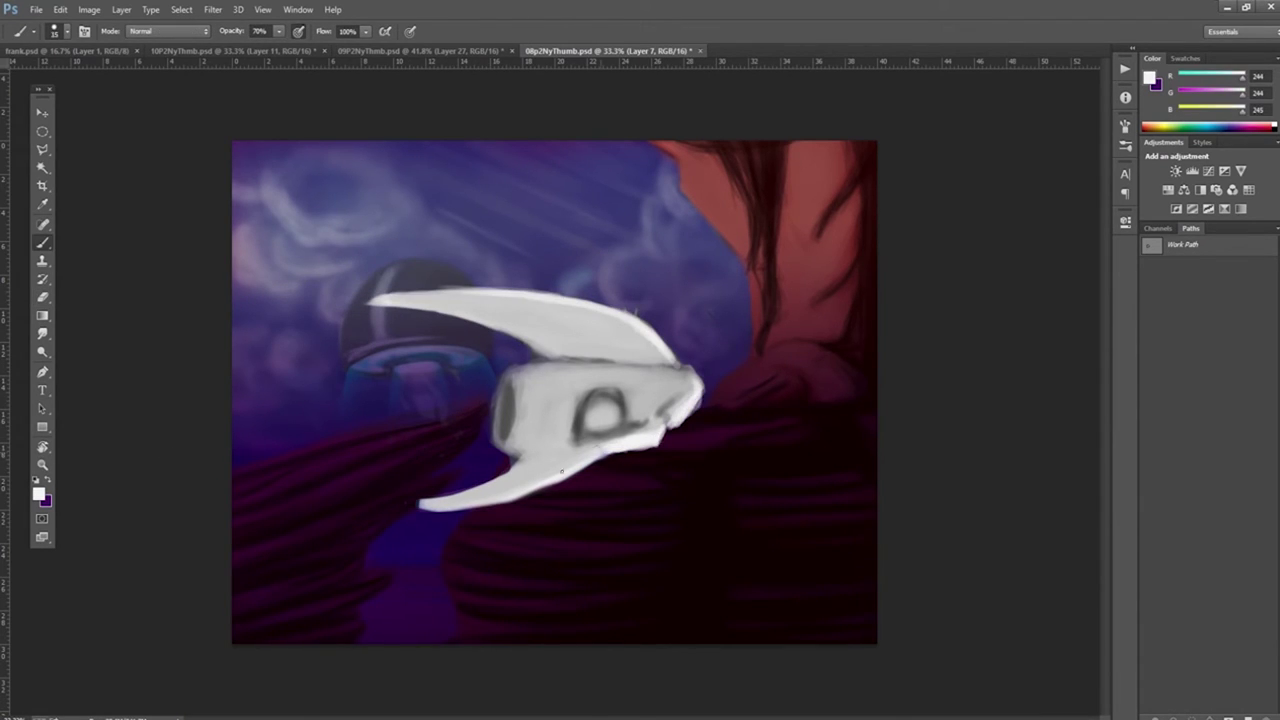
{"action": "left_click_drag", "start_coordinate": [420, 510], "coordinate": [600, 452]}
{"action": "left_click_drag", "start_coordinate": [590, 405], "coordinate": [608, 423]}
Step: Define the ship's rear opening, upper hull seam and lower edge with brush strokes
{"action": "mouse_move", "coordinate": [545, 378]}
{"action": "left_mouse_down"}
{"action": "mouse_move", "coordinate": [686, 382]}
{"action": "mouse_move", "coordinate": [512, 440]}
{"action": "left_mouse_up"}
{"action": "mouse_move", "coordinate": [505, 380]}
{"action": "left_mouse_down"}
{"action": "mouse_move", "coordinate": [512, 450]}
{"action": "mouse_move", "coordinate": [535, 452]}
{"action": "left_mouse_up"}
{"action": "left_click_drag", "start_coordinate": [565, 376], "coordinate": [690, 378]}
{"action": "left_click_drag", "start_coordinate": [560, 450], "coordinate": [642, 414]}
Step: Fill the background with a vertical gradient and erase across the middle of the ship's hull
{"action": "left_click_drag", "start_coordinate": [555, 620], "coordinate": [555, 200]}
{"action": "key", "text": "e"}
{"action": "mouse_move", "coordinate": [535, 400]}
{"action": "left_mouse_down"}
{"action": "mouse_move", "coordinate": [710, 378]}
{"action": "mouse_move", "coordinate": [684, 392]}
{"action": "left_mouse_up"}
Step: Sample a colour from the ship's rear and paint the fins and the small glowing window
{"action": "key", "text": "b"}
{"action": "left_click", "coordinate": [684, 392], "text": "alt"}
{"action": "left_click_drag", "start_coordinate": [602, 312], "coordinate": [710, 340]}
{"action": "left_click_drag", "start_coordinate": [642, 448], "coordinate": [688, 434]}
{"action": "left_click_drag", "start_coordinate": [600, 314], "coordinate": [706, 334]}
{"action": "mouse_move", "coordinate": [740, 390]}
{"action": "left_mouse_down"}
{"action": "mouse_move", "coordinate": [762, 388]}
{"action": "mouse_move", "coordinate": [752, 396]}
{"action": "left_mouse_up"}
Step: Redraw the background as a vertical black-to-purple gradient, then sample from the hull and paint its surface
{"action": "key", "text": "g"}
{"action": "left_click_drag", "start_coordinate": [555, 200], "coordinate": [555, 620]}
{"action": "key", "text": "b"}
{"action": "left_click", "coordinate": [758, 345], "text": "alt"}
{"action": "mouse_move", "coordinate": [714, 368]}
{"action": "left_mouse_down"}
{"action": "mouse_move", "coordinate": [806, 386]}
{"action": "mouse_move", "coordinate": [800, 400]}
{"action": "left_mouse_up"}
{"action": "right_click", "coordinate": [700, 336]}
Step: Shade the ship's fins, then sample near-black and define the edge of the engine opening
{"action": "mouse_move", "coordinate": [706, 366]}
{"action": "left_mouse_down"}
{"action": "mouse_move", "coordinate": [804, 373]}
{"action": "mouse_move", "coordinate": [646, 448]}
{"action": "left_mouse_up"}
{"action": "left_click_drag", "start_coordinate": [690, 312], "coordinate": [790, 350]}
{"action": "left_click_drag", "start_coordinate": [624, 308], "coordinate": [796, 352]}
{"action": "left_click", "coordinate": [694, 386], "text": "alt"}
{"action": "left_click_drag", "start_coordinate": [708, 364], "coordinate": [708, 418]}
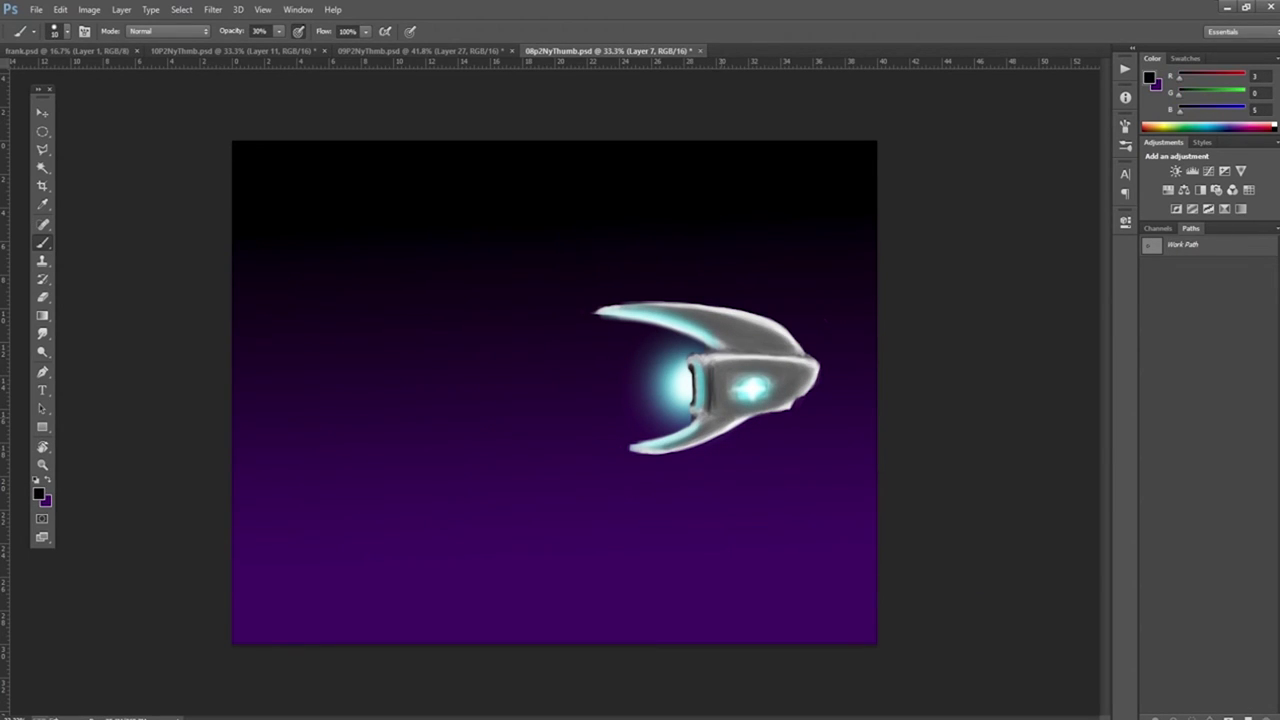
Step: Warp the copied spaceship into a large form with long, curved fins
{"action": "left_click", "coordinate": [60, 9]}
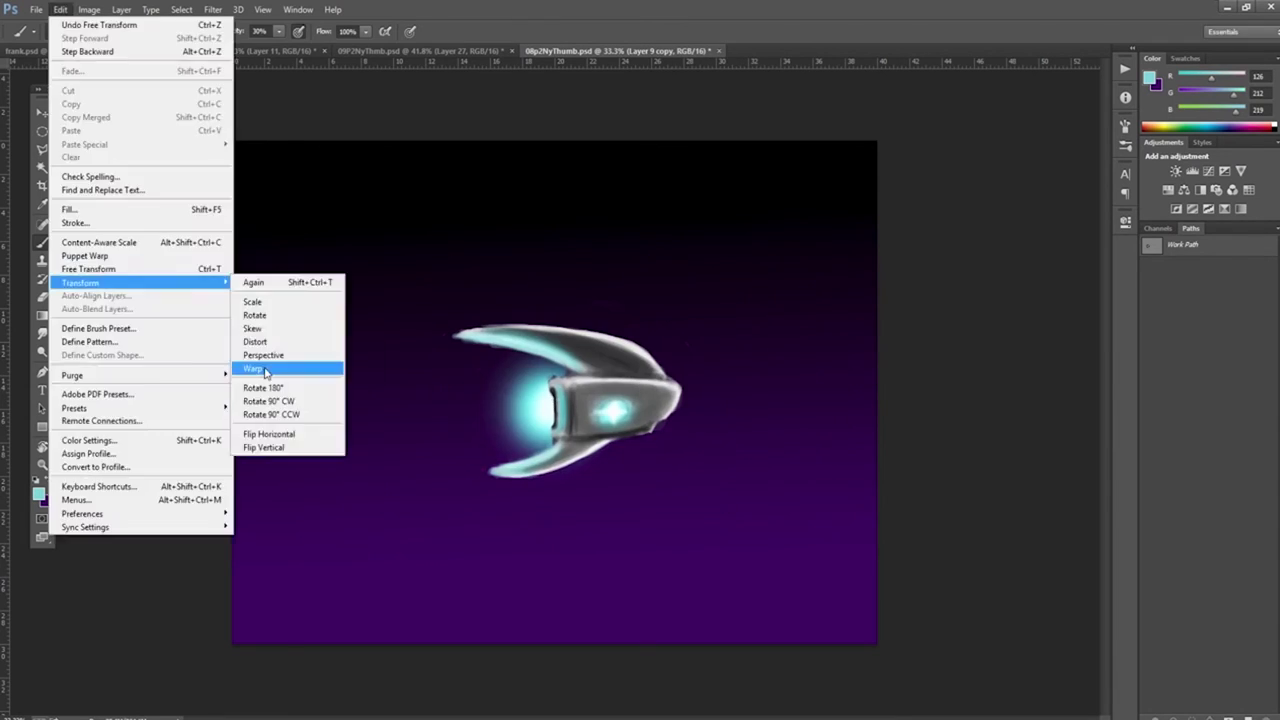
{"action": "left_click", "coordinate": [285, 366]}
{"action": "mouse_move", "coordinate": [565, 278]}
{"action": "left_mouse_down"}
{"action": "mouse_move", "coordinate": [757, 200]}
{"action": "mouse_move", "coordinate": [640, 160]}
{"action": "left_mouse_up"}
{"action": "key", "text": "Return"}
Step: Paint curved strokes of light around the front of the ship
{"action": "key", "text": "b"}
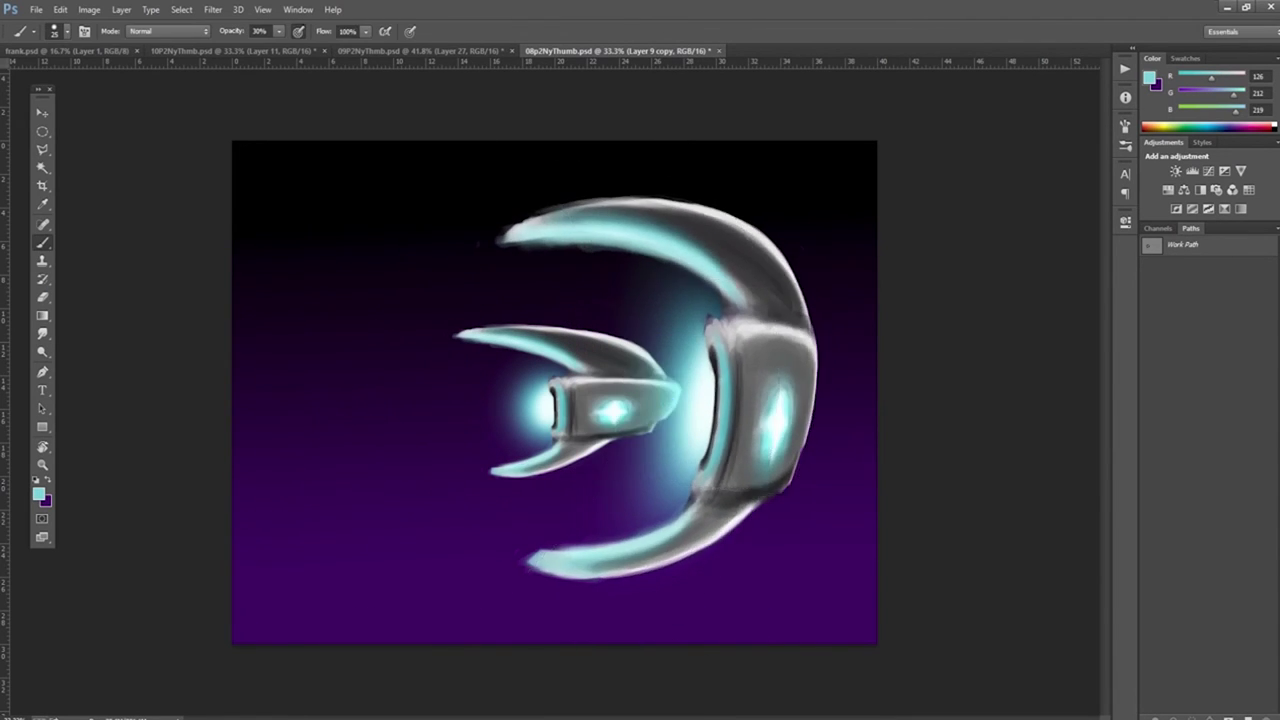
{"action": "mouse_move", "coordinate": [640, 431]}
{"action": "left_mouse_down"}
{"action": "mouse_move", "coordinate": [734, 214]}
{"action": "mouse_move", "coordinate": [857, 380]}
{"action": "mouse_move", "coordinate": [765, 276]}
{"action": "mouse_move", "coordinate": [775, 525]}
{"action": "left_mouse_up"}
{"action": "left_click_drag", "start_coordinate": [745, 262], "coordinate": [765, 535]}
{"action": "left_click_drag", "start_coordinate": [650, 428], "coordinate": [762, 410]}
{"action": "mouse_move", "coordinate": [455, 256]}
{"action": "left_mouse_down"}
{"action": "mouse_move", "coordinate": [400, 340]}
{"action": "mouse_move", "coordinate": [455, 256]}
{"action": "left_mouse_up"}
Step: Paint a glowing arc behind the ship and thin it out with the eraser
{"action": "left_click_drag", "start_coordinate": [402, 462], "coordinate": [462, 545]}
{"action": "left_click_drag", "start_coordinate": [342, 274], "coordinate": [300, 500]}
{"action": "mouse_move", "coordinate": [350, 252]}
{"action": "left_mouse_down"}
{"action": "mouse_move", "coordinate": [352, 545]}
{"action": "mouse_move", "coordinate": [300, 409]}
{"action": "left_mouse_up"}
{"action": "key", "text": "e"}
{"action": "left_click_drag", "start_coordinate": [350, 540], "coordinate": [321, 394]}
Step: Warp the copied light arc into trails behind the ship, apply the warp and reposition it
{"action": "key", "text": "ctrl+t"}
{"action": "left_click", "coordinate": [60, 9]}
{"action": "left_click", "coordinate": [340, 434]}
{"action": "left_click_drag", "start_coordinate": [470, 390], "coordinate": [209, 351]}
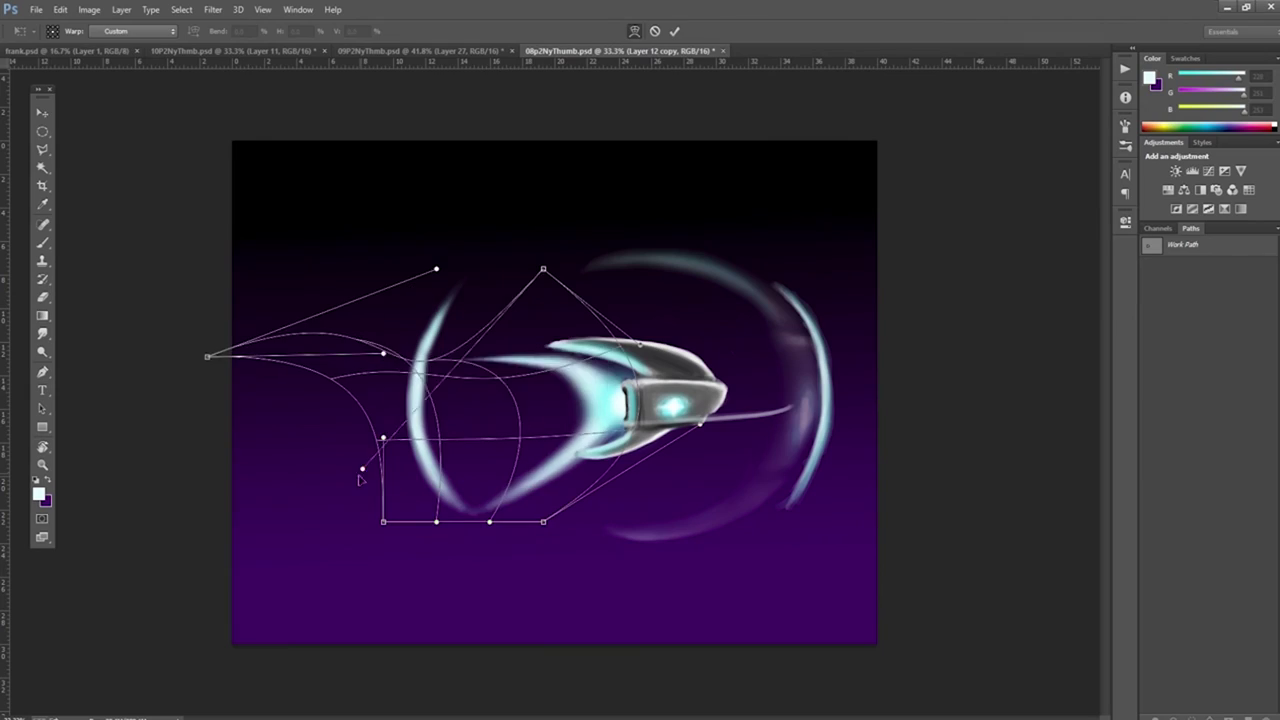
{"action": "key", "text": "Return"}
{"action": "key", "text": "v"}
{"action": "left_click_drag", "start_coordinate": [345, 300], "coordinate": [360, 480]}
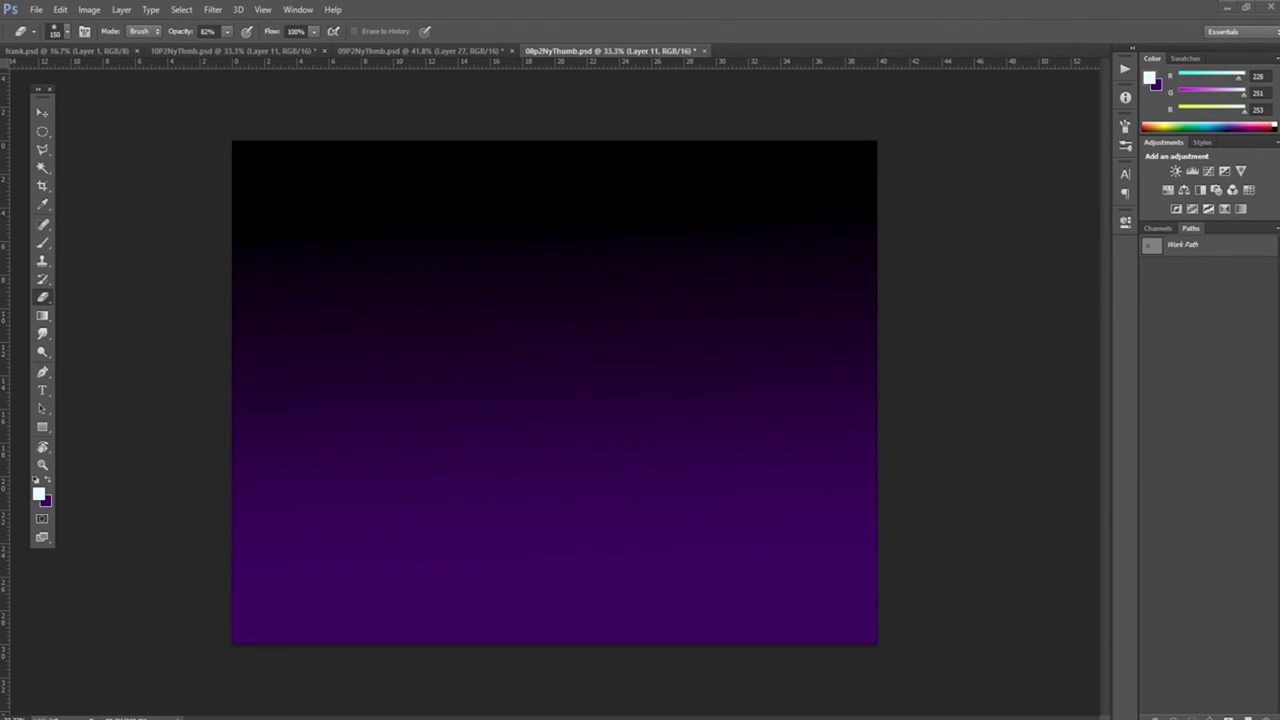
Step: Transform the texture layer across the lower part of the purple backdrop to form a planet
{"action": "left_click", "coordinate": [446, 287]}
{"action": "left_click", "coordinate": [844, 611]}
{"action": "left_click", "coordinate": [60, 9]}
{"action": "left_click_drag", "start_coordinate": [449, 349], "coordinate": [449, 390]}
{"action": "key", "text": "Return"}
Step: Add a Curves adjustment and transform the cloud texture to follow the planet's curved horizon
{"action": "left_click", "coordinate": [1208, 171]}
{"action": "left_click", "coordinate": [843, 608]}
{"action": "left_click", "coordinate": [60, 9]}
{"action": "mouse_move", "coordinate": [196, 277]}
{"action": "left_mouse_down"}
{"action": "mouse_move", "coordinate": [173, 408]}
{"action": "mouse_move", "coordinate": [134, 463]}
{"action": "left_mouse_up"}
{"action": "key", "text": "Return"}
Step: Soften the clouds at the planet's rim with the eraser and paint a pale blue atmosphere glow along the horizon
{"action": "key", "text": "e"}
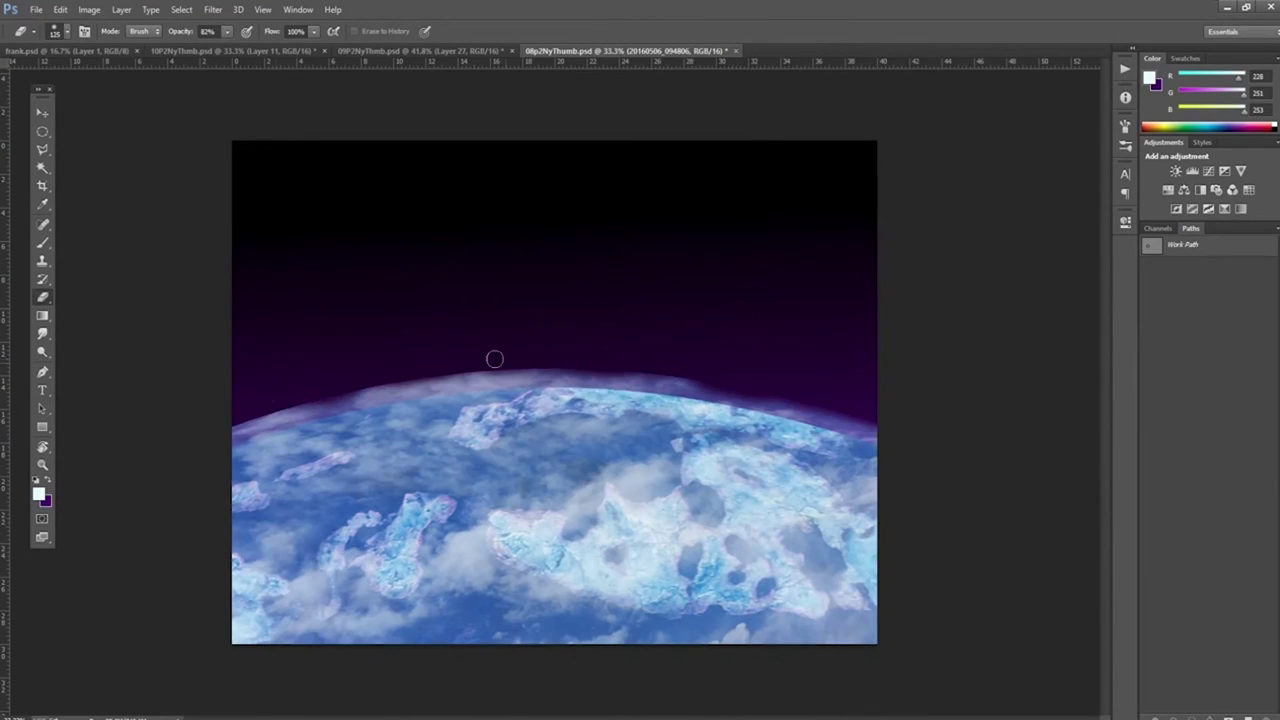
{"action": "key", "text": "b"}
{"action": "left_click_drag", "start_coordinate": [235, 425], "coordinate": [875, 432]}
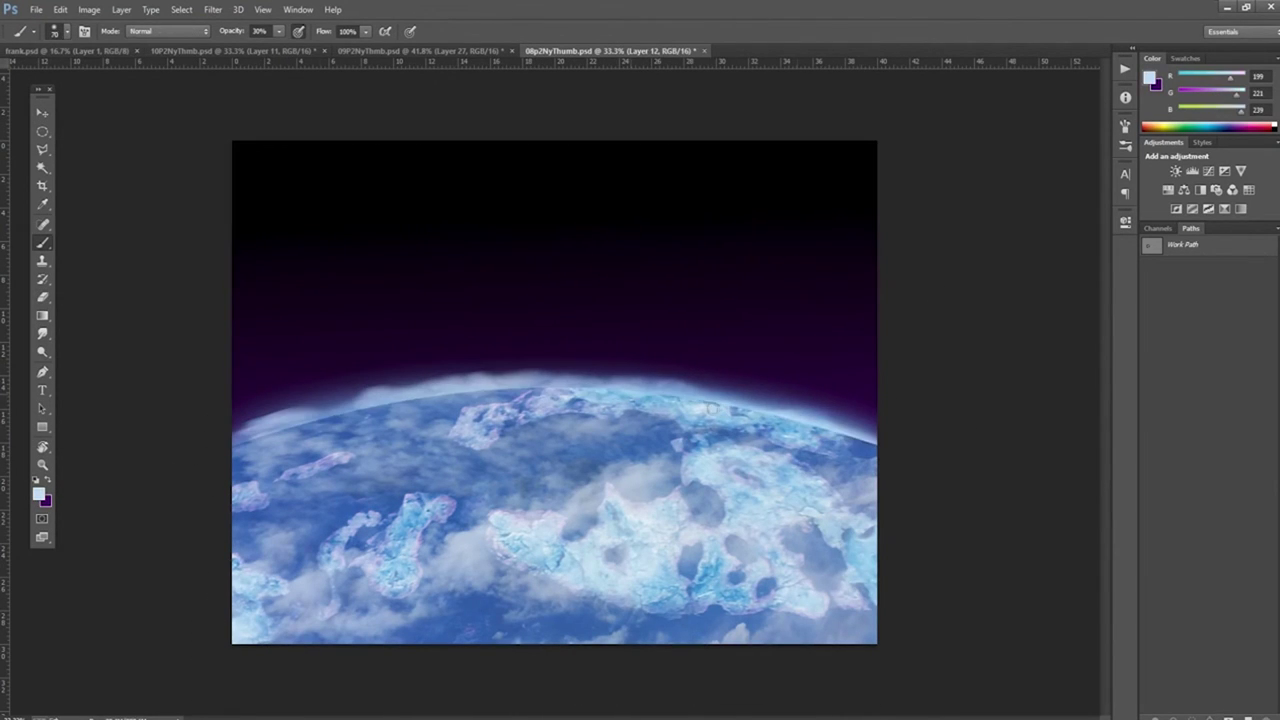
Step: Add a new layer and shade the planet's left side near-black with a large soft brush
{"action": "key", "text": "ctrl+shift+alt+n"}
{"action": "key", "text": "bracketright"}
{"action": "key", "text": "bracketright"}
{"action": "key", "text": "bracketright"}
{"action": "left_click_drag", "start_coordinate": [255, 440], "coordinate": [314, 538]}
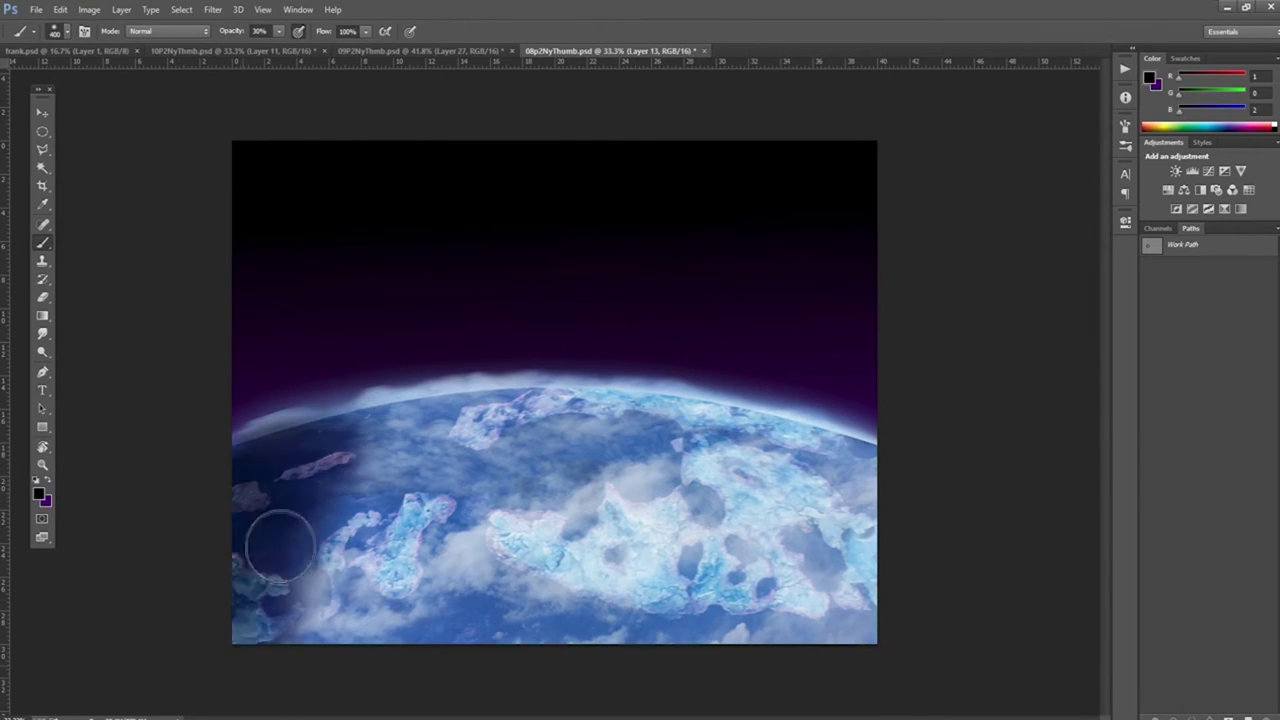
Step: Paste copies of the spaceship, then scale and position them as a fleet above the planet
{"action": "key", "text": "ctrl+v"}
{"action": "left_click_drag", "start_coordinate": [428, 414], "coordinate": [529, 251]}
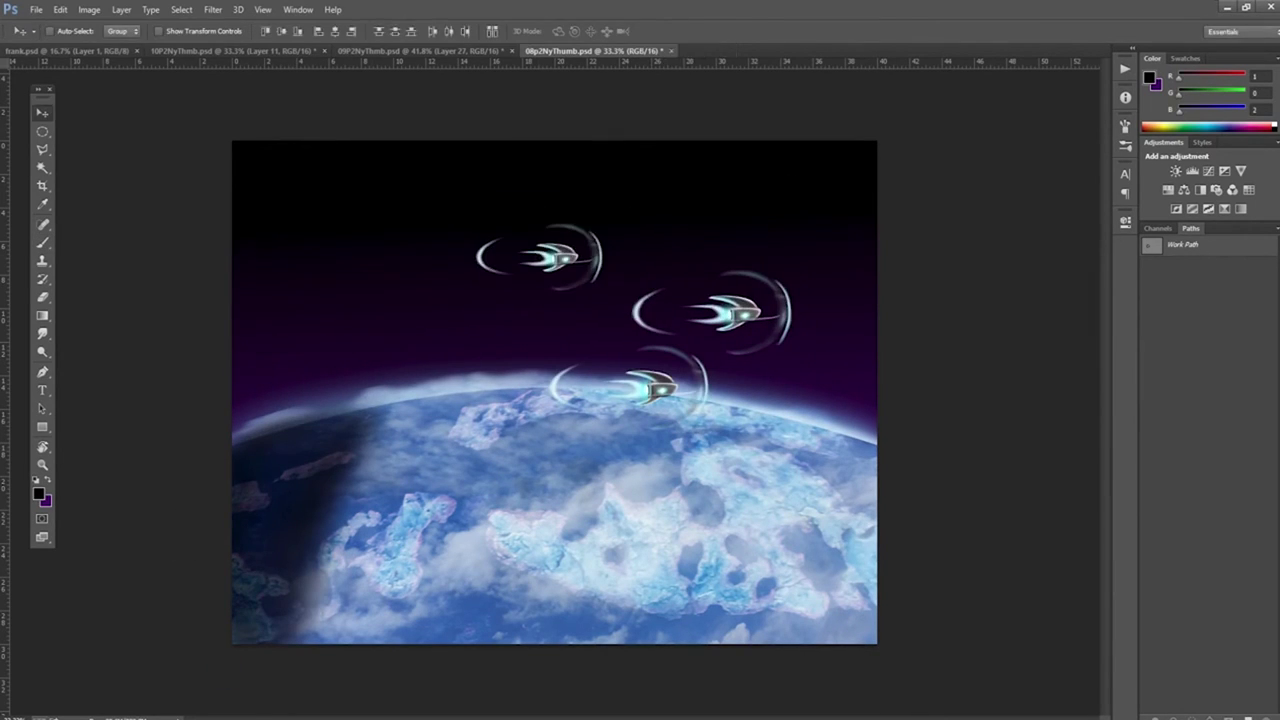
{"action": "key", "text": "ctrl+t"}
{"action": "left_click_drag", "start_coordinate": [470, 345], "coordinate": [371, 263]}
{"action": "key", "text": "Return"}
{"action": "key", "text": "ctrl+t"}
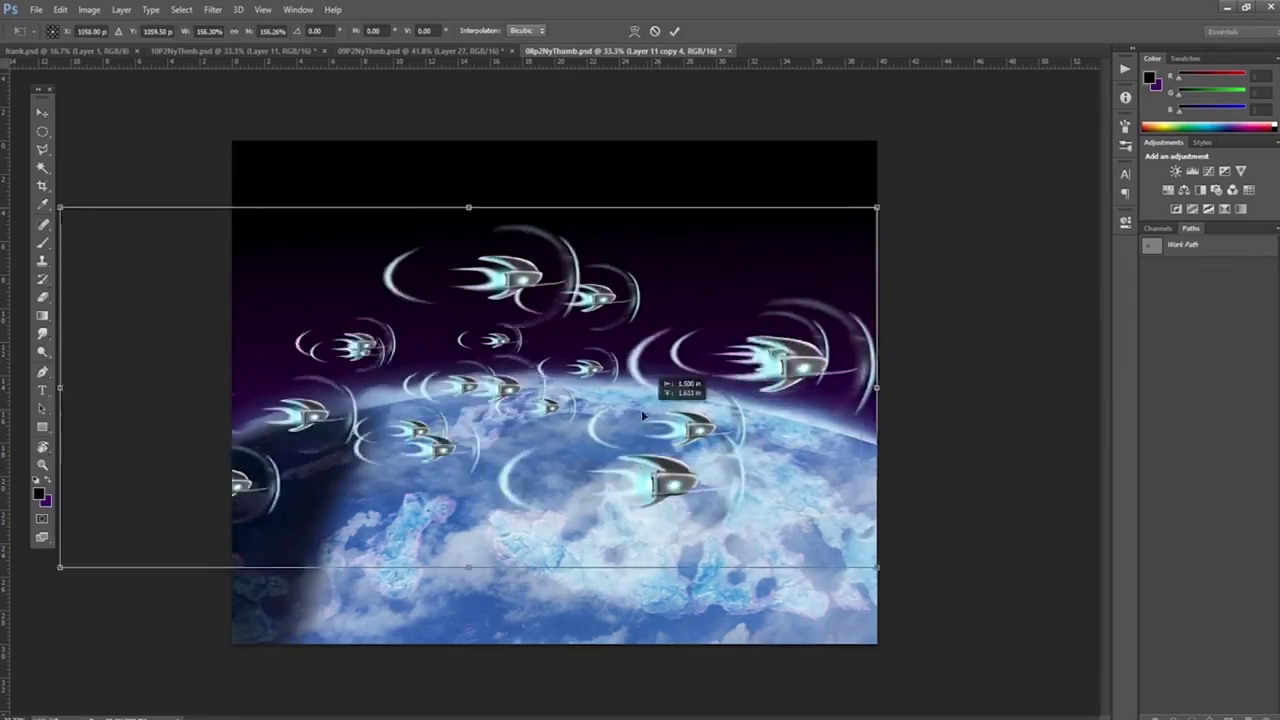
{"action": "key", "text": "Return"}
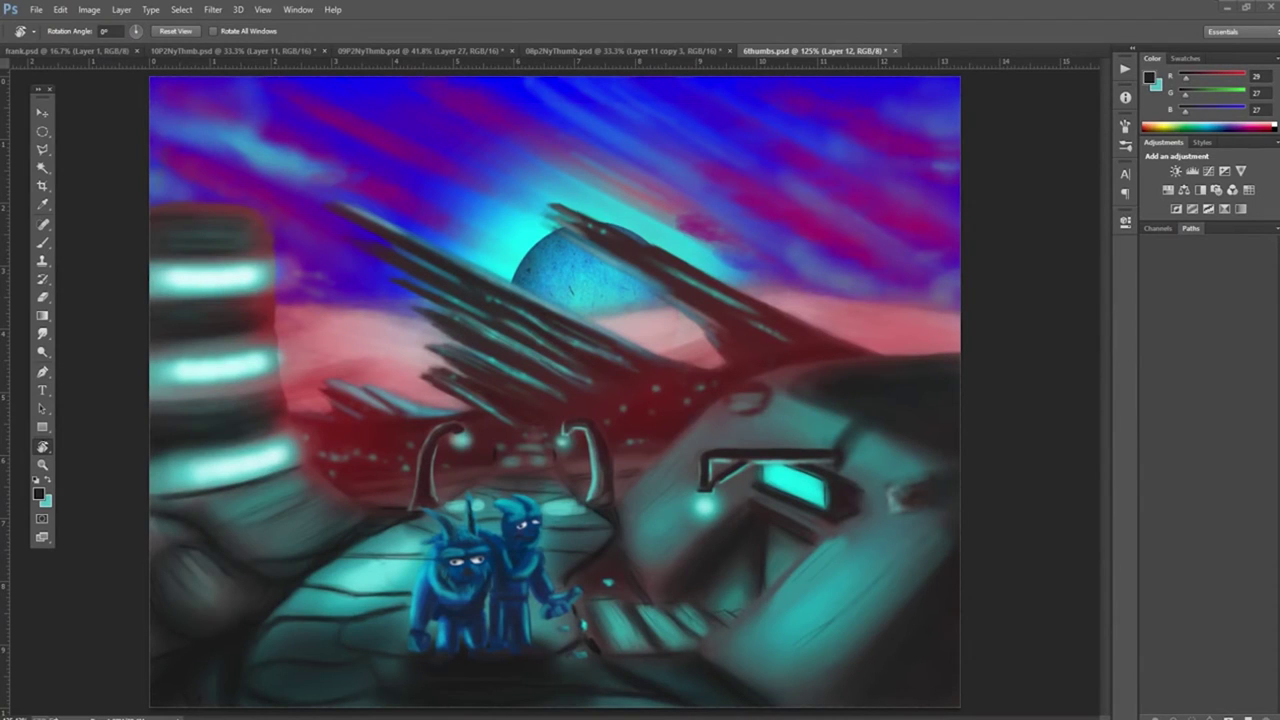
Step: Sample blue and turquoise from the alien city scene and refine the two blue figures and foreground
{"action": "key", "text": "b"}
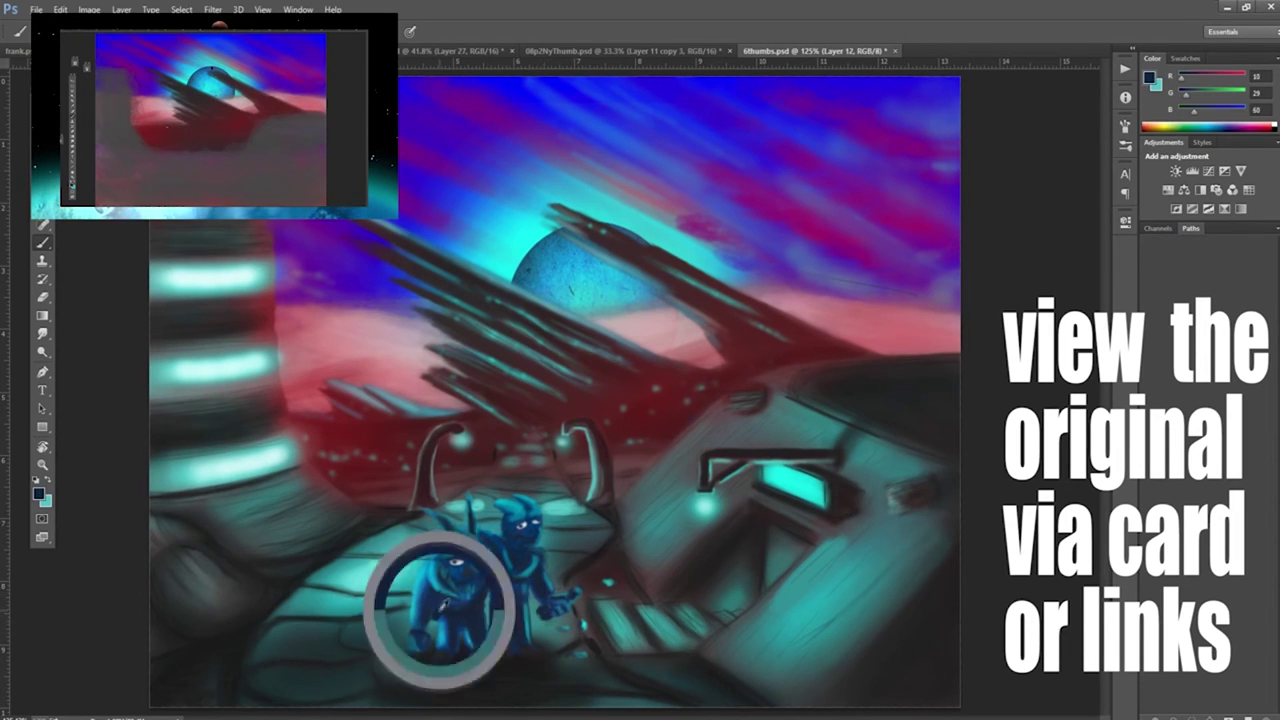
{"action": "left_click", "coordinate": [512, 562], "text": "alt"}
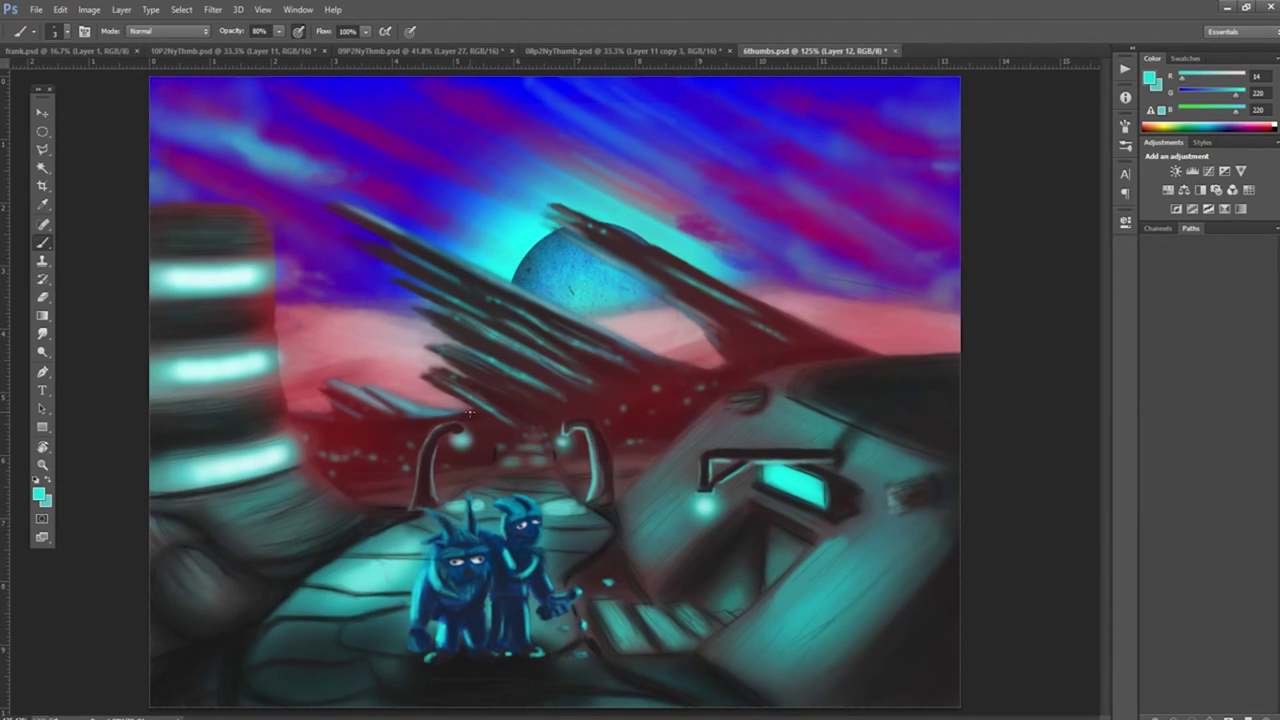
{"action": "left_click", "coordinate": [736, 560], "text": "alt"}
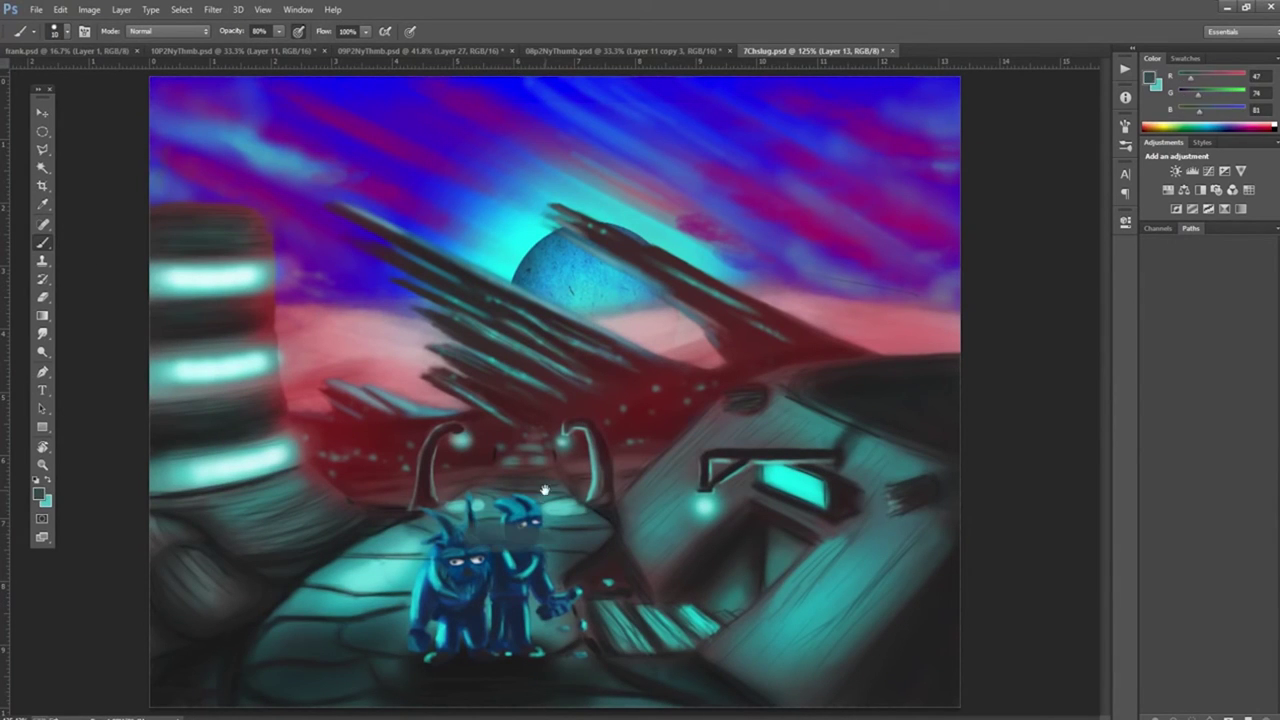
Step: Paint over the two blue figures and block in the slug creature's head and neck between the eyestalks
{"action": "mouse_move", "coordinate": [525, 530]}
{"action": "left_mouse_down"}
{"action": "mouse_move", "coordinate": [470, 505]}
{"action": "mouse_move", "coordinate": [600, 548]}
{"action": "mouse_move", "coordinate": [420, 560]}
{"action": "mouse_move", "coordinate": [529, 589]}
{"action": "mouse_move", "coordinate": [560, 640]}
{"action": "left_mouse_up"}
{"action": "right_click", "coordinate": [725, 532]}
{"action": "mouse_move", "coordinate": [480, 600]}
{"action": "left_mouse_down"}
{"action": "mouse_move", "coordinate": [430, 615]}
{"action": "mouse_move", "coordinate": [556, 531]}
{"action": "mouse_move", "coordinate": [460, 532]}
{"action": "left_mouse_up"}
{"action": "left_click", "coordinate": [380, 530], "text": "alt"}
{"action": "left_click_drag", "start_coordinate": [440, 488], "coordinate": [560, 480]}
{"action": "left_click_drag", "start_coordinate": [596, 568], "coordinate": [360, 530]}
{"action": "left_click_drag", "start_coordinate": [440, 550], "coordinate": [600, 550]}
Step: On a new layer, cover the right-hand building with sampled dark red and the striped tower with a dark tone
{"action": "key", "text": "ctrl+shift+alt+n"}
{"action": "mouse_move", "coordinate": [700, 500]}
{"action": "left_mouse_down"}
{"action": "mouse_move", "coordinate": [950, 520]}
{"action": "mouse_move", "coordinate": [650, 560]}
{"action": "left_mouse_up"}
{"action": "left_click", "coordinate": [825, 372], "text": "alt"}
{"action": "mouse_move", "coordinate": [825, 372]}
{"action": "left_mouse_down"}
{"action": "mouse_move", "coordinate": [766, 414]}
{"action": "mouse_move", "coordinate": [329, 434]}
{"action": "mouse_move", "coordinate": [643, 449]}
{"action": "mouse_move", "coordinate": [700, 470]}
{"action": "left_mouse_up"}
{"action": "left_click", "coordinate": [250, 480], "text": "alt"}
{"action": "mouse_move", "coordinate": [245, 240]}
{"action": "left_mouse_down"}
{"action": "mouse_move", "coordinate": [245, 412]}
{"action": "mouse_move", "coordinate": [189, 529]}
{"action": "mouse_move", "coordinate": [215, 230]}
{"action": "left_mouse_up"}
Step: Paint the dark ground at the right and block in the creature's arched turquoise tail
{"action": "mouse_move", "coordinate": [900, 600]}
{"action": "left_mouse_down"}
{"action": "mouse_move", "coordinate": [677, 589]}
{"action": "mouse_move", "coordinate": [815, 660]}
{"action": "mouse_move", "coordinate": [920, 651]}
{"action": "left_mouse_up"}
{"action": "mouse_move", "coordinate": [900, 380]}
{"action": "left_mouse_down"}
{"action": "mouse_move", "coordinate": [823, 443]}
{"action": "mouse_move", "coordinate": [780, 560]}
{"action": "mouse_move", "coordinate": [900, 380]}
{"action": "left_mouse_up"}
{"action": "left_click_drag", "start_coordinate": [805, 425], "coordinate": [770, 575]}
{"action": "left_click_drag", "start_coordinate": [935, 420], "coordinate": [955, 500]}
Step: Paint light turquoise onto the creature's lower body, mouth, brow, eyestalk tips and shell edge
{"action": "left_click_drag", "start_coordinate": [540, 700], "coordinate": [680, 695]}
{"action": "left_click_drag", "start_coordinate": [485, 553], "coordinate": [600, 553]}
{"action": "left_click_drag", "start_coordinate": [455, 500], "coordinate": [585, 505]}
{"action": "left_click_drag", "start_coordinate": [550, 440], "coordinate": [570, 450]}
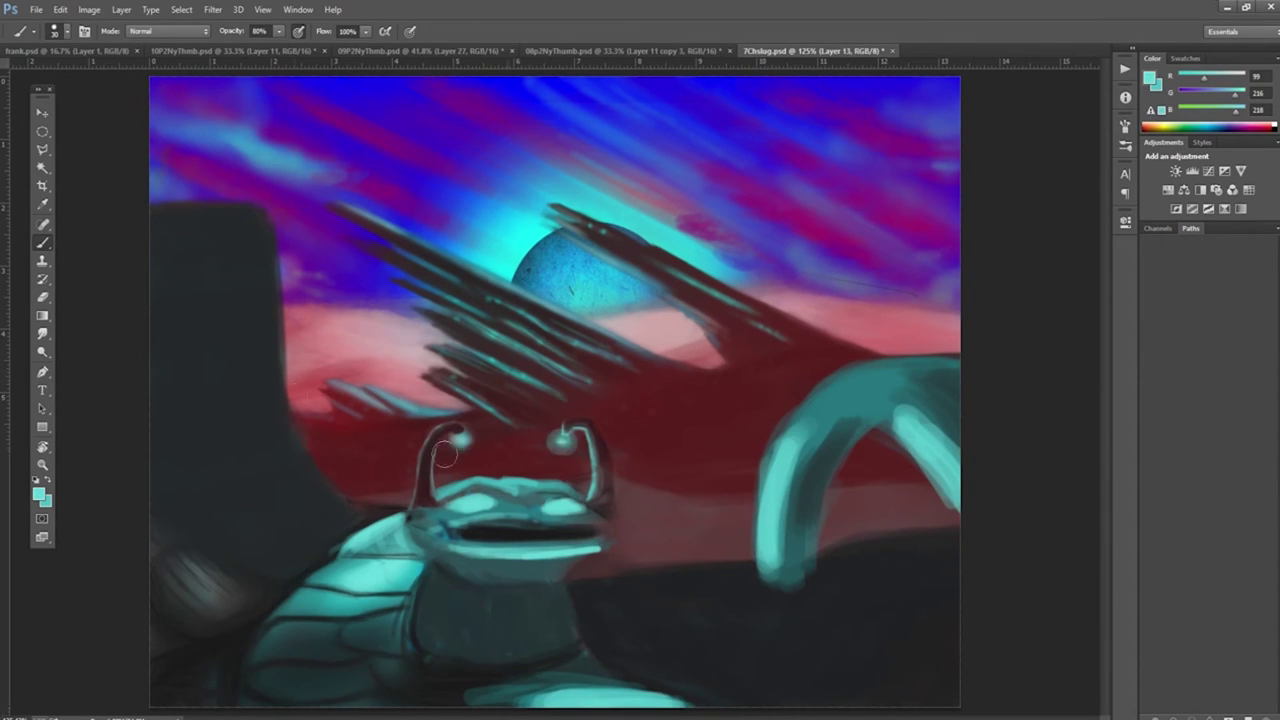
{"action": "left_click_drag", "start_coordinate": [440, 430], "coordinate": [480, 460]}
{"action": "left_click_drag", "start_coordinate": [350, 540], "coordinate": [395, 530]}
Step: Sample a dark tone, shade the creature's neck folds and paint its thin jointed legs
{"action": "left_click", "coordinate": [585, 562], "text": "alt"}
{"action": "left_click_drag", "start_coordinate": [585, 562], "coordinate": [483, 591]}
{"action": "left_click_drag", "start_coordinate": [419, 645], "coordinate": [550, 640]}
{"action": "left_click_drag", "start_coordinate": [630, 500], "coordinate": [648, 575]}
{"action": "left_click_drag", "start_coordinate": [530, 540], "coordinate": [568, 640]}
{"action": "left_click_drag", "start_coordinate": [640, 510], "coordinate": [696, 698]}
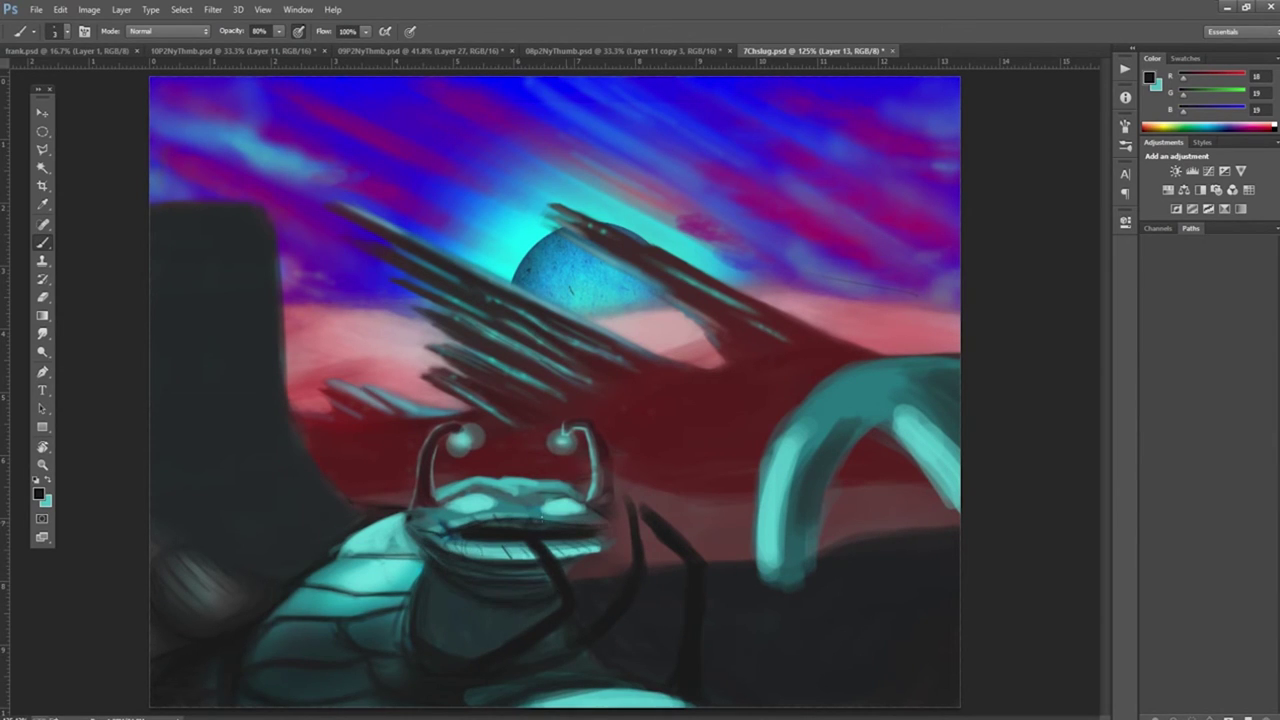
Step: Sample dark and teal tones from the creature and refine its facial details and right eyestalk
{"action": "left_click", "coordinate": [500, 529], "text": "alt"}
{"action": "left_click", "coordinate": [547, 482], "text": "alt"}
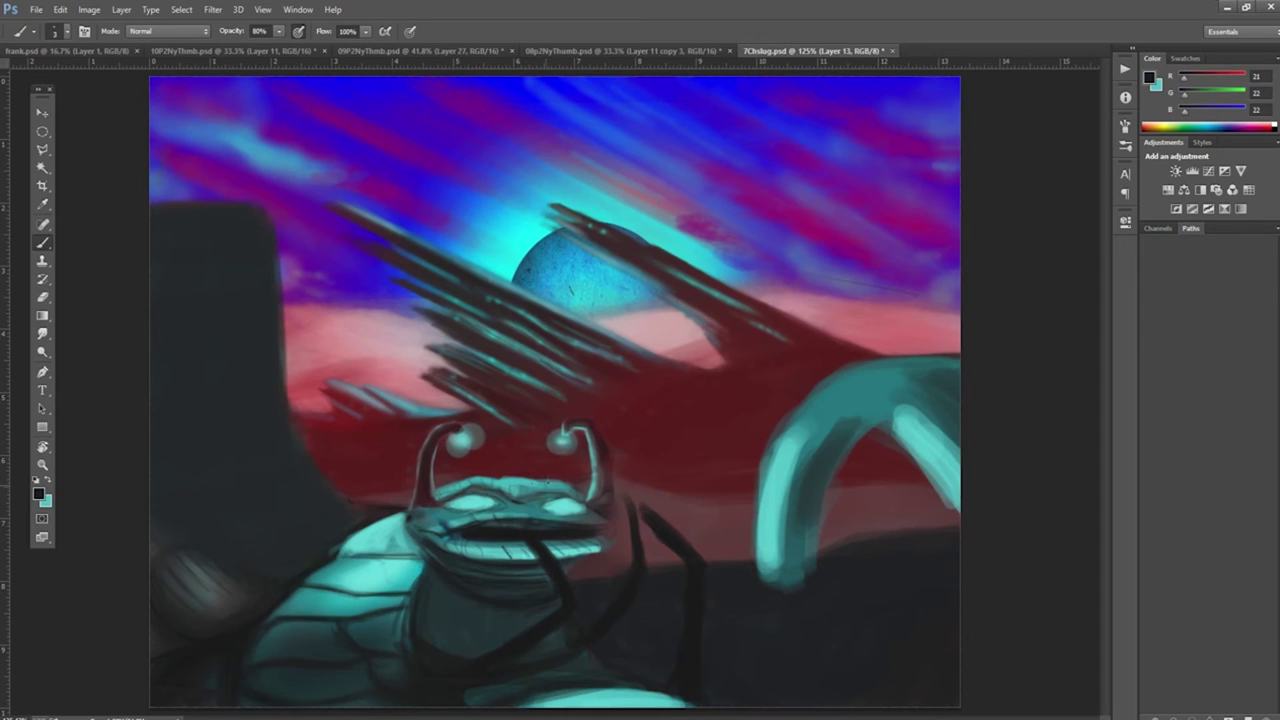
{"action": "left_click", "coordinate": [388, 537], "text": "alt"}
{"action": "left_click_drag", "start_coordinate": [596, 500], "coordinate": [597, 478]}
{"action": "left_click", "coordinate": [594, 484], "text": "alt"}
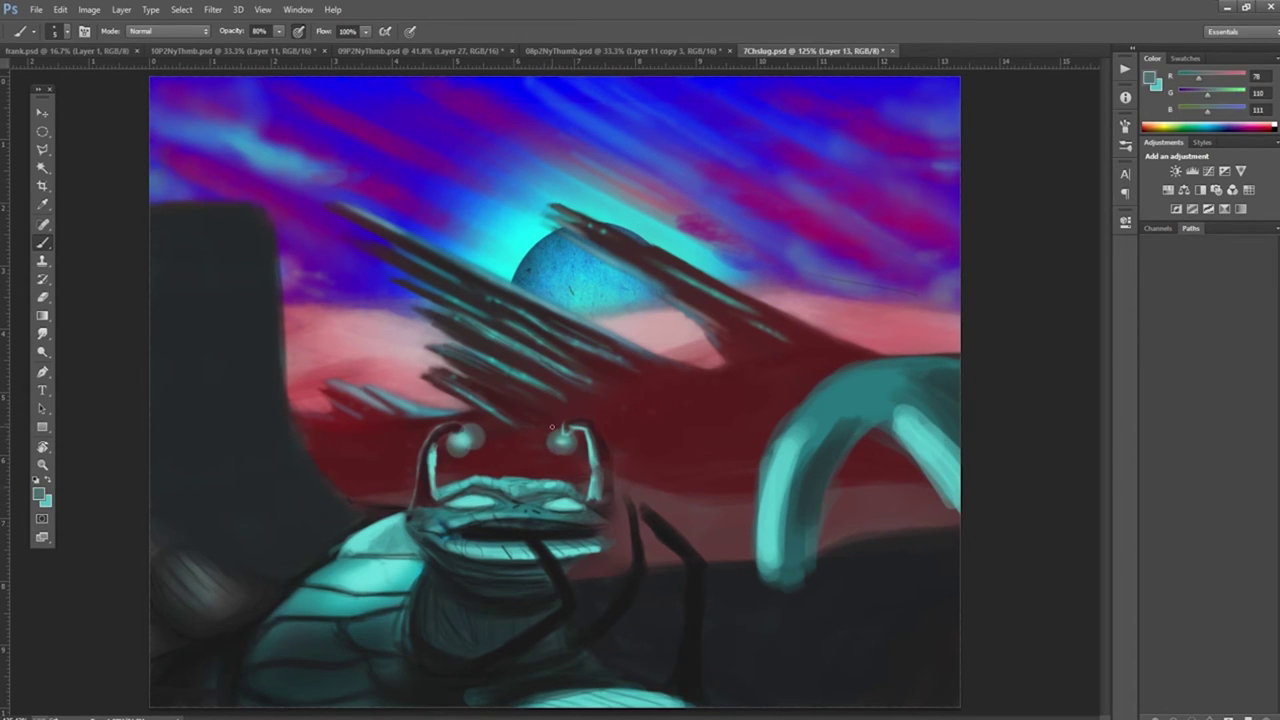
Step: Draw dark outlines and segment lines along the creature's arched tail
{"action": "left_click_drag", "start_coordinate": [938, 430], "coordinate": [940, 466]}
{"action": "left_click_drag", "start_coordinate": [870, 390], "coordinate": [950, 372]}
{"action": "left_click_drag", "start_coordinate": [880, 366], "coordinate": [956, 352]}
{"action": "left_click_drag", "start_coordinate": [814, 402], "coordinate": [840, 378]}
{"action": "left_click_drag", "start_coordinate": [772, 462], "coordinate": [760, 580]}
{"action": "left_click_drag", "start_coordinate": [808, 520], "coordinate": [800, 584]}
Step: Sample dark teal from the tail and shade its upper side and inner curve
{"action": "left_click", "coordinate": [815, 535], "text": "alt"}
{"action": "left_click_drag", "start_coordinate": [930, 410], "coordinate": [955, 365]}
{"action": "left_click_drag", "start_coordinate": [850, 372], "coordinate": [951, 385]}
{"action": "left_click", "coordinate": [940, 400], "text": "alt"}
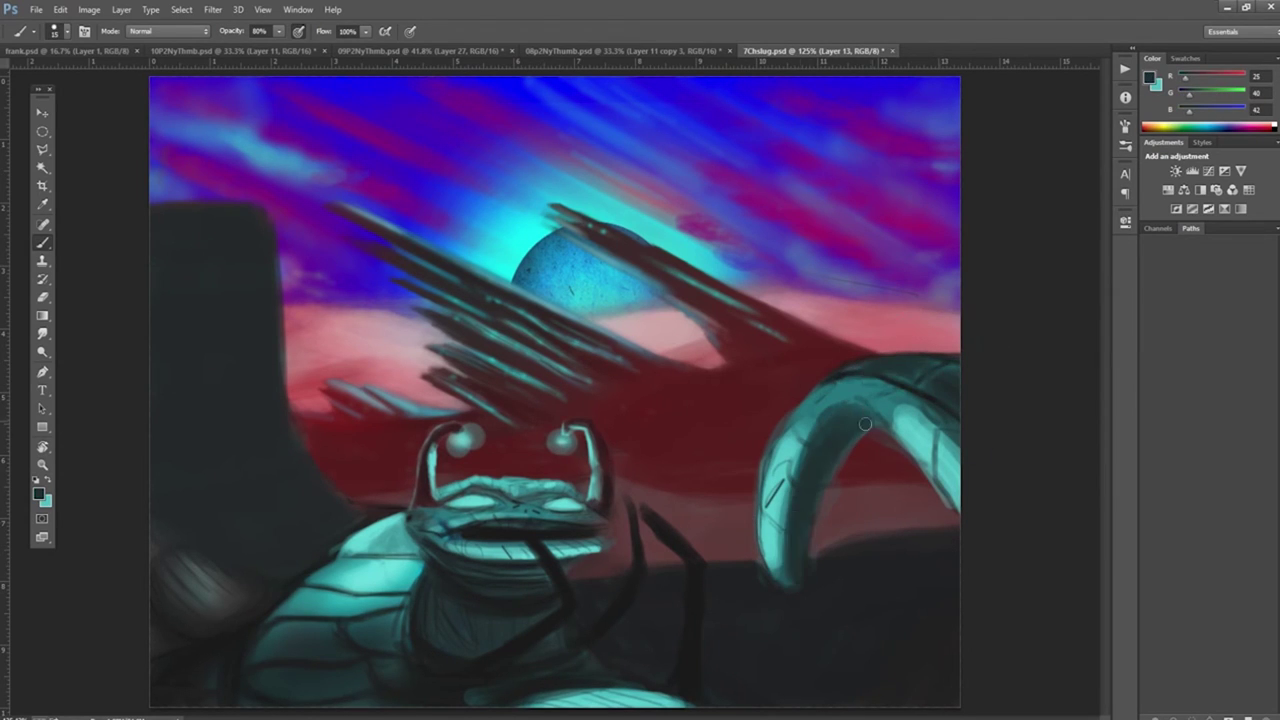
{"action": "left_click_drag", "start_coordinate": [870, 420], "coordinate": [822, 492]}
{"action": "left_click_drag", "start_coordinate": [806, 540], "coordinate": [796, 576]}
{"action": "left_click_drag", "start_coordinate": [955, 426], "coordinate": [886, 512]}
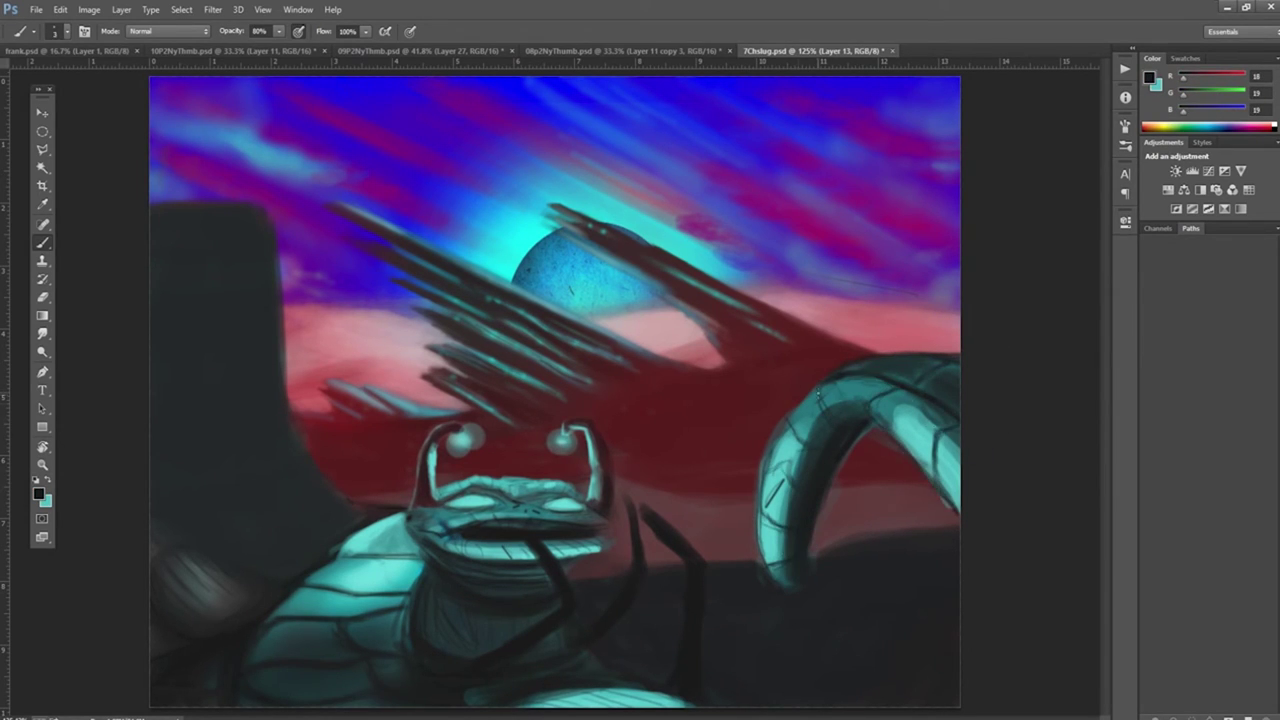
Step: Paint near-black streaks over the tall rock at the left and darken the ground ridge at the right
{"action": "left_click_drag", "start_coordinate": [276, 258], "coordinate": [263, 434]}
{"action": "left_click_drag", "start_coordinate": [218, 338], "coordinate": [290, 492]}
{"action": "left_click_drag", "start_coordinate": [170, 198], "coordinate": [350, 540]}
{"action": "left_click_drag", "start_coordinate": [176, 262], "coordinate": [180, 478]}
{"action": "mouse_move", "coordinate": [940, 530]}
{"action": "left_mouse_down"}
{"action": "mouse_move", "coordinate": [822, 548]}
{"action": "mouse_move", "coordinate": [810, 562]}
{"action": "left_mouse_up"}
Step: Lower the brush opacity to 30% and paint white glows on the creature's eyes and left eyestalk tip
{"action": "key", "text": "2"}
{"action": "left_click_drag", "start_coordinate": [458, 490], "coordinate": [484, 510]}
{"action": "left_click_drag", "start_coordinate": [554, 492], "coordinate": [580, 514]}
{"action": "left_click_drag", "start_coordinate": [450, 432], "coordinate": [476, 450]}
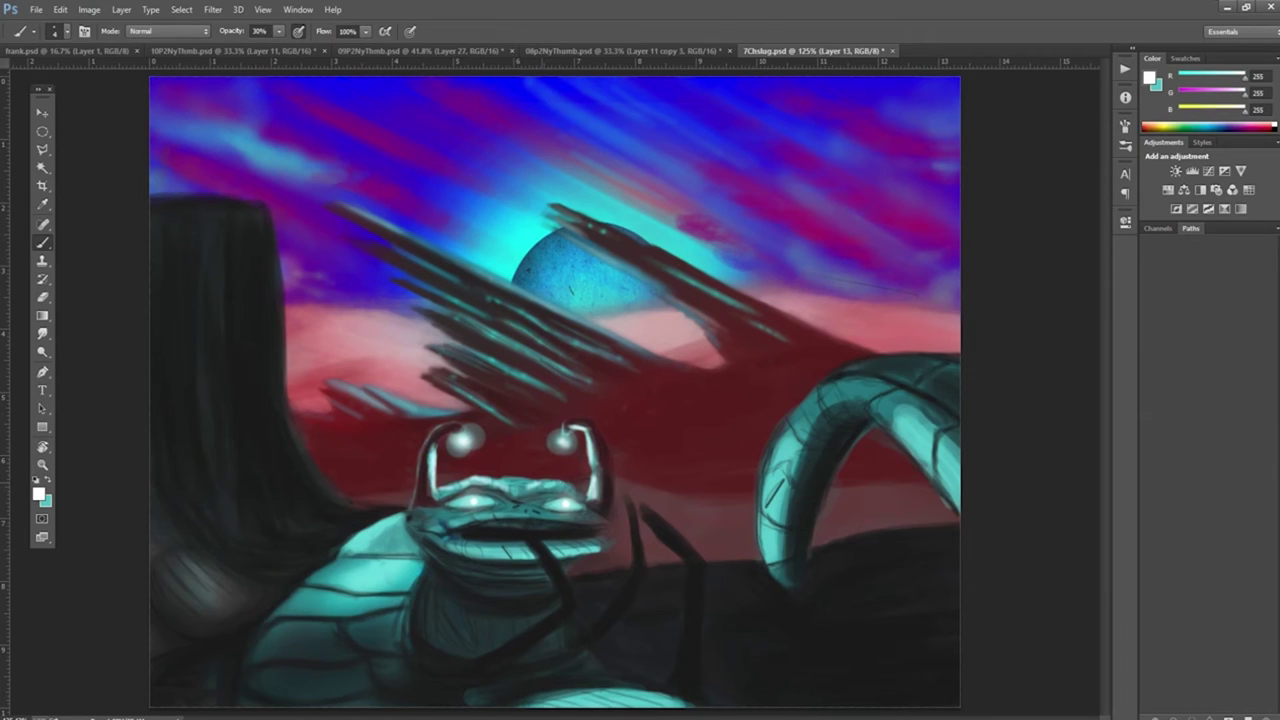
Step: Highlight the creature's front leg, then sample a light tone from the mouth and brighten the shell plates and lower body
{"action": "left_click_drag", "start_coordinate": [530, 540], "coordinate": [556, 570]}
{"action": "left_click", "coordinate": [527, 552], "text": "alt"}
{"action": "mouse_move", "coordinate": [370, 525]}
{"action": "left_mouse_down"}
{"action": "mouse_move", "coordinate": [402, 550]}
{"action": "mouse_move", "coordinate": [330, 580]}
{"action": "left_mouse_up"}
{"action": "left_click_drag", "start_coordinate": [250, 630], "coordinate": [285, 655]}
{"action": "left_click_drag", "start_coordinate": [600, 700], "coordinate": [690, 692]}
{"action": "left_click_drag", "start_coordinate": [765, 525], "coordinate": [765, 558]}
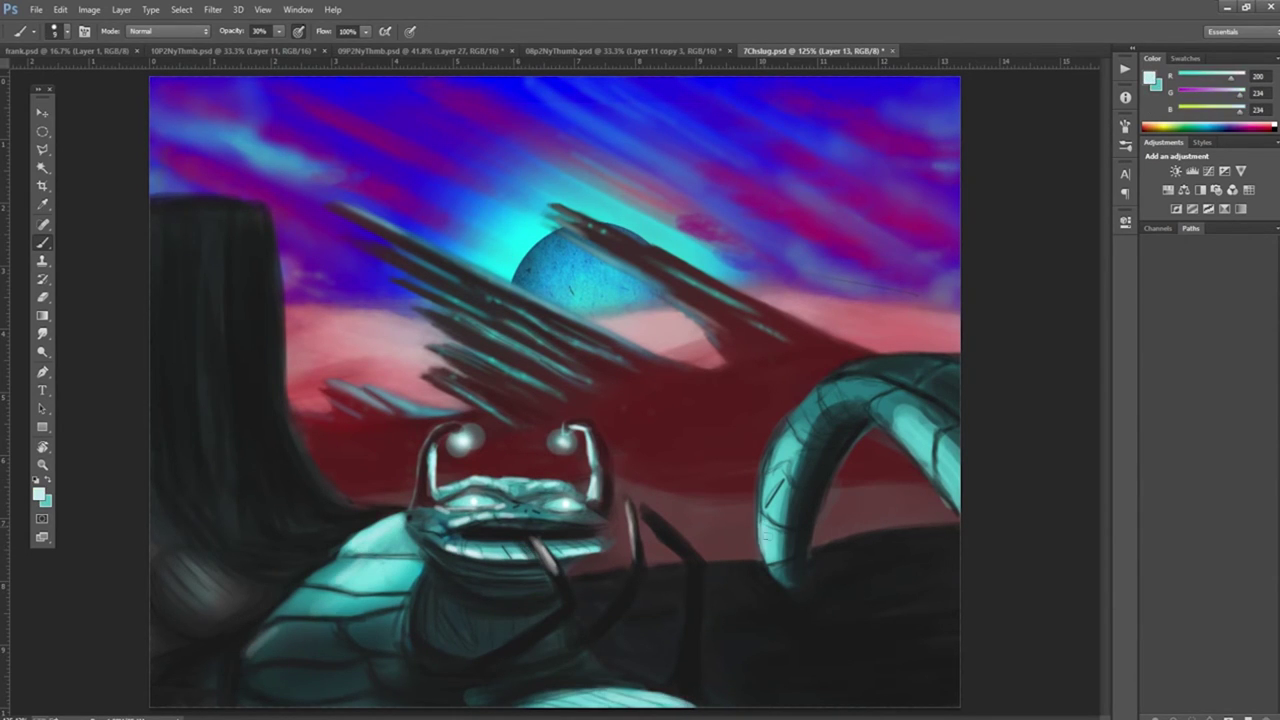
Step: Paint pale highlights along both sides of the arched tail, then sample near-white from the left eyestalk tip
{"action": "left_click_drag", "start_coordinate": [775, 425], "coordinate": [770, 560]}
{"action": "left_click_drag", "start_coordinate": [955, 420], "coordinate": [900, 500]}
{"action": "left_click_drag", "start_coordinate": [770, 545], "coordinate": [770, 585]}
{"action": "left_click", "coordinate": [466, 437], "text": "alt"}
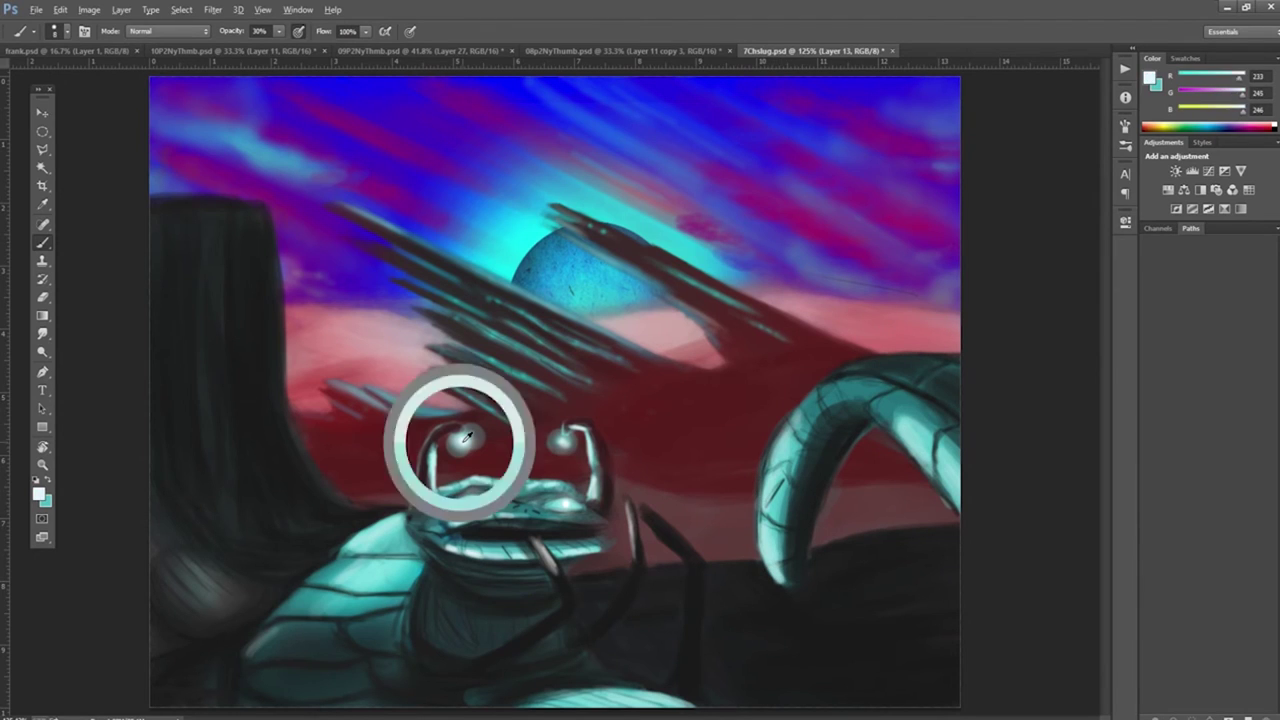
Step: Paint a near-white highlight on the creature's shell, then paste the copied element and shift it beside the left eyestalk
{"action": "mouse_move", "coordinate": [378, 548]}
{"action": "left_mouse_down"}
{"action": "mouse_move", "coordinate": [340, 605]}
{"action": "mouse_move", "coordinate": [350, 578]}
{"action": "left_mouse_up"}
{"action": "key", "text": "v"}
{"action": "key", "text": "ctrl+v"}
{"action": "mouse_move", "coordinate": [533, 441]}
{"action": "left_mouse_down"}
{"action": "mouse_move", "coordinate": [508, 343]}
{"action": "mouse_move", "coordinate": [491, 437]}
{"action": "left_mouse_up"}
{"action": "key", "text": "e"}
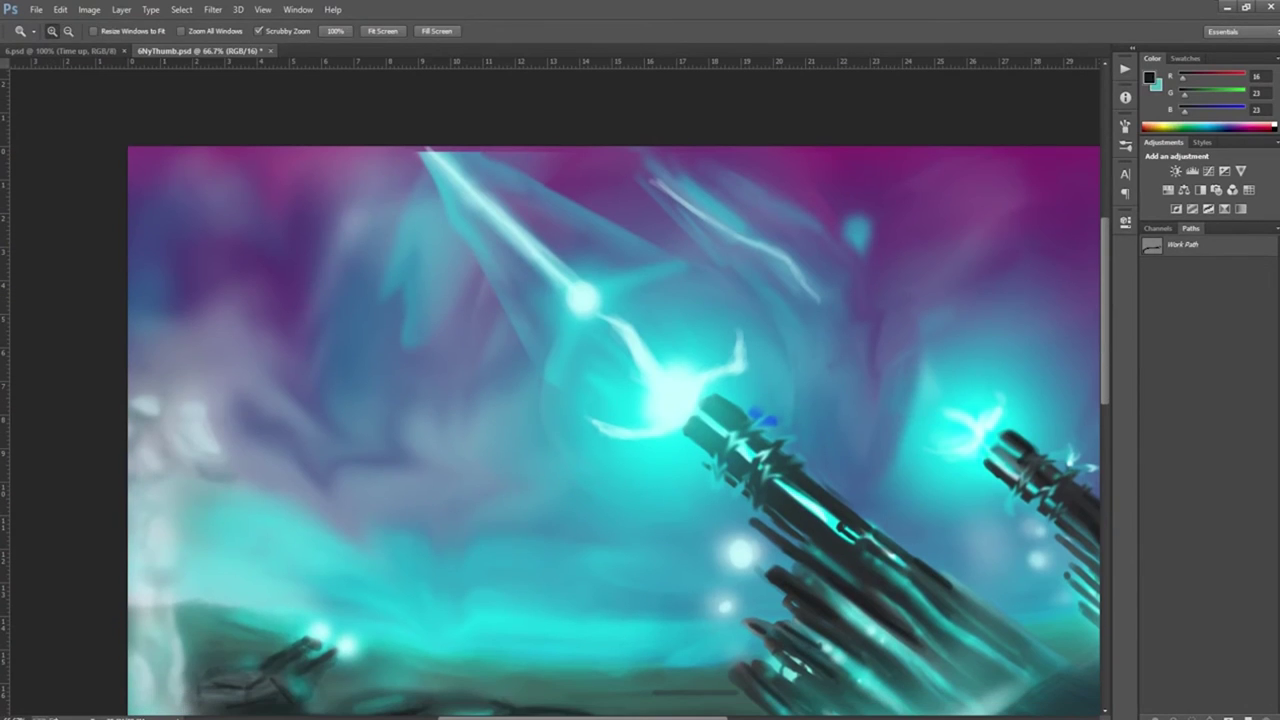
Step: Copy most of the energy-cannon scene to its own layer and scale the copy to 143.18%
{"action": "mouse_move", "coordinate": [157, 146]}
{"action": "left_mouse_down"}
{"action": "mouse_move", "coordinate": [157, 648]}
{"action": "mouse_move", "coordinate": [1030, 710]}
{"action": "left_mouse_up"}
{"action": "key", "text": "ctrl+j"}
{"action": "key", "text": "ctrl+t"}
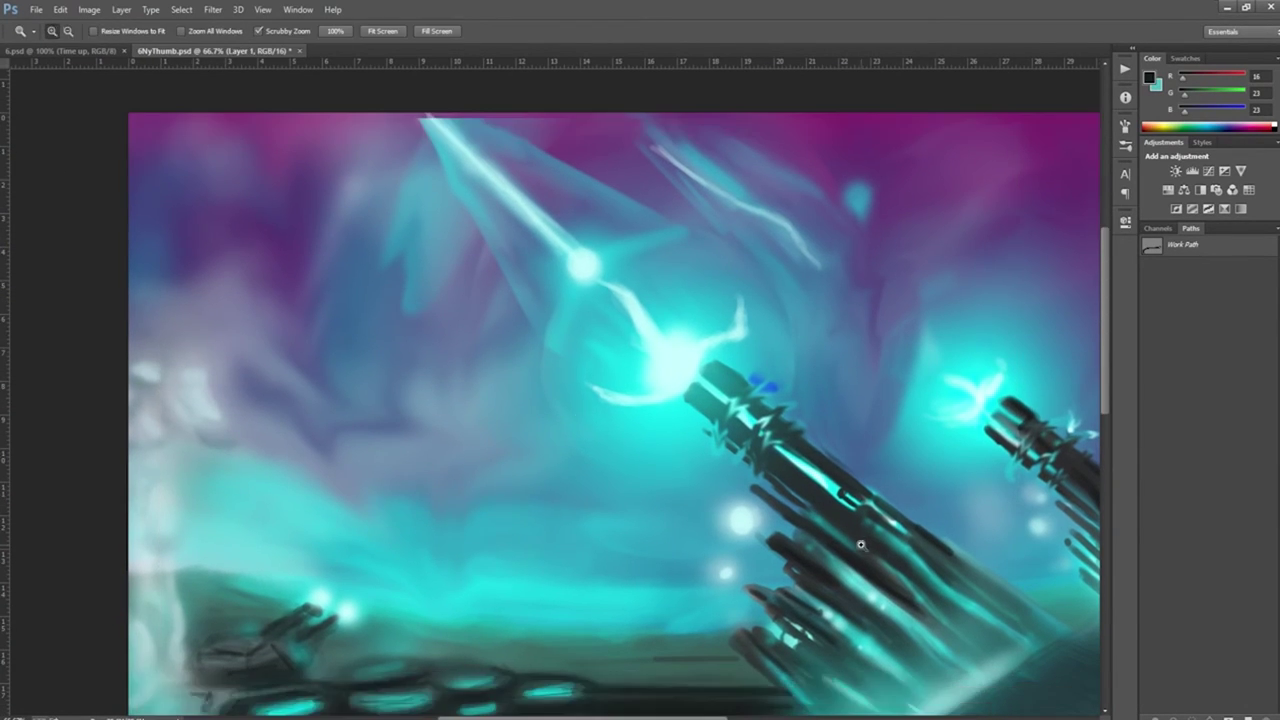
{"action": "key", "text": "ctrl+minus"}
{"action": "key", "text": "ctrl+minus"}
{"action": "mouse_move", "coordinate": [873, 424]}
{"action": "left_mouse_down"}
{"action": "mouse_move", "coordinate": [640, 451]}
{"action": "mouse_move", "coordinate": [866, 604]}
{"action": "left_mouse_up"}
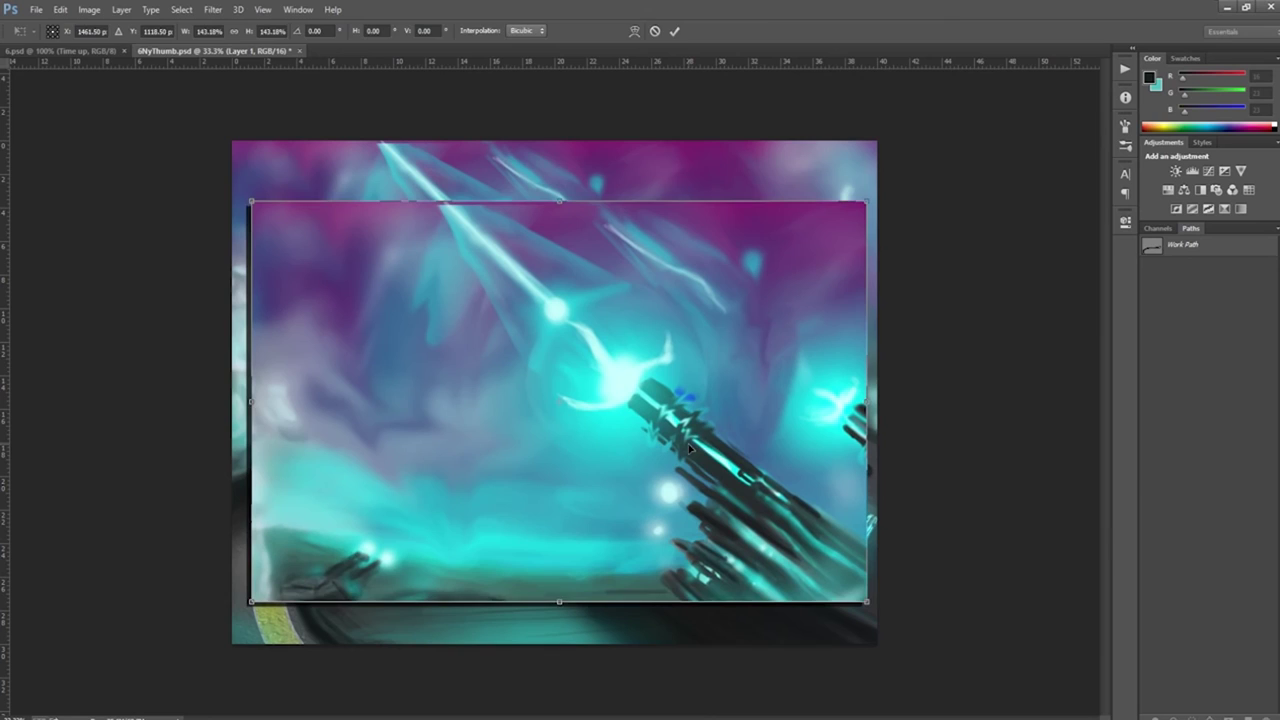
{"action": "key", "text": "Return"}
Step: Add a new layer and paint muted teal ground over the base of the large cannon and the area beneath it
{"action": "key", "text": "ctrl+shift+alt+n"}
{"action": "key", "text": "b"}
{"action": "left_click", "coordinate": [507, 487], "text": "alt"}
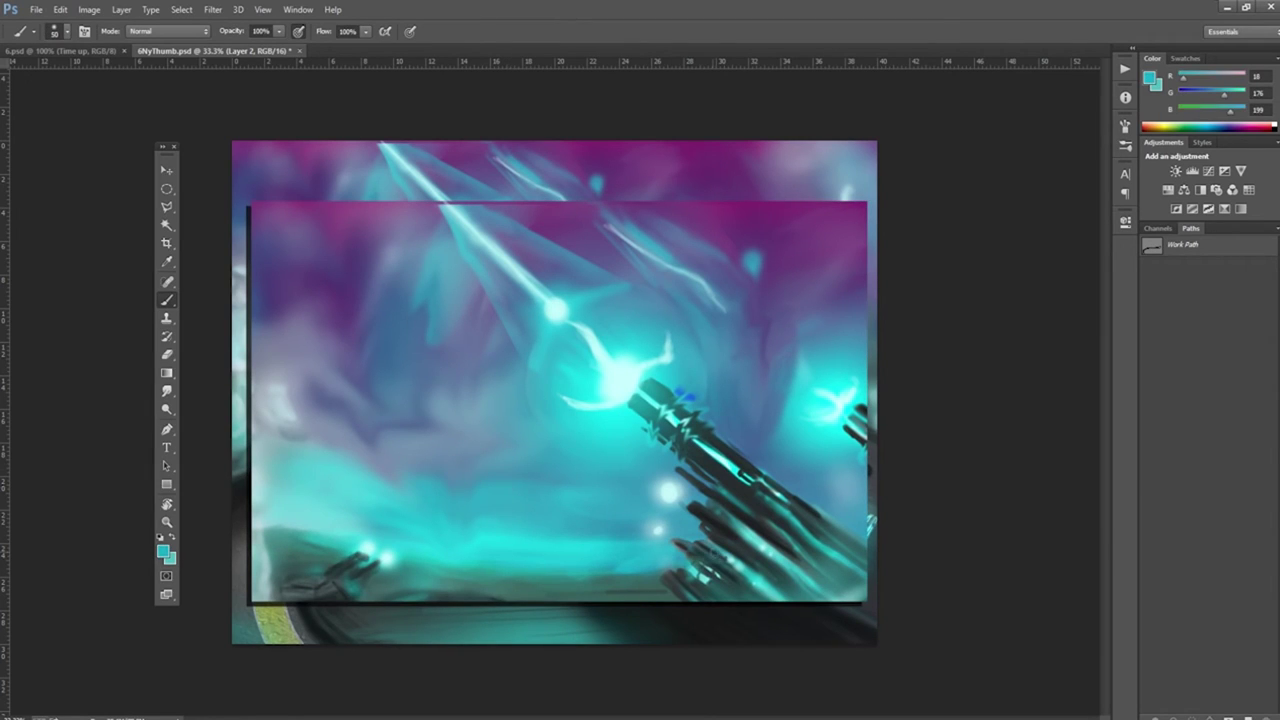
{"action": "left_click", "coordinate": [616, 548], "text": "alt"}
{"action": "mouse_move", "coordinate": [620, 600]}
{"action": "left_mouse_down"}
{"action": "mouse_move", "coordinate": [770, 570]}
{"action": "mouse_move", "coordinate": [730, 572]}
{"action": "mouse_move", "coordinate": [840, 580]}
{"action": "left_mouse_up"}
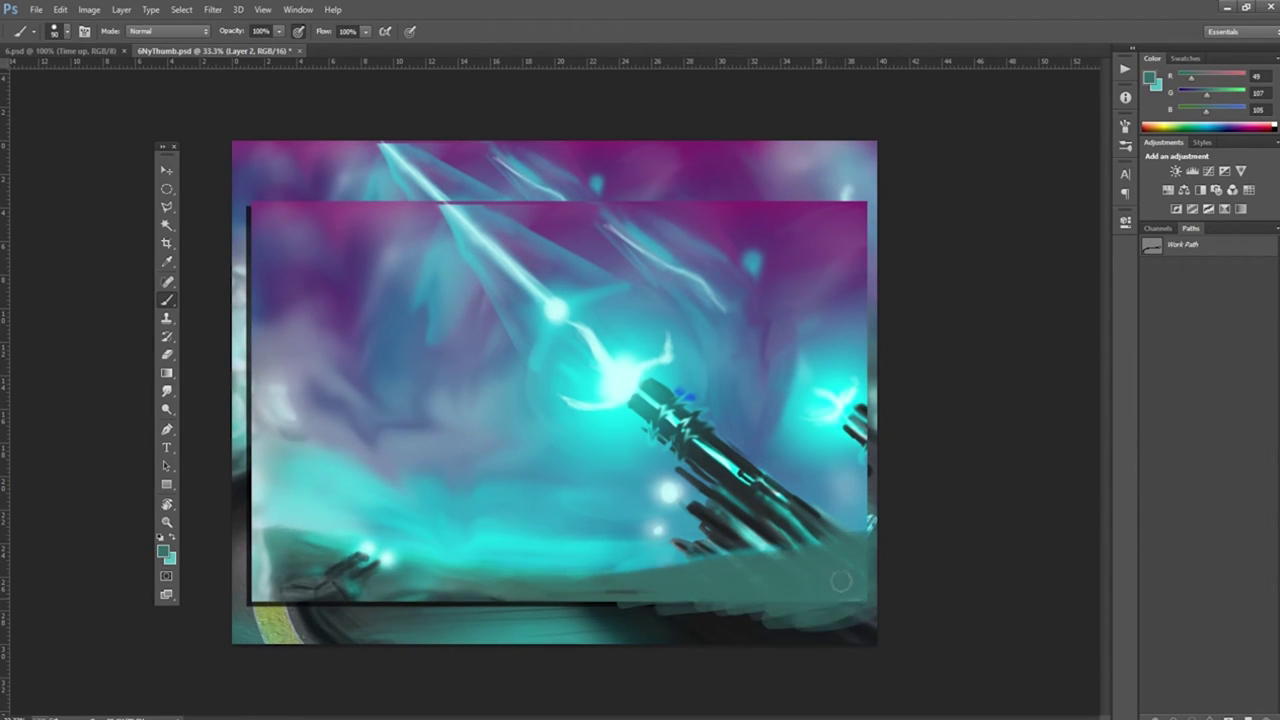
{"action": "left_click", "coordinate": [726, 565], "text": "alt"}
{"action": "left_click_drag", "start_coordinate": [642, 578], "coordinate": [704, 571]}
{"action": "mouse_move", "coordinate": [600, 576]}
{"action": "left_mouse_down"}
{"action": "mouse_move", "coordinate": [860, 540]}
{"action": "mouse_move", "coordinate": [650, 574]}
{"action": "left_mouse_up"}
Step: Paint grey-teal ground over the small distant guns and across the copy's lower edge
{"action": "left_click", "coordinate": [340, 570], "text": "alt"}
{"action": "left_click_drag", "start_coordinate": [326, 578], "coordinate": [374, 556]}
{"action": "left_click_drag", "start_coordinate": [290, 588], "coordinate": [368, 600]}
{"action": "left_click_drag", "start_coordinate": [250, 600], "coordinate": [430, 640]}
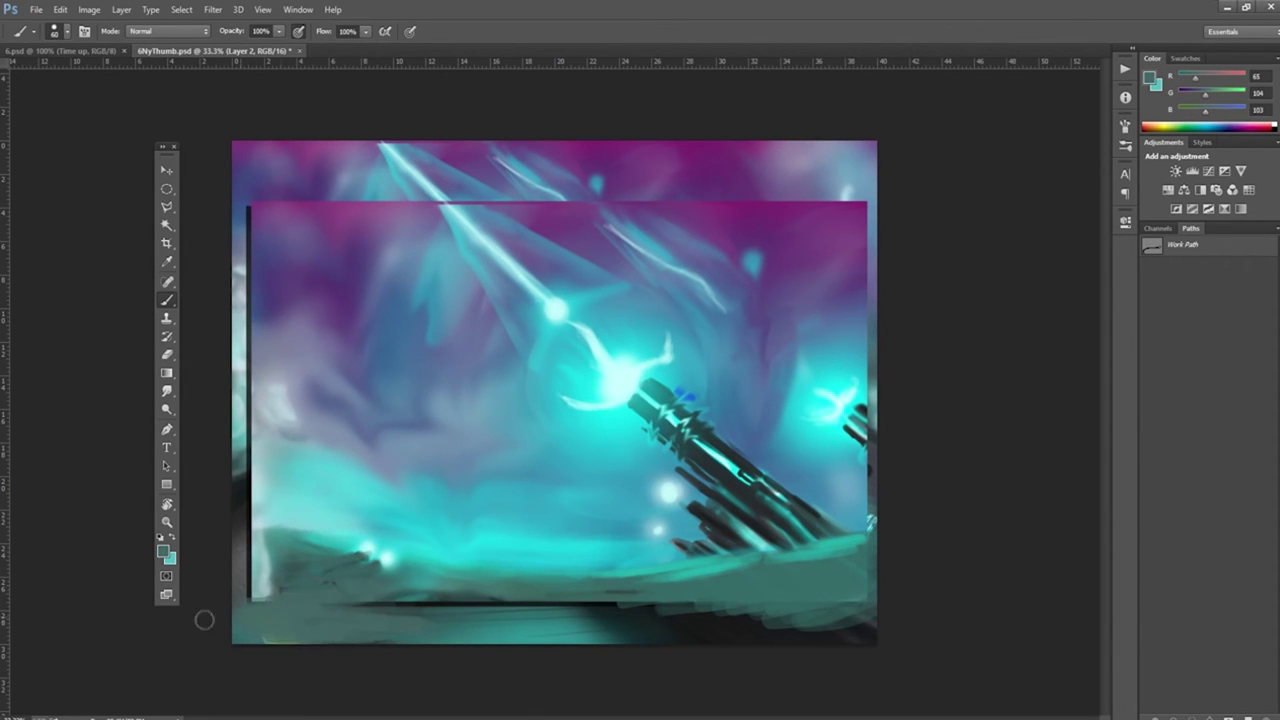
{"action": "mouse_move", "coordinate": [620, 612]}
{"action": "left_mouse_down"}
{"action": "mouse_move", "coordinate": [881, 591]}
{"action": "mouse_move", "coordinate": [430, 608]}
{"action": "mouse_move", "coordinate": [580, 612]}
{"action": "mouse_move", "coordinate": [480, 620]}
{"action": "left_mouse_up"}
Step: Cover the lower barrels of the large cannon with cyan and blue tones sampled from the sky
{"action": "left_click", "coordinate": [560, 540], "text": "alt"}
{"action": "mouse_move", "coordinate": [672, 555]}
{"action": "left_mouse_down"}
{"action": "mouse_move", "coordinate": [722, 540]}
{"action": "mouse_move", "coordinate": [800, 480]}
{"action": "mouse_move", "coordinate": [690, 510]}
{"action": "mouse_move", "coordinate": [775, 452]}
{"action": "left_mouse_up"}
{"action": "left_click", "coordinate": [744, 520], "text": "alt"}
{"action": "left_click_drag", "start_coordinate": [690, 520], "coordinate": [790, 460]}
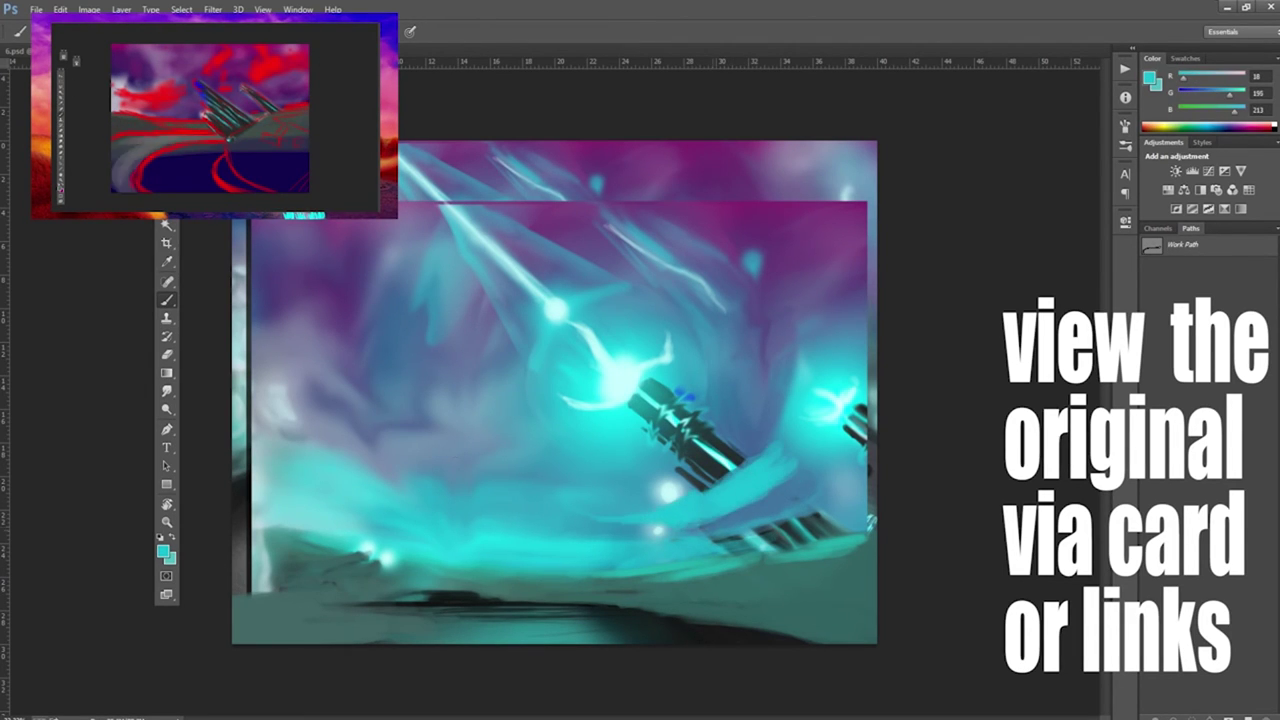
{"action": "left_click", "coordinate": [760, 470], "text": "alt"}
{"action": "left_click_drag", "start_coordinate": [730, 500], "coordinate": [805, 448]}
Step: Paint a near-white glow over the large cannon's muzzle and add pale strokes at the start of the beam
{"action": "left_click", "coordinate": [625, 380], "text": "alt"}
{"action": "right_click", "coordinate": [648, 390]}
{"action": "key", "text": "Return"}
{"action": "mouse_move", "coordinate": [690, 400]}
{"action": "left_mouse_down"}
{"action": "mouse_move", "coordinate": [675, 450]}
{"action": "mouse_move", "coordinate": [680, 390]}
{"action": "left_mouse_up"}
{"action": "mouse_move", "coordinate": [640, 465]}
{"action": "left_mouse_down"}
{"action": "mouse_move", "coordinate": [700, 410]}
{"action": "mouse_move", "coordinate": [670, 455]}
{"action": "mouse_move", "coordinate": [715, 370]}
{"action": "left_mouse_up"}
{"action": "left_click_drag", "start_coordinate": [435, 200], "coordinate": [460, 255]}
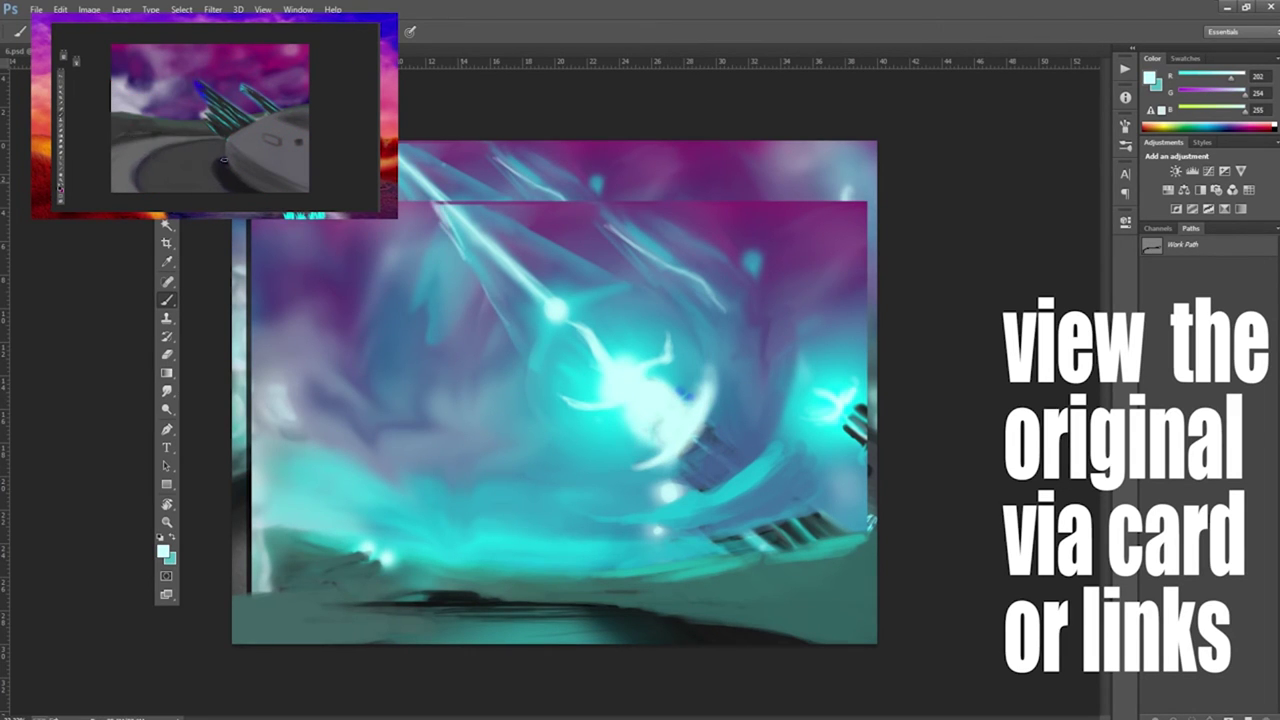
Step: Paint out the remaining cannon pieces below the central glow with sampled violet, blue and cyan sky colours
{"action": "left_click", "coordinate": [587, 218], "text": "alt"}
{"action": "left_click", "coordinate": [700, 420], "text": "alt"}
{"action": "mouse_move", "coordinate": [705, 415]}
{"action": "left_mouse_down"}
{"action": "mouse_move", "coordinate": [650, 475]}
{"action": "mouse_move", "coordinate": [530, 465]}
{"action": "mouse_move", "coordinate": [660, 485]}
{"action": "left_mouse_up"}
{"action": "left_click", "coordinate": [600, 470], "text": "alt"}
{"action": "left_click", "coordinate": [620, 510], "text": "alt"}
{"action": "left_click_drag", "start_coordinate": [810, 440], "coordinate": [750, 500]}
{"action": "mouse_move", "coordinate": [810, 520]}
{"action": "left_mouse_down"}
{"action": "mouse_move", "coordinate": [716, 541]}
{"action": "mouse_move", "coordinate": [860, 512]}
{"action": "mouse_move", "coordinate": [740, 520]}
{"action": "mouse_move", "coordinate": [730, 460]}
{"action": "mouse_move", "coordinate": [633, 481]}
{"action": "left_mouse_up"}
{"action": "key", "text": "bracketright"}
{"action": "left_click_drag", "start_coordinate": [815, 445], "coordinate": [750, 498]}
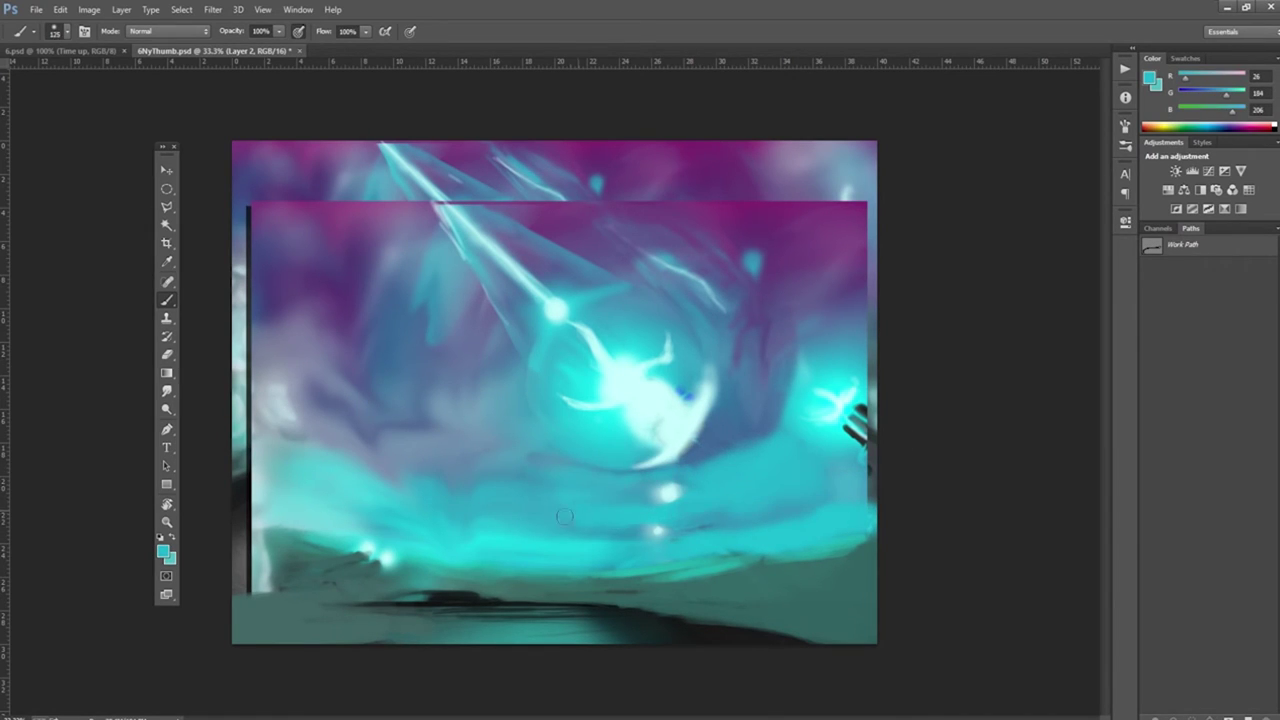
Step: Replace the small cannon near the right edge with bright cyan glow strokes
{"action": "left_click", "coordinate": [828, 405], "text": "alt"}
{"action": "left_click_drag", "start_coordinate": [855, 405], "coordinate": [862, 425]}
{"action": "key", "text": "bracketleft"}
{"action": "key", "text": "bracketleft"}
{"action": "key", "text": "bracketleft"}
{"action": "key", "text": "bracketleft"}
{"action": "left_click", "coordinate": [866, 403], "text": "alt"}
Step: Paint thin near-black streaks across the foreground ground, lower the brush opacity to 80% and sample a dark teal
{"action": "left_click", "coordinate": [390, 574], "text": "alt"}
{"action": "left_click", "coordinate": [455, 607], "text": "alt"}
{"action": "mouse_move", "coordinate": [388, 638]}
{"action": "left_mouse_down"}
{"action": "mouse_move", "coordinate": [270, 638]}
{"action": "mouse_move", "coordinate": [380, 630]}
{"action": "left_mouse_up"}
{"action": "right_click", "coordinate": [203, 176]}
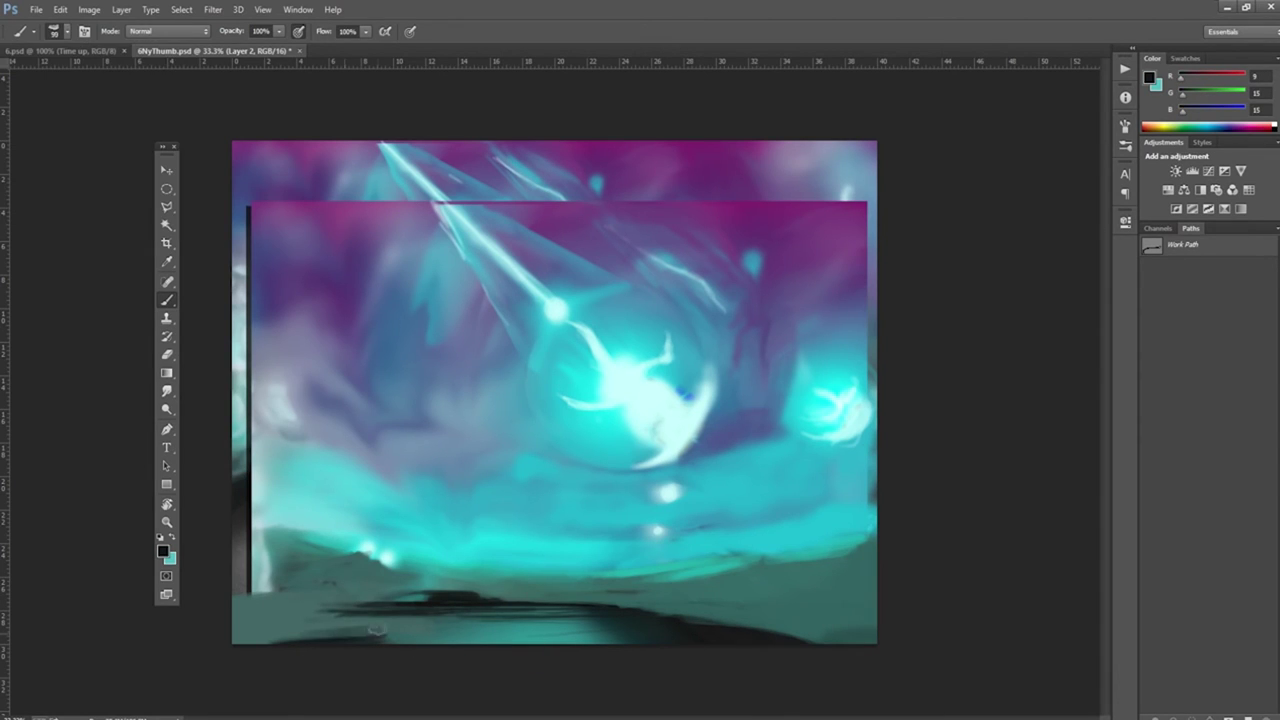
{"action": "left_click", "coordinate": [878, 632], "text": "alt"}
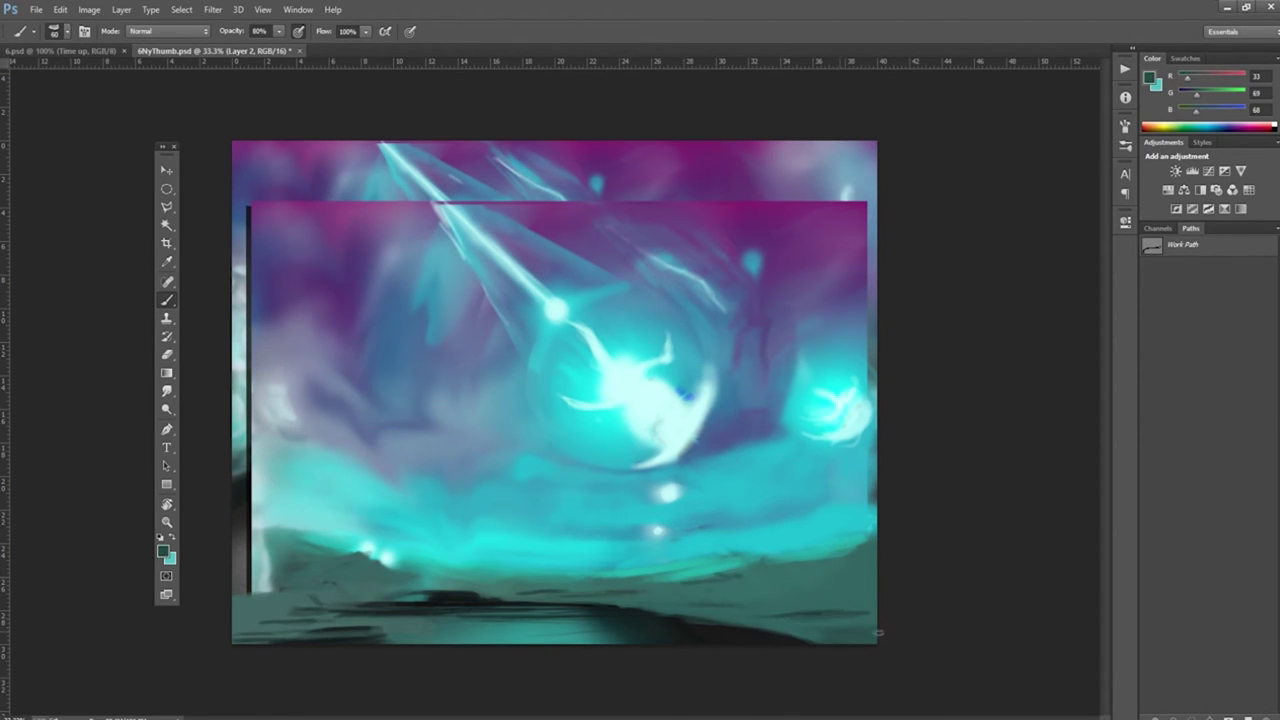
Step: Paint pale cyan-white mist and cloud highlights along the left edge, above and beside the white column
{"action": "left_click", "coordinate": [254, 522], "text": "alt"}
{"action": "right_click", "coordinate": [258, 493]}
{"action": "key", "text": "Return"}
{"action": "left_click_drag", "start_coordinate": [258, 518], "coordinate": [248, 490]}
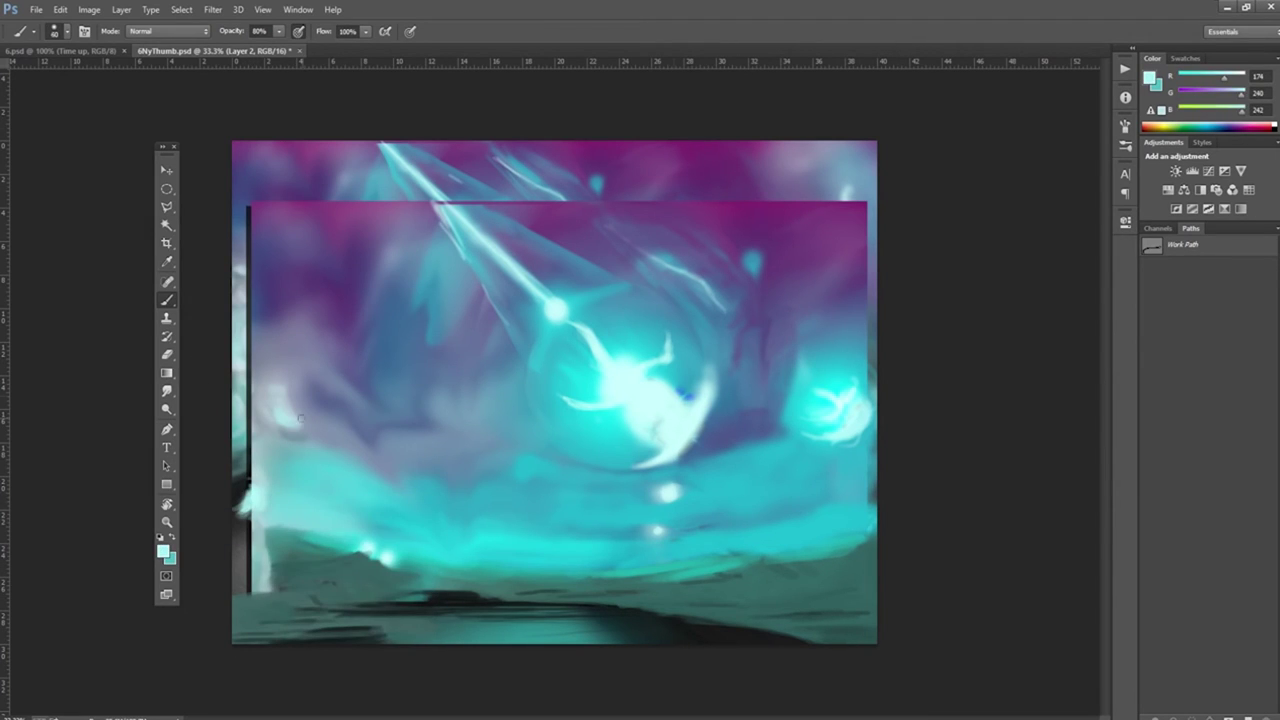
{"action": "left_click_drag", "start_coordinate": [256, 512], "coordinate": [248, 472]}
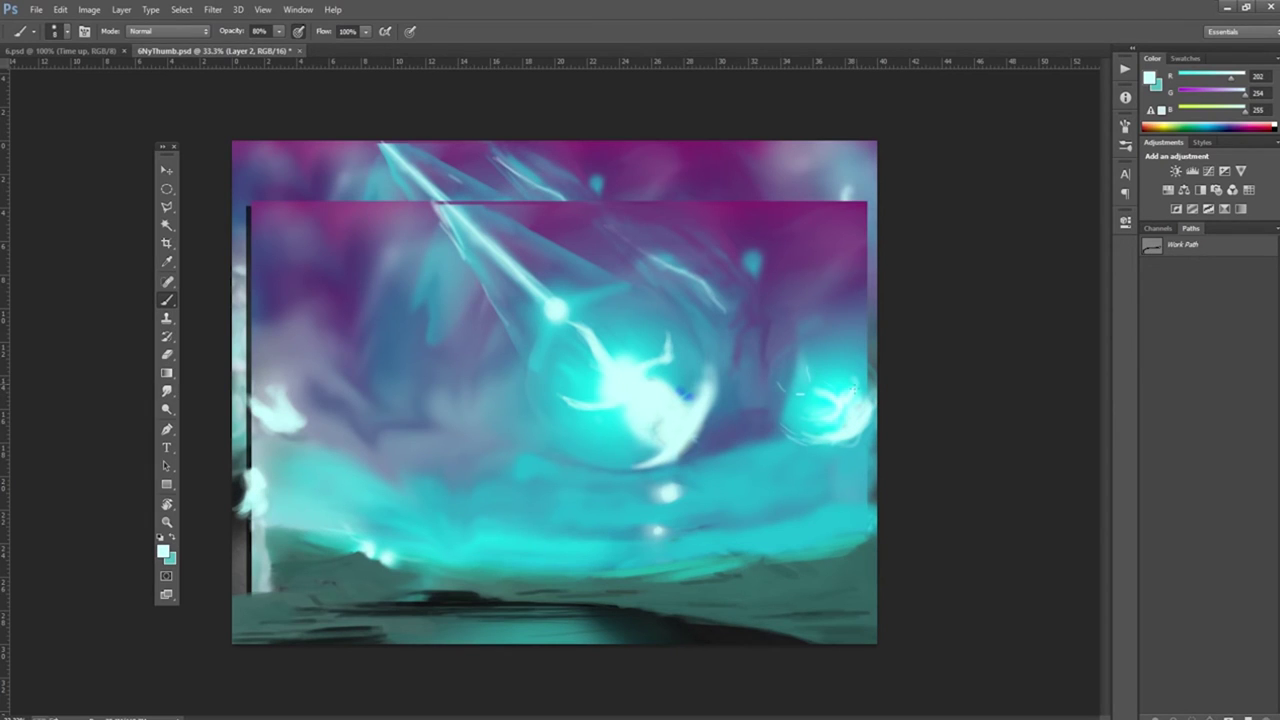
Step: Paint a faint purple and blue tower silhouette in the sky between the two glowing orbs
{"action": "left_click", "coordinate": [766, 413], "text": "alt"}
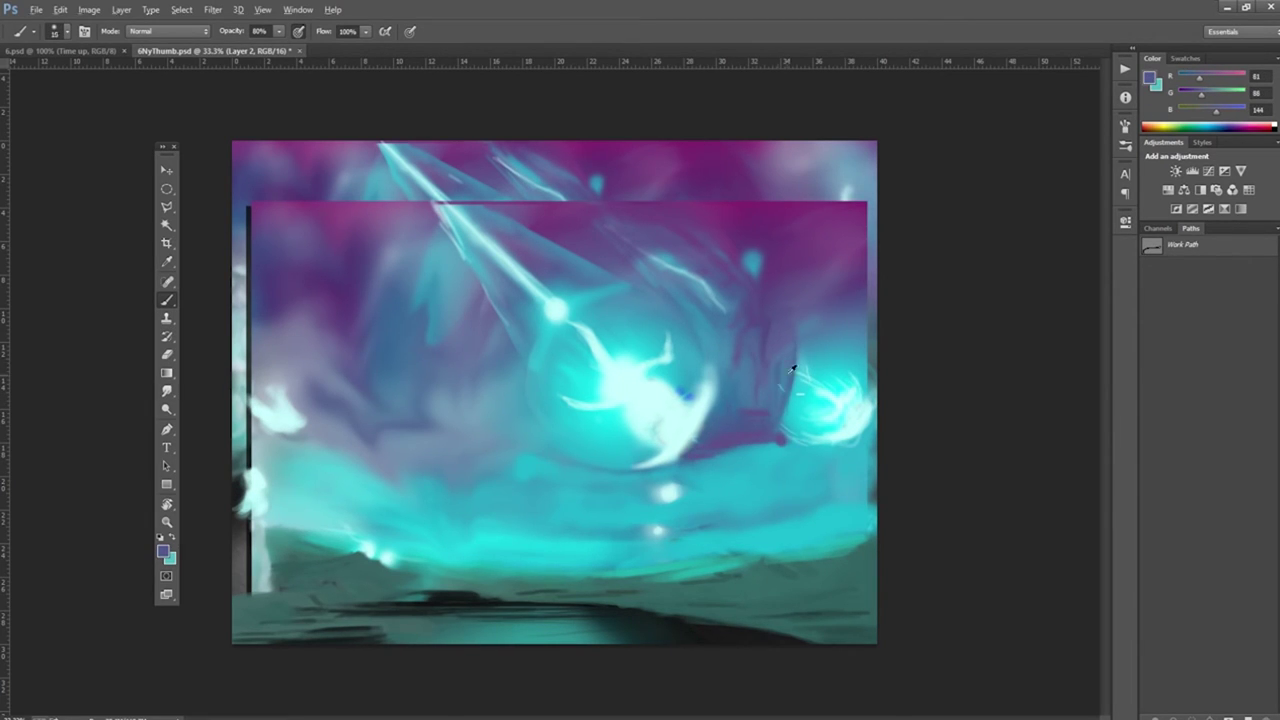
{"action": "left_click", "coordinate": [738, 388], "text": "alt"}
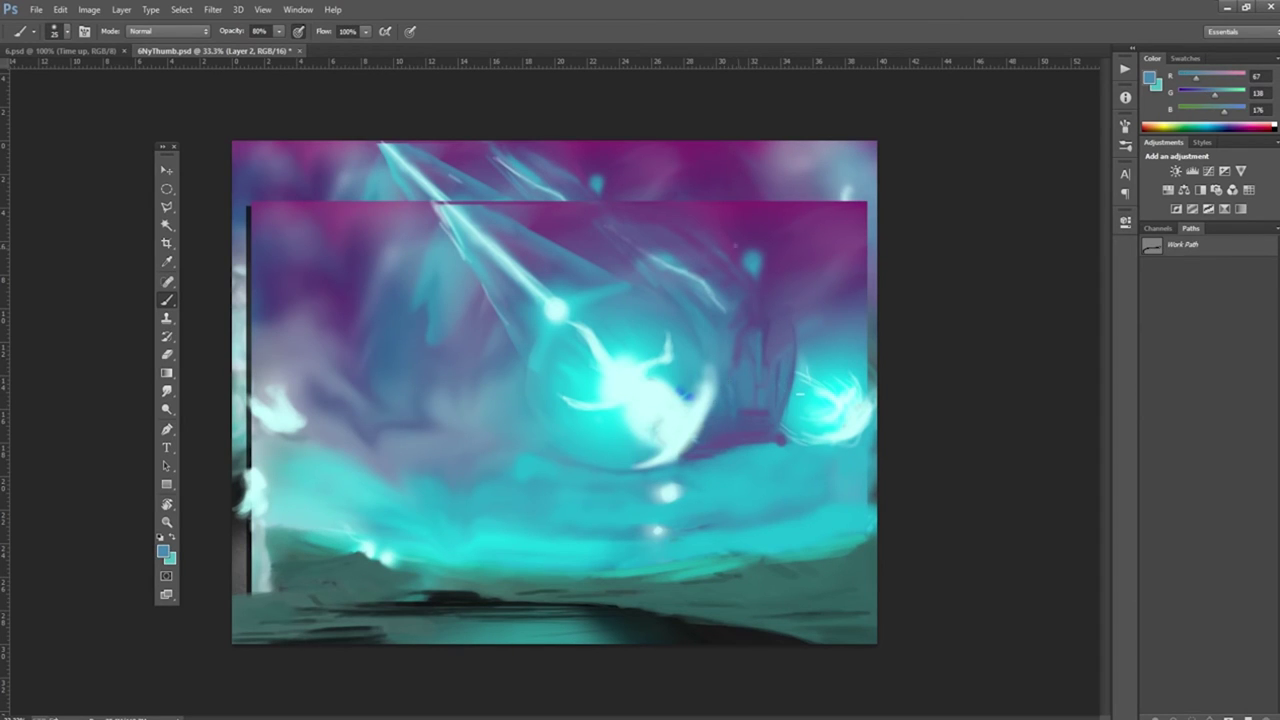
{"action": "left_click", "coordinate": [613, 254], "text": "alt"}
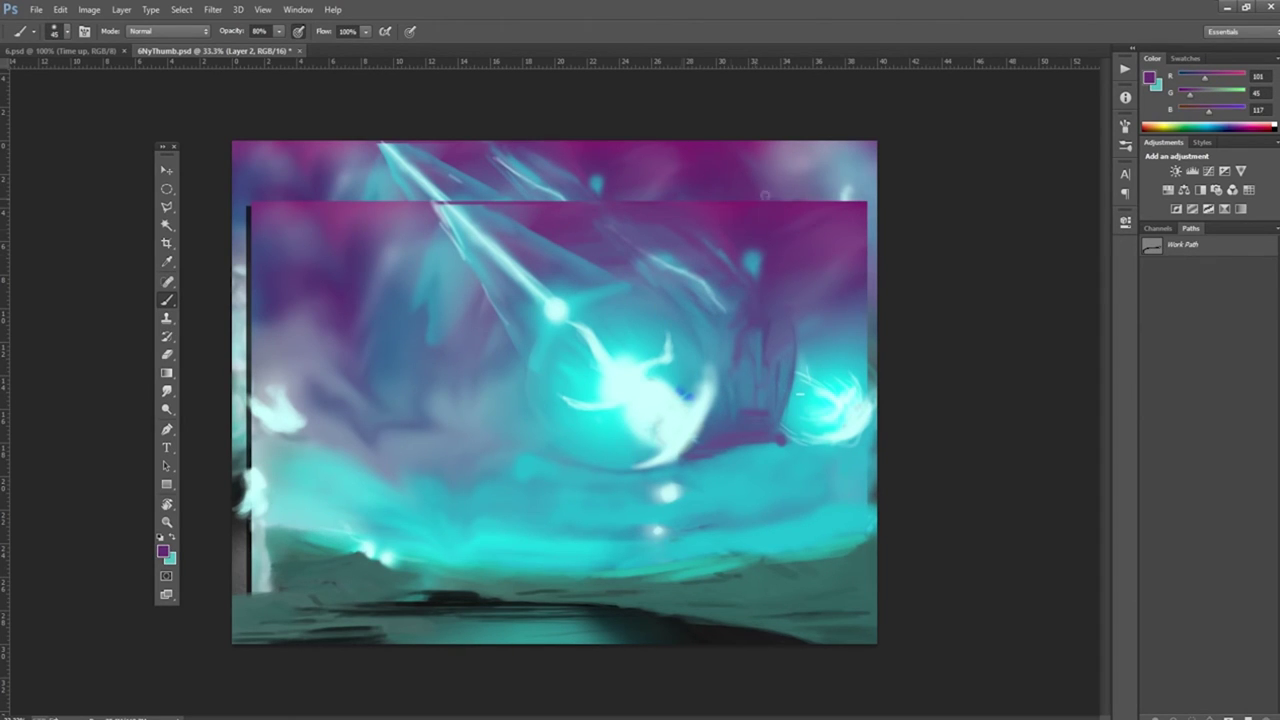
Step: Darken the right-hand ground and shoreline, and paint teal water with dark streaks in the lower-left corner
{"action": "left_click", "coordinate": [432, 592], "text": "alt"}
{"action": "mouse_move", "coordinate": [806, 590]}
{"action": "left_mouse_down"}
{"action": "mouse_move", "coordinate": [876, 638]}
{"action": "mouse_move", "coordinate": [723, 620]}
{"action": "left_mouse_up"}
{"action": "left_click_drag", "start_coordinate": [810, 620], "coordinate": [520, 608]}
{"action": "left_click", "coordinate": [520, 545], "text": "alt"}
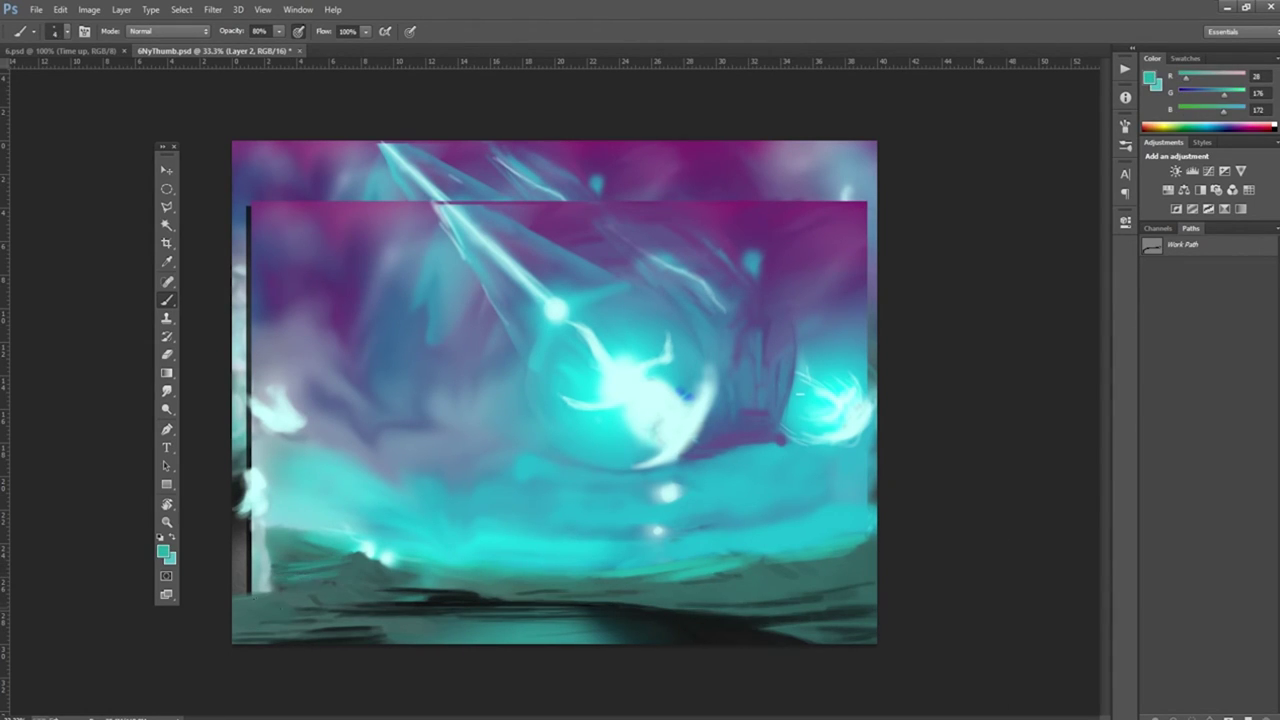
{"action": "left_click_drag", "start_coordinate": [238, 638], "coordinate": [292, 624]}
{"action": "left_click", "coordinate": [795, 617], "text": "alt"}
{"action": "left_click_drag", "start_coordinate": [830, 572], "coordinate": [788, 580]}
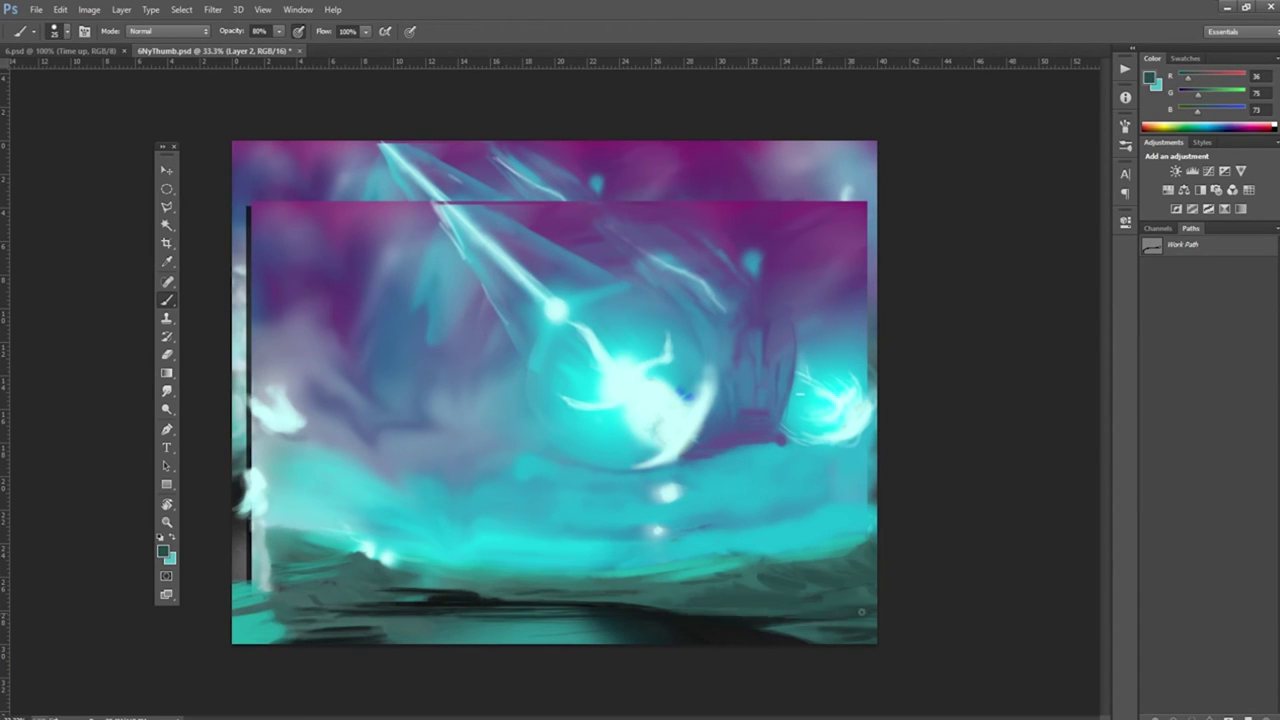
{"action": "left_click", "coordinate": [343, 623], "text": "alt"}
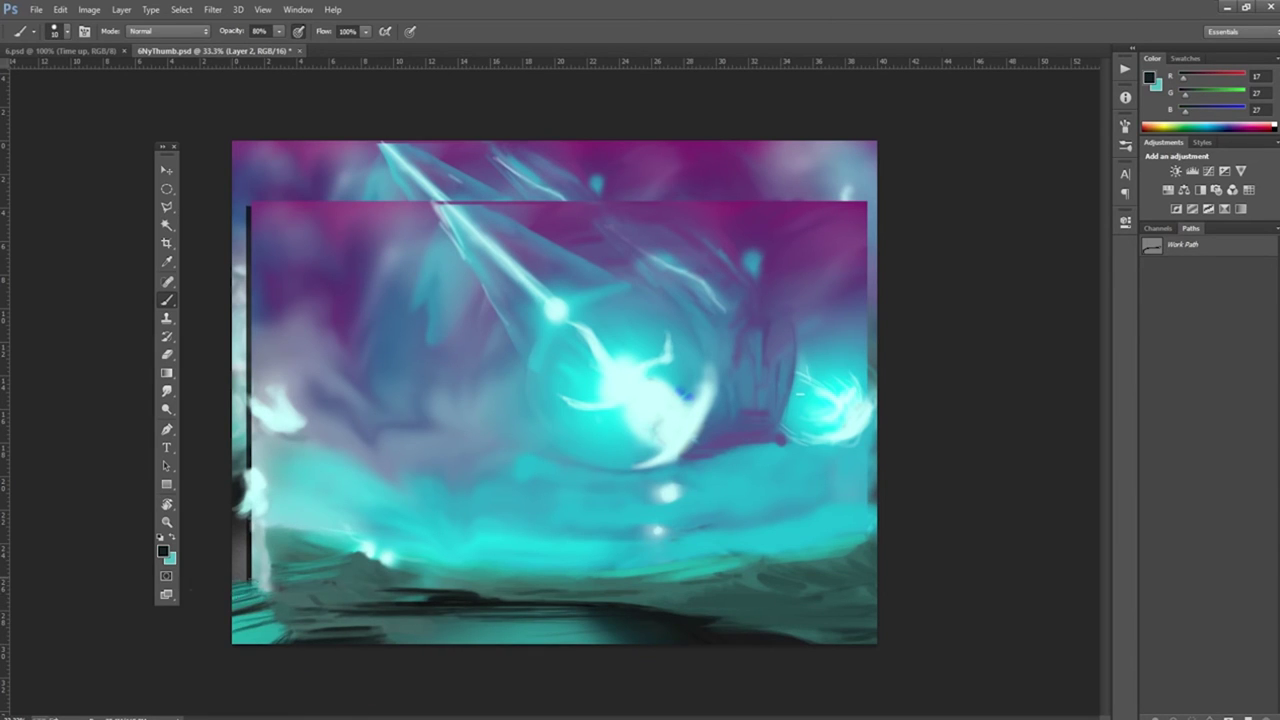
Step: Define the towers and steps between the orbs with dark indigo and muted violet strokes
{"action": "left_click", "coordinate": [703, 413], "text": "alt"}
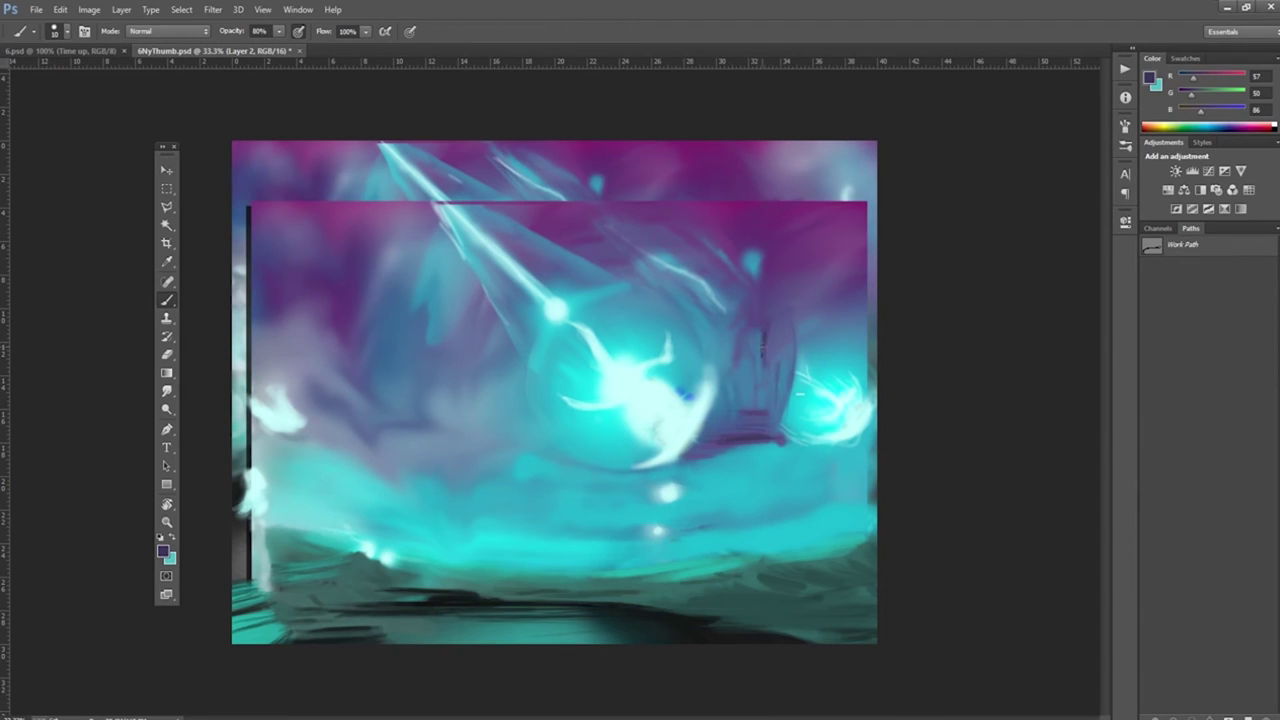
{"action": "left_click", "coordinate": [749, 416], "text": "alt"}
{"action": "left_click", "coordinate": [783, 427], "text": "alt"}
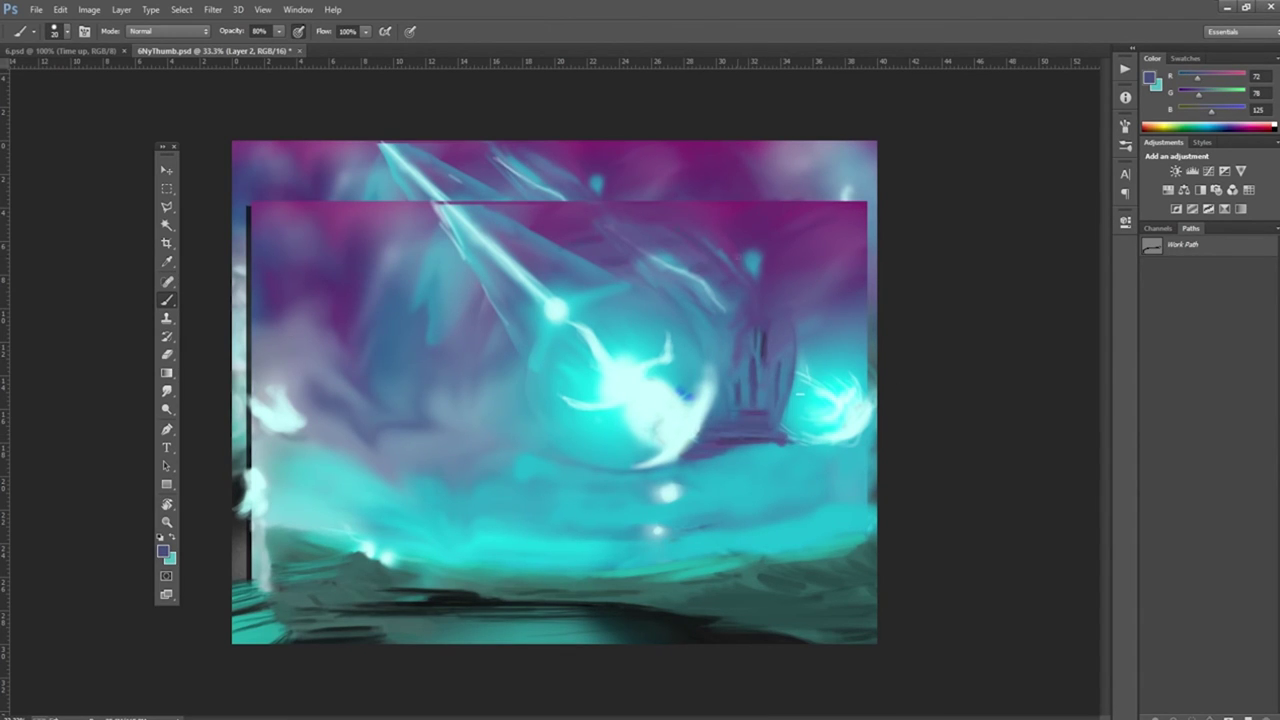
{"action": "key", "text": "x"}
Step: Select a large circle around the central glow and paint cyan and violet strokes over the towers inside it
{"action": "key", "text": "shift+m"}
{"action": "mouse_move", "coordinate": [370, 495]}
{"action": "left_mouse_down"}
{"action": "mouse_move", "coordinate": [790, 510]}
{"action": "mouse_move", "coordinate": [800, 525]}
{"action": "left_mouse_up"}
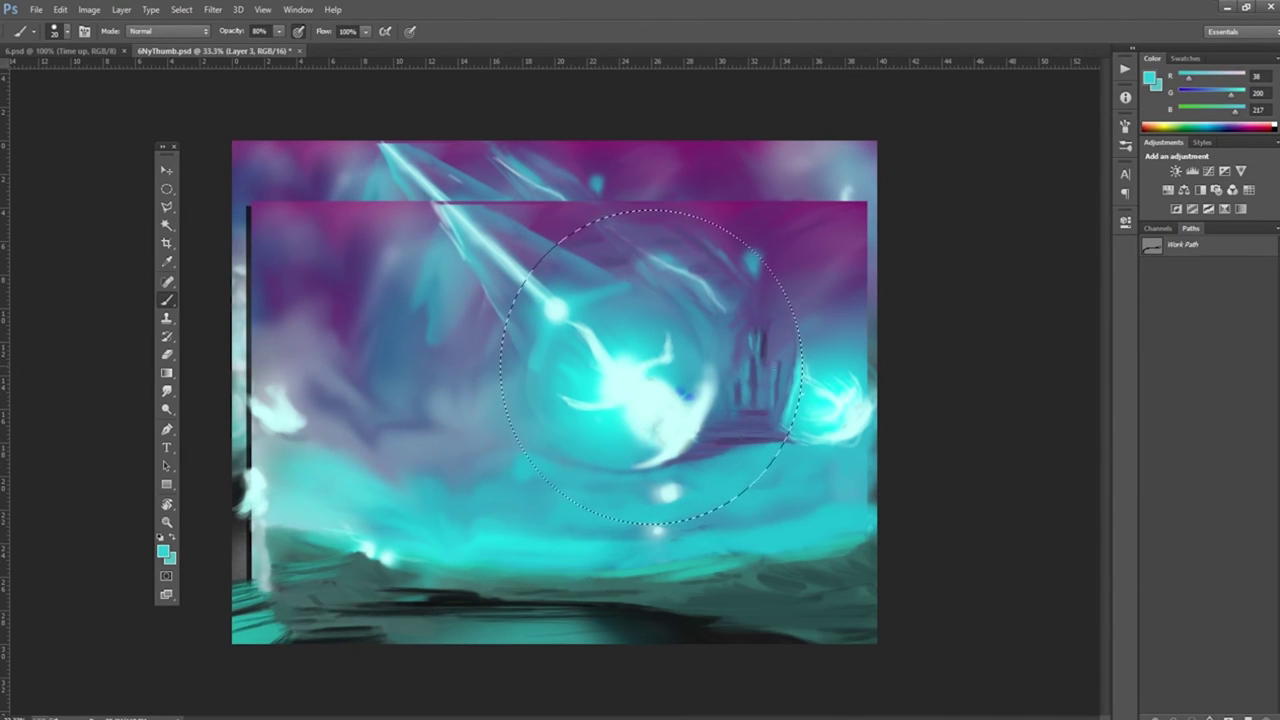
{"action": "left_click", "coordinate": [728, 402], "text": "alt"}
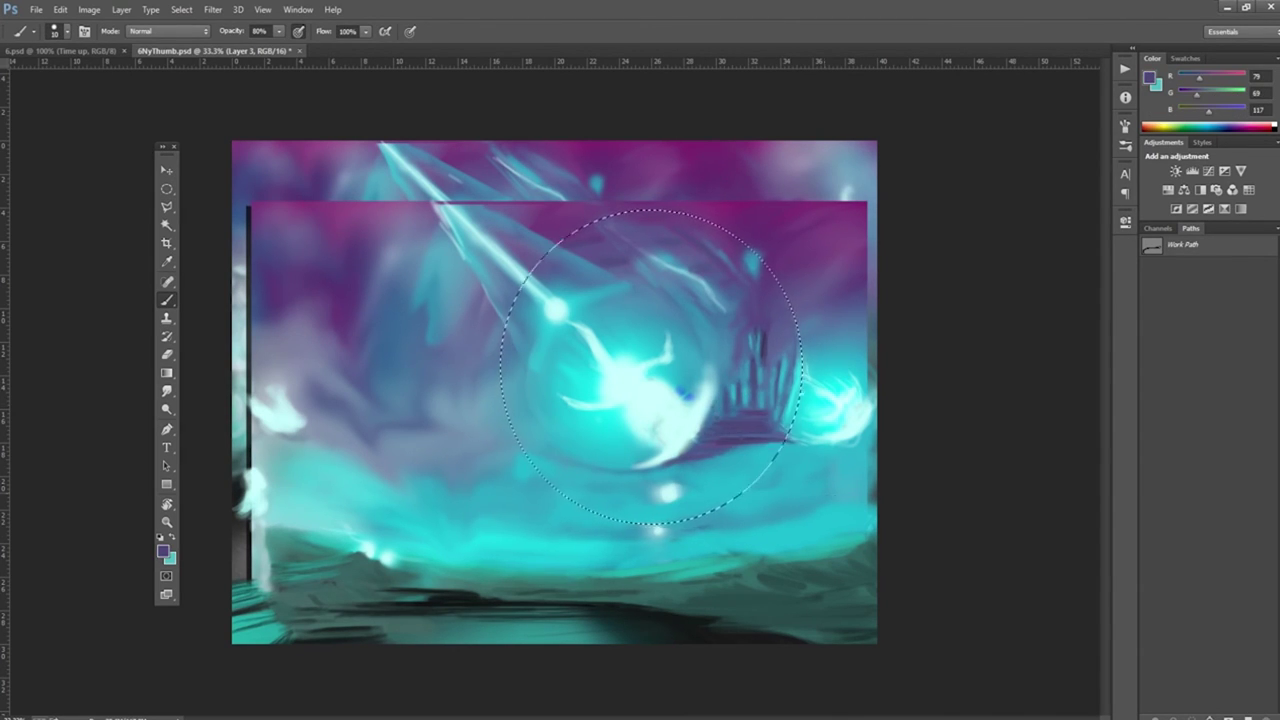
{"action": "left_click", "coordinate": [795, 412], "text": "alt"}
Step: Invert the circular selection and smudge the sky around its rim, then smudge around a smaller circle at the right orb
{"action": "key", "text": "r"}
{"action": "key", "text": "ctrl+shift+i"}
{"action": "key", "text": "bracketright"}
{"action": "key", "text": "bracketright"}
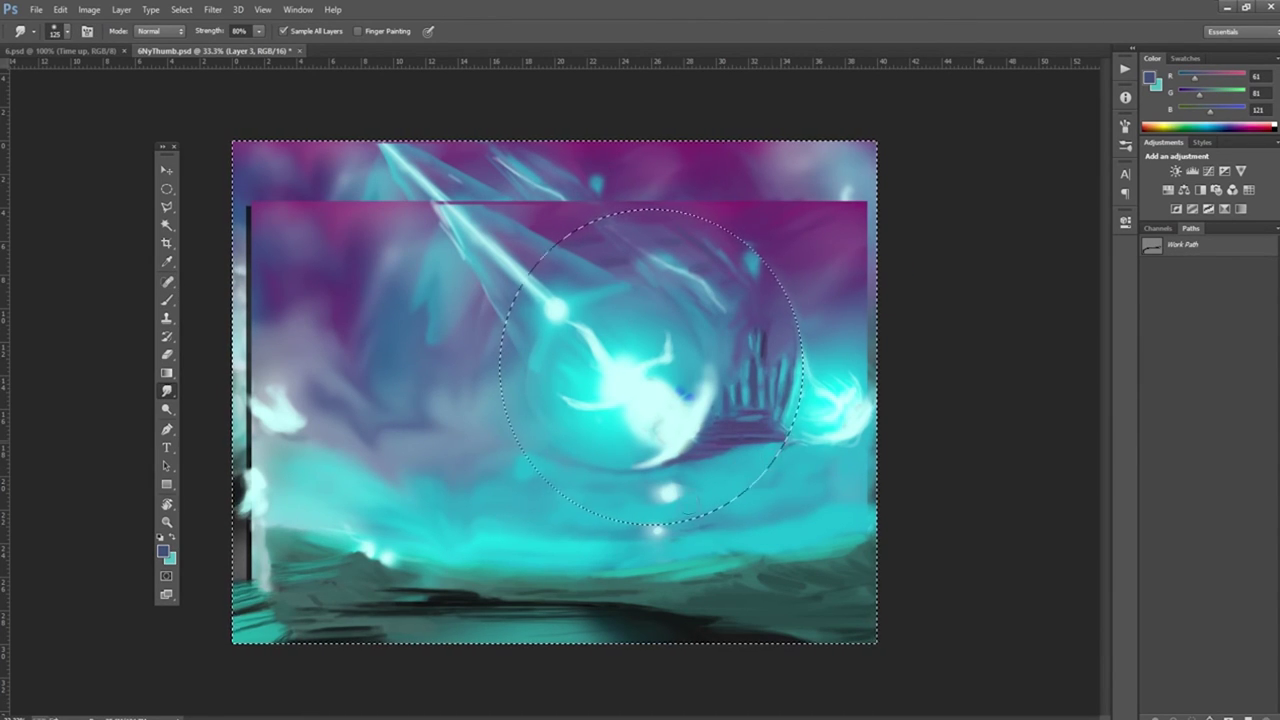
{"action": "left_click_drag", "start_coordinate": [699, 524], "coordinate": [556, 490]}
{"action": "key", "text": "bracketleft"}
{"action": "key", "text": "bracketleft"}
{"action": "key", "text": "bracketleft"}
{"action": "key", "text": "bracketleft"}
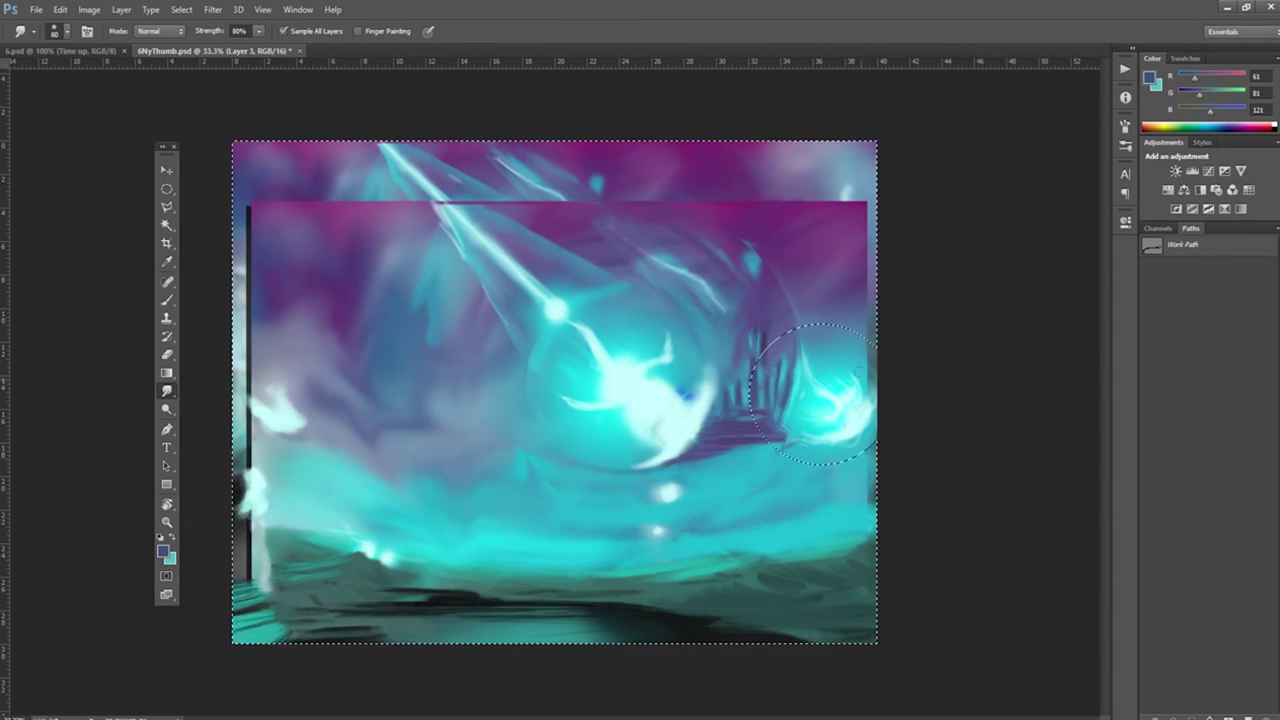
{"action": "key", "text": "bracketleft"}
Step: Draw a large curved path across the left part of the scene and convert it into a selection
{"action": "key", "text": "p"}
{"action": "left_click", "coordinate": [392, 636]}
{"action": "left_click", "coordinate": [131, 291], "text": "alt"}
{"action": "left_click", "coordinate": [503, 532]}
{"action": "left_click", "coordinate": [534, 550]}
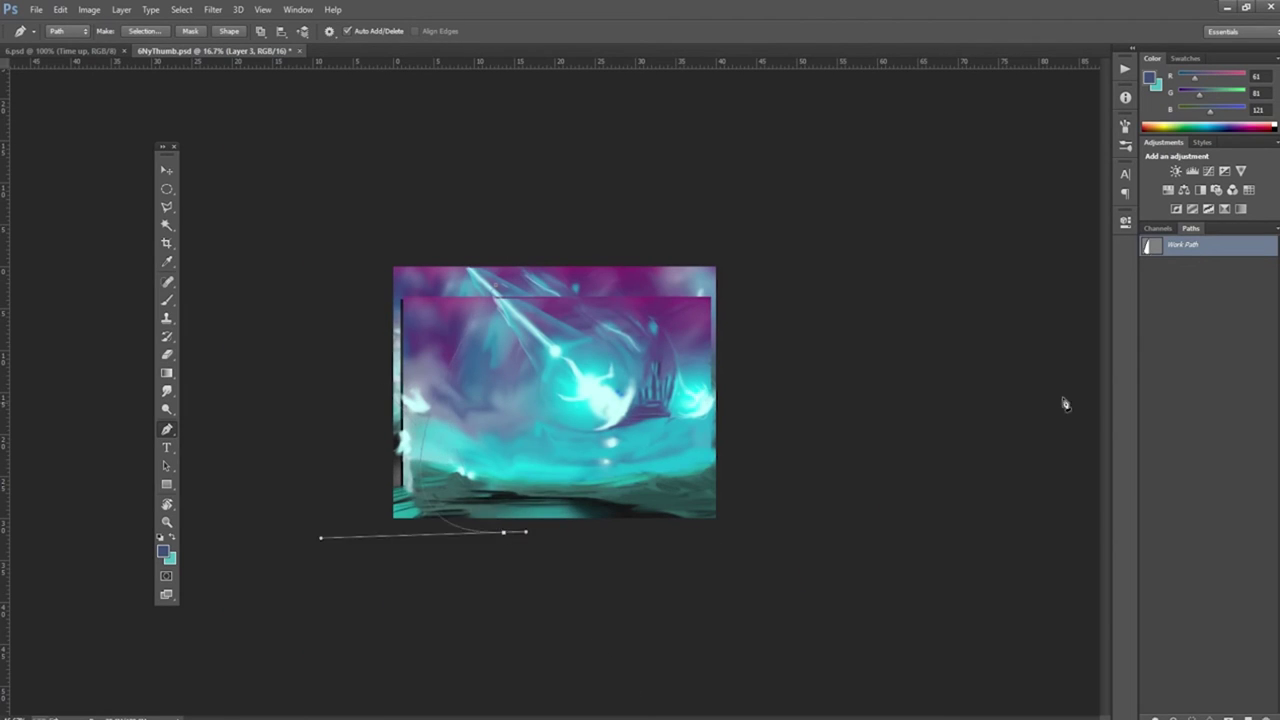
{"action": "right_click", "coordinate": [580, 623]}
{"action": "left_click", "coordinate": [716, 219]}
Step: Smudge the sky along the curved selection's edges, inverting the selection and varying the brush size
{"action": "key", "text": "r"}
{"action": "key", "text": "bracketright"}
{"action": "key", "text": "bracketright"}
{"action": "key", "text": "bracketright"}
{"action": "key", "text": "bracketright"}
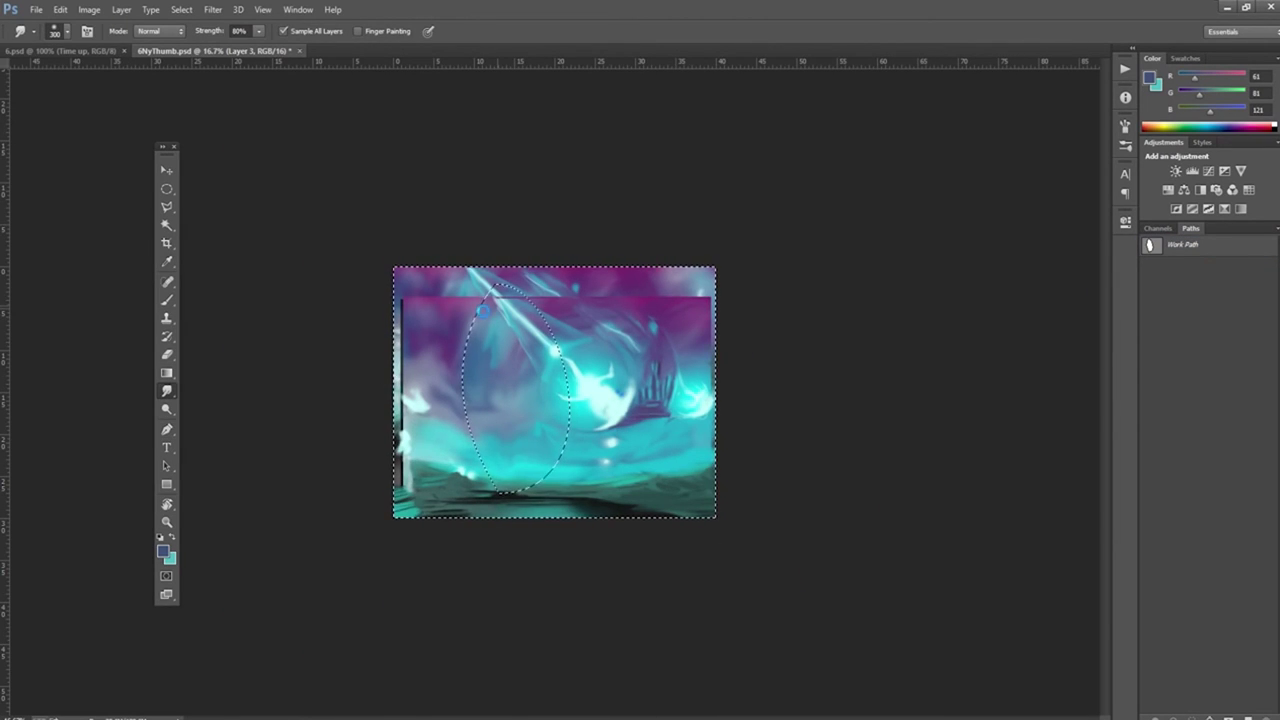
{"action": "key", "text": "ctrl+shift+i"}
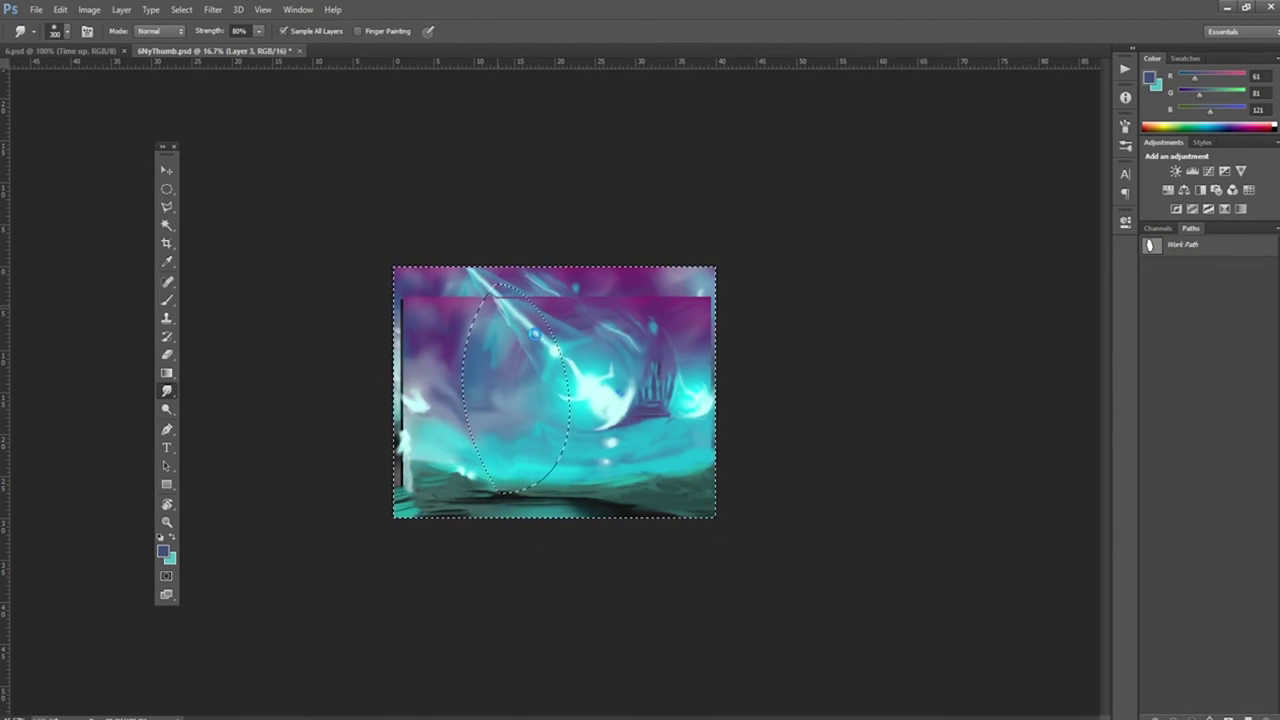
{"action": "key", "text": "ctrl+alt+r"}
{"action": "key", "text": "bracketleft"}
{"action": "key", "text": "bracketleft"}
{"action": "key", "text": "bracketleft"}
{"action": "key", "text": "bracketleft"}
{"action": "key", "text": "bracketleft"}
{"action": "key", "text": "bracketleft"}
{"action": "key", "text": "bracketleft"}
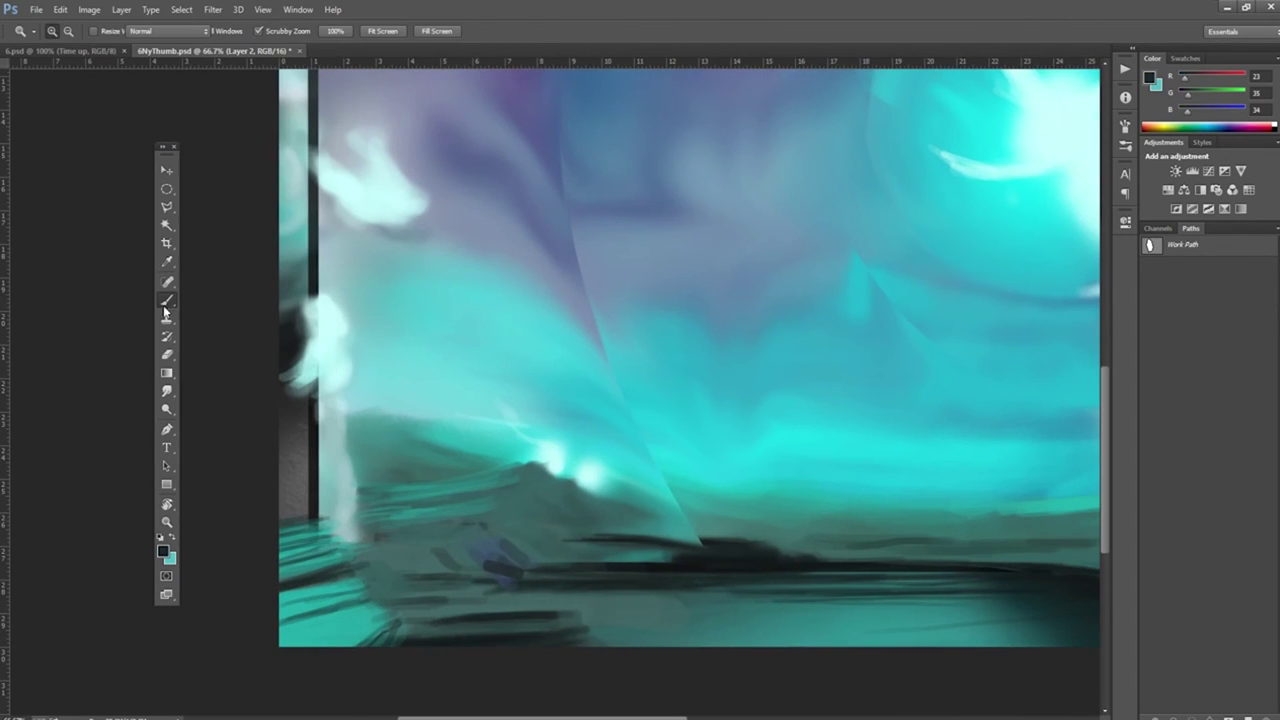
Step: Paint dark slate strokes over the left hillside and fill the lower-left bank with solid teal
{"action": "left_click", "coordinate": [166, 302]}
{"action": "left_click", "coordinate": [588, 506], "text": "alt"}
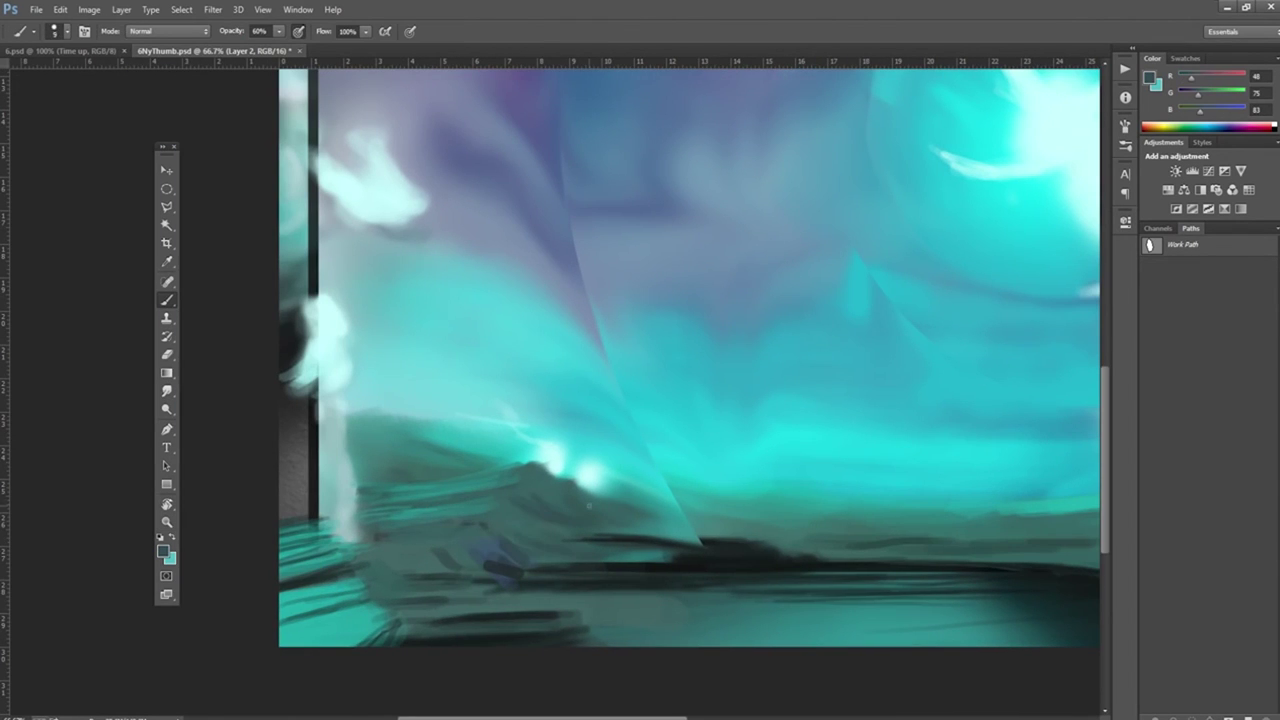
{"action": "left_click_drag", "start_coordinate": [502, 486], "coordinate": [430, 498]}
{"action": "left_click_drag", "start_coordinate": [478, 520], "coordinate": [398, 526]}
{"action": "left_click", "coordinate": [300, 528], "text": "alt"}
{"action": "mouse_move", "coordinate": [335, 500]}
{"action": "left_mouse_down"}
{"action": "mouse_move", "coordinate": [285, 525]}
{"action": "mouse_move", "coordinate": [380, 590]}
{"action": "mouse_move", "coordinate": [410, 640]}
{"action": "left_mouse_up"}
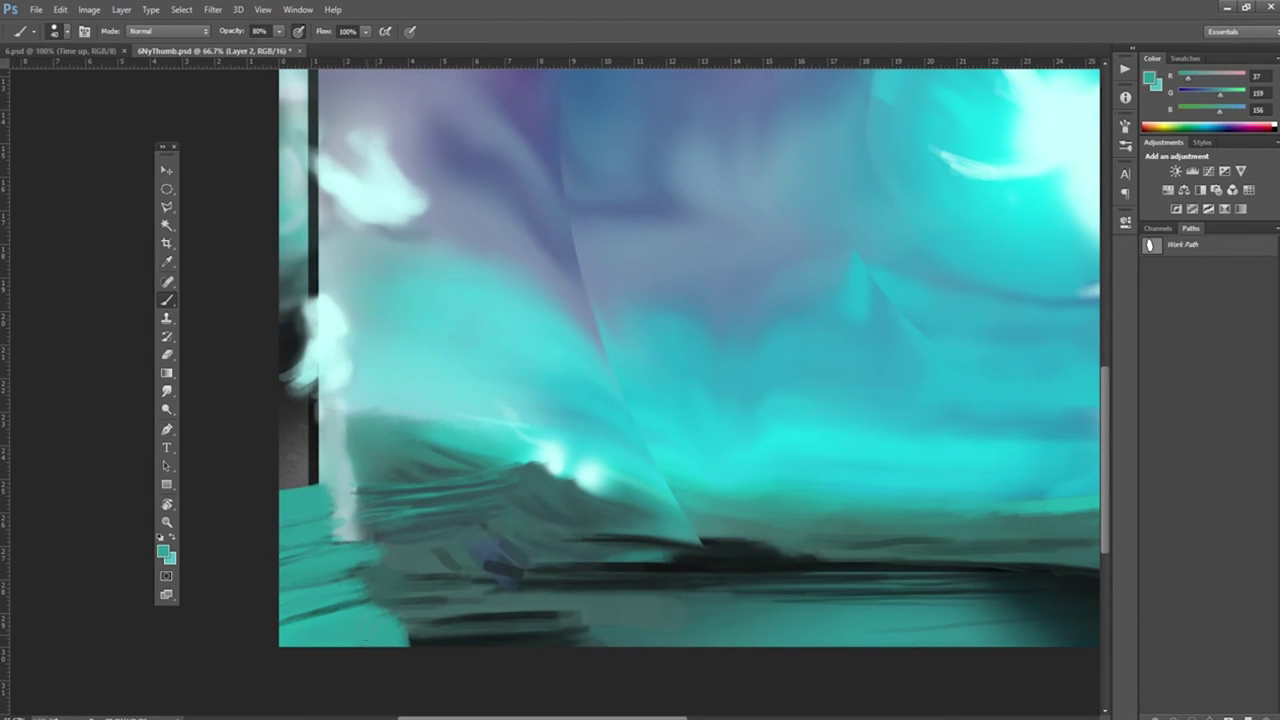
Step: Paint sampled teal strokes across the lower-left bank and the rocky foreground beside it
{"action": "left_click", "coordinate": [300, 625], "text": "alt"}
{"action": "left_click_drag", "start_coordinate": [370, 580], "coordinate": [550, 615]}
{"action": "left_click_drag", "start_coordinate": [290, 540], "coordinate": [510, 585]}
{"action": "mouse_move", "coordinate": [380, 560]}
{"action": "left_mouse_down"}
{"action": "mouse_move", "coordinate": [560, 640]}
{"action": "mouse_move", "coordinate": [600, 630]}
{"action": "left_mouse_up"}
Step: Paint over the dark streaks in the foreground water, rework the shoreline, and sample a near-black tone
{"action": "key", "text": "bracketright"}
{"action": "left_click", "coordinate": [680, 622], "text": "alt"}
{"action": "left_click_drag", "start_coordinate": [720, 600], "coordinate": [515, 610]}
{"action": "left_click_drag", "start_coordinate": [590, 624], "coordinate": [415, 626]}
{"action": "mouse_move", "coordinate": [502, 545]}
{"action": "left_mouse_down"}
{"action": "mouse_move", "coordinate": [453, 561]}
{"action": "mouse_move", "coordinate": [670, 560]}
{"action": "mouse_move", "coordinate": [834, 508]}
{"action": "left_mouse_up"}
{"action": "key", "text": "ctrl+shift+h"}
{"action": "left_click", "coordinate": [720, 525], "text": "alt"}
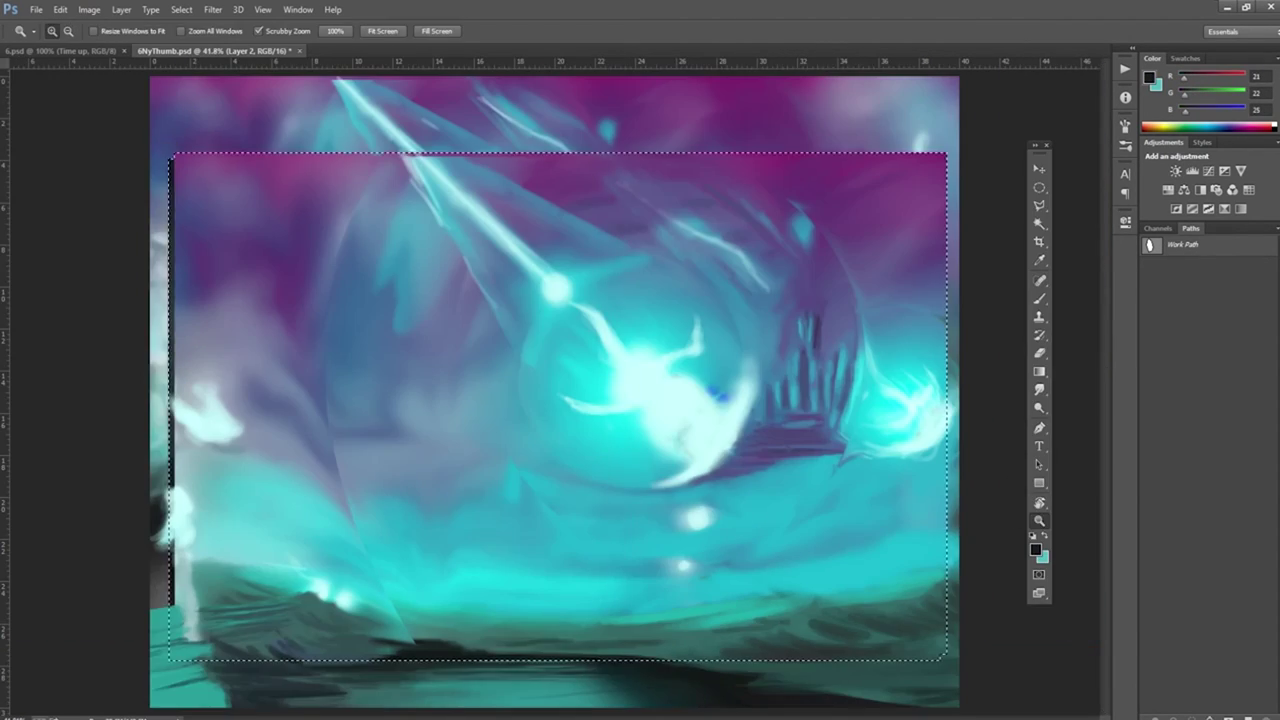
Step: Soften the white cloud near the left edge and add pale texture to the white column beneath it
{"action": "key", "text": "e"}
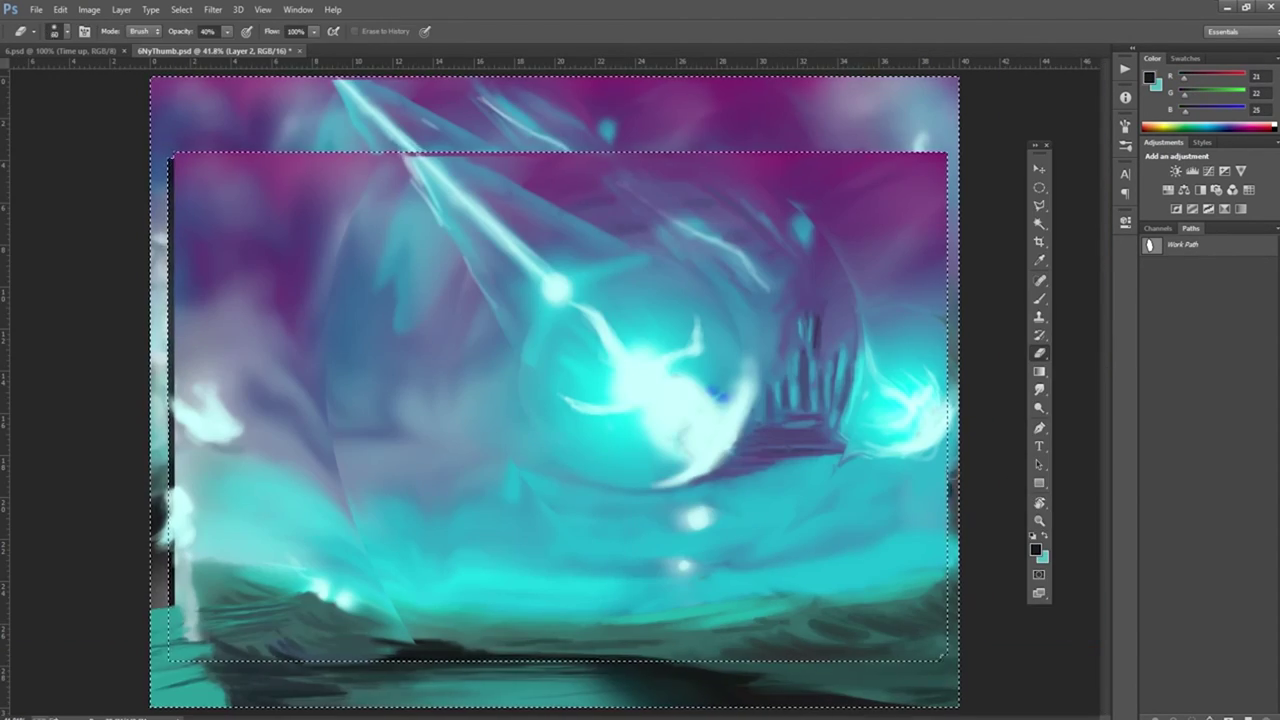
{"action": "key", "text": "b"}
{"action": "left_click", "coordinate": [190, 592], "text": "alt"}
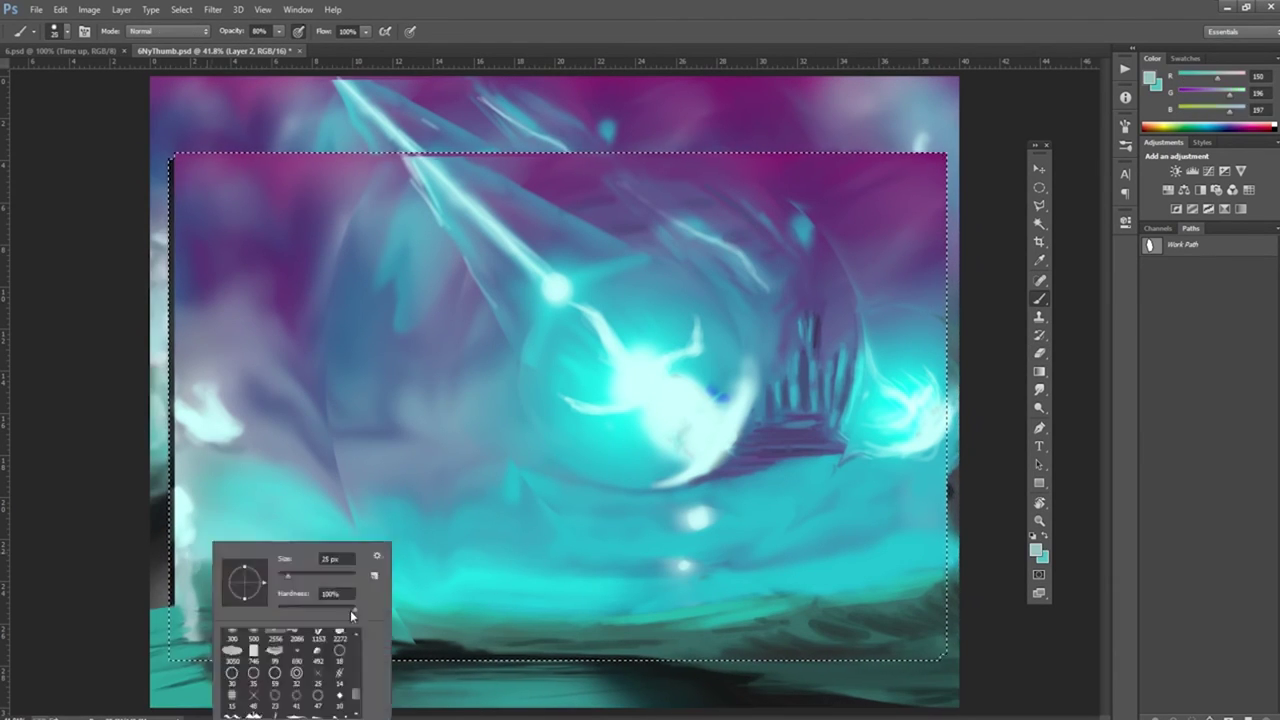
{"action": "left_click", "coordinate": [200, 440], "text": "alt"}
{"action": "mouse_move", "coordinate": [200, 380]}
{"action": "left_mouse_down"}
{"action": "mouse_move", "coordinate": [199, 415]}
{"action": "mouse_move", "coordinate": [230, 425]}
{"action": "left_mouse_up"}
{"action": "left_click", "coordinate": [187, 451], "text": "alt"}
Step: Add a new layer and paint pale cyan highlights on the towers and steps between the orbs
{"action": "left_click", "coordinate": [729, 434], "text": "alt"}
{"action": "key", "text": "ctrl+shift+alt+n"}
{"action": "left_click", "coordinate": [792, 397], "text": "alt"}
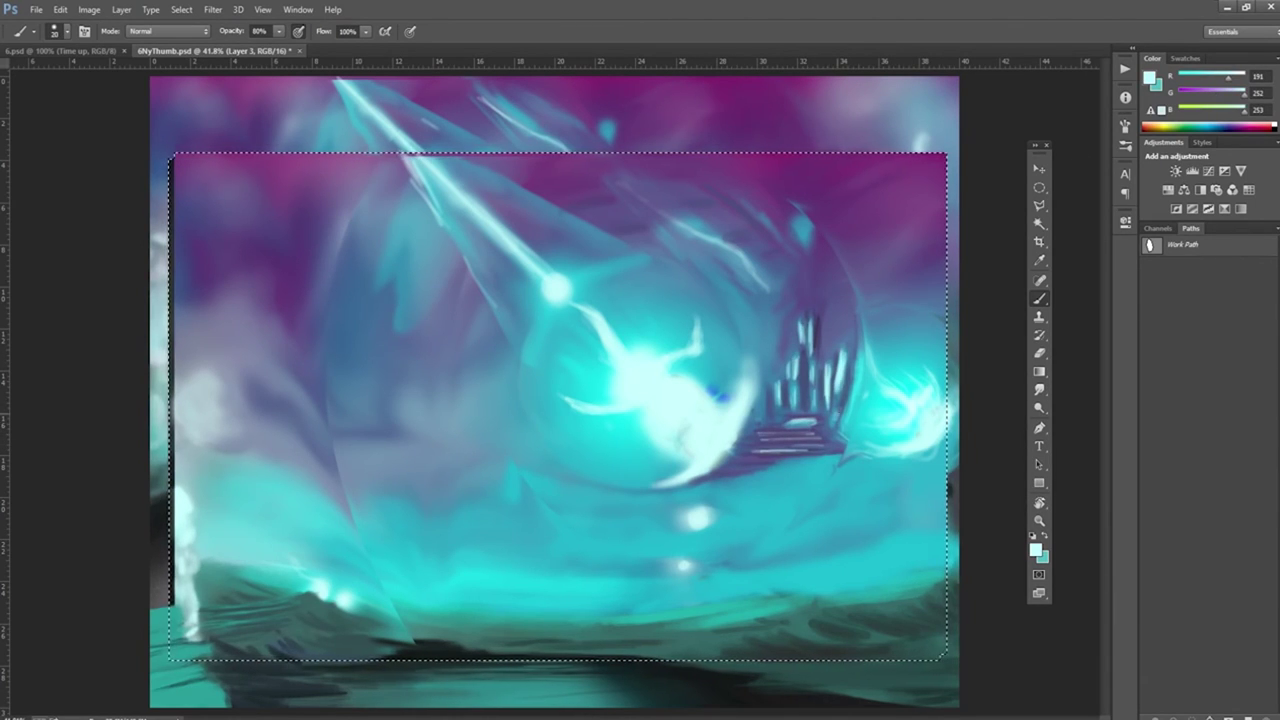
Step: Lay a red-to-purple gradient around the inset picture and apply a Chisel Hard inner bevel with direction Down
{"action": "key", "text": "g"}
{"action": "left_click", "coordinate": [1036, 548]}
{"action": "left_click", "coordinate": [997, 366]}
{"action": "left_click_drag", "start_coordinate": [580, 100], "coordinate": [580, 220]}
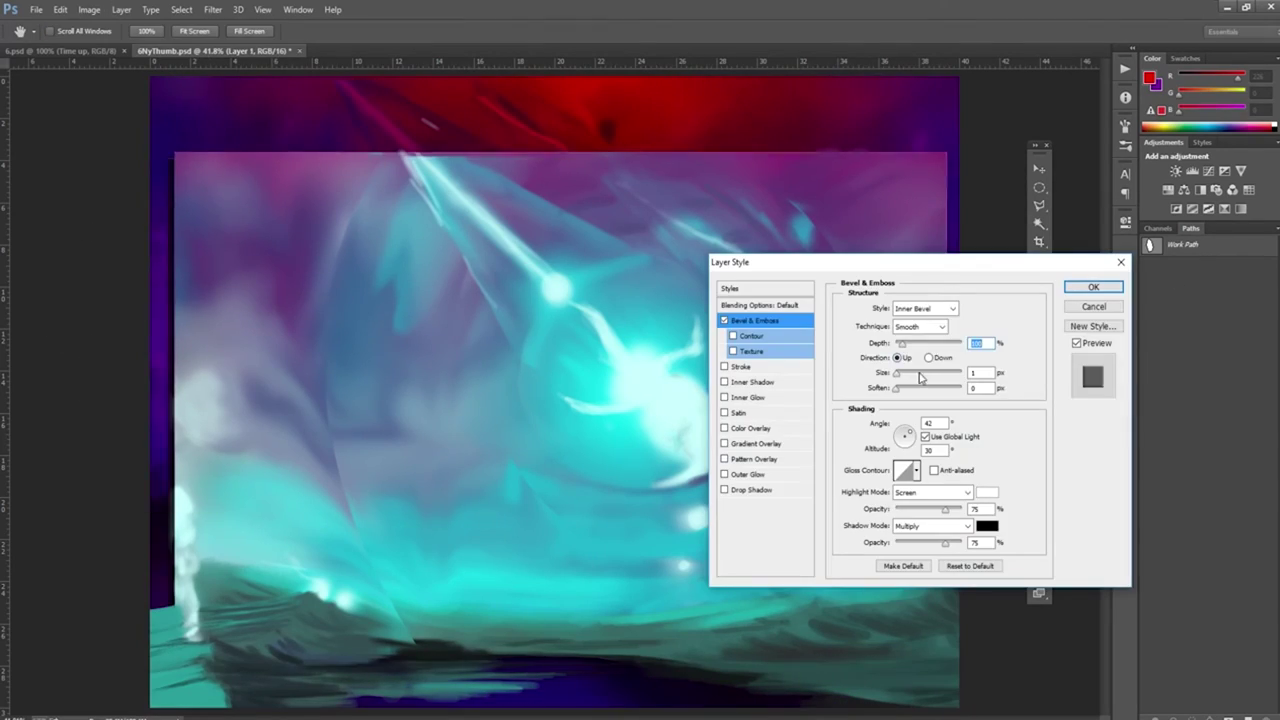
{"action": "left_click_drag", "start_coordinate": [920, 377], "coordinate": [935, 374]}
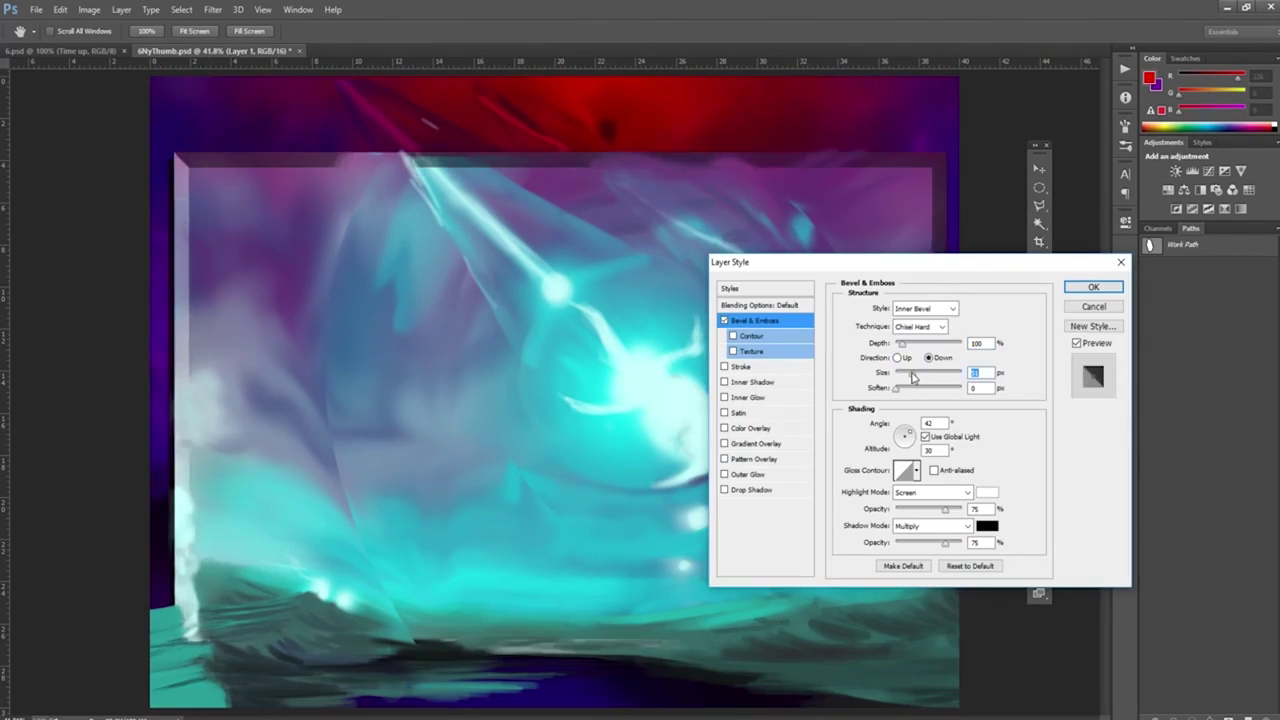
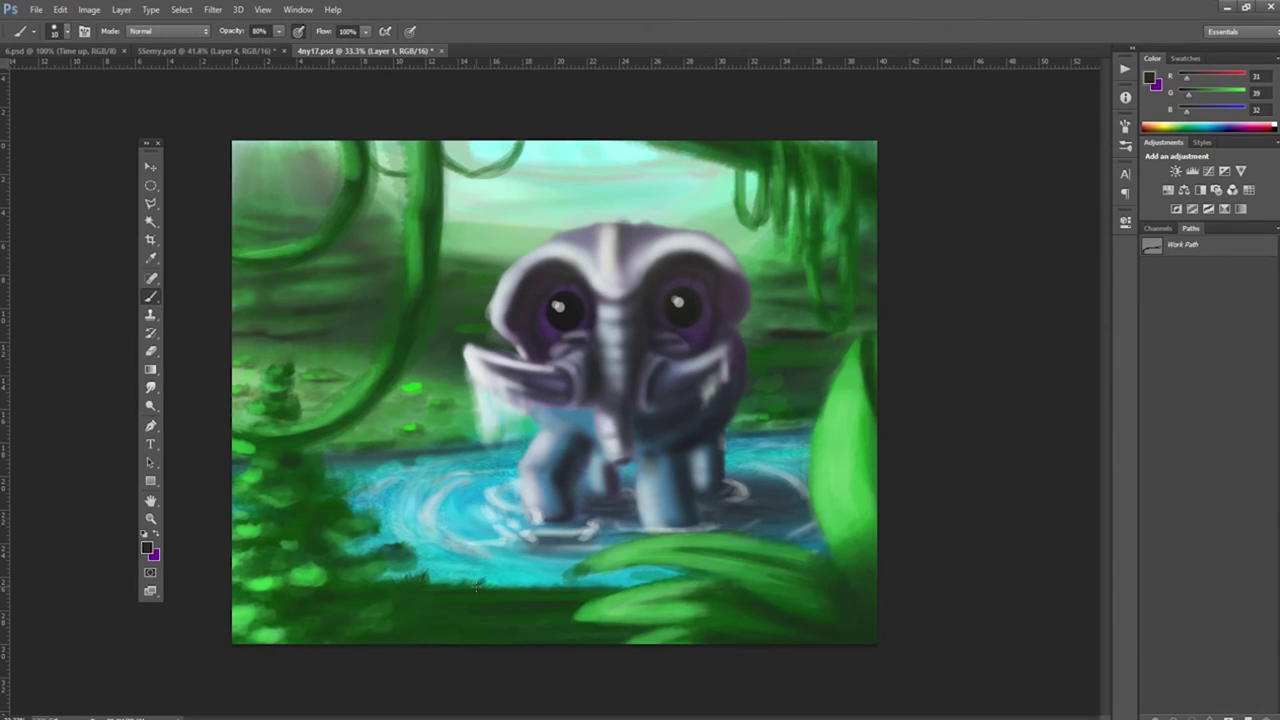
Step: Refine the elephant creature's long tusk and the top of its head with sampled tones at 40% opacity
{"action": "left_click", "coordinate": [545, 372], "text": "alt"}
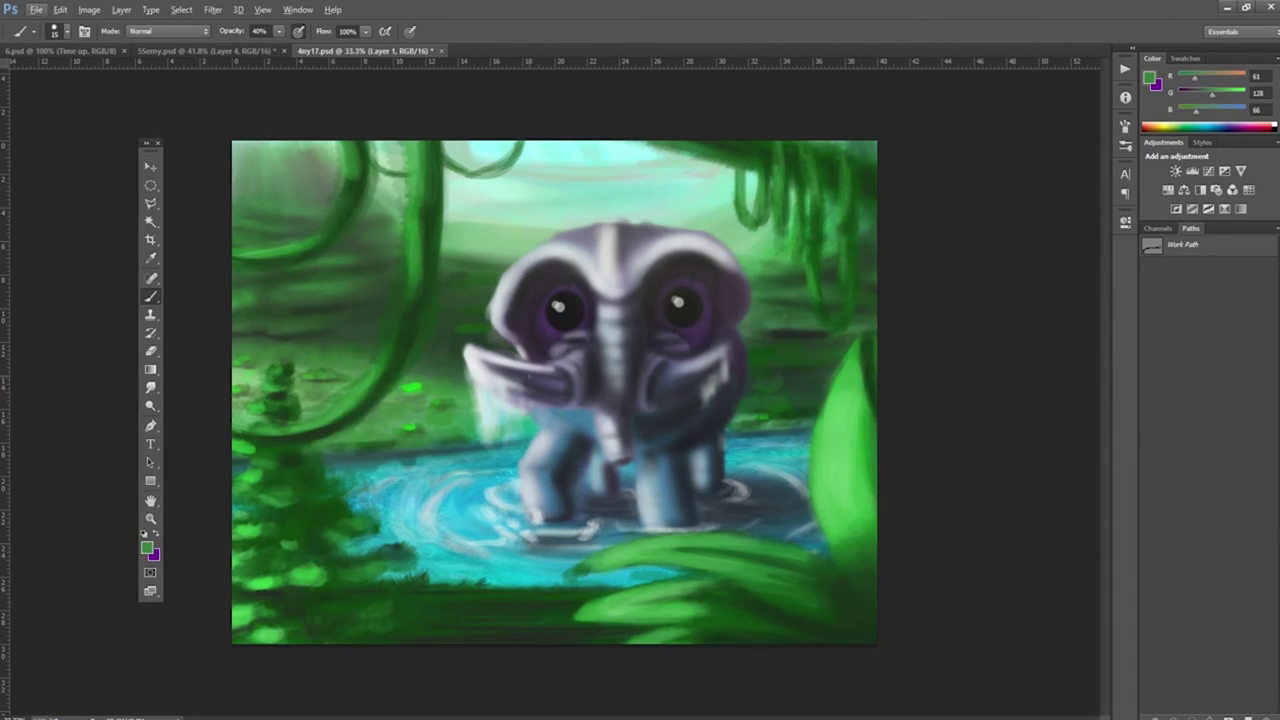
{"action": "left_click_drag", "start_coordinate": [474, 356], "coordinate": [568, 402]}
{"action": "left_click", "coordinate": [640, 240], "text": "alt"}
{"action": "left_click_drag", "start_coordinate": [600, 226], "coordinate": [680, 232]}
{"action": "left_click", "coordinate": [664, 284], "text": "alt"}
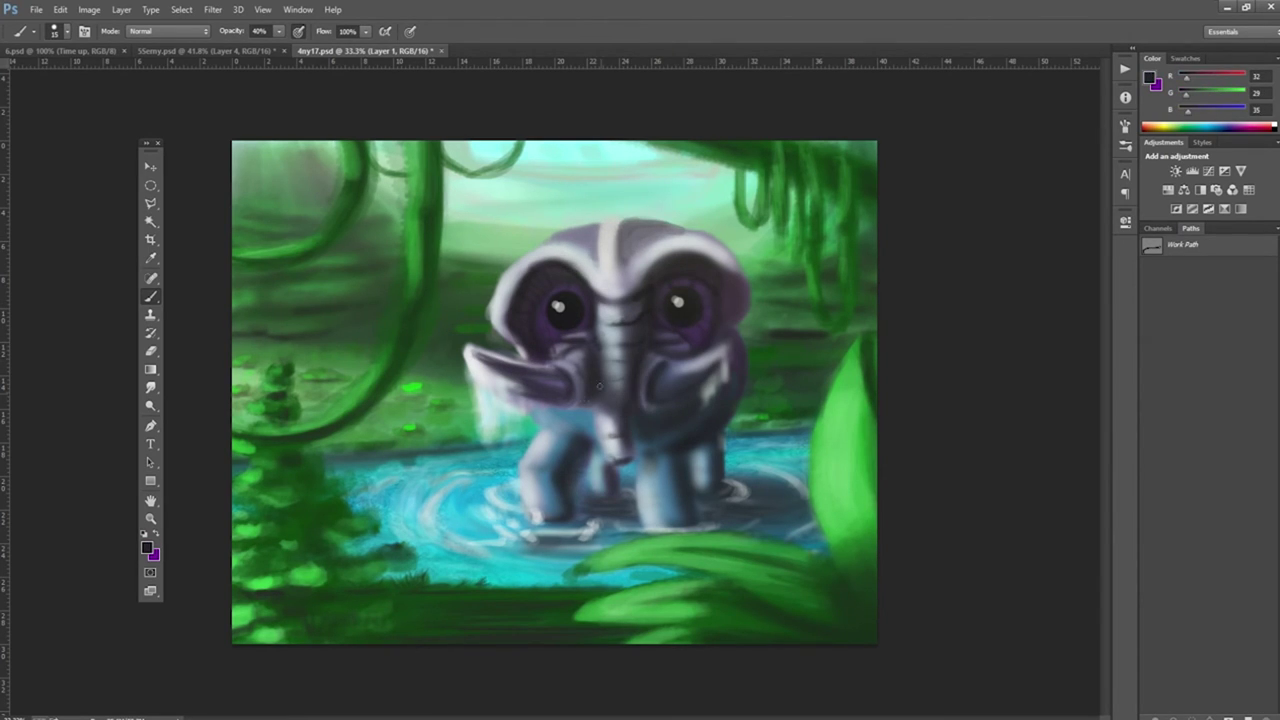
Step: Paint pale blue-grey highlights on the creature's legs and rework the white drips hanging from the tusk
{"action": "left_click", "coordinate": [598, 430], "text": "alt"}
{"action": "left_click_drag", "start_coordinate": [560, 440], "coordinate": [570, 505]}
{"action": "left_click_drag", "start_coordinate": [700, 455], "coordinate": [706, 484]}
{"action": "left_click_drag", "start_coordinate": [472, 375], "coordinate": [478, 440]}
{"action": "left_click", "coordinate": [587, 446], "text": "alt"}
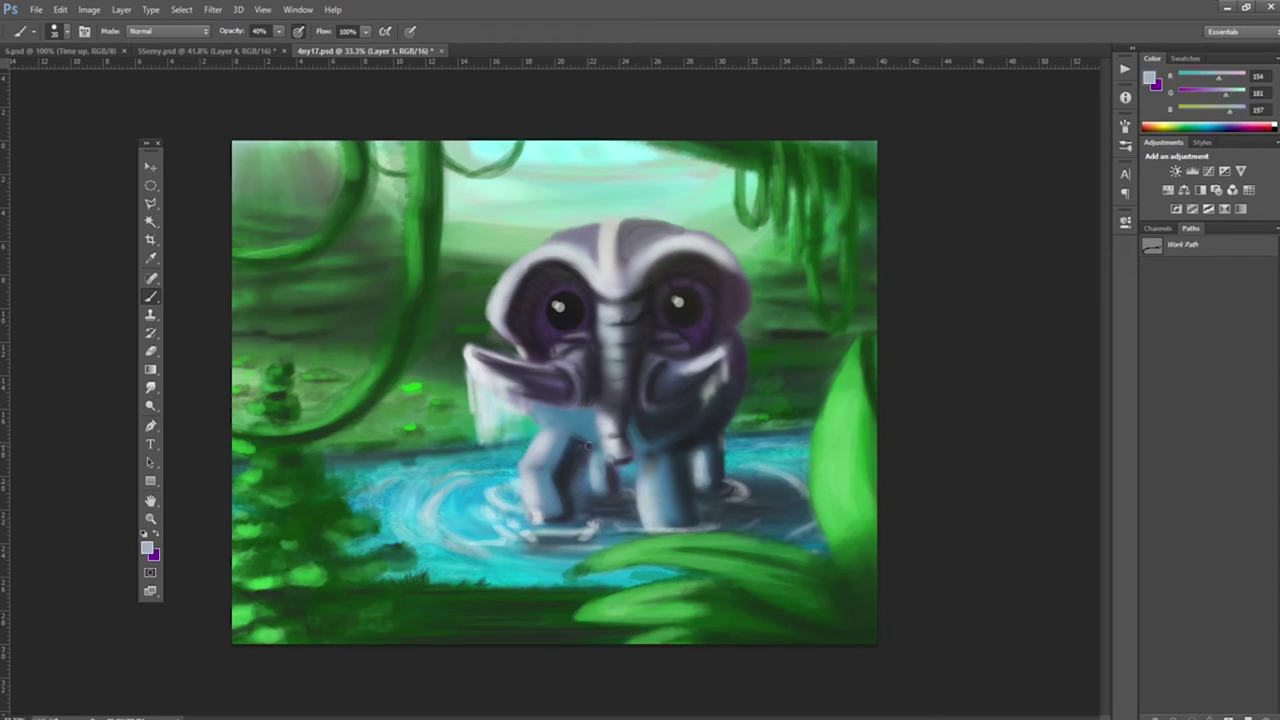
Step: Sample near-black from the pupil and draw thin wrinkle lines across the creature's front leg
{"action": "left_click", "coordinate": [594, 496], "text": "alt"}
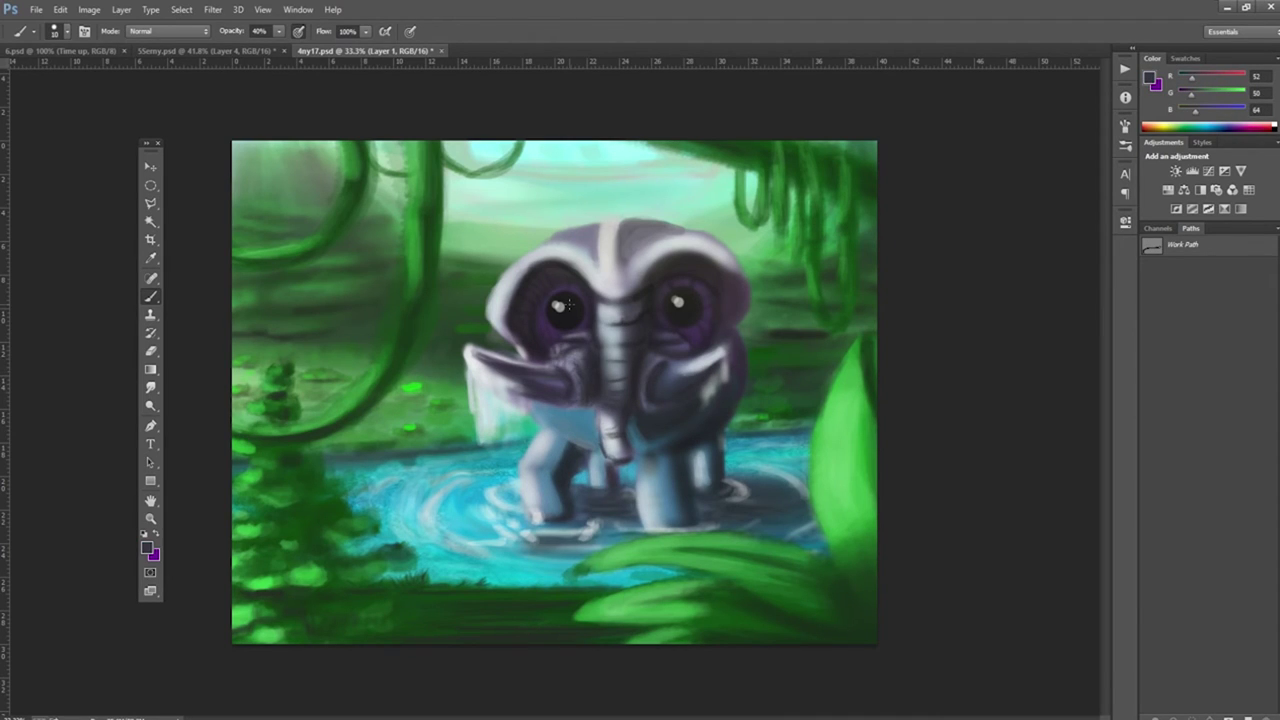
{"action": "left_click", "coordinate": [562, 307], "text": "alt"}
{"action": "mouse_move", "coordinate": [545, 470]}
{"action": "left_mouse_down"}
{"action": "mouse_move", "coordinate": [555, 518]}
{"action": "mouse_move", "coordinate": [495, 516]}
{"action": "left_mouse_up"}
Step: Darken the edges of the hanging vines and the thick curved vine with sampled dark green
{"action": "left_click", "coordinate": [311, 434], "text": "alt"}
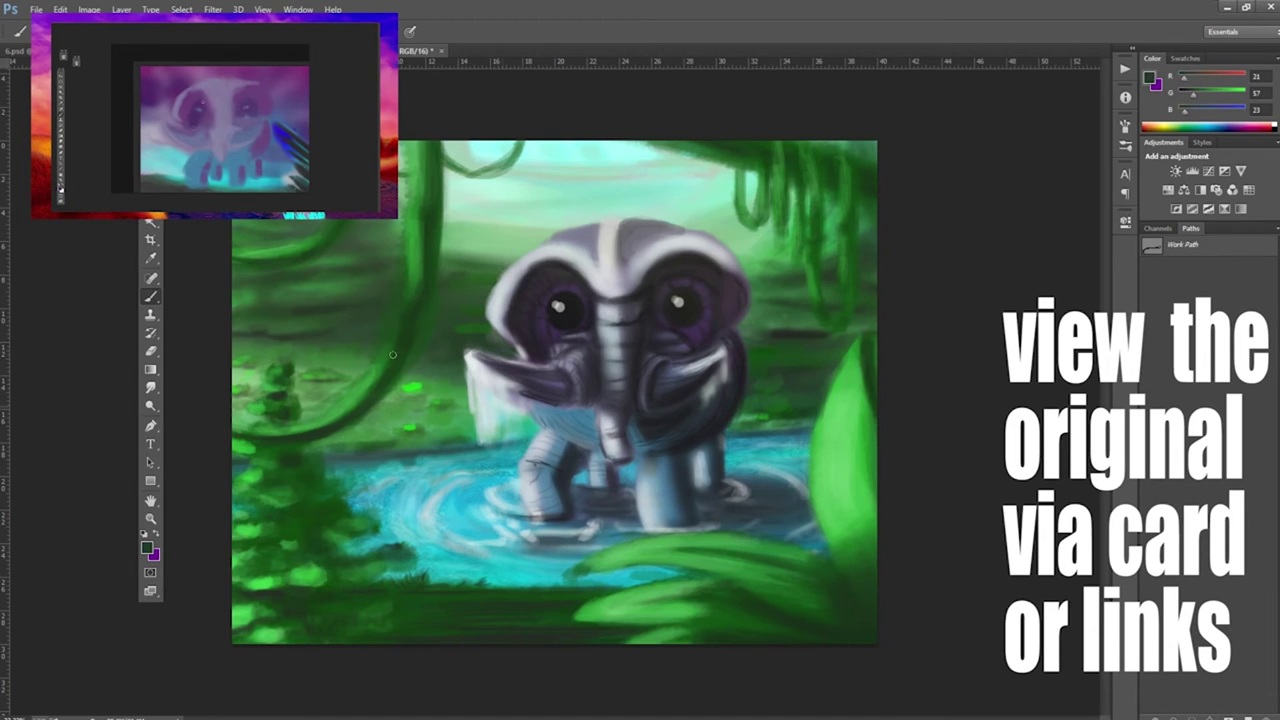
{"action": "left_click_drag", "start_coordinate": [763, 180], "coordinate": [763, 222]}
{"action": "left_click_drag", "start_coordinate": [780, 142], "coordinate": [780, 238]}
{"action": "left_click_drag", "start_coordinate": [848, 202], "coordinate": [848, 310]}
{"action": "left_click_drag", "start_coordinate": [817, 246], "coordinate": [817, 304]}
{"action": "left_click_drag", "start_coordinate": [434, 144], "coordinate": [424, 212]}
{"action": "left_click_drag", "start_coordinate": [426, 220], "coordinate": [428, 288]}
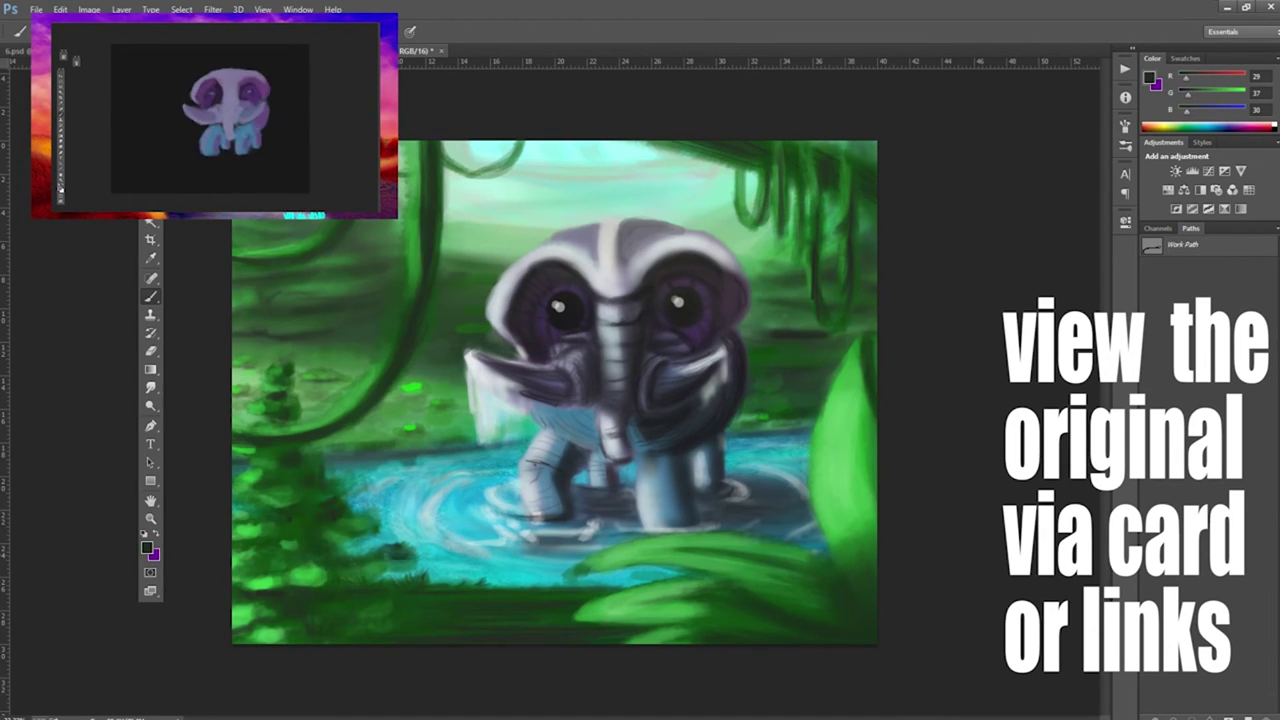
Step: Paint dark ripples around the creature's legs and a dark waterline along the far bank
{"action": "left_click", "coordinate": [604, 490], "text": "alt"}
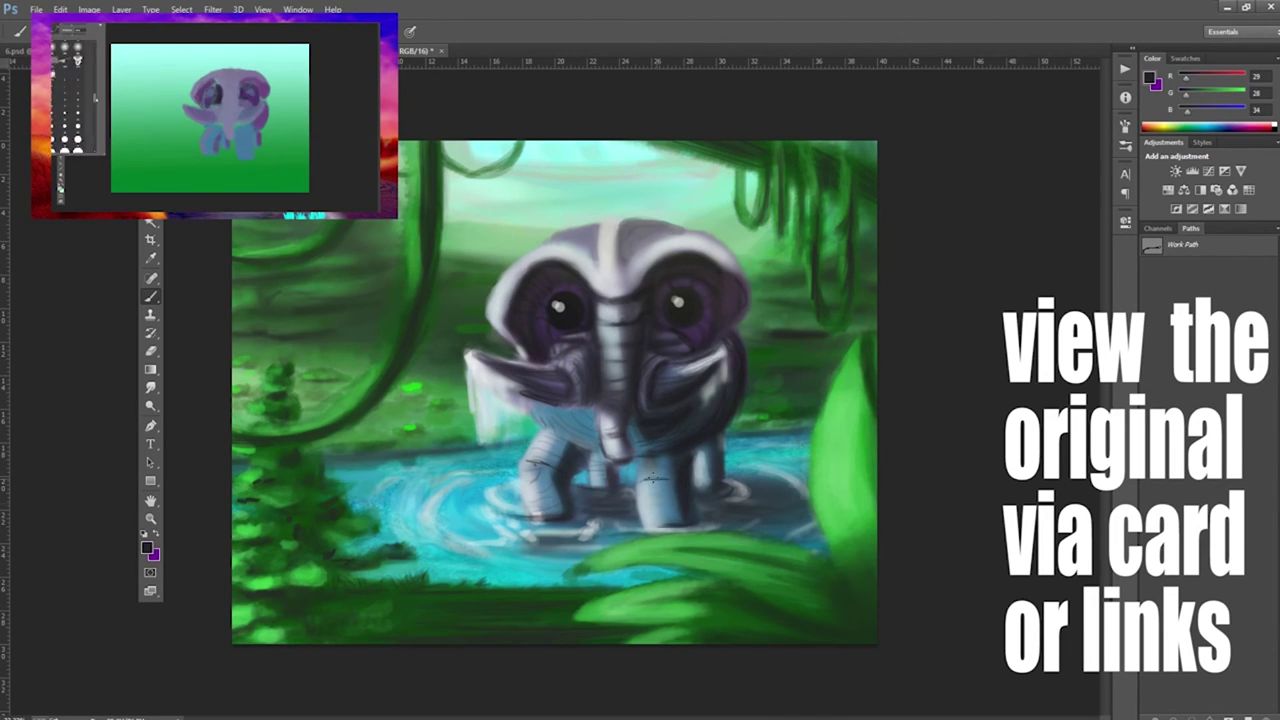
{"action": "mouse_move", "coordinate": [712, 504]}
{"action": "left_mouse_down"}
{"action": "mouse_move", "coordinate": [796, 506]}
{"action": "mouse_move", "coordinate": [798, 530]}
{"action": "left_mouse_up"}
{"action": "left_click_drag", "start_coordinate": [642, 535], "coordinate": [512, 540]}
{"action": "left_click", "coordinate": [450, 452], "text": "alt"}
{"action": "left_click_drag", "start_coordinate": [494, 452], "coordinate": [380, 458]}
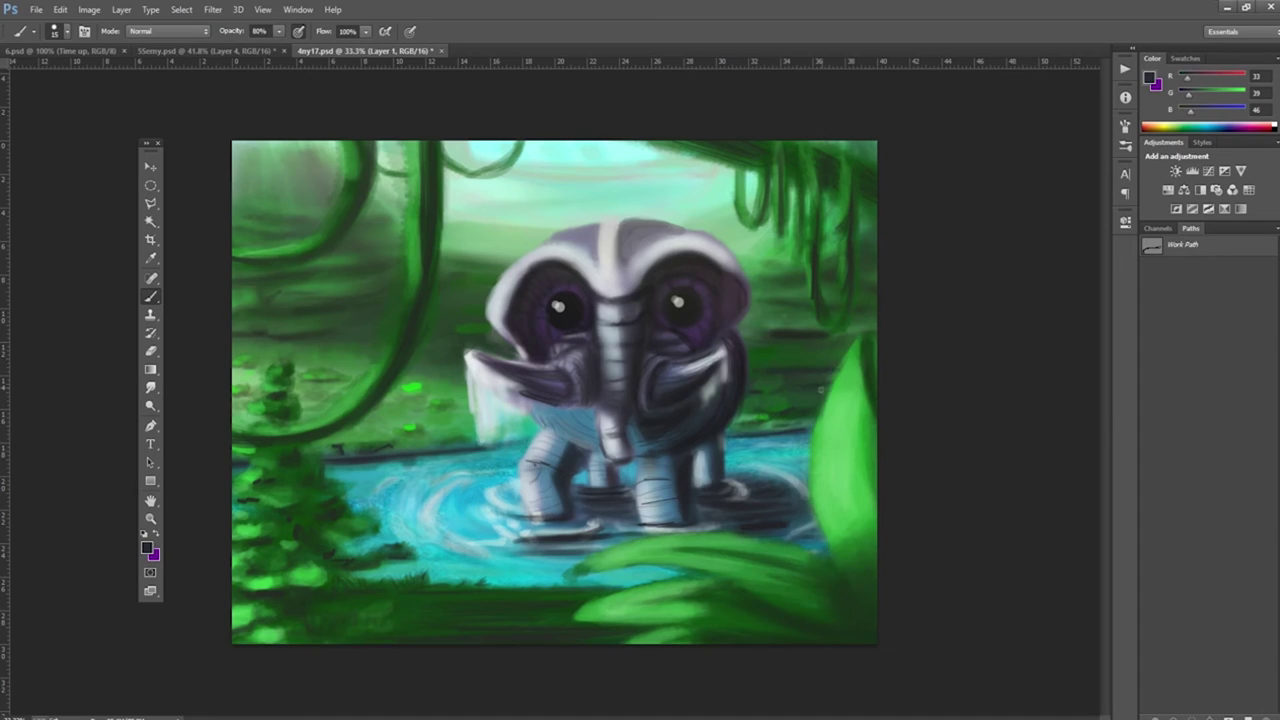
Step: Paint bright green over the large foreground leaves and along the curved vine beside the trunk
{"action": "left_click", "coordinate": [767, 332], "text": "alt"}
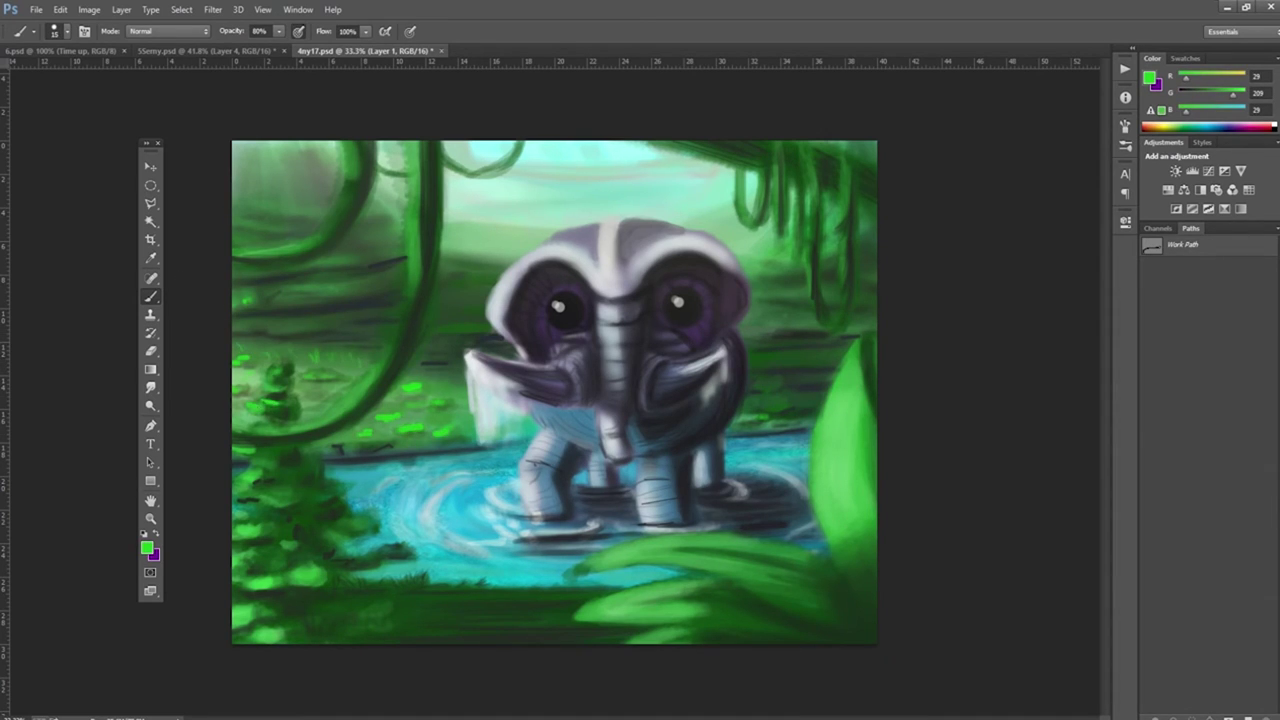
{"action": "left_click_drag", "start_coordinate": [838, 365], "coordinate": [812, 545]}
{"action": "mouse_move", "coordinate": [640, 572]}
{"action": "left_mouse_down"}
{"action": "mouse_move", "coordinate": [798, 540]}
{"action": "mouse_move", "coordinate": [792, 552]}
{"action": "left_mouse_up"}
{"action": "left_click_drag", "start_coordinate": [578, 620], "coordinate": [712, 600]}
{"action": "mouse_move", "coordinate": [312, 244]}
{"action": "left_mouse_down"}
{"action": "mouse_move", "coordinate": [214, 251]}
{"action": "mouse_move", "coordinate": [350, 180]}
{"action": "left_mouse_up"}
Step: Sample green from the curved vine and add highlight strokes along the thick vine and the hanging vines
{"action": "left_click", "coordinate": [340, 160], "text": "alt"}
{"action": "left_click_drag", "start_coordinate": [420, 242], "coordinate": [419, 200]}
{"action": "left_click_drag", "start_coordinate": [811, 145], "coordinate": [811, 290]}
{"action": "left_click_drag", "start_coordinate": [775, 148], "coordinate": [775, 232]}
{"action": "left_click_drag", "start_coordinate": [796, 200], "coordinate": [796, 258]}
{"action": "left_click_drag", "start_coordinate": [409, 268], "coordinate": [409, 338]}
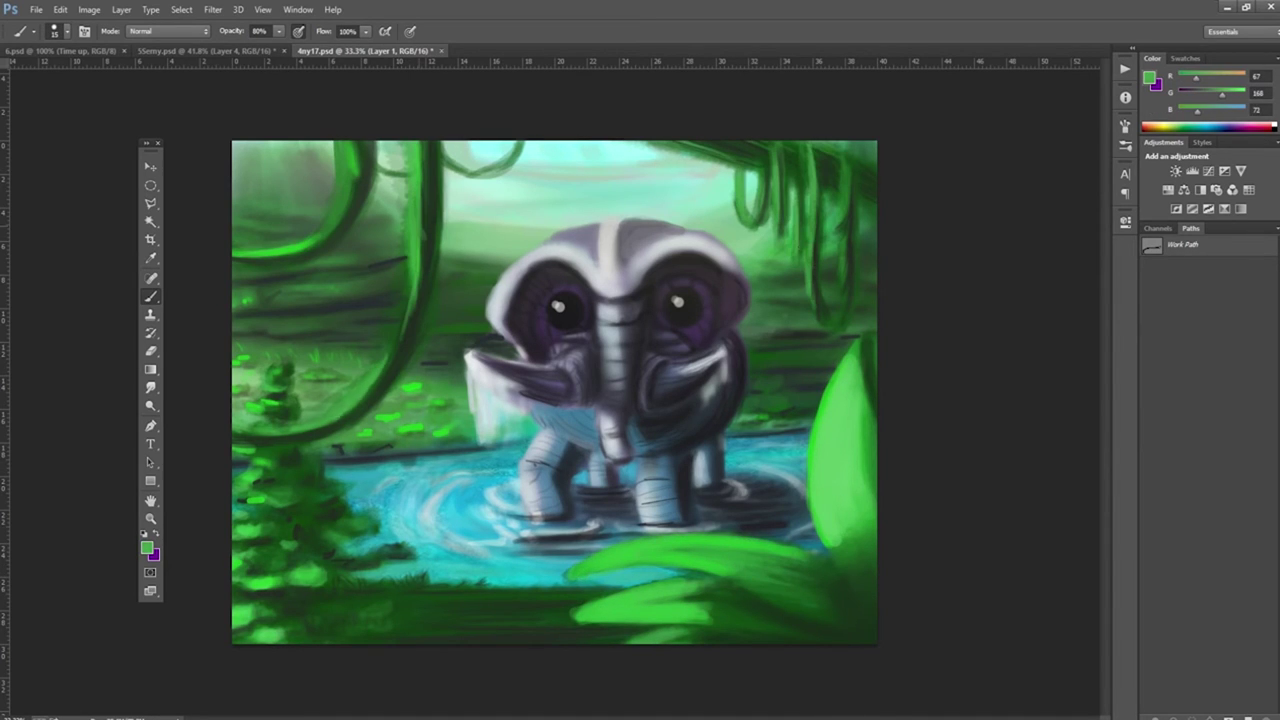
Step: Stroke sampled tones into the bank behind the vines and down the upper part of the thick vine
{"action": "left_click", "coordinate": [253, 290], "text": "alt"}
{"action": "left_click_drag", "start_coordinate": [253, 292], "coordinate": [253, 306]}
{"action": "left_click_drag", "start_coordinate": [362, 286], "coordinate": [416, 260]}
{"action": "left_click", "coordinate": [406, 135], "text": "alt"}
{"action": "left_click_drag", "start_coordinate": [406, 140], "coordinate": [406, 222]}
{"action": "left_click", "coordinate": [406, 230], "text": "alt"}
Step: Brighten the hanging vines, the curved vine and the small loop beside the sky with sampled green
{"action": "left_click", "coordinate": [252, 486], "text": "alt"}
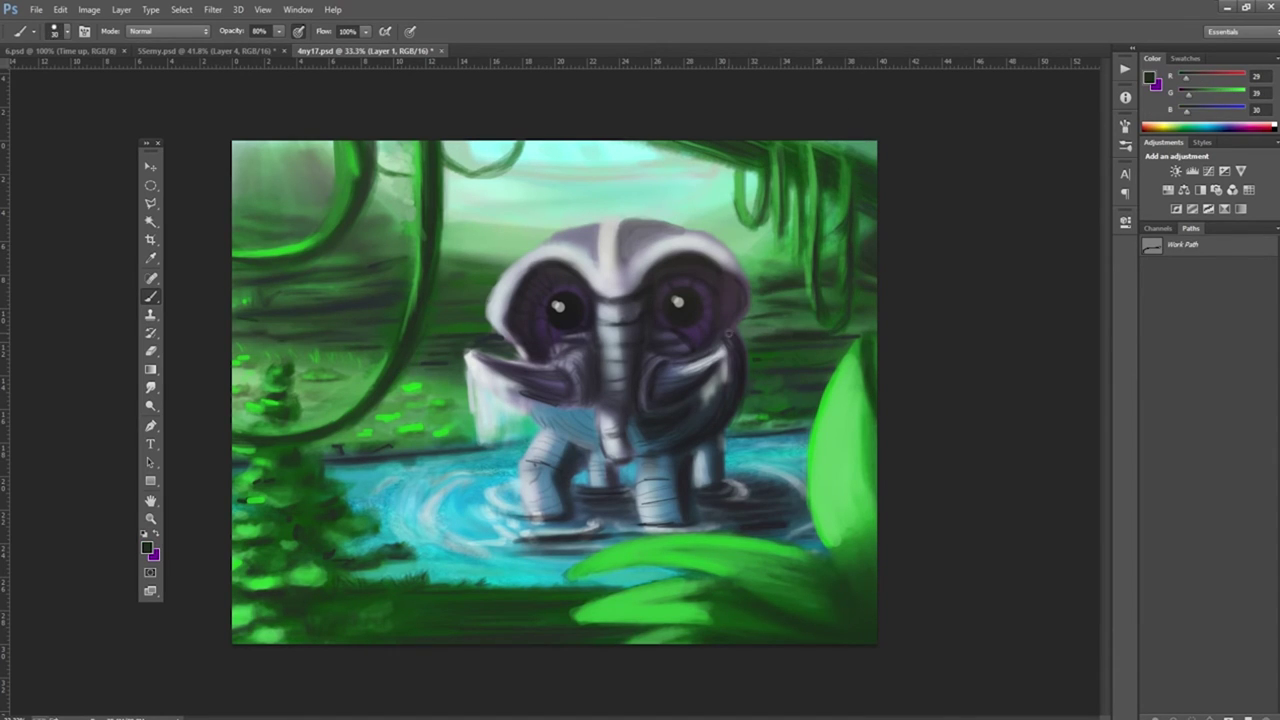
{"action": "left_click", "coordinate": [656, 632], "text": "alt"}
{"action": "left_click_drag", "start_coordinate": [808, 144], "coordinate": [808, 194]}
{"action": "left_click_drag", "start_coordinate": [774, 142], "coordinate": [774, 222]}
{"action": "left_click_drag", "start_coordinate": [840, 148], "coordinate": [845, 324]}
{"action": "left_click_drag", "start_coordinate": [340, 144], "coordinate": [330, 240]}
{"action": "left_click", "coordinate": [500, 160], "text": "alt"}
{"action": "left_click_drag", "start_coordinate": [520, 142], "coordinate": [446, 176]}
{"action": "left_click_drag", "start_coordinate": [810, 144], "coordinate": [810, 250]}
Step: Add sampled dark and light greens to the stacked bush and the grassy bank beside it
{"action": "left_click", "coordinate": [275, 477], "text": "alt"}
{"action": "left_click", "coordinate": [292, 497], "text": "alt"}
{"action": "mouse_move", "coordinate": [316, 408]}
{"action": "left_mouse_down"}
{"action": "mouse_move", "coordinate": [376, 370]}
{"action": "mouse_move", "coordinate": [298, 404]}
{"action": "mouse_move", "coordinate": [262, 396]}
{"action": "left_mouse_up"}
{"action": "left_click", "coordinate": [300, 400], "text": "alt"}
{"action": "left_click", "coordinate": [356, 443], "text": "alt"}
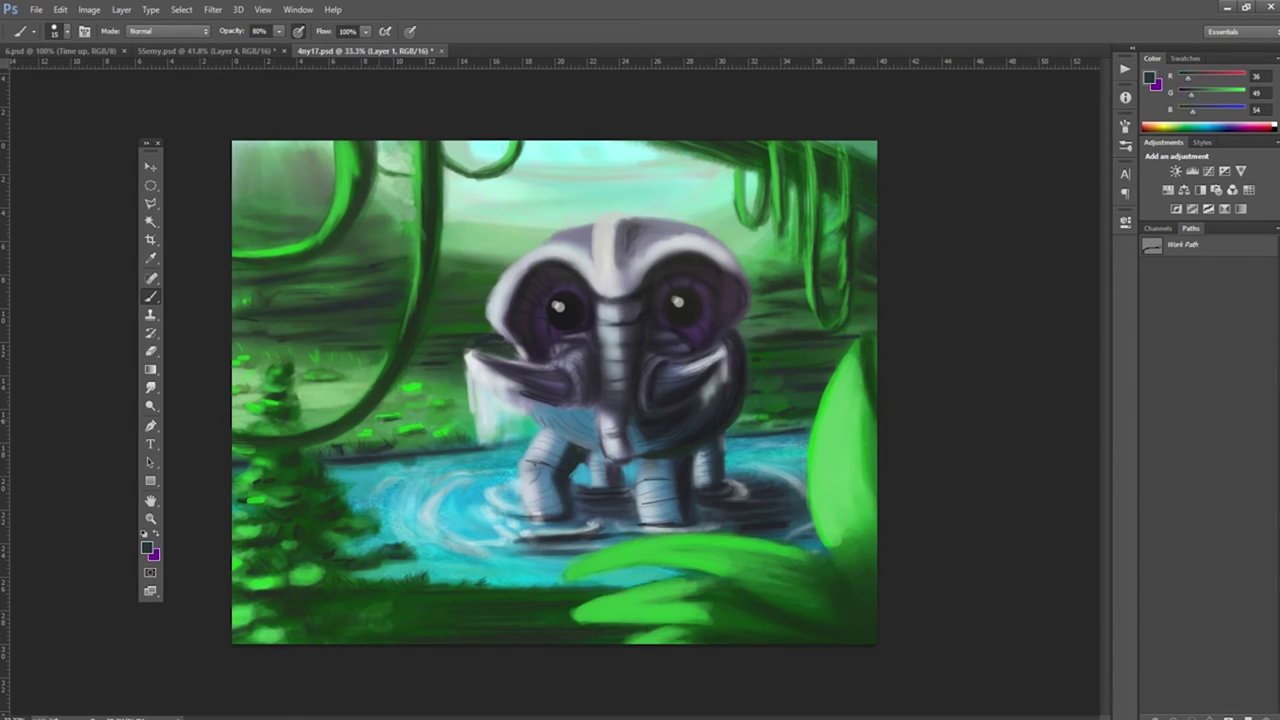
{"action": "left_click", "coordinate": [466, 322], "text": "alt"}
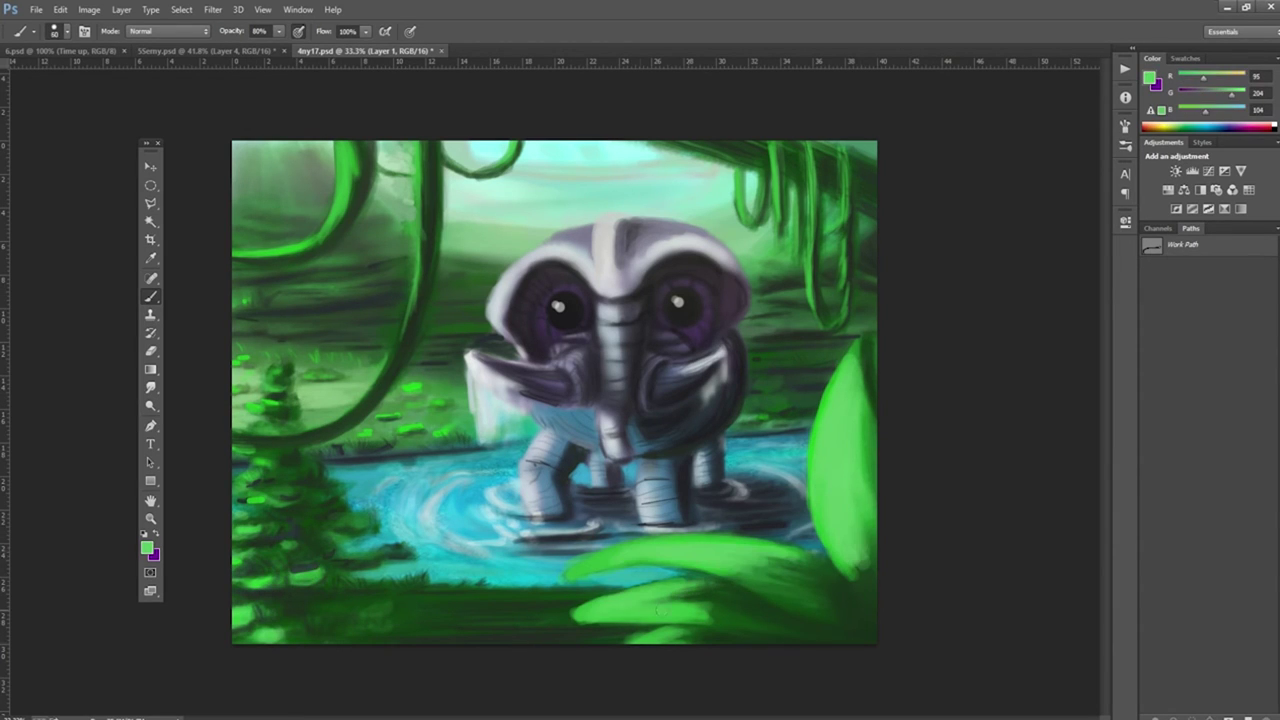
Step: Rotate the canvas view upside down and save the painting as 4mp.psd
{"action": "key", "text": "r"}
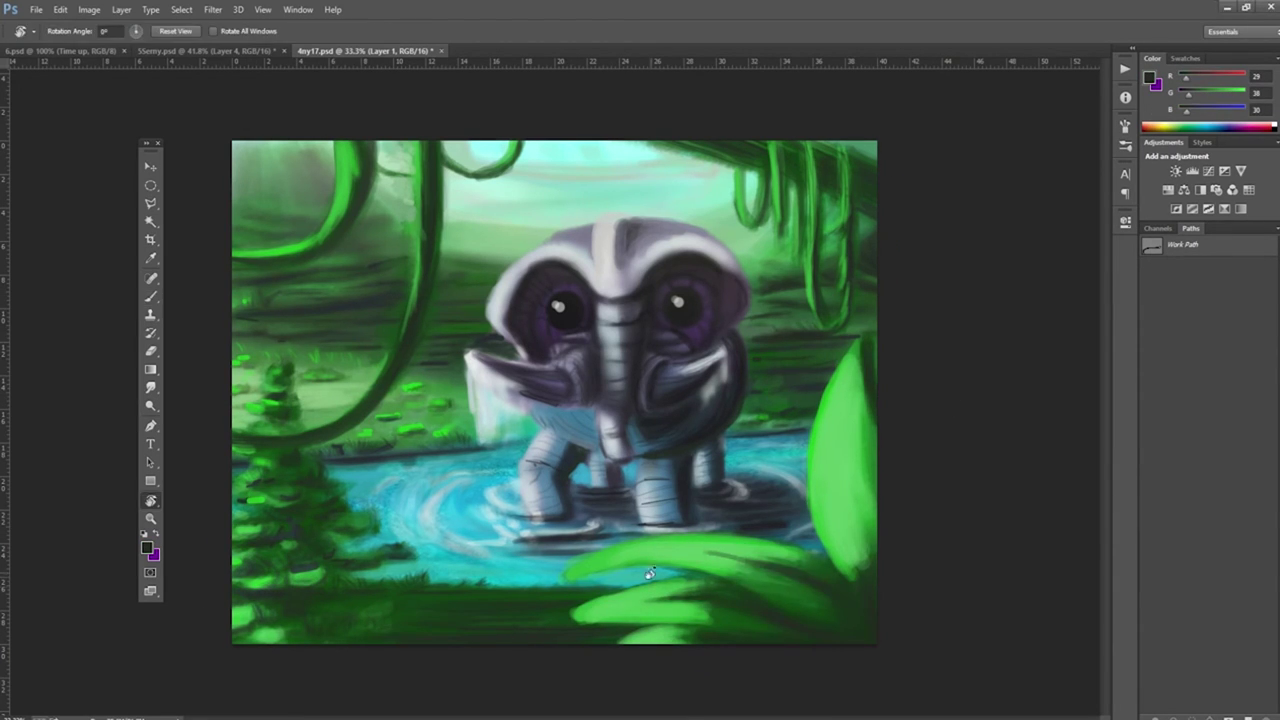
{"action": "left_click_drag", "start_coordinate": [680, 623], "coordinate": [745, 380]}
{"action": "key", "text": "ctrl+shift+s"}
{"action": "key", "text": "Escape"}
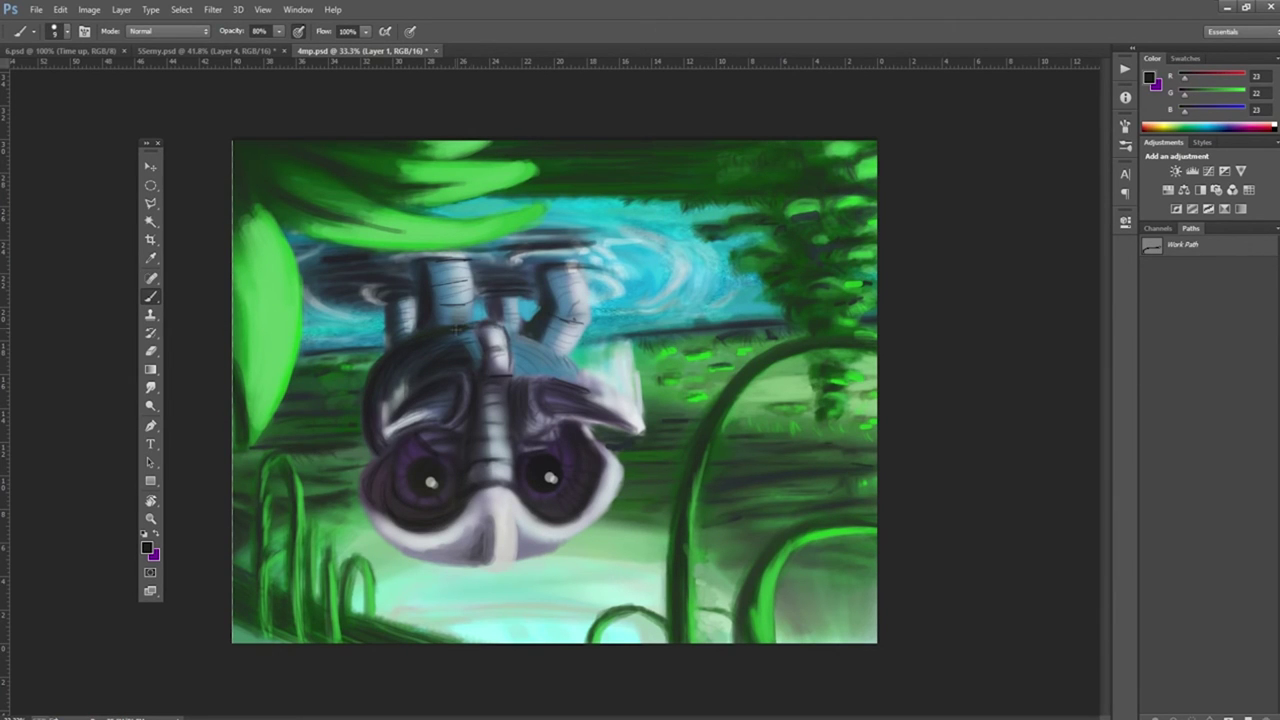
Step: Cover the creature's legs, the water and the large leaves with near-black using a large textured brush at 100% opacity
{"action": "left_click_drag", "start_coordinate": [580, 345], "coordinate": [400, 310]}
{"action": "left_click", "coordinate": [54, 30]}
{"action": "key", "text": "Return"}
{"action": "key", "text": "0"}
{"action": "mouse_move", "coordinate": [370, 360]}
{"action": "left_mouse_down"}
{"action": "mouse_move", "coordinate": [235, 390]}
{"action": "mouse_move", "coordinate": [257, 302]}
{"action": "mouse_move", "coordinate": [760, 320]}
{"action": "mouse_move", "coordinate": [414, 257]}
{"action": "mouse_move", "coordinate": [271, 214]}
{"action": "mouse_move", "coordinate": [543, 182]}
{"action": "mouse_move", "coordinate": [714, 343]}
{"action": "mouse_move", "coordinate": [700, 366]}
{"action": "mouse_move", "coordinate": [850, 390]}
{"action": "mouse_move", "coordinate": [510, 572]}
{"action": "mouse_move", "coordinate": [300, 480]}
{"action": "mouse_move", "coordinate": [245, 495]}
{"action": "mouse_move", "coordinate": [550, 548]}
{"action": "left_mouse_up"}
{"action": "key", "text": "bracketright"}
{"action": "key", "text": "bracketright"}
{"action": "key", "text": "bracketright"}
{"action": "key", "text": "bracketright"}
{"action": "key", "text": "bracketright"}
{"action": "key", "text": "bracketright"}
Step: Shorten the tusk tip with a smaller brush and paint a sampled pale highlight along the skull's blue edge
{"action": "key", "text": "bracketleft"}
{"action": "key", "text": "bracketleft"}
{"action": "key", "text": "bracketleft"}
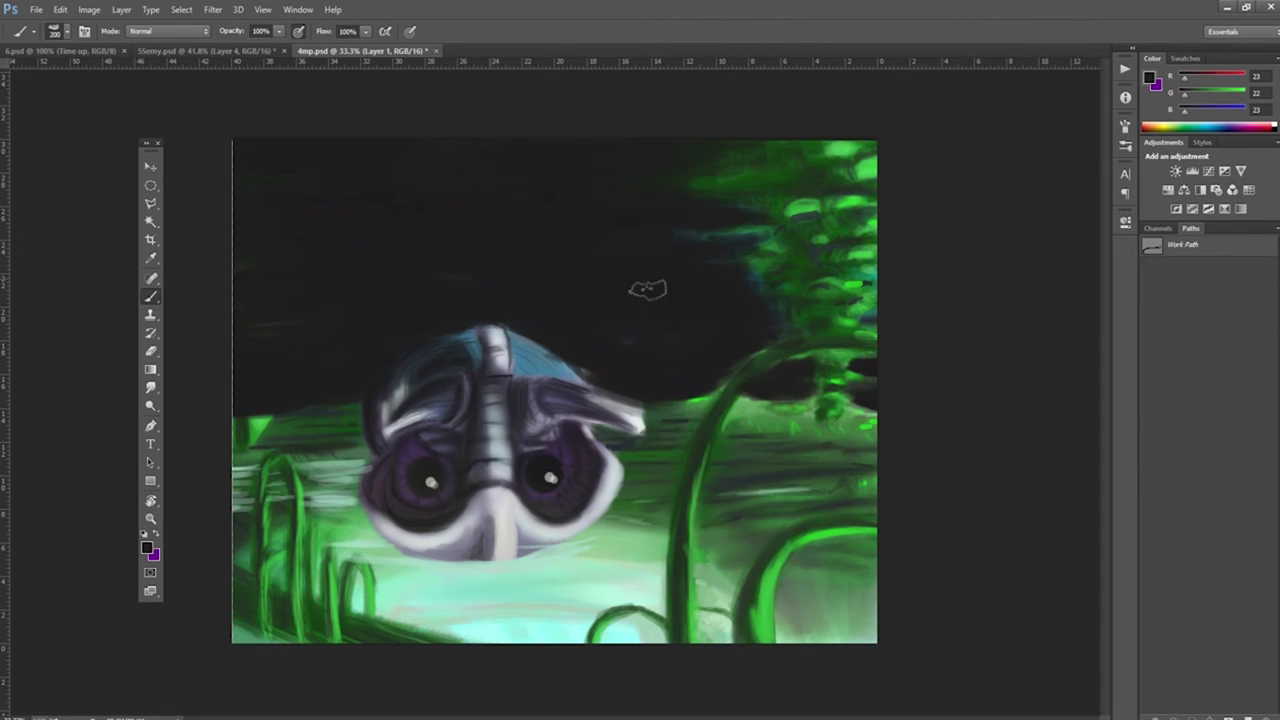
{"action": "left_click_drag", "start_coordinate": [645, 420], "coordinate": [595, 400]}
{"action": "left_click", "coordinate": [505, 335], "text": "alt"}
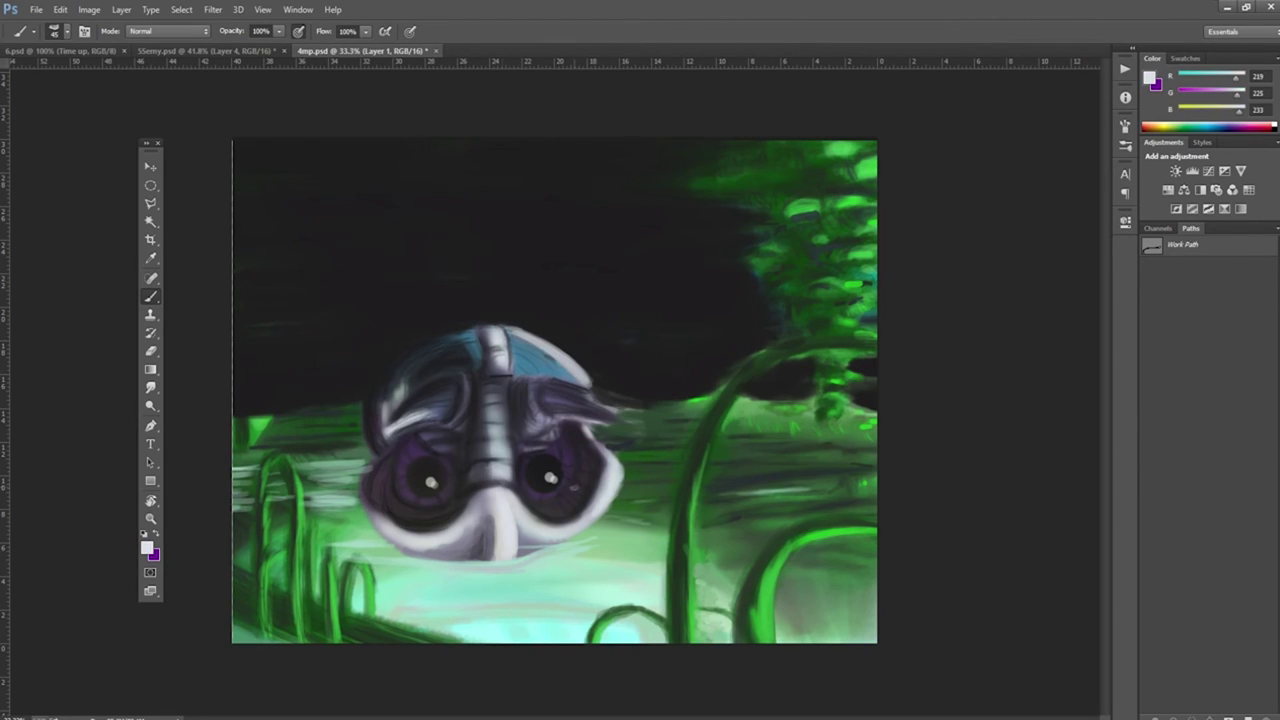
Step: Rework the white brow band and the background streaks beside the head with sampled tones at 65% opacity
{"action": "left_click", "coordinate": [445, 541], "text": "alt"}
{"action": "key", "text": "6"}
{"action": "key", "text": "5"}
{"action": "left_click", "coordinate": [415, 526], "text": "alt"}
{"action": "left_click_drag", "start_coordinate": [380, 522], "coordinate": [445, 530]}
{"action": "mouse_move", "coordinate": [600, 542]}
{"action": "left_mouse_down"}
{"action": "mouse_move", "coordinate": [418, 560]}
{"action": "mouse_move", "coordinate": [300, 462]}
{"action": "left_mouse_up"}
{"action": "left_click", "coordinate": [372, 470], "text": "alt"}
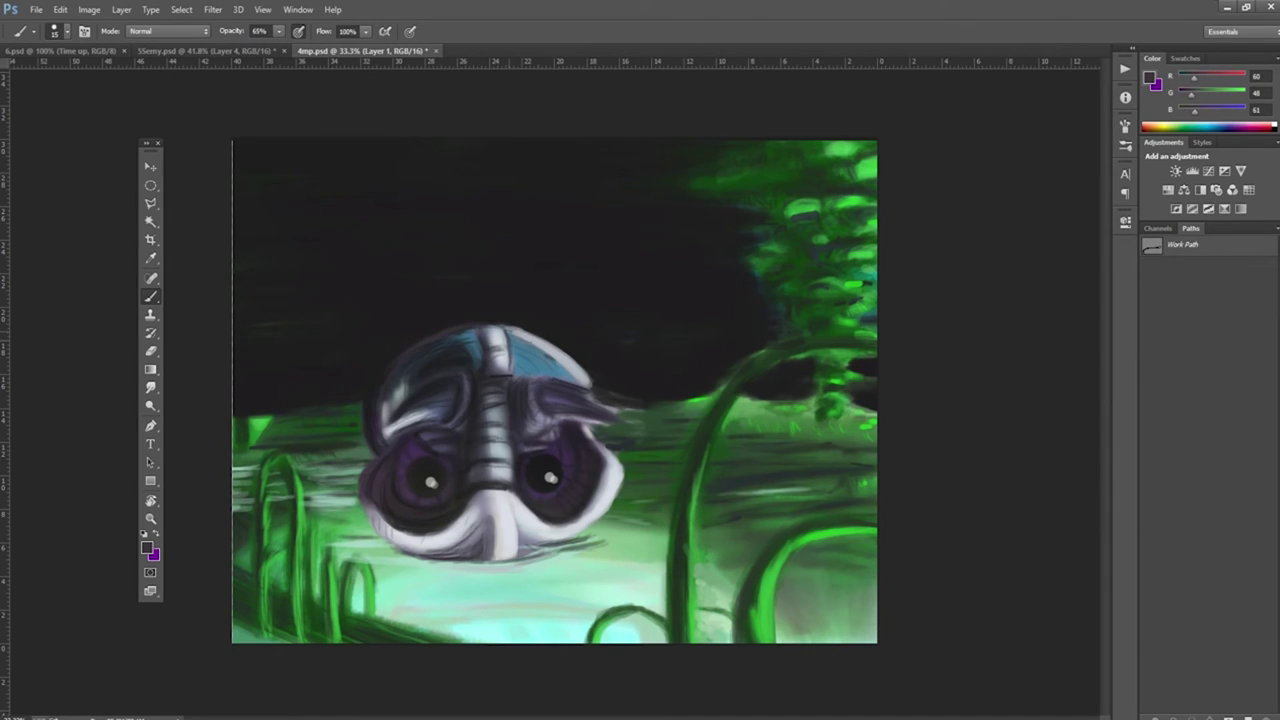
Step: Draw fine dark wrinkle lines across the white brow band and the trunk with a 2 px brush
{"action": "key", "text": "bracketleft"}
{"action": "key", "text": "bracketleft"}
{"action": "key", "text": "bracketleft"}
{"action": "key", "text": "bracketleft"}
{"action": "key", "text": "bracketleft"}
{"action": "key", "text": "bracketleft"}
{"action": "key", "text": "bracketleft"}
{"action": "key", "text": "bracketleft"}
{"action": "key", "text": "bracketleft"}
{"action": "left_click", "coordinate": [486, 493], "text": "alt"}
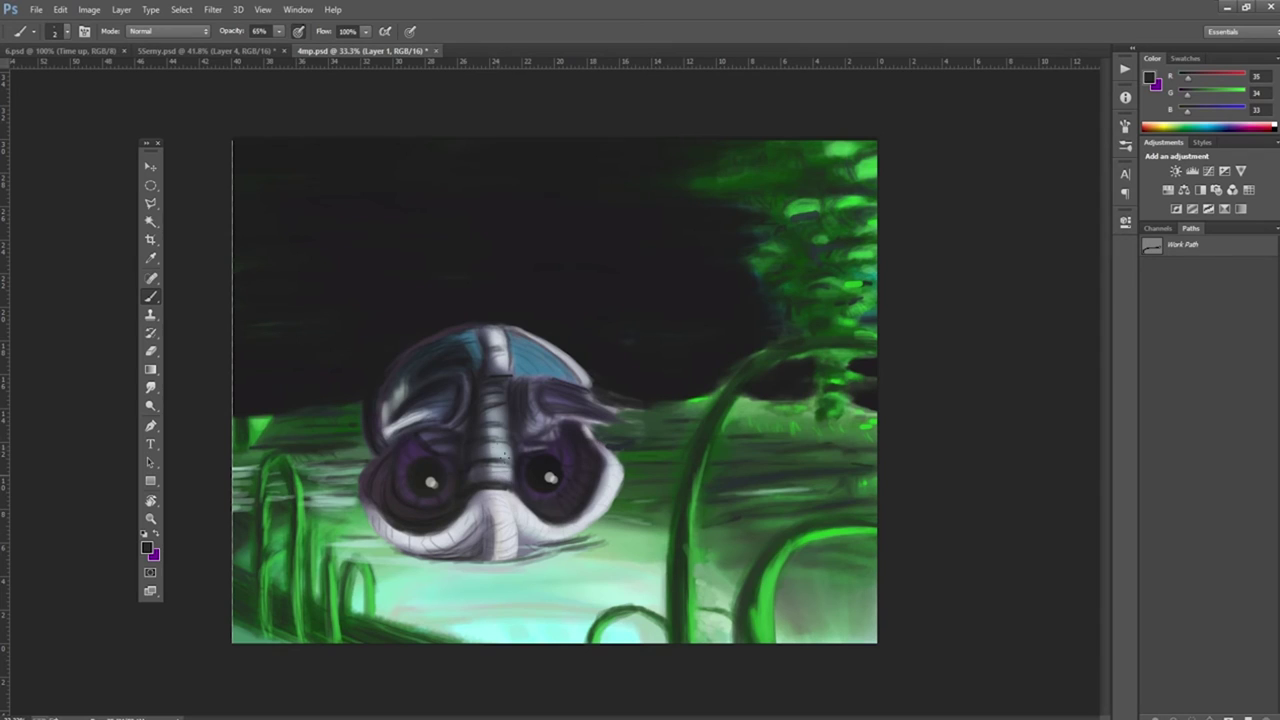
Step: Sample blue-grey tones from the skull and paint strokes over its ridged cheek
{"action": "left_click", "coordinate": [420, 358], "text": "alt"}
{"action": "left_click_drag", "start_coordinate": [420, 384], "coordinate": [392, 414]}
{"action": "left_click", "coordinate": [392, 412], "text": "alt"}
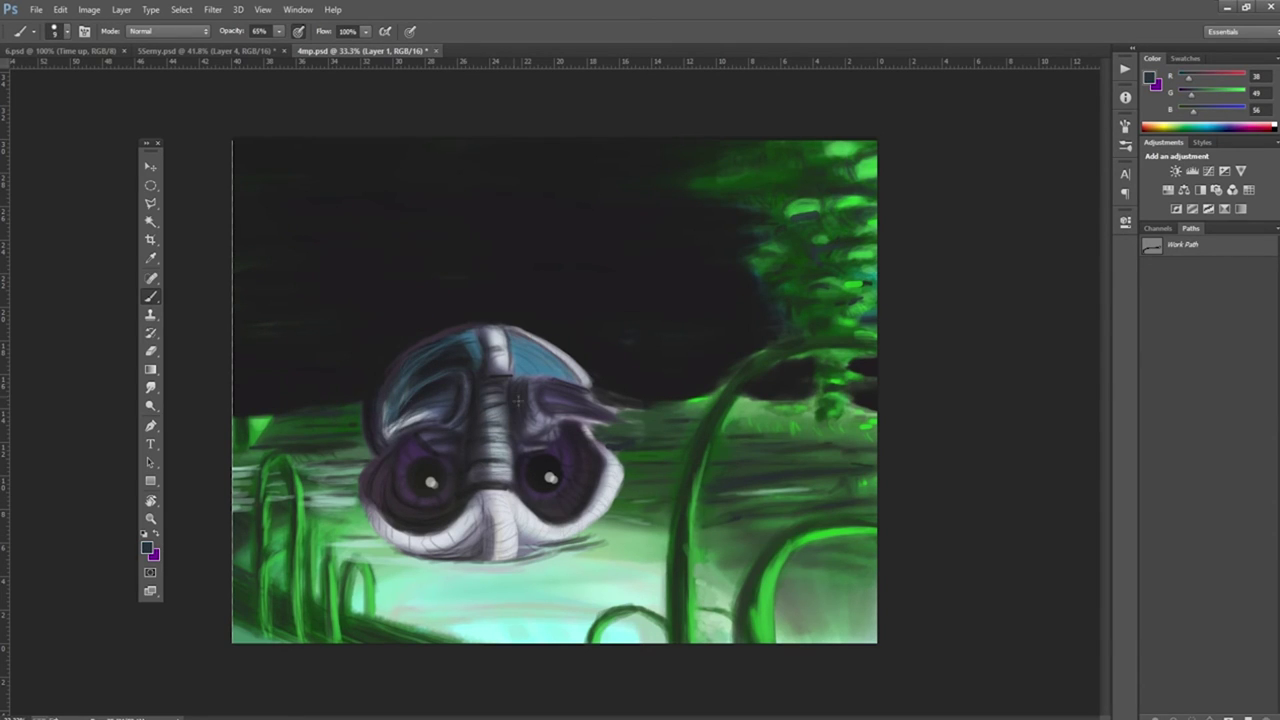
Step: Cover the green bush and remaining dark area with purple-black using a larger brush at 100% opacity
{"action": "left_click", "coordinate": [649, 374], "text": "alt"}
{"action": "key", "text": "0"}
{"action": "key", "text": "bracketright"}
{"action": "key", "text": "bracketright"}
{"action": "key", "text": "bracketright"}
{"action": "key", "text": "bracketright"}
{"action": "key", "text": "bracketright"}
{"action": "key", "text": "bracketright"}
{"action": "mouse_move", "coordinate": [649, 374]}
{"action": "left_mouse_down"}
{"action": "mouse_move", "coordinate": [646, 309]}
{"action": "mouse_move", "coordinate": [528, 186]}
{"action": "mouse_move", "coordinate": [581, 268]}
{"action": "mouse_move", "coordinate": [371, 314]}
{"action": "mouse_move", "coordinate": [306, 371]}
{"action": "mouse_move", "coordinate": [829, 223]}
{"action": "mouse_move", "coordinate": [668, 234]}
{"action": "left_mouse_up"}
Step: Shrink the brush and paint dark lash-like streaks around the eye socket with sampled dark tones
{"action": "key", "text": "bracketleft"}
{"action": "key", "text": "bracketleft"}
{"action": "key", "text": "bracketleft"}
{"action": "key", "text": "bracketleft"}
{"action": "key", "text": "bracketleft"}
{"action": "key", "text": "bracketleft"}
{"action": "key", "text": "bracketleft"}
{"action": "key", "text": "bracketleft"}
{"action": "key", "text": "bracketleft"}
{"action": "key", "text": "bracketleft"}
{"action": "key", "text": "bracketleft"}
{"action": "key", "text": "bracketleft"}
{"action": "left_click", "coordinate": [458, 455], "text": "alt"}
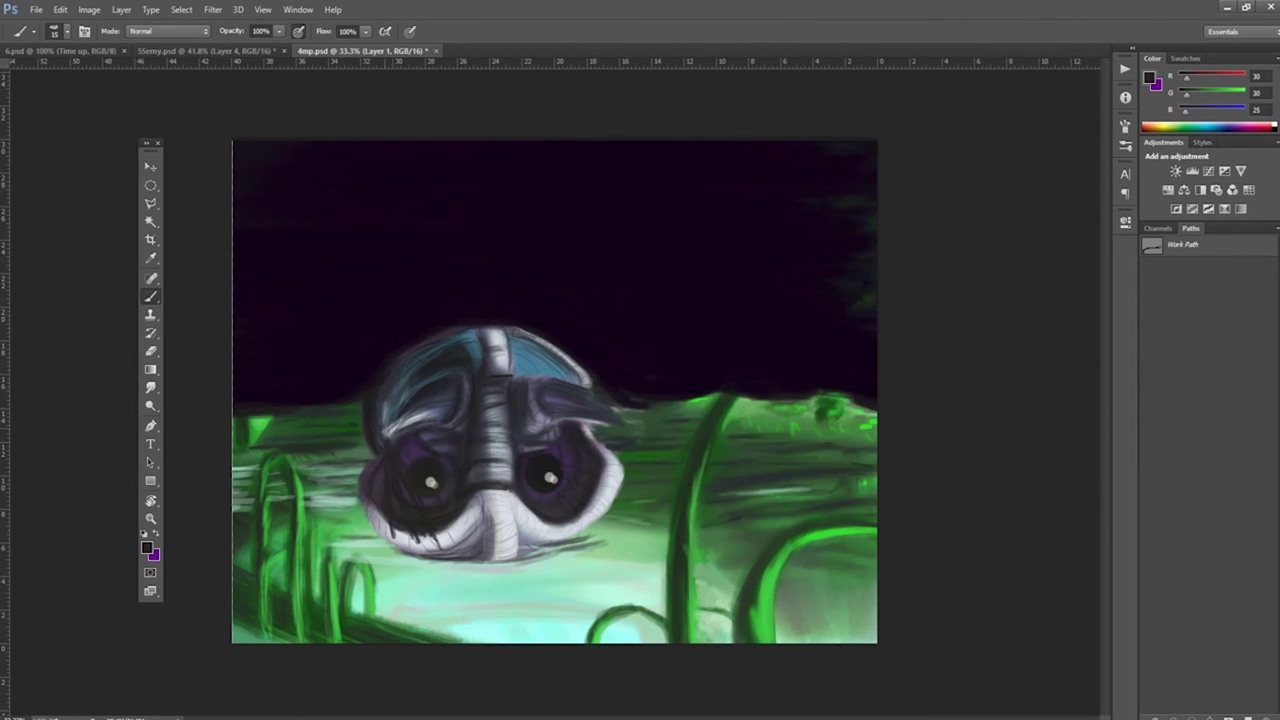
Step: Repaint the ground under the head's edge and cover the upper part of the tall vine with sampled greens
{"action": "left_click", "coordinate": [460, 585], "text": "alt"}
{"action": "mouse_move", "coordinate": [564, 560]}
{"action": "left_mouse_down"}
{"action": "mouse_move", "coordinate": [282, 588]}
{"action": "mouse_move", "coordinate": [426, 562]}
{"action": "left_mouse_up"}
{"action": "left_click", "coordinate": [742, 408], "text": "alt"}
{"action": "left_click_drag", "start_coordinate": [704, 402], "coordinate": [644, 420]}
{"action": "mouse_move", "coordinate": [702, 465]}
{"action": "left_mouse_down"}
{"action": "mouse_move", "coordinate": [700, 490]}
{"action": "mouse_move", "coordinate": [640, 560]}
{"action": "mouse_move", "coordinate": [566, 584]}
{"action": "left_mouse_up"}
{"action": "left_click", "coordinate": [620, 595], "text": "alt"}
Step: Enlarge the brush and paint out the lower part of the tall vine with sampled background tones
{"action": "key", "text": "bracketright"}
{"action": "key", "text": "bracketright"}
{"action": "key", "text": "bracketright"}
{"action": "left_click", "coordinate": [656, 519], "text": "alt"}
{"action": "left_click_drag", "start_coordinate": [690, 512], "coordinate": [645, 492]}
{"action": "left_click", "coordinate": [720, 525], "text": "alt"}
{"action": "left_click_drag", "start_coordinate": [690, 540], "coordinate": [645, 555]}
Step: Extend the pale mint ground with broad strokes over the small loop and toward the hanging vines
{"action": "left_click_drag", "start_coordinate": [750, 588], "coordinate": [612, 602]}
{"action": "left_click", "coordinate": [620, 615], "text": "alt"}
{"action": "left_click_drag", "start_coordinate": [692, 552], "coordinate": [658, 560]}
{"action": "left_click_drag", "start_coordinate": [528, 630], "coordinate": [355, 592]}
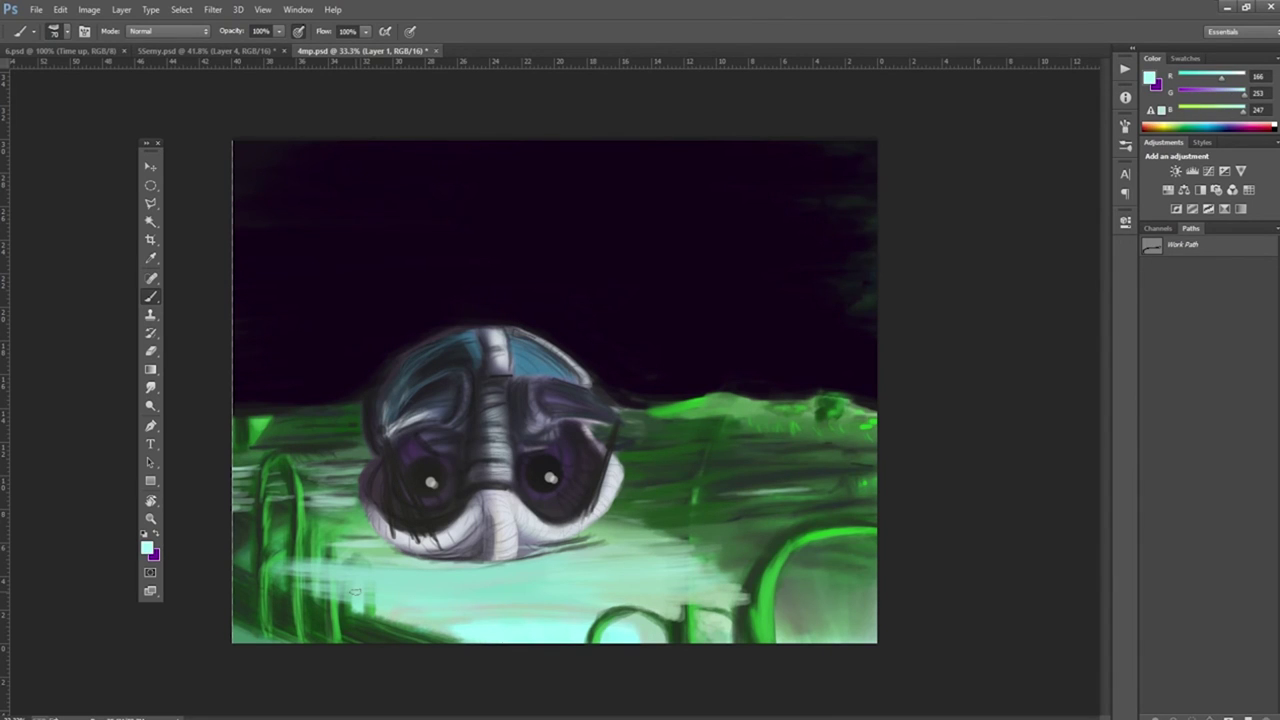
{"action": "mouse_move", "coordinate": [560, 625]}
{"action": "left_mouse_down"}
{"action": "mouse_move", "coordinate": [870, 632]}
{"action": "mouse_move", "coordinate": [540, 595]}
{"action": "left_mouse_up"}
Step: Cover the large curved vine with sampled green and sweep pale mint along the adjoining canvas edge
{"action": "left_click", "coordinate": [780, 560], "text": "alt"}
{"action": "mouse_move", "coordinate": [870, 530]}
{"action": "left_mouse_down"}
{"action": "mouse_move", "coordinate": [740, 610]}
{"action": "mouse_move", "coordinate": [795, 615]}
{"action": "left_mouse_up"}
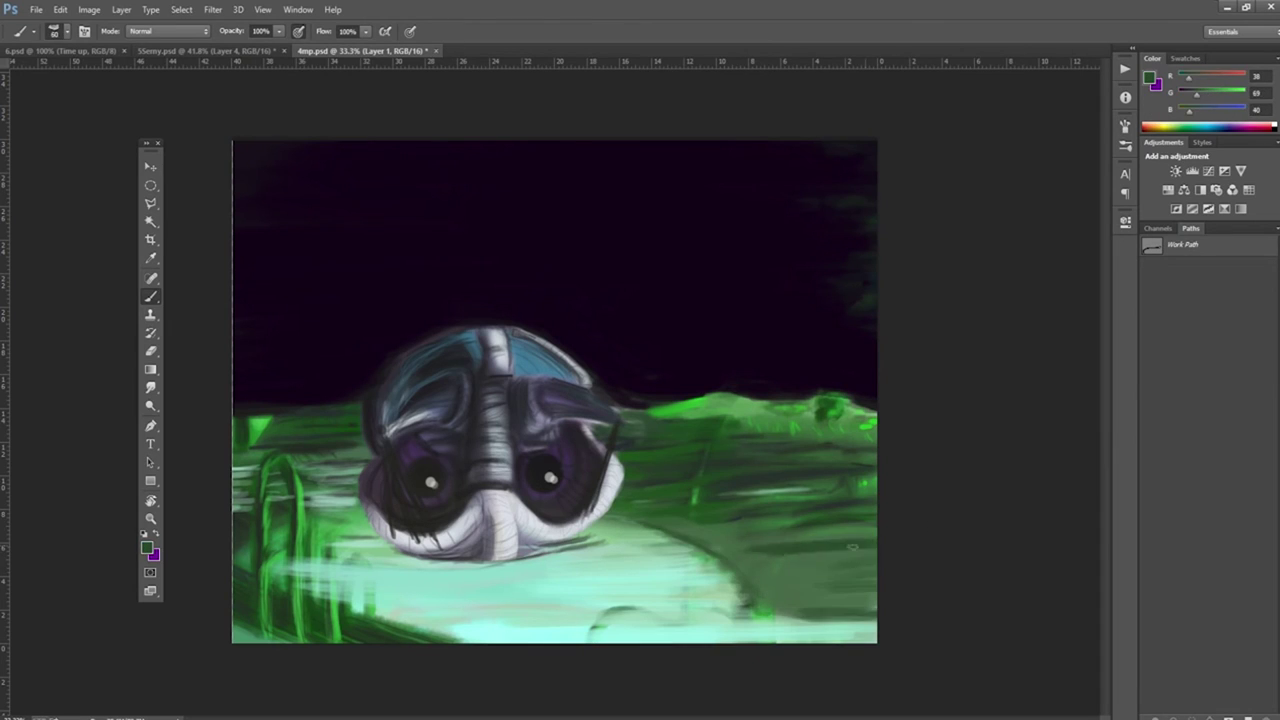
{"action": "left_click_drag", "start_coordinate": [870, 640], "coordinate": [740, 605]}
Step: Add a pale mint streak across the green hillside and darker sampled strokes toward the horizon
{"action": "left_click", "coordinate": [678, 606], "text": "alt"}
{"action": "left_click_drag", "start_coordinate": [820, 492], "coordinate": [645, 505]}
{"action": "left_click", "coordinate": [700, 470], "text": "alt"}
{"action": "left_click_drag", "start_coordinate": [740, 412], "coordinate": [615, 425]}
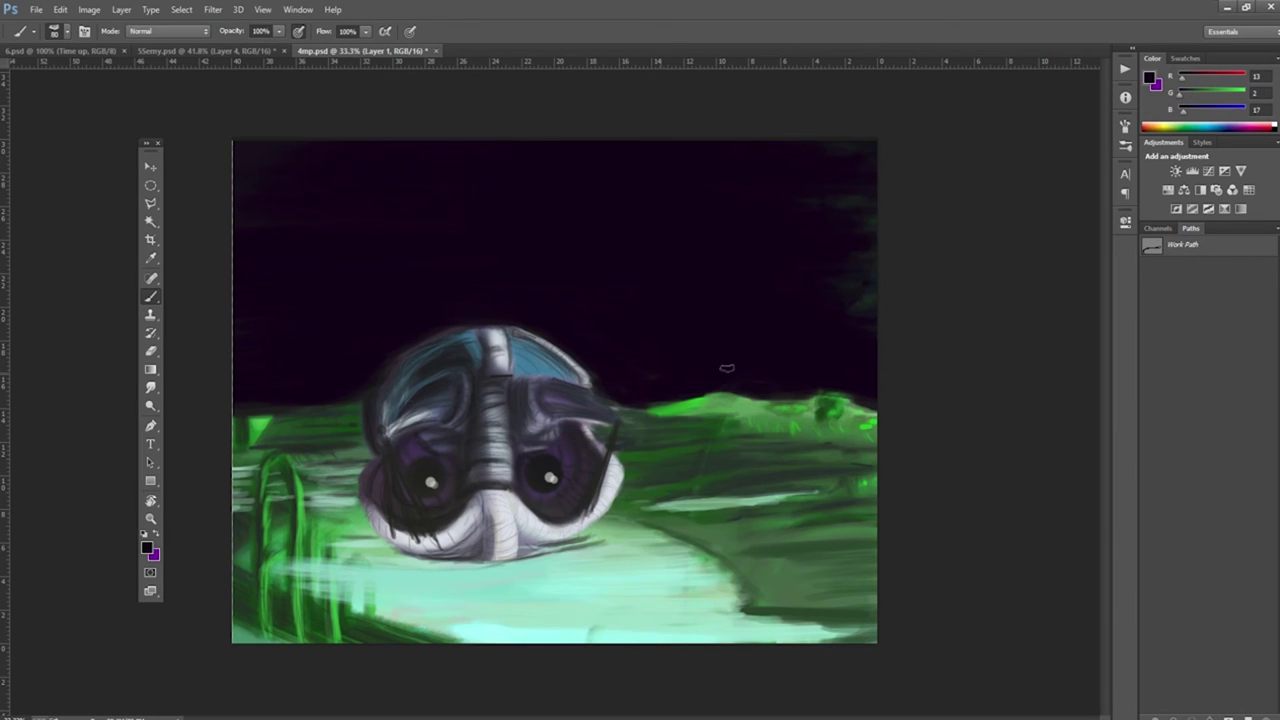
Step: Darken the leftover green patch in the sky and paint over the remaining hanging vines with ground tones
{"action": "left_click_drag", "start_coordinate": [860, 245], "coordinate": [860, 315]}
{"action": "left_click_drag", "start_coordinate": [276, 440], "coordinate": [236, 425]}
{"action": "left_click_drag", "start_coordinate": [330, 490], "coordinate": [232, 470]}
{"action": "left_click_drag", "start_coordinate": [330, 545], "coordinate": [232, 555]}
{"action": "left_click_drag", "start_coordinate": [370, 558], "coordinate": [232, 566]}
{"action": "left_click_drag", "start_coordinate": [428, 635], "coordinate": [256, 578]}
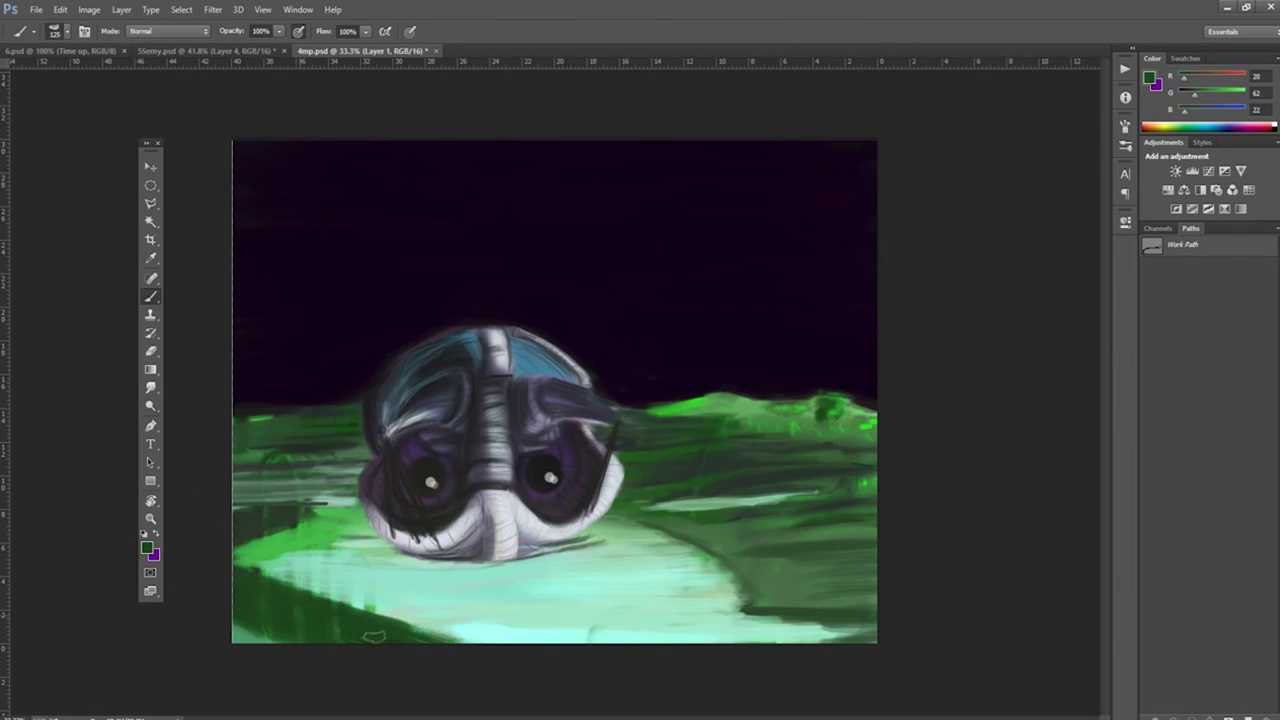
Step: Paint the near bank dark green and add dark ripple streaks across the pale mint water around the skull
{"action": "left_click_drag", "start_coordinate": [490, 640], "coordinate": [290, 592]}
{"action": "left_click_drag", "start_coordinate": [354, 540], "coordinate": [238, 575]}
{"action": "left_click_drag", "start_coordinate": [620, 556], "coordinate": [355, 552]}
{"action": "left_click_drag", "start_coordinate": [680, 578], "coordinate": [338, 572]}
Step: Streak the foreground water and the narrow distant channels with sampled bright turquoise
{"action": "left_click", "coordinate": [600, 595], "text": "alt"}
{"action": "left_click_drag", "start_coordinate": [726, 630], "coordinate": [592, 628]}
{"action": "left_click_drag", "start_coordinate": [350, 470], "coordinate": [232, 468]}
{"action": "left_click_drag", "start_coordinate": [316, 500], "coordinate": [236, 498]}
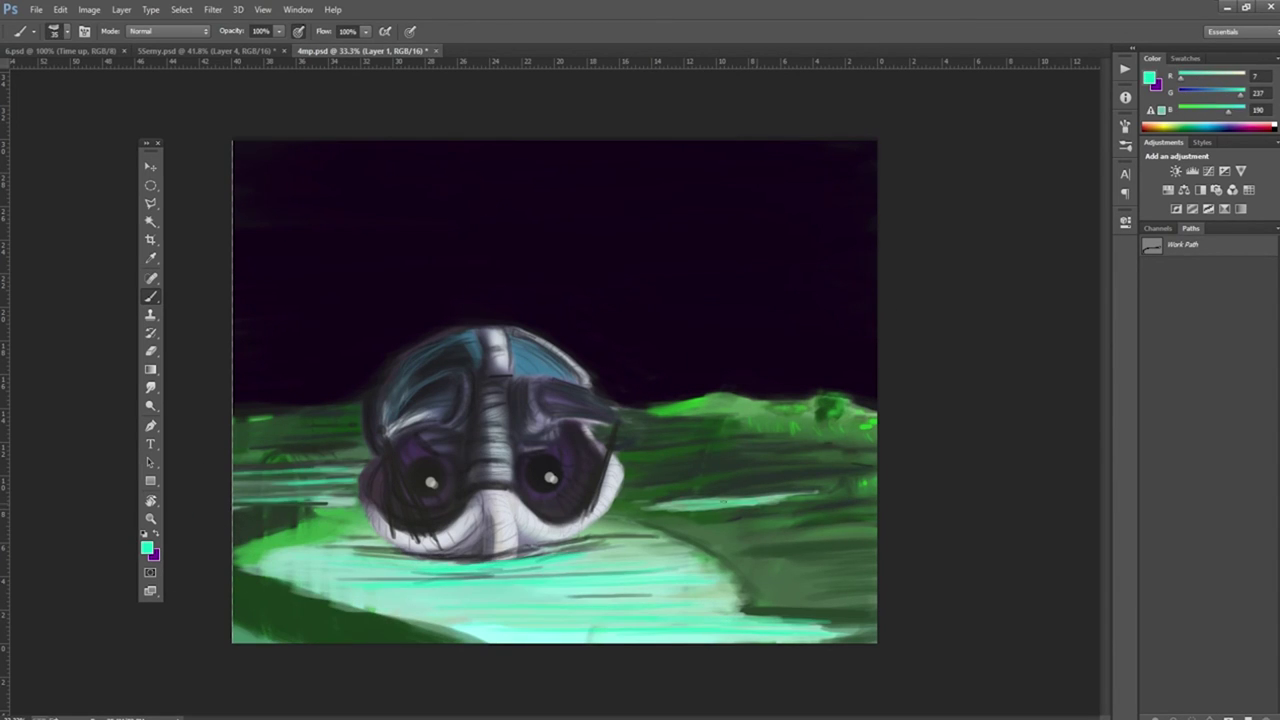
{"action": "left_click_drag", "start_coordinate": [720, 593], "coordinate": [490, 590]}
{"action": "left_click_drag", "start_coordinate": [672, 570], "coordinate": [384, 588]}
{"action": "left_click_drag", "start_coordinate": [760, 630], "coordinate": [530, 628]}
{"action": "left_click_drag", "start_coordinate": [336, 492], "coordinate": [232, 490]}
Step: Shade the bank beside the water and the distant hillside with sampled dark green
{"action": "left_click", "coordinate": [290, 600], "text": "alt"}
{"action": "left_click_drag", "start_coordinate": [296, 534], "coordinate": [260, 534]}
{"action": "left_click_drag", "start_coordinate": [878, 440], "coordinate": [634, 421]}
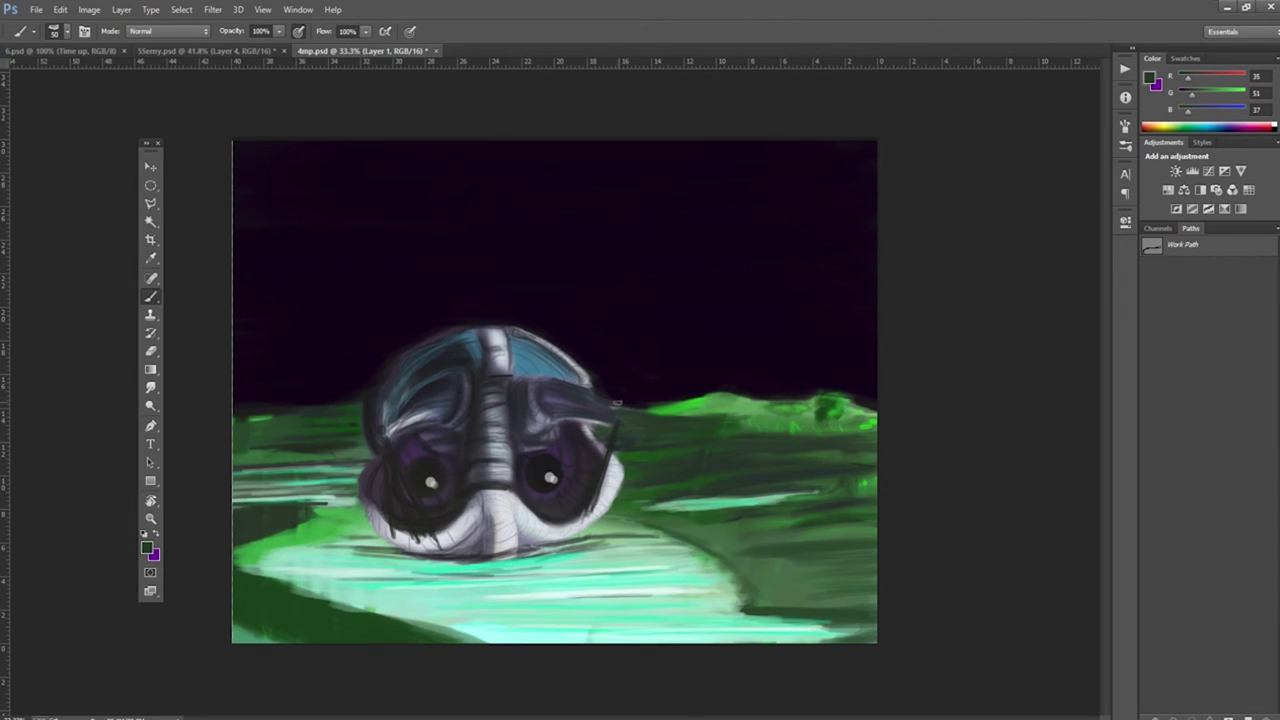
Step: Paint a long thin dark pole from the skull's snout to the hillside and highlight it with sampled pale grey
{"action": "left_click_drag", "start_coordinate": [500, 507], "coordinate": [792, 546]}
{"action": "left_click", "coordinate": [560, 525], "text": "alt"}
{"action": "left_click_drag", "start_coordinate": [618, 525], "coordinate": [770, 545]}
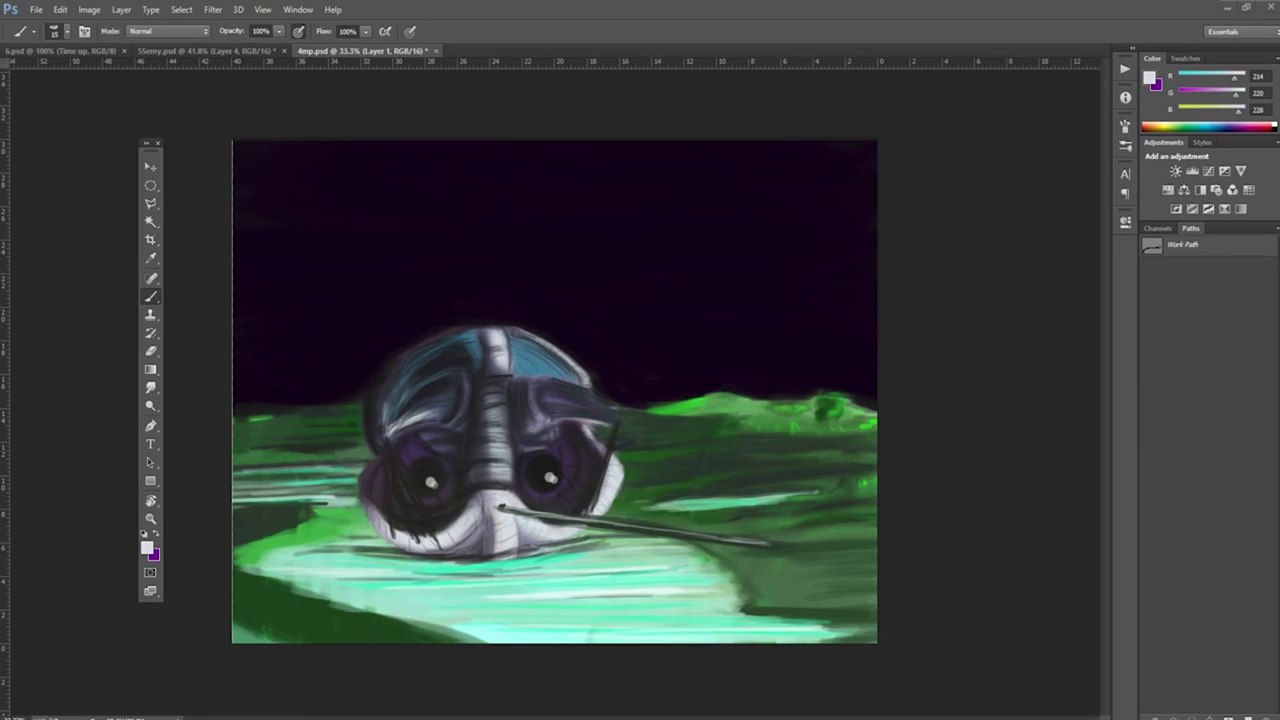
Step: Define the spikes beside both eye sockets and the knob at the brow tip with sampled tones at 50% opacity
{"action": "left_click", "coordinate": [580, 404], "text": "alt"}
{"action": "left_click", "coordinate": [481, 553], "text": "alt"}
{"action": "left_click", "coordinate": [438, 519], "text": "alt"}
{"action": "key", "text": "2"}
{"action": "key", "text": "5"}
{"action": "left_click", "coordinate": [573, 486], "text": "alt"}
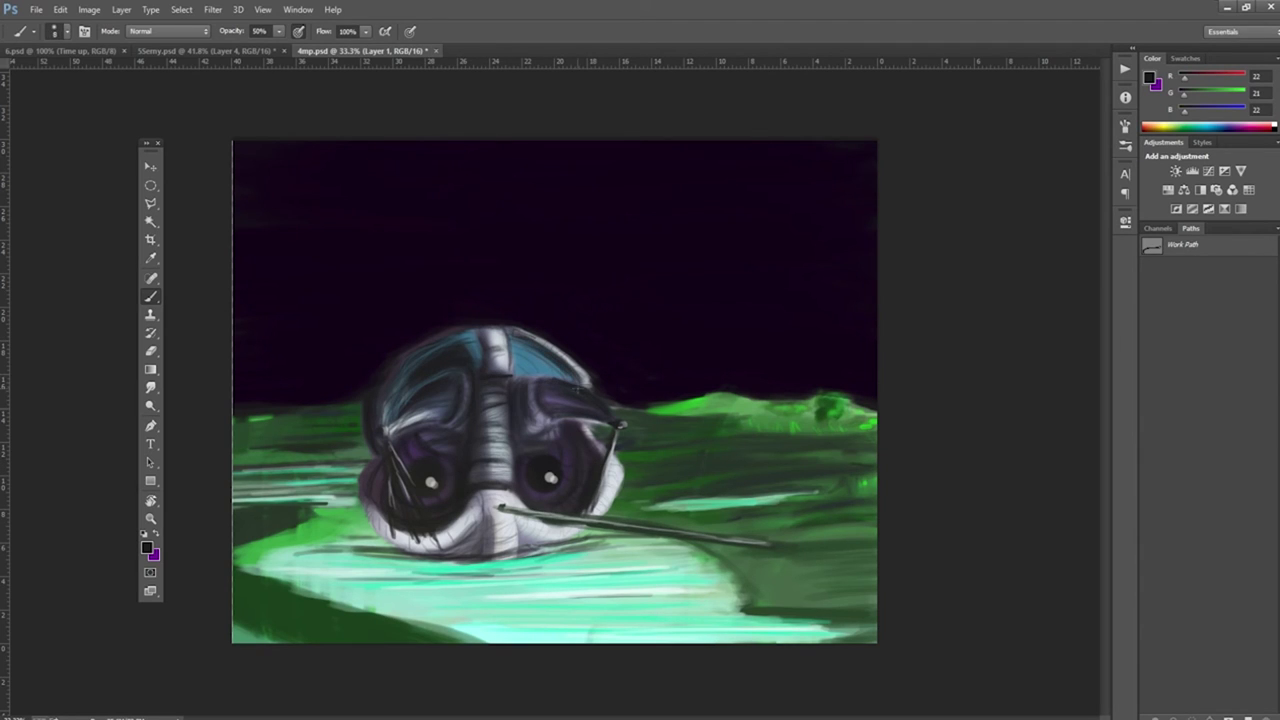
Step: Detail the socket at the pole's base and the dark strands over the eye socket with sampled light and dark tones
{"action": "left_click", "coordinate": [506, 508], "text": "alt"}
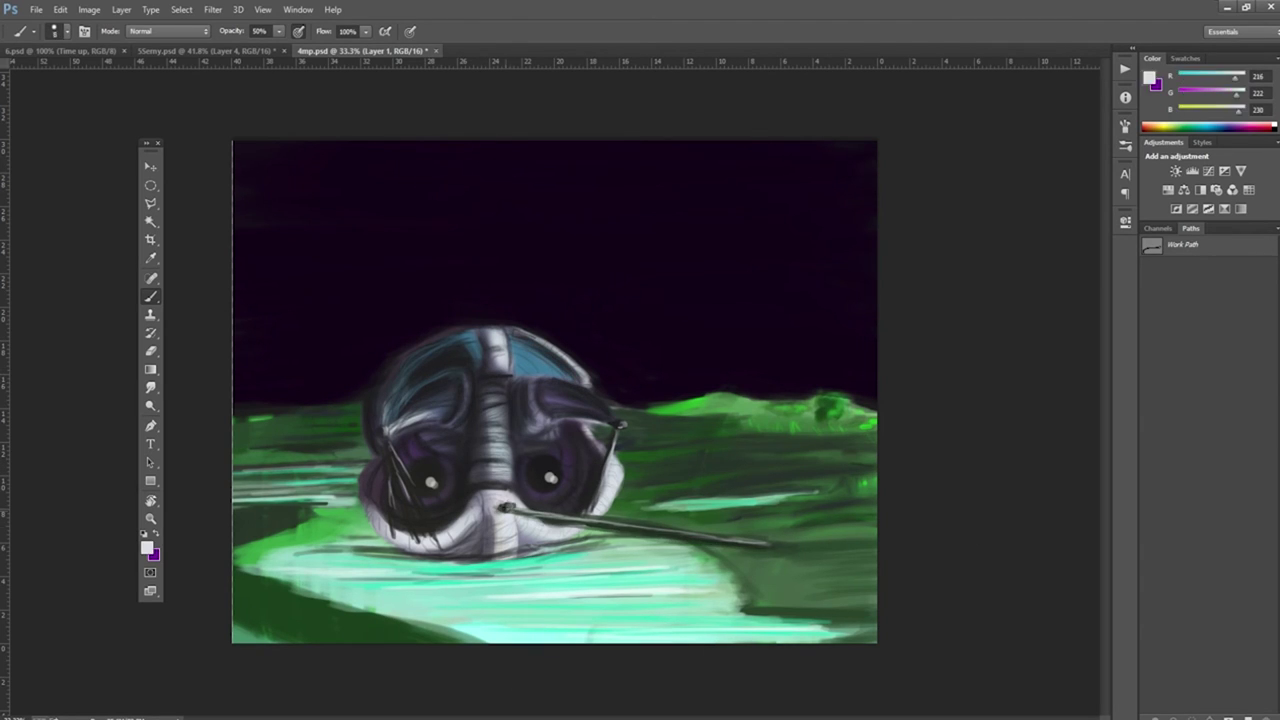
{"action": "left_click", "coordinate": [385, 432], "text": "alt"}
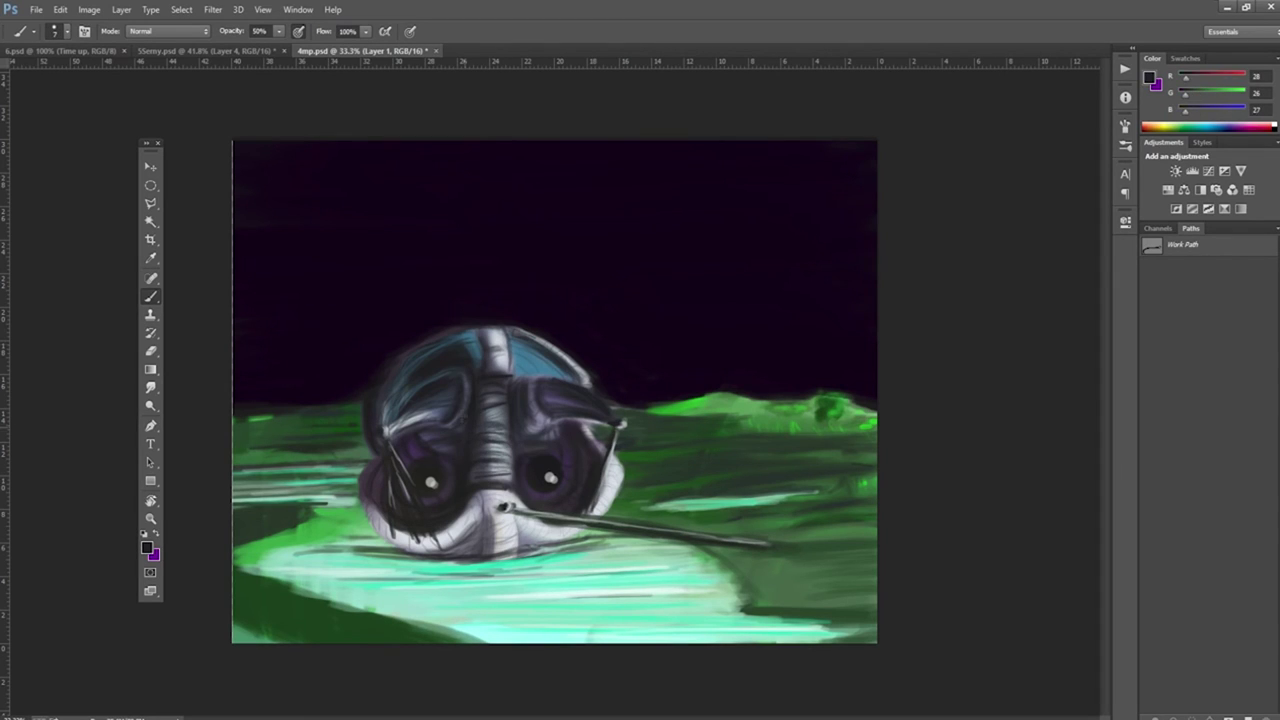
{"action": "left_click", "coordinate": [435, 330], "text": "alt"}
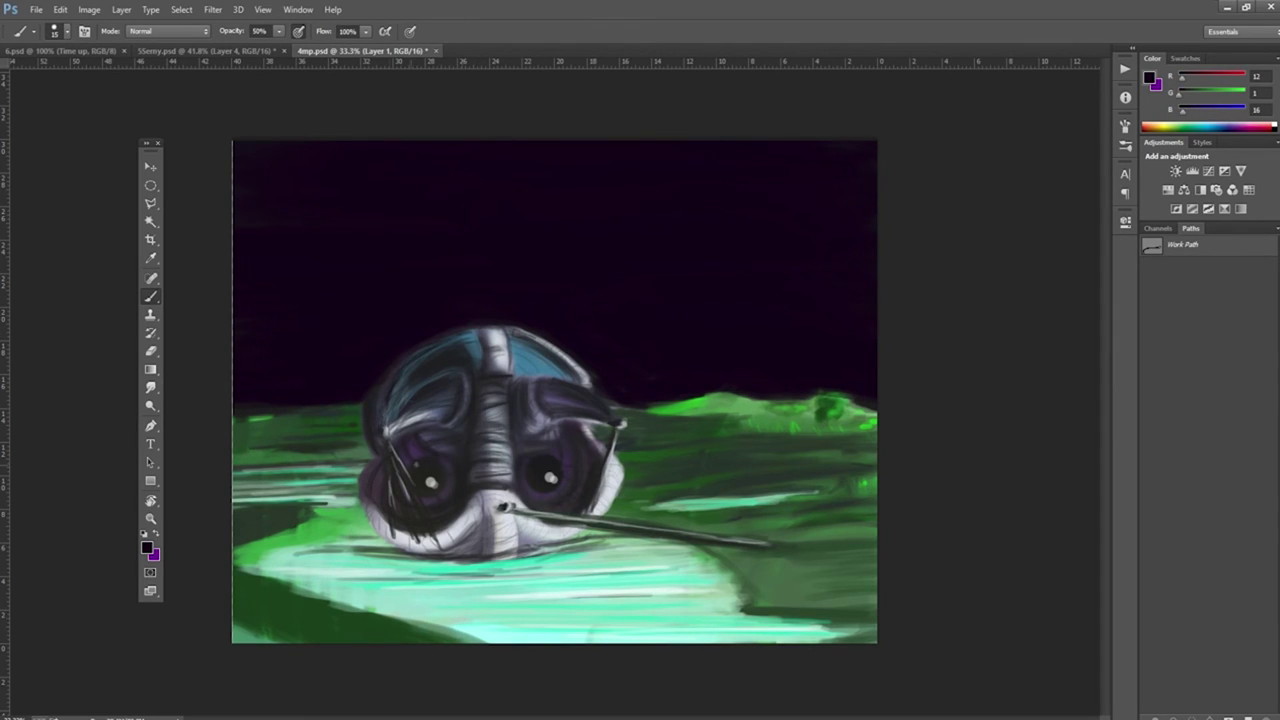
{"action": "left_click", "coordinate": [614, 529], "text": "alt"}
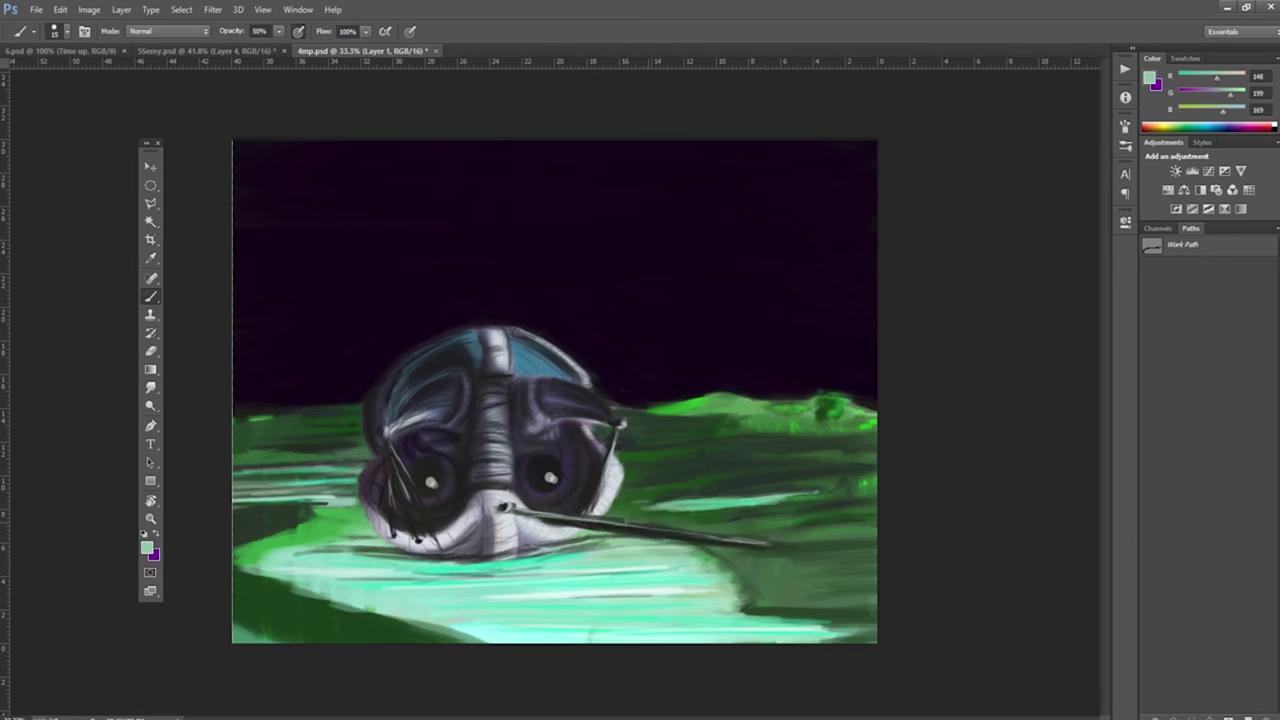
Step: Paint a dark grey oval blade shape on the bank beyond the end of the pole
{"action": "key", "text": "0"}
{"action": "mouse_move", "coordinate": [798, 568]}
{"action": "left_mouse_down"}
{"action": "mouse_move", "coordinate": [768, 582]}
{"action": "mouse_move", "coordinate": [870, 600]}
{"action": "left_mouse_up"}
{"action": "left_click", "coordinate": [509, 563], "text": "alt"}
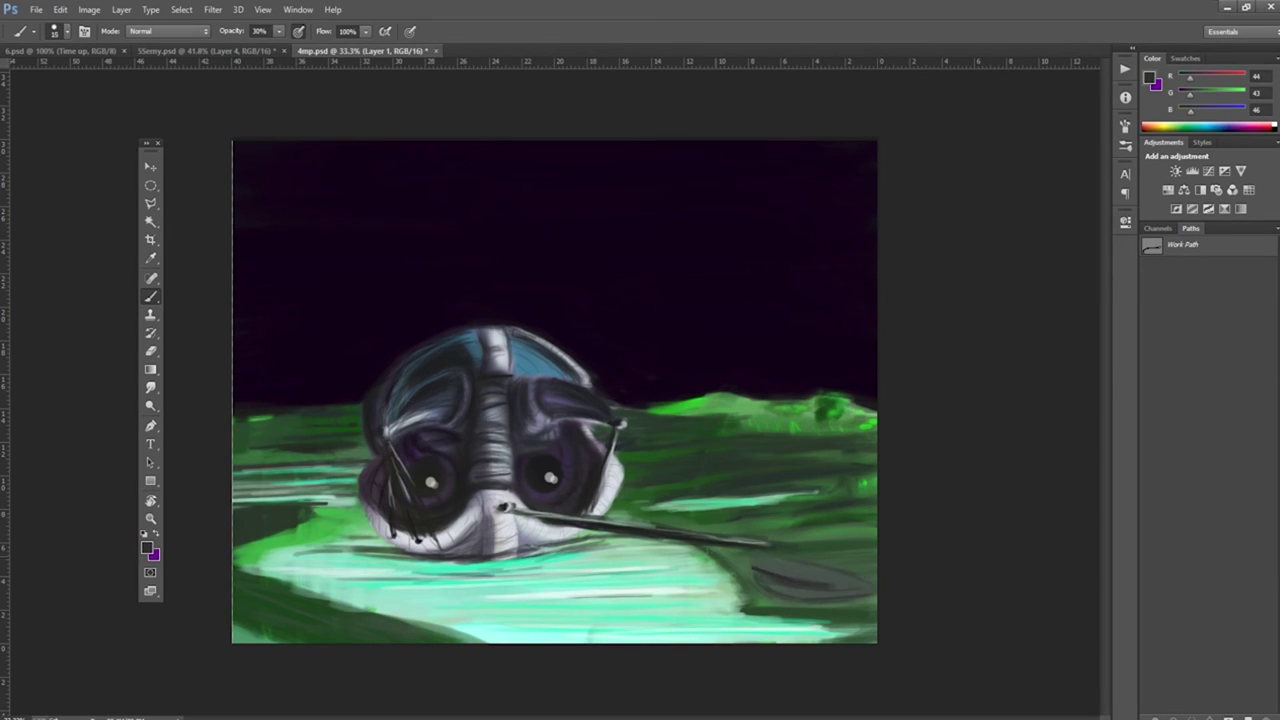
{"action": "left_click_drag", "start_coordinate": [858, 590], "coordinate": [828, 584]}
Step: Deepen the blade shape with a sampled near-black and hatch fine grass strokes across the banks at 80% opacity
{"action": "left_click", "coordinate": [825, 596], "text": "alt"}
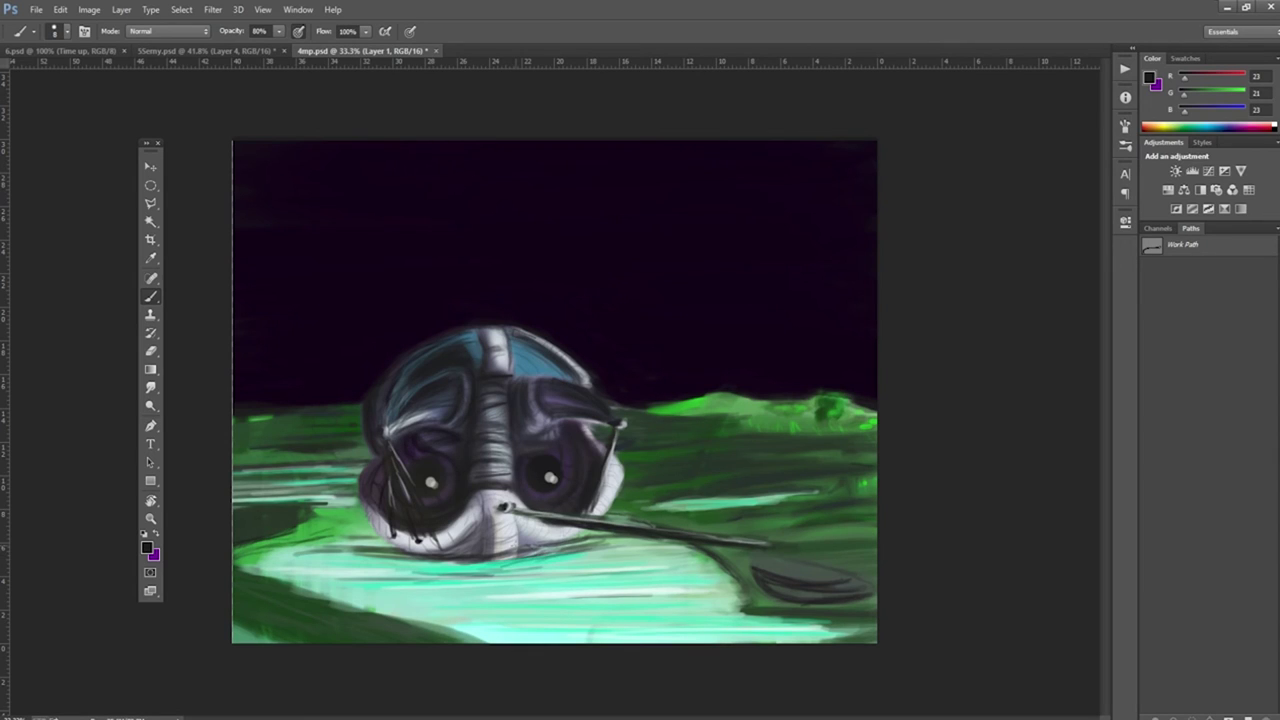
{"action": "left_click_drag", "start_coordinate": [466, 562], "coordinate": [314, 560]}
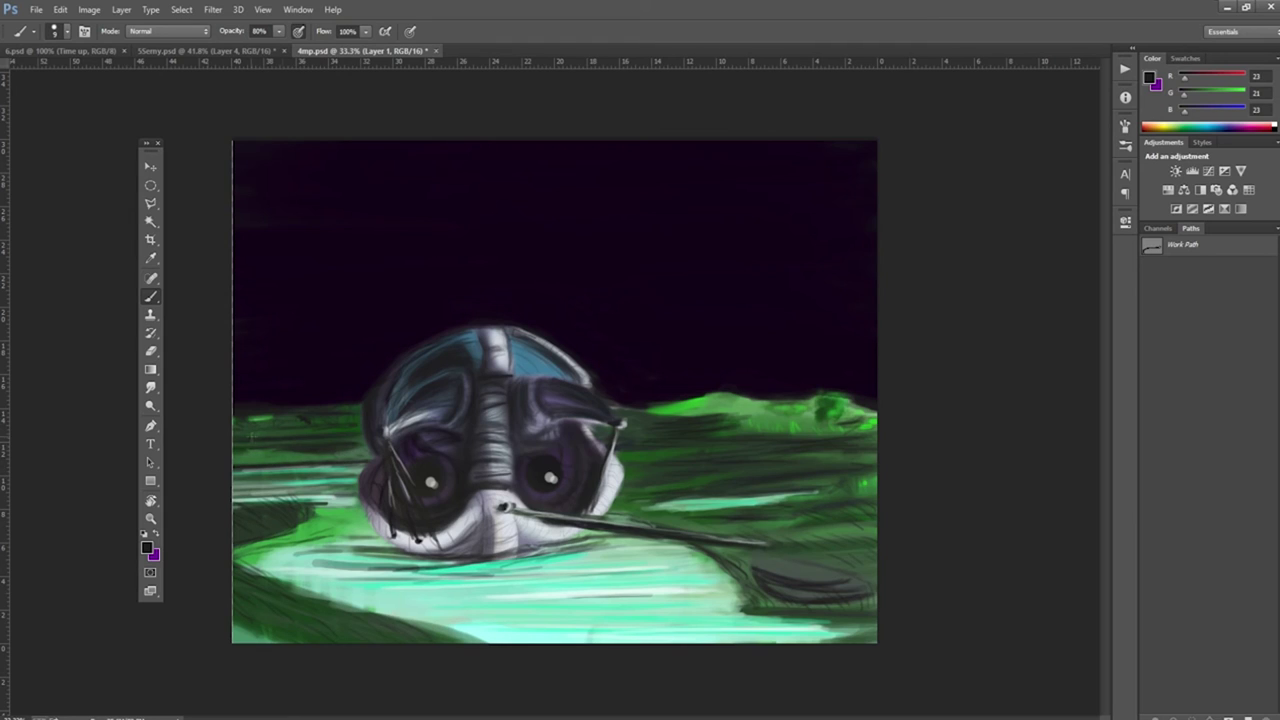
{"action": "left_click_drag", "start_coordinate": [350, 490], "coordinate": [234, 492]}
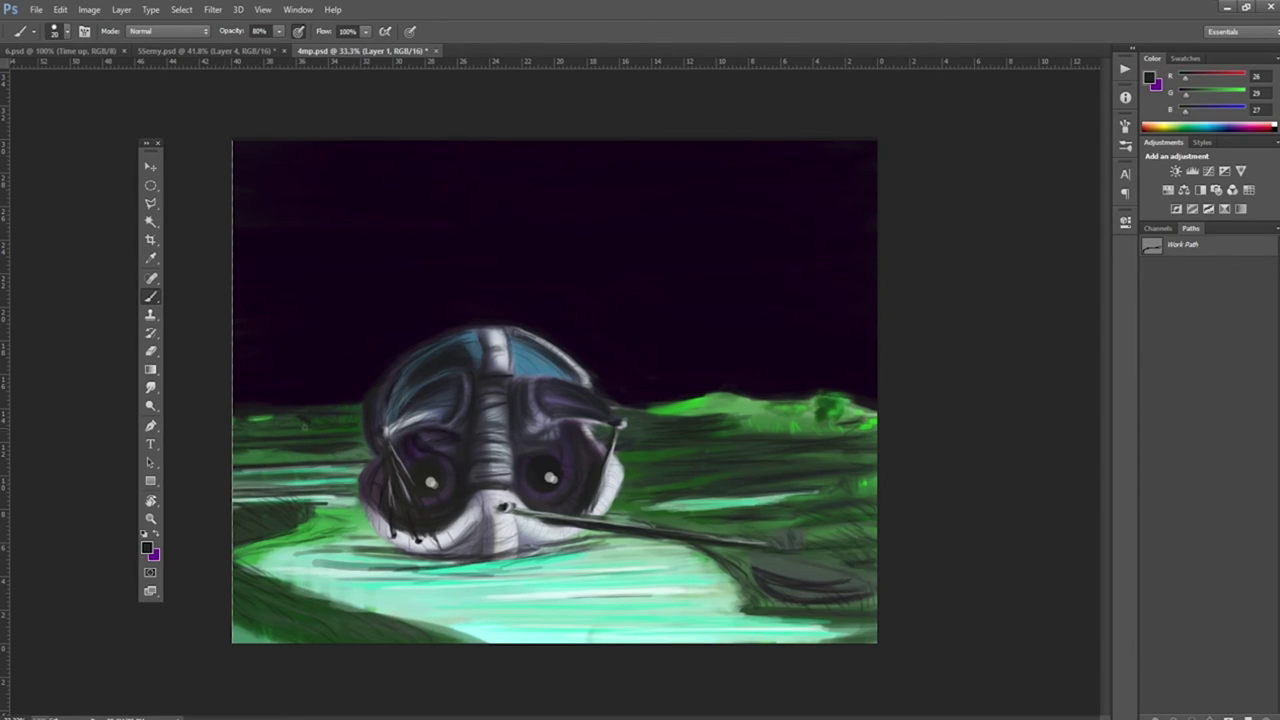
Step: Draw a five-pointed star selection in the dark sky and fill it with pale aqua sampled from the water
{"action": "left_click", "coordinate": [457, 571], "text": "alt"}
{"action": "key", "text": "l"}
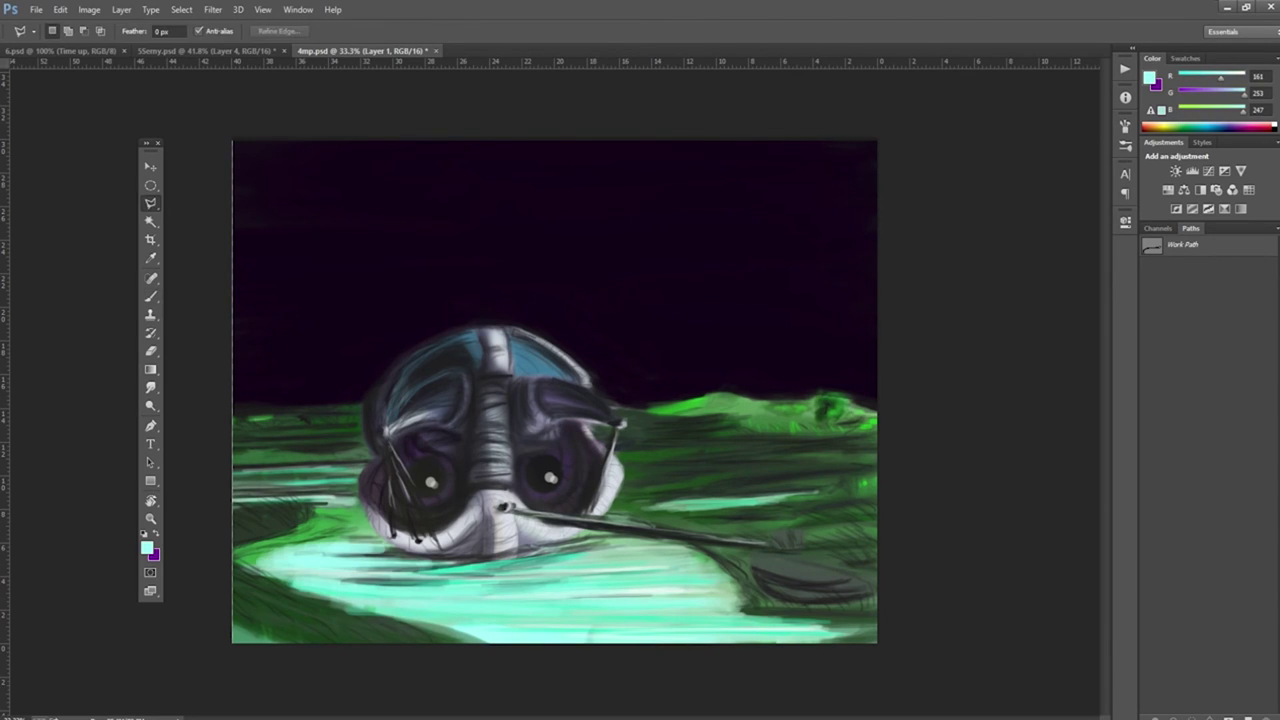
{"action": "double_click", "coordinate": [688, 285]}
{"action": "key", "text": "alt+BackSpace"}
Step: Duplicate the star and spread large and small copies across the night sky
{"action": "key", "text": "ctrl+j"}
{"action": "key", "text": "ctrl+t"}
{"action": "left_click_drag", "start_coordinate": [691, 237], "coordinate": [811, 243]}
{"action": "key", "text": "Return"}
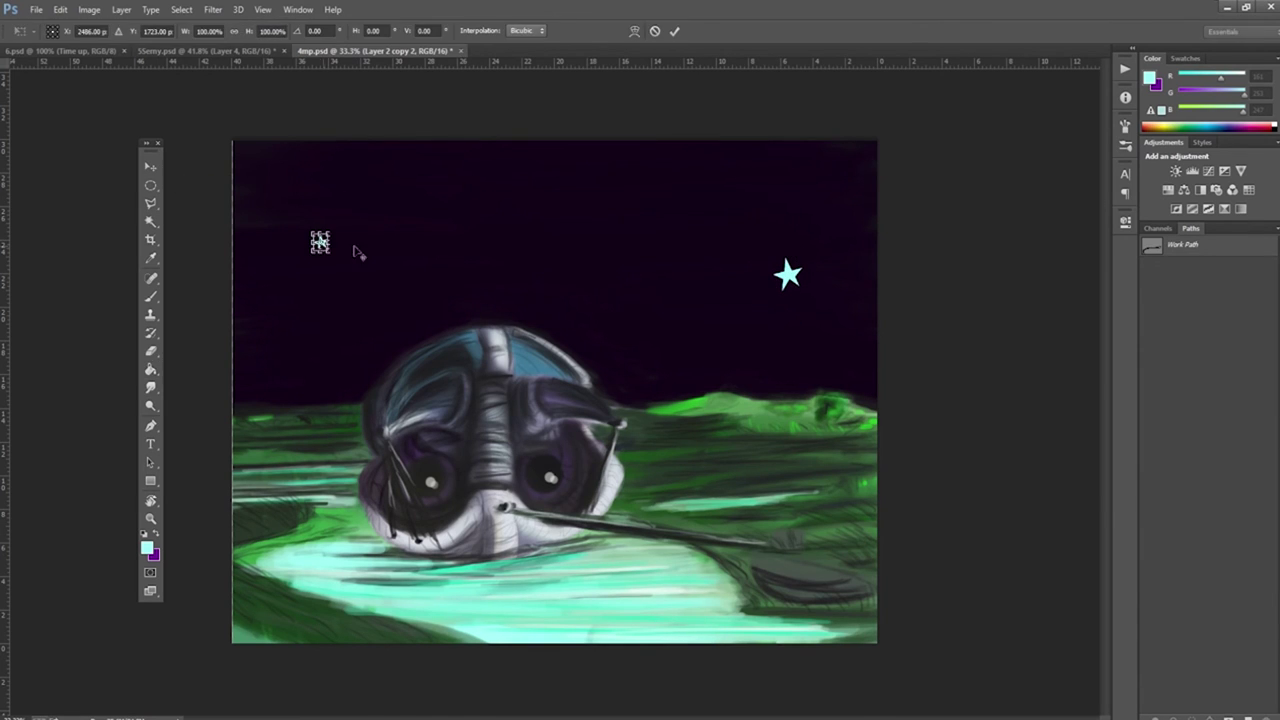
{"action": "key", "text": "ctrl+plus"}
{"action": "key", "text": "ctrl+alt+j"}
{"action": "key", "text": "Return"}
Step: Fill a tall narrow rectangle with pale aqua, duplicate it and transform the copy into a thin string above a star
{"action": "key", "text": "m"}
{"action": "left_click_drag", "start_coordinate": [580, 86], "coordinate": [606, 432]}
{"action": "key", "text": "alt+BackSpace"}
{"action": "key", "text": "ctrl+j"}
{"action": "key", "text": "ctrl+t"}
{"action": "left_click_drag", "start_coordinate": [488, 300], "coordinate": [697, 275]}
{"action": "key", "text": "Return"}
Step: Duplicate the thin string above each star so all five hang from the upper canvas edge, and delete the leftover strip
{"action": "key", "text": "v"}
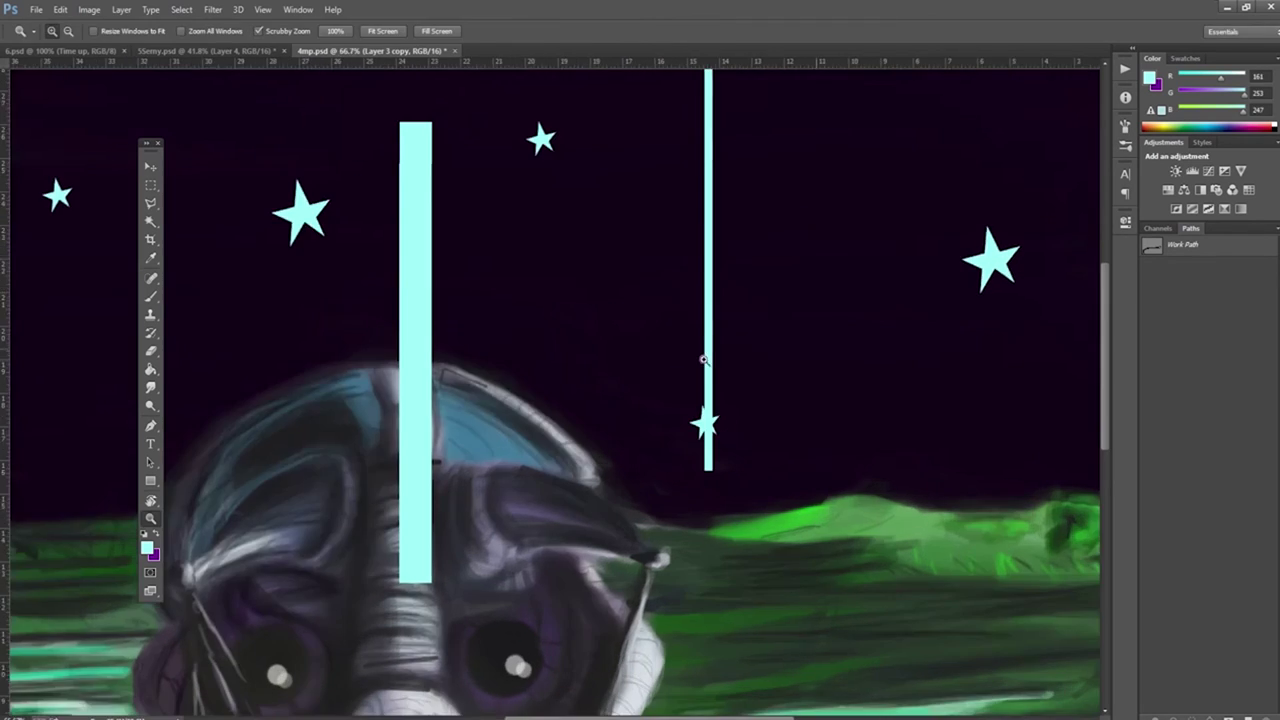
{"action": "scroll", "coordinate": [763, 437], "scroll_direction": "up", "scroll_amount": 3}
{"action": "scroll", "coordinate": [677, 215], "scroll_direction": "down", "scroll_amount": 4}
{"action": "left_click_drag", "start_coordinate": [677, 215], "coordinate": [261, 200]}
{"action": "key", "text": "ctrl+alt+j"}
{"action": "key", "text": "Return"}
{"action": "key", "text": "Delete"}
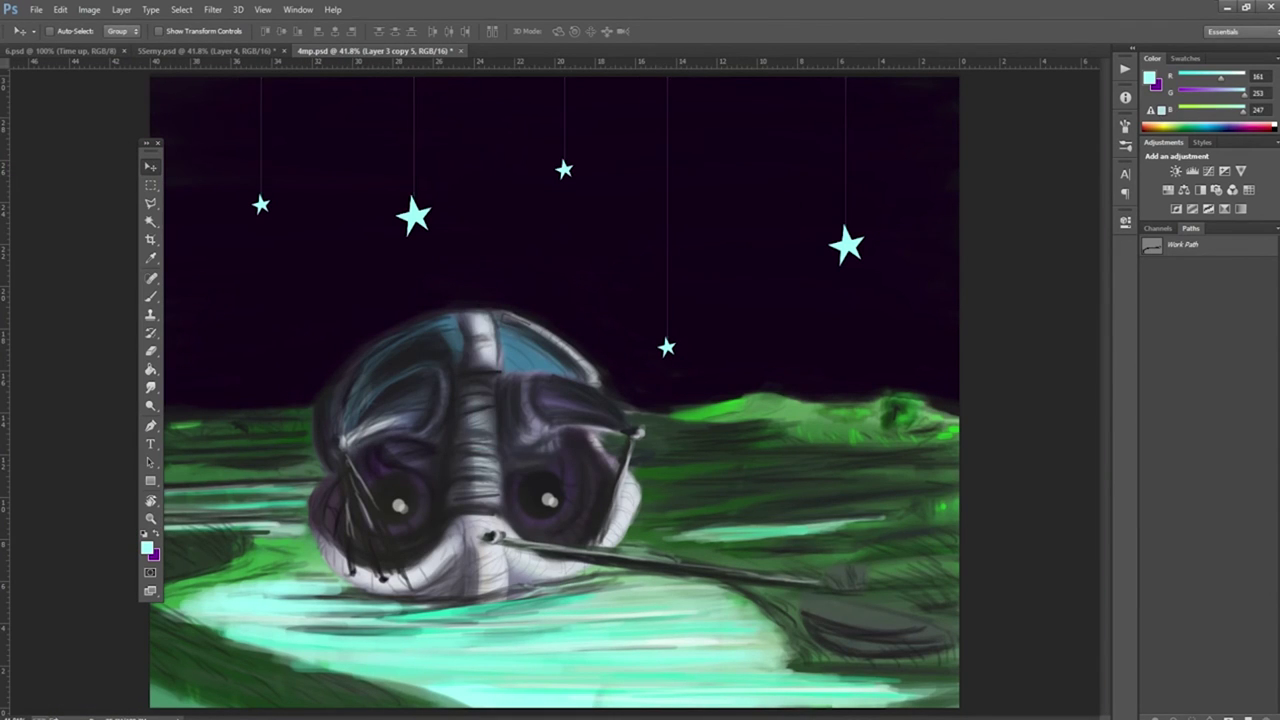
Step: Leave the hanging-star scene and bring up the winged-creature painting 3ny.psd
{"action": "left_click", "coordinate": [89, 9]}
{"action": "left_click", "coordinate": [36, 9]}
{"action": "left_click", "coordinate": [60, 123]}
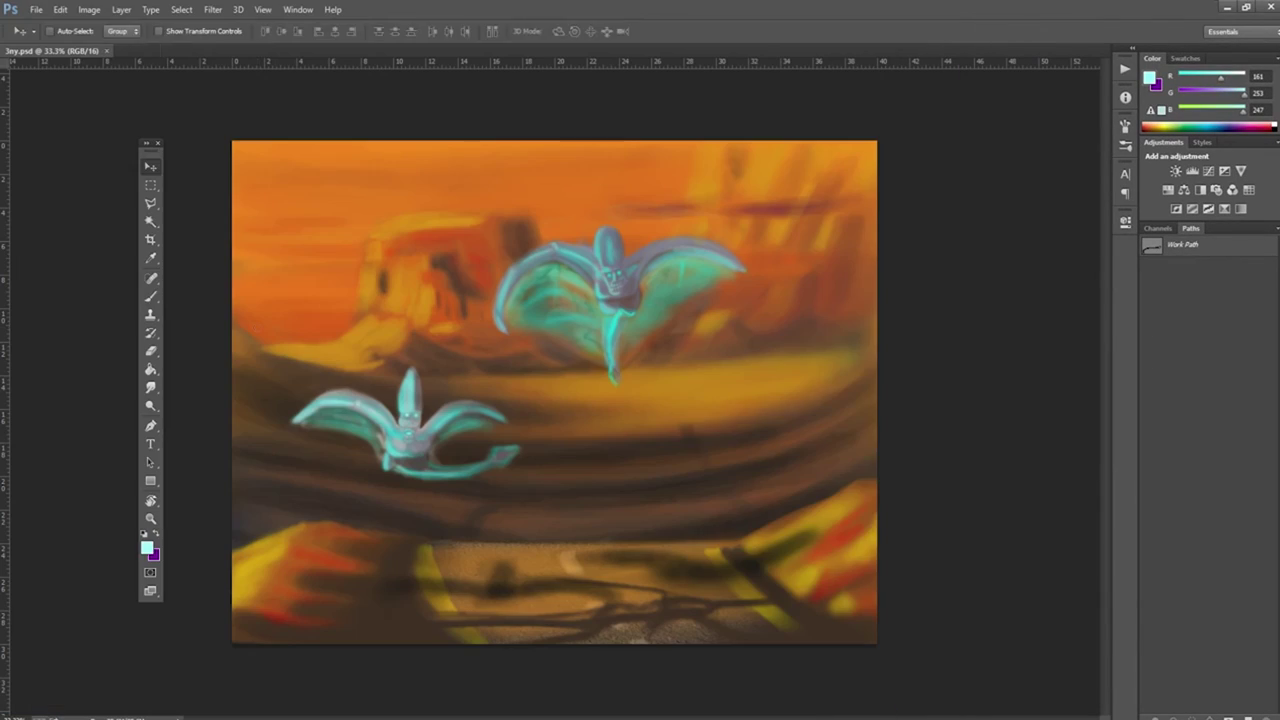
Step: Brush sampled near-black branch and crack lines over the foreground rocks and sandy ground at 80% opacity
{"action": "key", "text": "b"}
{"action": "left_click", "coordinate": [490, 617], "text": "alt"}
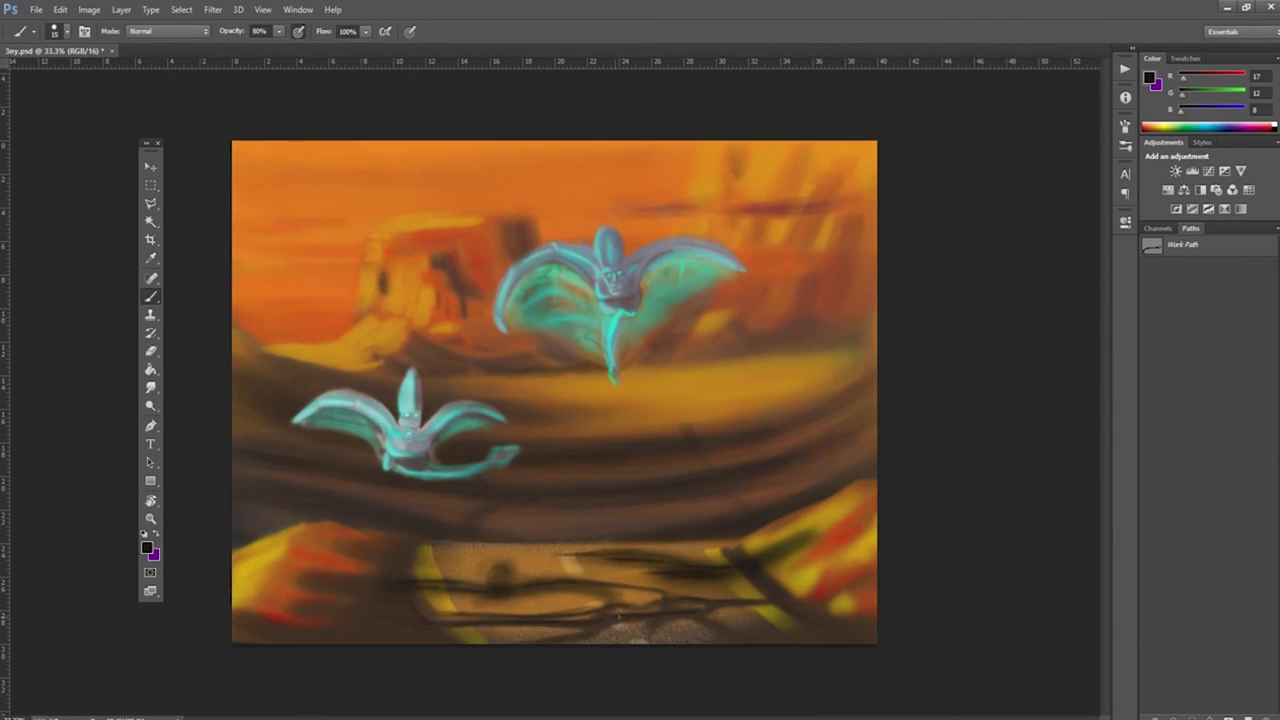
{"action": "left_click_drag", "start_coordinate": [251, 619], "coordinate": [385, 590]}
{"action": "left_click_drag", "start_coordinate": [777, 541], "coordinate": [876, 505]}
{"action": "left_click_drag", "start_coordinate": [876, 616], "coordinate": [820, 592]}
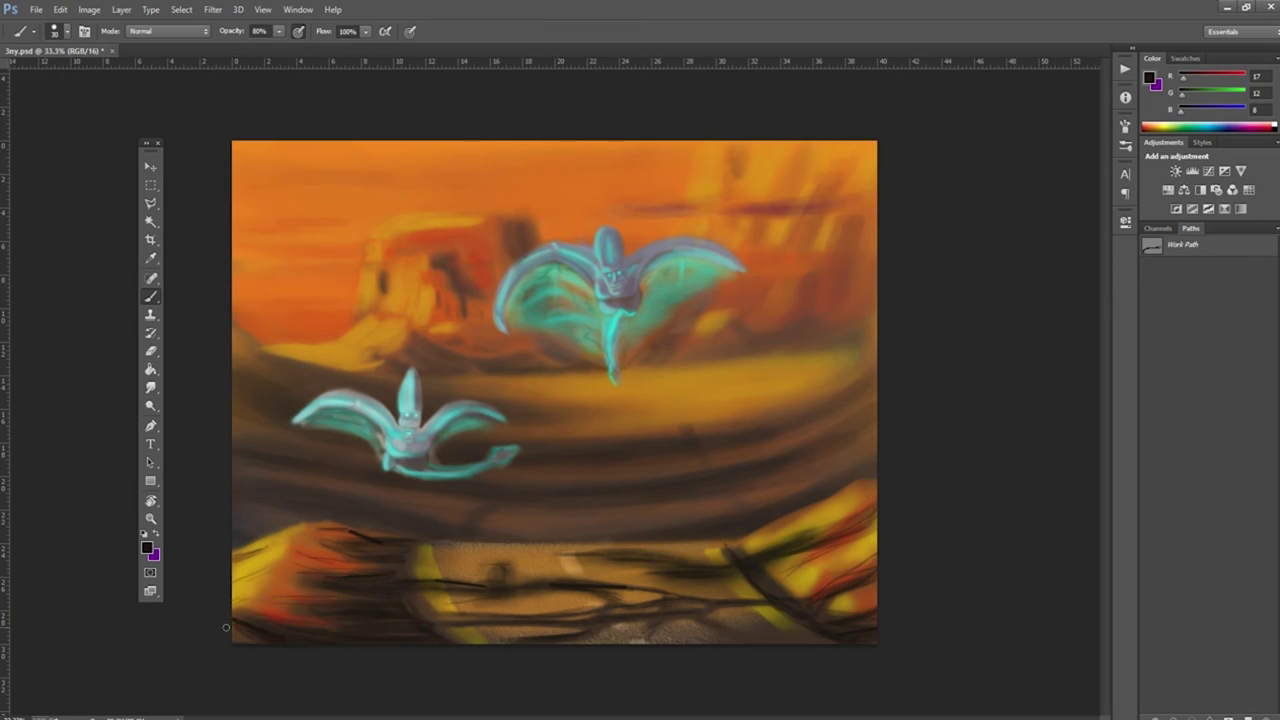
Step: Sweep curved near-black contour strokes across the brown slopes beneath the two winged creatures
{"action": "left_click_drag", "start_coordinate": [500, 570], "coordinate": [730, 532]}
{"action": "left_click_drag", "start_coordinate": [510, 520], "coordinate": [245, 500]}
{"action": "left_click_drag", "start_coordinate": [580, 500], "coordinate": [723, 475]}
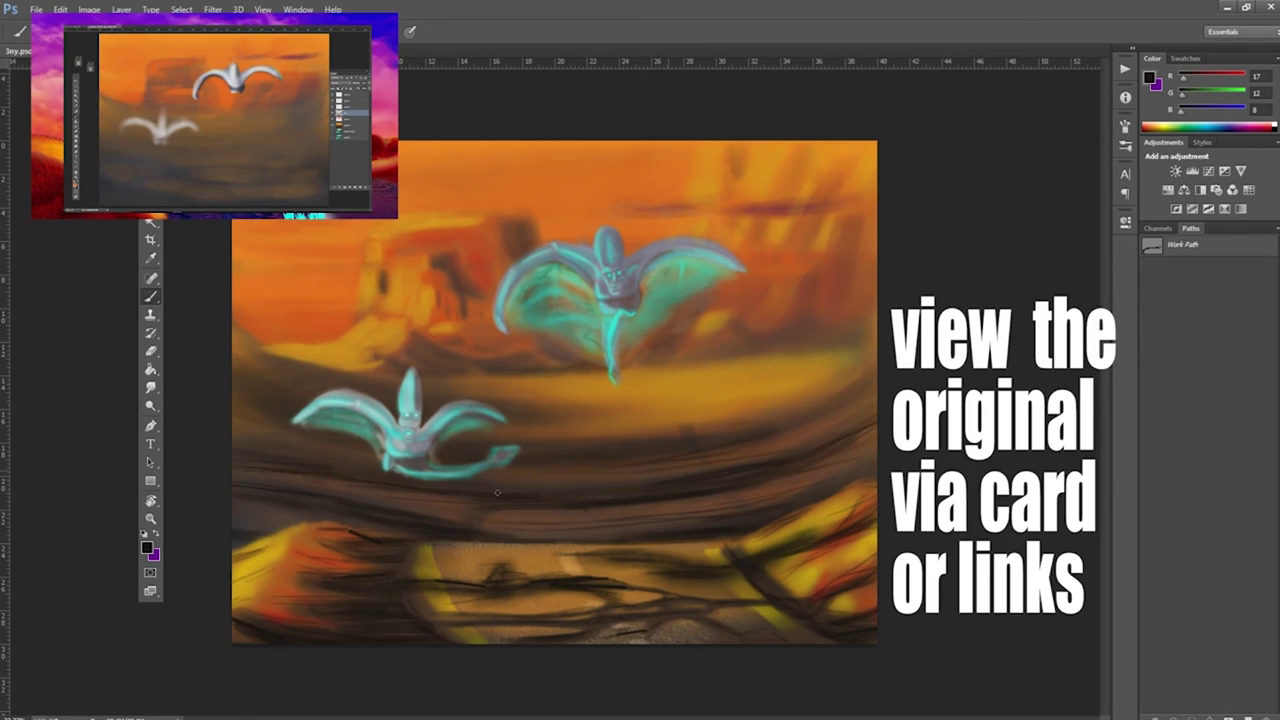
{"action": "left_click_drag", "start_coordinate": [730, 432], "coordinate": [304, 462]}
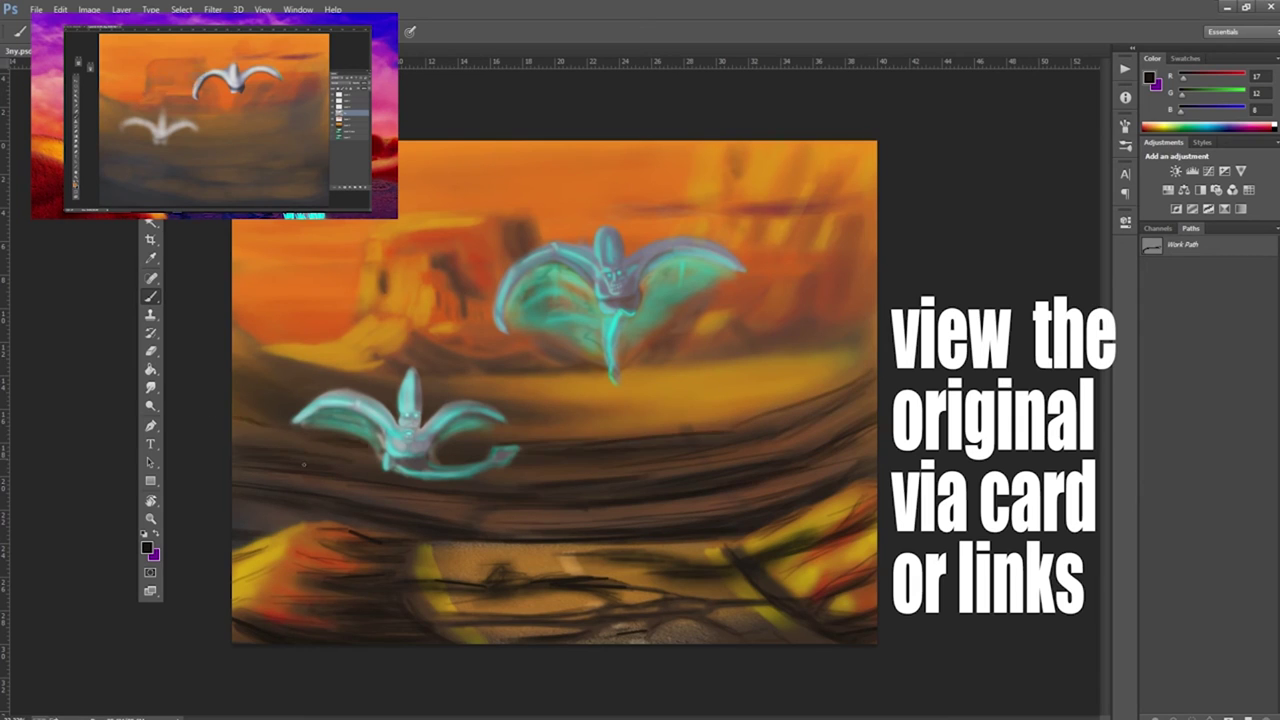
Step: Add more dark contour strokes over the slopes and a sampled golden streak along their upper edge
{"action": "mouse_move", "coordinate": [418, 518]}
{"action": "left_mouse_down"}
{"action": "mouse_move", "coordinate": [744, 512]}
{"action": "mouse_move", "coordinate": [236, 544]}
{"action": "left_mouse_up"}
{"action": "left_click_drag", "start_coordinate": [773, 432], "coordinate": [680, 440]}
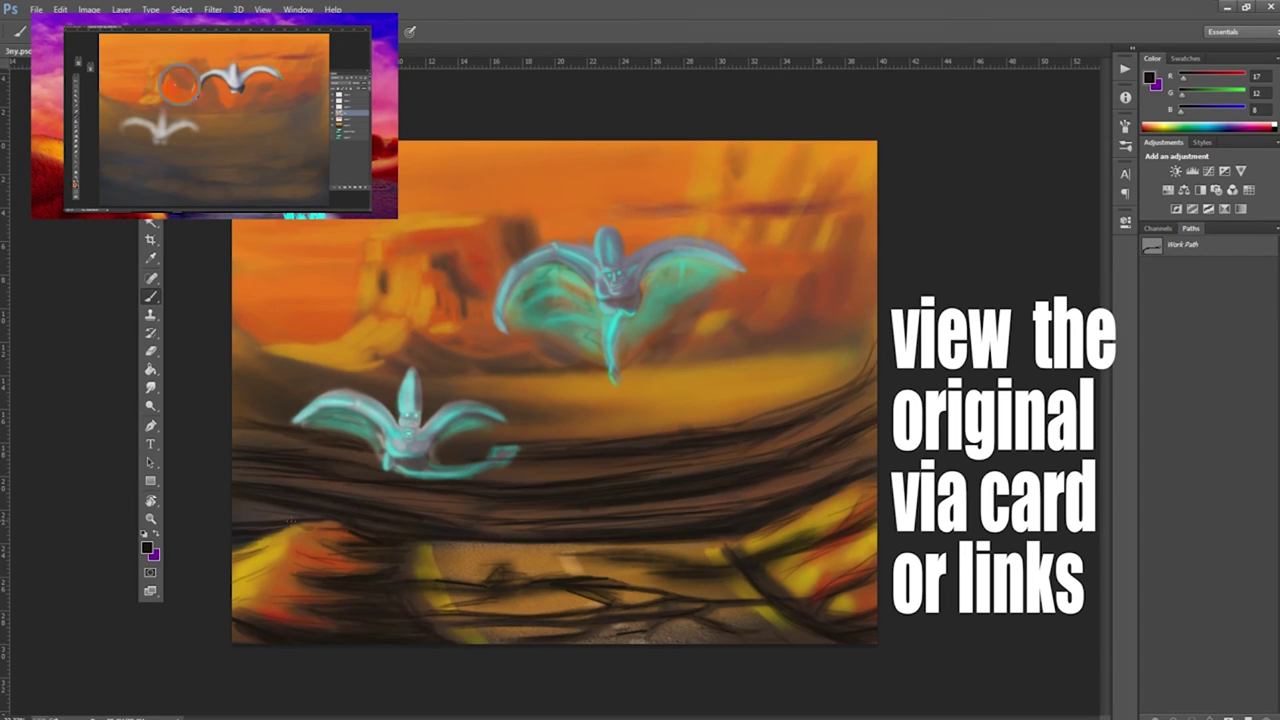
{"action": "left_click", "coordinate": [638, 430], "text": "alt"}
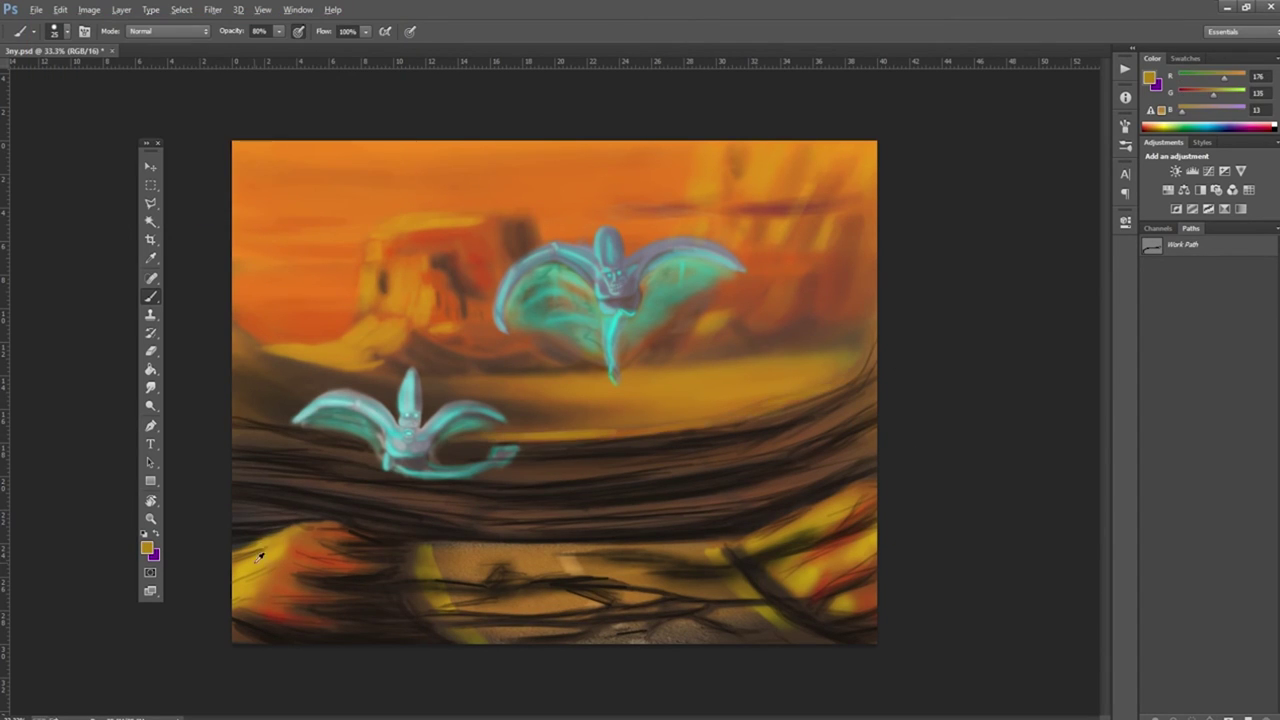
Step: Pick a pale aqua and add crisp highlights to the smaller creature's wing, mouth, chest and pointed crown
{"action": "left_click", "coordinate": [405, 428]}
{"action": "left_click", "coordinate": [146, 547]}
{"action": "left_click", "coordinate": [997, 368]}
{"action": "left_click_drag", "start_coordinate": [708, 423], "coordinate": [738, 422]}
{"action": "left_click", "coordinate": [690, 410], "text": "alt"}
{"action": "left_click_drag", "start_coordinate": [630, 392], "coordinate": [555, 326]}
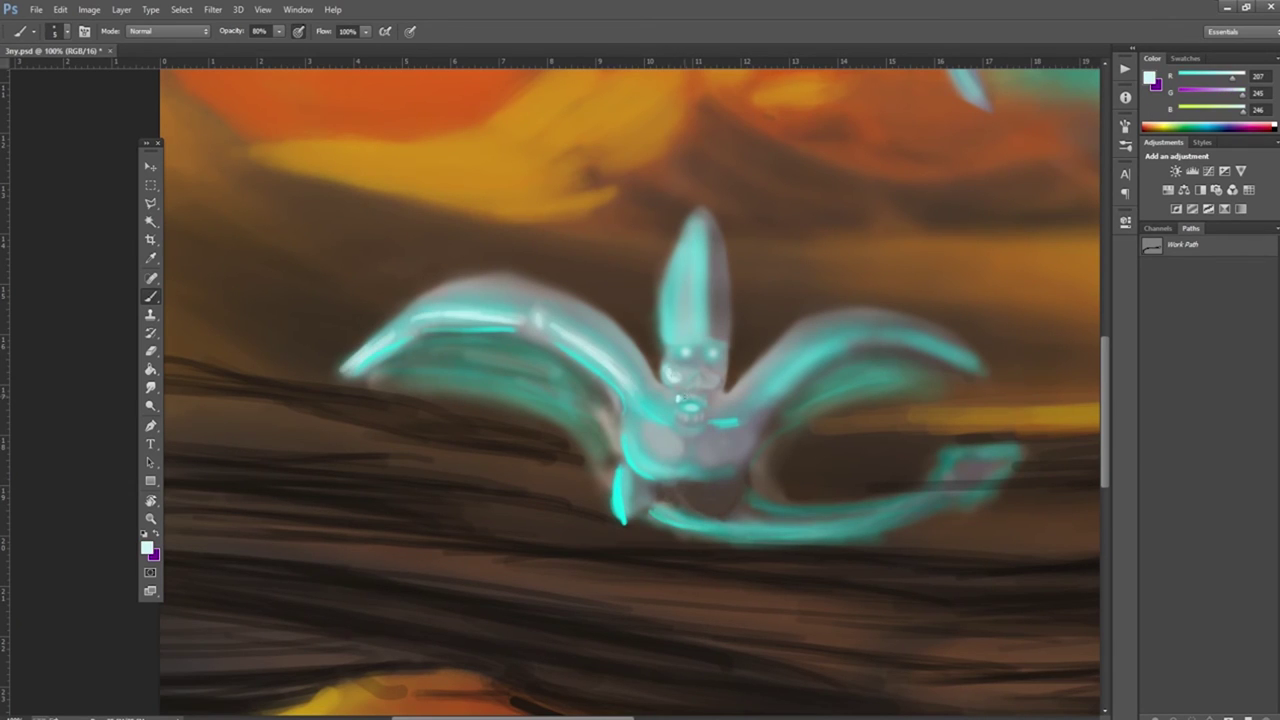
{"action": "left_click_drag", "start_coordinate": [646, 458], "coordinate": [672, 428]}
{"action": "left_click", "coordinate": [707, 338], "text": "alt"}
Step: Trace the smaller creature's curved tail and the lower edges of its wing membranes with sampled turquoise
{"action": "left_click", "coordinate": [558, 486], "text": "alt"}
{"action": "left_click_drag", "start_coordinate": [765, 470], "coordinate": [1050, 527]}
{"action": "left_click_drag", "start_coordinate": [930, 525], "coordinate": [650, 530]}
{"action": "left_click", "coordinate": [700, 520], "text": "alt"}
{"action": "left_click_drag", "start_coordinate": [756, 507], "coordinate": [1016, 448]}
{"action": "left_click_drag", "start_coordinate": [758, 455], "coordinate": [795, 418]}
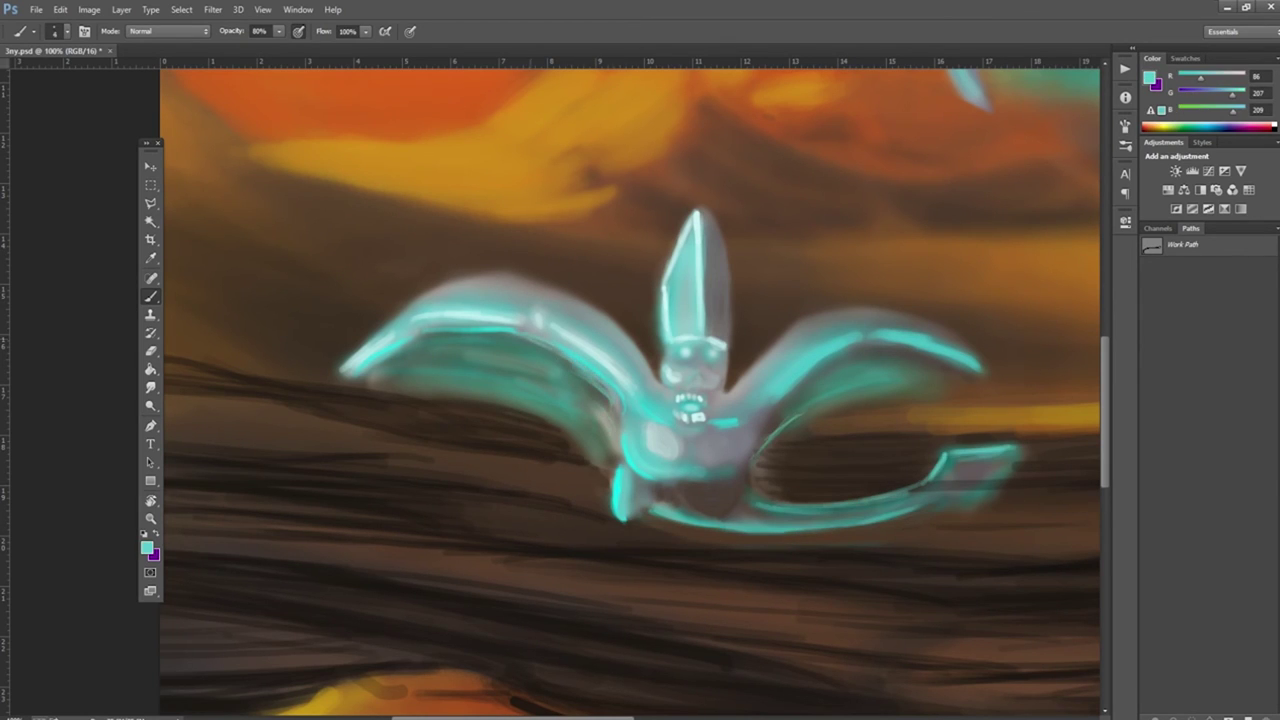
{"action": "left_click_drag", "start_coordinate": [400, 455], "coordinate": [590, 375]}
{"action": "left_click_drag", "start_coordinate": [800, 415], "coordinate": [850, 340]}
Step: Brighten the upper arms of the smaller creature's wings with sampled pale aqua strokes
{"action": "left_click", "coordinate": [815, 355], "text": "alt"}
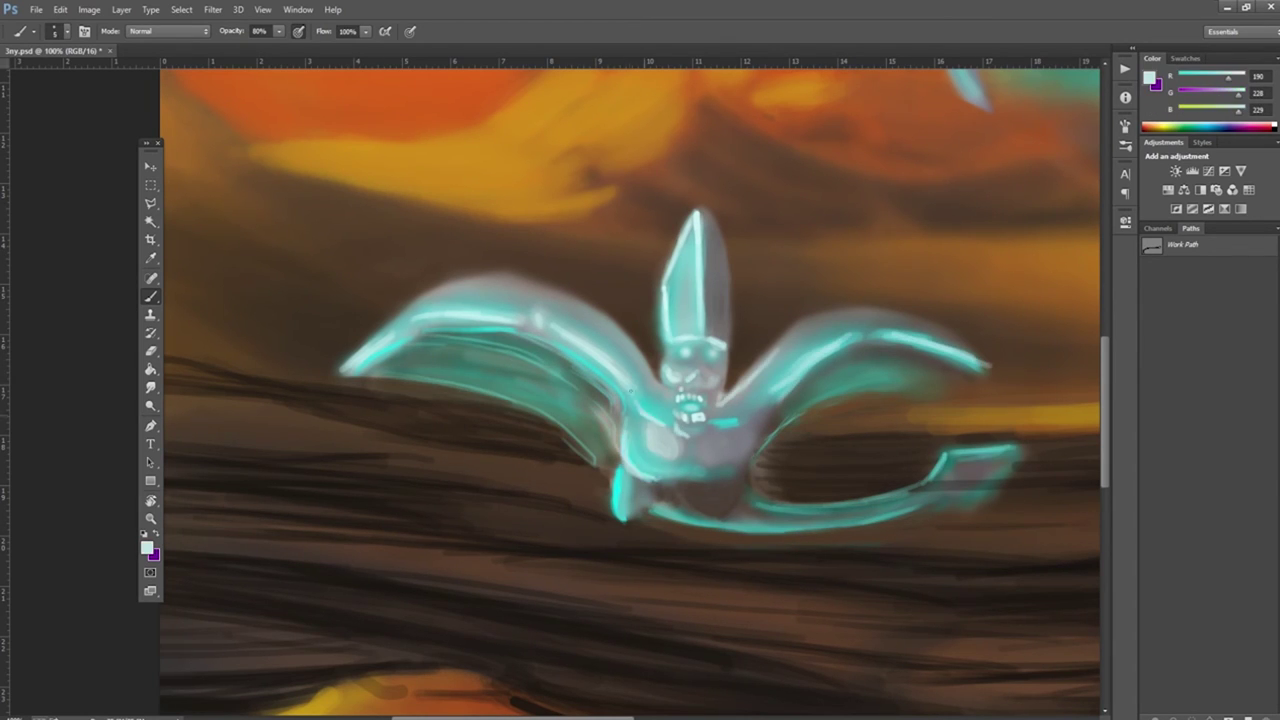
{"action": "left_click_drag", "start_coordinate": [397, 324], "coordinate": [530, 296]}
{"action": "left_click", "coordinate": [420, 300], "text": "alt"}
{"action": "left_click_drag", "start_coordinate": [410, 300], "coordinate": [580, 280]}
{"action": "left_click", "coordinate": [800, 410], "text": "alt"}
{"action": "mouse_move", "coordinate": [780, 410]}
{"action": "left_mouse_down"}
{"action": "mouse_move", "coordinate": [848, 399]}
{"action": "mouse_move", "coordinate": [905, 312]}
{"action": "left_mouse_up"}
Step: Refine the smaller creature's tail and tail tip with sampled aqua tones
{"action": "left_click", "coordinate": [740, 380], "text": "alt"}
{"action": "mouse_move", "coordinate": [870, 505]}
{"action": "left_mouse_down"}
{"action": "mouse_move", "coordinate": [945, 480]}
{"action": "mouse_move", "coordinate": [988, 498]}
{"action": "left_mouse_up"}
{"action": "left_click", "coordinate": [890, 488], "text": "alt"}
{"action": "left_click_drag", "start_coordinate": [910, 515], "coordinate": [660, 520]}
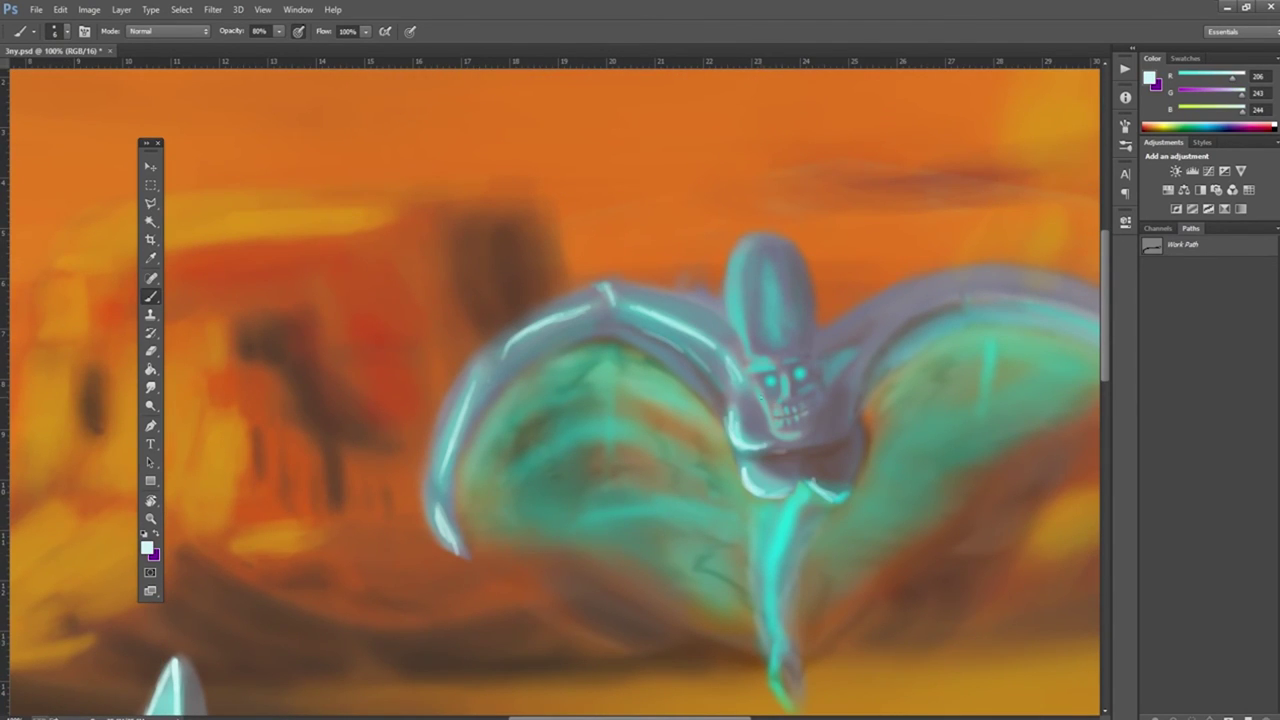
Step: Highlight the larger creature's crown, shoulders, wing arm and hanging tail with pale aqua, adding pointed tips to the crown
{"action": "left_click_drag", "start_coordinate": [740, 274], "coordinate": [736, 226]}
{"action": "mouse_move", "coordinate": [770, 330]}
{"action": "left_mouse_down"}
{"action": "mouse_move", "coordinate": [762, 218]}
{"action": "mouse_move", "coordinate": [740, 200]}
{"action": "left_mouse_up"}
{"action": "left_click_drag", "start_coordinate": [800, 400], "coordinate": [650, 387]}
{"action": "left_click_drag", "start_coordinate": [795, 300], "coordinate": [1010, 345]}
{"action": "left_click_drag", "start_coordinate": [652, 478], "coordinate": [622, 622]}
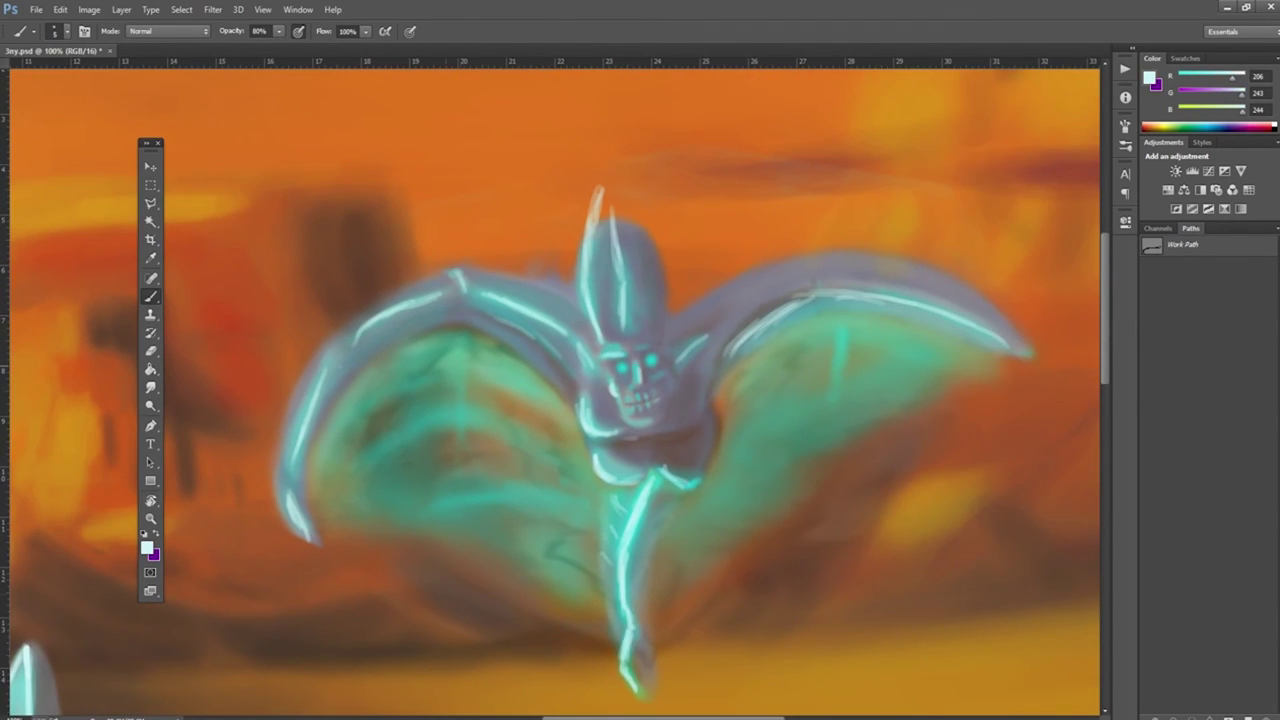
Step: Add short pale aqua highlight strokes across the larger creature's green wing membranes
{"action": "left_click_drag", "start_coordinate": [843, 322], "coordinate": [843, 364]}
{"action": "left_click_drag", "start_coordinate": [457, 336], "coordinate": [457, 430]}
{"action": "left_click_drag", "start_coordinate": [466, 350], "coordinate": [522, 370]}
{"action": "left_click_drag", "start_coordinate": [395, 360], "coordinate": [320, 452]}
Step: Sharpen the larger creature's wing contours and shade the background beneath them with sampled brown tones
{"action": "left_click", "coordinate": [302, 433], "text": "alt"}
{"action": "left_click_drag", "start_coordinate": [395, 345], "coordinate": [292, 488]}
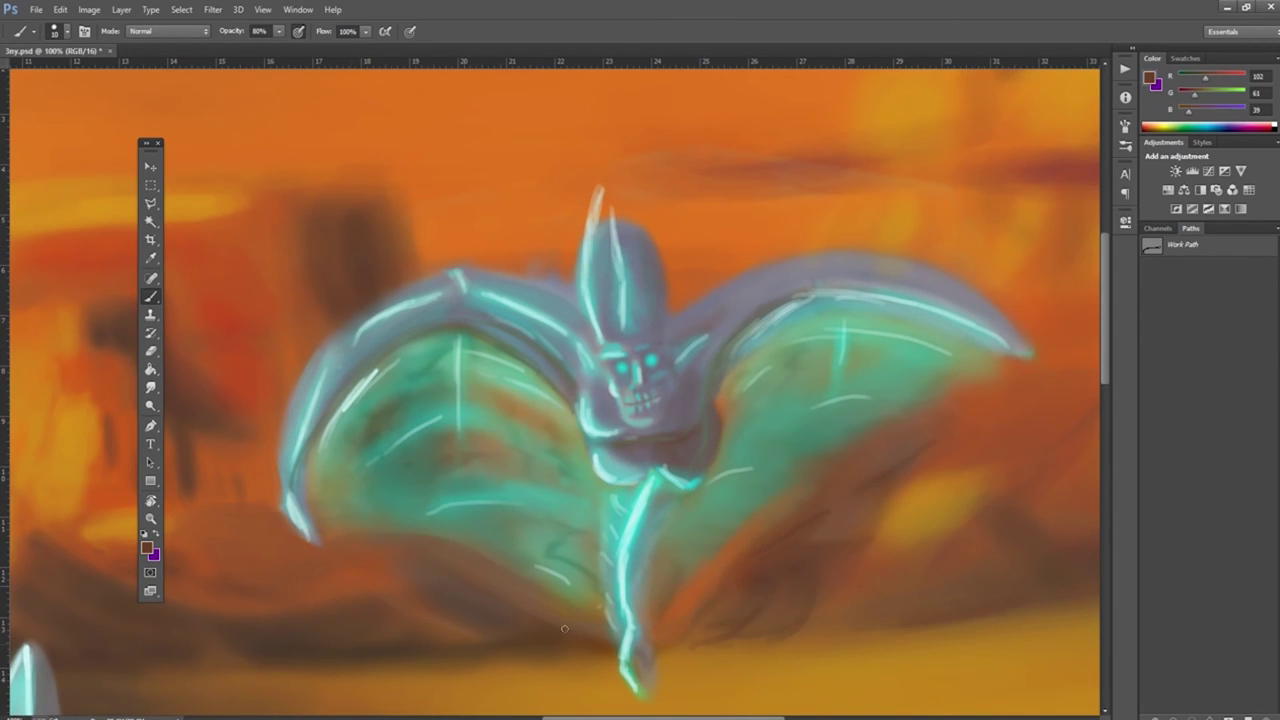
{"action": "scroll", "coordinate": [564, 628], "scroll_direction": "right", "scroll_amount": 5}
{"action": "key", "text": "bracketright"}
{"action": "left_click_drag", "start_coordinate": [727, 561], "coordinate": [1080, 524]}
Step: Save the painting as the Photoshop file 3ny2
{"action": "left_click", "coordinate": [262, 9]}
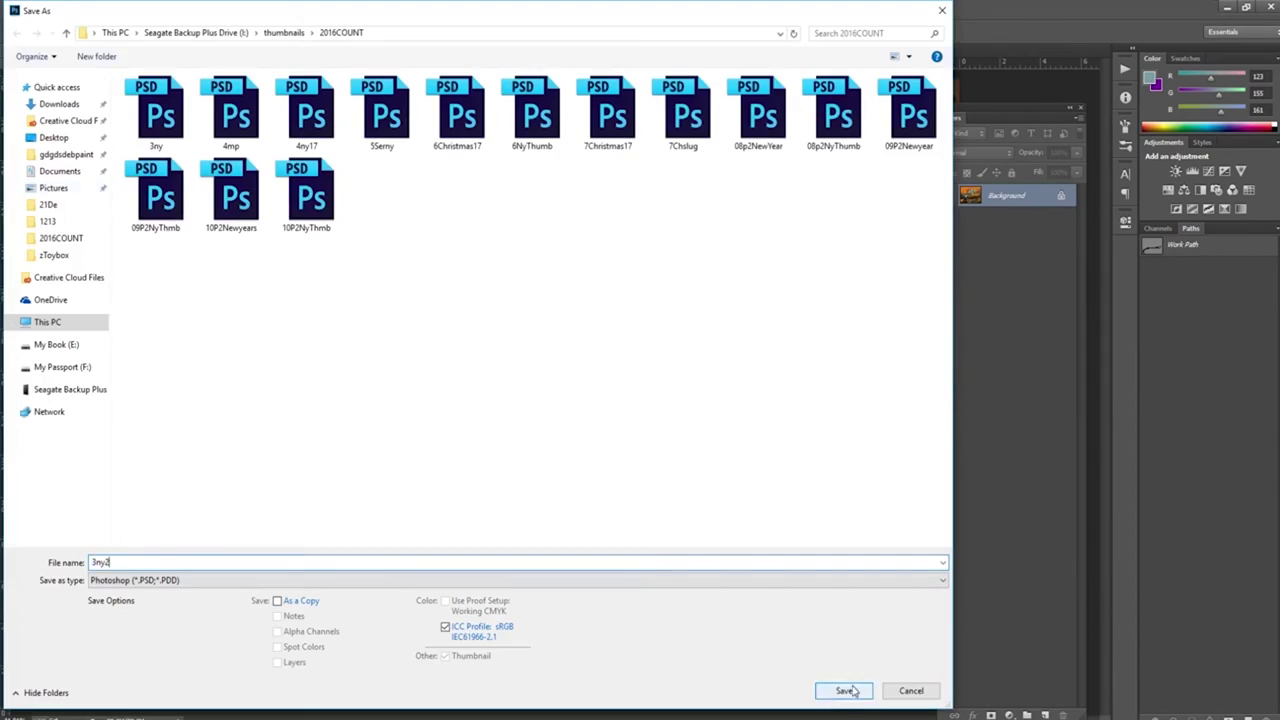
{"action": "left_click", "coordinate": [846, 690]}
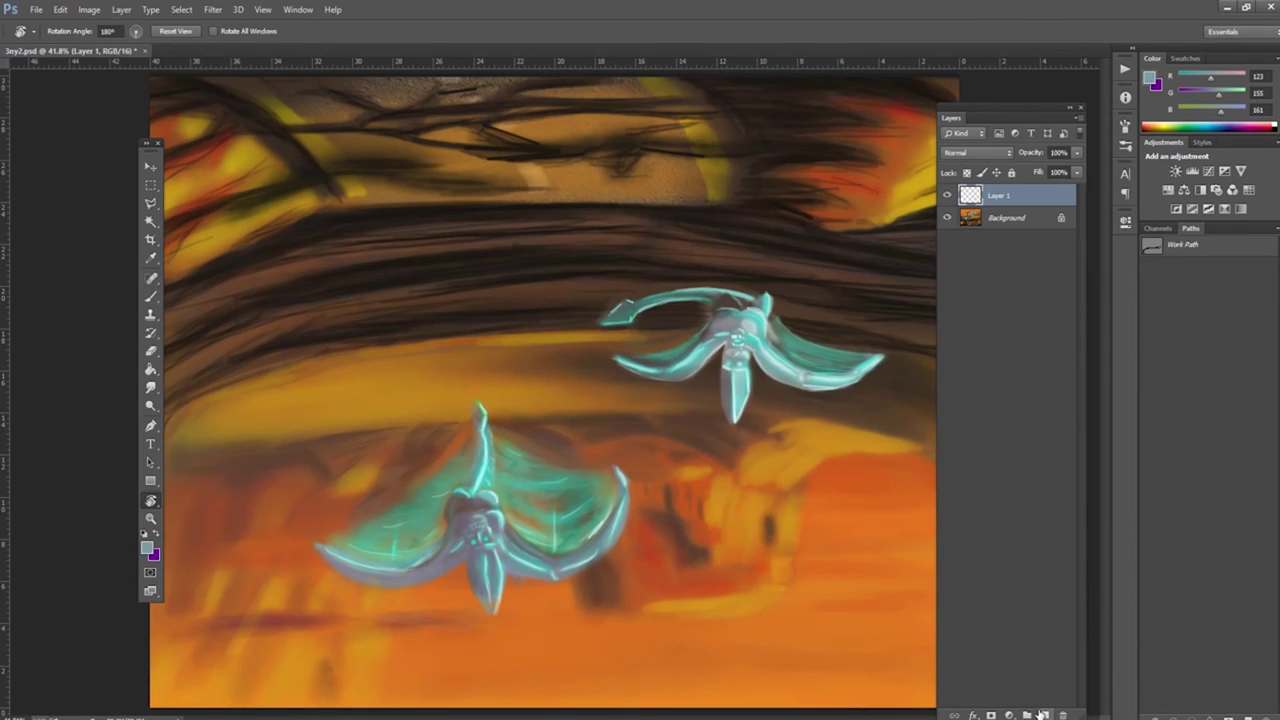
Step: Cover the slope, tail and wing membranes around the inverted small creature with dark brown, and fill its crown with sampled aqua
{"action": "mouse_move", "coordinate": [860, 345]}
{"action": "left_mouse_down"}
{"action": "mouse_move", "coordinate": [720, 289]}
{"action": "mouse_move", "coordinate": [620, 310]}
{"action": "left_mouse_up"}
{"action": "mouse_move", "coordinate": [541, 324]}
{"action": "left_mouse_down"}
{"action": "mouse_move", "coordinate": [696, 295]}
{"action": "mouse_move", "coordinate": [649, 348]}
{"action": "mouse_move", "coordinate": [340, 380]}
{"action": "mouse_move", "coordinate": [638, 314]}
{"action": "mouse_move", "coordinate": [606, 380]}
{"action": "mouse_move", "coordinate": [700, 390]}
{"action": "mouse_move", "coordinate": [654, 406]}
{"action": "mouse_move", "coordinate": [760, 373]}
{"action": "mouse_move", "coordinate": [657, 406]}
{"action": "mouse_move", "coordinate": [829, 409]}
{"action": "mouse_move", "coordinate": [983, 357]}
{"action": "mouse_move", "coordinate": [472, 392]}
{"action": "mouse_move", "coordinate": [409, 409]}
{"action": "mouse_move", "coordinate": [566, 434]}
{"action": "mouse_move", "coordinate": [240, 445]}
{"action": "left_mouse_up"}
{"action": "key", "text": "F7"}
{"action": "key", "text": "0"}
{"action": "left_click", "coordinate": [740, 365], "text": "alt"}
{"action": "left_click", "coordinate": [736, 430], "text": "alt"}
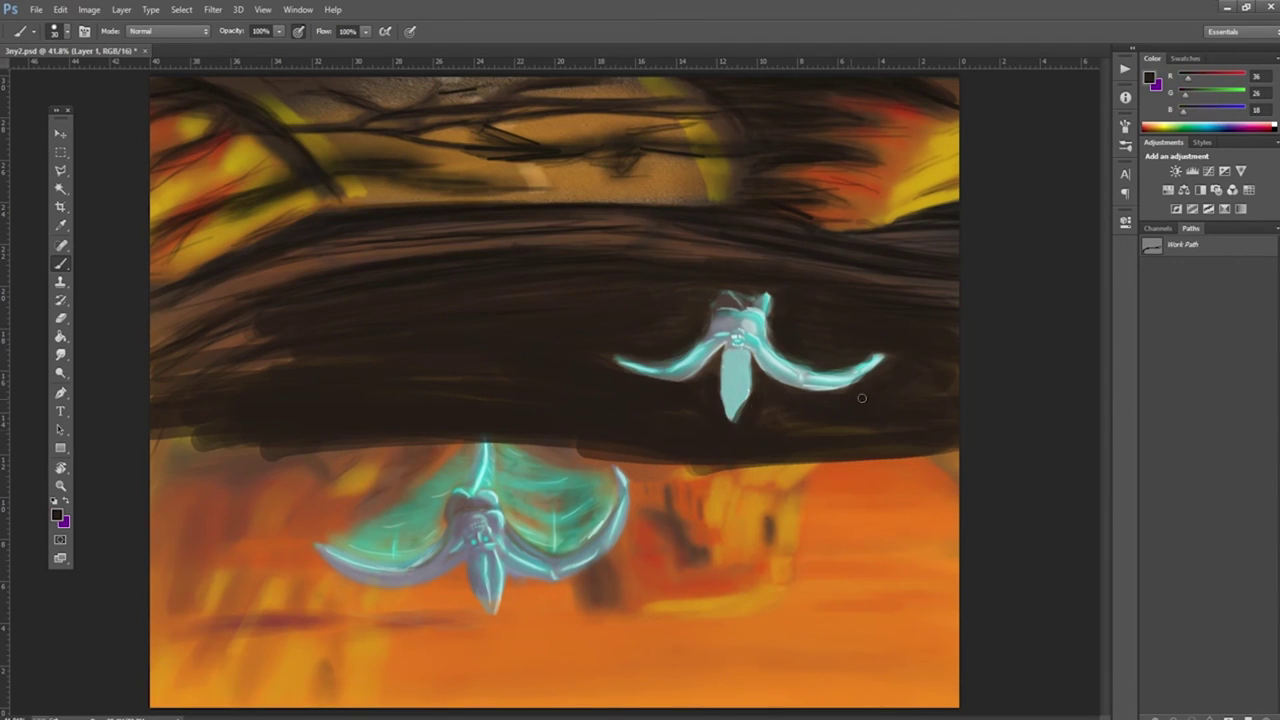
Step: Paint two round pale eyes with dark outlines on the inverted small creature's chest
{"action": "key", "text": "ctrl+1"}
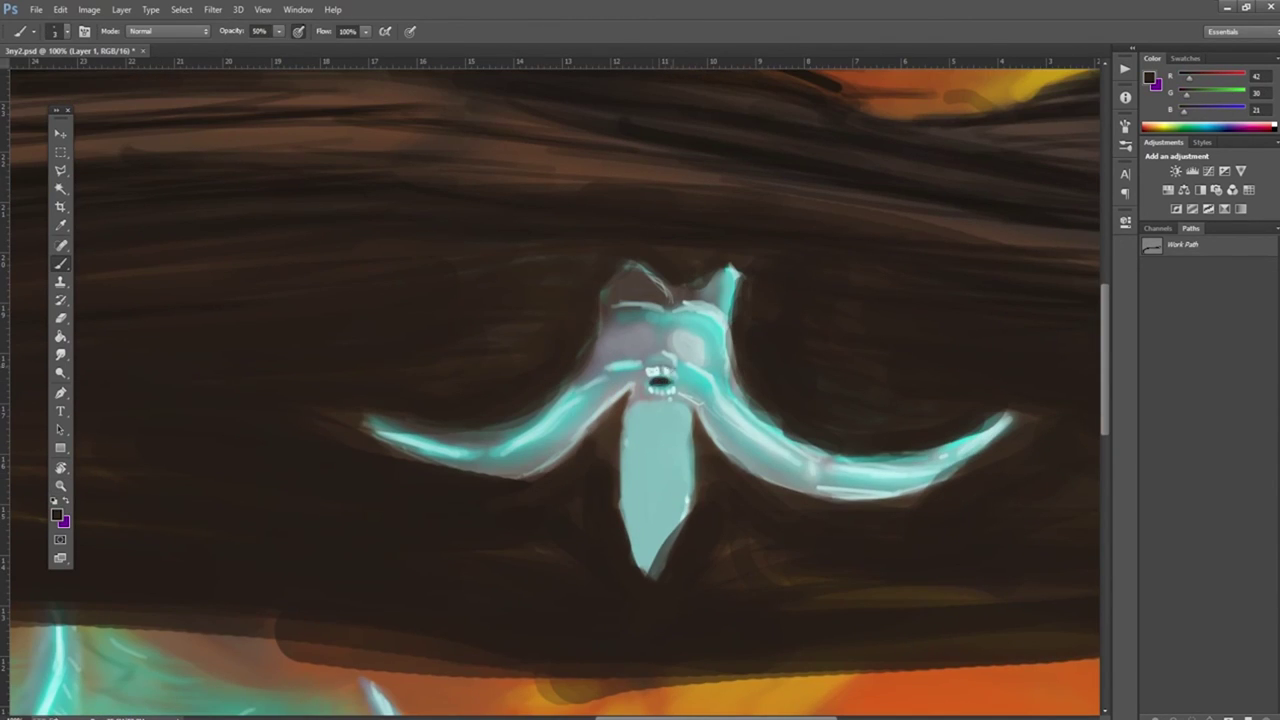
{"action": "left_click", "coordinate": [688, 345], "text": "alt"}
{"action": "mouse_move", "coordinate": [672, 334]}
{"action": "left_mouse_down"}
{"action": "mouse_move", "coordinate": [705, 352]}
{"action": "mouse_move", "coordinate": [620, 345]}
{"action": "left_mouse_up"}
Step: Turn the inverted crown into a beard with long strands of sampled pale aqua at 80% opacity
{"action": "left_click", "coordinate": [684, 420], "text": "alt"}
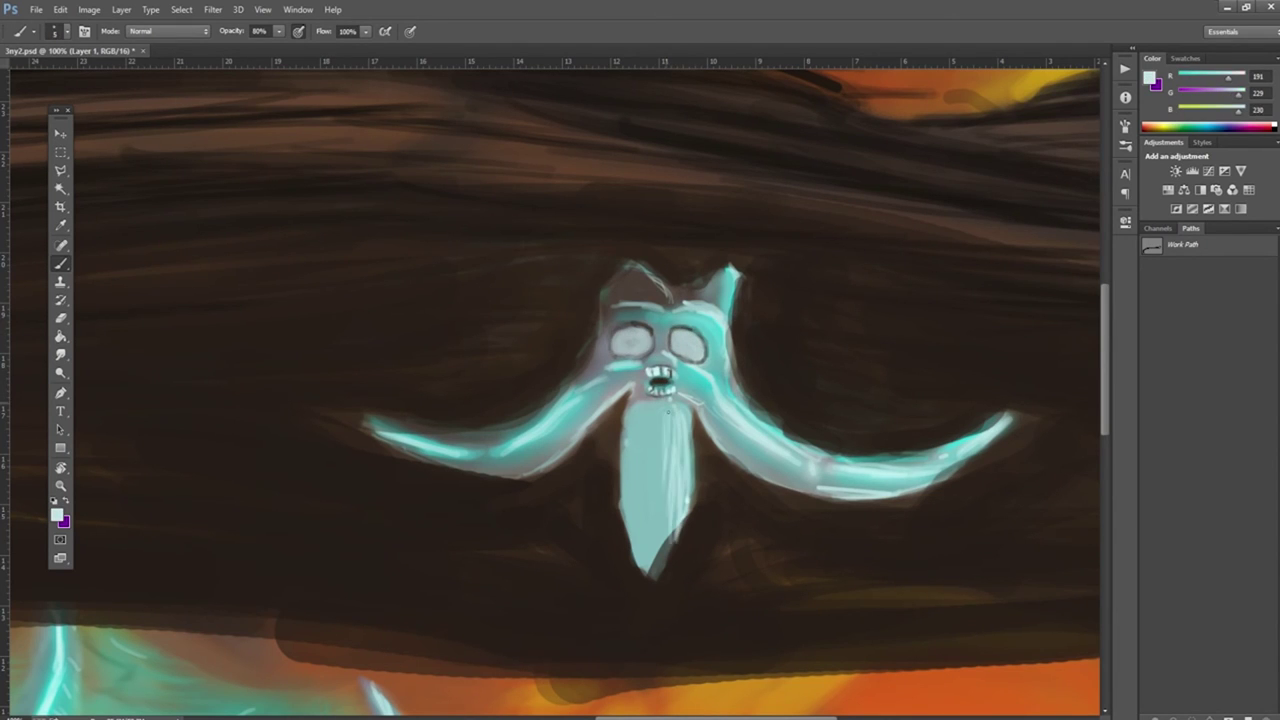
{"action": "left_click_drag", "start_coordinate": [662, 400], "coordinate": [666, 555]}
{"action": "left_click_drag", "start_coordinate": [654, 402], "coordinate": [656, 544]}
{"action": "left_click_drag", "start_coordinate": [658, 466], "coordinate": [656, 576]}
{"action": "left_click_drag", "start_coordinate": [646, 402], "coordinate": [634, 560]}
{"action": "left_click_drag", "start_coordinate": [630, 400], "coordinate": [624, 518]}
Step: Paint pale aqua hair strands along one curved wing to turn it into half of a moustache
{"action": "left_click_drag", "start_coordinate": [722, 392], "coordinate": [820, 488]}
{"action": "left_click_drag", "start_coordinate": [705, 415], "coordinate": [905, 462]}
{"action": "left_click_drag", "start_coordinate": [825, 475], "coordinate": [980, 430]}
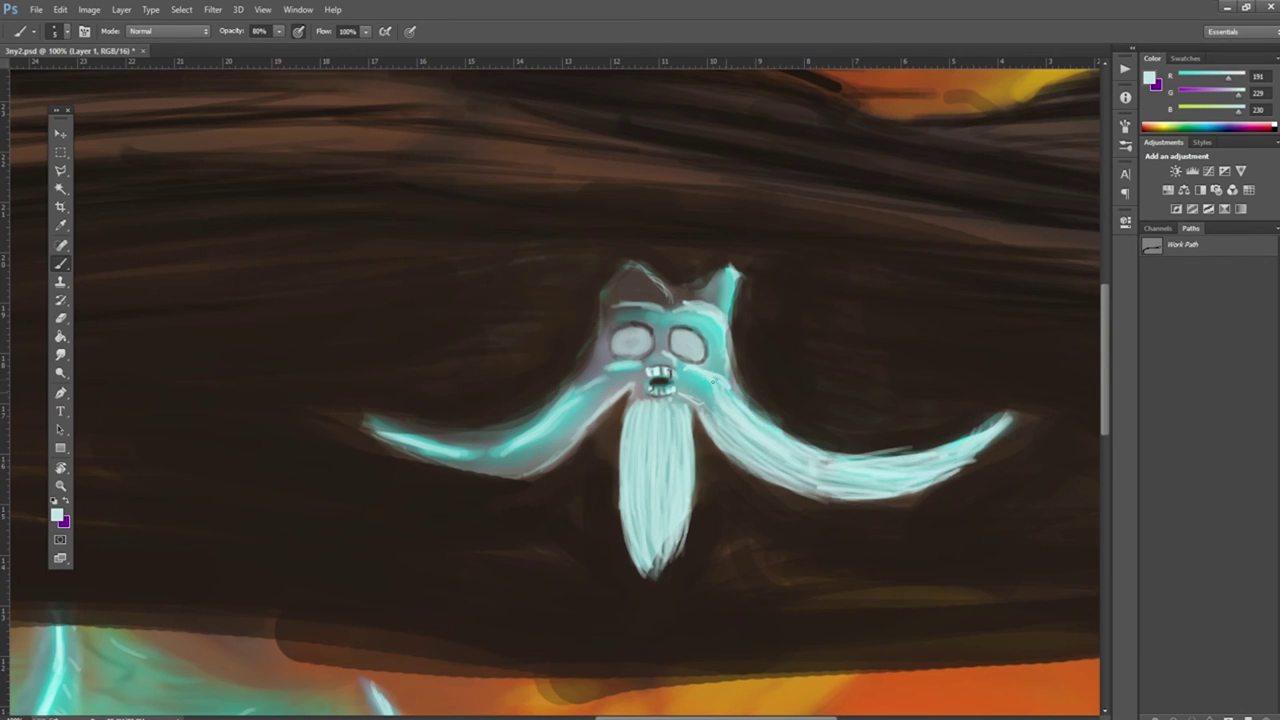
Step: Paint aqua hair over the other moustache half and forehead, and clean the figure's edges with sampled dark brown
{"action": "mouse_move", "coordinate": [615, 402]}
{"action": "left_mouse_down"}
{"action": "mouse_move", "coordinate": [440, 472]}
{"action": "mouse_move", "coordinate": [372, 422]}
{"action": "left_mouse_up"}
{"action": "left_click_drag", "start_coordinate": [570, 432], "coordinate": [362, 418]}
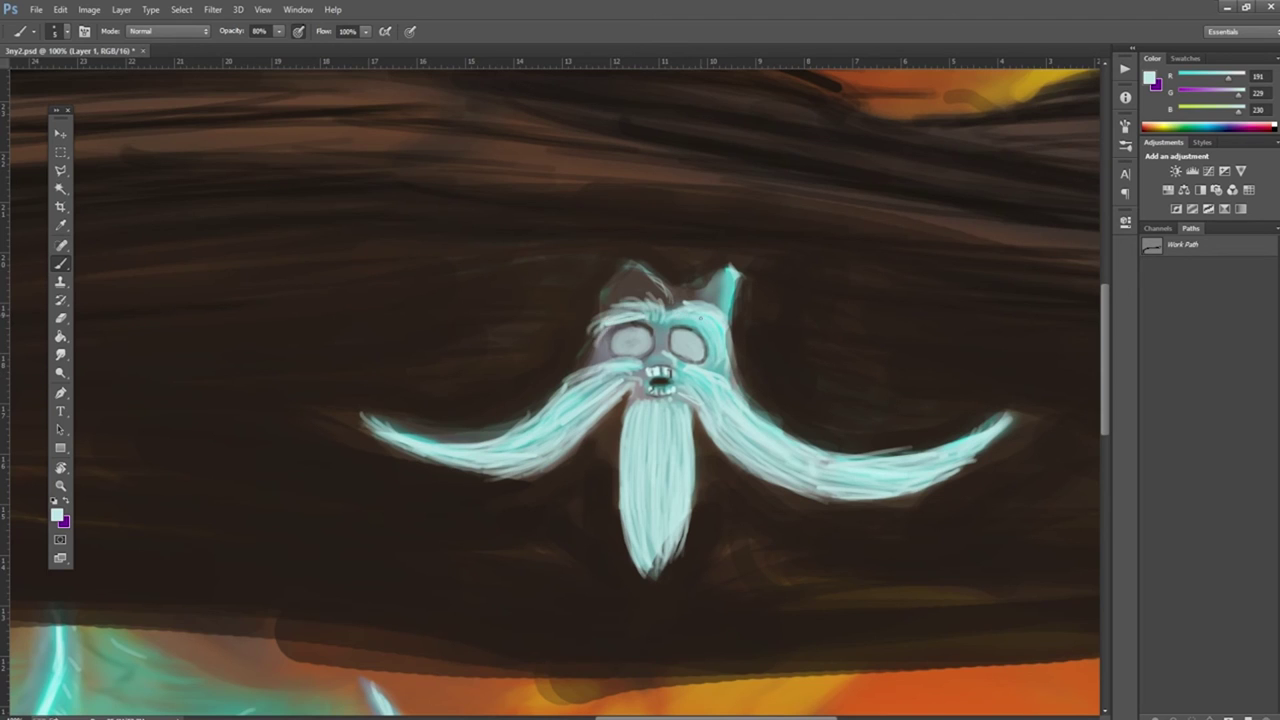
{"action": "left_click", "coordinate": [742, 335], "text": "alt"}
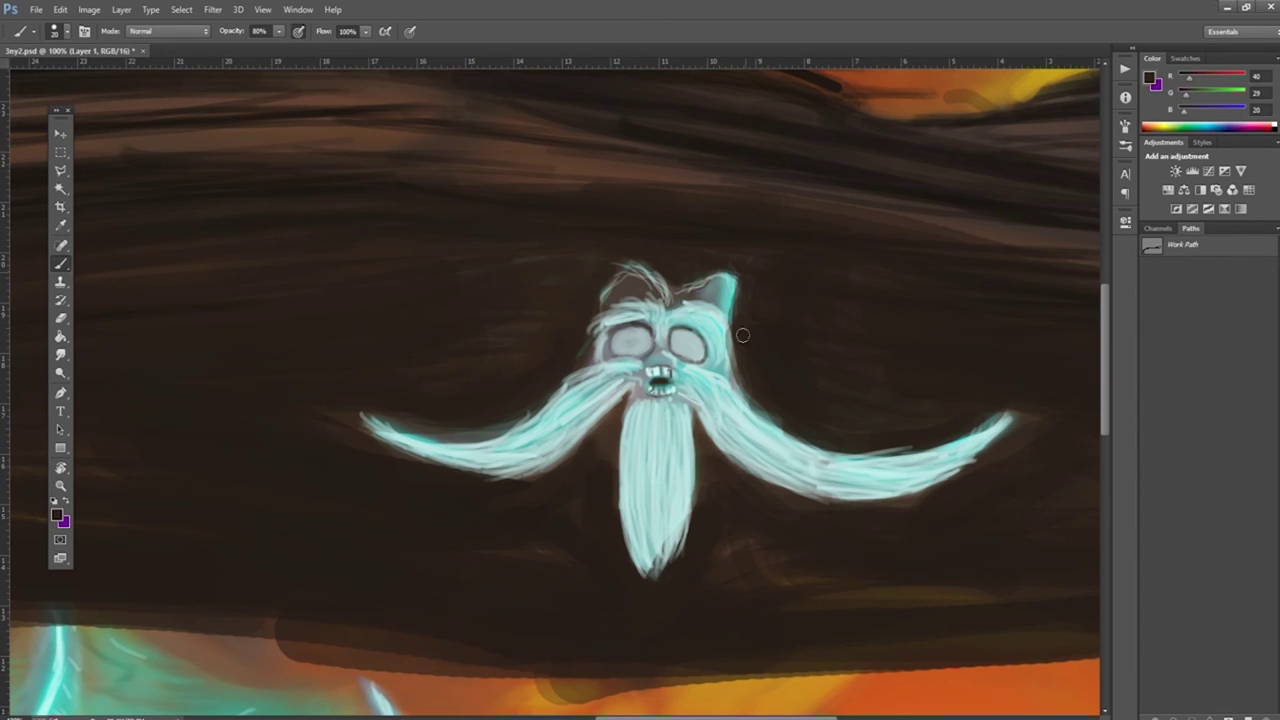
{"action": "left_click_drag", "start_coordinate": [388, 416], "coordinate": [618, 452]}
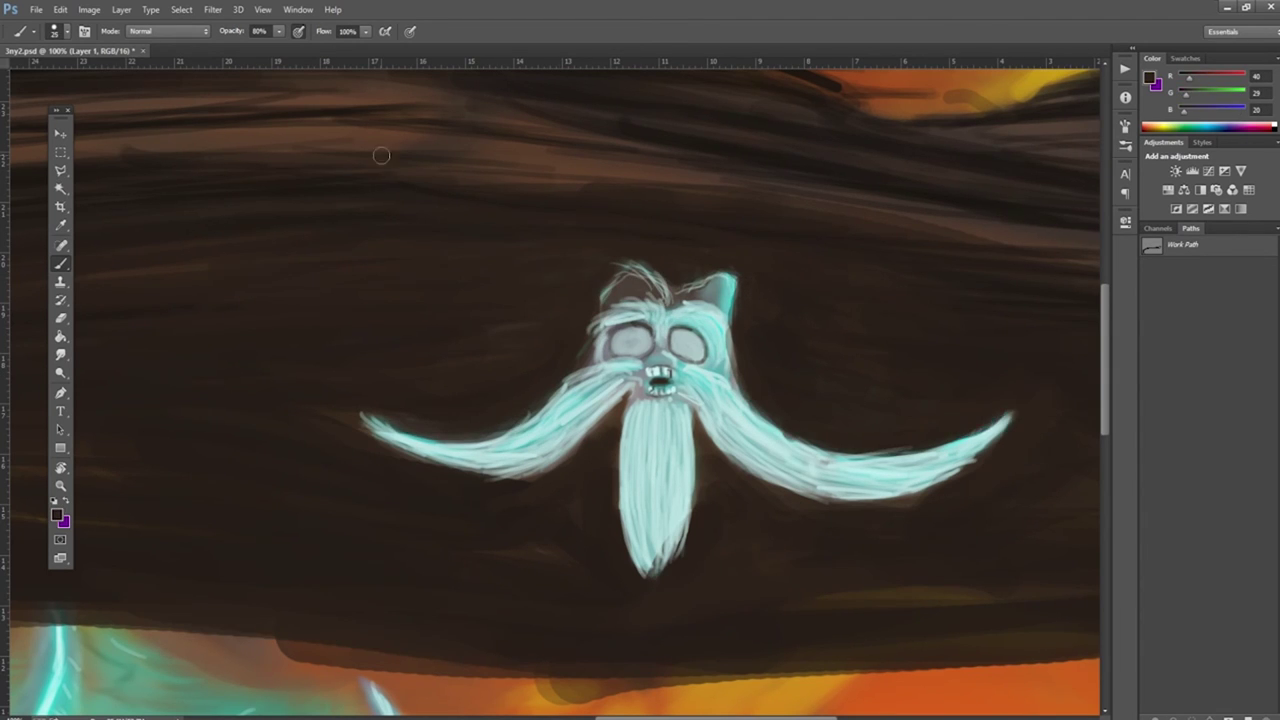
Step: Add hair strands to the ears, fill a round black pupil, and duplicate it for the other eye
{"action": "left_click", "coordinate": [712, 300], "text": "alt"}
{"action": "left_click_drag", "start_coordinate": [726, 282], "coordinate": [734, 302]}
{"action": "left_click_drag", "start_coordinate": [614, 326], "coordinate": [754, 333]}
{"action": "key", "text": "alt+BackSpace"}
{"action": "key", "text": "ctrl+j"}
{"action": "key", "text": "ctrl+t"}
{"action": "key", "text": "Return"}
{"action": "key", "text": "b"}
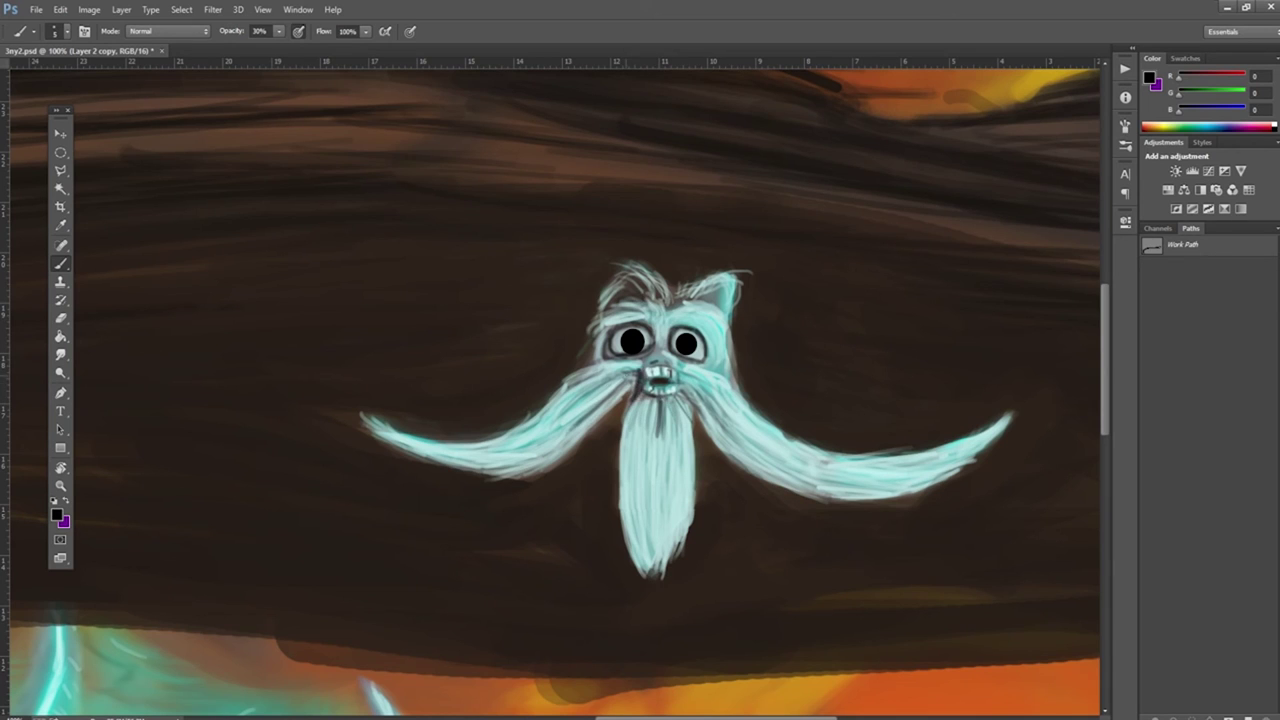
Step: Paint a broad near-black mound across the lower foreground with a textured brush at 100% opacity
{"action": "key", "text": "ctrl+0"}
{"action": "key", "text": "0"}
{"action": "mouse_move", "coordinate": [306, 423]}
{"action": "left_mouse_down"}
{"action": "mouse_move", "coordinate": [509, 423]}
{"action": "mouse_move", "coordinate": [165, 500]}
{"action": "mouse_move", "coordinate": [386, 523]}
{"action": "mouse_move", "coordinate": [928, 523]}
{"action": "mouse_move", "coordinate": [894, 586]}
{"action": "mouse_move", "coordinate": [277, 624]}
{"action": "mouse_move", "coordinate": [831, 617]}
{"action": "mouse_move", "coordinate": [286, 663]}
{"action": "mouse_move", "coordinate": [277, 654]}
{"action": "mouse_move", "coordinate": [826, 627]}
{"action": "left_mouse_up"}
{"action": "key", "text": "bracketright"}
{"action": "key", "text": "bracketright"}
{"action": "key", "text": "bracketright"}
{"action": "key", "text": "bracketright"}
{"action": "key", "text": "bracketleft"}
{"action": "key", "text": "bracketleft"}
{"action": "key", "text": "bracketleft"}
{"action": "key", "text": "bracketleft"}
{"action": "left_click", "coordinate": [57, 515]}
{"action": "key", "text": "Return"}
{"action": "mouse_move", "coordinate": [840, 530]}
{"action": "left_mouse_down"}
{"action": "mouse_move", "coordinate": [646, 517]}
{"action": "mouse_move", "coordinate": [223, 597]}
{"action": "mouse_move", "coordinate": [429, 594]}
{"action": "left_mouse_up"}
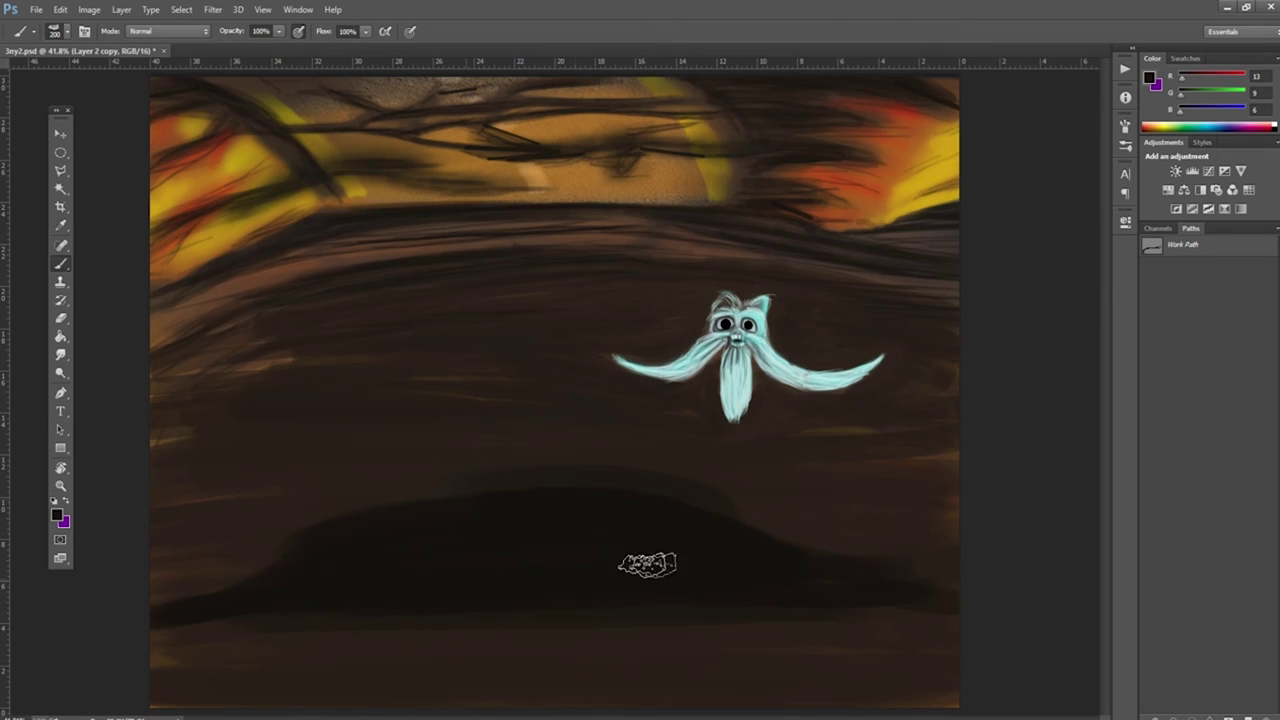
Step: Duplicate the bearded figure at a larger size and erase the background remnants around the copy
{"action": "left_click", "coordinate": [250, 376], "text": "alt"}
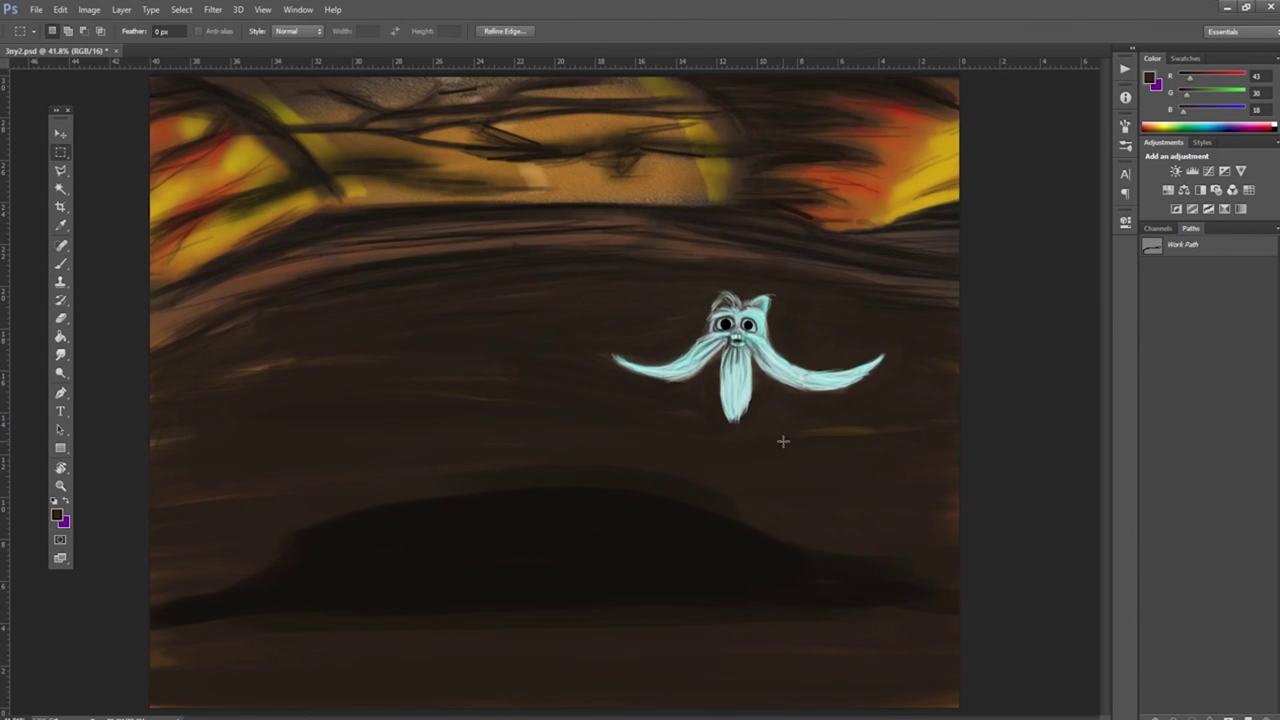
{"action": "key", "text": "ctrl+t"}
{"action": "left_click_drag", "start_coordinate": [883, 422], "coordinate": [943, 614]}
{"action": "key", "text": "Return"}
{"action": "key", "text": "g"}
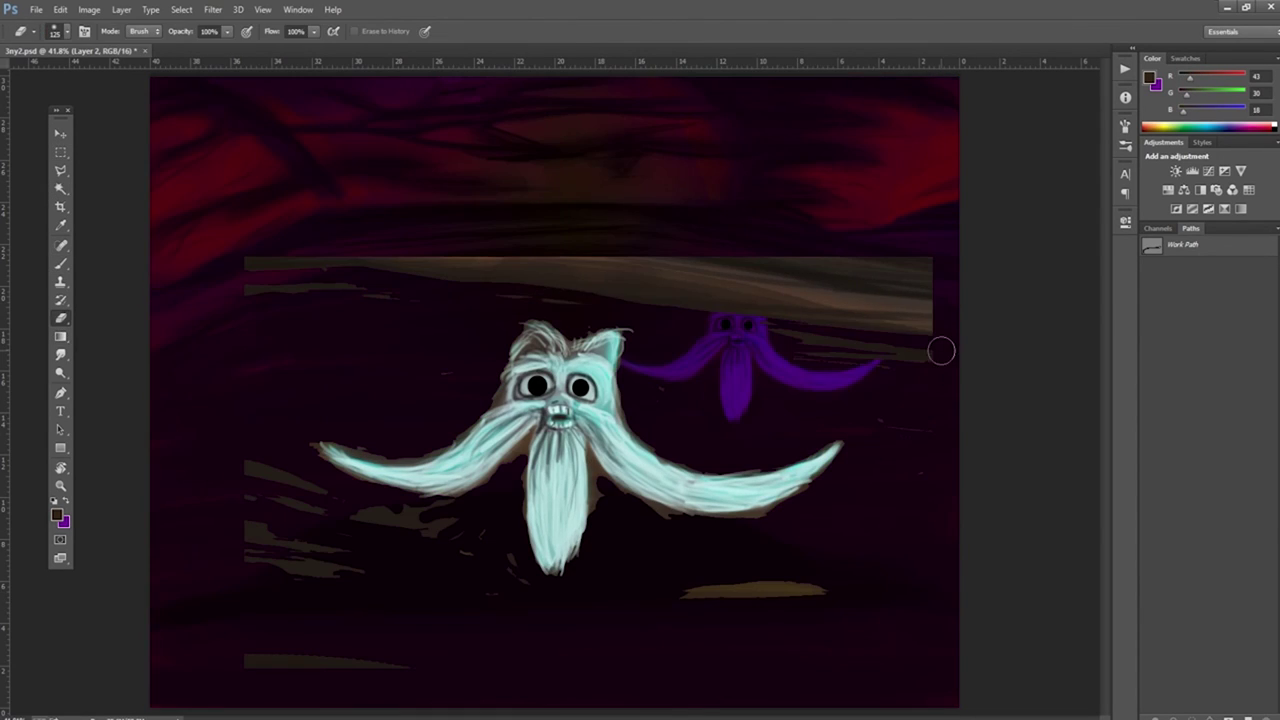
{"action": "right_click", "coordinate": [943, 349]}
{"action": "key", "text": "Return"}
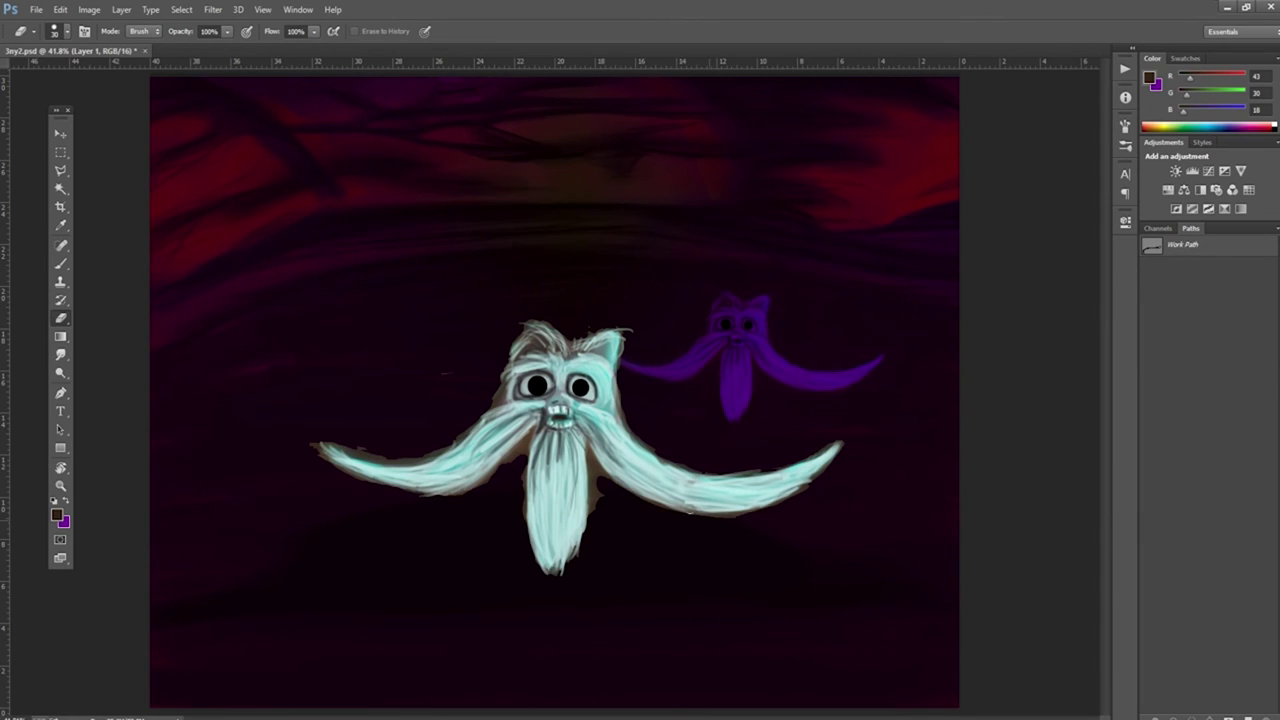
Step: Reposition the enlarged bearded figure in the middle of the scene
{"action": "key", "text": "v"}
{"action": "mouse_move", "coordinate": [565, 450]}
{"action": "left_mouse_down"}
{"action": "mouse_move", "coordinate": [443, 280]}
{"action": "mouse_move", "coordinate": [620, 450]}
{"action": "left_mouse_up"}
{"action": "key", "text": "ctrl+t"}
{"action": "left_click_drag", "start_coordinate": [560, 330], "coordinate": [737, 357]}
{"action": "key", "text": "Return"}
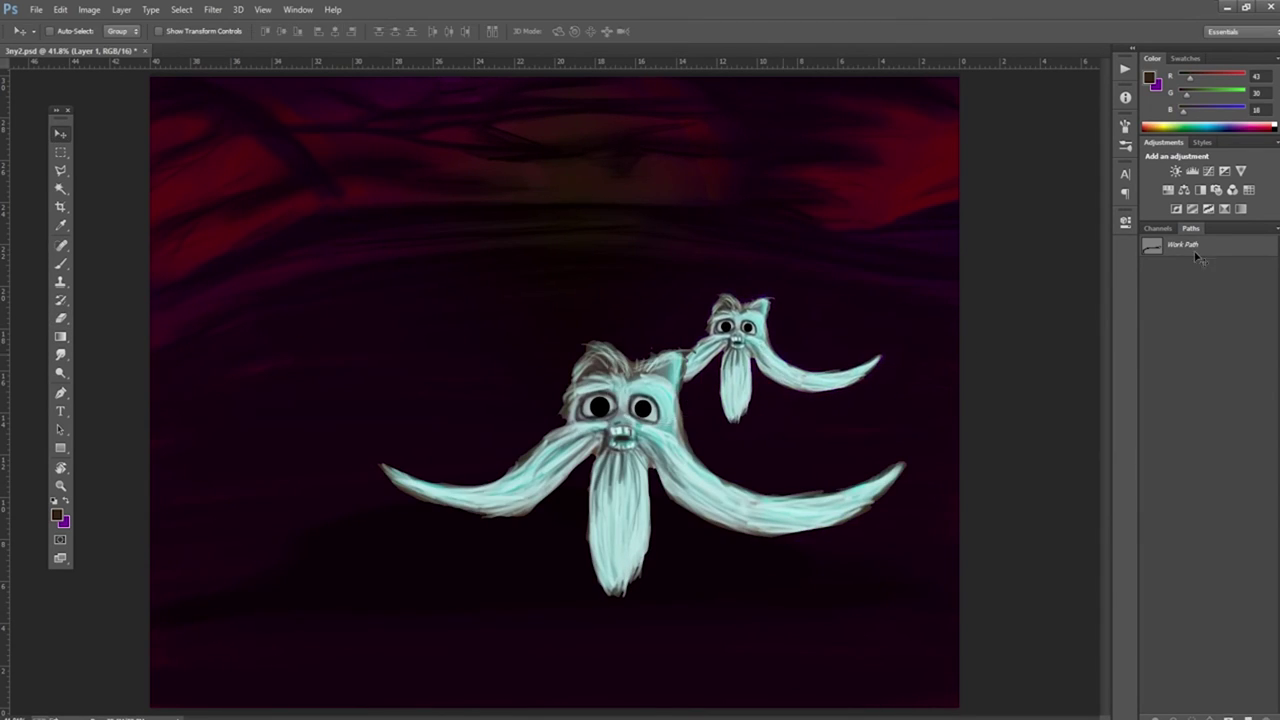
Step: Place a much smaller copy of the figure beside the large one and warp its moustache tips upward
{"action": "key", "text": "Return"}
{"action": "key", "text": "ctrl+t"}
{"action": "key", "text": "Return"}
{"action": "key", "text": "ctrl+t"}
{"action": "right_click", "coordinate": [686, 466]}
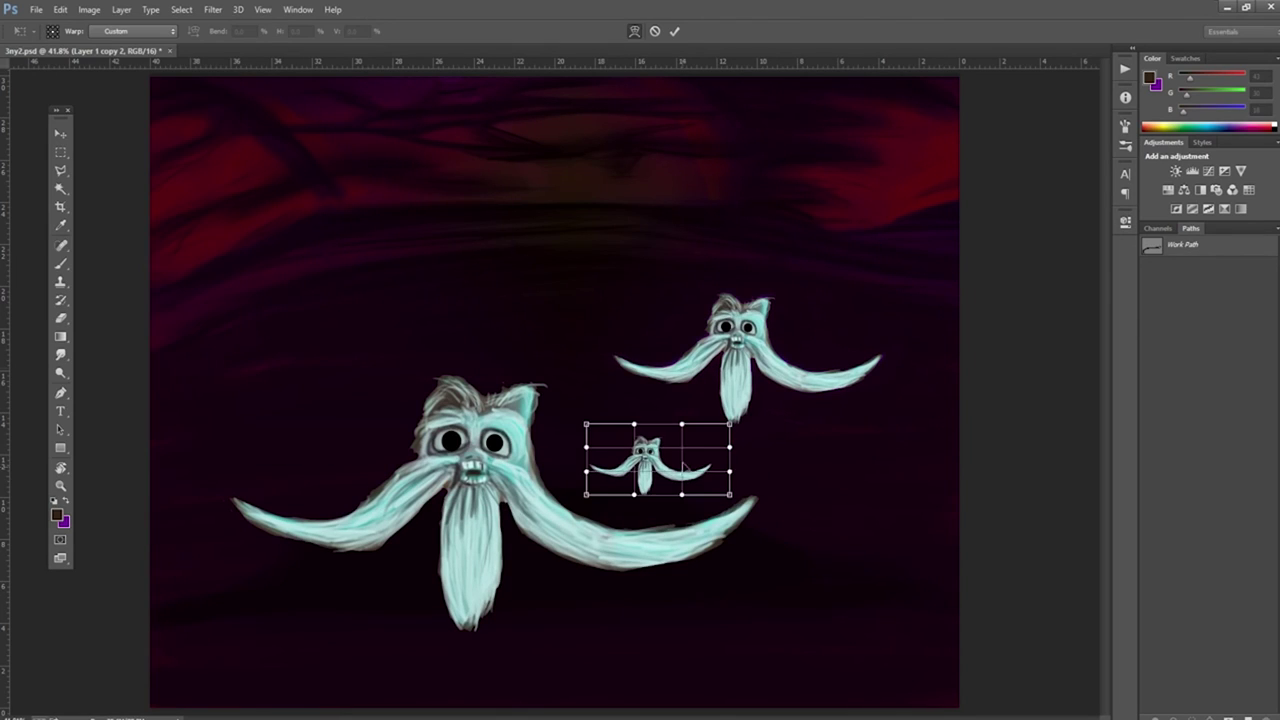
{"action": "key", "text": "Return"}
{"action": "key", "text": "Return"}
Step: Scatter more small copies of the bearded figure around the large one
{"action": "left_click_drag", "start_coordinate": [640, 470], "coordinate": [395, 578]}
{"action": "key", "text": "ctrl+t"}
{"action": "key", "text": "Return"}
{"action": "left_click_drag", "start_coordinate": [813, 430], "coordinate": [382, 468]}
{"action": "key", "text": "Return"}
{"action": "key", "text": "ctrl+t"}
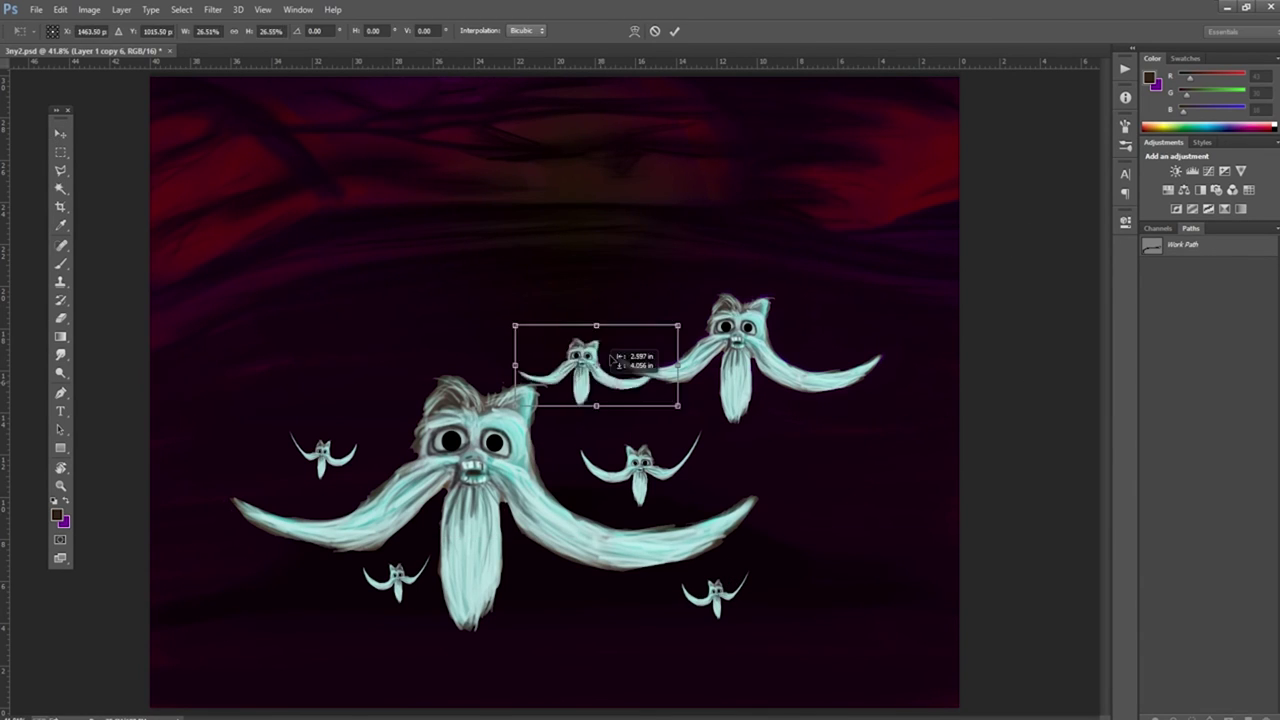
{"action": "key", "text": "Return"}
{"action": "left_click", "coordinate": [516, 510]}
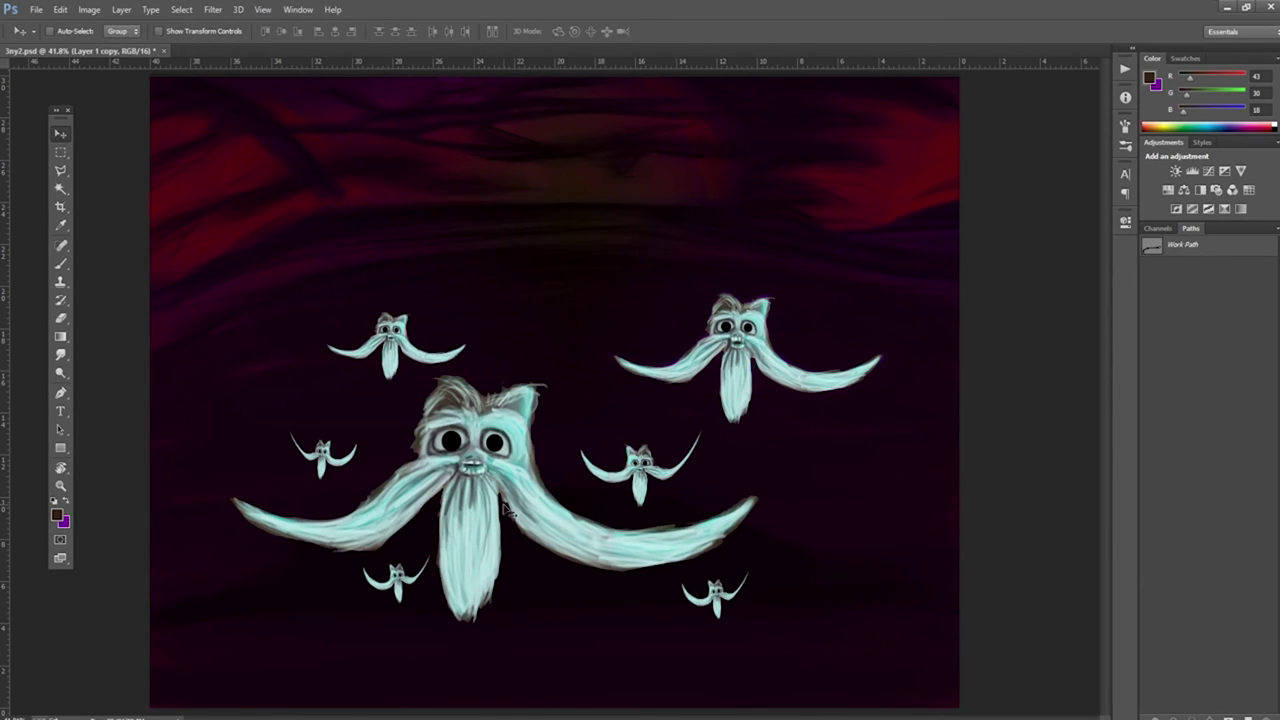
Step: Fill the dark foreground with many more resized copies of the bearded figure to form a crowd
{"action": "key", "text": "ctrl+t"}
{"action": "left_click_drag", "start_coordinate": [757, 457], "coordinate": [623, 414]}
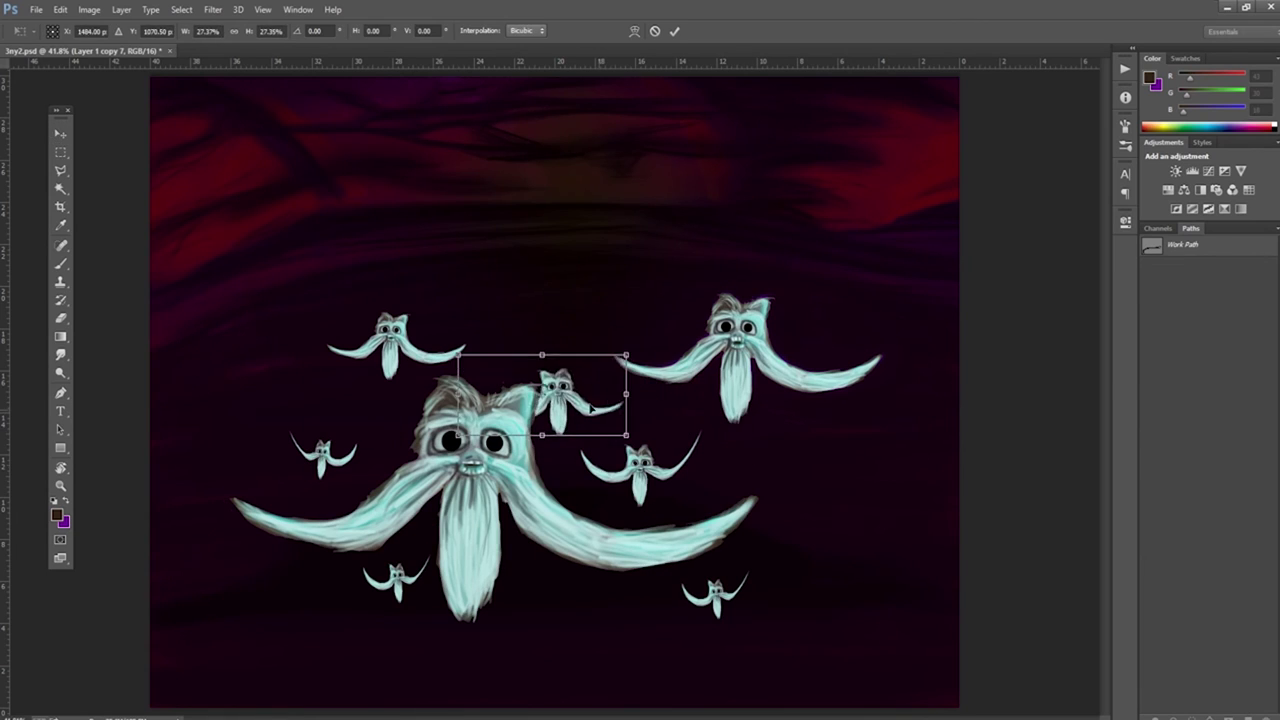
{"action": "key", "text": "Return"}
{"action": "key", "text": "ctrl+t"}
{"action": "key", "text": "Return"}
{"action": "left_click_drag", "start_coordinate": [857, 528], "coordinate": [640, 560]}
{"action": "key", "text": "Return"}
{"action": "key", "text": "ctrl+t"}
{"action": "key", "text": "Return"}
{"action": "key", "text": "ctrl+t"}
{"action": "key", "text": "Return"}
{"action": "left_click", "coordinate": [60, 9]}
{"action": "mouse_move", "coordinate": [97, 287]}
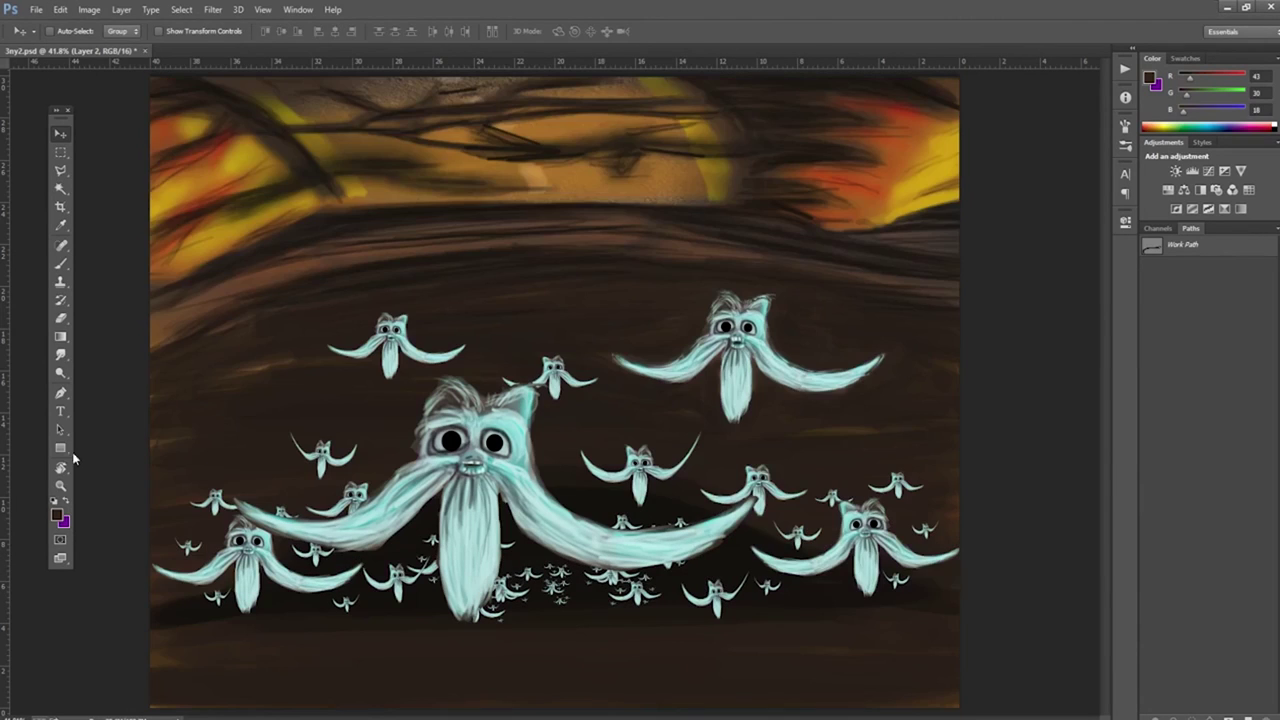
Step: Choose a new foreground colour and draw a vertical gradient down the middle of the crowd scene
{"action": "key", "text": "g"}
{"action": "left_click", "coordinate": [57, 514]}
{"action": "key", "text": "Return"}
{"action": "left_click_drag", "start_coordinate": [571, 275], "coordinate": [571, 470]}
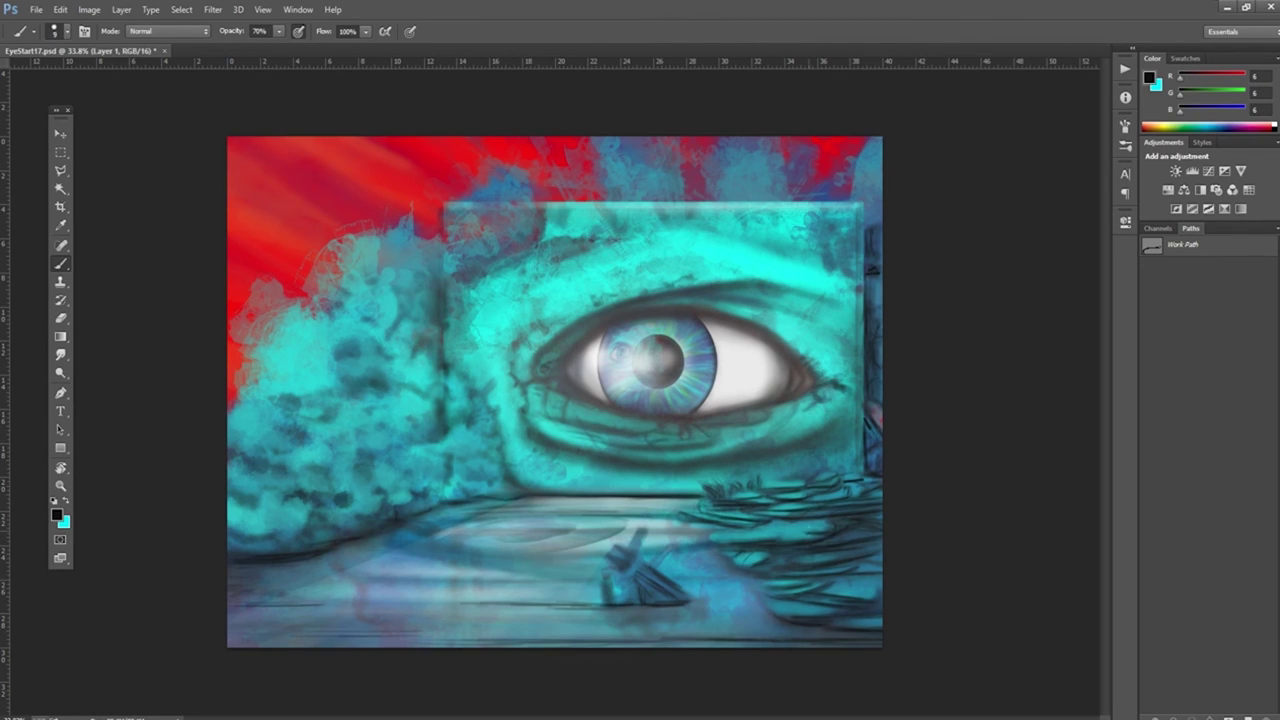
Step: Define the small crouching figure and its shadow in black, and paint near-white horizontal streaks across the ground at 70% opacity
{"action": "left_click_drag", "start_coordinate": [630, 546], "coordinate": [650, 530]}
{"action": "left_click_drag", "start_coordinate": [540, 624], "coordinate": [698, 614]}
{"action": "mouse_move", "coordinate": [498, 526]}
{"action": "left_mouse_down"}
{"action": "mouse_move", "coordinate": [628, 522]}
{"action": "mouse_move", "coordinate": [684, 502]}
{"action": "left_mouse_up"}
{"action": "left_click_drag", "start_coordinate": [332, 577], "coordinate": [588, 575]}
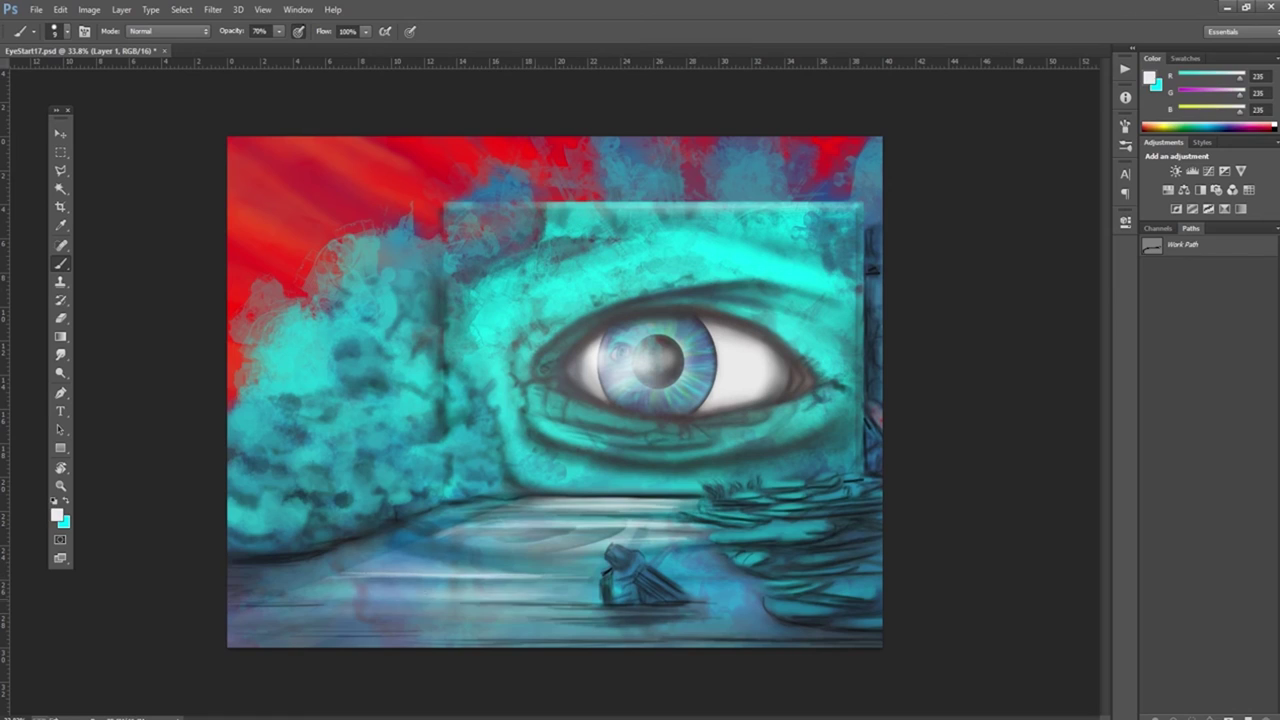
{"action": "left_click_drag", "start_coordinate": [296, 597], "coordinate": [568, 597]}
{"action": "left_click_drag", "start_coordinate": [316, 617], "coordinate": [584, 617]}
{"action": "left_click_drag", "start_coordinate": [374, 637], "coordinate": [758, 637]}
Step: Darken the creases at the giant eye's corner with sampled dark blue, and add dark dabs to the teal foliage
{"action": "left_click", "coordinate": [253, 578], "text": "alt"}
{"action": "key", "text": "["}
{"action": "left_click_drag", "start_coordinate": [564, 386], "coordinate": [614, 410]}
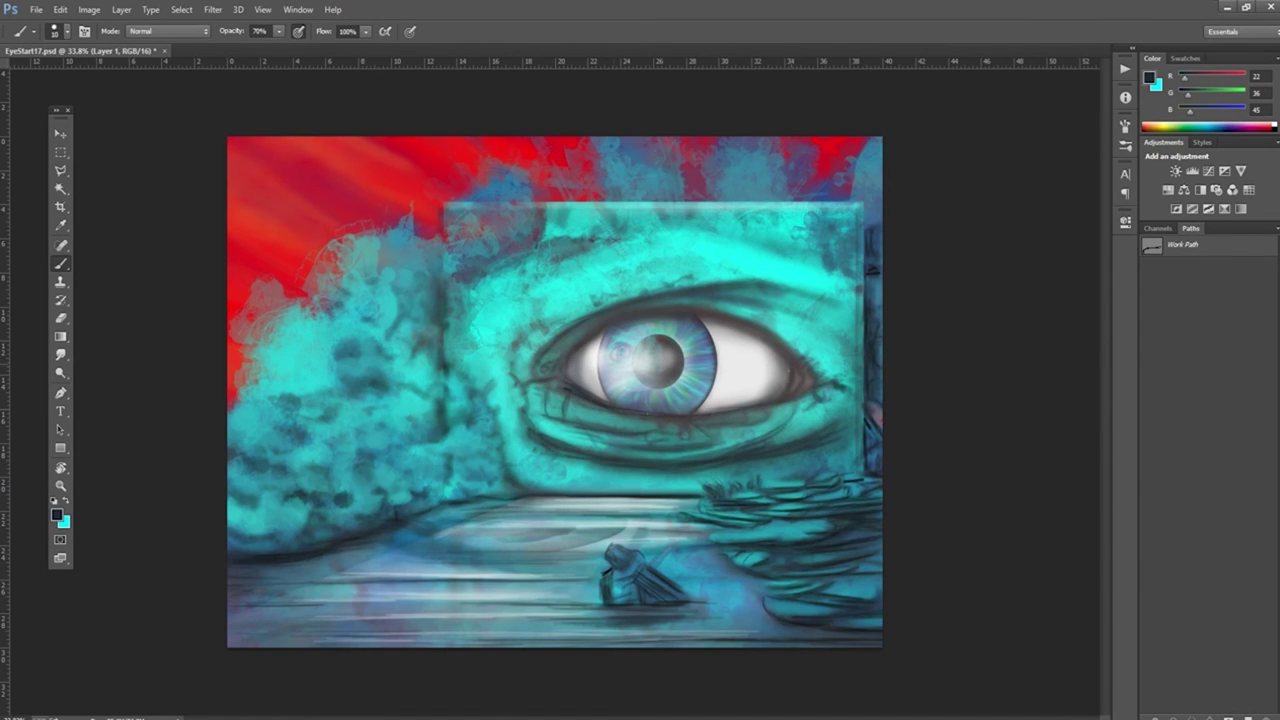
{"action": "left_click", "coordinate": [67, 31]}
{"action": "left_click", "coordinate": [320, 522]}
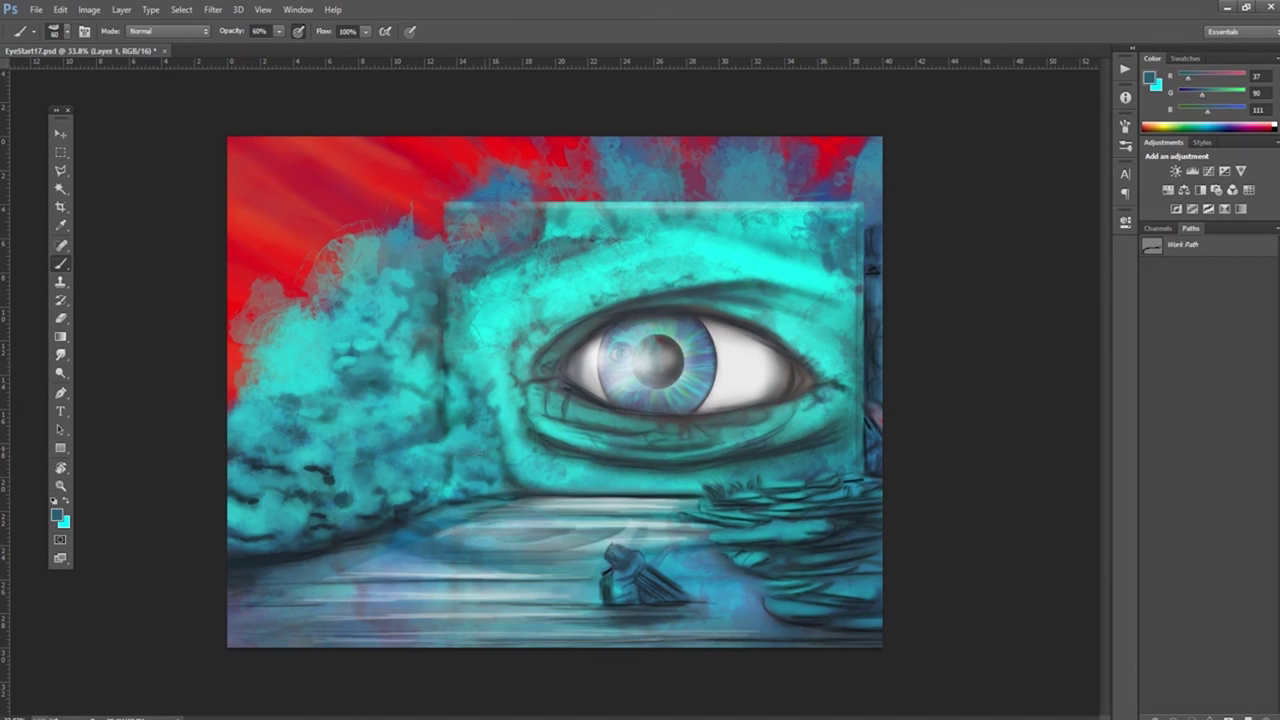
Step: Strengthen the block's lower edge beside the foliage and the creases under the eye with sampled dark teal
{"action": "key", "text": "ctrl+1"}
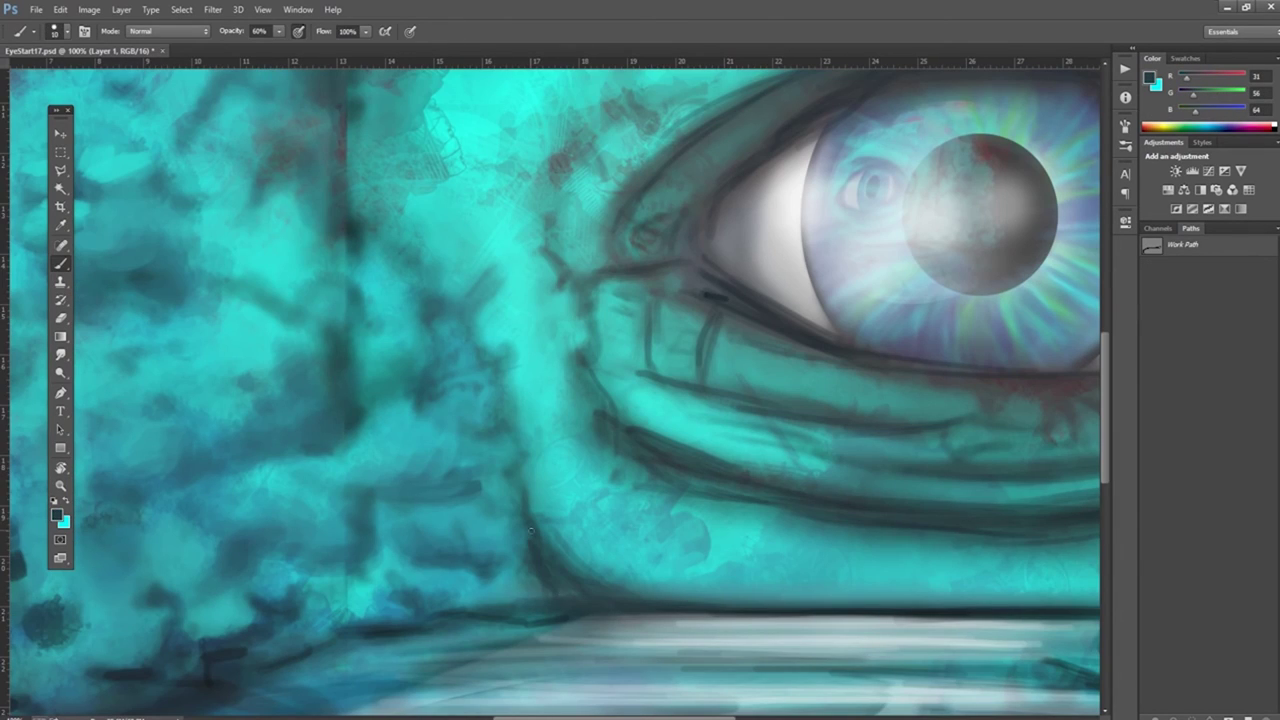
{"action": "left_click", "coordinate": [490, 427], "text": "alt"}
{"action": "left_click_drag", "start_coordinate": [560, 580], "coordinate": [700, 440]}
{"action": "left_click", "coordinate": [661, 487], "text": "alt"}
{"action": "left_click_drag", "start_coordinate": [661, 487], "coordinate": [252, 529]}
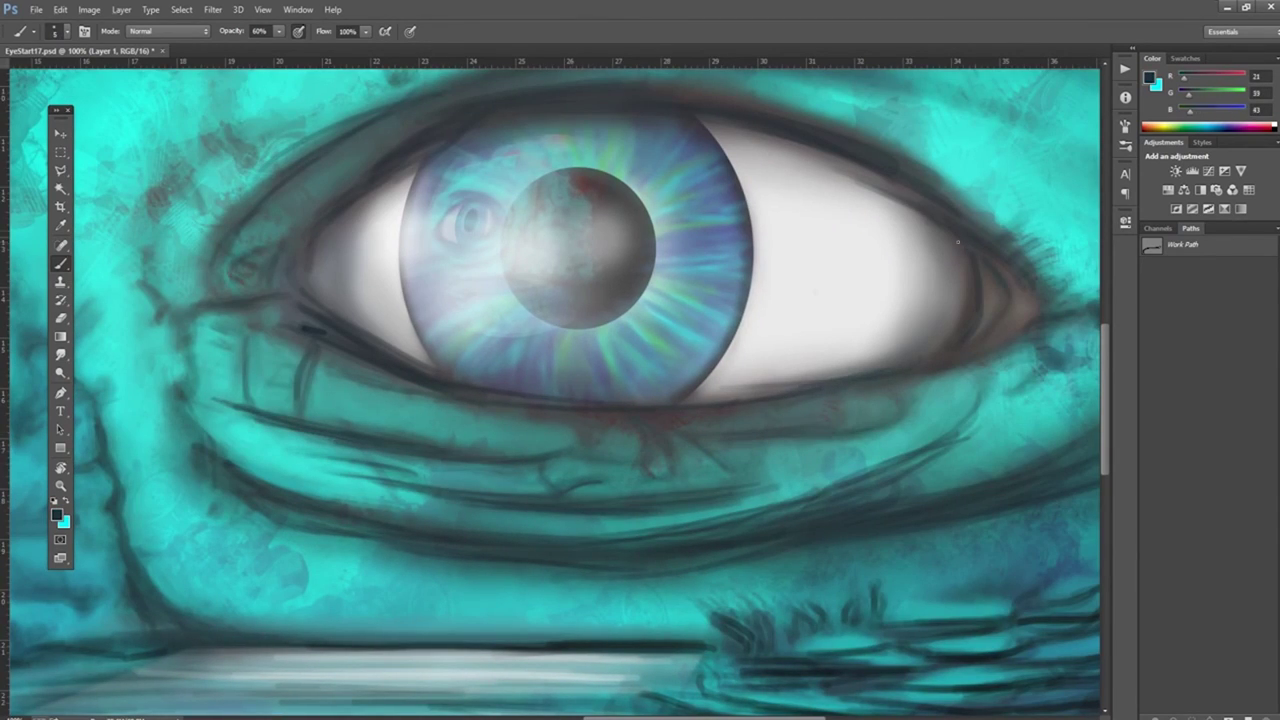
Step: Deepen the dark outlines and corner folds along the upper and lower eyelids at 60% opacity
{"action": "left_click_drag", "start_coordinate": [310, 245], "coordinate": [330, 305]}
{"action": "left_click_drag", "start_coordinate": [450, 145], "coordinate": [610, 115]}
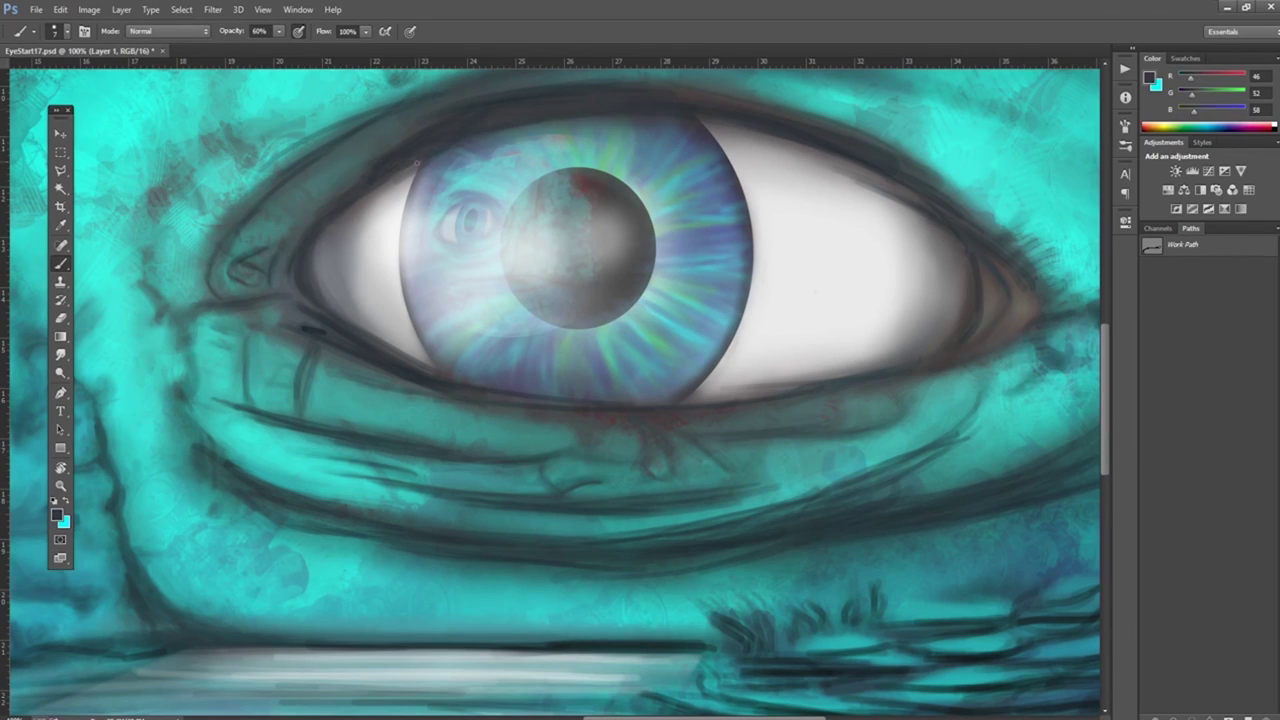
{"action": "left_click_drag", "start_coordinate": [775, 160], "coordinate": [885, 200]}
{"action": "left_click_drag", "start_coordinate": [262, 335], "coordinate": [396, 363]}
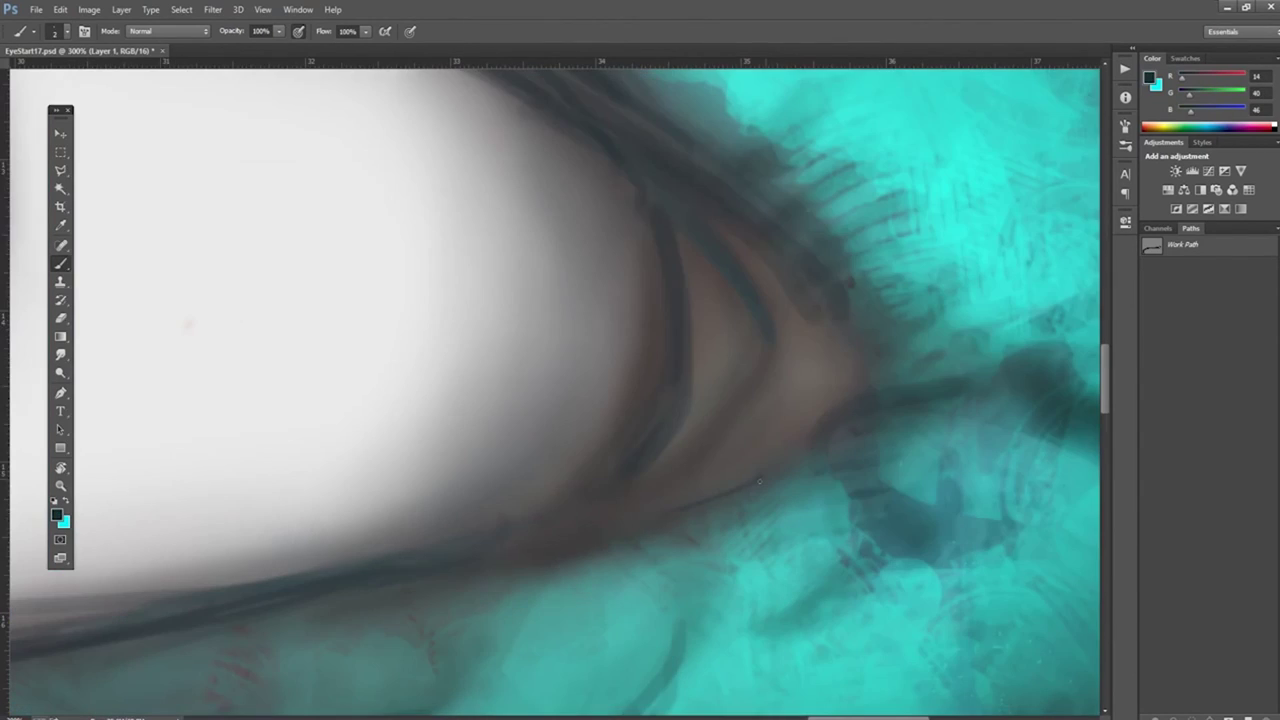
Step: Line the folds at the eye's brownish corner, and shade the adjoining white with sampled grey at 50% opacity
{"action": "scroll", "coordinate": [942, 310], "scroll_direction": "up", "scroll_amount": 2}
{"action": "left_click_drag", "start_coordinate": [560, 100], "coordinate": [810, 240]}
{"action": "left_click_drag", "start_coordinate": [762, 330], "coordinate": [705, 435]}
{"action": "key", "text": "5"}
{"action": "left_click", "coordinate": [586, 314], "text": "alt"}
{"action": "left_click_drag", "start_coordinate": [610, 180], "coordinate": [590, 430]}
{"action": "left_click_drag", "start_coordinate": [590, 260], "coordinate": [600, 400]}
{"action": "mouse_move", "coordinate": [560, 140]}
{"action": "left_mouse_down"}
{"action": "mouse_move", "coordinate": [543, 453]}
{"action": "mouse_move", "coordinate": [420, 137]}
{"action": "left_mouse_up"}
{"action": "scroll", "coordinate": [580, 377], "scroll_direction": "up", "scroll_amount": 3}
Step: Draw fine dark wrinkles and contour lines along both eyelids with sampled dark tones at 80% opacity
{"action": "key", "text": "8"}
{"action": "left_click", "coordinate": [657, 399], "text": "alt"}
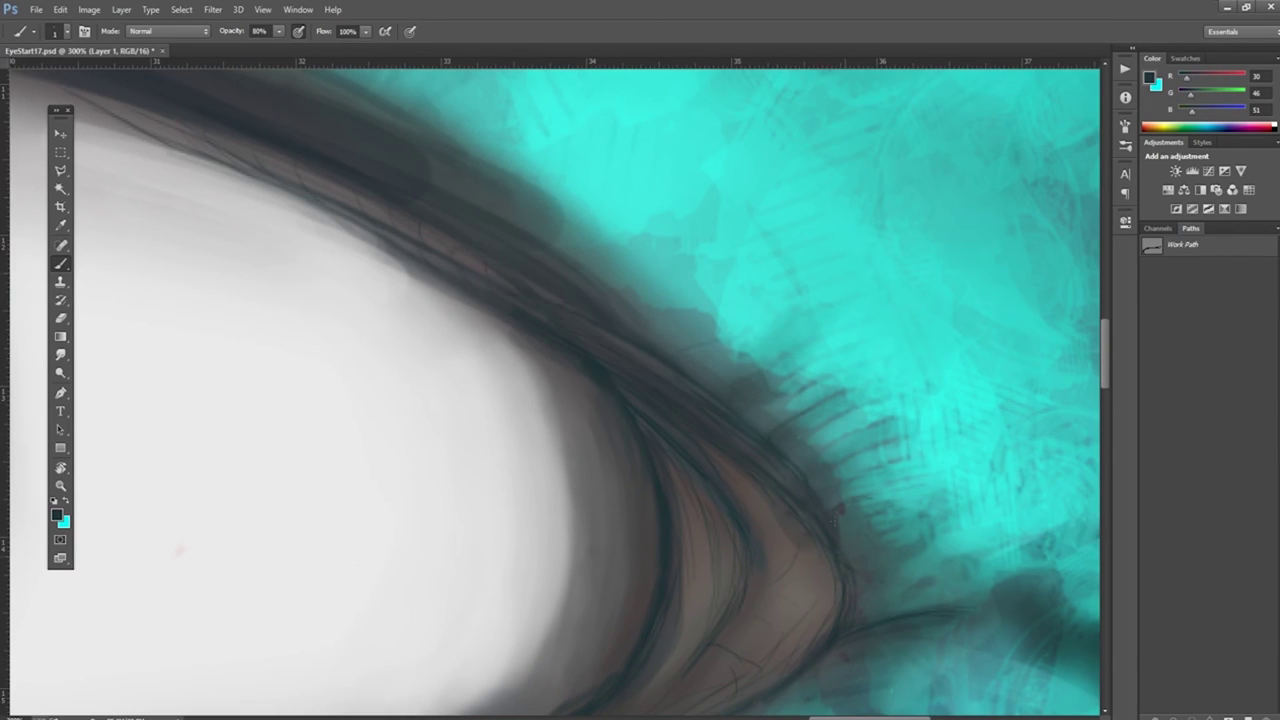
{"action": "left_click_drag", "start_coordinate": [108, 124], "coordinate": [490, 310]}
{"action": "scroll", "coordinate": [672, 632], "scroll_direction": "down", "scroll_amount": 3}
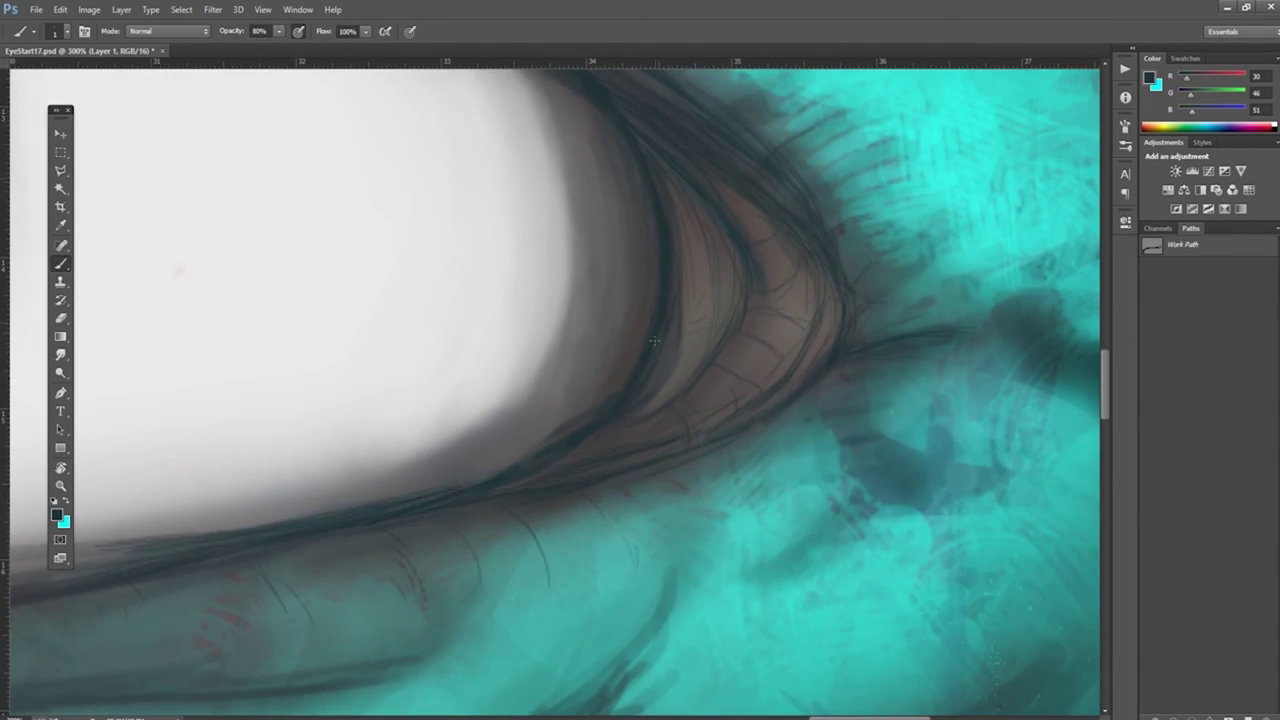
{"action": "scroll", "coordinate": [186, 449], "scroll_direction": "left", "scroll_amount": 3}
{"action": "left_click", "coordinate": [186, 449], "text": "alt"}
{"action": "scroll", "coordinate": [366, 338], "scroll_direction": "left", "scroll_amount": 4}
{"action": "scroll", "coordinate": [366, 338], "scroll_direction": "down", "scroll_amount": 1}
{"action": "left_click_drag", "start_coordinate": [366, 338], "coordinate": [275, 400]}
{"action": "scroll", "coordinate": [640, 380], "scroll_direction": "down", "scroll_amount": 5}
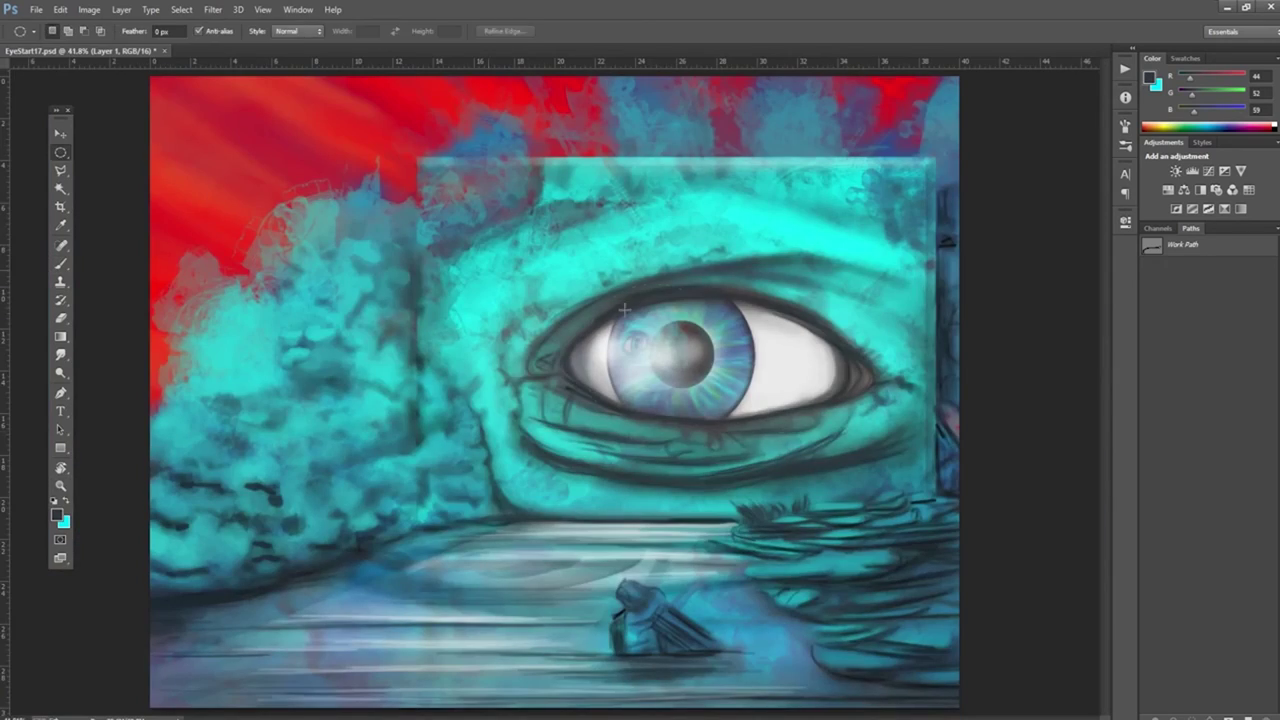
Step: Outline the iris with a thin near-black rim, and add dark strokes along the shoreline and rocks
{"action": "scroll", "coordinate": [640, 380], "scroll_direction": "up", "scroll_amount": 6}
{"action": "scroll", "coordinate": [627, 412], "scroll_direction": "up", "scroll_amount": 5}
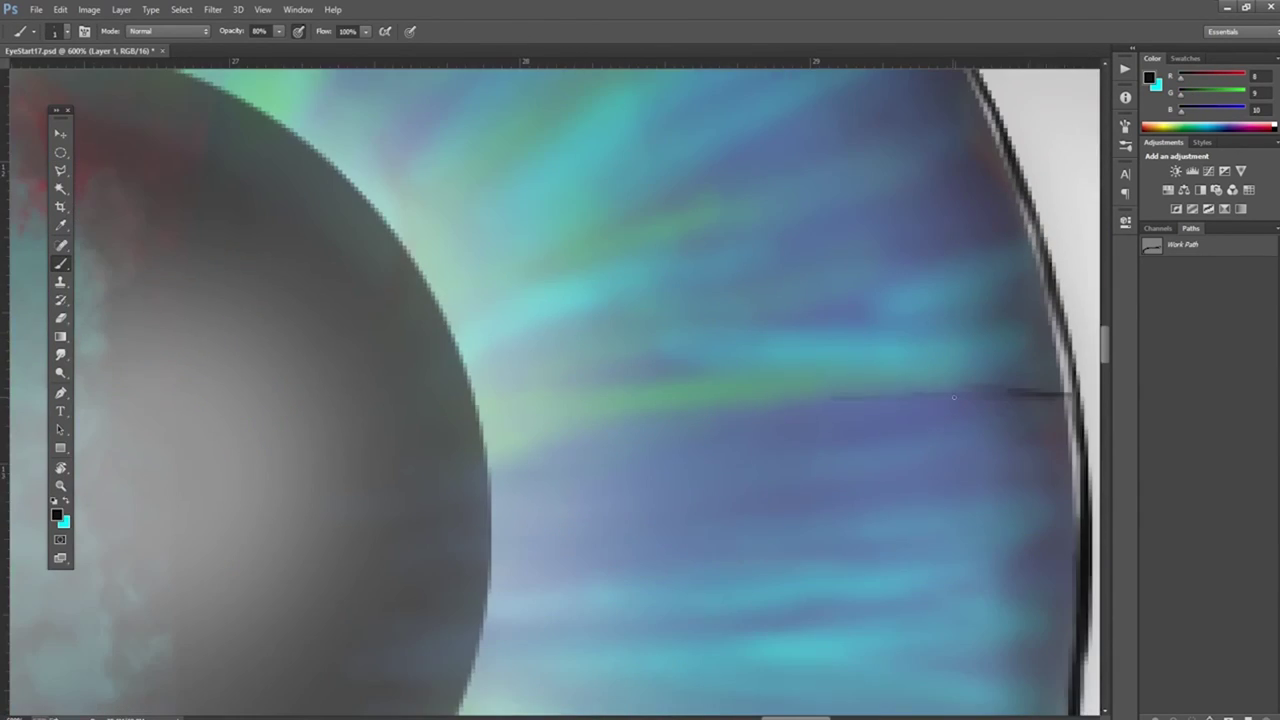
{"action": "left_click_drag", "start_coordinate": [953, 397], "coordinate": [1010, 470]}
{"action": "key", "text": "ctrl+0"}
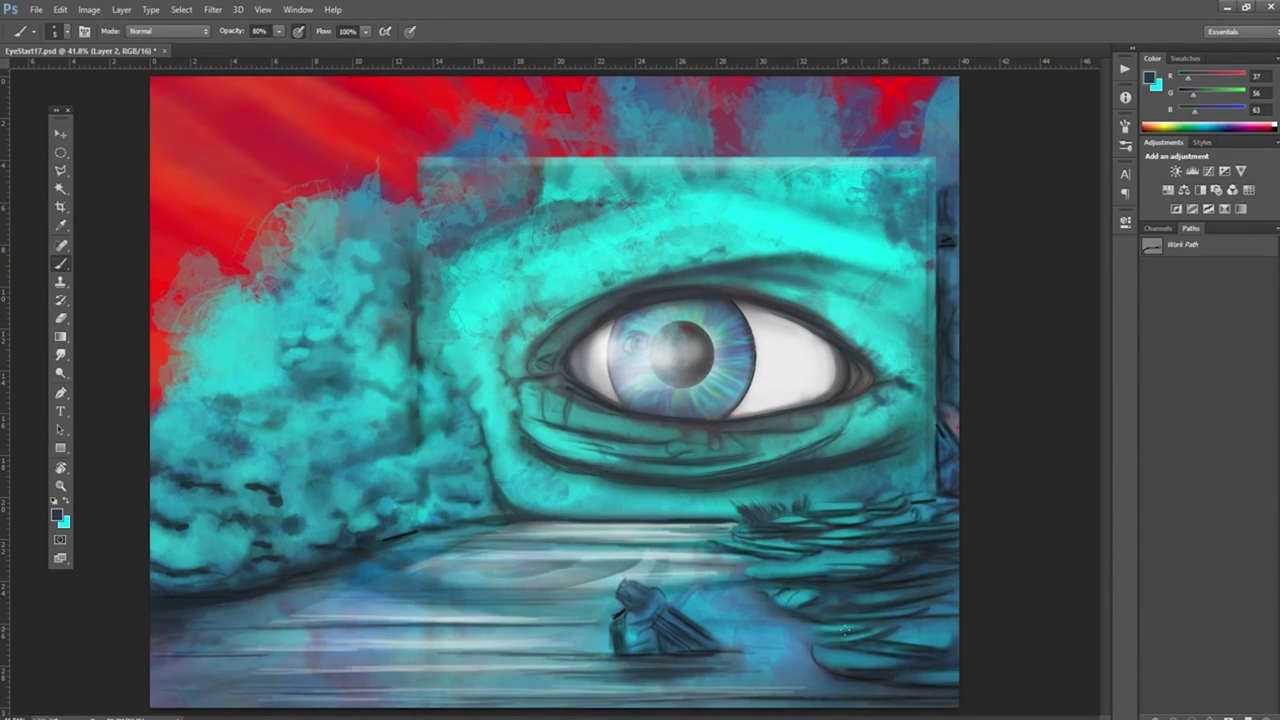
{"action": "mouse_move", "coordinate": [278, 576]}
{"action": "left_mouse_down"}
{"action": "mouse_move", "coordinate": [540, 675]}
{"action": "mouse_move", "coordinate": [901, 671]}
{"action": "left_mouse_up"}
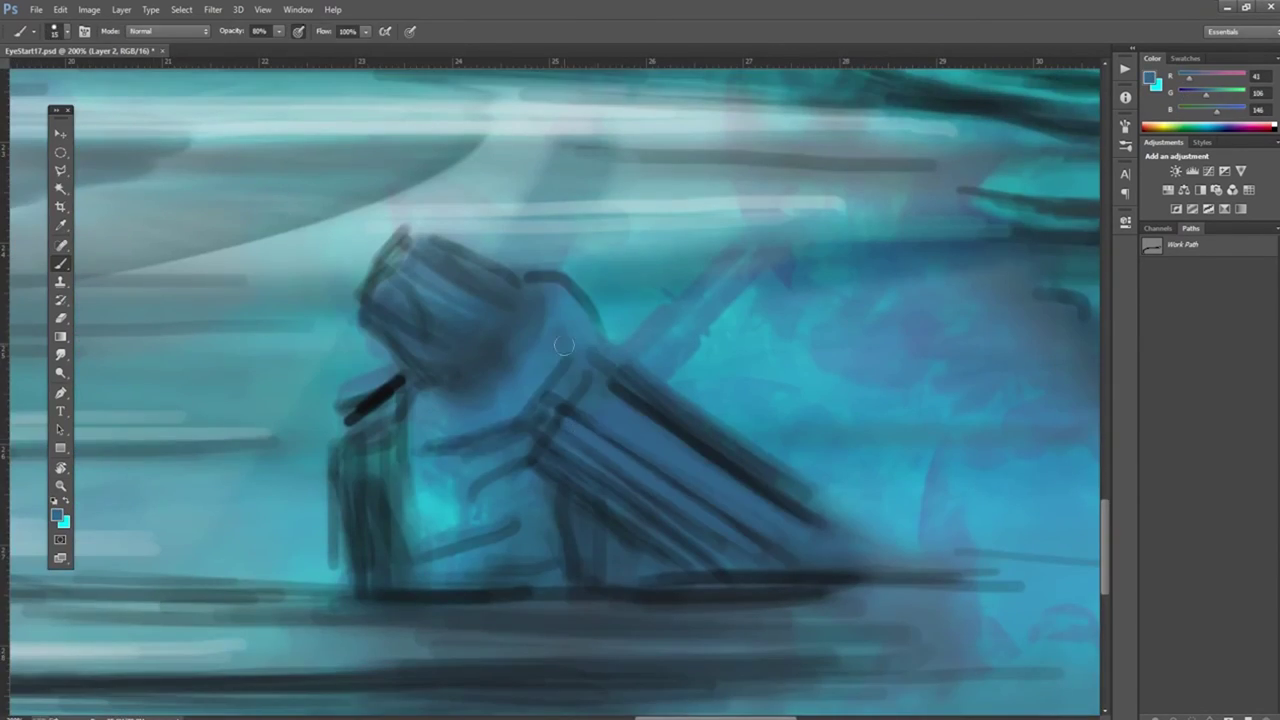
Step: Fill the crouching figure's shoulder with blue and strengthen the dark outlines of its body and ground shadow
{"action": "left_click_drag", "start_coordinate": [550, 365], "coordinate": [600, 450]}
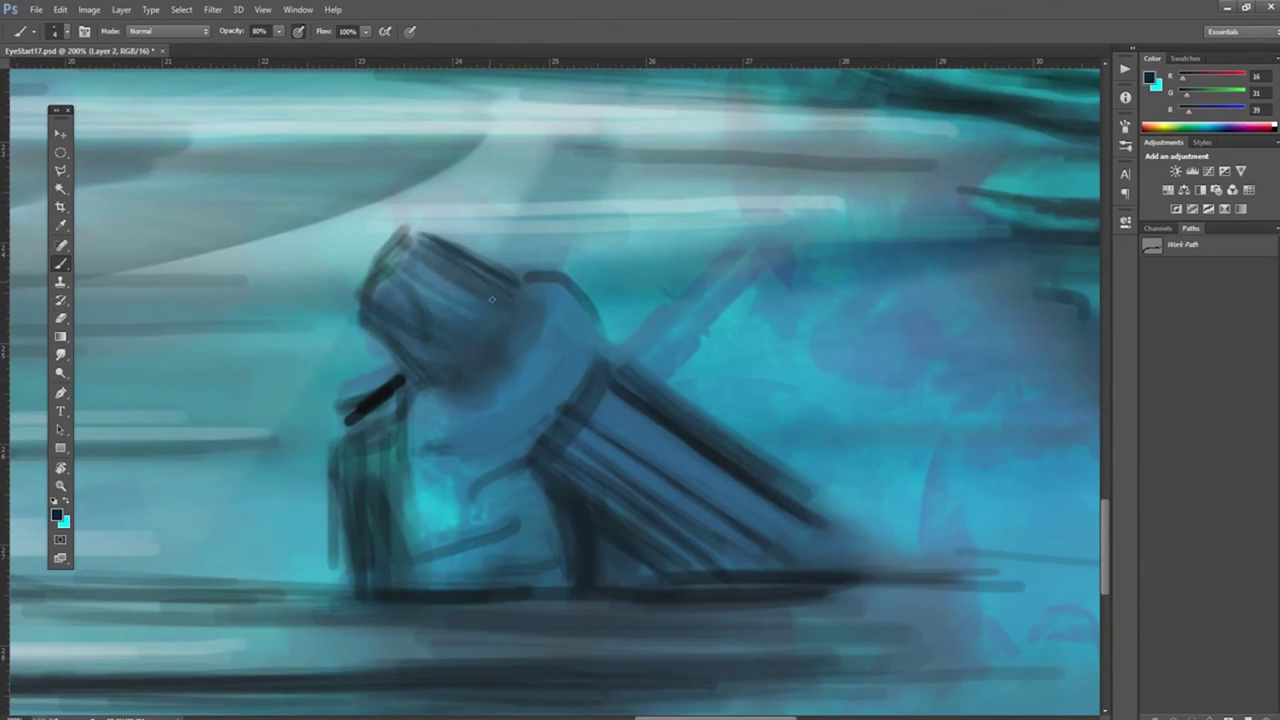
{"action": "left_click_drag", "start_coordinate": [420, 235], "coordinate": [330, 600]}
{"action": "left_click_drag", "start_coordinate": [608, 350], "coordinate": [960, 575]}
{"action": "left_click_drag", "start_coordinate": [560, 630], "coordinate": [120, 600]}
Step: Block in a round teal form beside the dark cylinder, darken the ground shadow, and hatch the cylinder
{"action": "left_click", "coordinate": [352, 359], "text": "alt"}
{"action": "mouse_move", "coordinate": [350, 320]}
{"action": "left_mouse_down"}
{"action": "mouse_move", "coordinate": [285, 341]}
{"action": "mouse_move", "coordinate": [370, 410]}
{"action": "left_mouse_up"}
{"action": "left_click", "coordinate": [400, 600], "text": "alt"}
{"action": "left_click_drag", "start_coordinate": [680, 630], "coordinate": [60, 640]}
{"action": "mouse_move", "coordinate": [410, 250]}
{"action": "left_mouse_down"}
{"action": "mouse_move", "coordinate": [400, 370]}
{"action": "mouse_move", "coordinate": [500, 360]}
{"action": "left_mouse_up"}
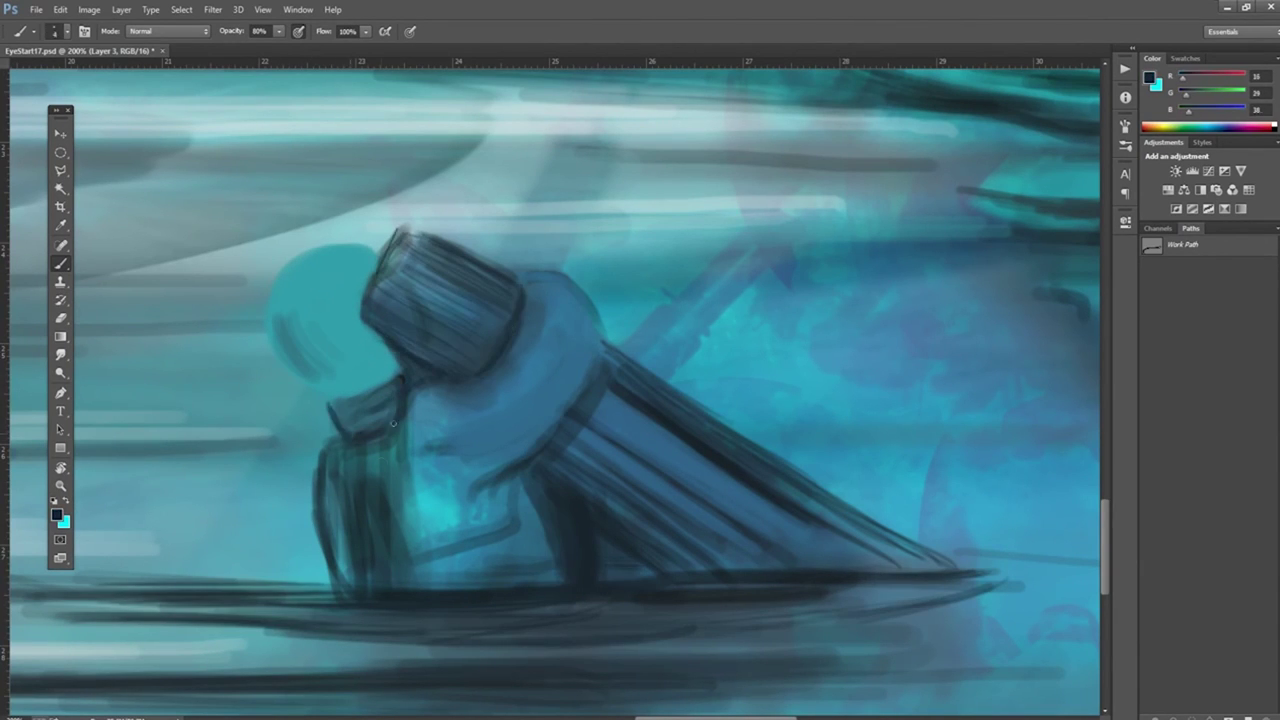
Step: Fill the round form and front of the torso with cyan tones, and hatch the cylinder and trailing cloak in dark blue
{"action": "key", "text": "x"}
{"action": "left_click_drag", "start_coordinate": [350, 450], "coordinate": [385, 590]}
{"action": "left_click_drag", "start_coordinate": [330, 265], "coordinate": [300, 370]}
{"action": "key", "text": "x"}
{"action": "left_click_drag", "start_coordinate": [600, 420], "coordinate": [830, 550]}
{"action": "left_click_drag", "start_coordinate": [560, 470], "coordinate": [930, 565]}
{"action": "left_click_drag", "start_coordinate": [470, 265], "coordinate": [390, 360]}
{"action": "left_click_drag", "start_coordinate": [590, 410], "coordinate": [850, 560]}
{"action": "key", "text": "x"}
{"action": "left_click_drag", "start_coordinate": [335, 450], "coordinate": [370, 590]}
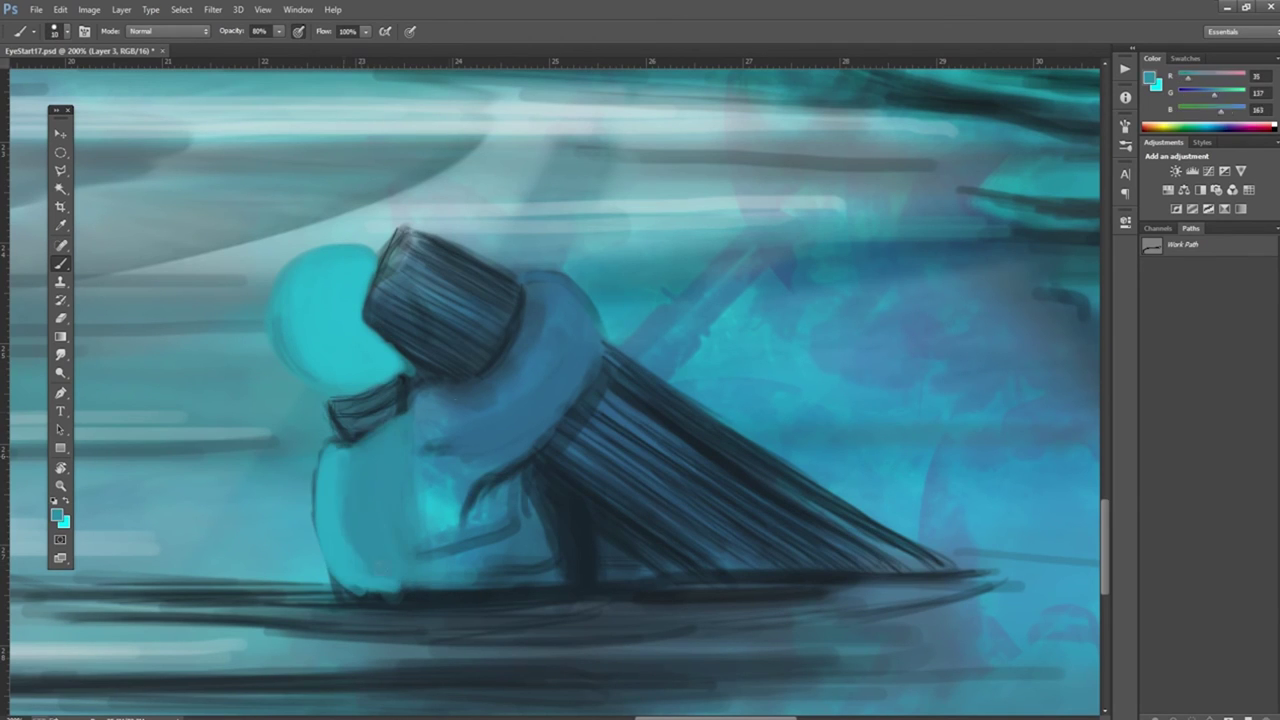
Step: Paint a blue sleeve and bright cyan hand resting on the cloak, and shade the torso at 50% opacity
{"action": "left_click_drag", "start_coordinate": [430, 410], "coordinate": [360, 545]}
{"action": "left_click_drag", "start_coordinate": [612, 340], "coordinate": [690, 368]}
{"action": "left_click_drag", "start_coordinate": [600, 405], "coordinate": [650, 440]}
{"action": "left_click_drag", "start_coordinate": [628, 380], "coordinate": [665, 450]}
{"action": "key", "text": "5"}
{"action": "mouse_move", "coordinate": [610, 352]}
{"action": "left_mouse_down"}
{"action": "mouse_move", "coordinate": [685, 400]}
{"action": "mouse_move", "coordinate": [690, 380]}
{"action": "left_mouse_up"}
{"action": "left_click_drag", "start_coordinate": [350, 450], "coordinate": [590, 610]}
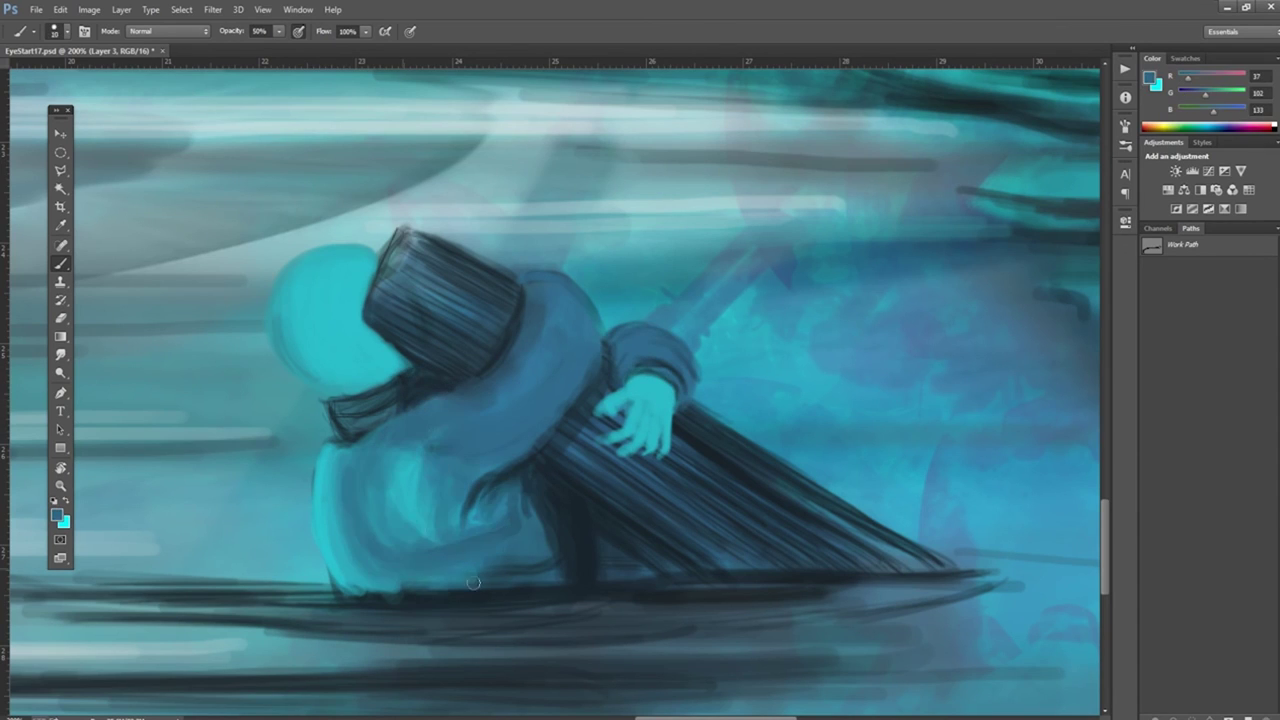
Step: Darken the shadow beneath the figure at 80% opacity, and paint a light blue gap between leg and cloak
{"action": "key", "text": "8"}
{"action": "left_click_drag", "start_coordinate": [70, 600], "coordinate": [340, 605]}
{"action": "left_click_drag", "start_coordinate": [262, 622], "coordinate": [900, 615]}
{"action": "left_click", "coordinate": [585, 530], "text": "alt"}
{"action": "left_click_drag", "start_coordinate": [610, 505], "coordinate": [568, 525]}
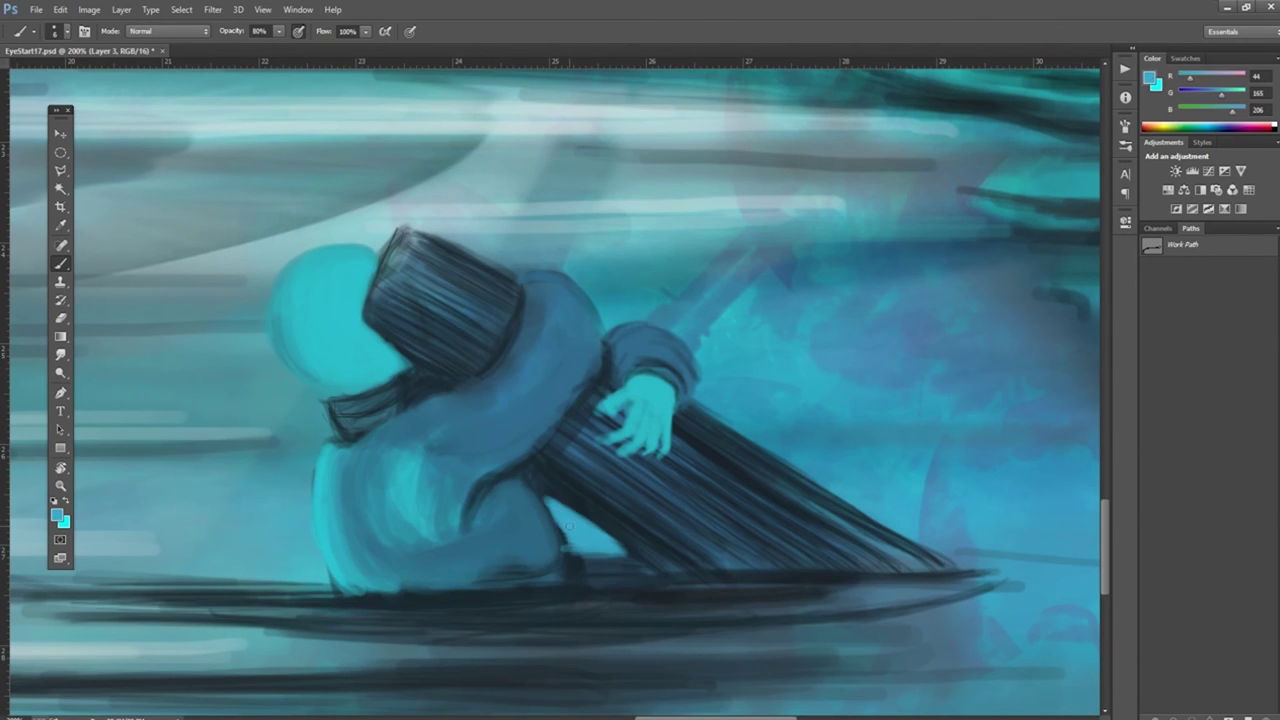
Step: Reinforce the dark contours of the shoulder, bent leg, cloak and ground shadow with sampled dark blue
{"action": "left_click", "coordinate": [650, 385], "text": "alt"}
{"action": "left_click_drag", "start_coordinate": [545, 275], "coordinate": [500, 380]}
{"action": "left_click_drag", "start_coordinate": [470, 490], "coordinate": [455, 545]}
{"action": "left_click_drag", "start_coordinate": [30, 600], "coordinate": [390, 605]}
{"action": "left_click_drag", "start_coordinate": [800, 605], "coordinate": [990, 580]}
{"action": "left_click_drag", "start_coordinate": [610, 614], "coordinate": [780, 612]}
{"action": "left_click_drag", "start_coordinate": [920, 565], "coordinate": [718, 511]}
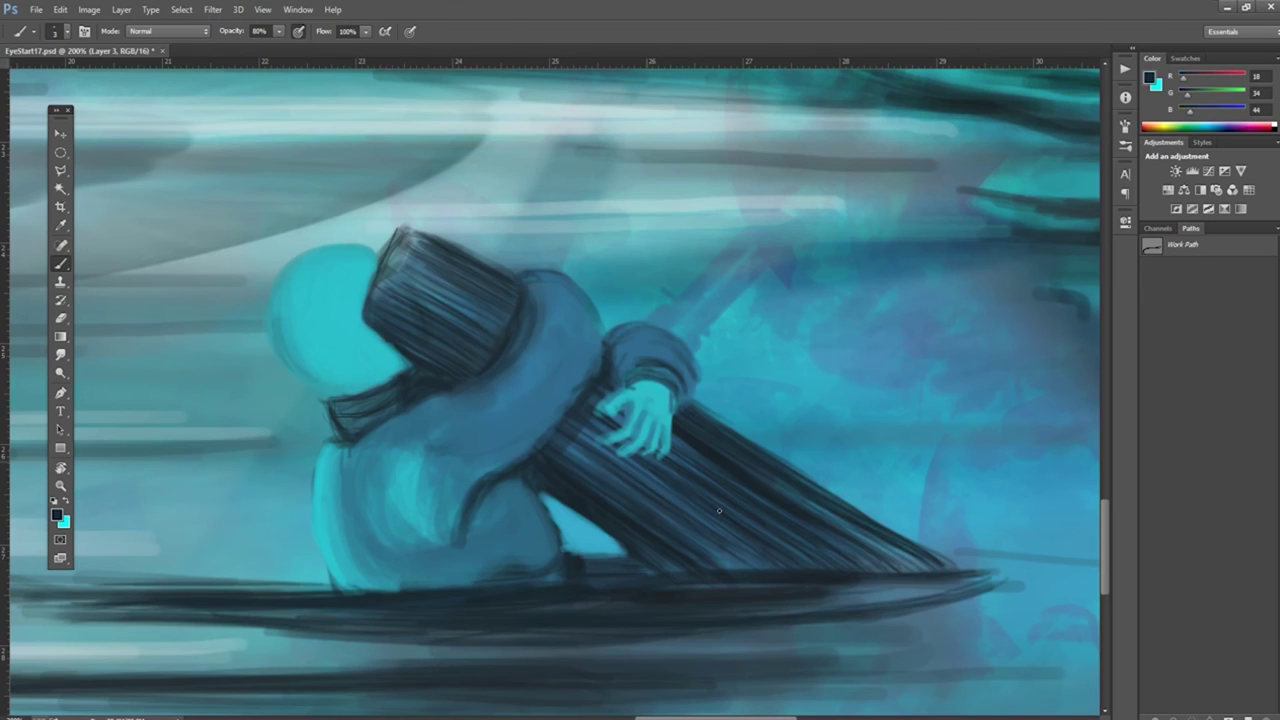
Step: Add thin strokes across the light gap under the figure, and shade its bent leg with sampled dark blue
{"action": "left_click_drag", "start_coordinate": [565, 535], "coordinate": [610, 548]}
{"action": "left_click", "coordinate": [640, 630], "text": "alt"}
{"action": "left_click_drag", "start_coordinate": [470, 490], "coordinate": [540, 578]}
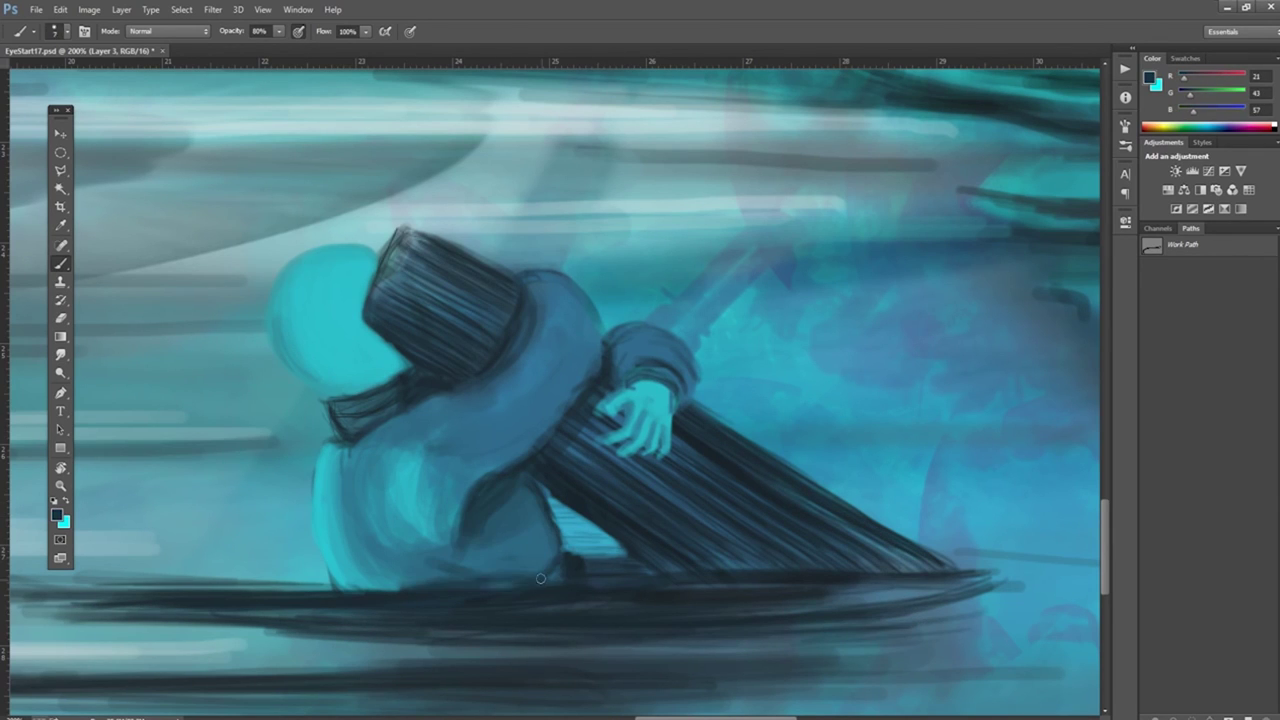
Step: Paint blue and pale grey streaks through the dark water shadow, and pale highlights on the figure's round head
{"action": "left_click_drag", "start_coordinate": [990, 585], "coordinate": [475, 625]}
{"action": "left_click_drag", "start_coordinate": [520, 640], "coordinate": [265, 645]}
{"action": "left_click_drag", "start_coordinate": [480, 650], "coordinate": [80, 645]}
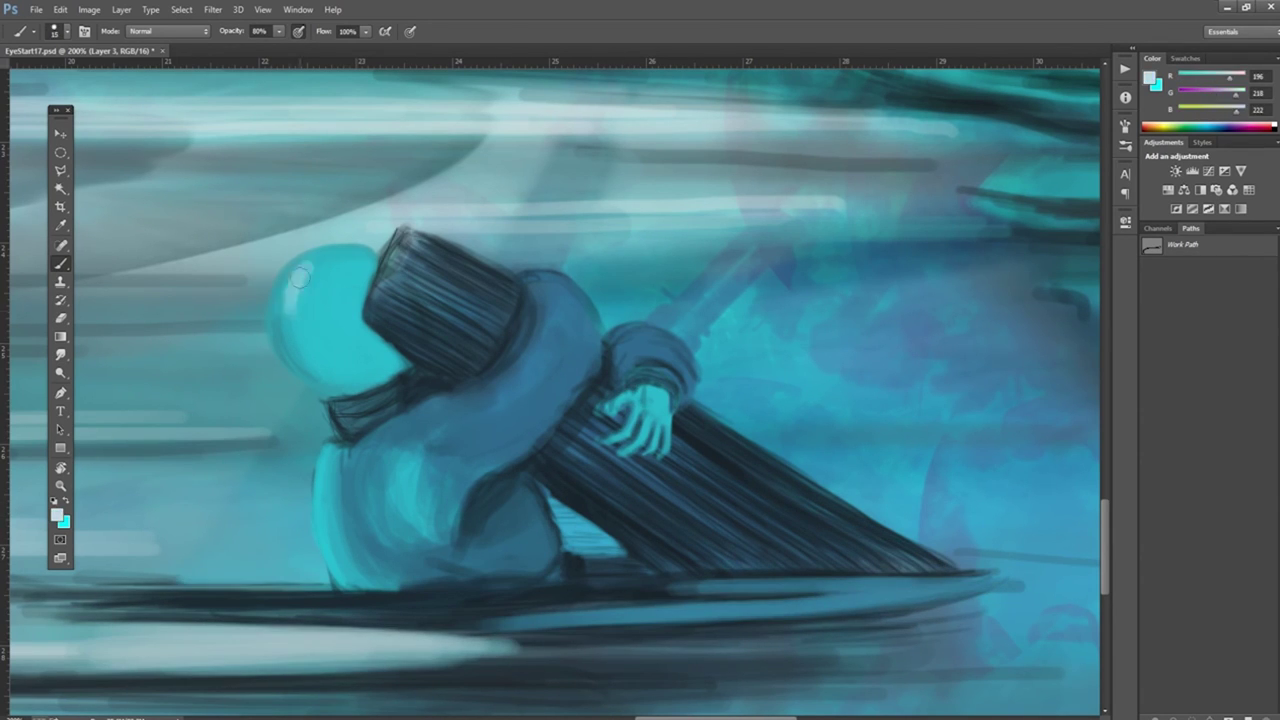
{"action": "left_click_drag", "start_coordinate": [300, 365], "coordinate": [285, 265]}
{"action": "left_click_drag", "start_coordinate": [325, 255], "coordinate": [375, 250]}
Step: Extend the horizontal streaks in the water shadow, and blend the back of the torso with sampled cyan
{"action": "left_click", "coordinate": [500, 600], "text": "alt"}
{"action": "left_click_drag", "start_coordinate": [516, 630], "coordinate": [20, 632]}
{"action": "mouse_move", "coordinate": [260, 664]}
{"action": "left_mouse_down"}
{"action": "mouse_move", "coordinate": [860, 652]}
{"action": "mouse_move", "coordinate": [615, 640]}
{"action": "left_mouse_up"}
{"action": "left_click_drag", "start_coordinate": [370, 670], "coordinate": [175, 670]}
{"action": "left_click", "coordinate": [370, 420], "text": "alt"}
{"action": "mouse_move", "coordinate": [345, 412]}
{"action": "left_mouse_down"}
{"action": "mouse_move", "coordinate": [395, 435]}
{"action": "mouse_move", "coordinate": [345, 555]}
{"action": "left_mouse_up"}
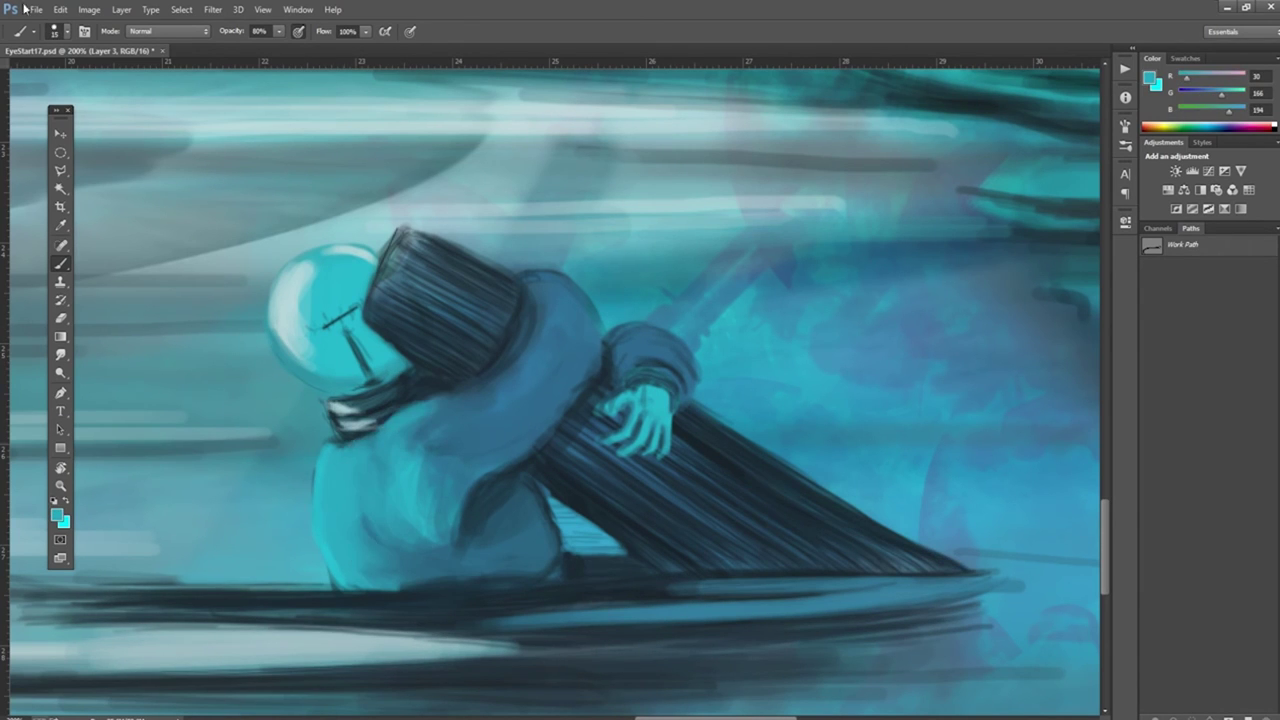
Step: Widen the pale rim around the round head, and deepen the dark crease between torso and bent leg
{"action": "key", "text": "z"}
{"action": "key", "text": "ctrl+0"}
{"action": "left_click_drag", "start_coordinate": [650, 616], "coordinate": [760, 616]}
{"action": "key", "text": "b"}
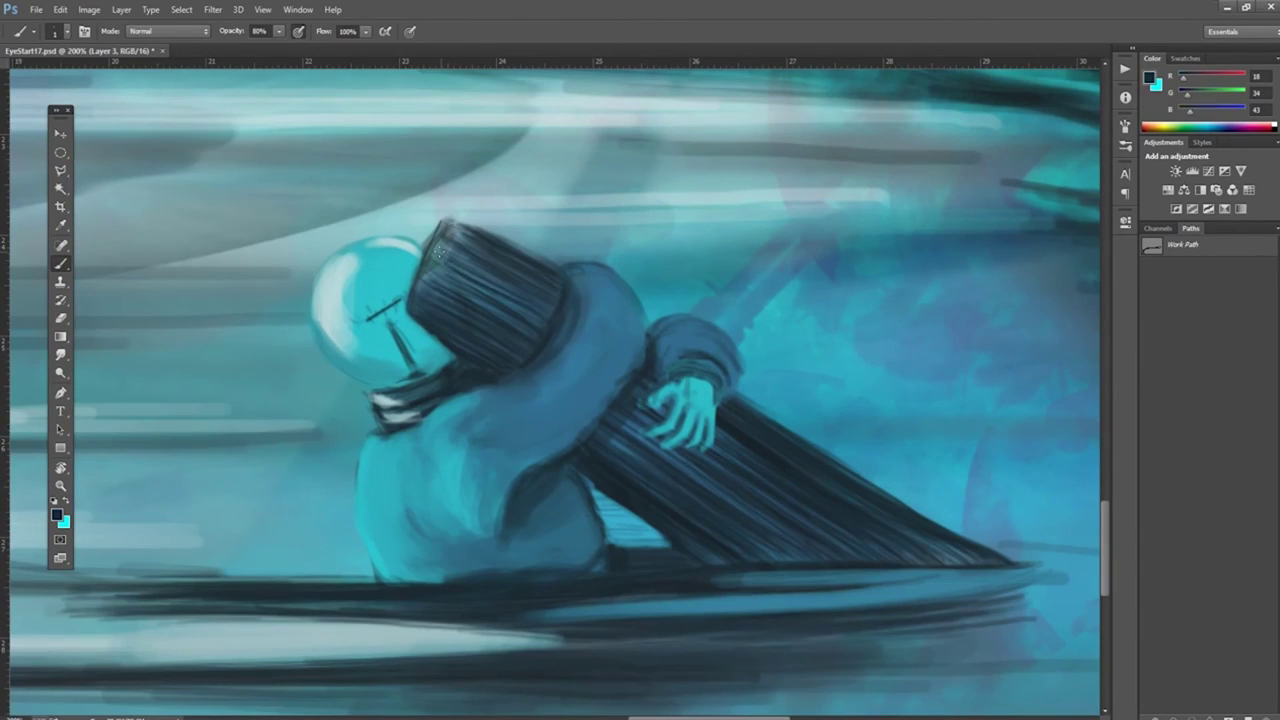
{"action": "left_click_drag", "start_coordinate": [552, 476], "coordinate": [506, 548]}
{"action": "left_click", "coordinate": [300, 566], "text": "alt"}
{"action": "left_click_drag", "start_coordinate": [338, 262], "coordinate": [310, 370]}
{"action": "left_click", "coordinate": [398, 270], "text": "alt"}
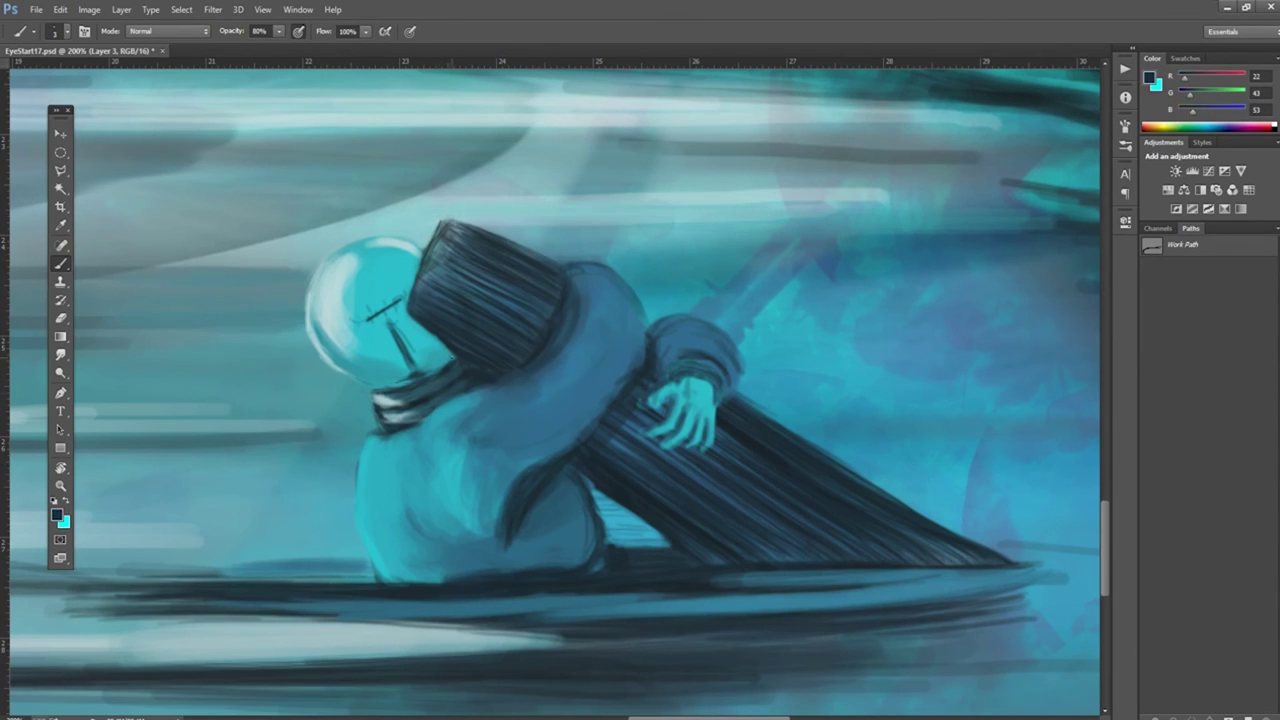
{"action": "left_click_drag", "start_coordinate": [404, 364], "coordinate": [470, 432]}
{"action": "left_click_drag", "start_coordinate": [512, 484], "coordinate": [490, 550]}
Step: Add pale streaks to the water beneath the figure, and brighten the back of the torso with sampled cyan
{"action": "left_click", "coordinate": [530, 528], "text": "alt"}
{"action": "left_click_drag", "start_coordinate": [340, 606], "coordinate": [560, 600]}
{"action": "left_click_drag", "start_coordinate": [100, 622], "coordinate": [444, 620]}
{"action": "left_click_drag", "start_coordinate": [240, 600], "coordinate": [554, 598]}
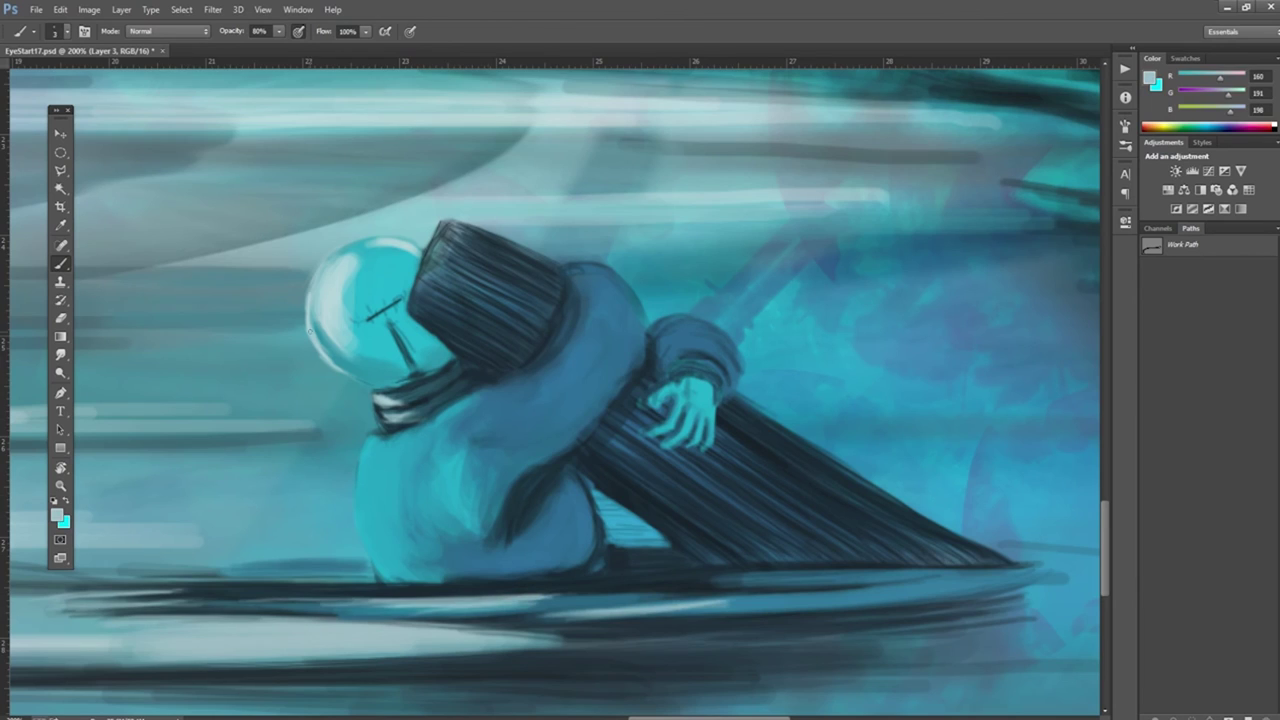
{"action": "left_click", "coordinate": [440, 420], "text": "alt"}
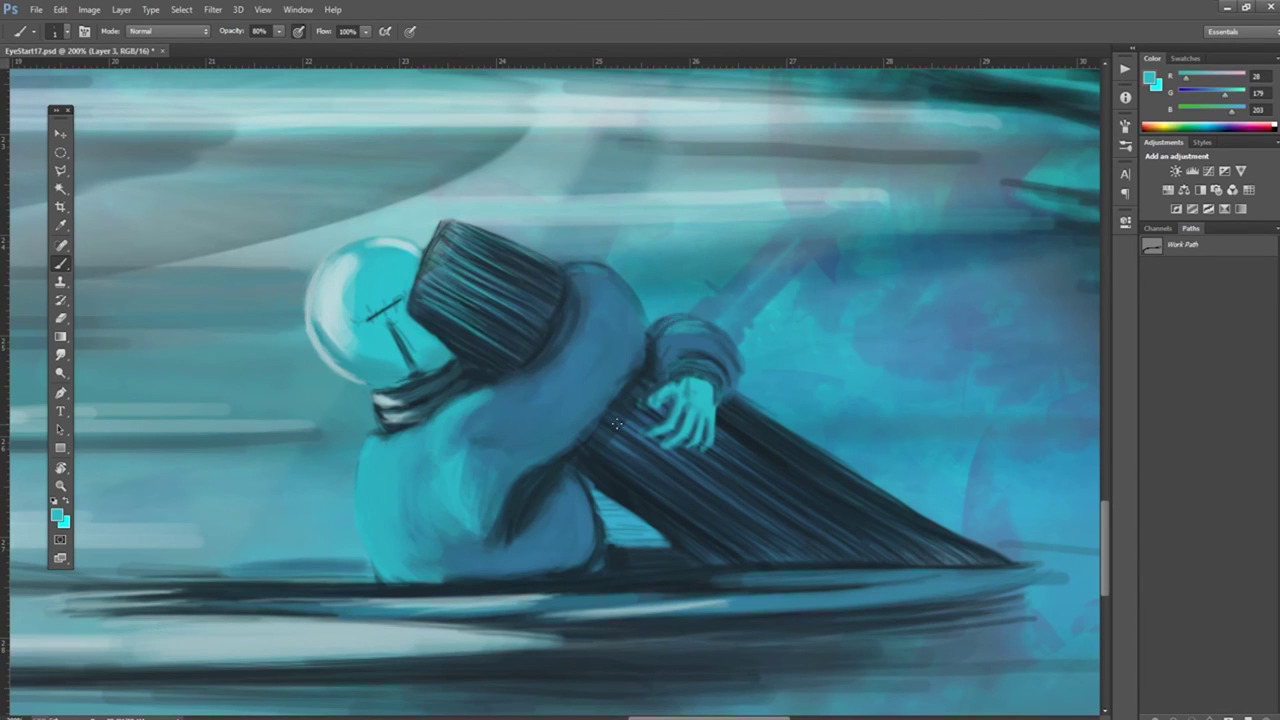
{"action": "left_click_drag", "start_coordinate": [385, 450], "coordinate": [370, 555]}
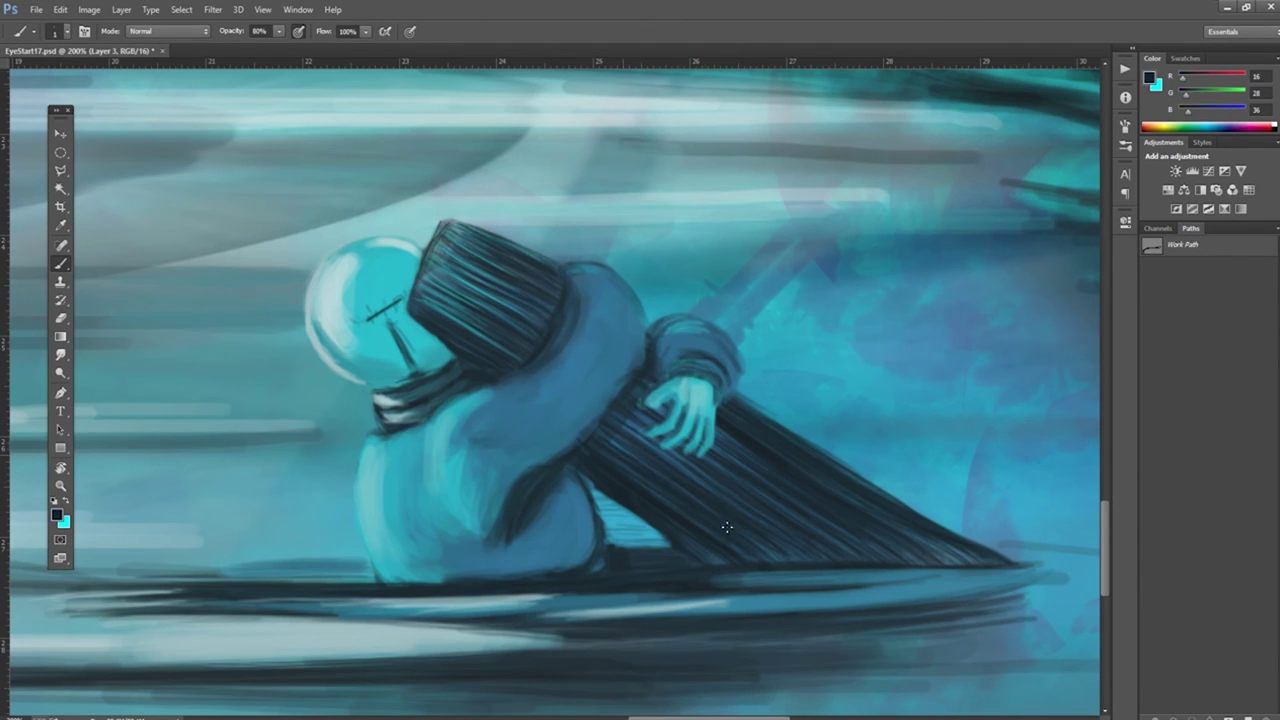
Step: Darken the outer contour of the sleeve, and define the knuckles and fingers of the resting hand
{"action": "left_click_drag", "start_coordinate": [723, 443], "coordinate": [790, 443]}
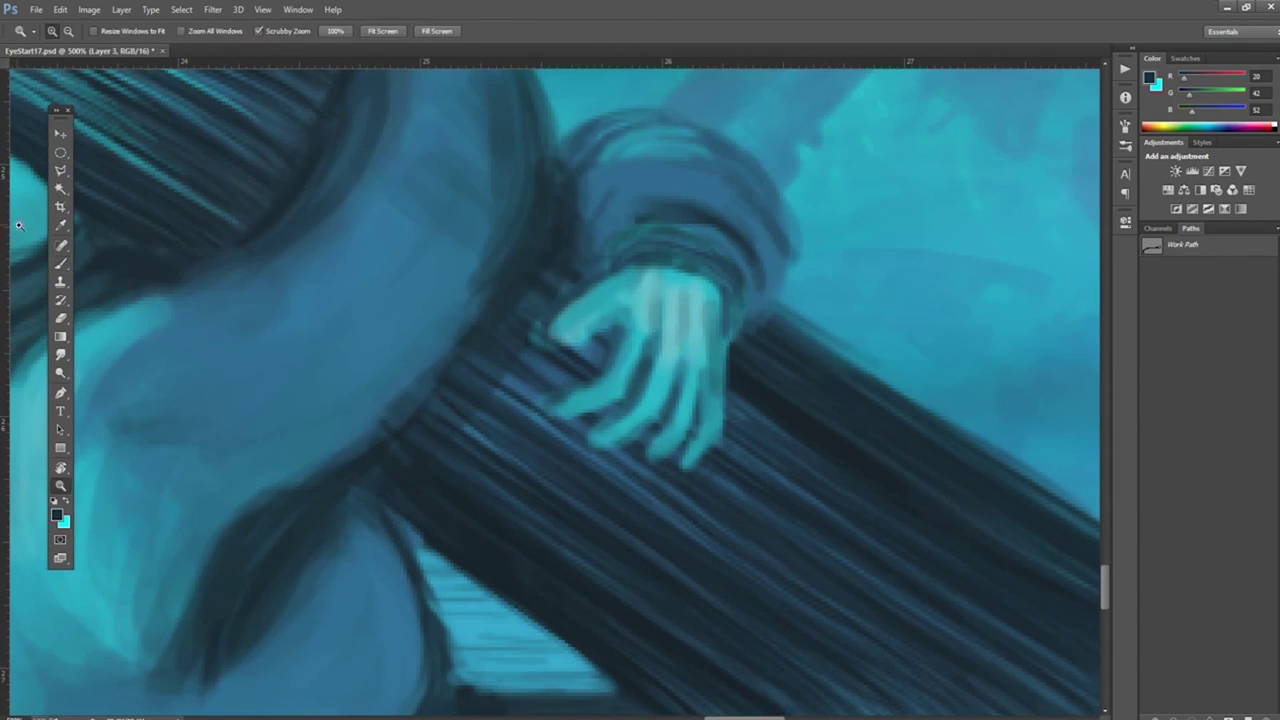
{"action": "left_click_drag", "start_coordinate": [700, 130], "coordinate": [790, 250]}
{"action": "left_click_drag", "start_coordinate": [670, 260], "coordinate": [720, 385]}
{"action": "left_click_drag", "start_coordinate": [570, 410], "coordinate": [680, 455]}
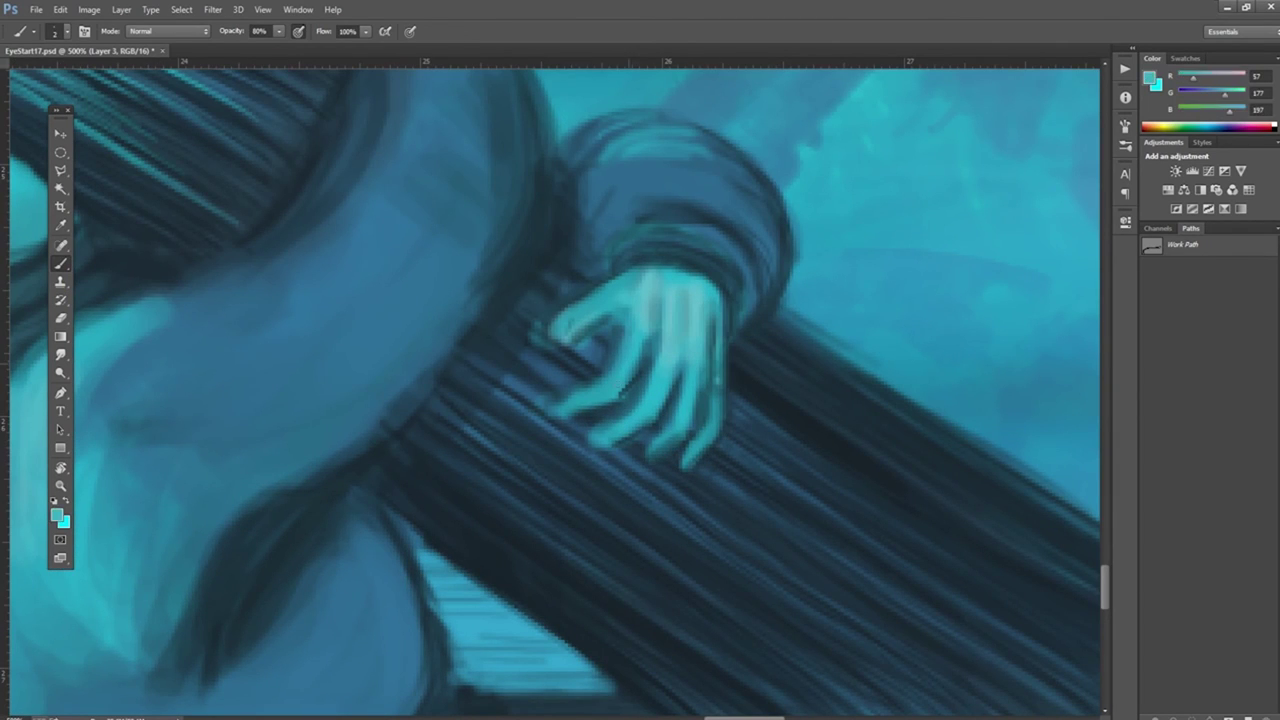
{"action": "left_click", "coordinate": [850, 250], "text": "alt"}
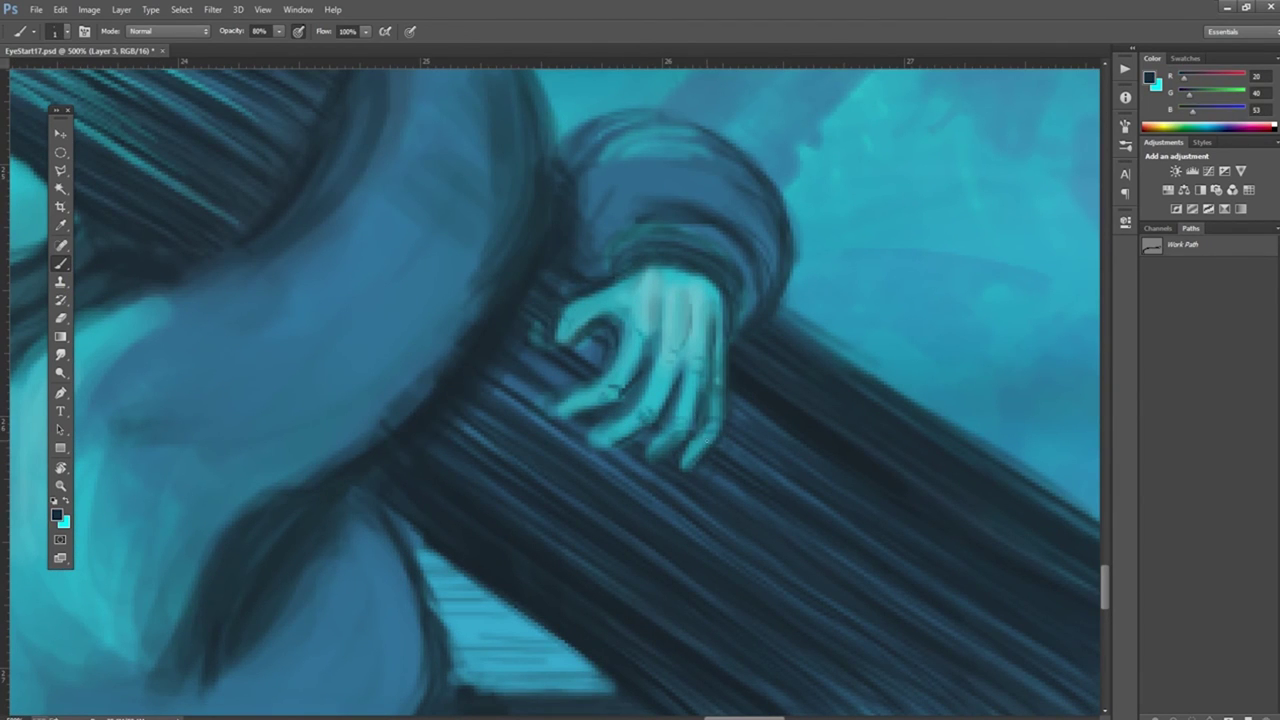
Step: Reinforce the contours of the sleeve, upper arm and bent leg with thin dark blue strokes
{"action": "left_click_drag", "start_coordinate": [672, 118], "coordinate": [775, 300]}
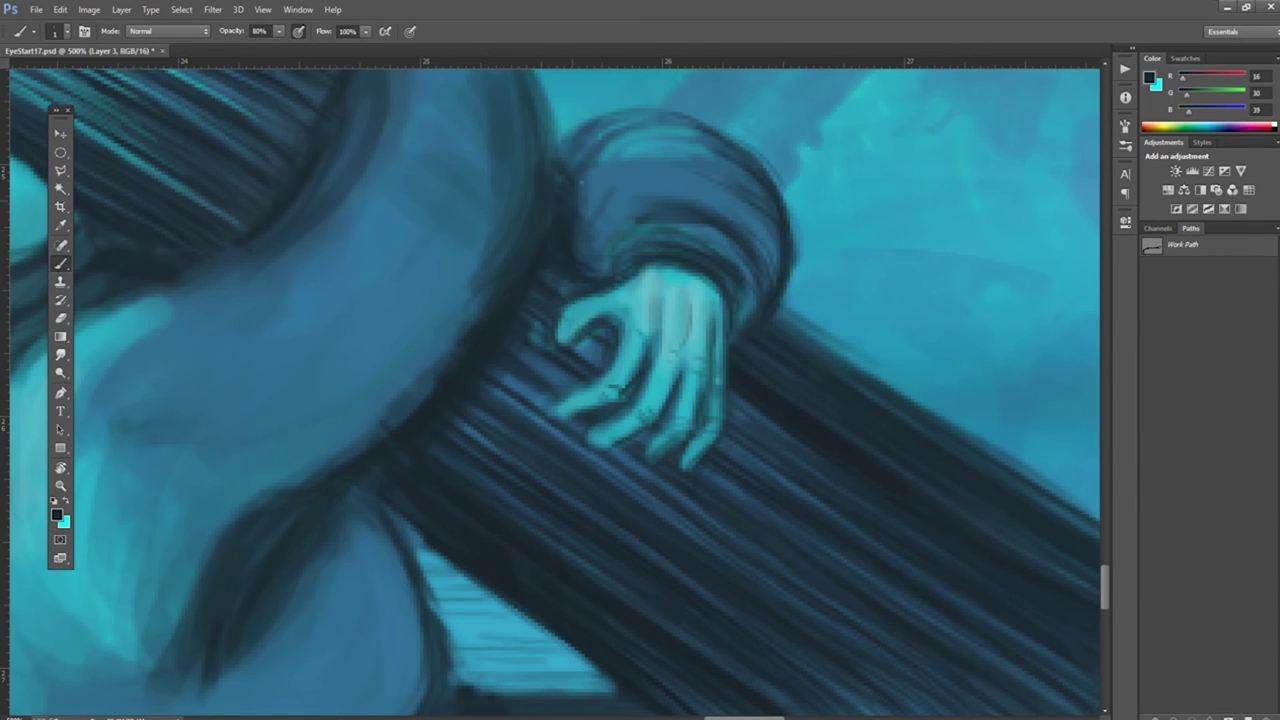
{"action": "left_click_drag", "start_coordinate": [630, 140], "coordinate": [500, 420]}
{"action": "left_click", "coordinate": [582, 230], "text": "alt"}
{"action": "left_click_drag", "start_coordinate": [409, 557], "coordinate": [434, 357]}
{"action": "left_click_drag", "start_coordinate": [460, 520], "coordinate": [410, 305]}
Step: Repaint the water below the figure with broad horizontal strokes of sampled blue
{"action": "key", "text": "z"}
{"action": "left_click_drag", "start_coordinate": [337, 431], "coordinate": [250, 431]}
{"action": "key", "text": "b"}
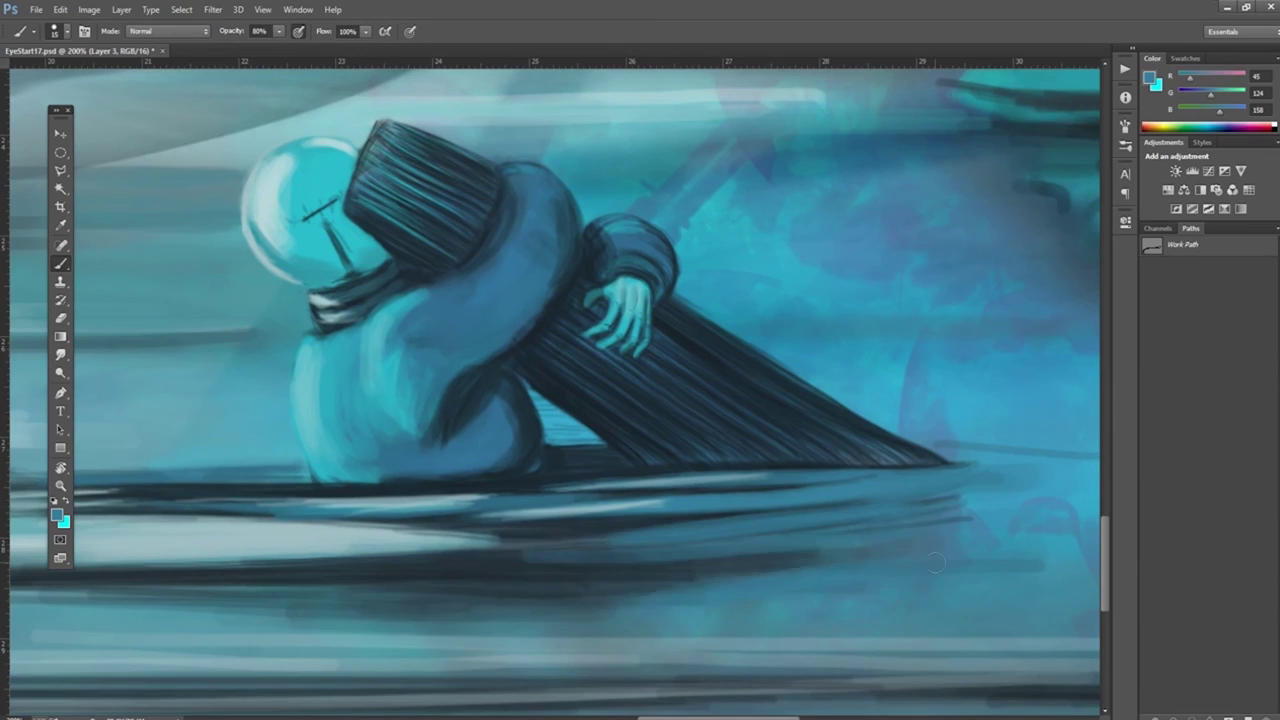
{"action": "left_click_drag", "start_coordinate": [818, 560], "coordinate": [170, 605]}
{"action": "left_click_drag", "start_coordinate": [470, 585], "coordinate": [870, 550]}
{"action": "left_click", "coordinate": [850, 515], "text": "alt"}
{"action": "mouse_move", "coordinate": [800, 520]}
{"action": "left_mouse_down"}
{"action": "mouse_move", "coordinate": [528, 541]}
{"action": "mouse_move", "coordinate": [930, 595]}
{"action": "left_mouse_up"}
{"action": "left_click_drag", "start_coordinate": [990, 465], "coordinate": [450, 565]}
{"action": "left_click_drag", "start_coordinate": [740, 555], "coordinate": [130, 590]}
Step: Add thin pale and dark horizontal streaks across the water around and below the figure
{"action": "mouse_move", "coordinate": [440, 500]}
{"action": "left_mouse_down"}
{"action": "mouse_move", "coordinate": [810, 485]}
{"action": "mouse_move", "coordinate": [602, 475]}
{"action": "left_mouse_up"}
{"action": "left_click_drag", "start_coordinate": [880, 345], "coordinate": [596, 345]}
{"action": "left_click_drag", "start_coordinate": [5, 460], "coordinate": [390, 435]}
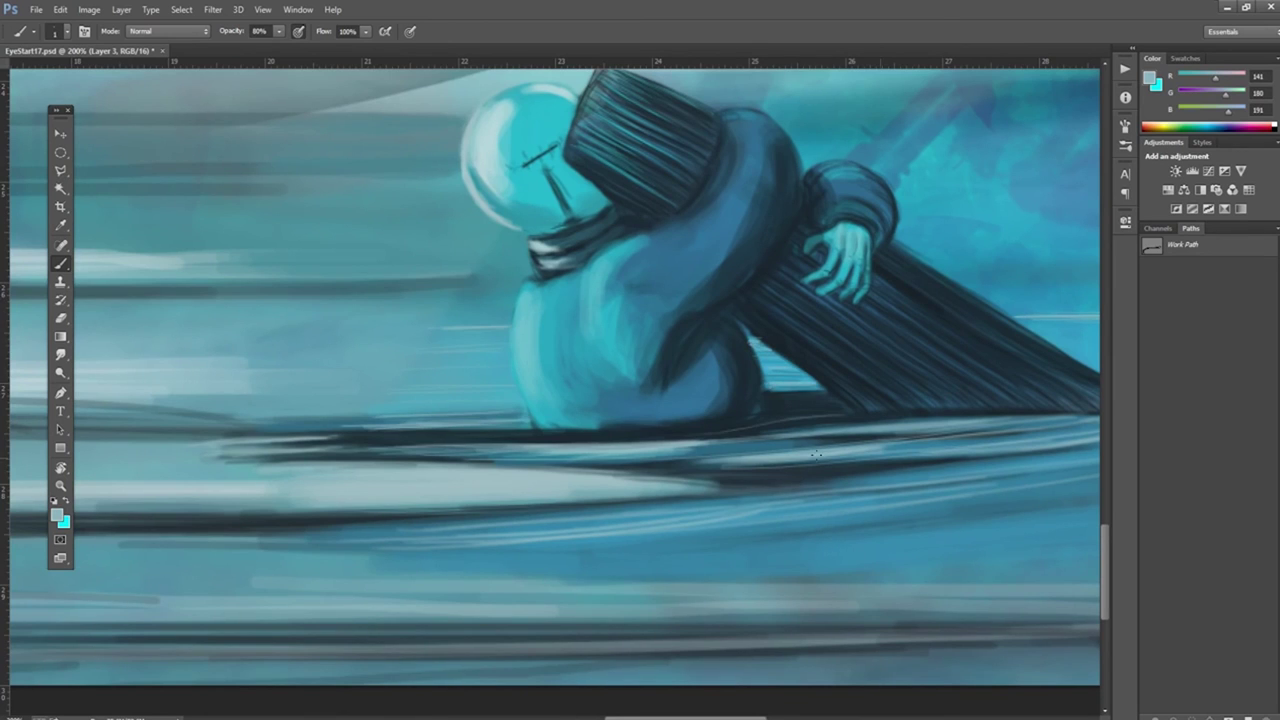
{"action": "left_click_drag", "start_coordinate": [816, 453], "coordinate": [262, 452]}
{"action": "left_click_drag", "start_coordinate": [740, 485], "coordinate": [190, 490]}
{"action": "left_click_drag", "start_coordinate": [470, 532], "coordinate": [125, 520]}
{"action": "left_click_drag", "start_coordinate": [360, 450], "coordinate": [130, 440]}
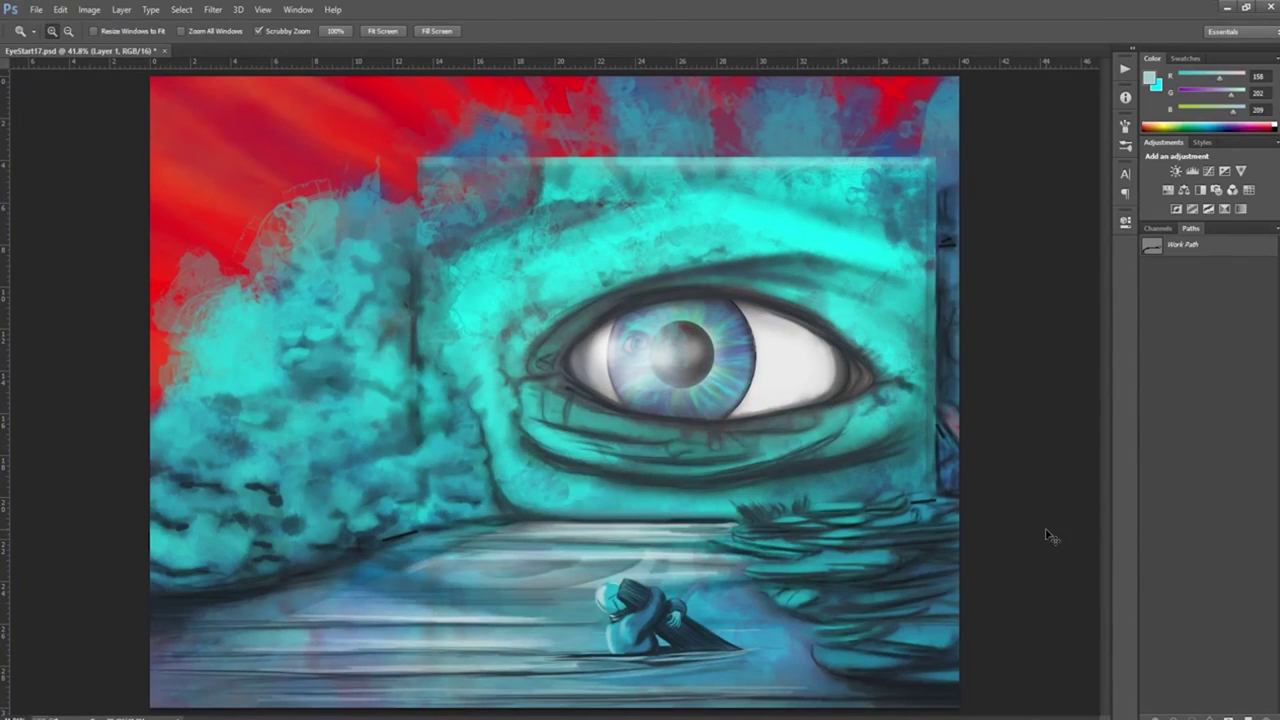
Step: Paste the copied figure area over the eye painting, enlarge it to about 350%, and nudge it toward the canvas centre
{"action": "key", "text": "ctrl+v"}
{"action": "key", "text": "ctrl+t"}
{"action": "left_click_drag", "start_coordinate": [766, 371], "coordinate": [963, 257]}
{"action": "left_click_drag", "start_coordinate": [214, 257], "coordinate": [176, 230]}
{"action": "left_click_drag", "start_coordinate": [731, 438], "coordinate": [702, 393]}
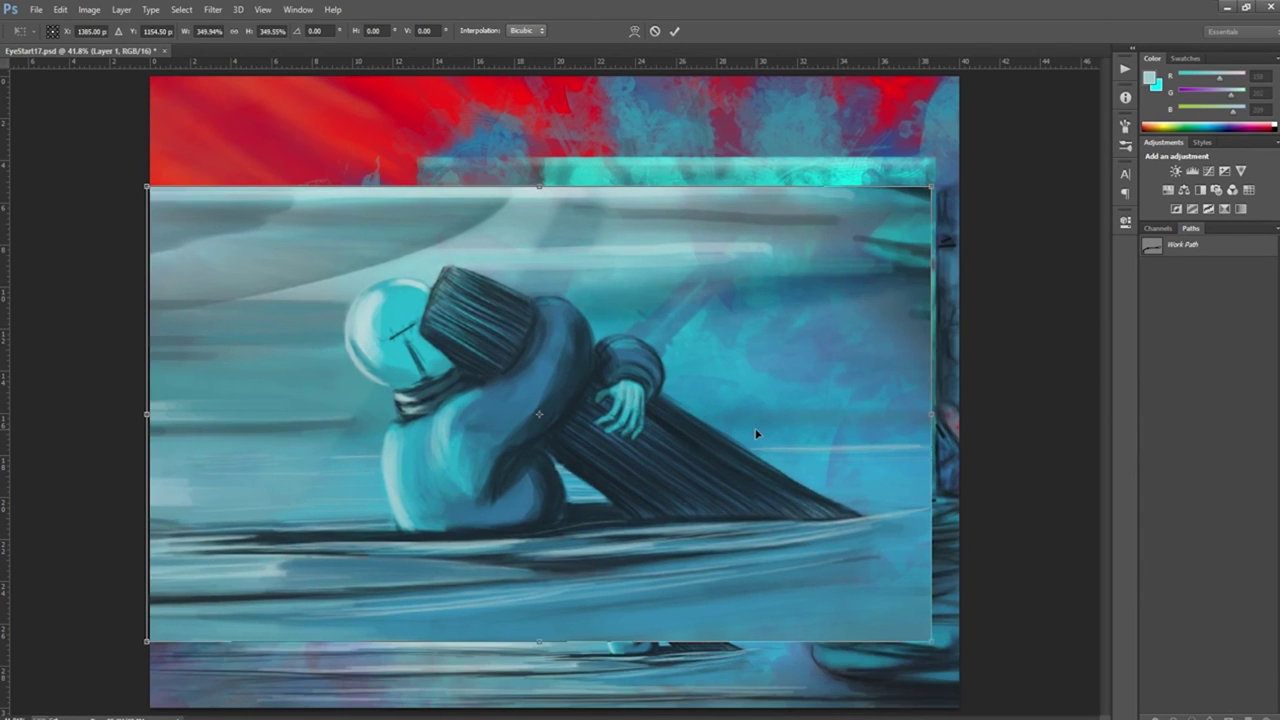
{"action": "key", "text": "shift+Right"}
{"action": "key", "text": "shift+Right"}
{"action": "key", "text": "shift+Right"}
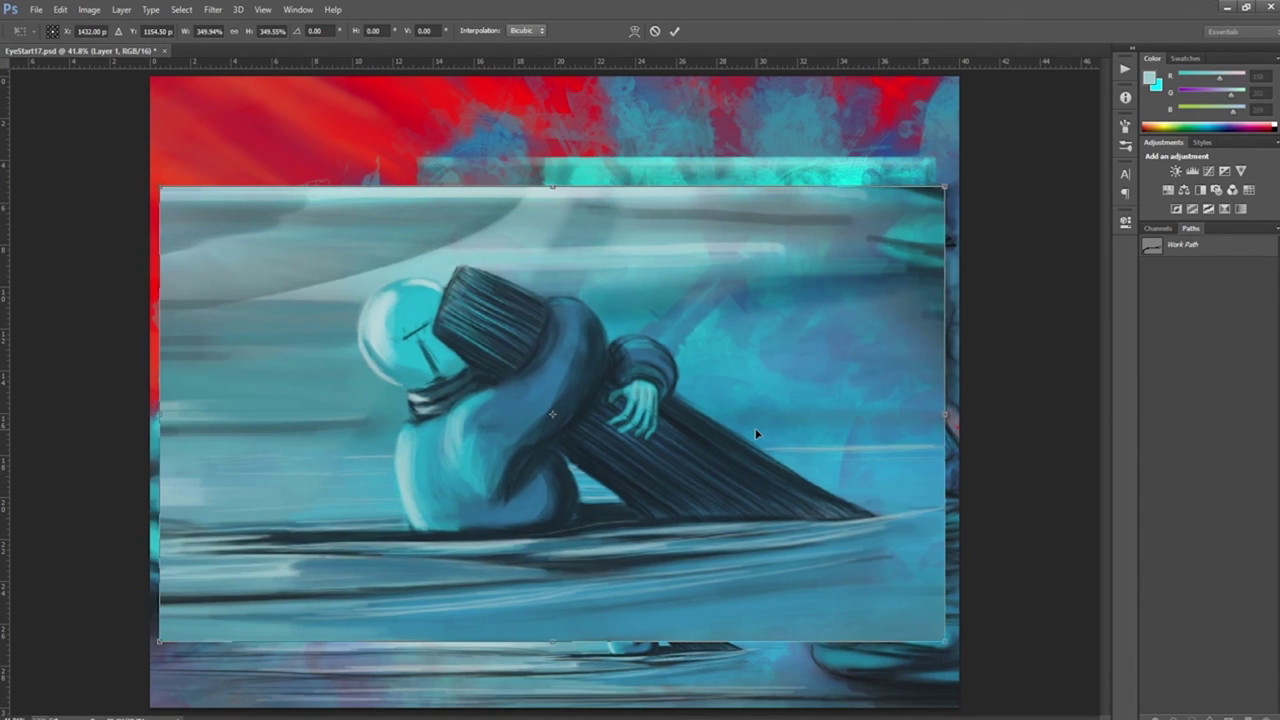
{"action": "key", "text": "Return"}
Step: Set the colours to blue (0, 72, 255) and red, and draw a linear gradient down the canvas
{"action": "left_click", "coordinate": [1152, 78]}
{"action": "key", "text": "Return"}
{"action": "left_click", "coordinate": [1152, 78]}
{"action": "key", "text": "Return"}
{"action": "key", "text": "g"}
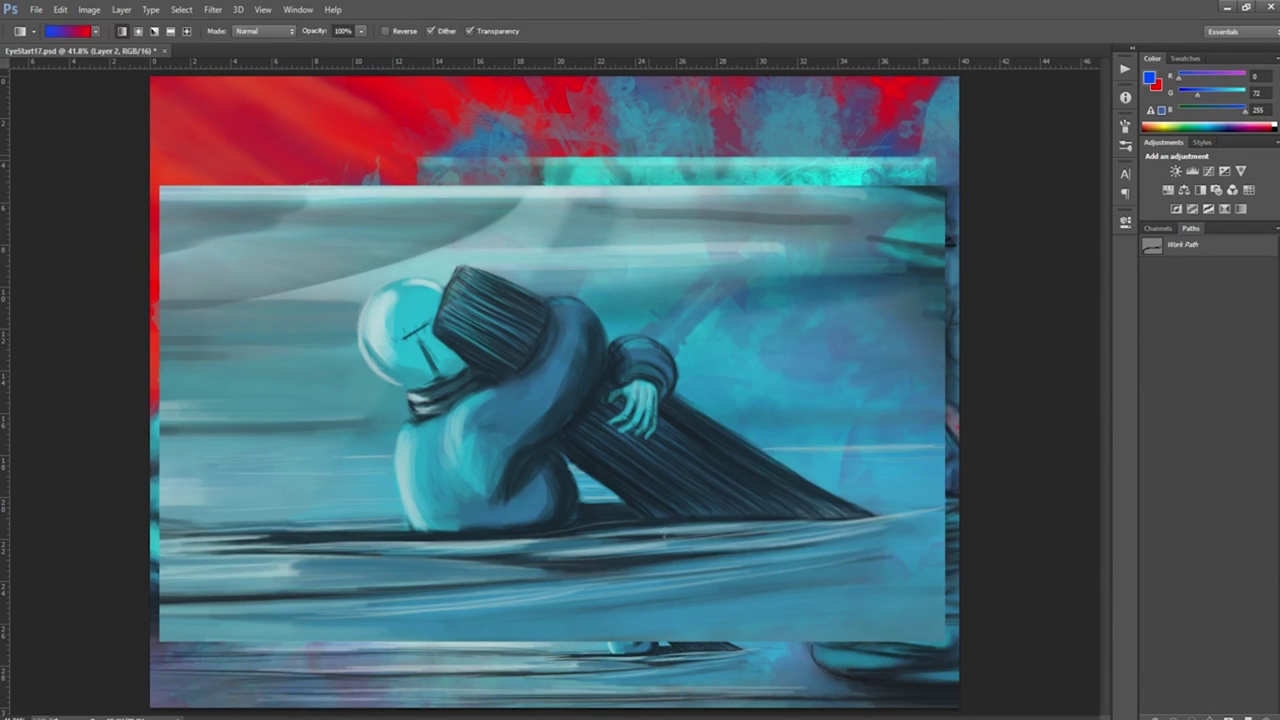
{"action": "left_click_drag", "start_coordinate": [652, 150], "coordinate": [660, 661]}
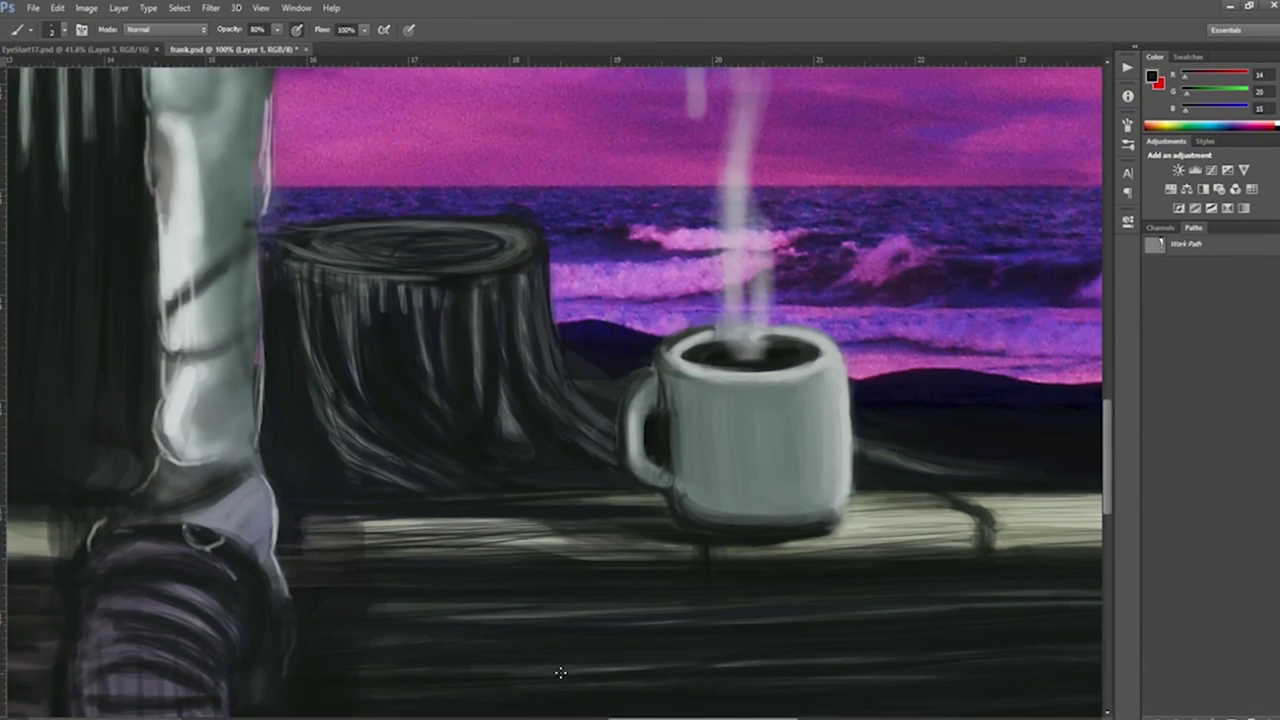
Step: In frank.psd, set the brush opacity to 100% and darken the wooden ledge by the mug with sampled near-black
{"action": "key", "text": "0"}
{"action": "left_click", "coordinate": [625, 557], "text": "alt"}
{"action": "left_click_drag", "start_coordinate": [694, 545], "coordinate": [497, 553]}
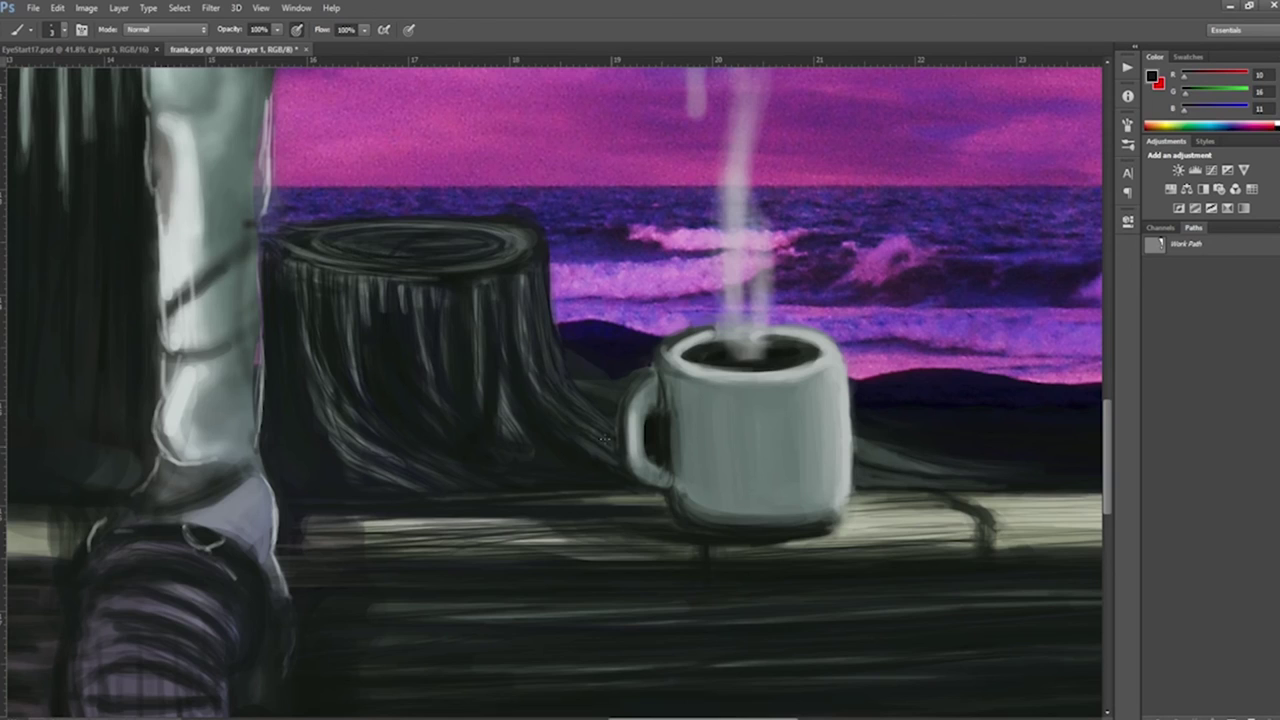
Step: Rework the dark outline around the mug's handle and the adjoining rim, stepping back unwanted strokes
{"action": "scroll", "coordinate": [660, 410], "scroll_direction": "up", "scroll_amount": 2}
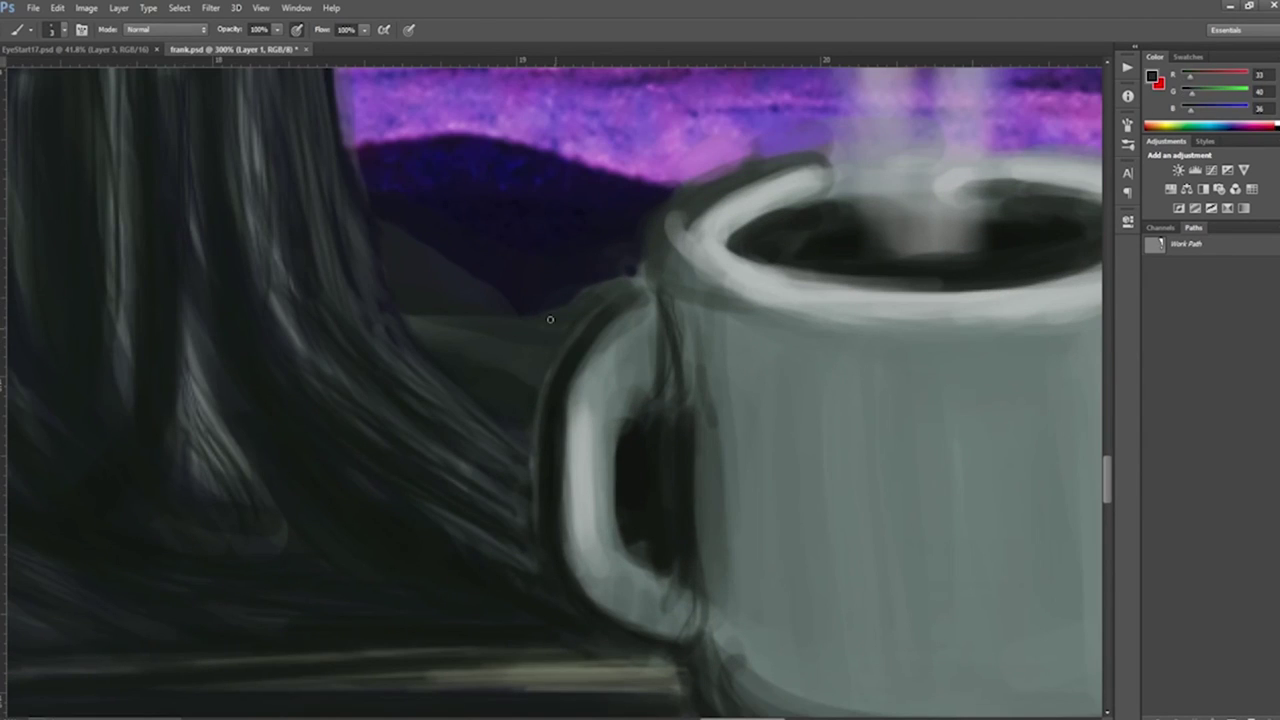
{"action": "left_click_drag", "start_coordinate": [560, 329], "coordinate": [768, 170]}
{"action": "key", "text": "ctrl+alt+z"}
{"action": "key", "text": "ctrl+alt+z"}
{"action": "key", "text": "ctrl+alt+z"}
{"action": "left_click", "coordinate": [652, 210], "text": "alt"}
{"action": "left_click", "coordinate": [634, 429], "text": "alt"}
Step: Streak the wood beside the mug's base with sampled near-black, stepping back unwanted strokes
{"action": "scroll", "coordinate": [623, 451], "scroll_direction": "down", "scroll_amount": 3}
{"action": "left_click_drag", "start_coordinate": [314, 514], "coordinate": [690, 562]}
{"action": "key", "text": "ctrl+alt+z"}
{"action": "key", "text": "ctrl+alt+z"}
{"action": "key", "text": "ctrl+alt+z"}
Step: Shade the handle side of the mug from rim to base with a larger dark brush, and retouch the handle
{"action": "key", "text": "bracketright"}
{"action": "key", "text": "bracketright"}
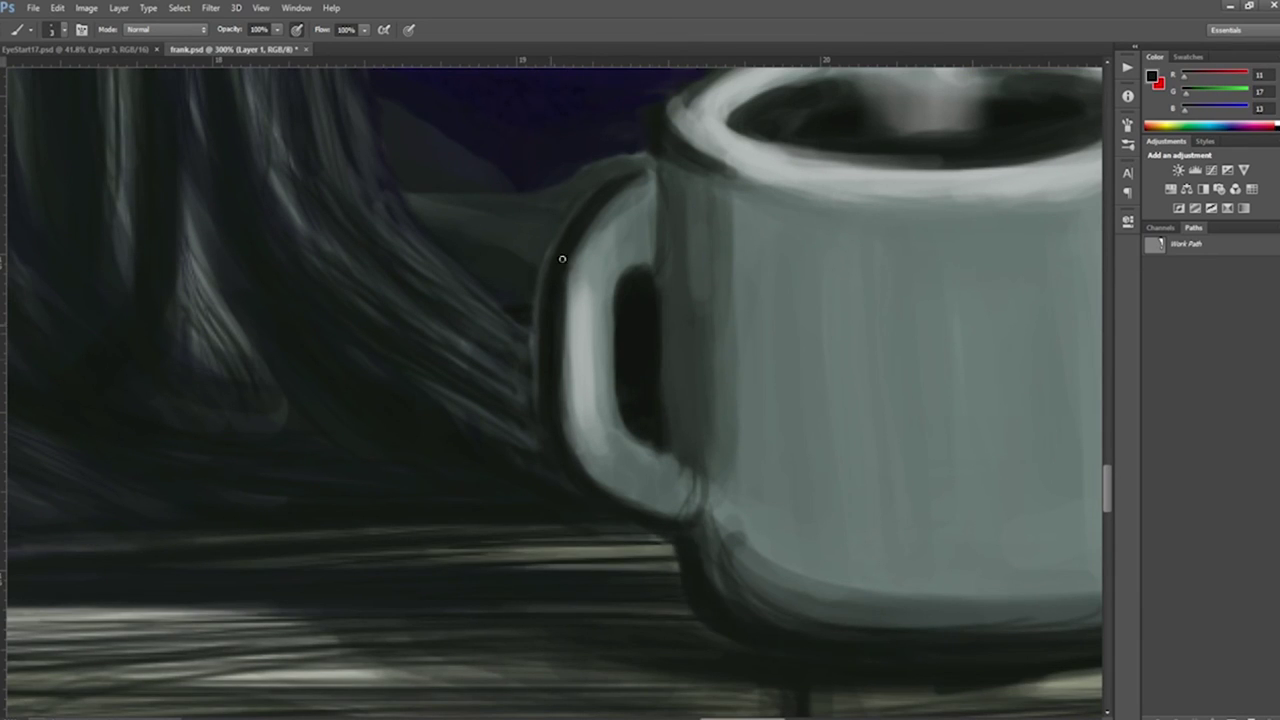
{"action": "left_click_drag", "start_coordinate": [666, 170], "coordinate": [706, 366]}
{"action": "left_click_drag", "start_coordinate": [680, 450], "coordinate": [640, 486]}
{"action": "left_click_drag", "start_coordinate": [690, 180], "coordinate": [706, 463]}
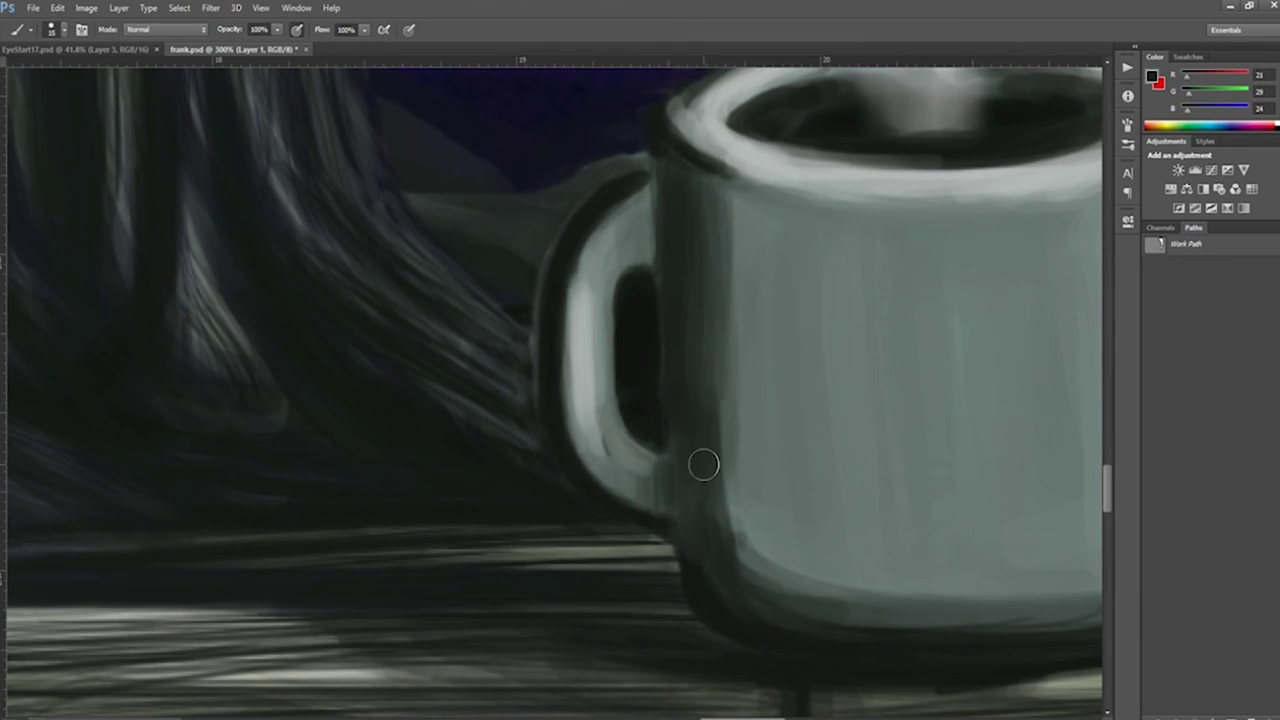
{"action": "left_click_drag", "start_coordinate": [650, 165], "coordinate": [605, 313]}
{"action": "key", "text": "ctrl+alt+z"}
{"action": "key", "text": "ctrl+alt+z"}
Step: Add thin dark strands to the stump's roots and fine dark grain lines along the wooden ledge
{"action": "left_click_drag", "start_coordinate": [176, 126], "coordinate": [388, 252]}
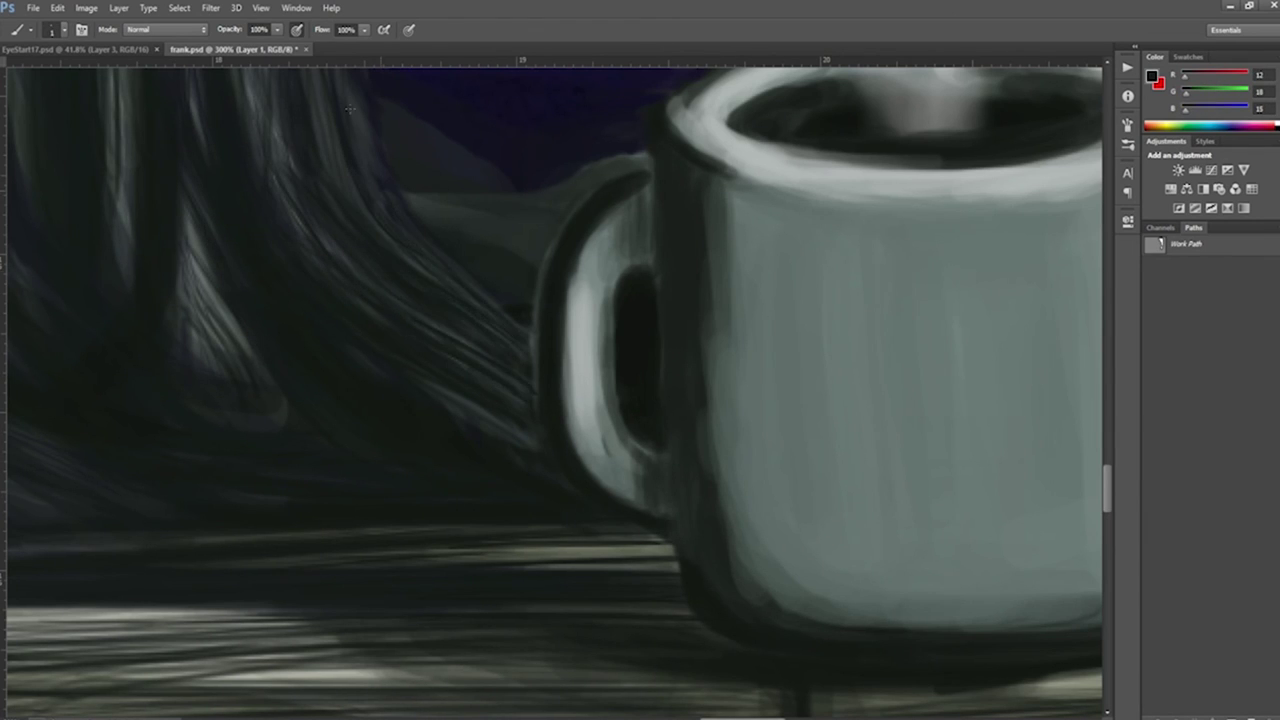
{"action": "left_click_drag", "start_coordinate": [450, 500], "coordinate": [754, 310]}
{"action": "left_click_drag", "start_coordinate": [144, 428], "coordinate": [512, 428]}
{"action": "left_click_drag", "start_coordinate": [534, 375], "coordinate": [836, 372]}
{"action": "left_click_drag", "start_coordinate": [322, 457], "coordinate": [596, 457]}
{"action": "left_click_drag", "start_coordinate": [464, 487], "coordinate": [836, 487]}
{"action": "left_click_drag", "start_coordinate": [282, 447], "coordinate": [586, 447]}
{"action": "left_click_drag", "start_coordinate": [544, 504], "coordinate": [978, 506]}
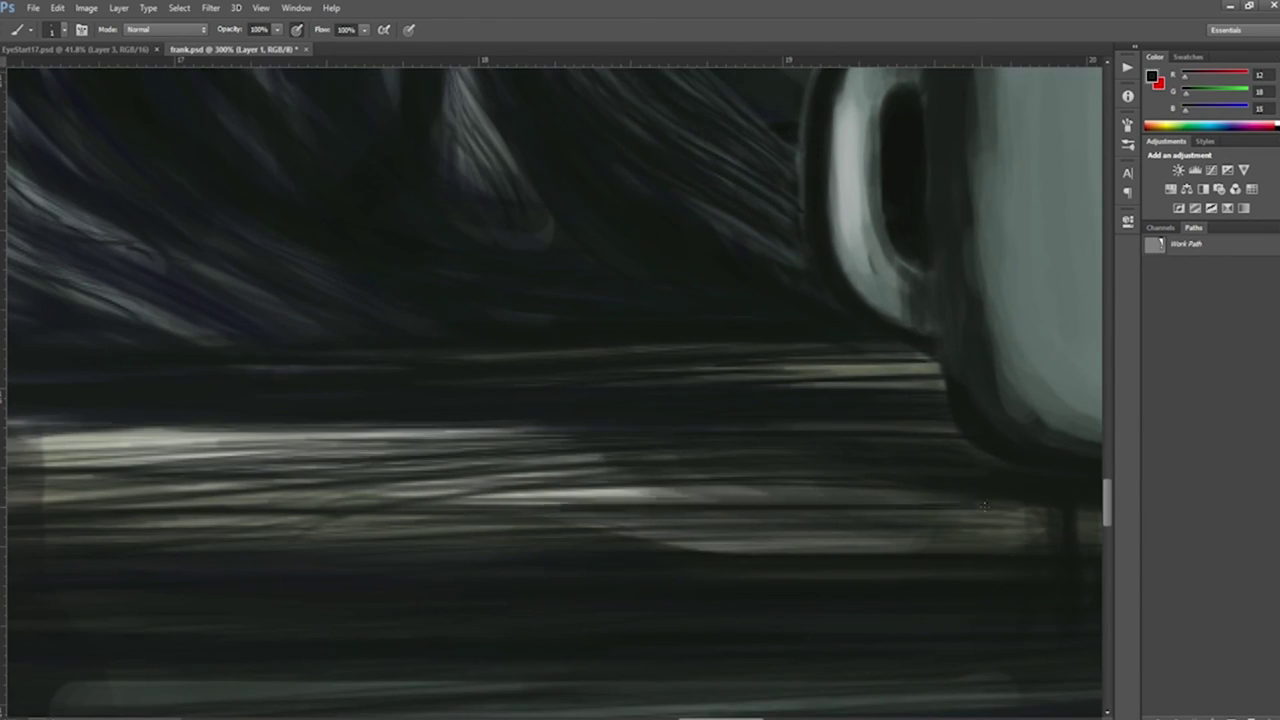
Step: Break up the pale wood highlights between stump and mug with more thin horizontal dark strokes
{"action": "left_click_drag", "start_coordinate": [1030, 540], "coordinate": [430, 543]}
{"action": "left_click_drag", "start_coordinate": [682, 528], "coordinate": [210, 530]}
{"action": "left_click_drag", "start_coordinate": [542, 495], "coordinate": [198, 492]}
{"action": "left_click_drag", "start_coordinate": [636, 480], "coordinate": [342, 476]}
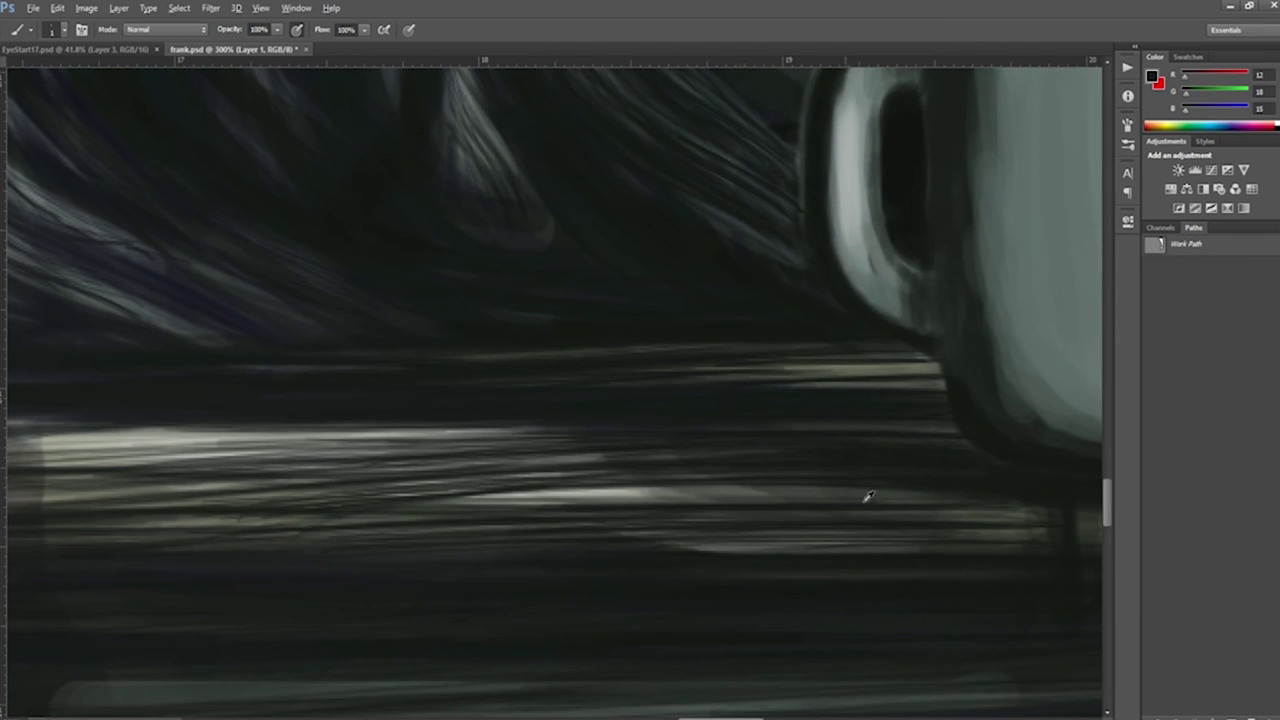
{"action": "left_click_drag", "start_coordinate": [1073, 525], "coordinate": [706, 500]}
{"action": "left_click_drag", "start_coordinate": [1022, 493], "coordinate": [440, 520]}
Step: Darken the mug's curved base with a larger brush, and blend its lower body with sampled grey-green
{"action": "key", "text": "bracketright"}
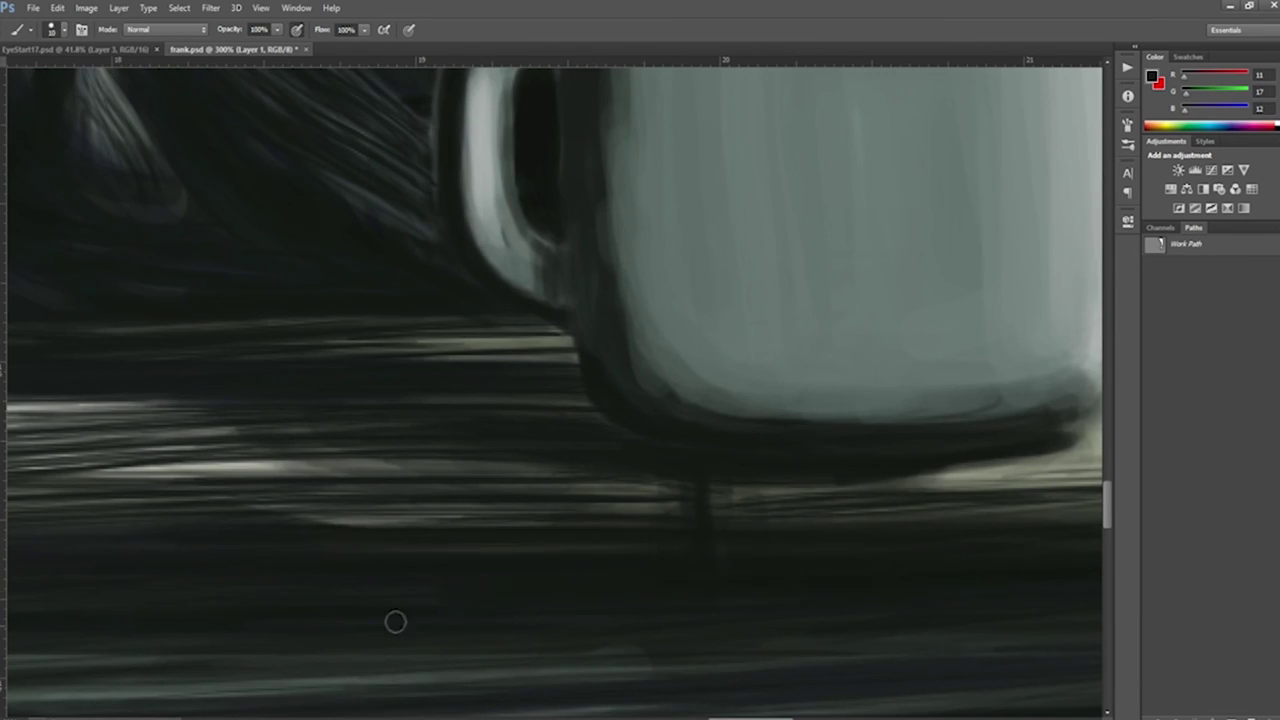
{"action": "left_click_drag", "start_coordinate": [844, 459], "coordinate": [707, 482]}
{"action": "mouse_move", "coordinate": [946, 410]}
{"action": "left_mouse_down"}
{"action": "mouse_move", "coordinate": [497, 400]}
{"action": "mouse_move", "coordinate": [834, 380]}
{"action": "left_mouse_up"}
{"action": "left_click", "coordinate": [560, 300], "text": "alt"}
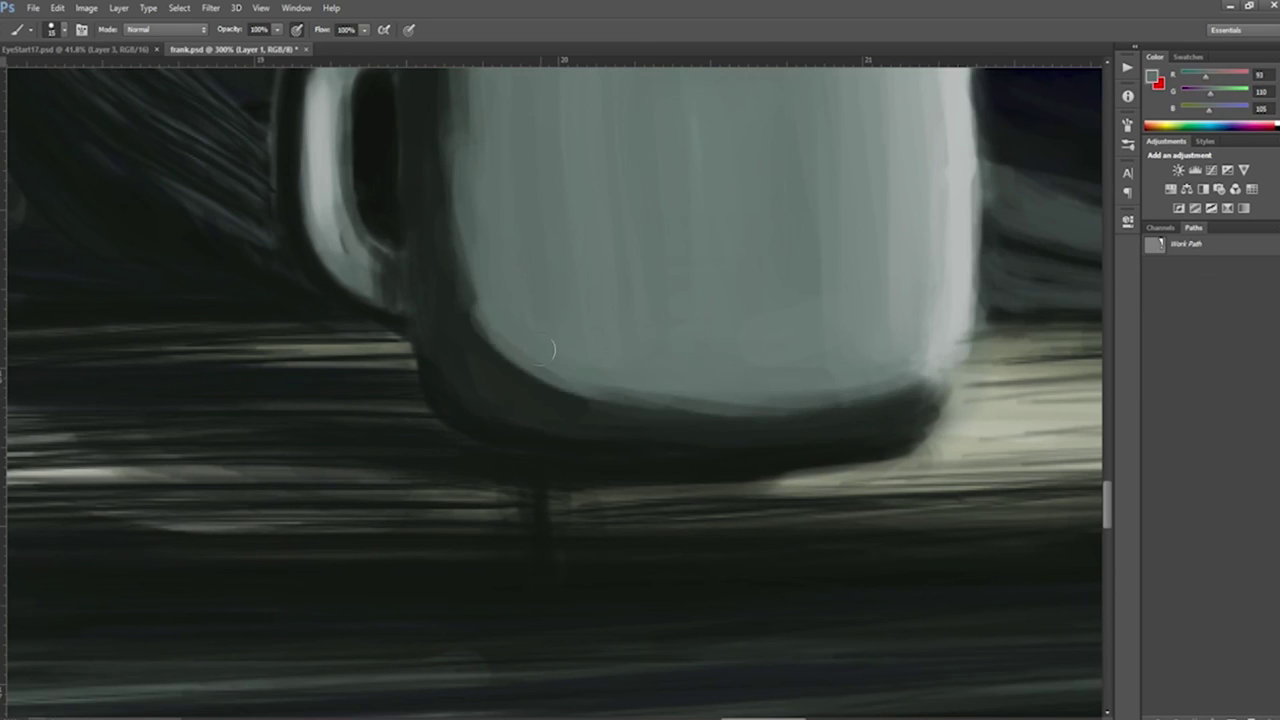
{"action": "left_click_drag", "start_coordinate": [494, 380], "coordinate": [784, 380]}
Step: Add thin pale ripples to the coffee surface, and refine the mug's rim and outer edge with sampled colours
{"action": "left_click_drag", "start_coordinate": [950, 286], "coordinate": [707, 353]}
{"action": "left_click_drag", "start_coordinate": [742, 128], "coordinate": [707, 358]}
{"action": "left_click", "coordinate": [707, 358], "text": "alt"}
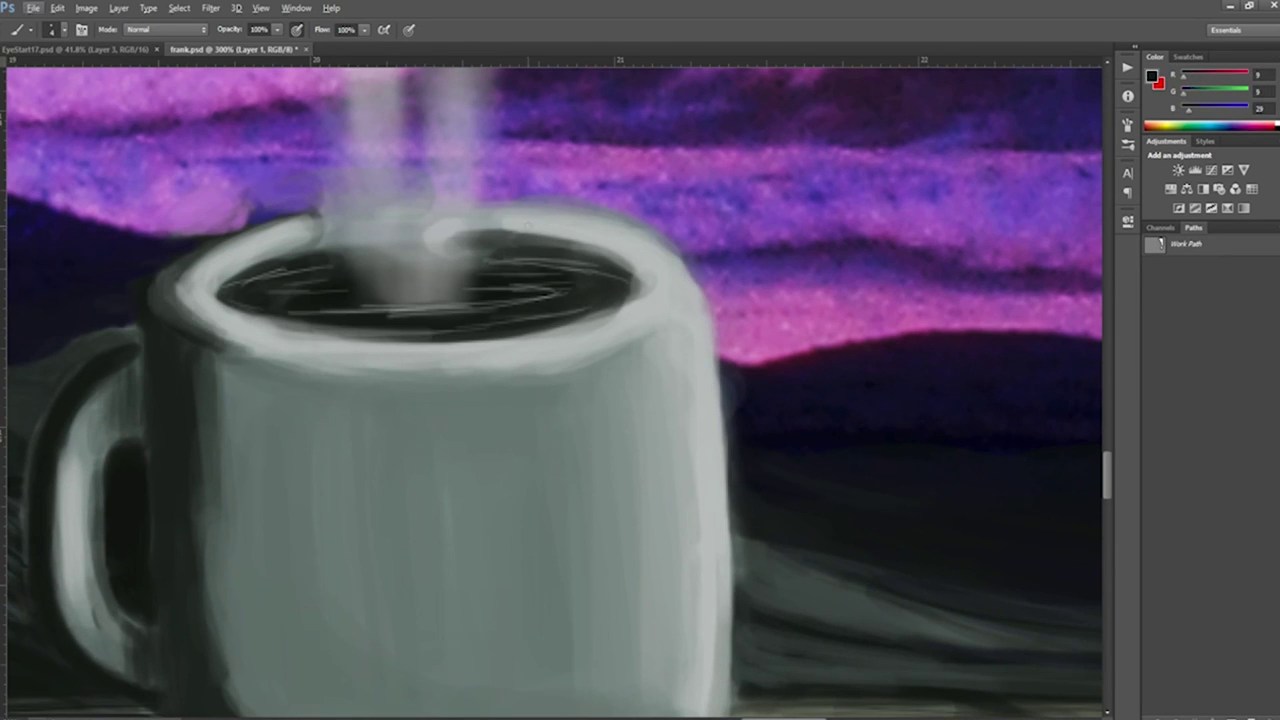
{"action": "left_click", "coordinate": [560, 205], "text": "alt"}
{"action": "left_click", "coordinate": [737, 388], "text": "alt"}
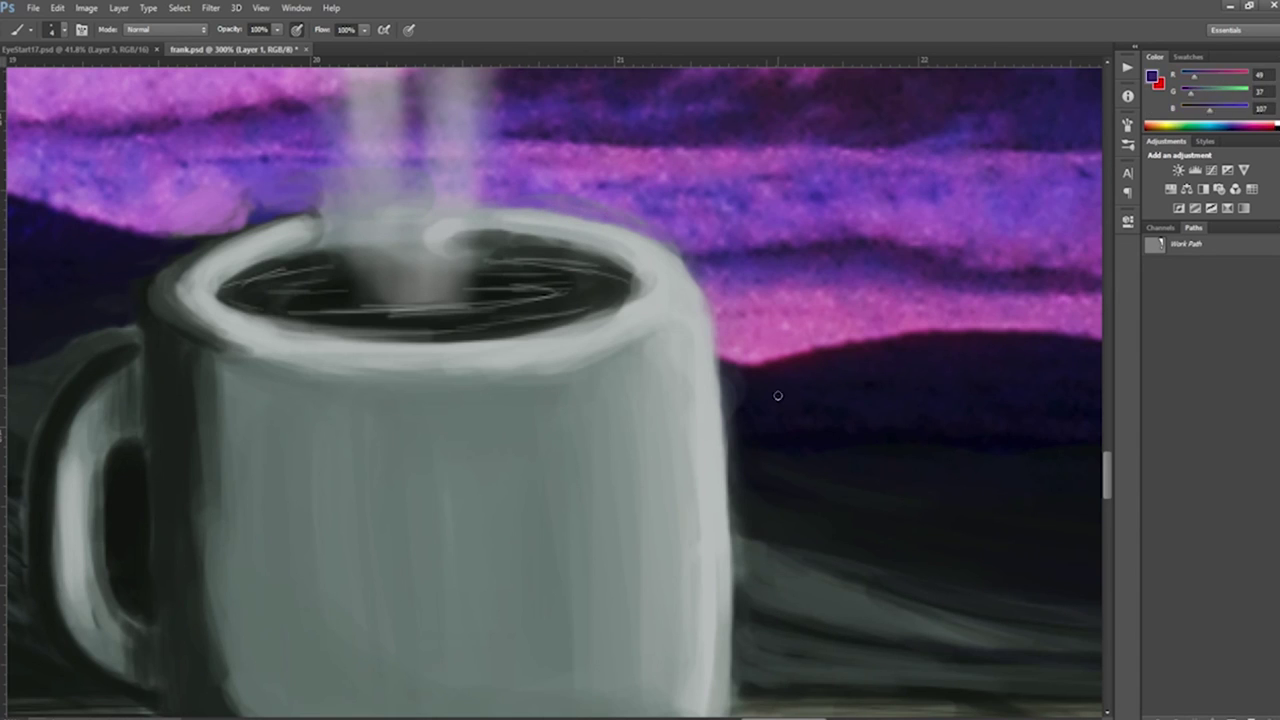
{"action": "left_click", "coordinate": [650, 258], "text": "alt"}
{"action": "left_click_drag", "start_coordinate": [680, 310], "coordinate": [650, 258]}
{"action": "mouse_move", "coordinate": [720, 615]}
{"action": "left_mouse_down"}
{"action": "mouse_move", "coordinate": [655, 246]}
{"action": "mouse_move", "coordinate": [302, 273]}
{"action": "left_mouse_up"}
{"action": "left_click", "coordinate": [560, 250], "text": "alt"}
{"action": "mouse_move", "coordinate": [557, 278]}
{"action": "left_mouse_down"}
{"action": "mouse_move", "coordinate": [386, 327]}
{"action": "mouse_move", "coordinate": [240, 330]}
{"action": "left_mouse_up"}
{"action": "left_click_drag", "start_coordinate": [600, 275], "coordinate": [250, 320]}
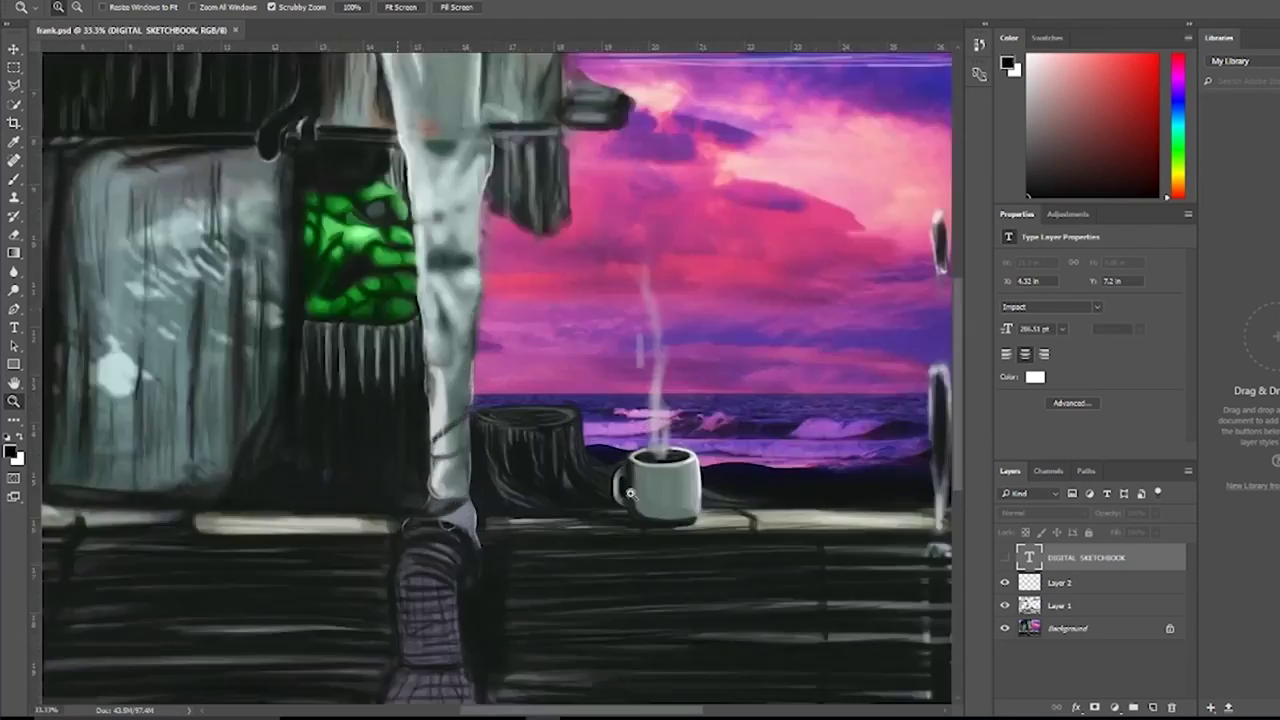
Step: In beach.psd, add a new layer above the background, choose a bristle-tip brush, and sample a dark grey-green
{"action": "left_click", "coordinate": [650, 536]}
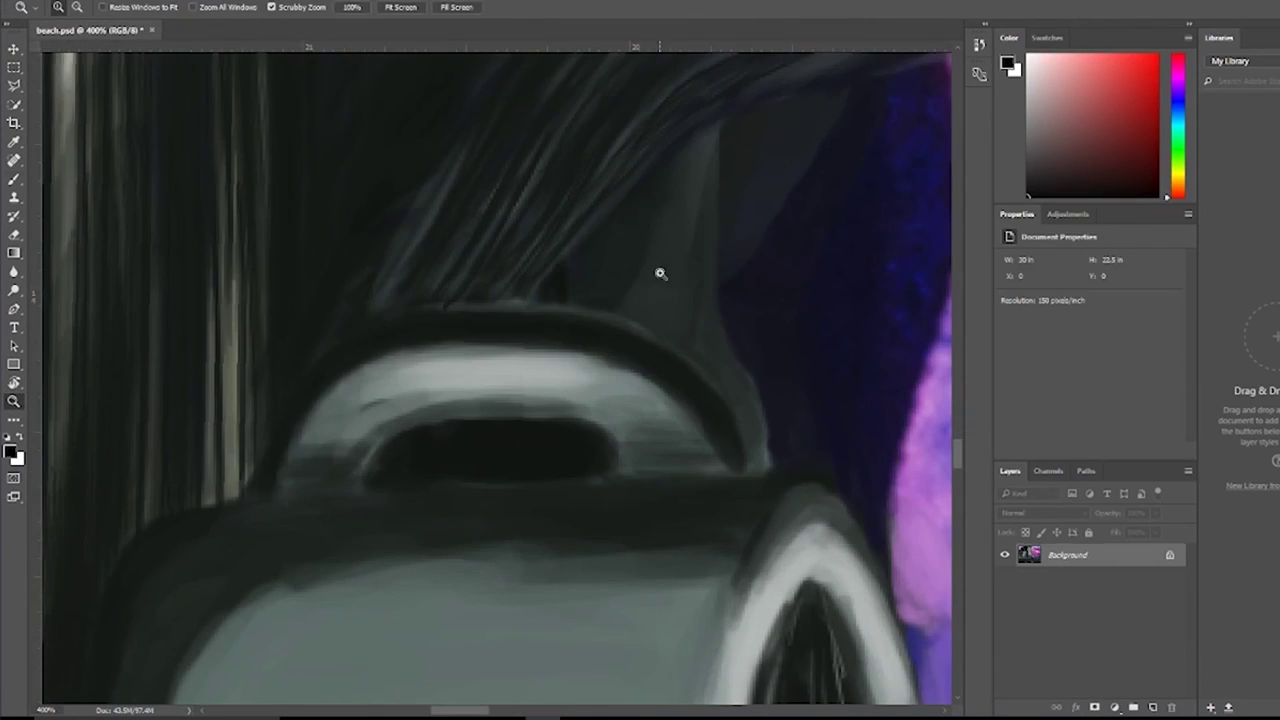
{"action": "key", "text": "b"}
{"action": "key", "text": "ctrl+shift+alt+n"}
{"action": "left_click_drag", "start_coordinate": [490, 340], "coordinate": [540, 370]}
{"action": "key", "text": "alt+w"}
{"action": "left_click", "coordinate": [327, 243]}
{"action": "key", "text": "F5"}
{"action": "key", "text": "F5"}
{"action": "key", "text": "z"}
{"action": "left_click", "coordinate": [383, 459], "text": "alt"}
{"action": "key", "text": "b"}
{"action": "left_click", "coordinate": [640, 431], "text": "alt"}
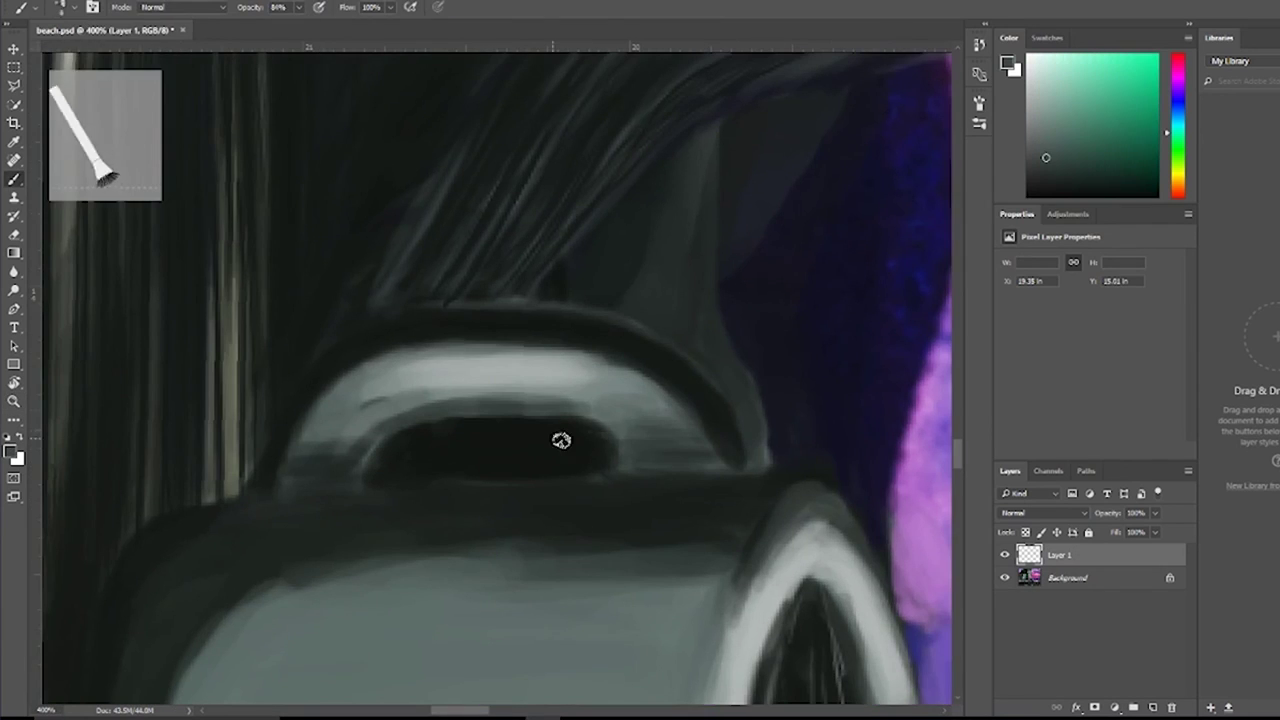
Step: Extend the rotated mug's handle into a curling grey tail, and paint dark streaks on the mug at 89% opacity
{"action": "key", "text": "ctrl+plus"}
{"action": "mouse_move", "coordinate": [620, 465]}
{"action": "left_mouse_down"}
{"action": "mouse_move", "coordinate": [297, 497]}
{"action": "mouse_move", "coordinate": [307, 476]}
{"action": "mouse_move", "coordinate": [443, 451]}
{"action": "mouse_move", "coordinate": [251, 471]}
{"action": "mouse_move", "coordinate": [443, 406]}
{"action": "mouse_move", "coordinate": [105, 576]}
{"action": "left_mouse_up"}
{"action": "key", "text": "8"}
{"action": "key", "text": "9"}
{"action": "left_click", "coordinate": [608, 603], "text": "alt"}
{"action": "mouse_move", "coordinate": [608, 603]}
{"action": "left_mouse_down"}
{"action": "mouse_move", "coordinate": [737, 651]}
{"action": "mouse_move", "coordinate": [573, 582]}
{"action": "mouse_move", "coordinate": [290, 668]}
{"action": "mouse_move", "coordinate": [627, 658]}
{"action": "left_mouse_up"}
{"action": "left_click", "coordinate": [515, 598], "text": "alt"}
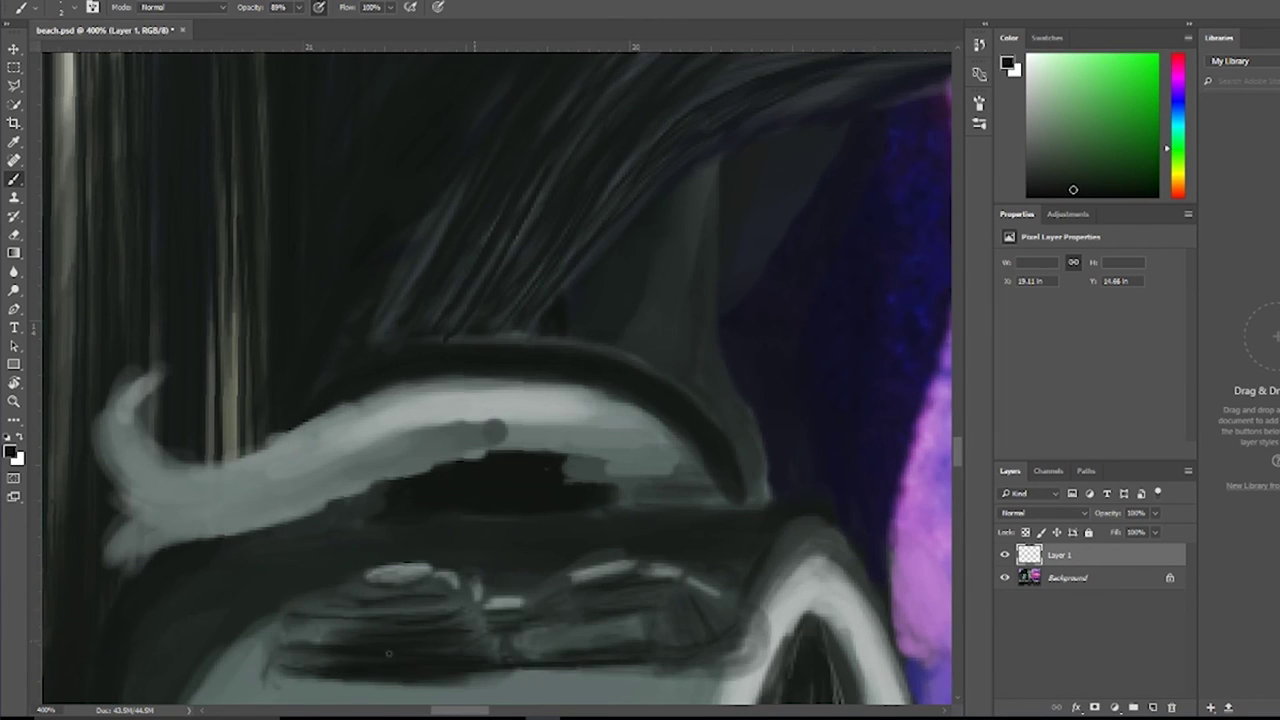
Step: Add pale highlights and dark streaks to the patch on the mug's body, and darken the body's outer edge
{"action": "left_click", "coordinate": [490, 603], "text": "alt"}
{"action": "left_click_drag", "start_coordinate": [490, 603], "coordinate": [605, 544]}
{"action": "left_click_drag", "start_coordinate": [546, 643], "coordinate": [630, 628]}
{"action": "left_click_drag", "start_coordinate": [456, 605], "coordinate": [372, 610]}
{"action": "left_click", "coordinate": [255, 635], "text": "alt"}
{"action": "left_click_drag", "start_coordinate": [255, 635], "coordinate": [232, 690]}
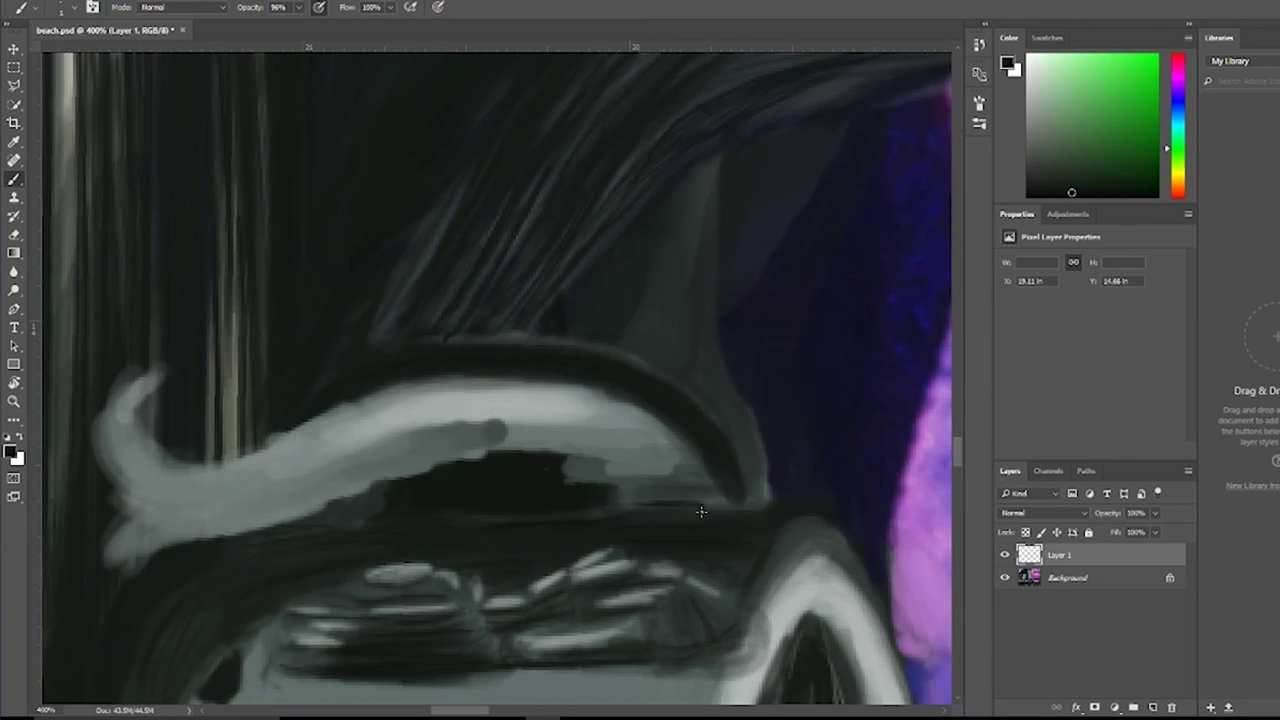
Step: Darken the magenta area beside the mug to near-black, and broaden the grey tail of the handle into a solid shape
{"action": "left_click_drag", "start_coordinate": [459, 353], "coordinate": [594, 334]}
{"action": "left_click_drag", "start_coordinate": [922, 690], "coordinate": [913, 508]}
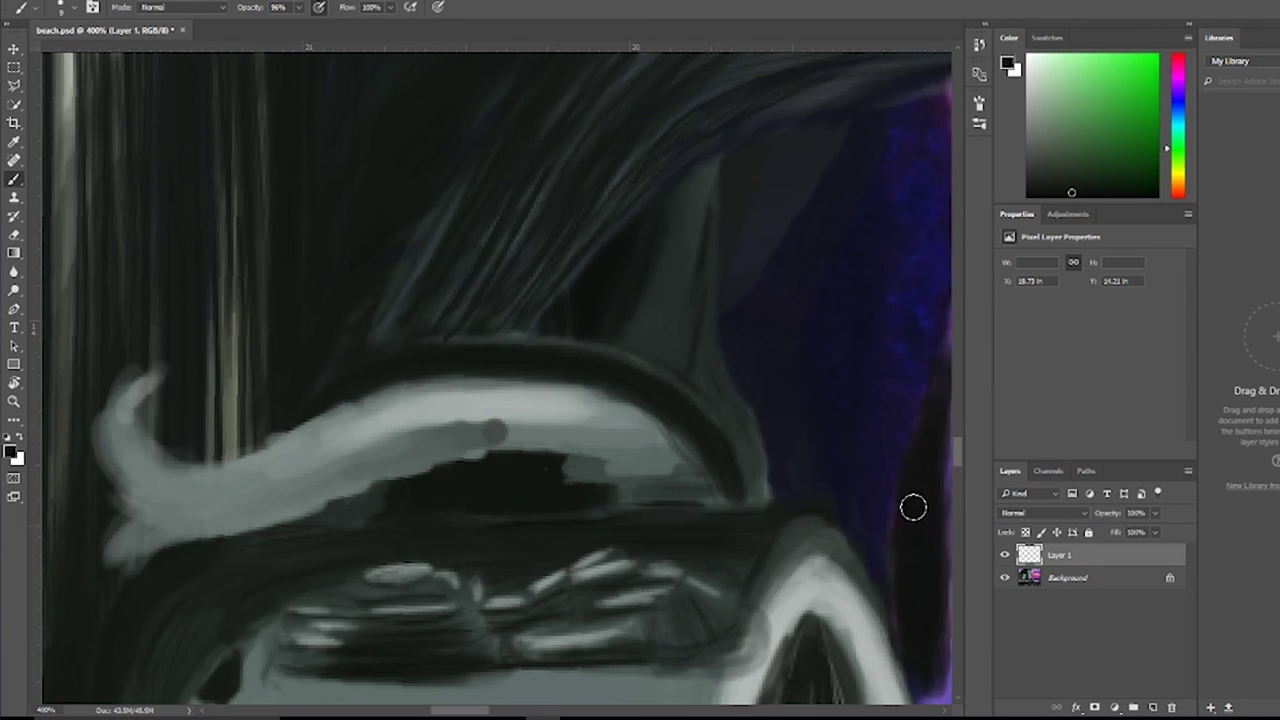
{"action": "left_click_drag", "start_coordinate": [135, 345], "coordinate": [75, 625]}
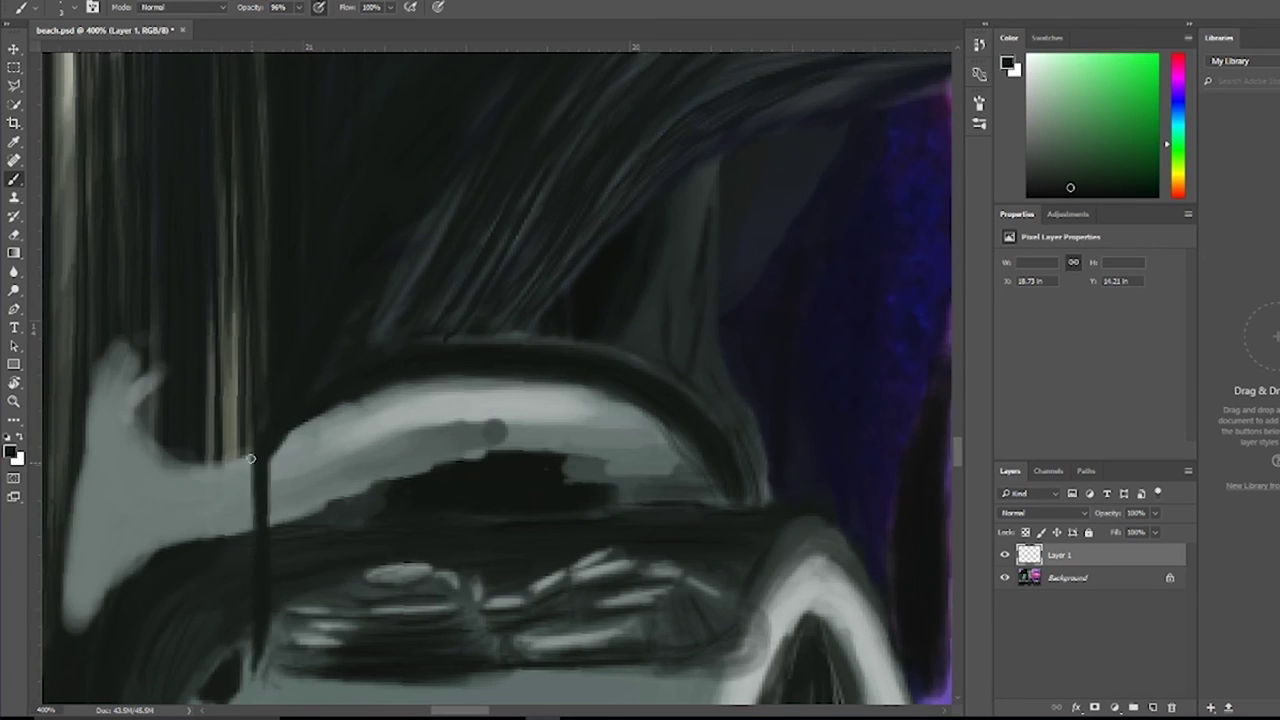
Step: Paint a white highlight along the arch and tail, and add fine sampled streaks to the post, tail, rocks and mug's edge
{"action": "left_click", "coordinate": [480, 370], "text": "alt"}
{"action": "mouse_move", "coordinate": [156, 451]}
{"action": "left_mouse_down"}
{"action": "mouse_move", "coordinate": [240, 468]}
{"action": "mouse_move", "coordinate": [264, 640]}
{"action": "left_mouse_up"}
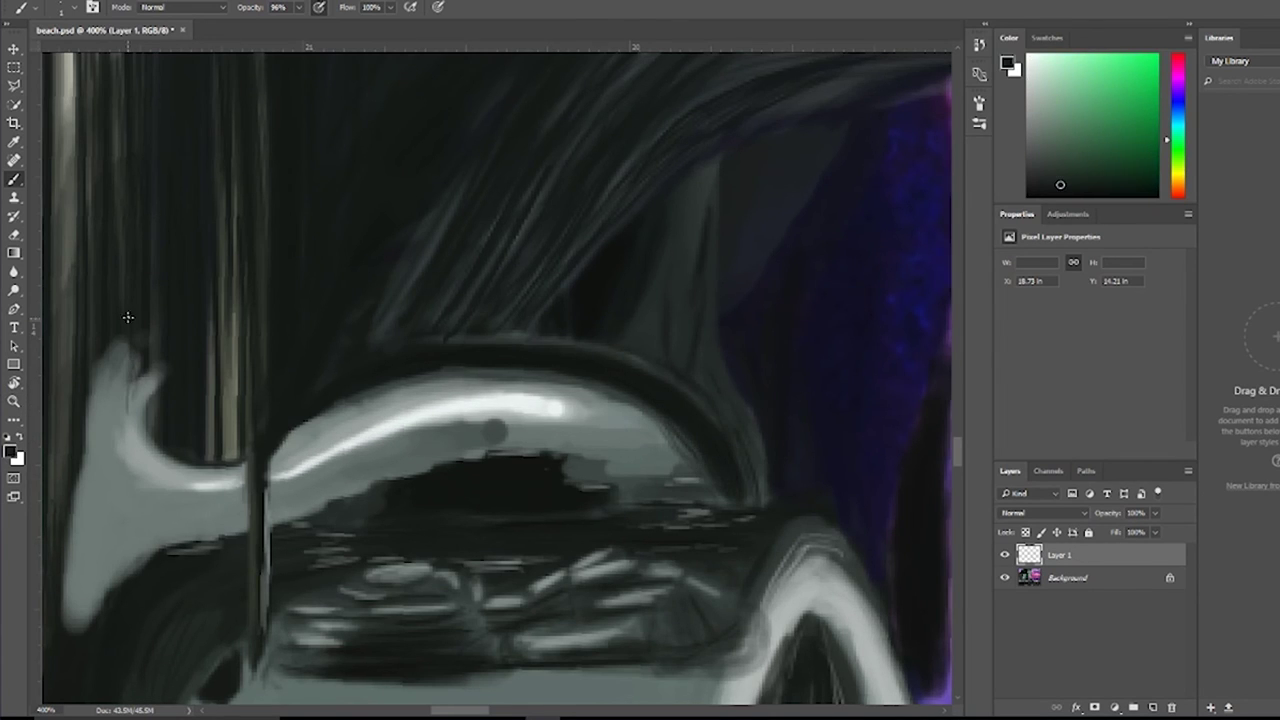
{"action": "left_click", "coordinate": [709, 600], "text": "alt"}
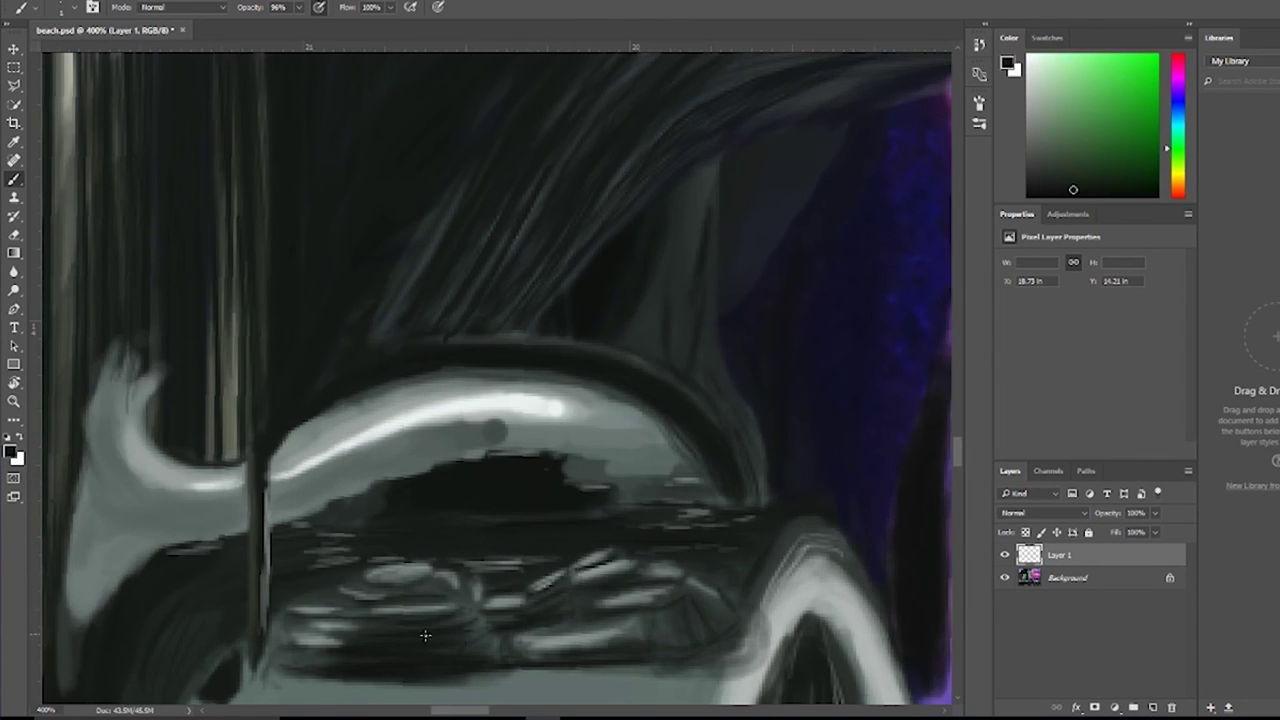
{"action": "left_click_drag", "start_coordinate": [449, 595], "coordinate": [700, 668]}
{"action": "left_click", "coordinate": [760, 620], "text": "alt"}
{"action": "left_click_drag", "start_coordinate": [850, 650], "coordinate": [836, 536]}
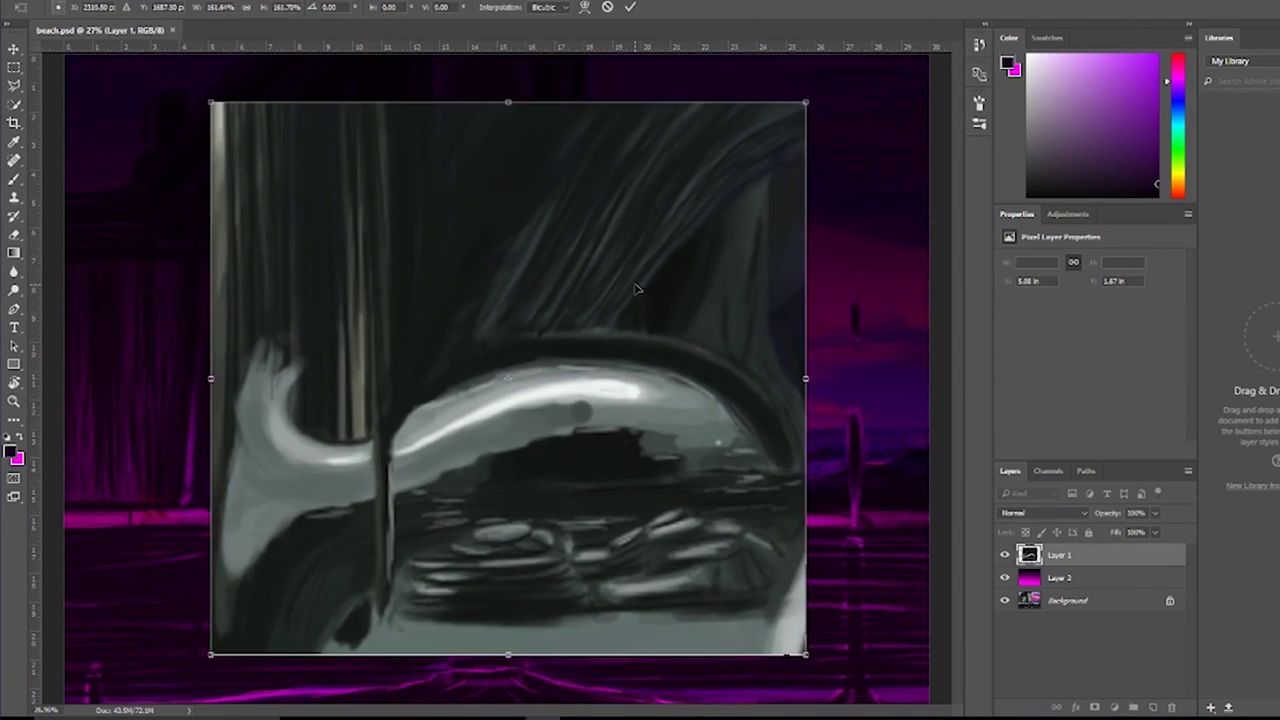
Step: Paint over the lower edge of the enlarged picture with sampled dark roots and pale water strokes
{"action": "left_click", "coordinate": [353, 635], "text": "alt"}
{"action": "mouse_move", "coordinate": [360, 630]}
{"action": "left_mouse_down"}
{"action": "mouse_move", "coordinate": [425, 651]}
{"action": "mouse_move", "coordinate": [378, 643]}
{"action": "mouse_move", "coordinate": [430, 620]}
{"action": "left_mouse_up"}
{"action": "left_click", "coordinate": [540, 588], "text": "alt"}
{"action": "mouse_move", "coordinate": [540, 588]}
{"action": "left_mouse_down"}
{"action": "mouse_move", "coordinate": [783, 592]}
{"action": "mouse_move", "coordinate": [705, 698]}
{"action": "left_mouse_up"}
Step: With an enlarged brush at 83% opacity, paint a dark curving trunk base over the picture's right-hand edge
{"action": "key", "text": "bracketright"}
{"action": "key", "text": "bracketright"}
{"action": "key", "text": "bracketright"}
{"action": "key", "text": "bracketright"}
{"action": "key", "text": "8"}
{"action": "key", "text": "3"}
{"action": "left_click_drag", "start_coordinate": [815, 552], "coordinate": [762, 616]}
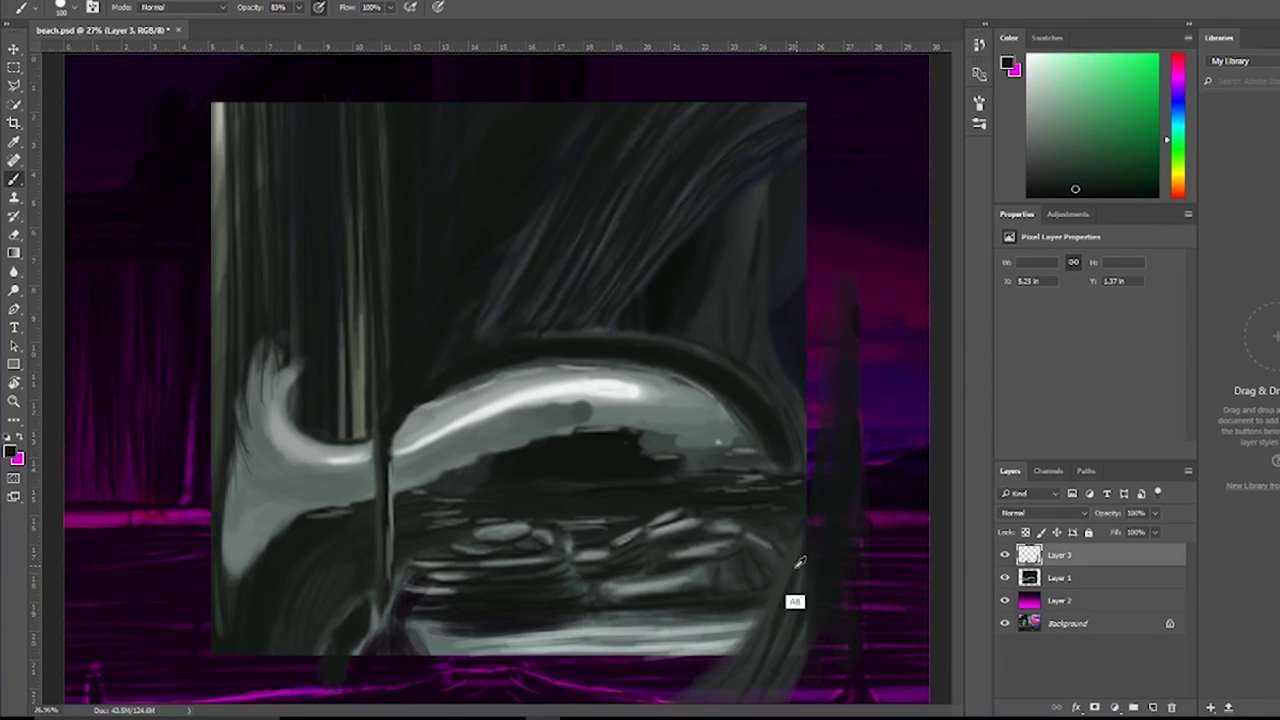
Step: Extend the dark trunk beside the picture up to the canvas's upper edge with a larger brush and sampled colours
{"action": "left_click_drag", "start_coordinate": [855, 339], "coordinate": [837, 400]}
{"action": "left_click", "coordinate": [837, 400], "text": "alt"}
{"action": "key", "text": "bracketright"}
{"action": "key", "text": "bracketright"}
{"action": "key", "text": "bracketright"}
{"action": "mouse_move", "coordinate": [850, 120]}
{"action": "left_mouse_down"}
{"action": "mouse_move", "coordinate": [880, 551]}
{"action": "mouse_move", "coordinate": [868, 143]}
{"action": "left_mouse_up"}
{"action": "left_click", "coordinate": [858, 642], "text": "alt"}
Step: With a smaller brush and sampled colours, paint streaks along the thin dark post and the vertical strands above the tail
{"action": "key", "text": "bracketleft"}
{"action": "key", "text": "bracketleft"}
{"action": "key", "text": "bracketleft"}
{"action": "key", "text": "bracketleft"}
{"action": "key", "text": "bracketleft"}
{"action": "key", "text": "bracketleft"}
{"action": "mouse_move", "coordinate": [380, 594]}
{"action": "left_mouse_down"}
{"action": "mouse_move", "coordinate": [374, 400]}
{"action": "mouse_move", "coordinate": [440, 398]}
{"action": "left_mouse_up"}
{"action": "left_click", "coordinate": [430, 360], "text": "alt"}
{"action": "left_click", "coordinate": [313, 190], "text": "alt"}
{"action": "left_click_drag", "start_coordinate": [313, 190], "coordinate": [313, 365]}
Step: On a new layer, paint a broad grey-brown trunk along the picture's left side, flaring at the base
{"action": "key", "text": "ctrl+shift+alt+n"}
{"action": "mouse_move", "coordinate": [204, 417]}
{"action": "left_mouse_down"}
{"action": "mouse_move", "coordinate": [200, 666]}
{"action": "mouse_move", "coordinate": [200, 137]}
{"action": "left_mouse_up"}
{"action": "key", "text": "ctrl+minus"}
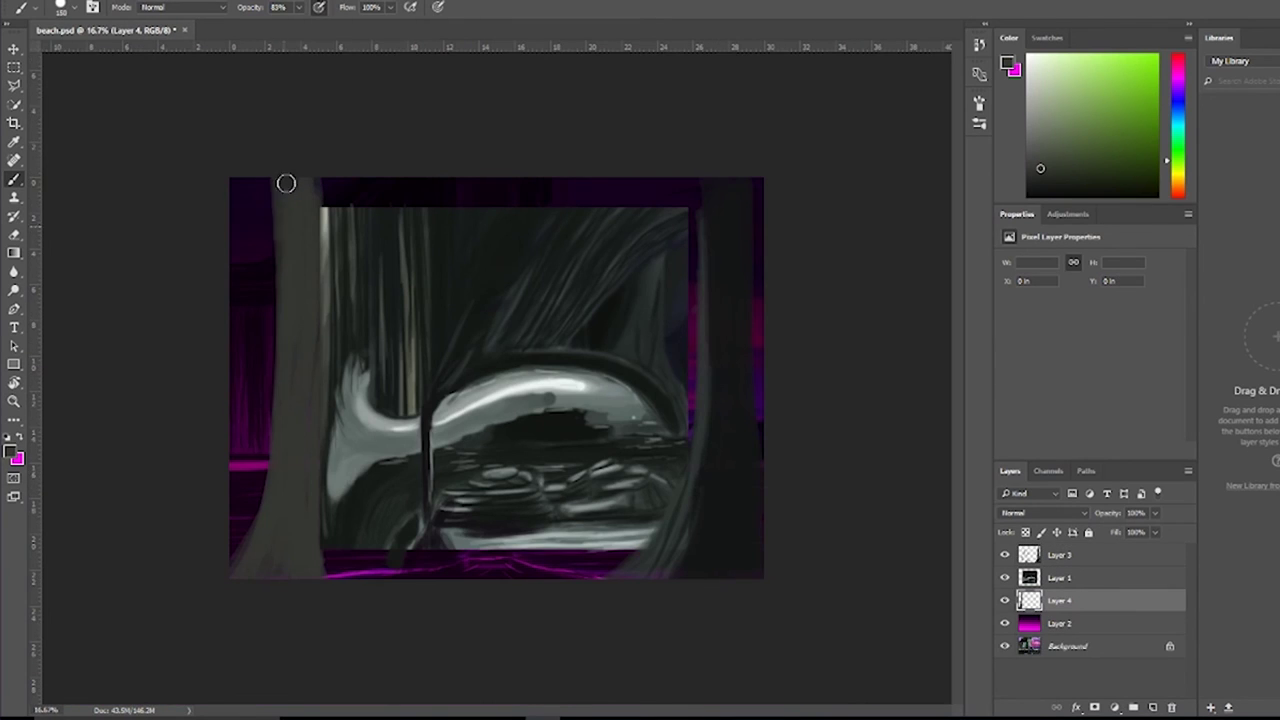
{"action": "left_click_drag", "start_coordinate": [286, 183], "coordinate": [280, 462]}
{"action": "left_click", "coordinate": [357, 551], "text": "alt"}
{"action": "left_click_drag", "start_coordinate": [357, 551], "coordinate": [330, 570]}
{"action": "key", "text": "bracketleft"}
Step: On Layer 3, extend the roots and the vertical trunk streaks beyond the picture's edges to the canvas borders
{"action": "left_click", "coordinate": [1110, 556]}
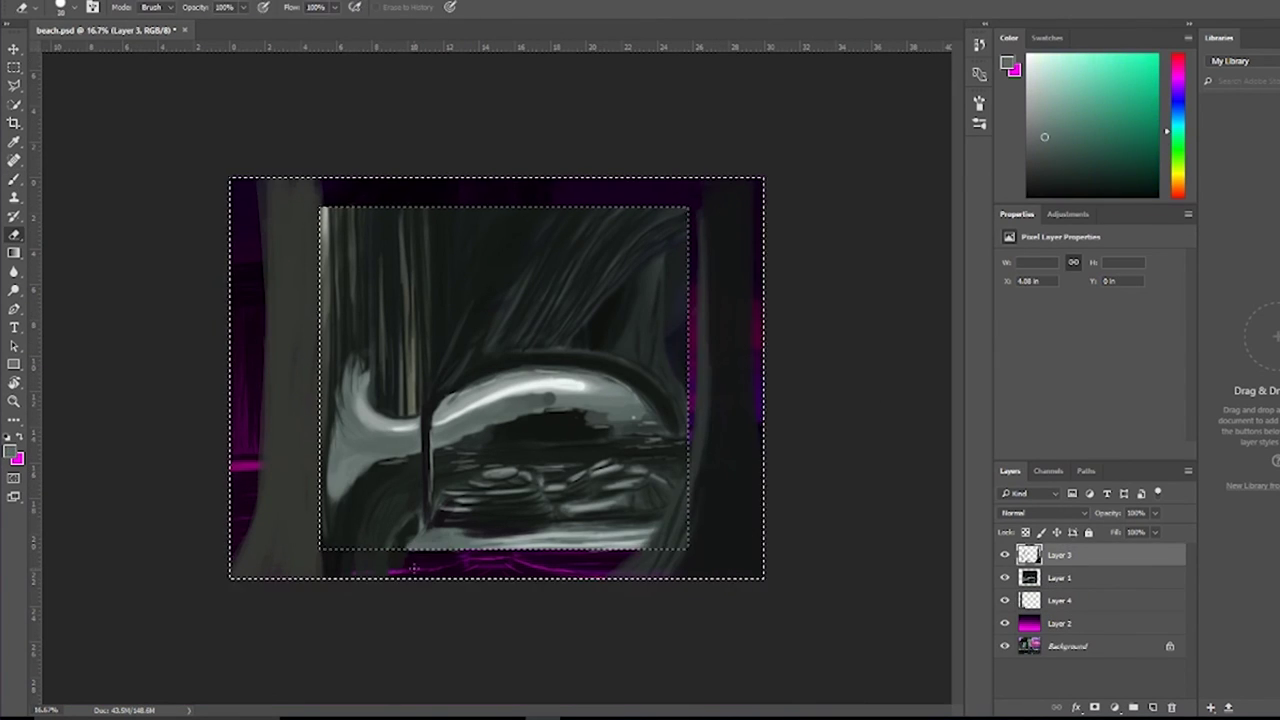
{"action": "left_click", "coordinate": [1029, 555], "text": "ctrl"}
{"action": "left_click", "coordinate": [452, 538], "text": "alt"}
{"action": "mouse_move", "coordinate": [452, 538]}
{"action": "left_mouse_down"}
{"action": "mouse_move", "coordinate": [420, 545]}
{"action": "mouse_move", "coordinate": [620, 535]}
{"action": "mouse_move", "coordinate": [401, 486]}
{"action": "left_mouse_up"}
{"action": "mouse_move", "coordinate": [307, 175]}
{"action": "left_mouse_down"}
{"action": "mouse_move", "coordinate": [285, 560]}
{"action": "mouse_move", "coordinate": [335, 300]}
{"action": "left_mouse_up"}
{"action": "left_click_drag", "start_coordinate": [410, 172], "coordinate": [385, 200]}
{"action": "left_click_drag", "start_coordinate": [312, 578], "coordinate": [322, 350]}
Step: Streak the right-hand trunk with sampled tones, and refine the pale strokes on the rocks and water
{"action": "left_click", "coordinate": [293, 185], "text": "alt"}
{"action": "left_click_drag", "start_coordinate": [700, 180], "coordinate": [758, 500]}
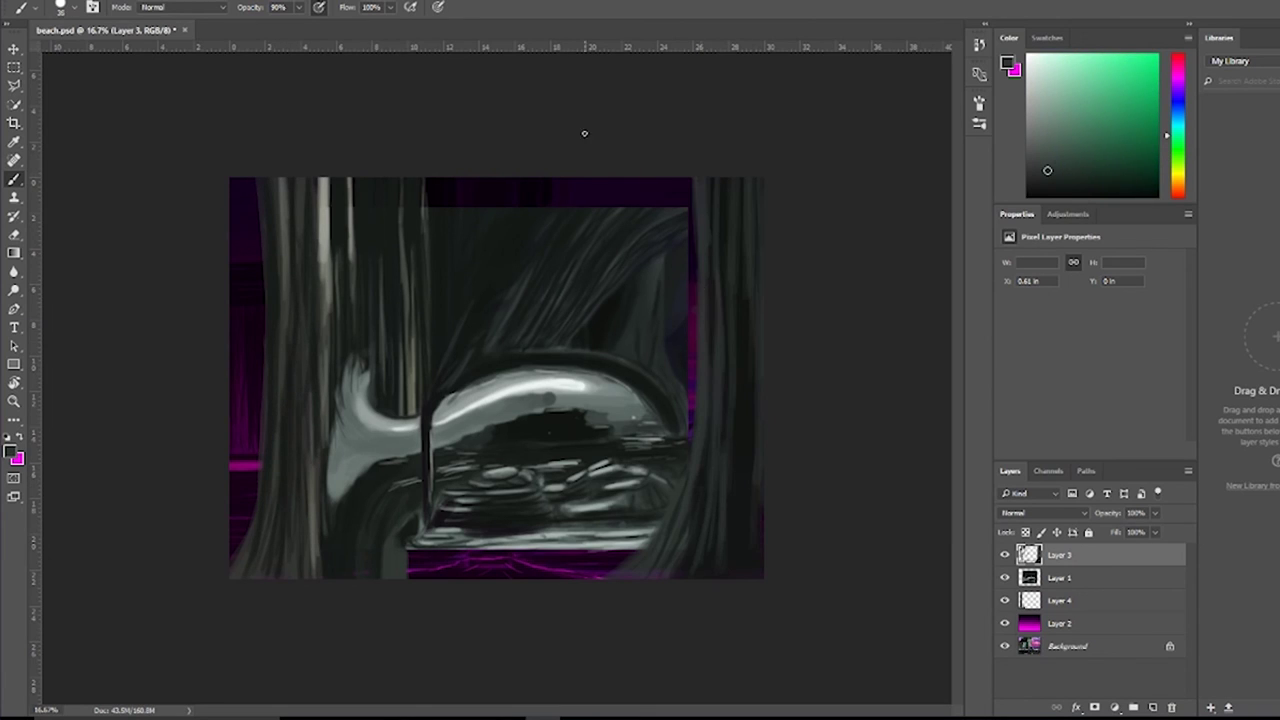
{"action": "left_click", "coordinate": [251, 277], "text": "alt"}
{"action": "left_click_drag", "start_coordinate": [470, 490], "coordinate": [652, 488]}
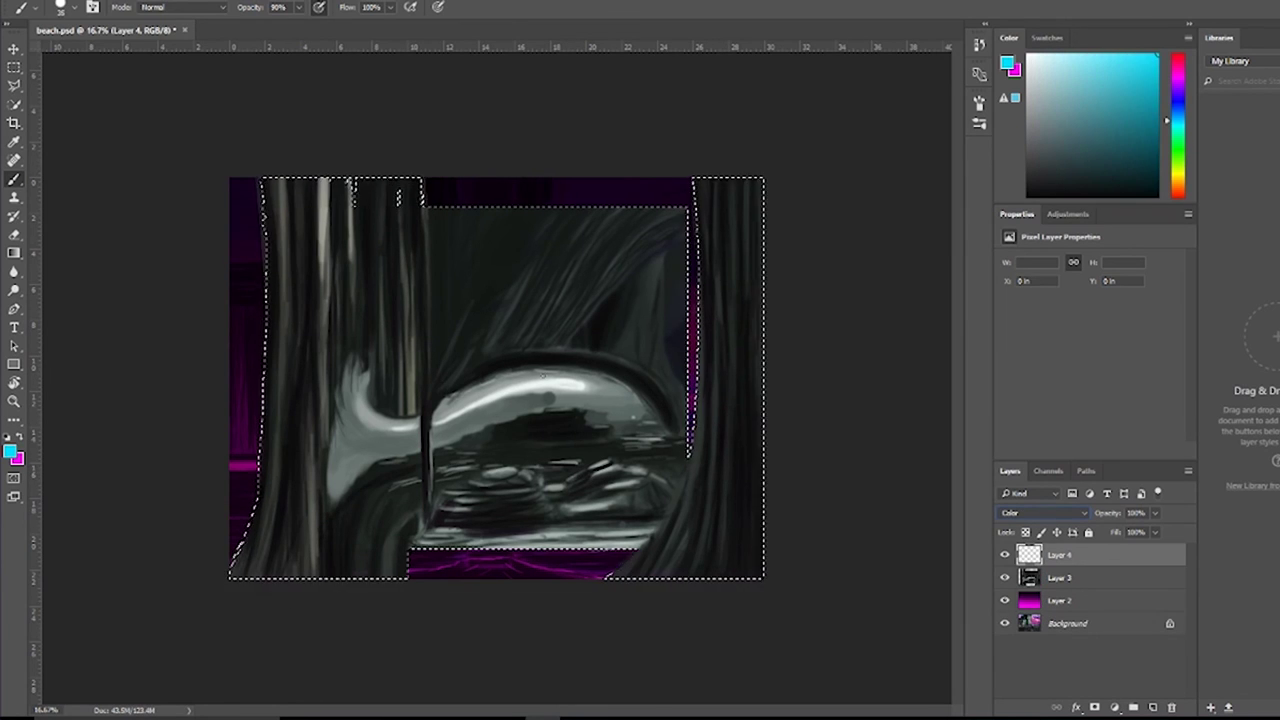
Step: Tint the arch and tail cyan with violet touches and the water blue on the Color-mode layer, and switch to the Eraser
{"action": "left_click_drag", "start_coordinate": [440, 400], "coordinate": [610, 385]}
{"action": "left_click_drag", "start_coordinate": [420, 420], "coordinate": [360, 385]}
{"action": "left_click_drag", "start_coordinate": [630, 410], "coordinate": [482, 411]}
{"action": "left_click_drag", "start_coordinate": [360, 470], "coordinate": [400, 420]}
{"action": "left_click", "coordinate": [560, 400], "text": "alt"}
{"action": "left_click_drag", "start_coordinate": [503, 451], "coordinate": [620, 485]}
{"action": "left_click", "coordinate": [666, 420], "text": "alt"}
{"action": "left_click_drag", "start_coordinate": [666, 420], "coordinate": [554, 449]}
{"action": "key", "text": "e"}
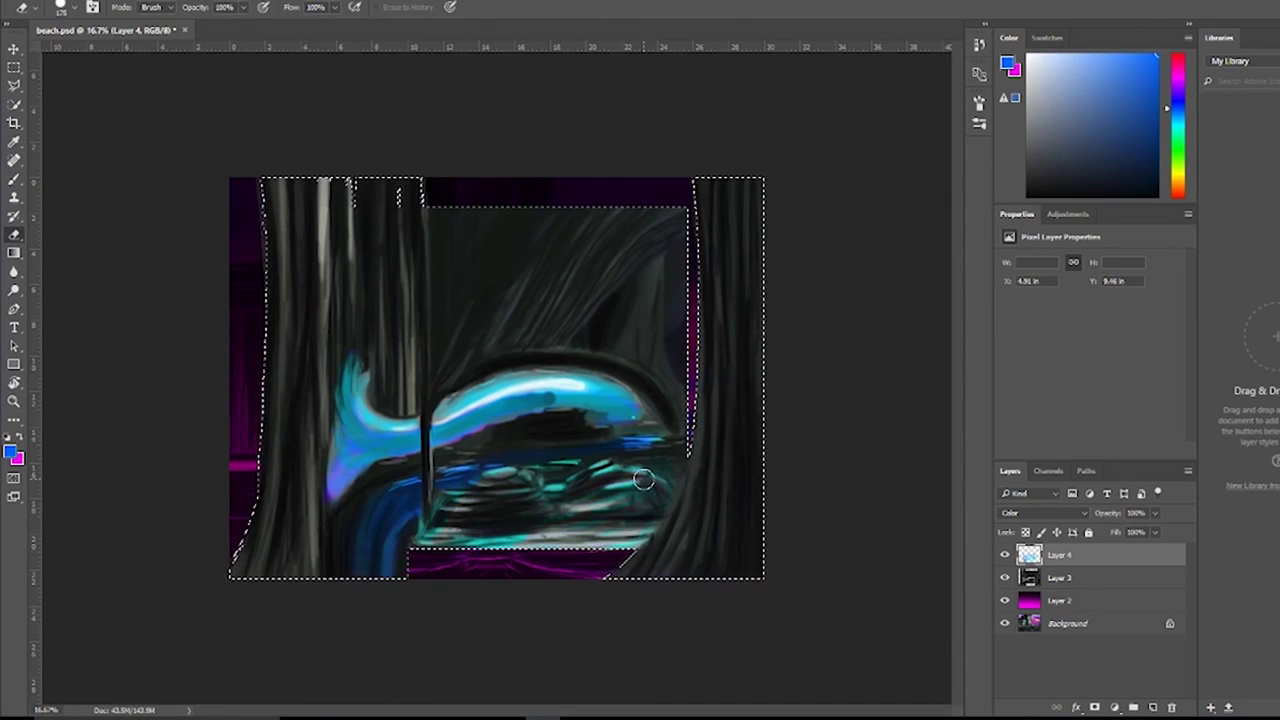
Step: On a new layer, paint sampled dark strokes at 56% opacity over the area behind the arch and along the thin post
{"action": "key", "text": "ctrl+shift+alt+n"}
{"action": "key", "text": "b"}
{"action": "left_click", "coordinate": [687, 286], "text": "alt"}
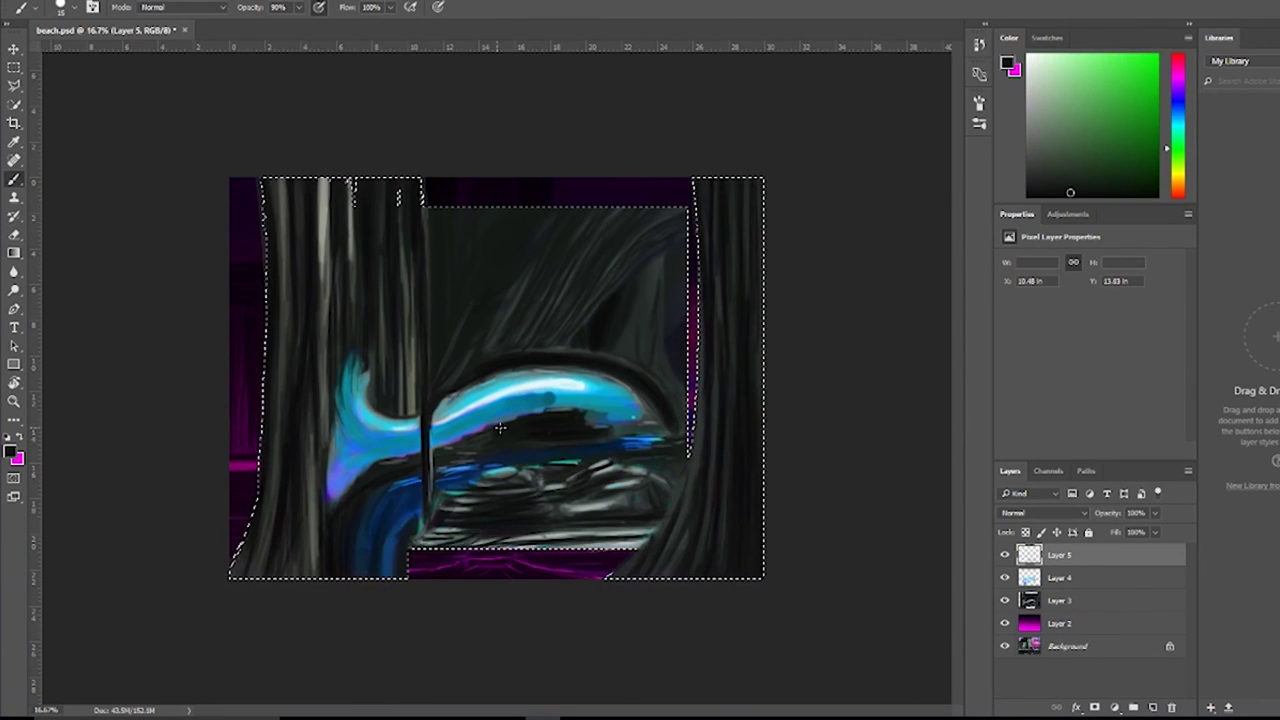
{"action": "key", "text": "5"}
{"action": "key", "text": "6"}
{"action": "left_click_drag", "start_coordinate": [596, 245], "coordinate": [526, 340]}
{"action": "mouse_move", "coordinate": [500, 242]}
{"action": "left_mouse_down"}
{"action": "mouse_move", "coordinate": [430, 370]}
{"action": "mouse_move", "coordinate": [418, 540]}
{"action": "left_mouse_up"}
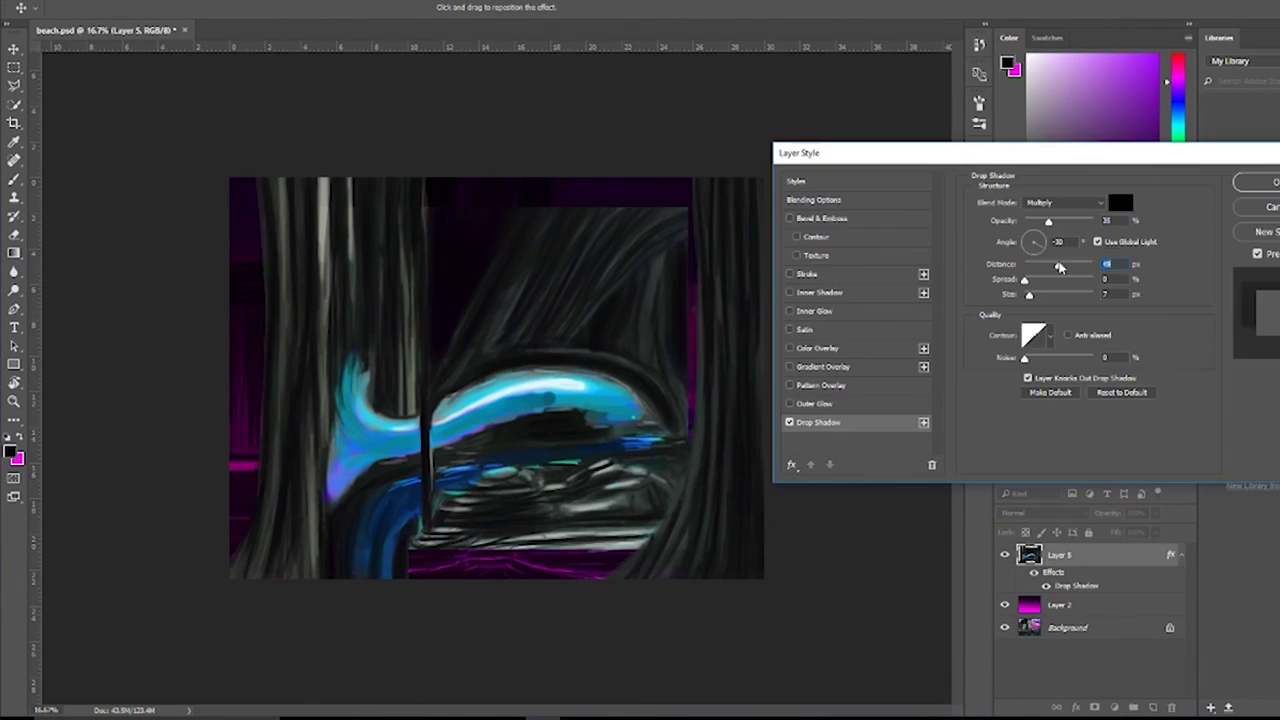
Step: Try a Bevel & Emboss effect on the merged artwork layer, and recolour the magenta backdrop blue
{"action": "left_click", "coordinate": [814, 217]}
{"action": "key", "text": "ctrl+d"}
{"action": "left_click", "coordinate": [12, 452]}
{"action": "key", "text": "alt+BackSpace"}
Step: Set the brush opacity to 100% and load the artwork layer's outline as a selection
{"action": "key", "text": "ctrl+shift+alt+n"}
{"action": "key", "text": "0"}
{"action": "key", "text": "Delete"}
{"action": "left_click", "coordinate": [1027, 555], "text": "ctrl"}
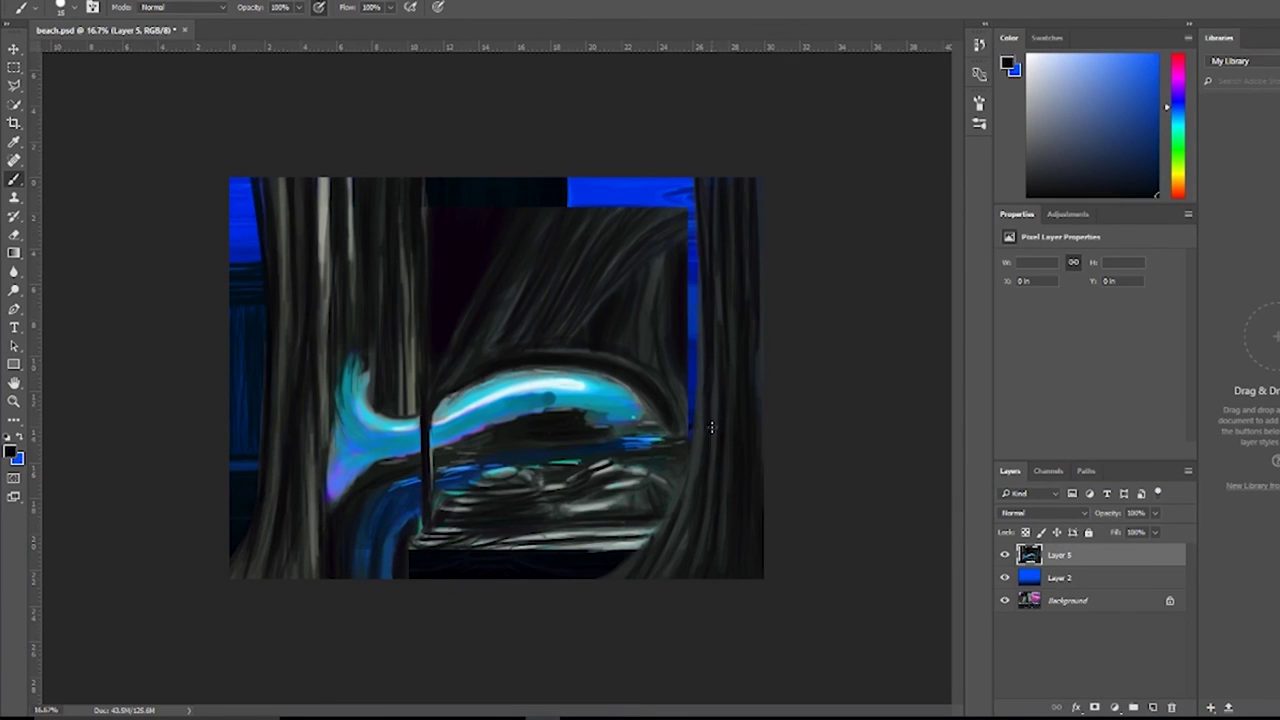